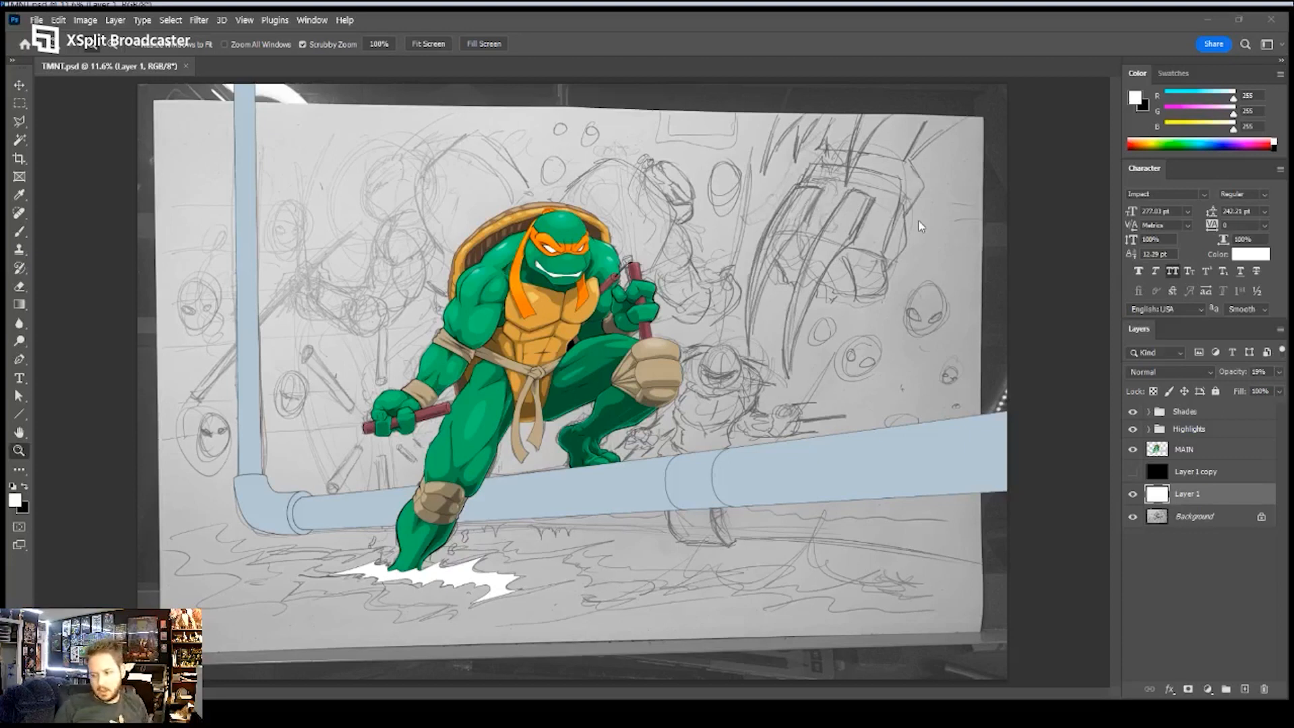
- Rename the MAIN layer as Mike
left_click(1193, 452)
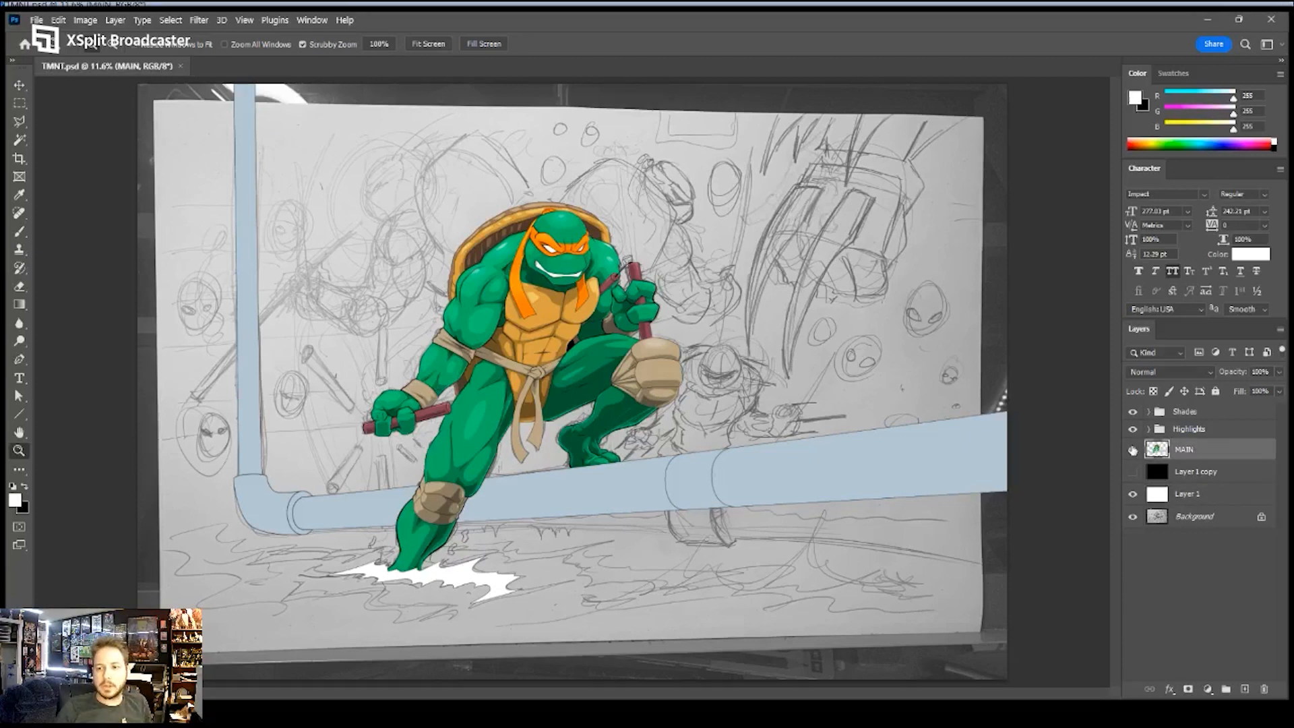
left_click(1133, 450)
left_click(1133, 450)
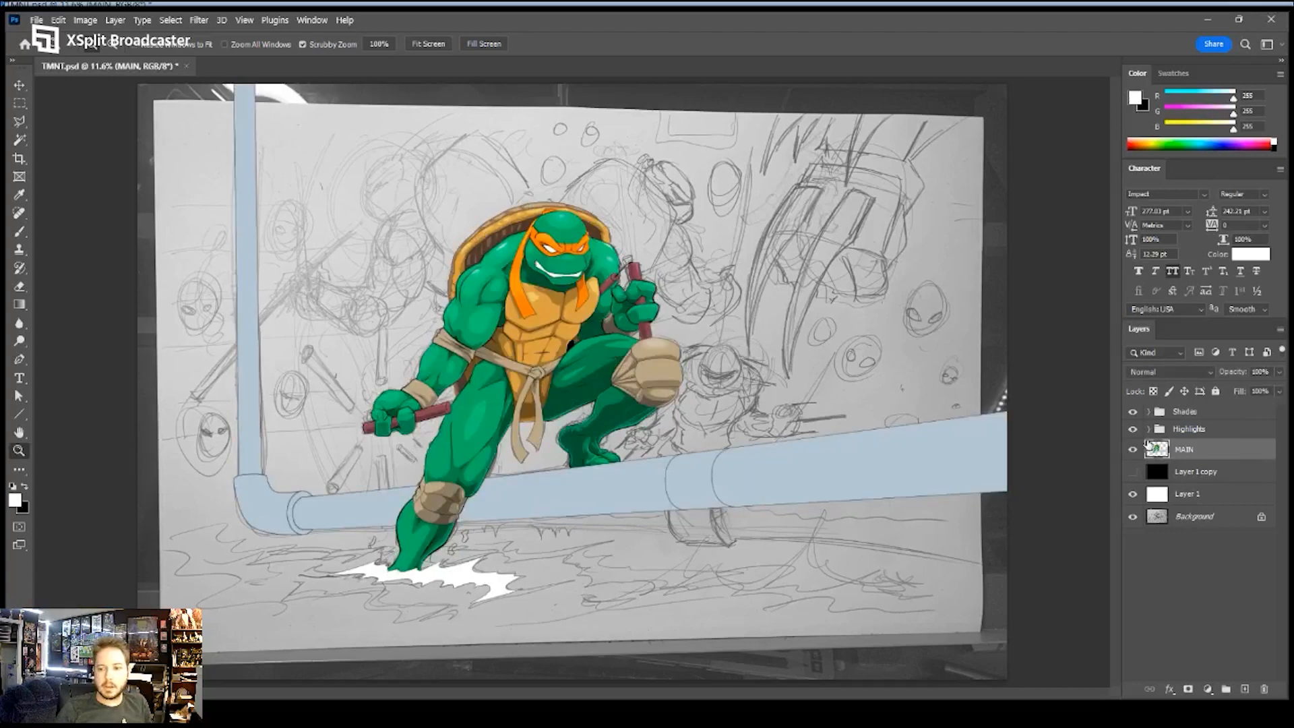
double_click(1189, 450)
type("Mike")
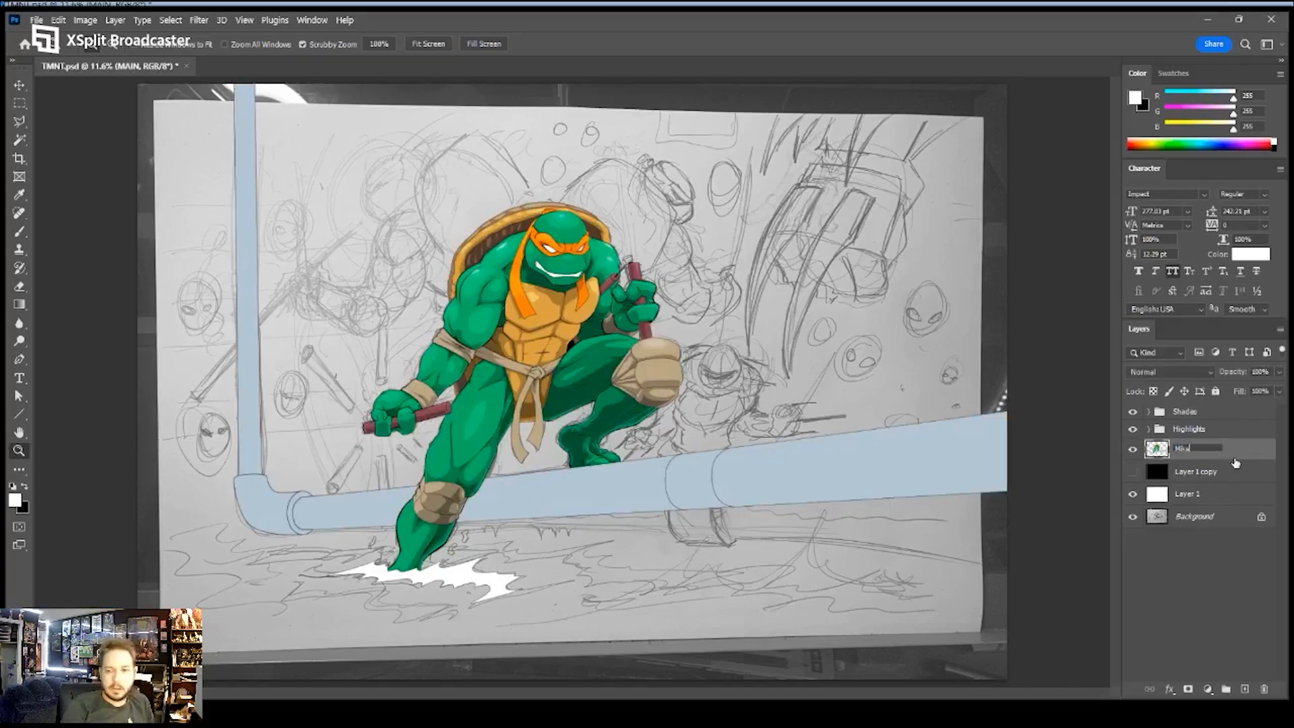
key("Return")
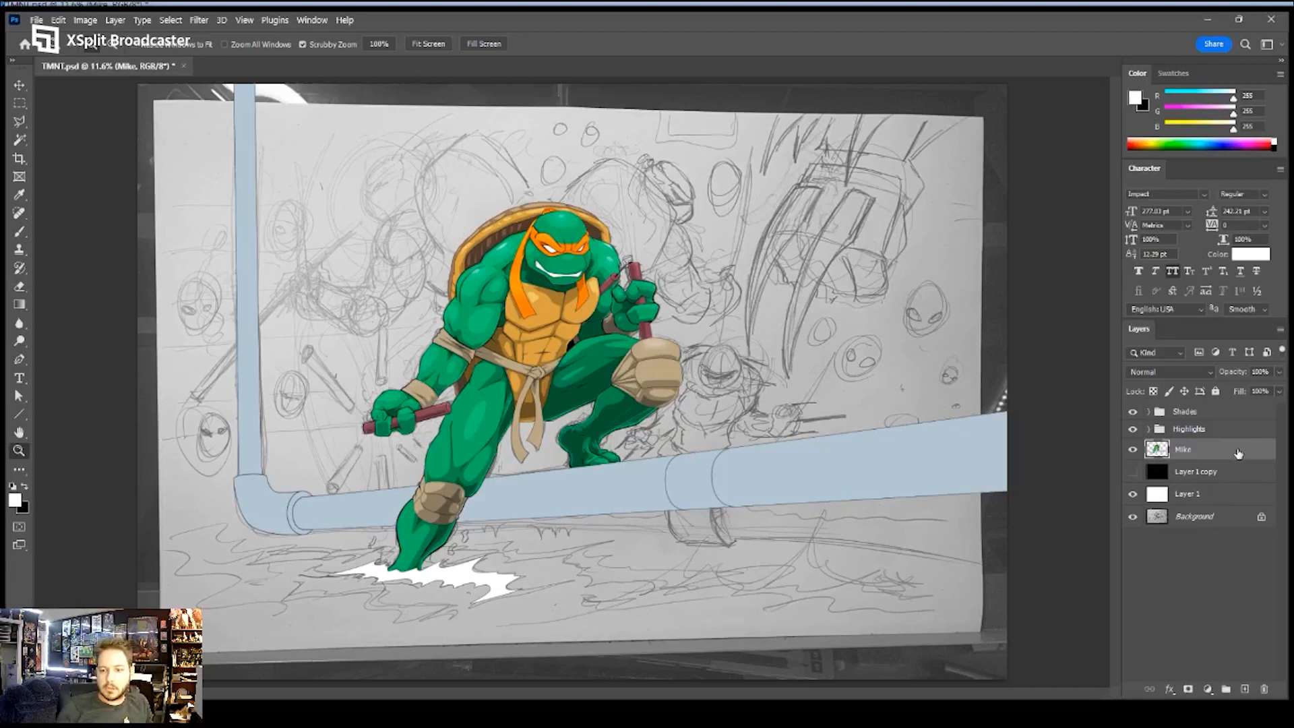
- Preview the artwork with the black Layer 1 copy overlay shown, and hide the overlay again
left_click(1134, 473)
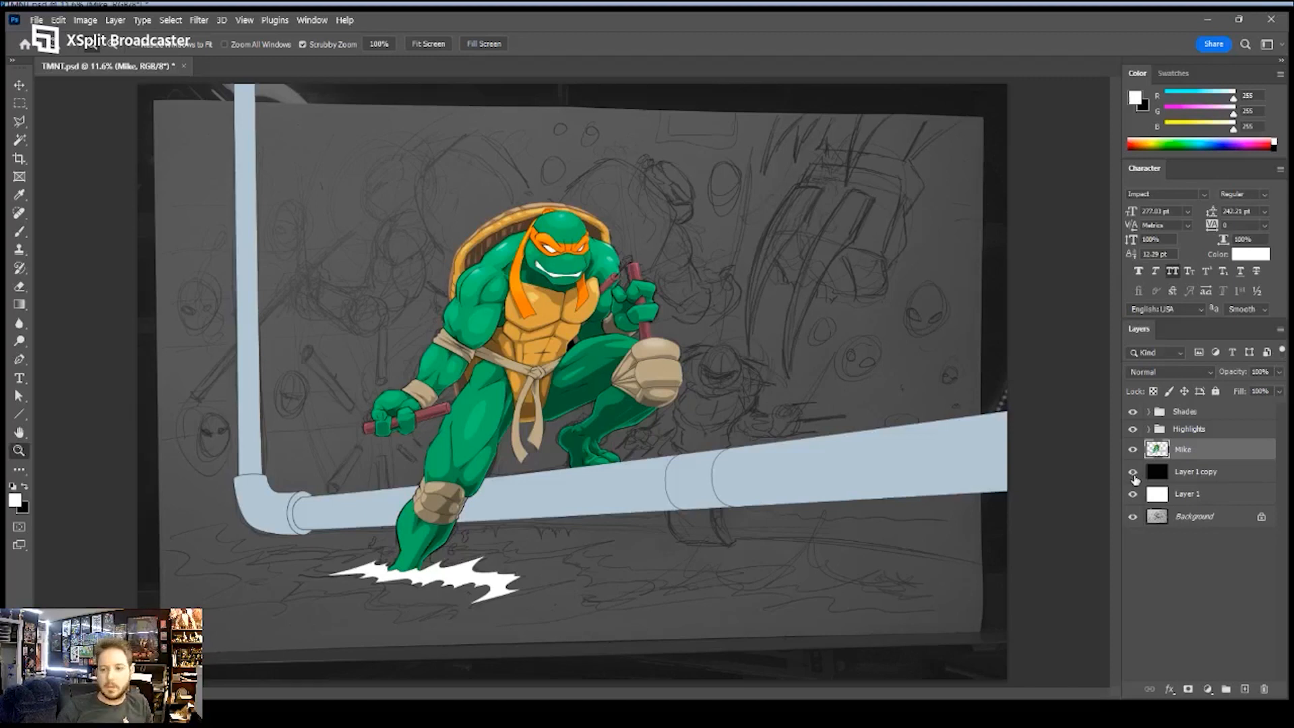
left_click(1135, 473)
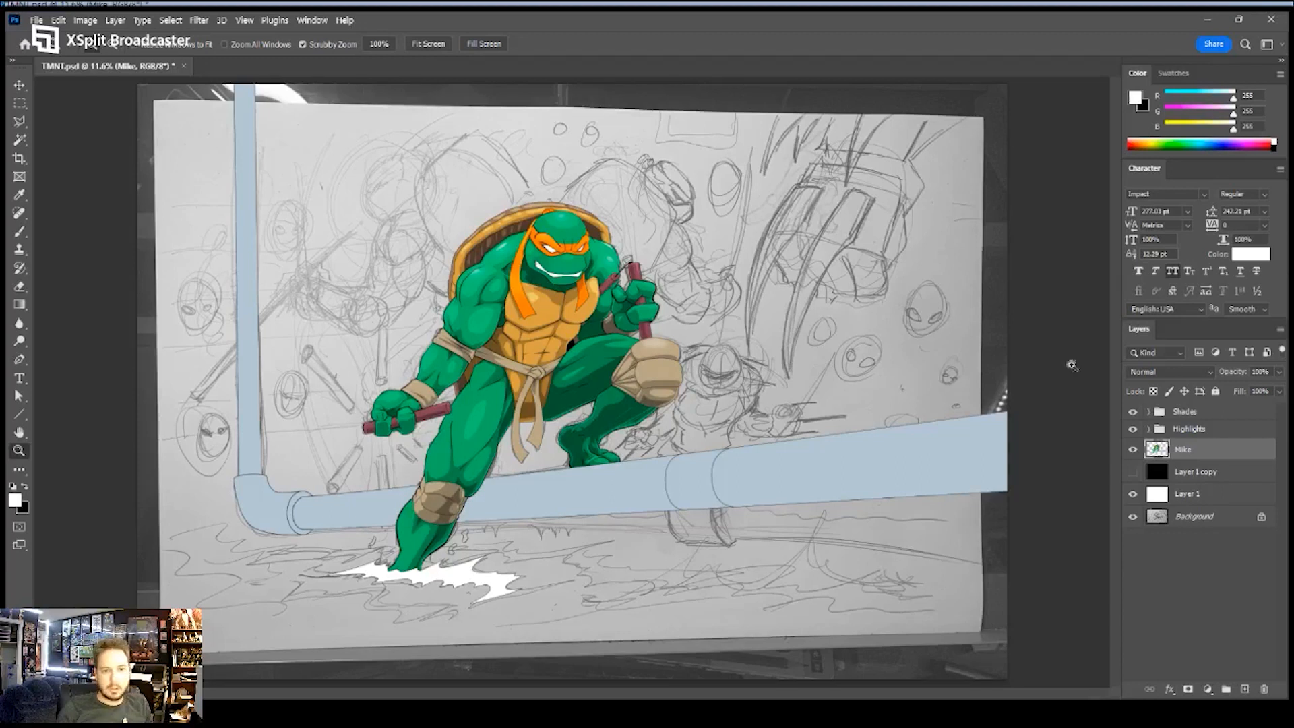
- Add a new empty layer above the Shades group
left_click(1199, 414)
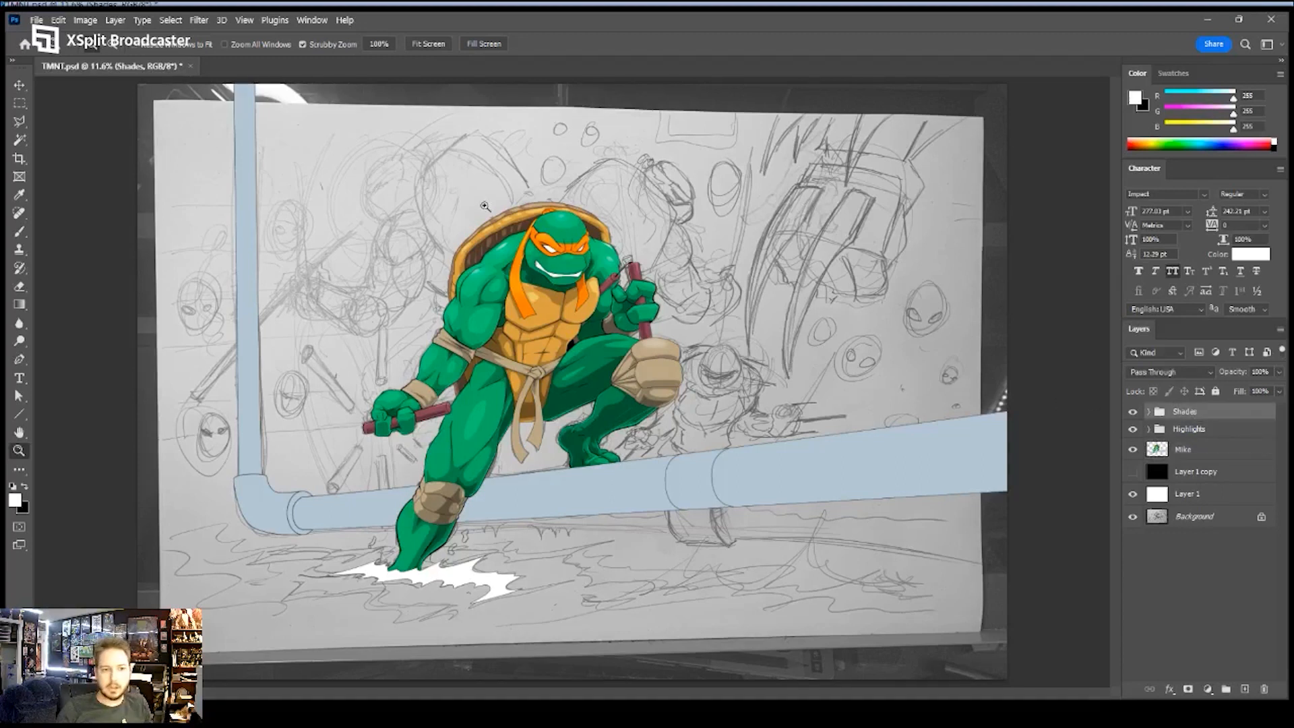
left_click(425, 193)
left_click_drag(425, 194, 592, 245)
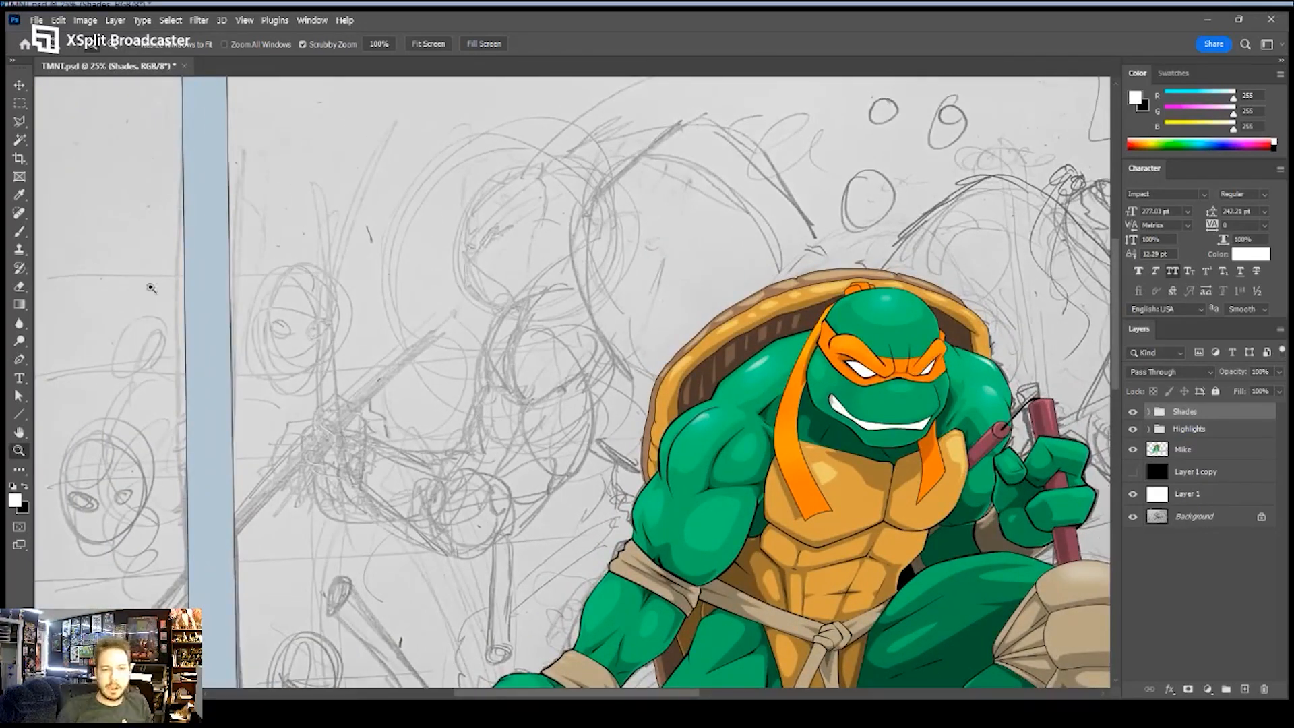
left_click(514, 231)
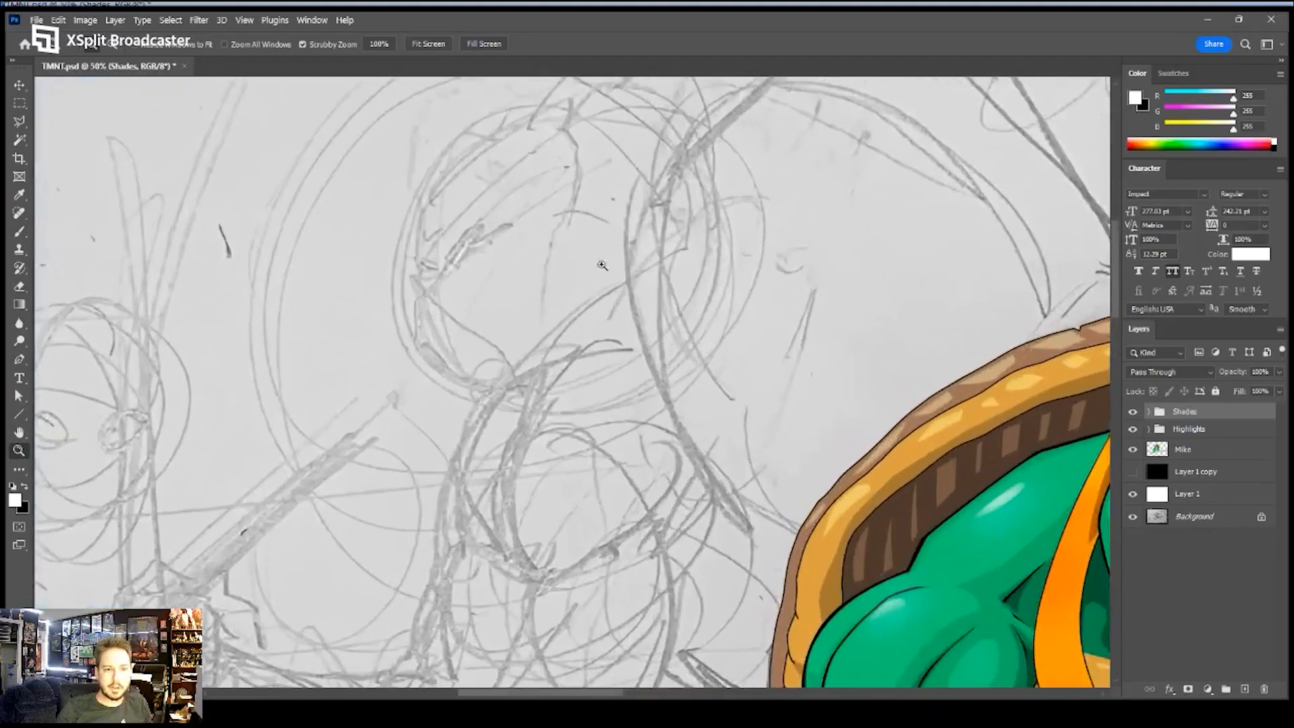
left_click_drag(601, 265, 459, 338)
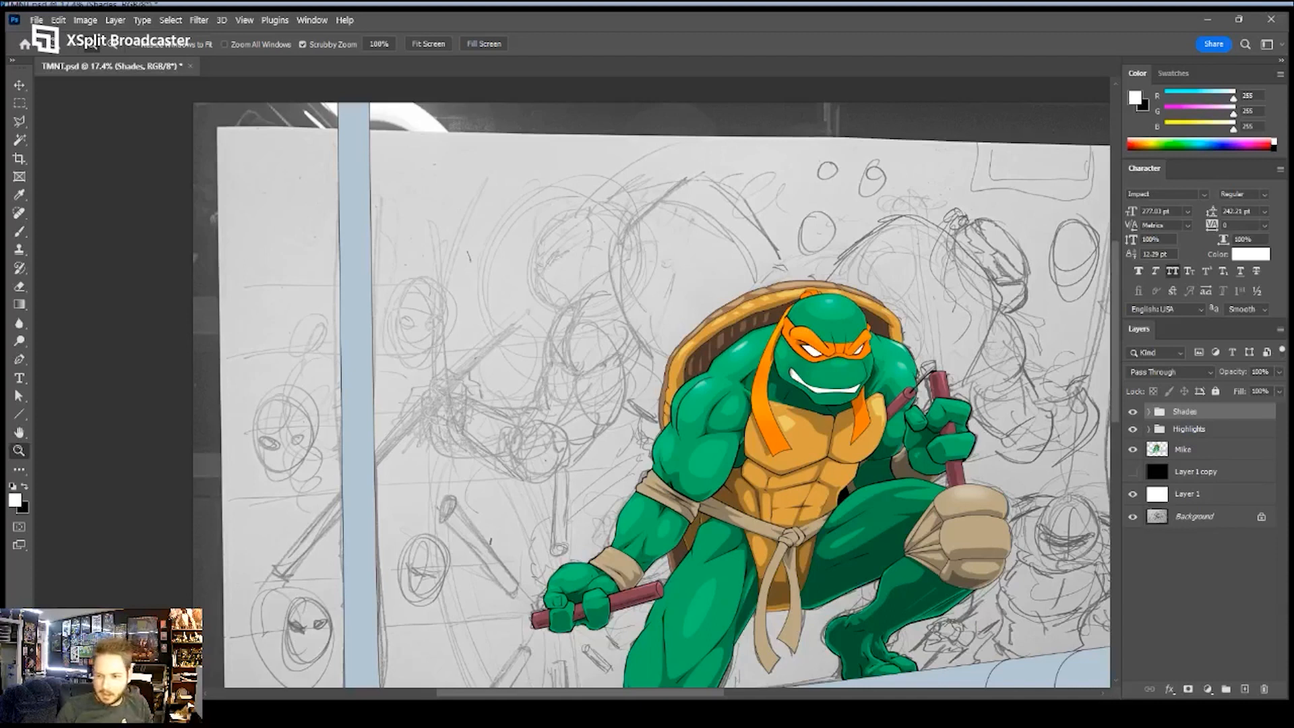
left_click(1246, 690)
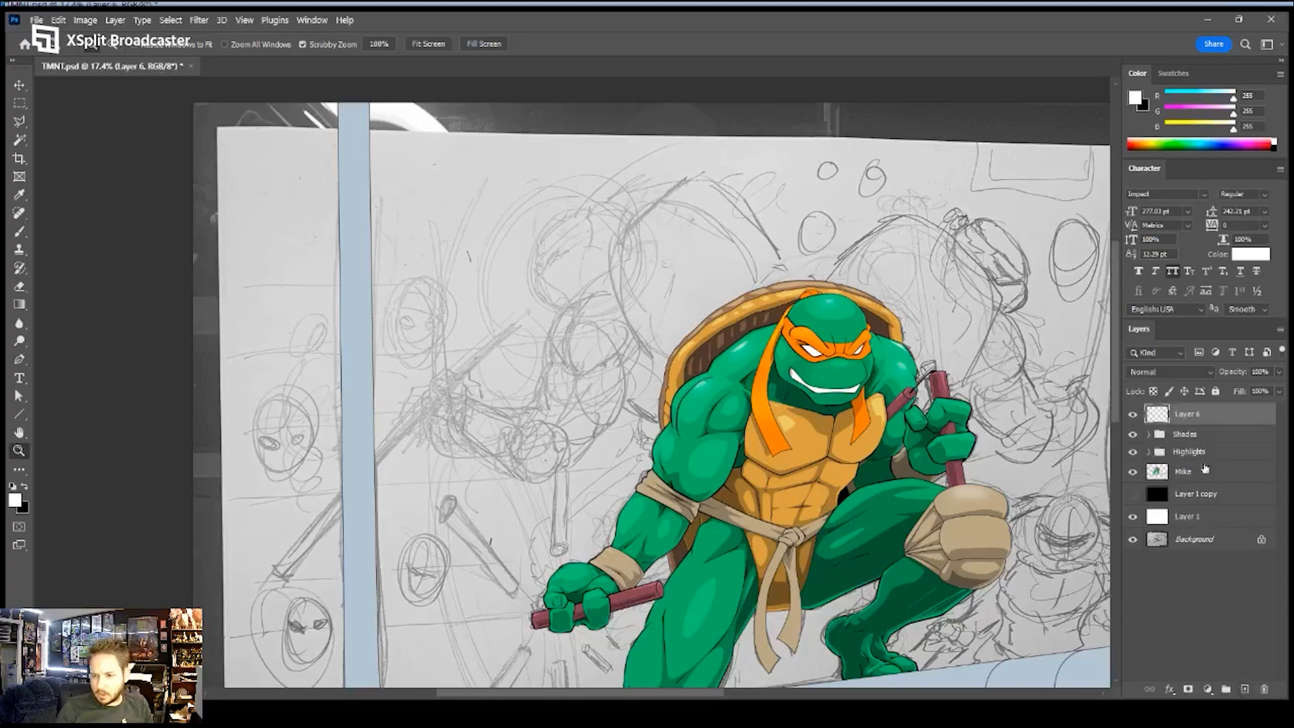
double_click(1187, 415)
key("Return")
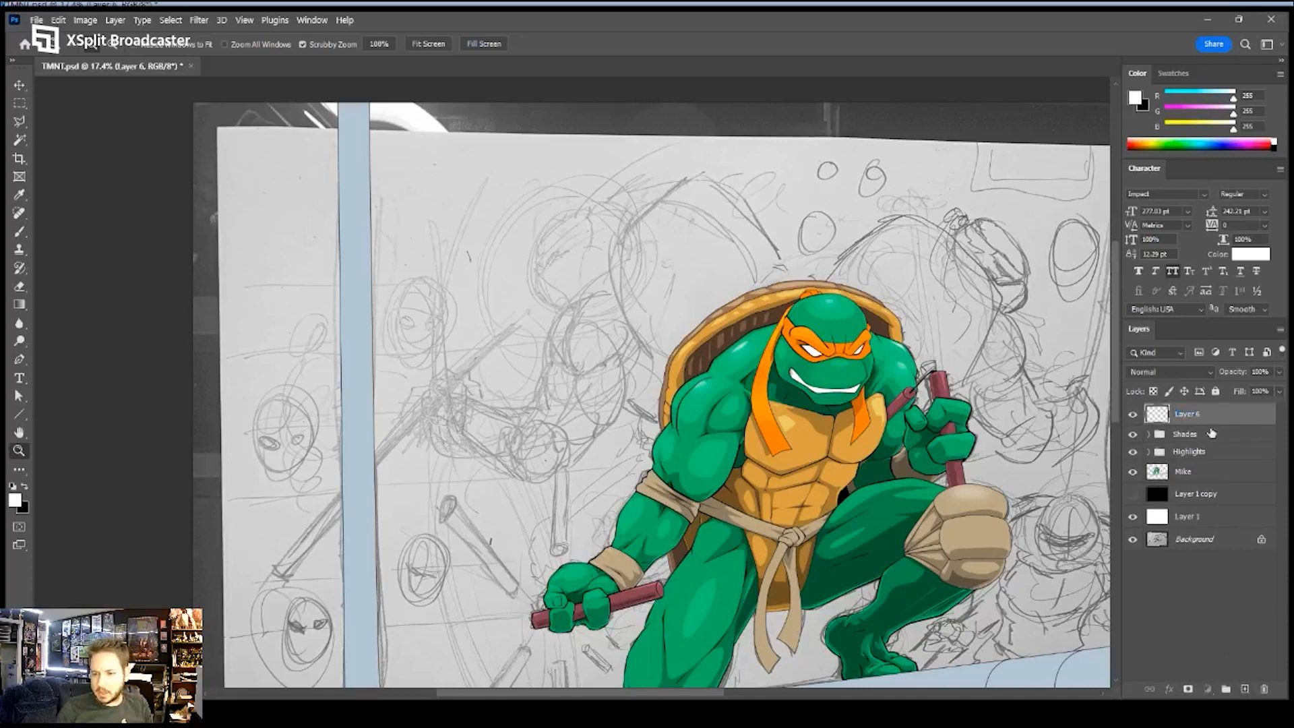
- Group the Shades and Highlights groups with the Mike layer, and name the new group MIKEY
left_click(1190, 434)
key("space")
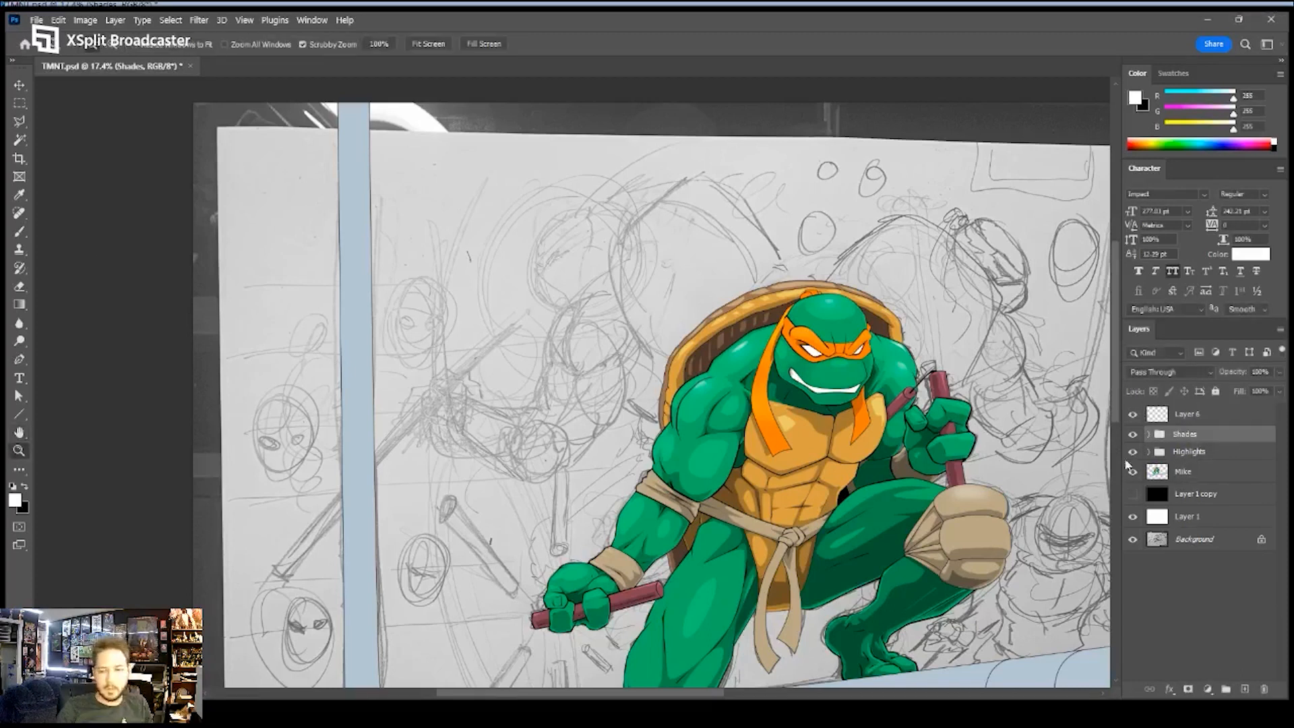
left_click(1195, 470, "shift")
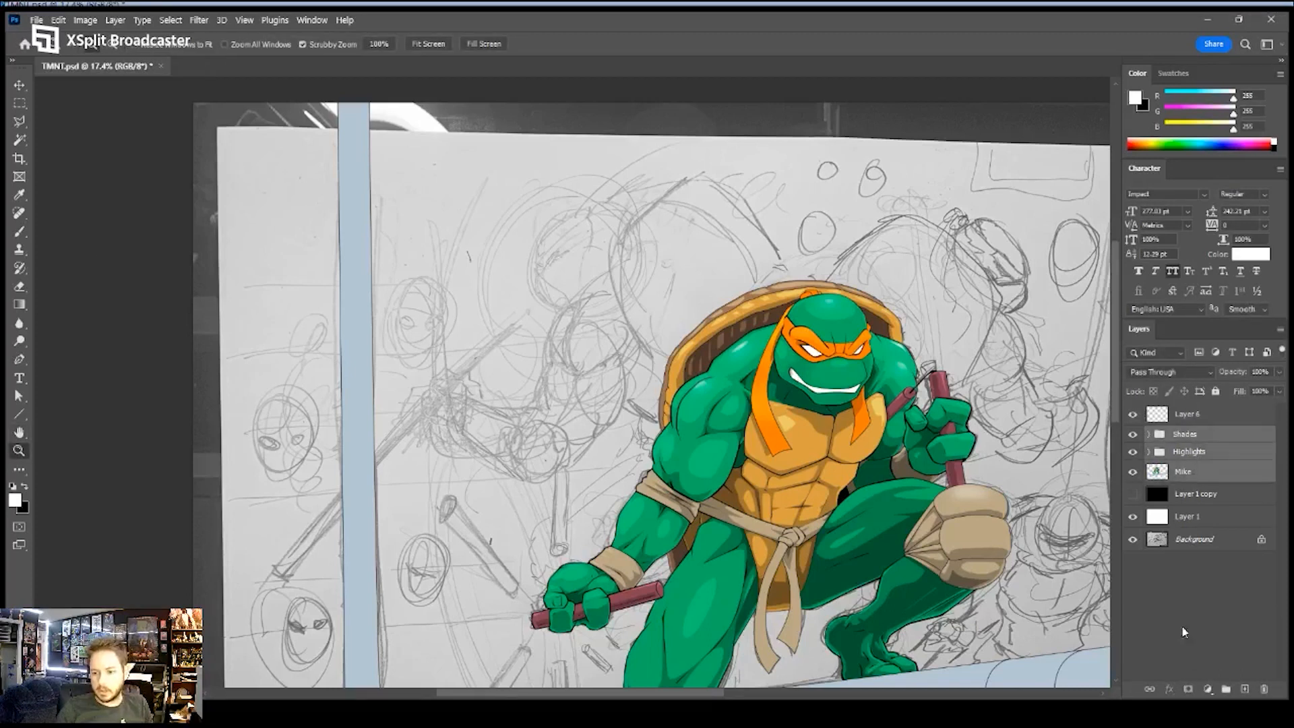
left_click(1226, 690)
double_click(1180, 437)
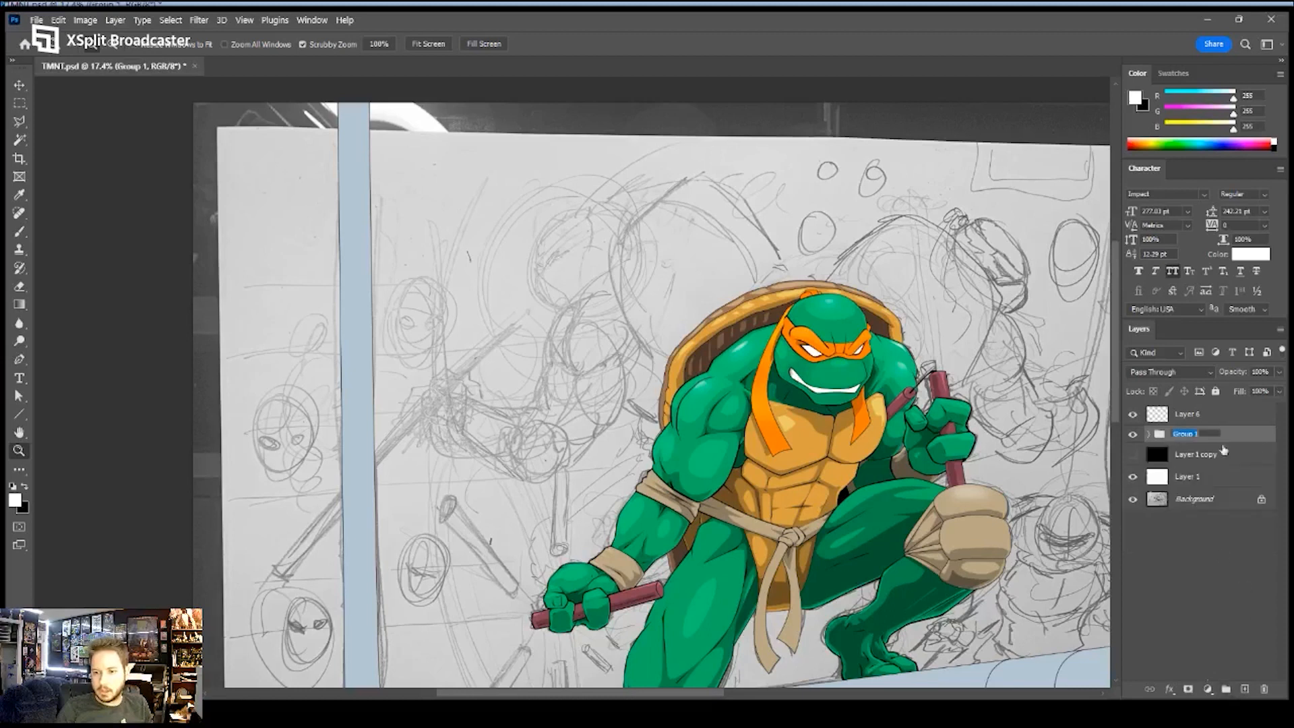
type("Mik")
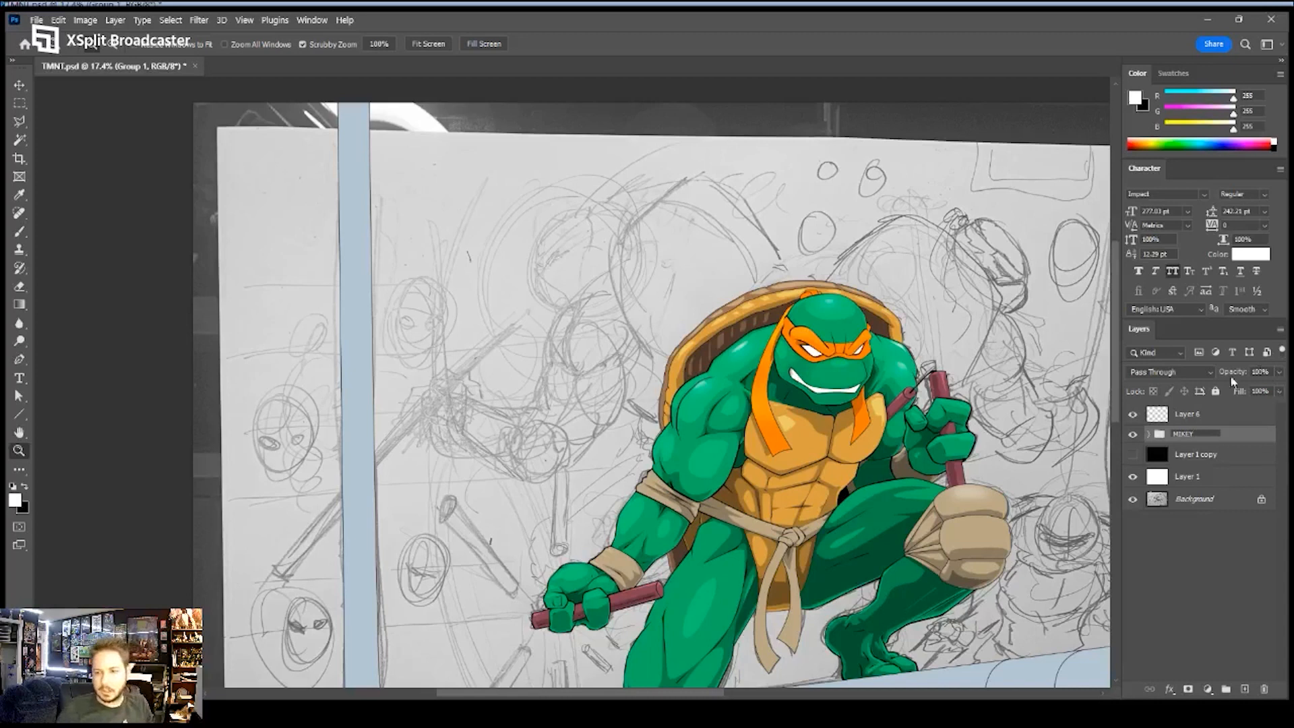
left_click(1215, 547)
- Toggle the MIKEY group's visibility to compare the coloured turtle with the pencil sketch underneath
left_click(1132, 436)
left_click(1132, 435)
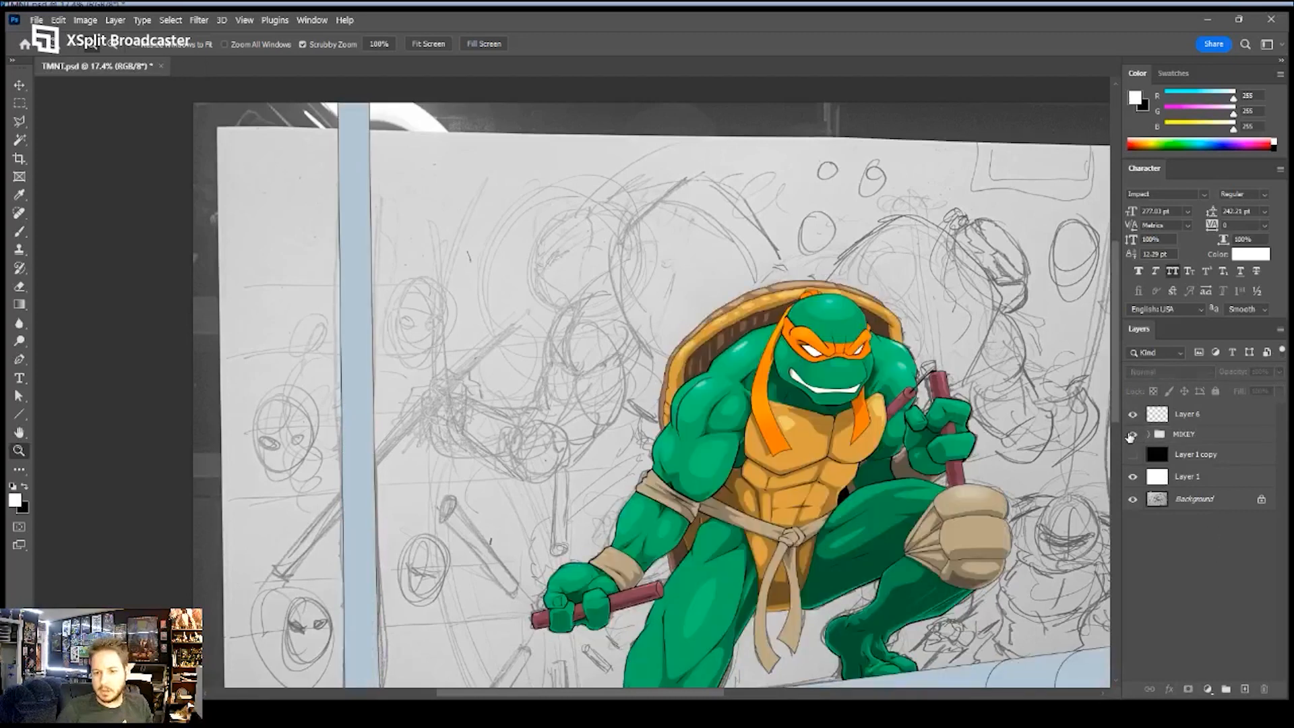
left_click(1132, 435)
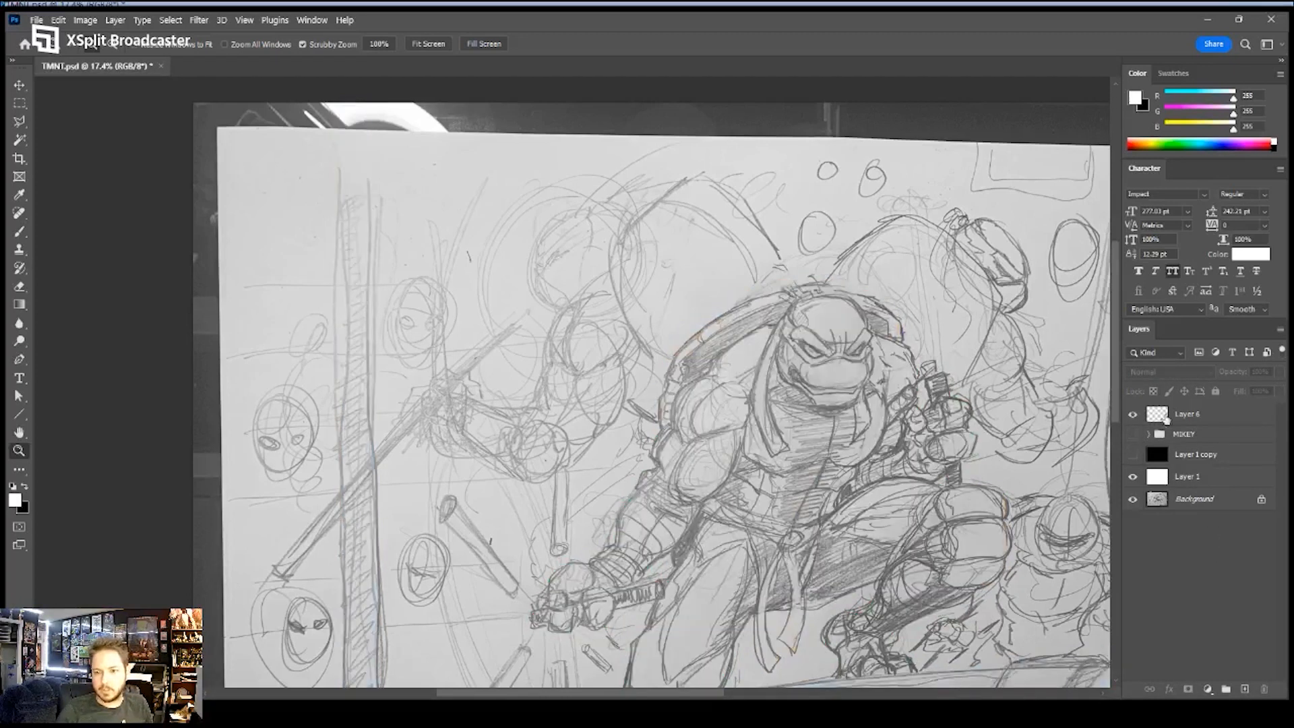
left_click(1132, 436)
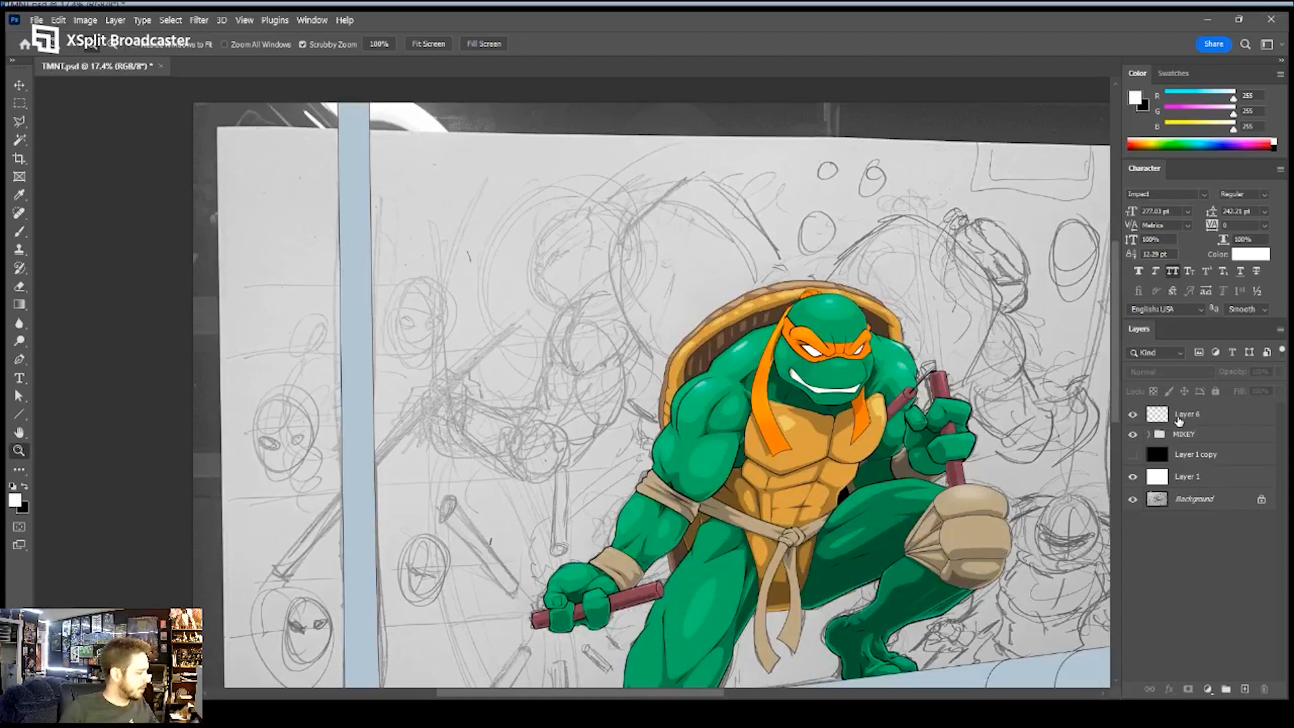
- Rename the empty Layer 6 as DONNY
double_click(1178, 420)
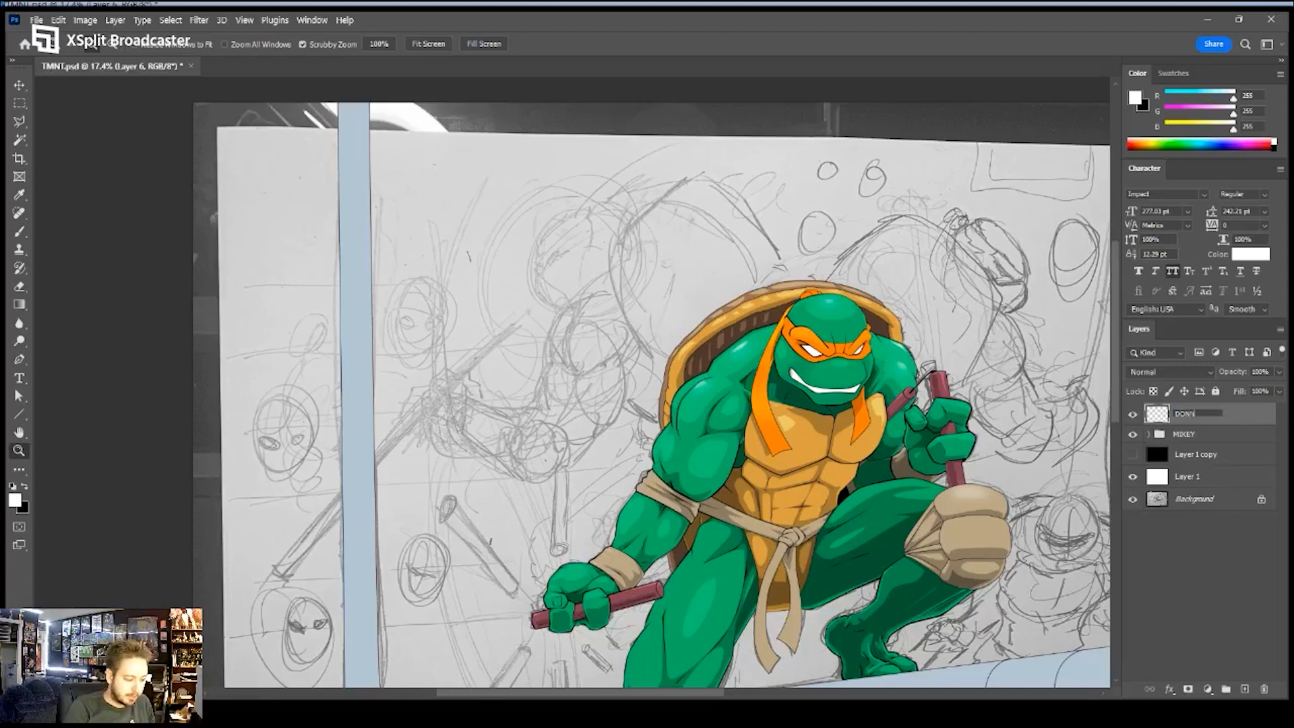
key("Return")
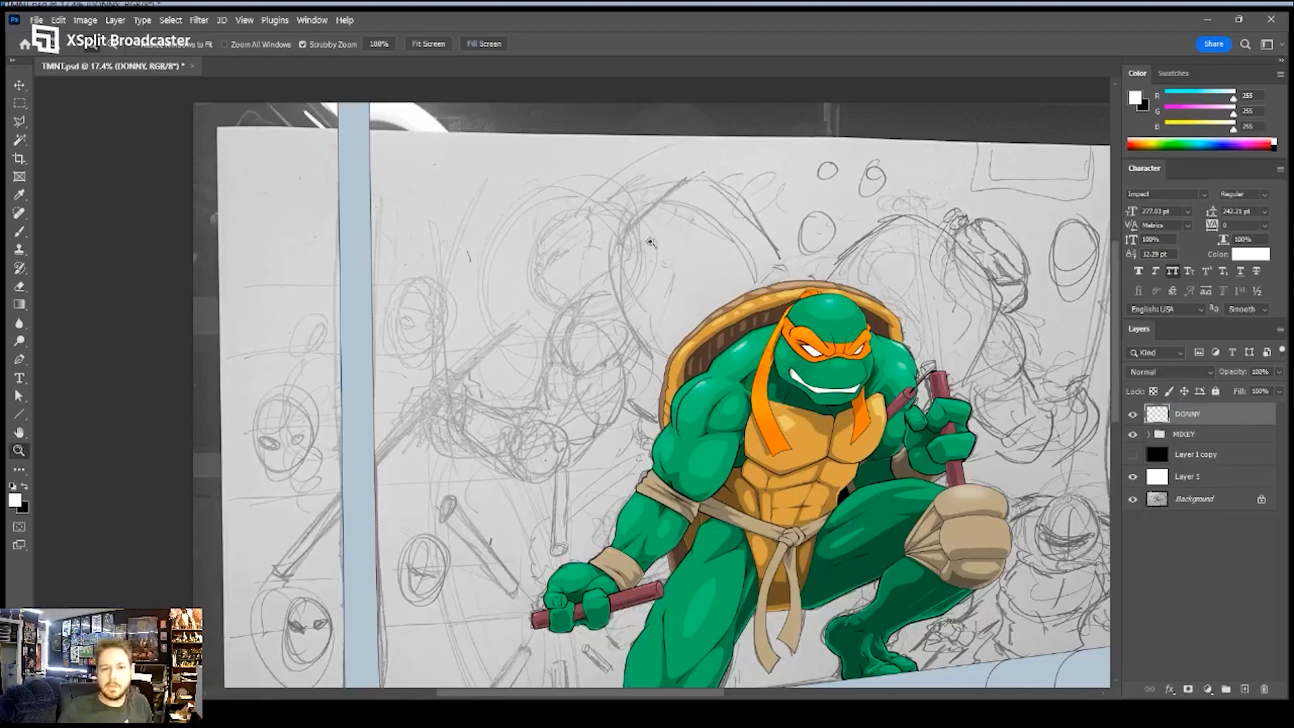
- Set the opacity of the white Layer 1 to 50% to fade the pencil sketch
left_click_drag(567, 249, 616, 249)
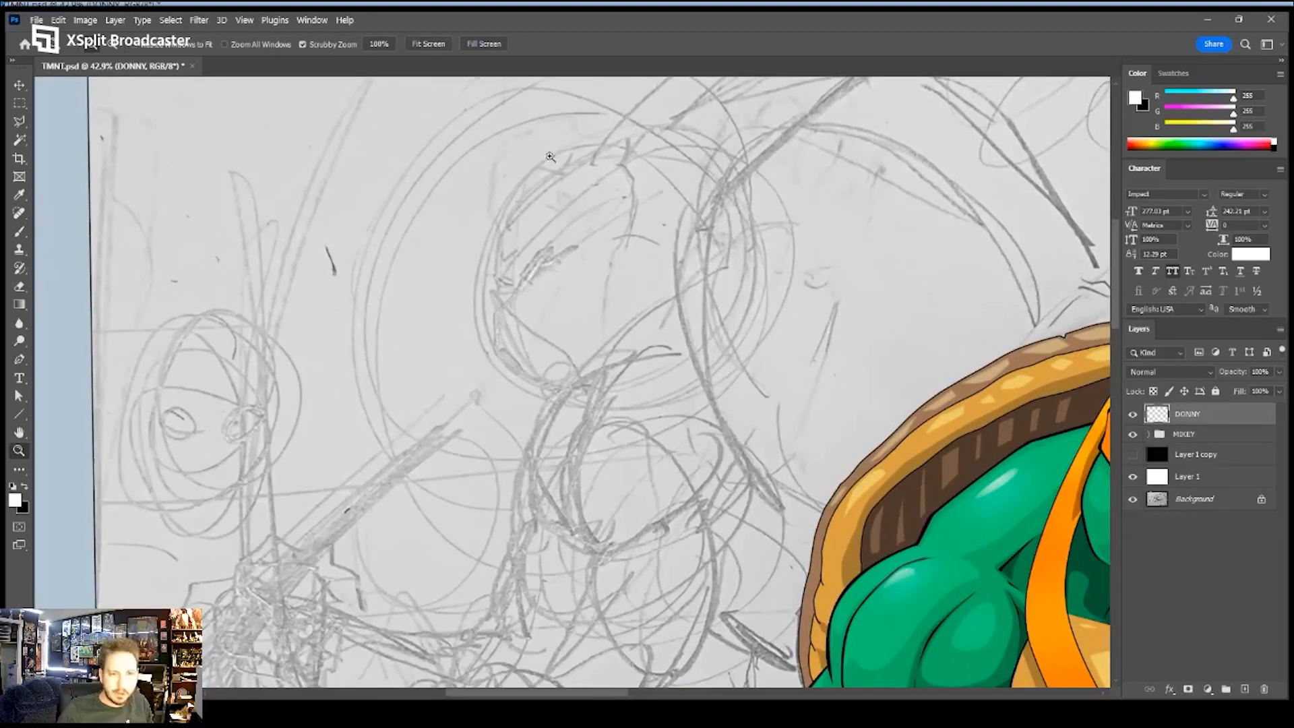
key("p")
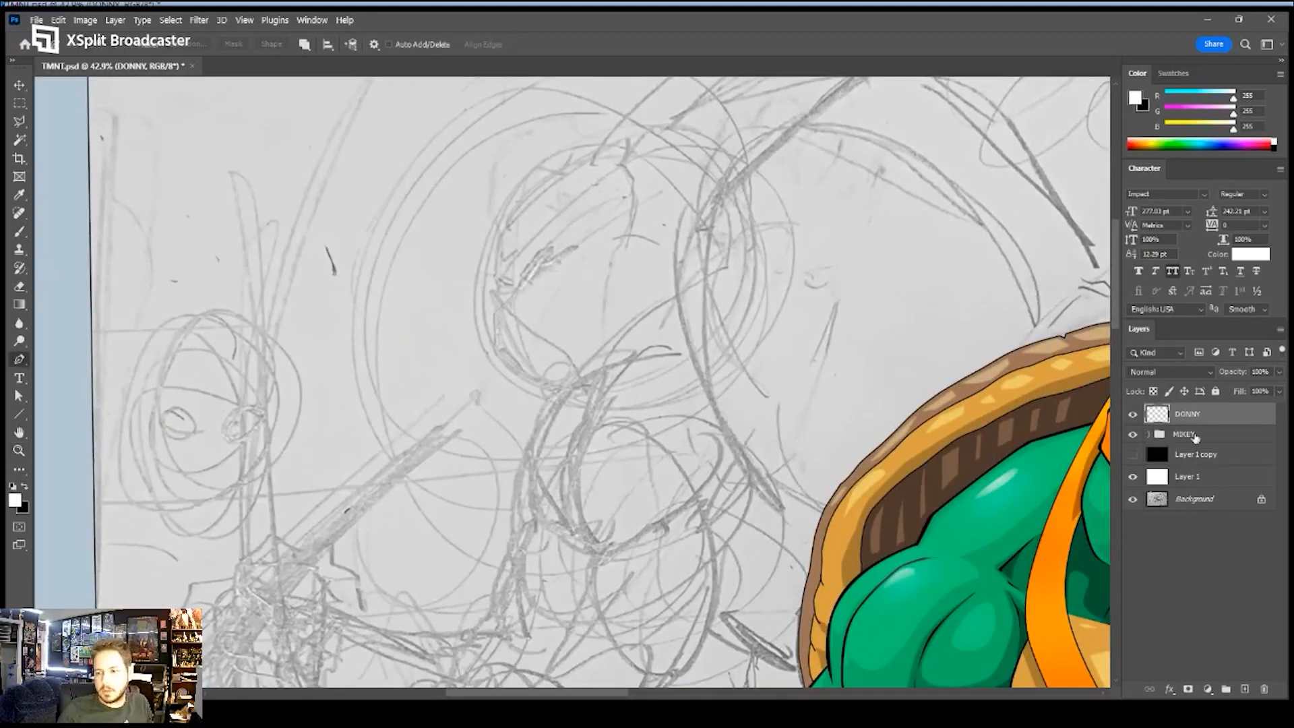
left_click(1188, 476)
key("1")
key("9")
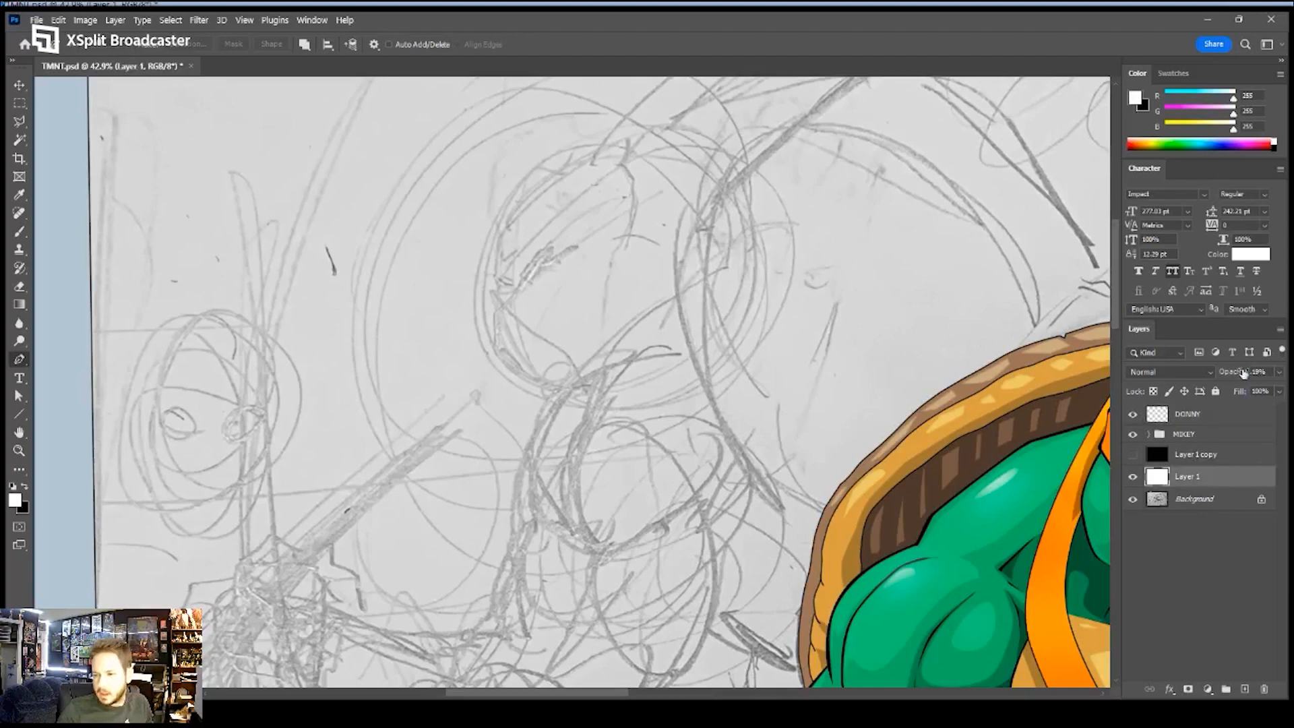
type("85")
key("Return")
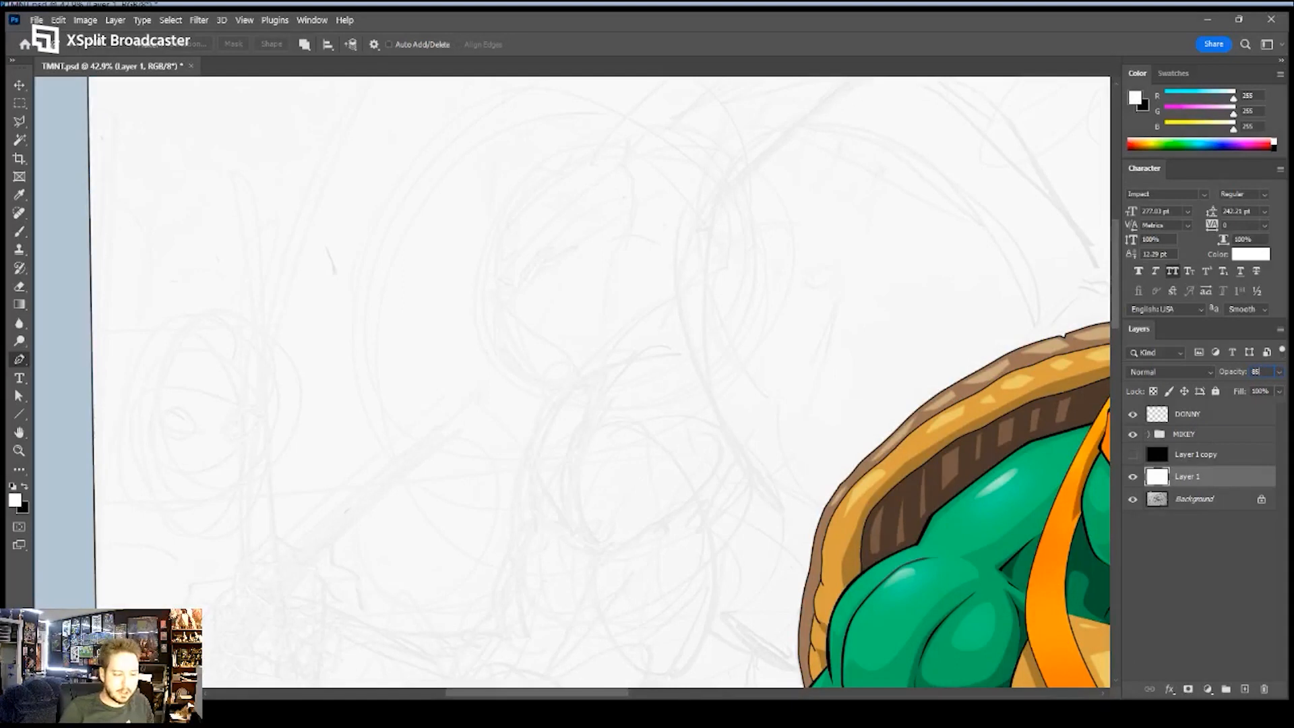
key("BackSpace")
key("BackSpace")
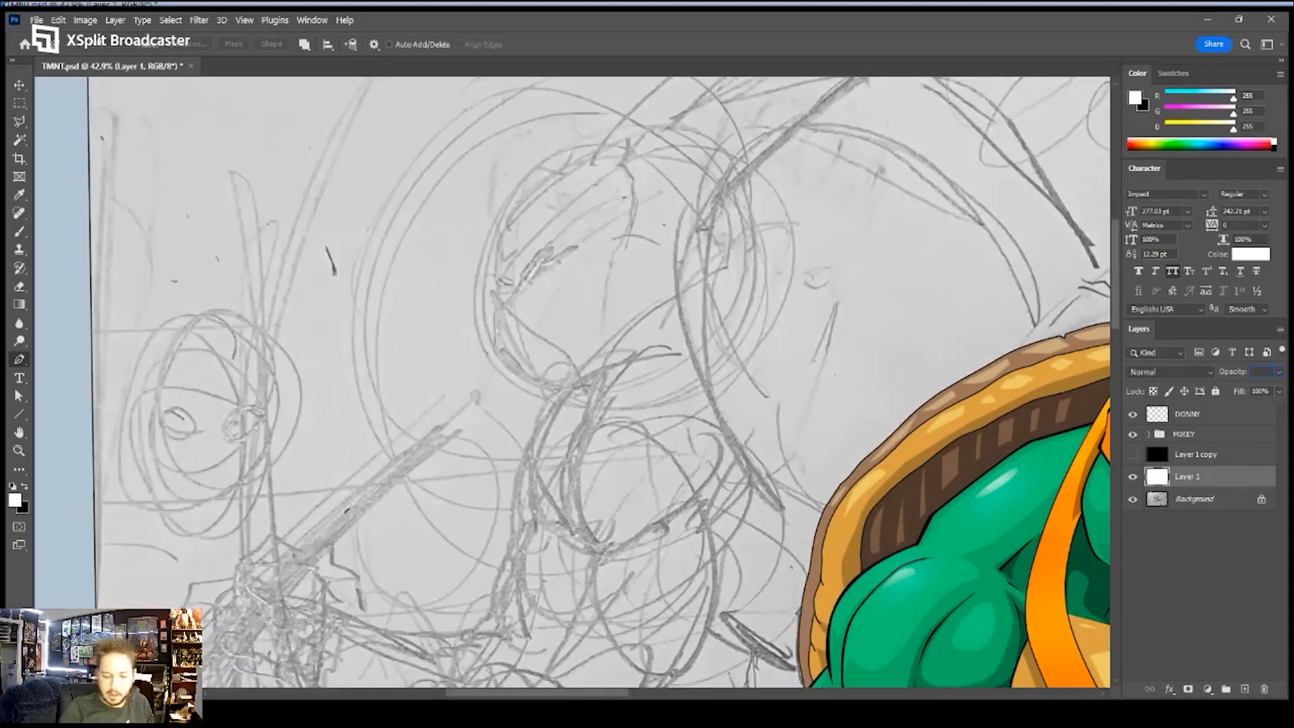
type("50")
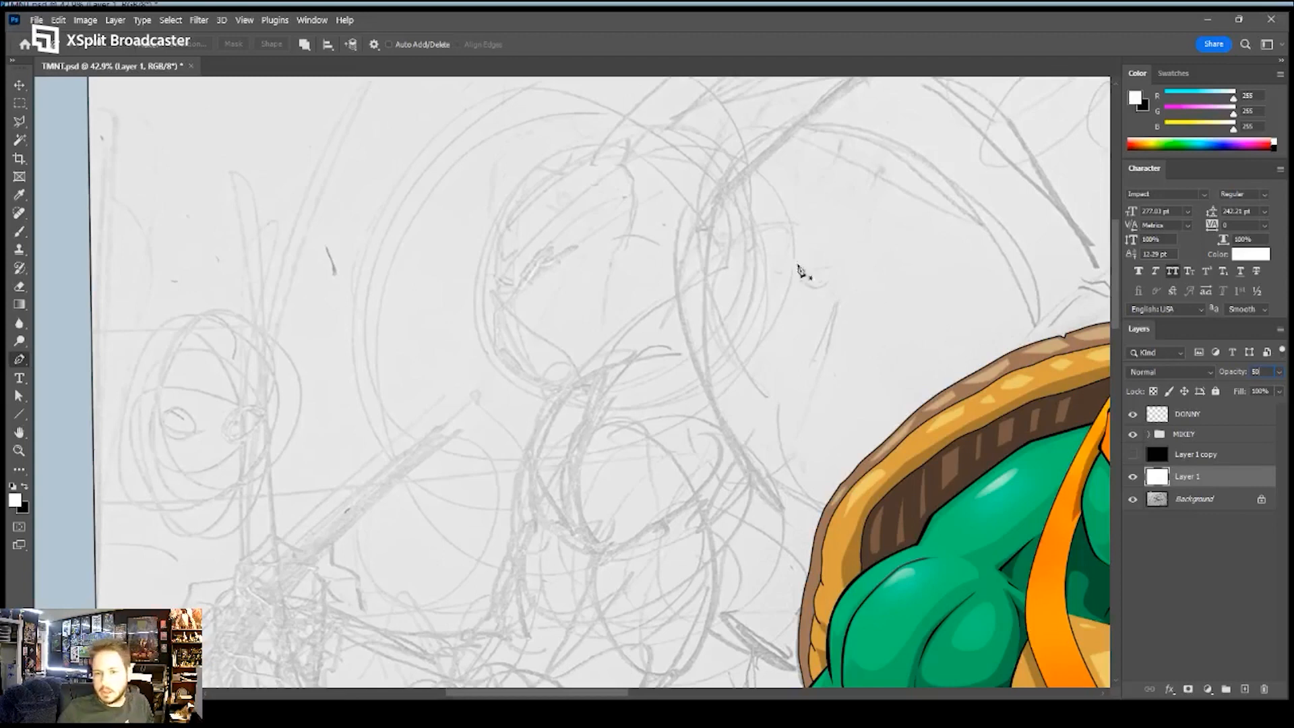
key("Return")
- On the DONNY layer, start a curved Pen path tracing the sketched turtle's head from the crown down the forehead to the brow
left_click(1234, 416)
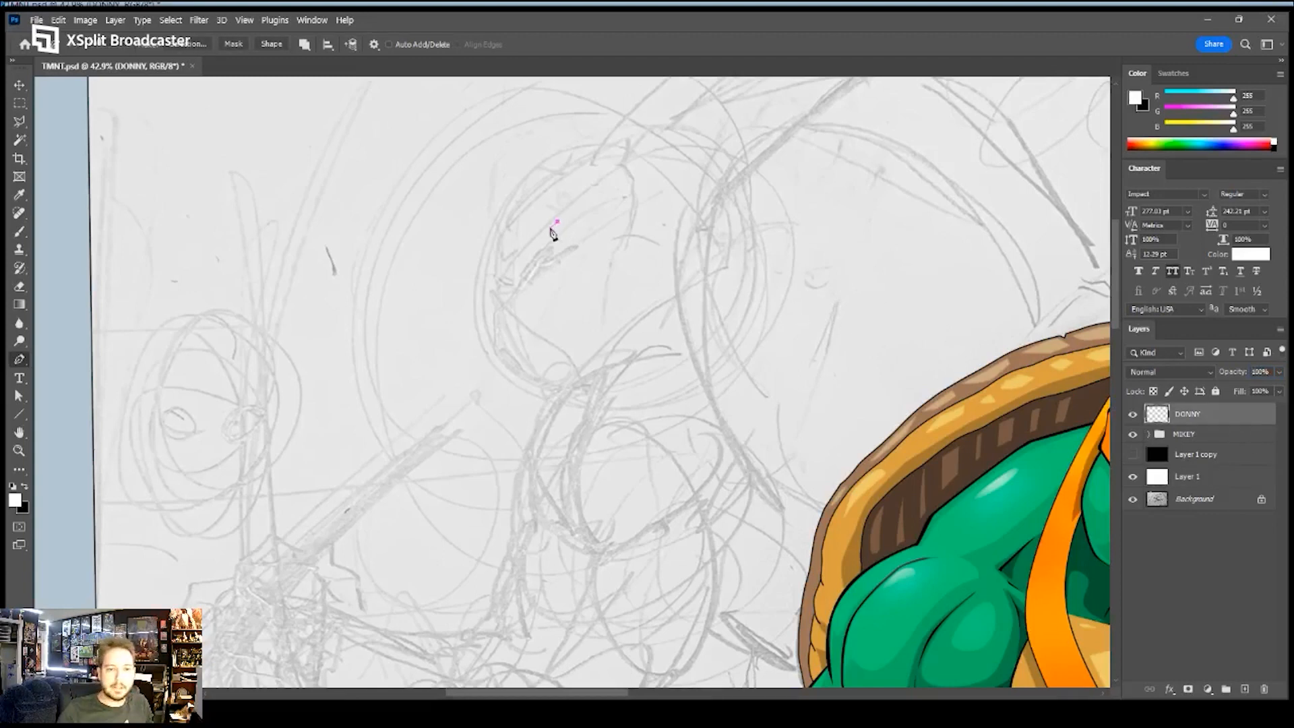
key("z")
left_click_drag(527, 242, 549, 237)
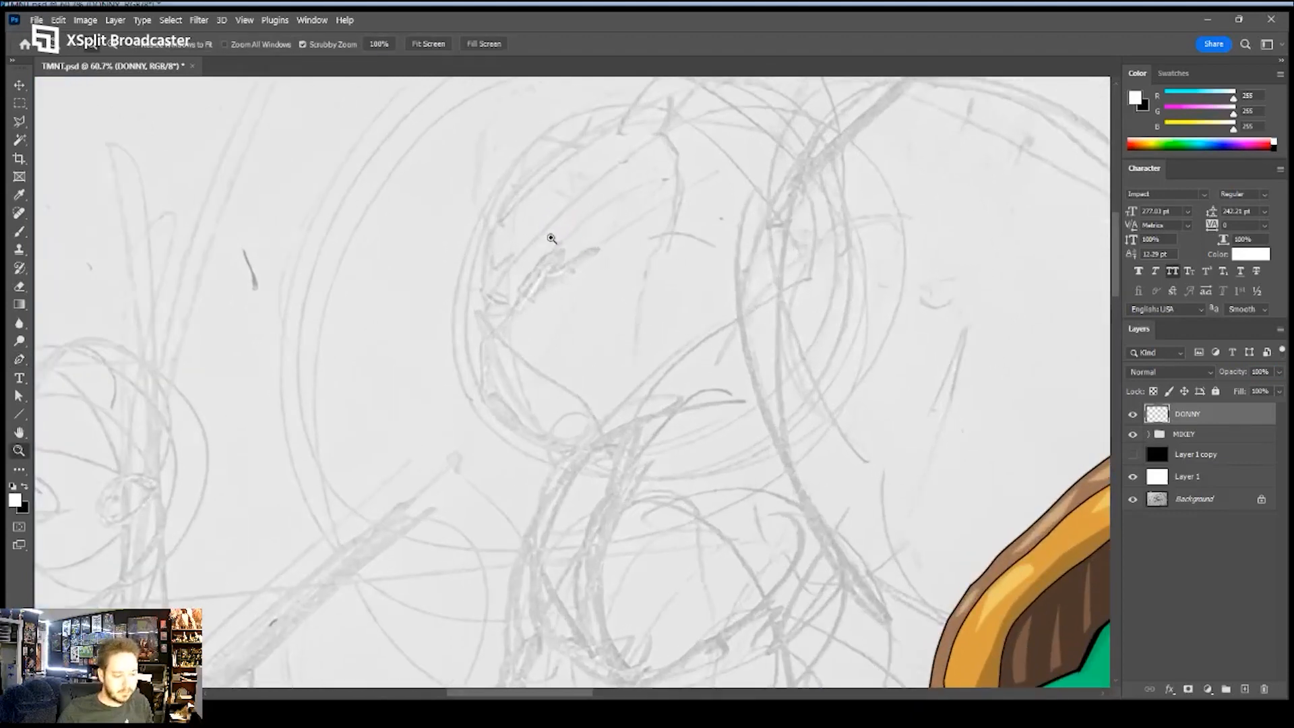
key("p")
left_click_drag(654, 143, 615, 192)
left_click(678, 166)
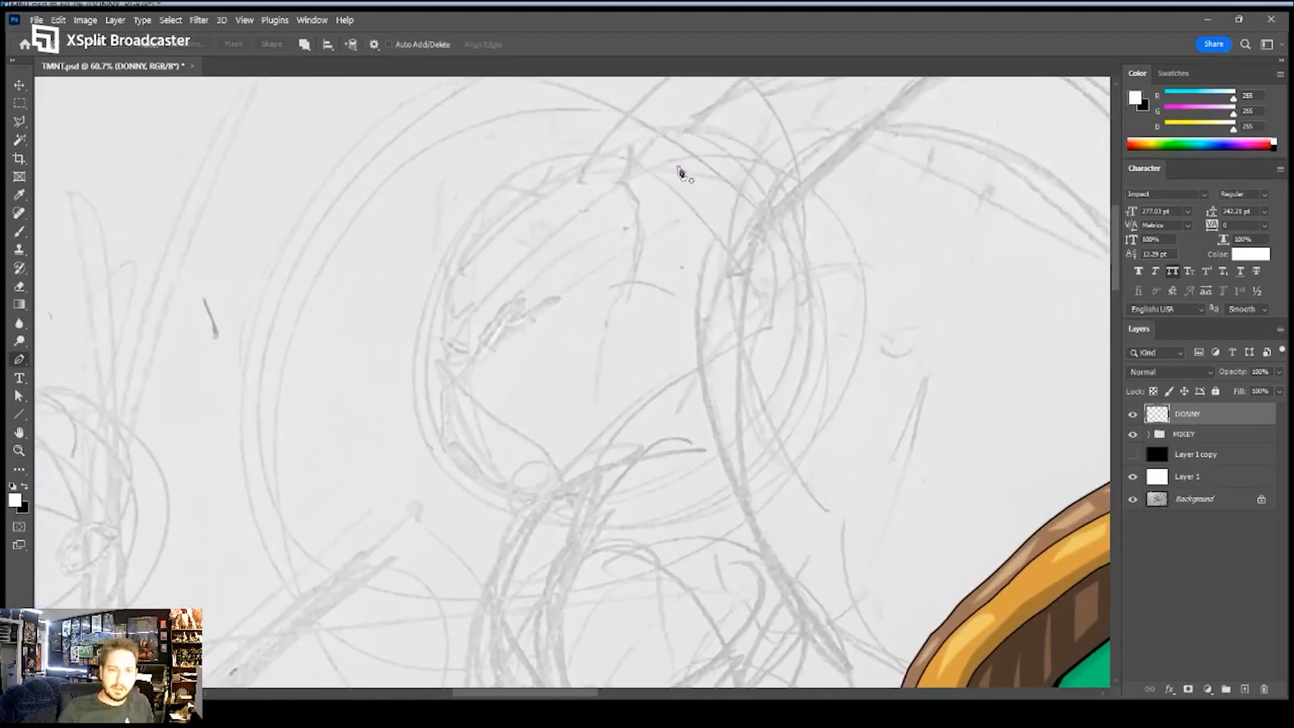
left_click_drag(517, 173, 415, 287)
key("ctrl+z")
left_click_drag(436, 341, 457, 372)
key("ctrl+z")
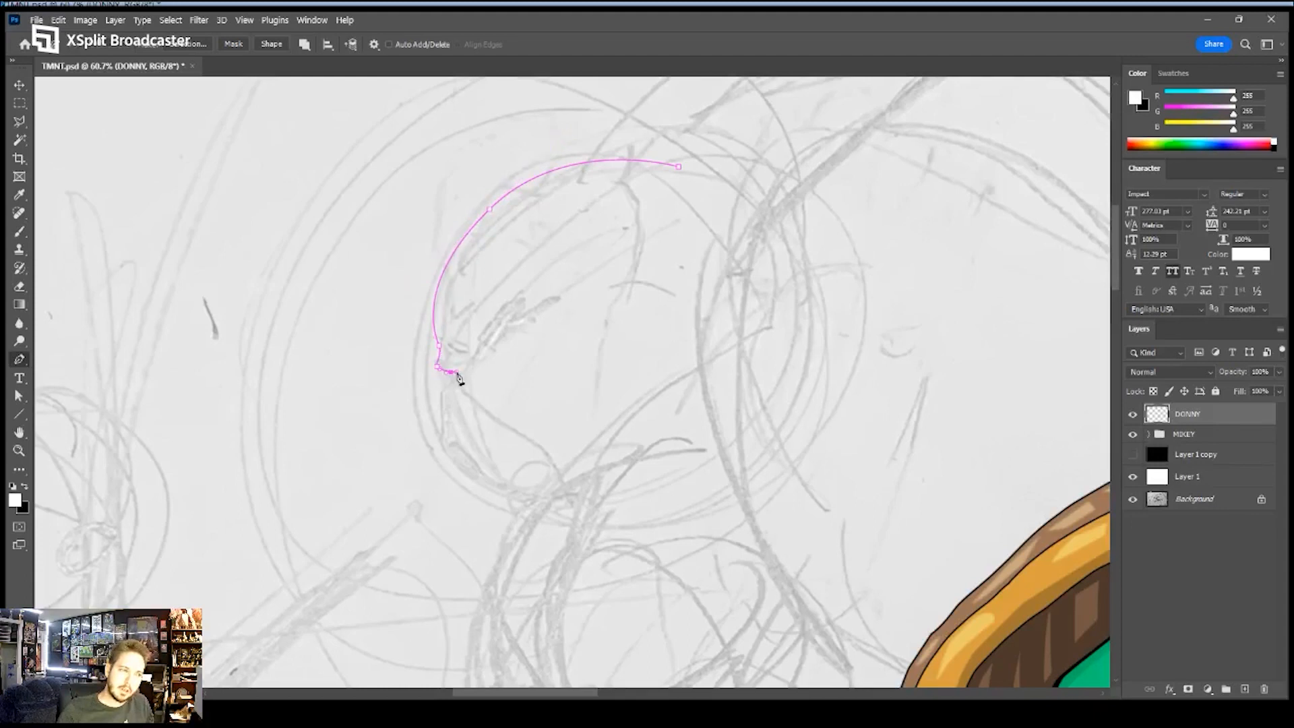
- Continue the head path around the snout, the open mouth and the lower jaw, and end it at the chin
left_click_drag(441, 405, 501, 459)
key("ctrl+z")
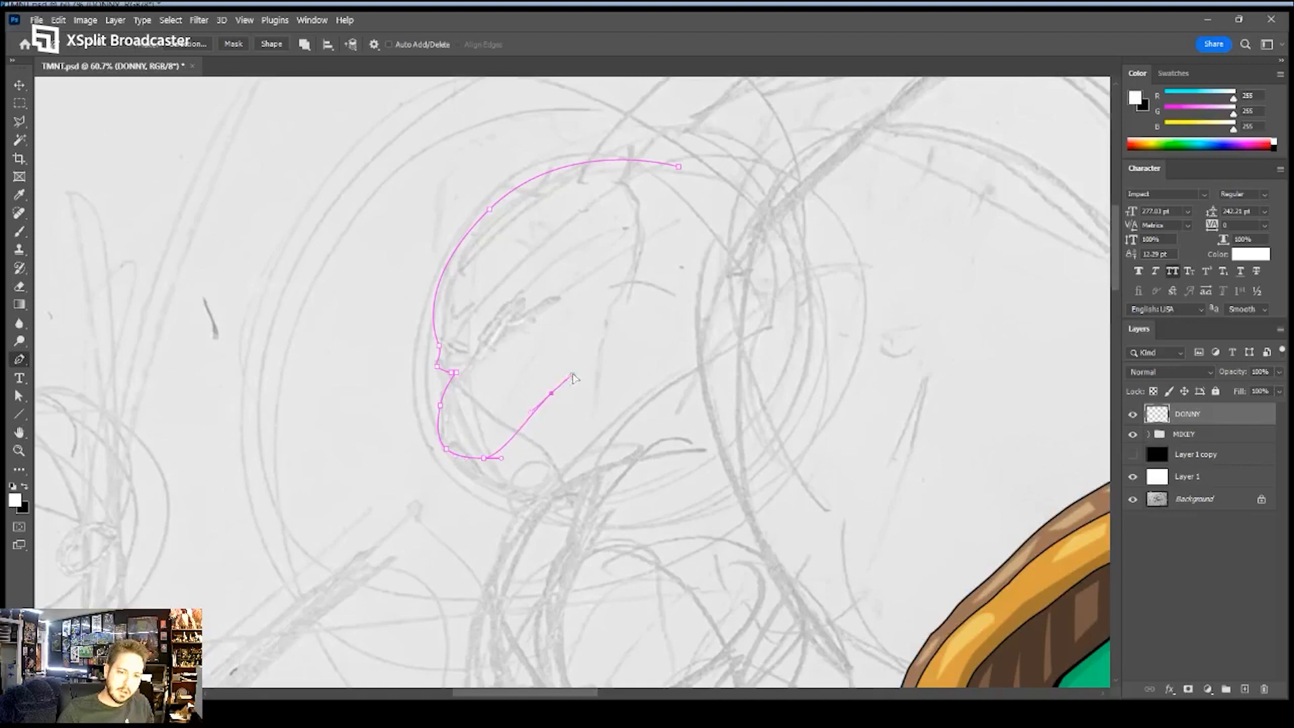
left_click_drag(544, 385, 548, 426)
key("ctrl+z")
left_click_drag(508, 463, 495, 472)
left_click(503, 478)
left_click(509, 496)
left_click(517, 500)
left_click(536, 503)
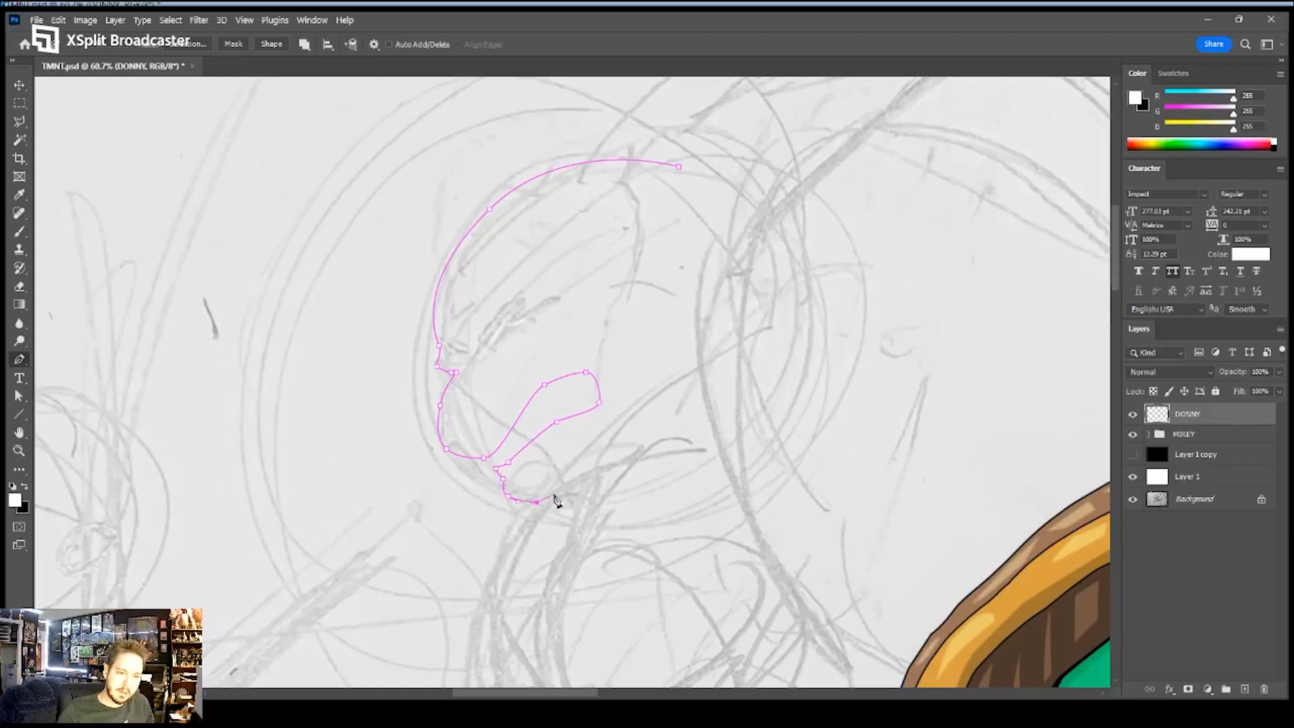
key("Escape")
- Draw a separate curved path for the brow line, from the top of the snout up into the face
left_click(460, 369)
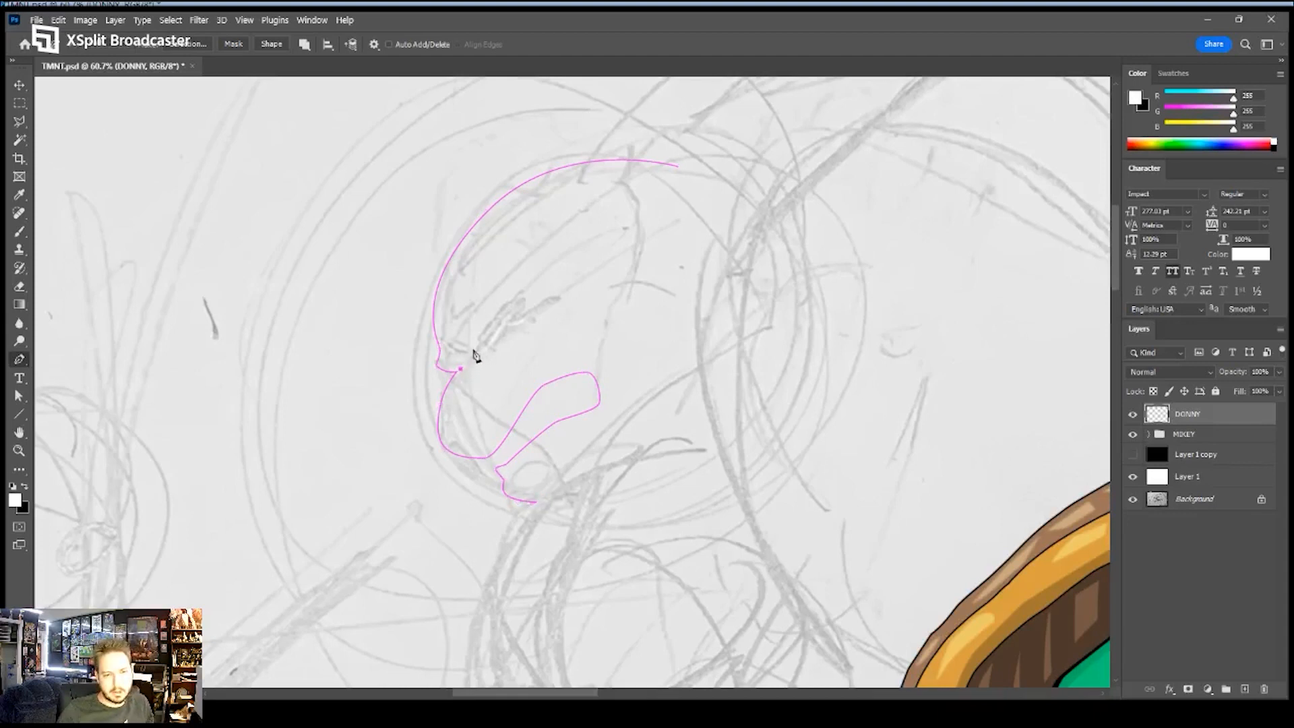
left_click(476, 347)
left_click_drag(514, 299, 529, 300)
key("Escape")
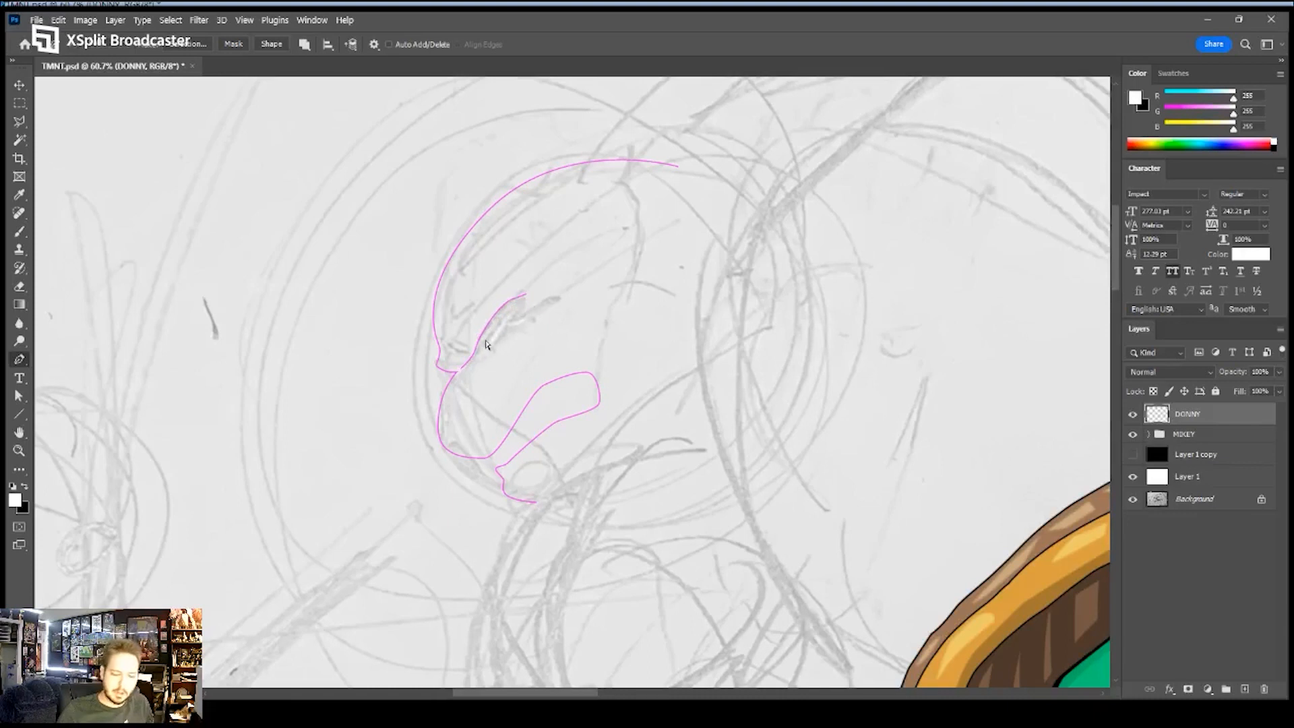
- Draw a closed leaf-shaped path for the eye just below the brow line
key("ctrl+plus")
key("ctrl+plus")
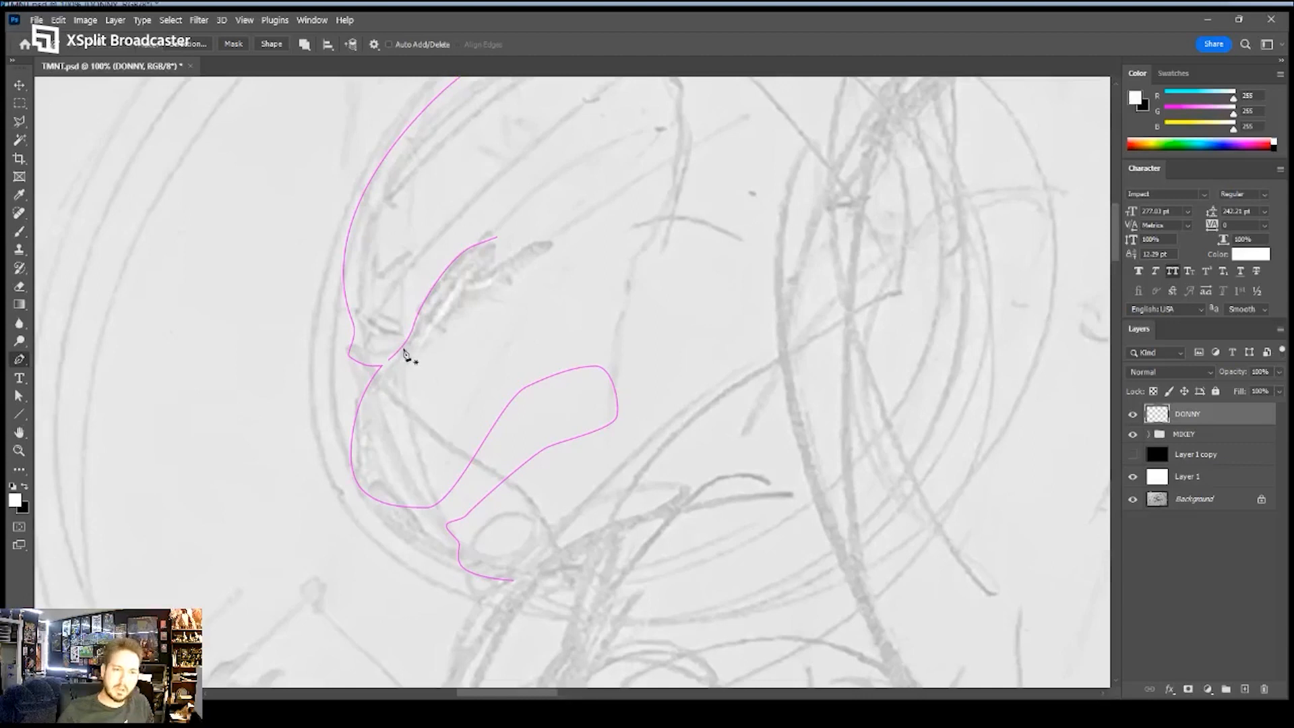
left_click_drag(403, 349, 420, 312)
left_click(461, 293, "alt")
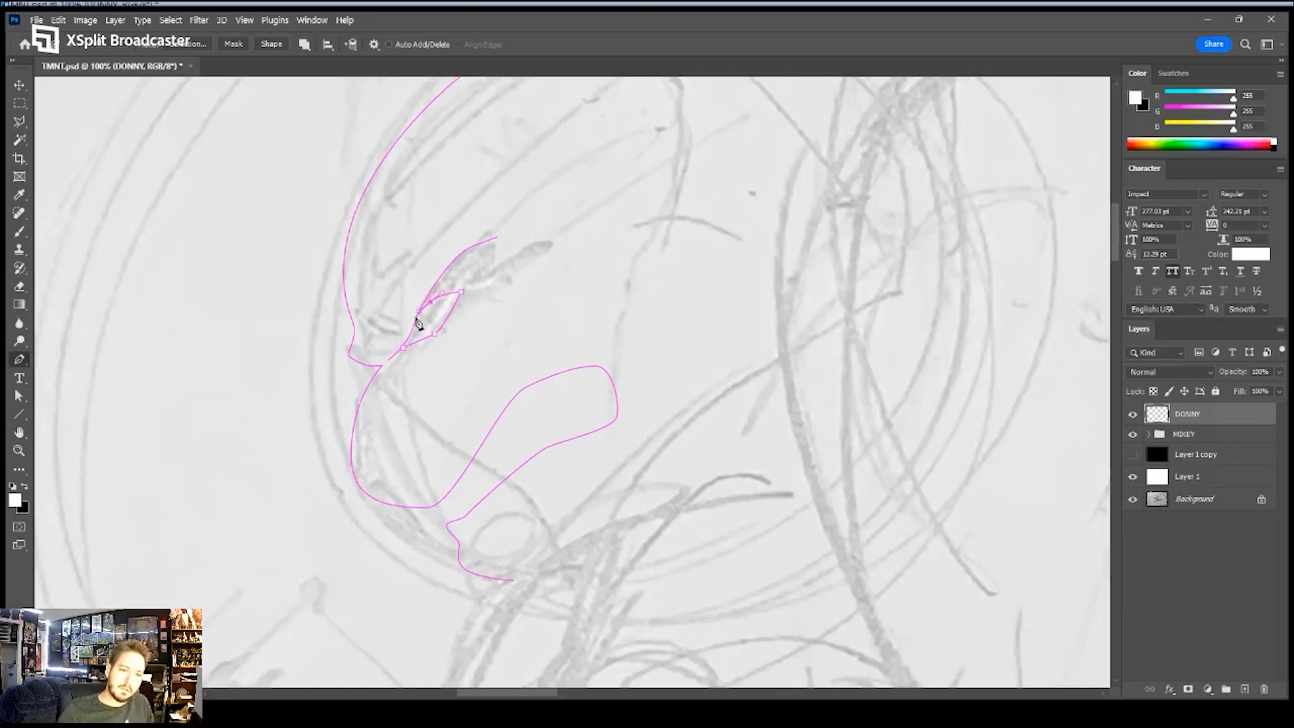
left_click(416, 317)
- Draw a short curved path across the bridge of the snout, between the head outline and the brow line
left_click(372, 317)
key("ctrl+z")
left_click_drag(369, 356, 382, 365)
left_click(389, 360)
- Draw an arched path over the brow from the bridge of the snout, hooking down at its rear end
left_click(373, 335)
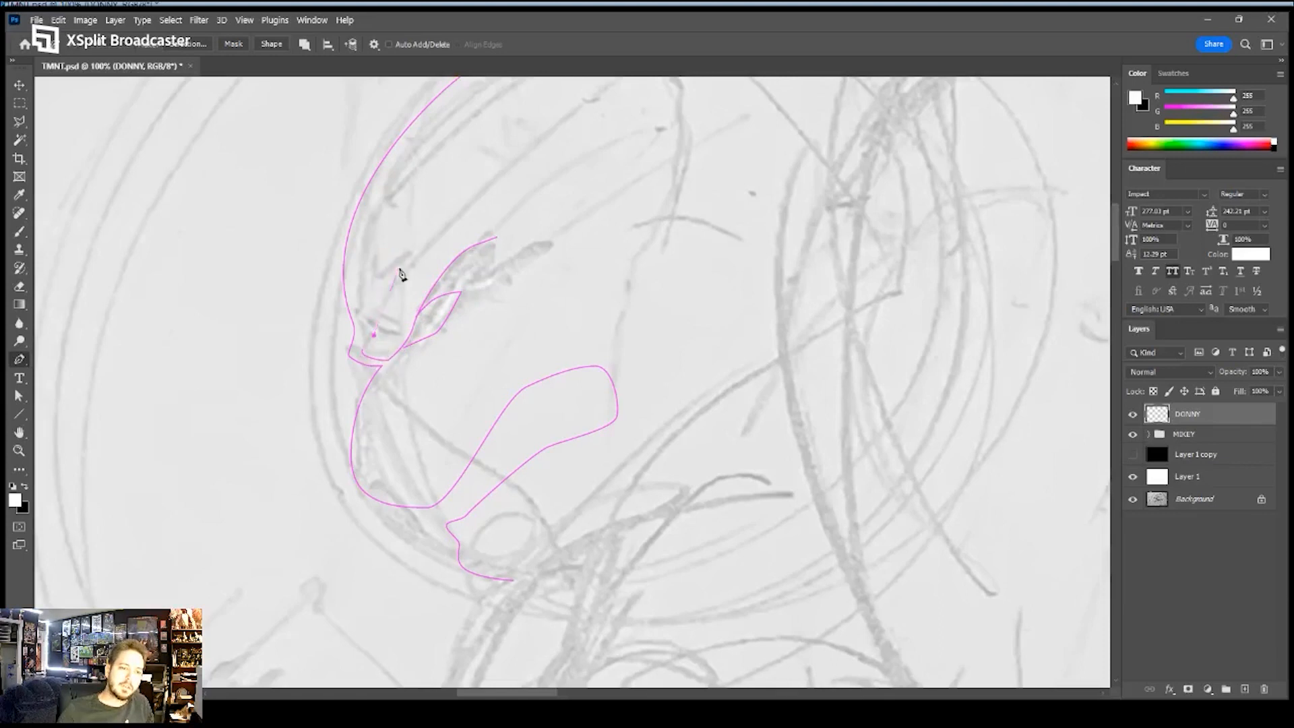
left_click_drag(391, 251, 444, 200)
left_click(488, 200)
left_click(512, 213)
left_click(510, 229)
left_click(532, 225, "ctrl")
- Draw the upper mask edge as a path from the top of the brow arch to the end of the crown line
left_click_drag(534, 214, 406, 305)
left_click(357, 291)
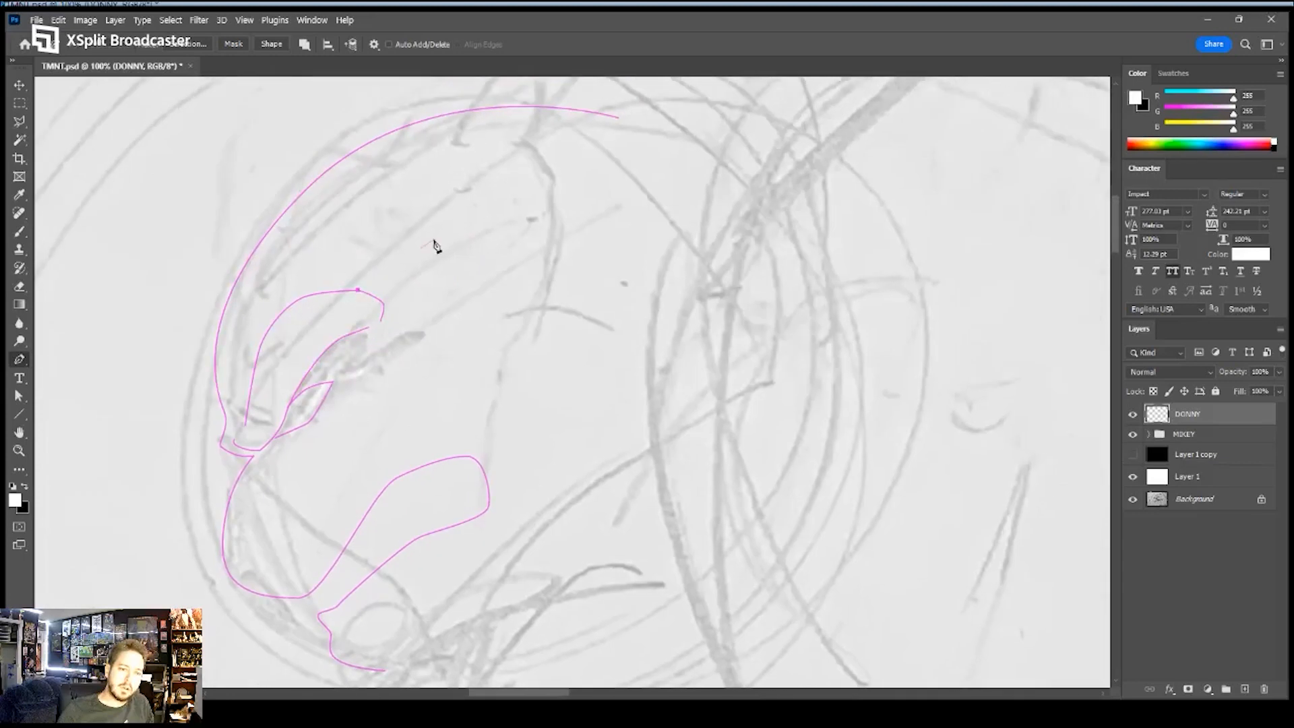
left_click_drag(525, 156, 584, 129)
left_click(617, 120)
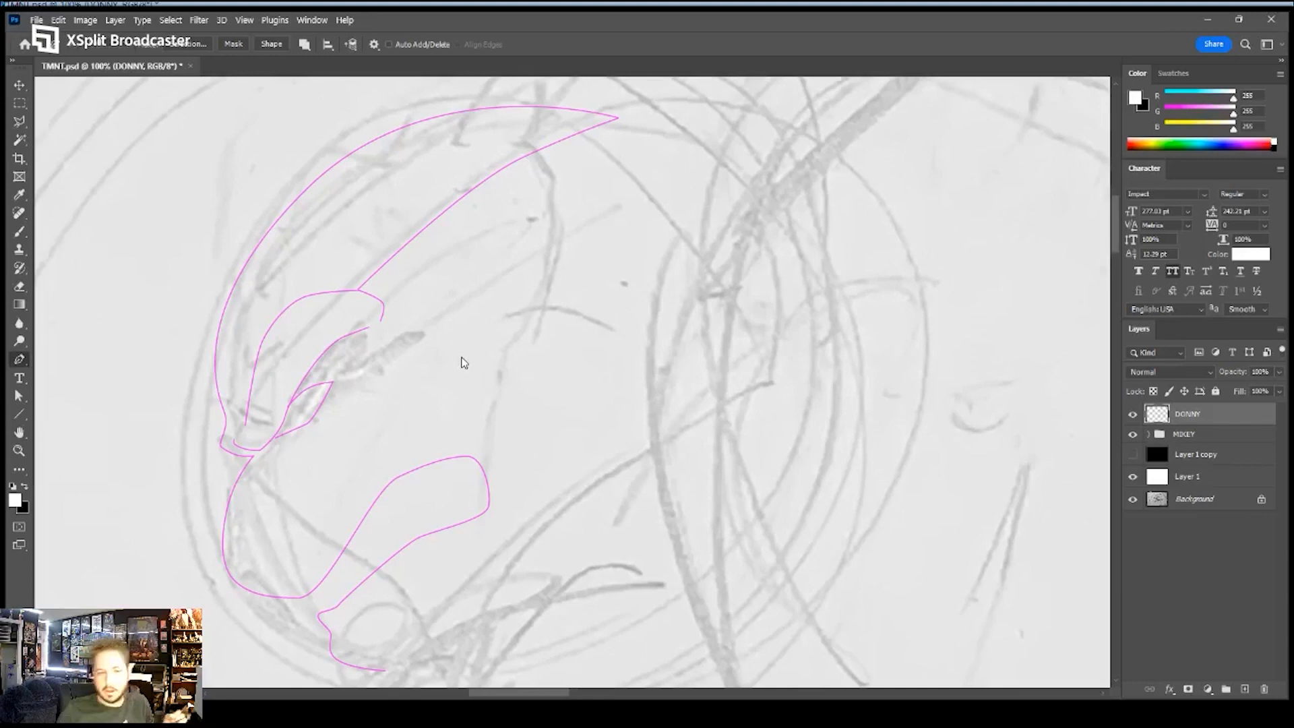
- Make black the foreground colour and shrink the Brush to a fine line width, undoing the test dot
key("i")
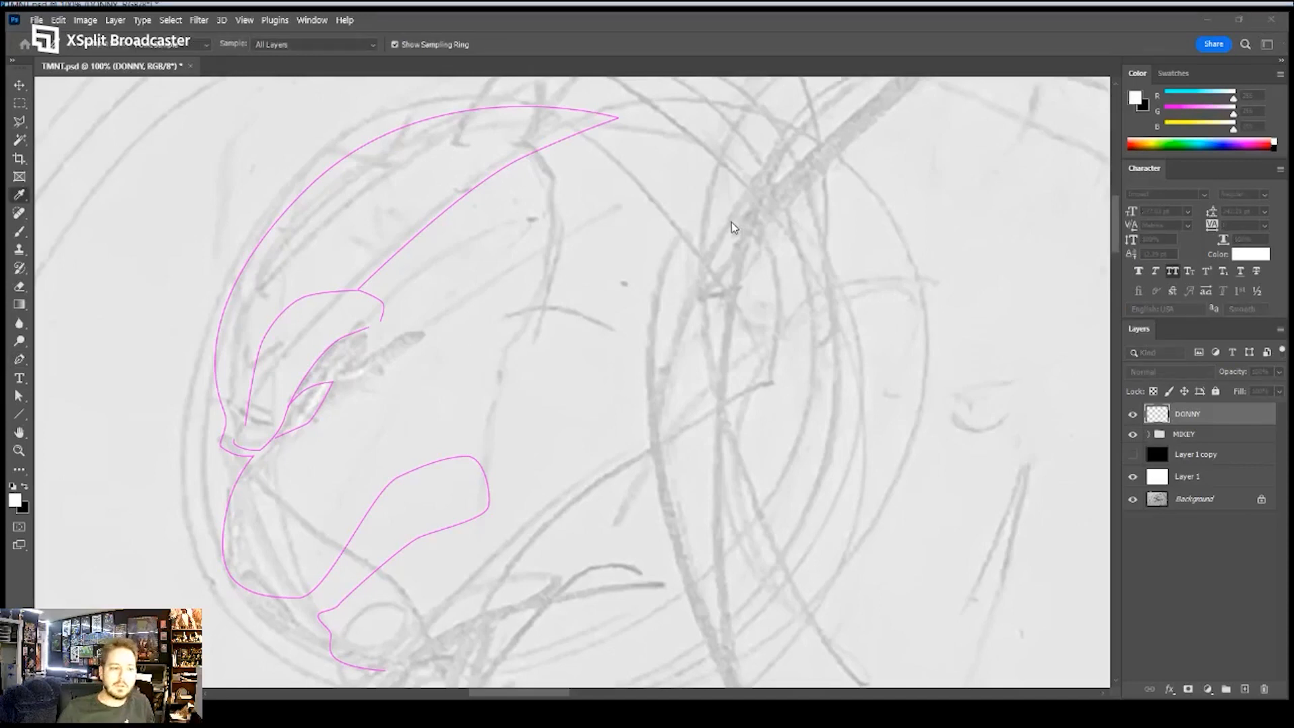
key("p")
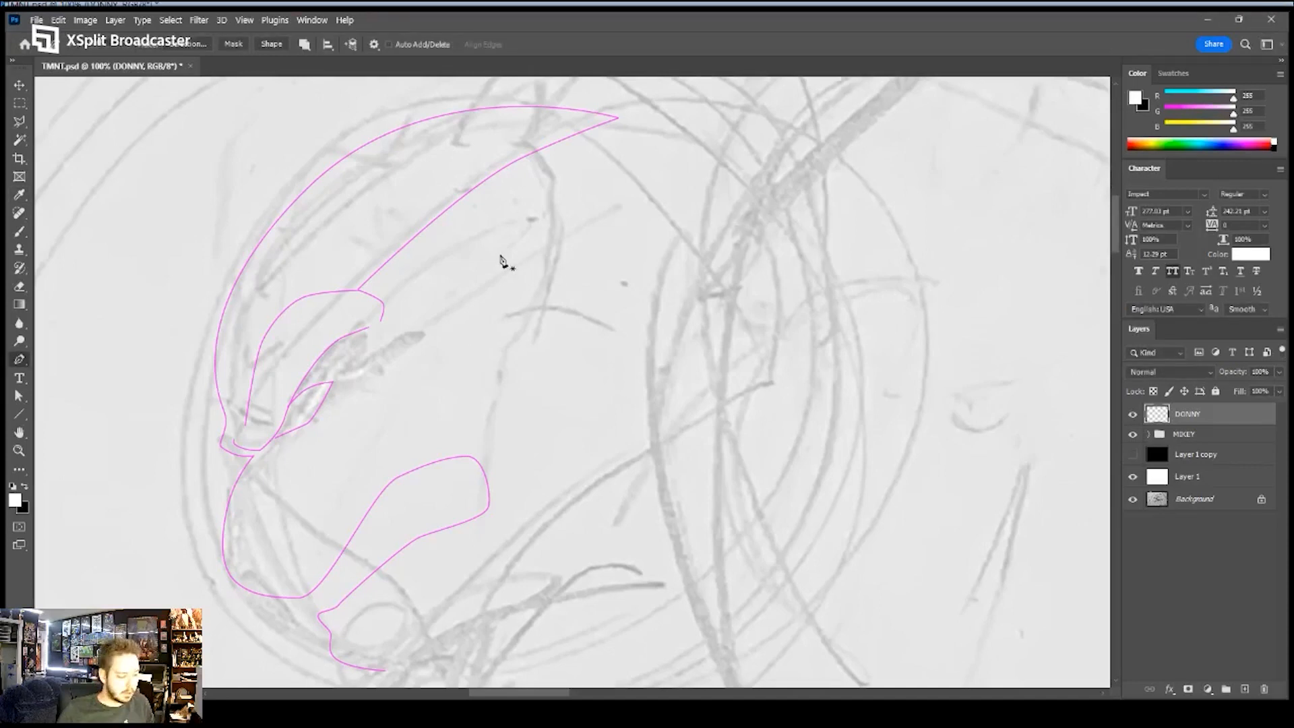
key("x")
key("b")
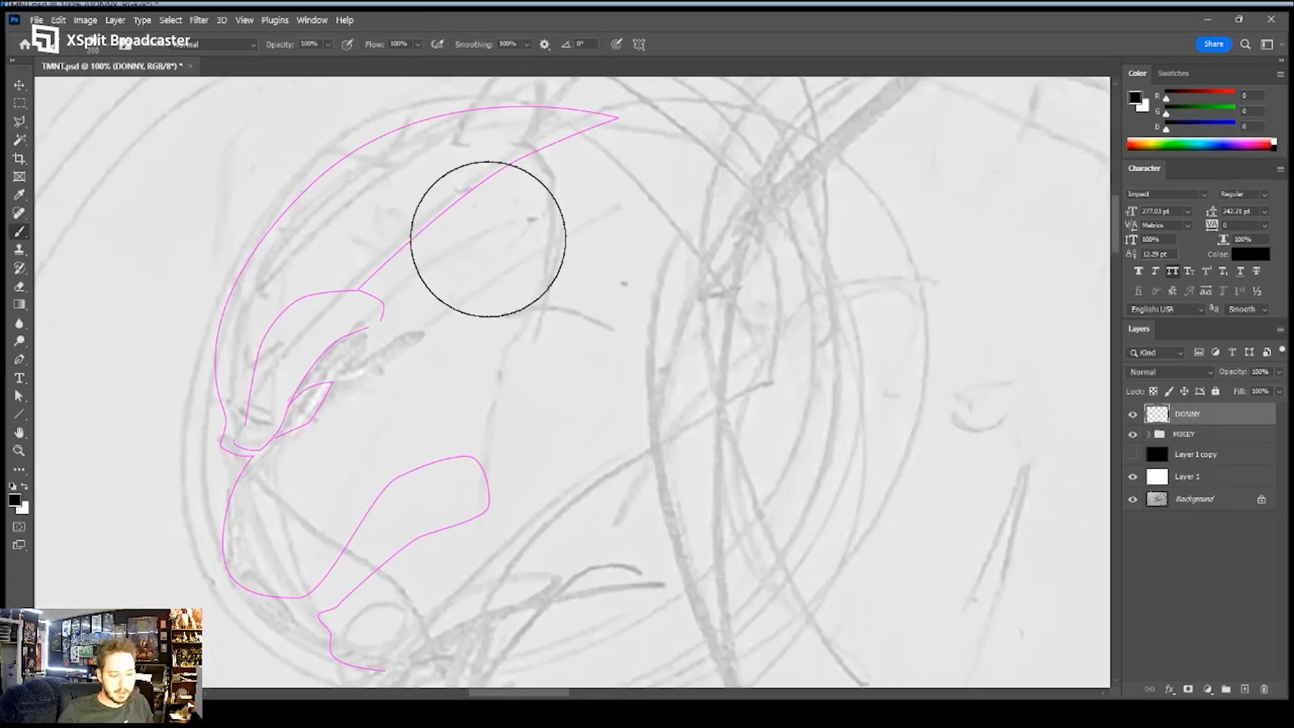
key("bracketleft")
key("bracketleft")
key("bracketleft")
key("bracketleft")
key("bracketleft")
key("bracketleft")
key("bracketleft")
key("bracketleft")
key("bracketleft")
key("bracketleft")
key("bracketleft")
key("bracketleft")
key("bracketleft")
key("bracketleft")
key("bracketleft")
key("bracketleft")
key("bracketleft")
key("bracketleft")
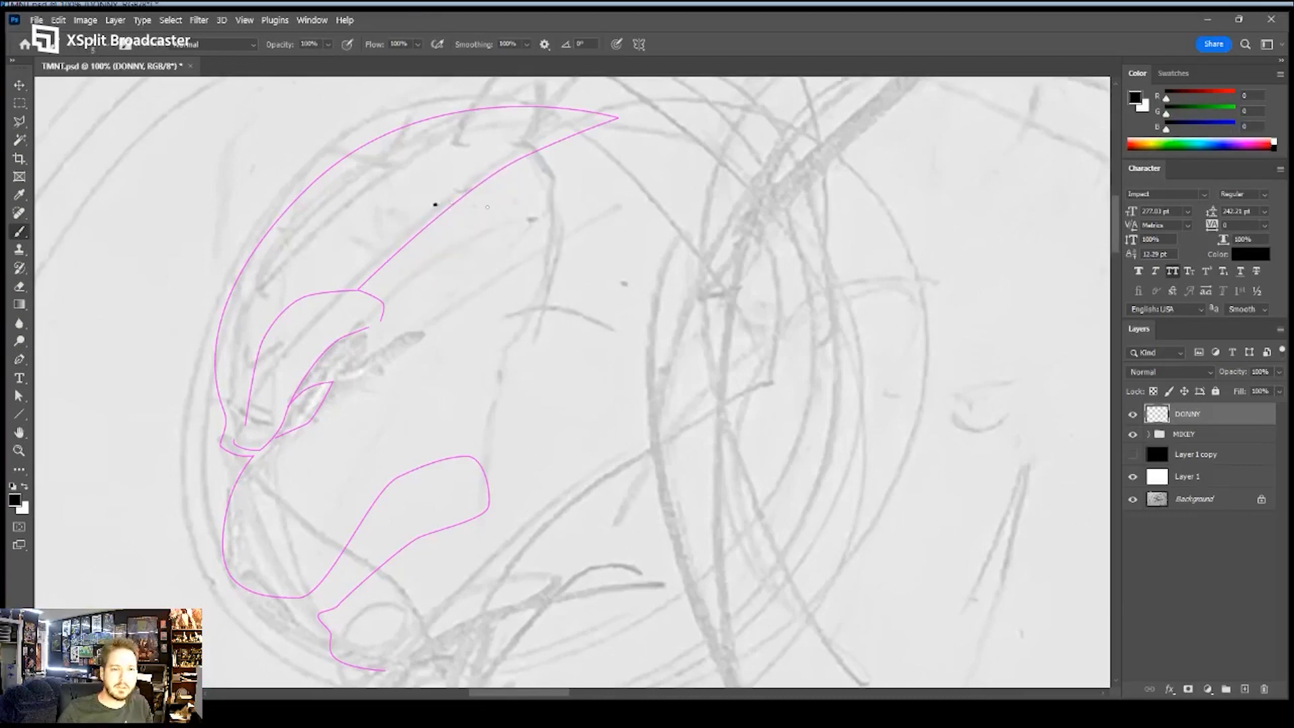
key("ctrl+z")
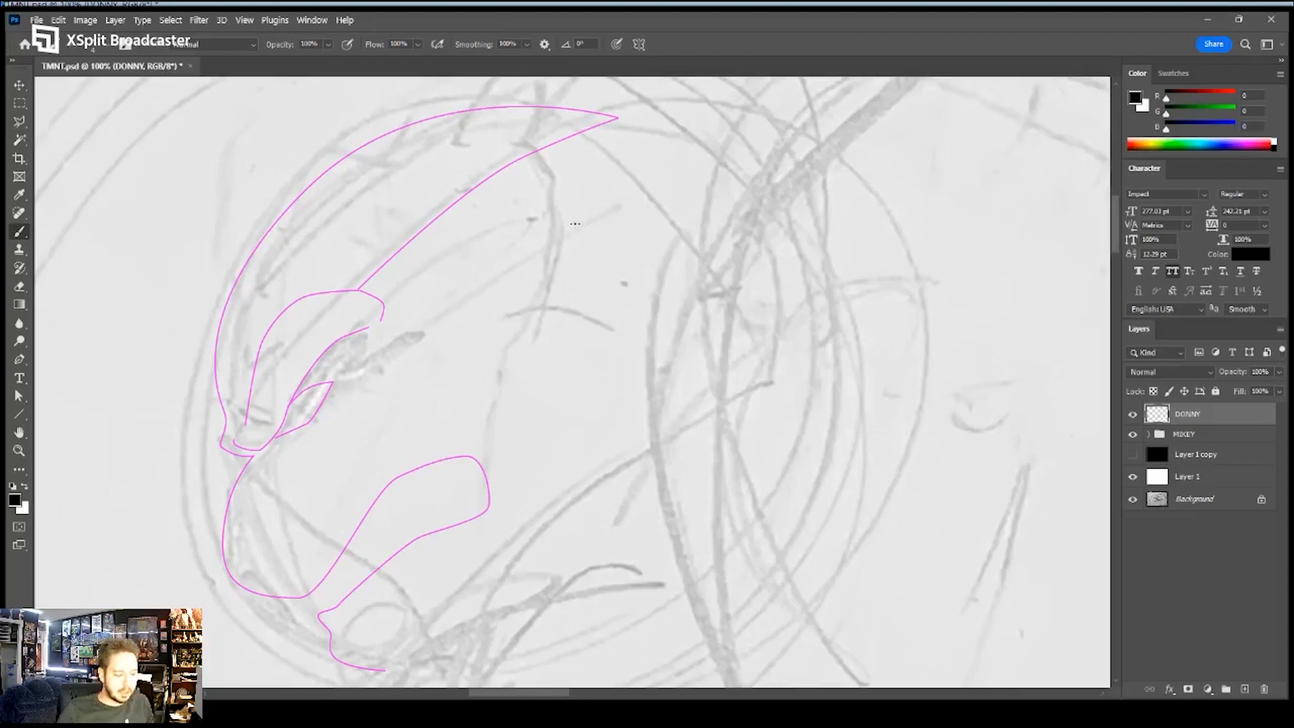
- Stroke the traced head and face paths with the fine black brush on the DONNY layer
key("p")
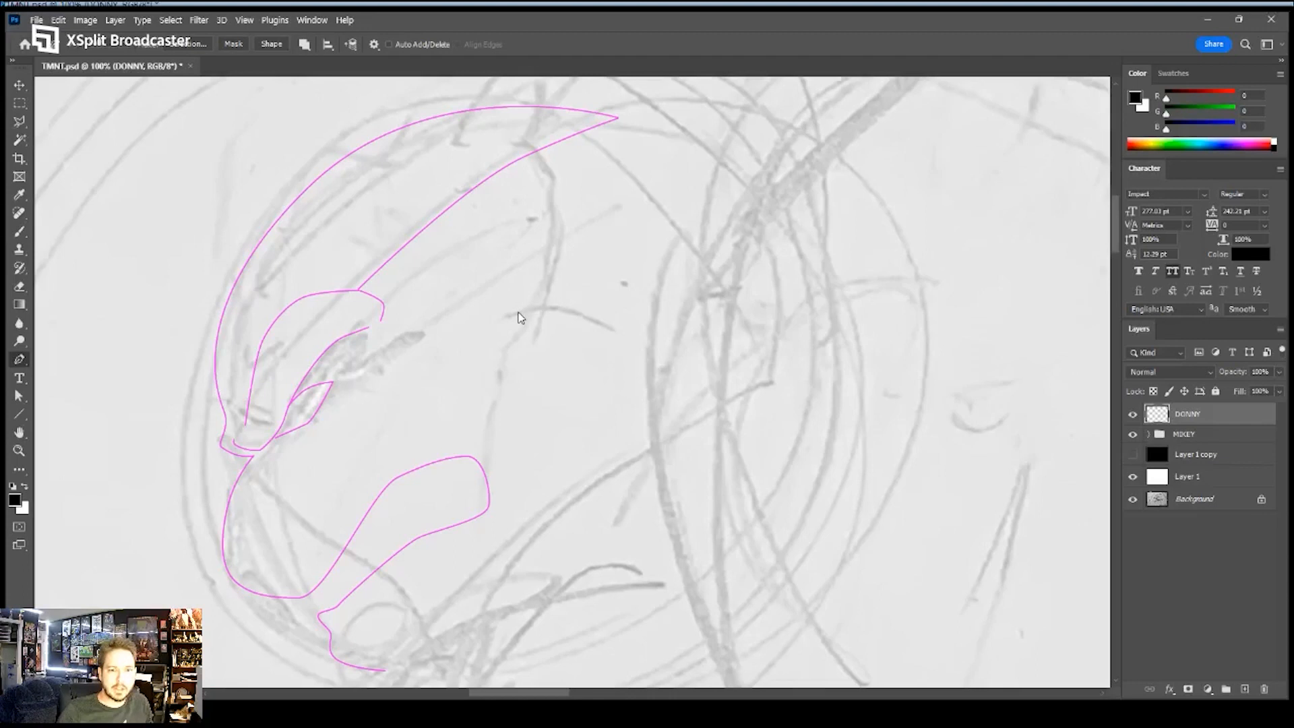
key("i")
left_click(746, 228)
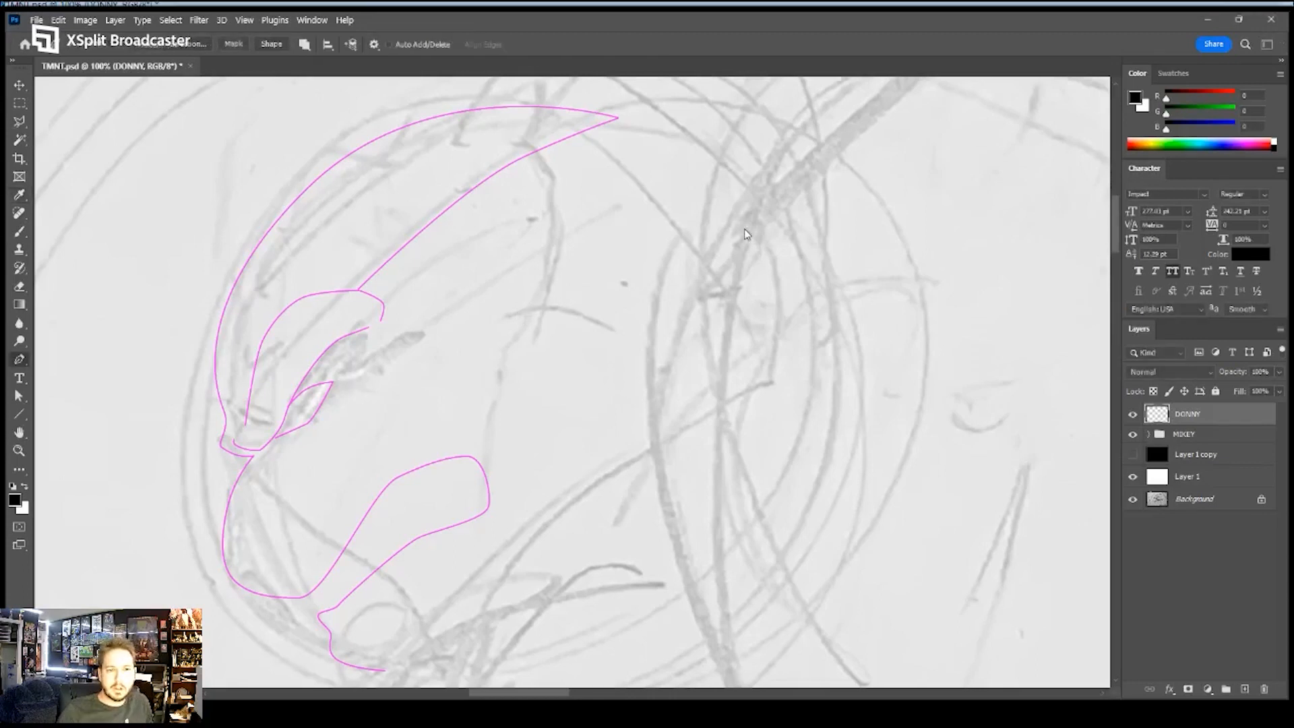
key("Return")
- Draw the lower mask edge as a path from the top of the snout under the eye and up to the crown tip
left_click_drag(429, 338, 500, 270)
left_click(332, 381)
left_click_drag(424, 351, 449, 341)
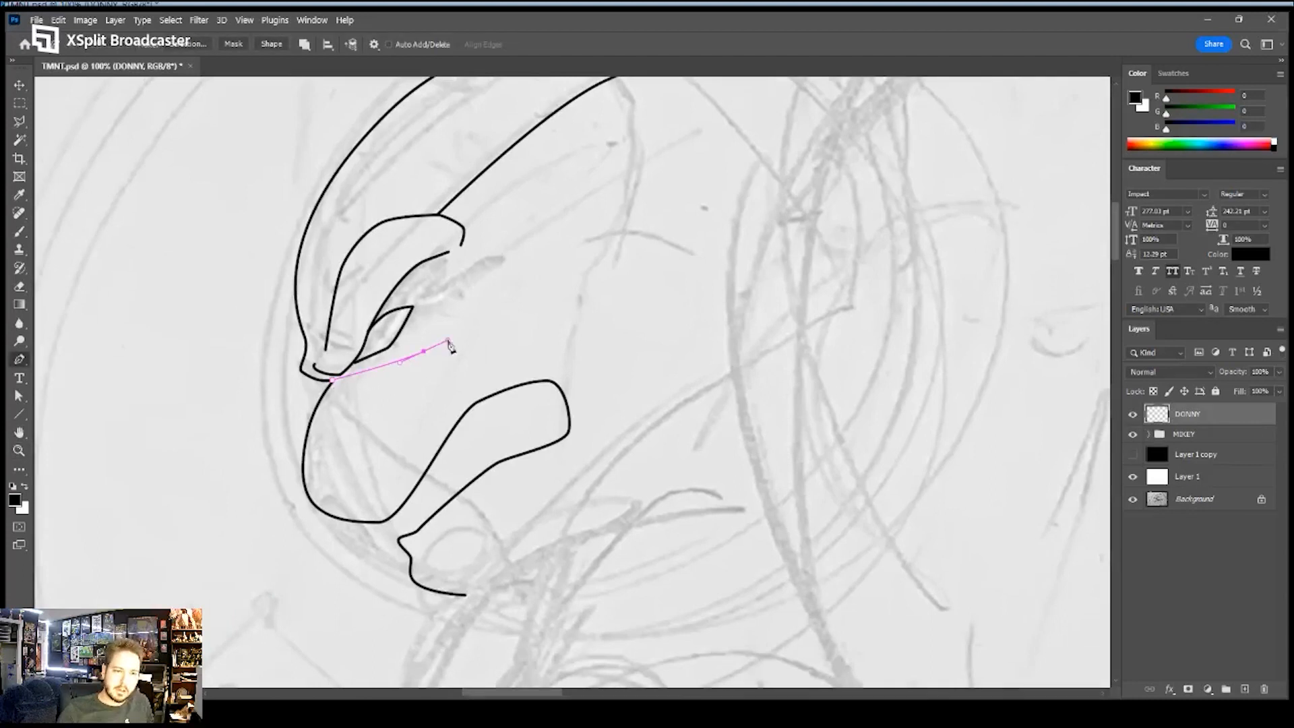
left_click_drag(533, 229, 491, 268)
key("ctrl+z")
left_click_drag(593, 199, 698, 155)
left_click(674, 155)
left_click(611, 129)
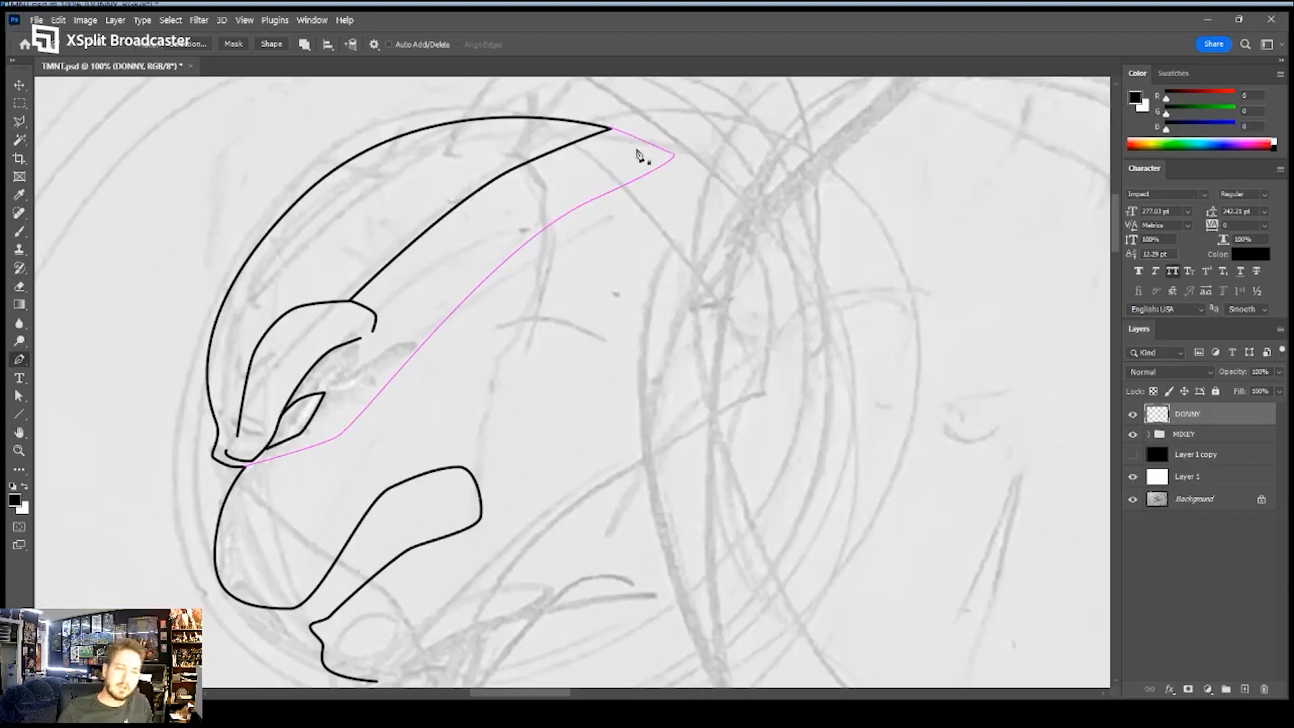
- Draw a separate arched path behind the mask, curving over and down the back of the cheek
scroll(474, 295, "down", 2)
left_click_drag(471, 245, 491, 244)
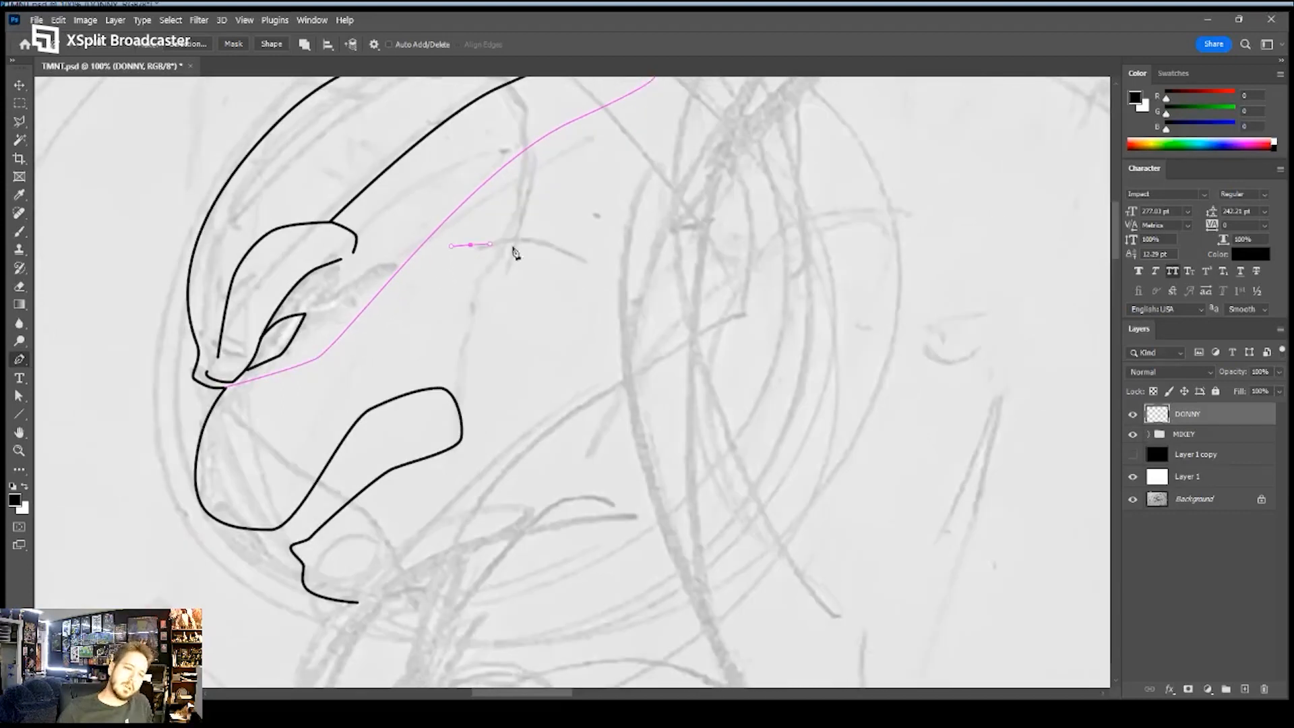
left_click_drag(584, 263, 610, 291)
left_click(602, 379)
left_click(582, 400, "ctrl")
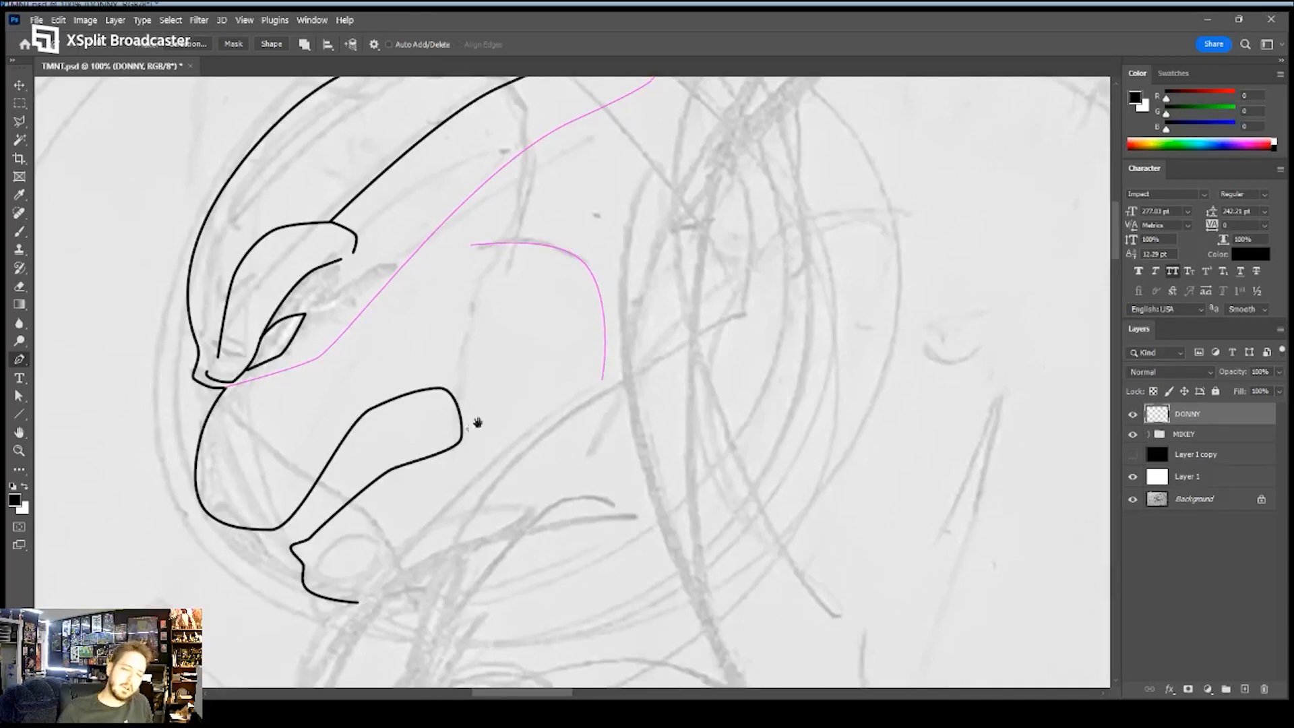
- Add a small notched path at the front of the mouth and a short line at the front of the mask
left_click_drag(477, 425, 549, 298)
left_click(368, 389)
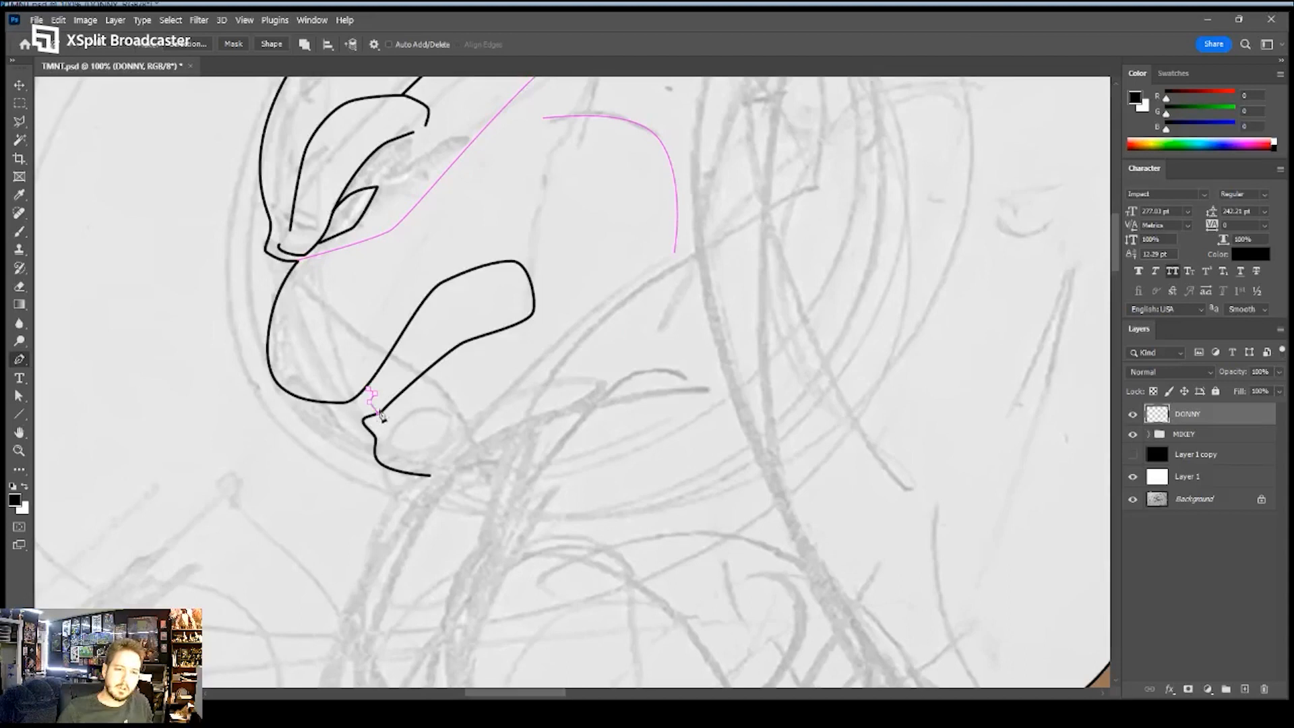
left_click_drag(418, 260, 439, 332)
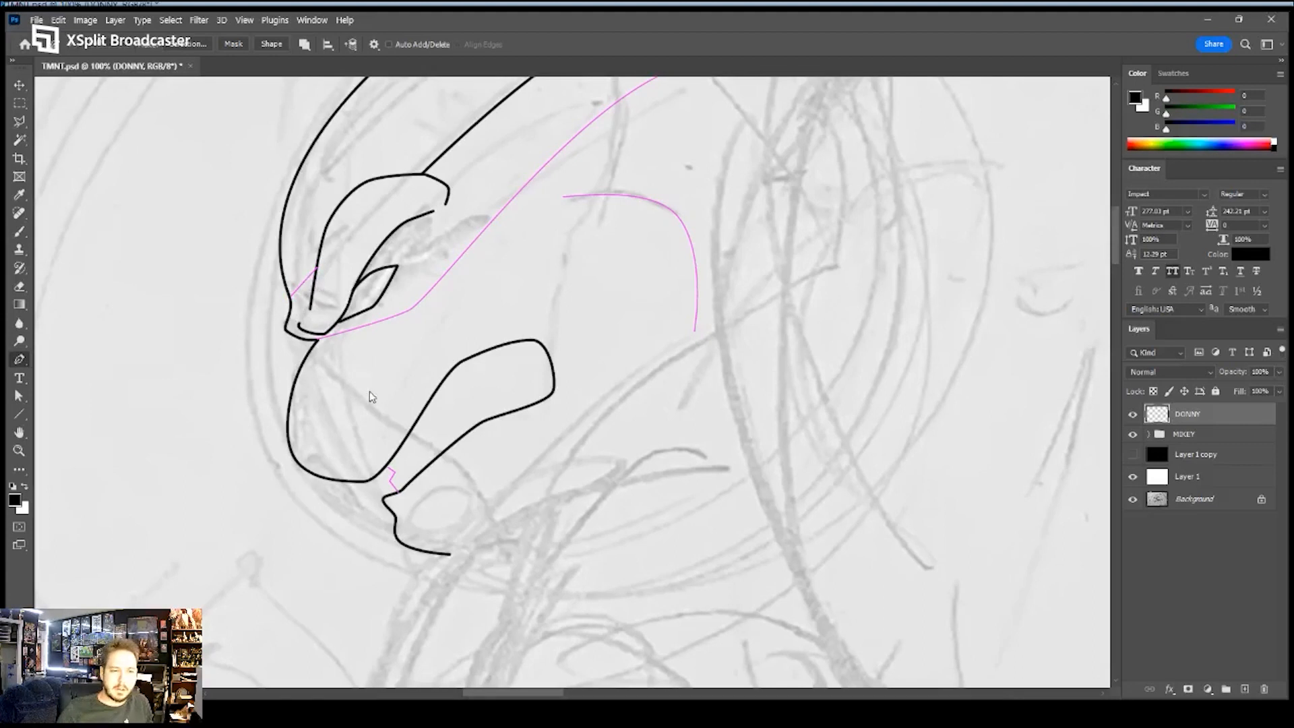
- Stroke the mask, cheek and mouth paths with the black brush and clear the work path
key("b")
key("Return")
key("p")
key("Return")
- Draw a curved path from beneath the jaw past the chin and down the front of the shoulder to the upper arm
mouse_move(511, 332)
left_mouse_down()
mouse_move(437, 502)
mouse_move(467, 197)
left_mouse_up()
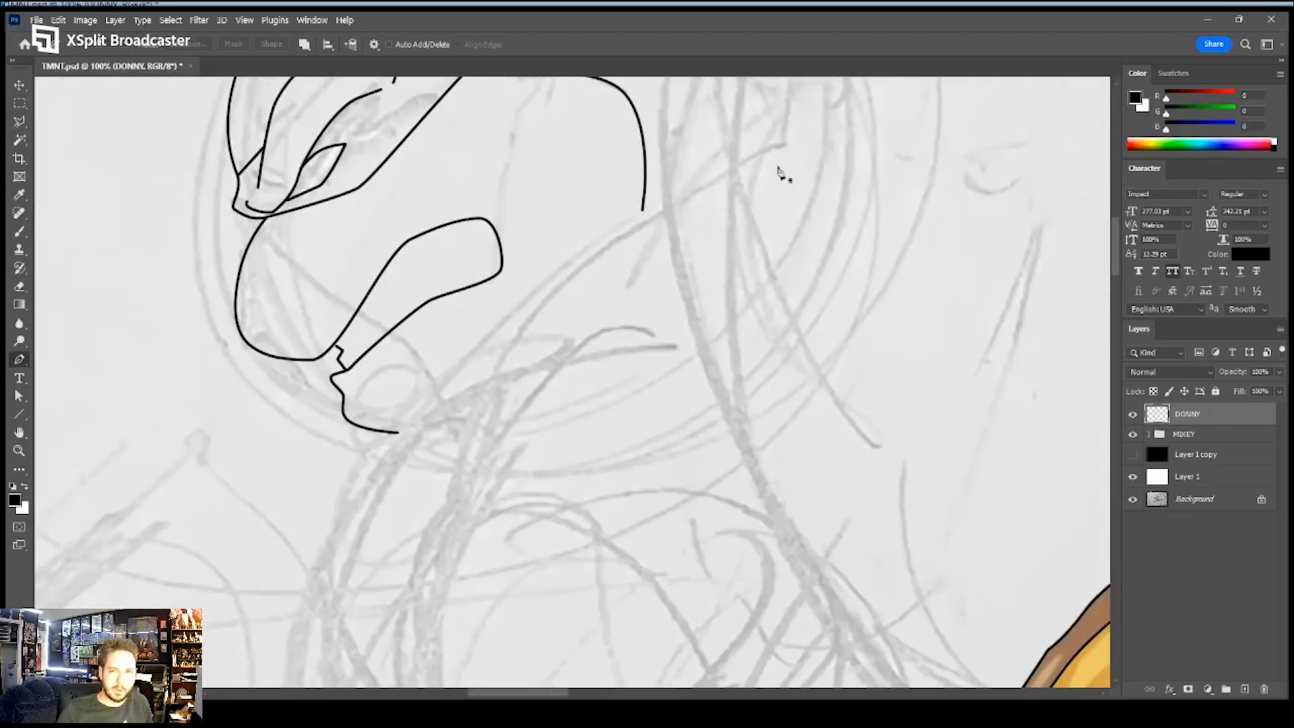
left_click_drag(673, 250, 716, 144)
left_click_drag(631, 224, 645, 195)
left_click(586, 183)
left_click_drag(445, 287, 410, 337)
left_click_drag(400, 522, 408, 571)
left_click_drag(389, 477, 418, 404)
key("ctrl+z")
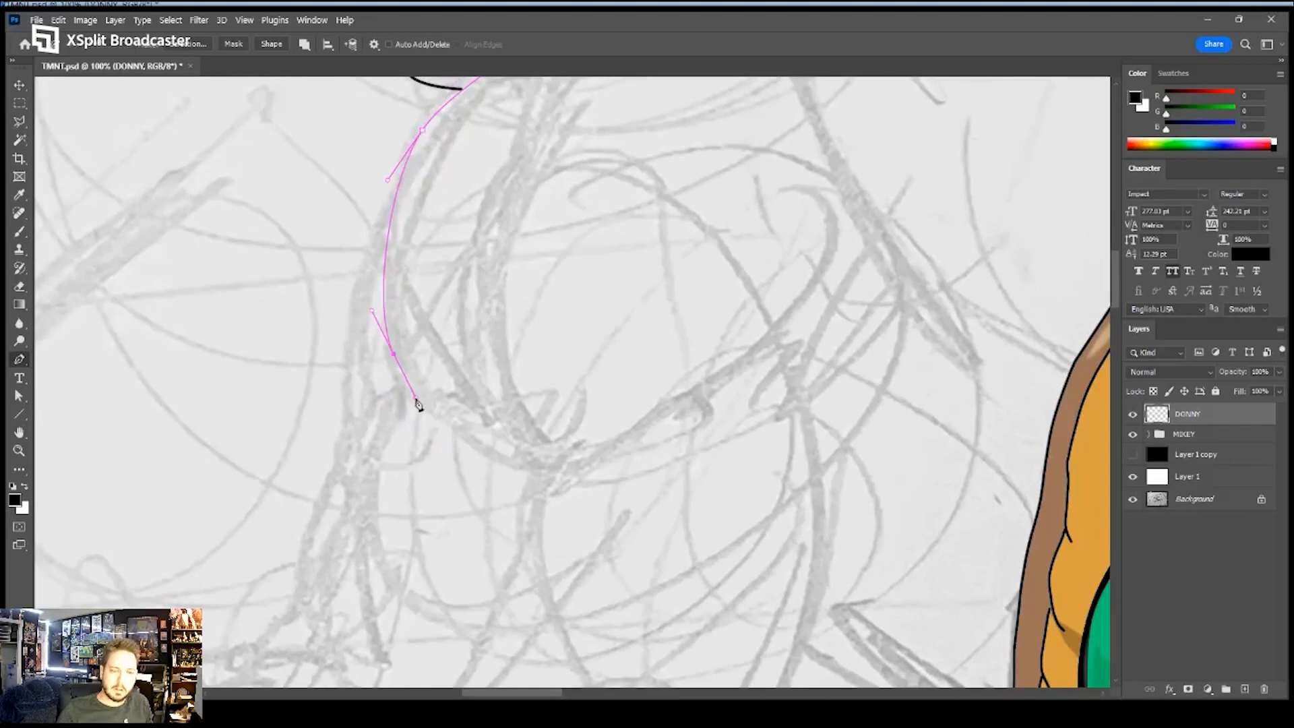
left_click(454, 424)
key("Escape")
- Stroke the shoulder path with the black brush and delete the path
key("b")
key("Return")
key("p")
key("BackSpace")
- Draw a path from the lower shoulder down the upper arm and around the rear of the elbow pad
key("z")
mouse_move(464, 348)
left_mouse_down()
mouse_move(438, 325)
mouse_move(407, 341)
mouse_move(482, 341)
left_mouse_up()
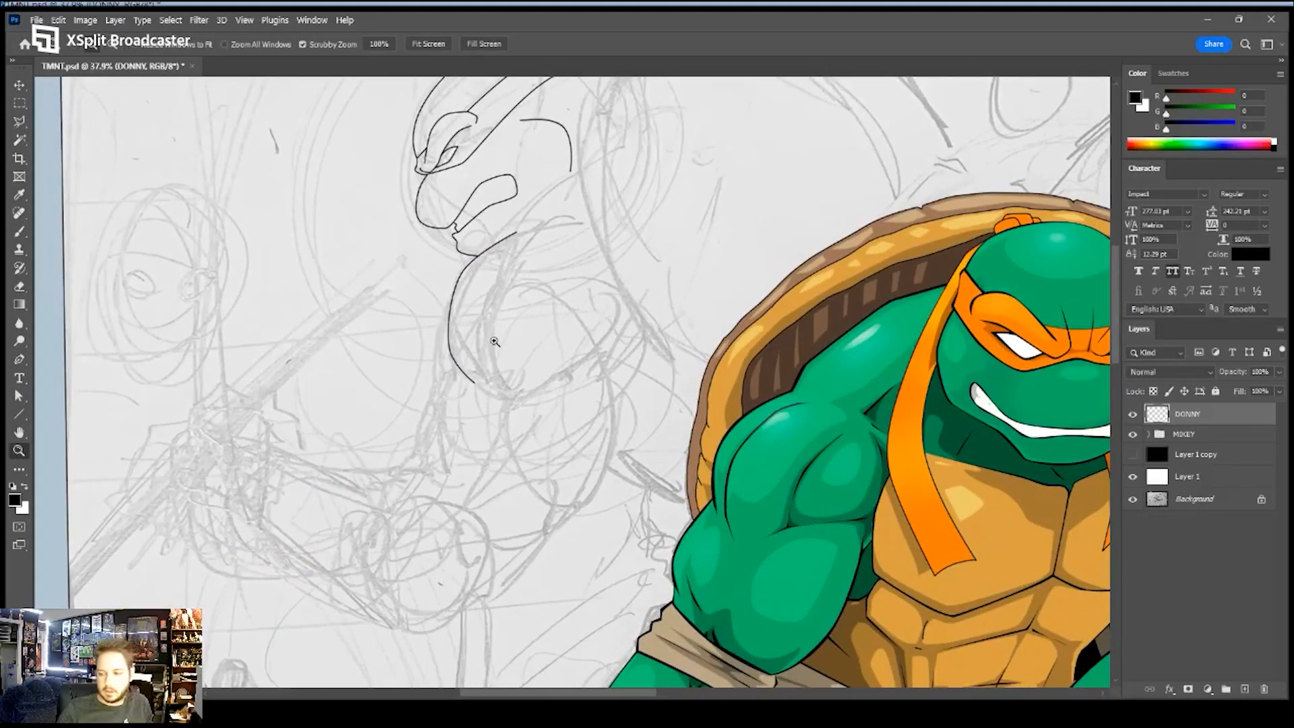
key("p")
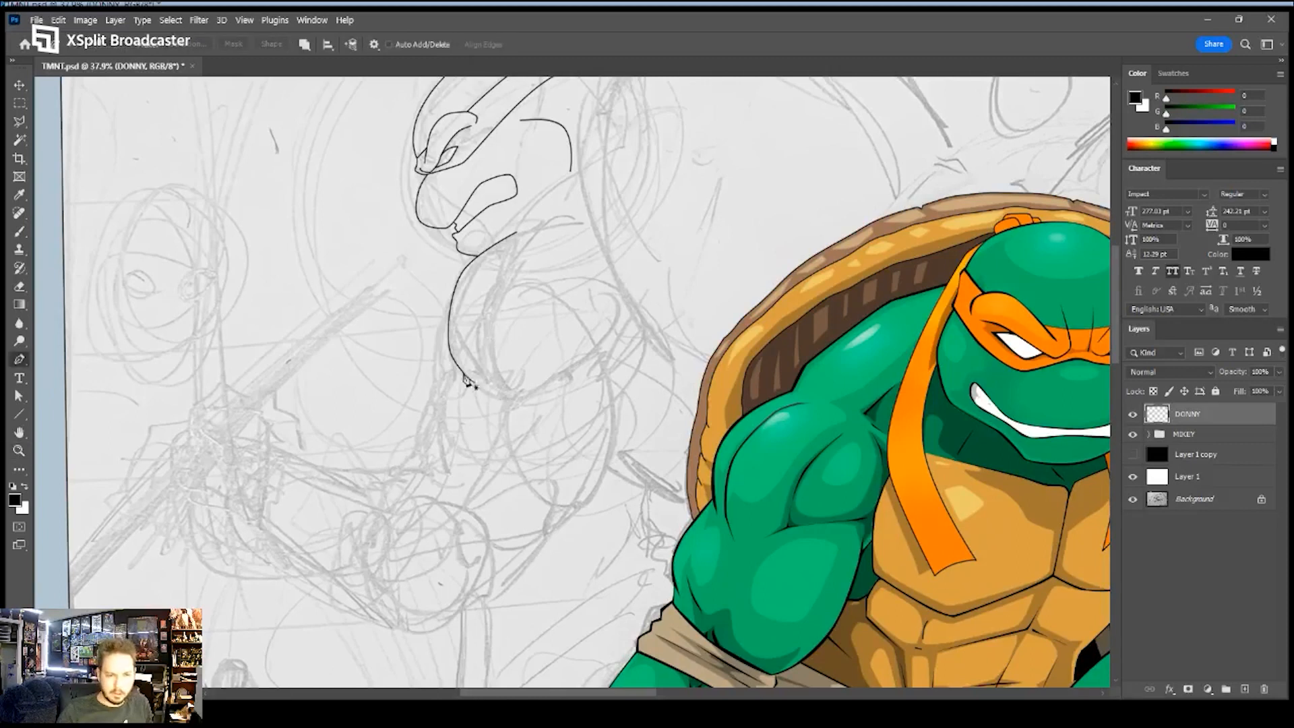
left_click(453, 363)
left_click_drag(428, 409, 418, 435)
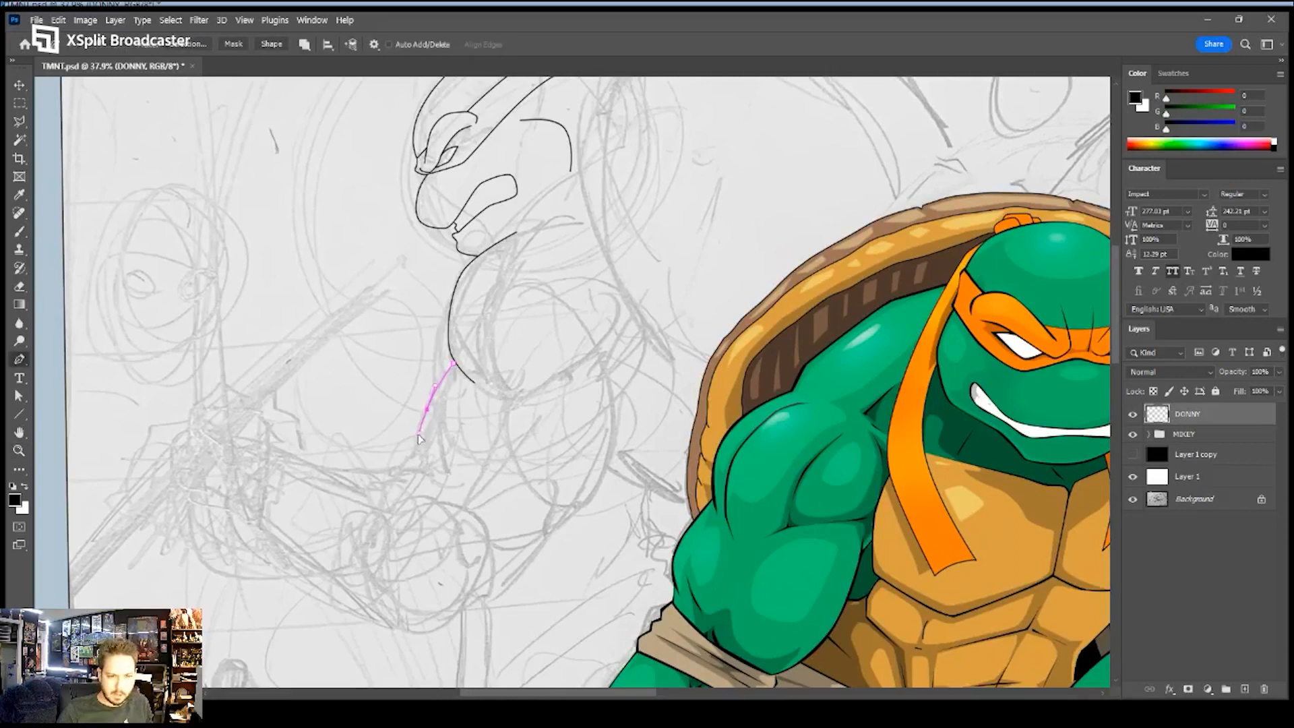
left_click_drag(451, 489, 459, 493)
left_click_drag(496, 536, 509, 562)
left_click(501, 595)
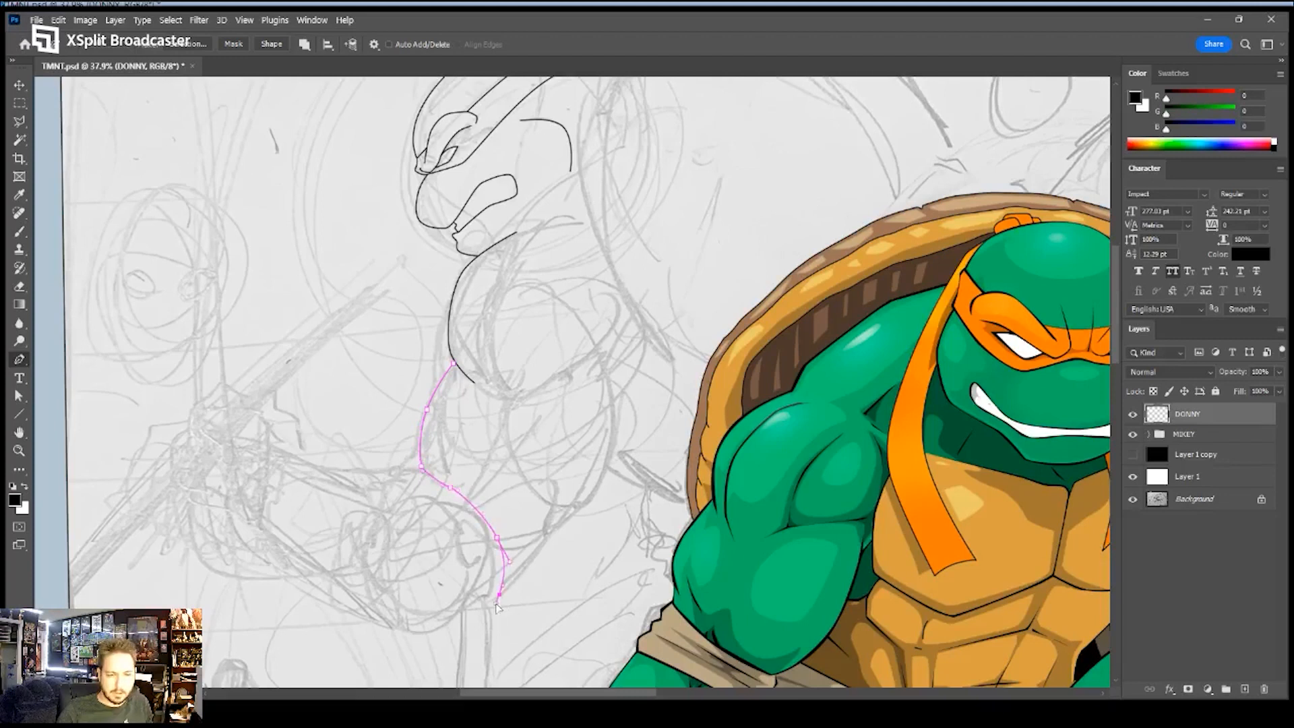
- Continue the path under the elbow pad and up its front, closing to the arm with a jagged upper edge
left_click(459, 617)
key("ctrl+z")
left_click(459, 617)
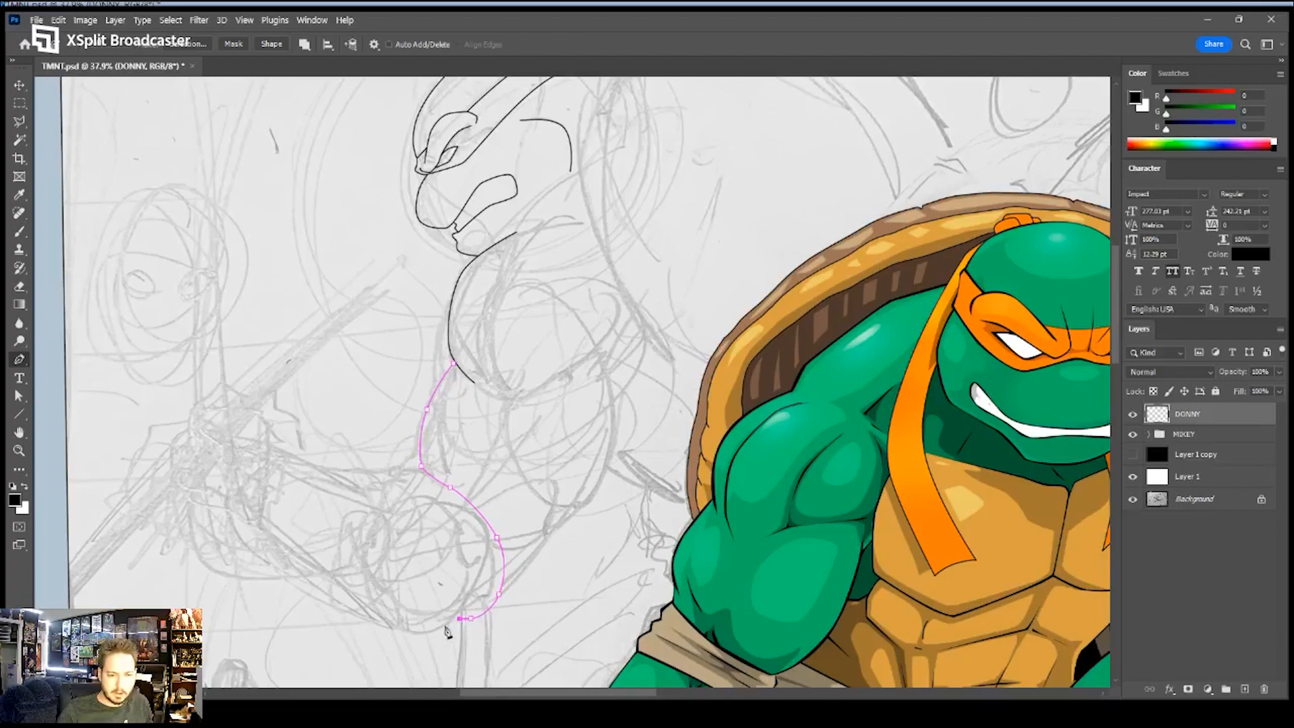
left_click_drag(433, 635, 374, 629)
left_click_drag(367, 548, 423, 474)
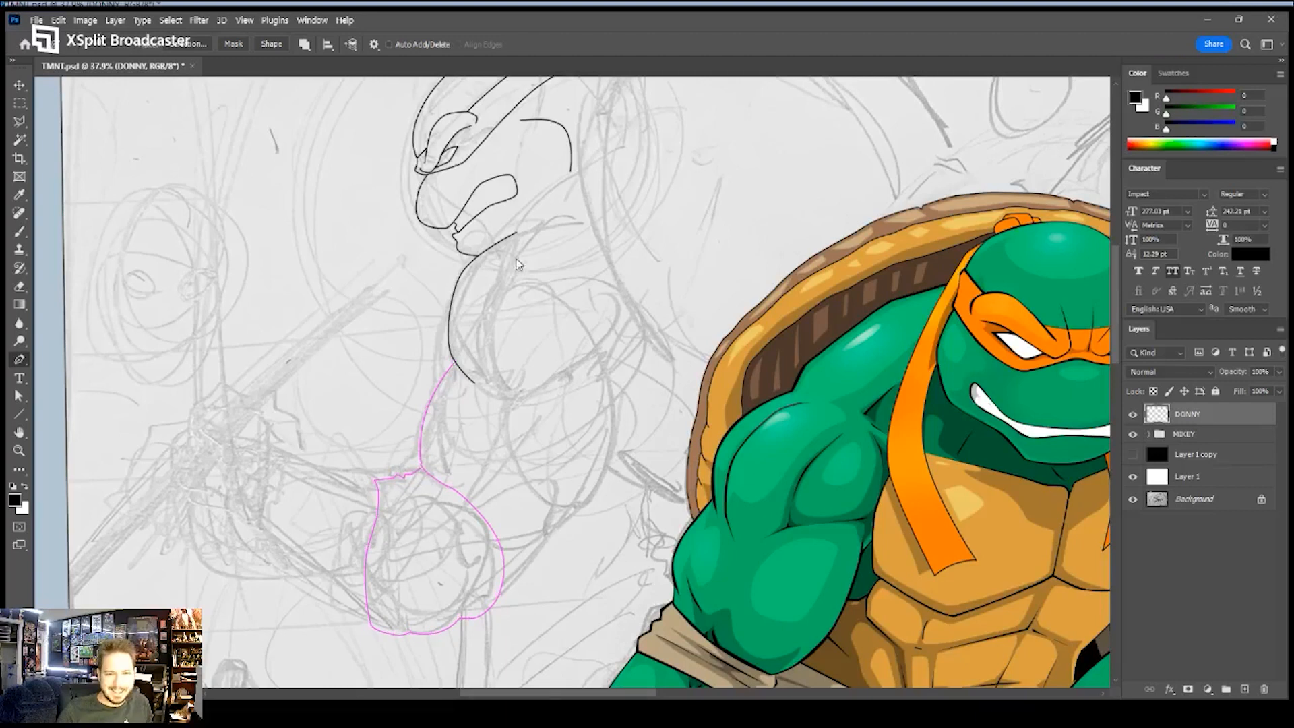
- Draw a curved neck path from the line beneath the jaw up to the back of the cheek
key("z")
left_click_drag(578, 351, 529, 352)
left_click_drag(728, 350, 637, 366)
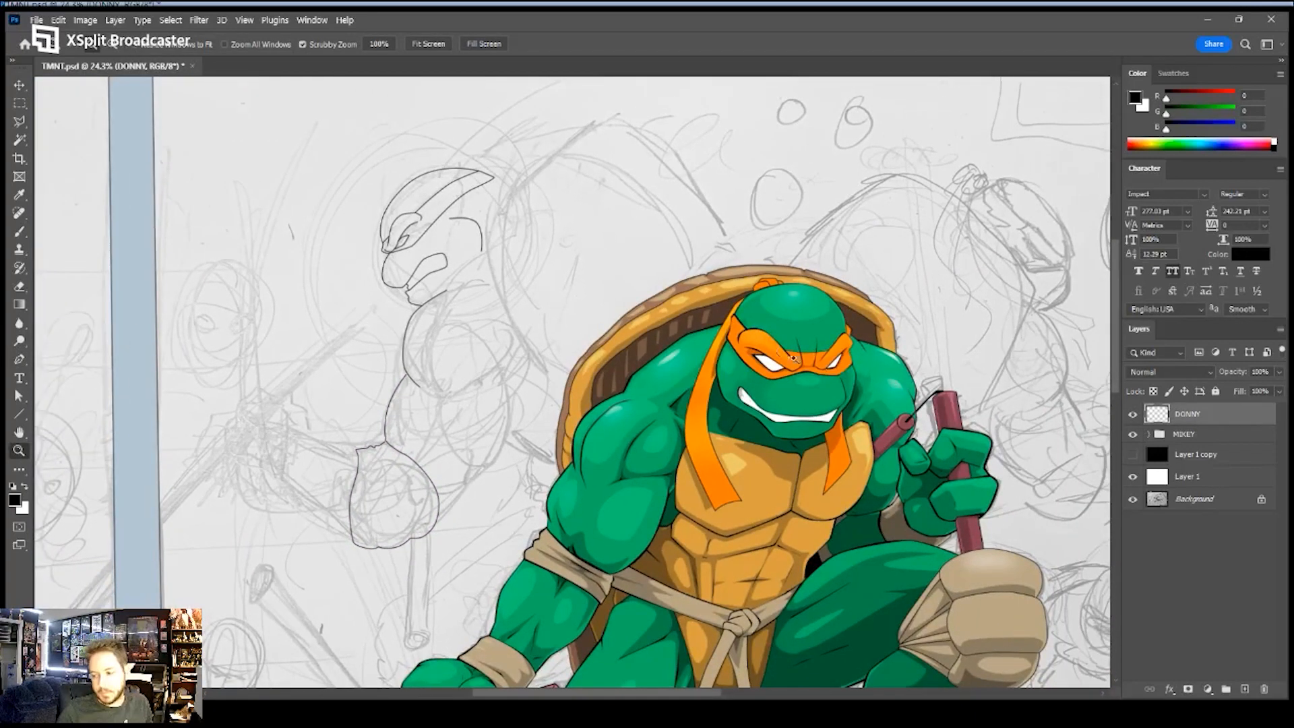
left_click_drag(470, 304, 543, 293)
left_click_drag(463, 269, 465, 381)
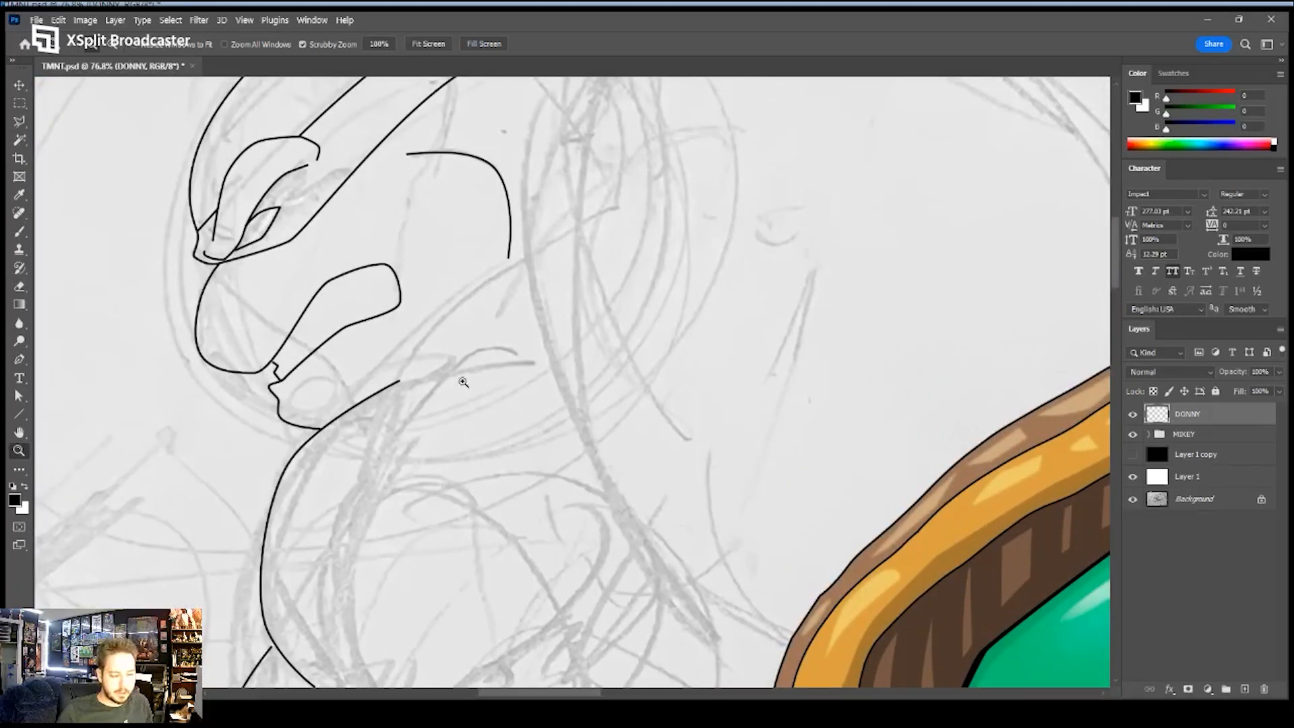
key("p")
left_click(382, 389)
left_click(426, 314)
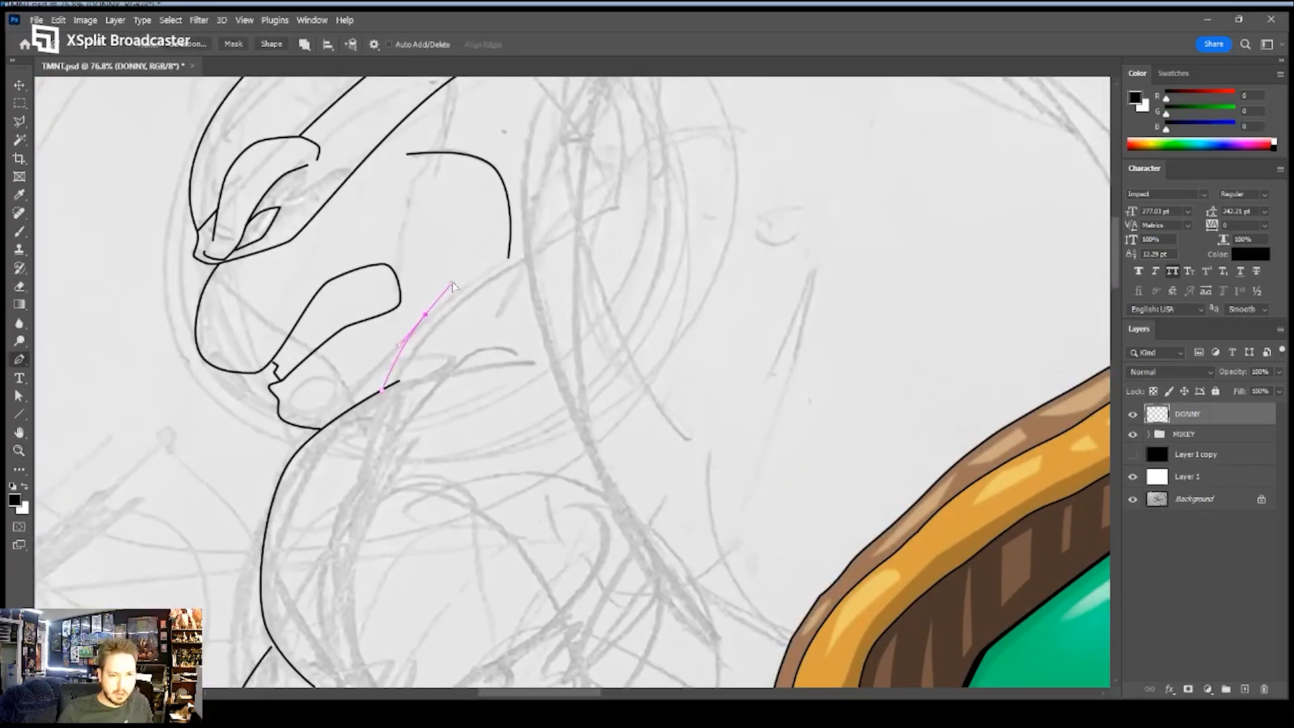
left_click(524, 256)
key("Escape")
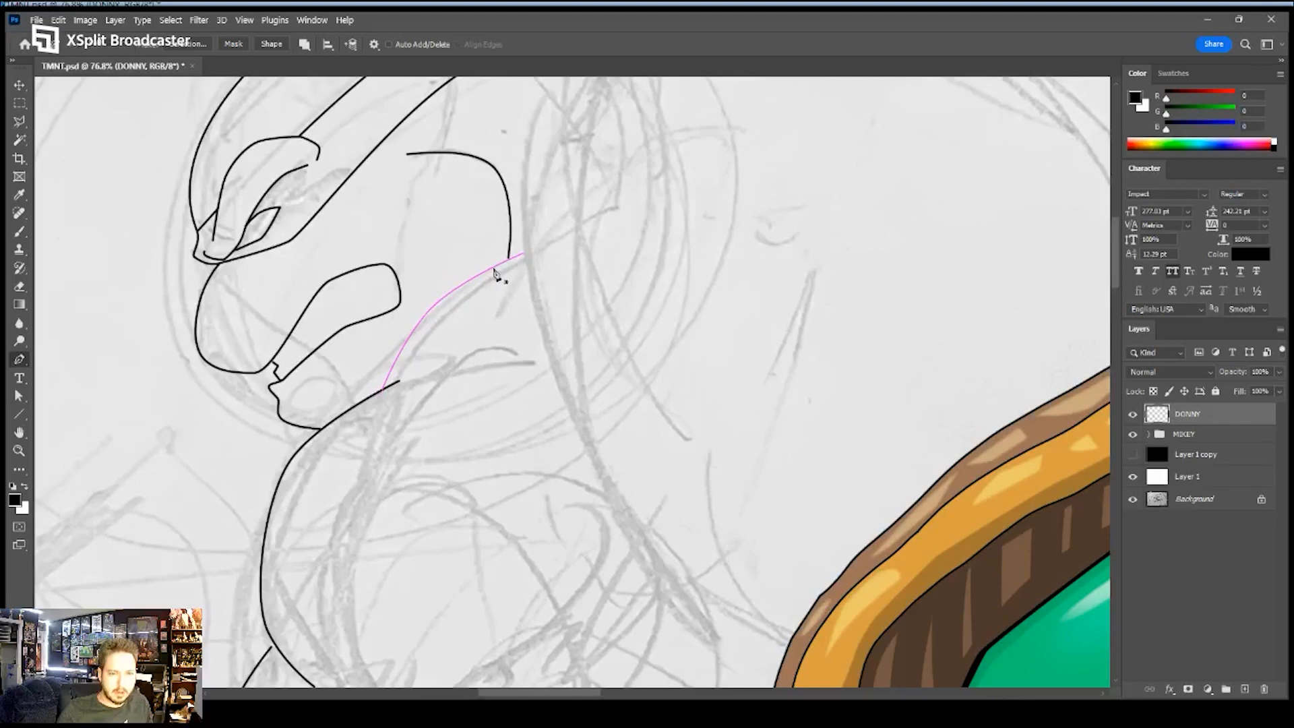
- Stroke the neck path with the black brush and clear it
left_click(540, 385)
key("Return")
key("Return")
- Draw a long curved path inside the shoulder, following its front outline from the neck to the upper arm
left_click_drag(447, 392, 756, 135)
left_click_drag(650, 244, 626, 251)
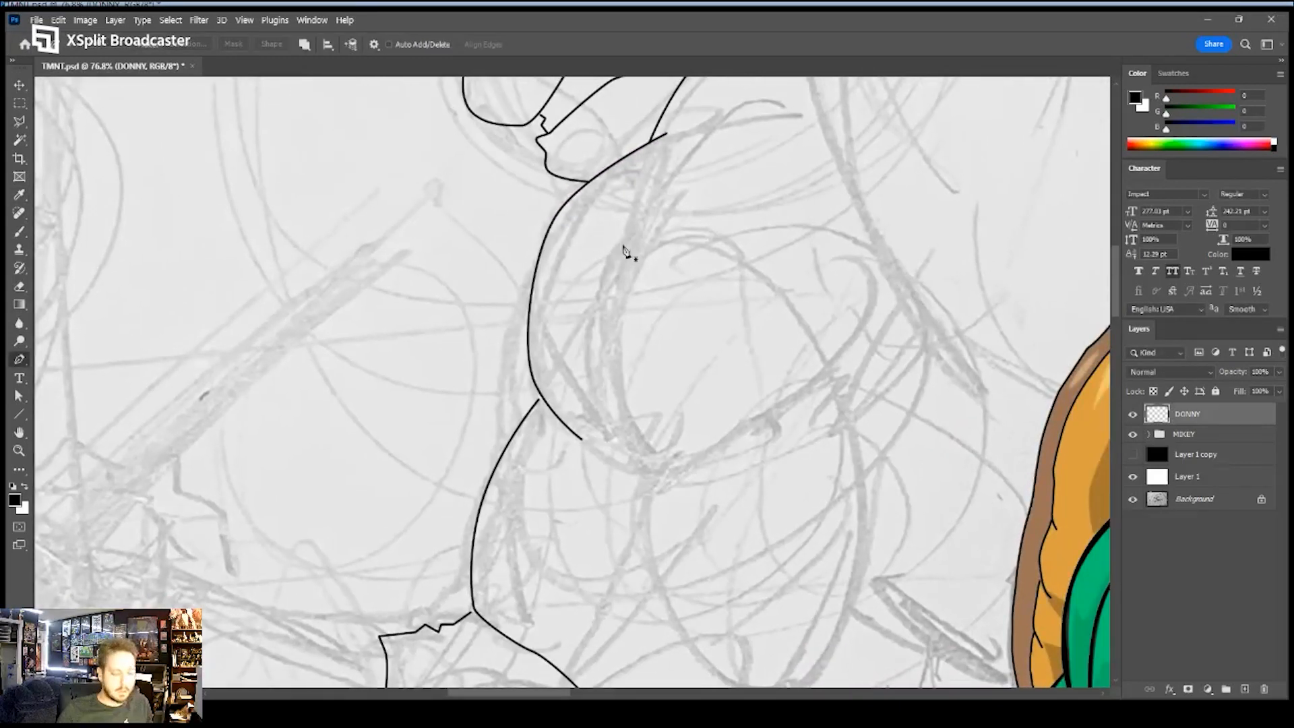
left_click(612, 196)
left_click_drag(574, 306, 578, 381)
left_click_drag(618, 451, 632, 463)
key("Escape")
- Add a short curved path for the muscle contour toward the back of the shoulder
left_click(770, 236)
left_click_drag(775, 280, 772, 311)
left_click(757, 347)
key("Escape")
left_click_drag(711, 426, 674, 290)
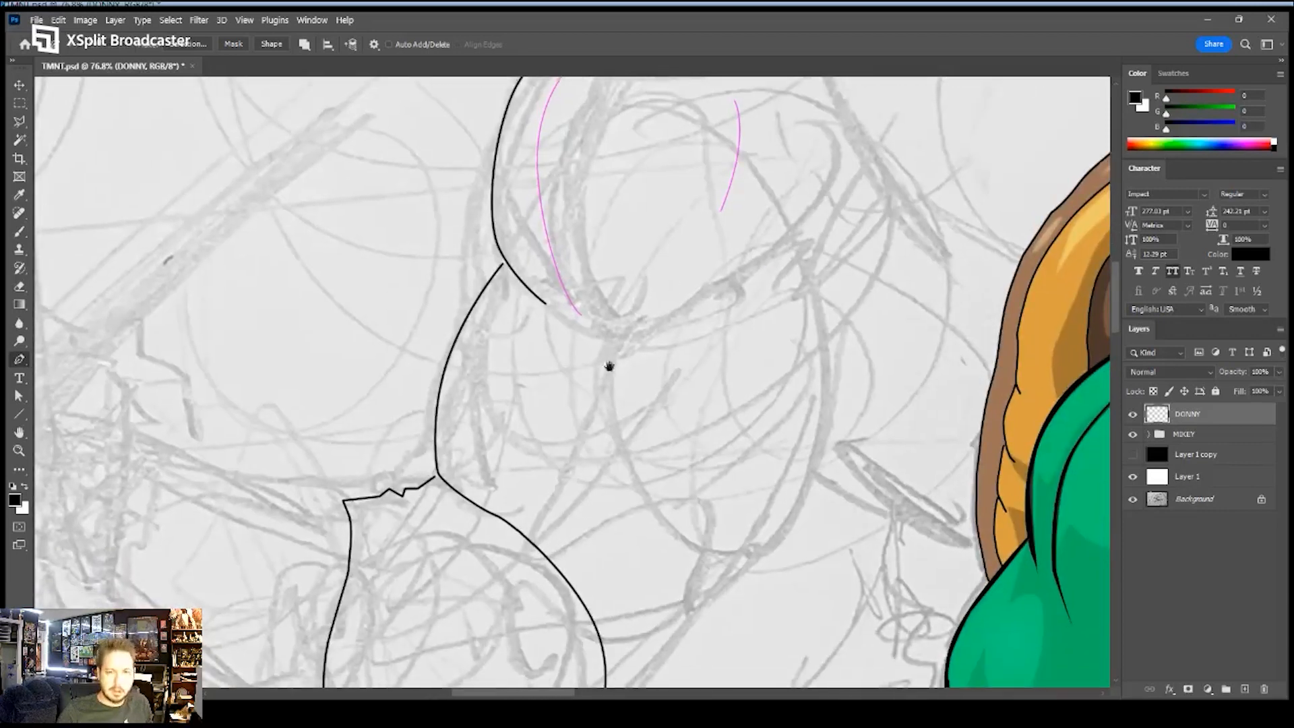
left_click_drag(609, 366, 619, 278)
left_click_drag(452, 439, 543, 271)
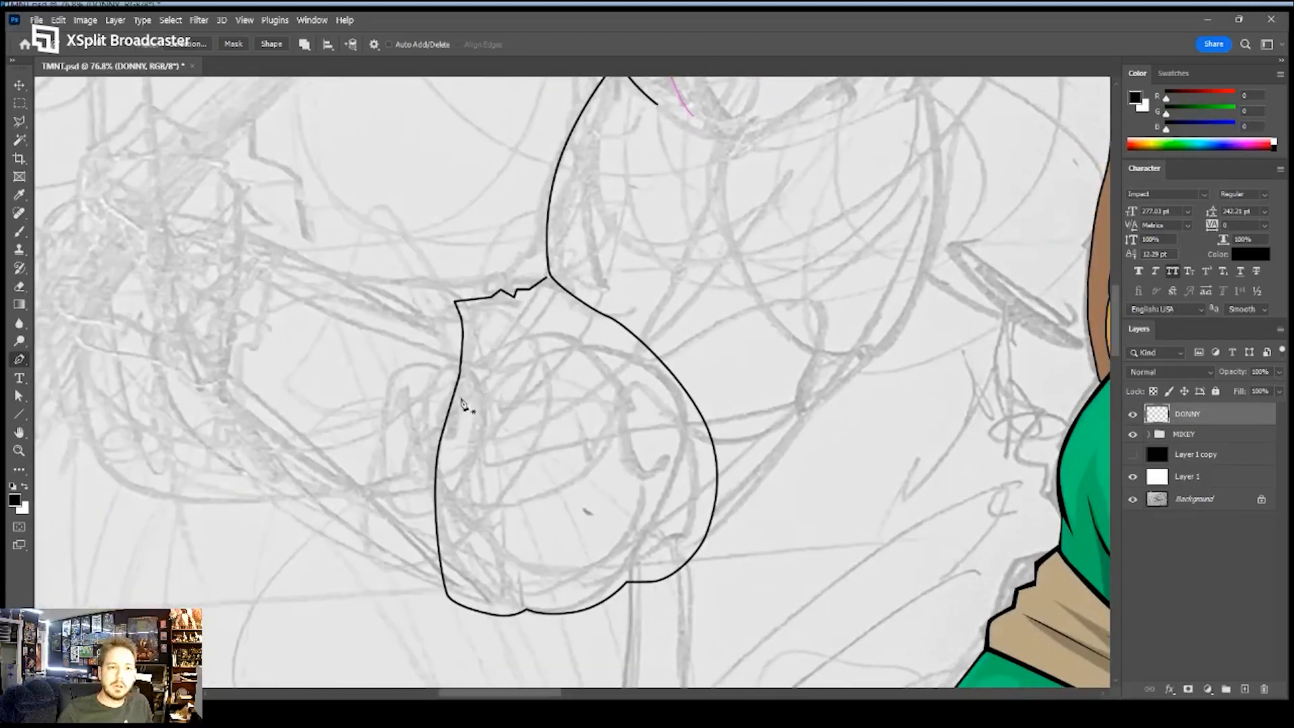
left_click_drag(453, 368, 613, 405)
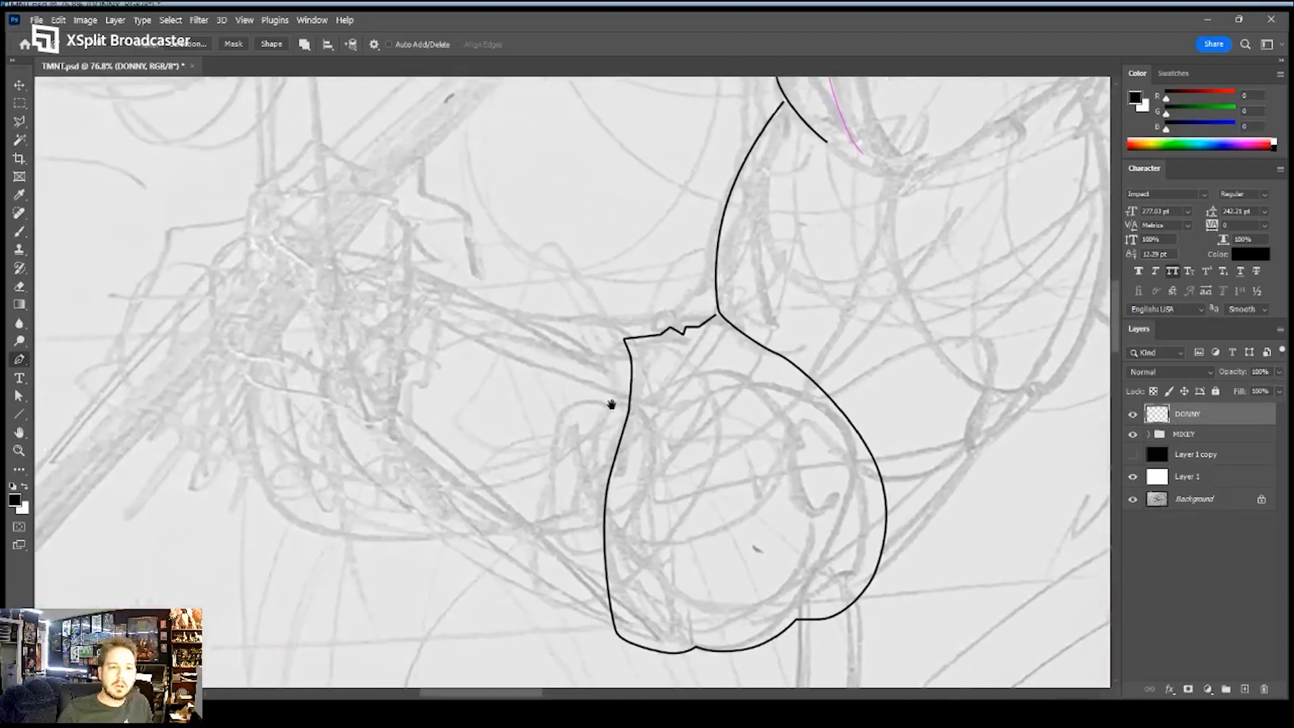
left_click_drag(556, 317, 519, 315)
key("ctrl+z")
left_click(625, 341)
key("ctrl+z")
key("z")
left_click_drag(662, 337, 639, 355)
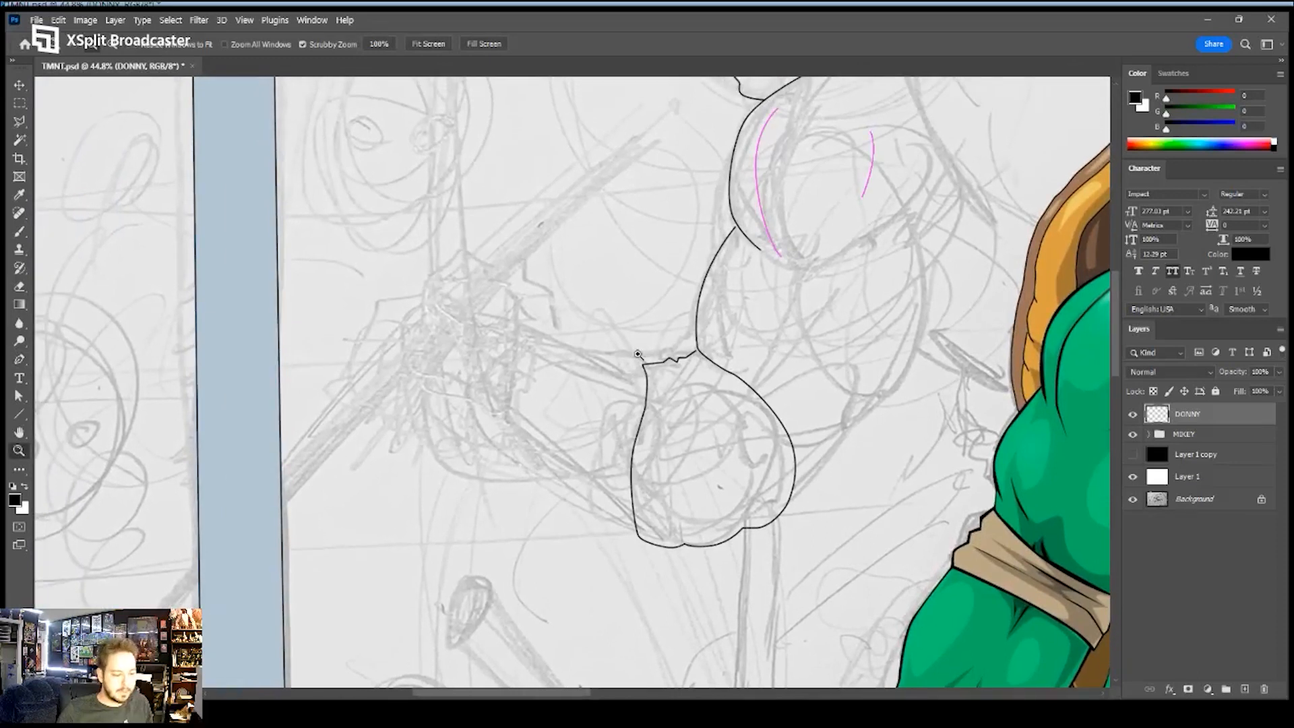
- Draw the forearm outline path from the elbow pad's upper corner, around the wrist, and back along the underside to the pad's lower edge
key("p")
left_click(644, 368)
left_click_drag(600, 352, 515, 434)
key("ctrl+z")
left_click_drag(597, 509, 613, 519)
left_click(749, 405, "ctrl")
left_click_drag(755, 411, 651, 518)
key("z")
left_click_drag(499, 480, 509, 462)
key("p")
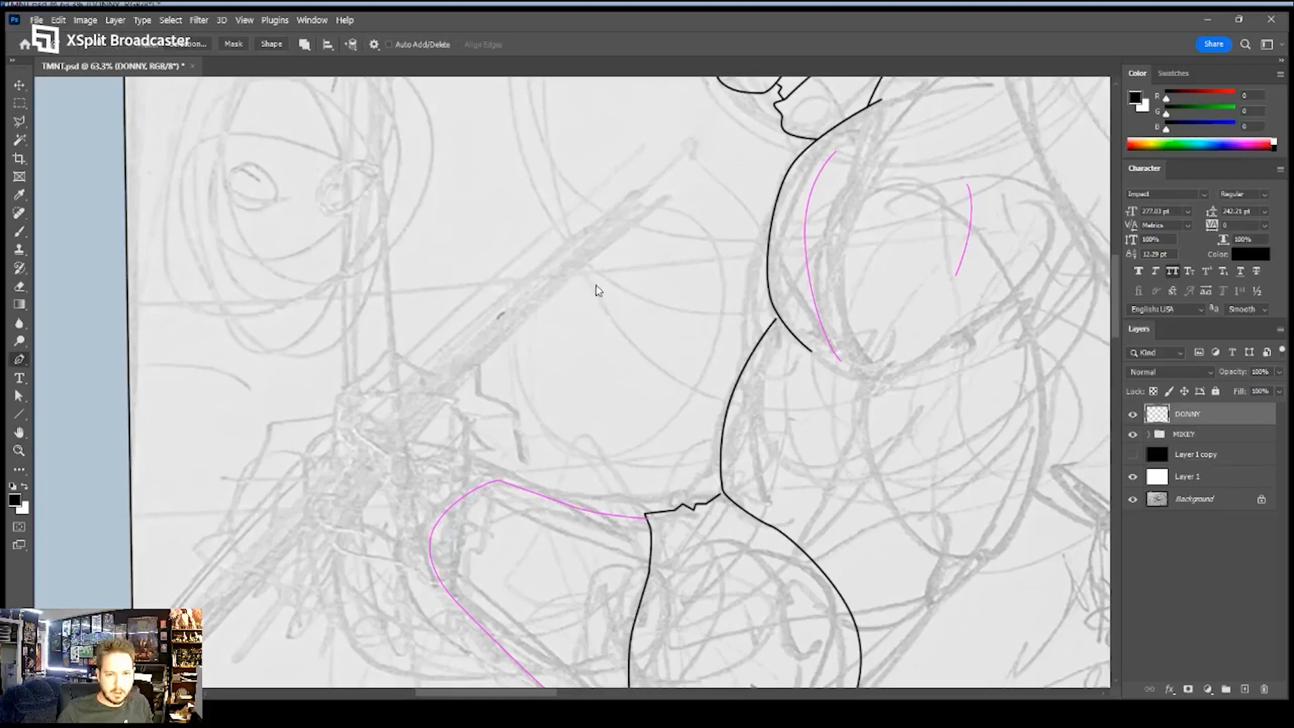
- Stroke the shoulder contour and forearm paths with the black brush and clear them
key("i")
key("b")
key("Return")
key("p")
key("Return")
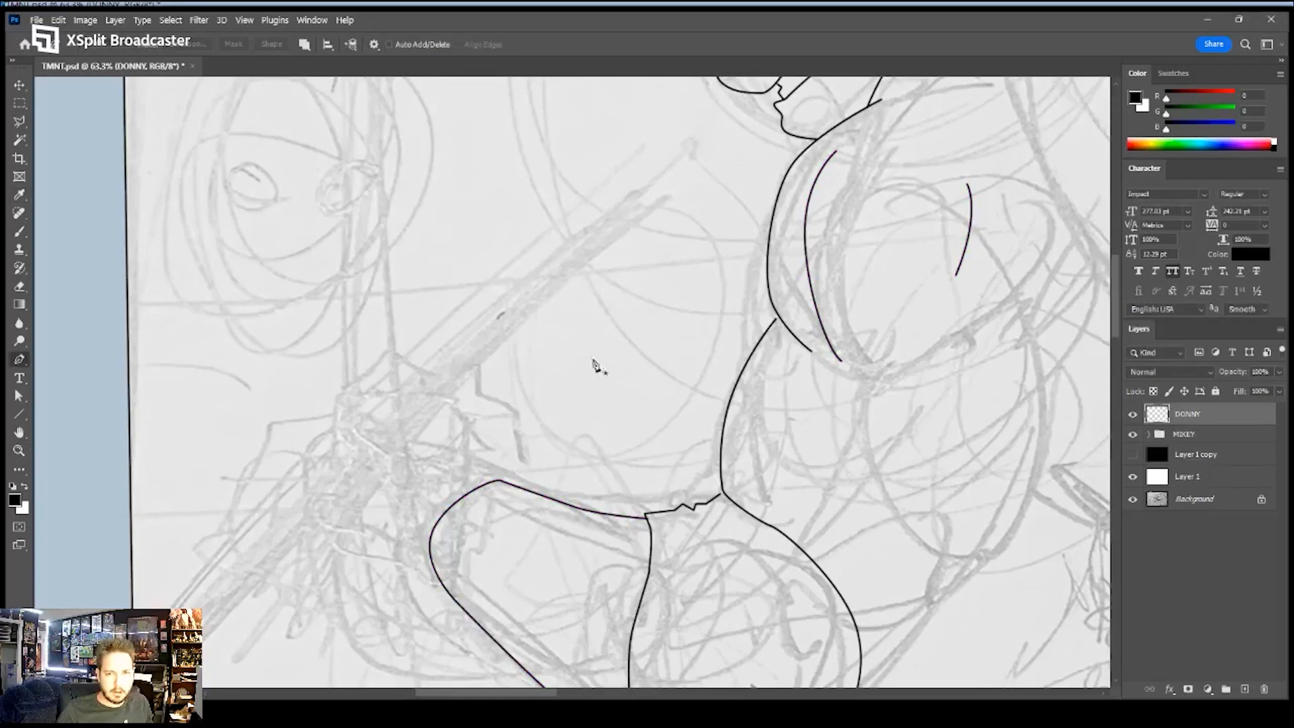
- Draw a curved wristband path around the end of the forearm, from its upper edge to its lower edge
left_click(531, 493)
left_click_drag(481, 459, 460, 458)
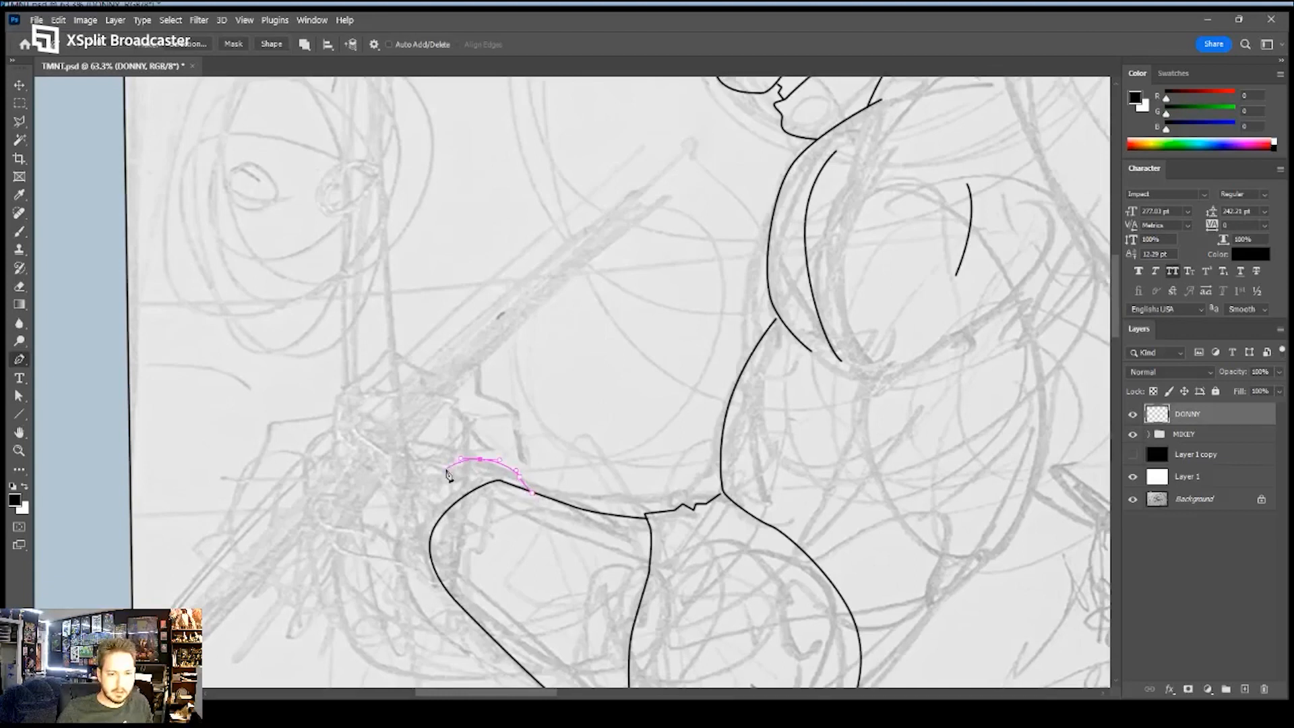
left_click_drag(406, 551, 406, 559)
key("Escape")
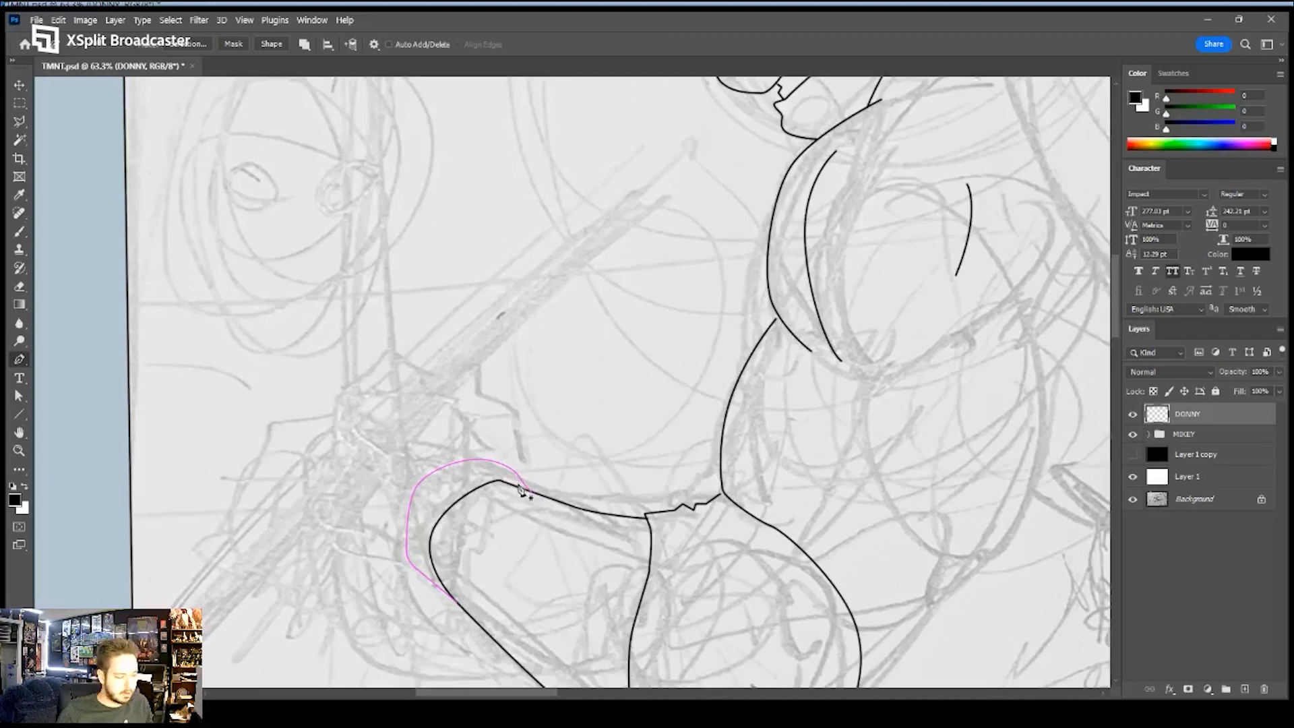
- Reshape the wristband path's upper corner and outer curve by adjusting its anchor points and handles
key("a")
left_click_drag(524, 483, 507, 477)
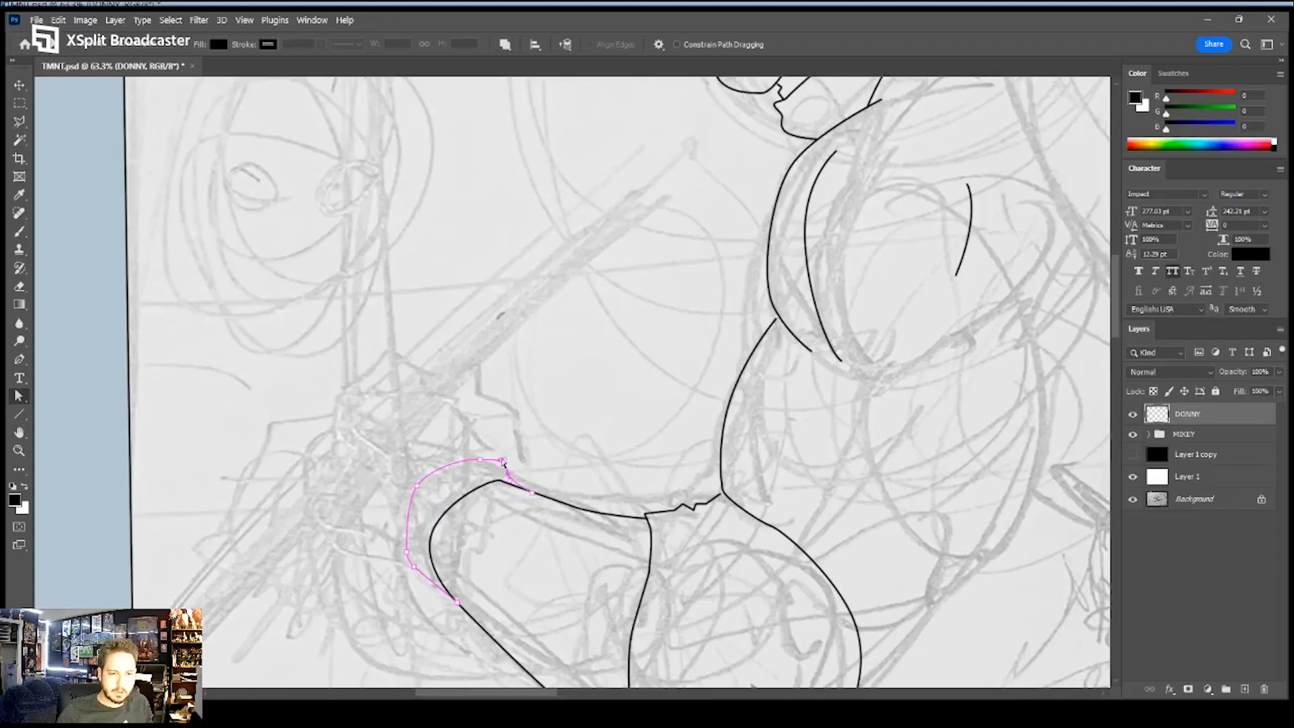
left_click_drag(415, 492, 432, 463)
left_click_drag(403, 510, 417, 495)
left_click(416, 458)
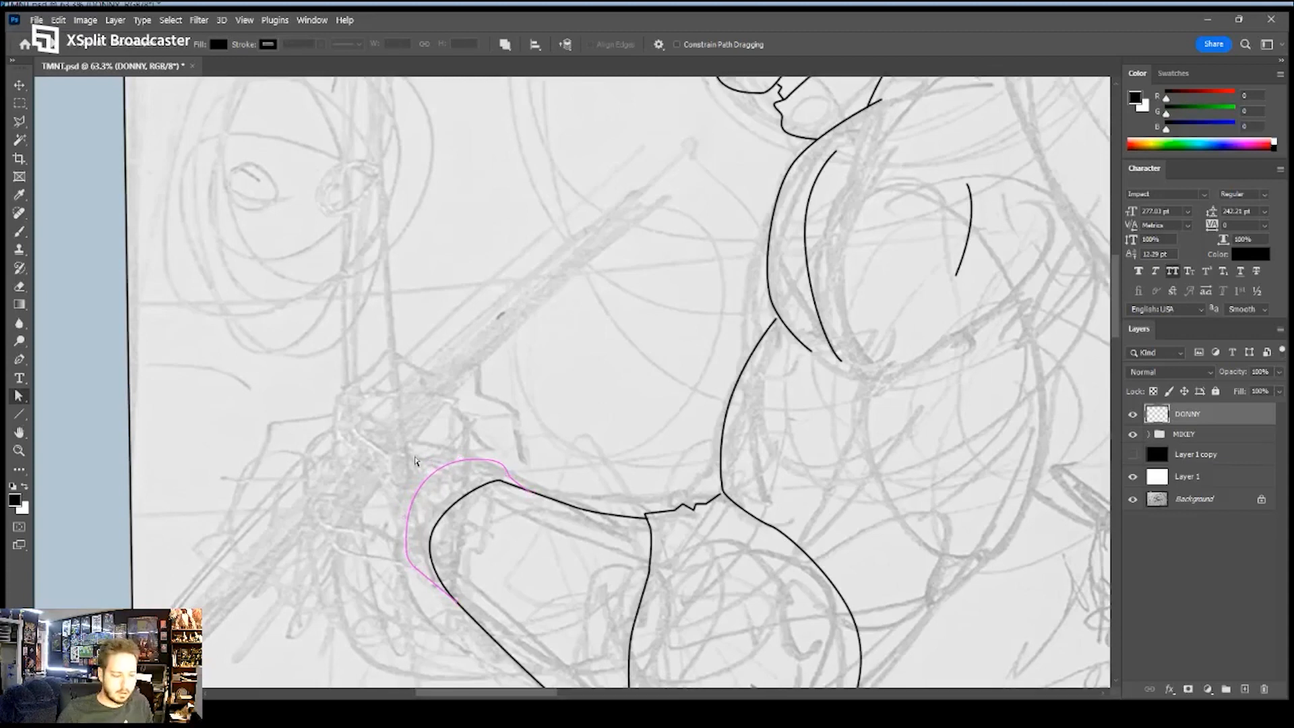
- Stroke the wristband path with the black brush and clear it
key("p")
left_click(492, 265)
key("Return")
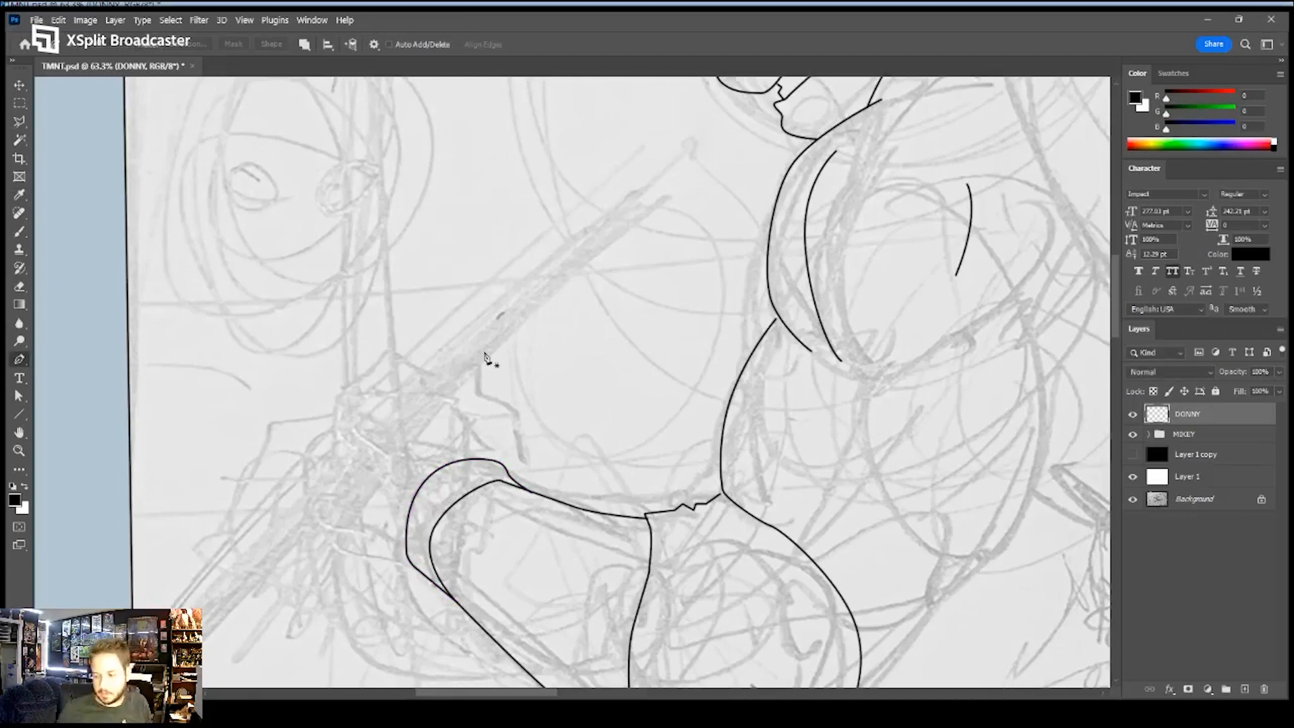
- Start the hand outline path at the wristband's upper corner and trace over the thumb toward the first knuckle
key("z")
key("p")
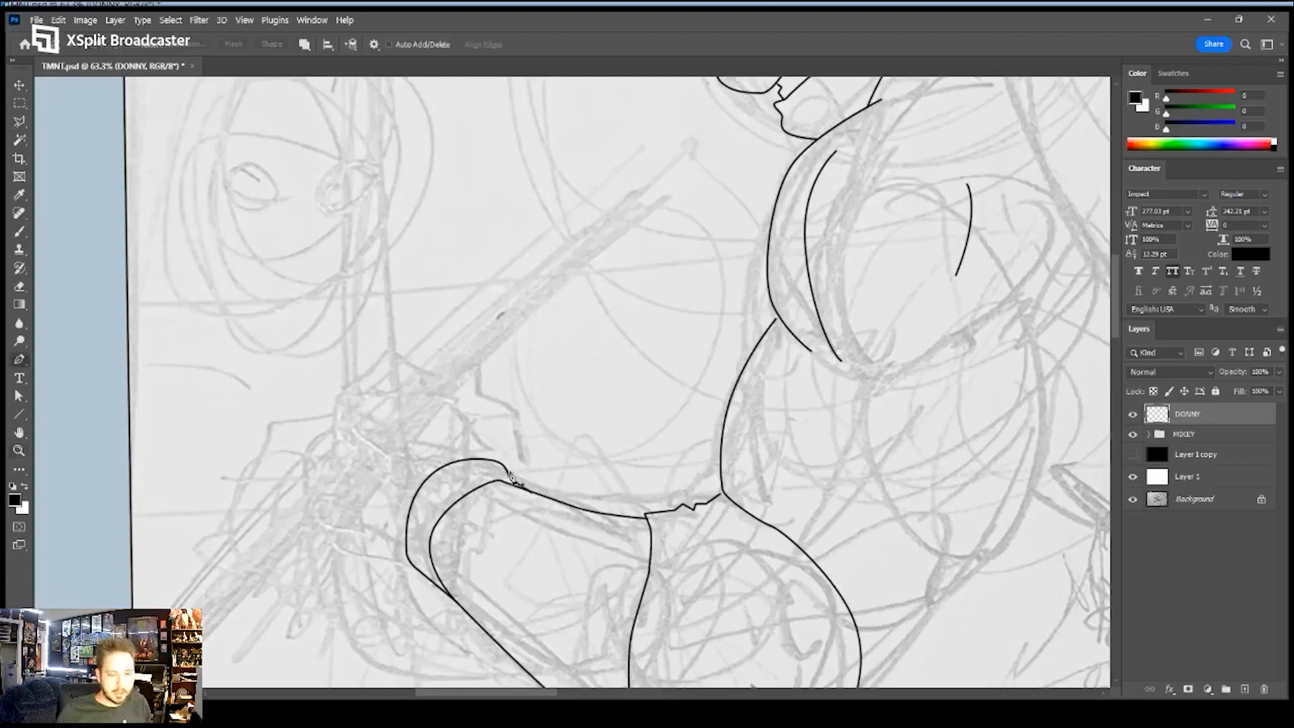
left_click(509, 475)
left_click(521, 445)
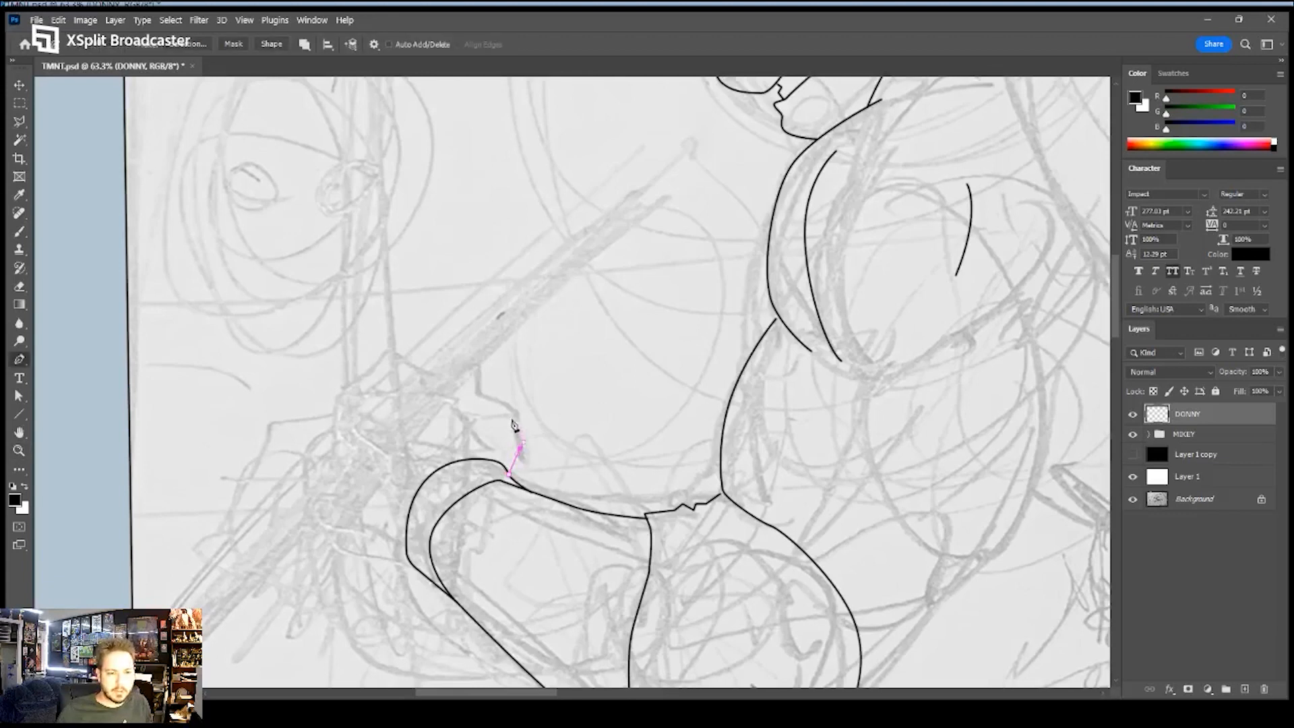
left_click(480, 389)
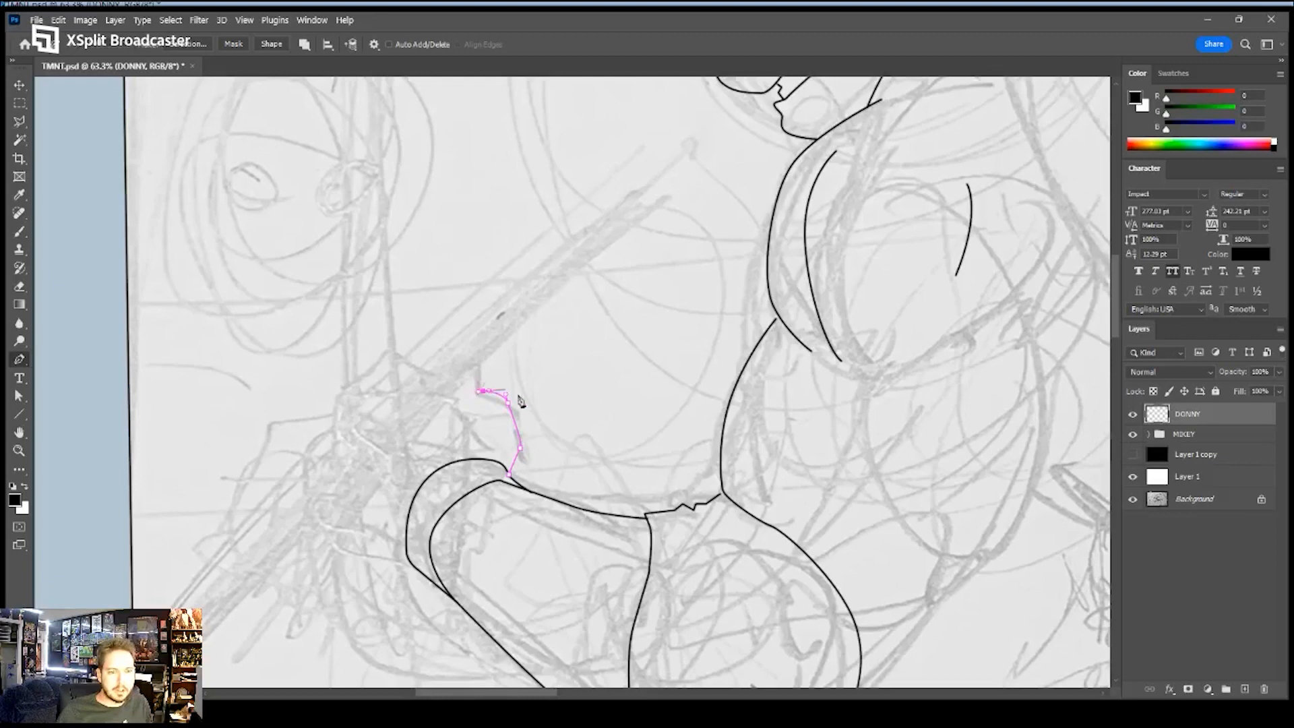
left_click(478, 371)
left_click(459, 385)
left_click(443, 381)
left_click(427, 374)
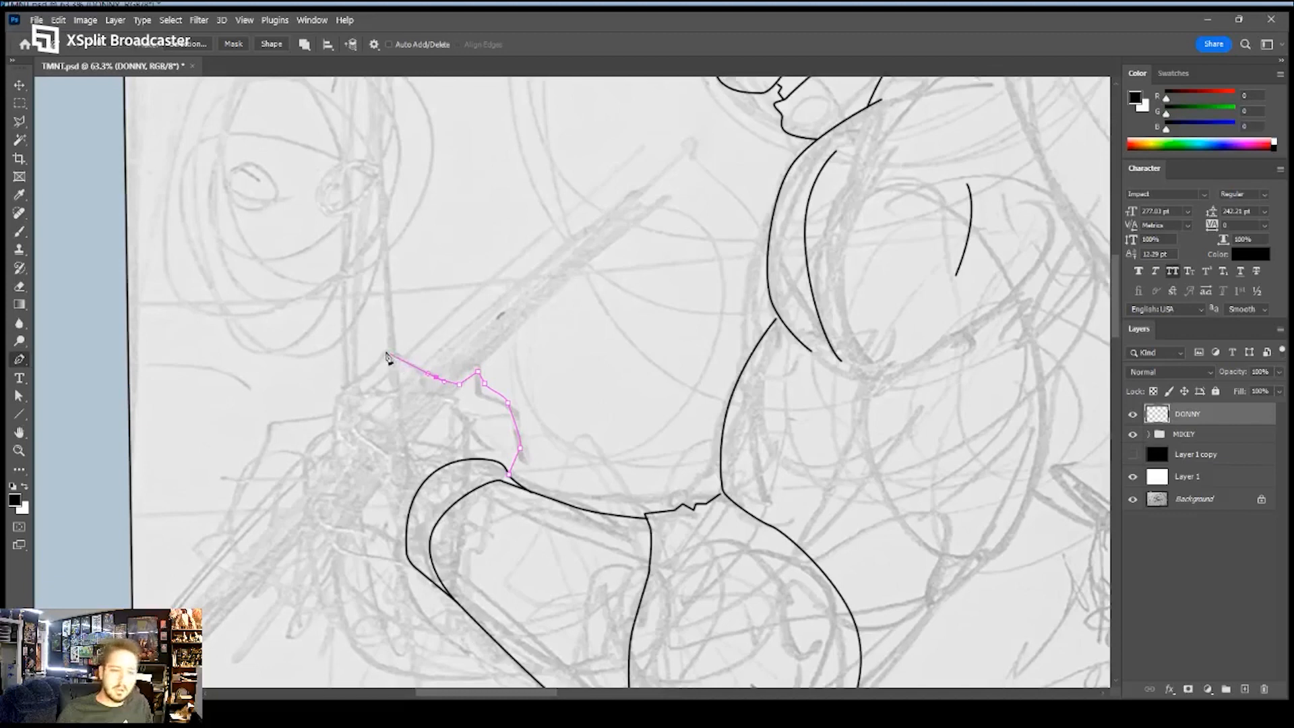
- Continue the hand outline around the knuckles and back along the underside to the wristband's lower corner
left_click(378, 346)
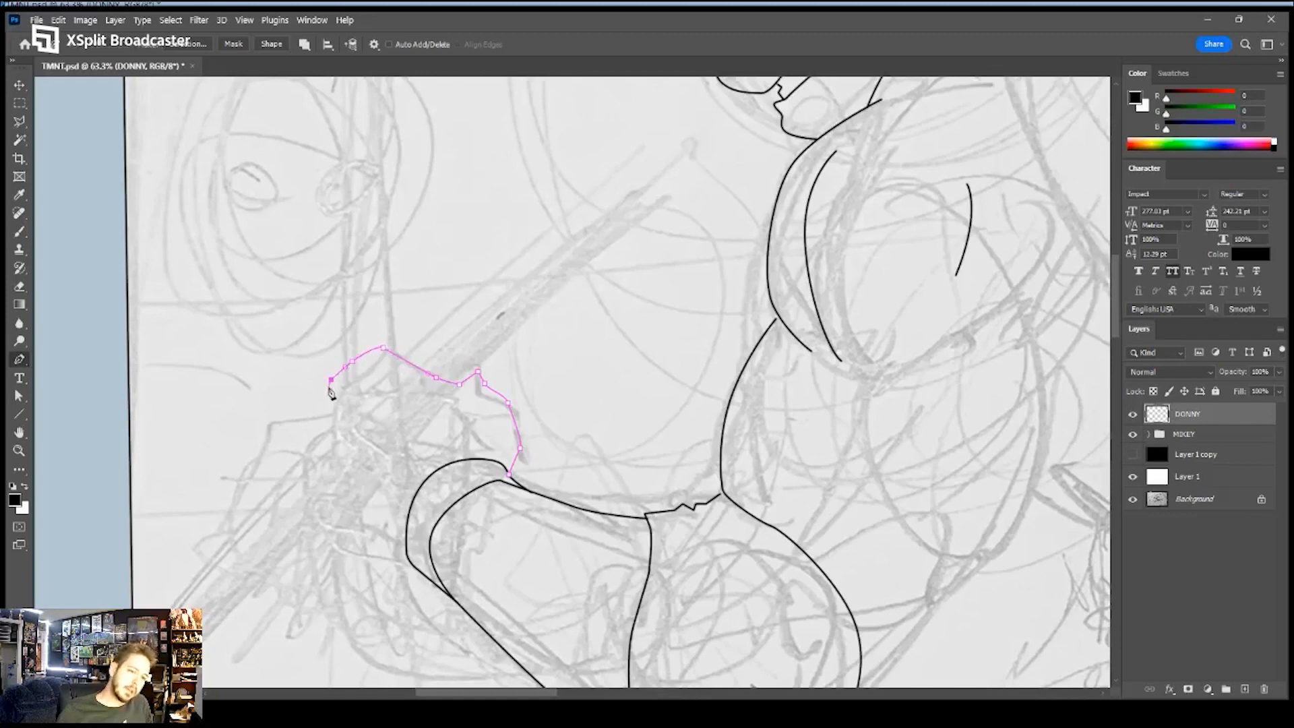
left_click(330, 420)
left_click_drag(307, 438, 300, 442)
left_click_drag(295, 488, 296, 497)
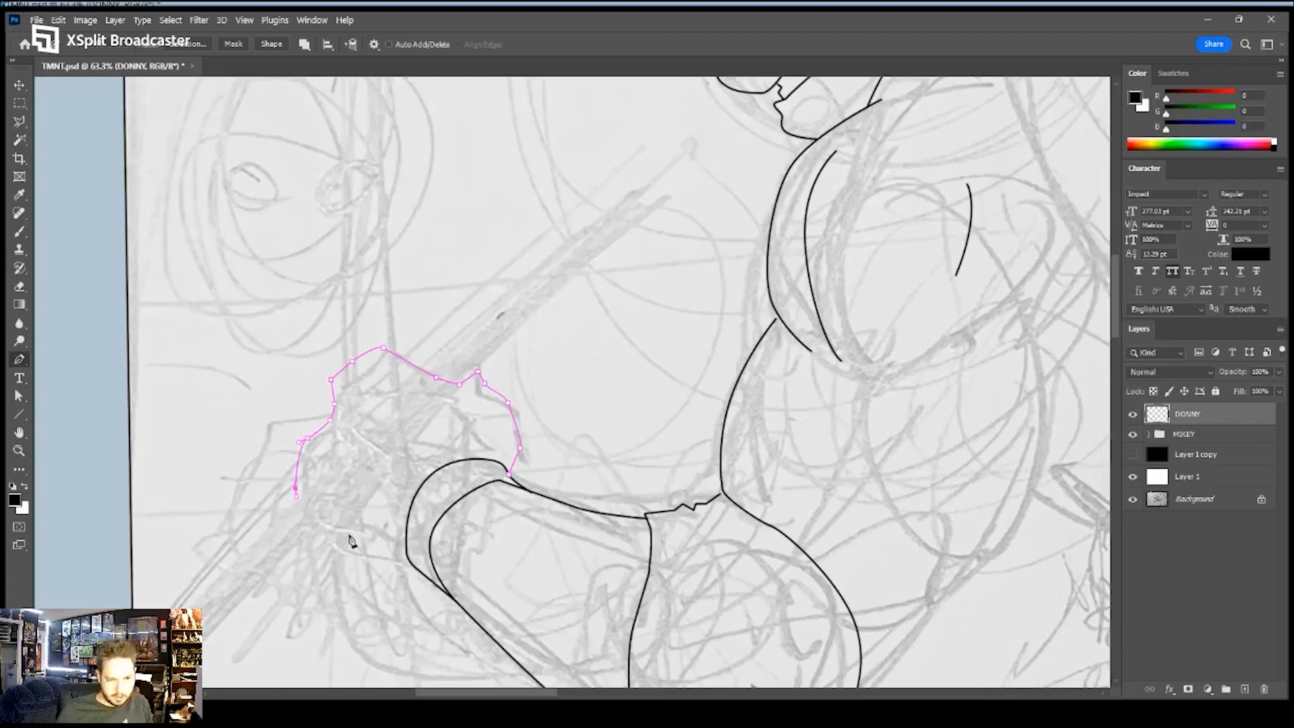
left_click_drag(382, 549, 400, 557)
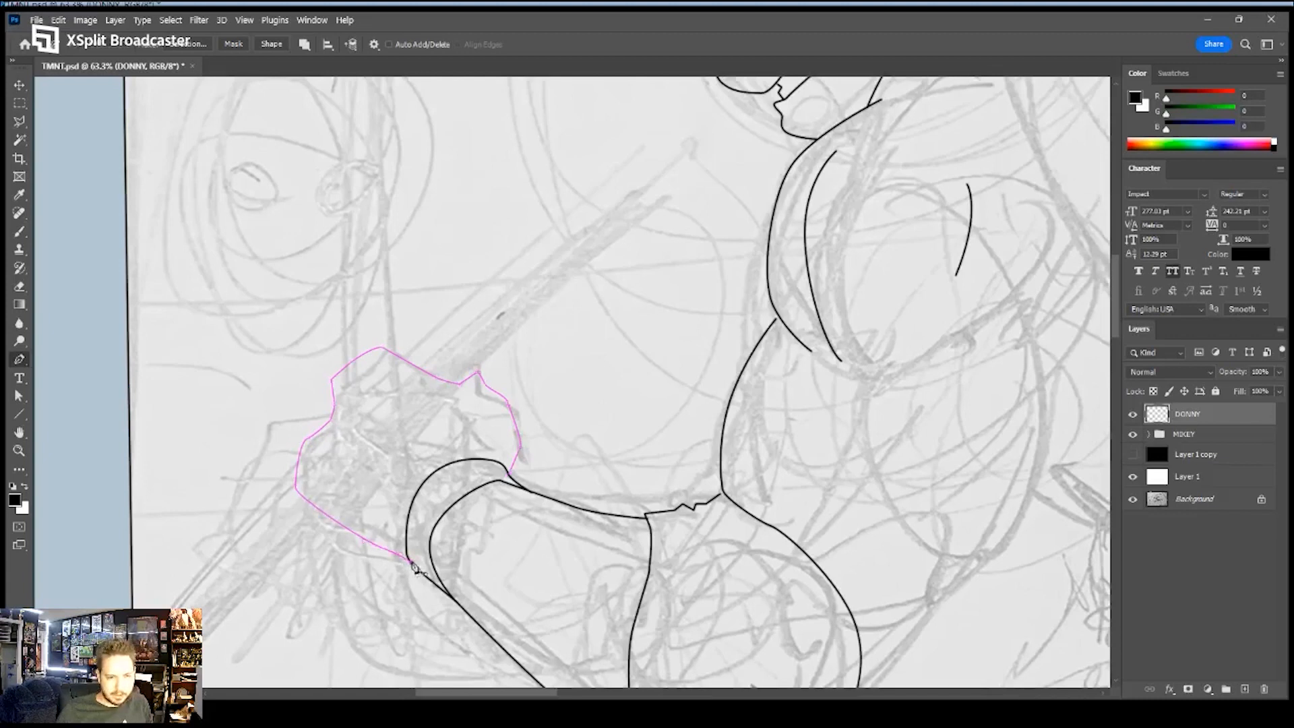
- Add two small bulging paths for the fingers curling beyond the upper and middle knuckles
key("z")
left_click_drag(474, 439, 419, 443)
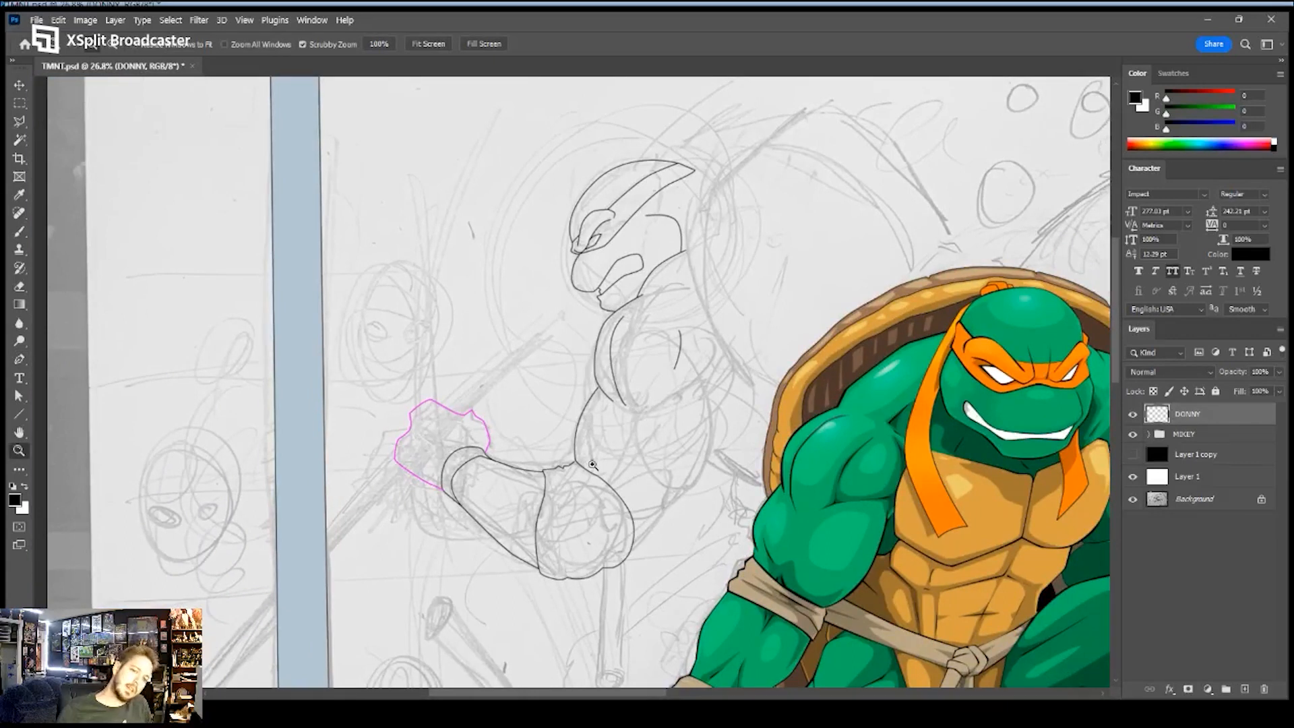
left_click_drag(428, 411, 476, 406)
key("p")
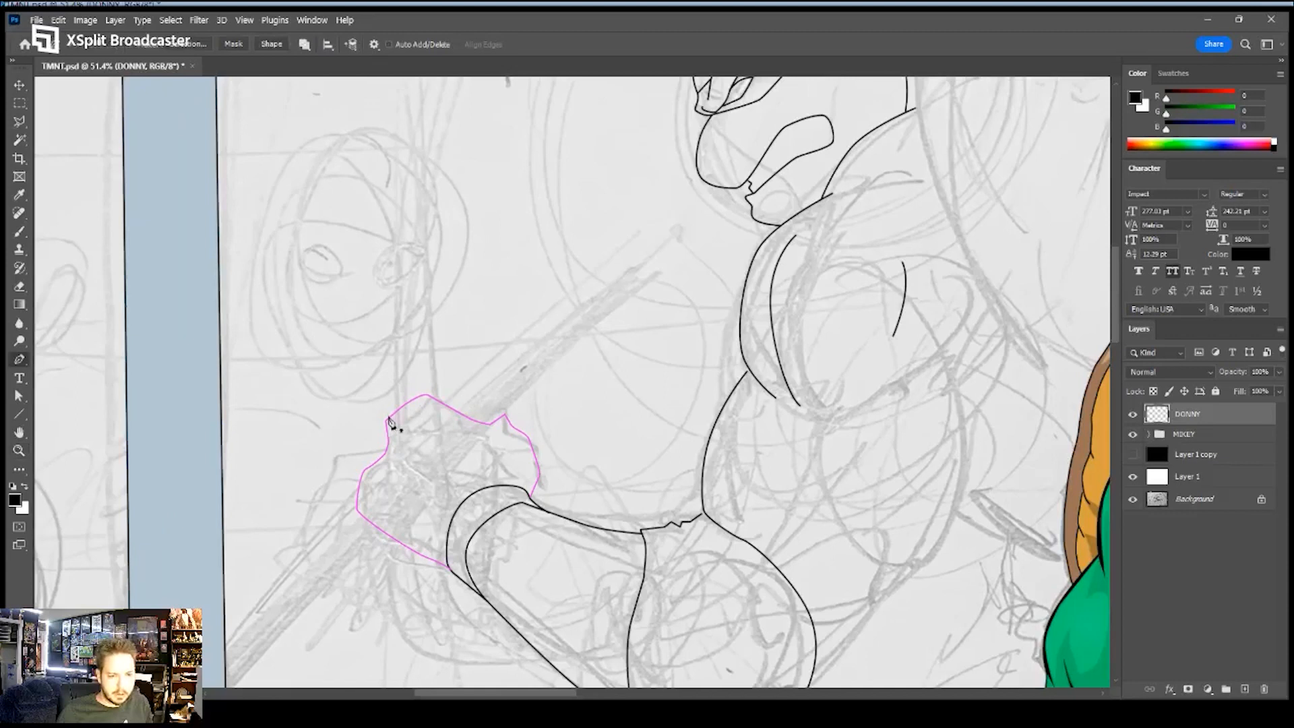
left_click_drag(396, 385, 418, 382)
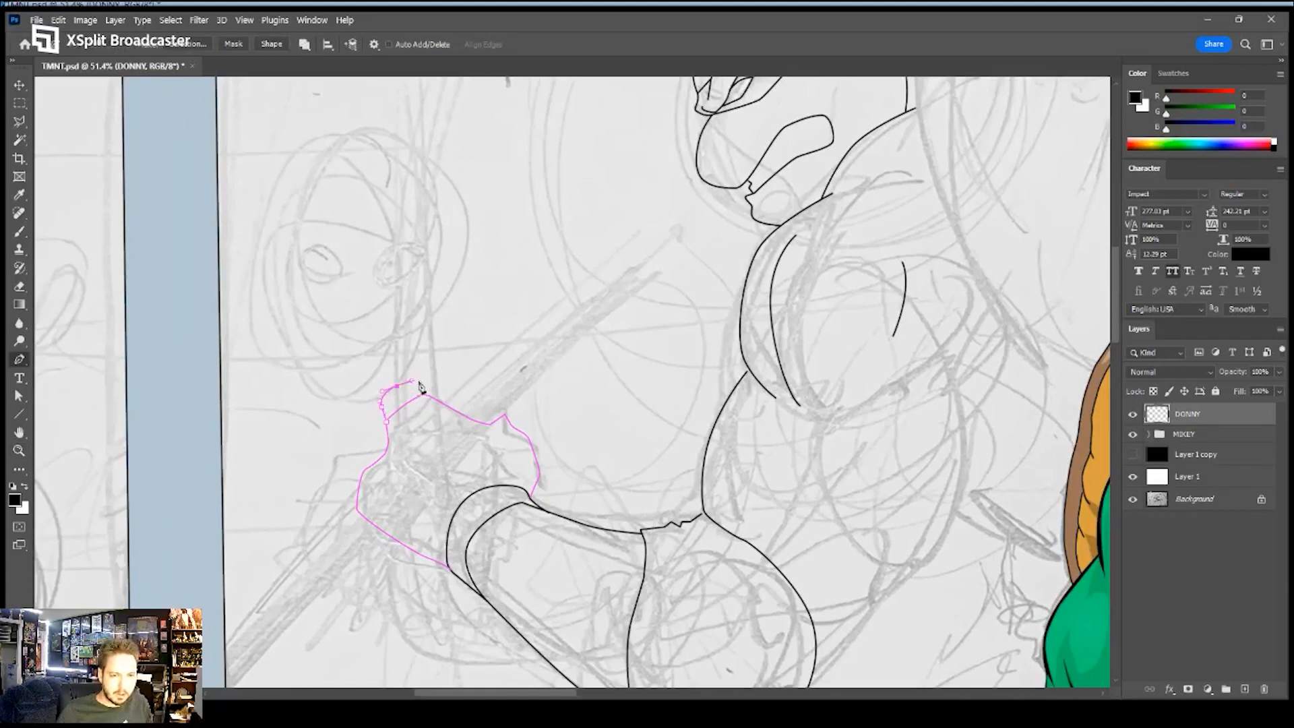
left_click(427, 396)
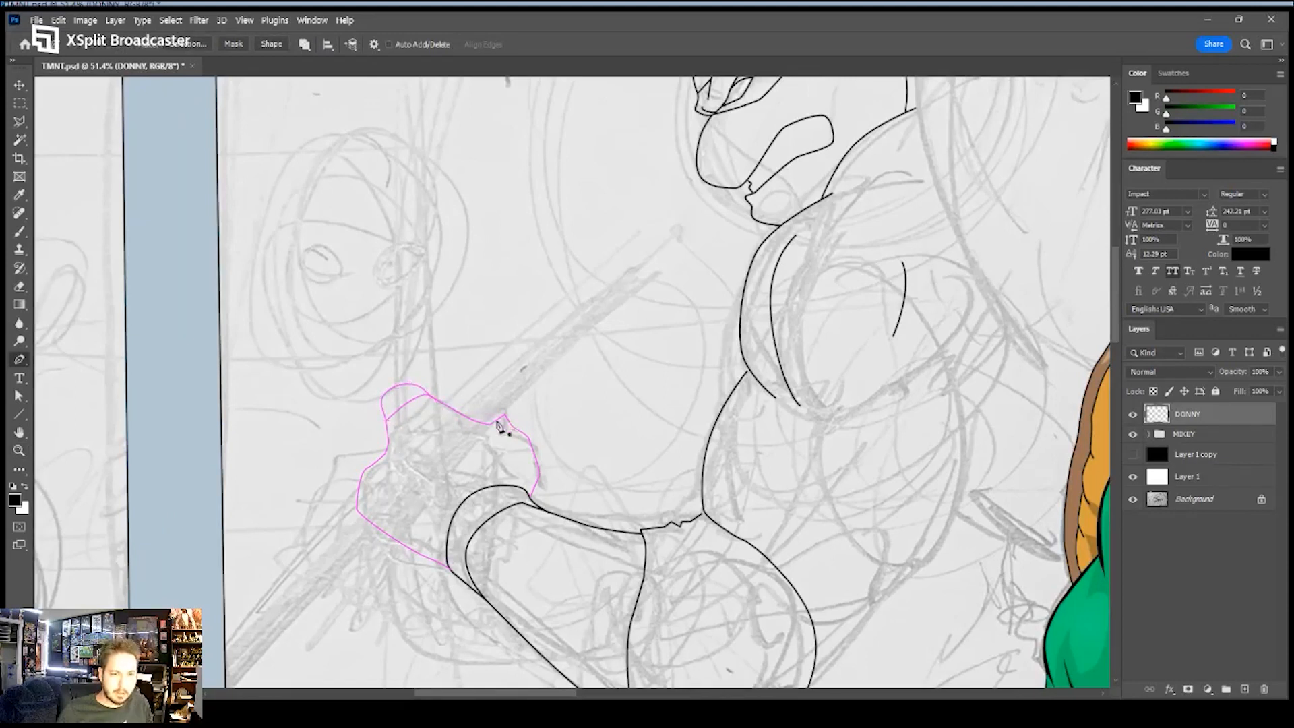
left_click(383, 452)
left_click(365, 453)
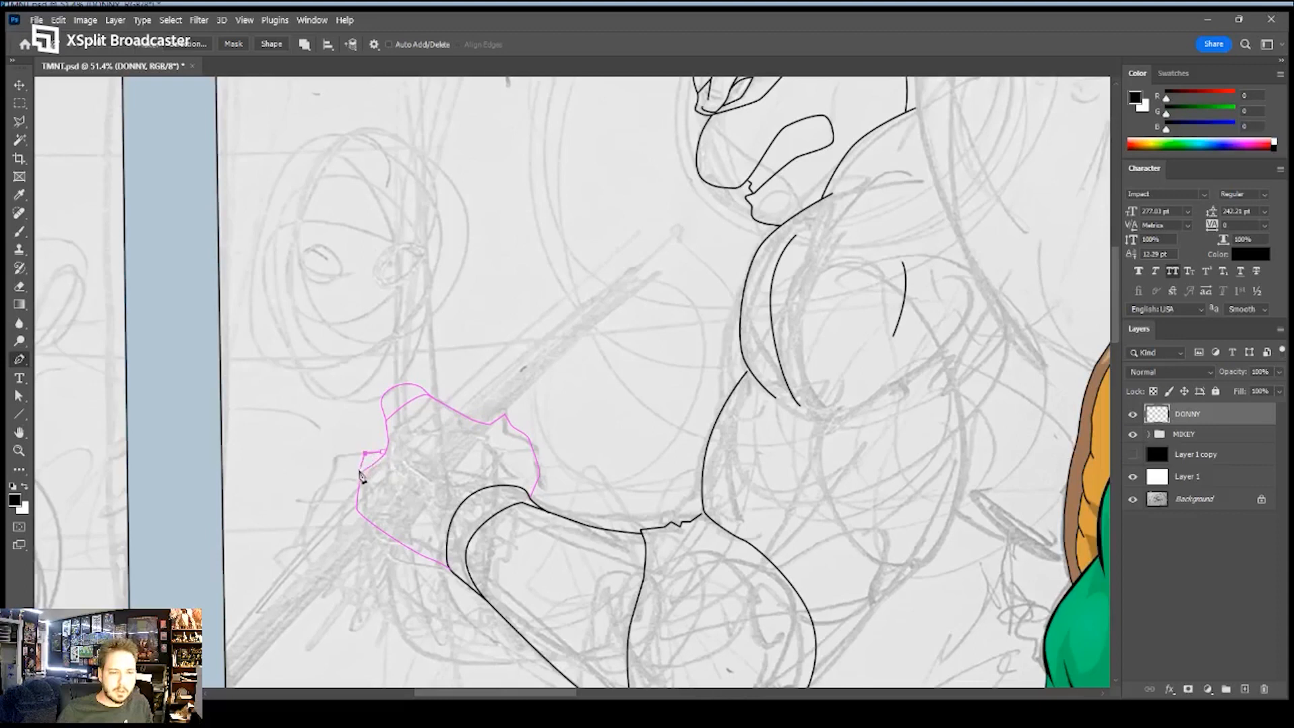
- Add short contour line paths across the back of the hand and one curved line inside the thumb
left_click(383, 513)
left_click(455, 488)
left_click(439, 443)
left_click(463, 481)
left_click(399, 494)
left_click(440, 511)
left_click(527, 453)
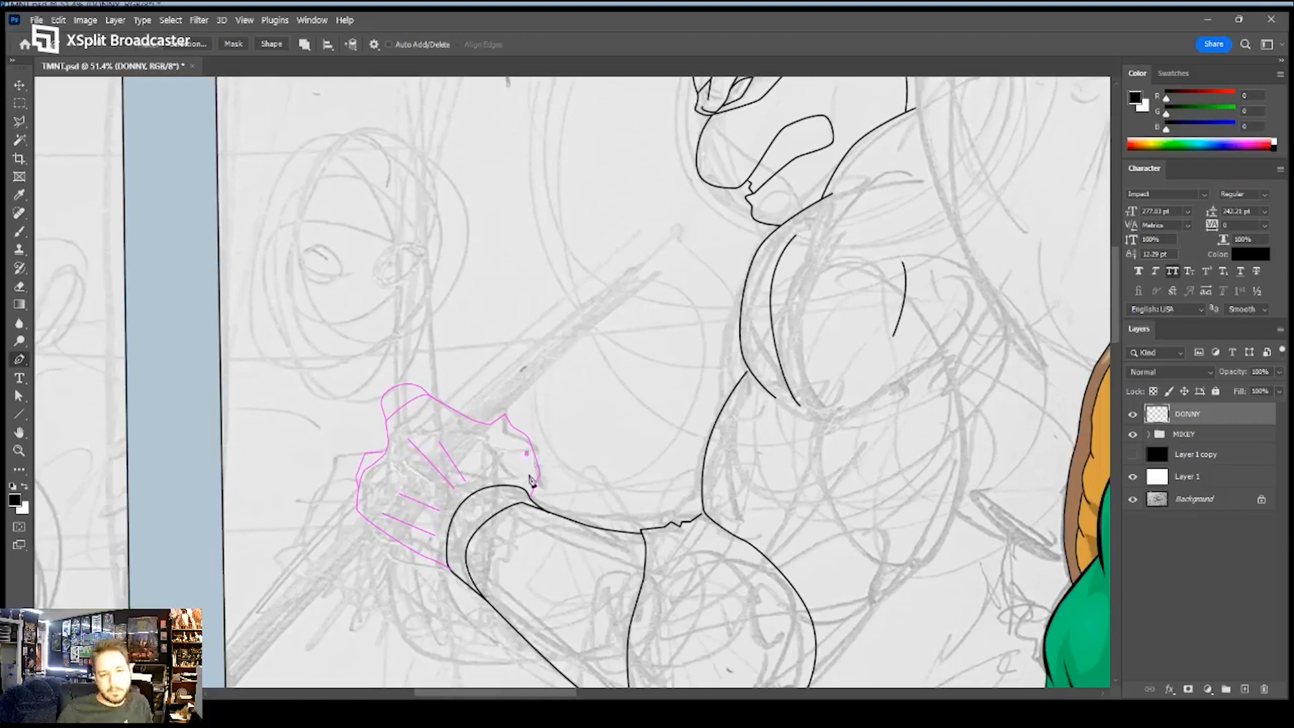
left_click(549, 475, "ctrl")
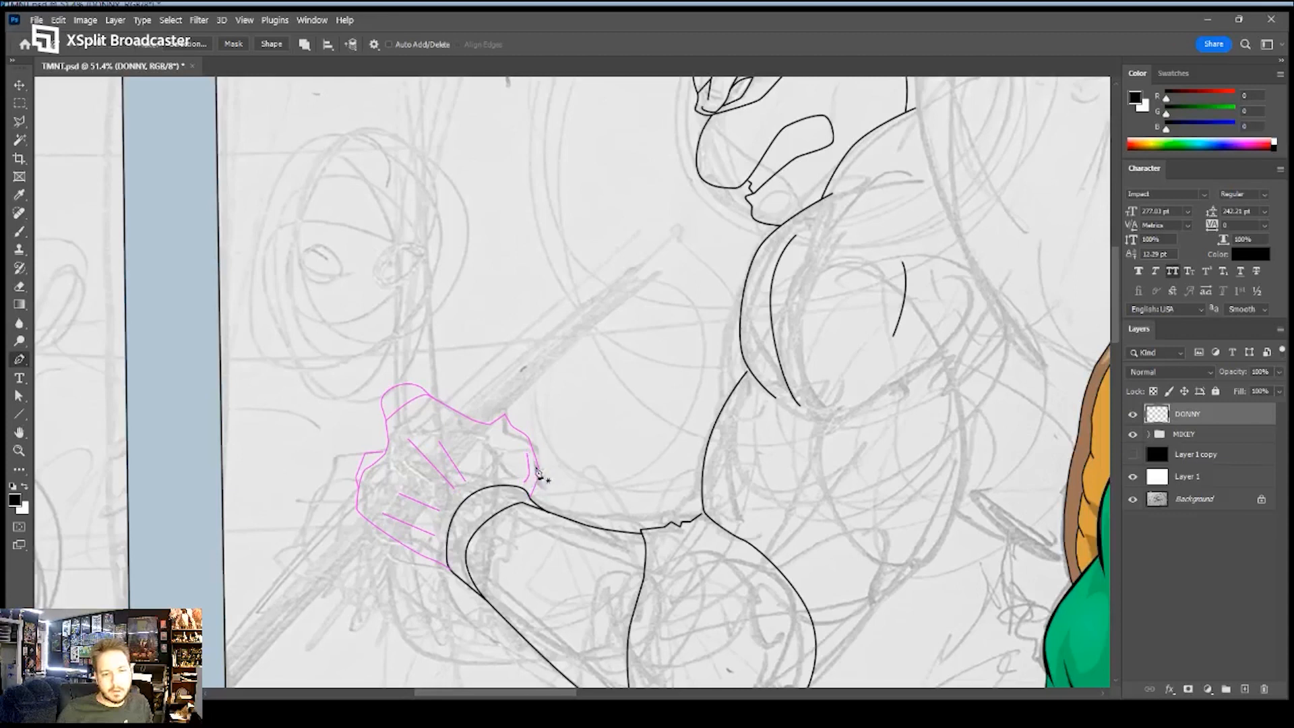
- Stroke all the hand paths with the black brush and clear them
left_click(573, 257)
key("Return")
key("Return")
- Draw a long curved muscle path from beneath the back of the shoulder down the upper arm to the elbow pad
left_click_drag(830, 423, 719, 328)
key("ctrl+space")
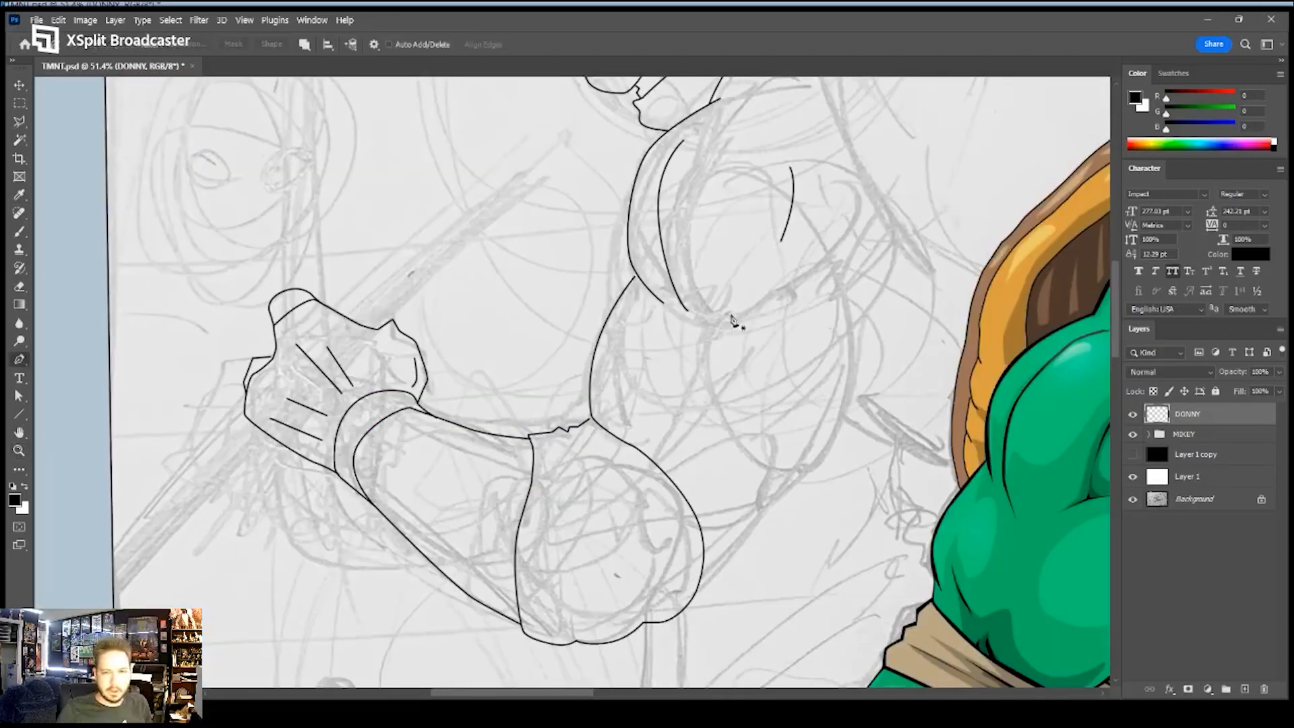
left_click(809, 257)
left_click_drag(746, 308, 724, 320)
left_click_drag(678, 408, 673, 442)
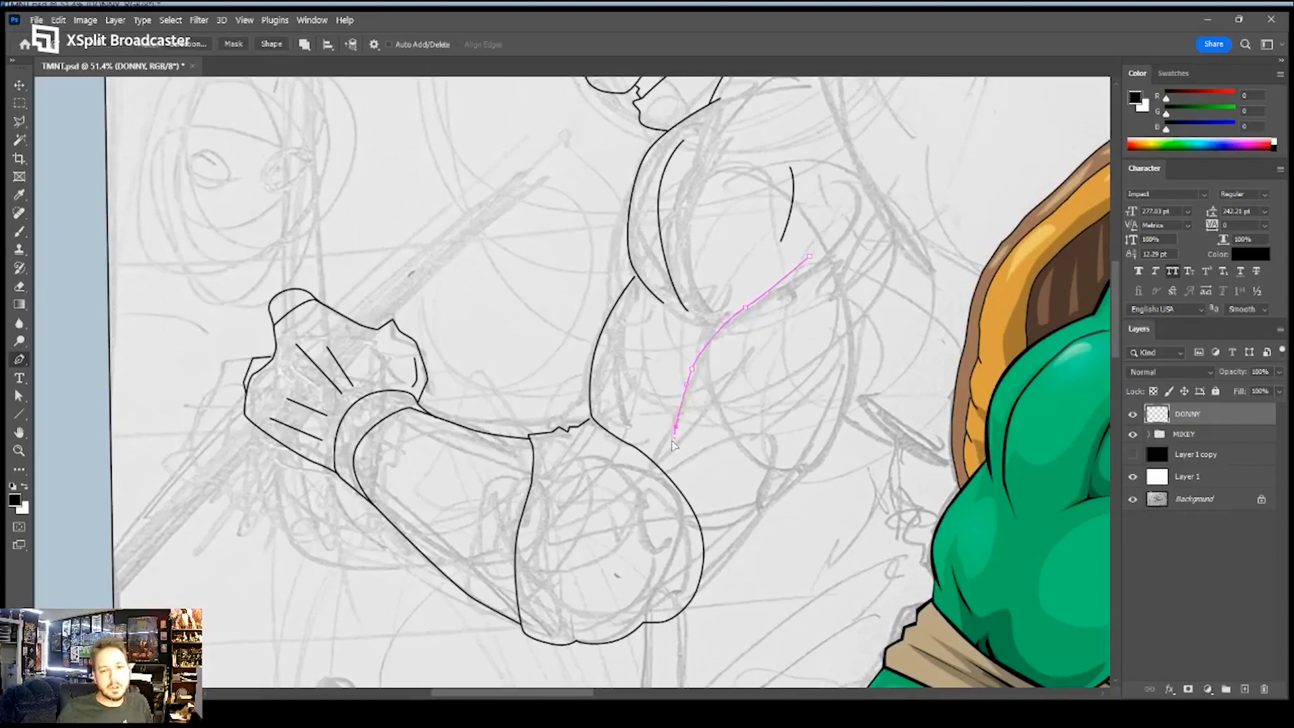
left_click(660, 446)
left_click(645, 443, "ctrl")
- Add short contour paths at the inner elbow and along the front edge of the biceps
left_click(626, 436)
left_click(659, 386, "ctrl")
left_click(648, 302)
left_click_drag(626, 330, 623, 340)
left_click(626, 345, "ctrl")
left_click(622, 409)
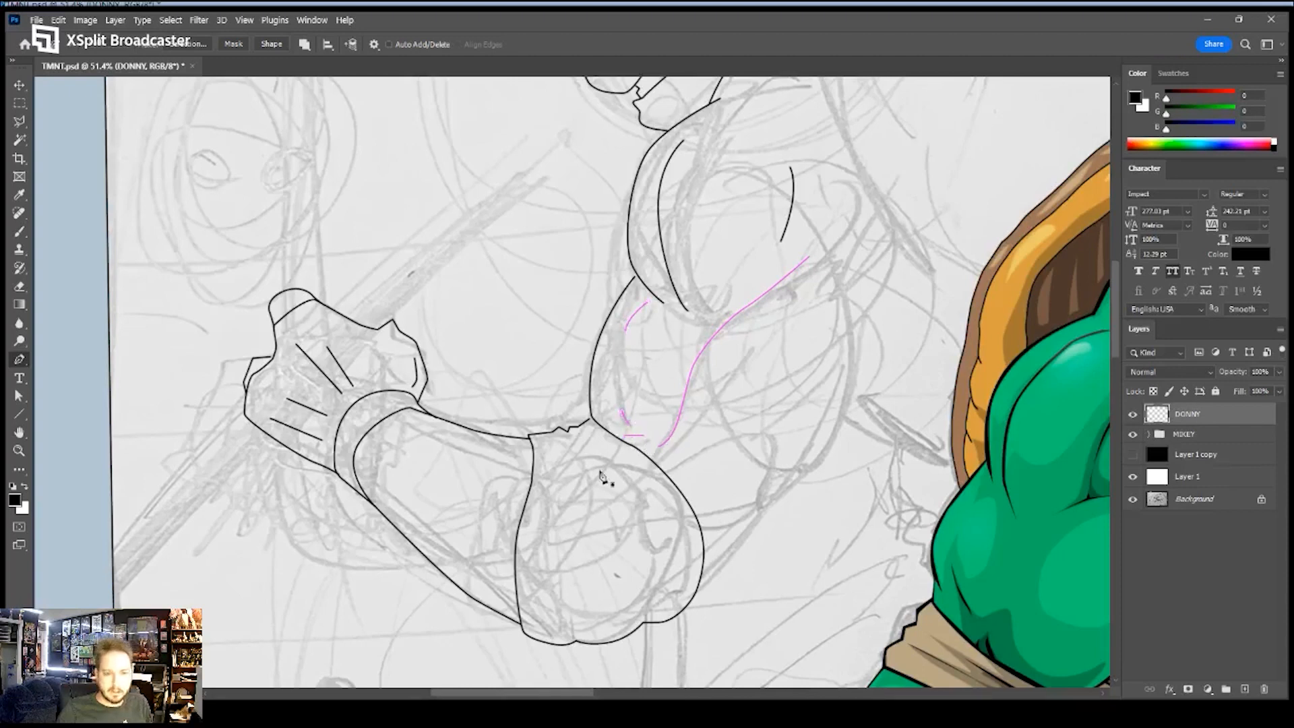
- Draw a curved muscle path from the elbow pad's upper back edge toward the back of the upper arm
left_click_drag(776, 460, 829, 458)
key("ctrl+z")
left_click(797, 425)
key("Escape")
- Draw the outline path for the back of the upper arm, from below the shoulder down to the elbow pad
left_click(852, 287)
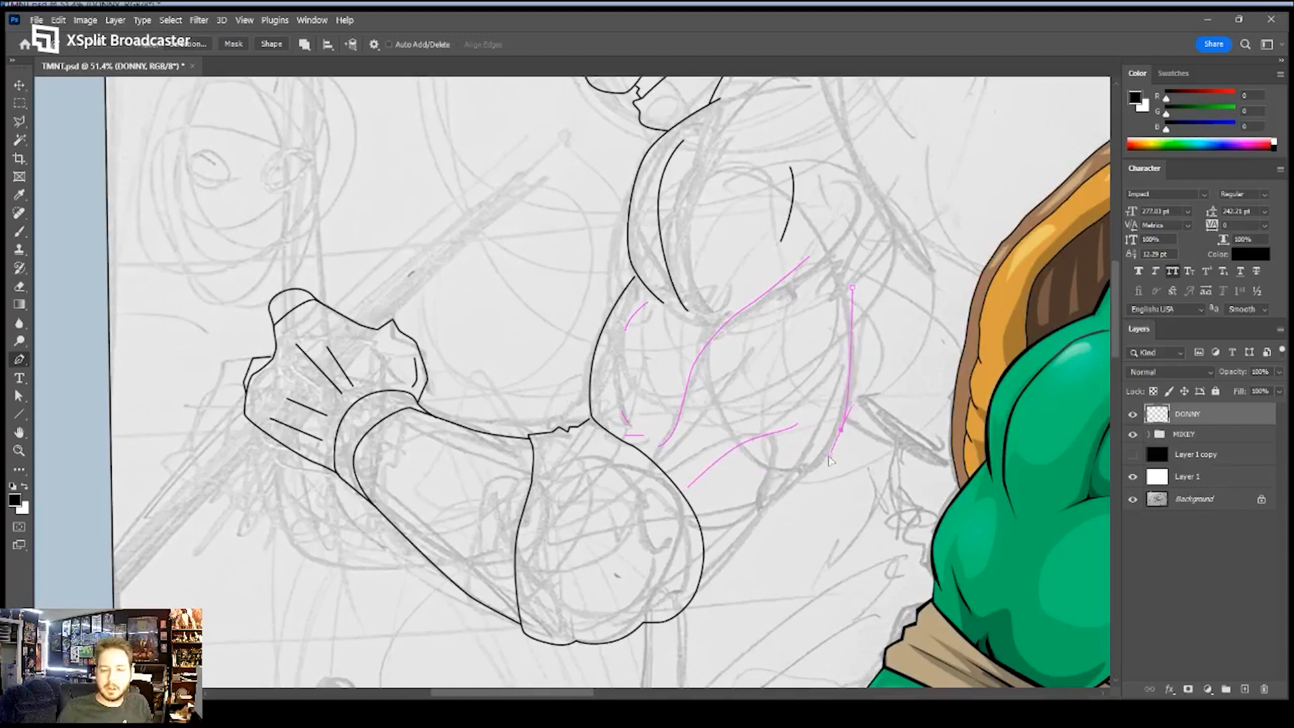
left_click_drag(777, 509, 754, 523)
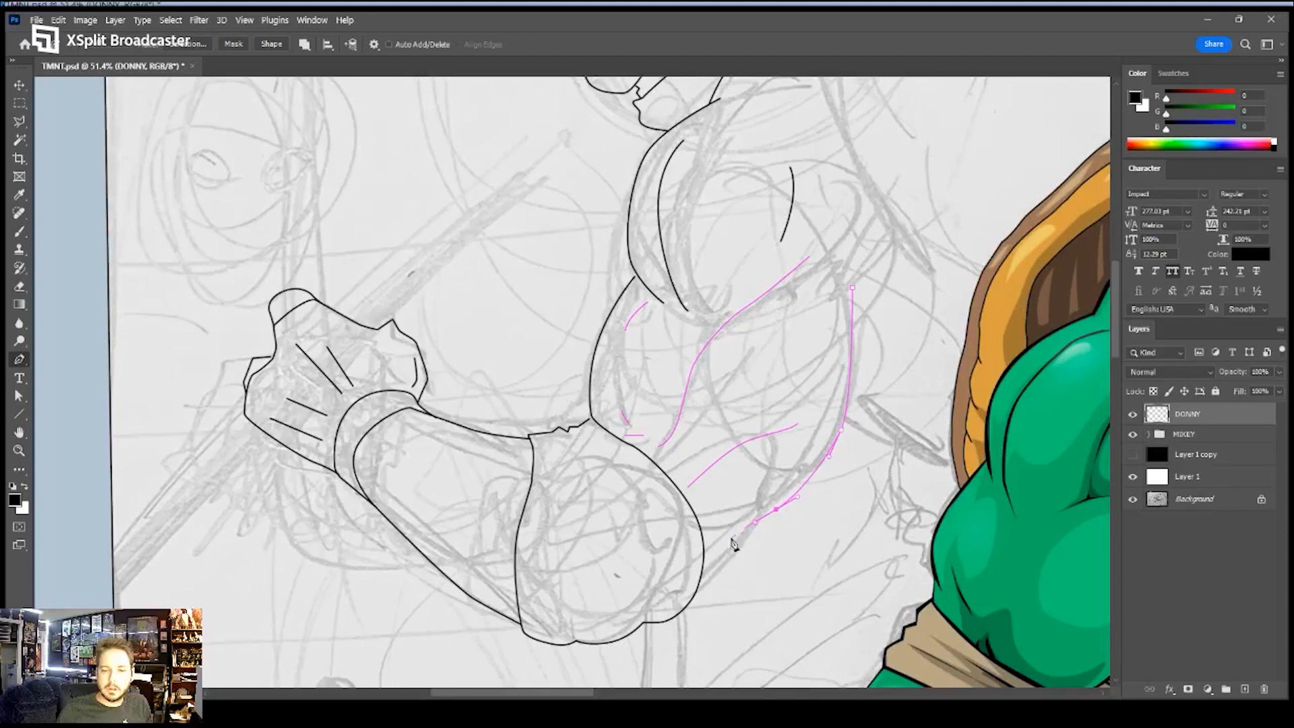
left_click(696, 594)
key("Escape")
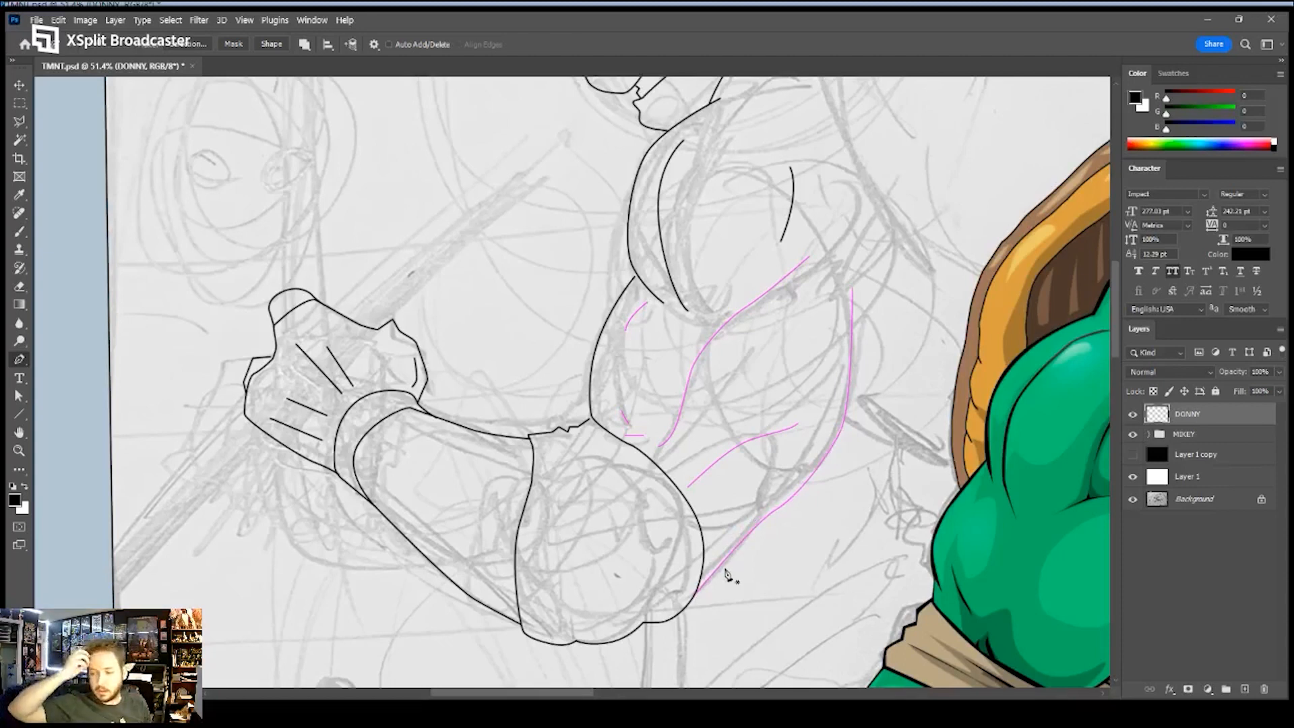
- Add short muscle contour paths inside the back of the upper arm and just above the elbow pad
left_click(789, 468)
left_click(775, 499)
left_click_drag(832, 386, 730, 481)
key("Escape")
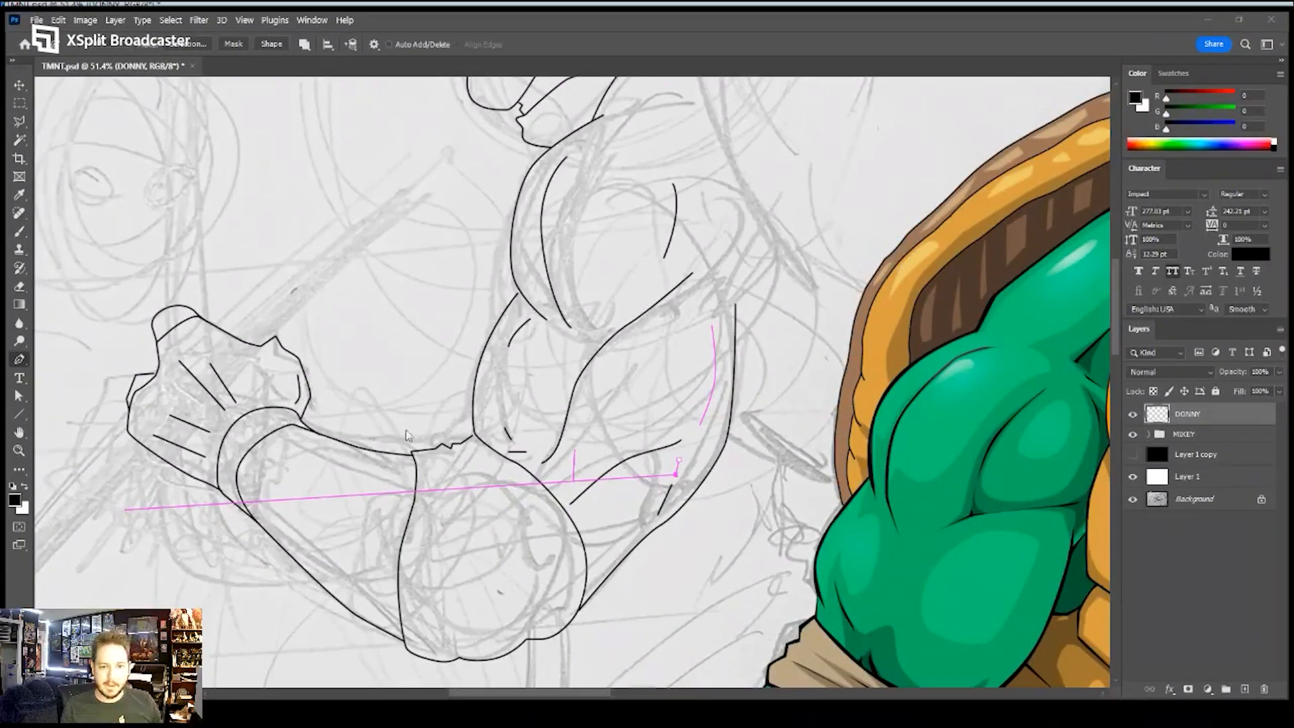
left_click(757, 450, "ctrl")
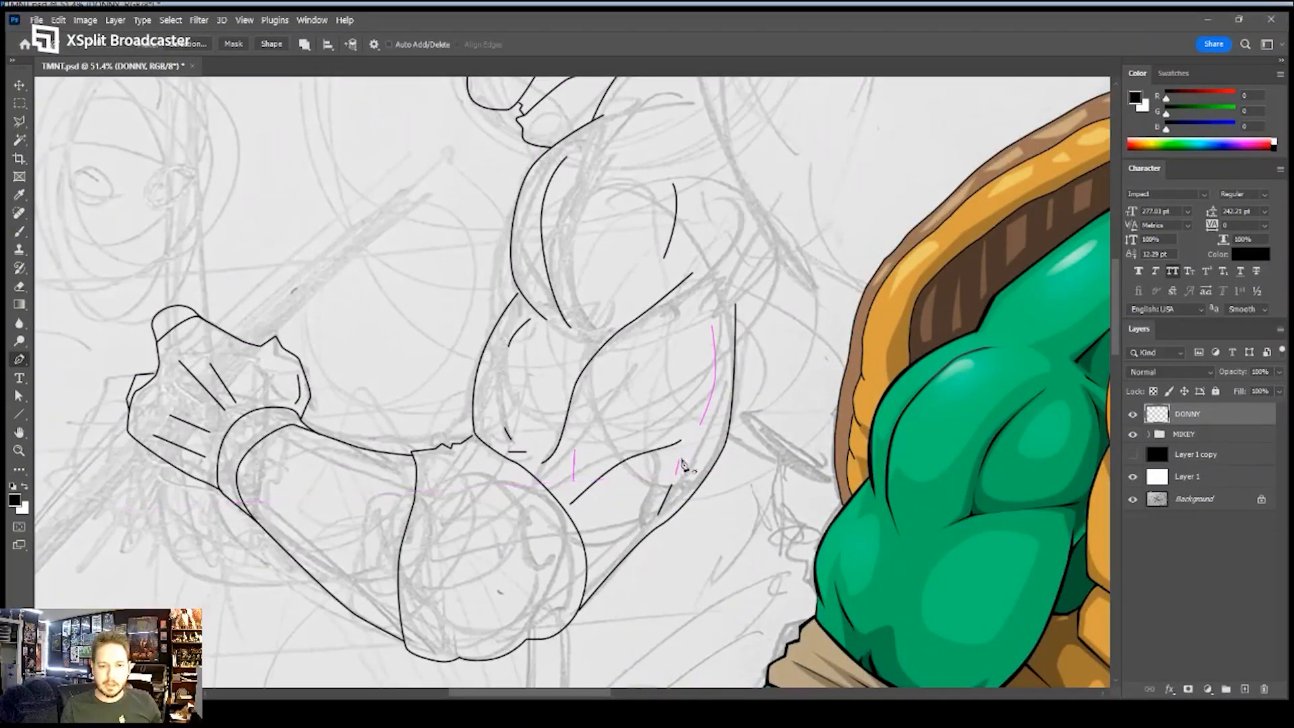
- Stroke the remaining upper-arm contour paths with the black brush and clear them
left_click(737, 248)
key("Return")
key("Return")
- Draw a small closed, rounded path for the mask's knot around the pointed end of the band behind the head
left_click_drag(680, 304, 610, 427)
left_click_drag(610, 316, 621, 422)
left_click_drag(650, 271, 654, 311)
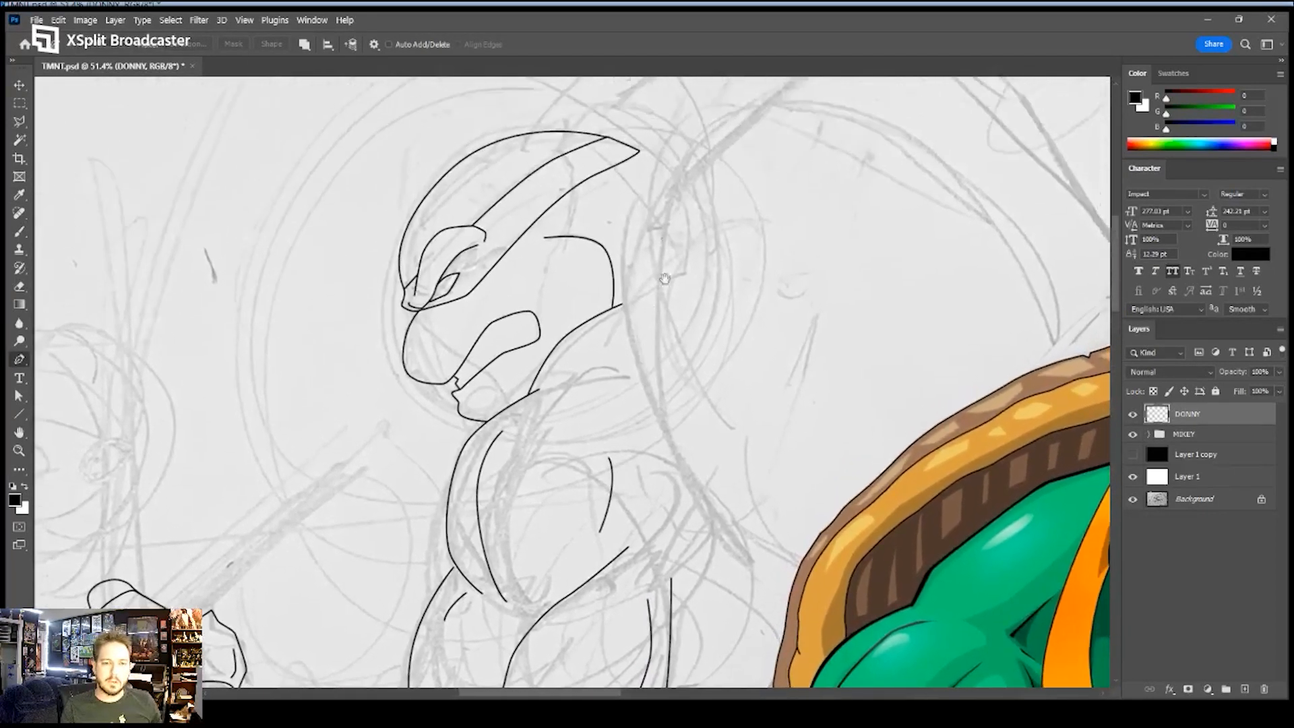
left_click_drag(655, 202, 647, 233)
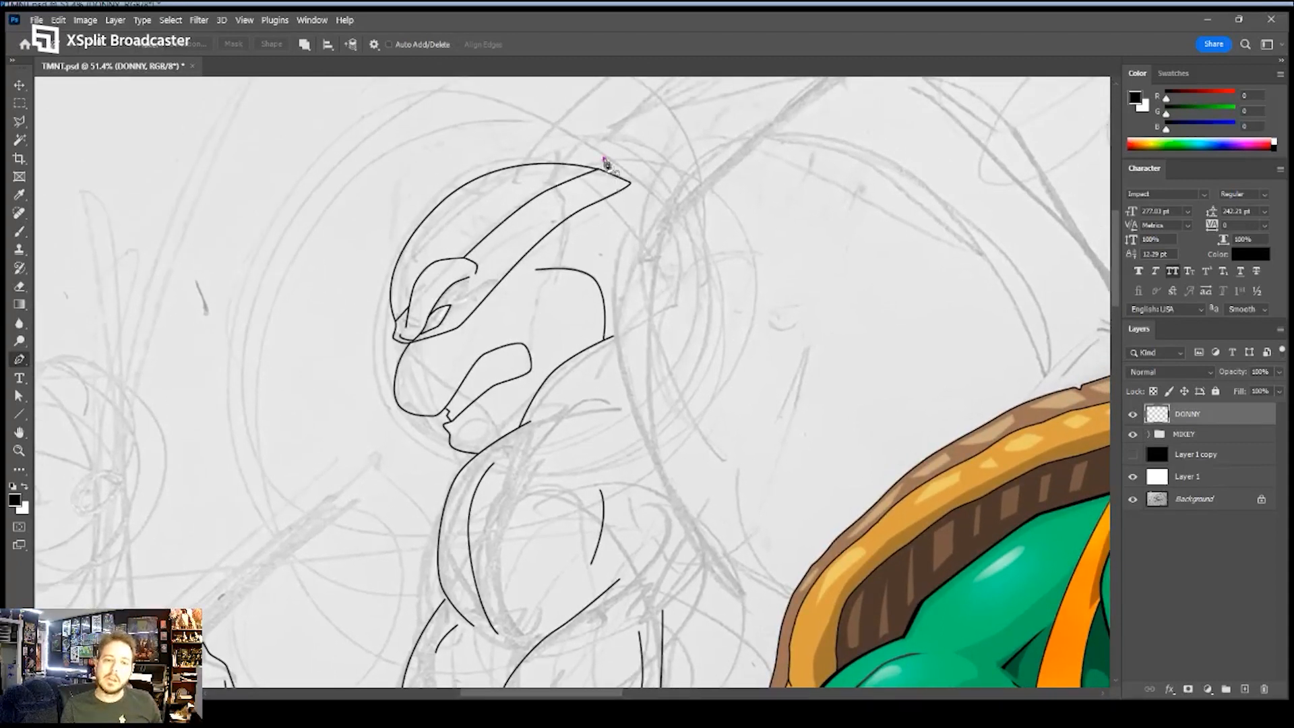
left_click_drag(588, 161, 583, 164)
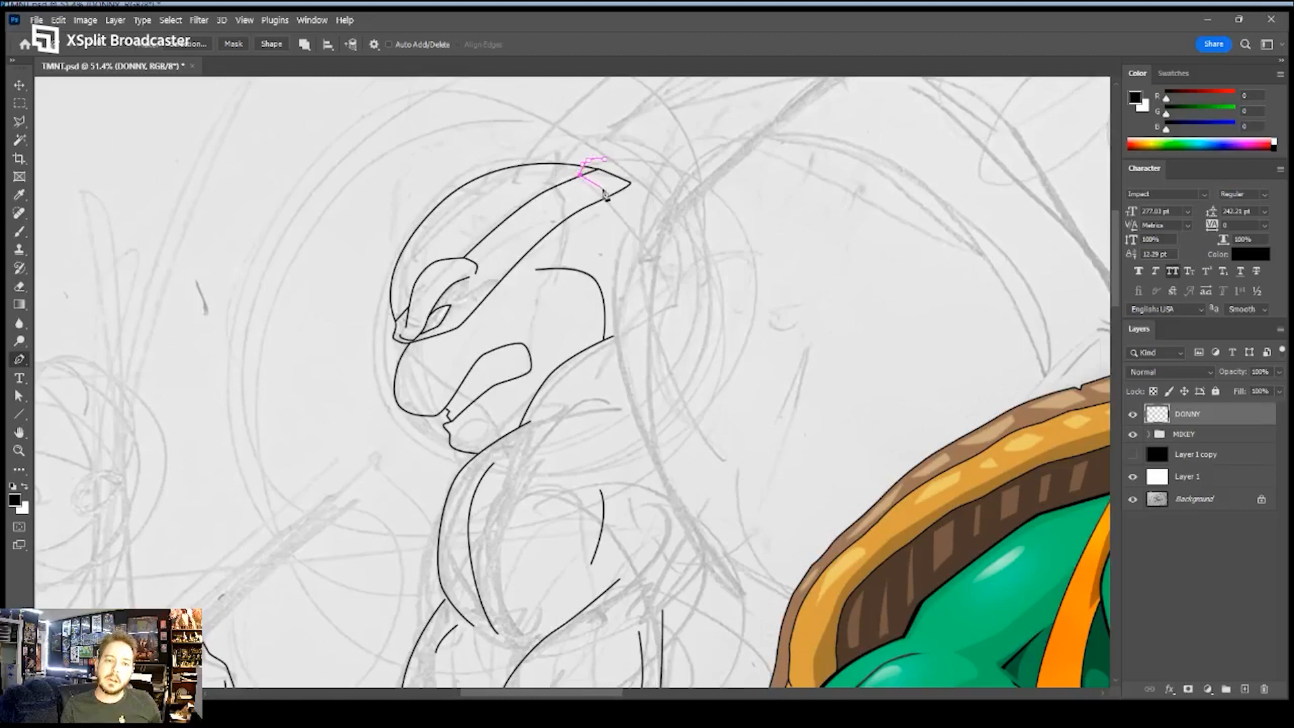
left_click(631, 197)
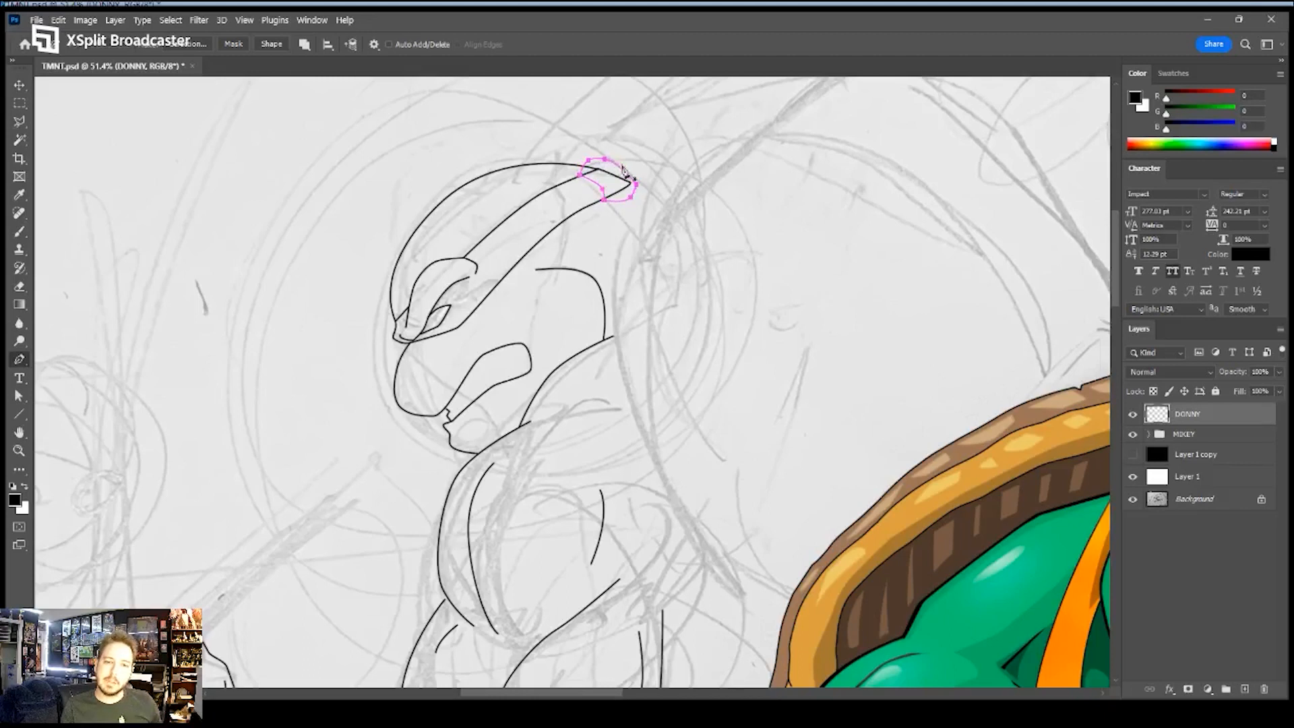
left_click(596, 163)
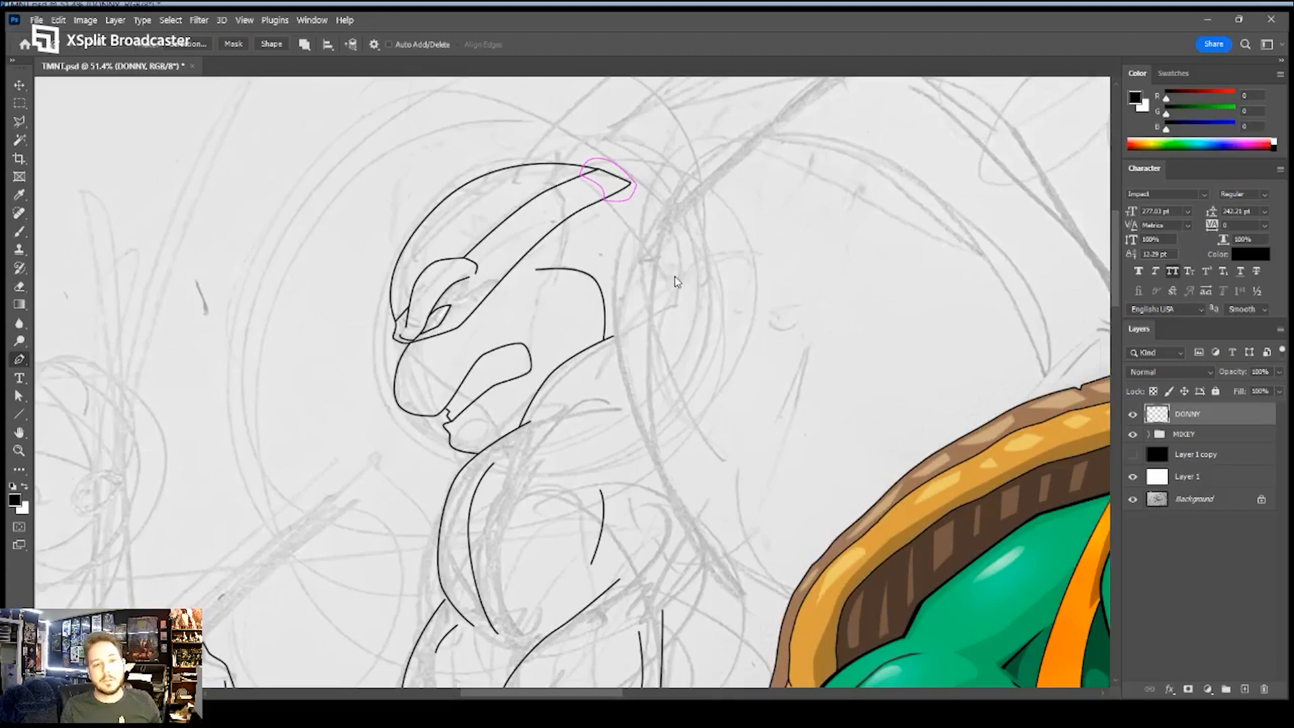
key("i")
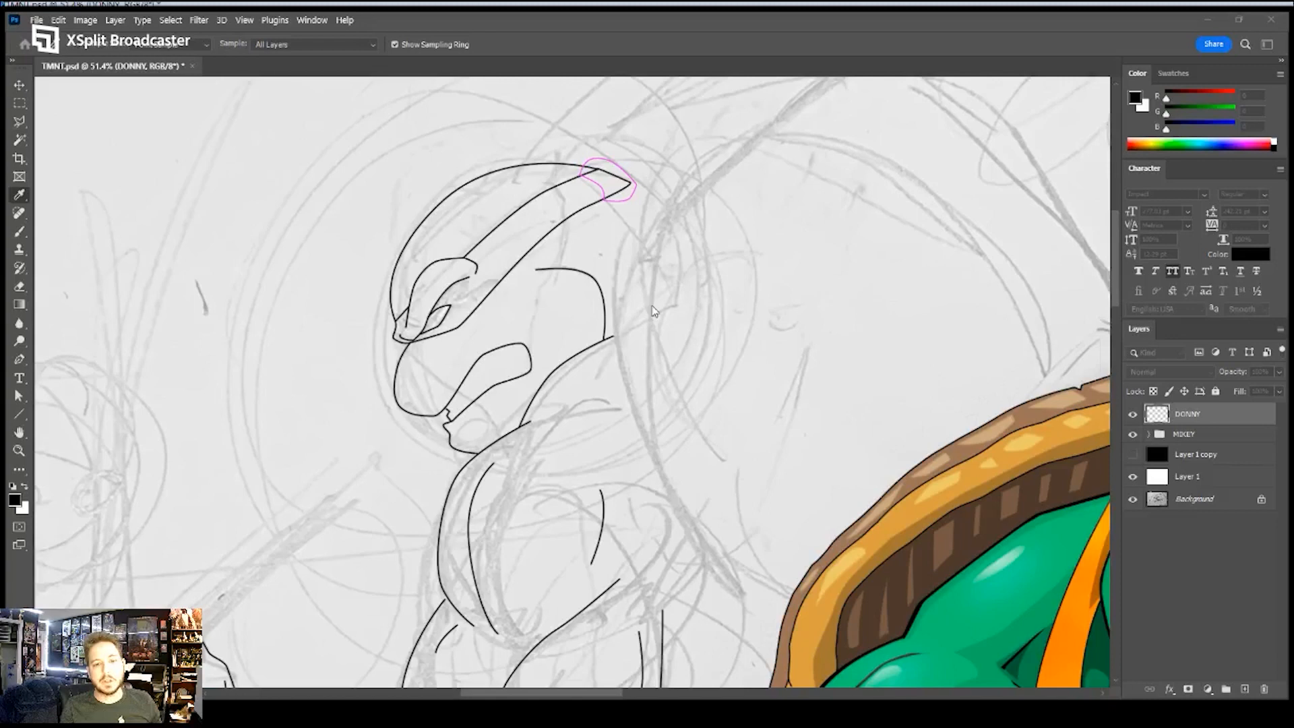
- Fill the mask knot's path with white, stroke it with the black brush, and clear the path
left_click(716, 289)
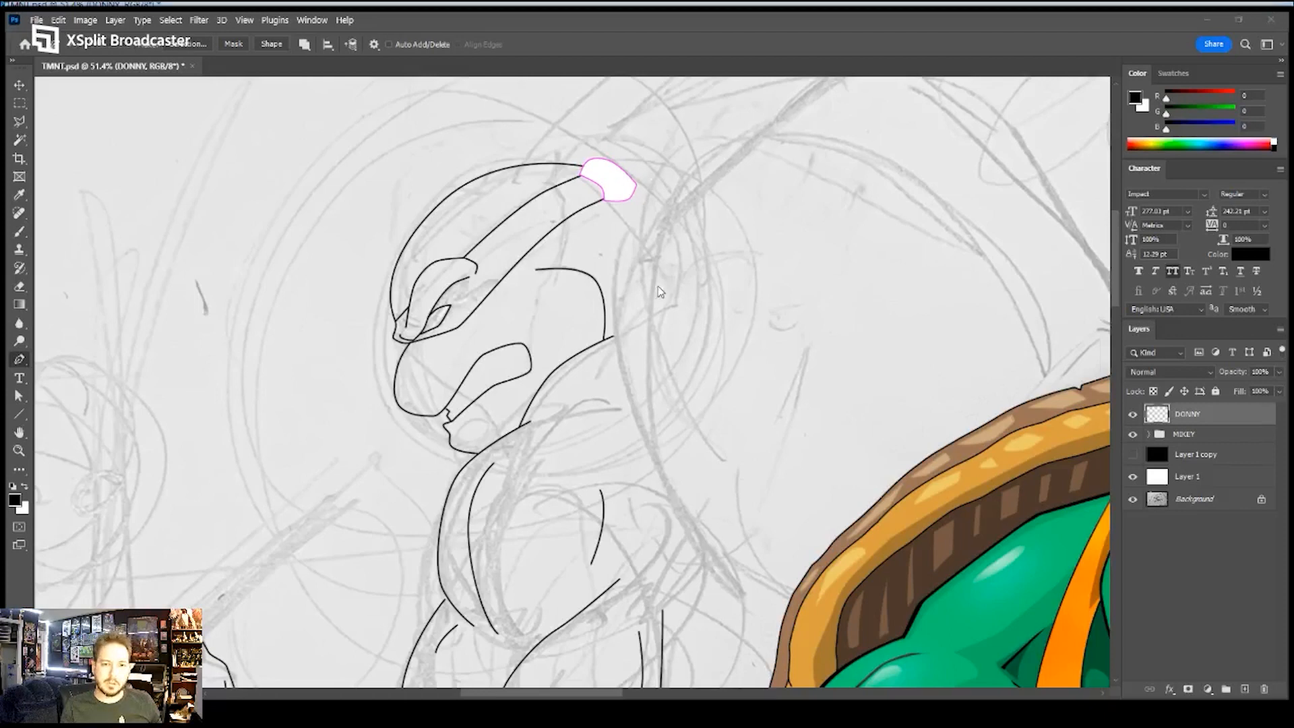
key("i")
key("p")
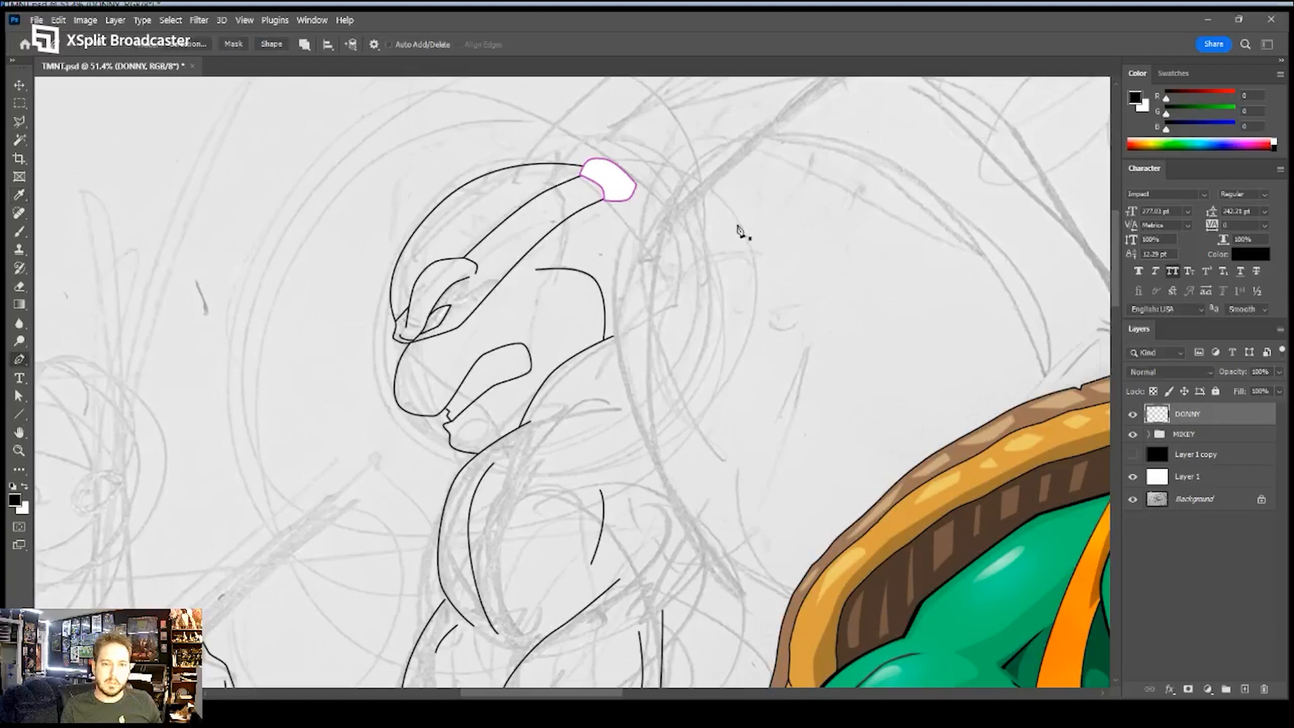
key("Escape")
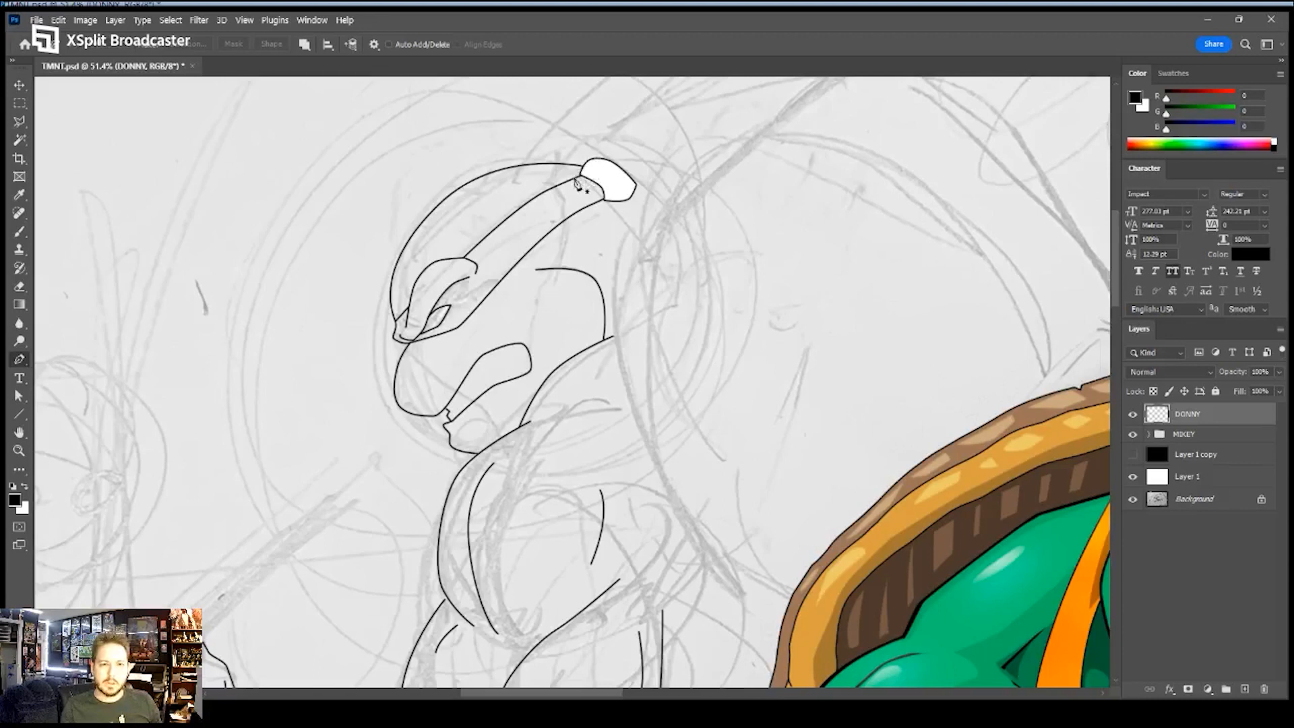
- Draw two rounded fabric-loop paths around the mask's knot and stroke them in black only outside the selected white knot area, clearing the paths
left_click(573, 173)
left_click_drag(586, 146, 603, 148)
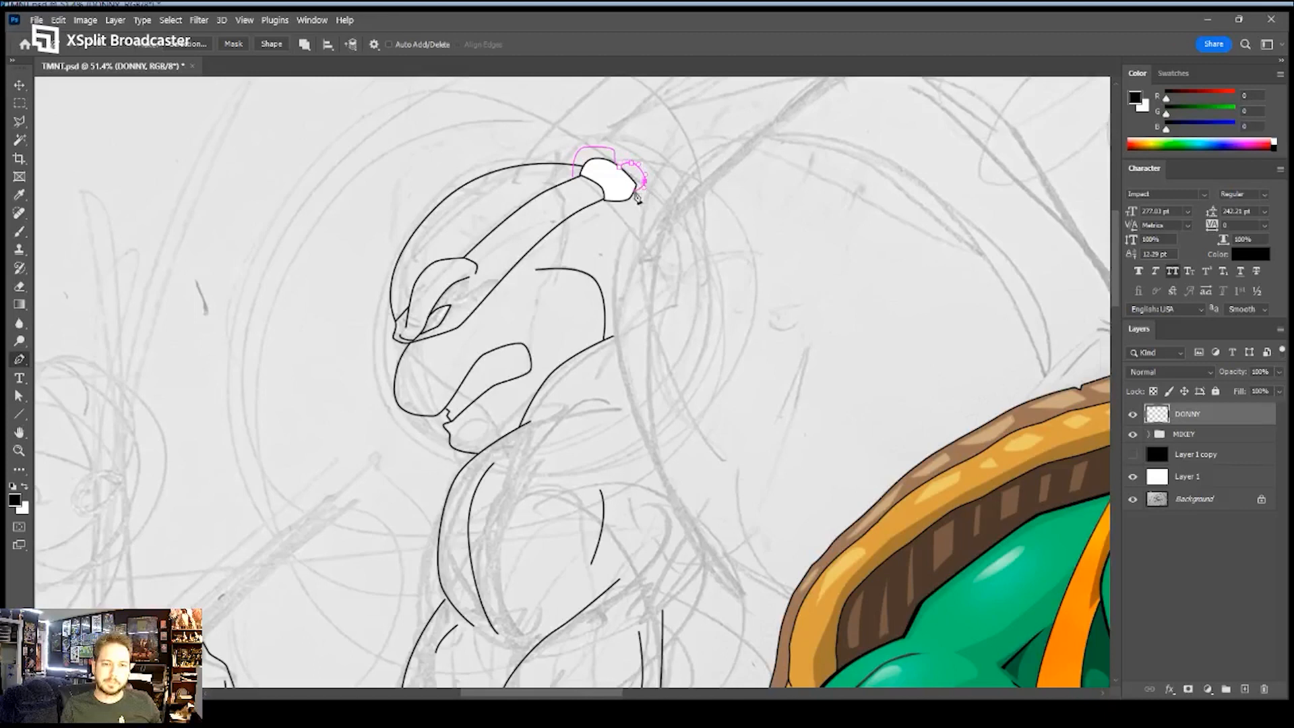
key("z")
mouse_move(613, 180)
left_mouse_down()
mouse_move(658, 184)
mouse_move(608, 192)
left_mouse_up()
key("space")
key("w")
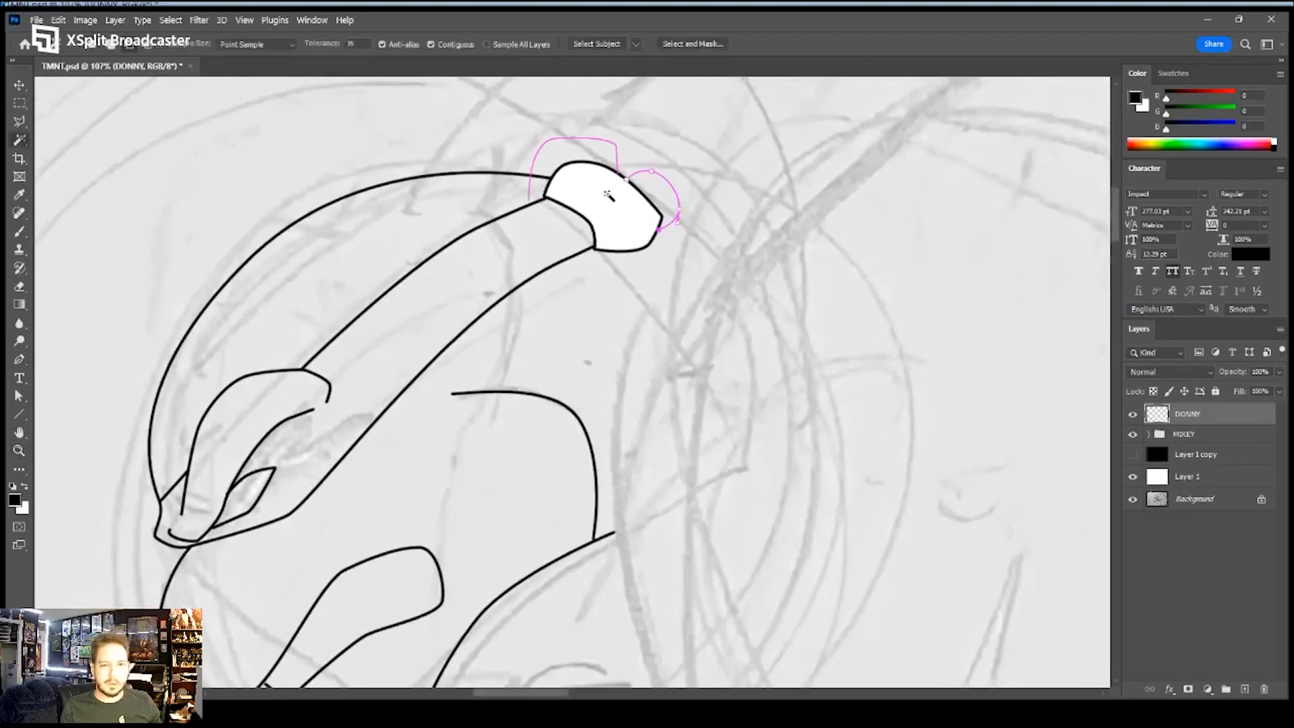
left_click(608, 196)
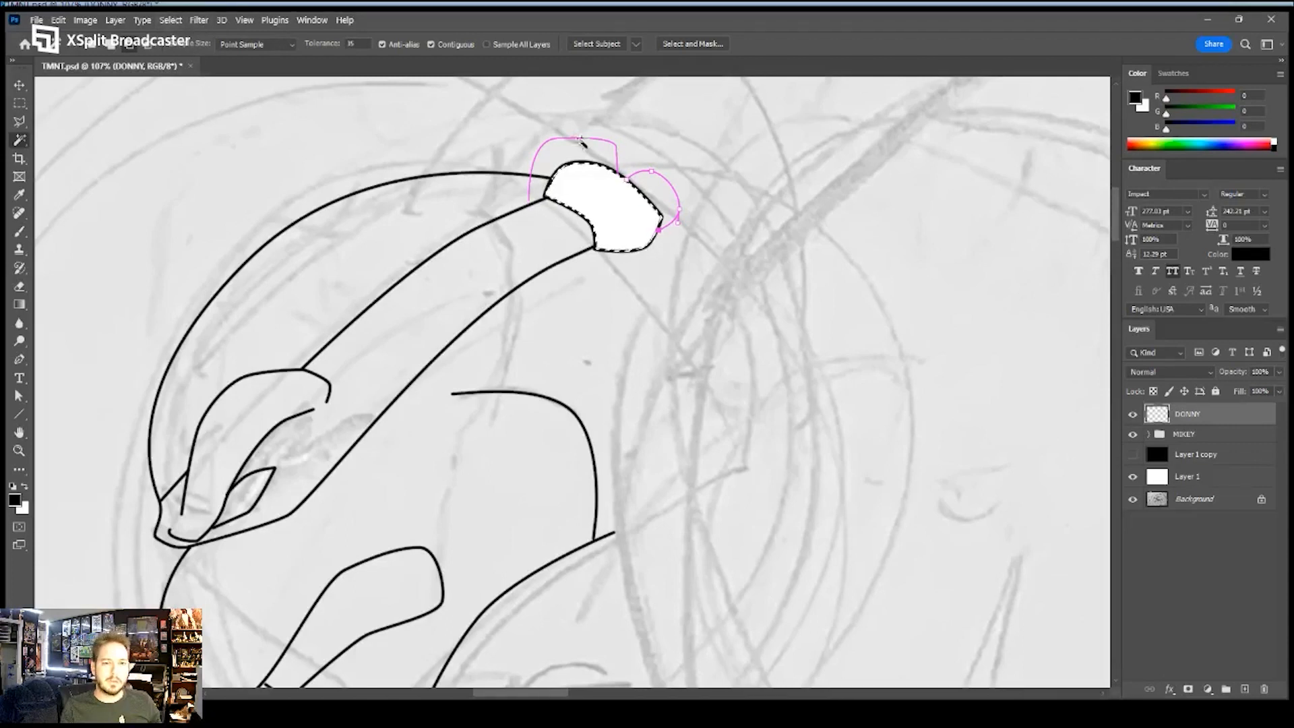
key("p")
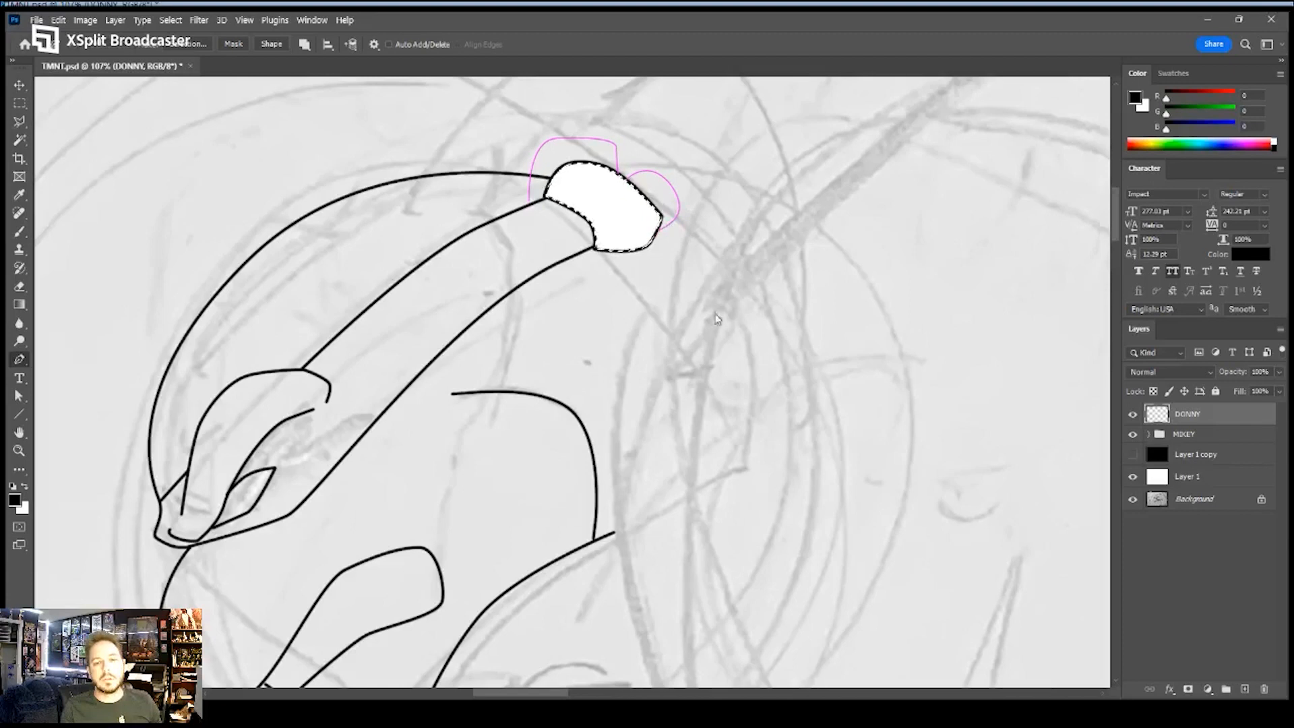
key("i")
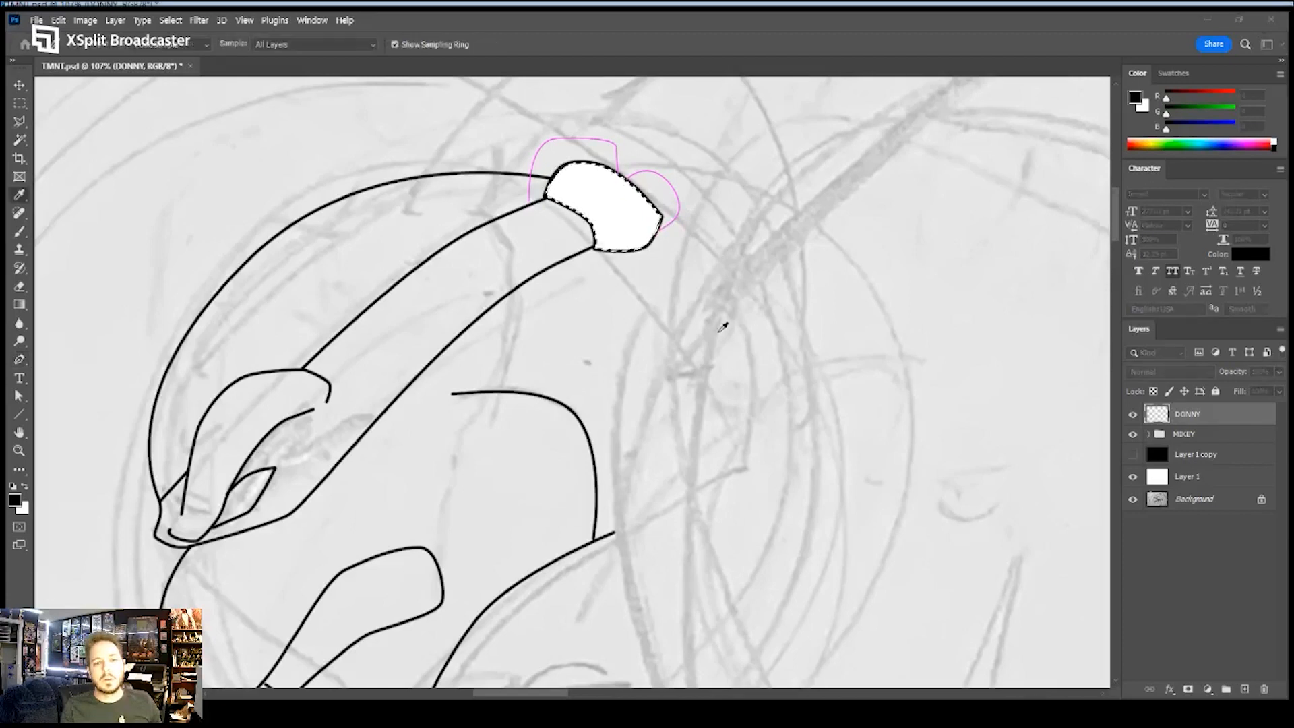
key("p")
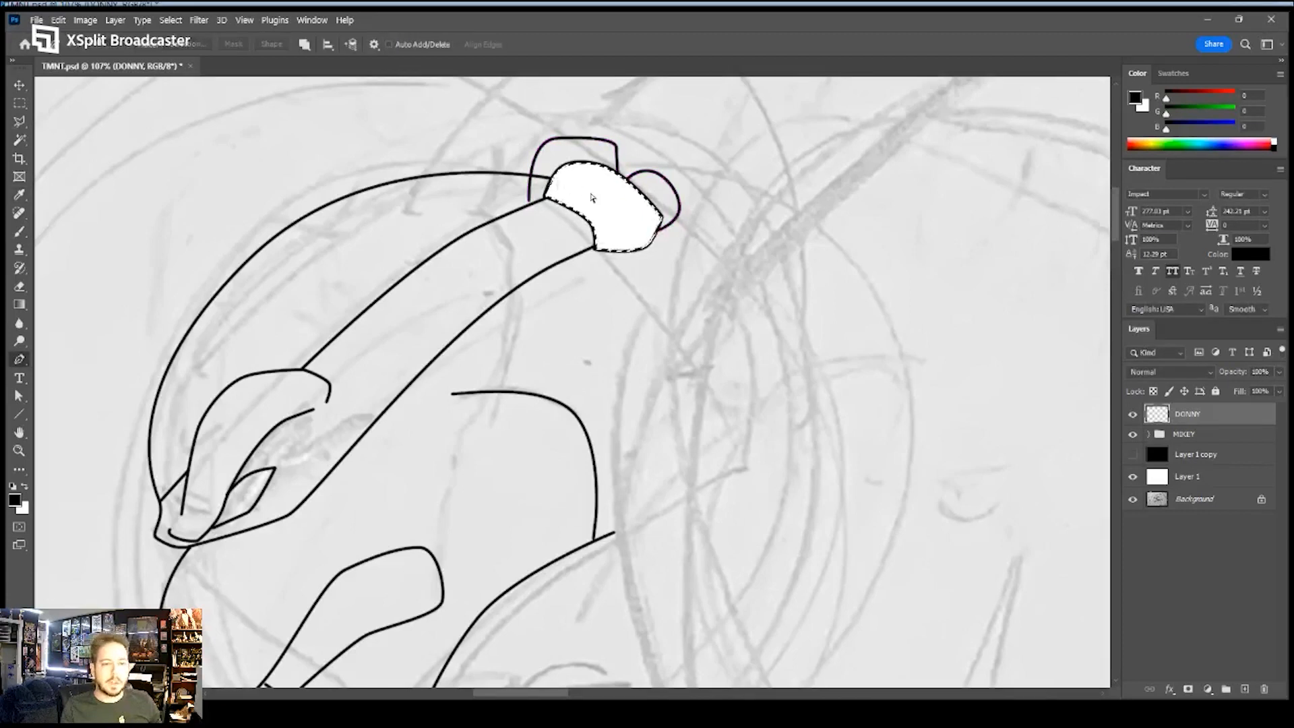
- Erase the end of the head outline that crosses inside the upper loop of the knot, using a small eraser
key("z")
left_click(581, 188)
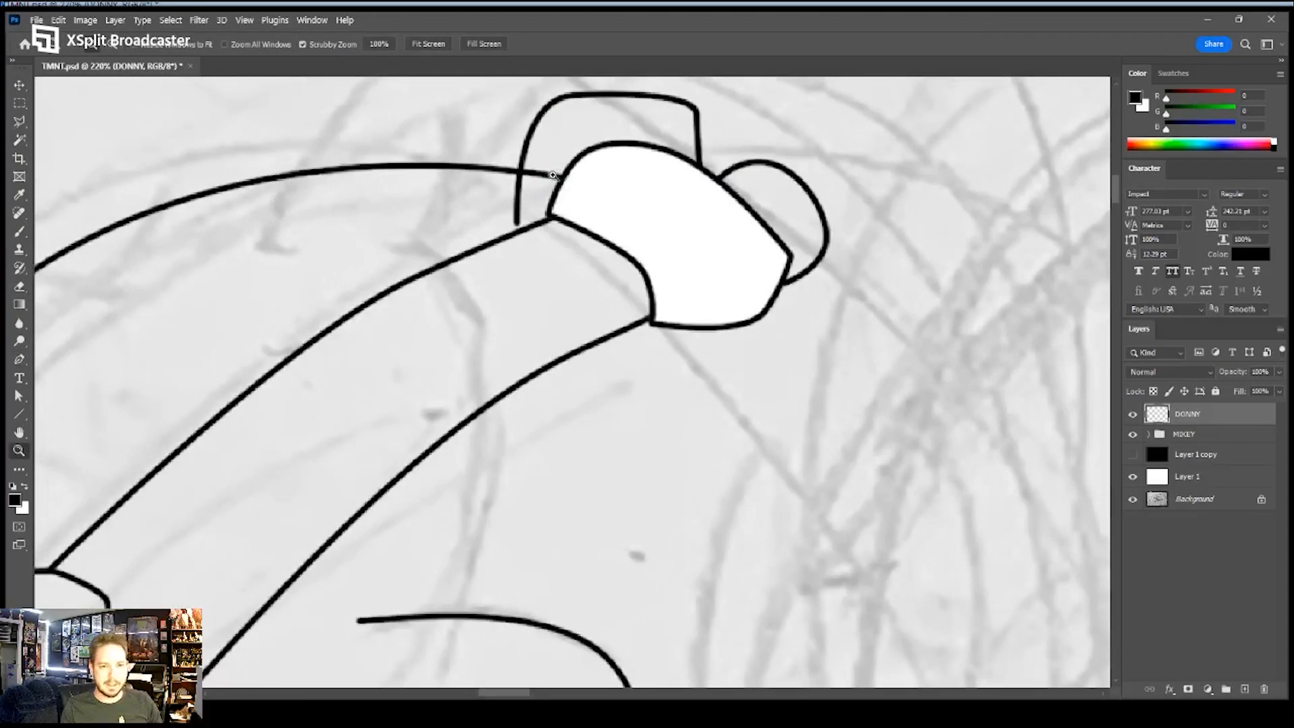
key("e")
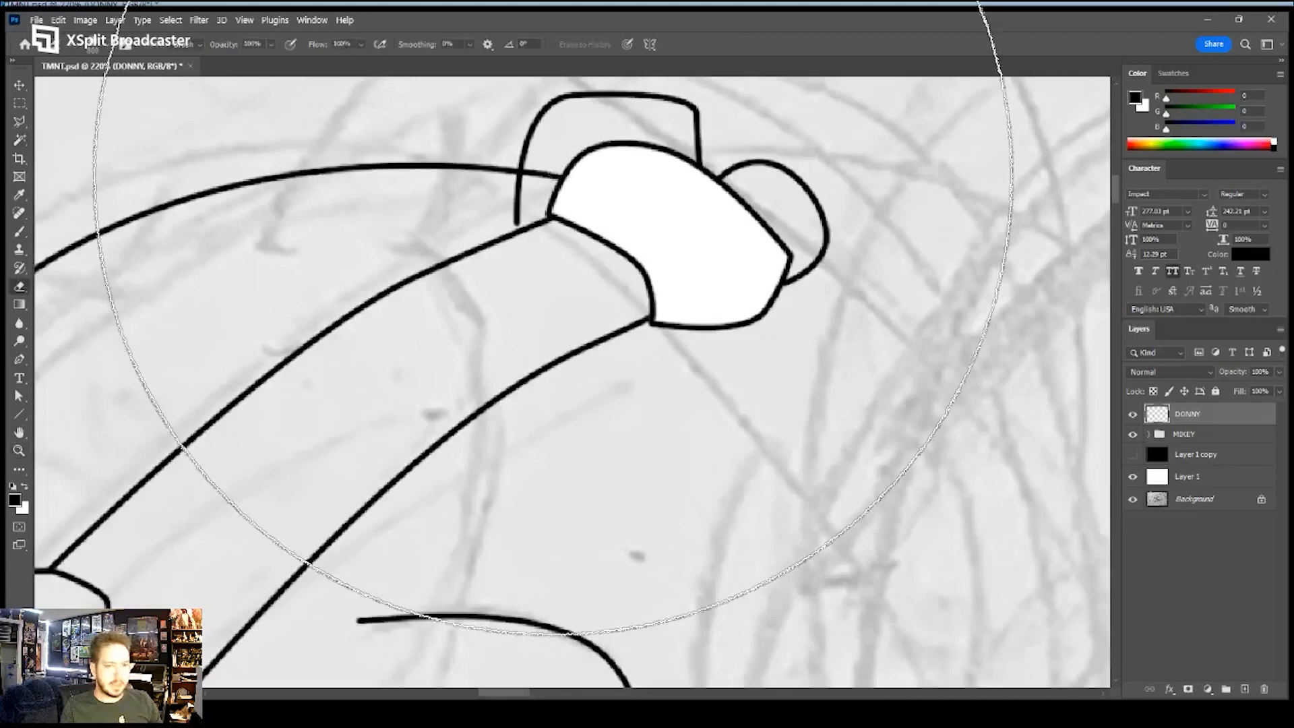
key("bracketleft")
key("bracketleft")
key("bracketleft")
key("bracketleft")
key("bracketleft")
key("bracketleft")
key("bracketleft")
key("bracketleft")
key("bracketleft")
key("bracketleft")
key("bracketleft")
key("bracketleft")
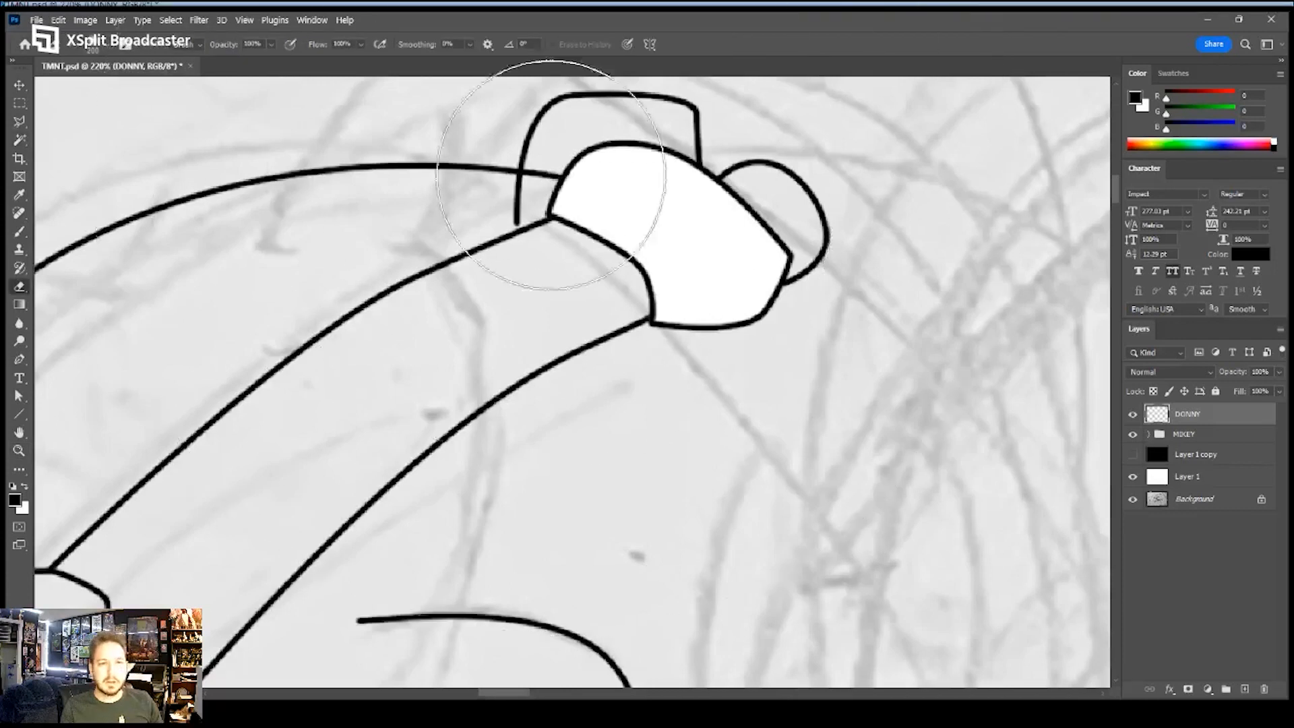
key("bracketleft")
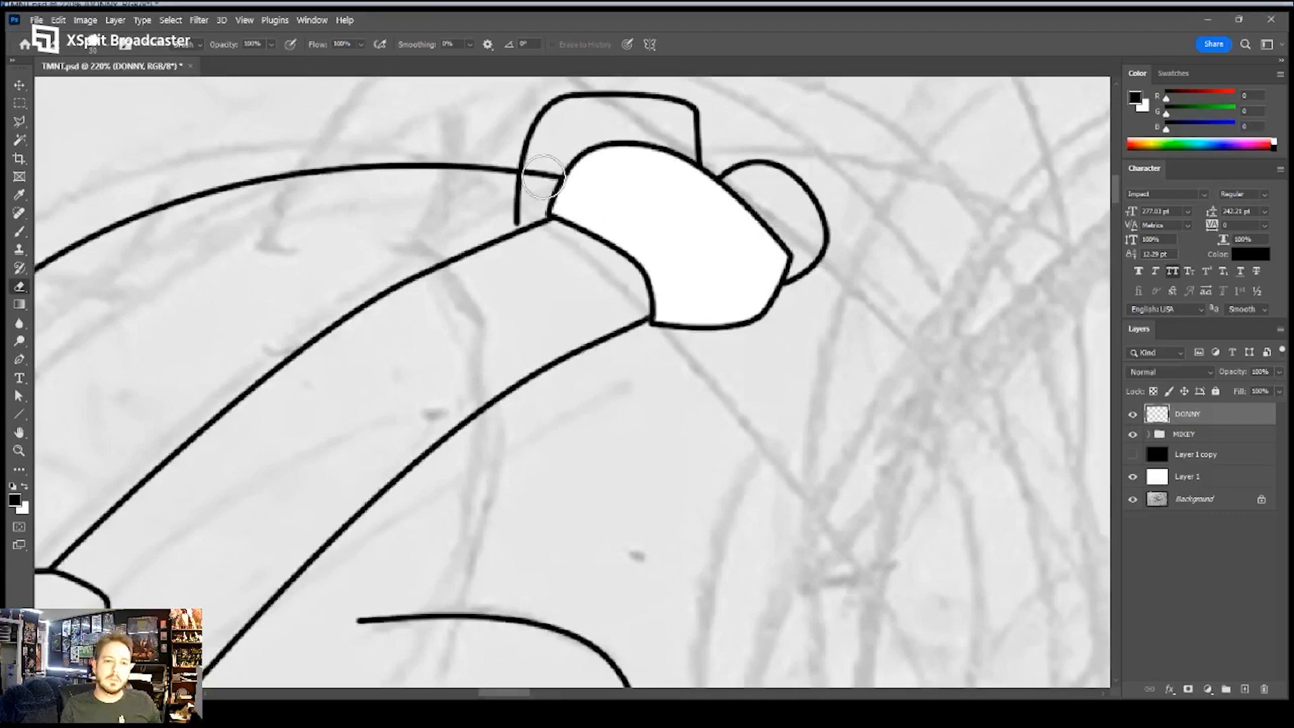
key("[")
left_click(538, 174)
left_click(549, 174)
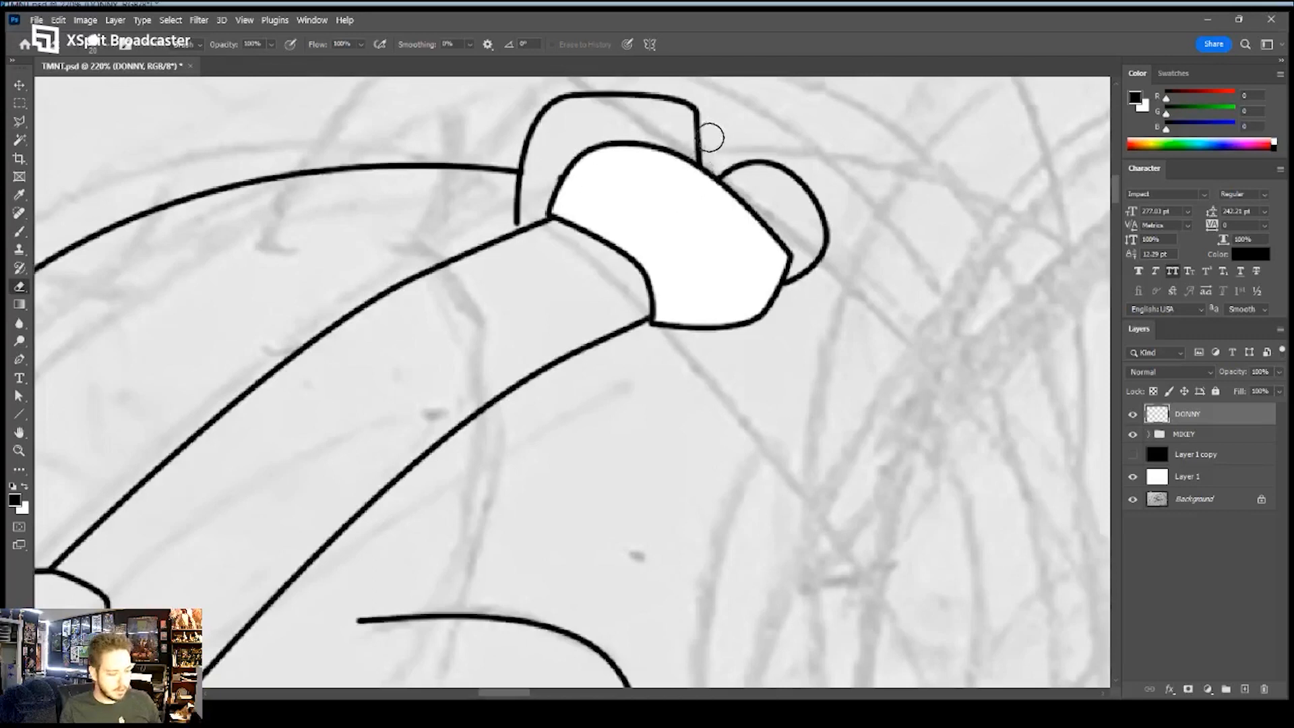
- Paint a short black brush line joining the two loops behind the mask's knot
key("b")
mouse_move(701, 132)
left_mouse_down()
mouse_move(781, 162)
mouse_move(766, 184)
mouse_move(786, 187)
left_mouse_up()
key("z")
mouse_move(755, 236)
left_mouse_down()
mouse_move(674, 254)
mouse_move(662, 244)
left_mouse_up()
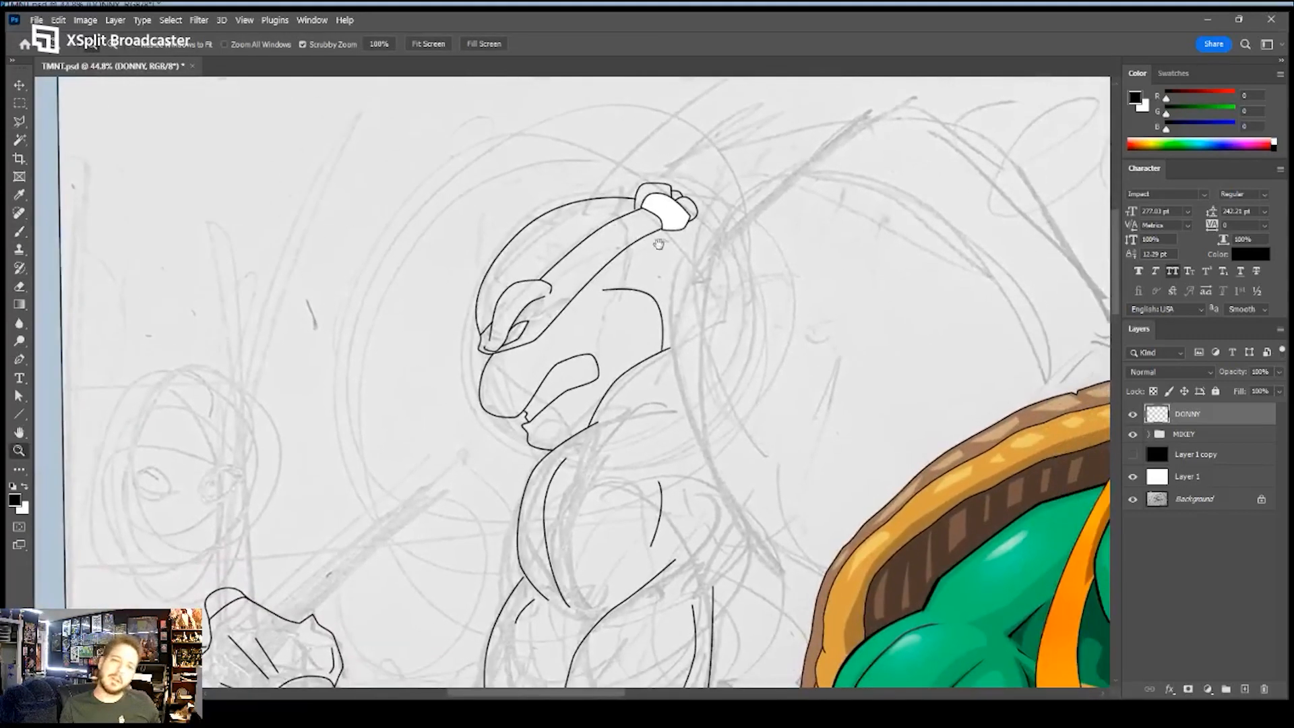
key("p")
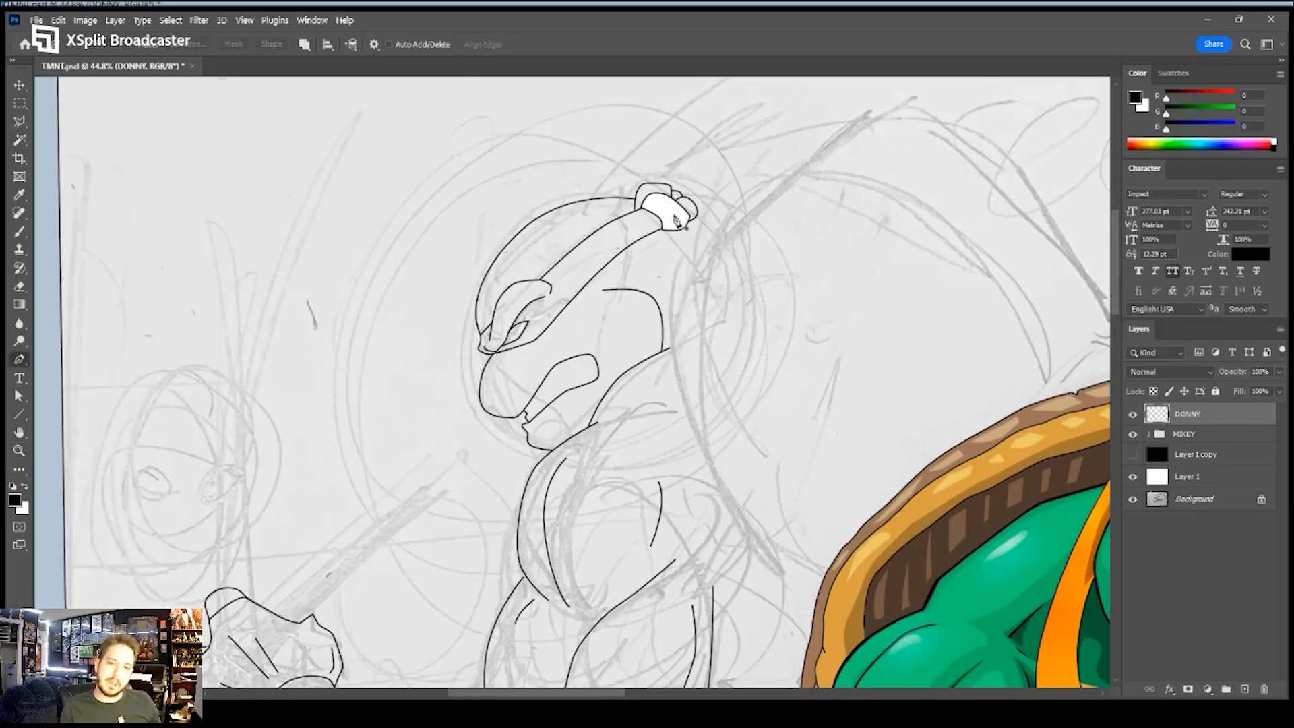
left_click_drag(664, 195, 676, 184)
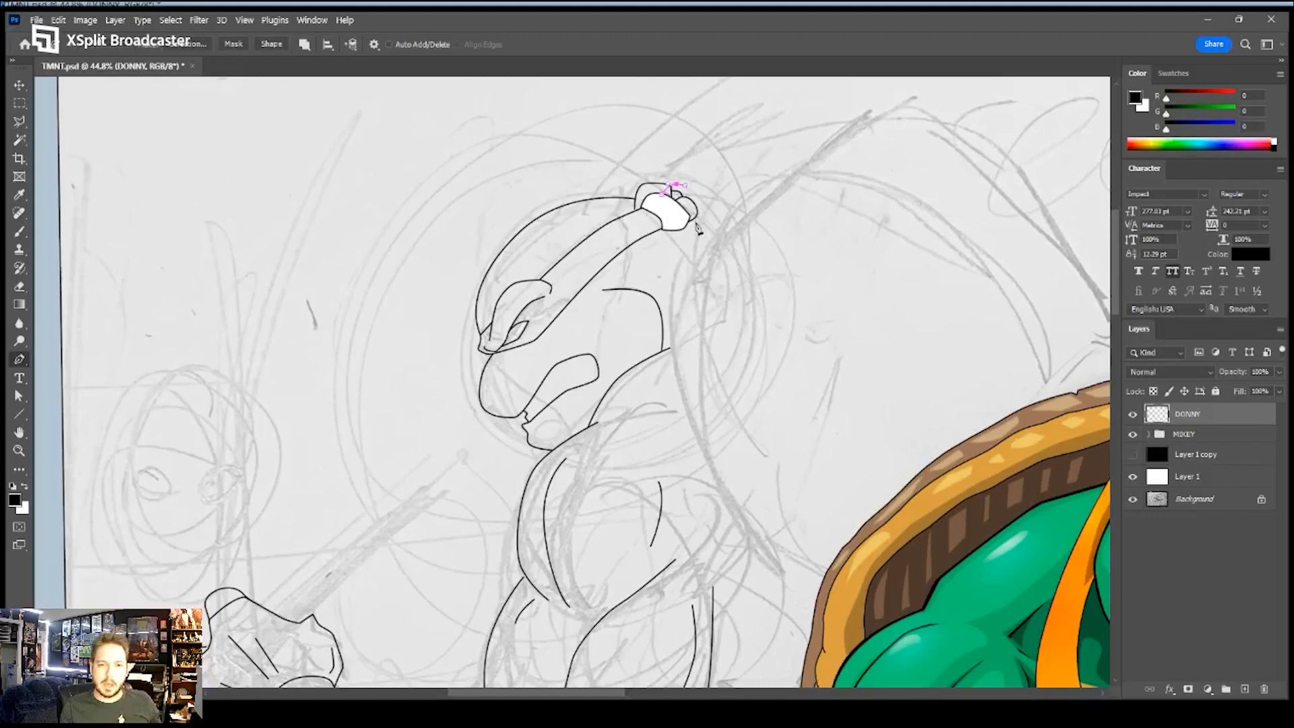
left_click_drag(698, 231, 699, 247)
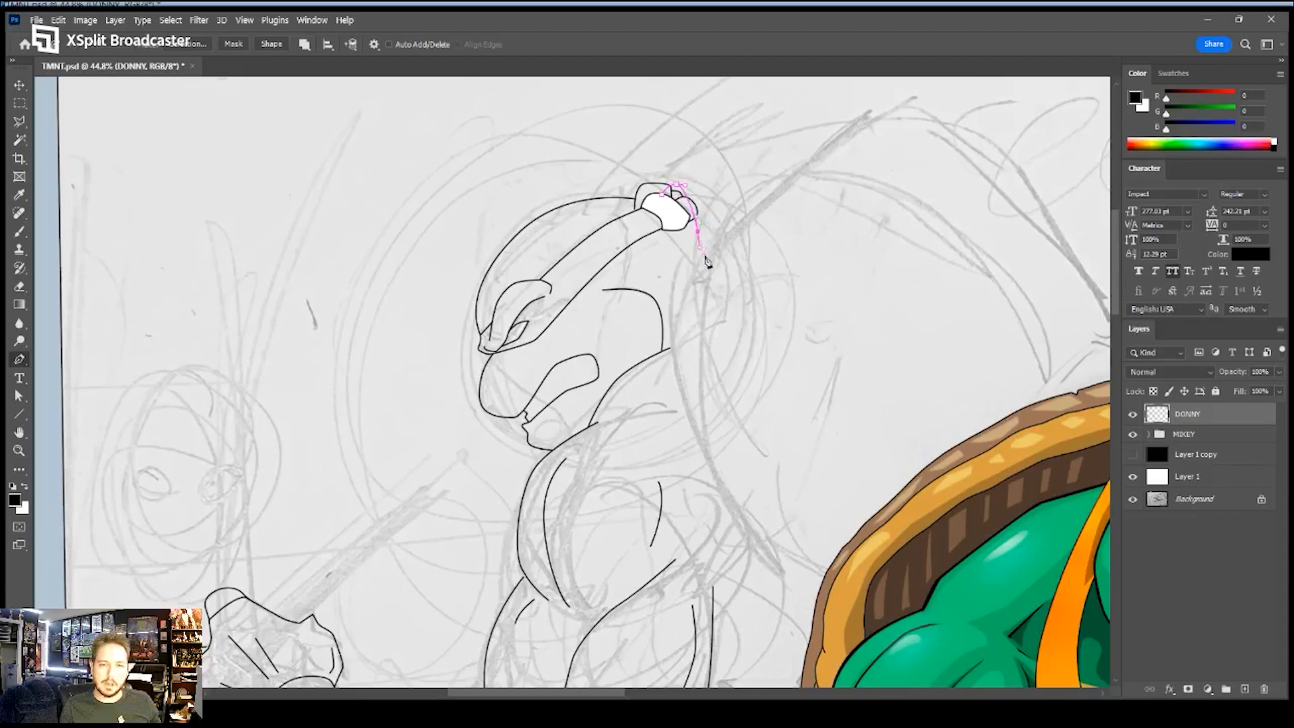
key("ctrl+z")
key("ctrl+z")
key("ctrl+z")
- Move the DONNY layer below the MIKEY group in the layer order
key("z")
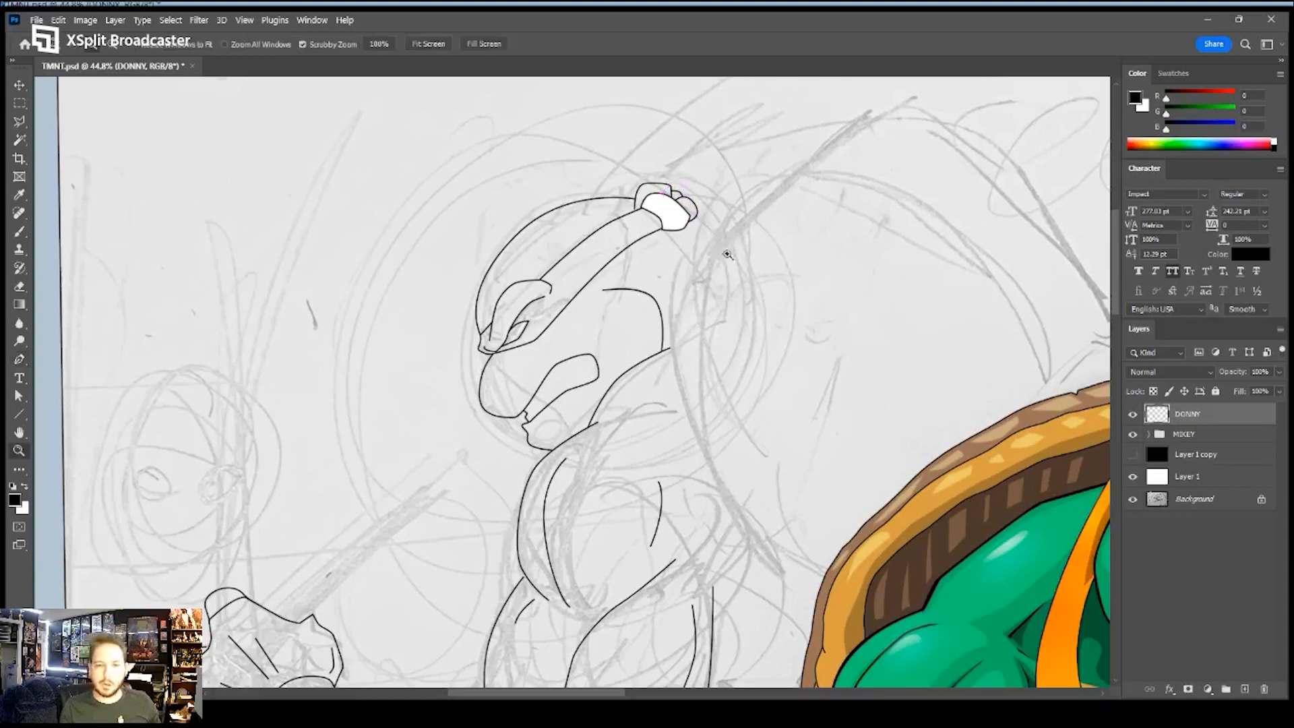
left_click_drag(726, 254, 662, 245)
key("p")
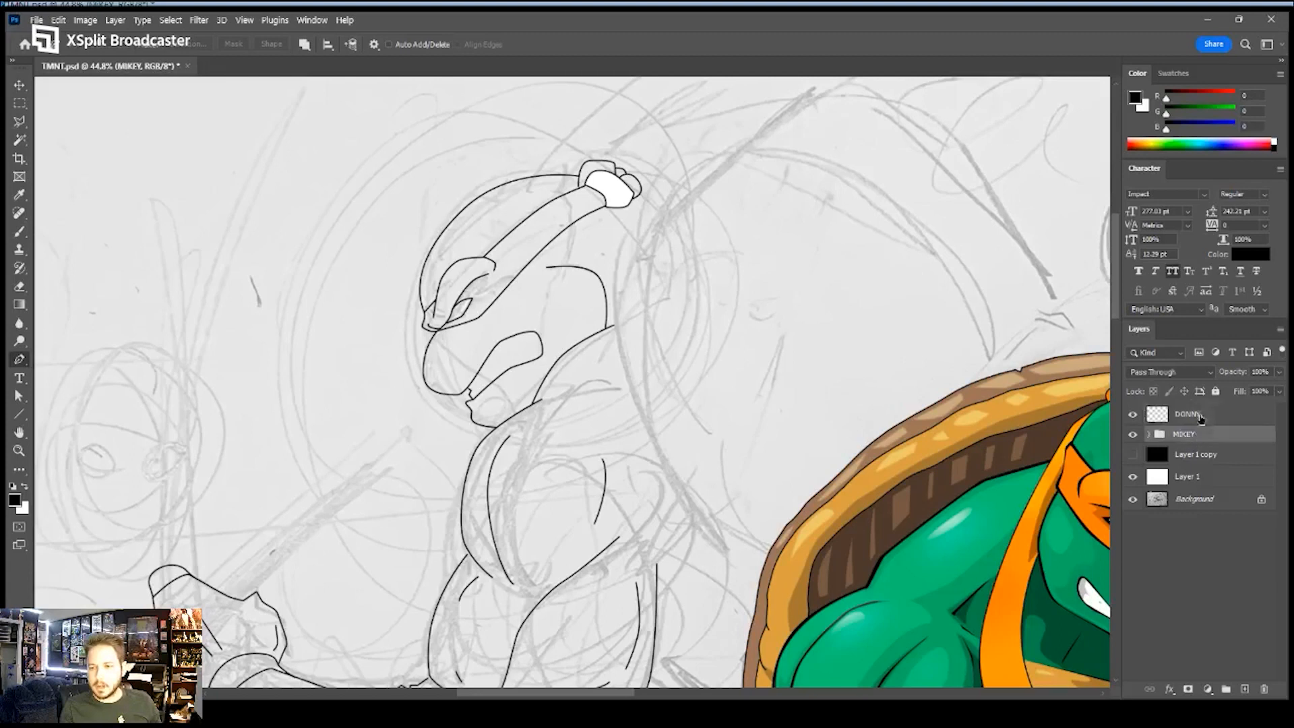
left_click_drag(1190, 416, 1226, 445)
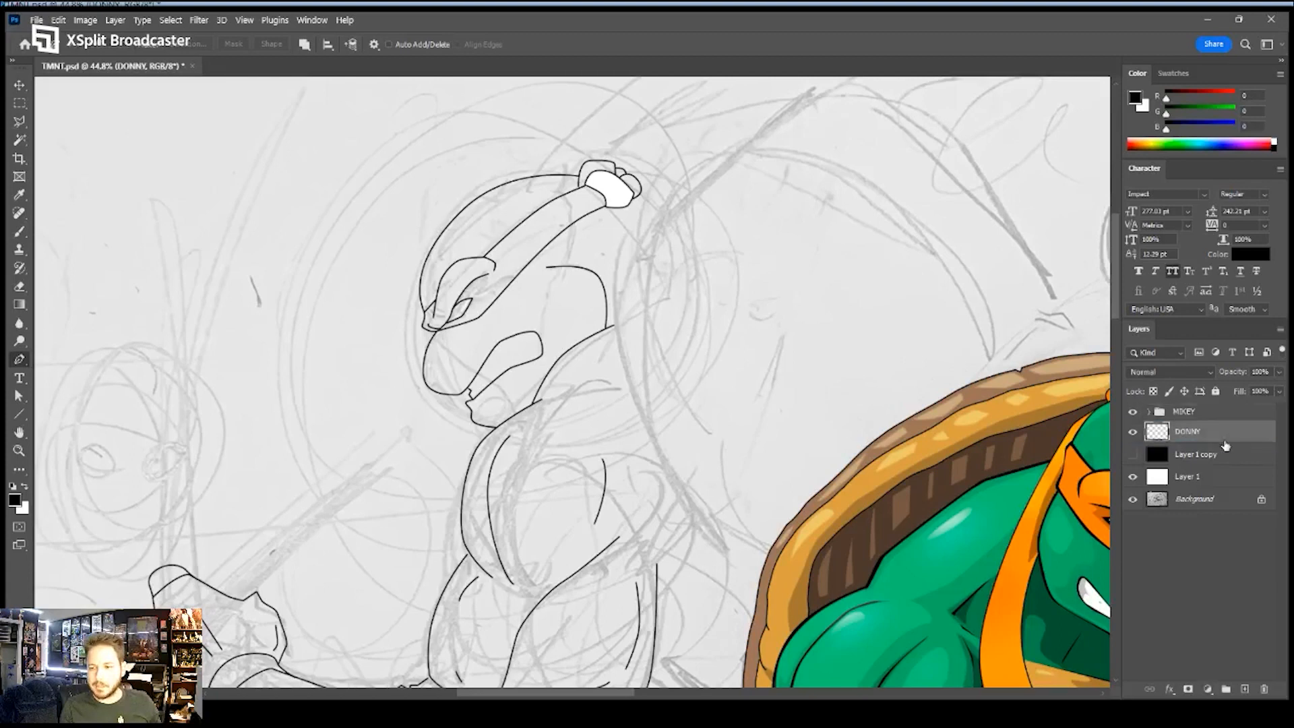
- Draw a closed path for Donny's large shell behind his head and back, continuing it underneath the colored turtle
left_click_drag(725, 526, 616, 433)
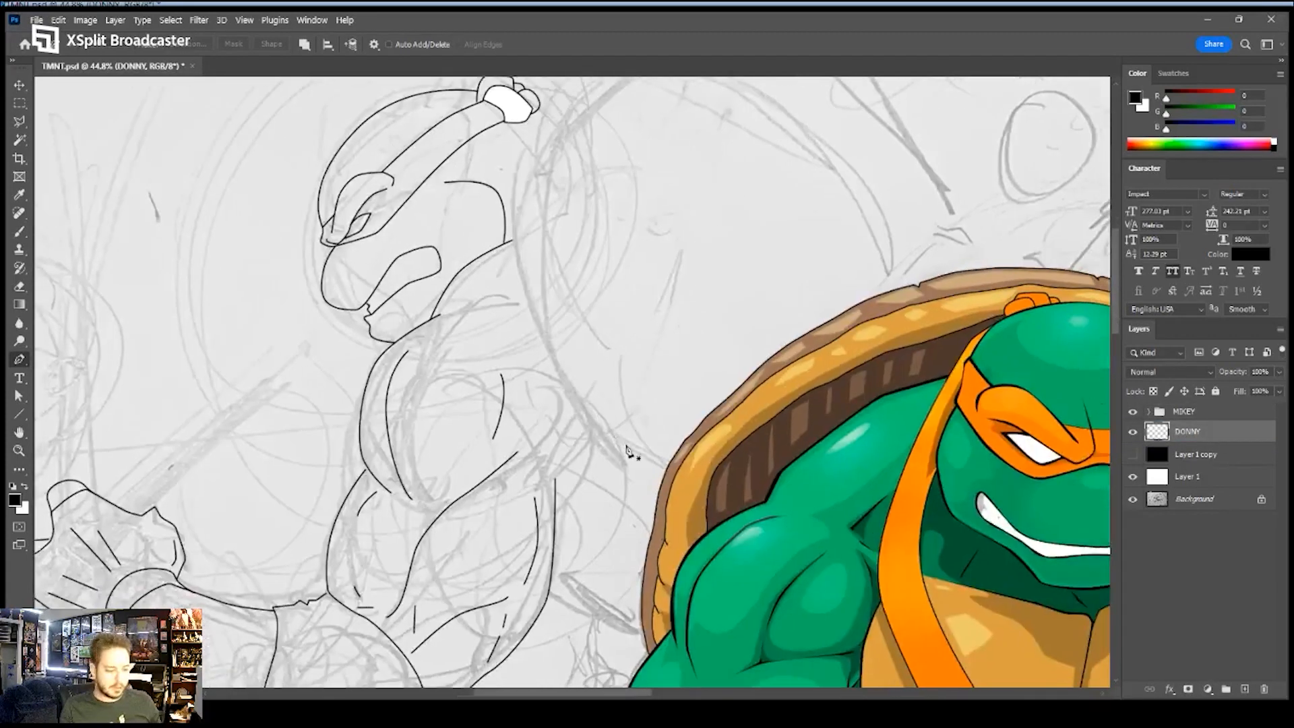
left_click(681, 535)
mouse_move(544, 351)
left_mouse_down()
mouse_move(503, 294)
mouse_move(486, 305)
left_mouse_up()
left_click_drag(500, 202, 562, 136)
left_click(593, 145)
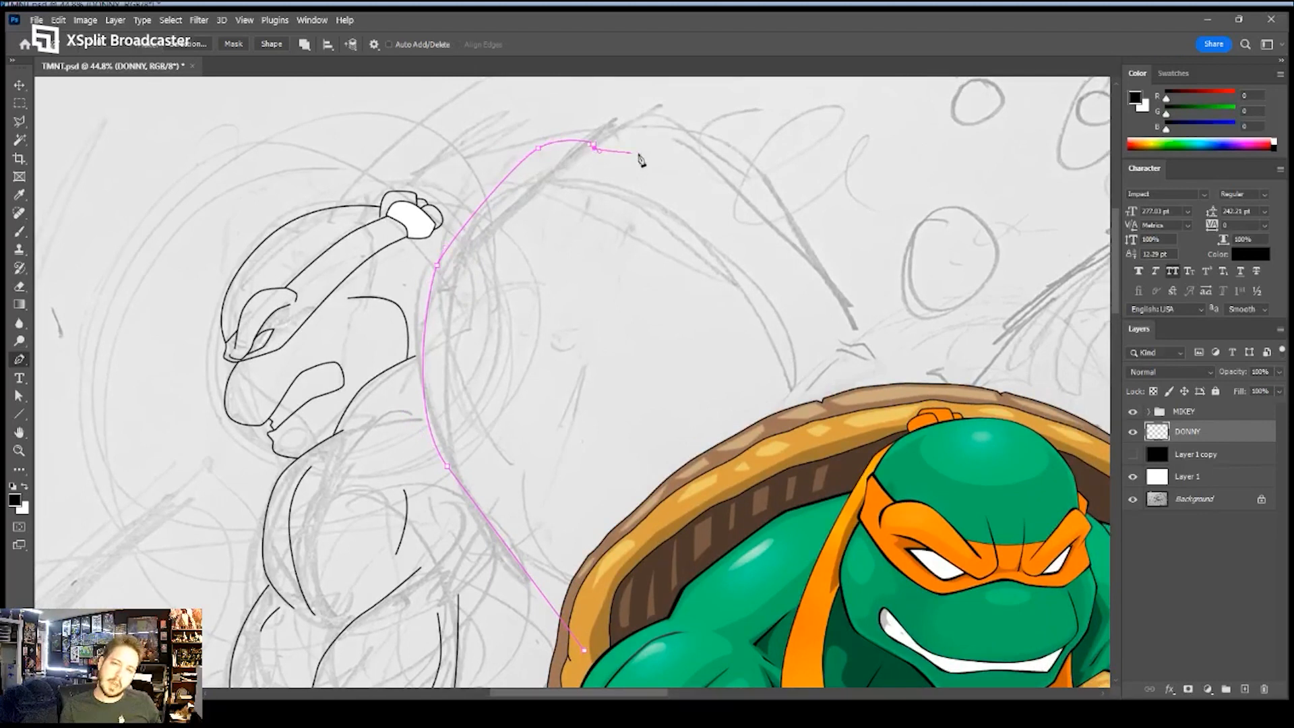
left_click_drag(705, 177, 750, 197)
left_click_drag(860, 309, 894, 364)
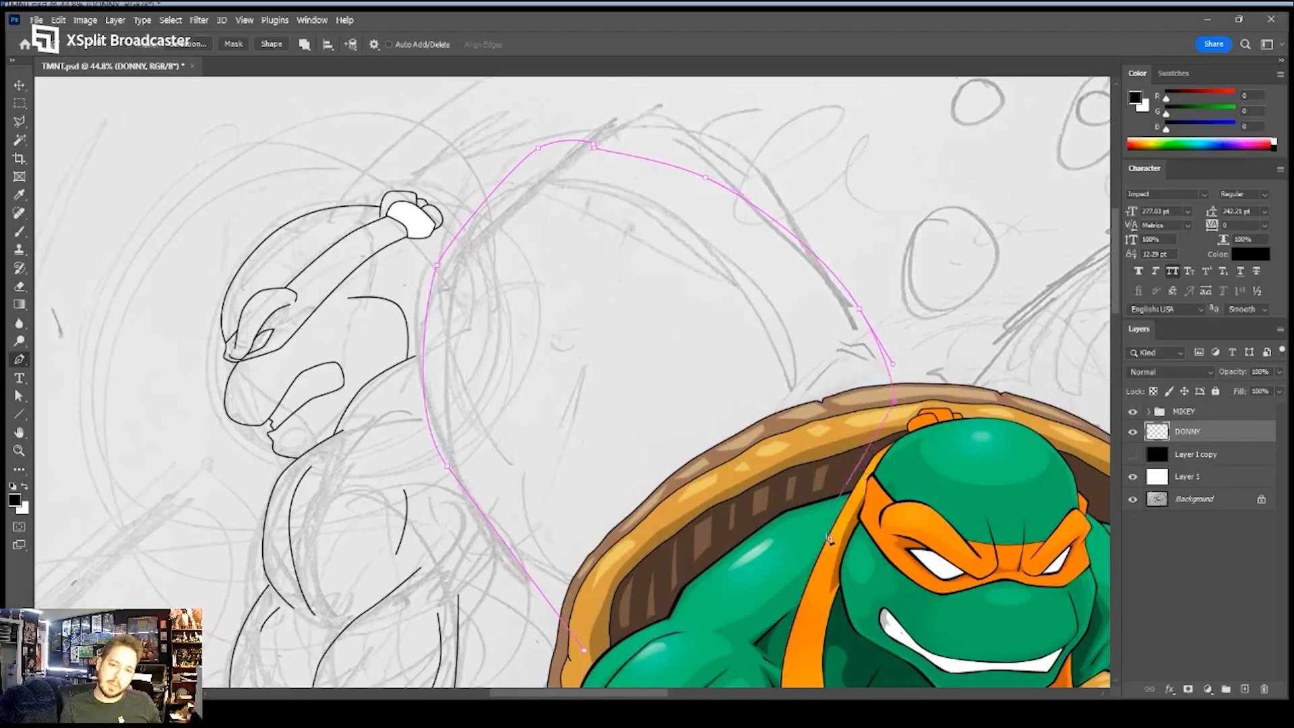
left_click_drag(847, 554, 793, 457)
left_click_drag(874, 530, 867, 554)
left_click_drag(680, 667, 635, 672)
left_click(531, 555)
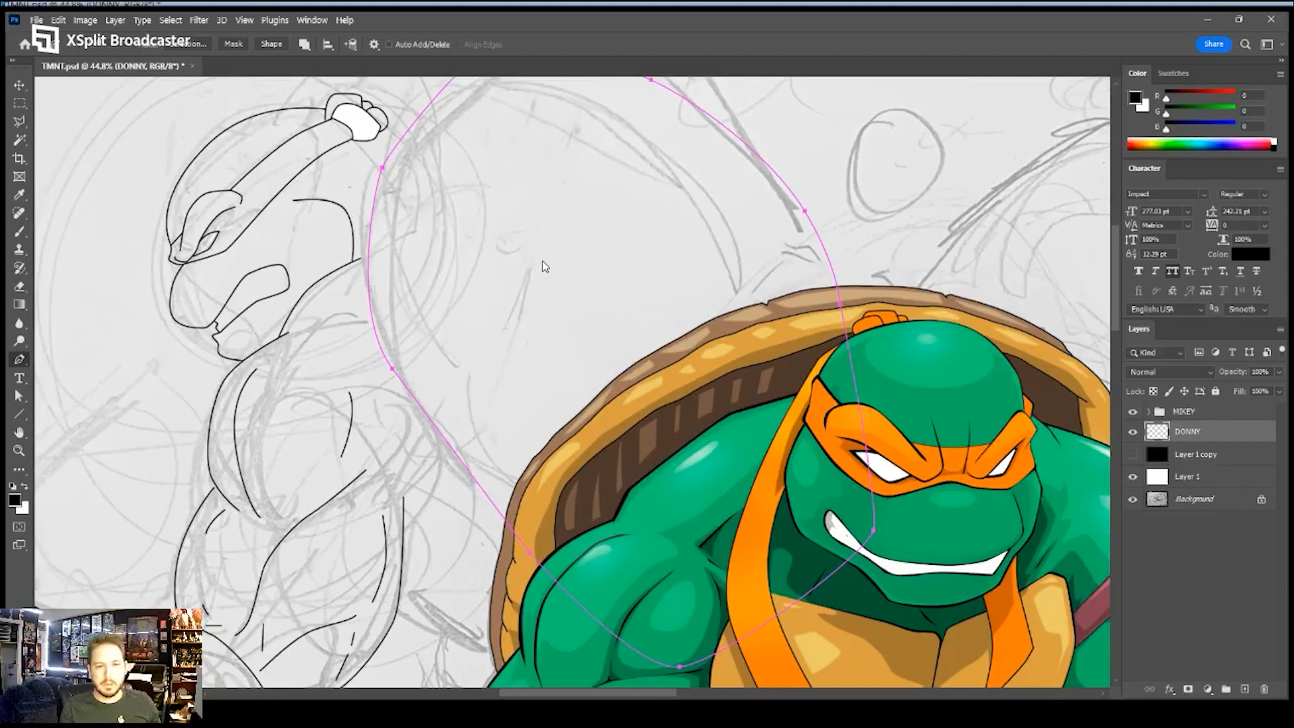
- Fill the shell path with white, stroke it with the black brush, and clear the path
key("i")
key("Return")
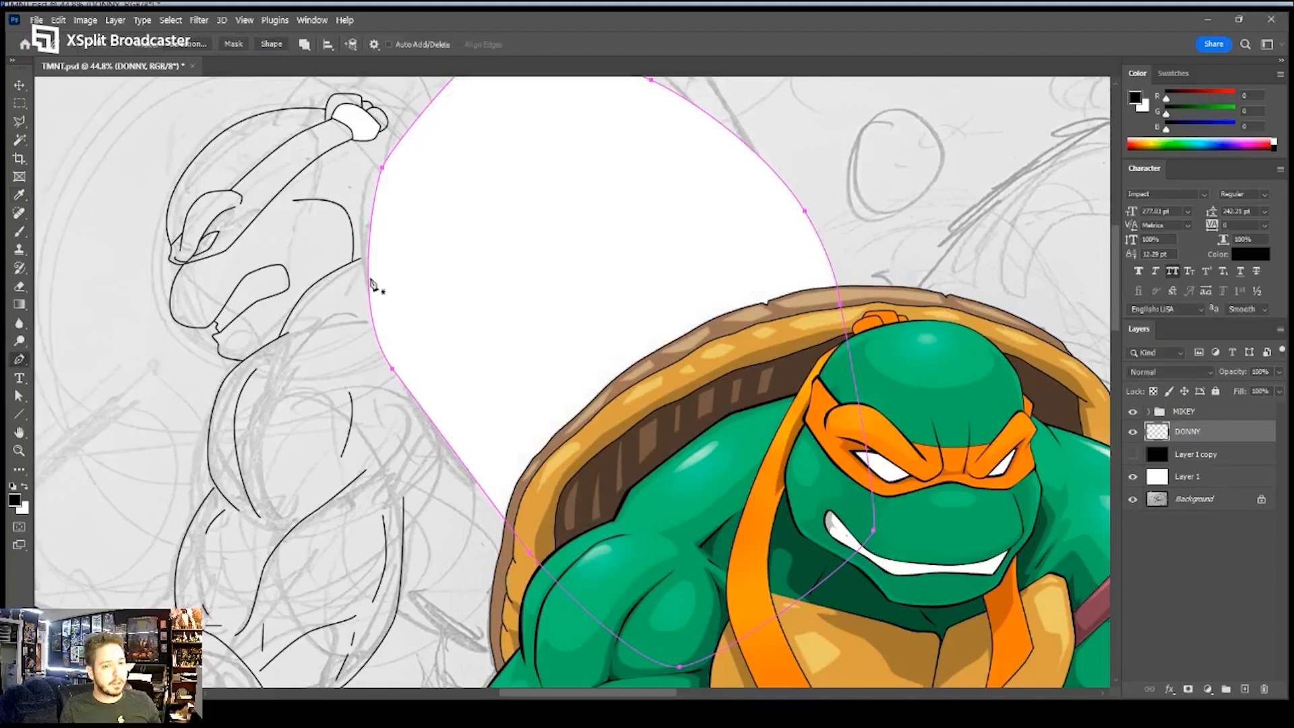
key("b")
key("Return")
key("p")
key("Return")
- Draw an open path for the shell's inner rim, with small notches, from the top corner down to the colored turtle's shell
key("z")
mouse_move(505, 346)
left_mouse_down()
mouse_move(483, 364)
mouse_move(519, 337)
left_mouse_up()
left_click_drag(479, 237, 523, 234)
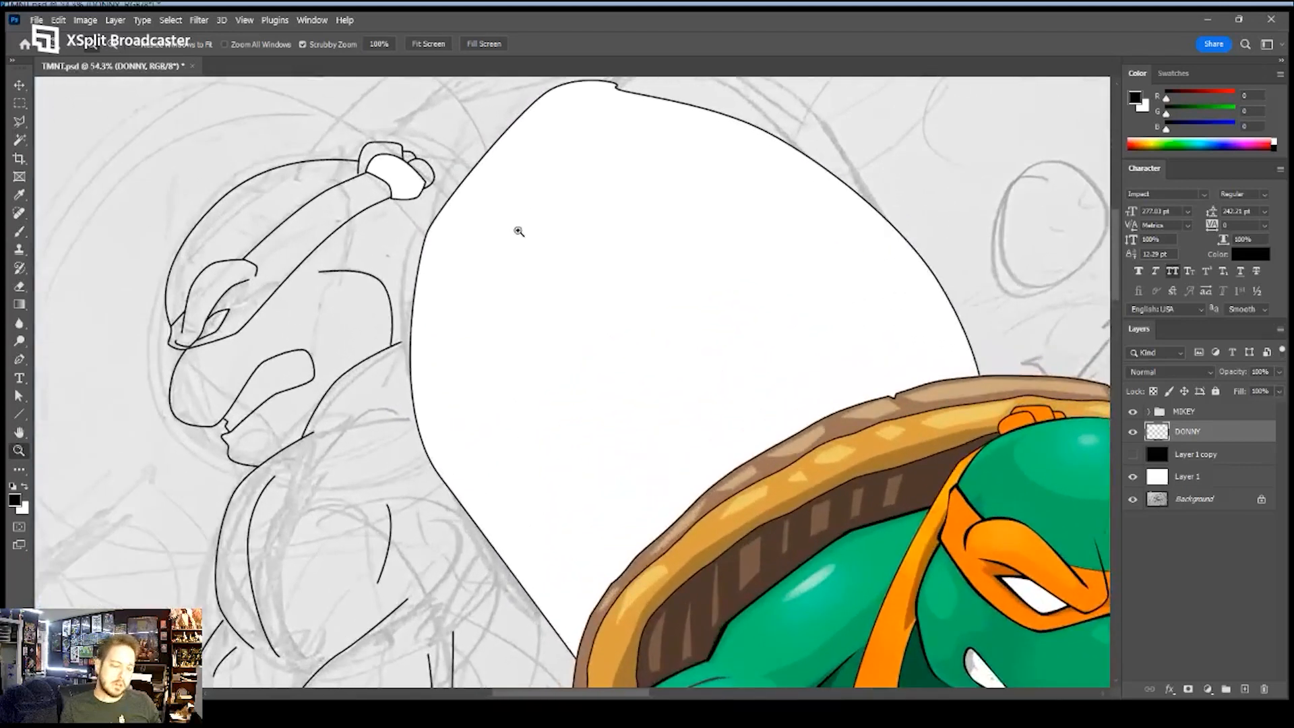
key("p")
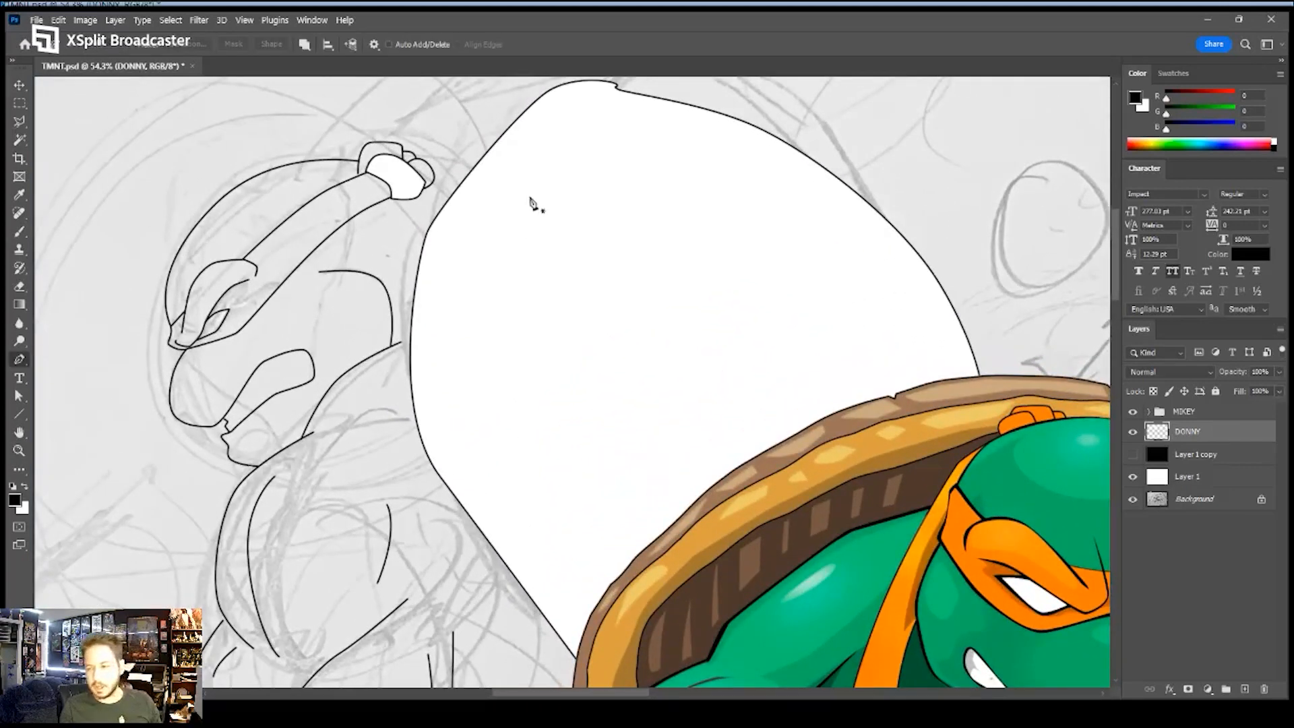
left_click(612, 88)
left_click(510, 183)
left_click(476, 222)
left_click(467, 274)
left_click_drag(472, 304, 465, 362)
left_click_drag(491, 453, 532, 515)
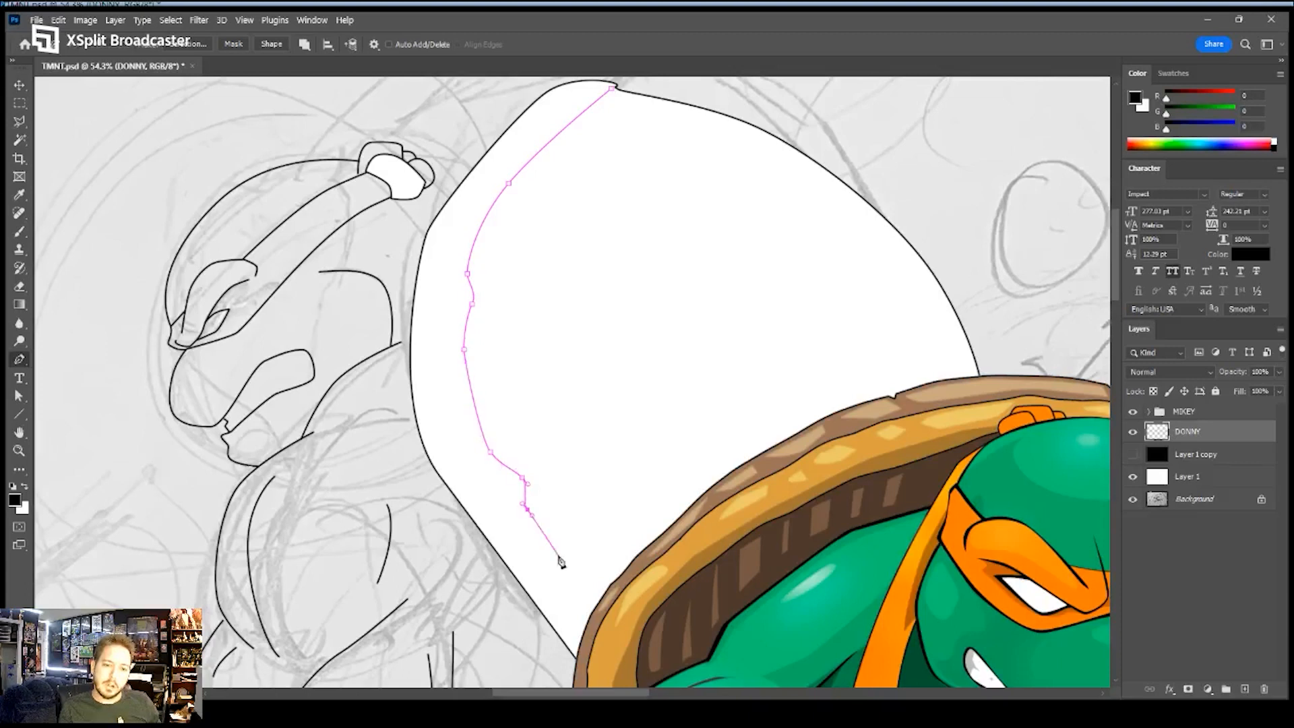
left_click_drag(600, 607, 608, 616)
left_click(616, 625)
key("Escape")
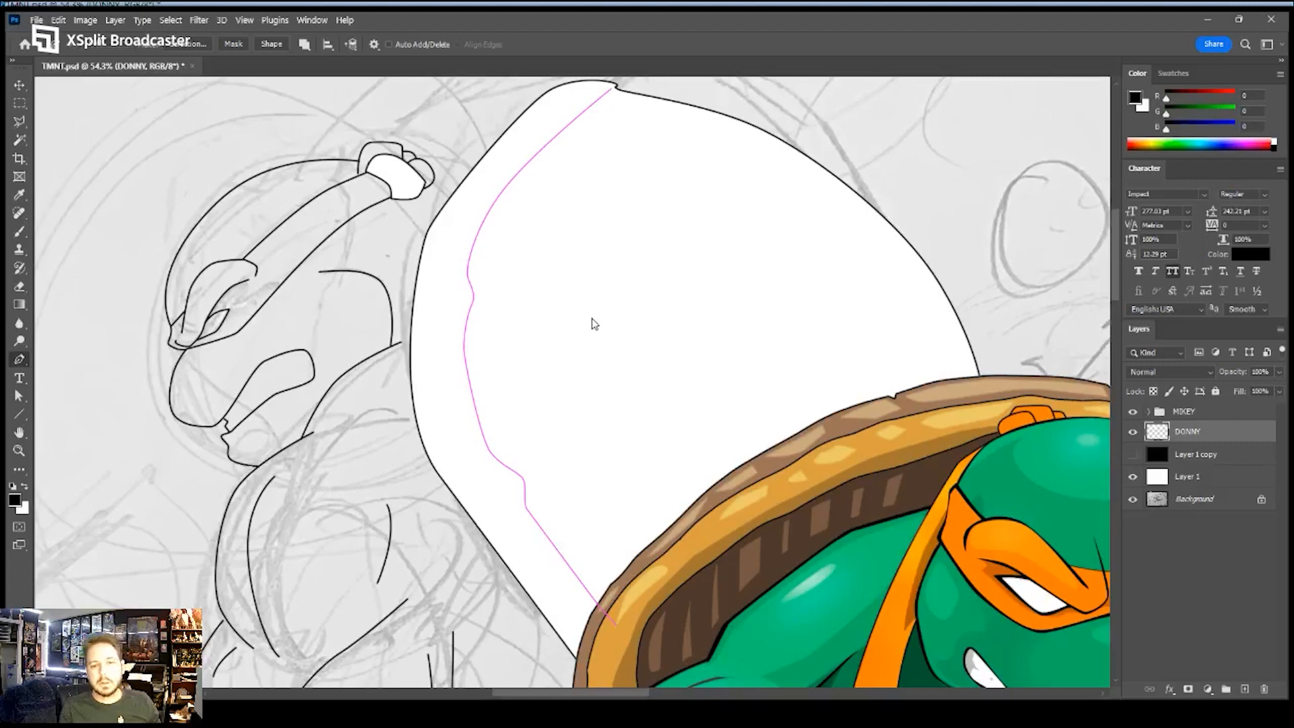
- Stroke the shell's inner rim path with the black brush and clear it
key("b")
key("Return")
key("p")
- Draw a short curved path from the back of Donny's upper arm to the shell edge and stroke it black
key("z")
left_click_drag(733, 321, 637, 253)
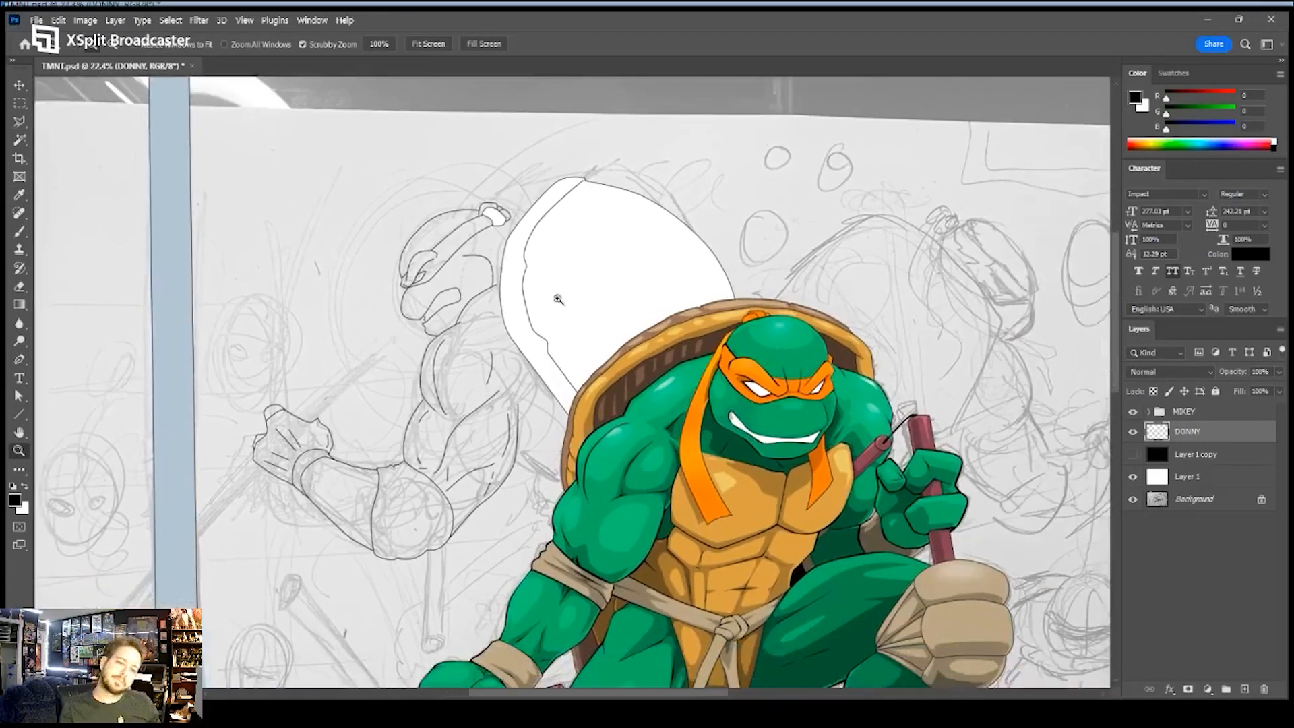
mouse_move(448, 312)
left_mouse_down()
mouse_move(543, 413)
mouse_move(580, 425)
left_mouse_up()
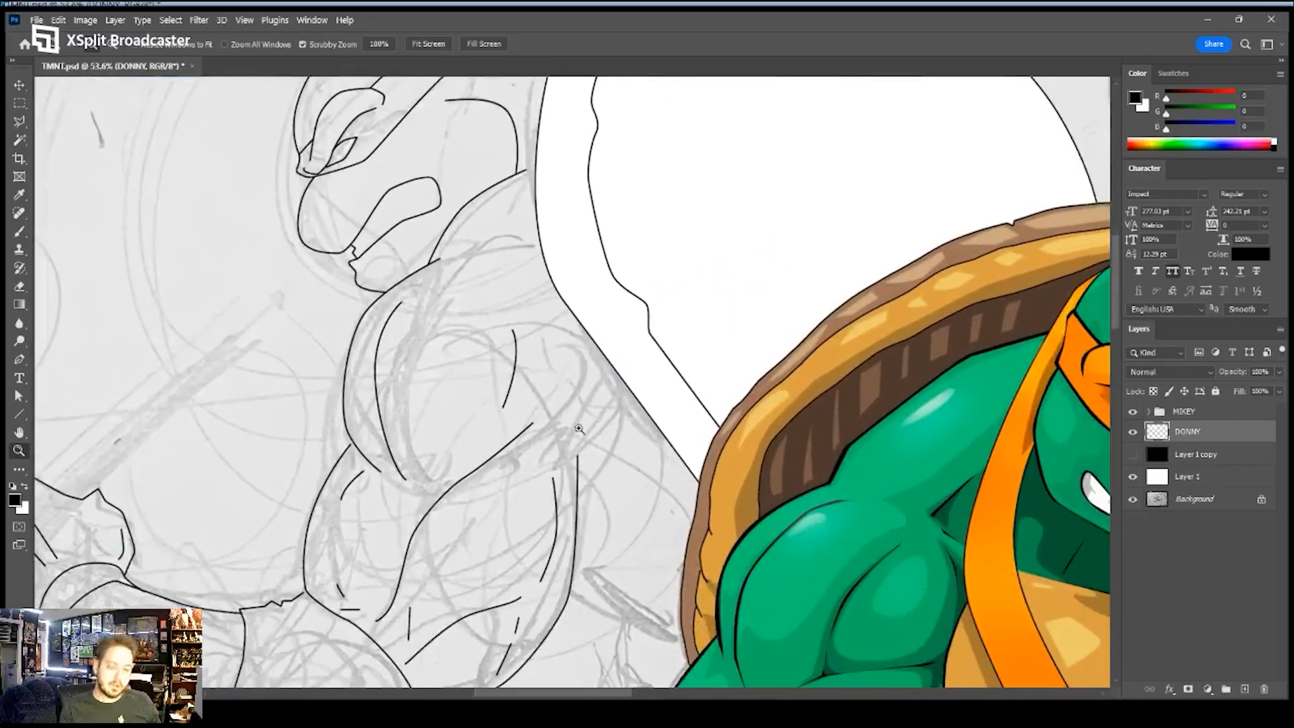
key("p")
left_click(575, 535)
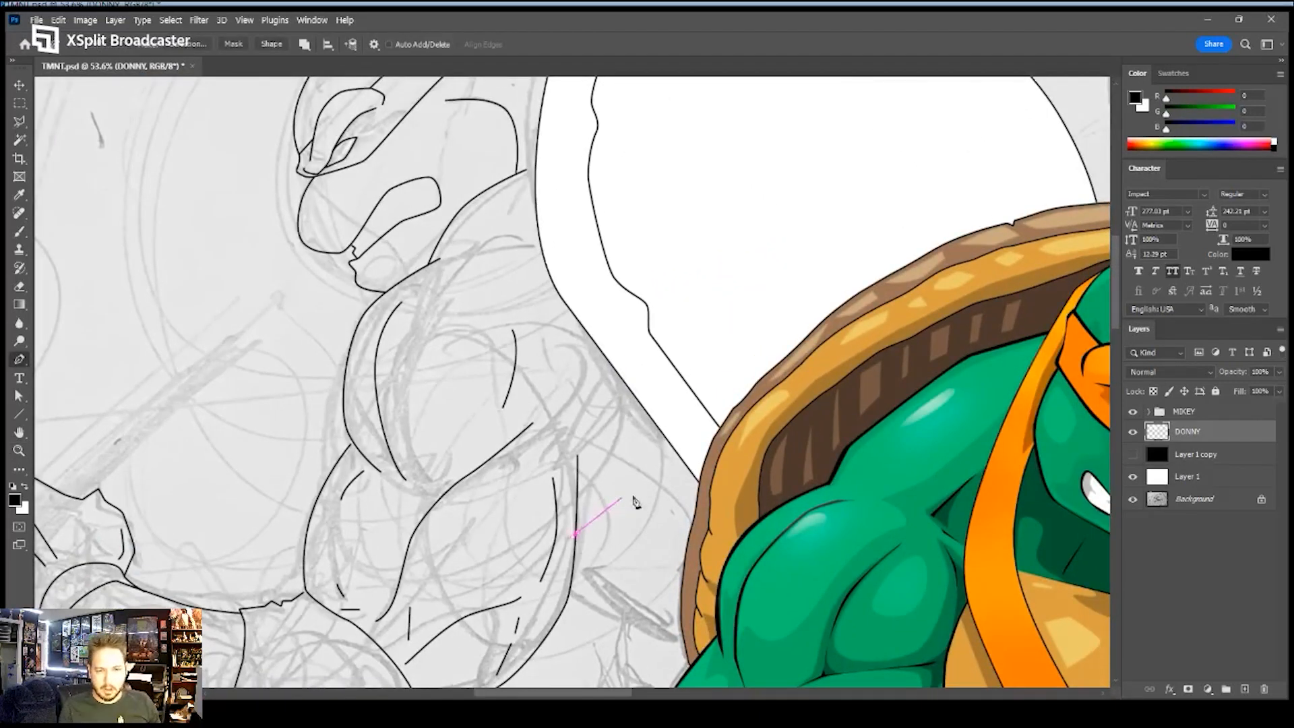
left_click(674, 464)
key("Escape")
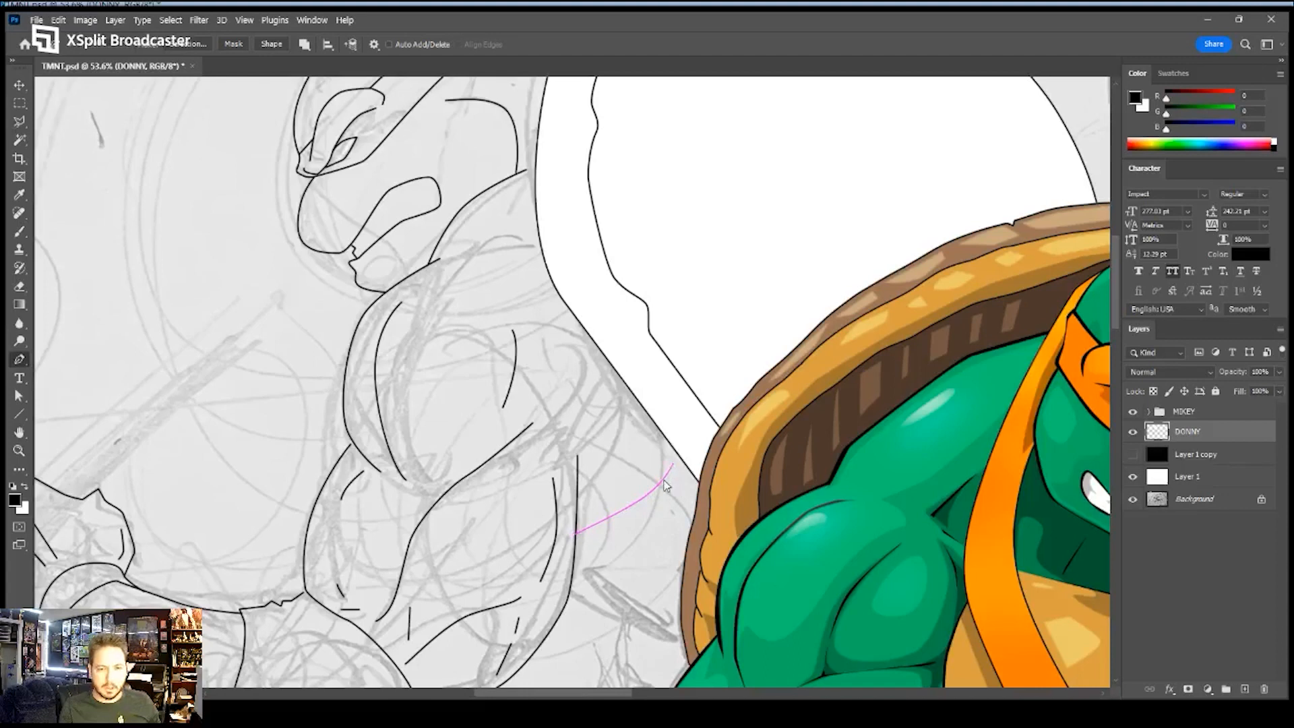
key("i")
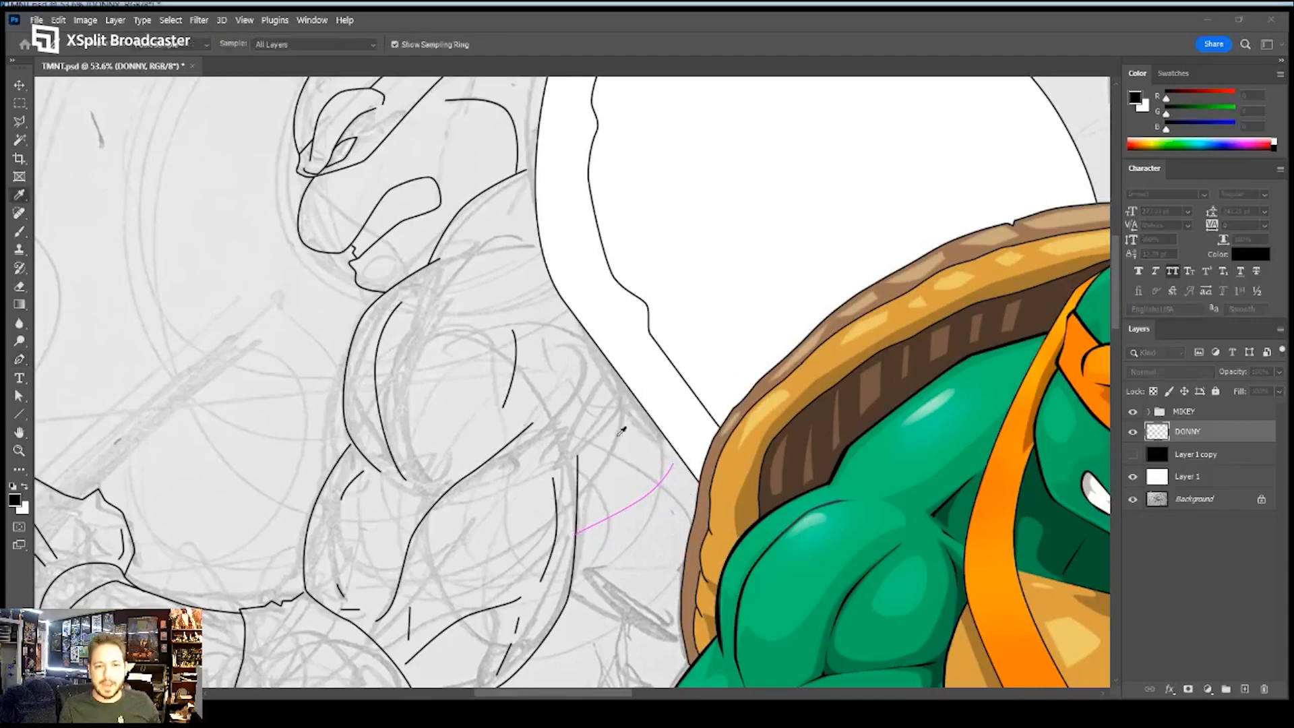
key("p")
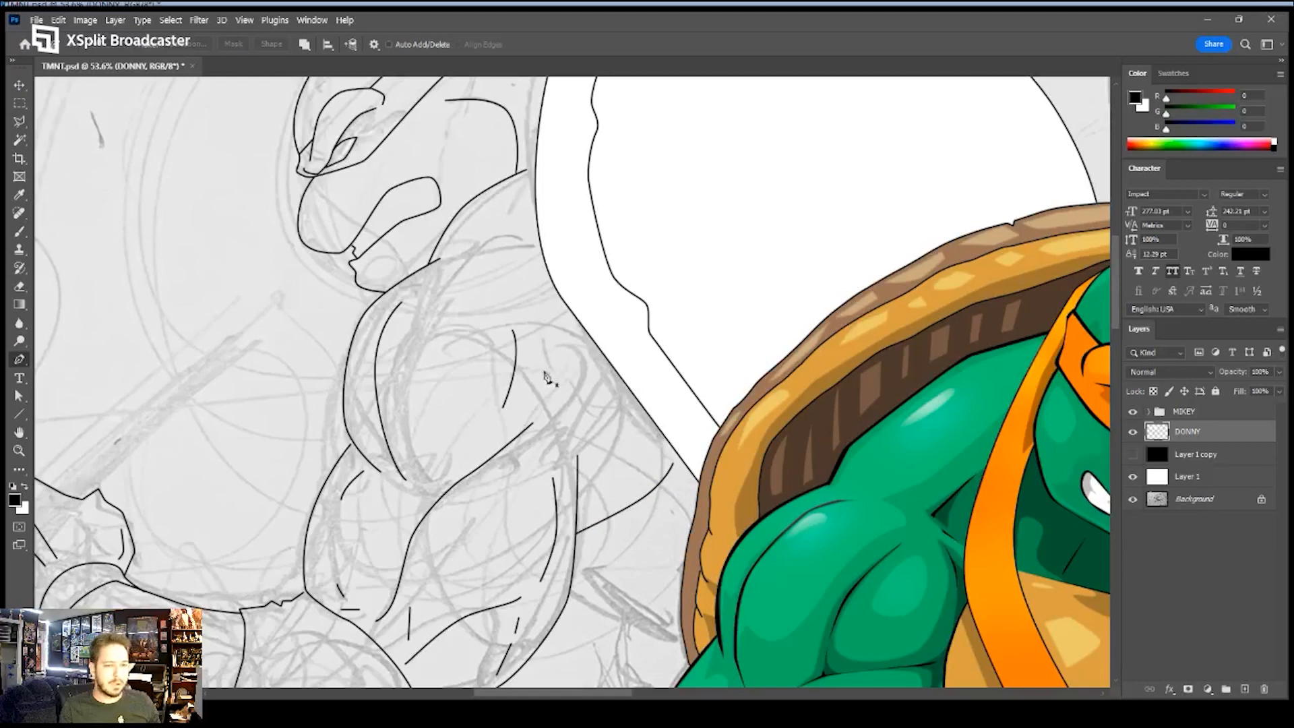
left_click_drag(458, 209, 506, 309)
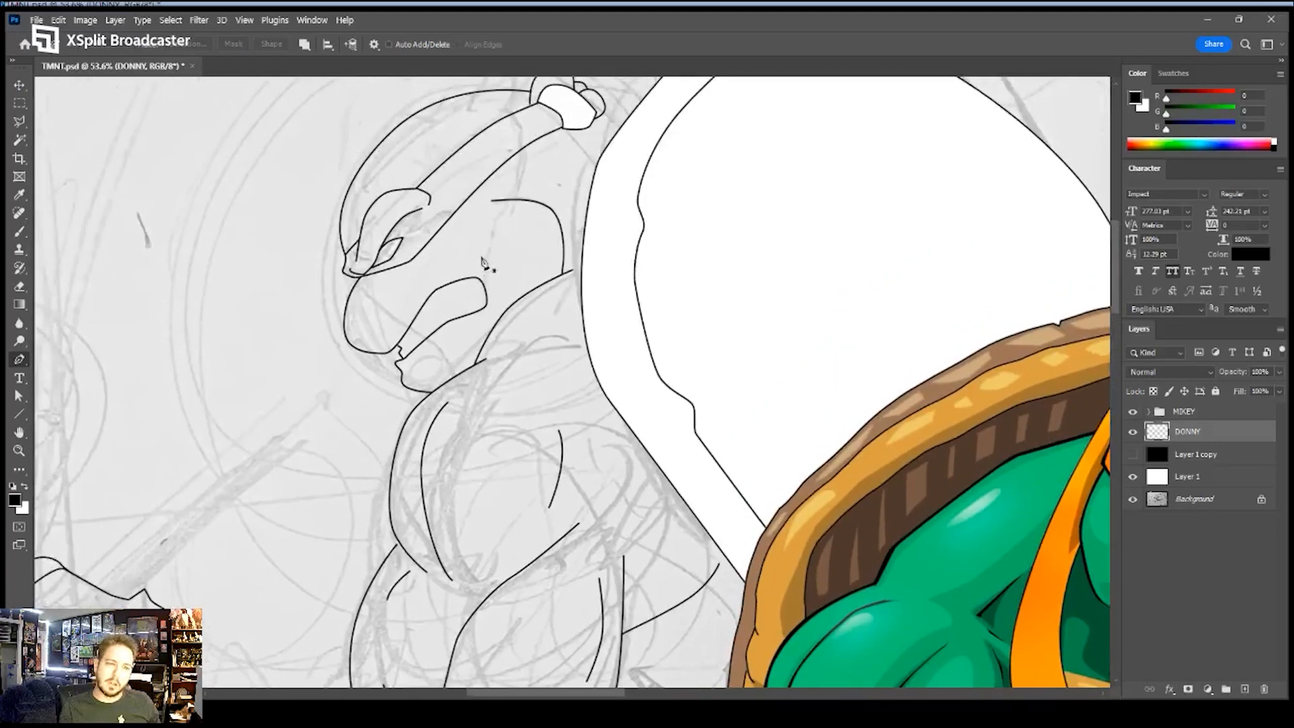
key("z")
left_click_drag(399, 314, 369, 320)
left_click_drag(439, 371, 457, 352)
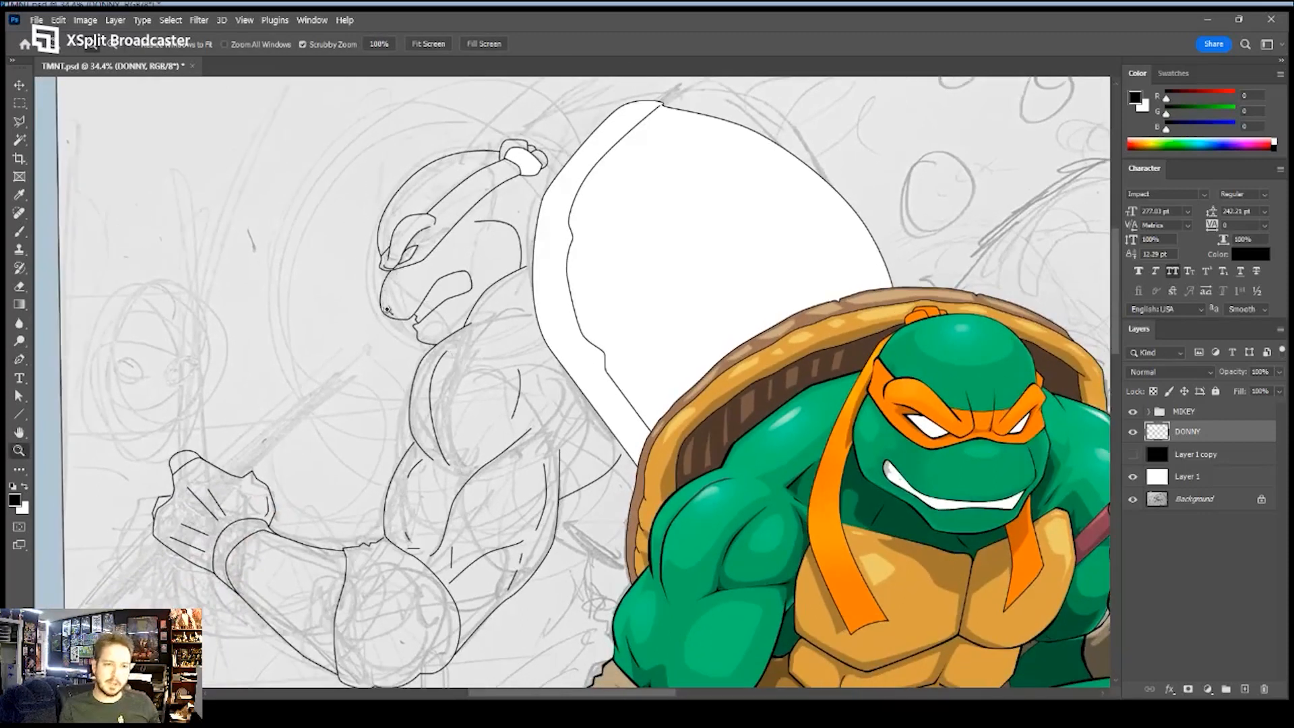
key("m")
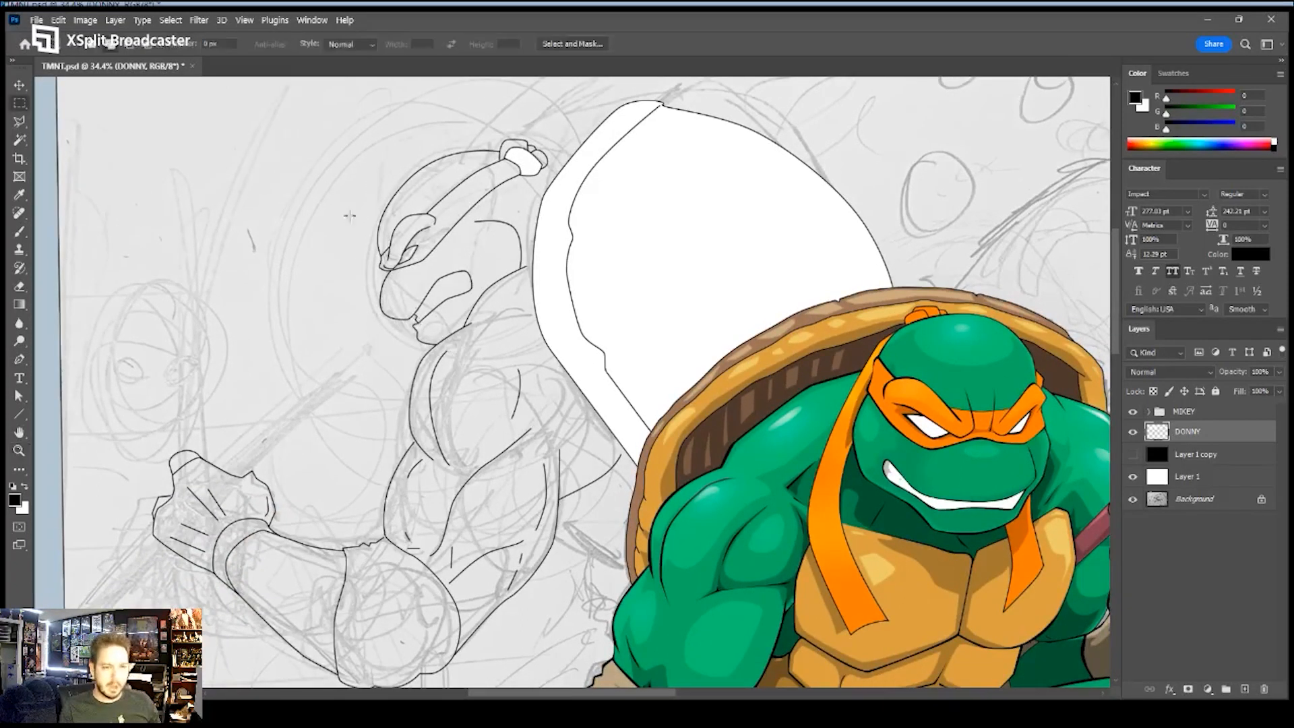
mouse_move(227, 99)
left_mouse_down()
mouse_move(300, 131)
mouse_move(511, 301)
mouse_move(604, 407)
mouse_move(617, 446)
left_mouse_up()
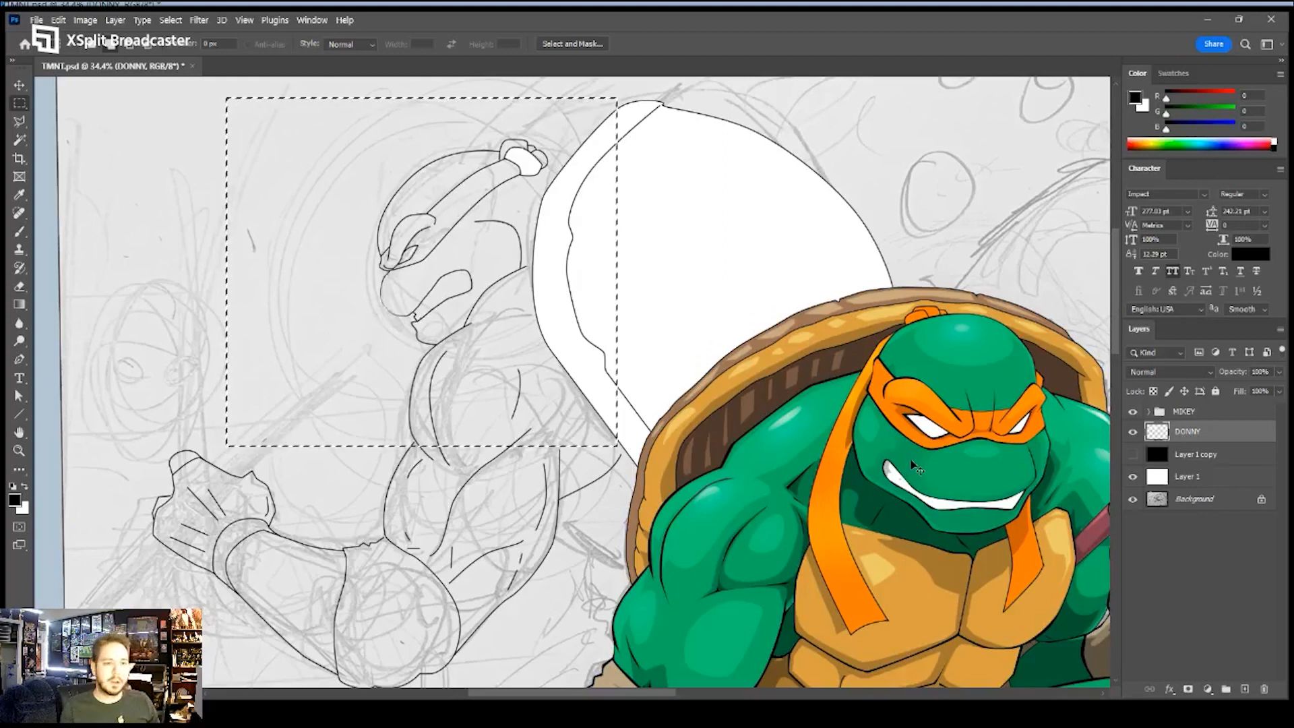
key("z")
key("ctrl+d")
- Thicken the upper part of Donny's snout outline just below the mask with freehand brush strokes, undoing the misplaced stroke
left_click_drag(386, 289, 462, 269)
key("b")
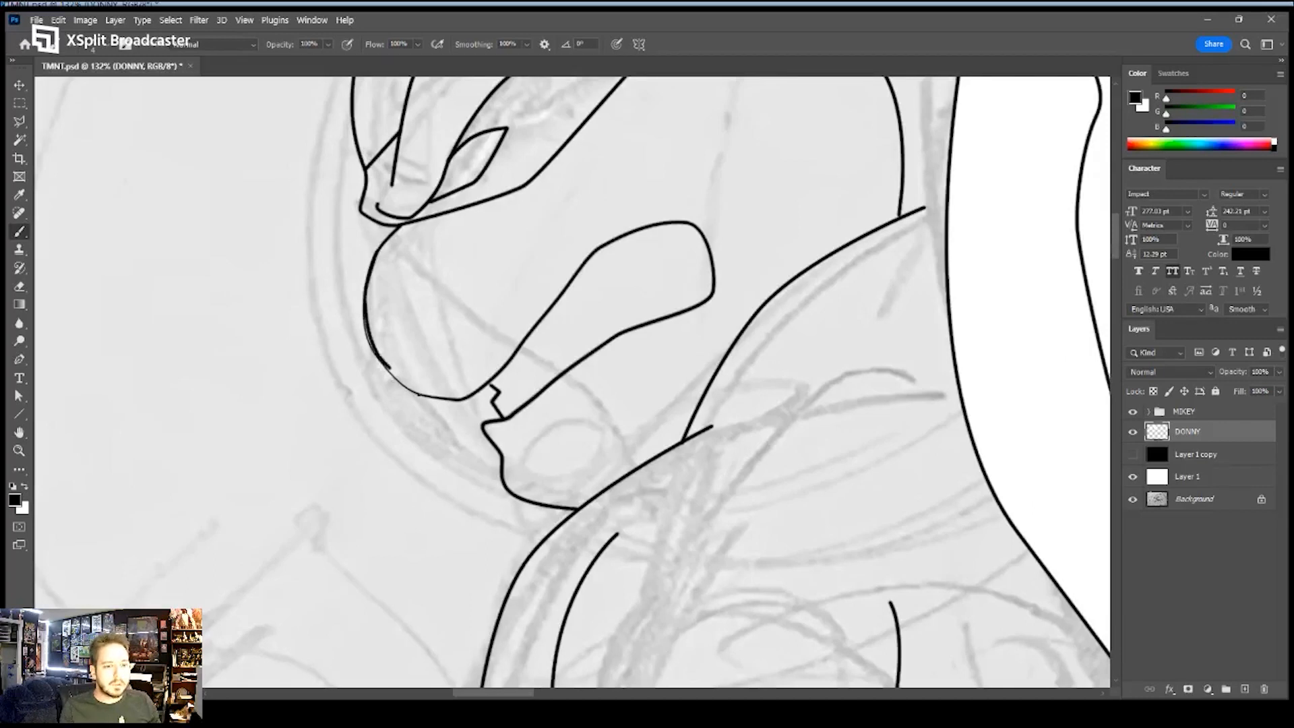
key("ctrl+z")
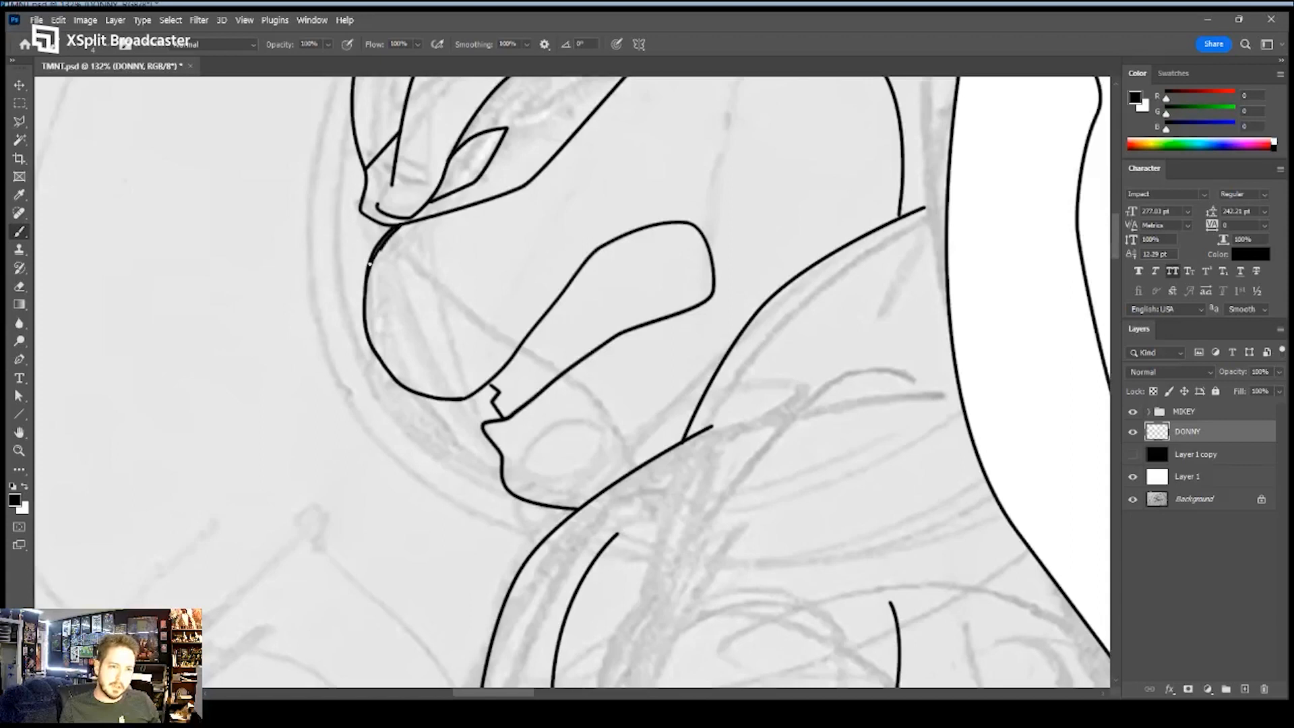
left_click_drag(520, 335, 350, 374)
- Brush a short mask line from the knot to the shell and a small crease mark at the back of Donny's head
key("z")
left_click_drag(381, 296, 296, 319)
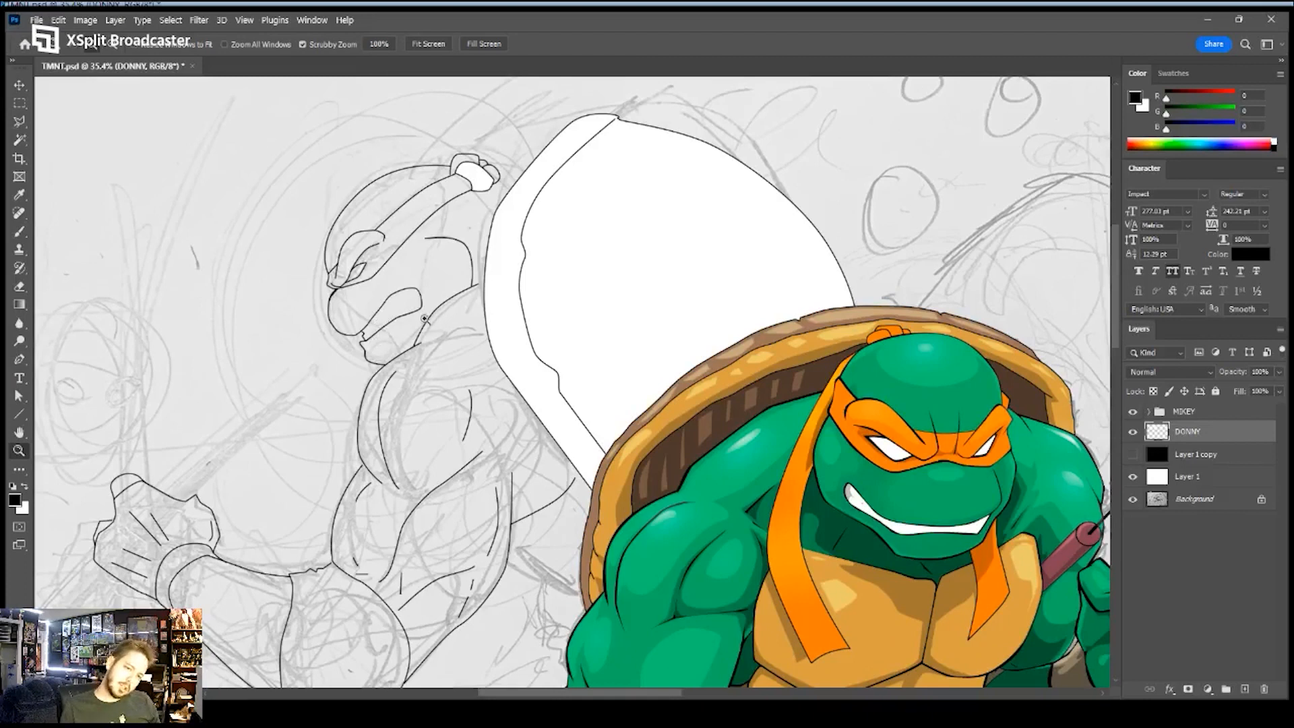
left_click(491, 191)
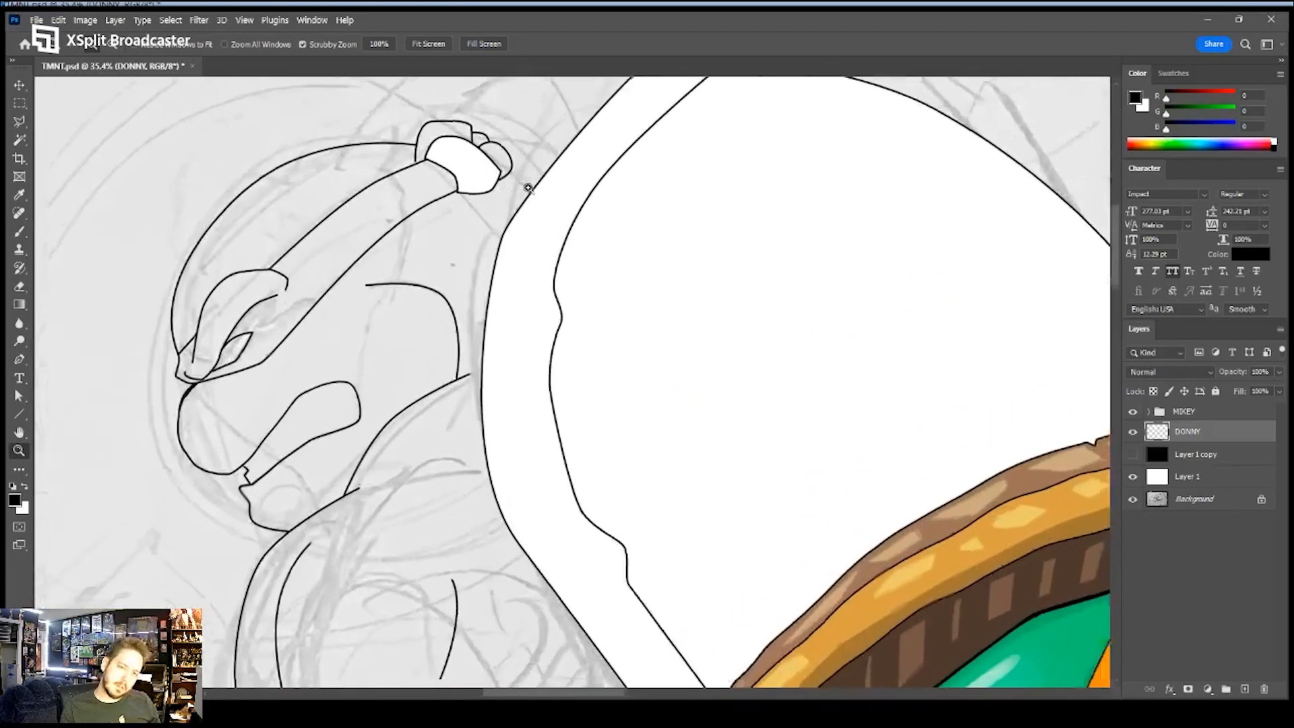
key("b")
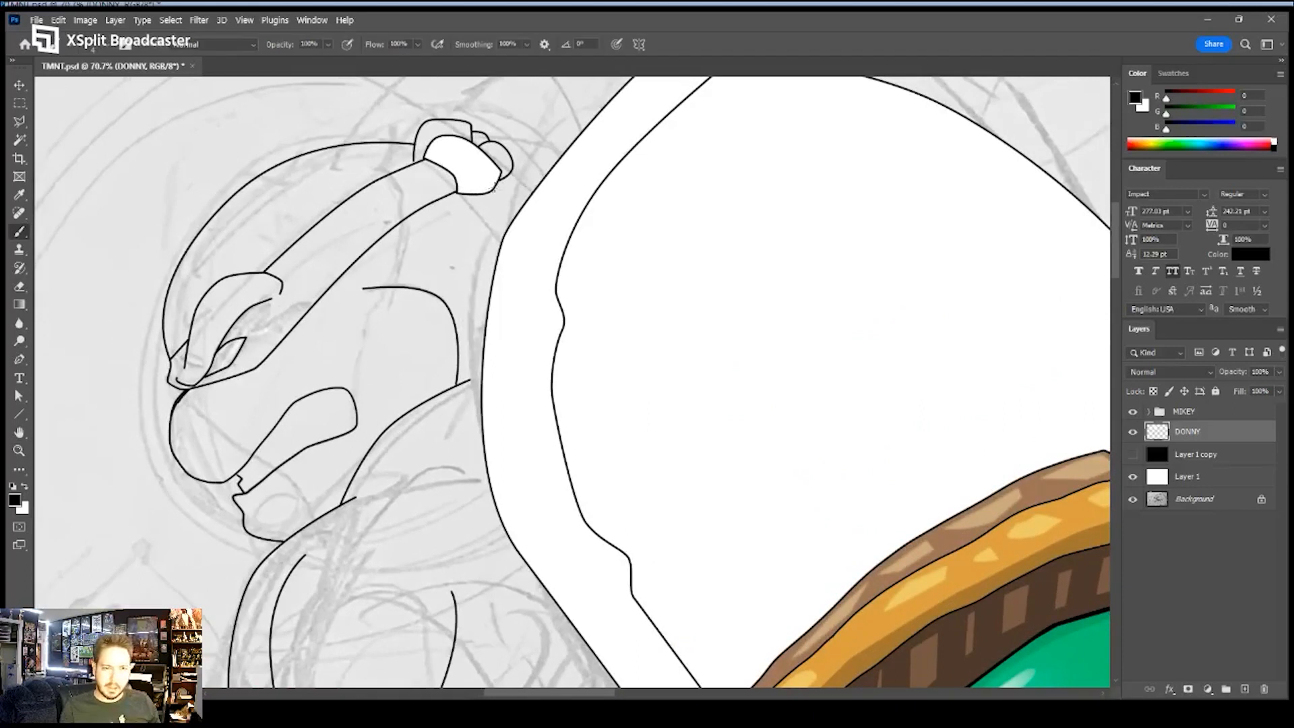
left_click_drag(501, 187, 509, 202)
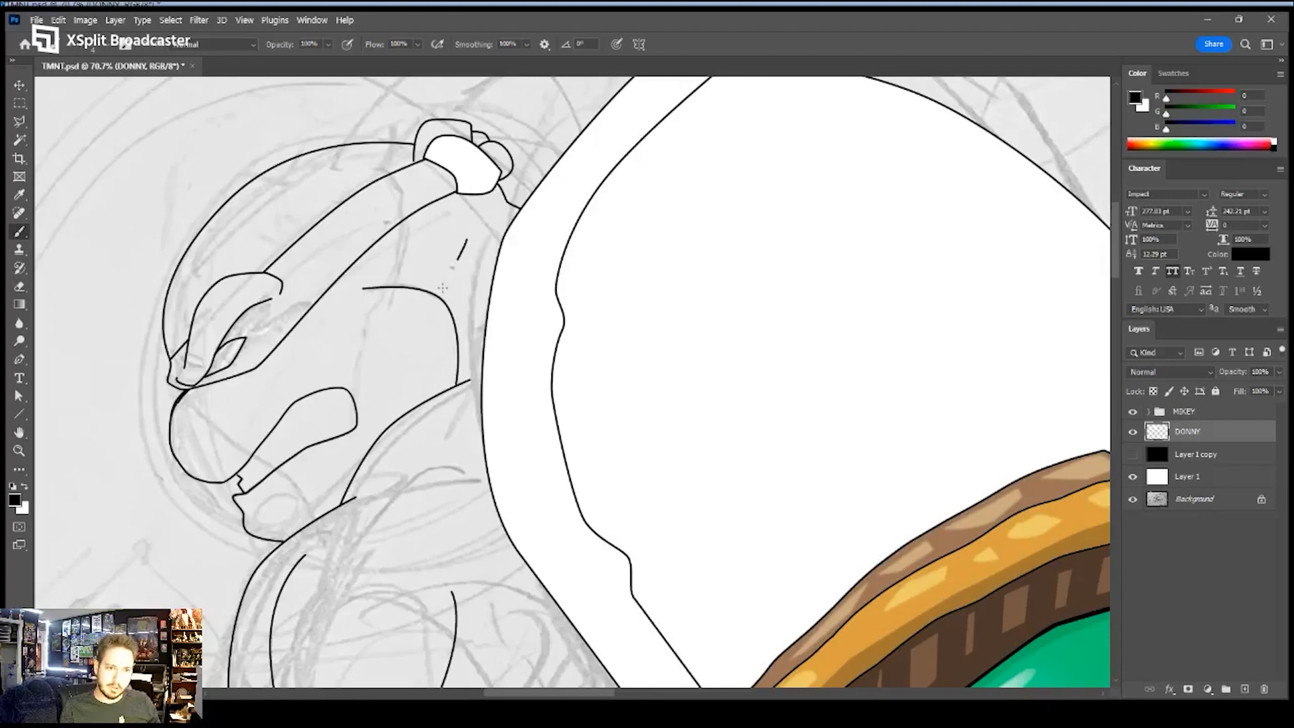
- Examine Donny's traced arm and the untraced sketch below it against the overall composition
key("z")
left_click_drag(375, 290, 317, 296)
left_click_drag(407, 329, 526, 154)
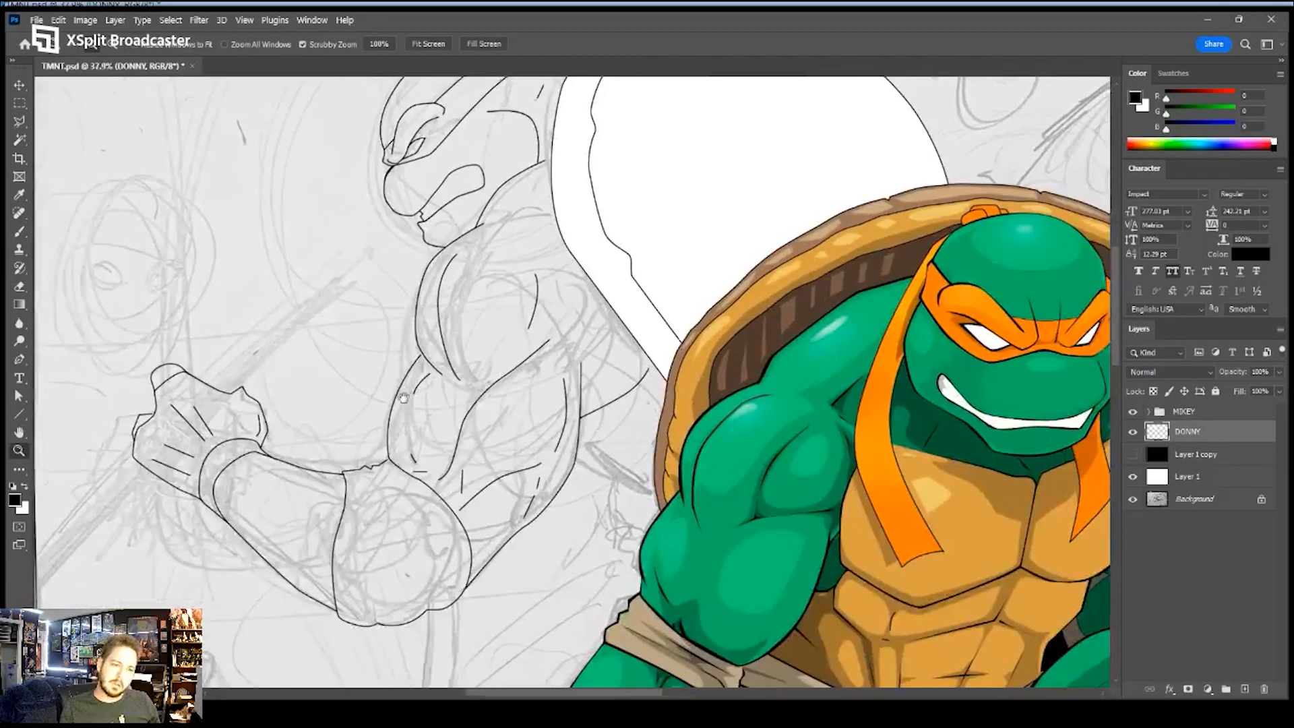
left_click_drag(404, 397, 512, 367)
left_click_drag(497, 323, 413, 326)
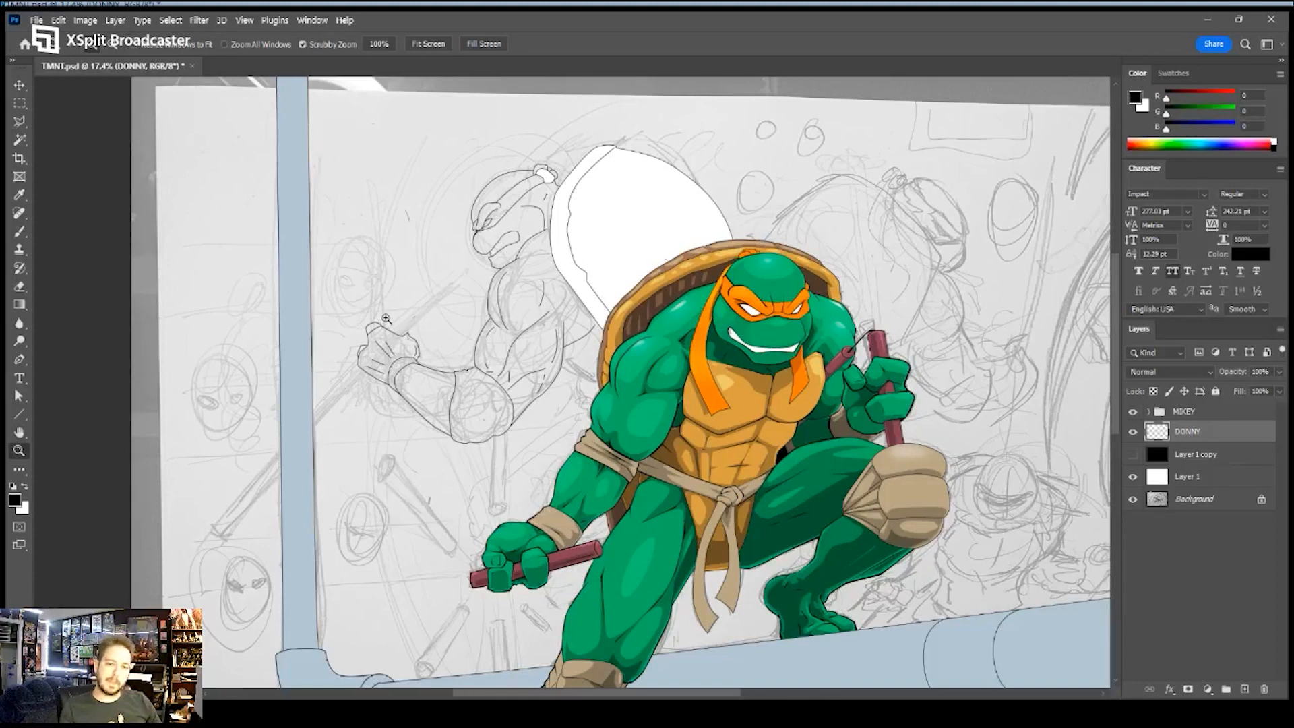
left_click_drag(413, 324, 435, 317)
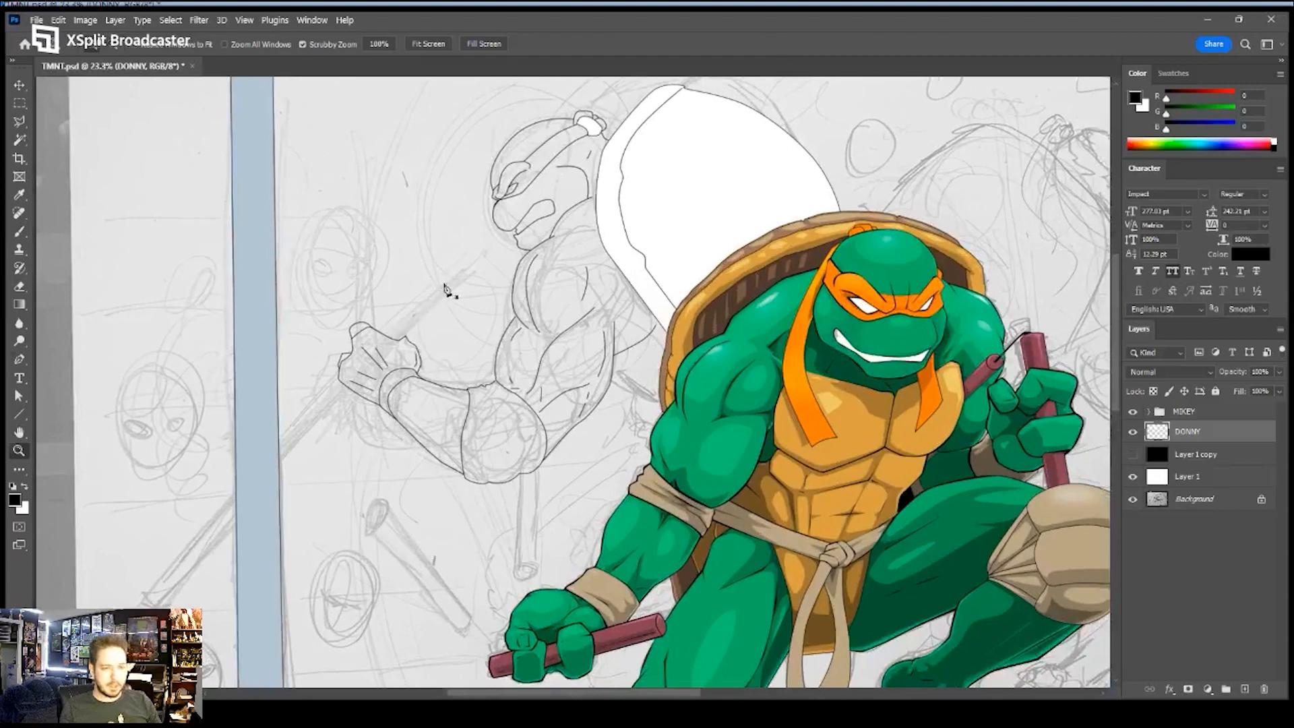
key("p")
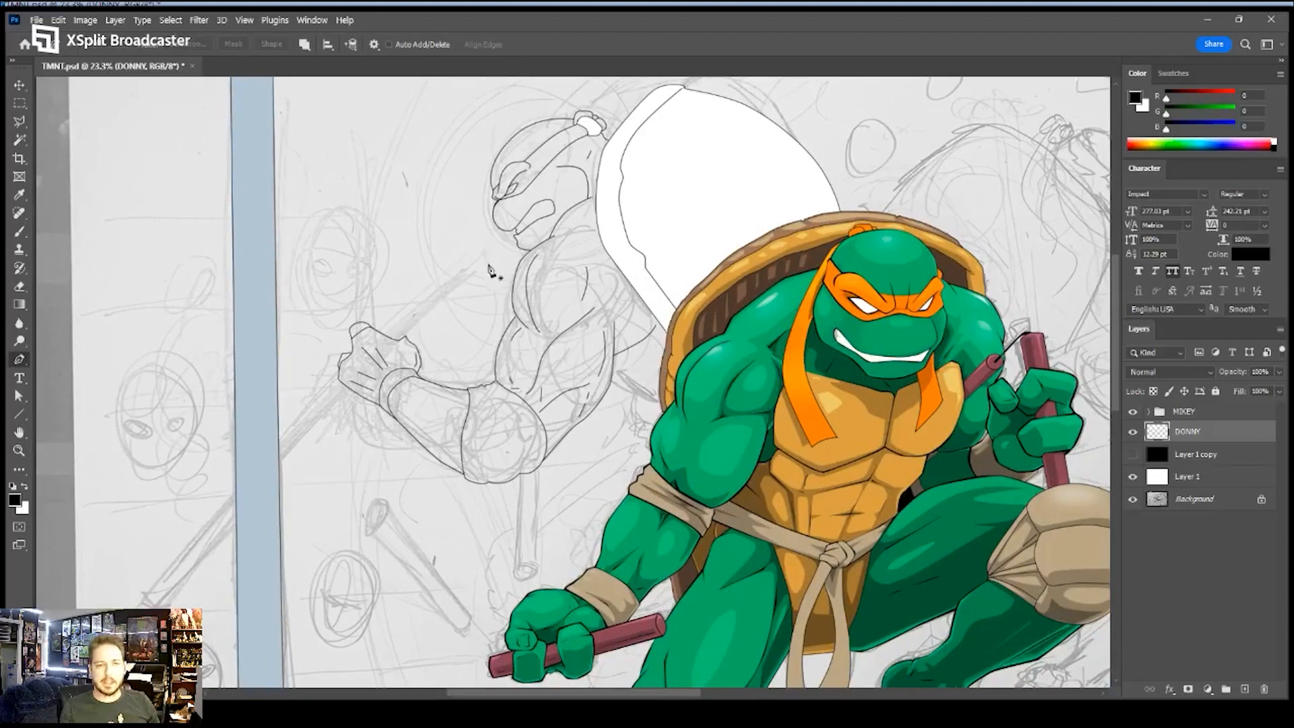
key("z")
left_click_drag(462, 277, 423, 294)
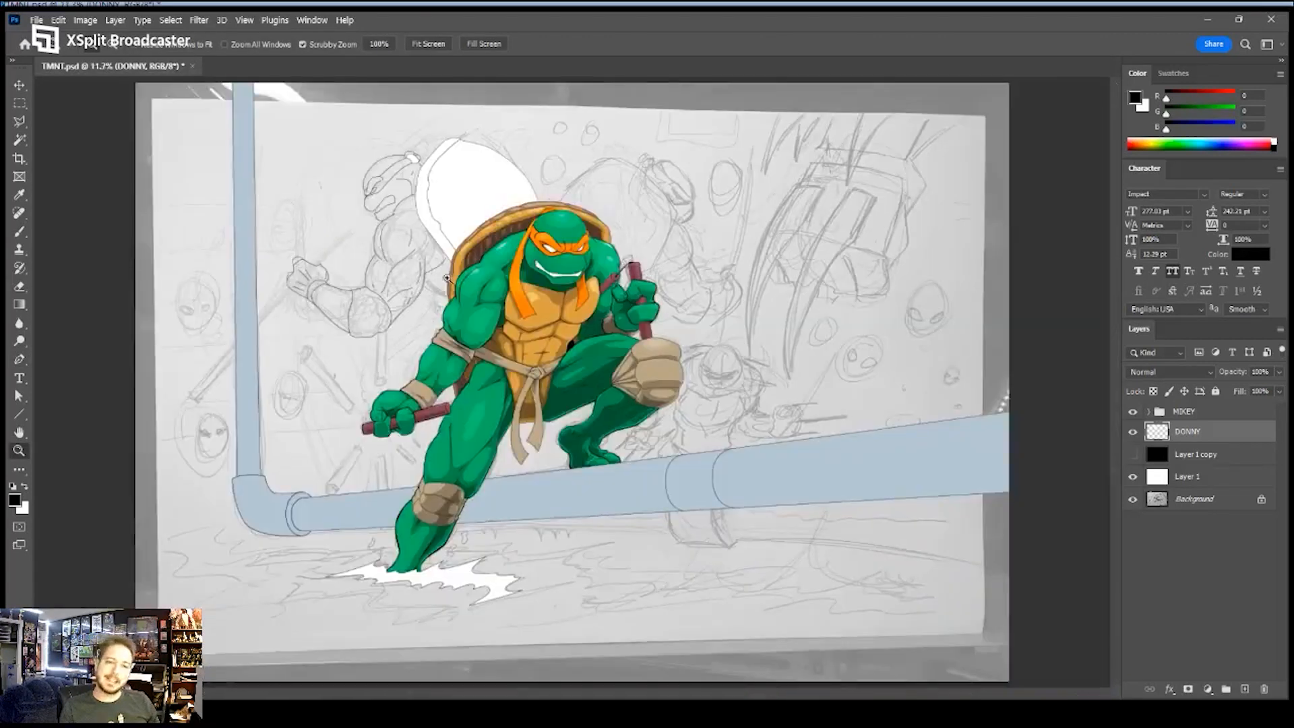
mouse_move(312, 275)
left_mouse_down()
mouse_move(387, 272)
mouse_move(741, 331)
left_mouse_up()
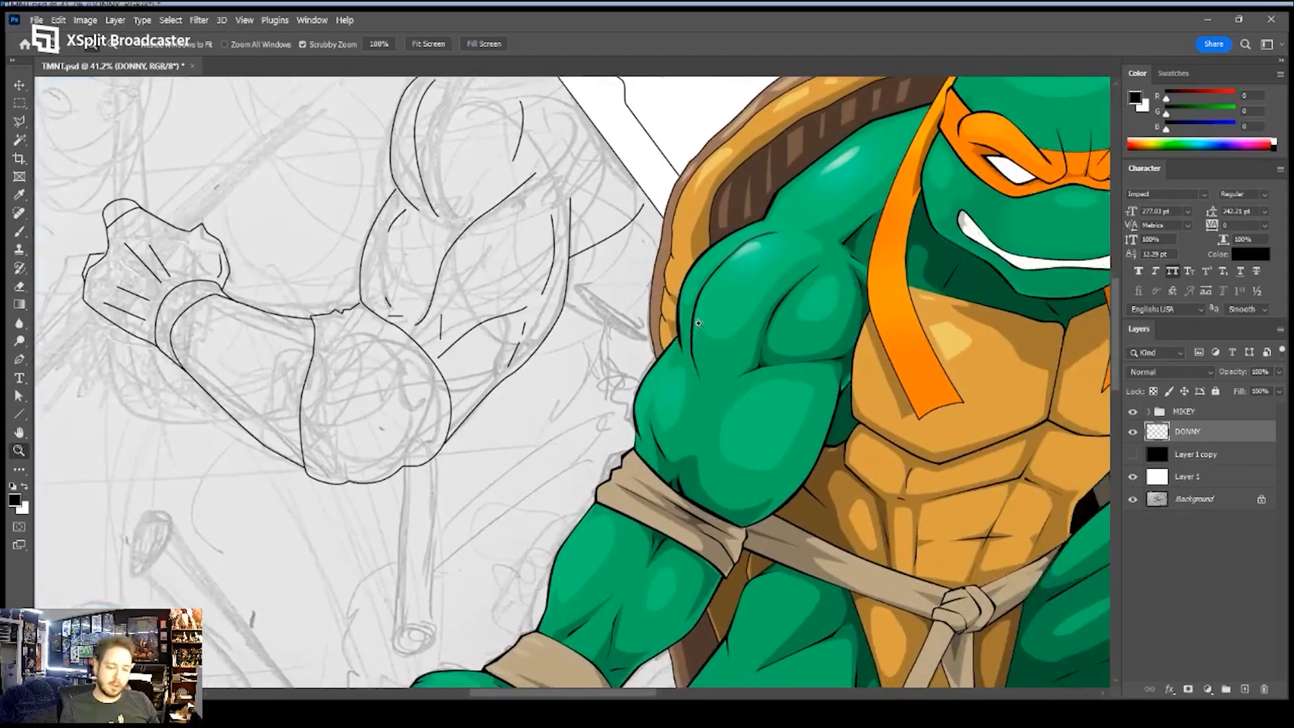
left_click_drag(637, 320, 657, 318)
- Fade the sketch by setting Layer 1's opacity to 75%, and make DONNY the active layer again
left_click(1207, 477)
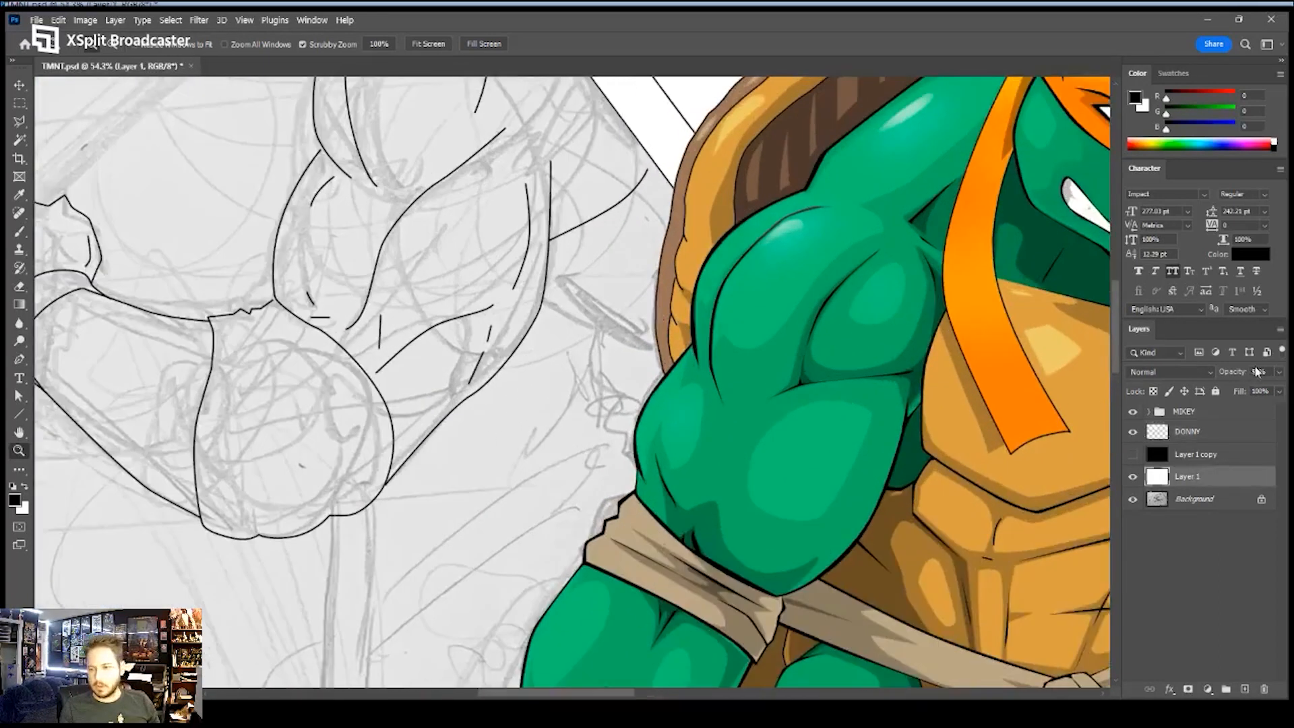
left_click(1259, 371)
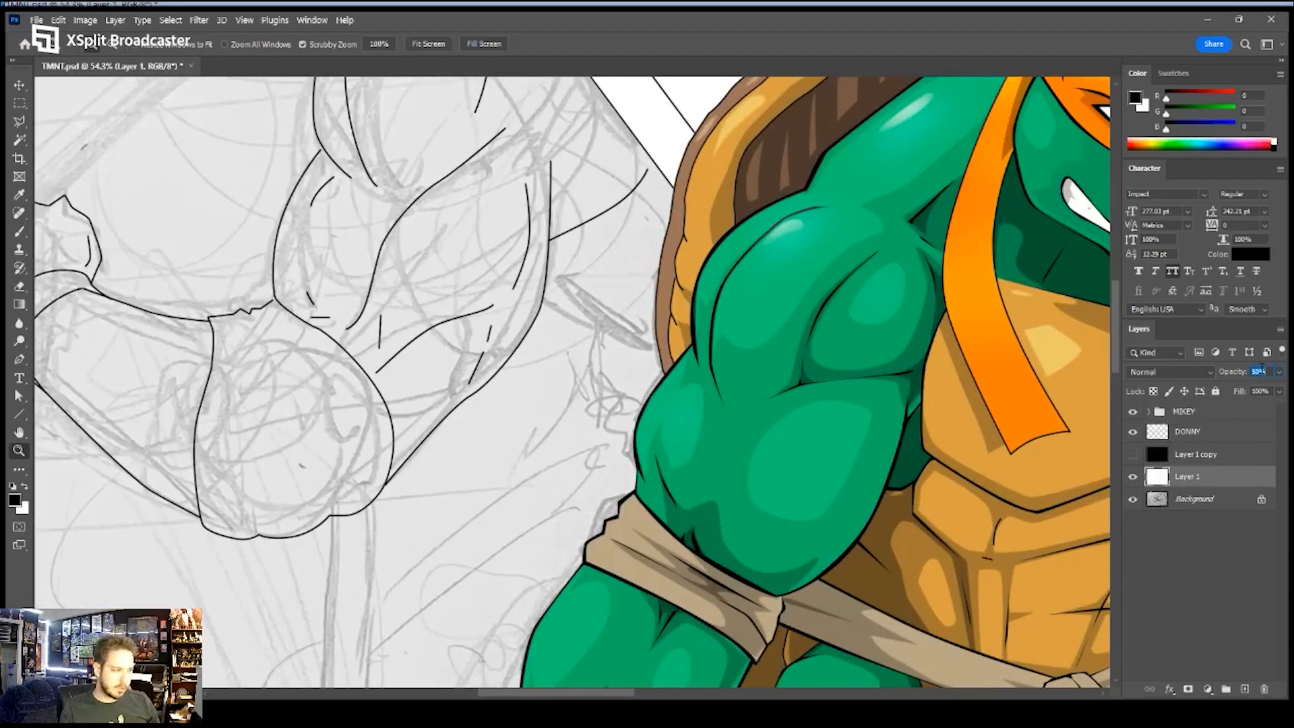
type("75")
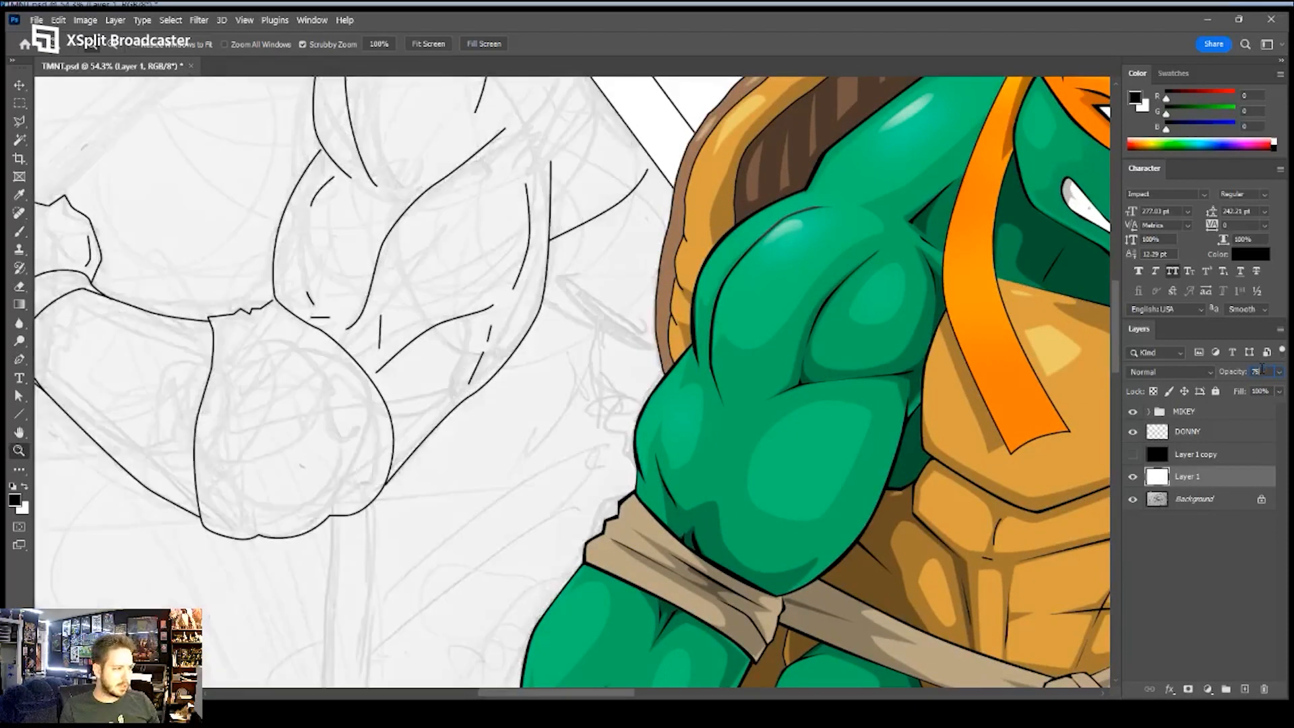
key("Return")
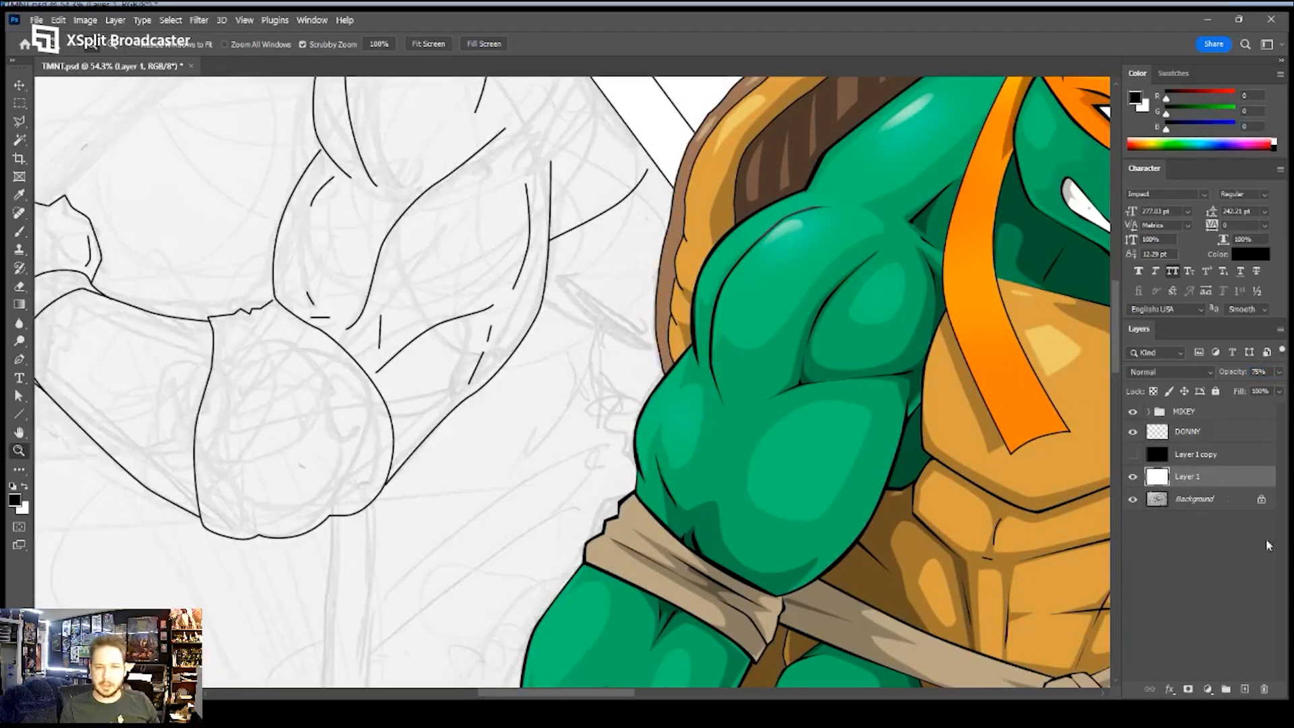
left_click(1207, 435)
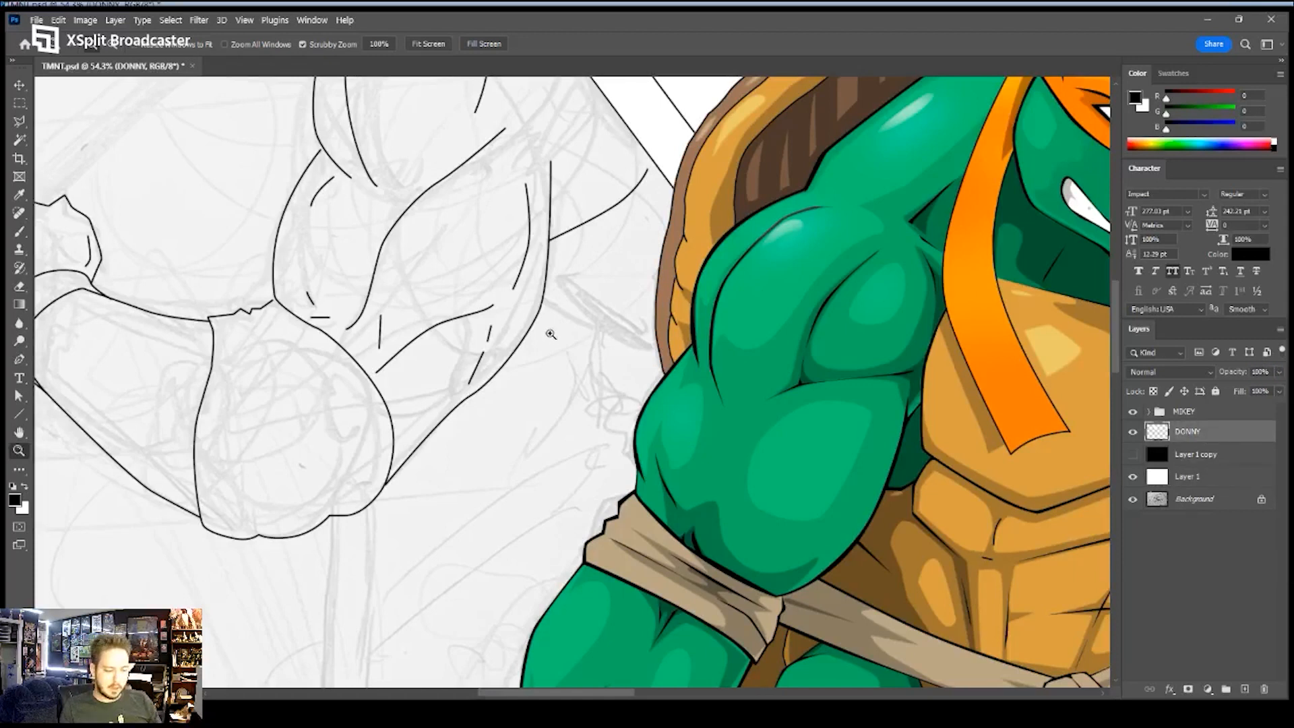
- Draw an open curved path from the back of Donny's arm up to the shell, below the existing short curve
key("p")
left_click(546, 275)
left_click_drag(585, 272, 609, 269)
left_click_drag(649, 202, 662, 180)
left_click(659, 168)
left_click(722, 291, "ctrl")
- Draw open paths for Donny's lower body contour under the arm and the belt band reaching the colored turtle's arm
left_click(540, 311)
left_click_drag(586, 345, 592, 355)
left_click(593, 368)
key("Escape")
left_click(593, 366)
left_click(587, 372)
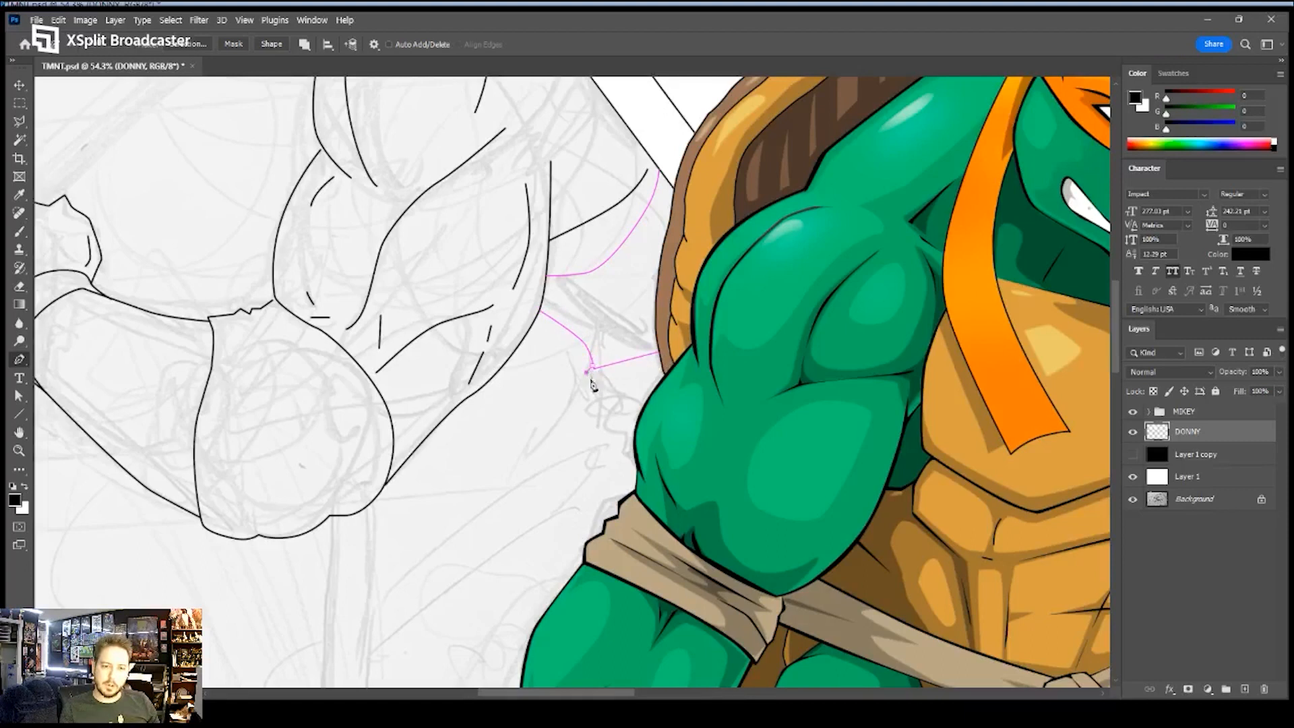
left_click(589, 408)
left_click(644, 408)
key("Escape")
- Draw a pointed open path below the belt, ending at the colored turtle's arm, and stroke the body and belt paths black
left_click(598, 408)
left_click_drag(588, 429, 620, 449)
left_click(571, 490)
left_click(572, 494)
left_click(636, 447)
key("Escape")
key("i")
- Erase the pointed lower end of the line below Donny's belt, keeping only its short upper part
key("z")
left_click_drag(627, 272, 654, 277)
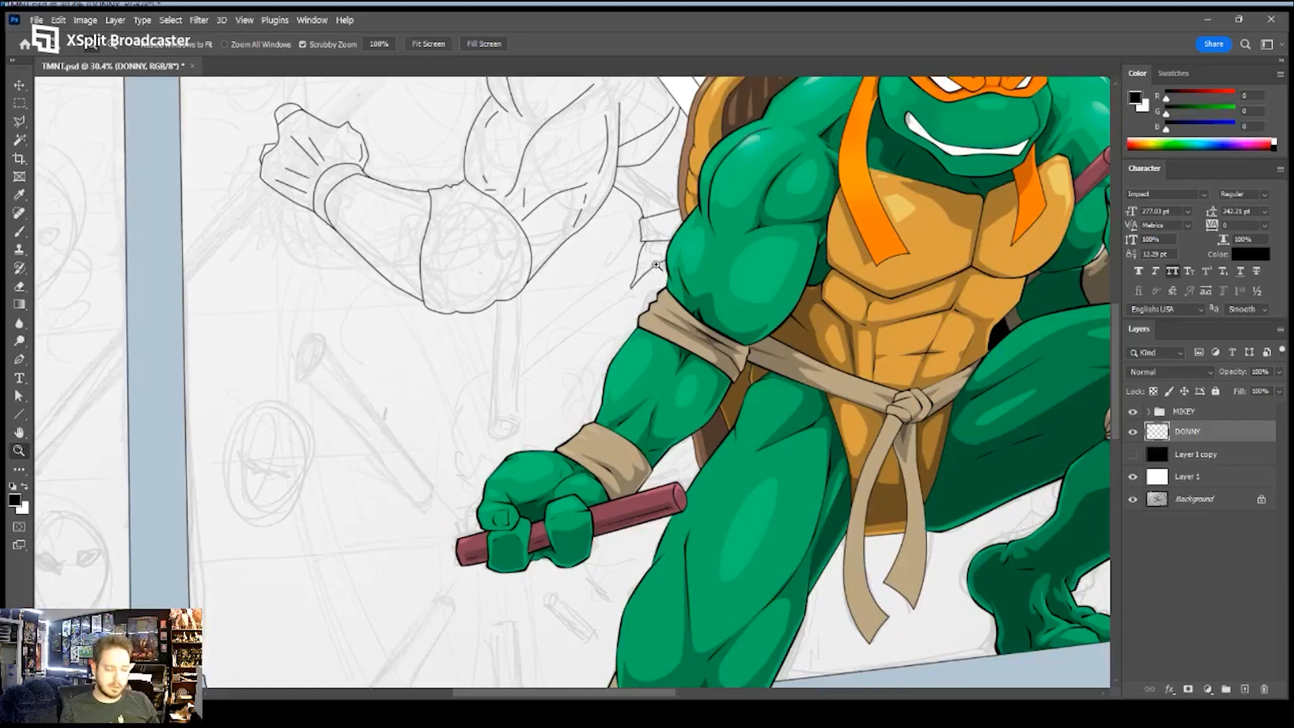
left_click_drag(637, 280, 673, 270)
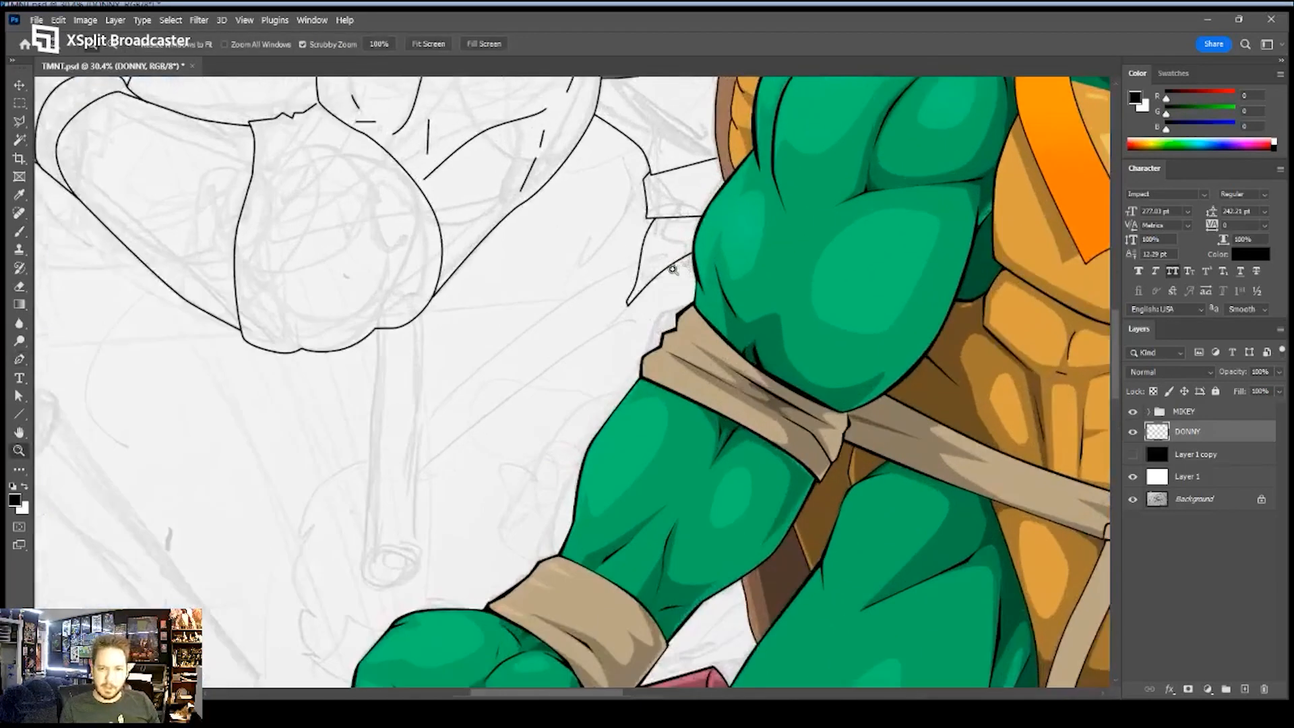
key("e")
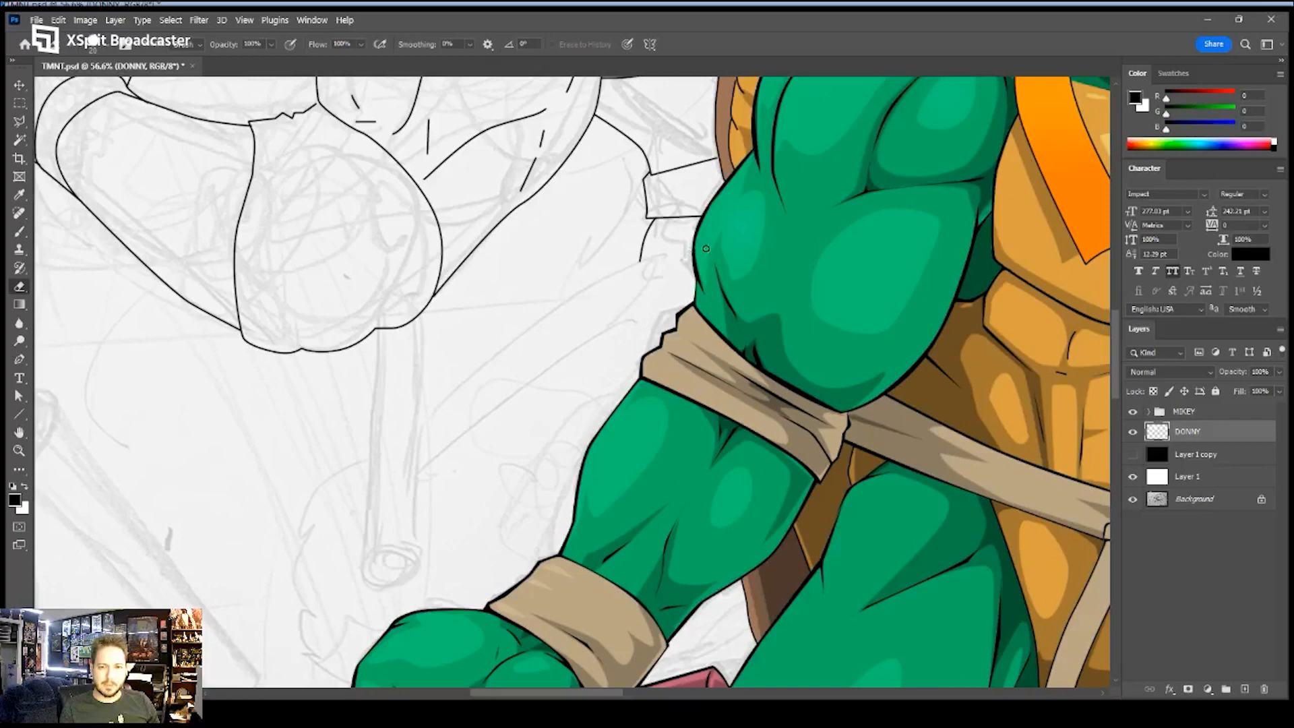
- Draw the upper thigh contour from the colored turtle's arm down to the knee, and a closed rounded path for the kneecap
key("p")
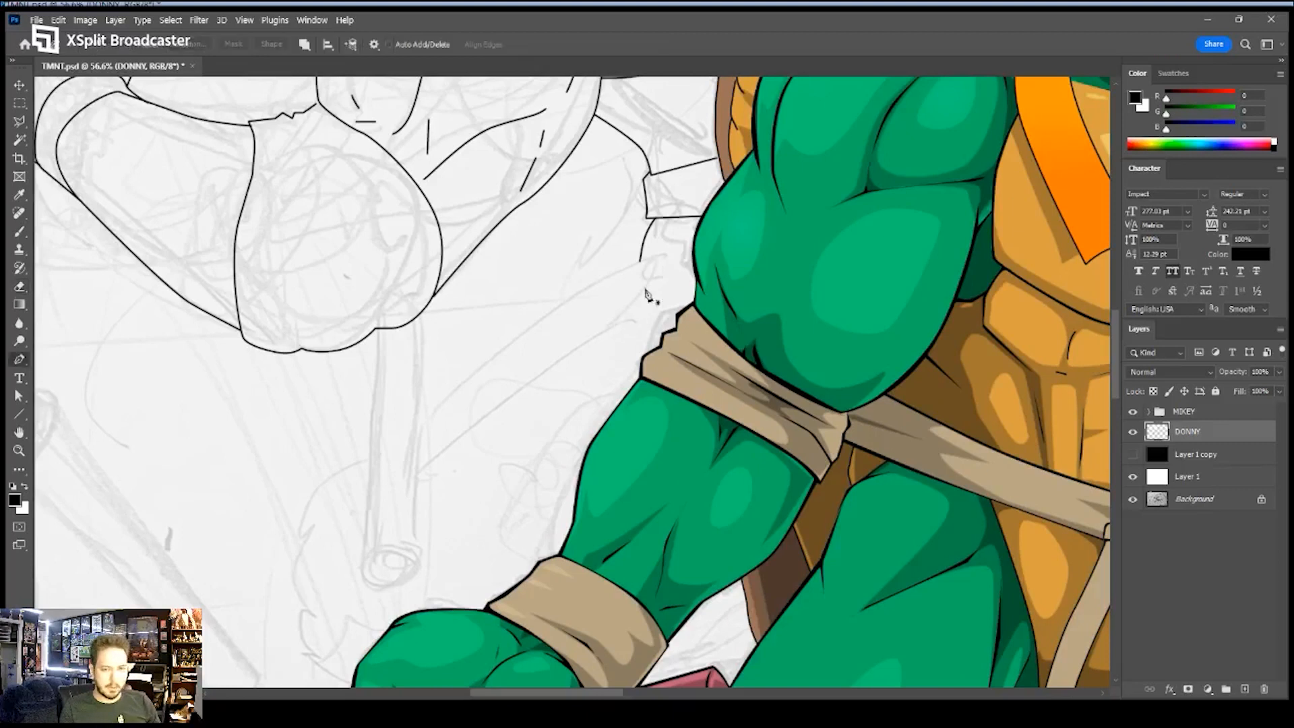
left_click(695, 251)
left_click_drag(555, 293, 519, 319)
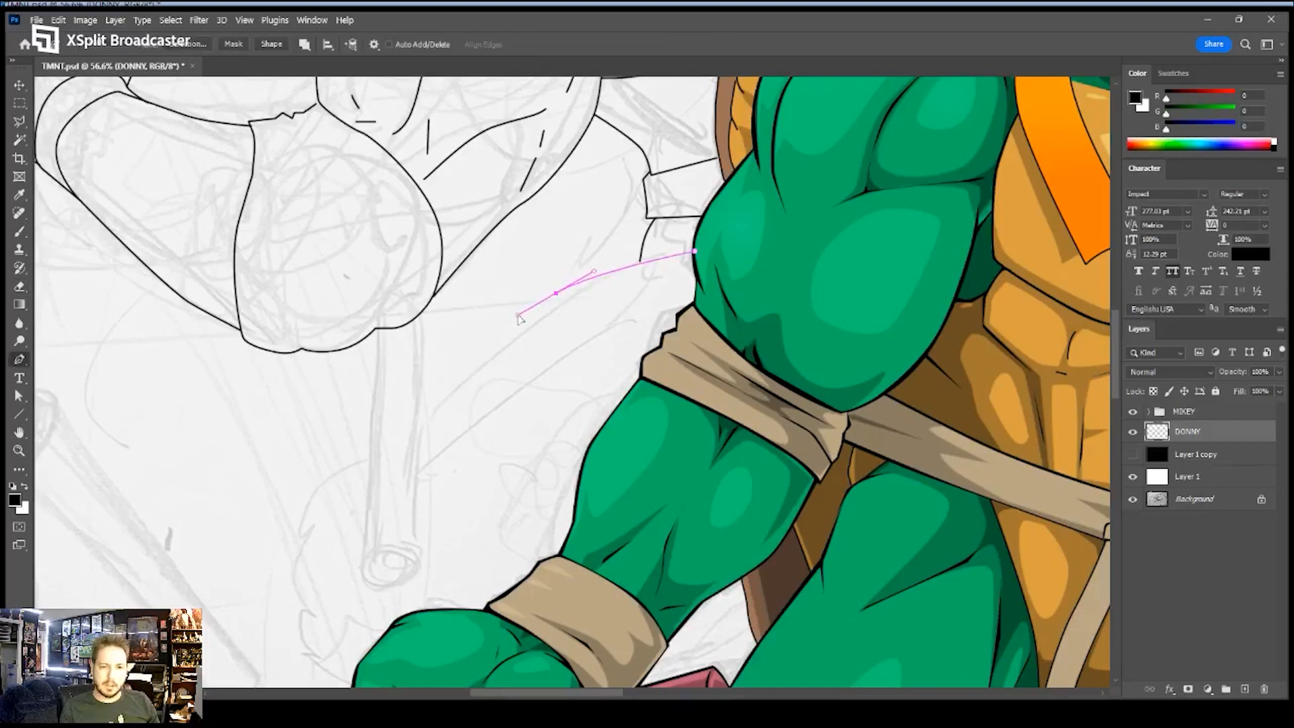
left_click_drag(405, 401, 369, 480)
left_click_drag(403, 522, 301, 546)
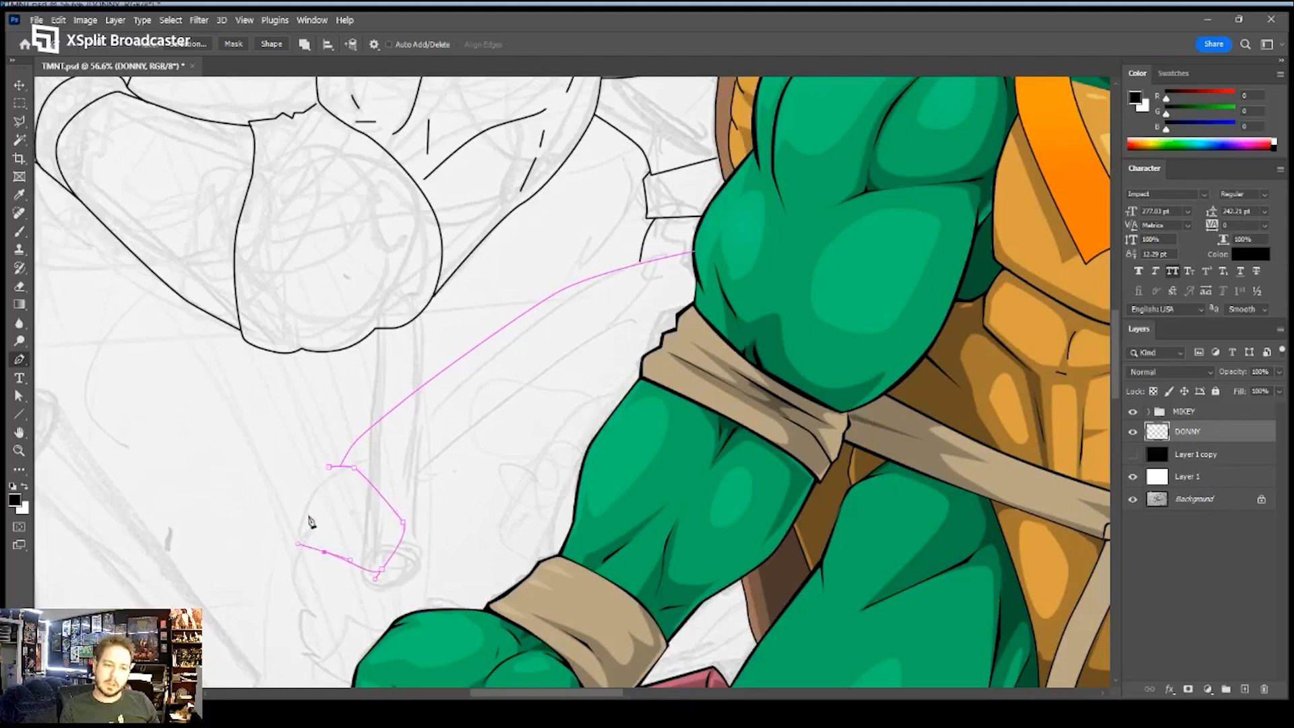
left_click_drag(329, 468, 338, 484)
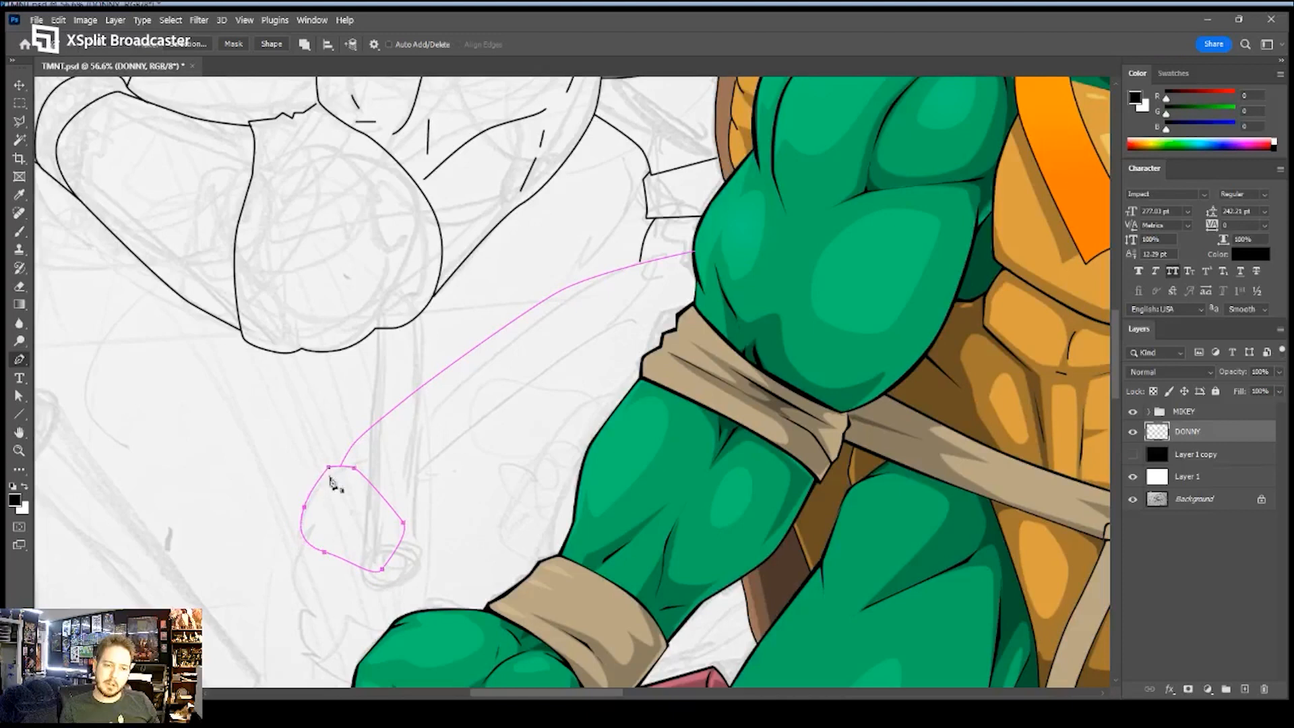
- Draw paths for the rounded section below Donny's kneecap and the tapering band running from the kneecap toward the colored turtle's wristband
left_click(303, 538)
left_click_drag(292, 606, 417, 613)
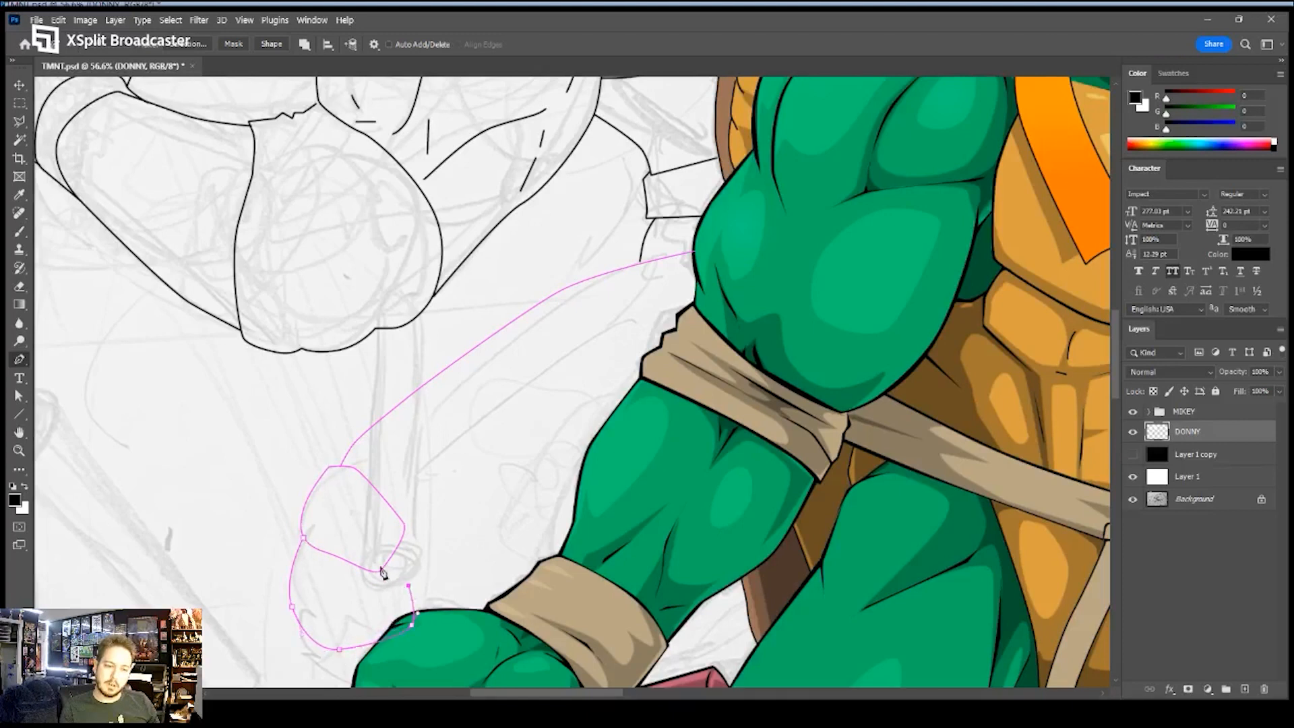
left_click(405, 530)
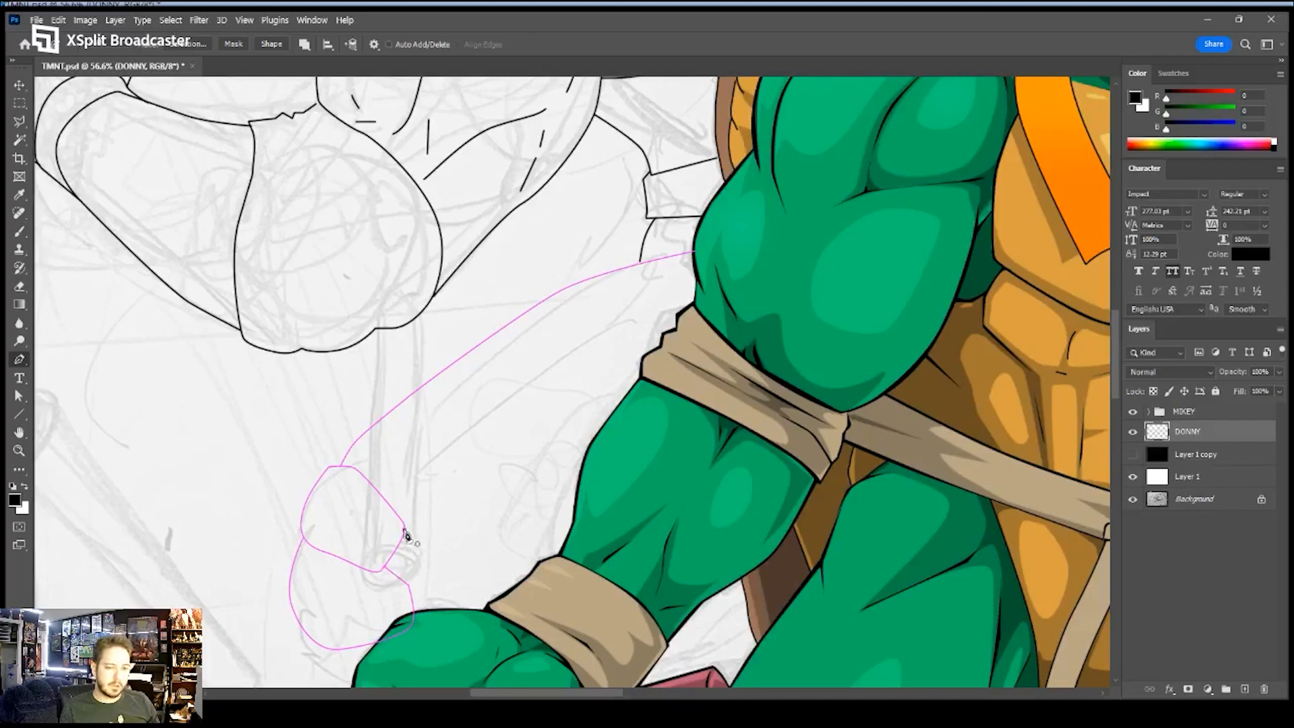
left_click_drag(458, 551, 499, 564)
left_click(524, 560)
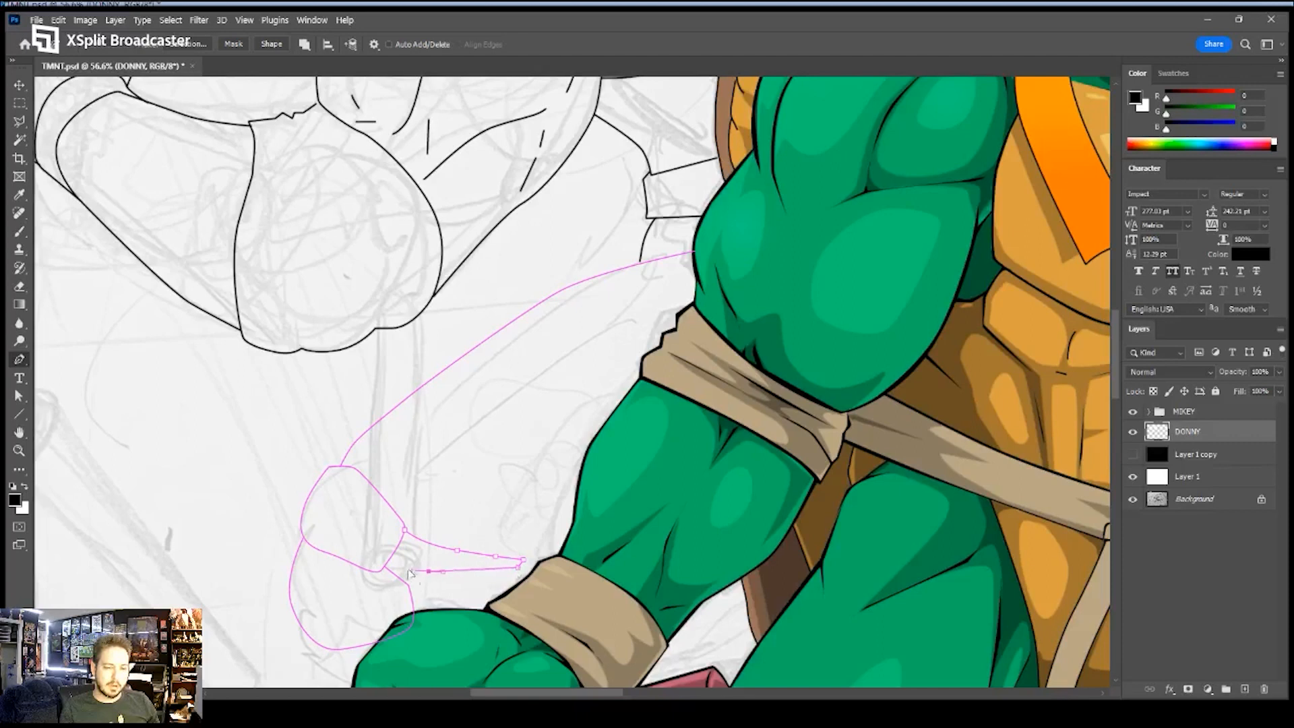
left_click(387, 570)
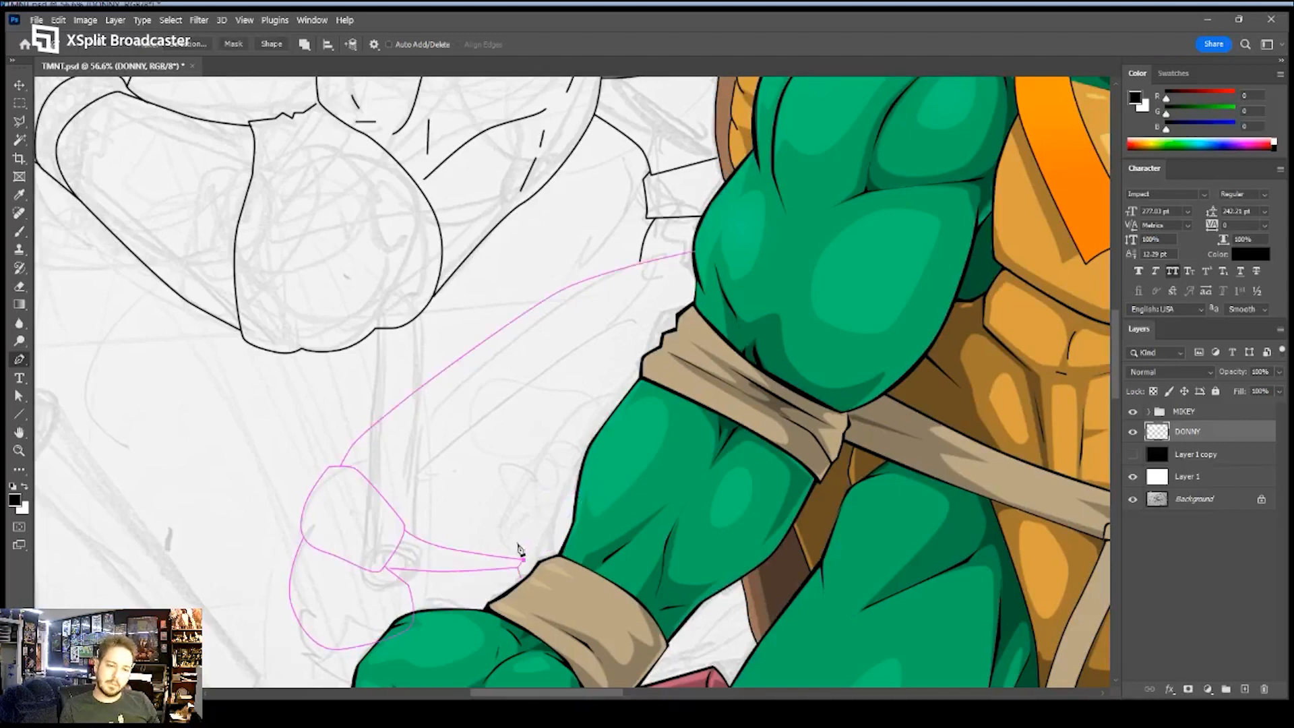
- Draw a short curved path under the kneepad ending at the colored turtle's hand, and stroke the leg paths black
scroll(539, 547, "down", 3)
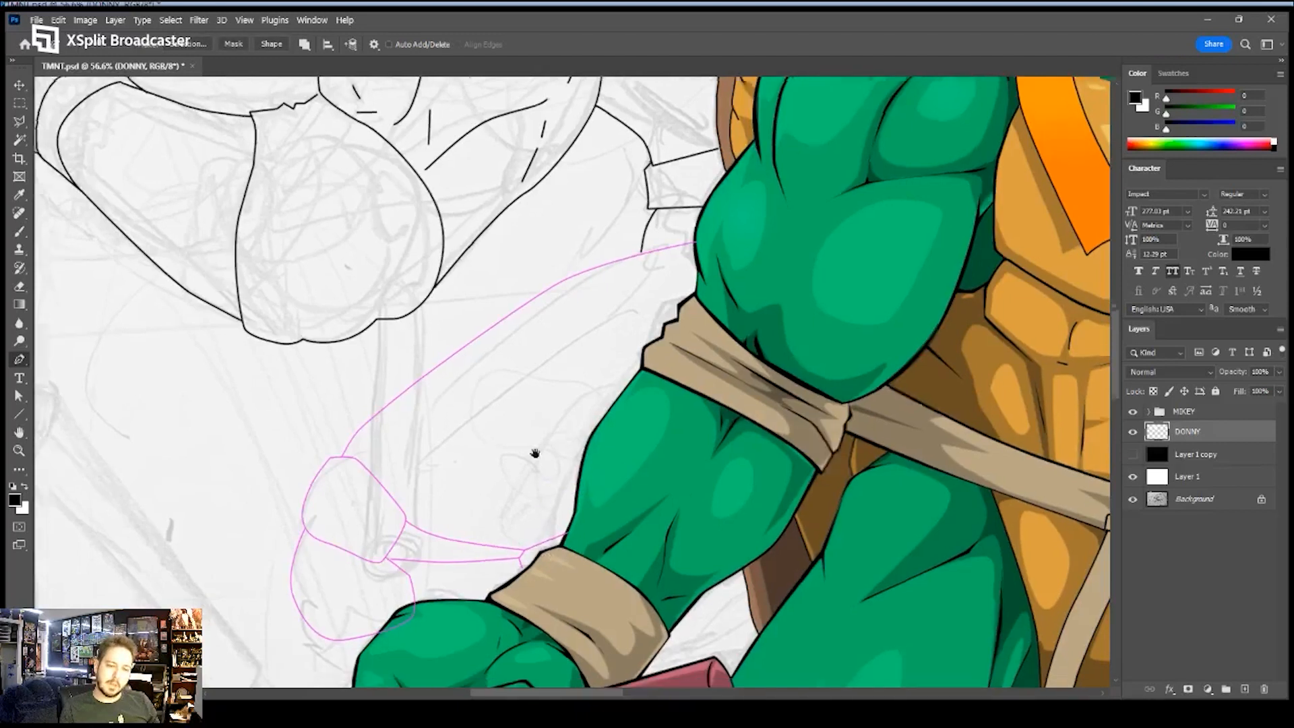
left_click(321, 533)
left_click_drag(334, 563, 350, 584)
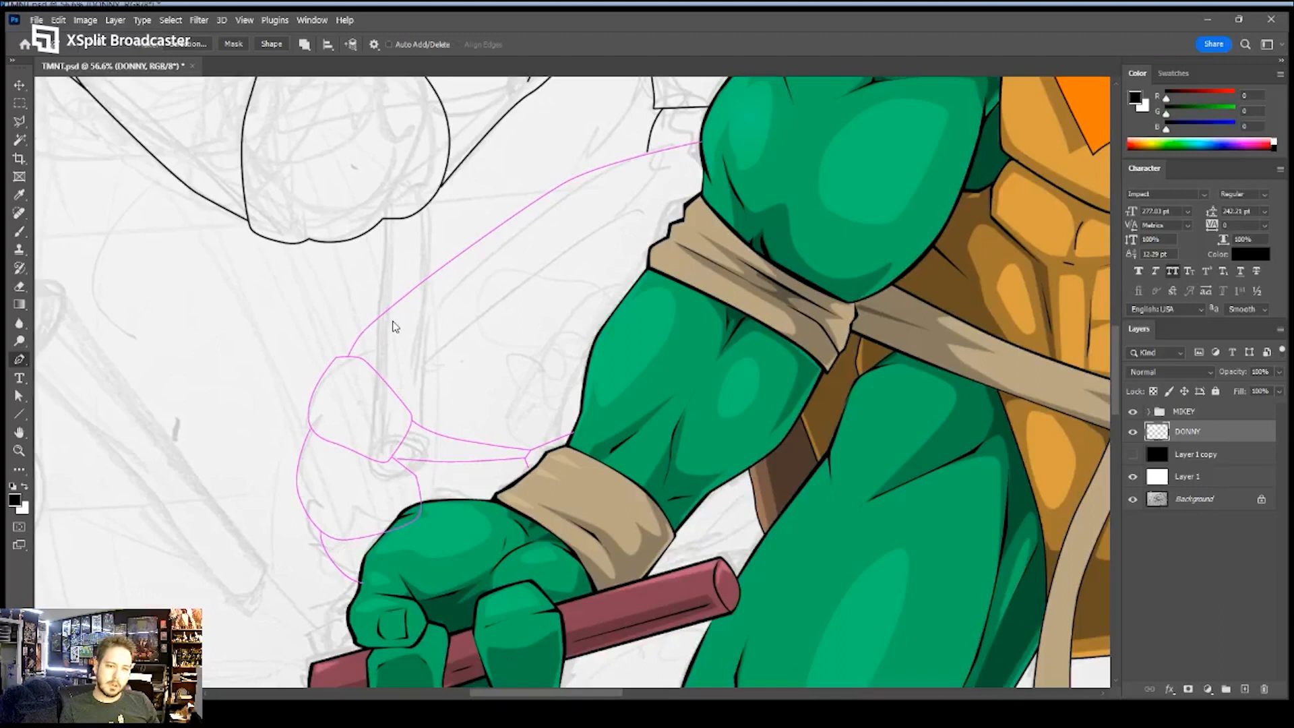
key("Escape")
- Draw one long straight path edge for Donny's staff, from above the white shell through his fist to beyond the vertical pipe
key("z")
left_click_drag(470, 323, 443, 464)
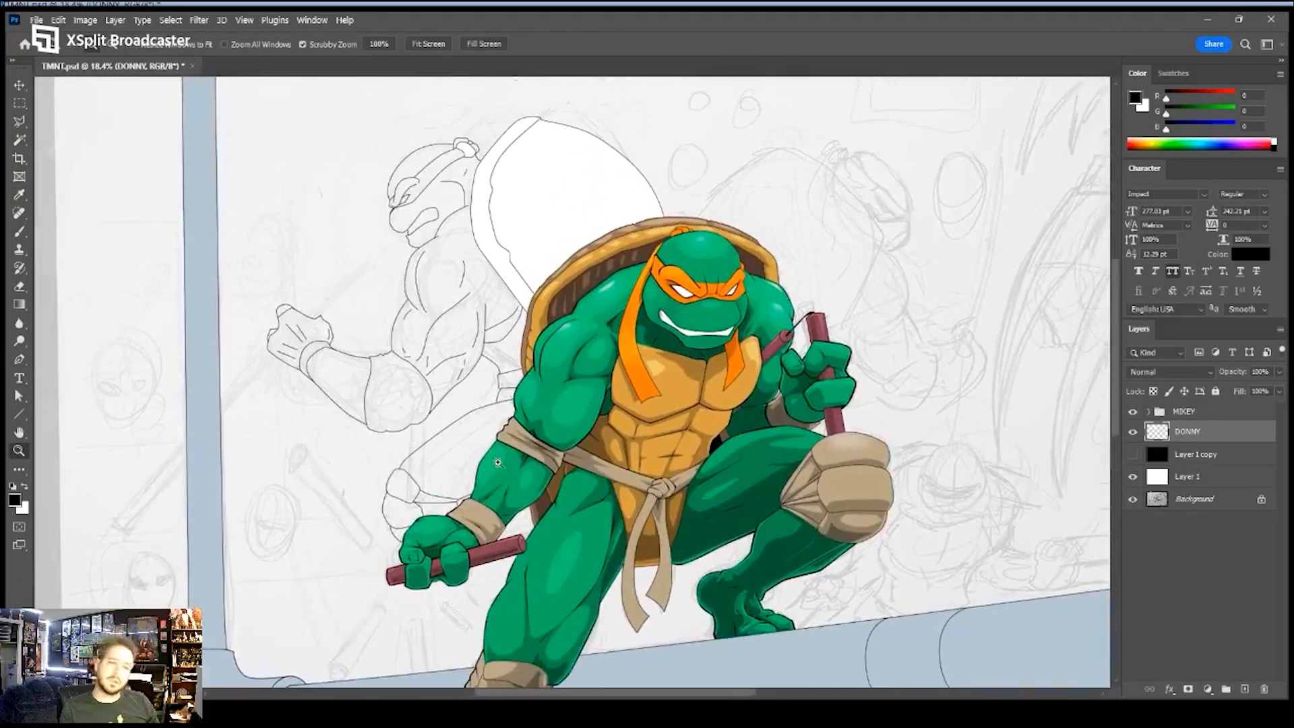
left_click_drag(412, 538, 401, 453)
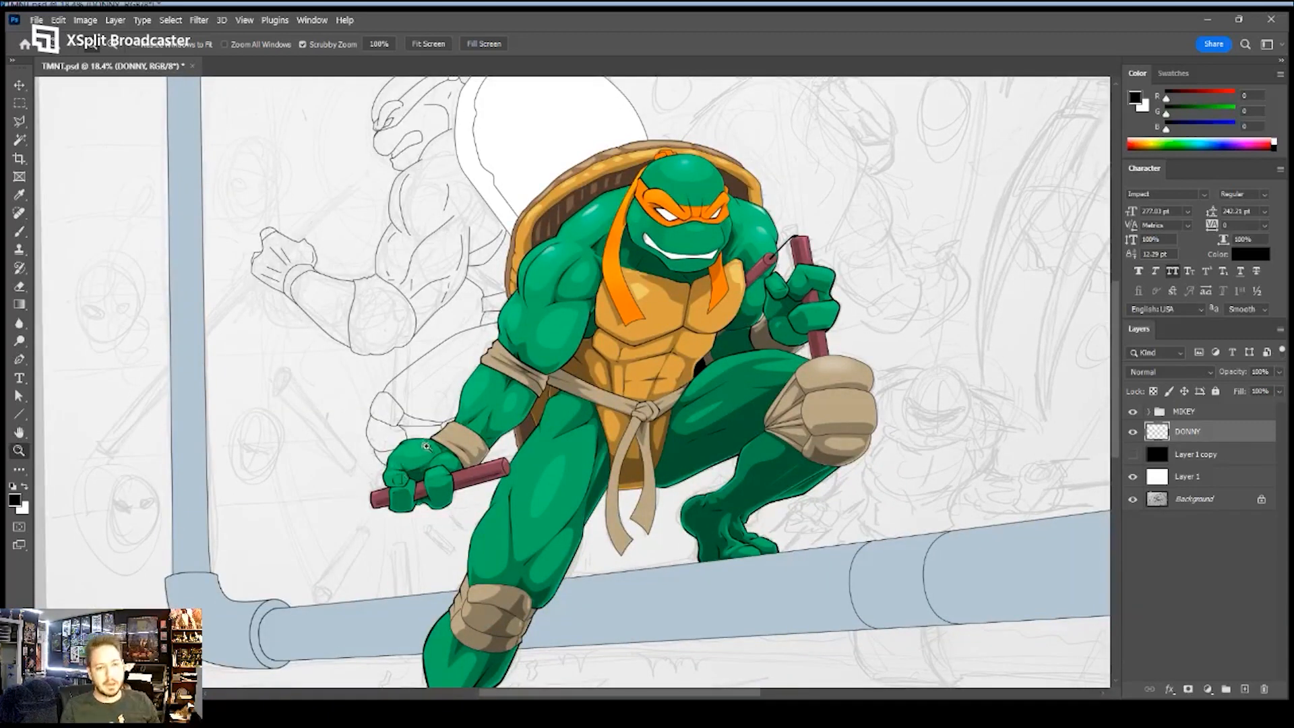
scroll(458, 405, "up", 3)
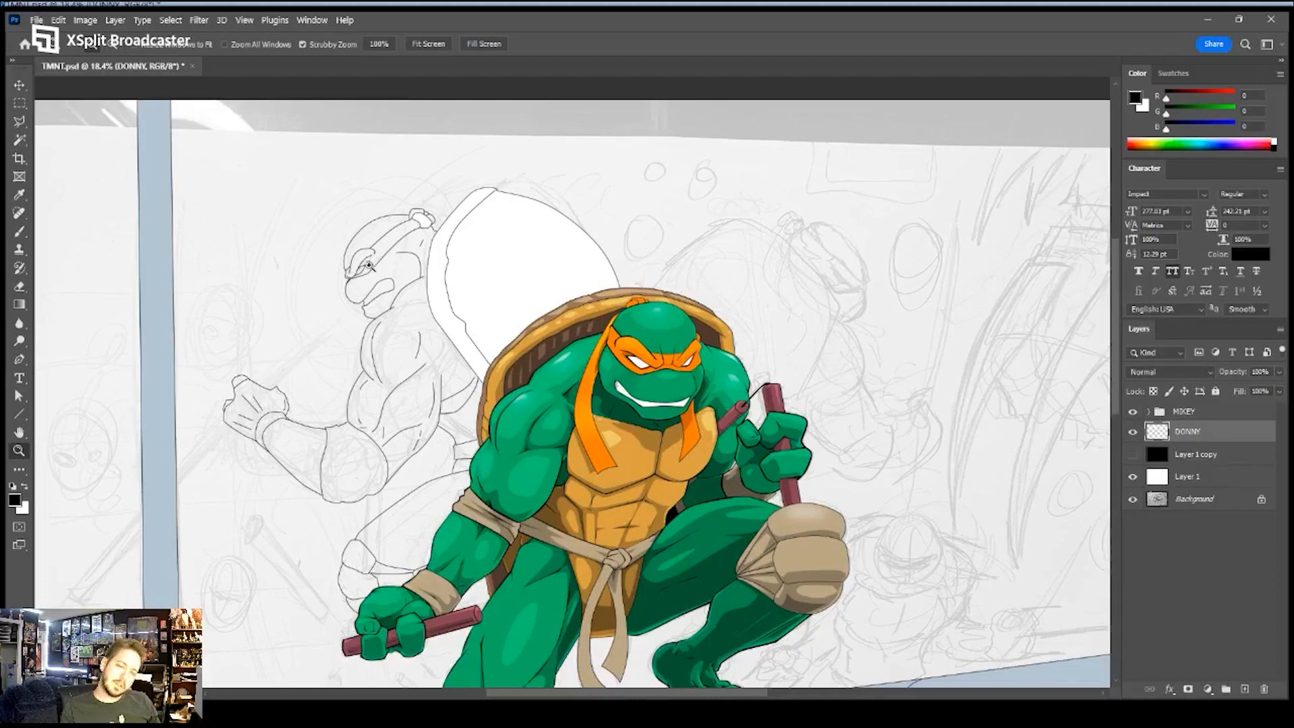
left_click_drag(270, 409, 343, 373)
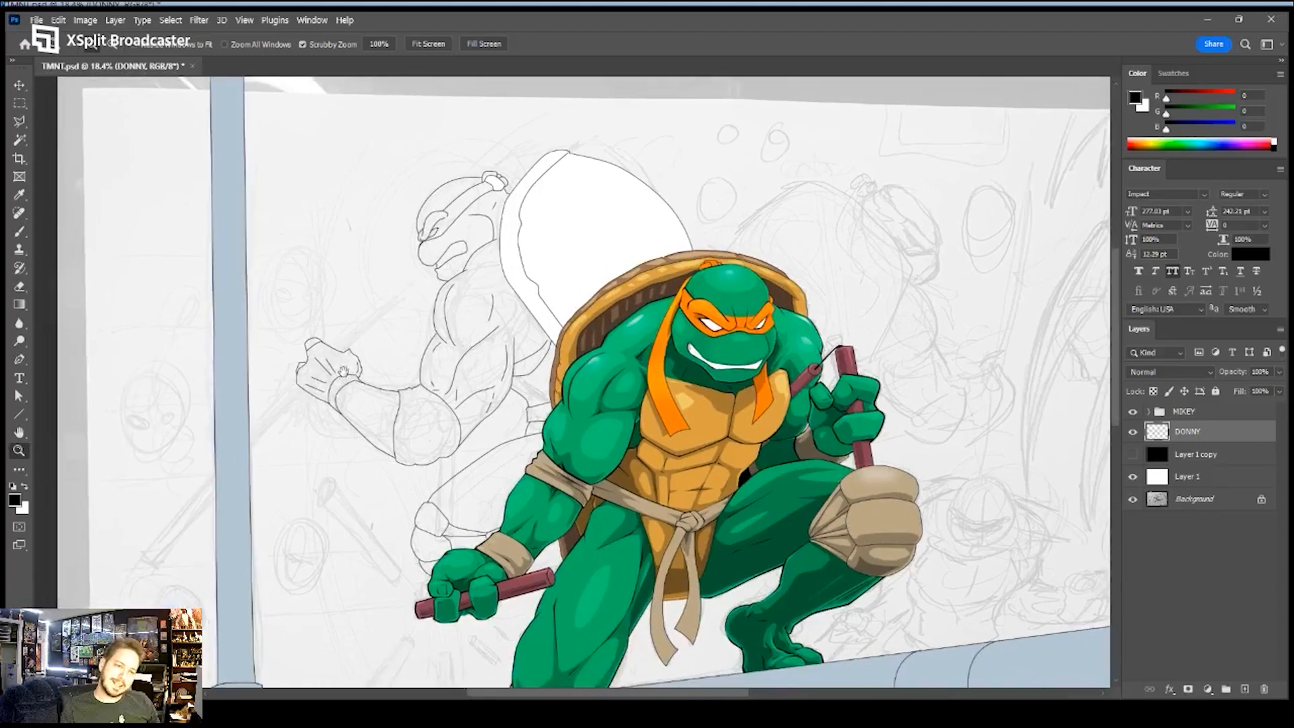
key("p")
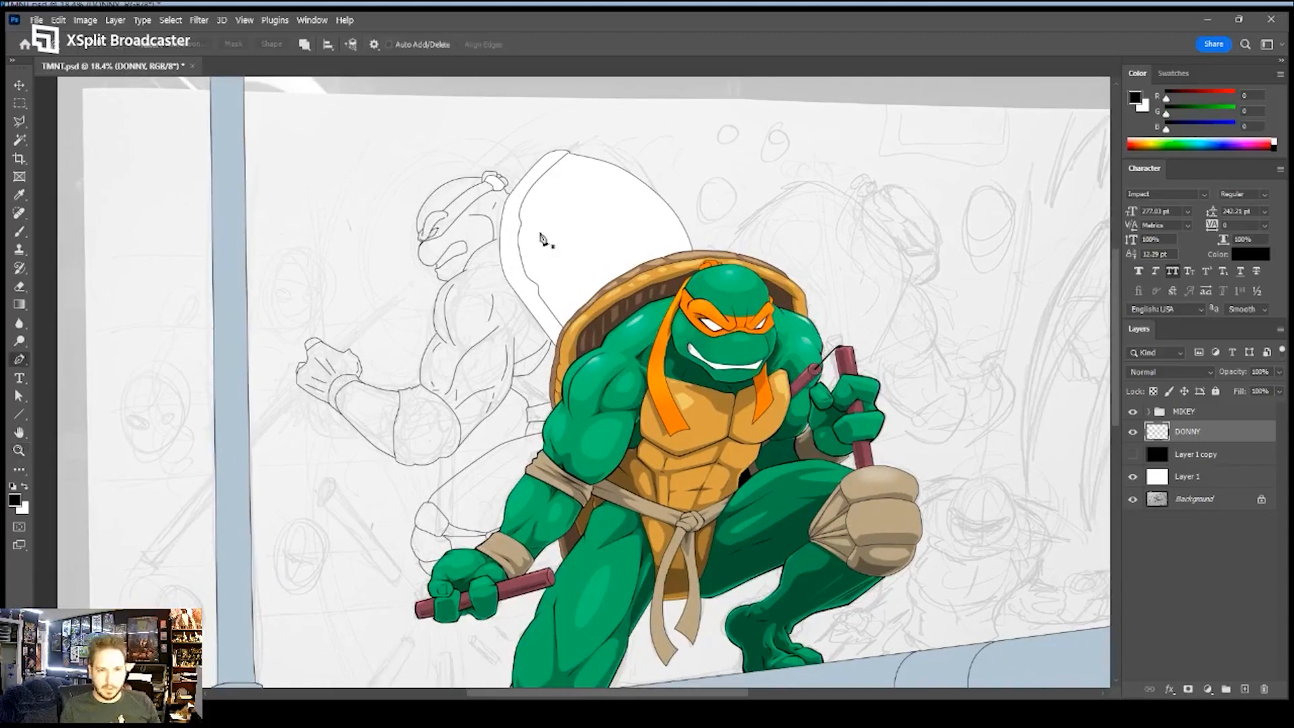
left_click(614, 130)
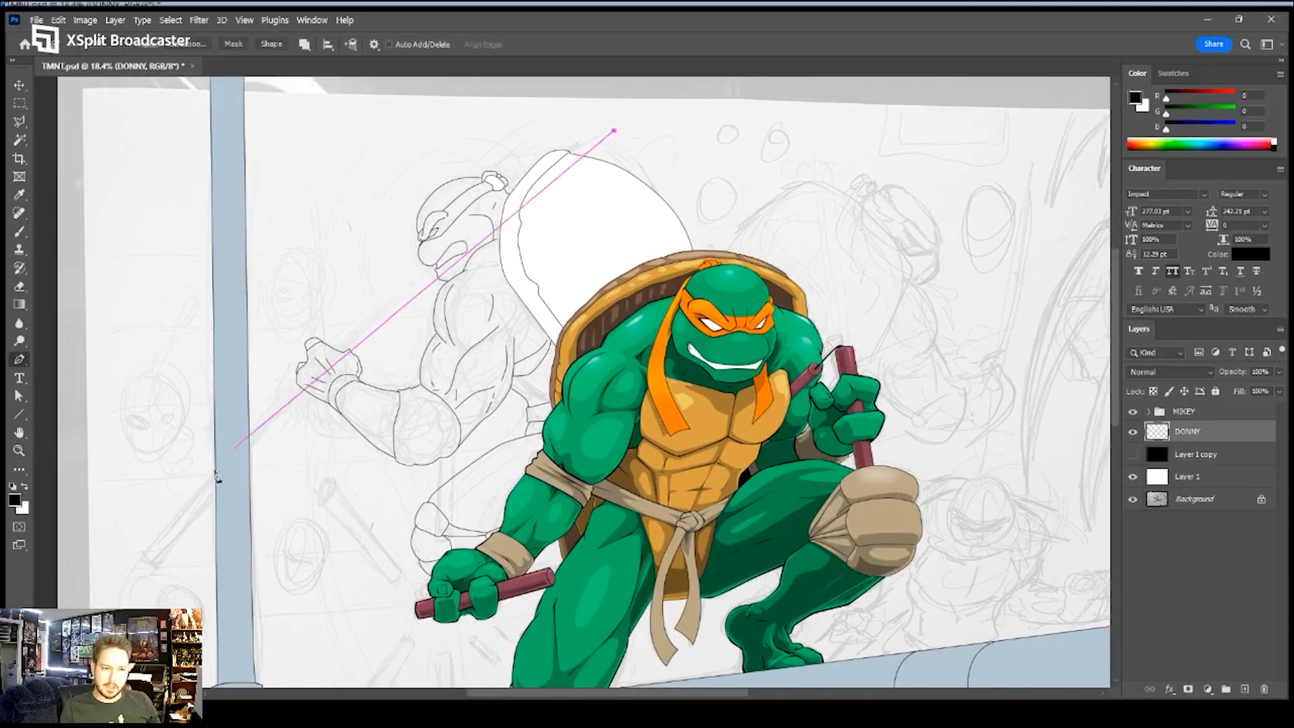
left_click(127, 562)
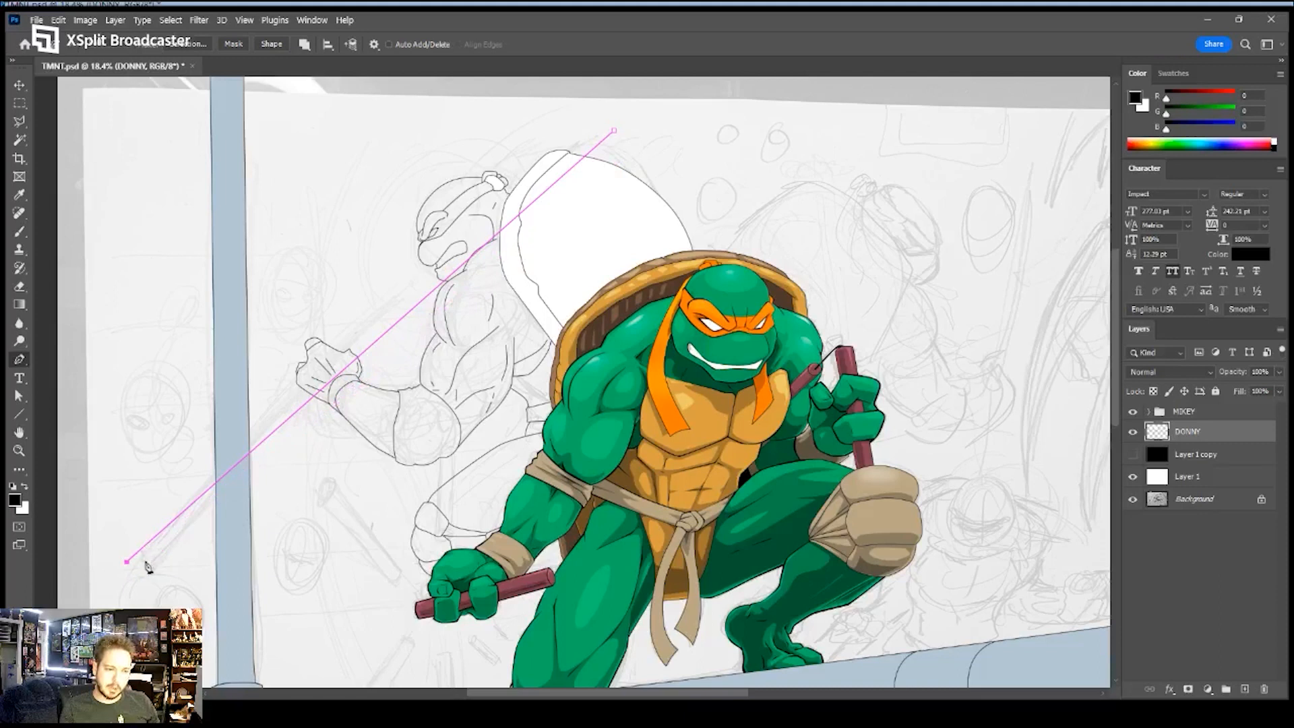
- Complete the staff outline as a long thin closed path with a blunt lower end and a parallel second edge
key("z")
left_click_drag(129, 567, 219, 521)
key("p")
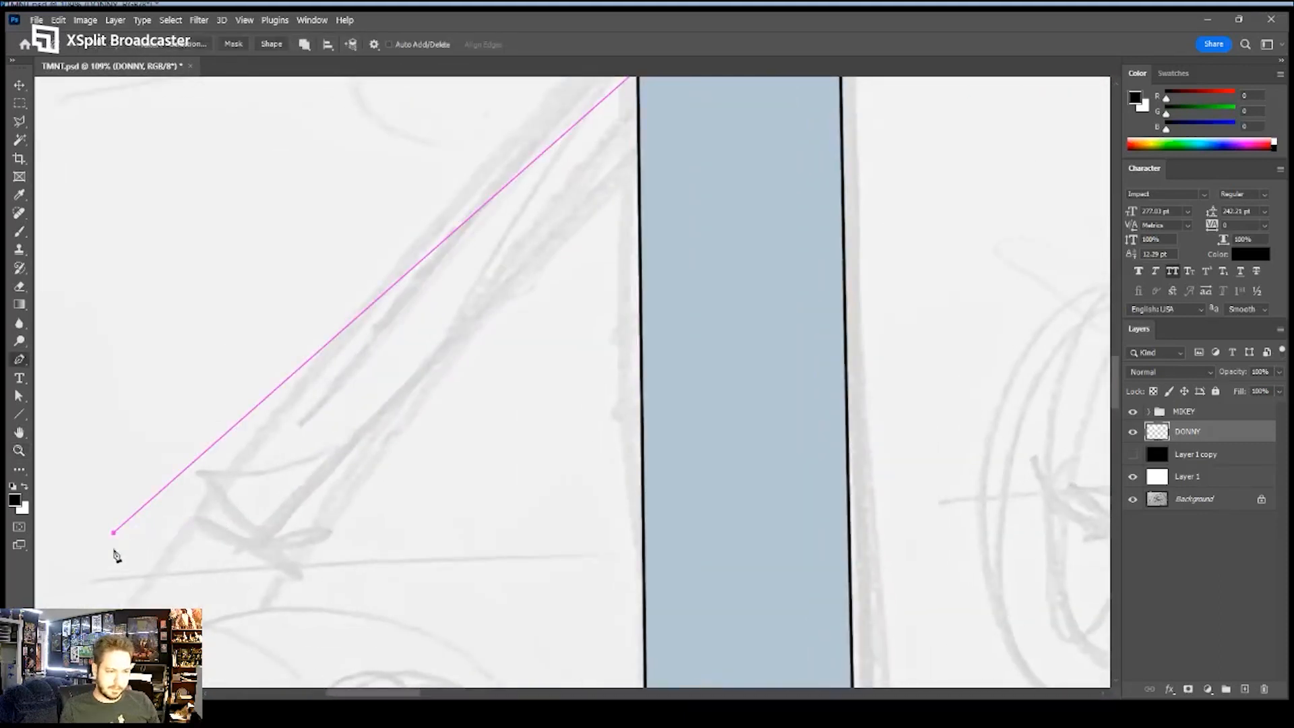
key("z")
left_click_drag(304, 439, 224, 476)
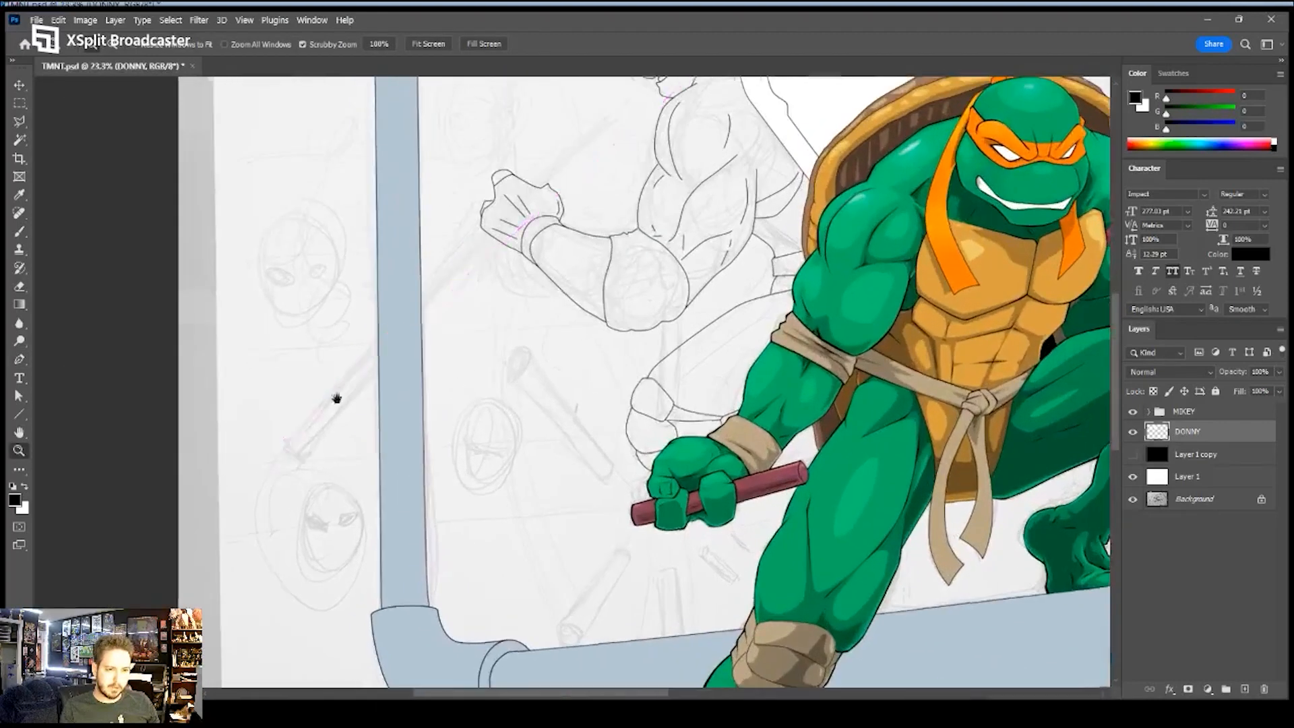
left_click_drag(389, 335, 232, 496)
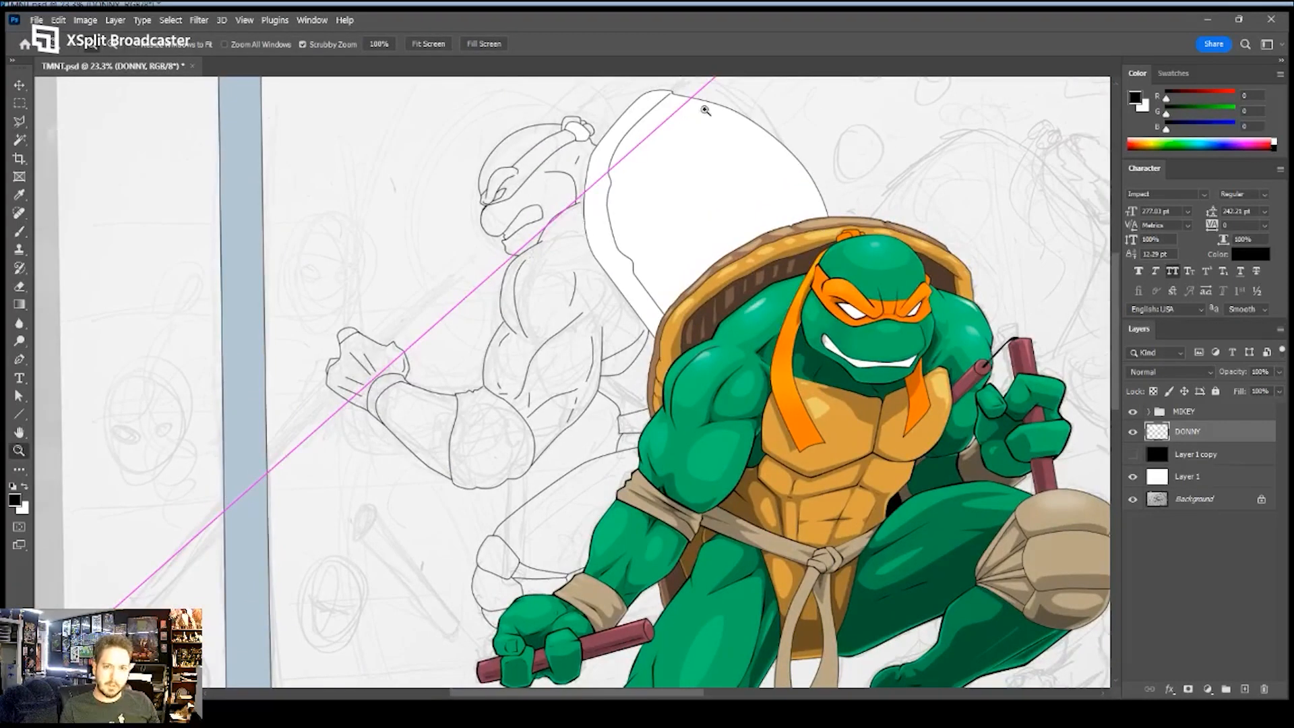
left_click_drag(705, 107, 682, 144)
key("p")
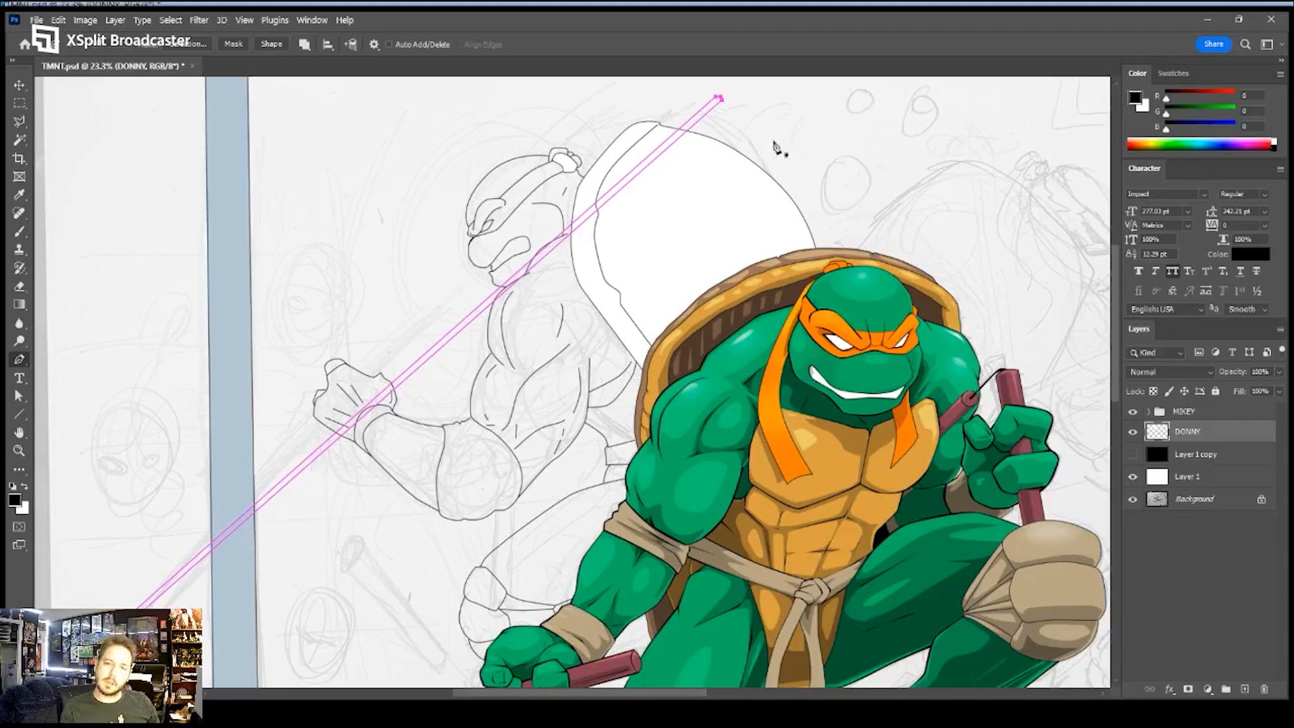
- Move the anchor points at the staff's upper end apart to make that end slightly thicker
key("a")
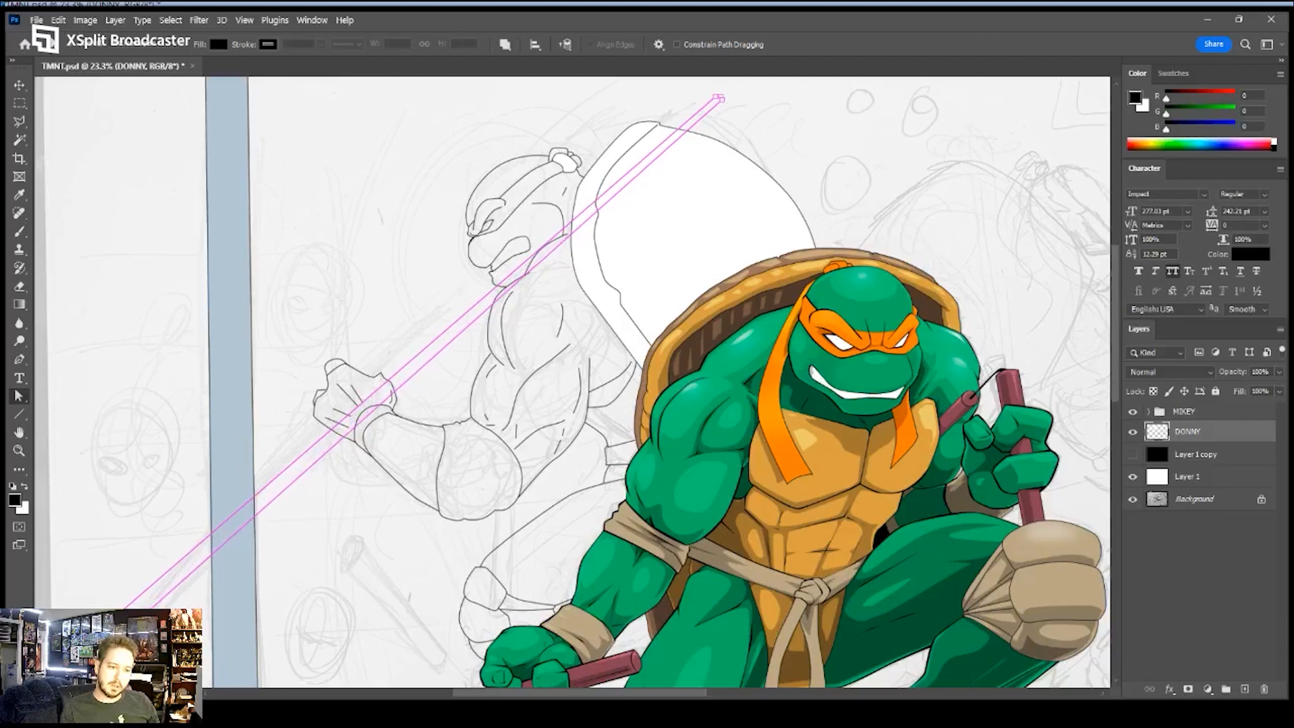
left_click_drag(722, 102, 727, 107)
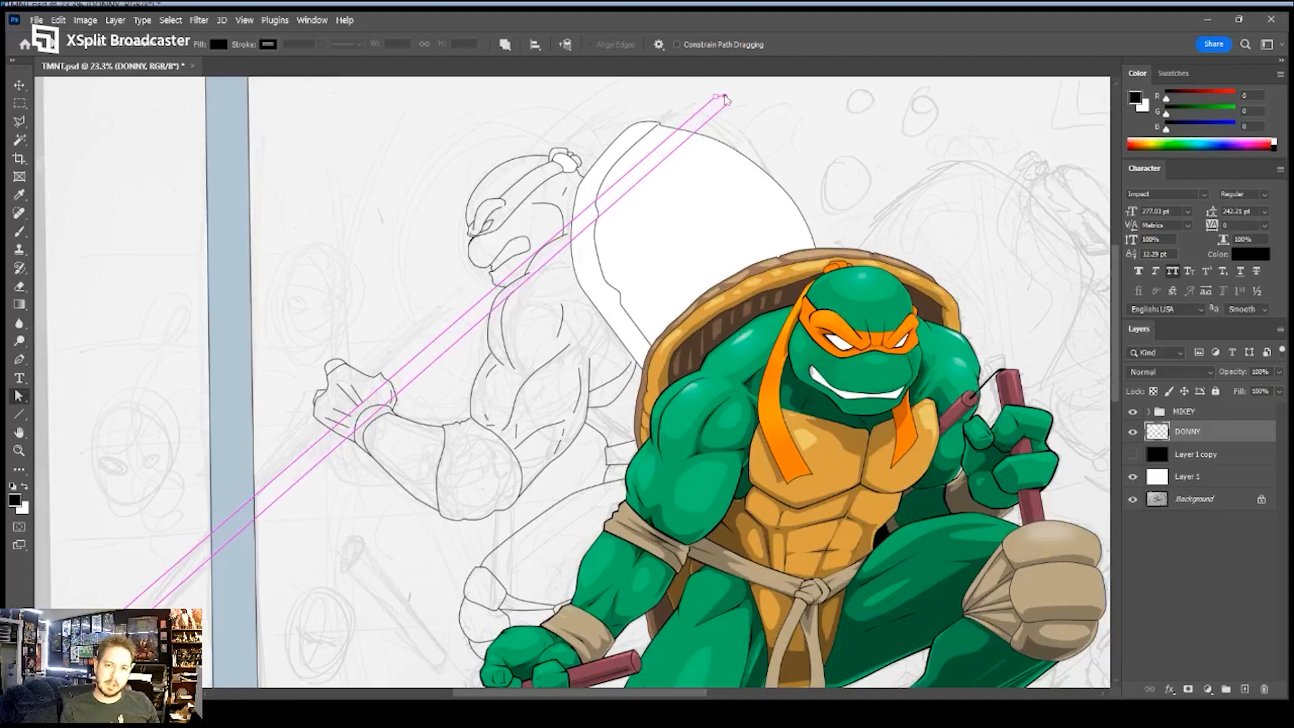
left_click_drag(719, 99, 720, 97)
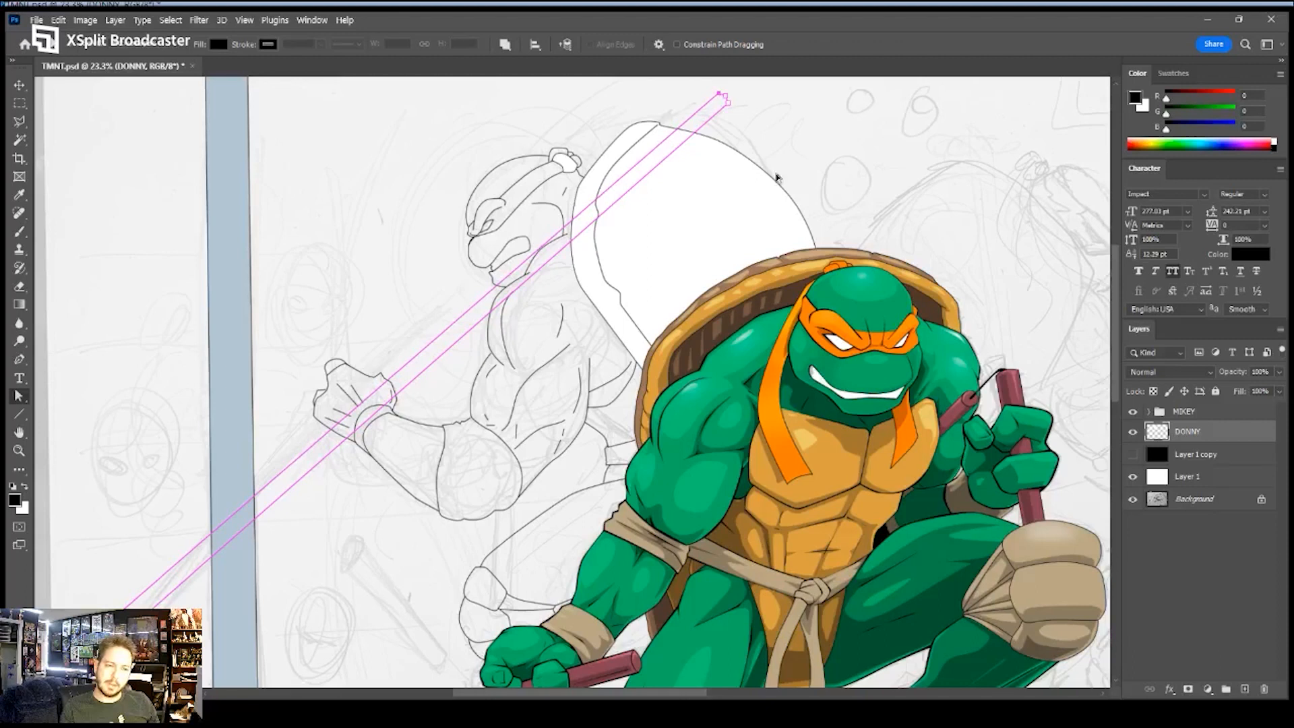
scroll(758, 172, "down", 4)
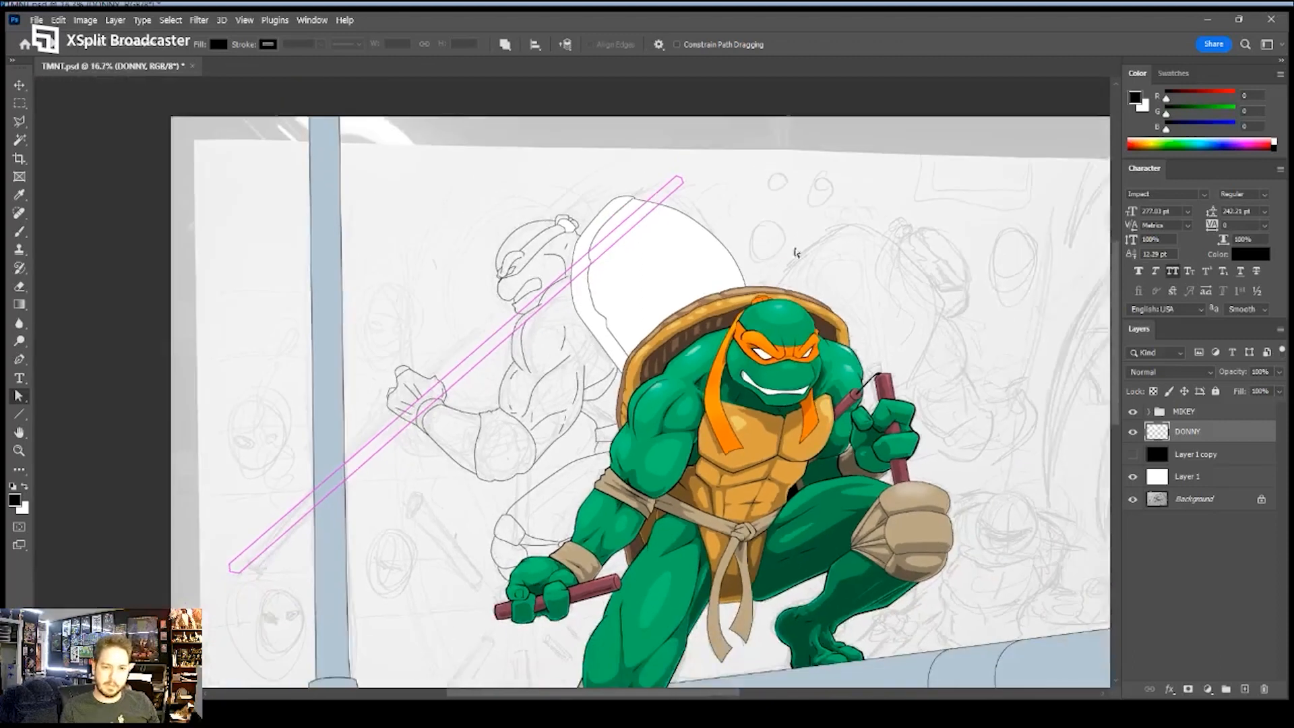
- Reposition both ends of the staff path to a shallower angle, with the shaft crossing Donny's fist and the shell
left_click_drag(796, 204, 681, 137)
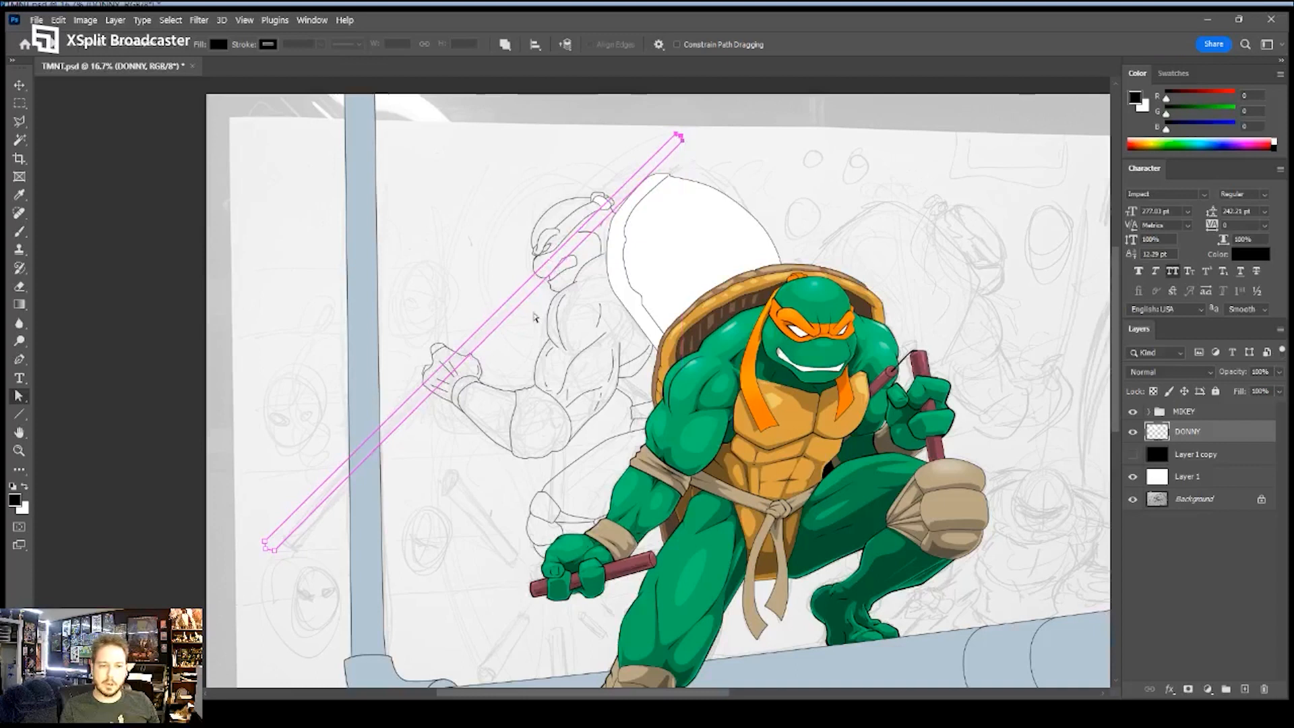
mouse_move(244, 523)
left_mouse_down()
mouse_move(291, 571)
mouse_move(267, 526)
left_mouse_up()
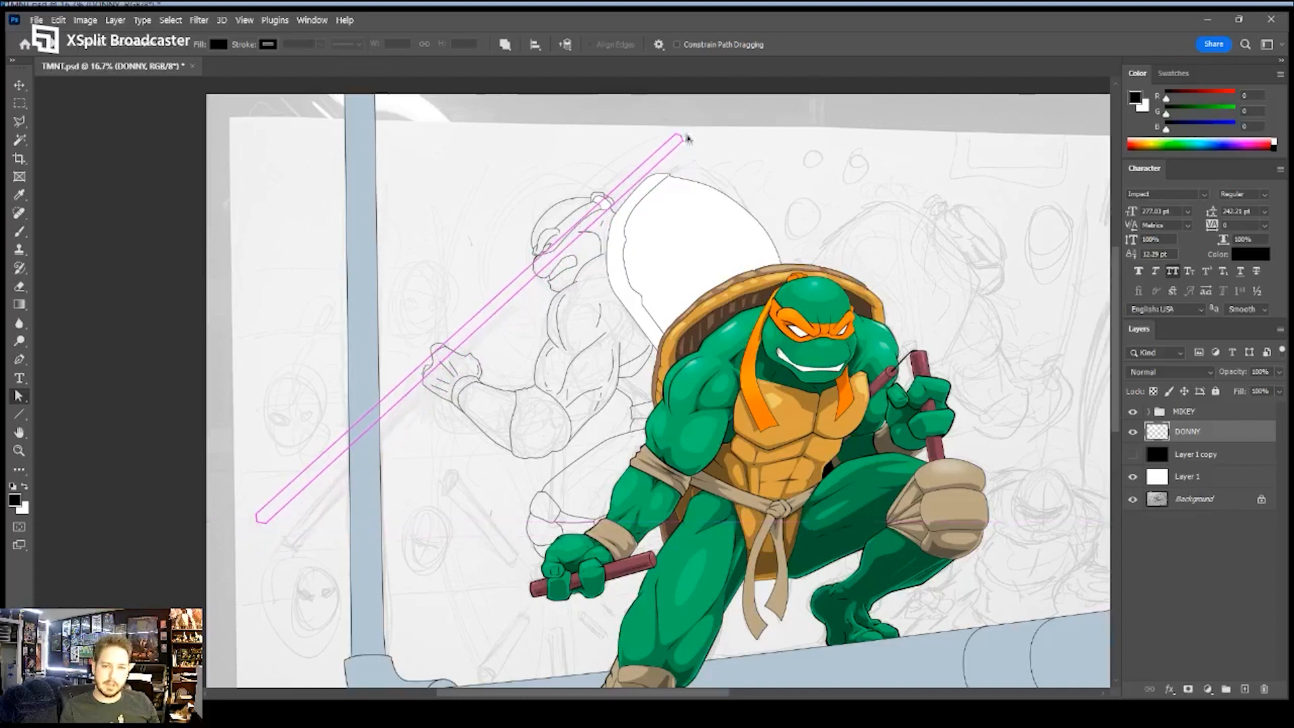
left_click_drag(684, 141, 702, 162)
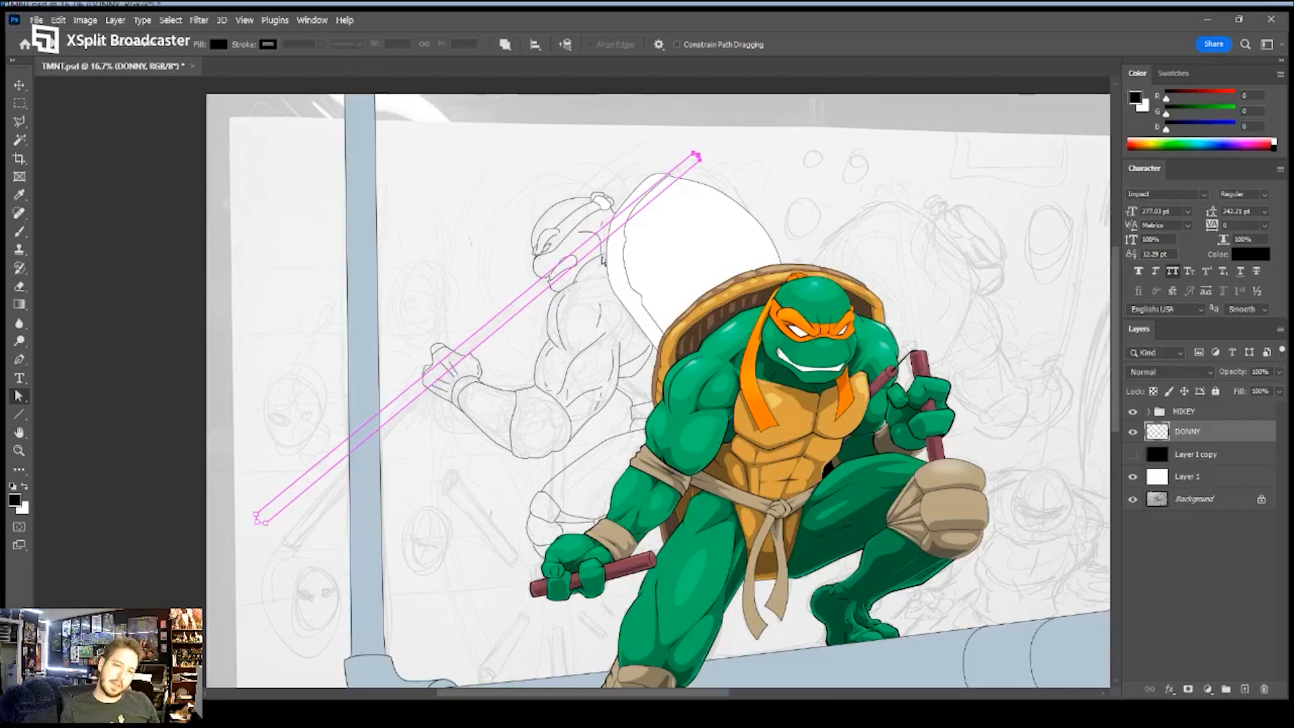
left_click_drag(697, 158, 701, 168)
mouse_move(244, 505)
left_mouse_down()
mouse_move(276, 536)
mouse_move(263, 514)
left_mouse_up()
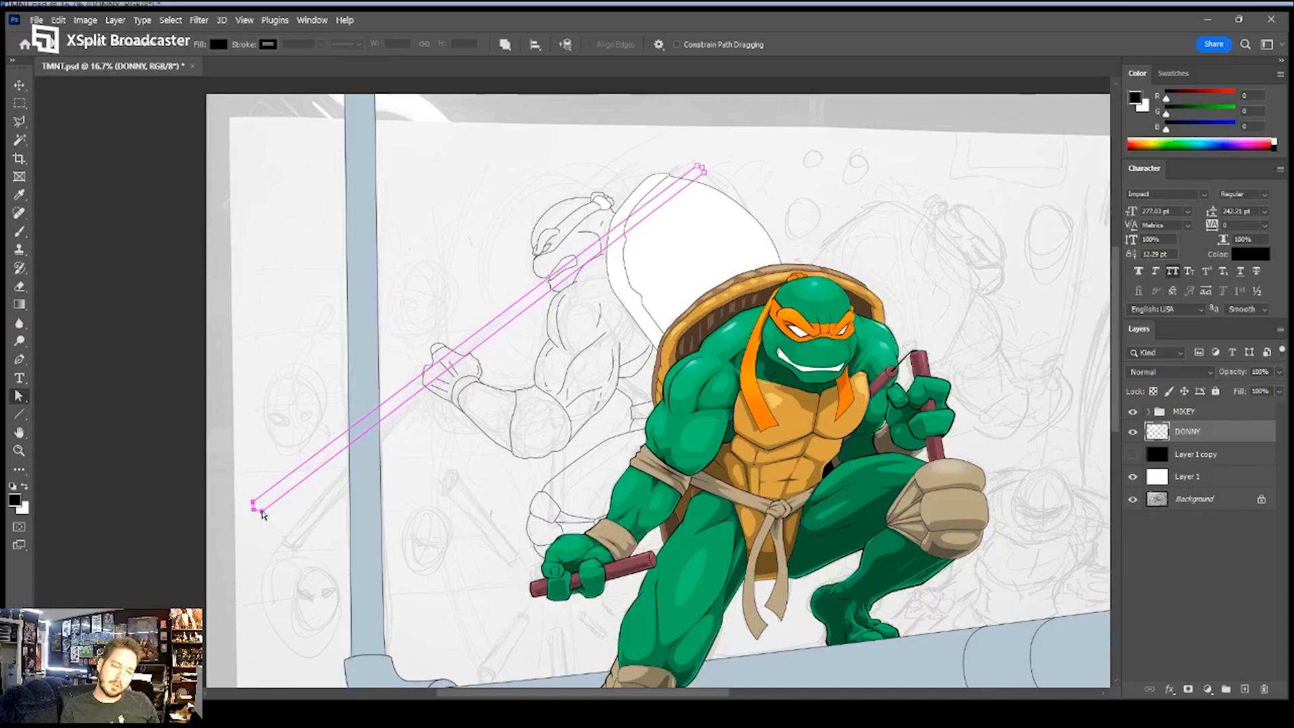
- Nudge the anchor points at the staff's lower end down and slightly to the right
left_click_drag(243, 494, 281, 524)
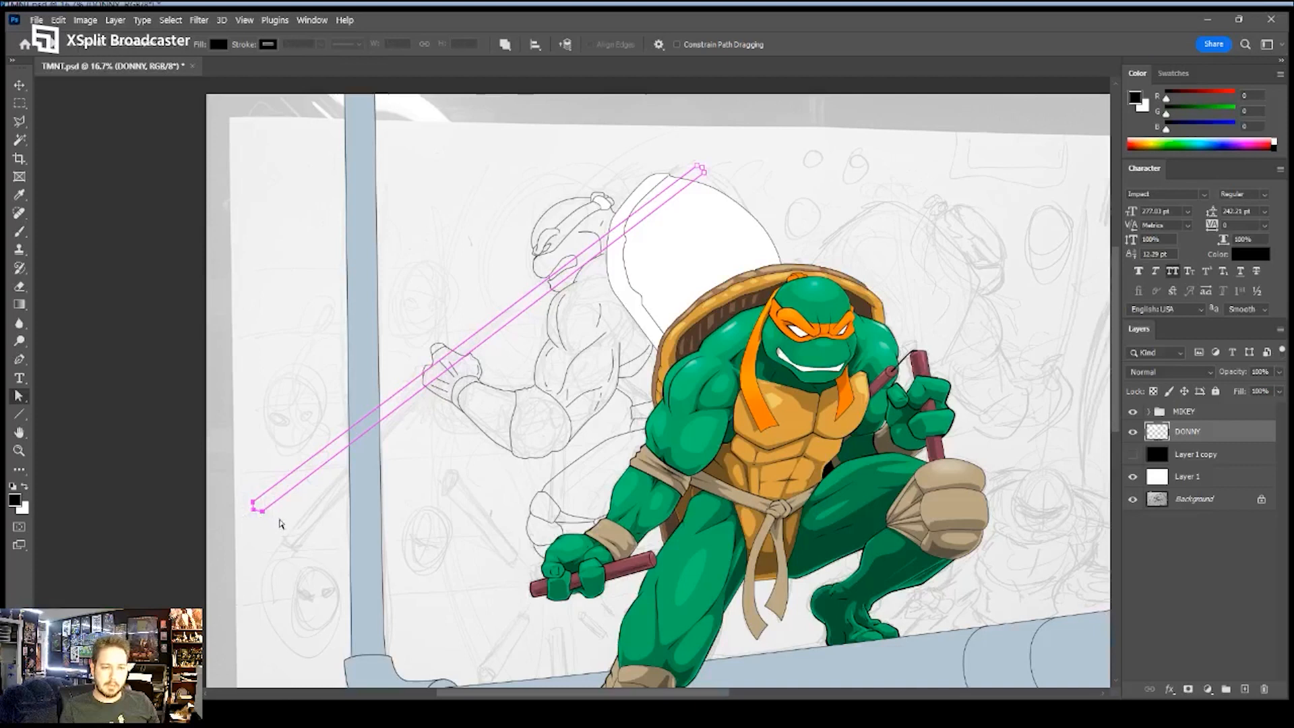
key("Down")
key("Down")
key("Down")
key("Down")
key("Down")
key("Down")
key("Down")
key("Down")
key("Down")
key("Down")
key("Down")
key("Down")
key("Down")
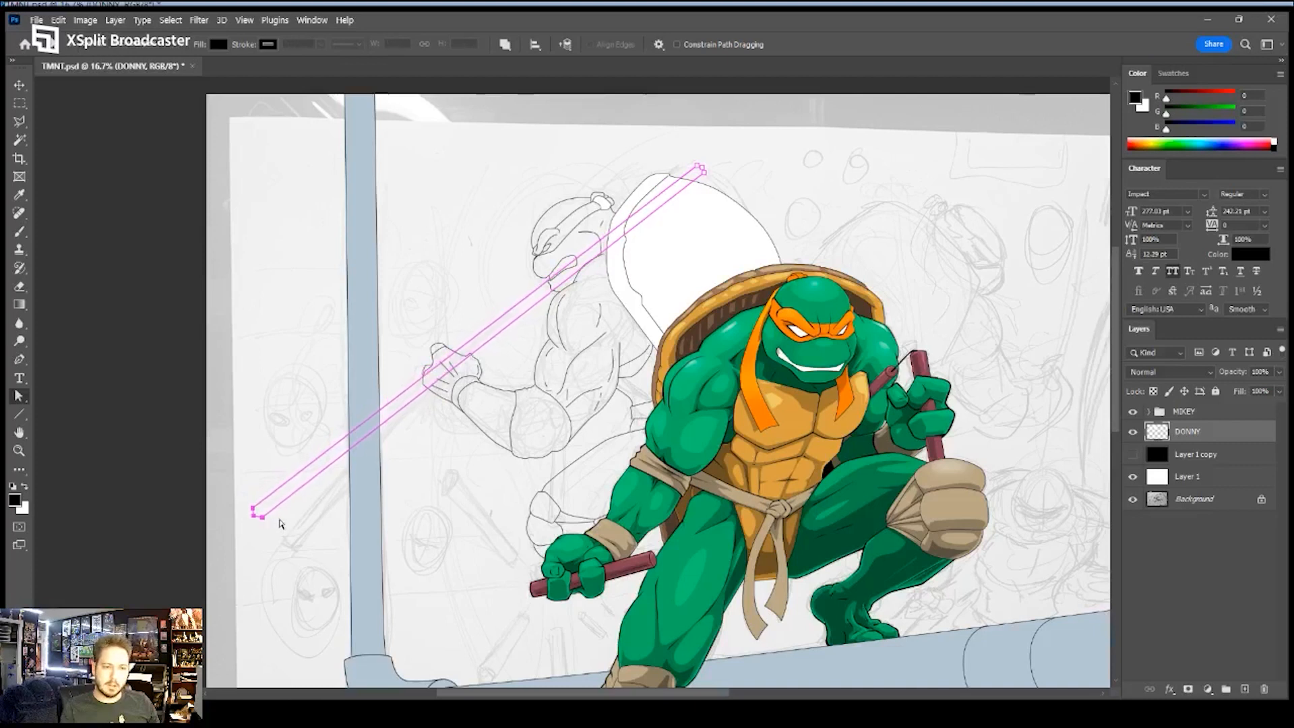
key("Down")
key("Down")
key("Down")
key("Down")
key("Right")
key("Right")
key("Right")
key("Right")
key("Right")
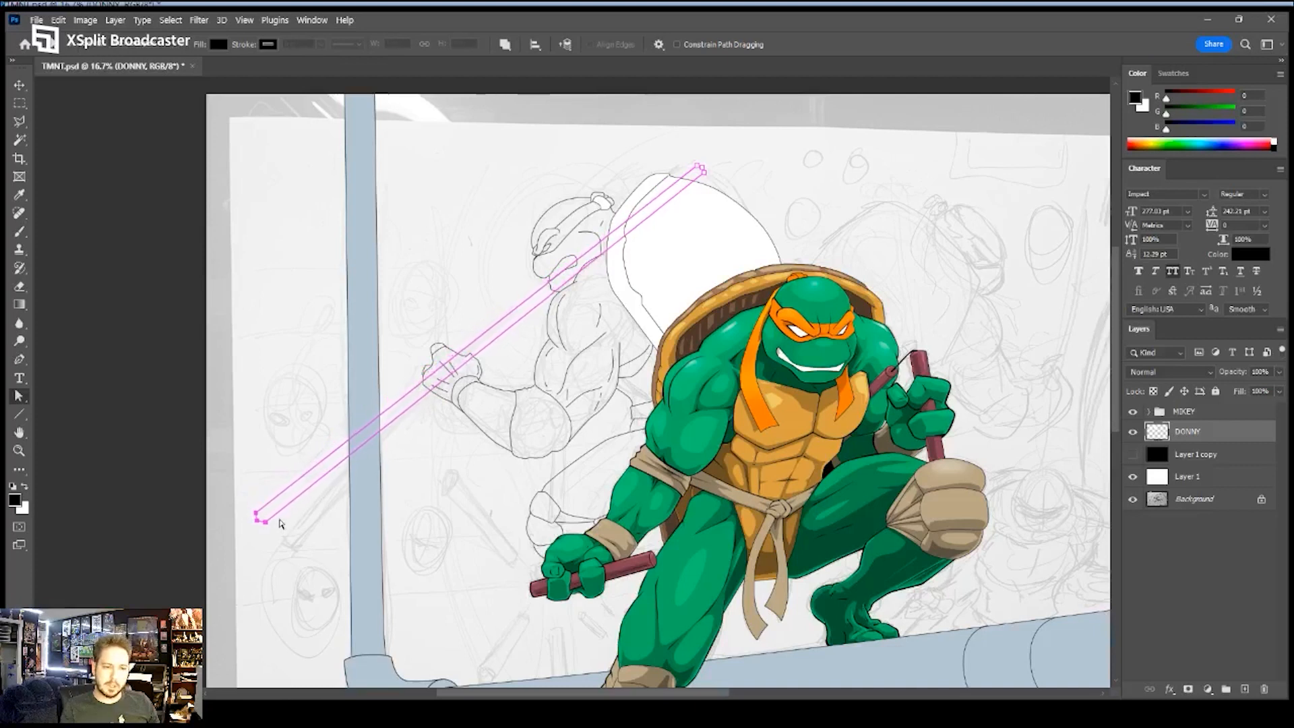
key("Down")
key("Down")
key("Down")
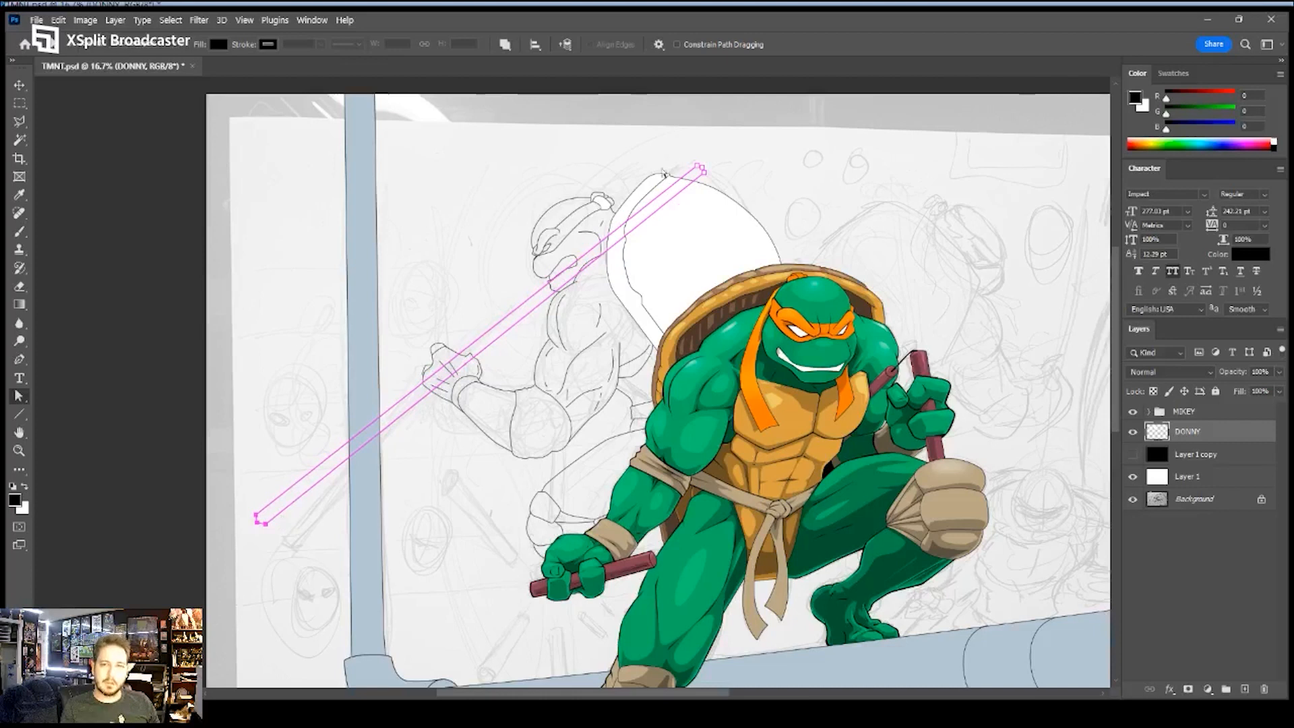
- Try nudging the anchor points at the staff's upper end up and to the left
left_click_drag(729, 193, 728, 194)
key("Up")
key("Up")
key("Up")
key("Up")
key("Up")
key("Up")
key("Up")
key("Up")
key("Up")
key("Up")
key("Up")
key("Up")
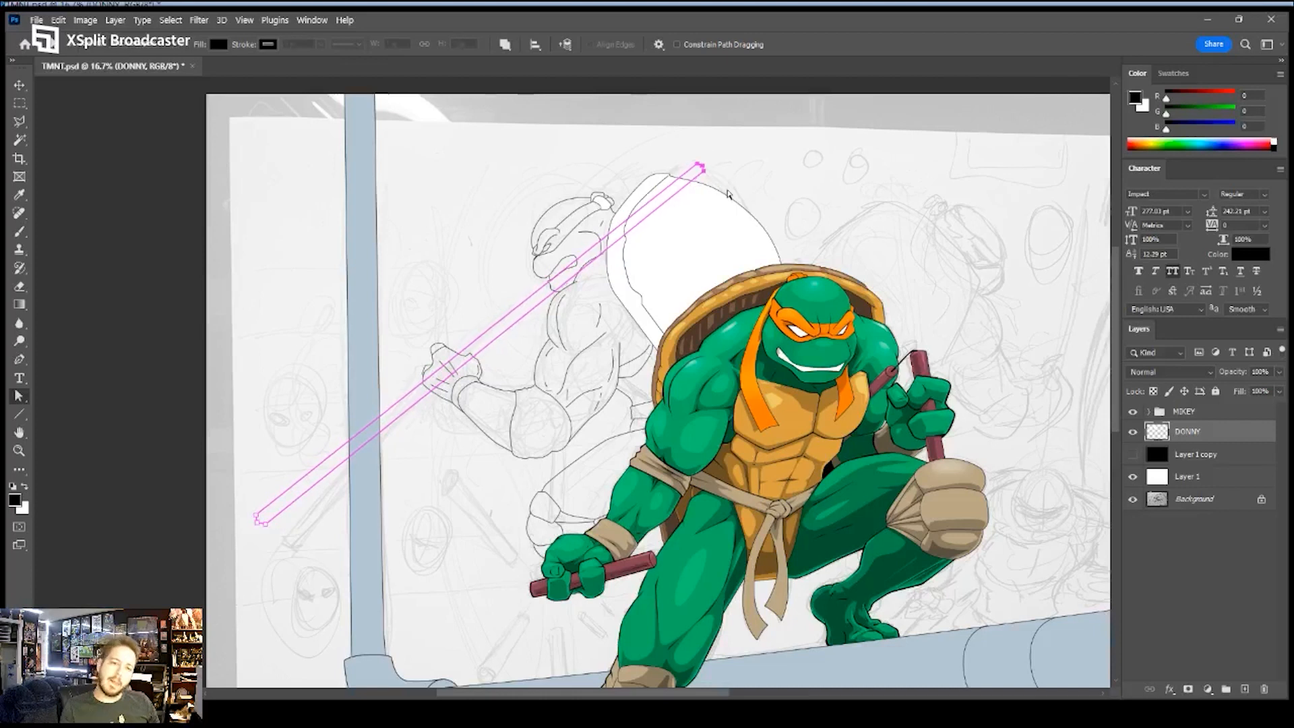
key("Up")
key("Up")
key("Up")
key("Up")
key("Up")
key("Up")
key("Up")
key("Up")
key("Up")
key("Left")
key("Left")
key("Left")
key("Left")
key("Left")
key("Left")
key("Left")
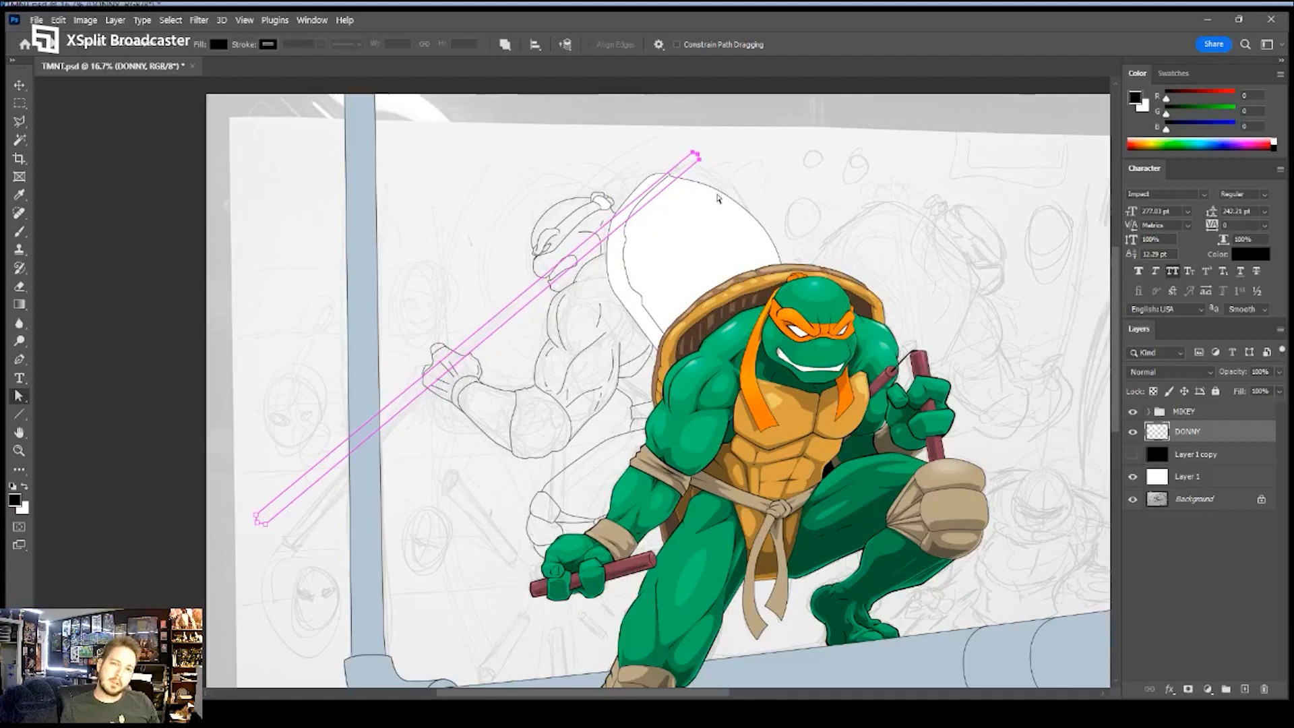
key("ctrl+z")
key("ctrl+z")
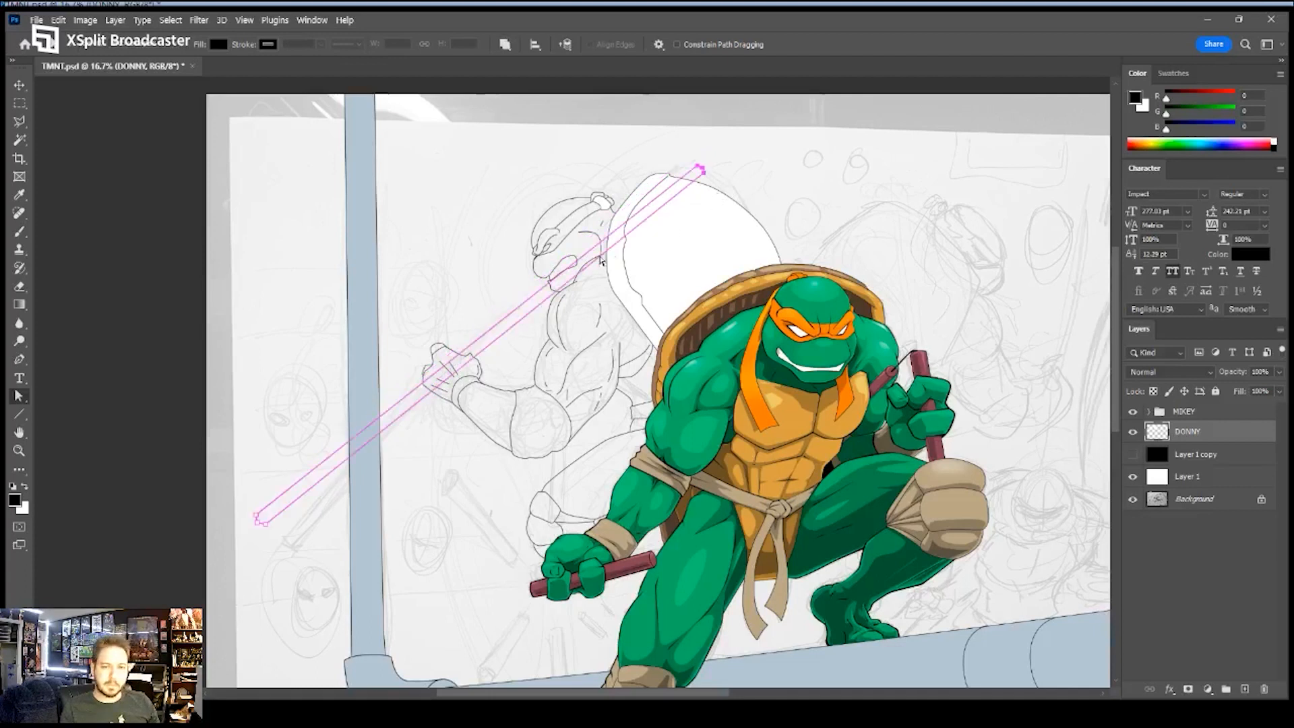
- Add a new empty layer directly above the DONNY layer, keeping the staff path ready for the Pen tool
left_click(1246, 689)
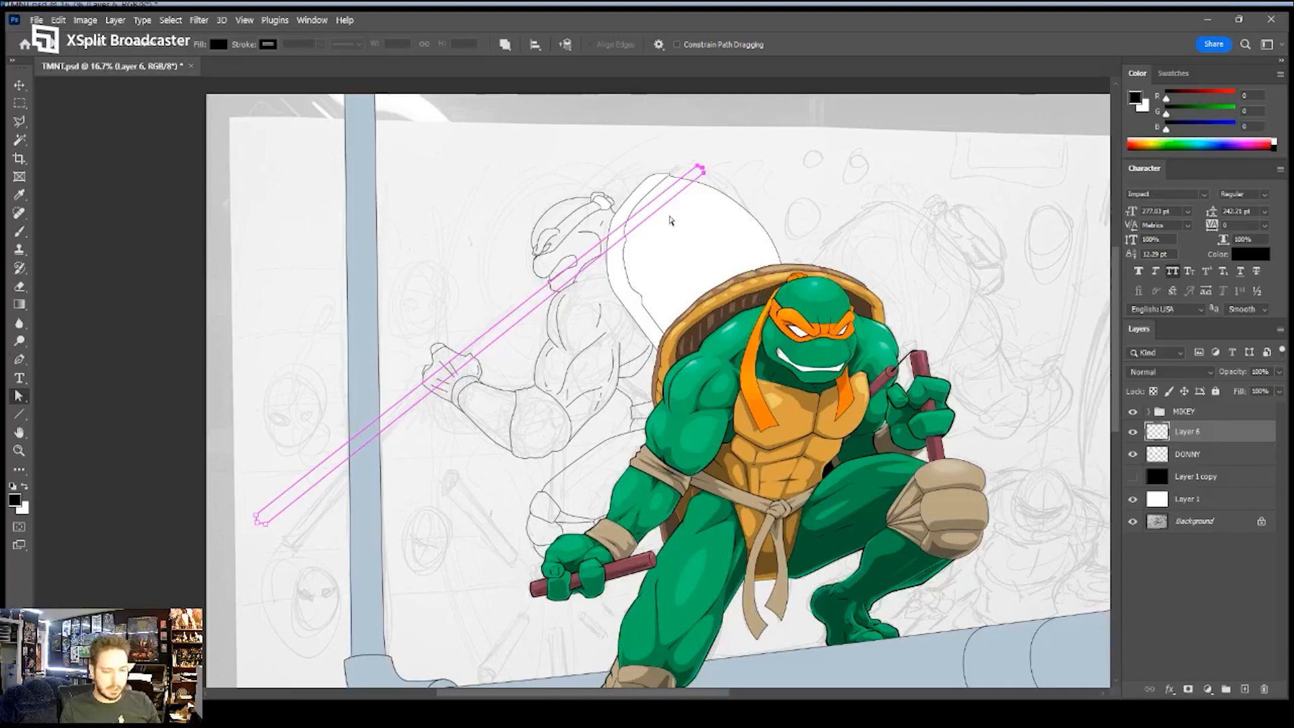
key("p")
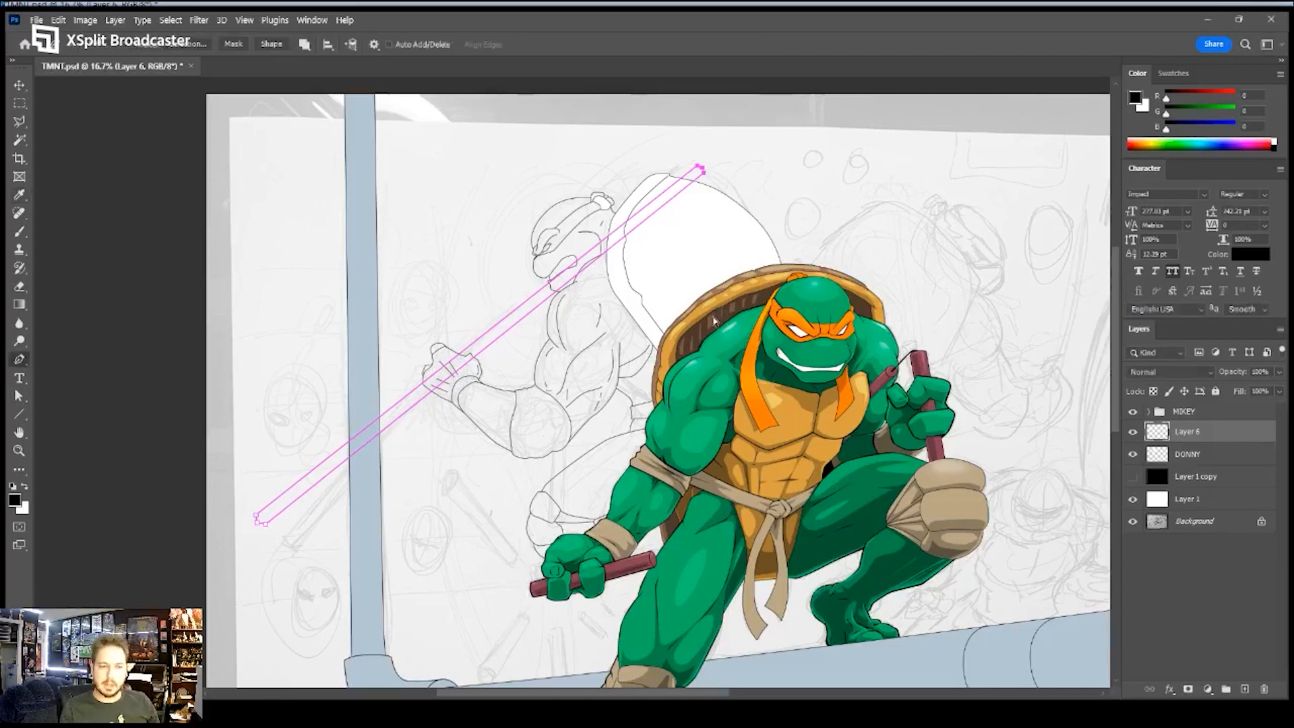
key("z")
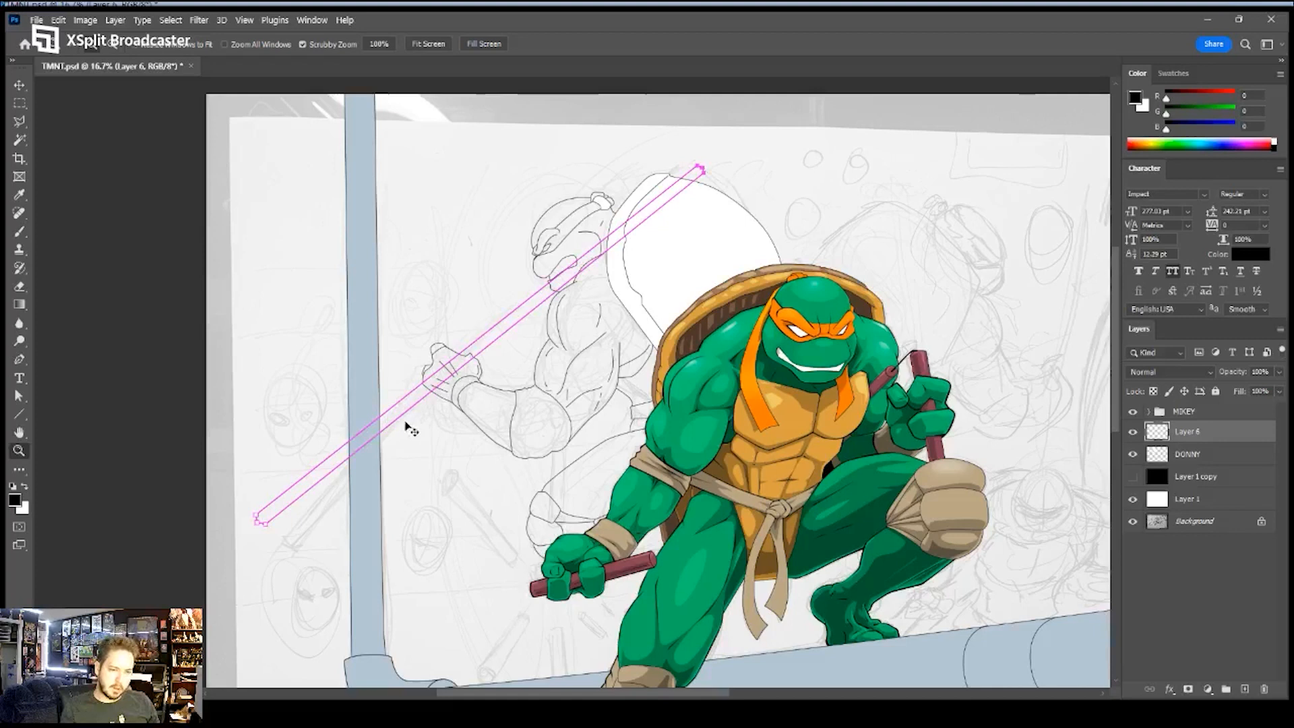
- Move the anchor points at the staff's upper end down and to the left, shortening the shaft beside the shell's edge
key("a")
left_click_drag(701, 168, 694, 167)
key("ctrl+z")
left_click(703, 167)
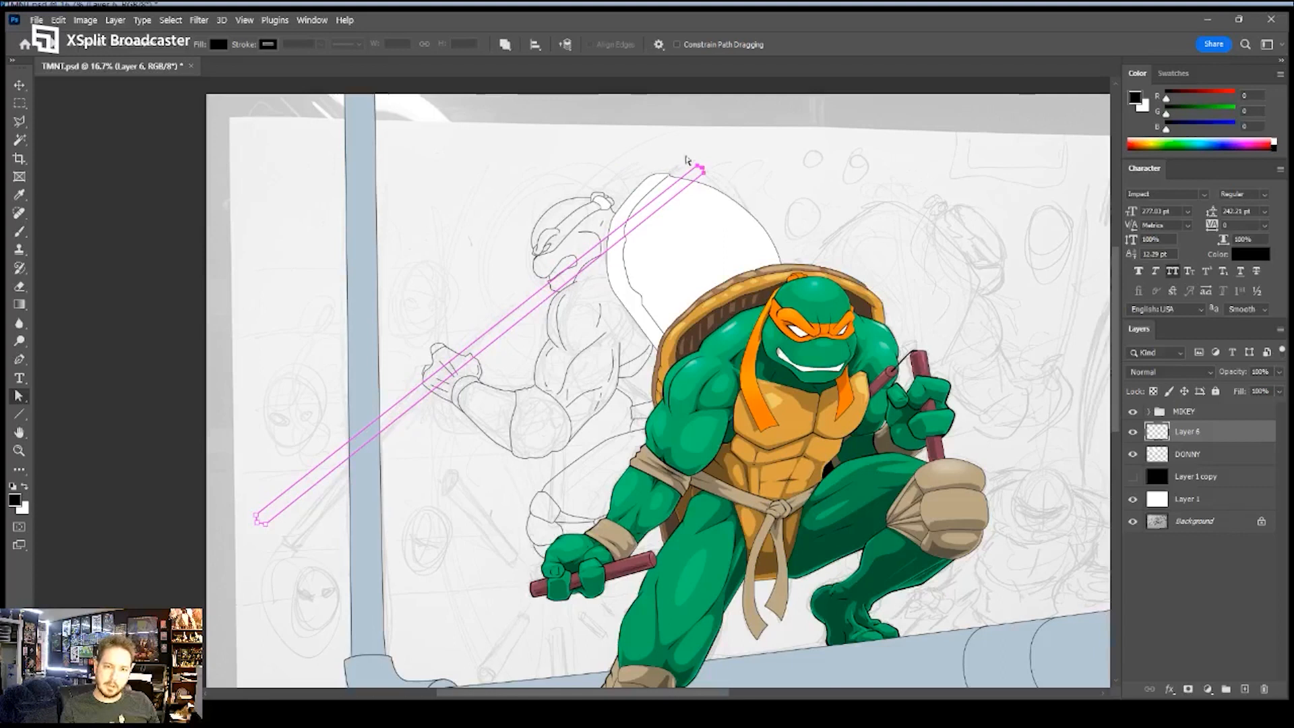
left_click_drag(705, 175, 688, 166)
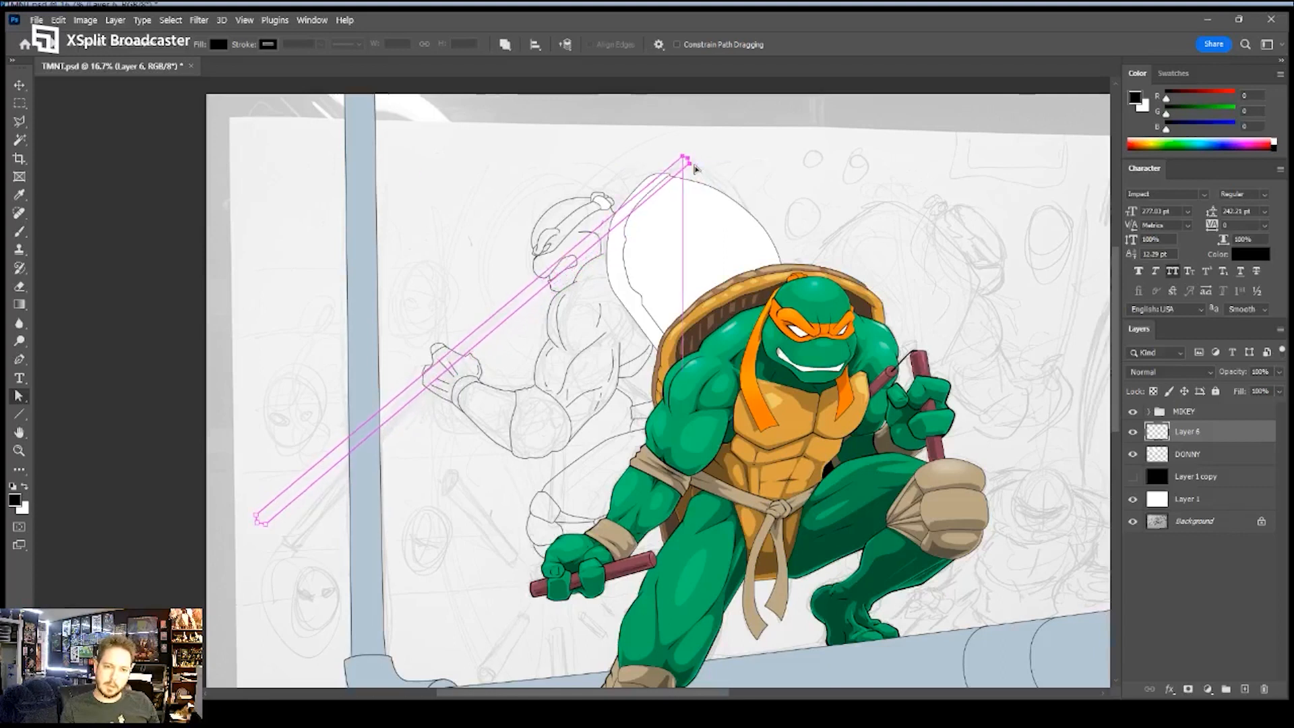
mouse_move(695, 166)
left_mouse_down()
mouse_move(722, 216)
mouse_move(674, 168)
mouse_move(681, 177)
left_mouse_up()
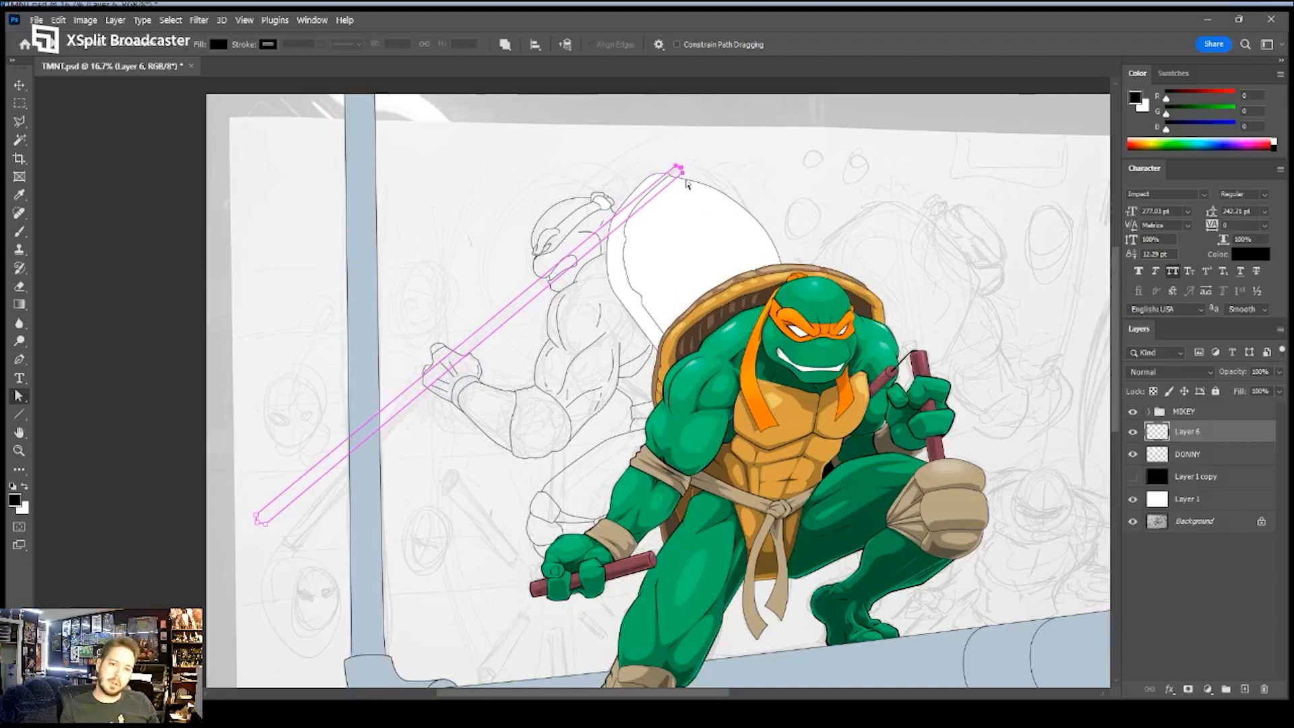
- Stroke the staff path as black line art on Layer 6
key("p")
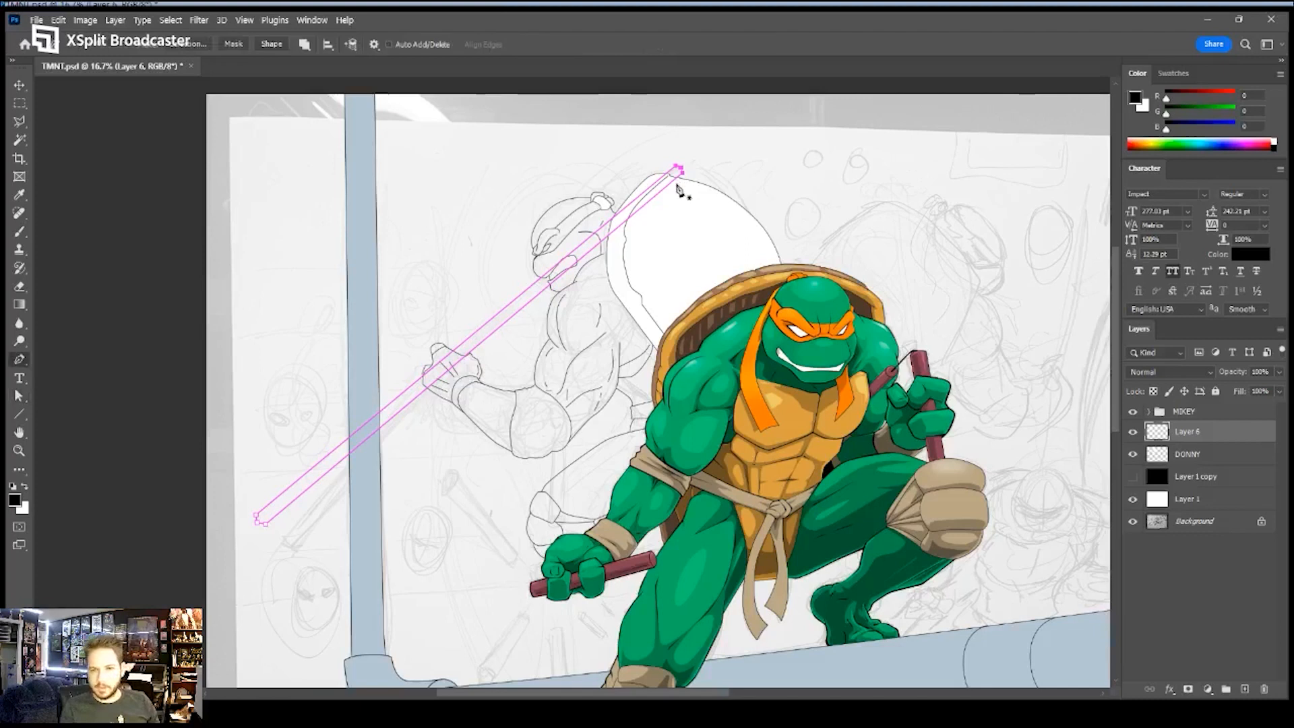
key("i")
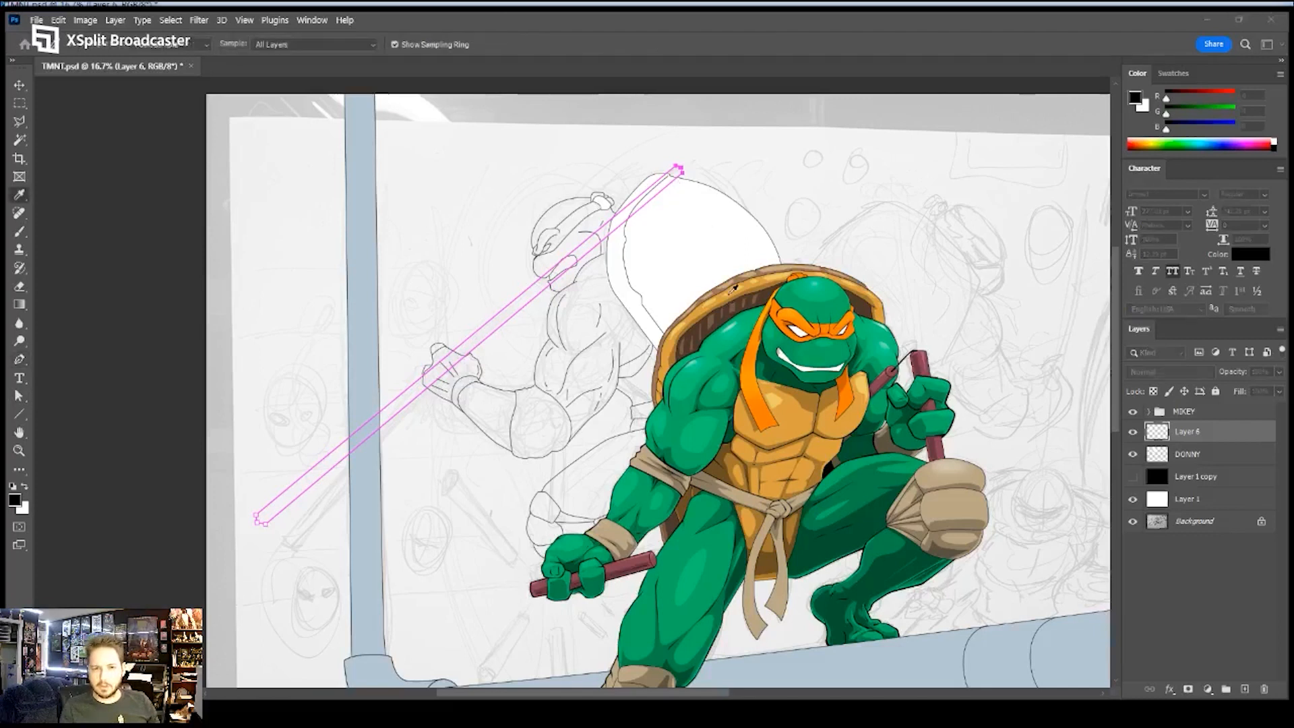
key("p")
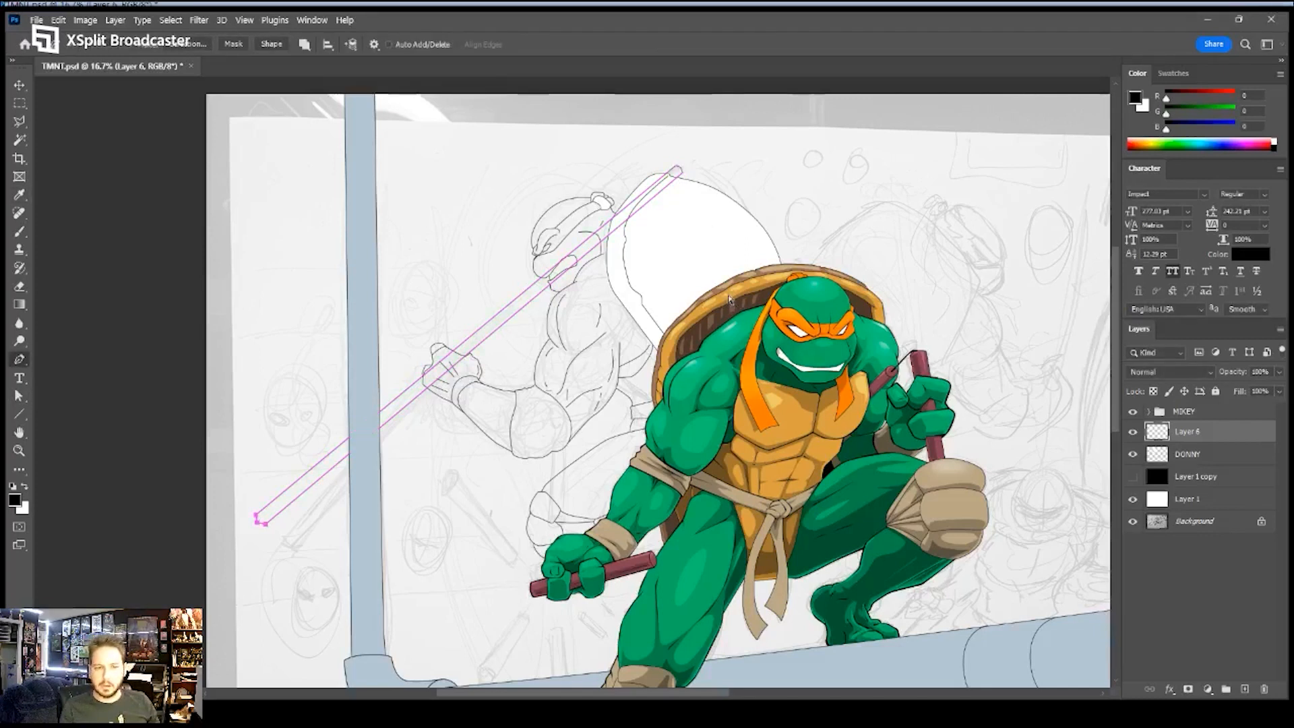
- Erase the short piece of fist outline crossing the staff's lower edge on the DONNY layer
key("z")
left_click_drag(449, 359, 530, 353)
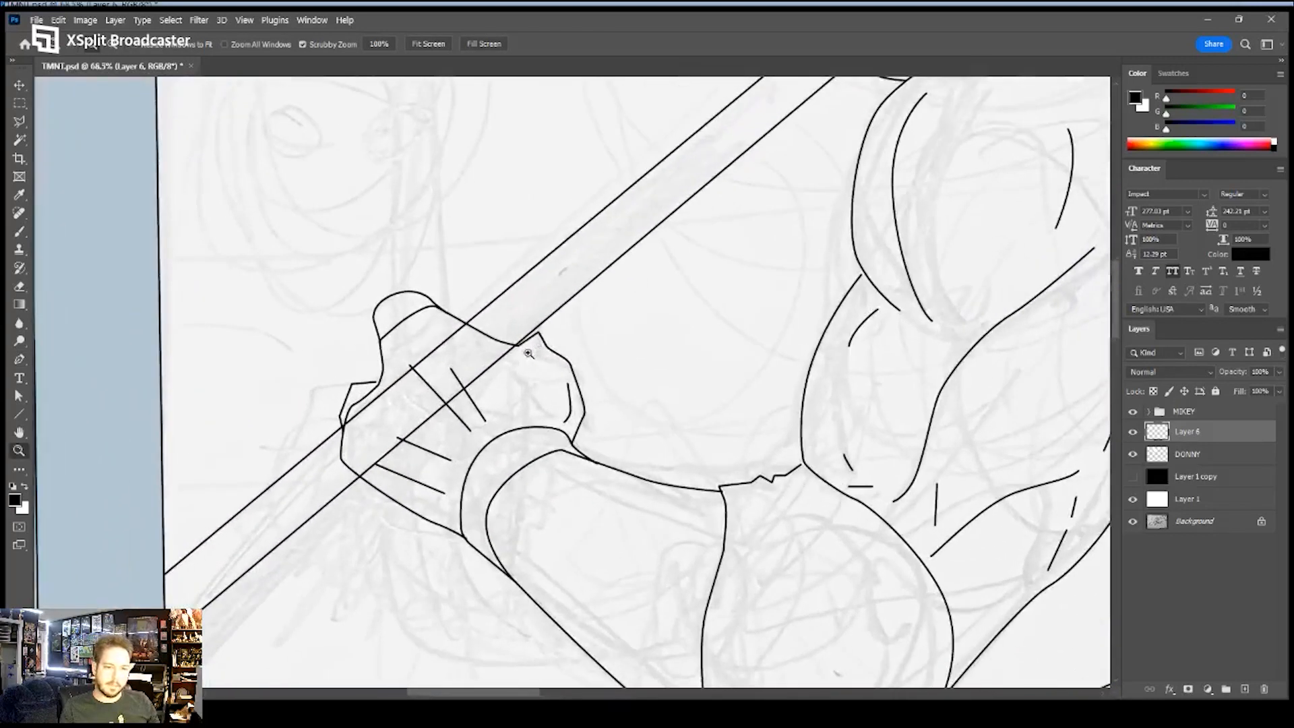
key("e")
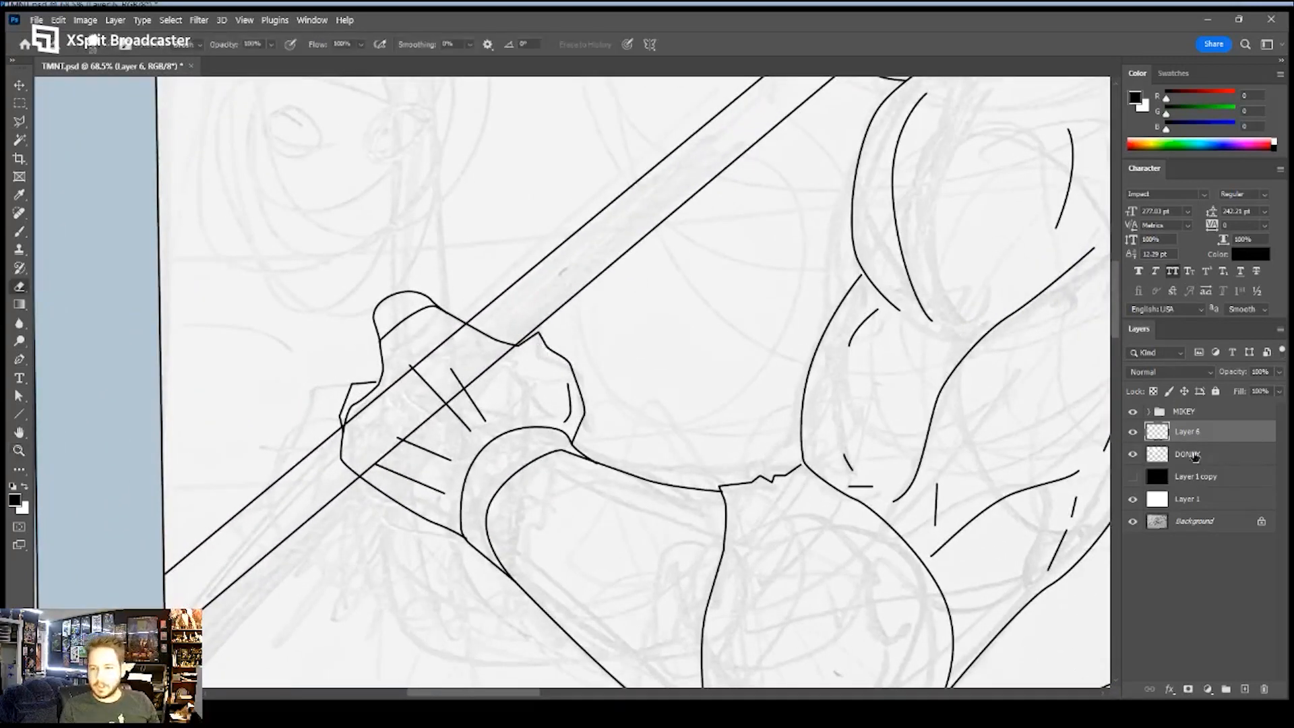
left_click(1190, 454)
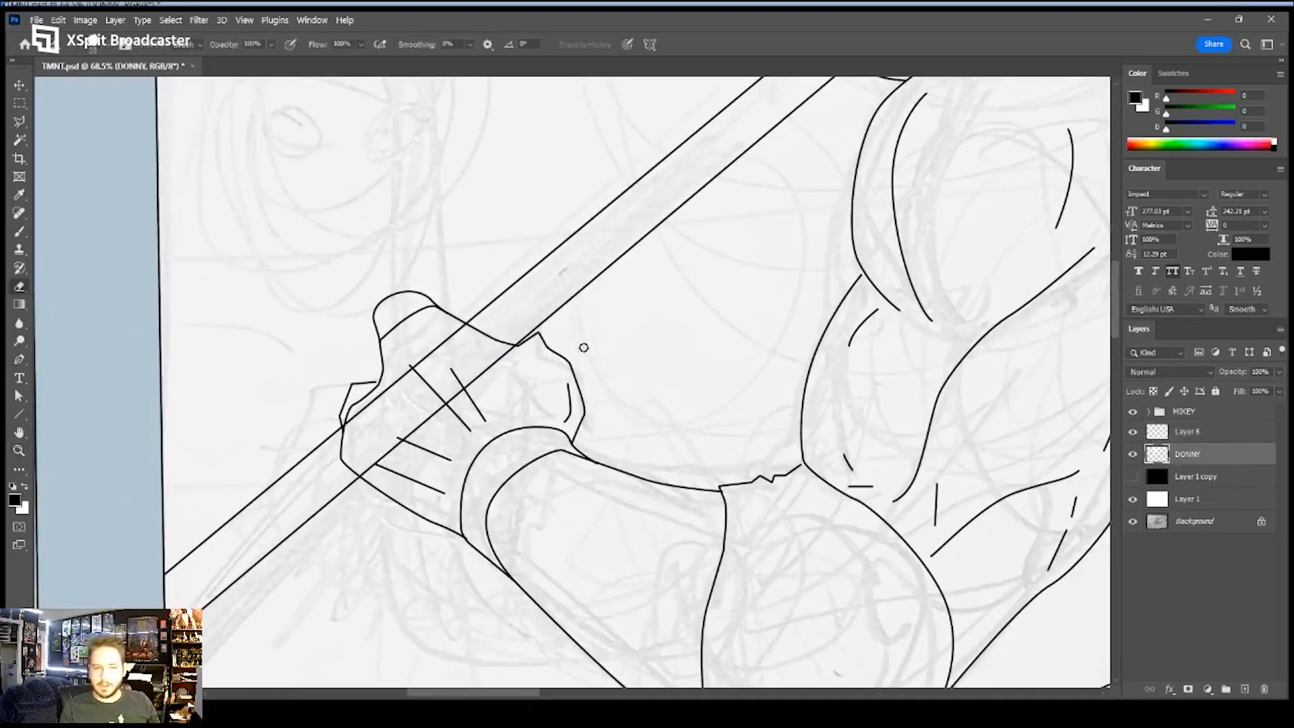
- Erase both staff lines where they run across Donny's fist on Layer 6
left_click(1174, 431)
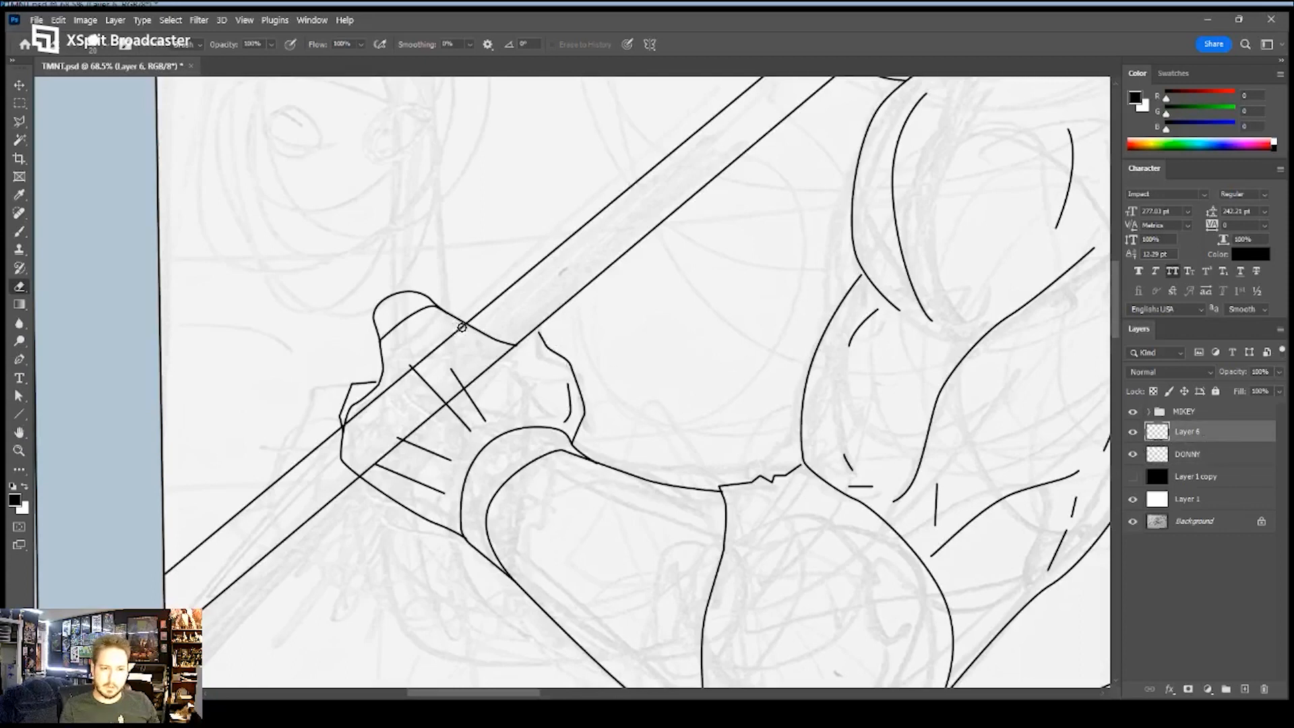
left_click(347, 422, "shift")
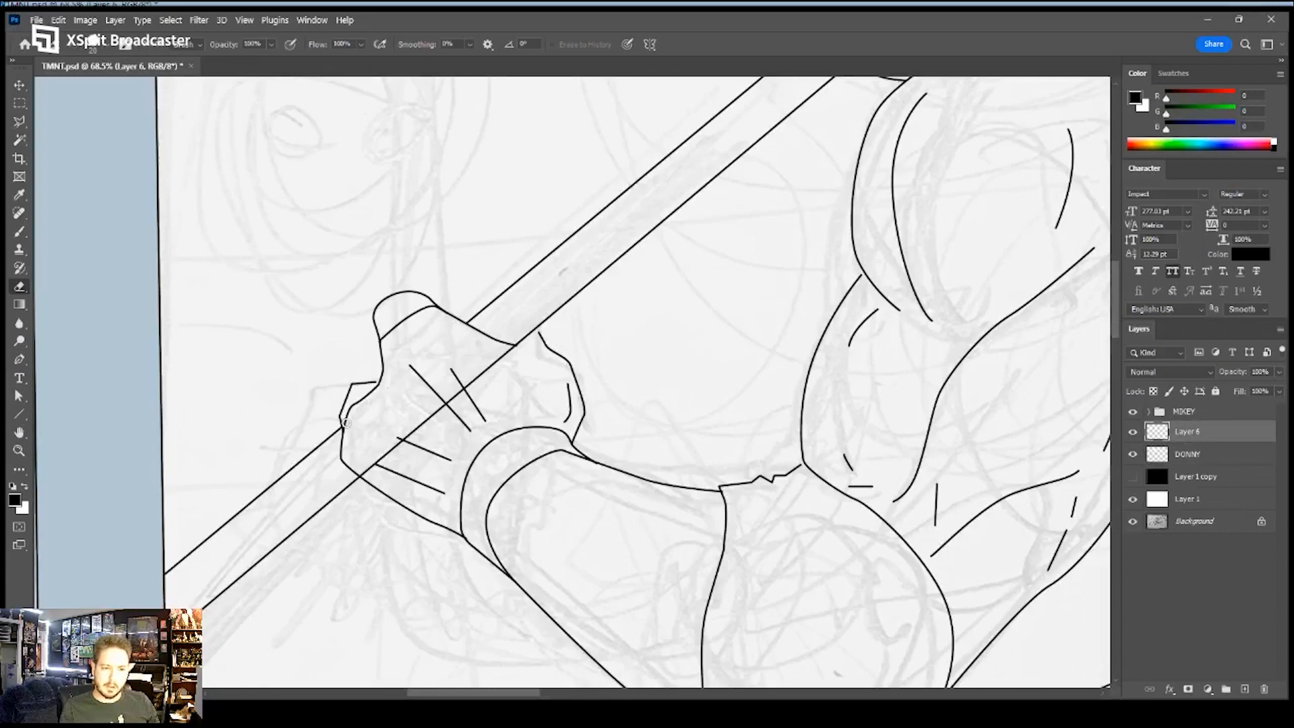
left_click(513, 348, "shift")
- Erase the part of the staff crossing Donny's face and shell, including its upper tip, so the shaft ends at his mouth
left_click_drag(641, 266, 431, 492)
left_click_drag(751, 217, 523, 404)
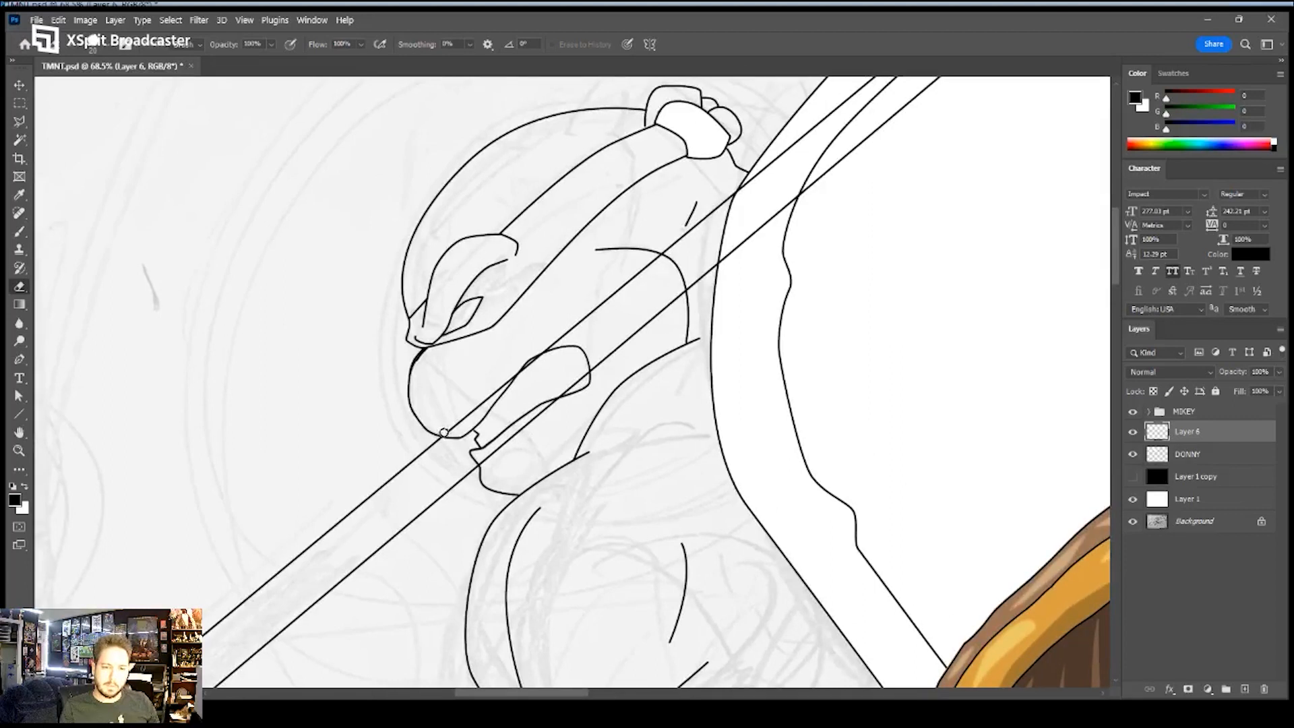
left_click_drag(670, 274, 557, 375)
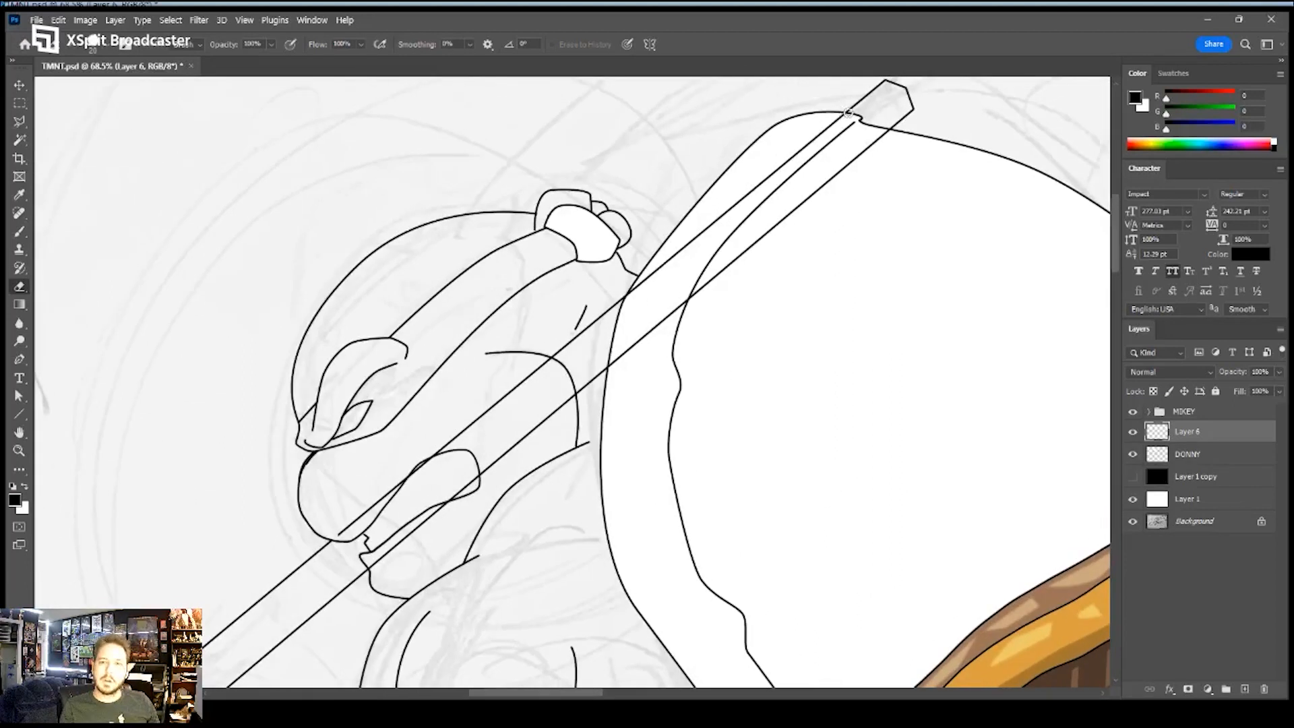
left_click(888, 82, "shift")
left_click(903, 88, "shift")
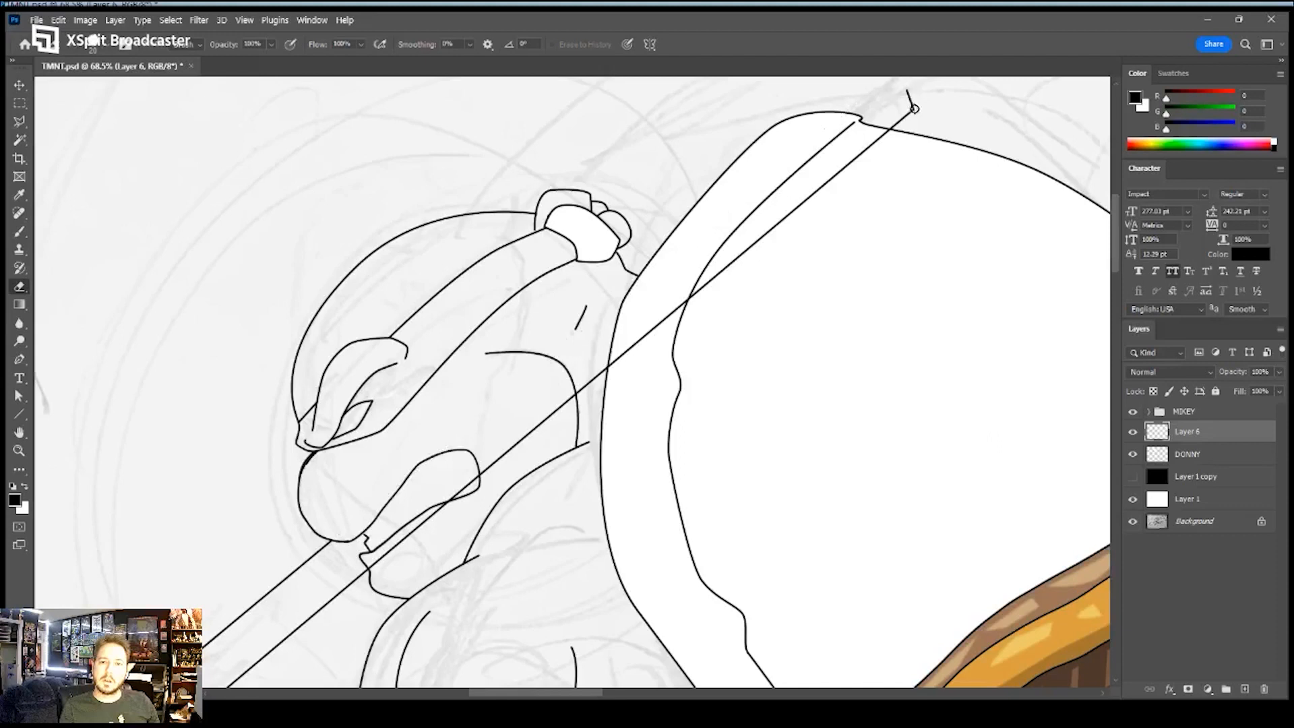
left_click(418, 527, "shift")
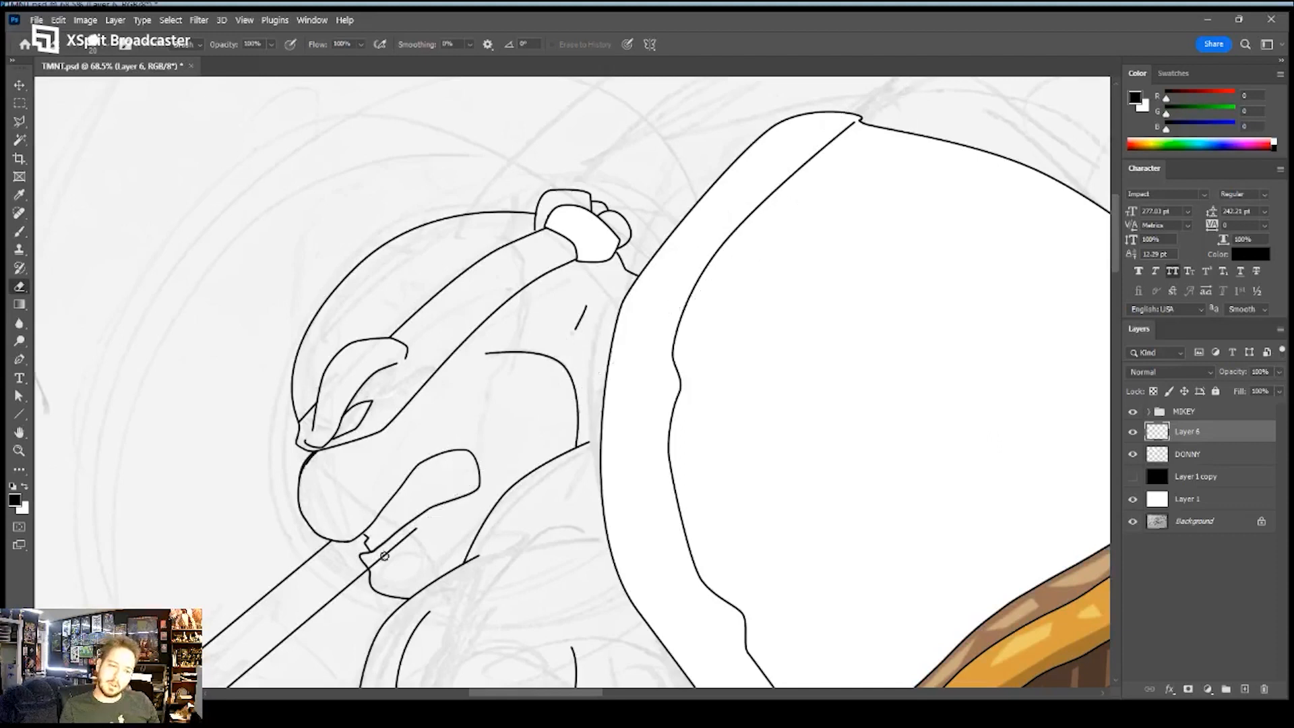
left_click(370, 565, "shift")
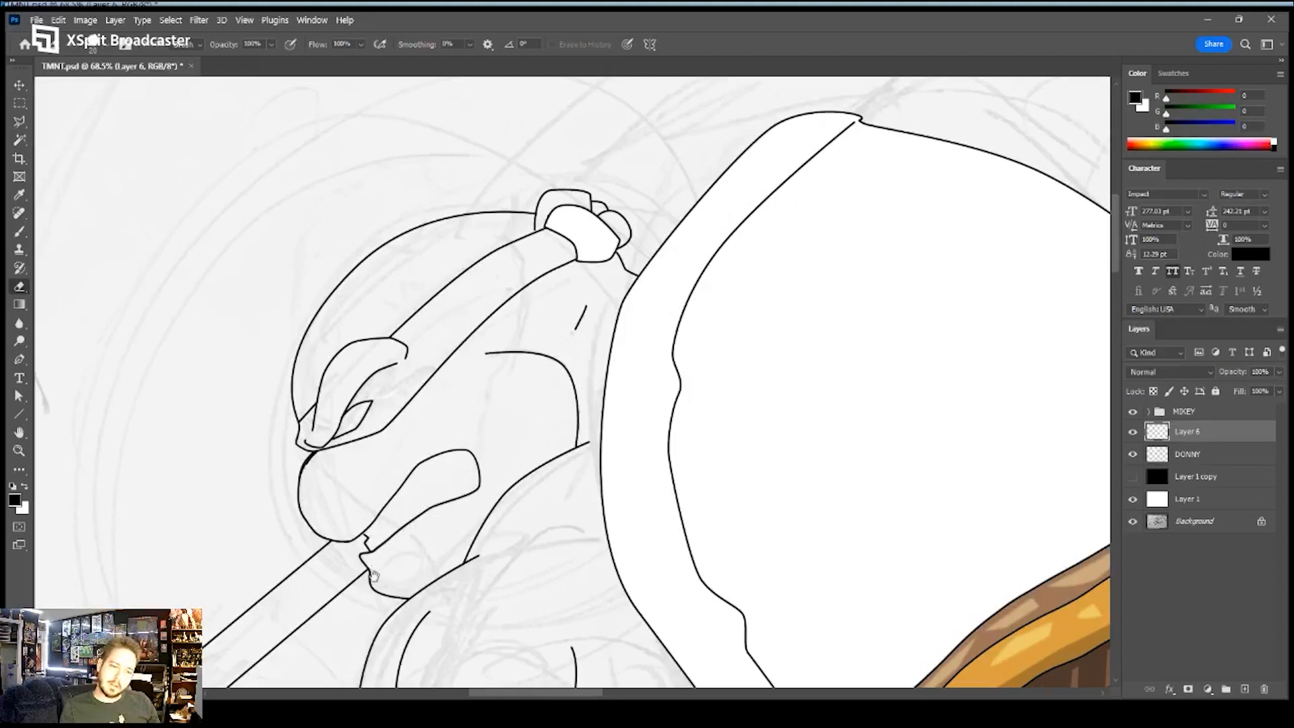
- Lower the MIKEY group's opacity to about 80% to reveal the staff behind the vertical pipe
left_click_drag(370, 565, 532, 413)
left_click_drag(476, 485, 853, 182)
left_click_drag(309, 649, 666, 325)
key("z")
left_click_drag(585, 391, 539, 391)
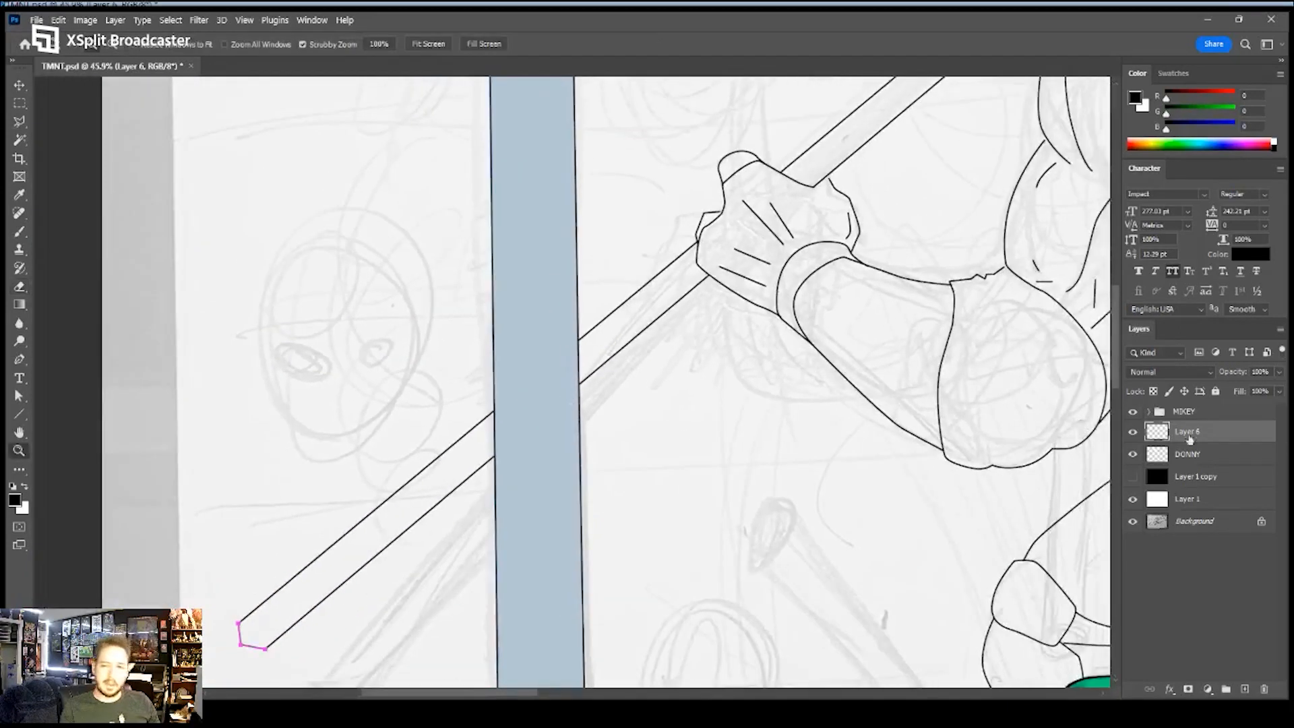
left_click(1193, 412)
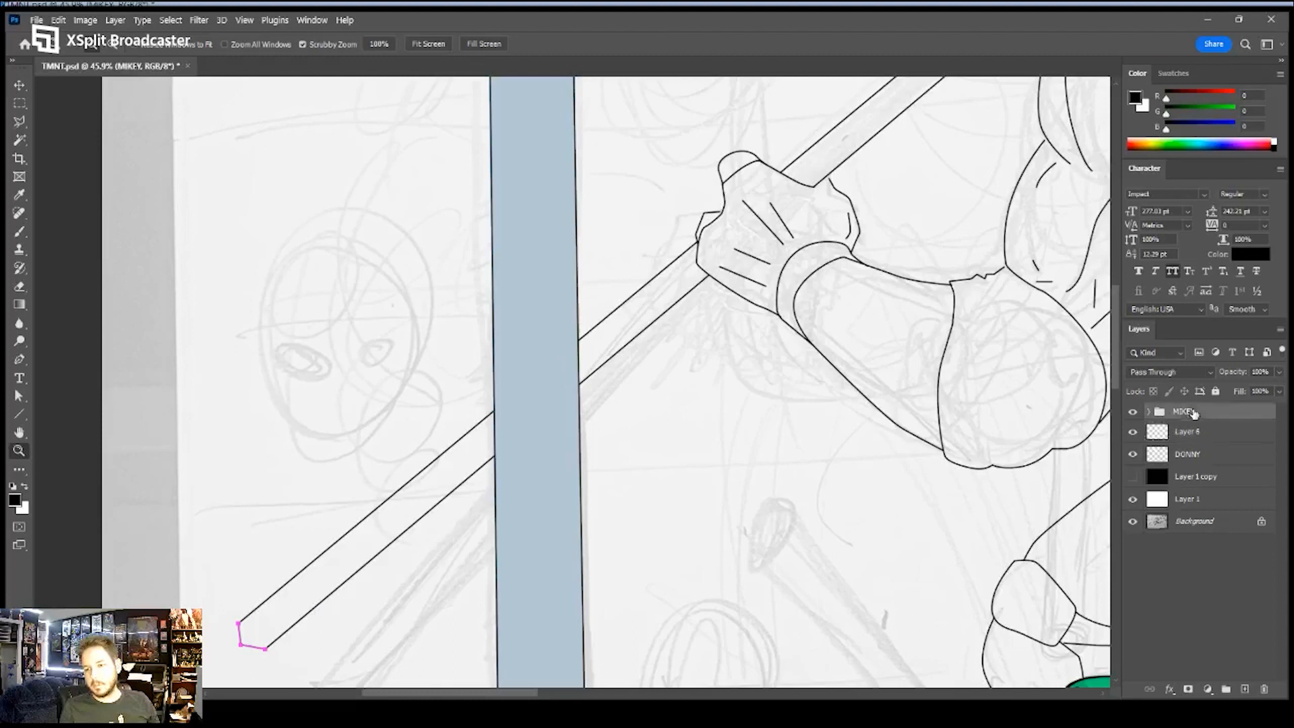
mouse_move(1242, 374)
left_mouse_down()
mouse_move(1227, 376)
mouse_move(1238, 377)
left_mouse_up()
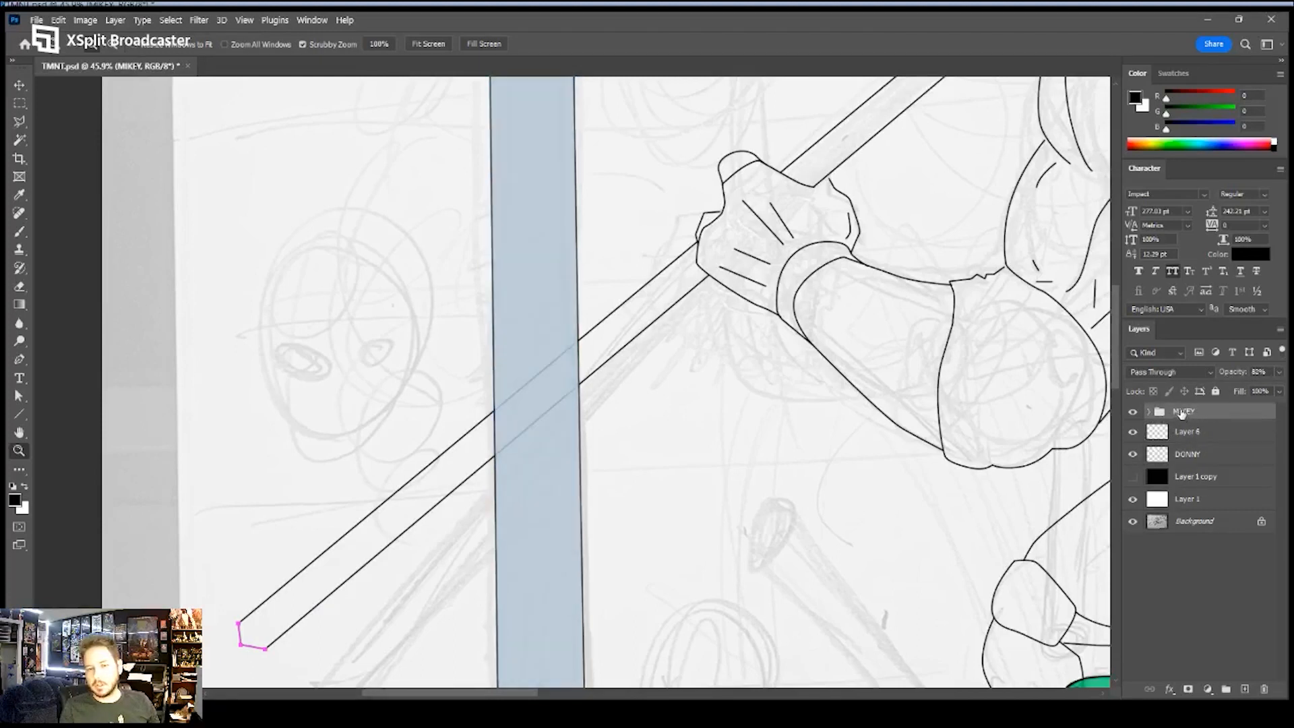
- Outline the staff section crossing the vertical pipe with a polygonal lasso selection that follows both shaft lines
left_click(1197, 435)
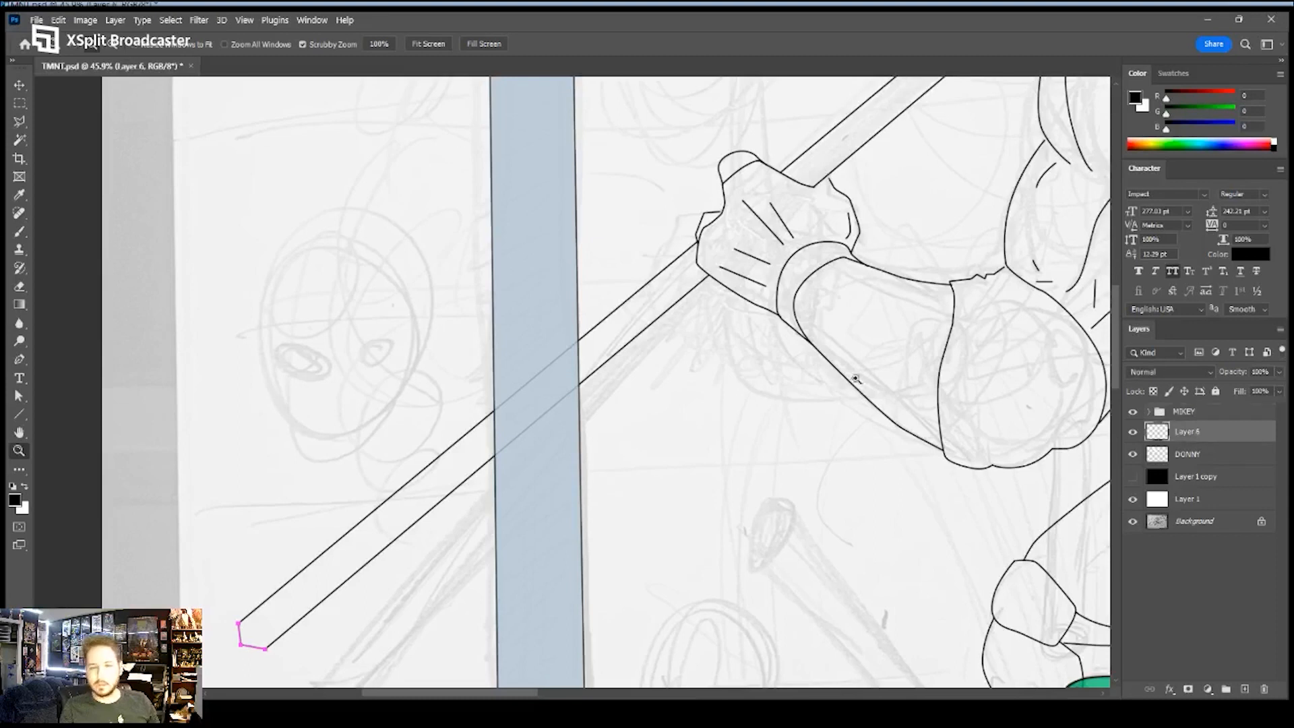
left_click(510, 398)
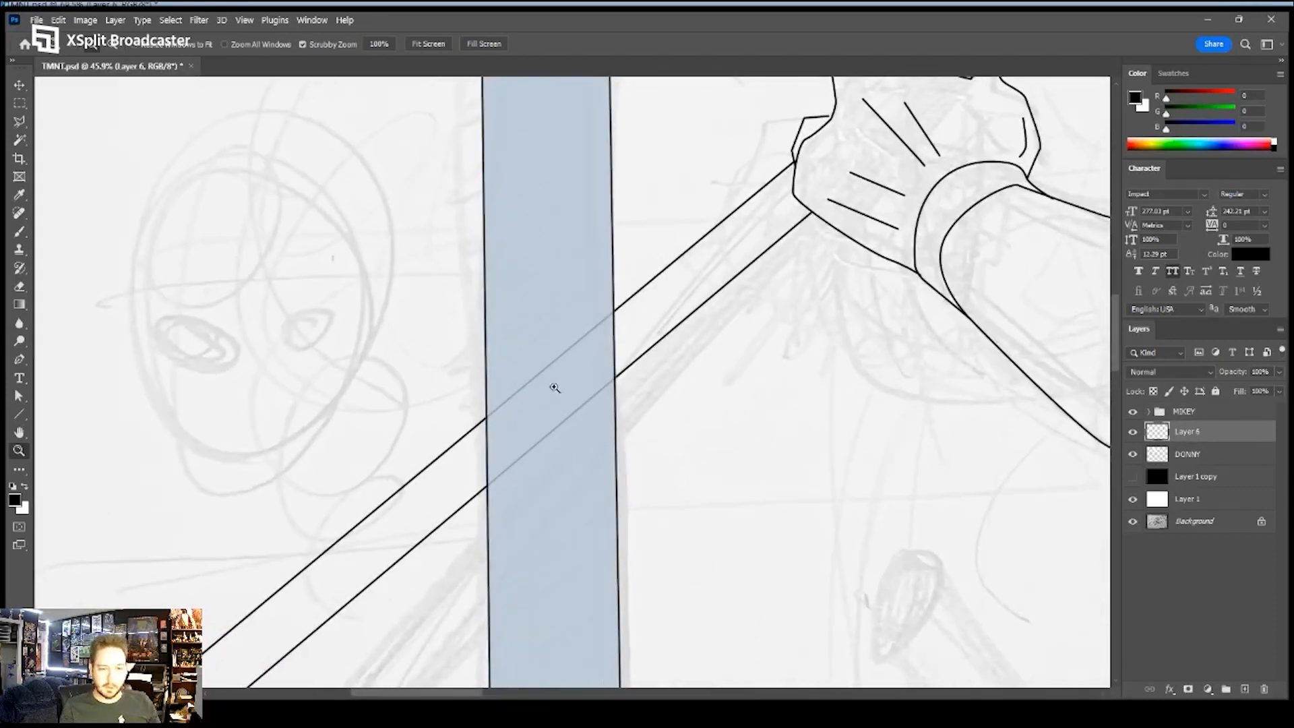
left_click(526, 414)
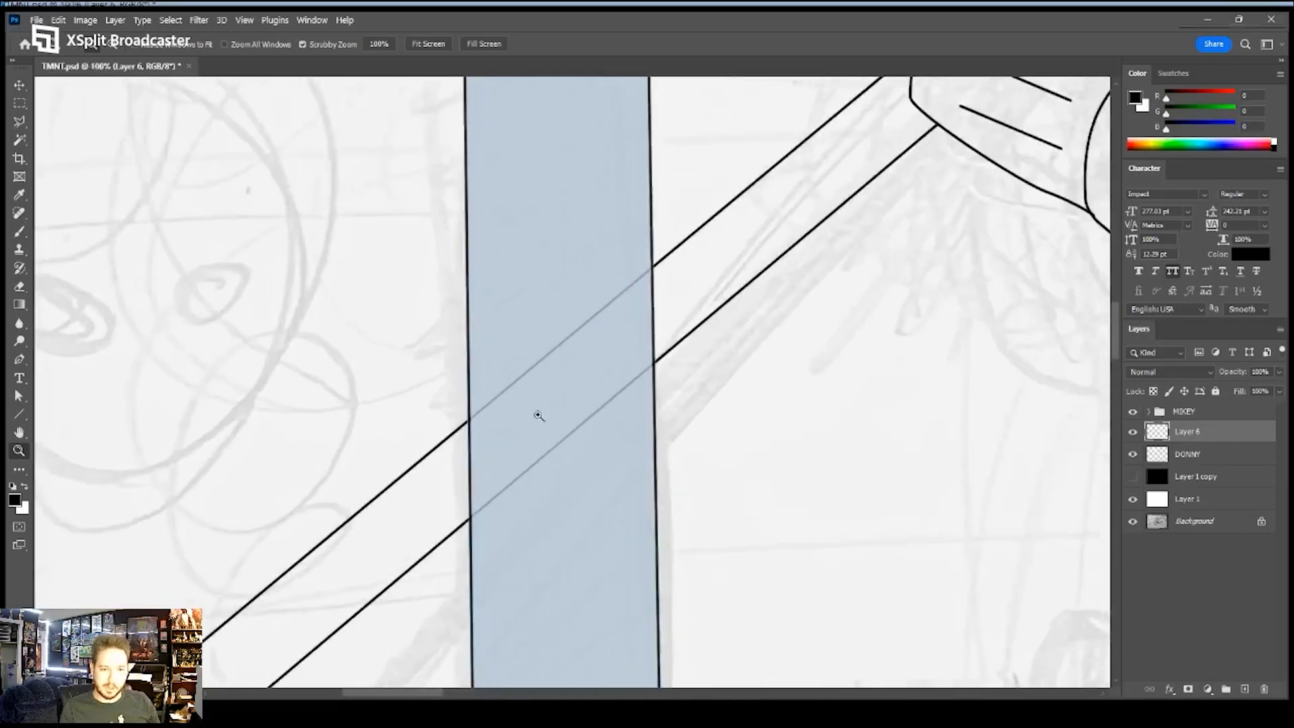
left_click_drag(545, 410, 537, 405)
key("l")
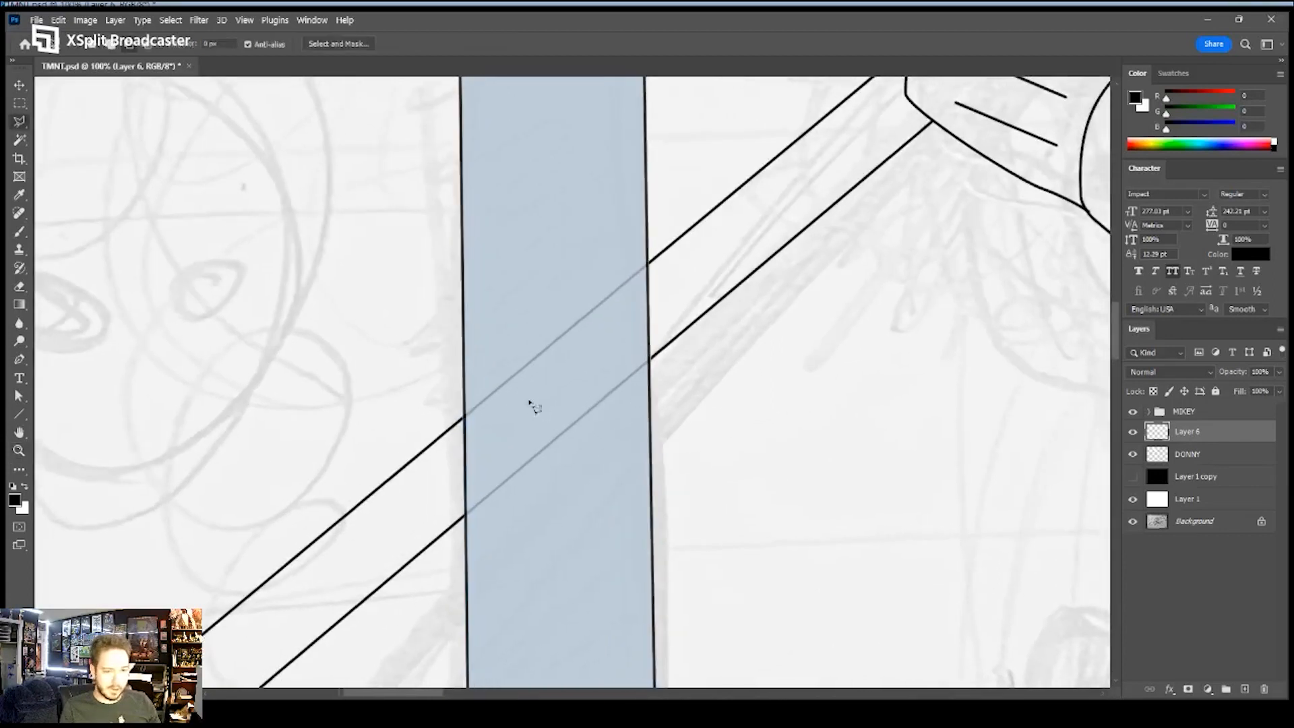
left_click(463, 418)
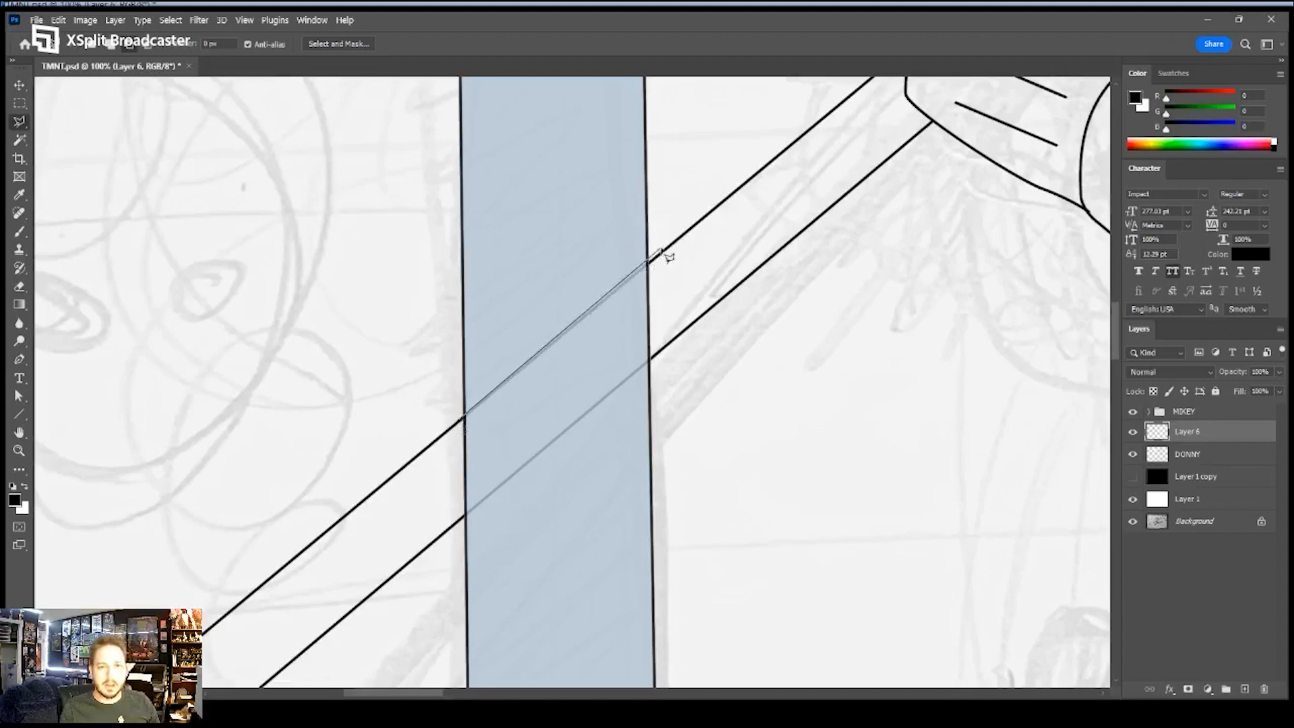
left_click(667, 249)
left_click(651, 361)
left_click(445, 529)
left_click(437, 511)
left_click(463, 419)
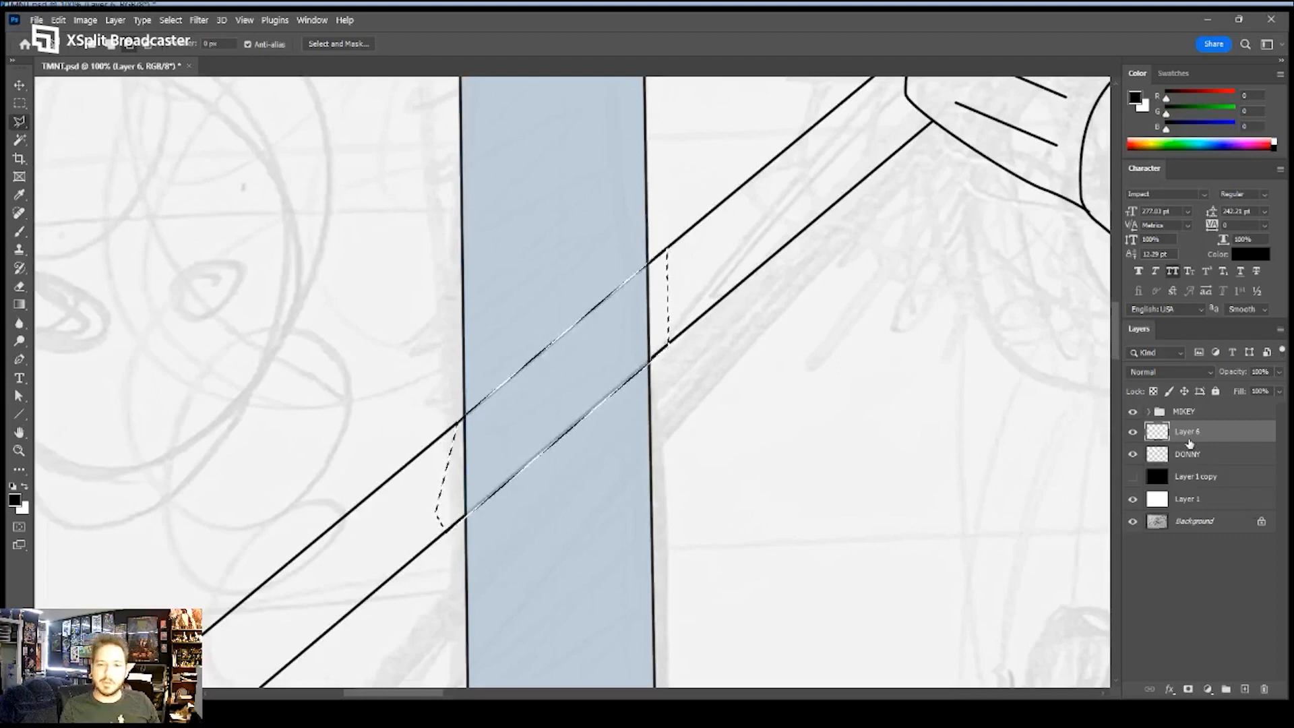
- Delete the selected pipe area from the Mike layer inside the MIKEY group and clear the selection
left_click(1151, 414)
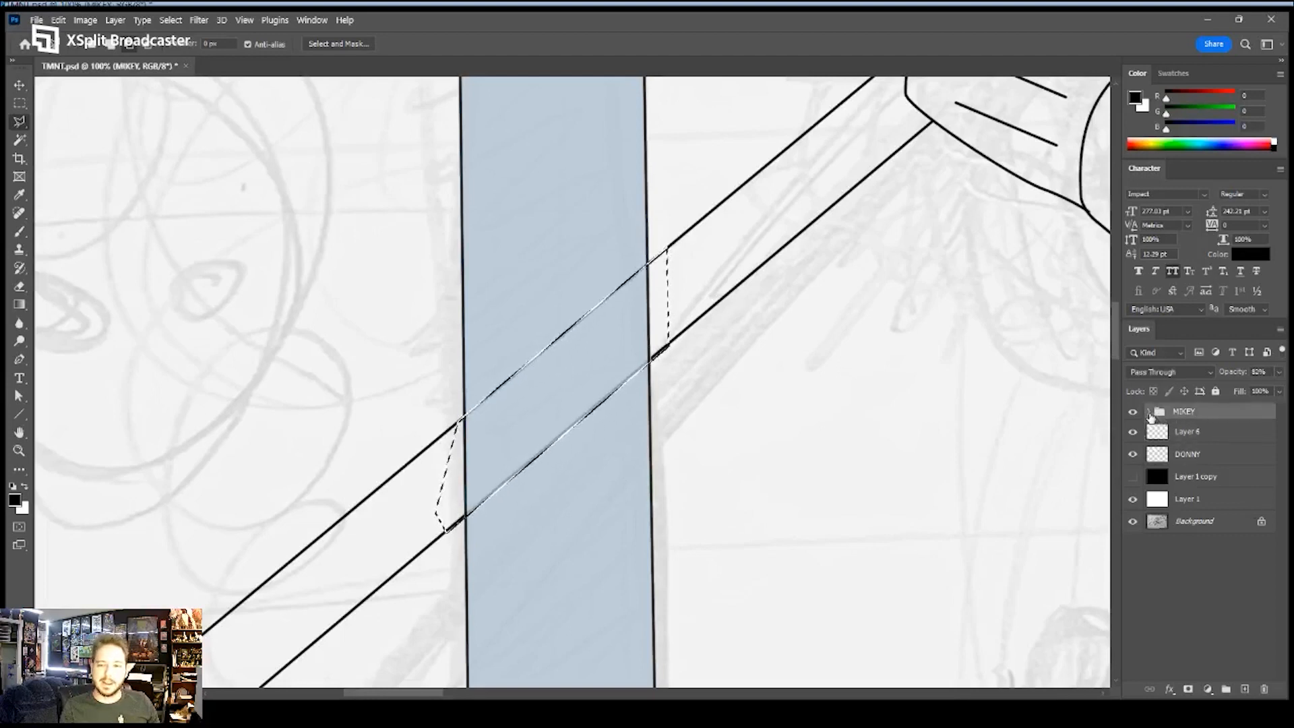
left_click(1150, 412)
left_click(1136, 467)
left_click(1136, 467)
left_click(1200, 471)
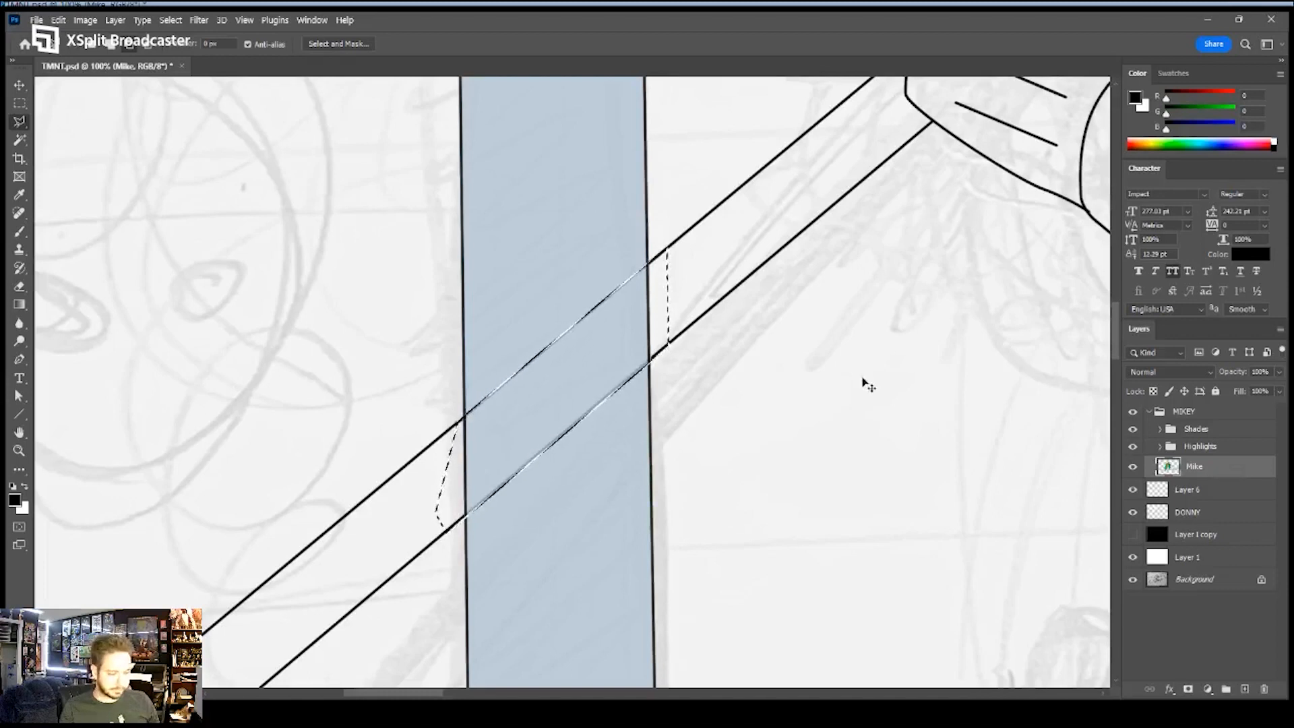
key("Delete")
key("ctrl+d")
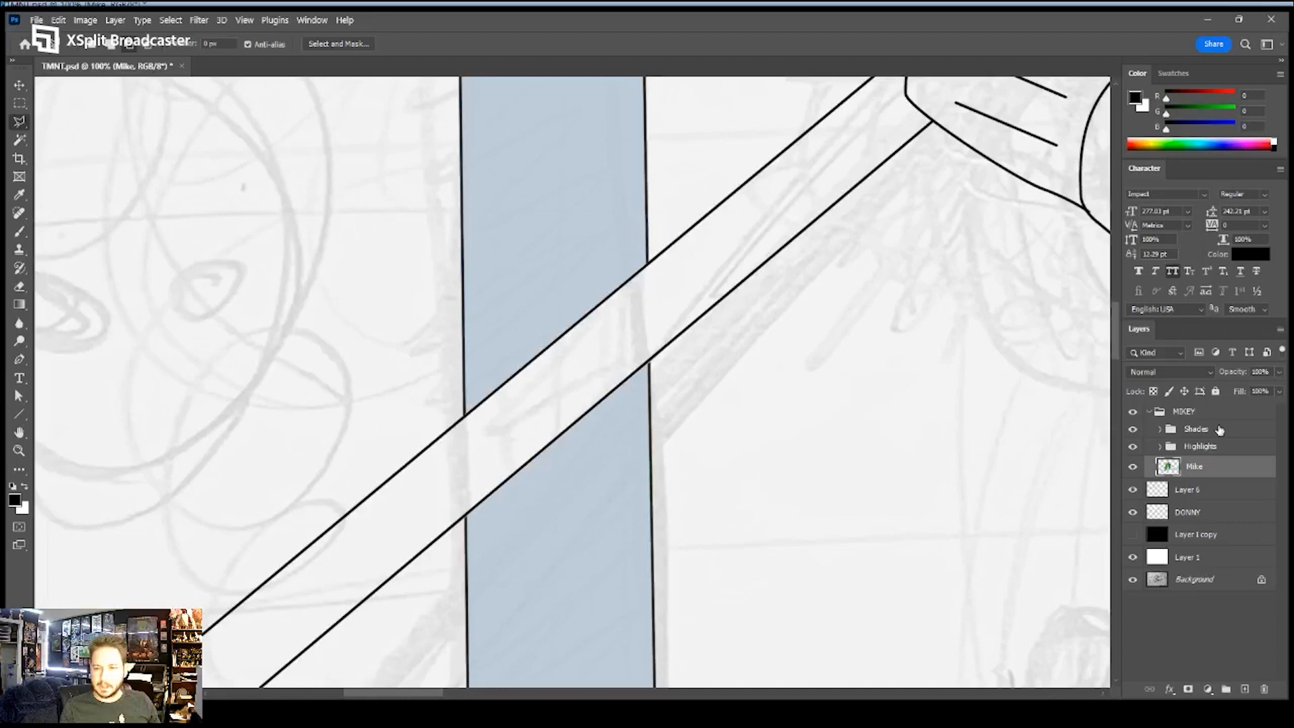
- Examine the whole composition, then Donny's head, fist and staff line art up close
key("z")
left_click_drag(936, 364, 855, 356)
left_click_drag(948, 343, 751, 408)
left_click_drag(856, 350, 819, 353)
left_click_drag(910, 337, 882, 344)
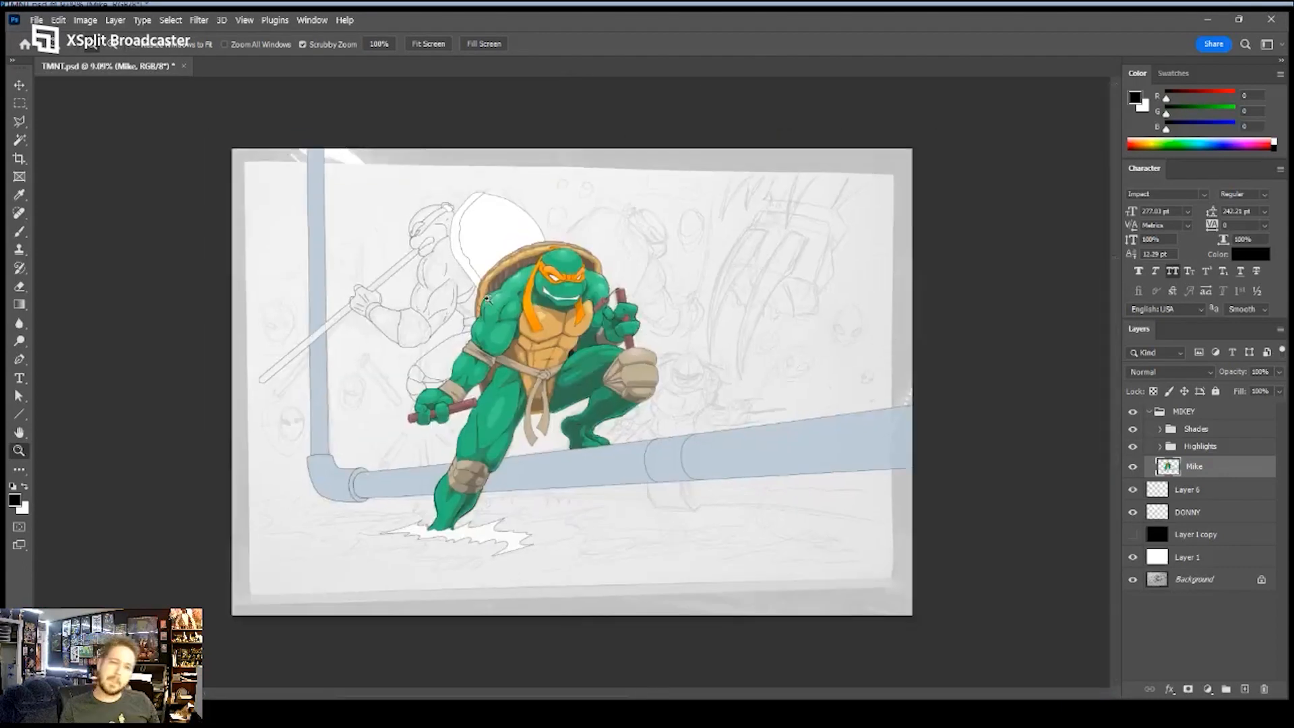
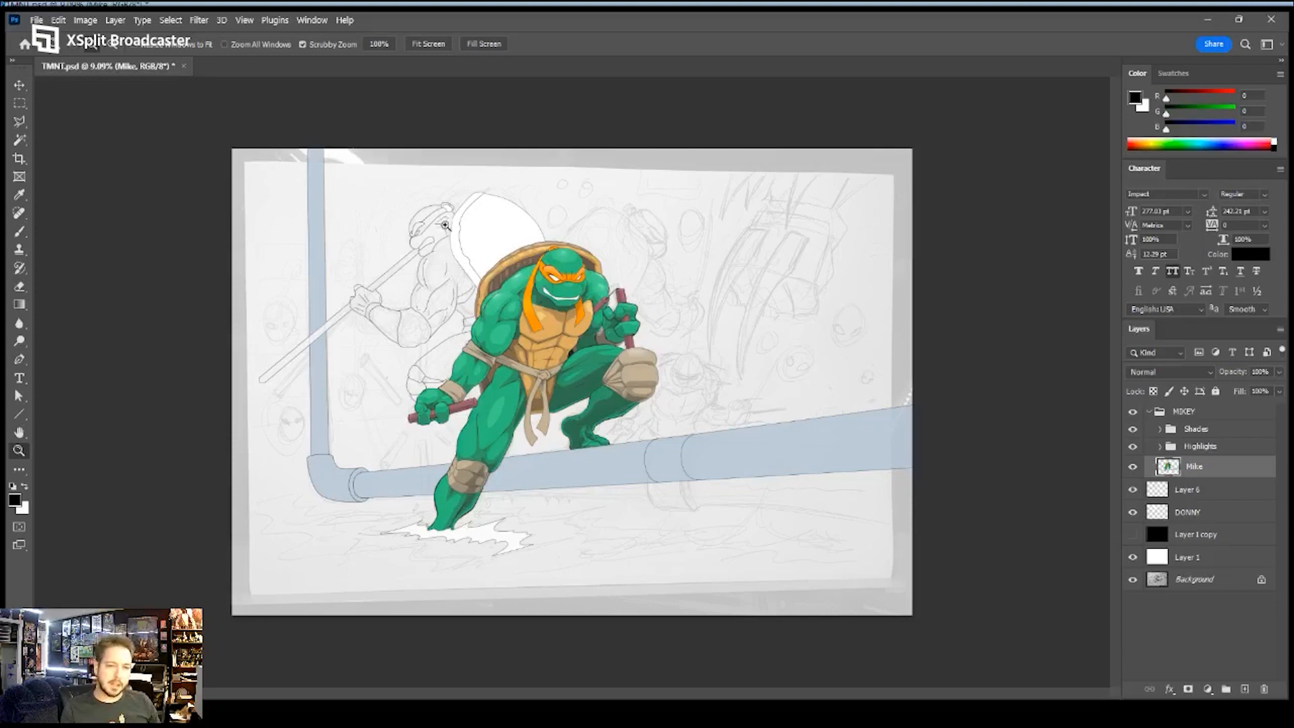
left_click_drag(458, 248, 527, 234)
left_click_drag(433, 222, 578, 257)
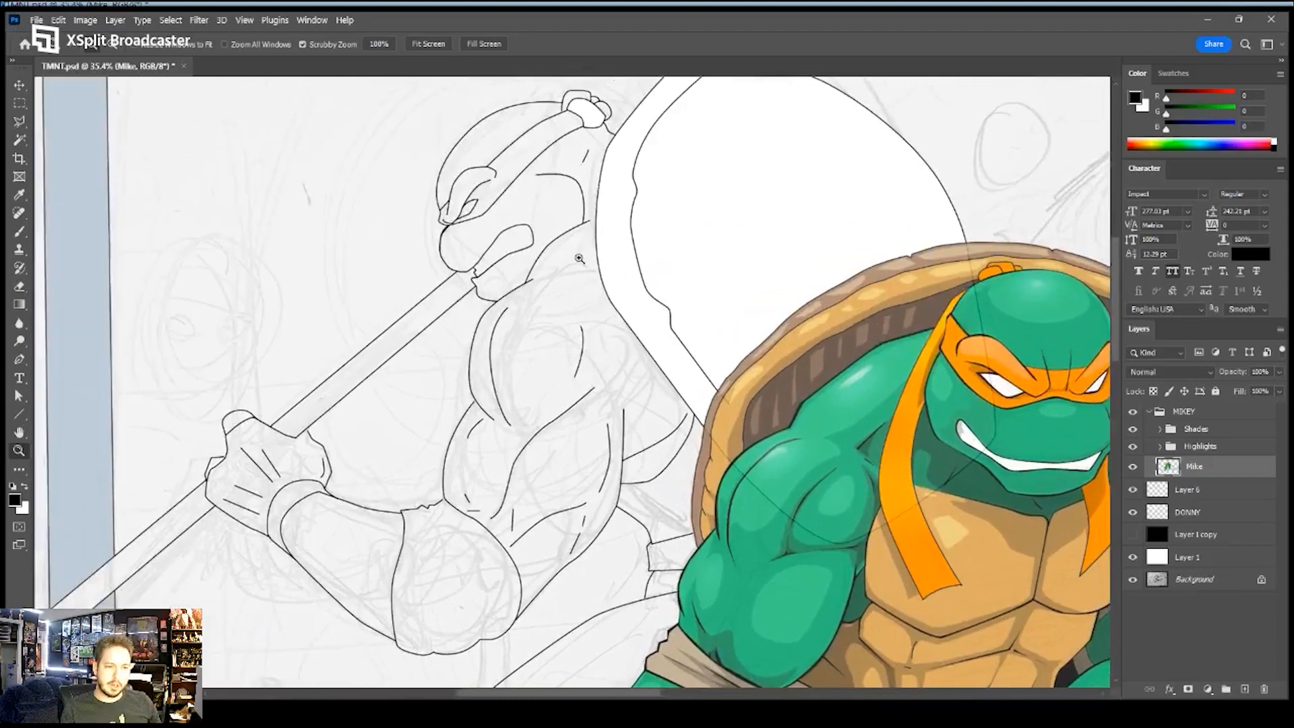
left_click_drag(217, 421, 297, 423)
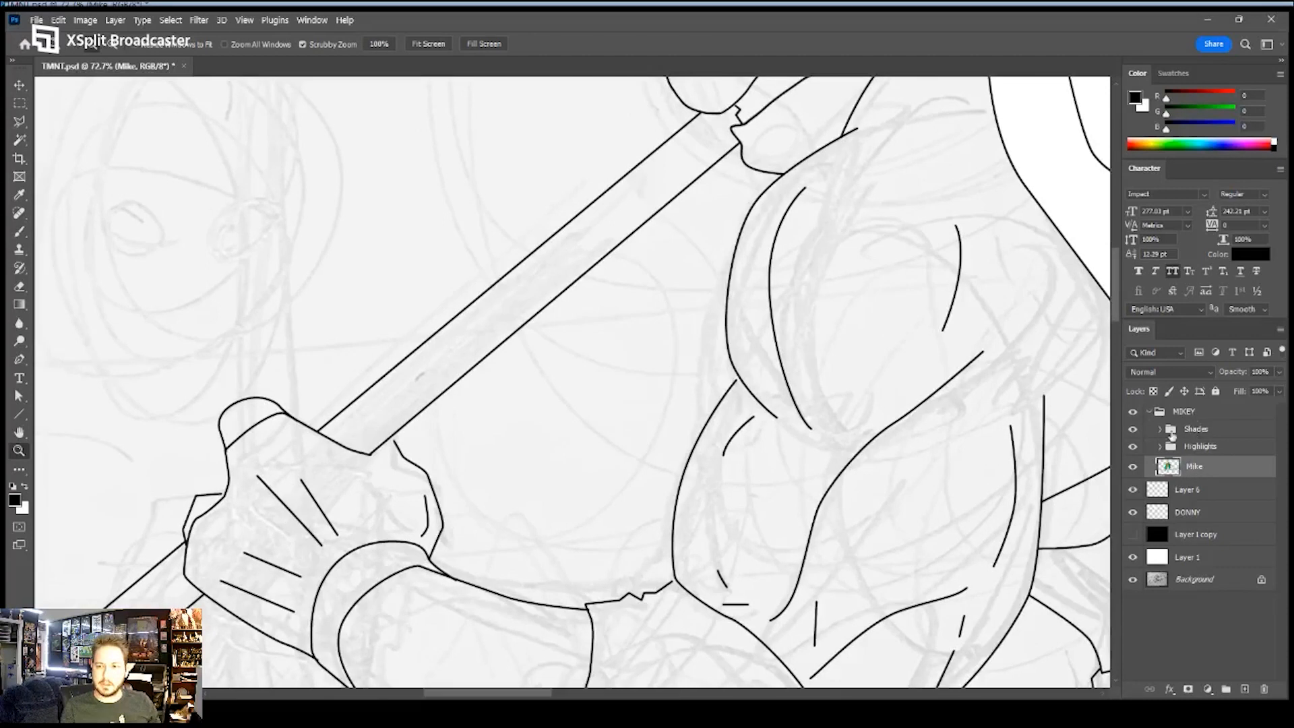
- Collapse the MIKEY group and merge Layer 6 with the DONNY layer
left_click(1150, 412)
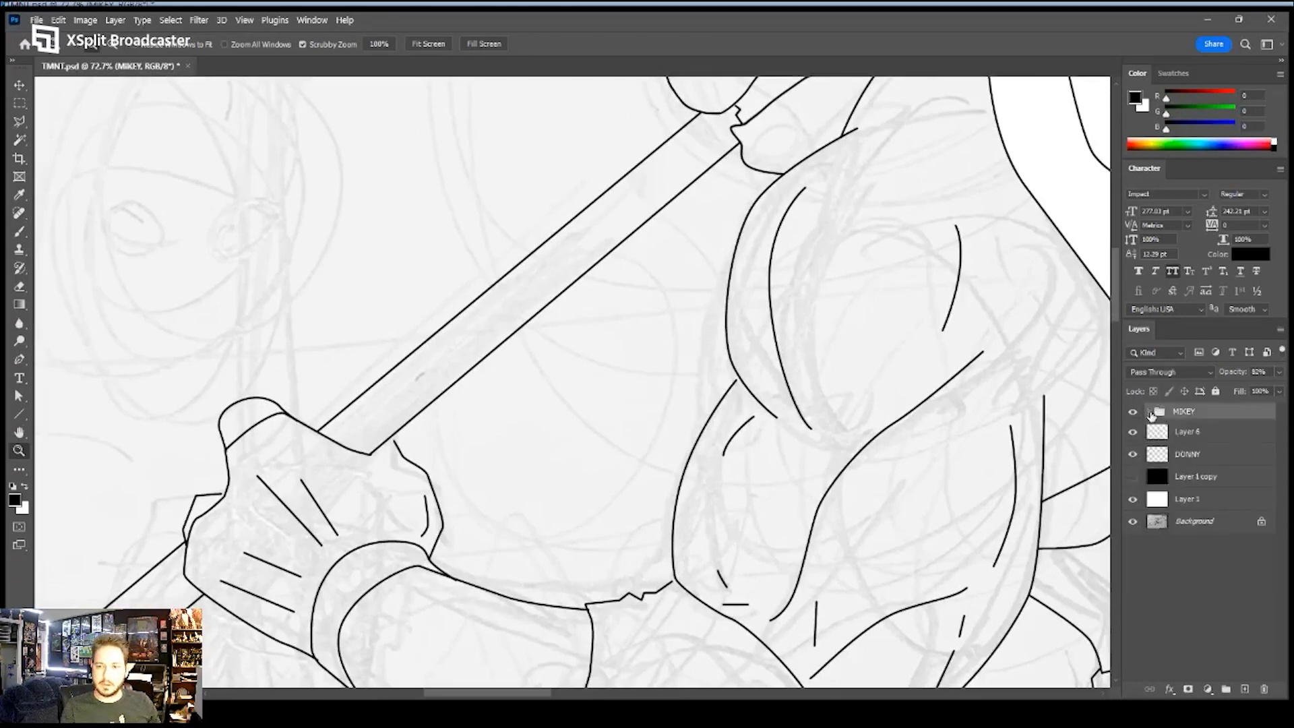
left_click(1188, 455)
left_click(1184, 434, "shift")
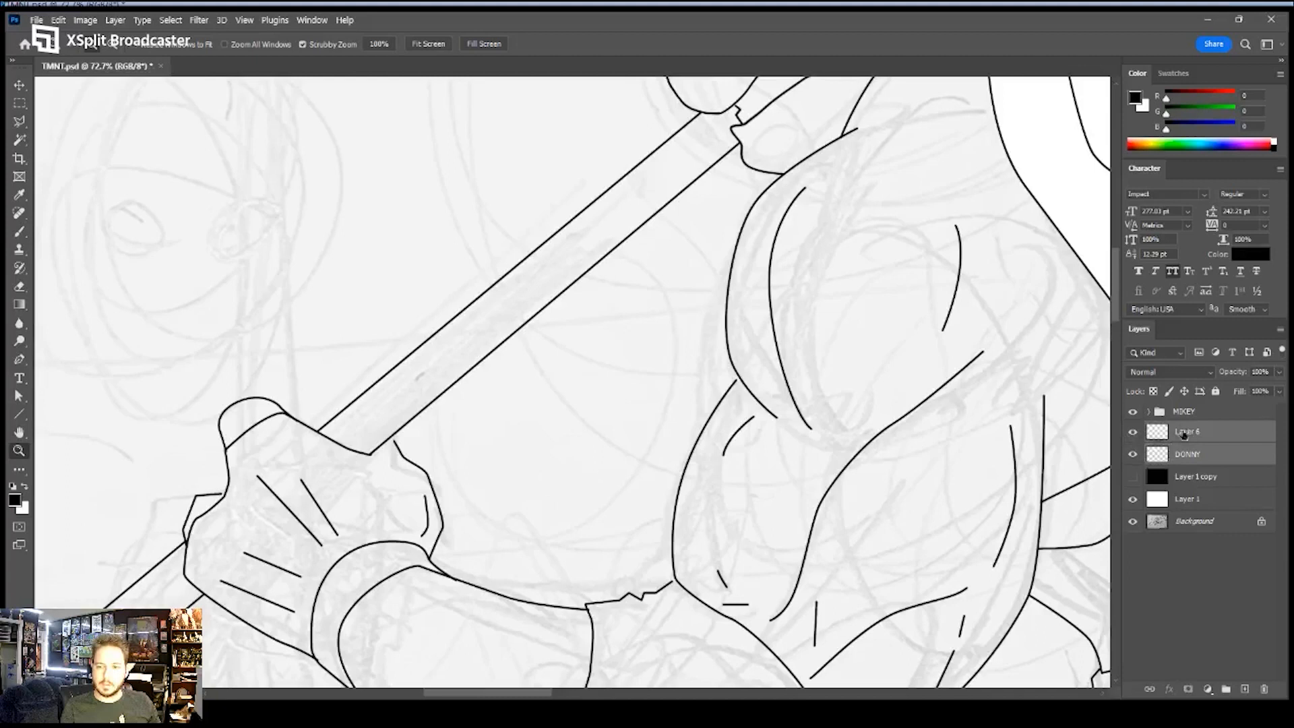
key("ctrl+e")
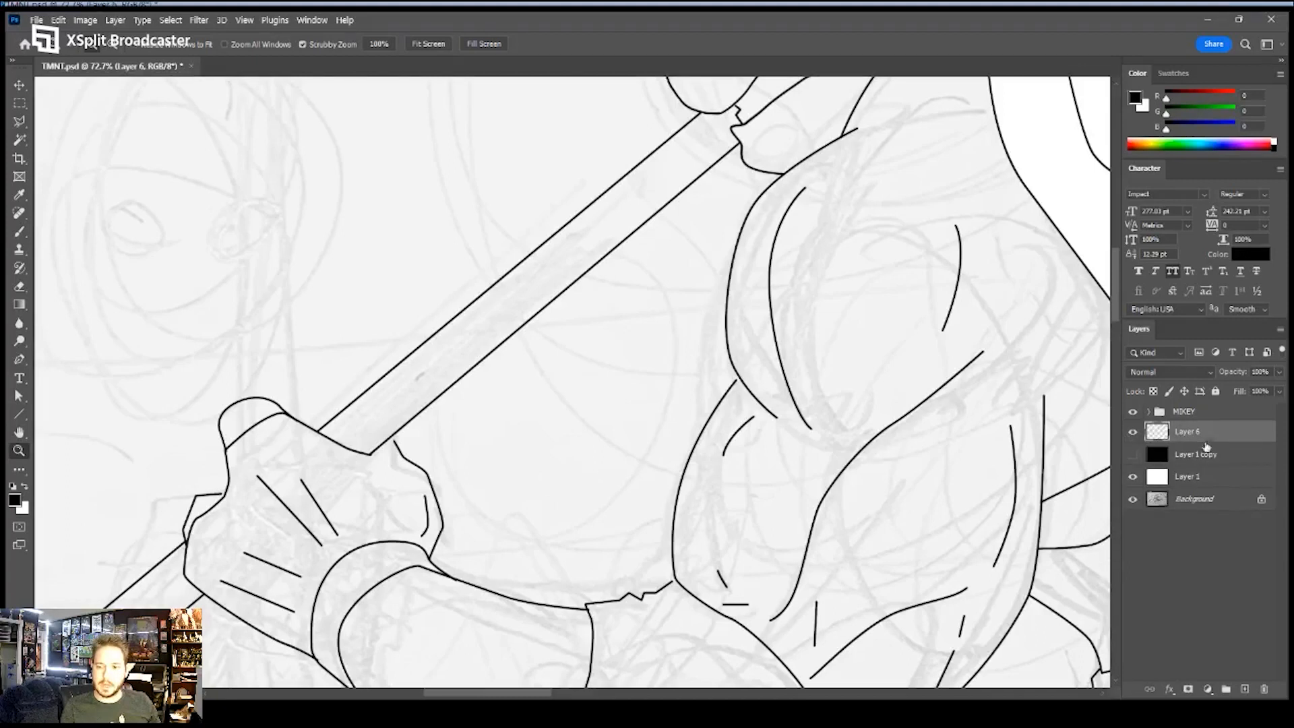
- Rename Layer 6 as Donny
double_click(1197, 432)
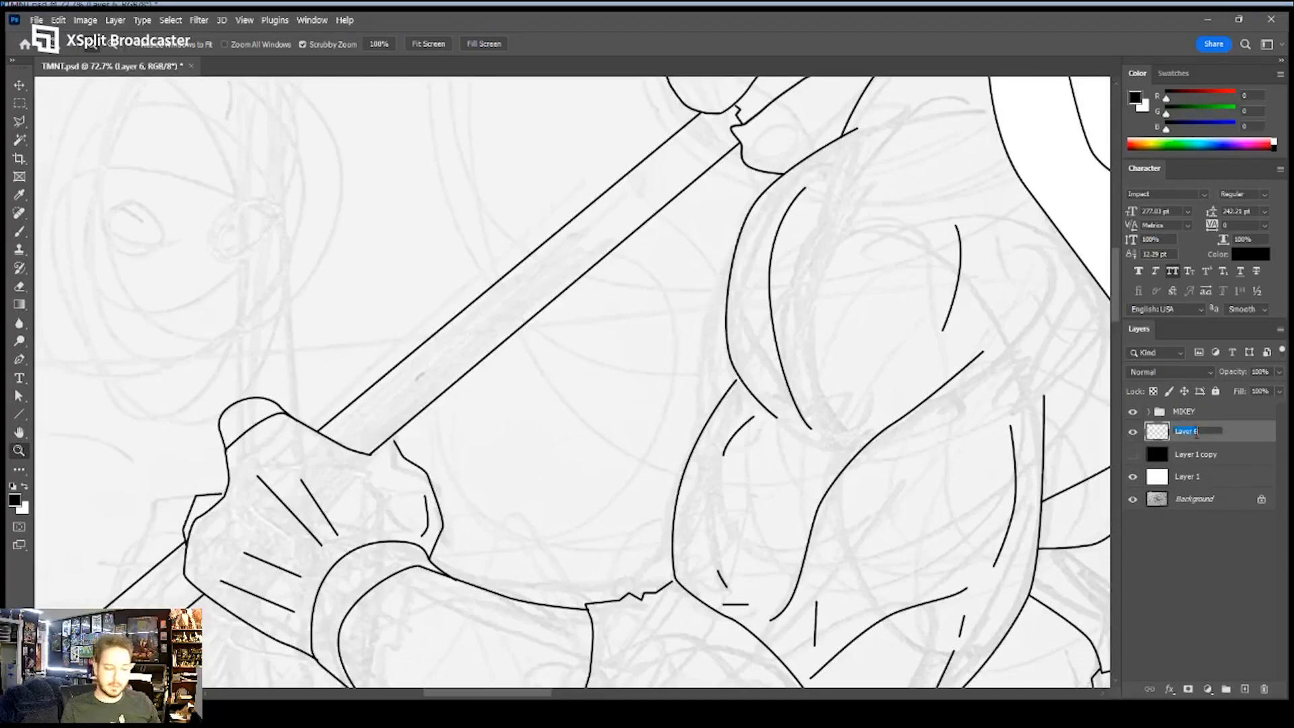
type("Donny")
key("Return")
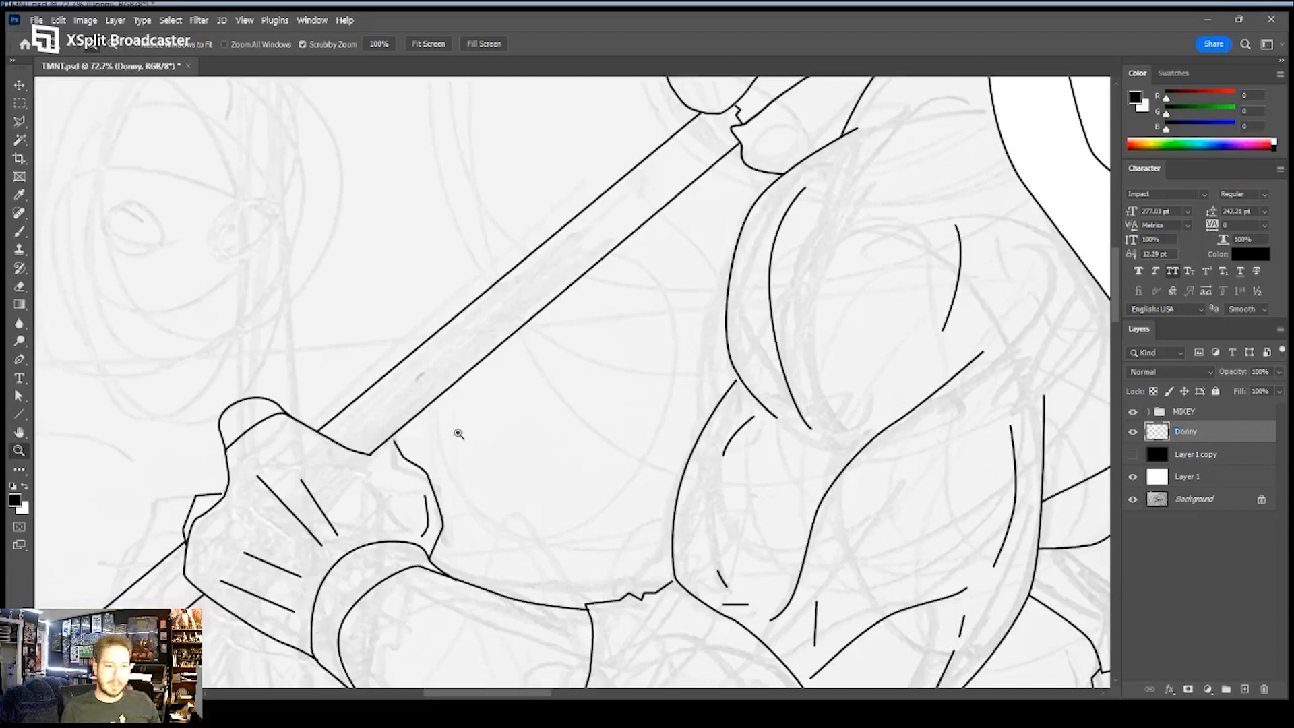
- Erase the extra curved line above the knuckles of Donny's fist gripping the staff
key("e")
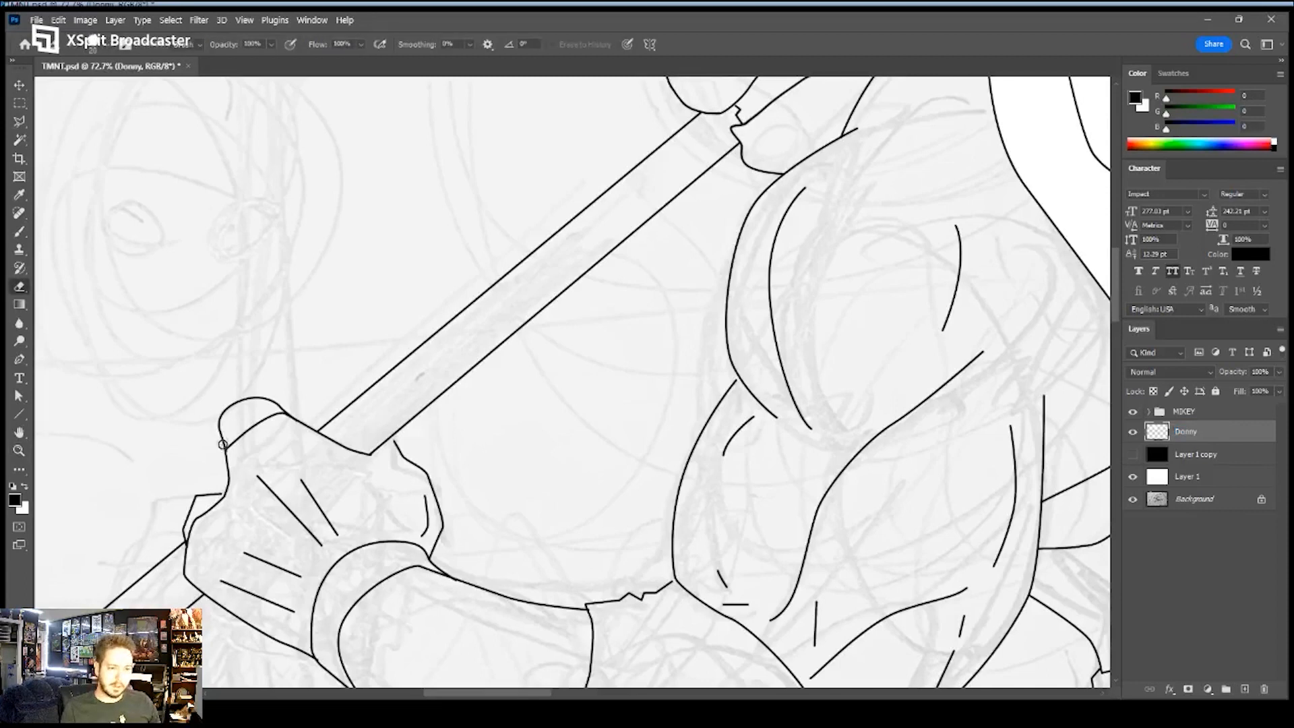
left_click(223, 441)
mouse_move(222, 437)
left_mouse_down()
mouse_move(226, 403)
mouse_move(214, 413)
mouse_move(280, 403)
left_mouse_up()
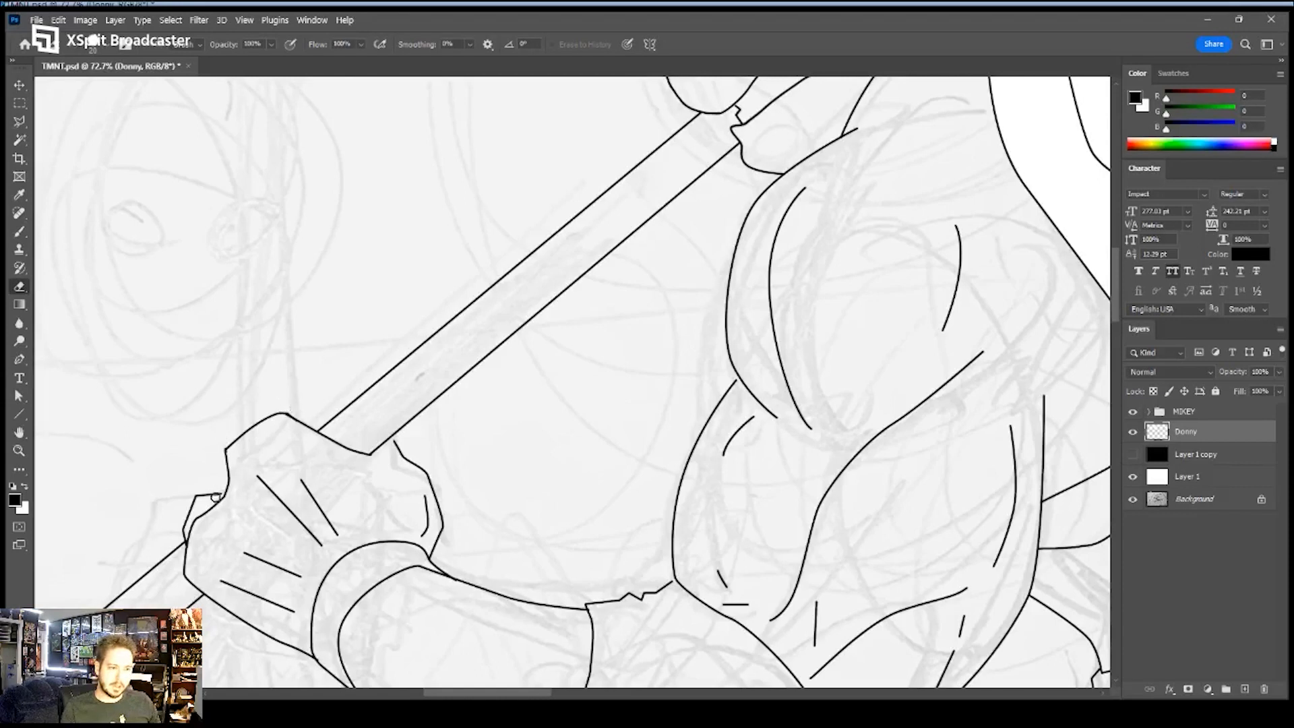
- Examine where the fist's outline meets the staff up close, then how the staff would continue behind Donny's head and shell
key("z")
mouse_move(214, 496)
left_mouse_down()
mouse_move(269, 490)
mouse_move(247, 485)
left_mouse_up()
key("b")
key("z")
mouse_move(322, 432)
left_mouse_down()
mouse_move(254, 439)
mouse_move(268, 452)
left_mouse_up()
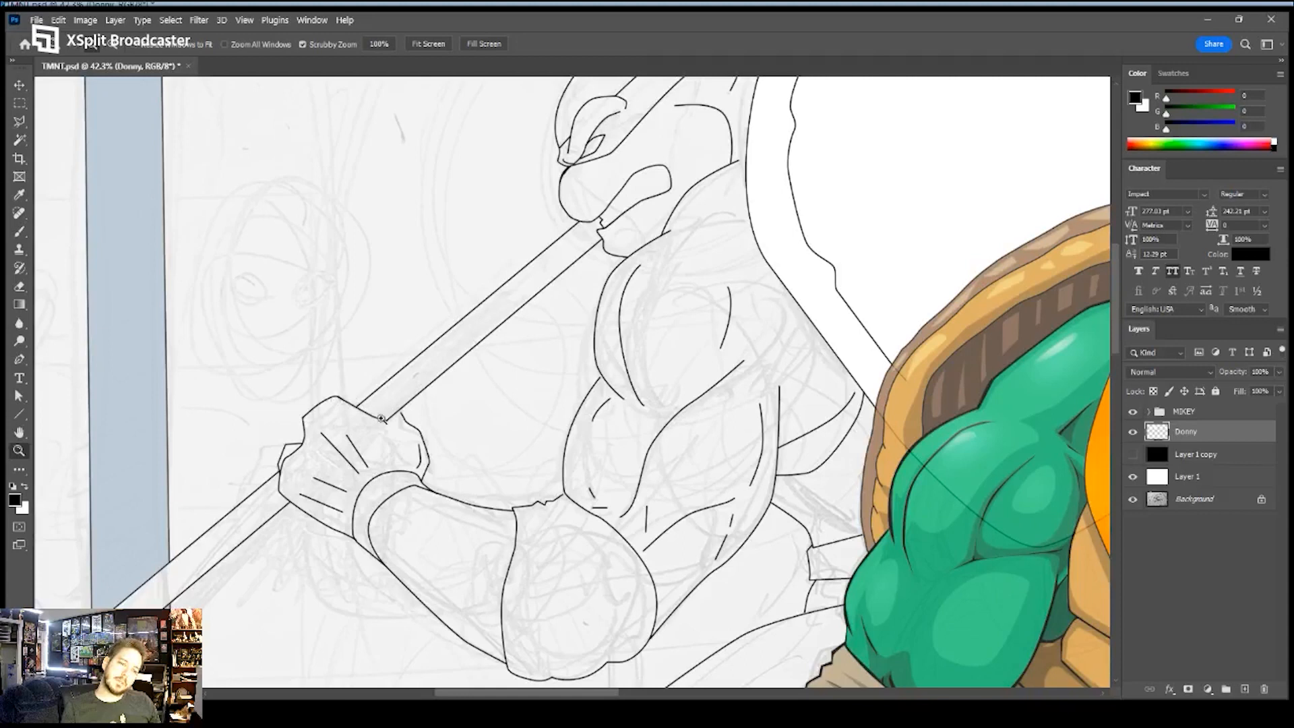
left_click_drag(406, 415, 497, 407)
key("b")
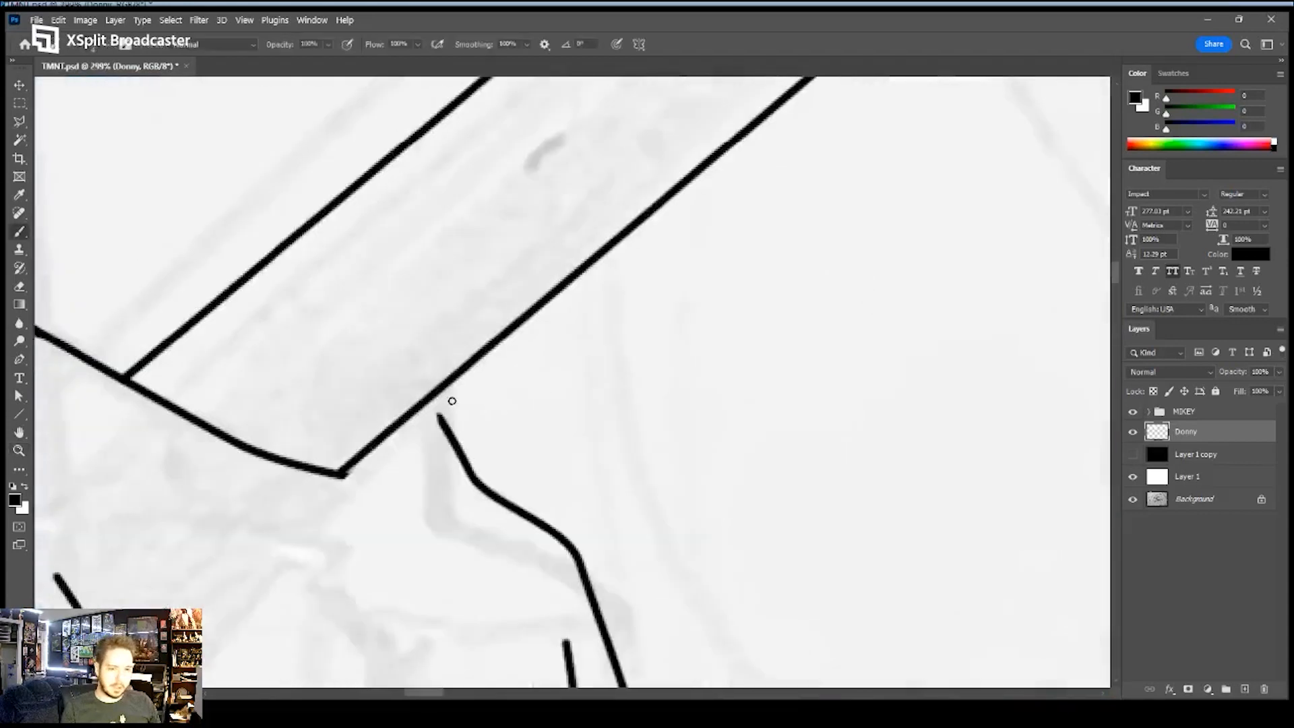
key("z")
left_click_drag(447, 425, 322, 458)
left_click_drag(517, 418, 478, 362)
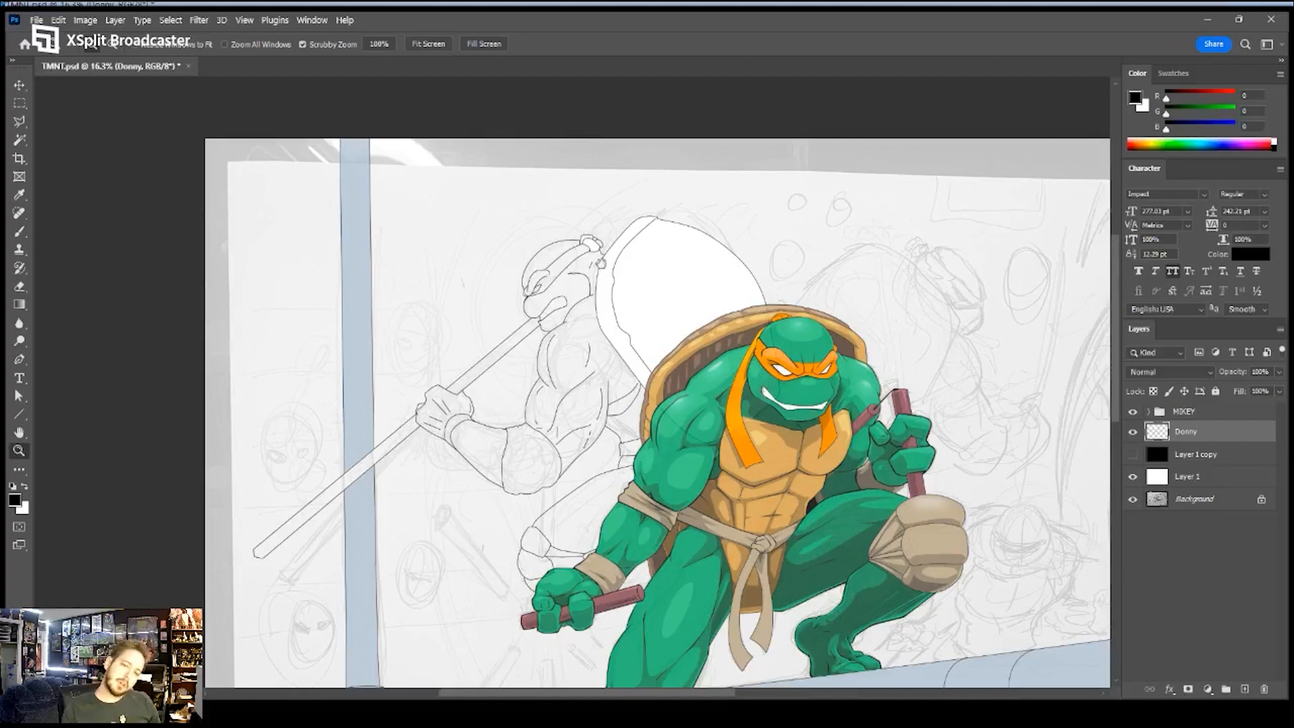
left_click_drag(602, 261, 528, 329)
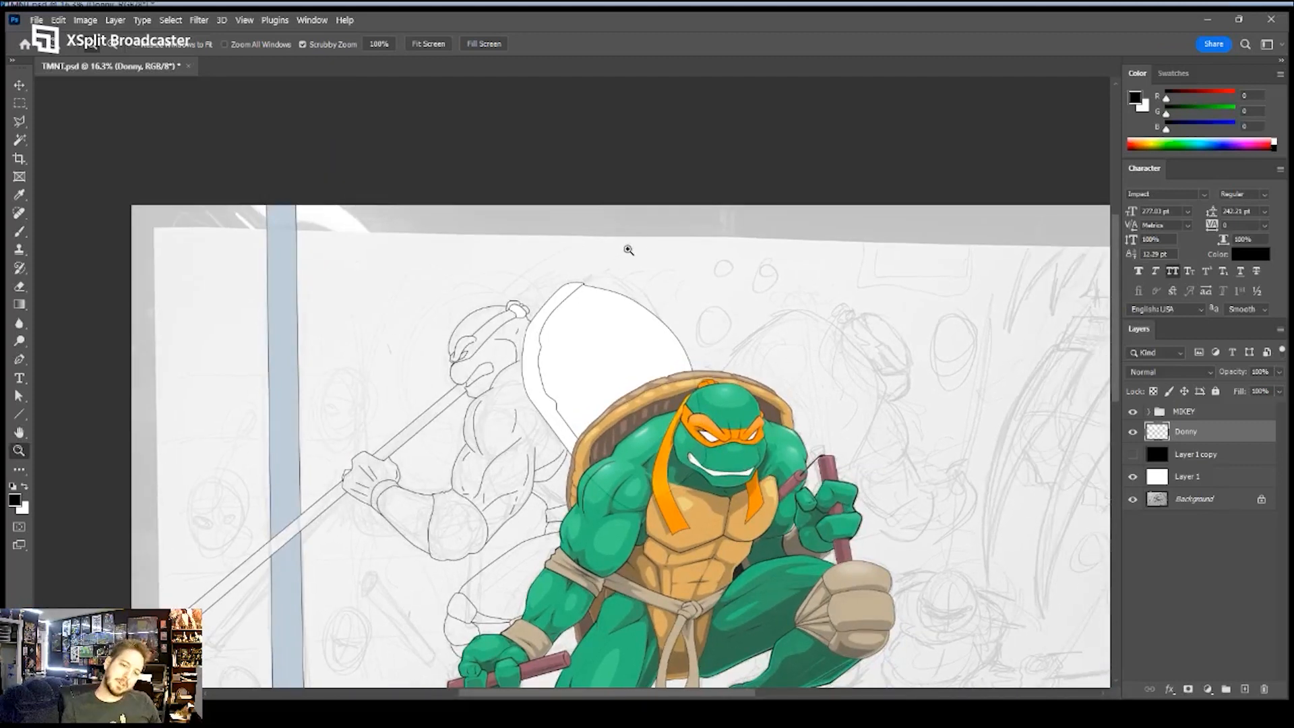
left_click_drag(569, 295, 586, 288)
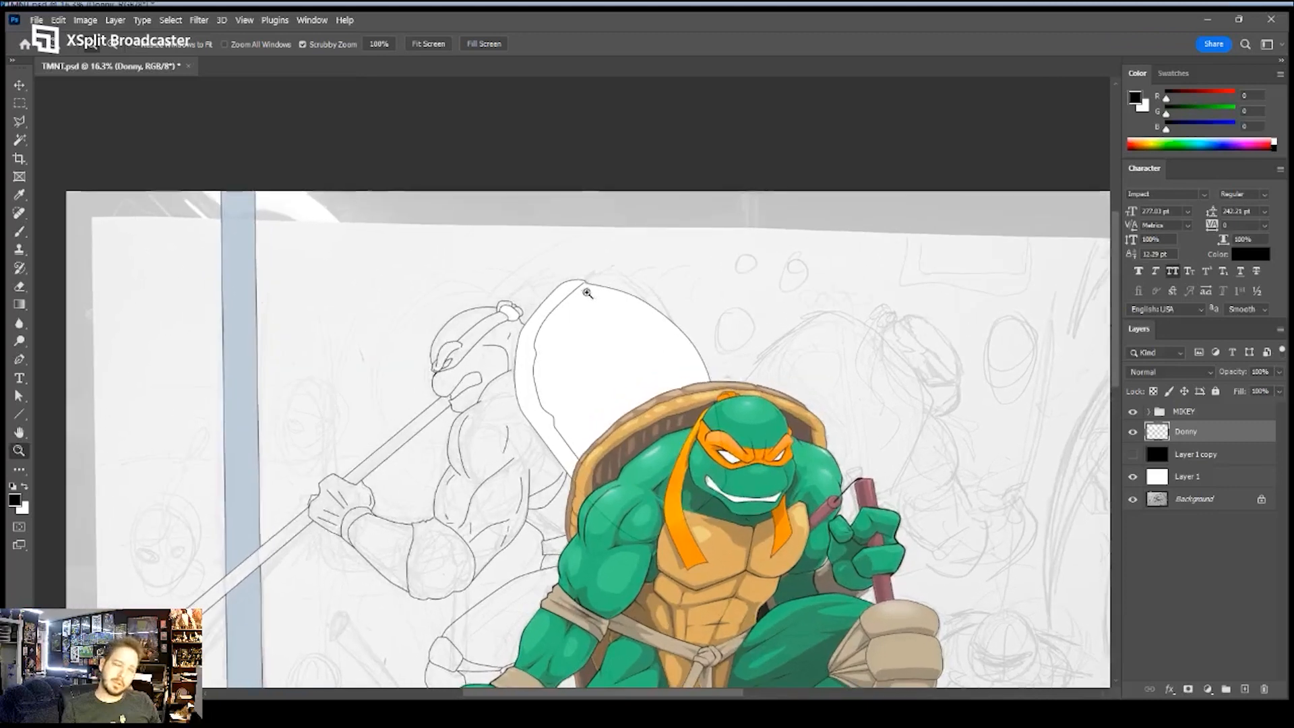
left_click_drag(362, 474, 397, 453)
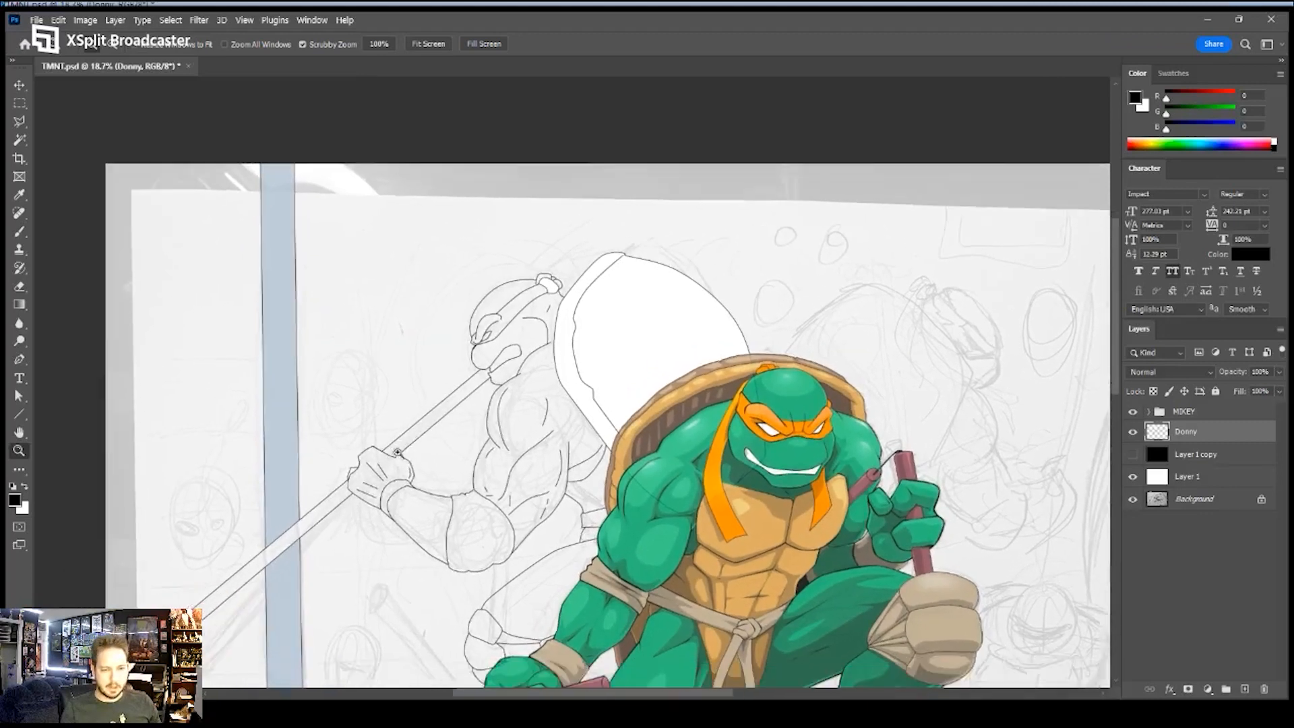
left_click_drag(478, 377, 504, 378)
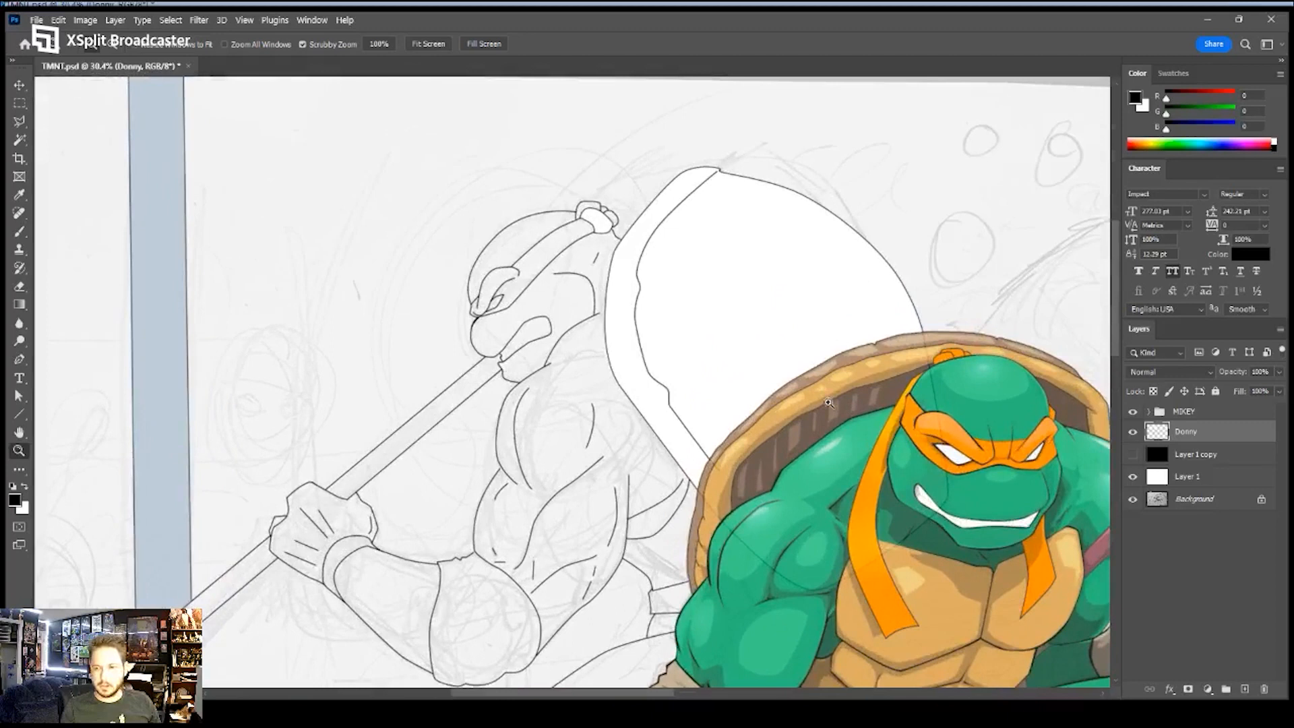
- Draw a pen path continuing both staff edges from the front shaft behind Donny's head and past the shell, ending in an angular tip
key("p")
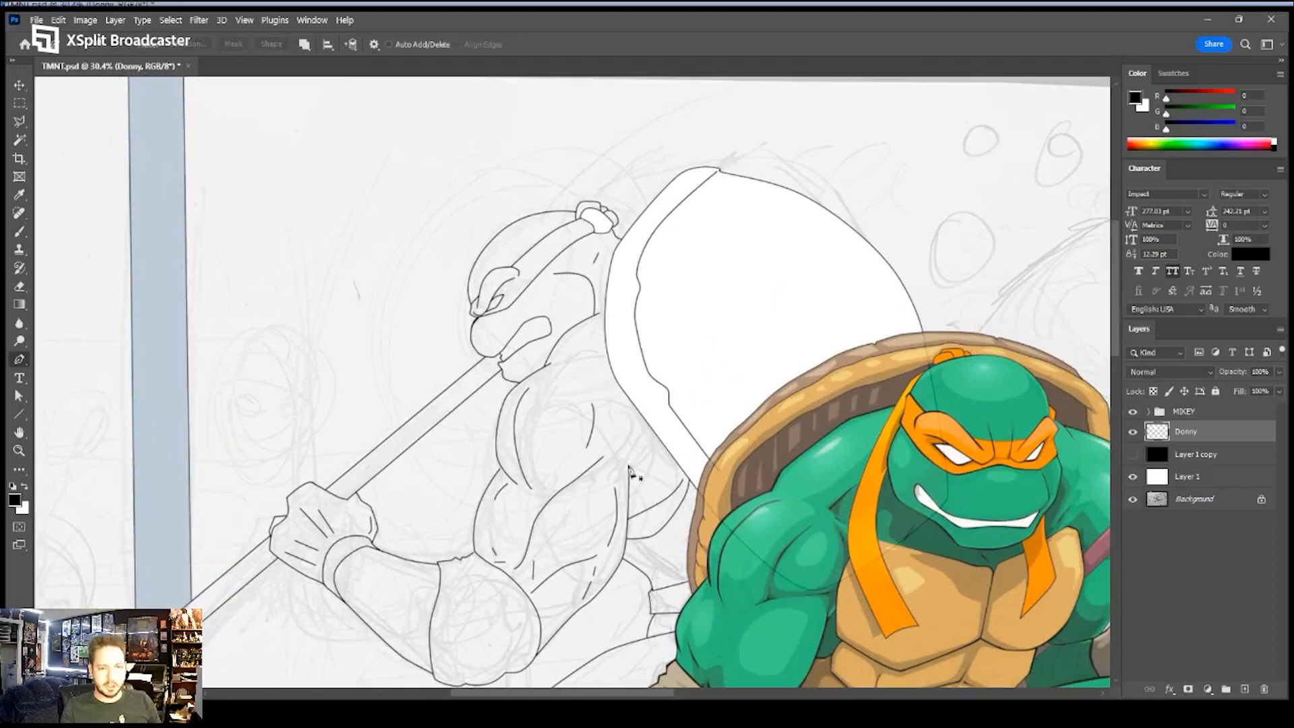
left_click(375, 448)
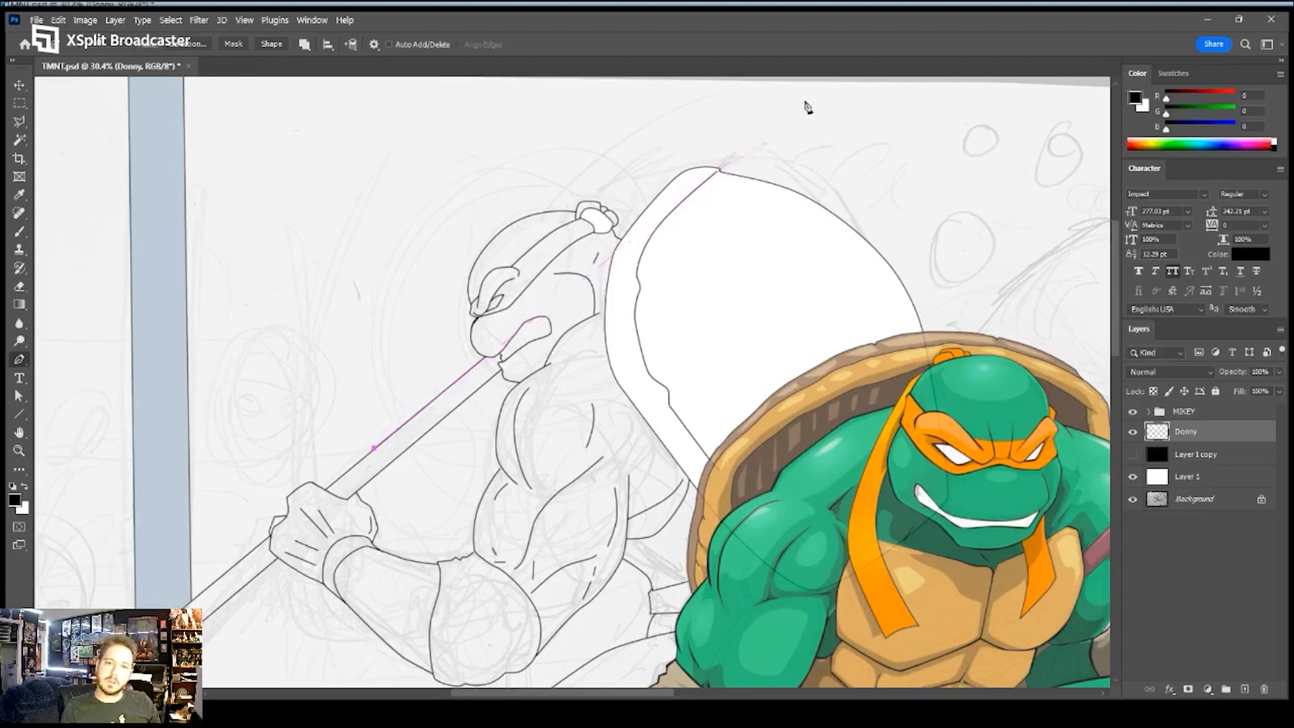
left_click_drag(806, 107, 722, 176)
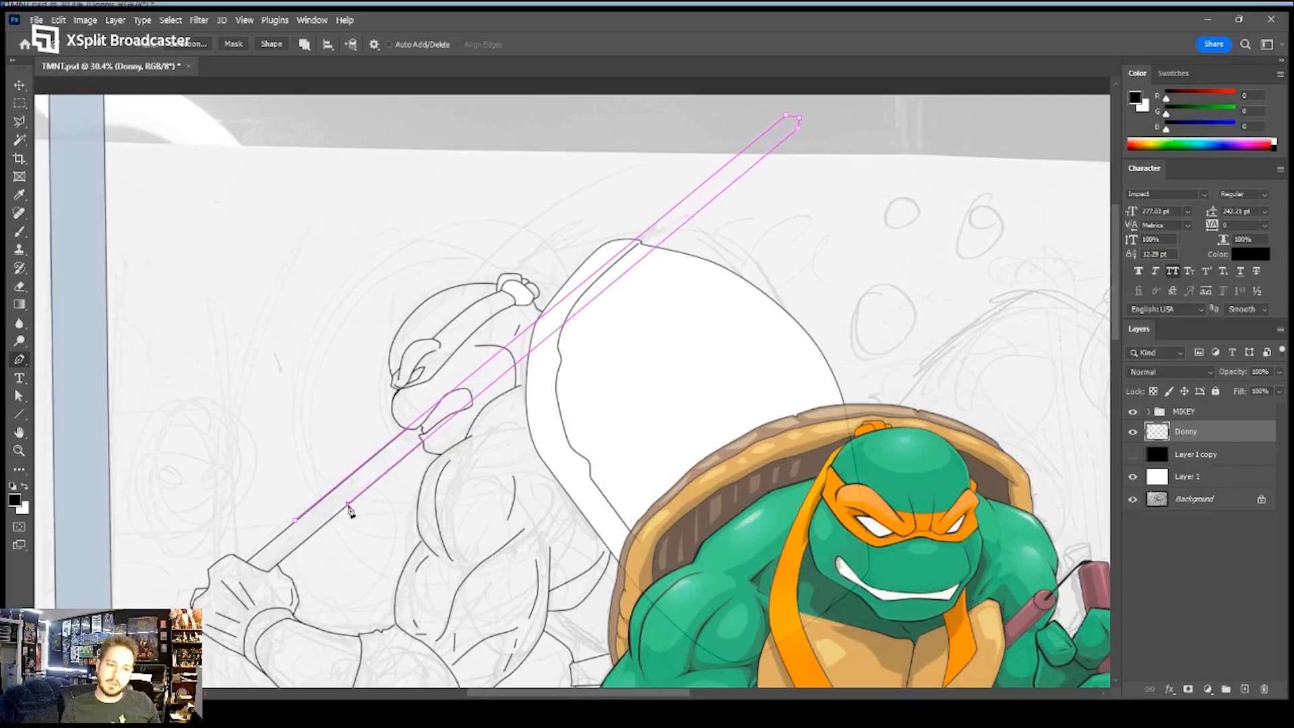
- Round the path's upper tip by converting its middle anchor point to a curve, and pull that point slightly inward
key("z")
left_click(787, 124)
left_click_drag(787, 124, 869, 128)
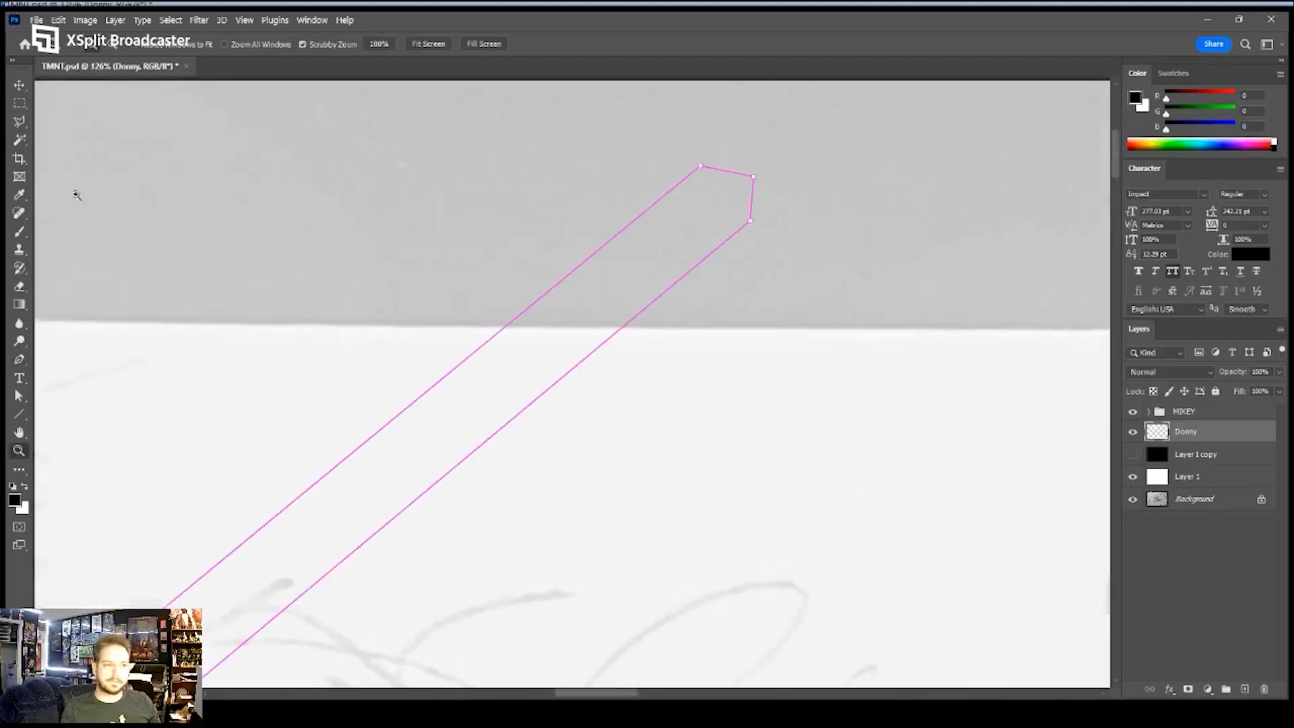
left_click(27, 354)
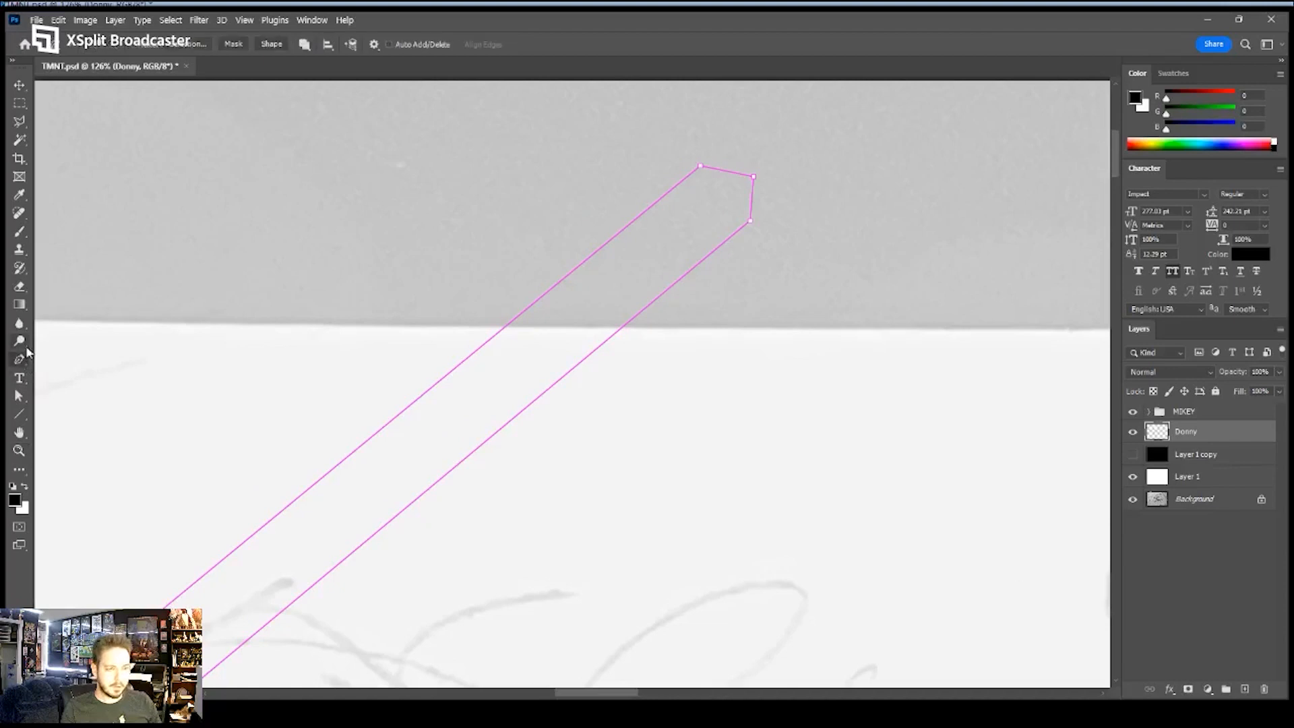
left_click(62, 426)
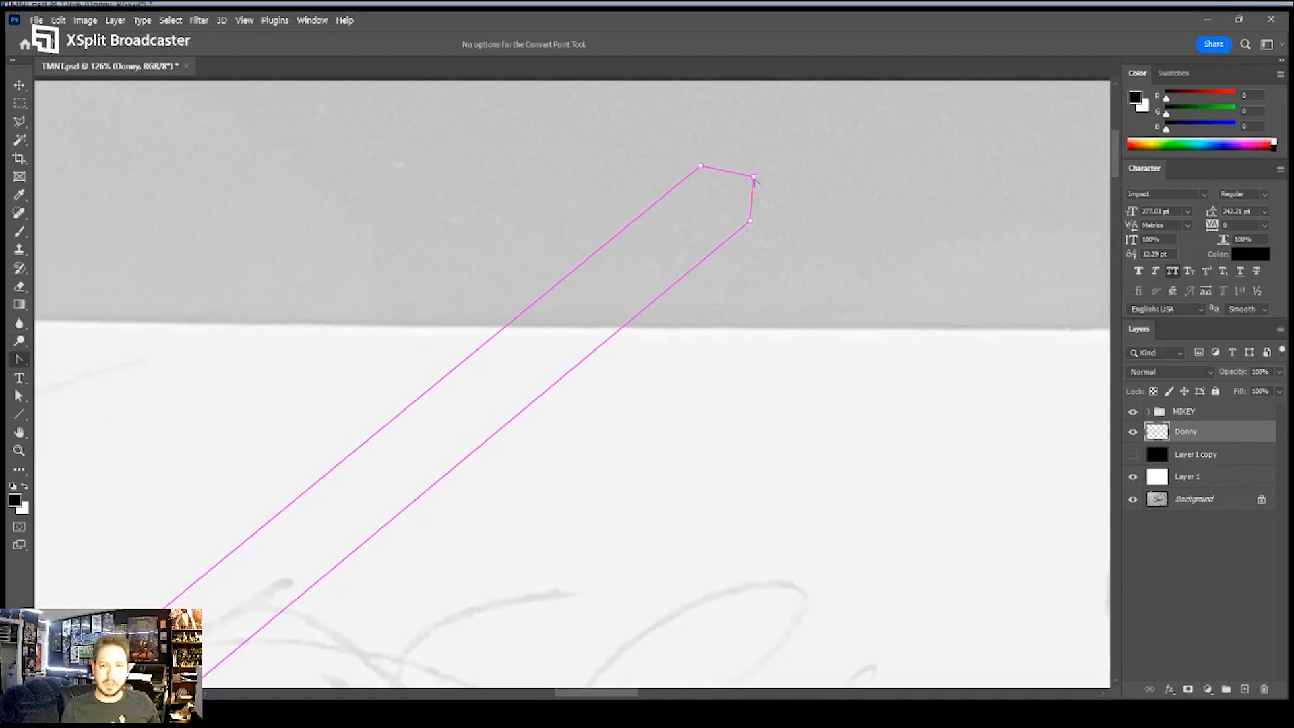
left_click_drag(754, 177, 769, 197)
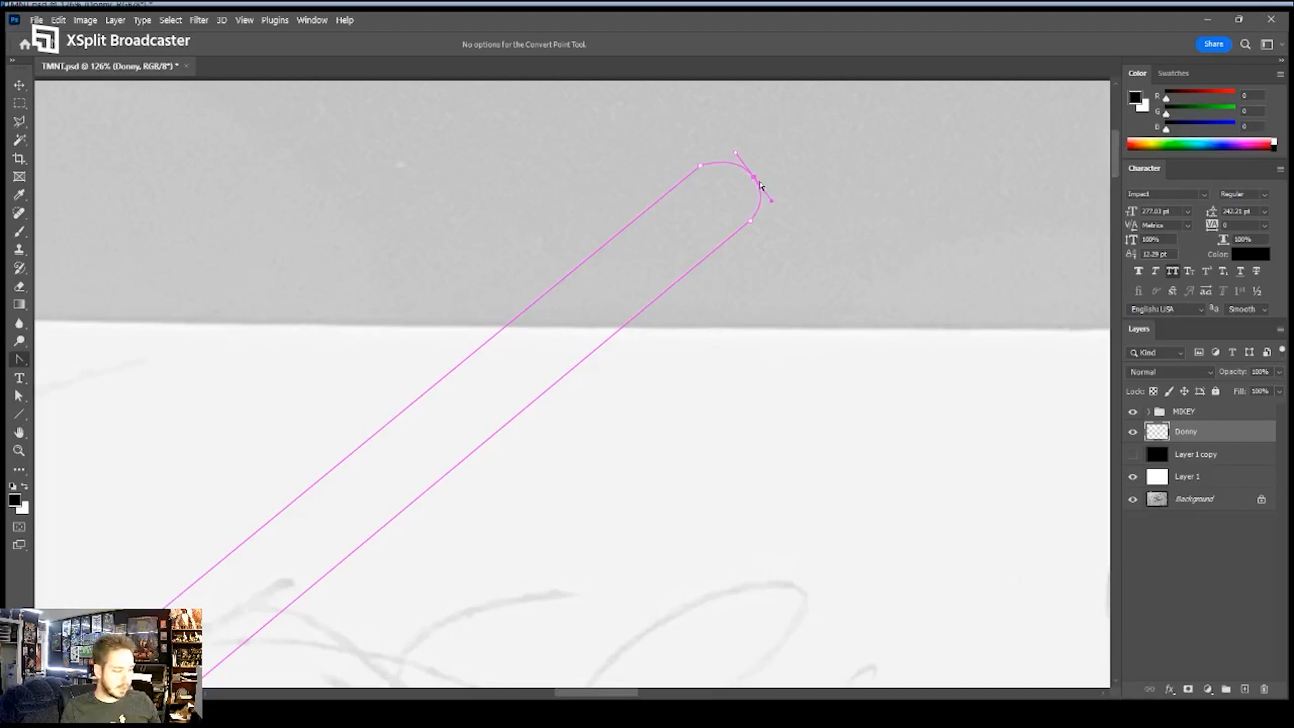
key("a")
left_click_drag(754, 177, 742, 181)
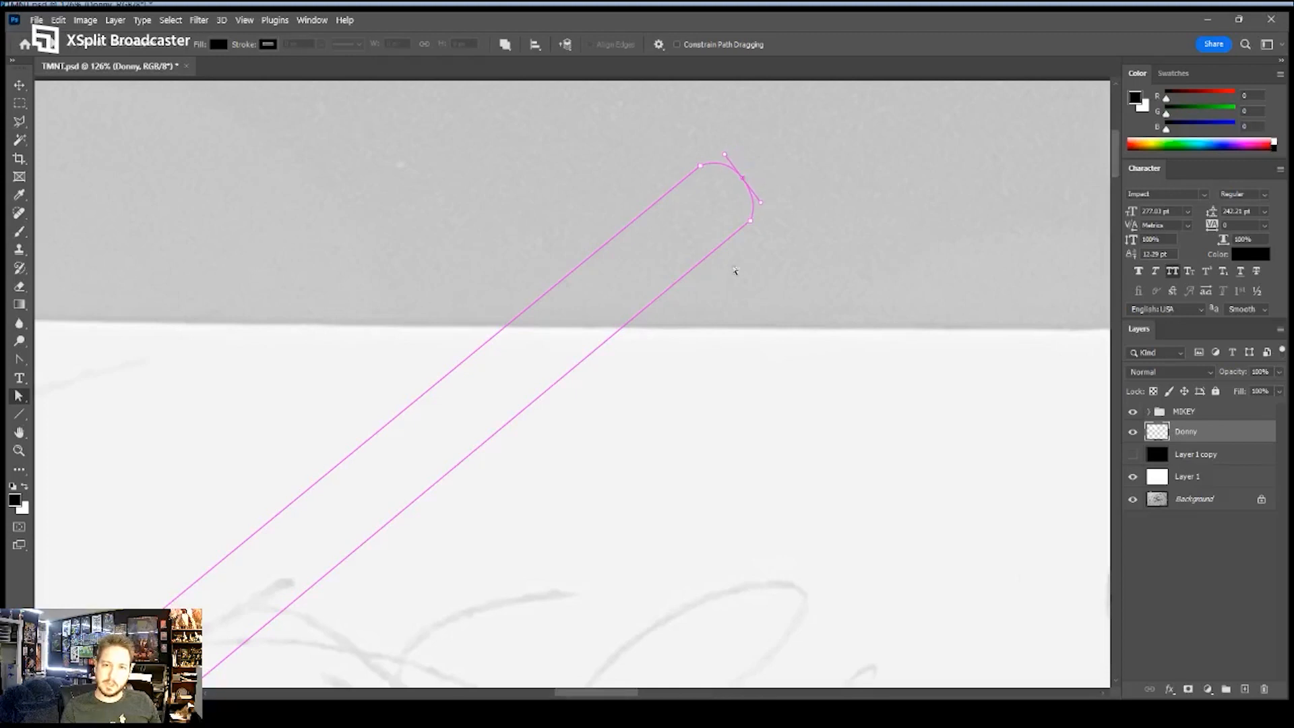
- Select the empty area outside Donny's outline on the Donny layer with the Magic Wand
key("z")
mouse_move(801, 244)
left_mouse_down()
mouse_move(671, 248)
mouse_move(810, 220)
left_mouse_up()
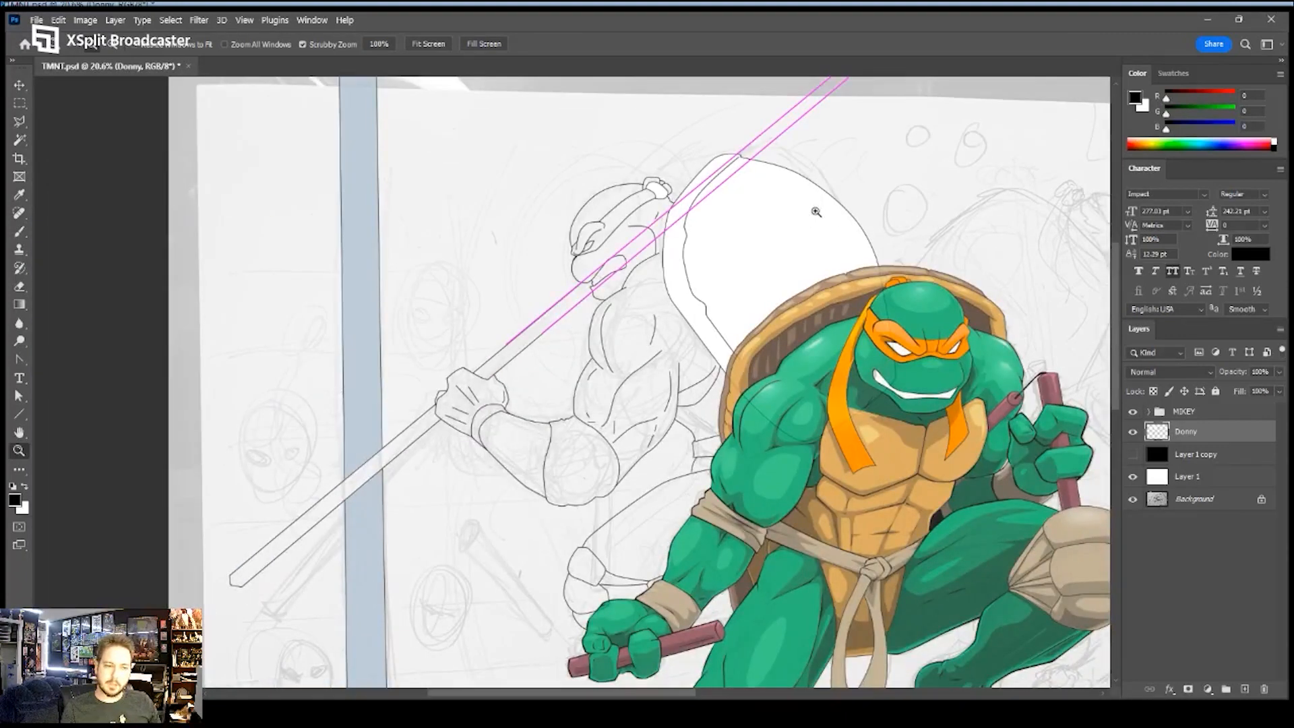
left_click_drag(815, 185, 754, 235)
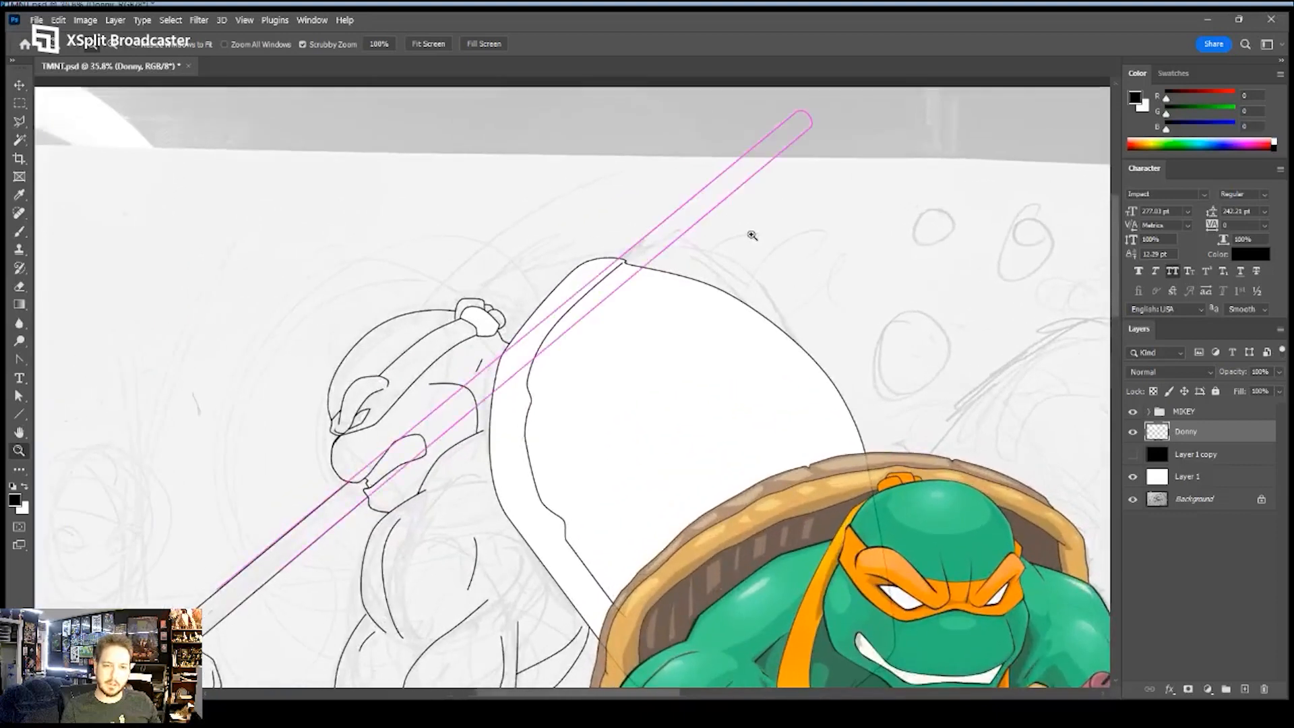
key("w")
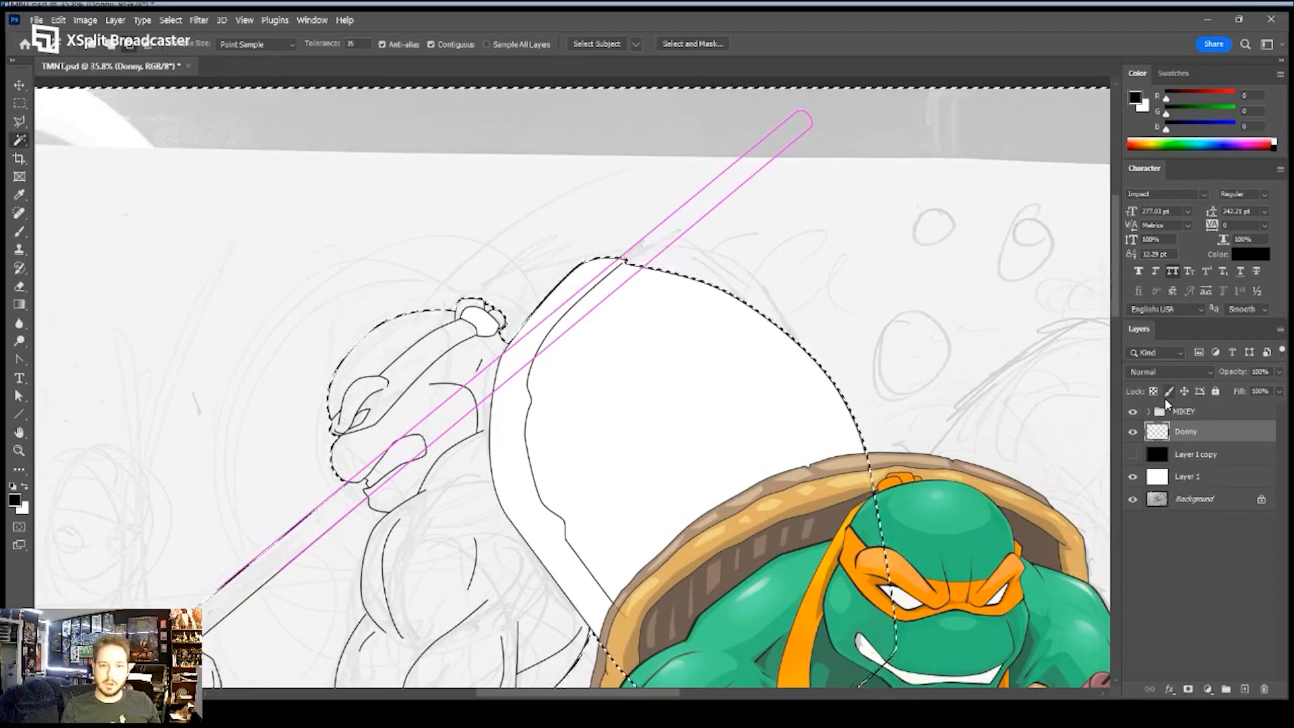
- Try to stroke the staff path within the selected outer area and clear the selection, then undo back to the path
key("p")
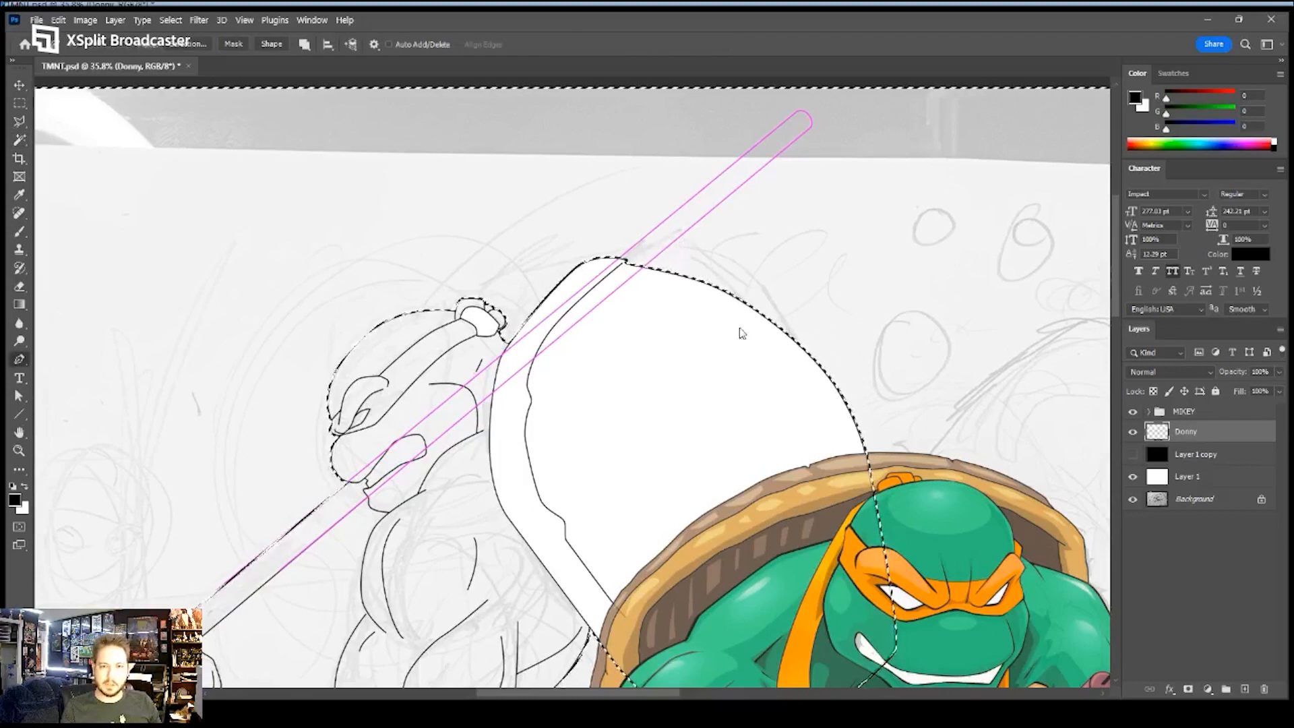
key("ctrl+u")
key("Return")
key("Return")
key("ctrl+d")
key("z")
left_click_drag(644, 334, 592, 339)
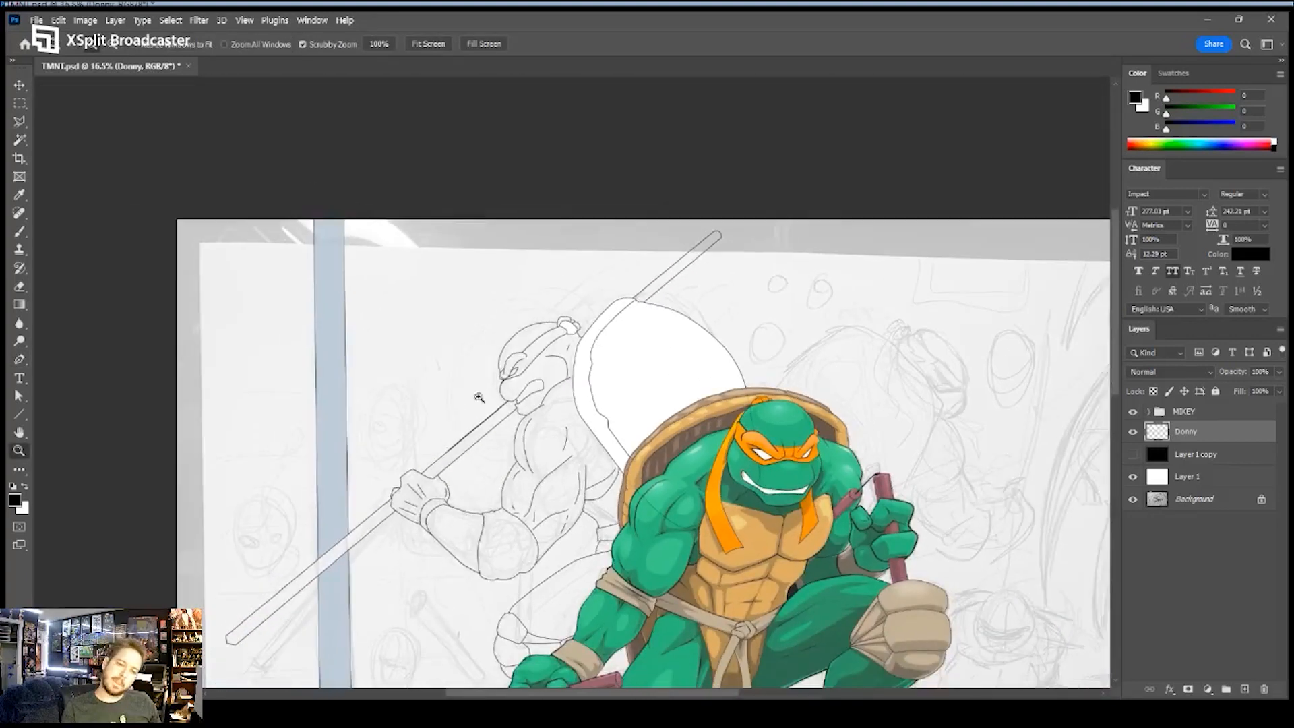
key("ctrl+z")
key("ctrl+z")
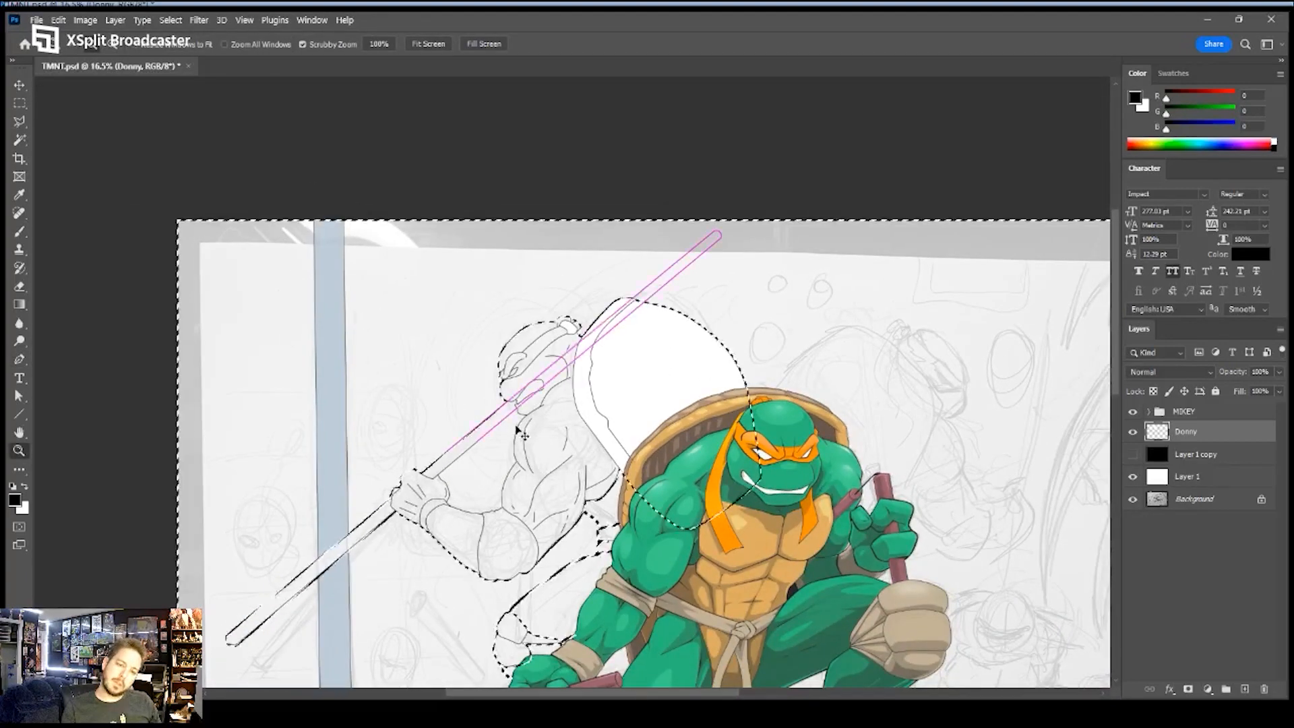
- Add a rectangular area covering the staff section between Donny's fist and chin to the existing selection
key("a")
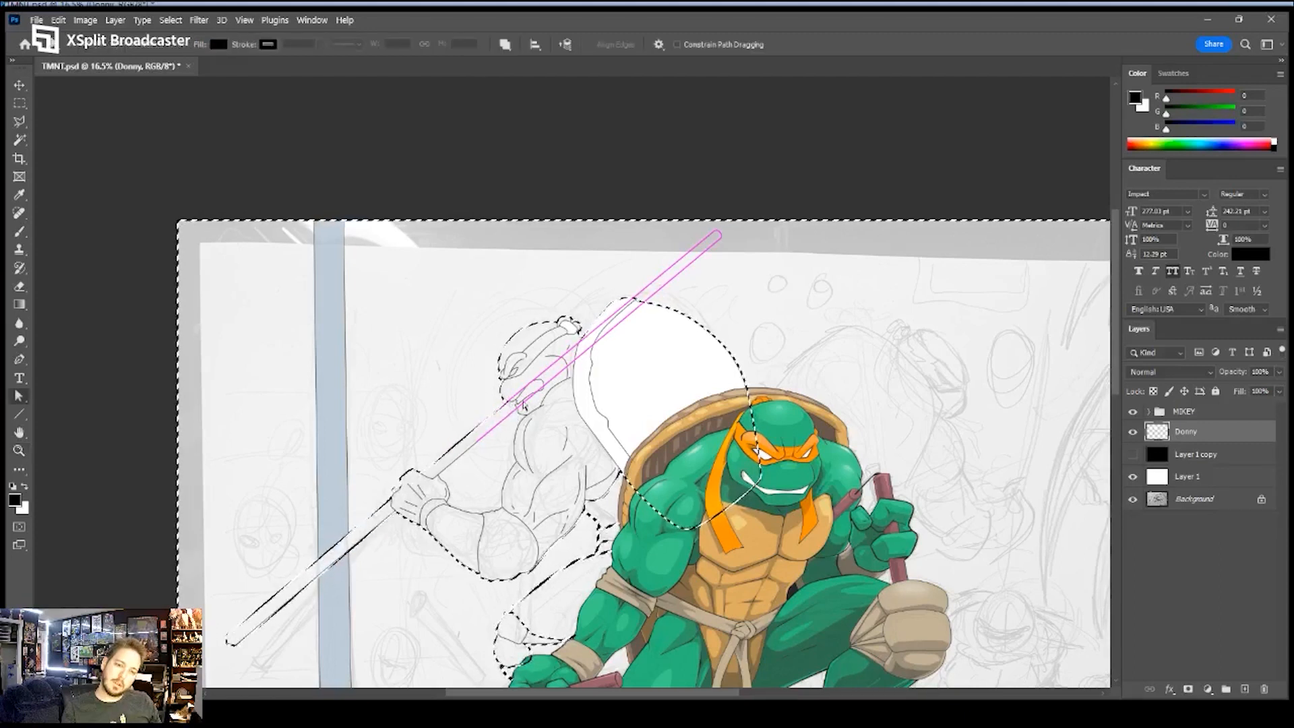
key("z")
left_click_drag(503, 410, 552, 402)
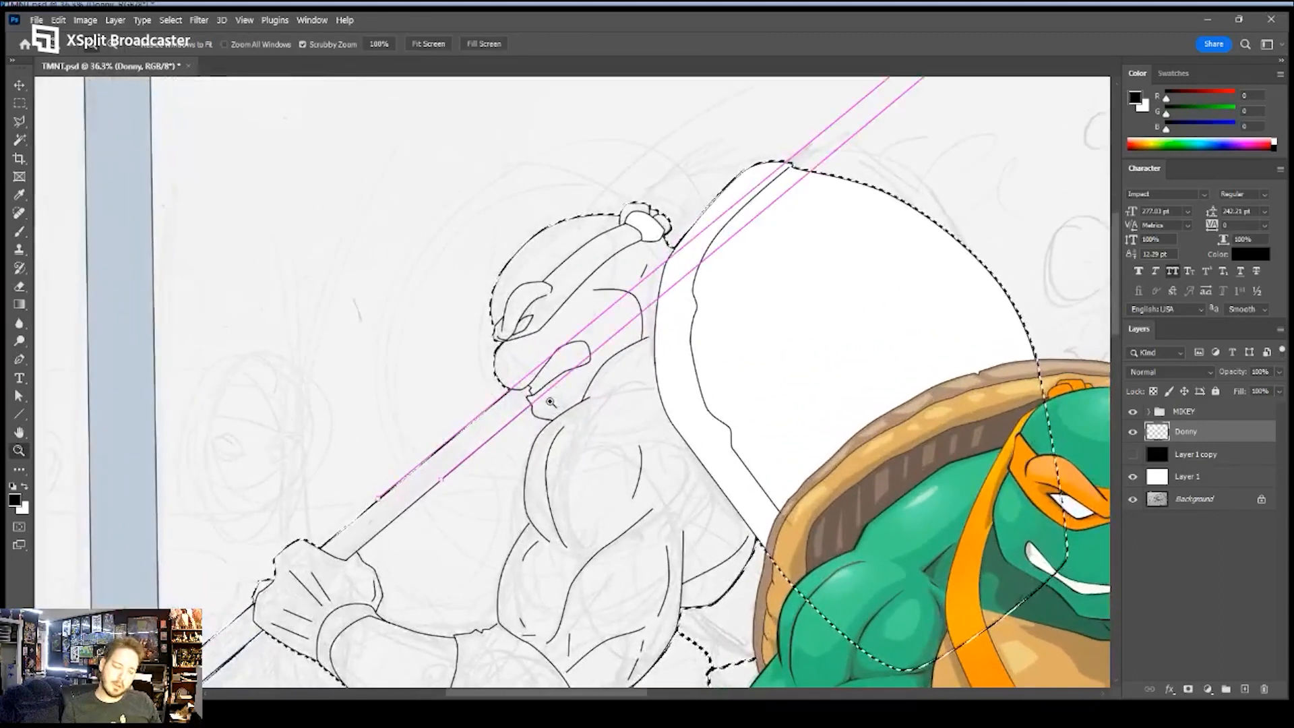
key("m")
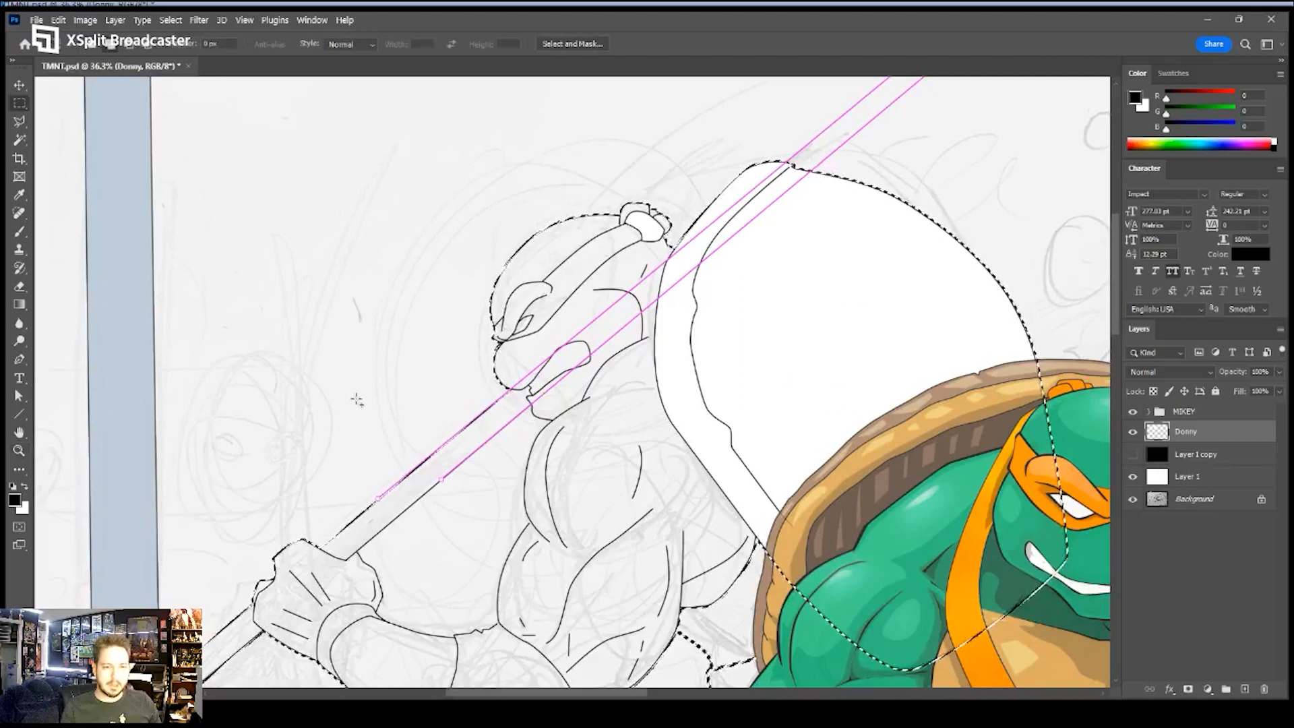
left_click_drag(336, 357, 623, 554)
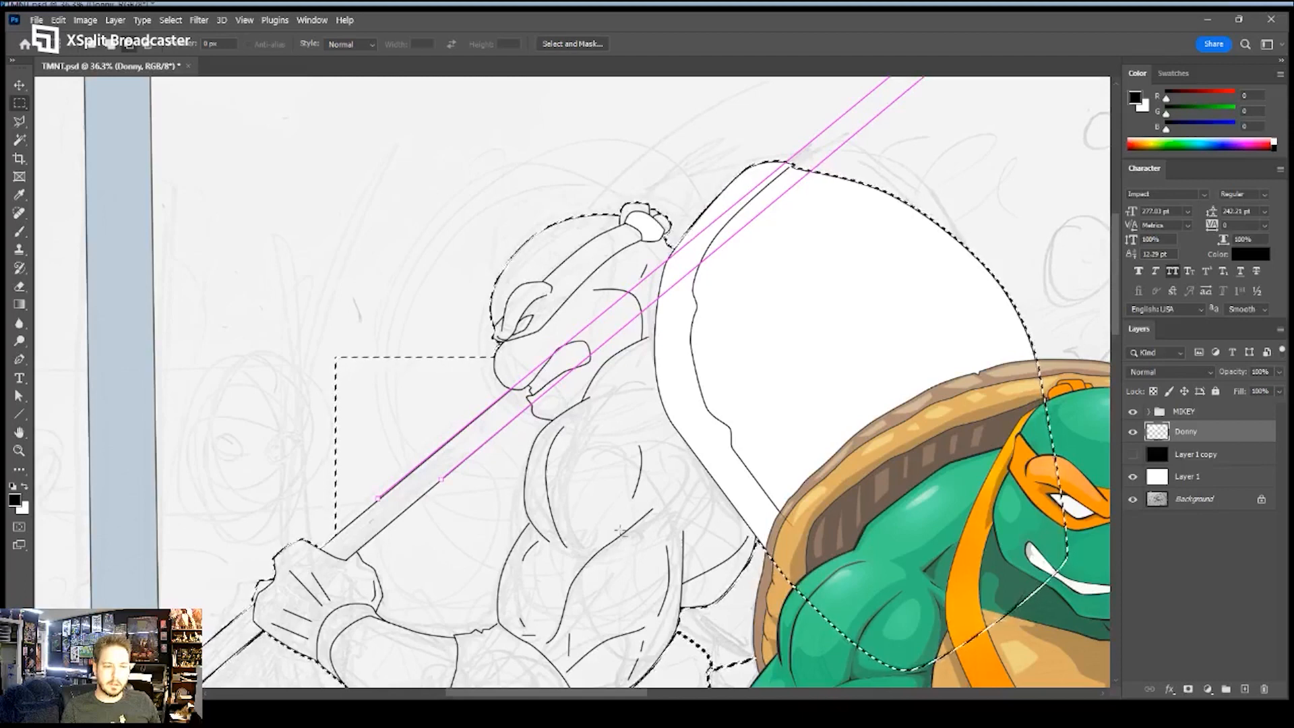
- Stroke the staff path in black within the selection, then remove the path and clear the selection
key("p")
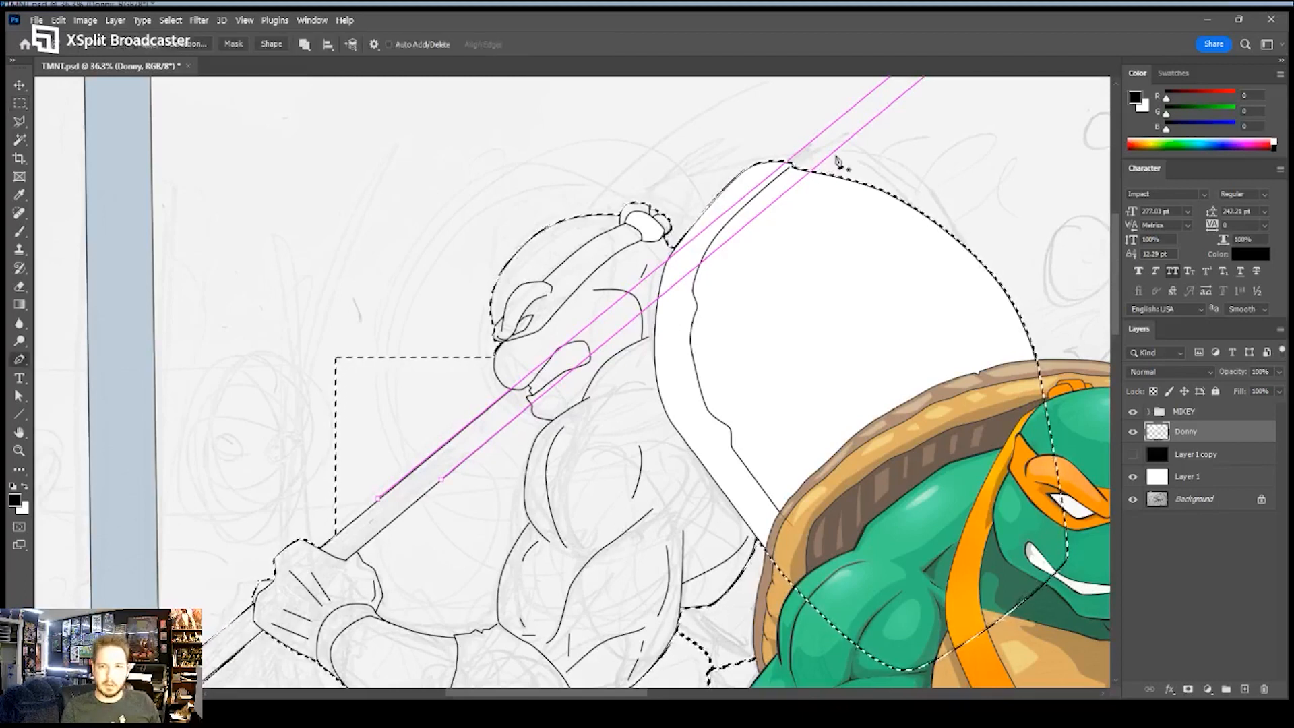
key("i")
key("p")
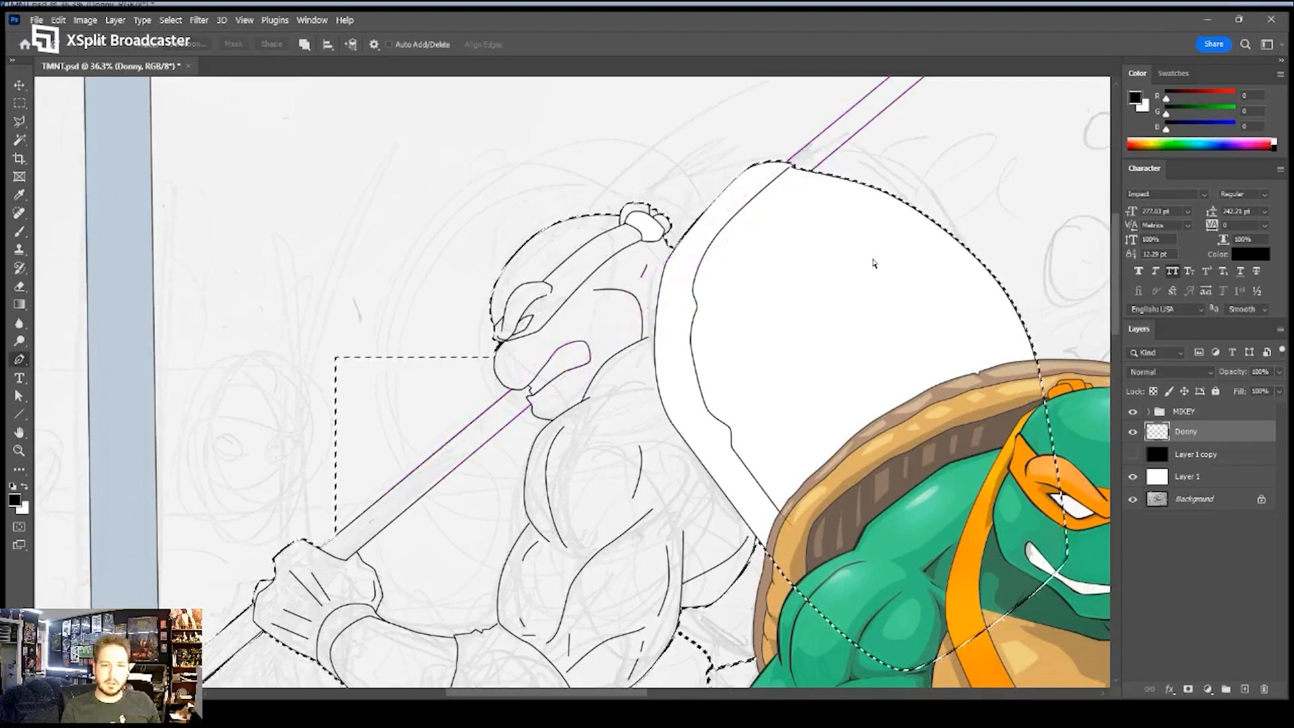
left_click_drag(870, 211, 735, 281)
key("ctrl+d")
left_click_drag(334, 480, 448, 402)
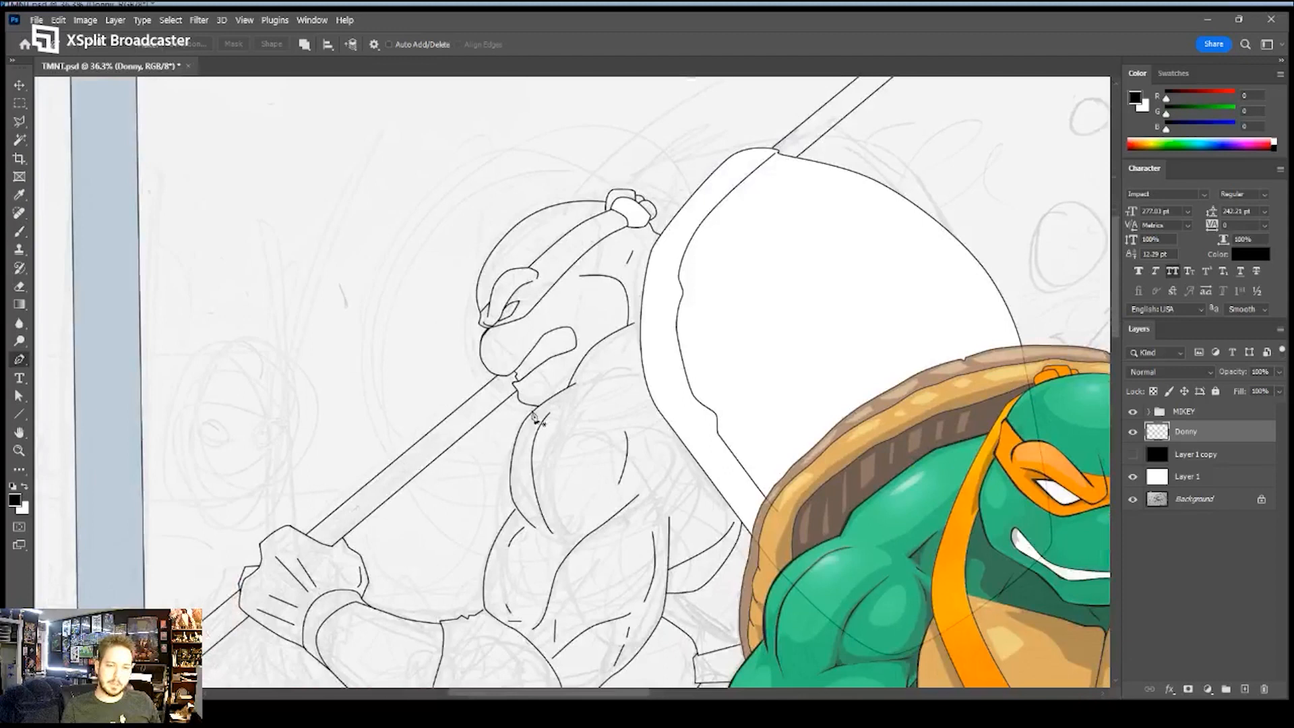
- Select the empty area outside Donny's outline, draw a 2 px black line along the staff's upper edge within it, and deselect
key("z")
left_click_drag(672, 316, 603, 331)
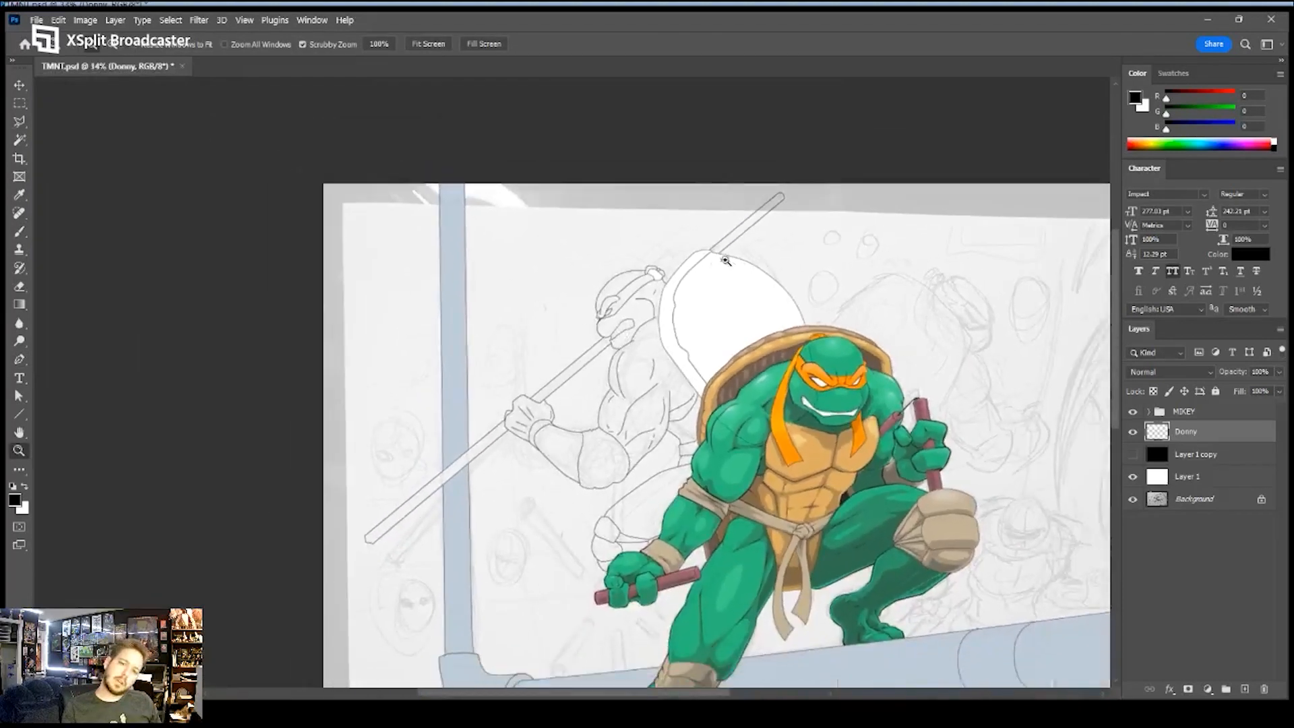
left_click_drag(677, 288, 642, 261)
key("w")
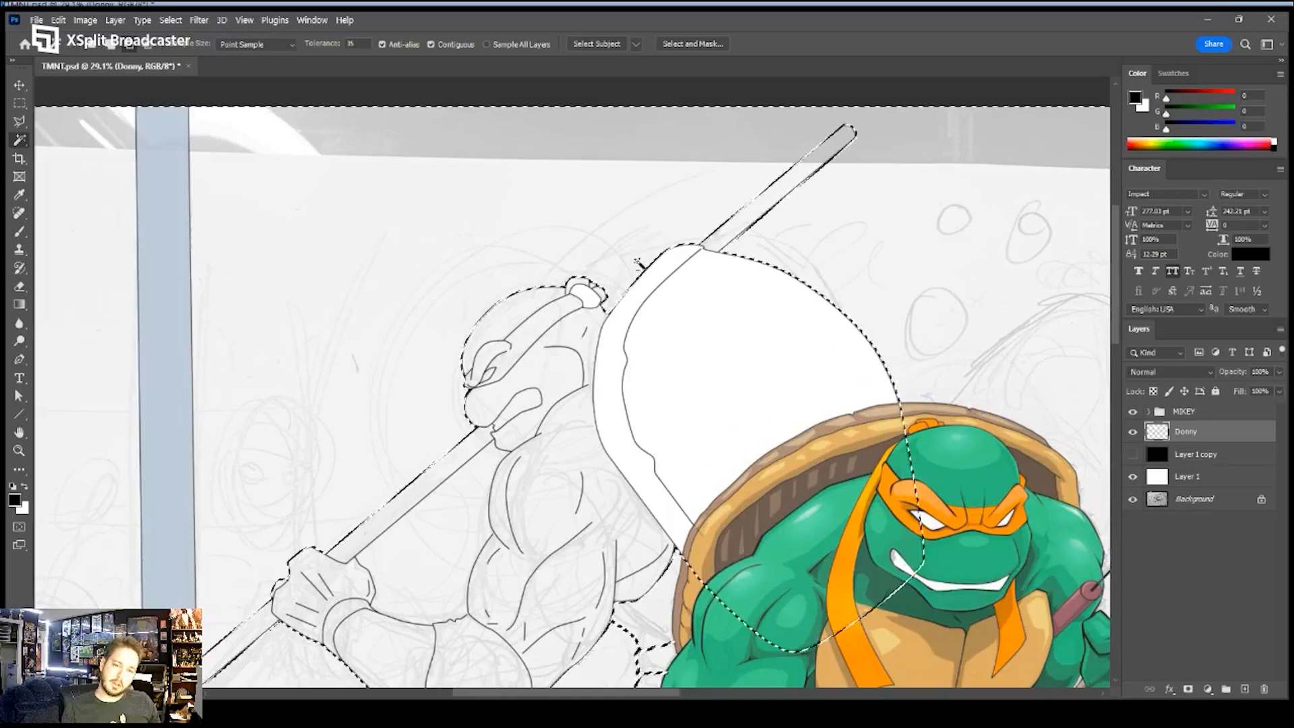
key("u")
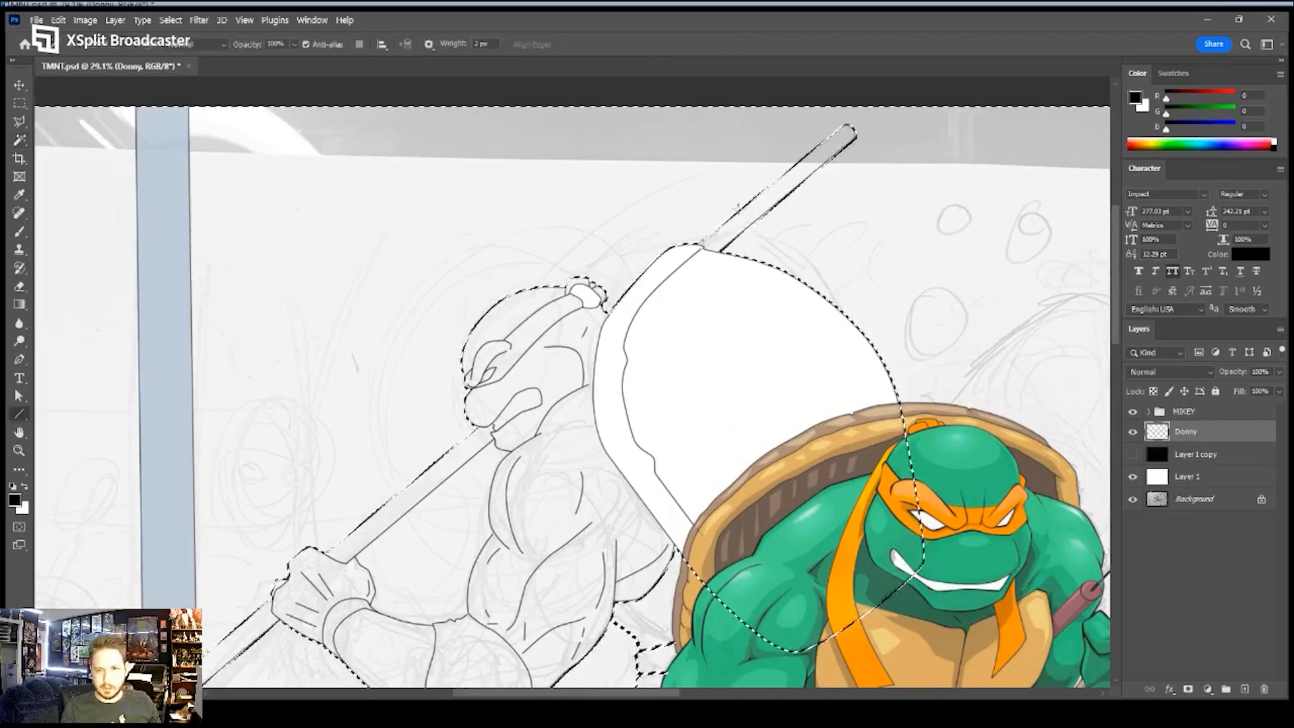
left_click_drag(739, 212, 415, 477)
key("ctrl+d")
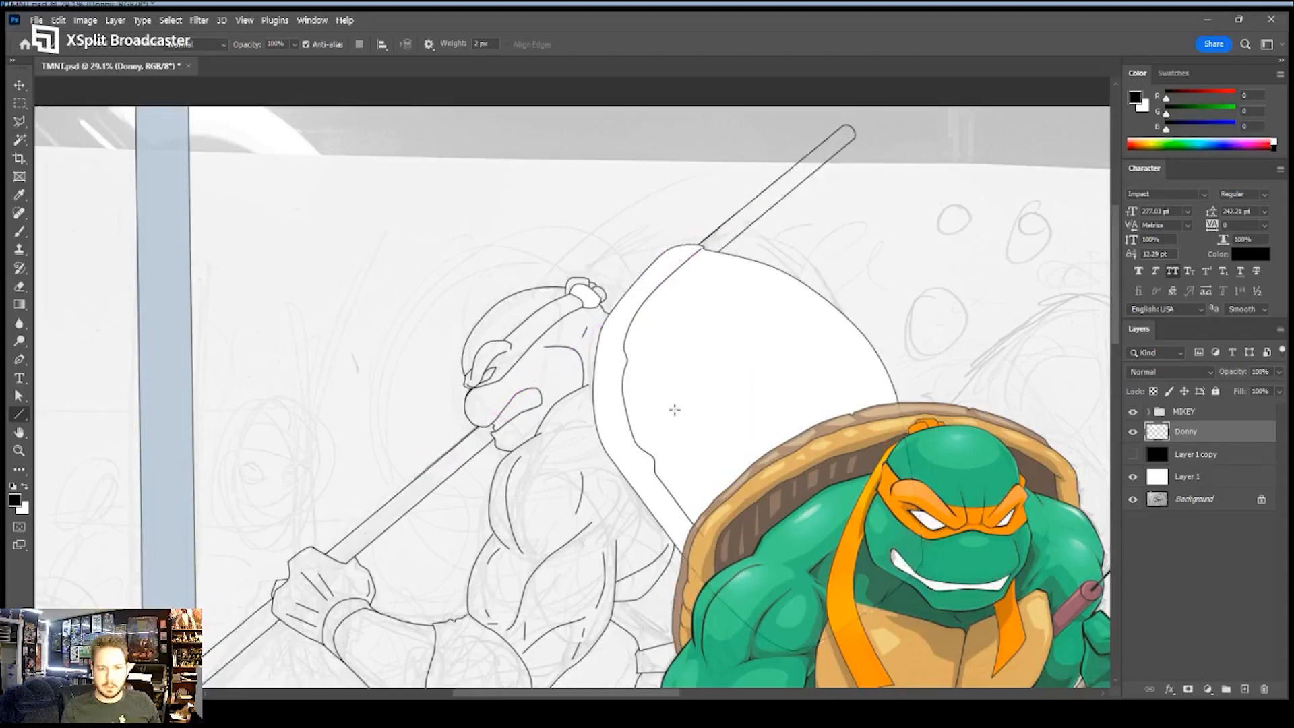
- Draw a closed, straight-sided Pen path for a mask tail hanging from Donny's head knot down to his shoulder line
key("z")
mouse_move(588, 291)
left_mouse_down()
mouse_move(639, 286)
mouse_move(608, 304)
left_mouse_up()
left_click_drag(584, 295, 567, 215)
key("p")
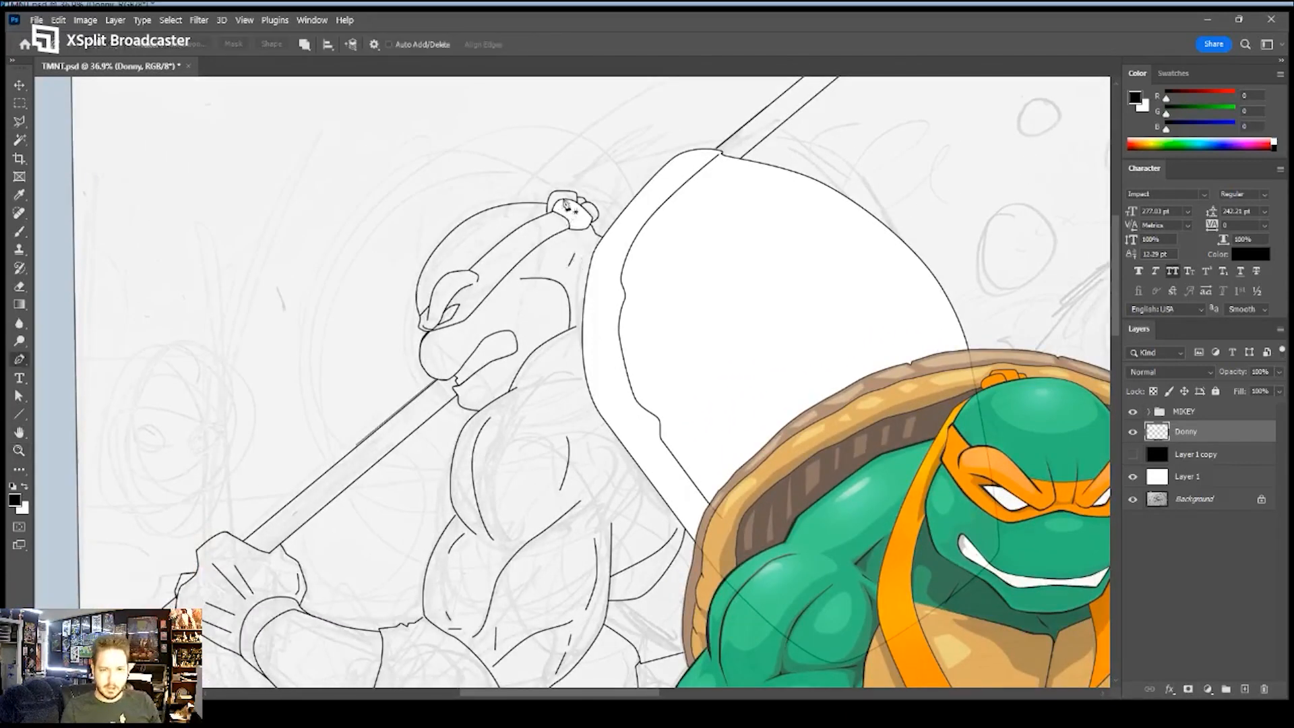
left_click(566, 197)
key("ctrl+z")
left_click(563, 198)
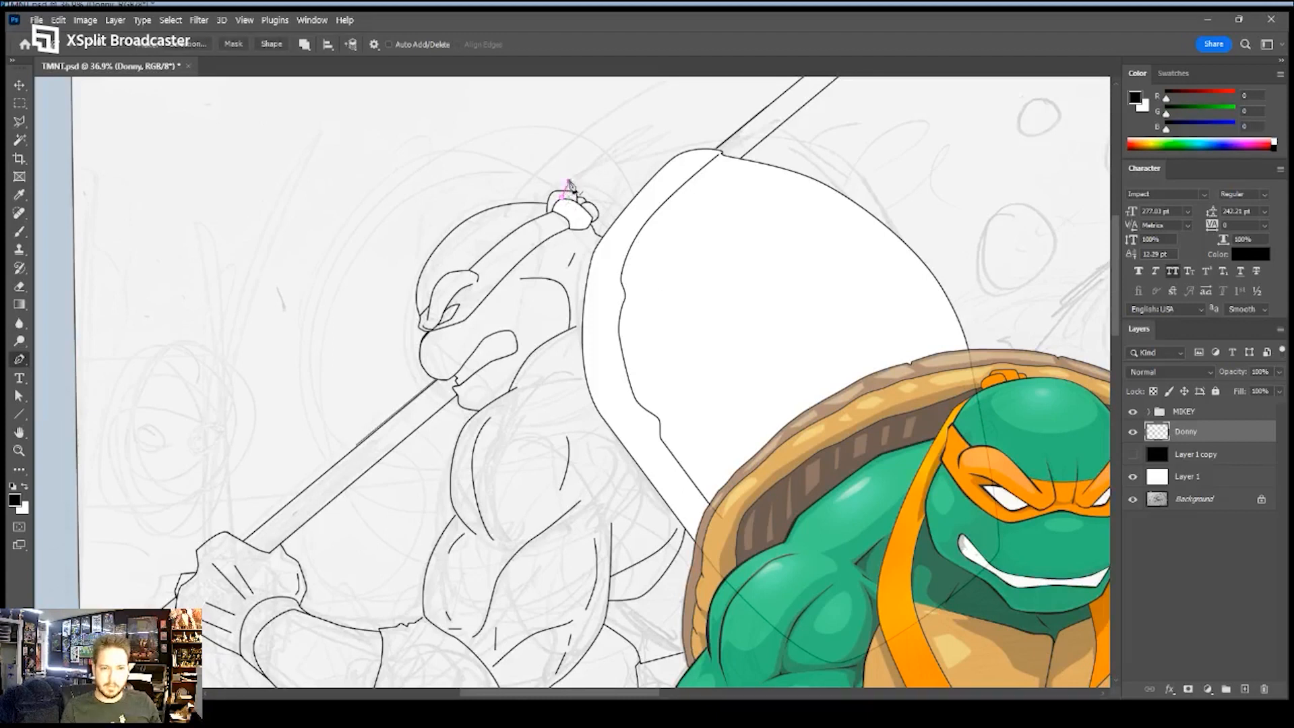
left_click(584, 183)
left_click(600, 186)
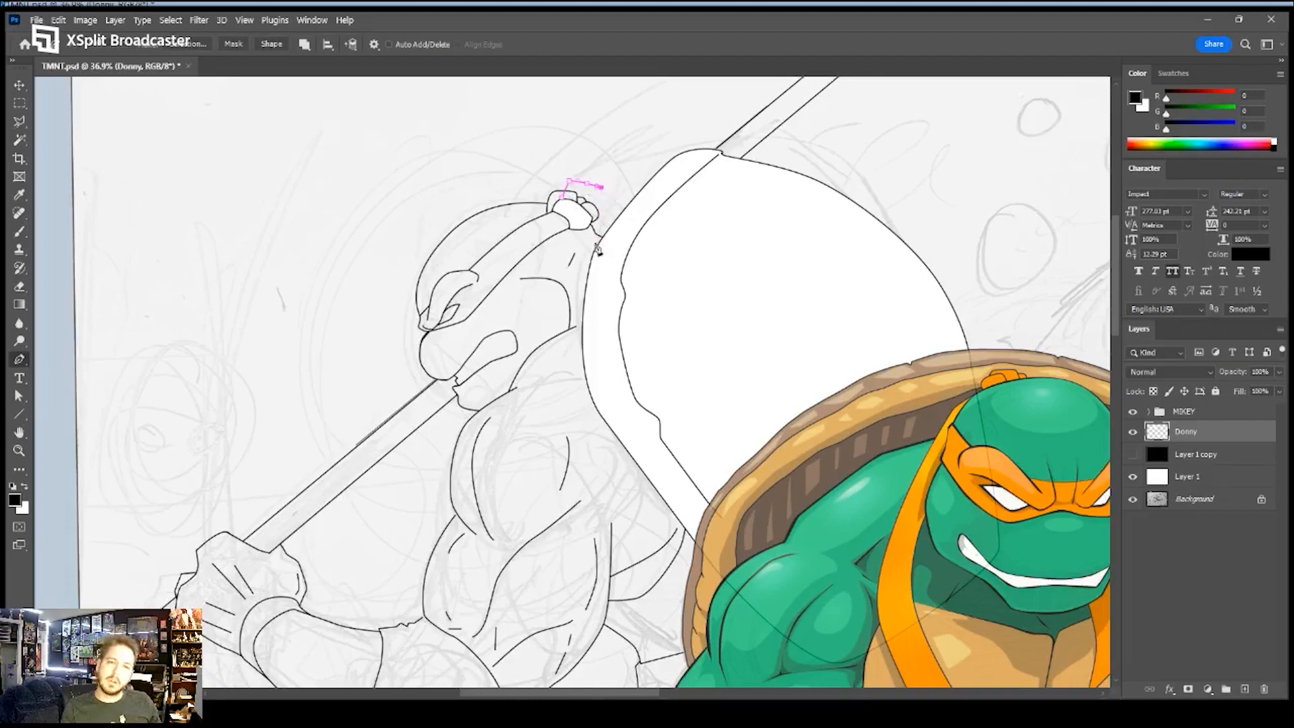
left_click(578, 297)
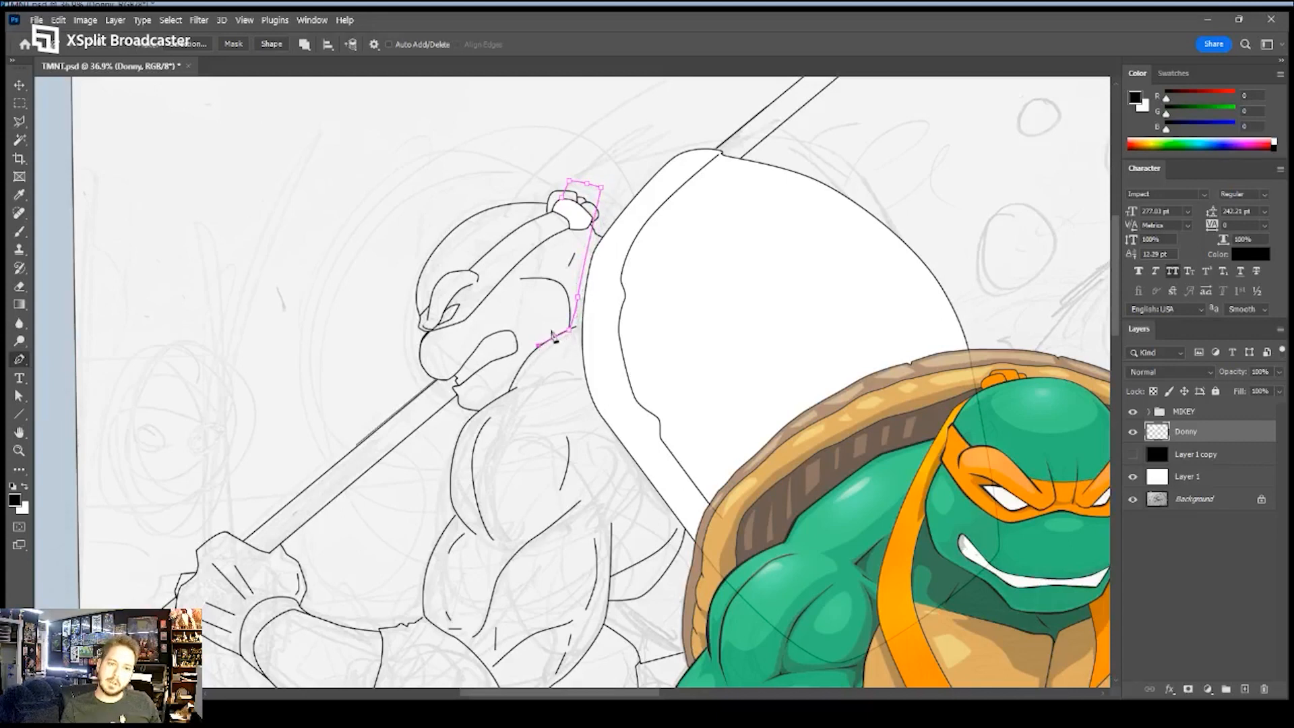
left_click(559, 268)
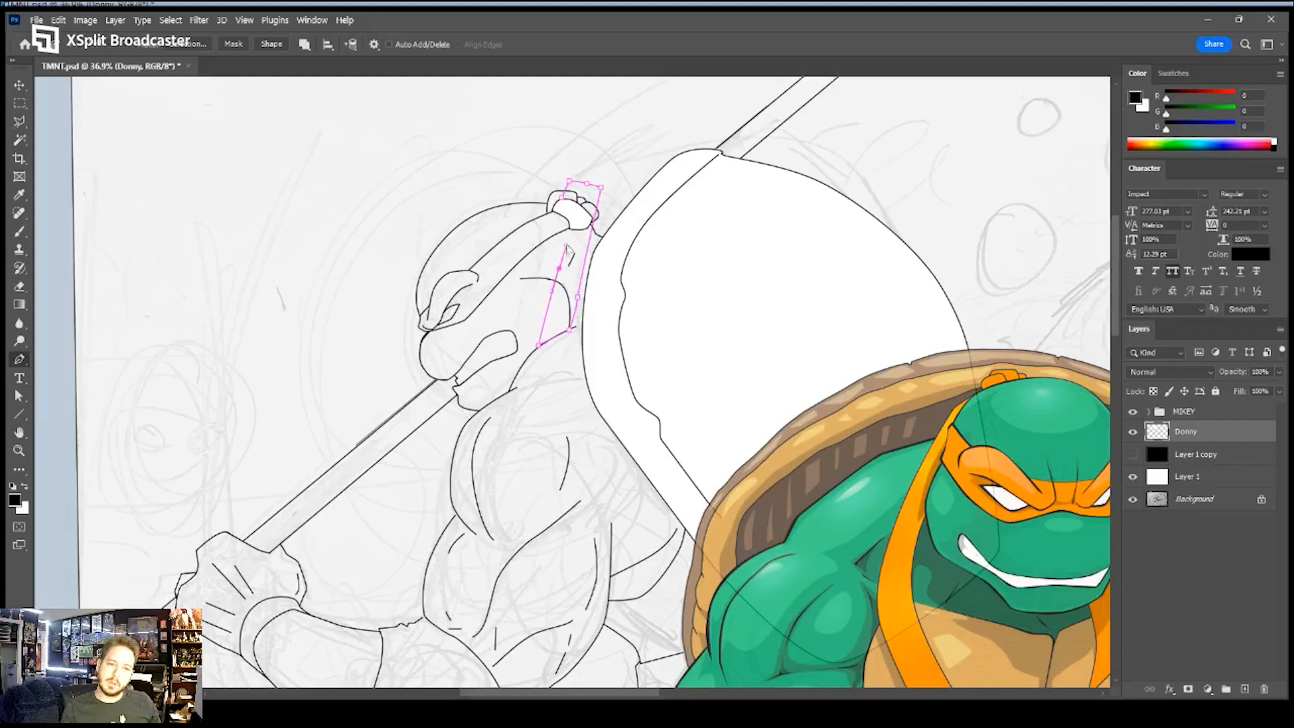
left_click(569, 199)
- Fill the straight-sided mask tail path with white, stroke it in black, and dismiss the path
left_click(639, 290)
key("Return")
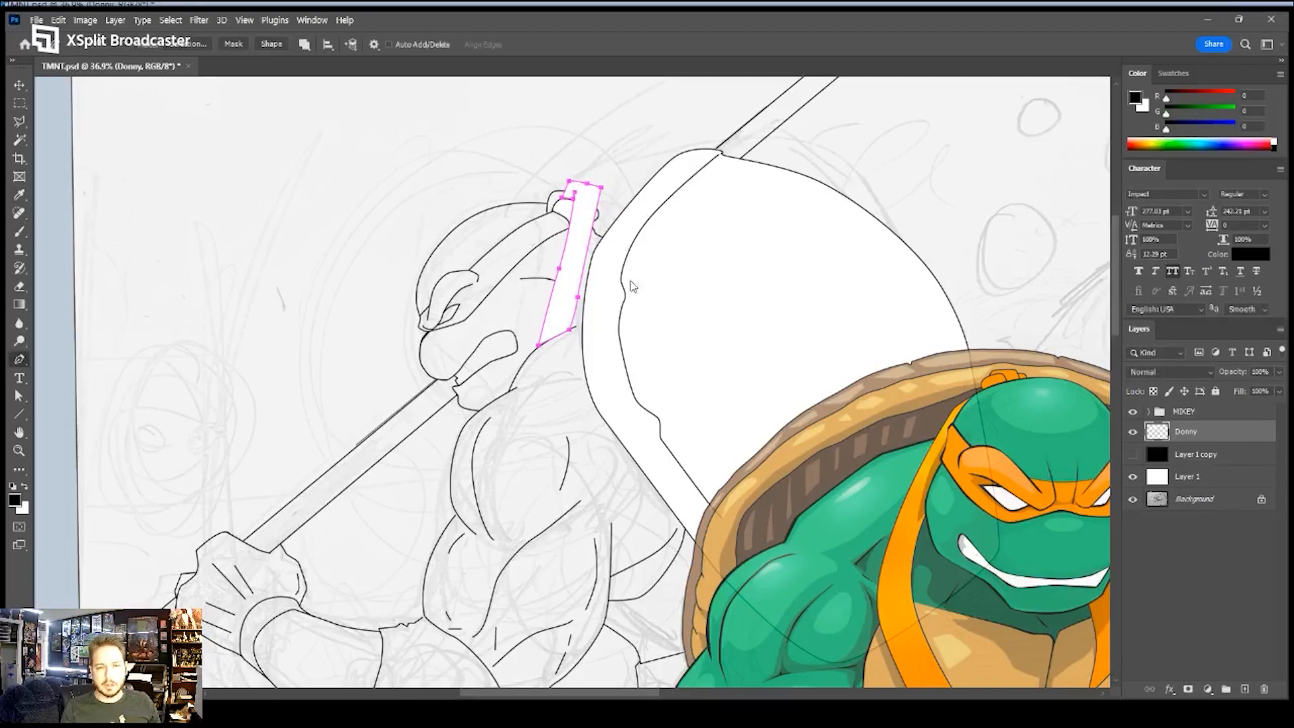
key("i")
key("p")
key("Return")
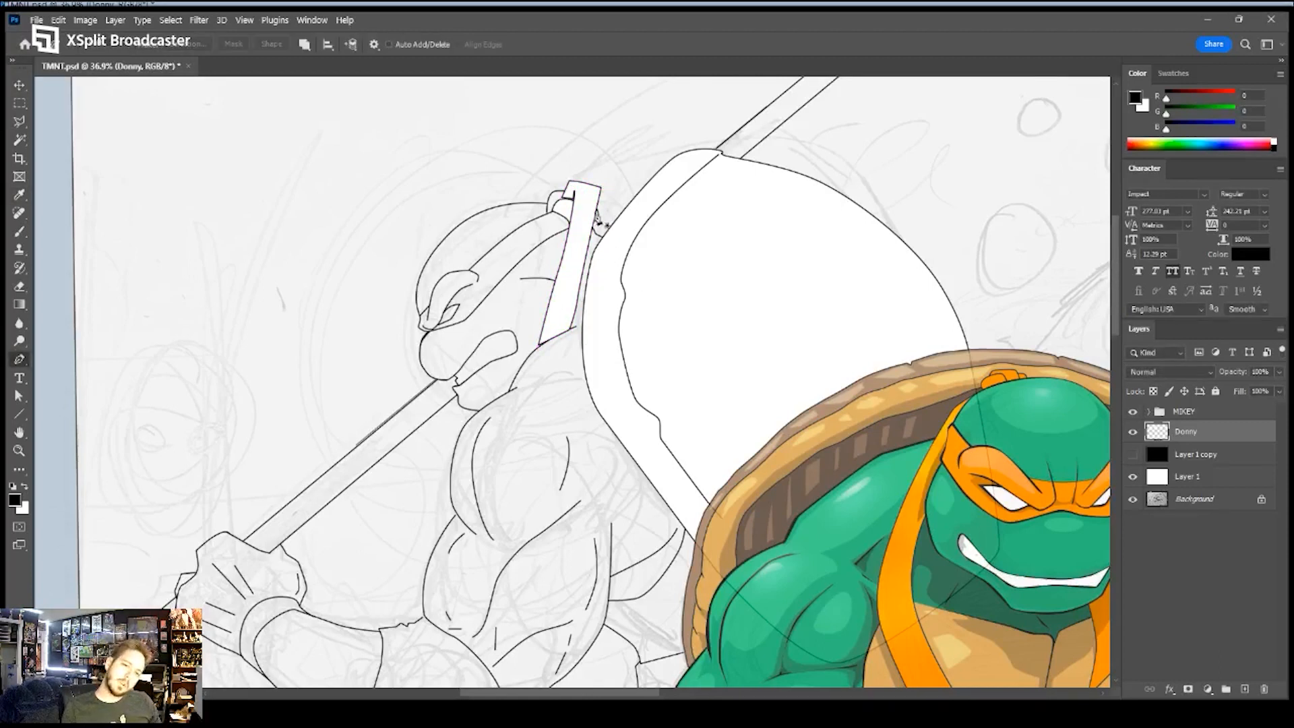
- Try to start a second mask tail path at the knot, then undo it together with the first mask tail
left_click(559, 191)
left_click_drag(580, 160, 586, 156)
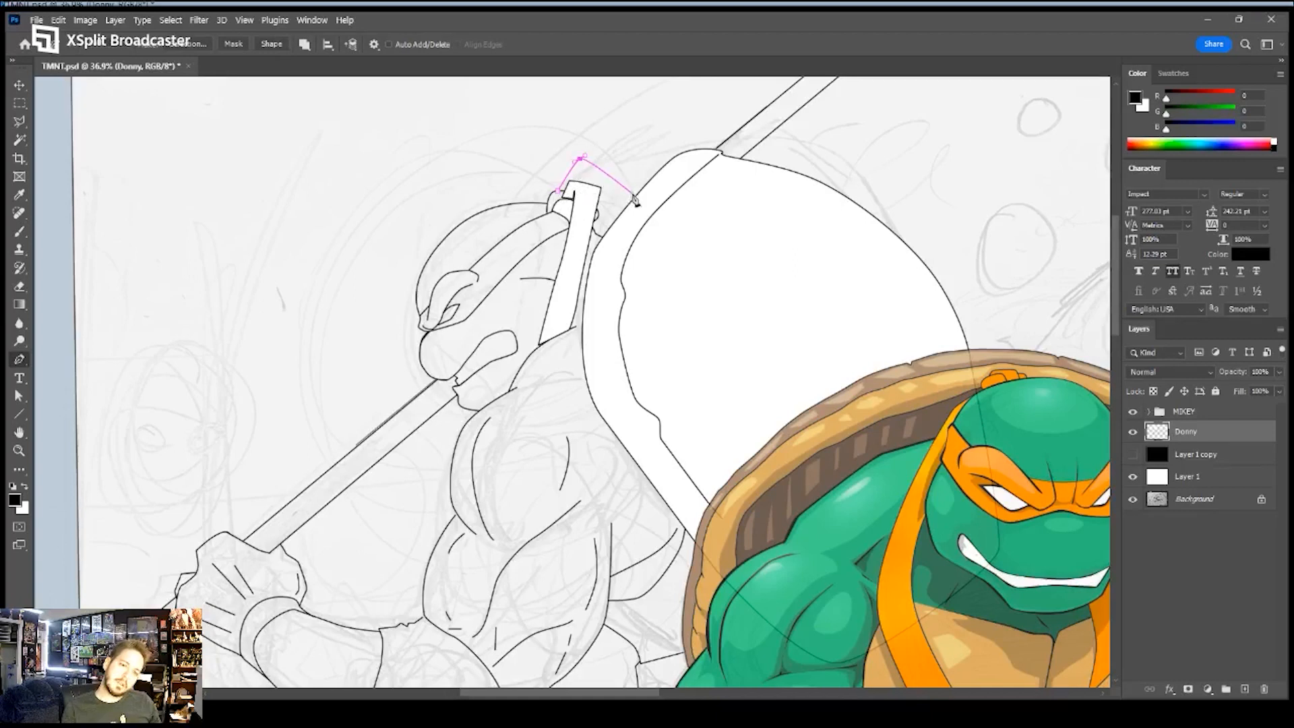
key("ctrl+z")
key("ctrl+z")
key("ctrl+z")
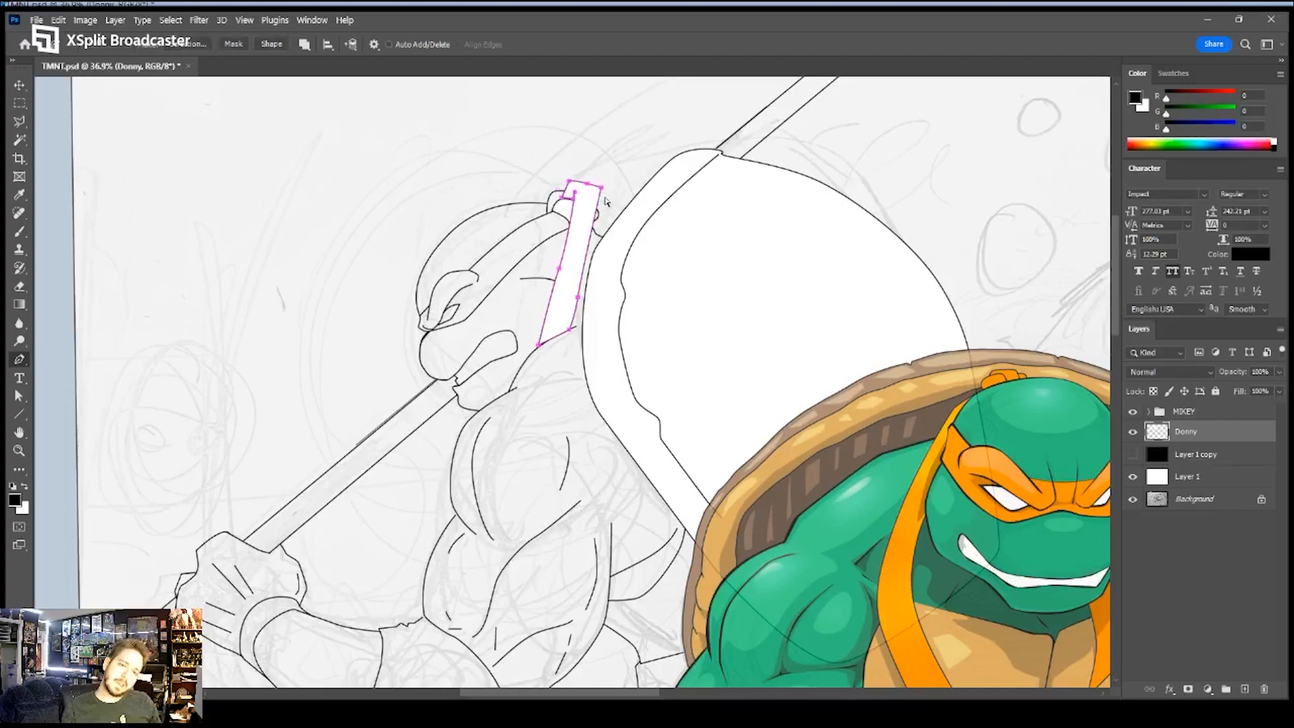
key("ctrl+z")
- Draw a closed, curved Pen path for the mask tail from Donny's head knot down behind his cheek to the shoulder line
key("z")
left_click_drag(539, 271, 592, 226)
key("p")
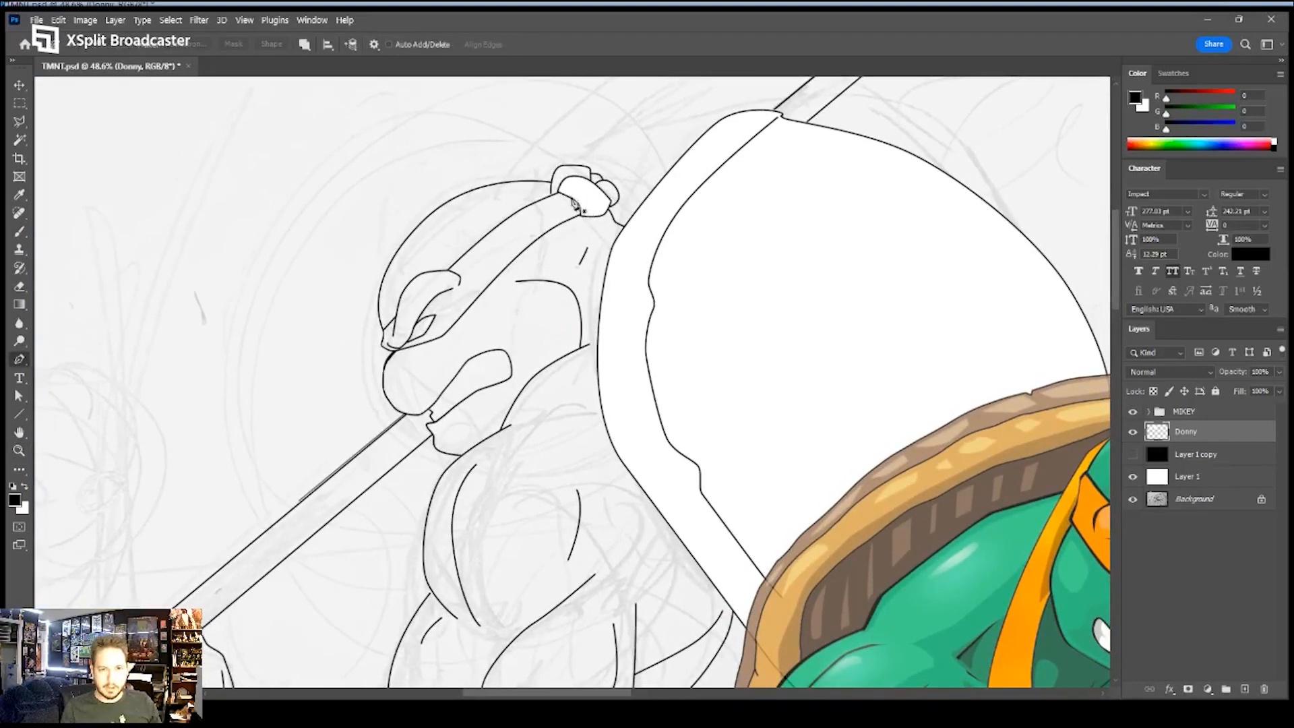
left_click(560, 195)
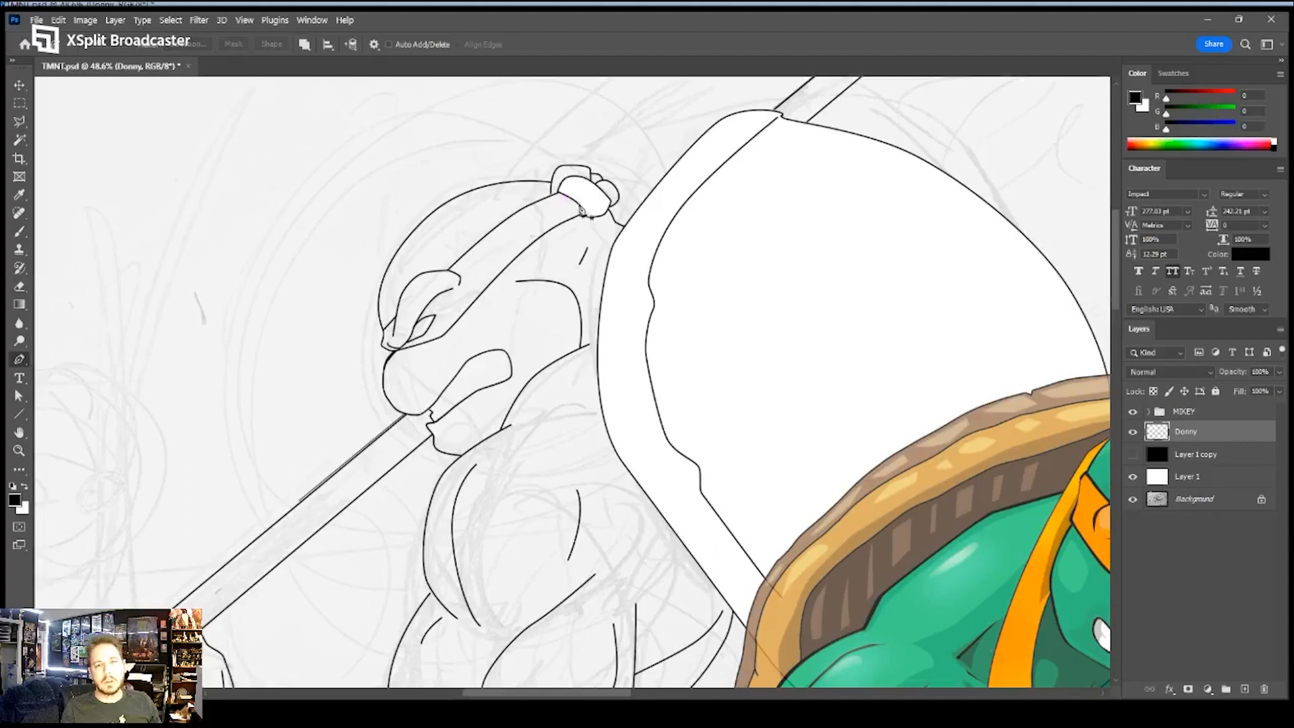
left_click_drag(587, 179, 590, 224)
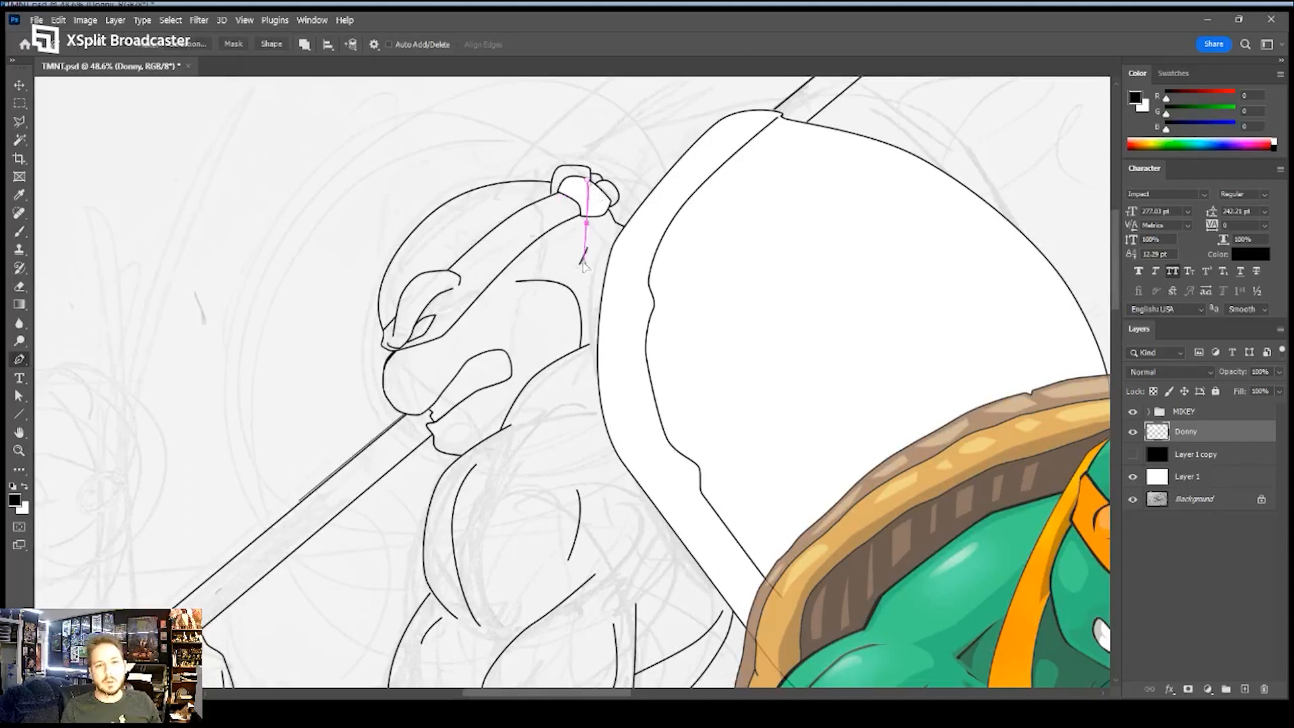
left_click_drag(562, 346, 558, 366)
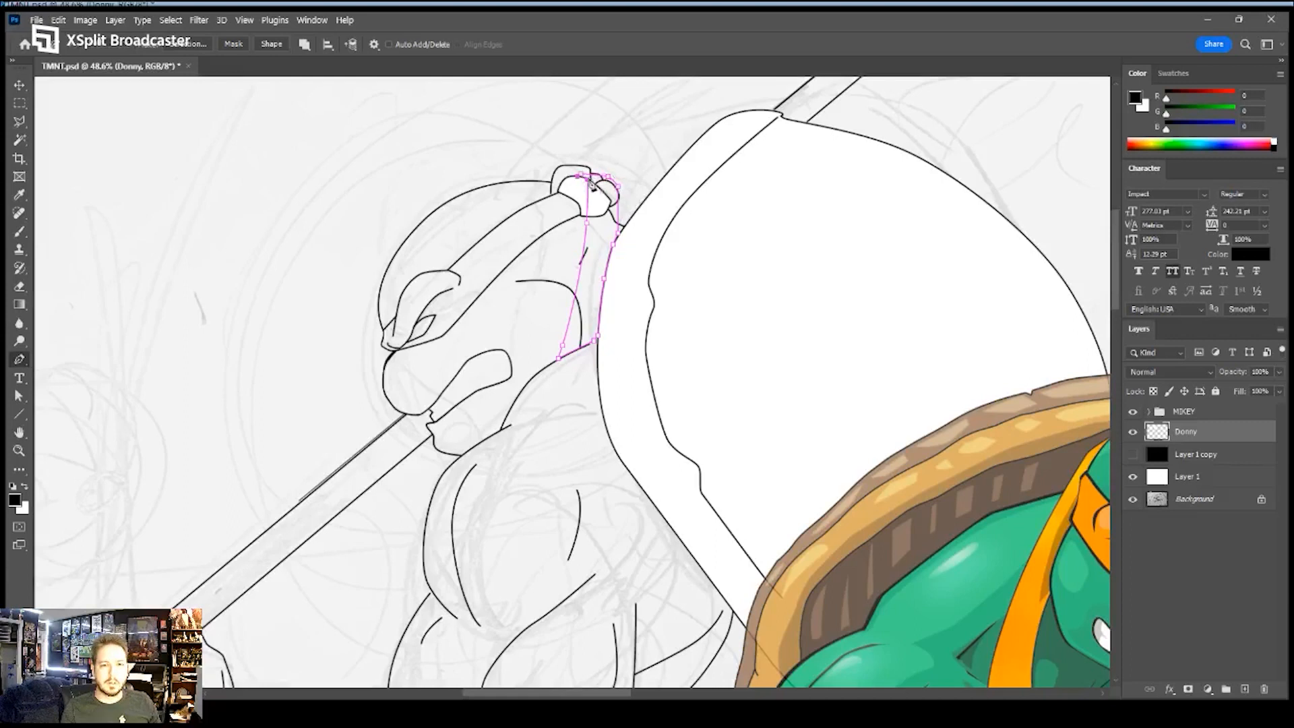
- Fill the curved mask tail path with white, stroke it in black, and dismiss the path
right_click(607, 179)
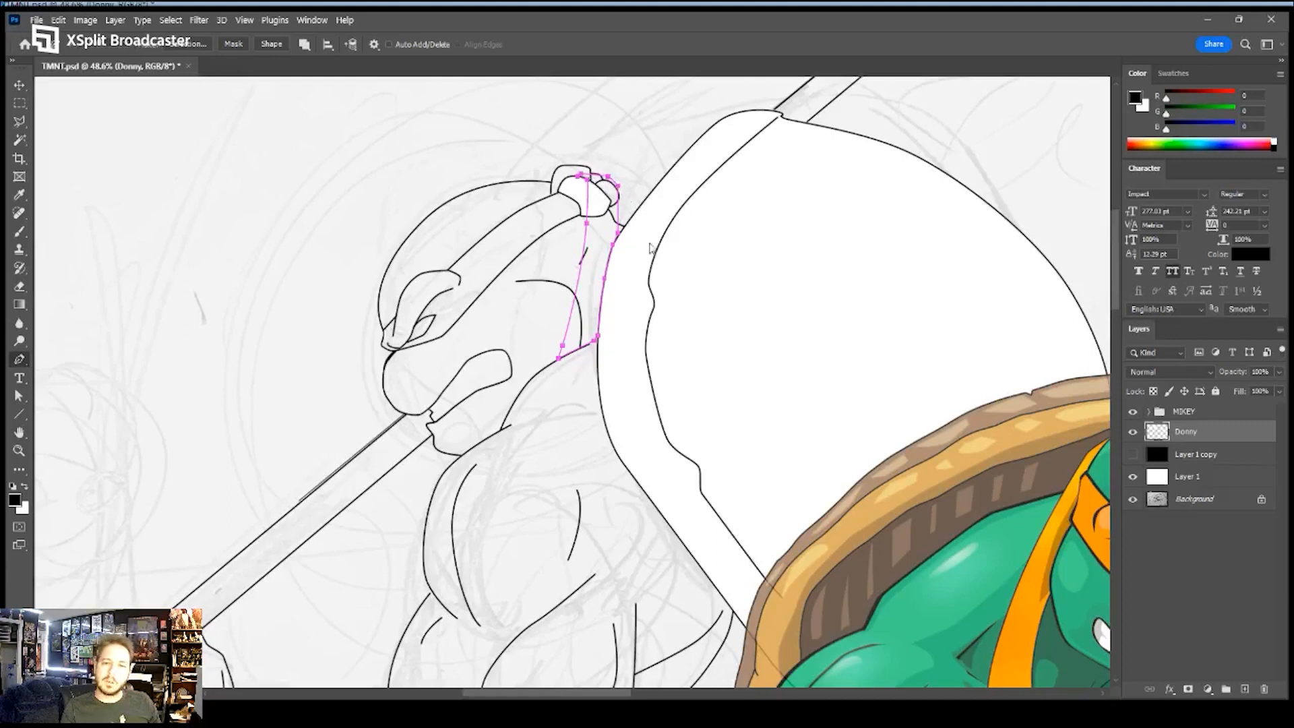
left_click(659, 282)
key("Return")
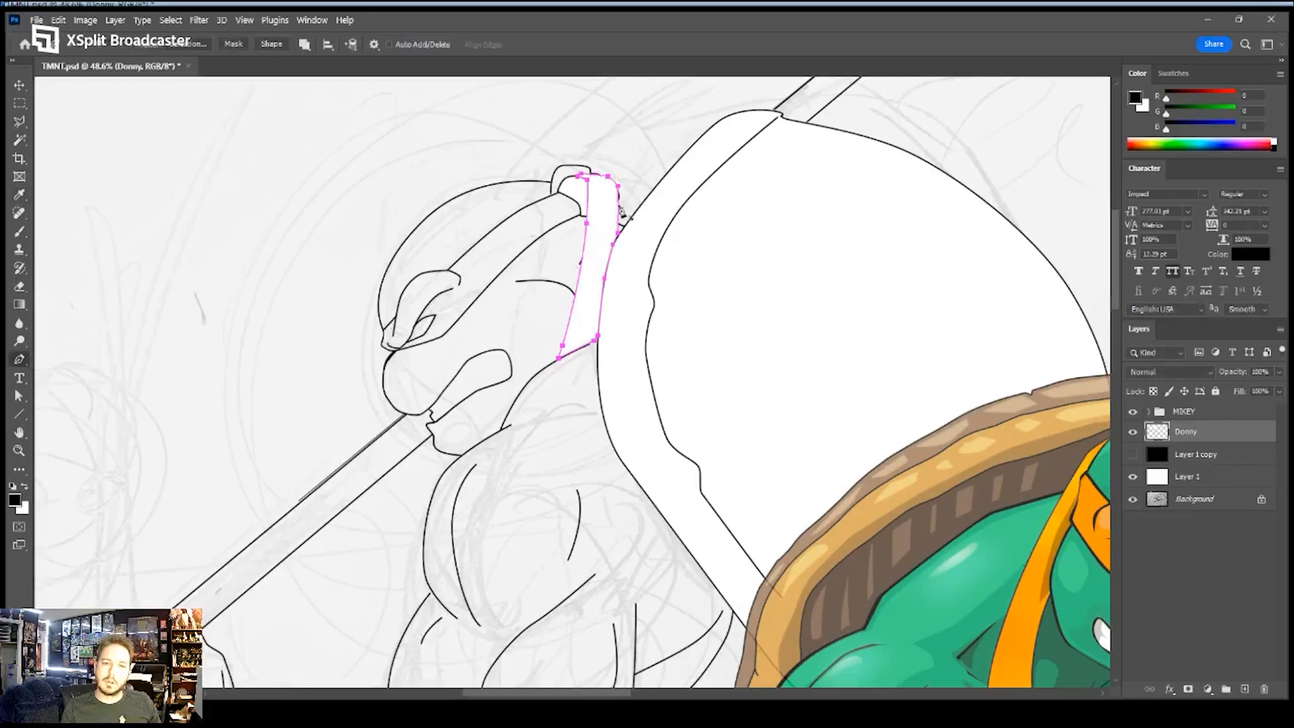
left_click(682, 318)
key("Return")
key("Return")
- Draw a short closed path for a second mask tail between the knot and the shell's edge, and round its upper corner
left_click(591, 172)
left_click_drag(620, 146, 626, 146)
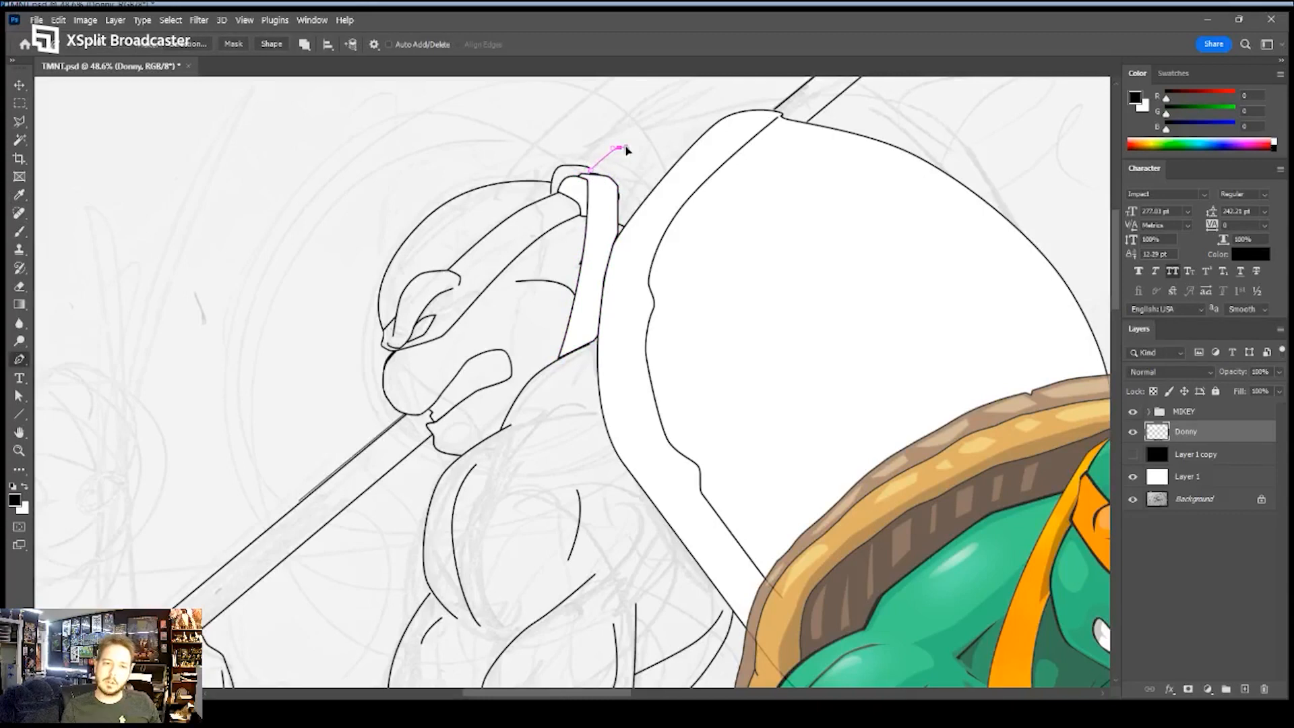
left_click(667, 173)
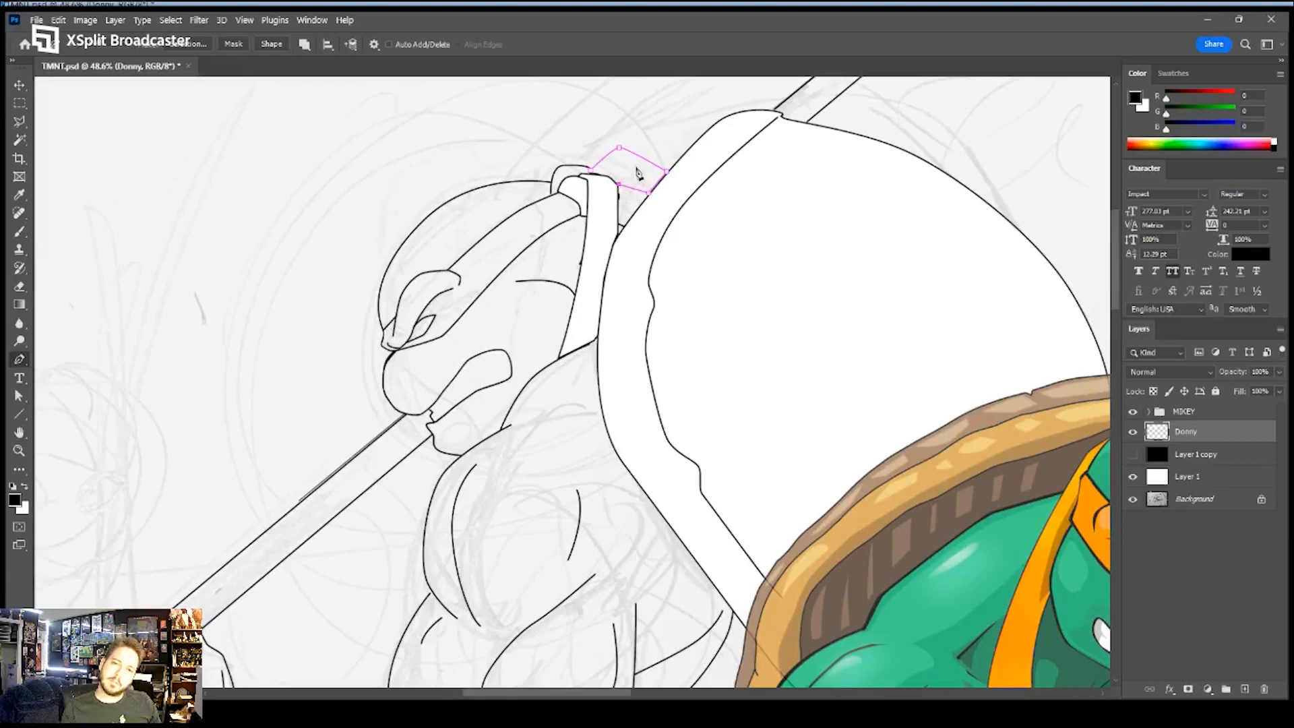
key("1")
key("0")
left_click_drag(609, 143, 628, 160)
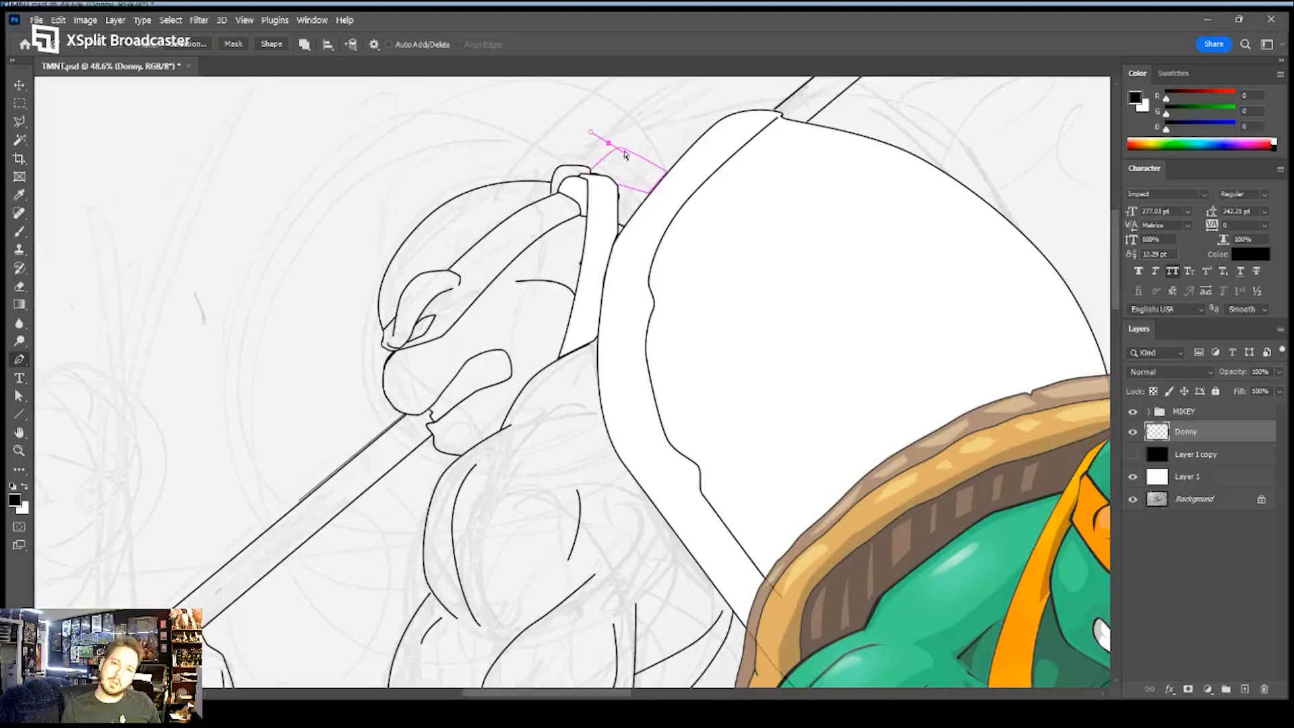
key("a")
left_click_drag(621, 149, 615, 159)
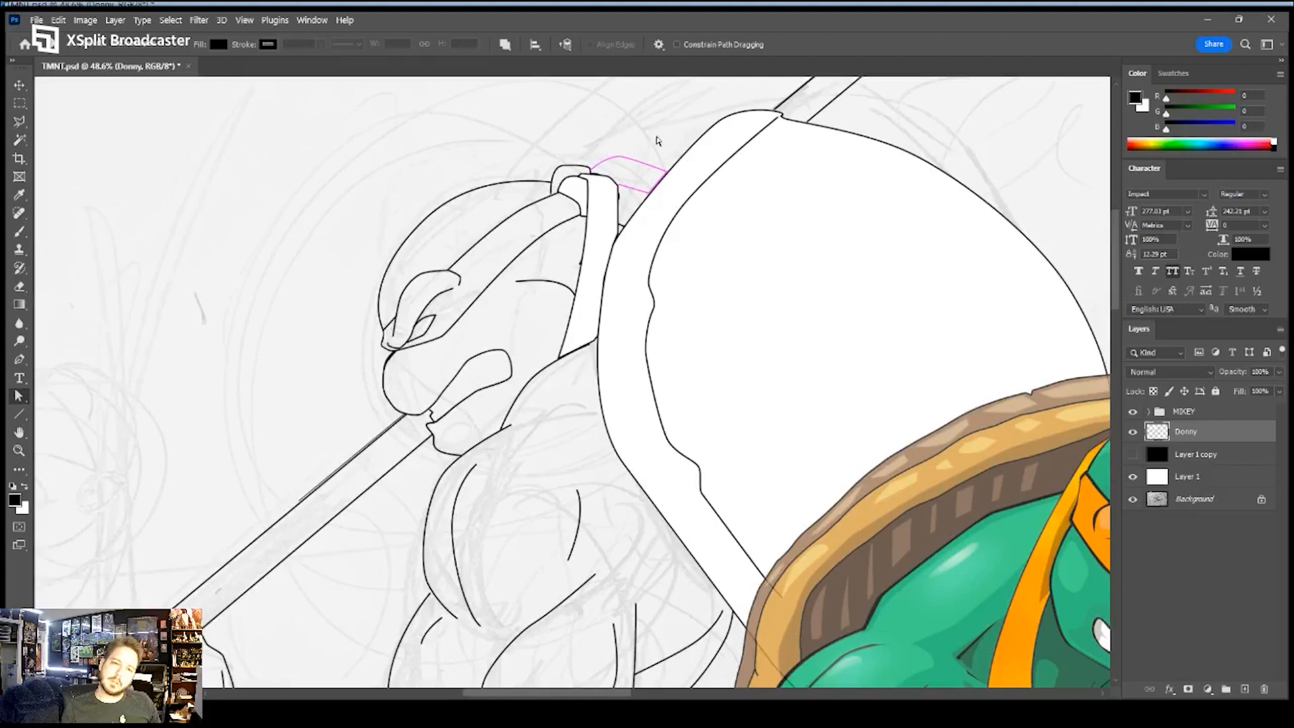
key("p")
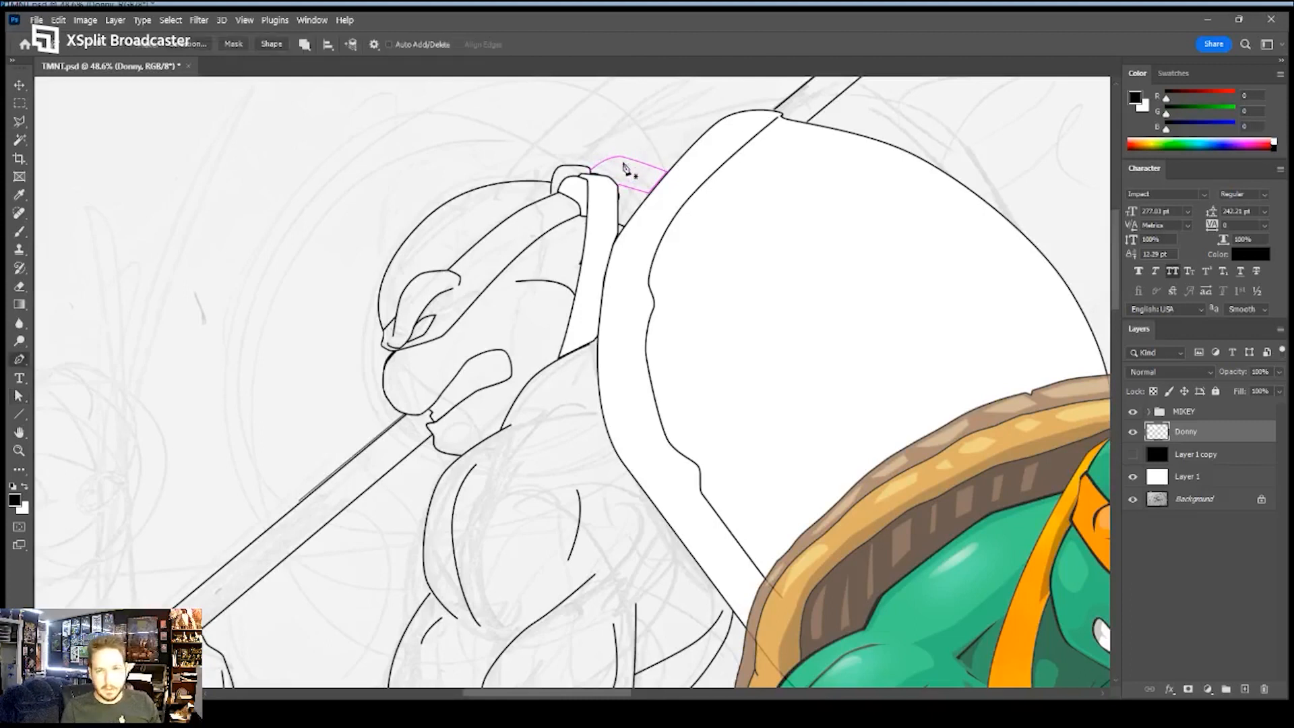
- Stroke the short second mask tail path in black and dismiss the path
key("b")
key("Return")
key("p")
key("Return")
key("z")
left_click_drag(580, 223, 532, 224)
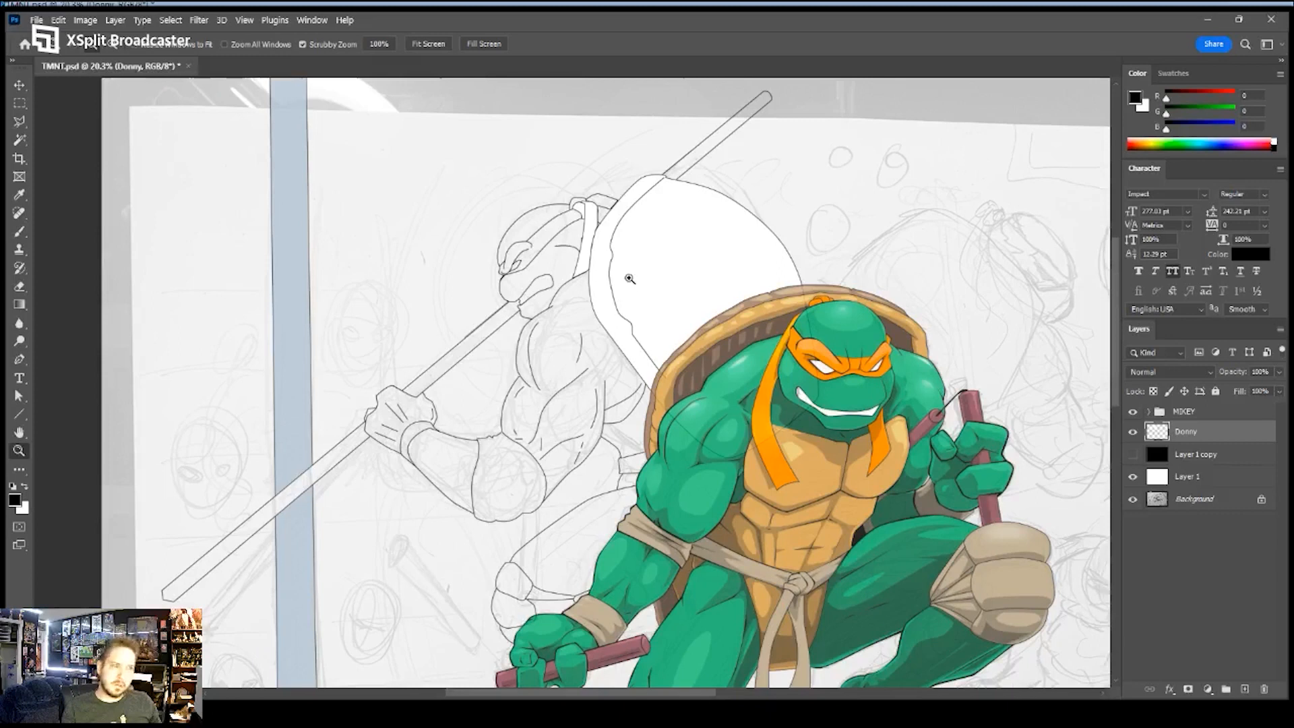
left_click_drag(502, 476, 575, 404)
key("p")
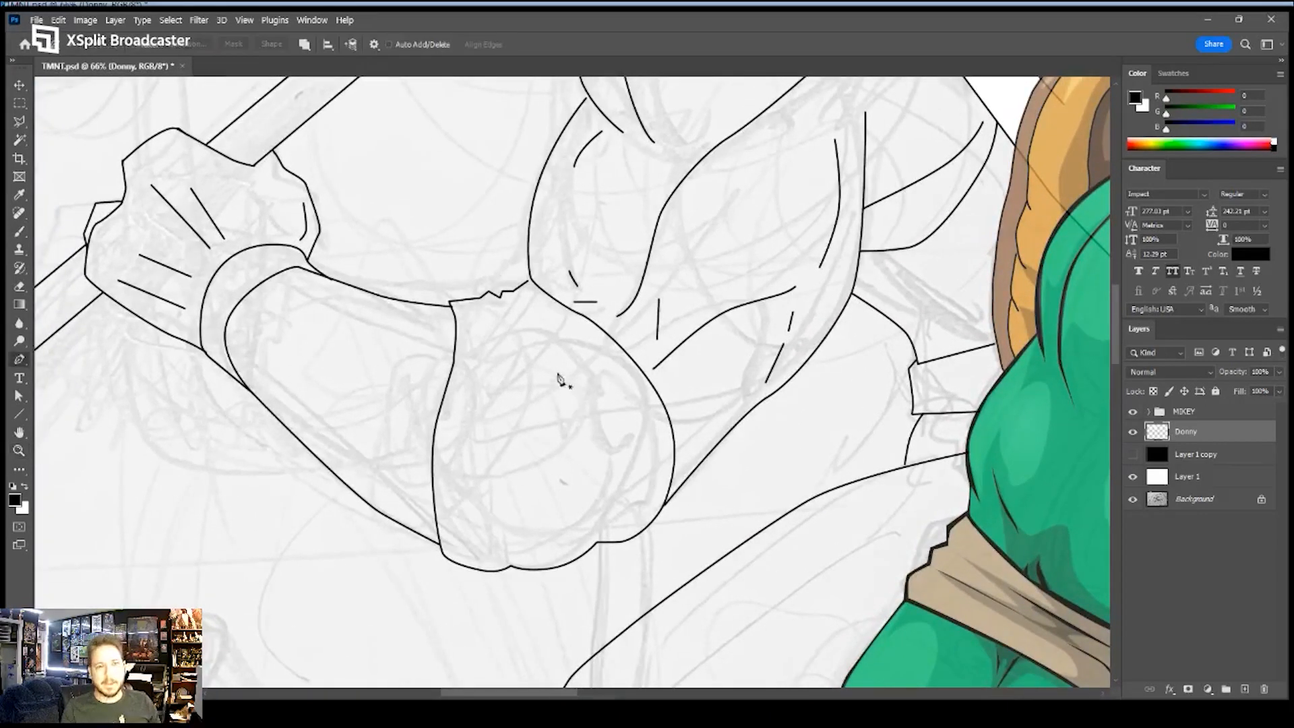
left_click_drag(535, 366, 509, 370)
left_click_drag(483, 446, 487, 498)
key("ctrl+z")
key("ctrl+z")
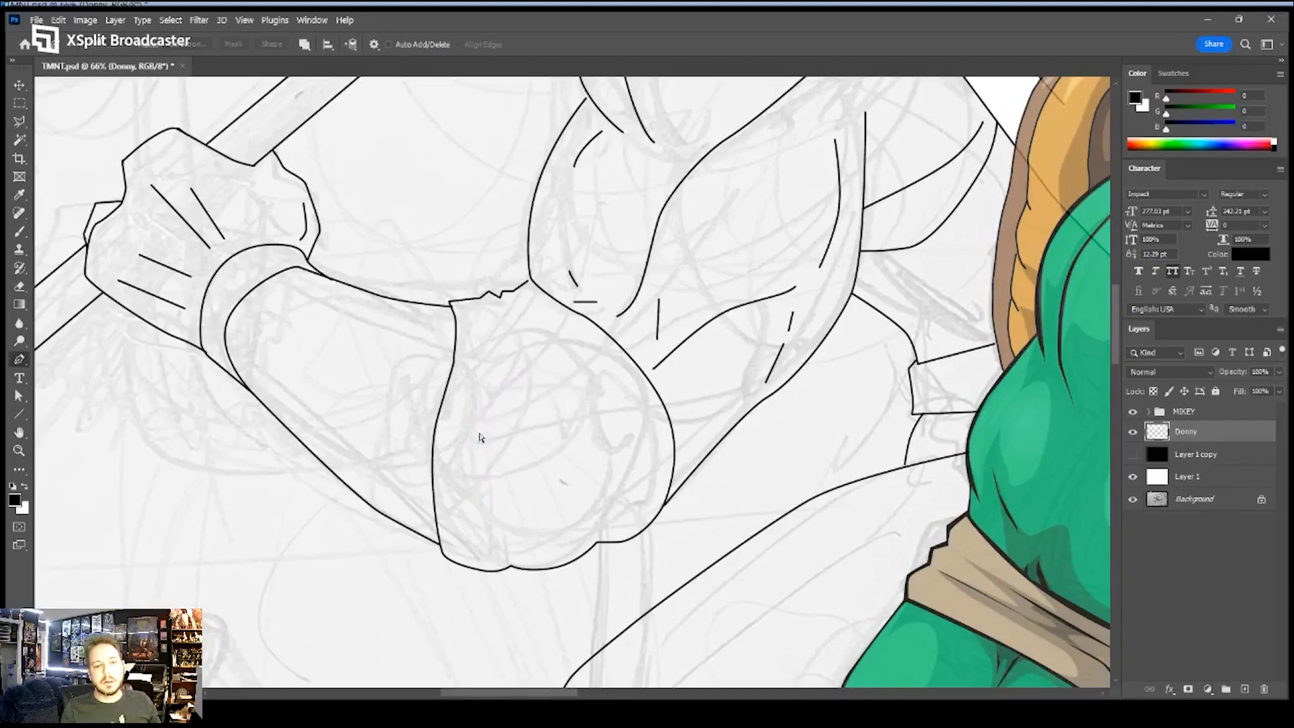
- Draw a closed, arch-topped Pen path for the raised centre of Donny's elbow pad, extending to the pad's lower edge
left_click_drag(533, 364, 503, 370)
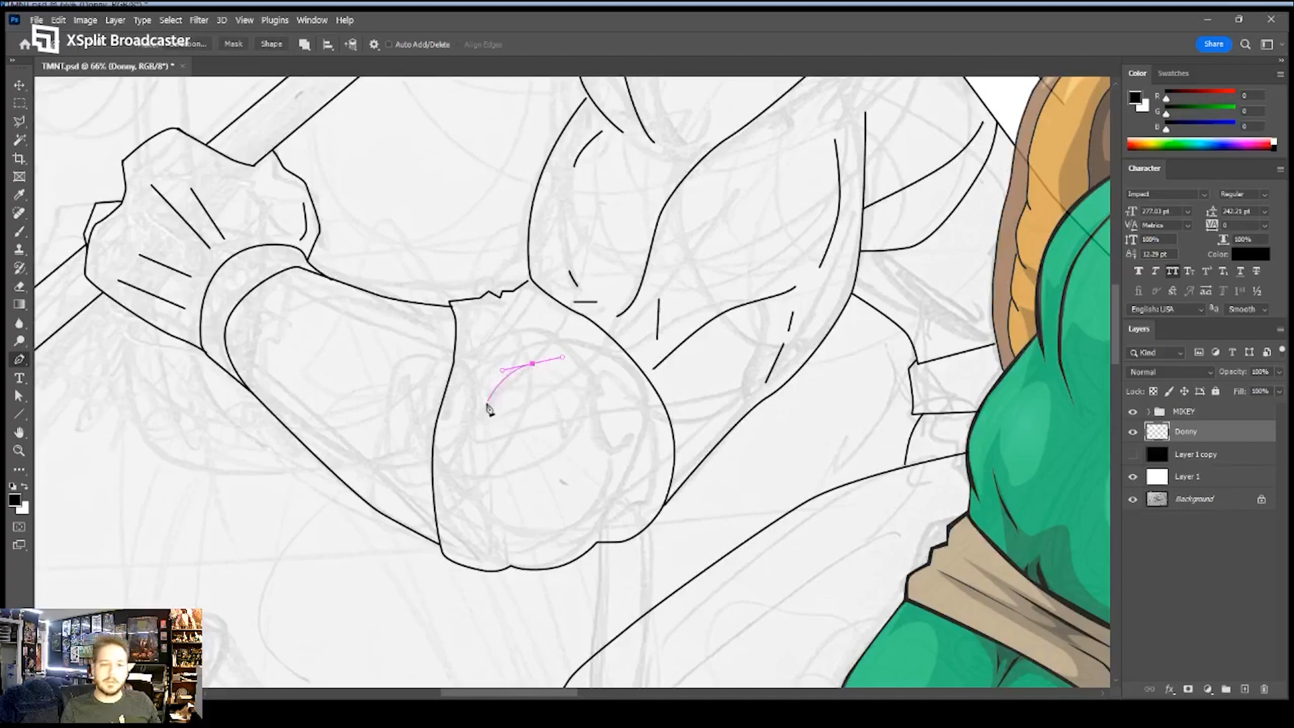
left_click_drag(478, 429, 475, 432)
left_click_drag(501, 540, 523, 582)
left_click_drag(607, 544, 614, 540)
left_click_drag(569, 393, 529, 366)
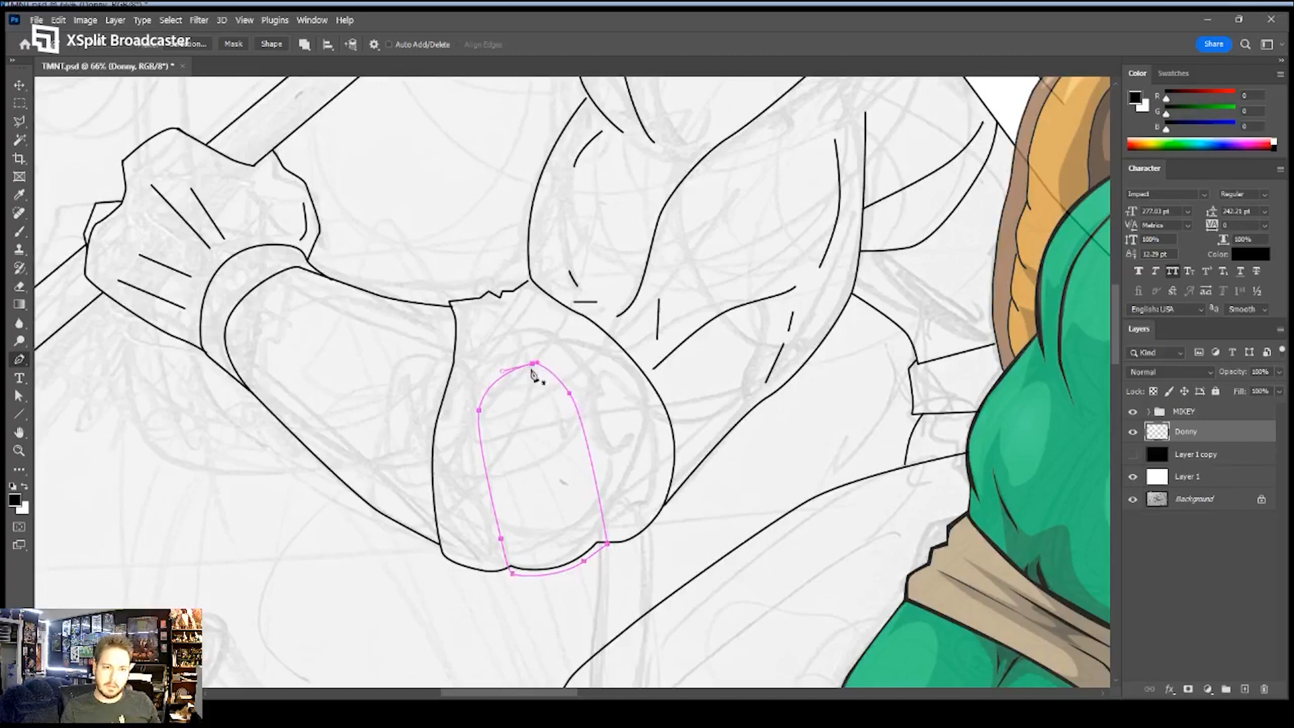
- Smooth the top curve of the elbow pad's middle section path, then fill it white with a black outline
key("a")
left_click_drag(532, 366, 524, 375)
left_click_drag(518, 373, 520, 368)
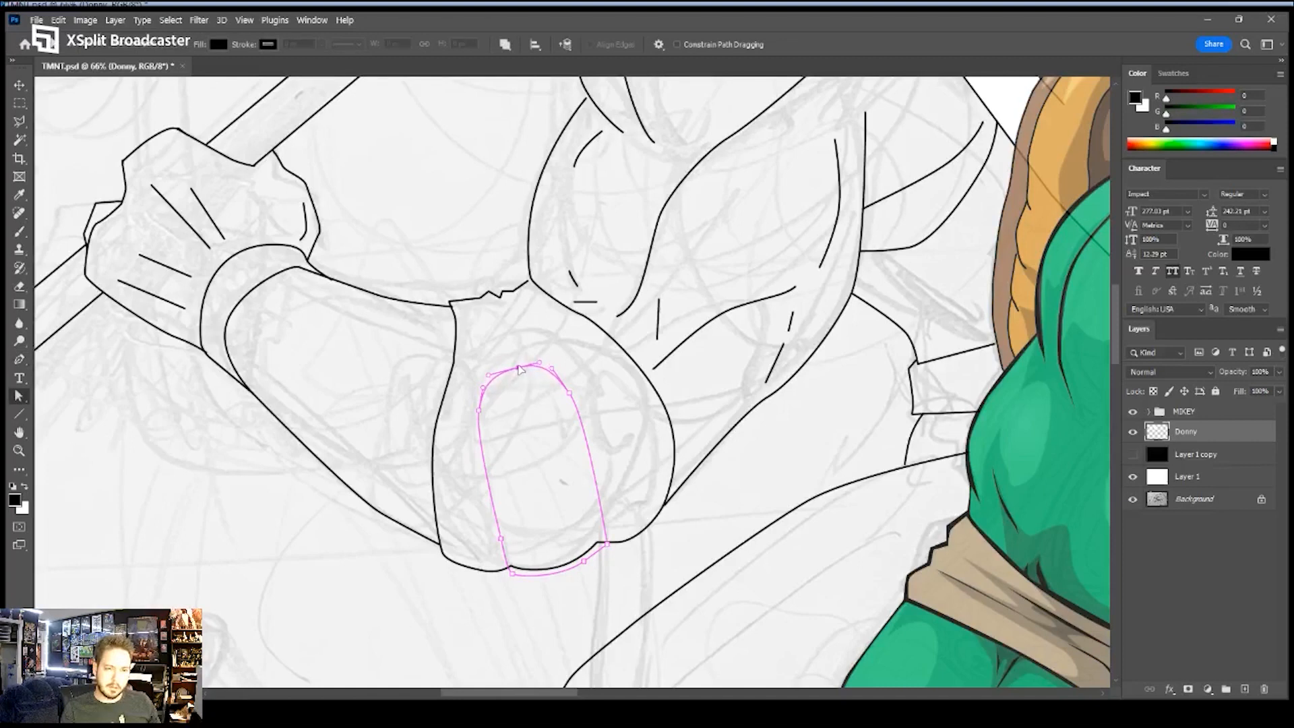
left_click(543, 354)
key("p")
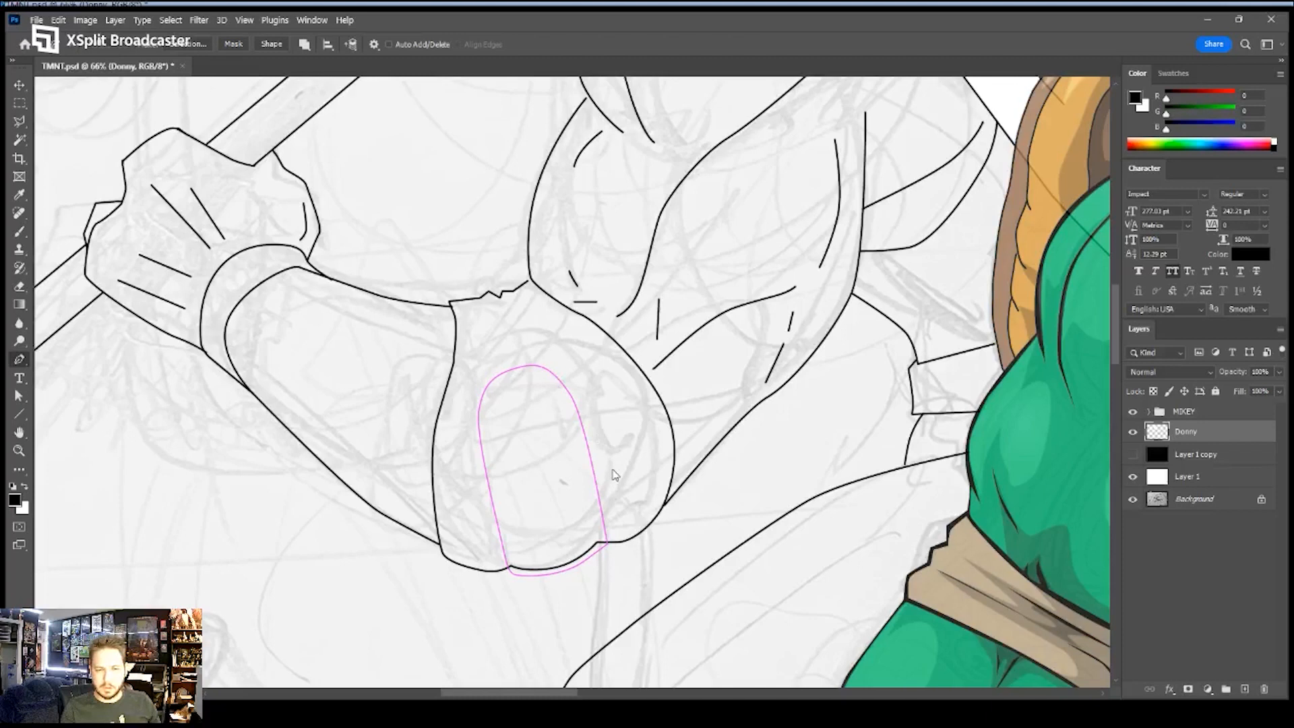
key("i")
key("Return")
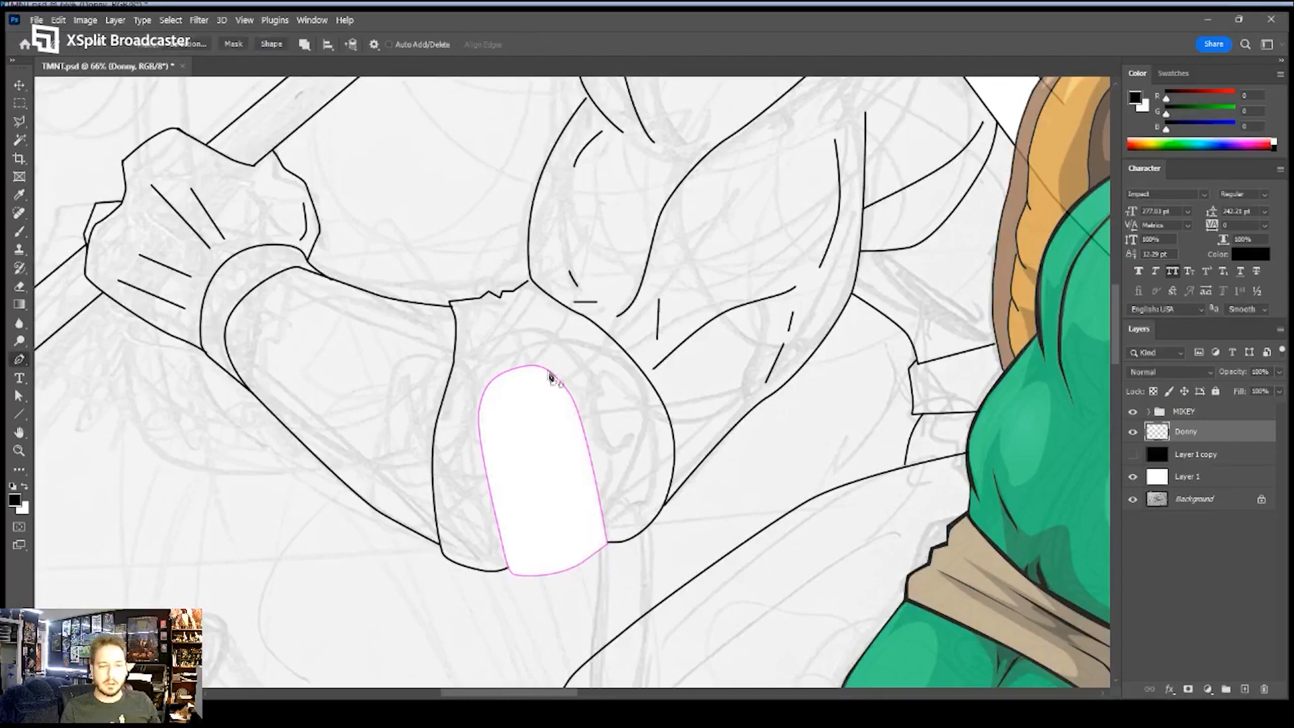
key("Escape")
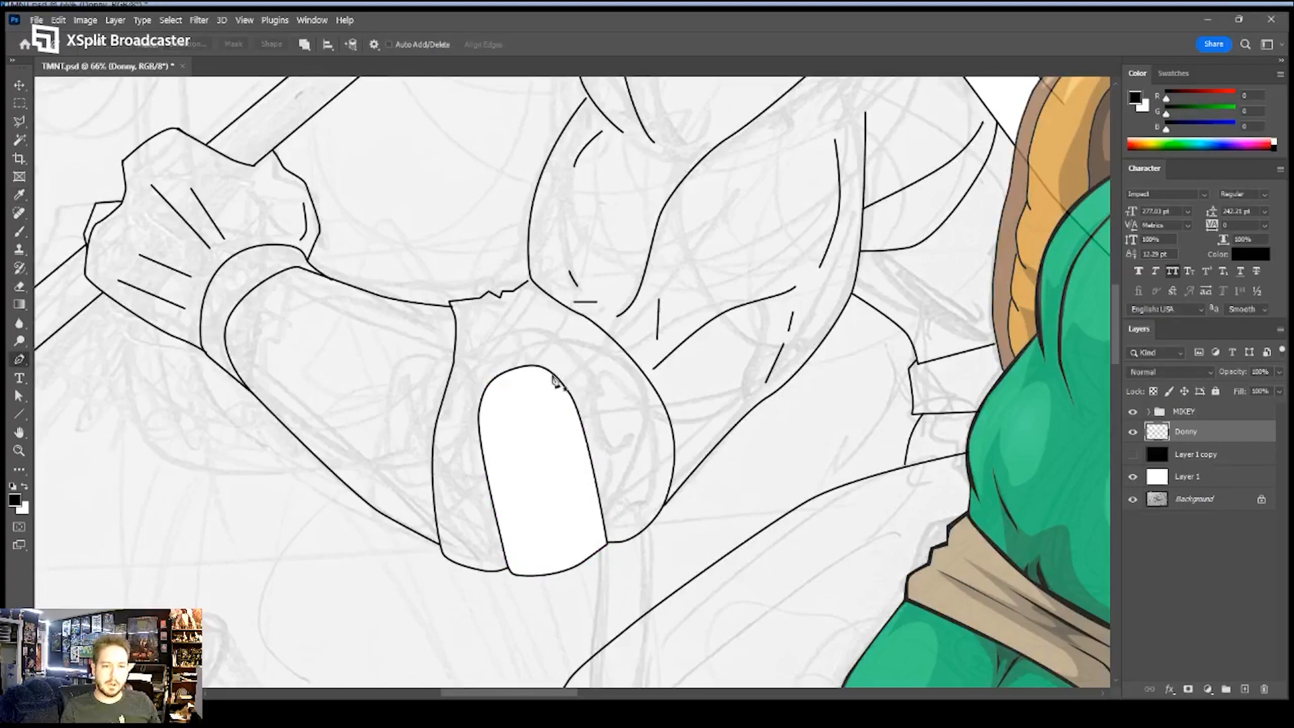
- Draw a closed Pen path for the elbow pad section nearest the torso, overlapping the middle section
left_click(548, 384)
left_click_drag(571, 355, 645, 355)
left_click_drag(677, 432, 680, 452)
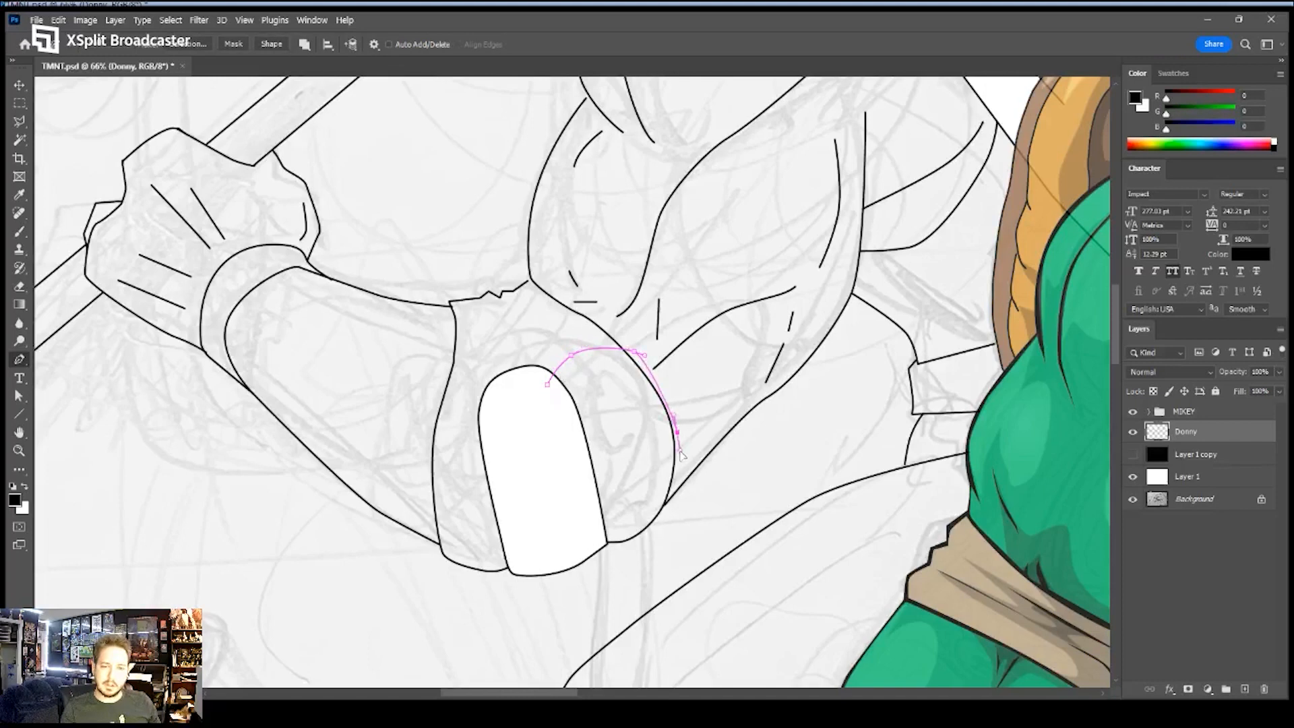
left_click_drag(672, 502, 664, 517)
left_click(603, 547)
left_click(548, 384)
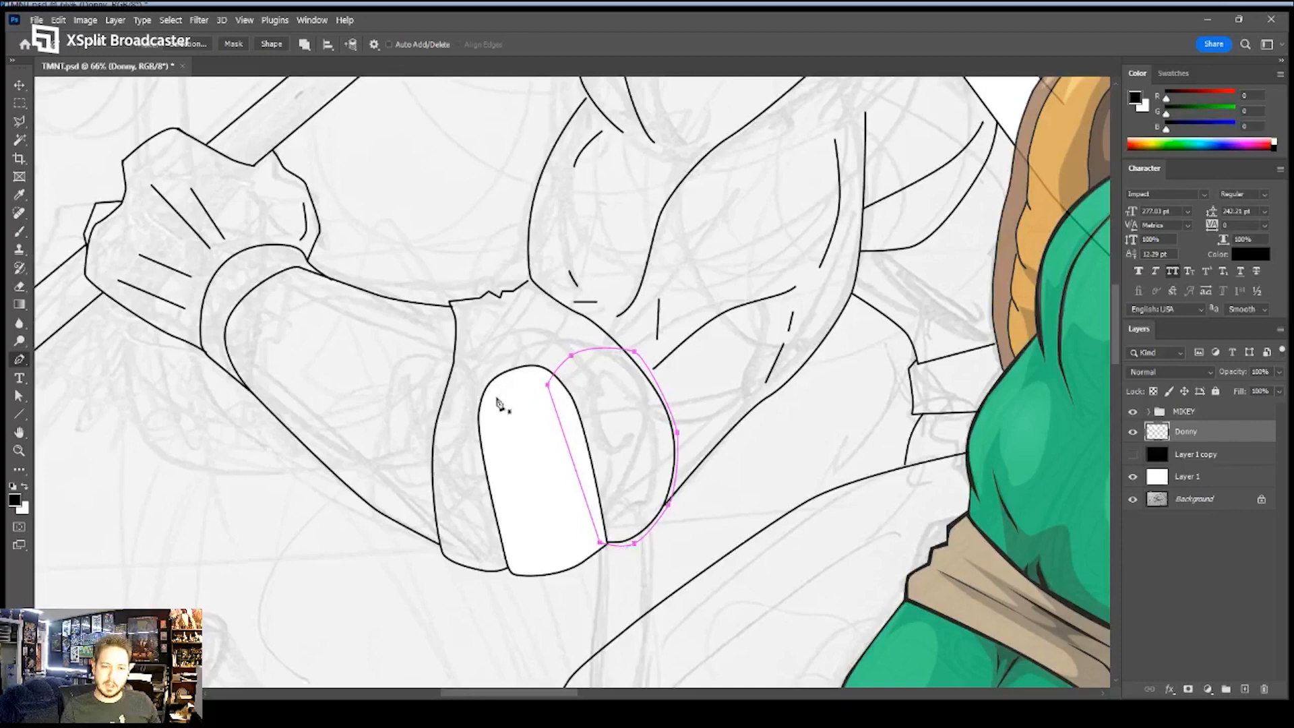
- Draw a closed Pen path for the elbow pad section on the forearm side, overlapping the middle section
left_click_drag(446, 388, 428, 390)
left_click_drag(420, 481, 420, 507)
left_click_drag(443, 559, 507, 577)
left_click(521, 570)
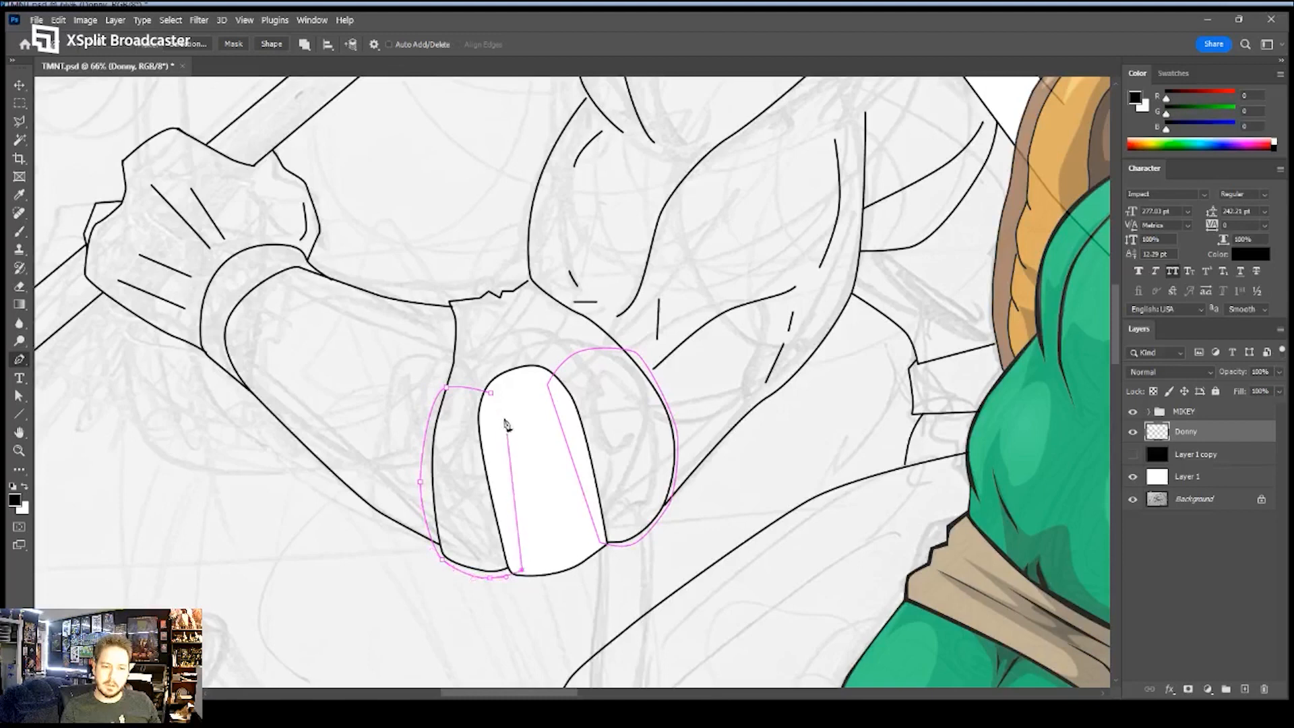
left_click(491, 393)
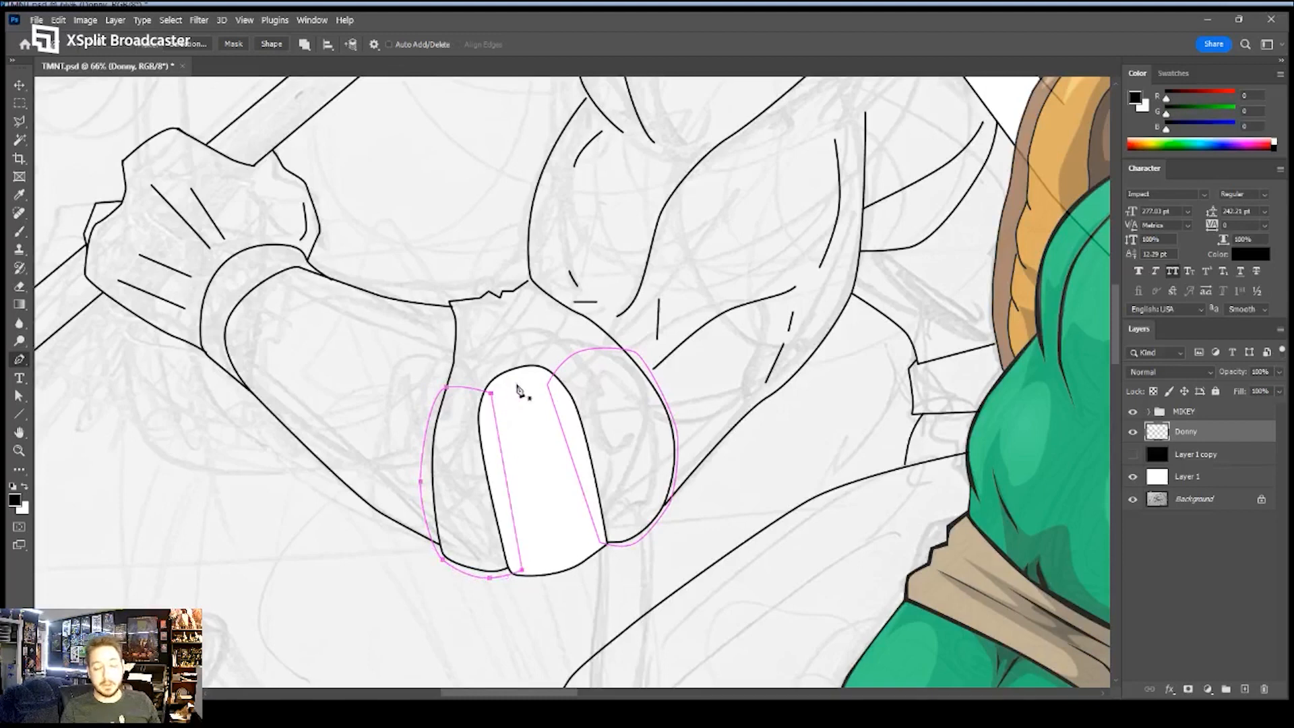
- Use a Magic Wand selection of the middle section to mask it, fill both side sections white with black outer outlines, and deselect
key("a")
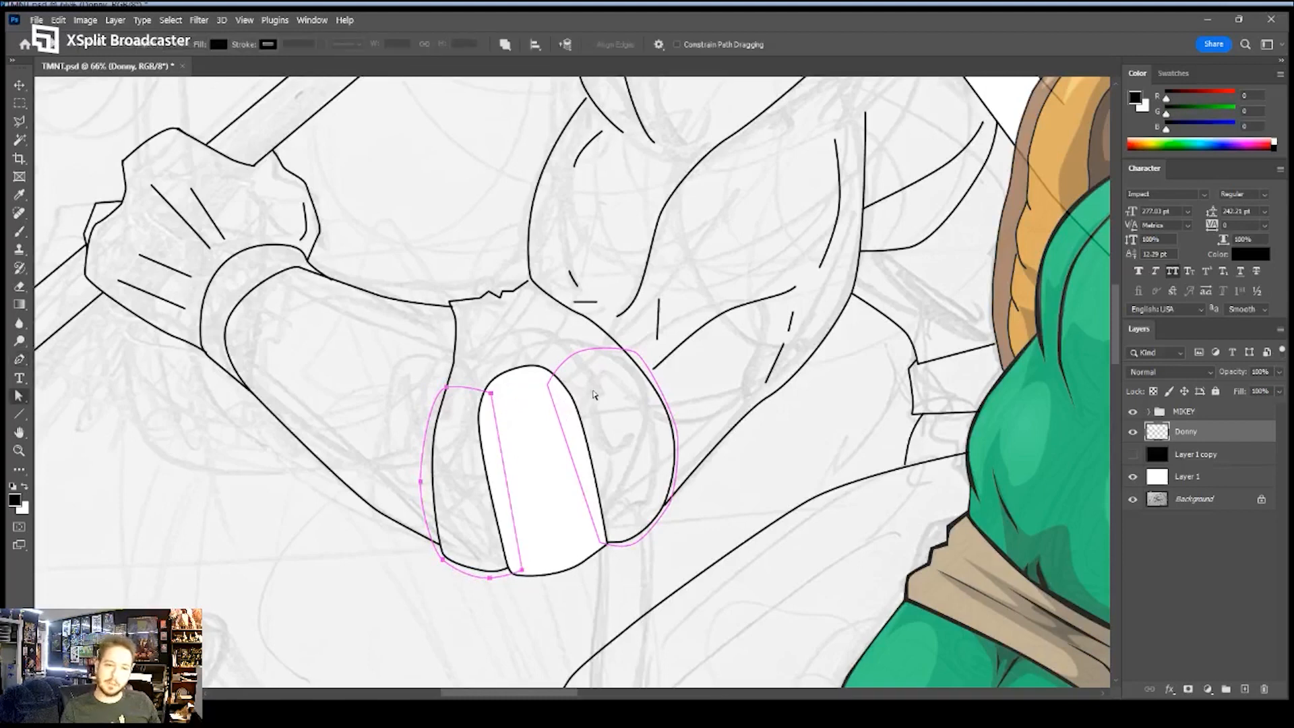
key("w")
left_click(529, 406)
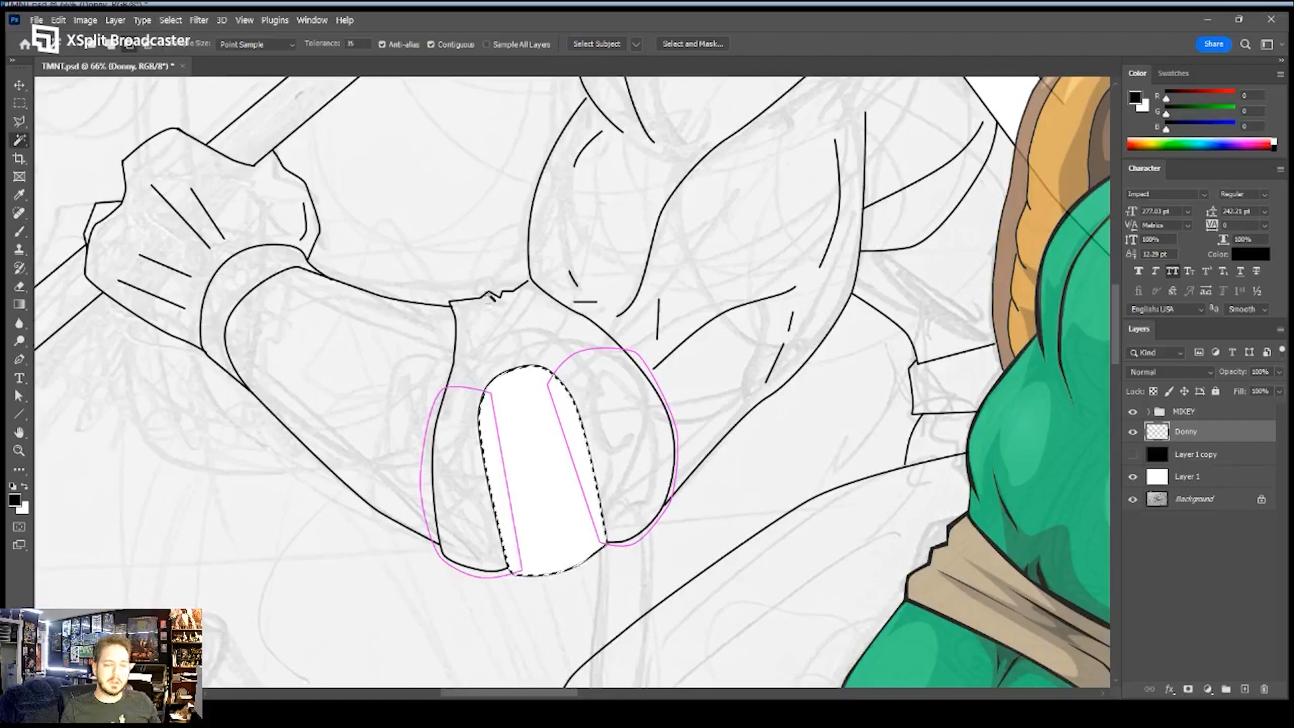
key("p")
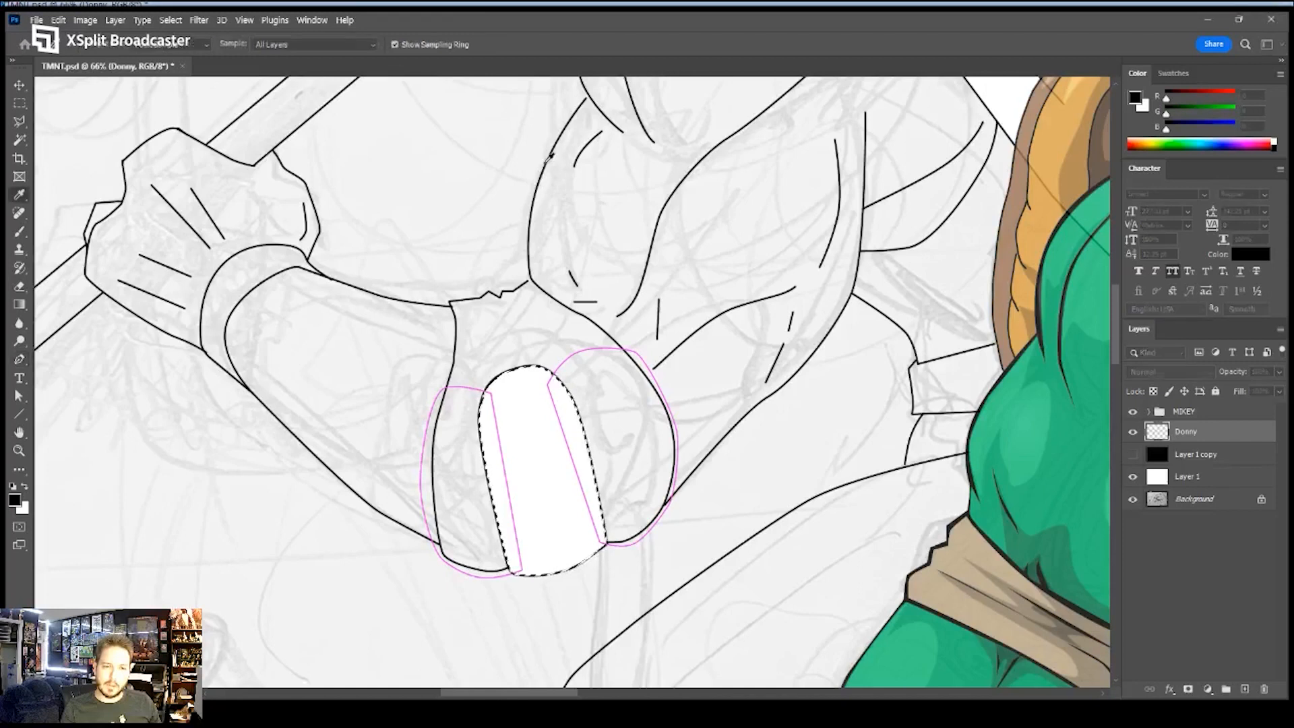
key("ctrl+z")
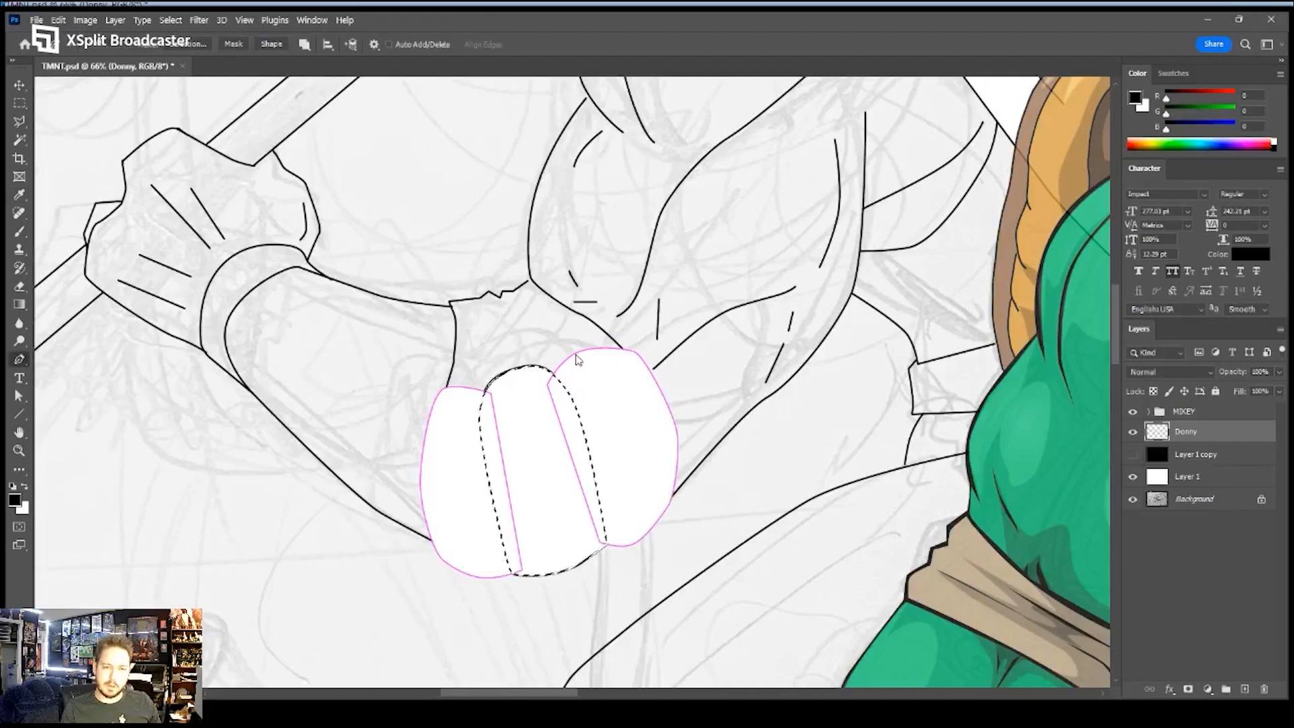
left_click(626, 473)
key("Return")
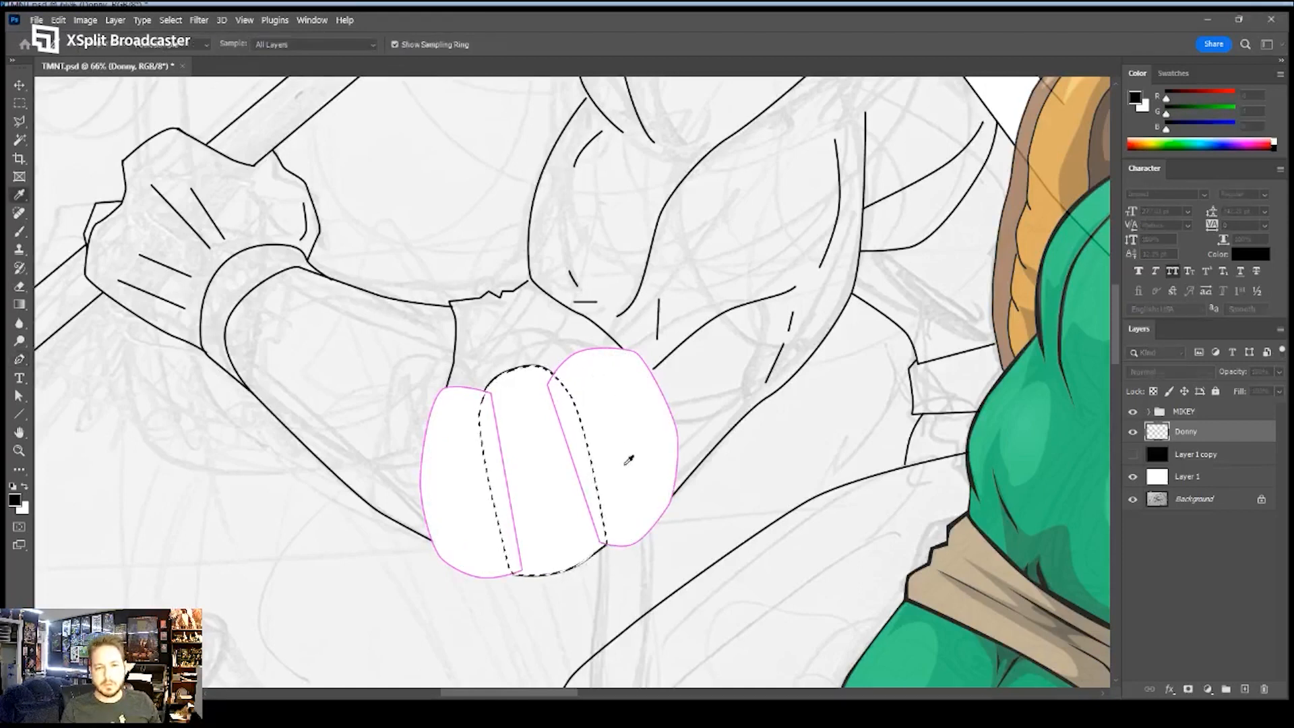
key("Return")
key("ctrl+d")
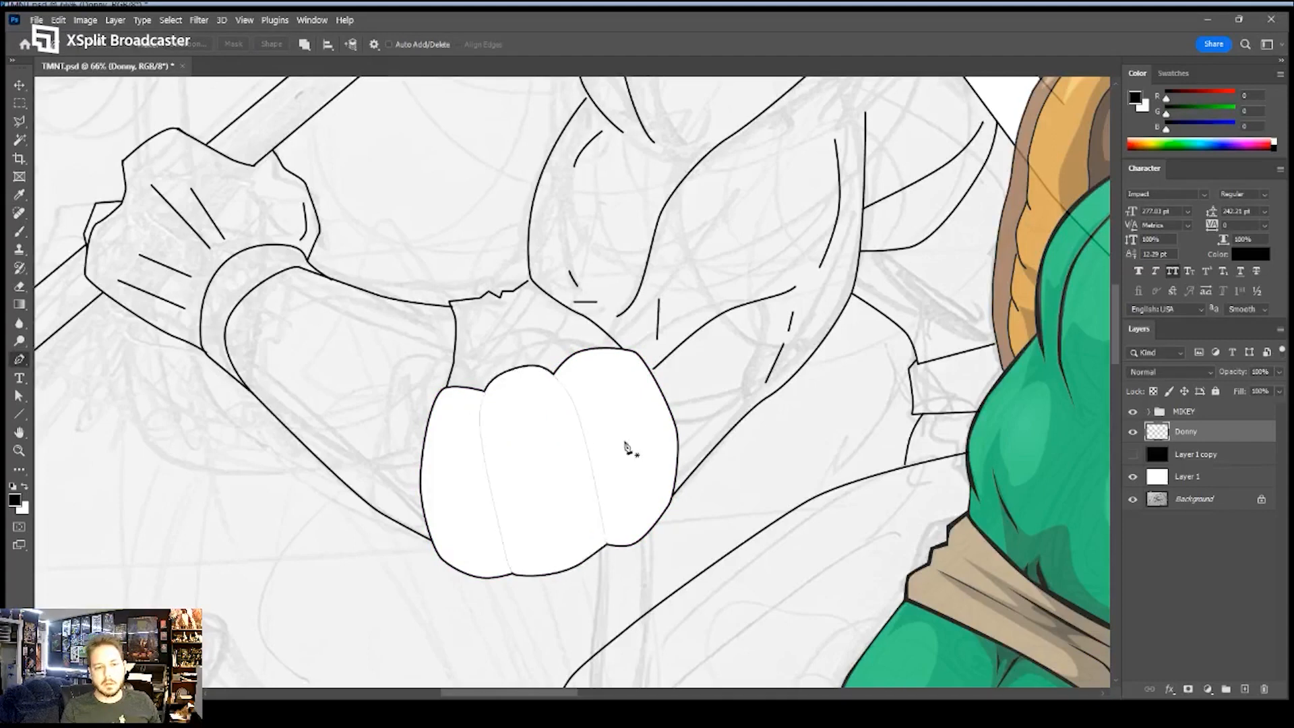
- Draw an open Pen path along the faint divider between the elbow pad's middle section and the section nearest the torso
key("z")
key("p")
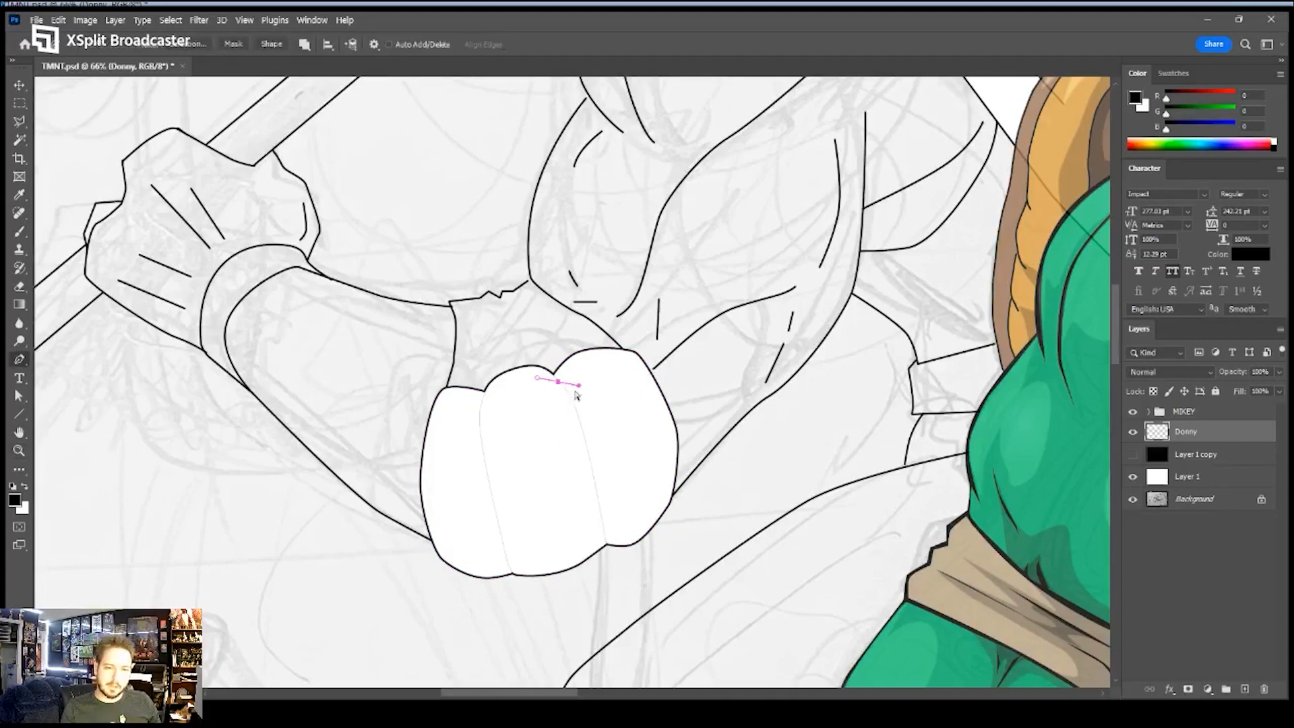
left_click(556, 378)
left_click_drag(600, 477, 602, 492)
left_click(609, 544)
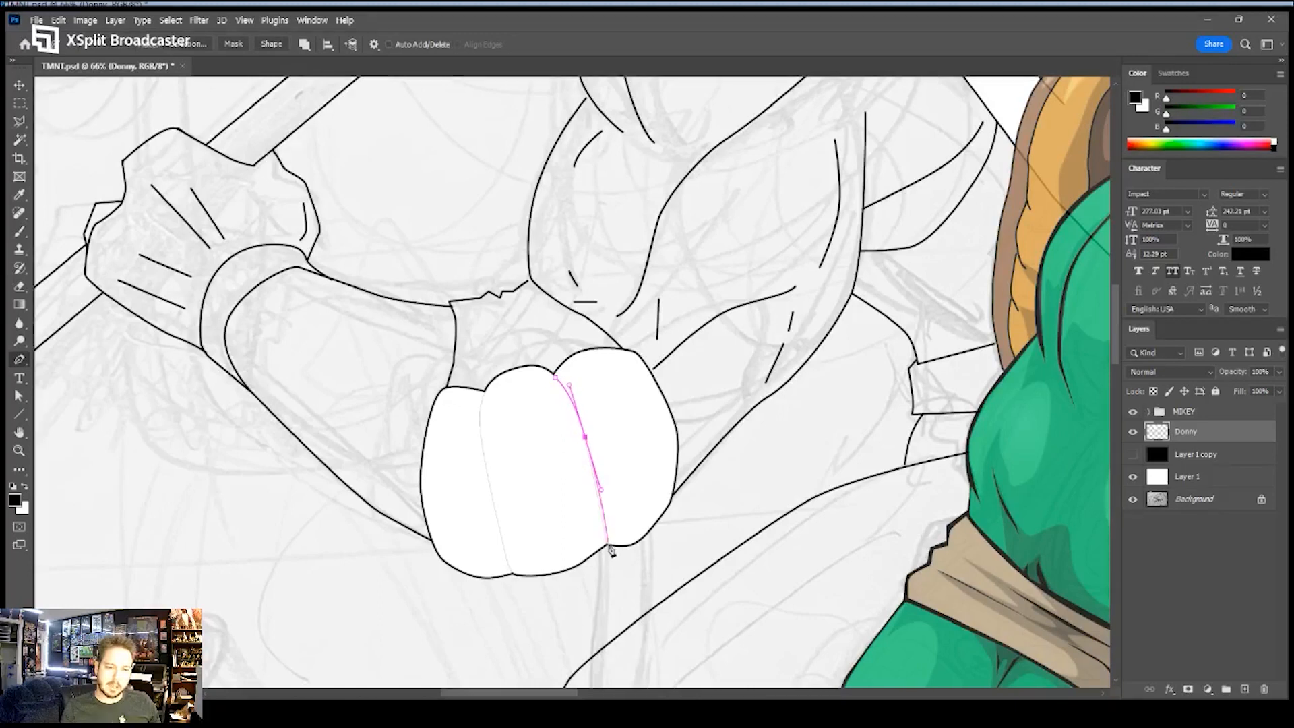
left_click(562, 516, "ctrl")
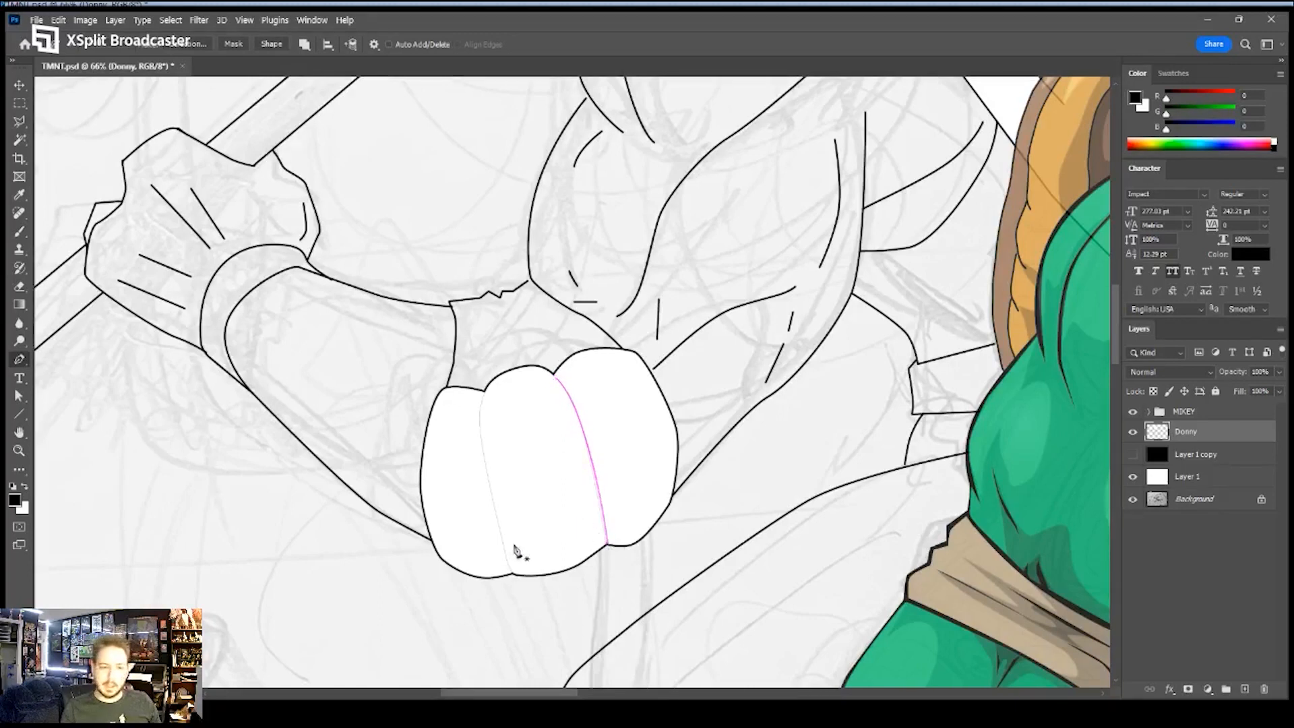
- Draw an open Pen path along the forearm-side divider of the elbow pad and stroke both divider paths in black
left_click(511, 575)
left_click_drag(479, 446, 475, 414)
left_click(485, 395)
left_click(489, 402, "ctrl")
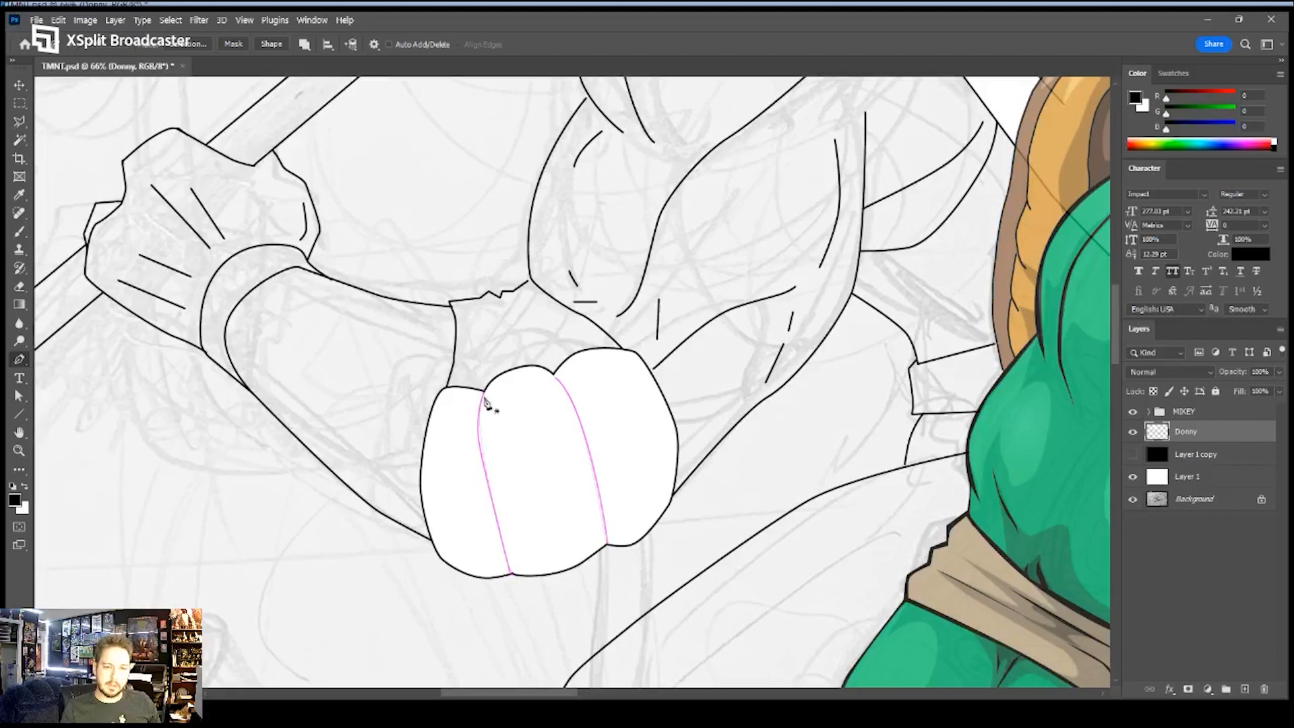
left_click(540, 223)
key("Return")
- Review the finished elbow pad in the context of the full drawing with both turtles
key("z")
left_click_drag(604, 298, 567, 390)
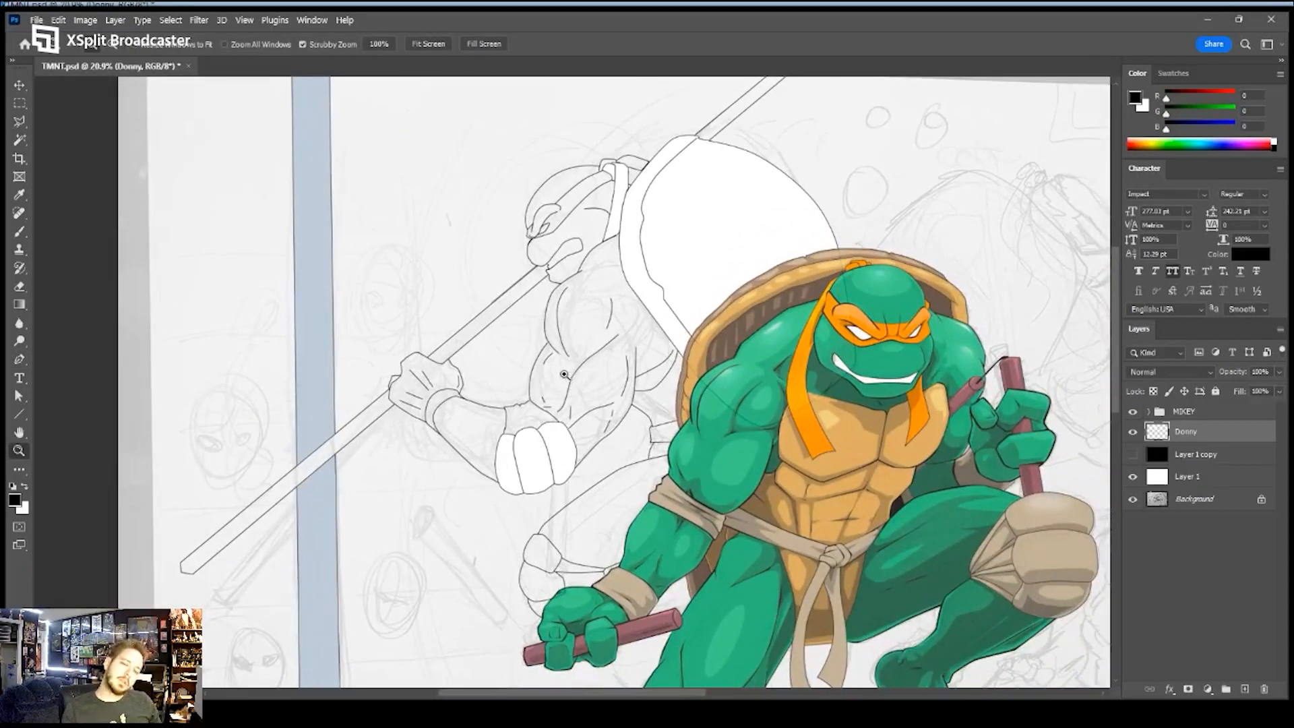
left_click_drag(588, 337, 541, 398)
left_click_drag(587, 363, 536, 307)
left_click_drag(587, 346, 558, 254)
left_click_drag(507, 297, 522, 267)
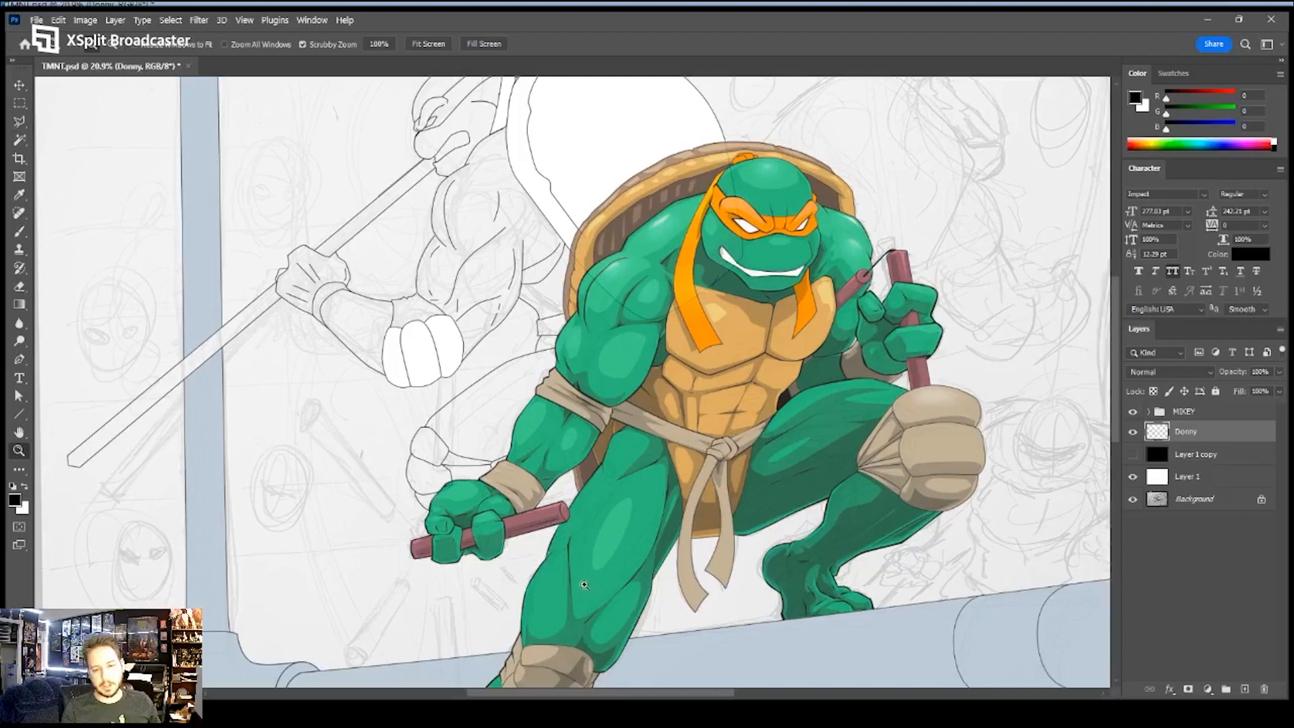
scroll(453, 458, "up", 5)
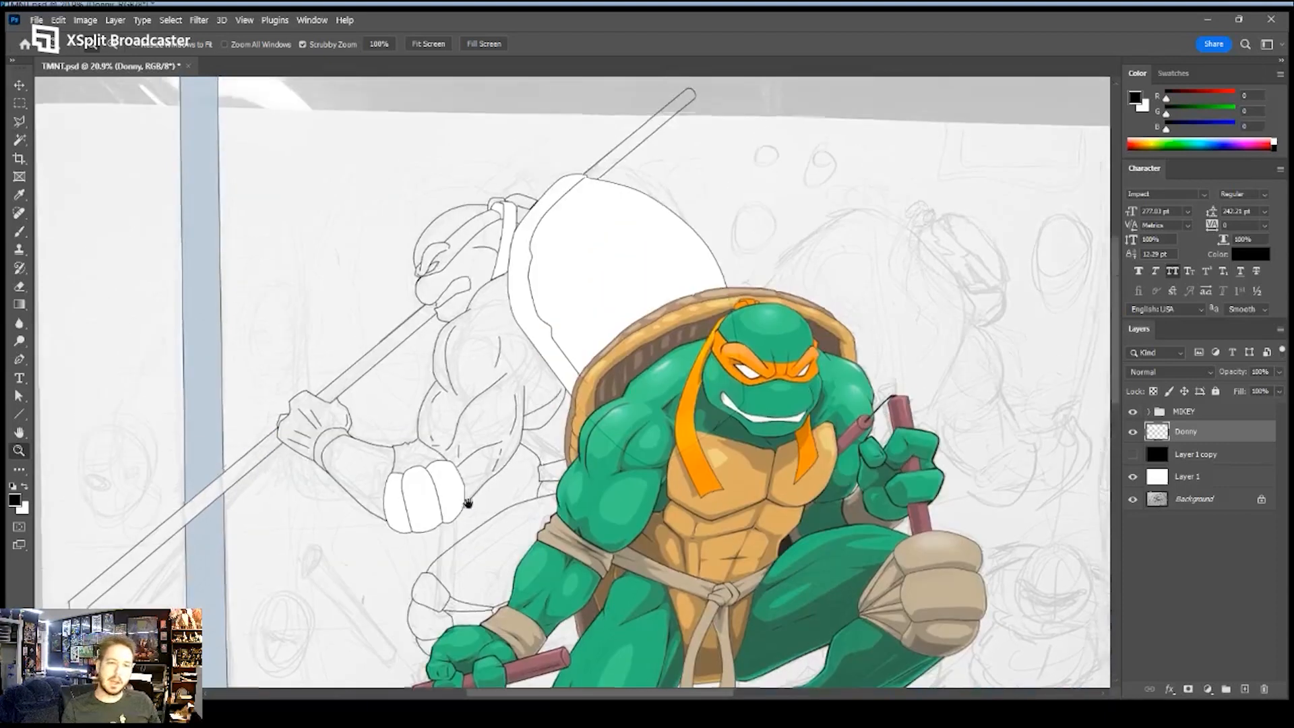
- Set the MIKEY group's opacity to 100%
key("i")
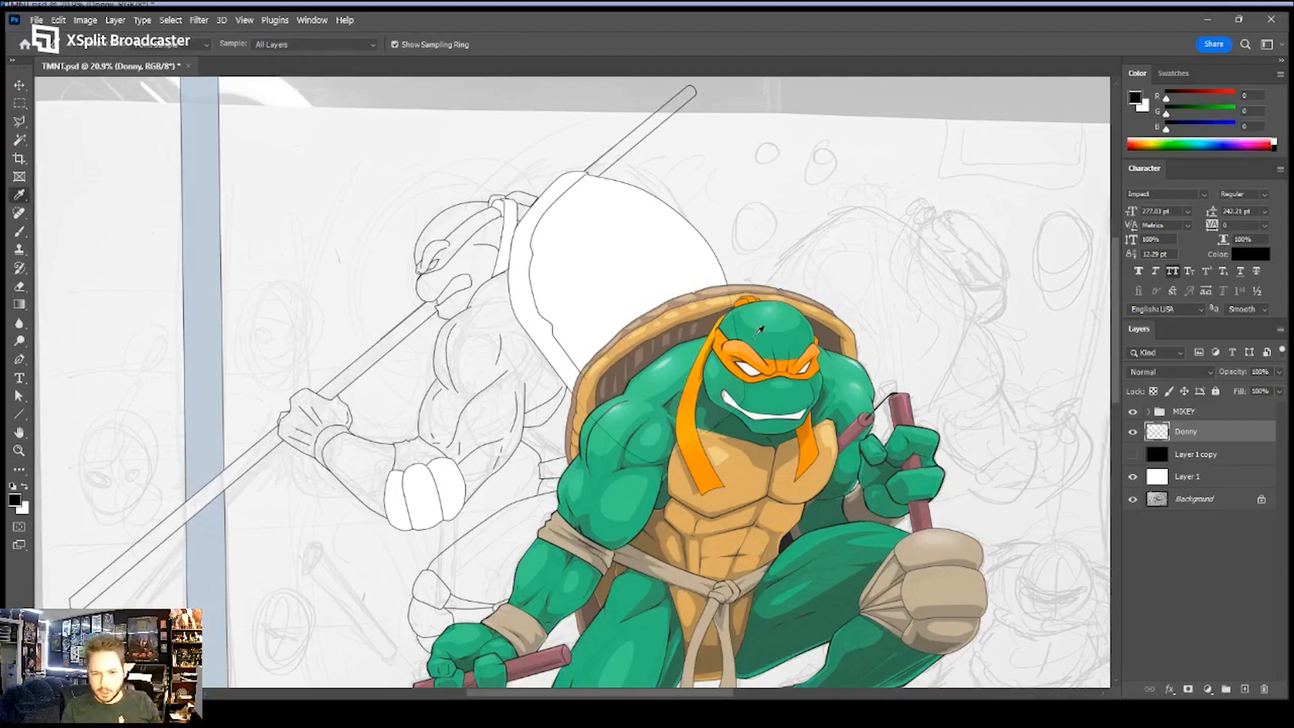
left_click(1203, 418)
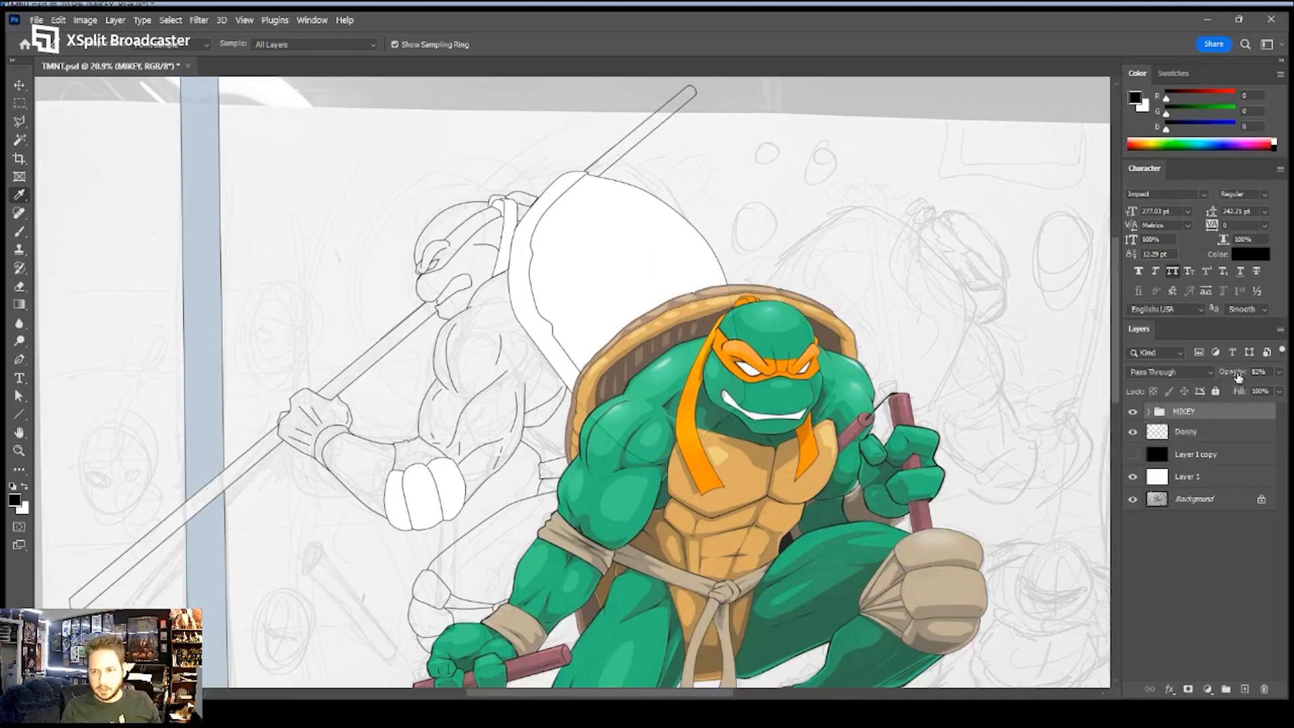
left_click_drag(1237, 375, 1254, 375)
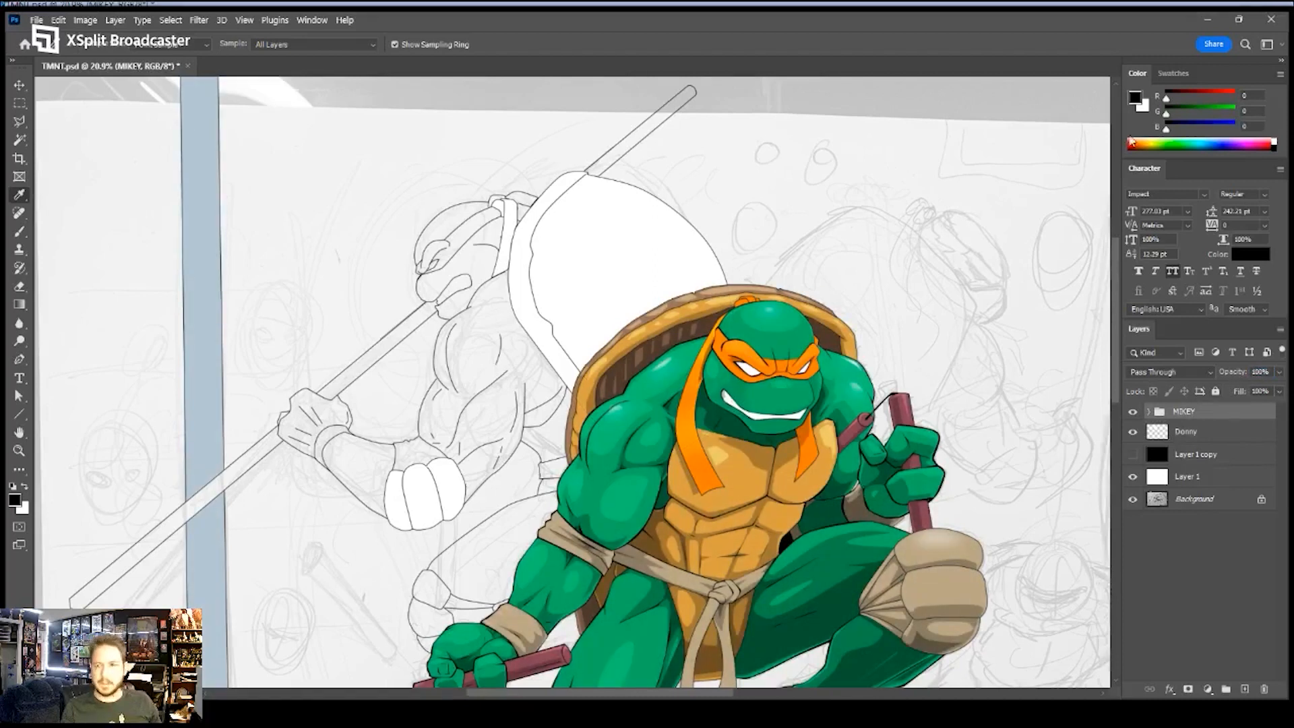
- Switch the color sliders to CMYK and choose a purple foreground color of C 51, M 83, Y 0, K 0
left_click(1200, 115)
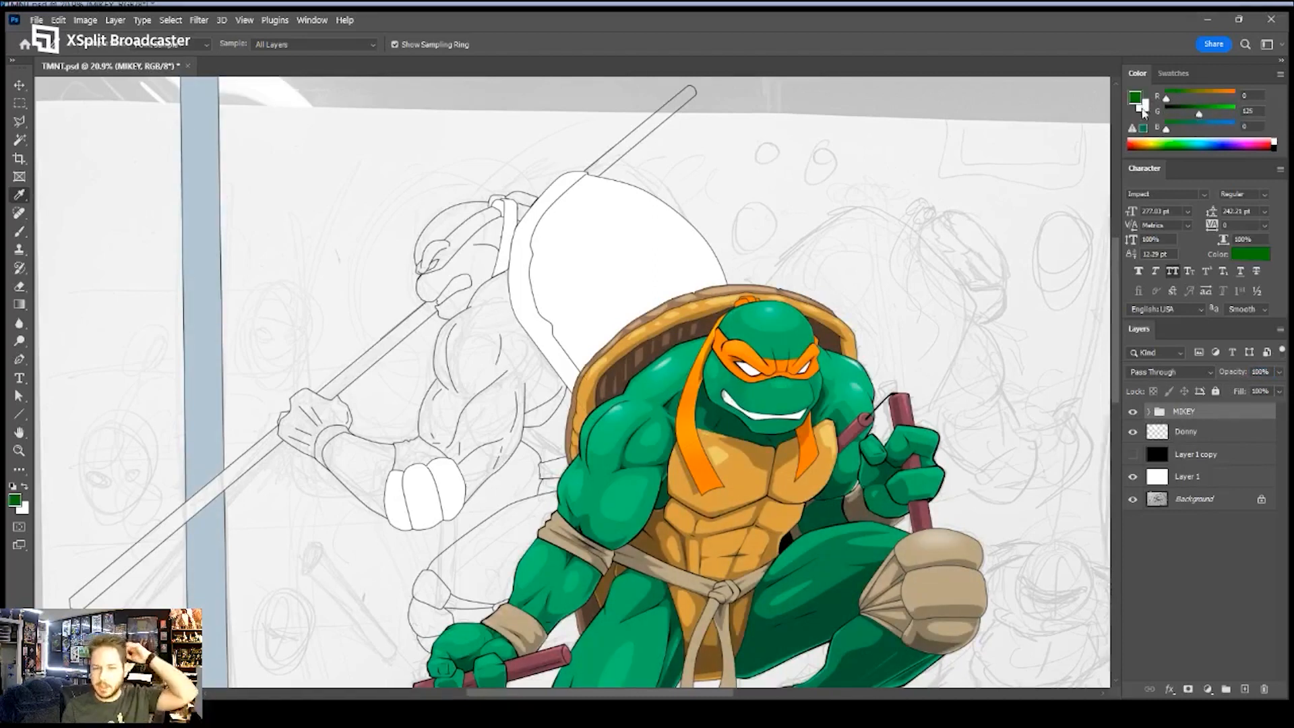
left_click_drag(1194, 99, 1143, 127)
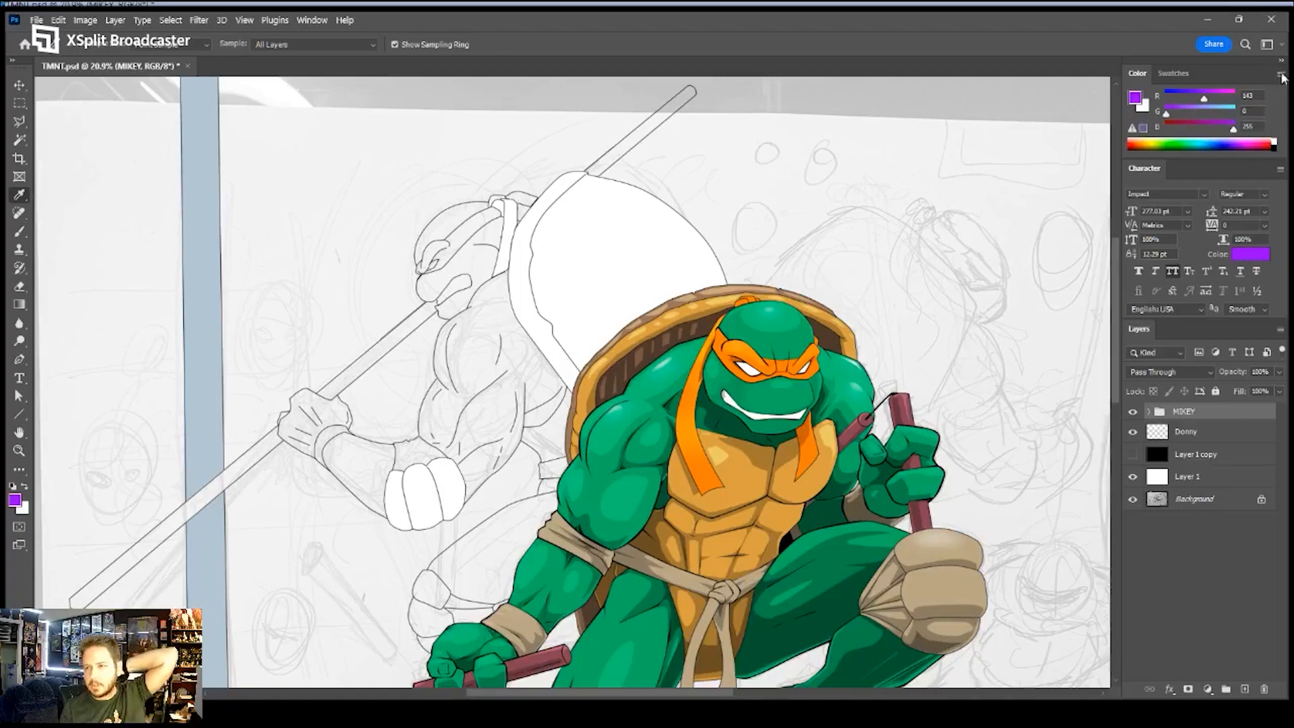
left_click(1224, 157)
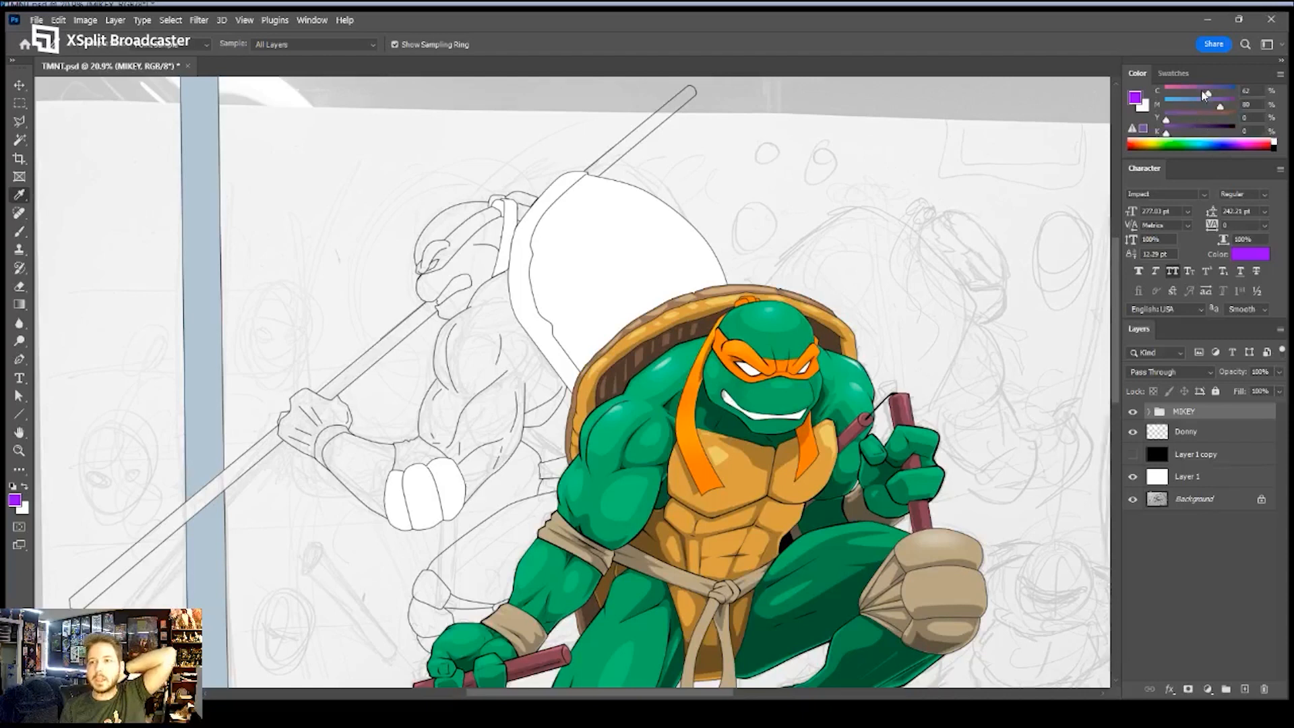
mouse_move(1209, 97)
left_mouse_down()
mouse_move(1186, 97)
mouse_move(1243, 104)
mouse_move(1185, 97)
left_mouse_up()
left_click(1138, 101)
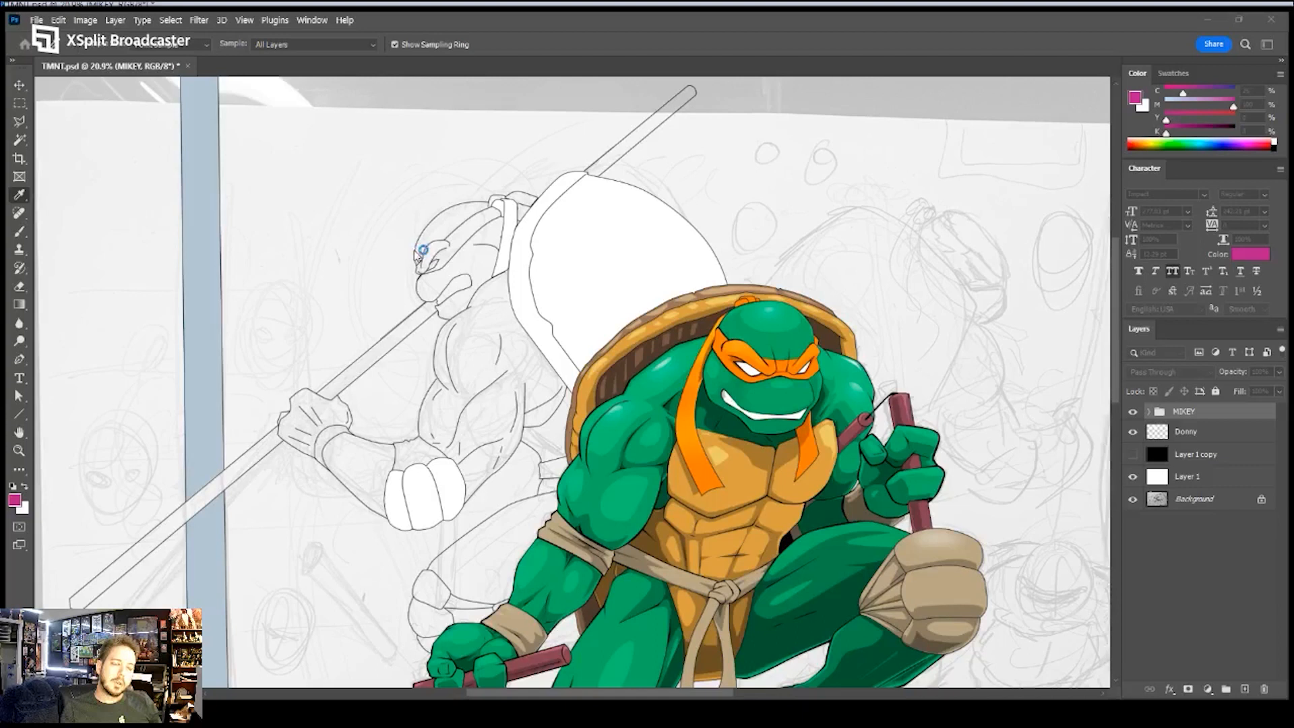
left_click(527, 208)
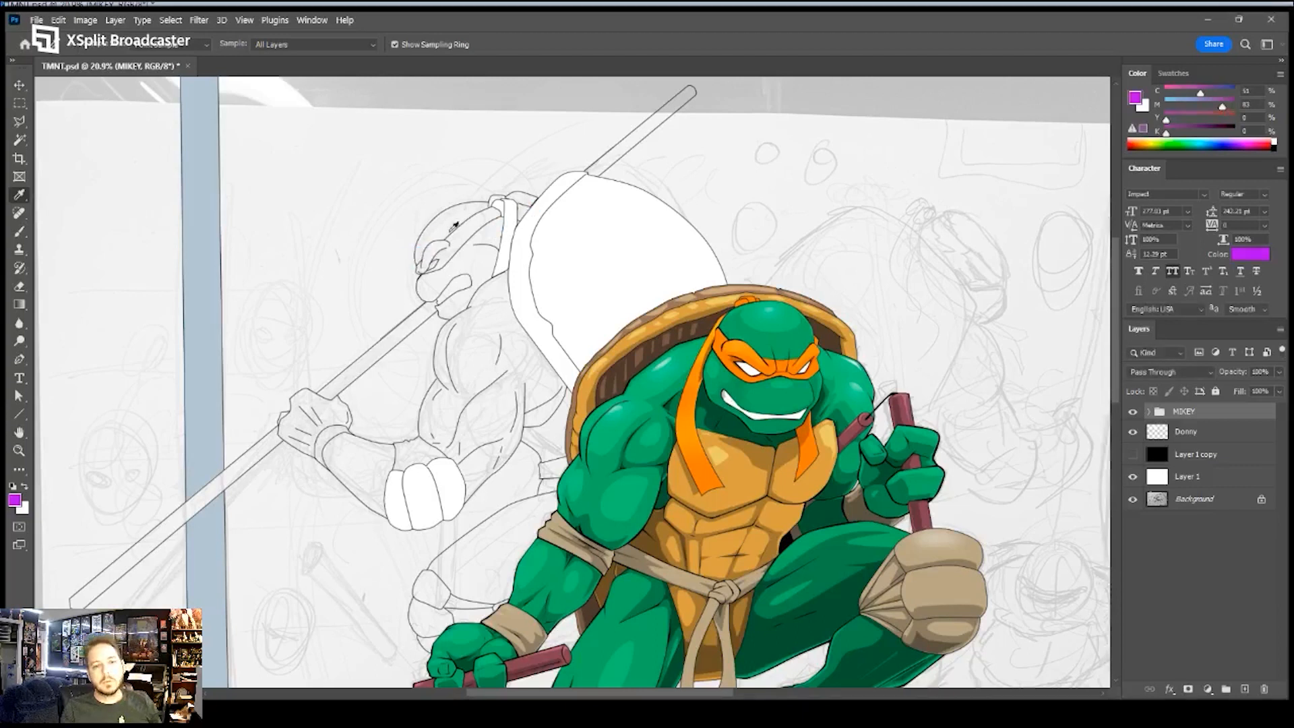
- On the Donny layer, fill the eye mask band and both of its tails with purple using the Paint Bucket
key("z")
left_click_drag(462, 236, 766, 297)
left_click(1133, 412)
left_click(1133, 412)
left_click(1190, 432)
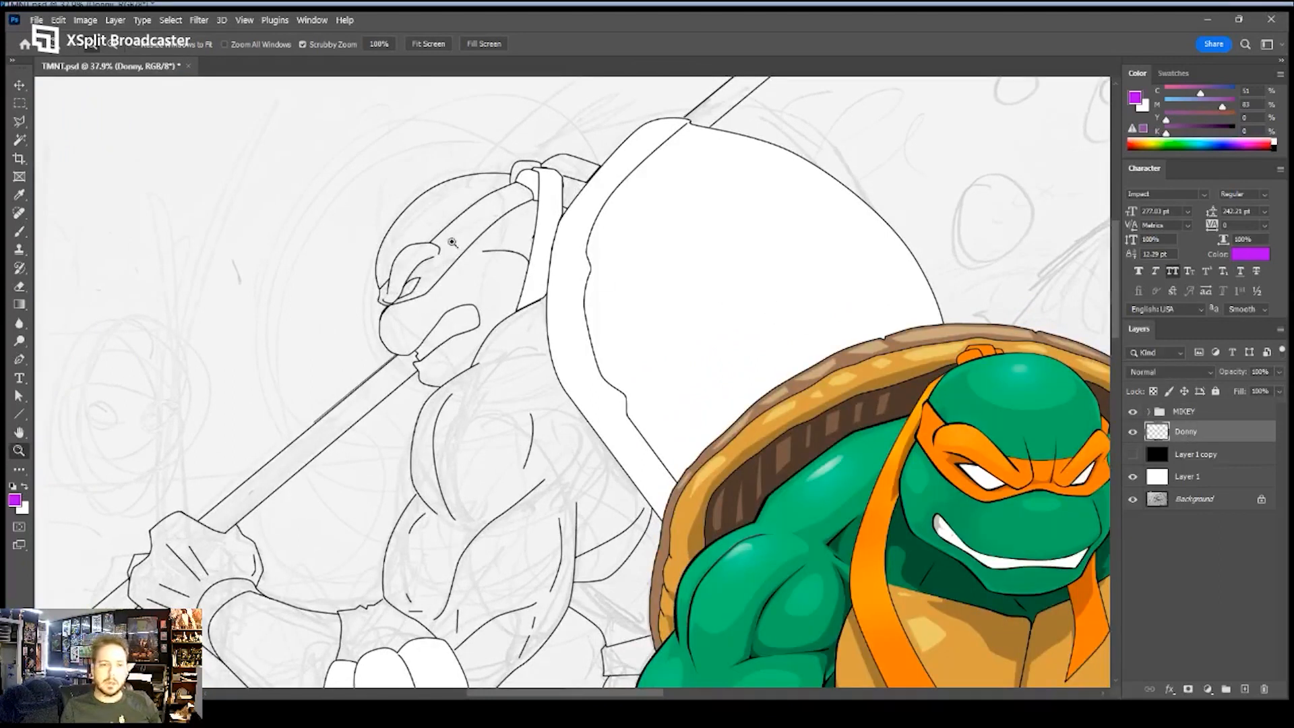
key("g")
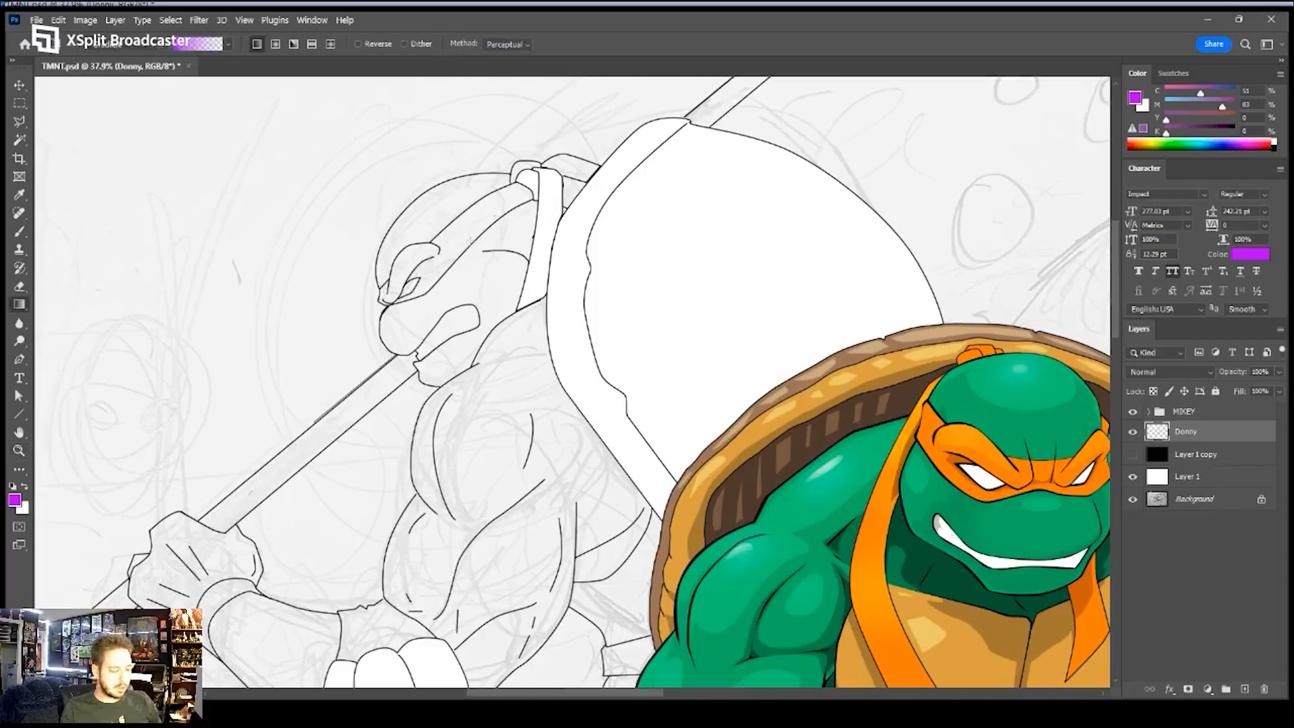
key("shift+g")
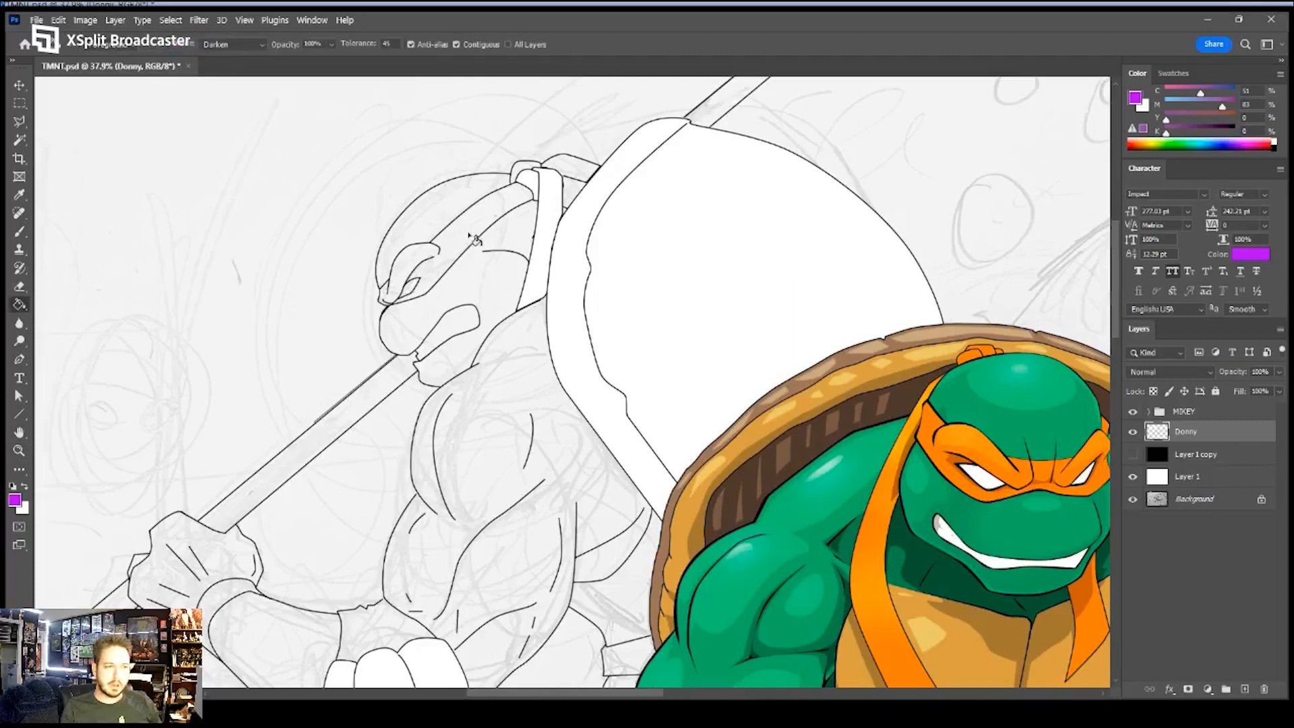
left_click(476, 238)
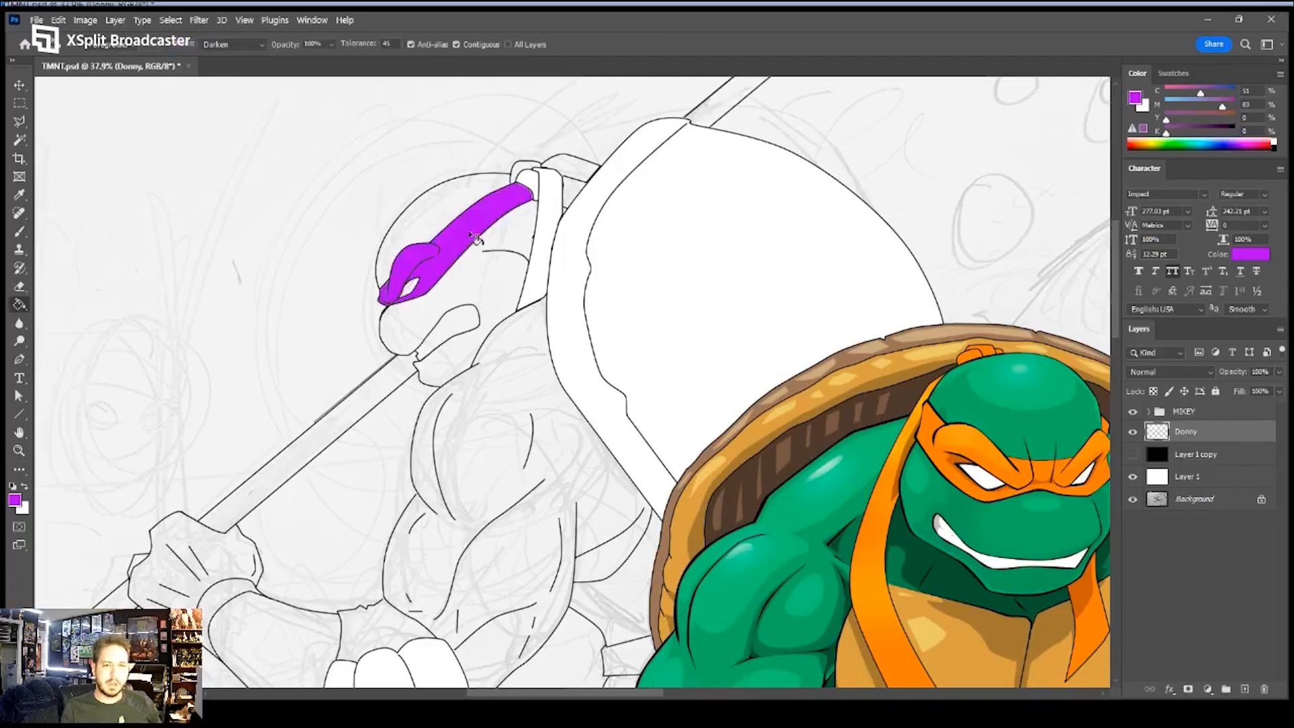
left_click(553, 188)
left_click(575, 176)
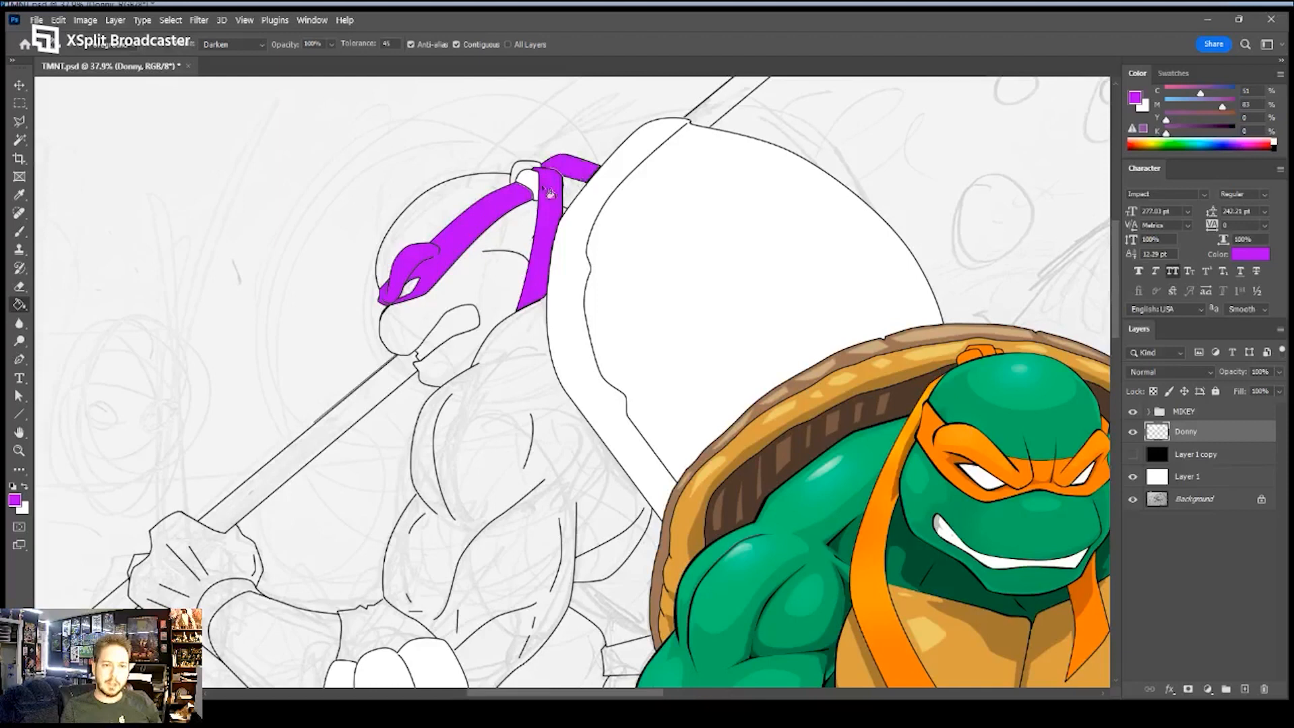
key("z")
left_click_drag(559, 171, 638, 173)
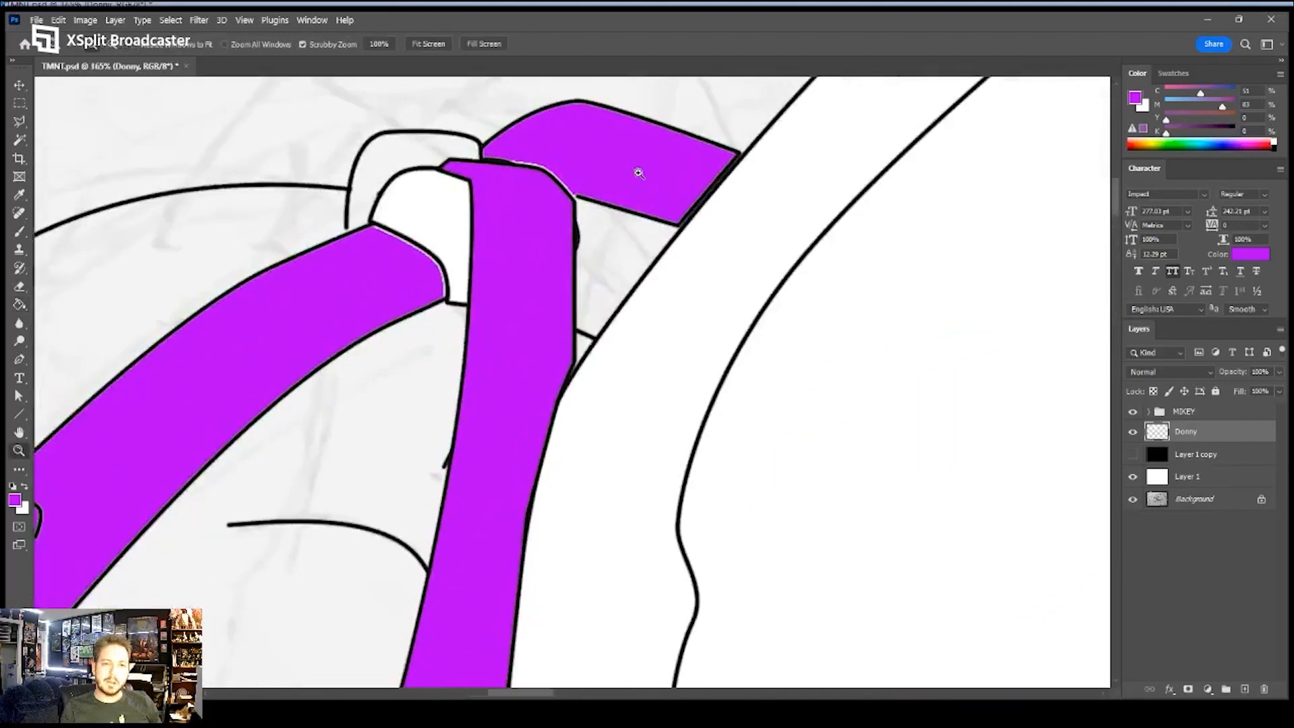
- Undo the purple fills on Donny's mask band and both of its tails
key("ctrl+z")
key("ctrl+z")
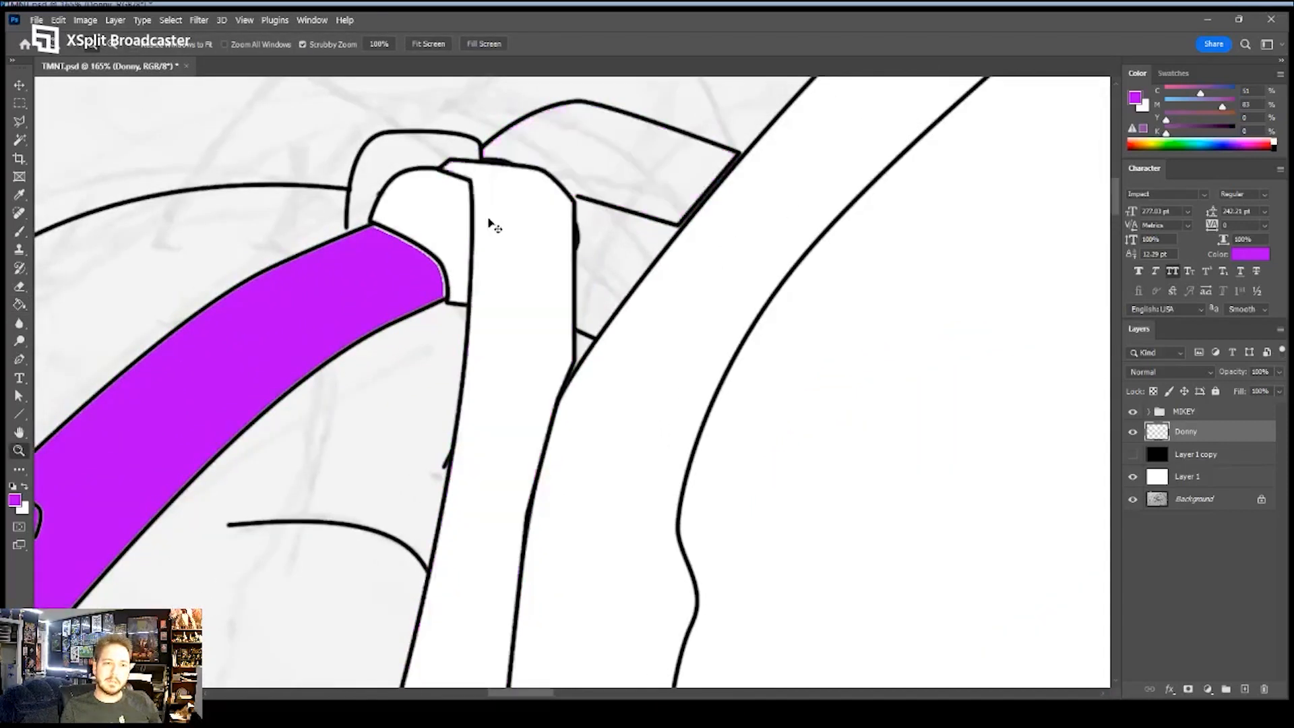
key("ctrl+z")
left_click_drag(364, 279, 496, 218)
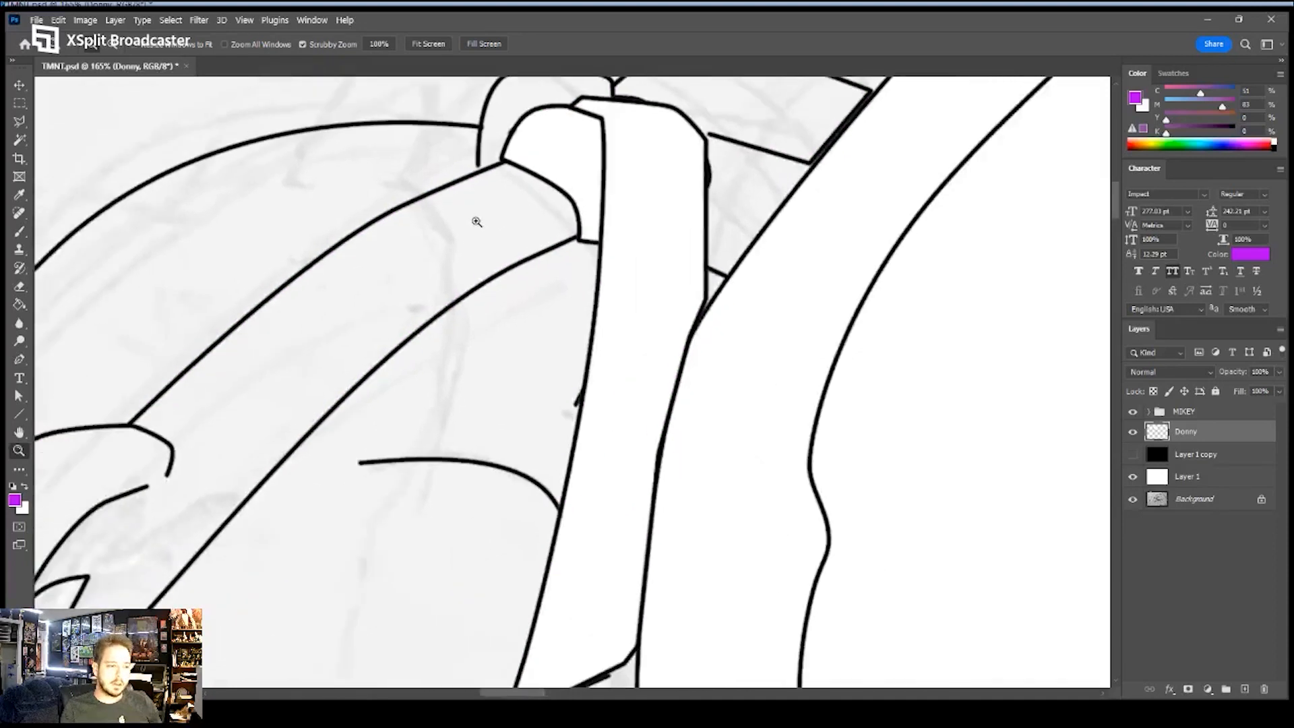
- Fill Donny's mask band and both mask tails with white using the Paint Bucket
key("x")
key("g")
left_click(479, 224)
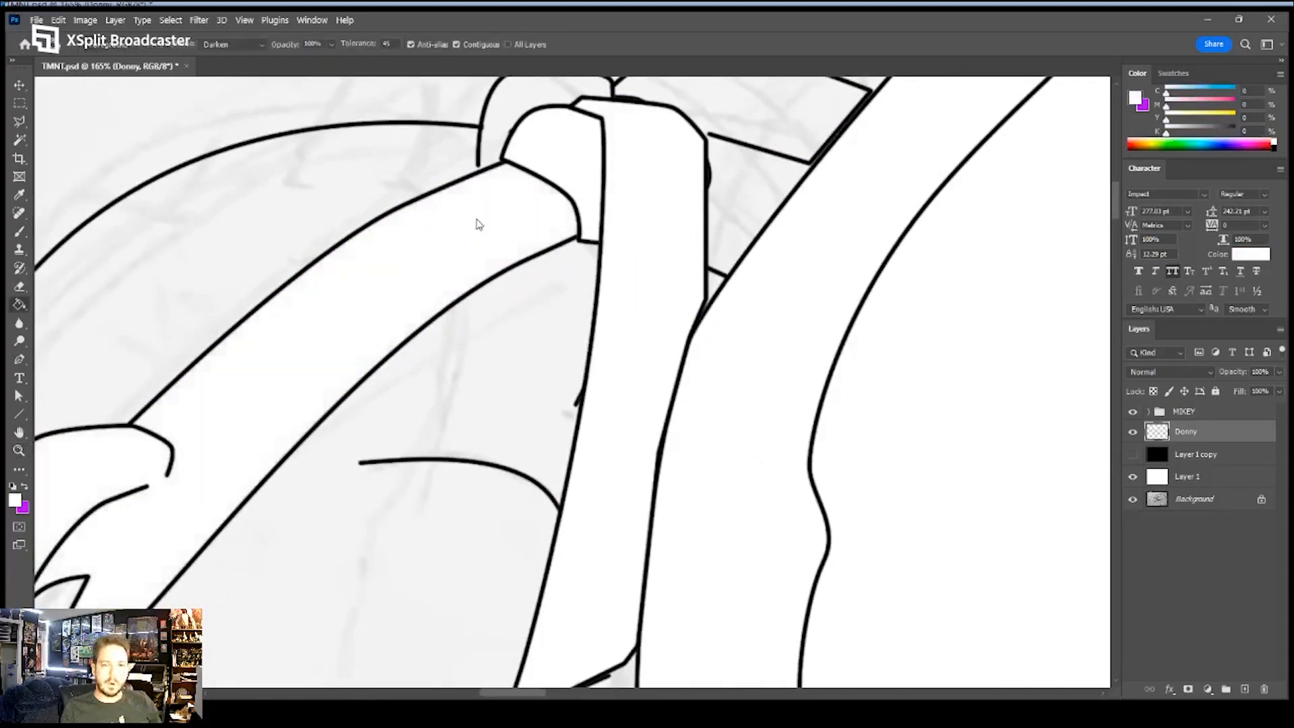
left_click_drag(581, 245, 495, 377)
left_click(629, 236)
left_click(477, 224)
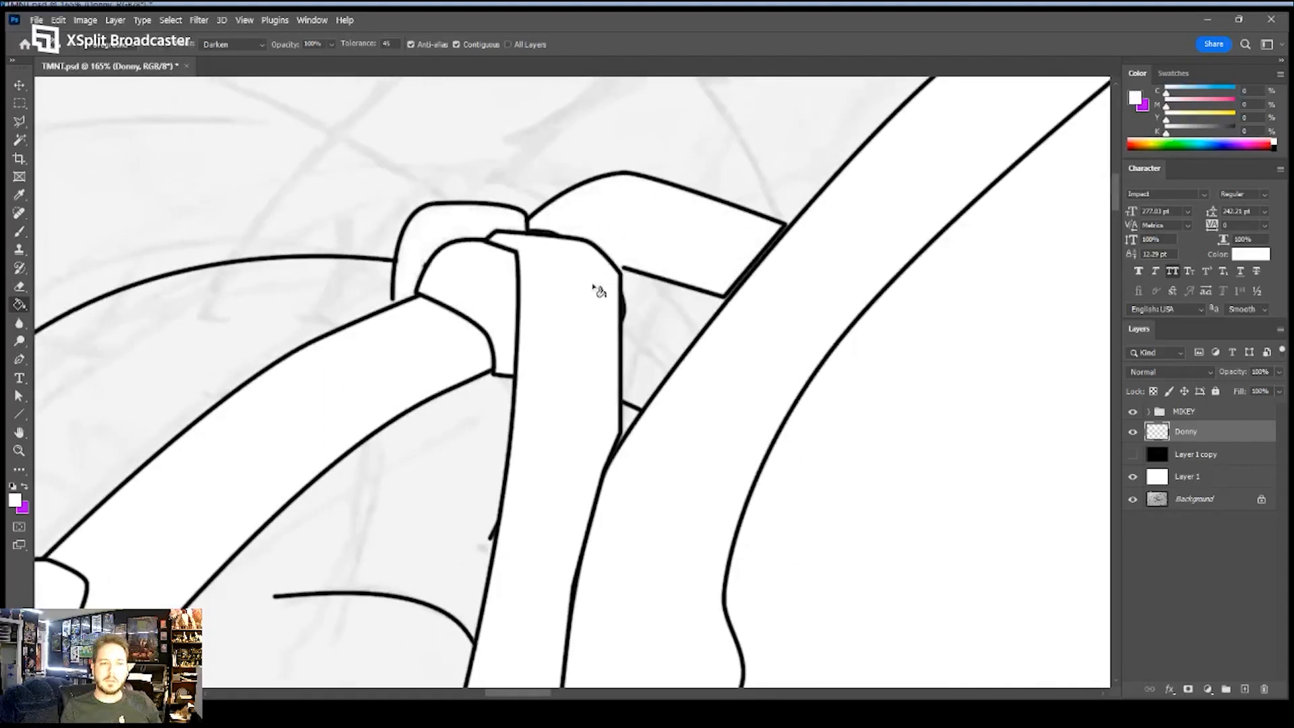
- Fill the remaining areas of Donny's head and face with white
left_click(283, 301)
left_click_drag(271, 335, 592, 144)
left_click_drag(256, 580, 435, 325)
left_click(435, 325)
left_click(629, 494)
left_click(507, 442)
- Fill the bo staff and the hand gripping it with white using the Paint Bucket
key("z")
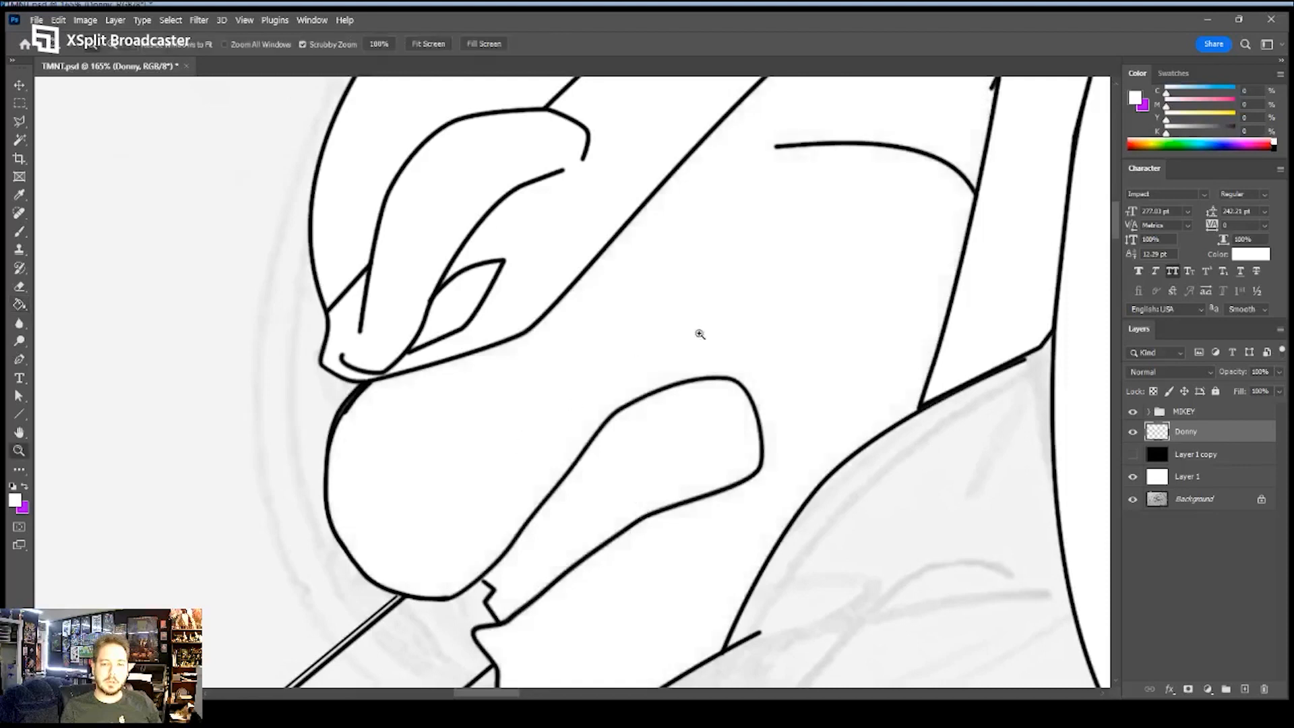
left_click_drag(693, 338, 607, 339)
left_click_drag(696, 403, 696, 263)
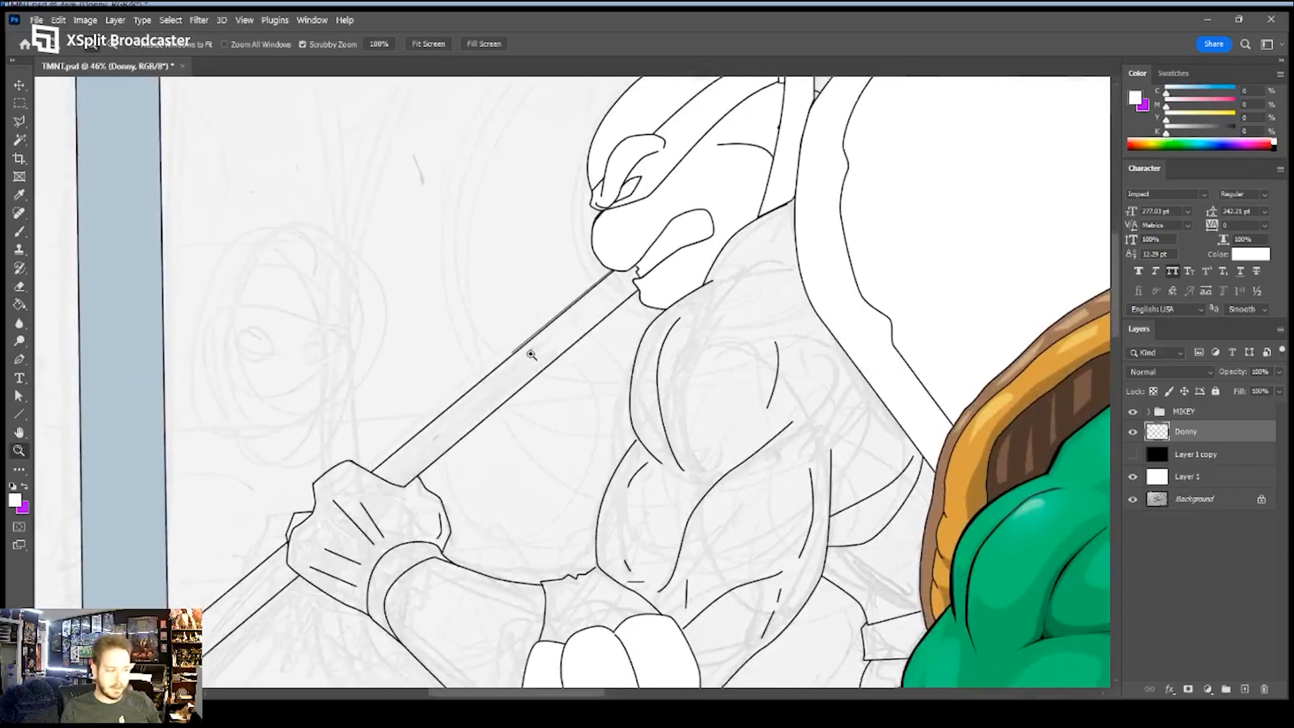
key("g")
left_click(533, 360)
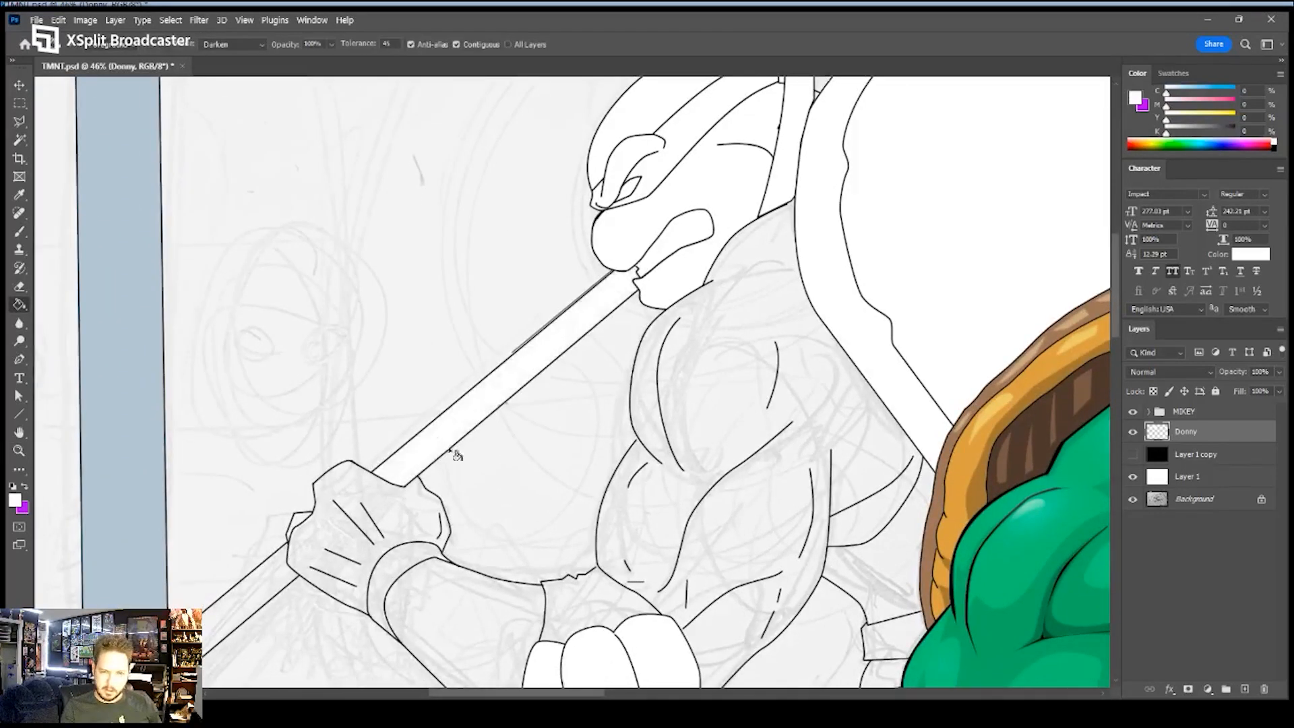
left_click(384, 499)
- Fill Donny's wristband, forearm, elbow pad and upper arm with white
left_click_drag(212, 634, 406, 427)
left_click(406, 428)
left_click(598, 362)
left_click(641, 370)
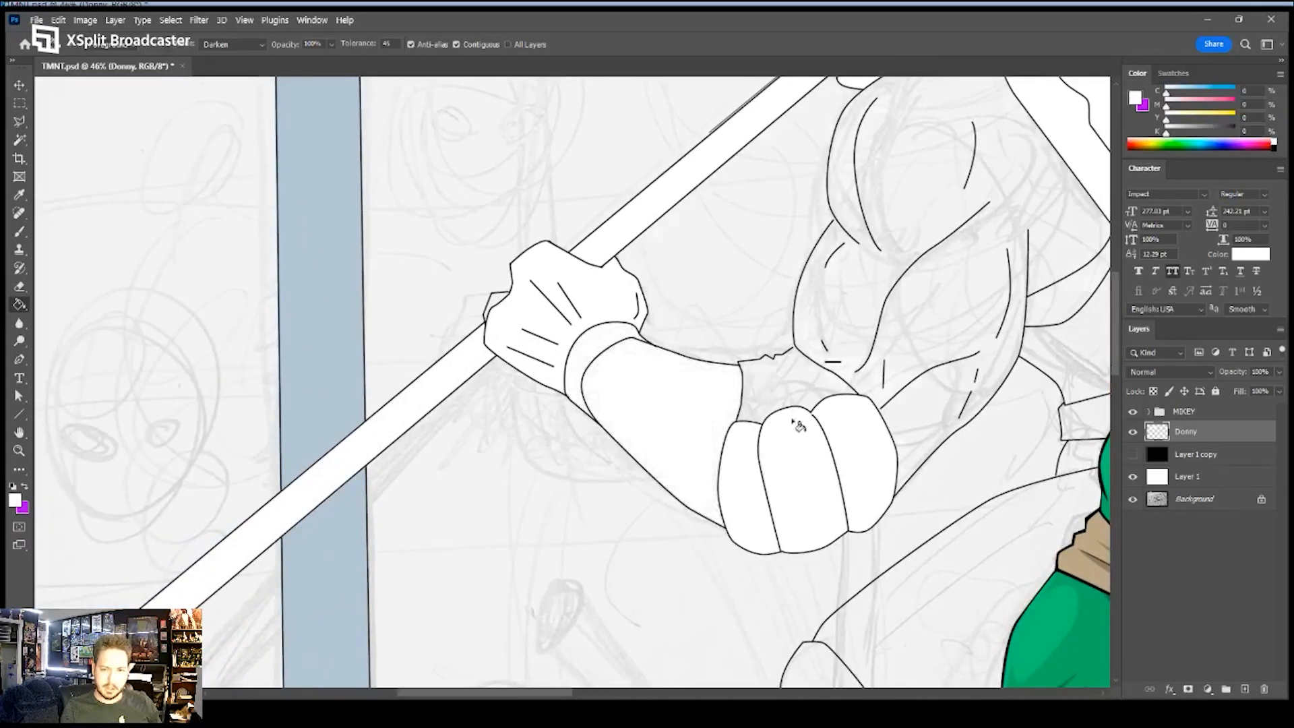
left_click(786, 409)
- Try to fill the open area between Donny's arm and Mikey's shell with white
left_click_drag(923, 357, 560, 369)
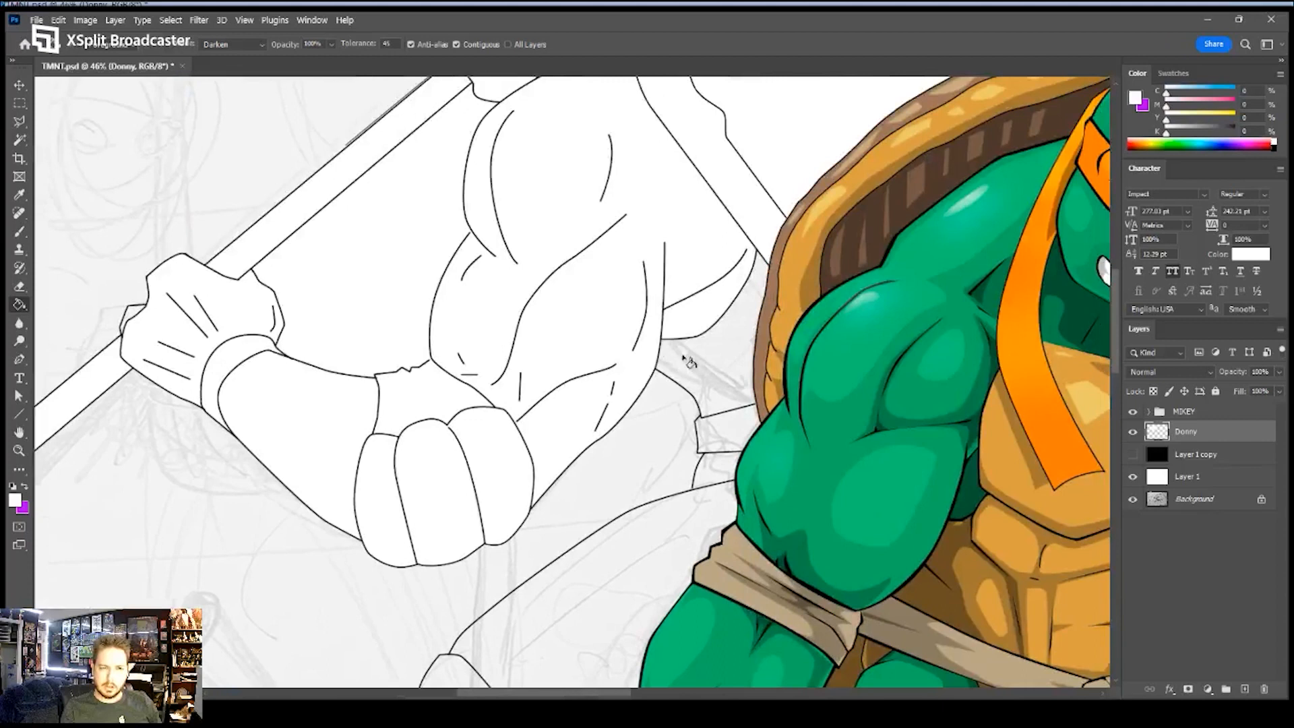
key("ctrl+z")
left_click(488, 312)
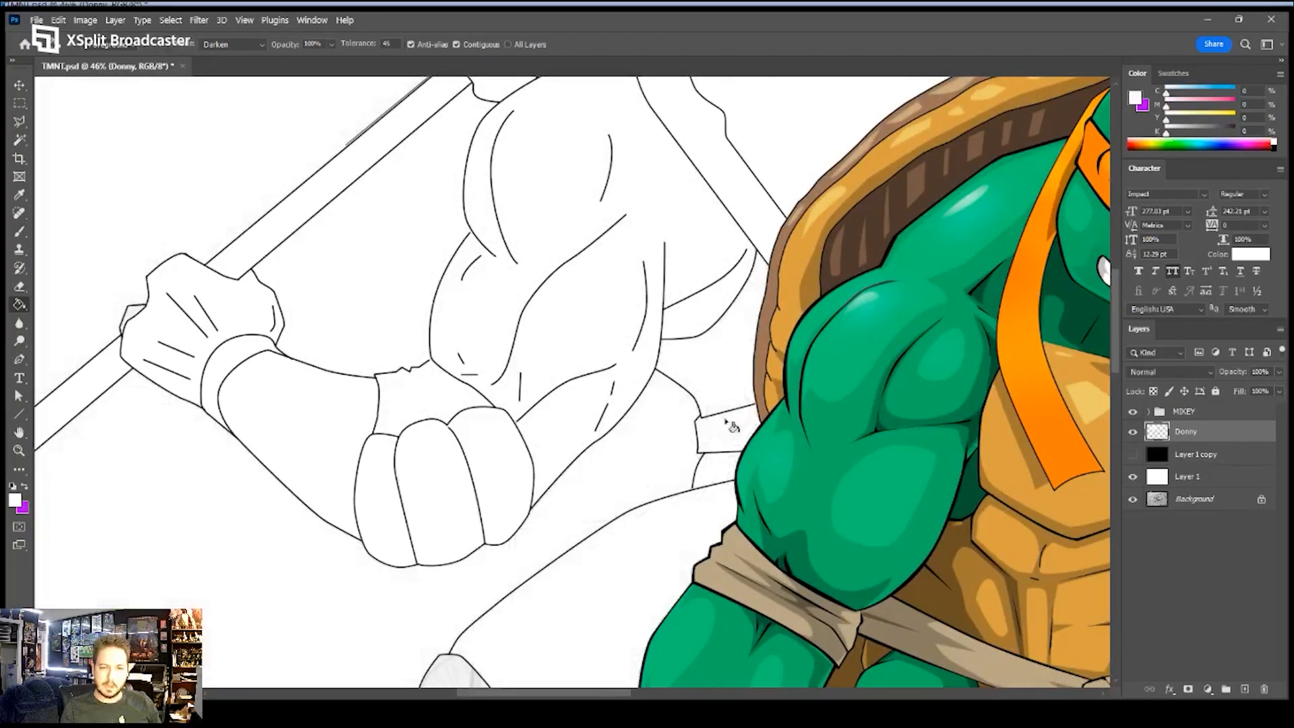
key("ctrl+z")
- Fill both rounded segments of the lower pad above Mikey's fist with white
scroll(567, 257, "down", 5)
scroll(580, 358, "up", 4)
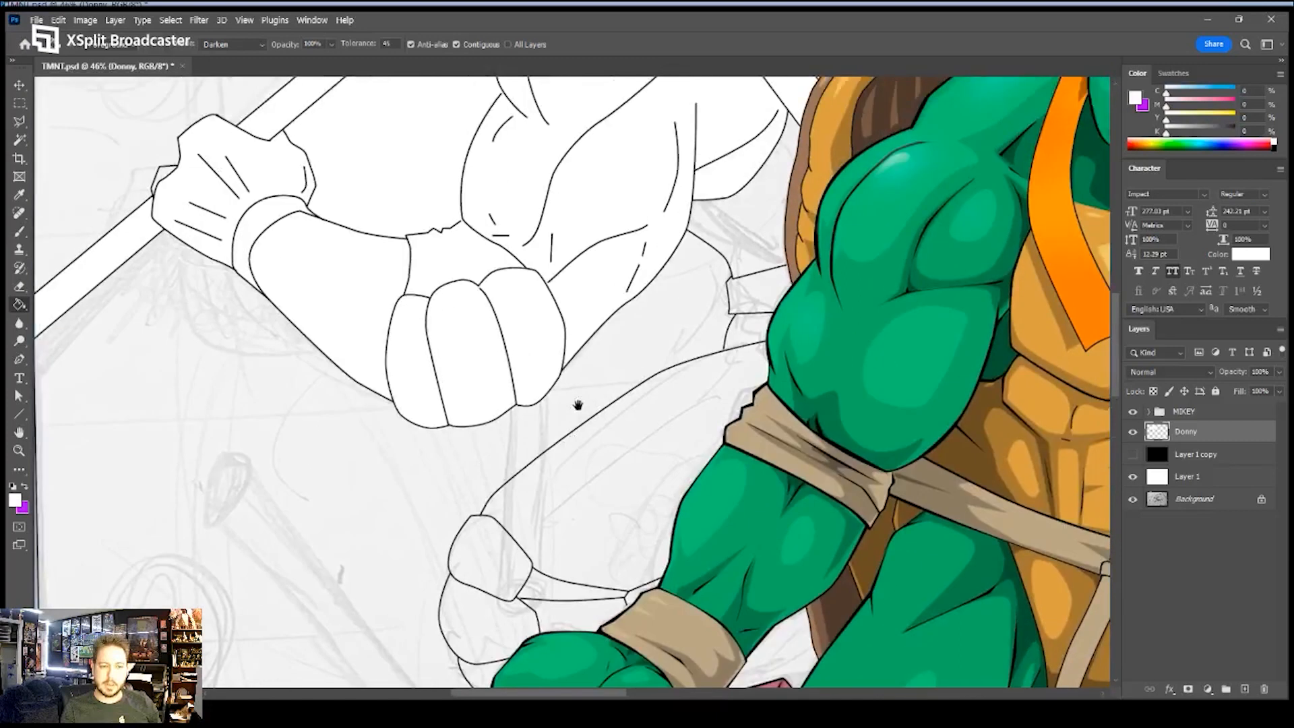
left_click(500, 526)
left_click(483, 604)
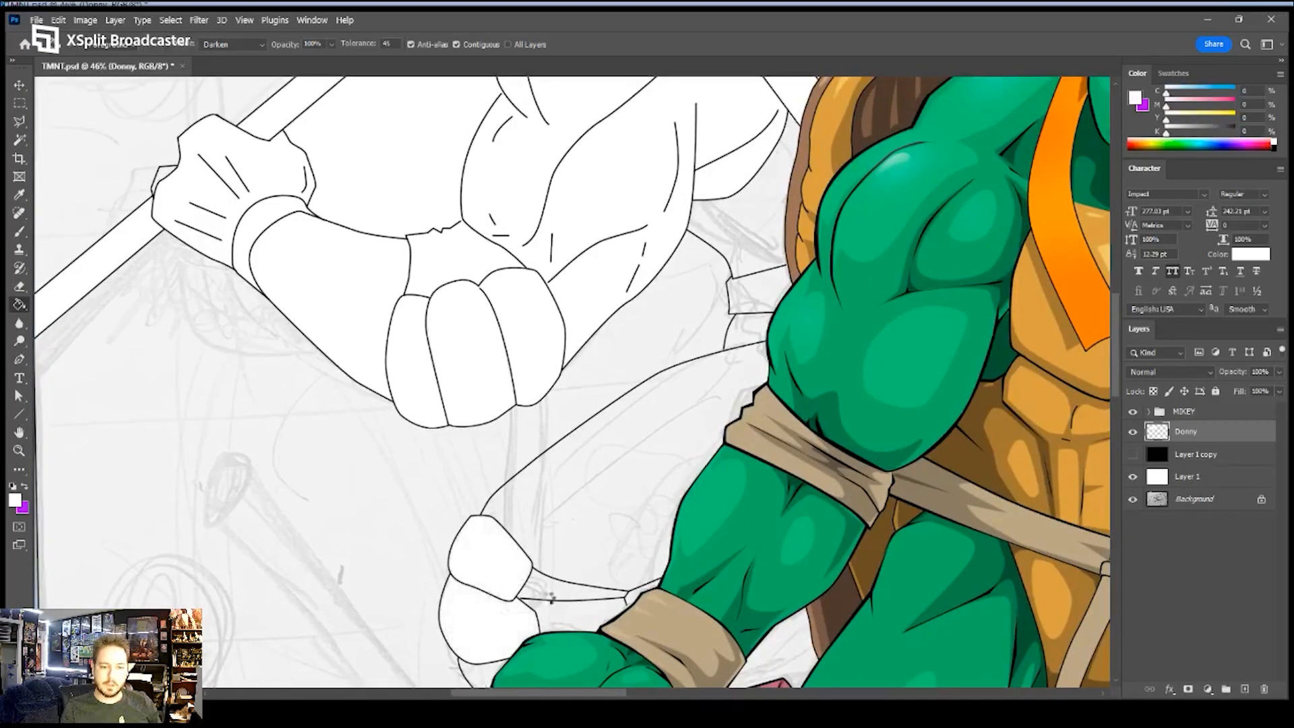
- Try to fill the narrow tie beside the lower pad with white
left_click(550, 594)
left_click_drag(530, 250, 499, 458)
left_click_drag(582, 195, 518, 466)
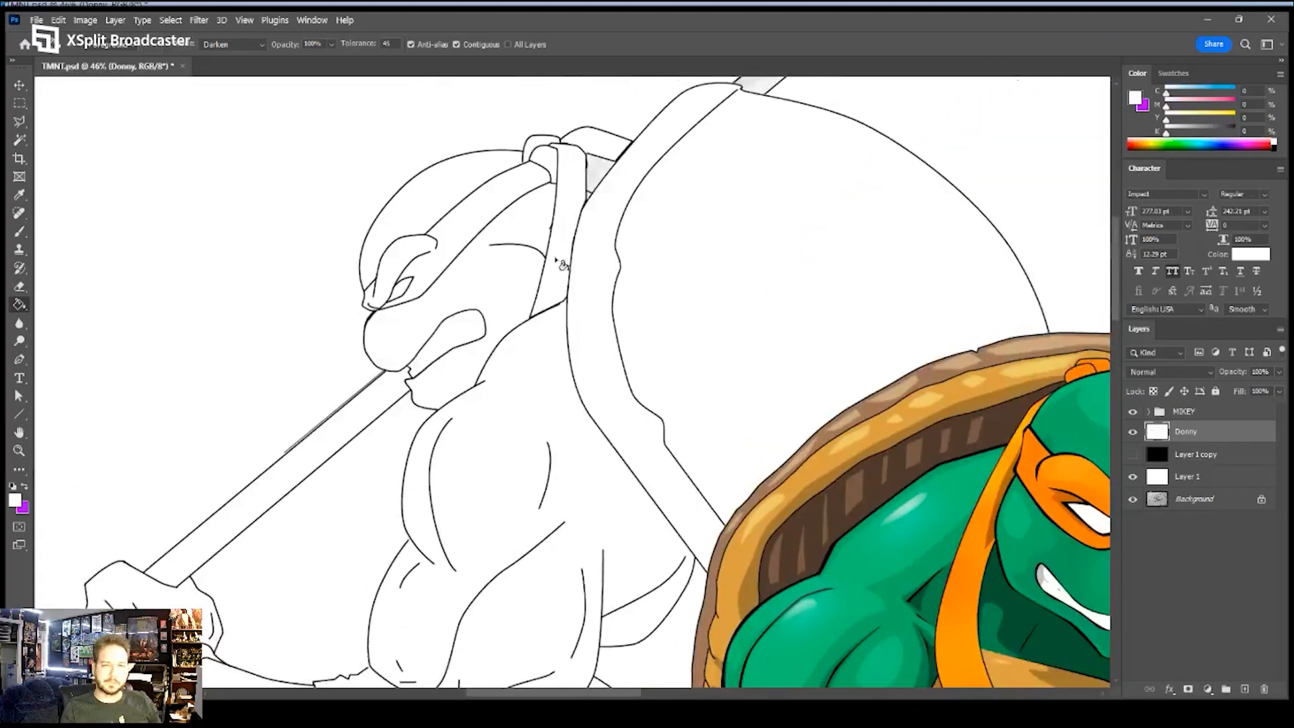
key("x")
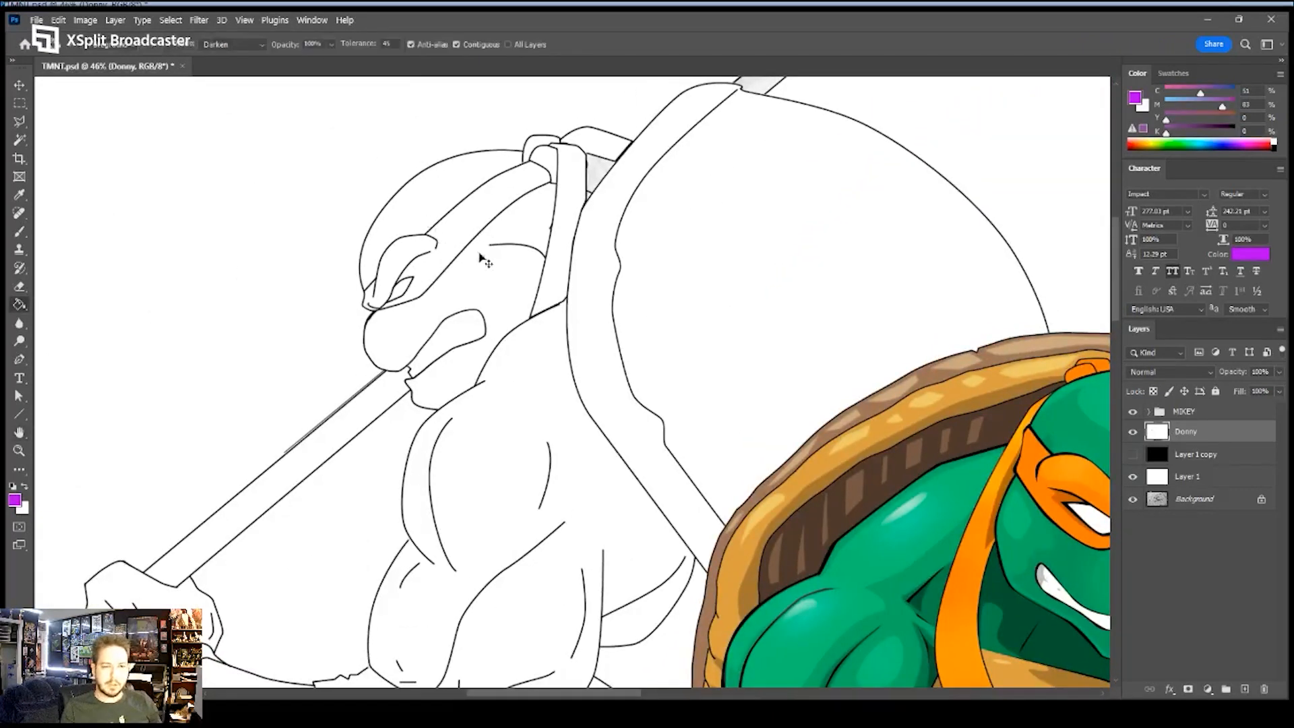
key("ctrl+z")
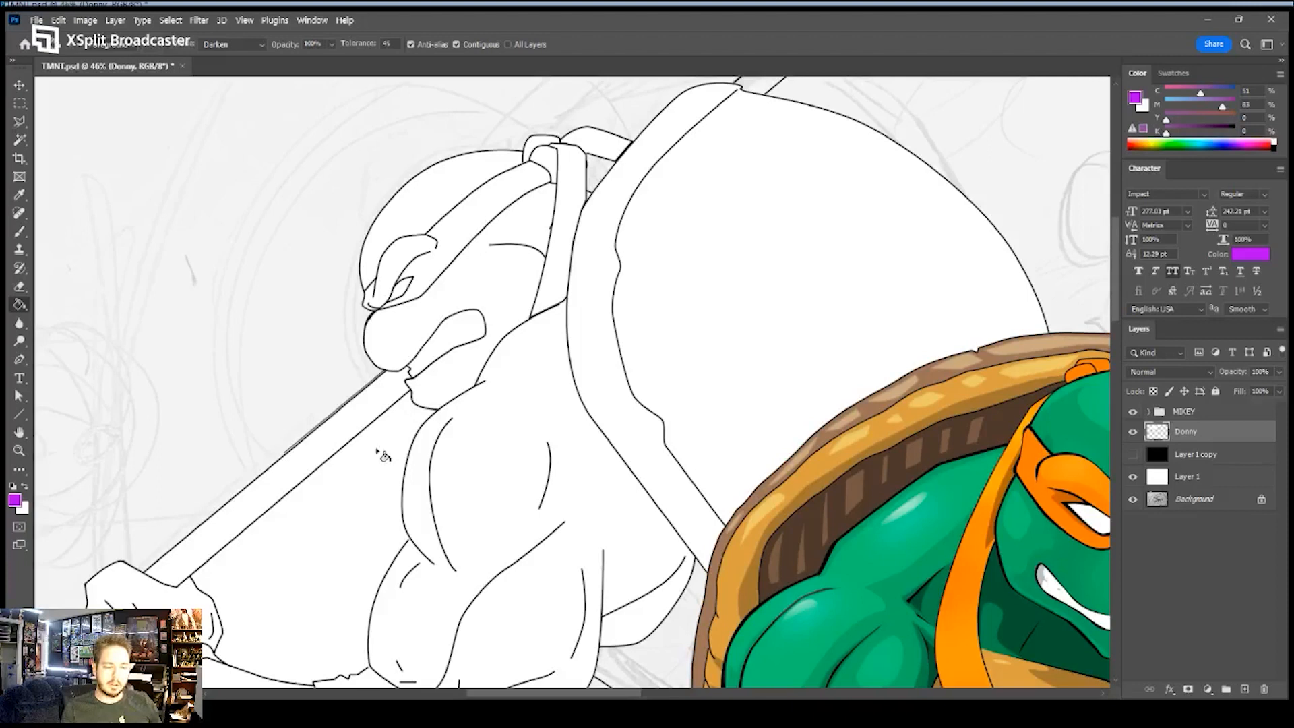
- Fill Donny's mask band, knot and both tails with the purple of C 51, M 83, Y 0, K 0
left_click(475, 232)
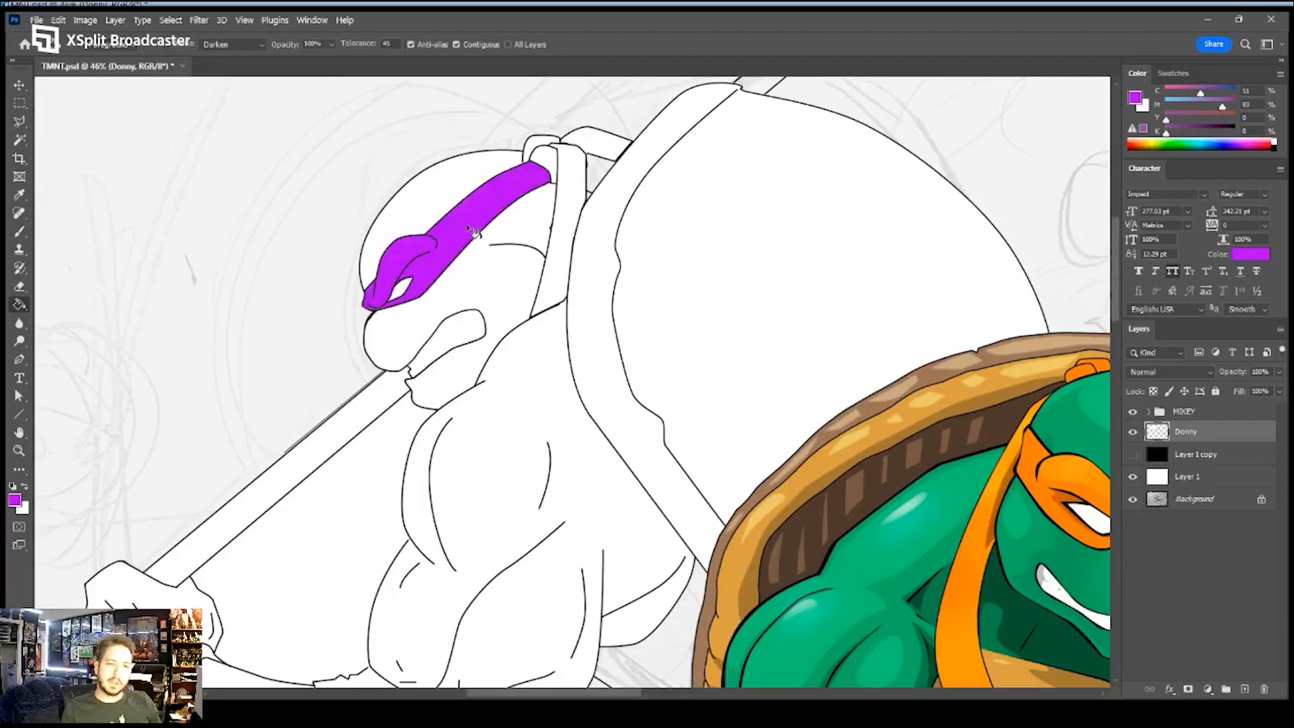
left_click(552, 162)
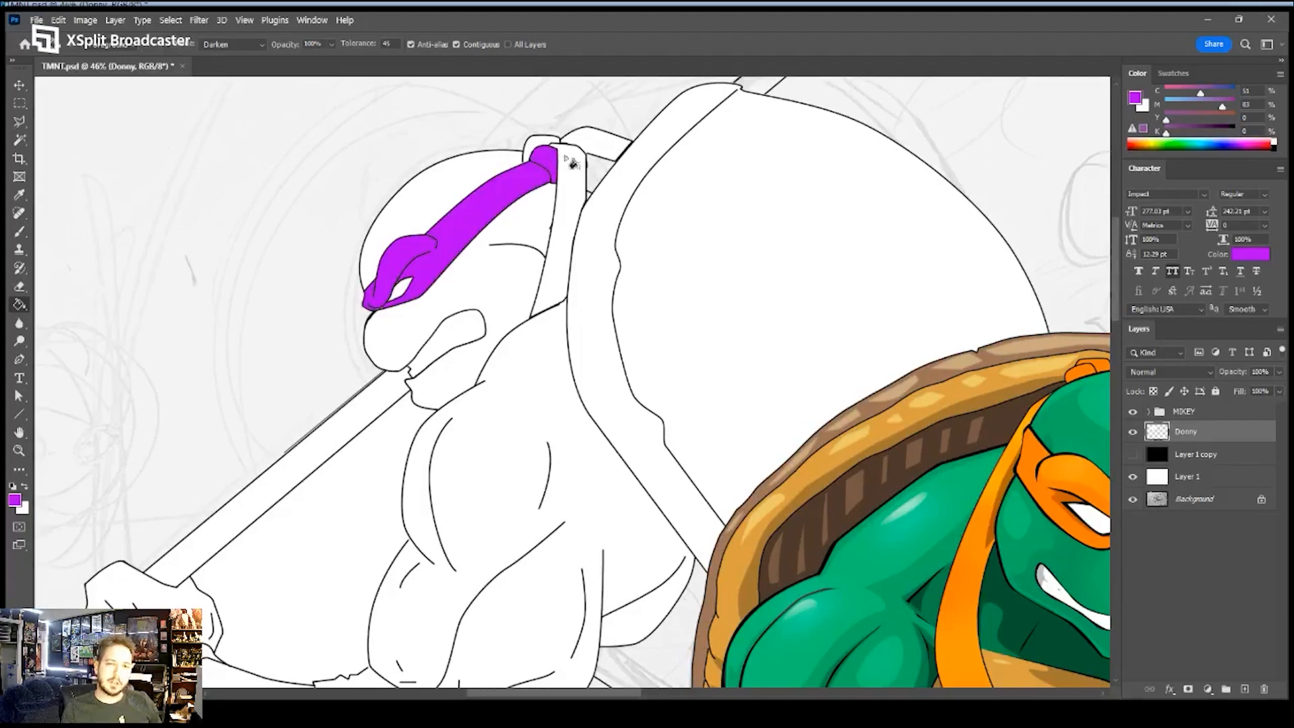
left_click(572, 163)
left_click(588, 153)
left_click(544, 146)
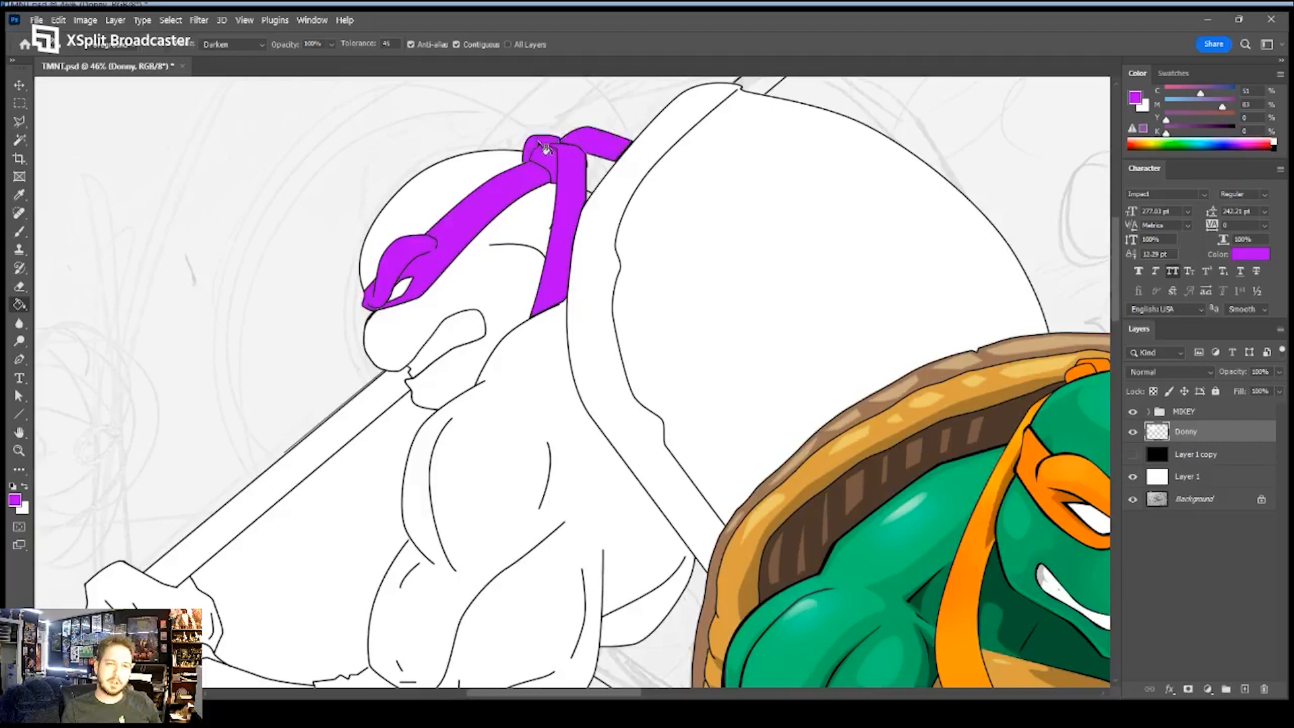
- Sample the darker tan from Mikey's belt and fill the three segments of Donny's elbow pad with it
left_click_drag(381, 436, 587, 219)
left_click_drag(842, 626, 669, 401)
key("i")
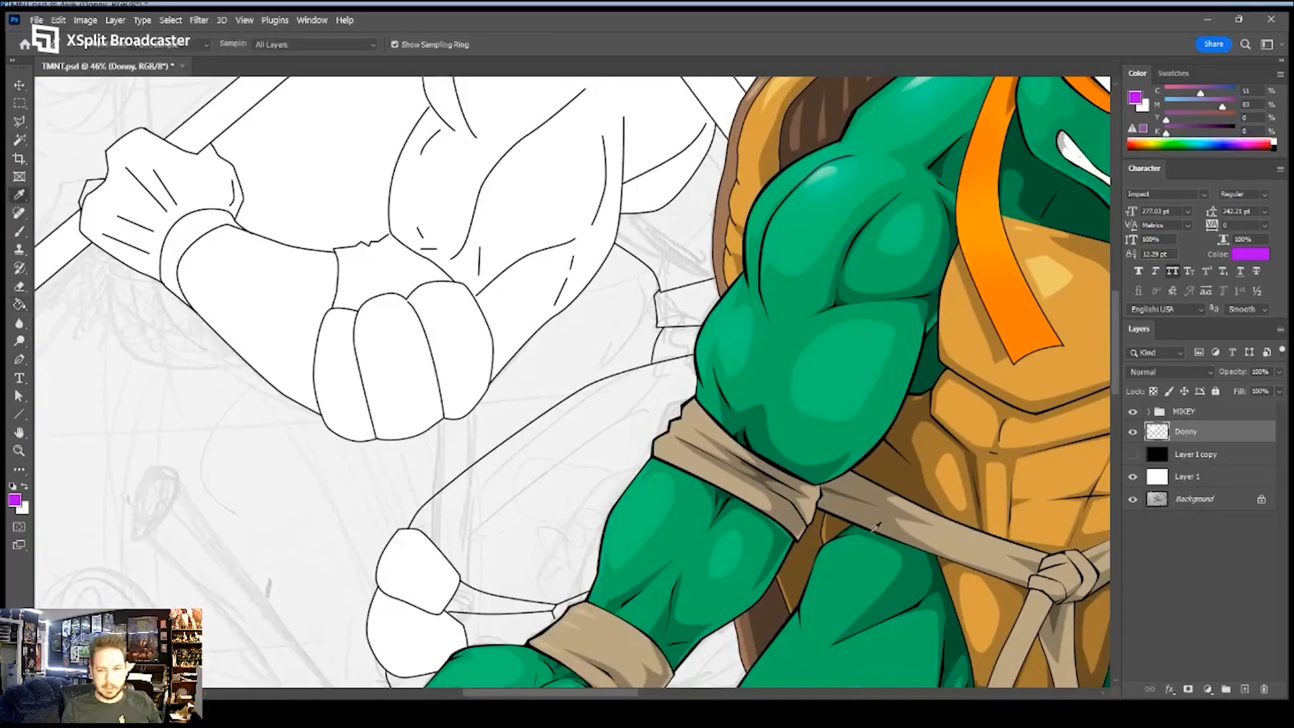
left_click(894, 502)
key("g")
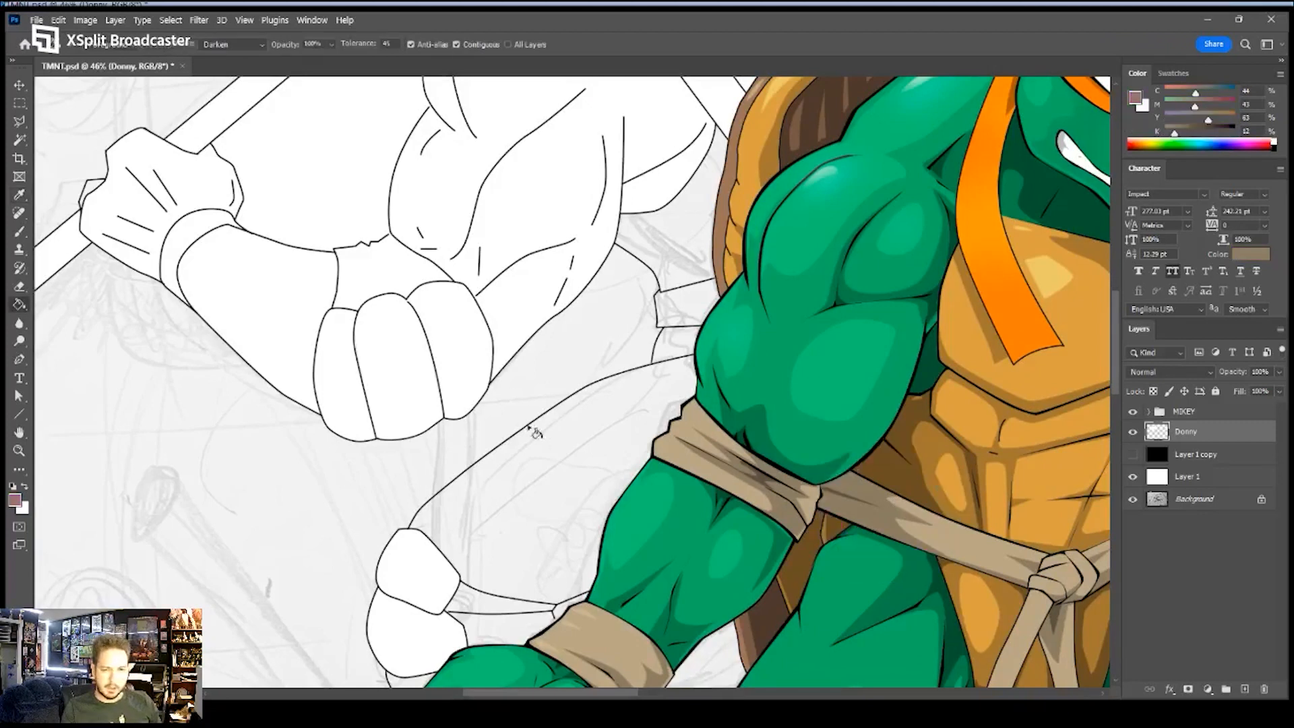
left_click(483, 375)
left_click(359, 357)
left_click(342, 361)
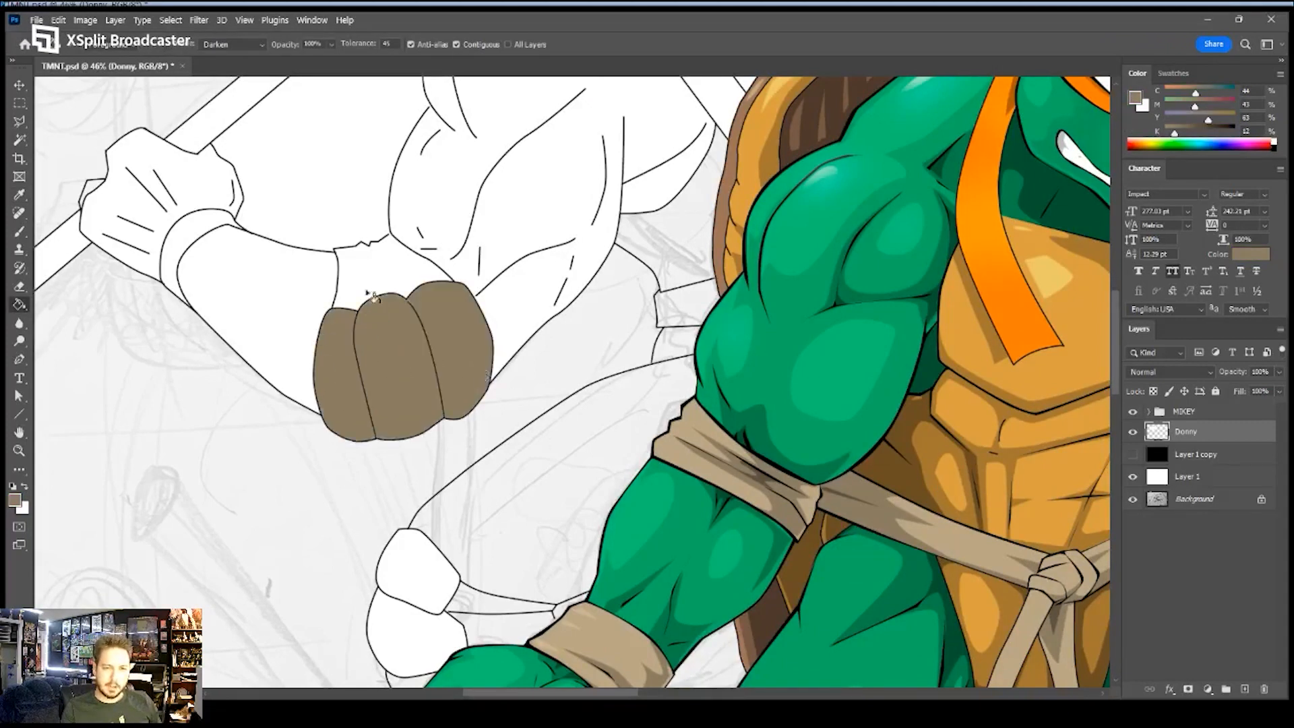
left_click(376, 304)
key("ctrl+z")
- With a black Brush, close the gap in the cloth outline above the elbow pad and add three straight fold lines
key("z")
left_click_drag(380, 247, 454, 251)
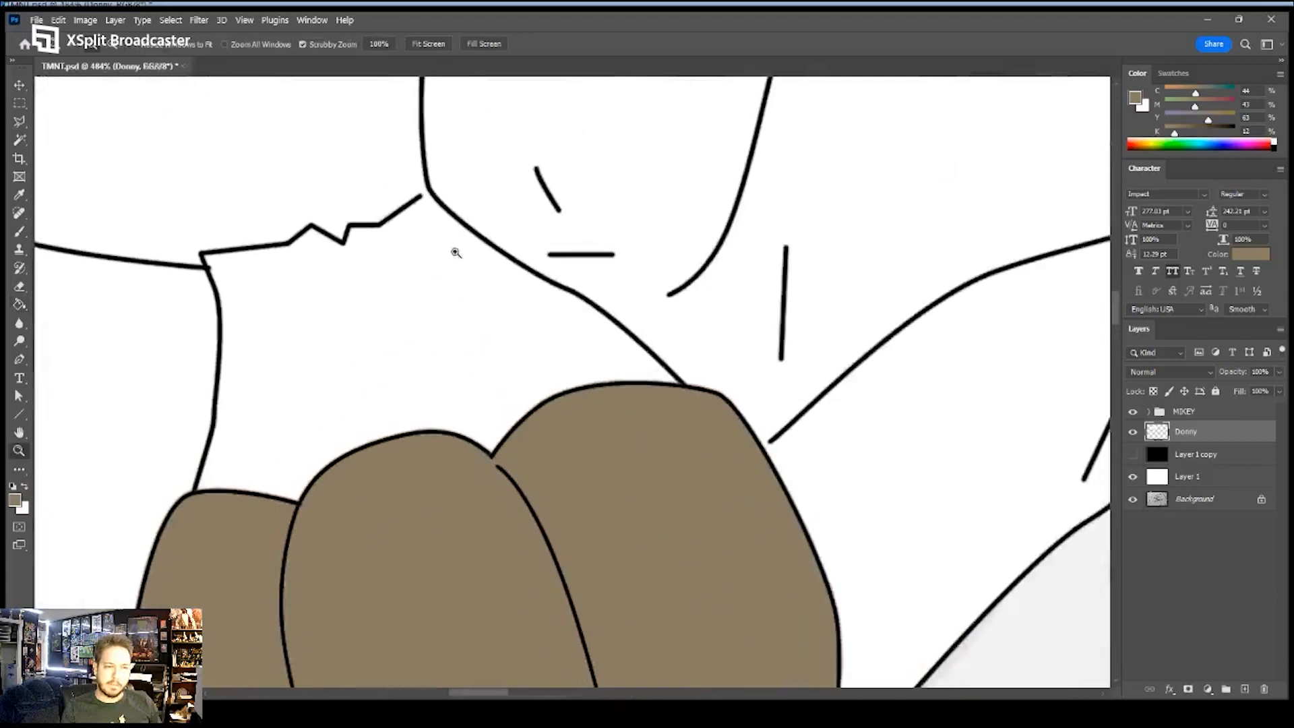
key("x")
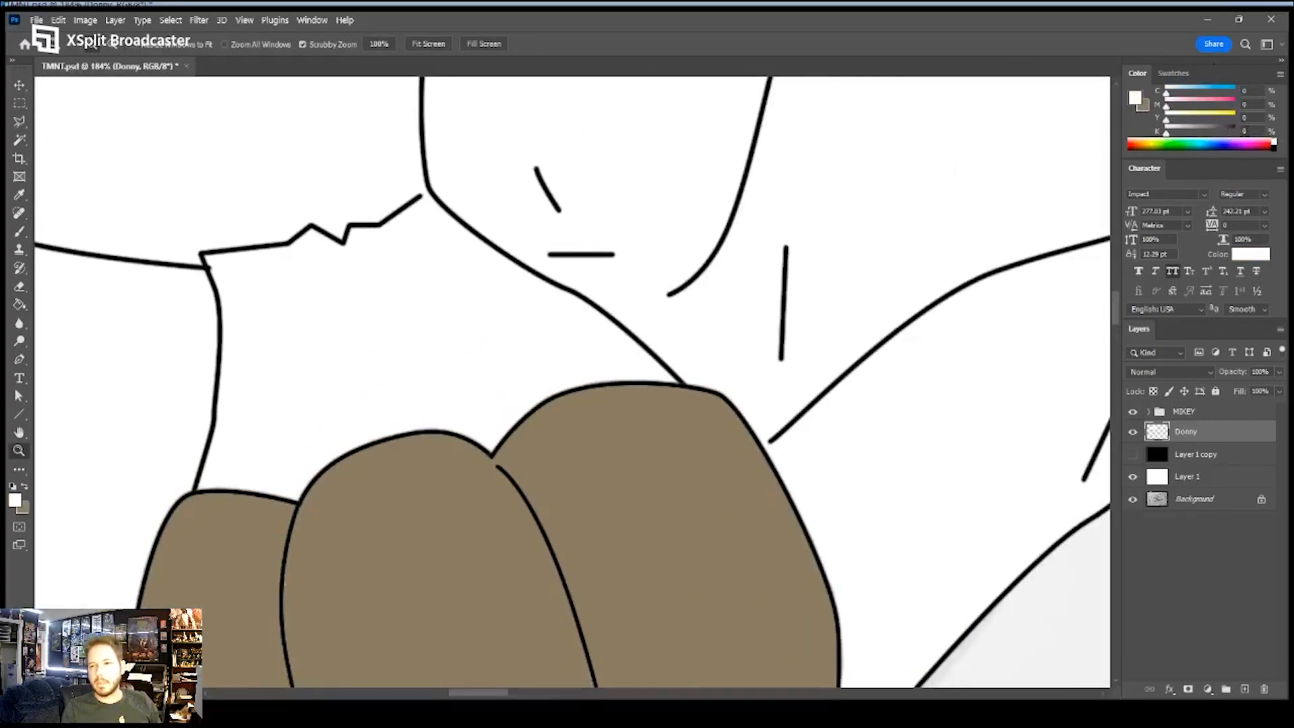
left_click(1276, 145)
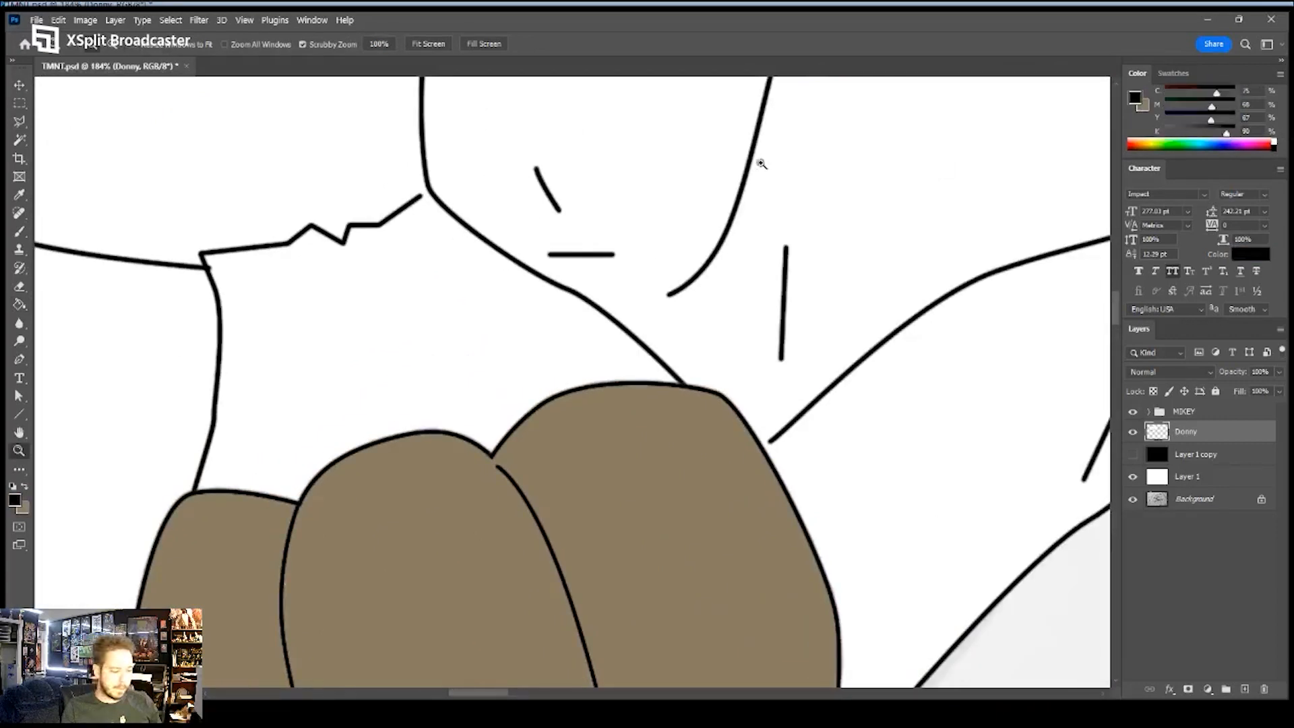
key("b")
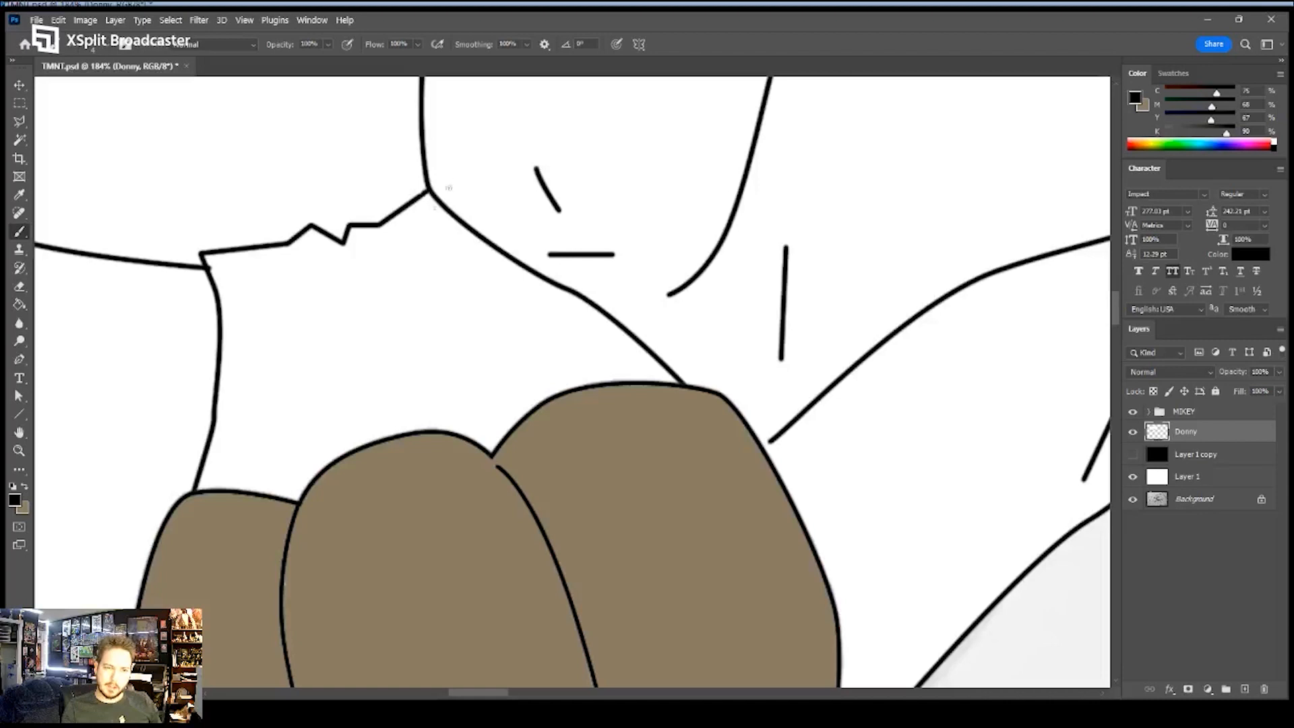
left_click(490, 422, "shift")
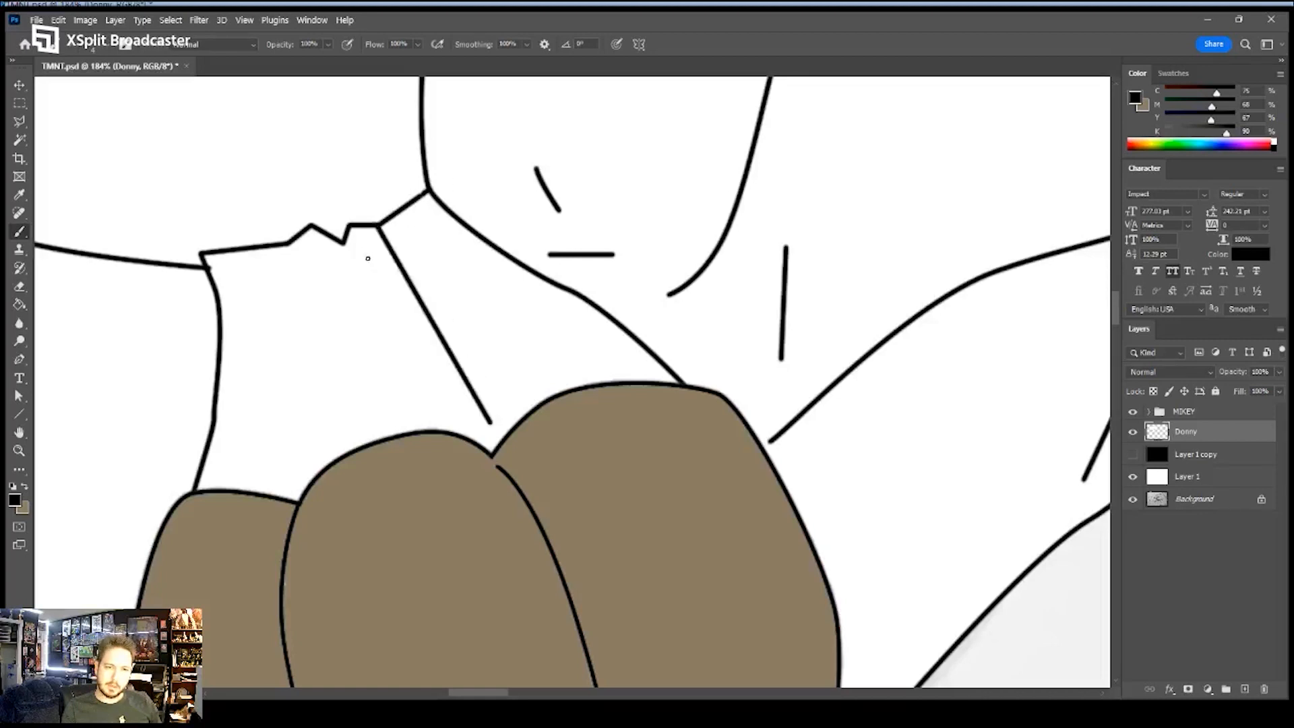
left_click(412, 397, "shift")
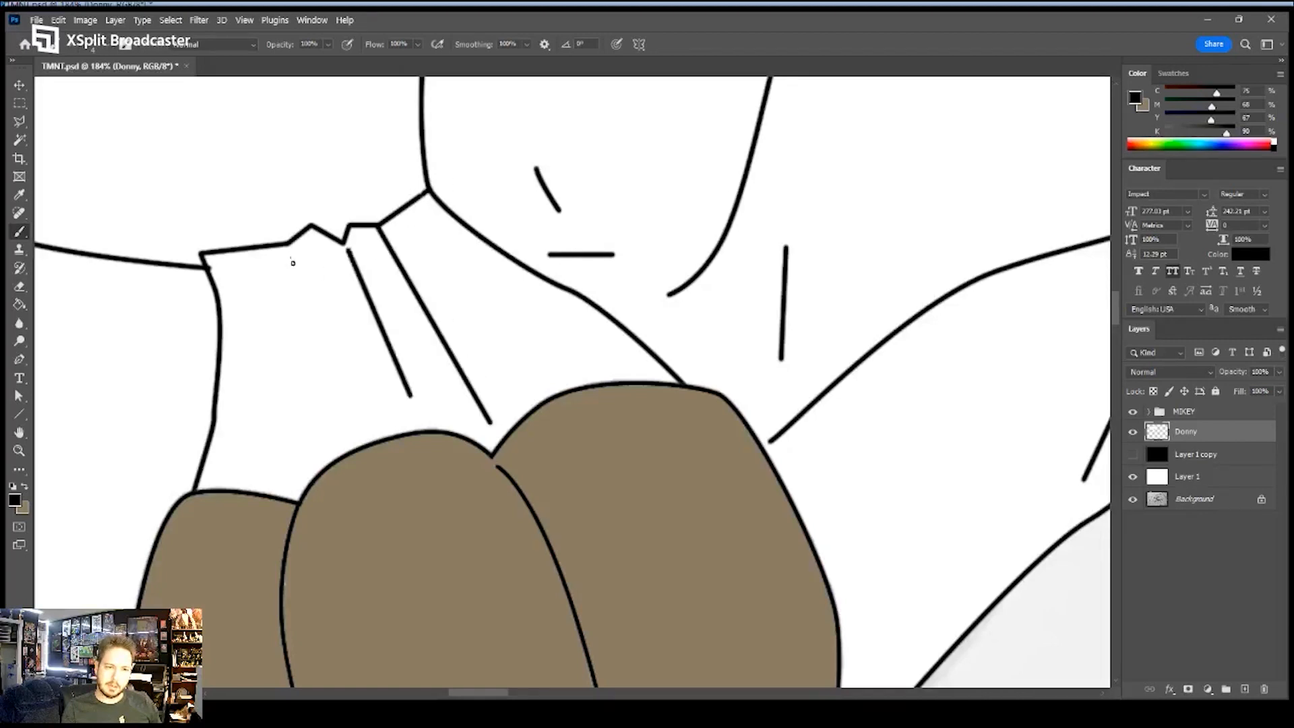
left_click(327, 423, "shift")
- Sample the elbow pad's tan and fill the folded cloth above the pad and Donny's wristband with it
key("z")
mouse_move(380, 393)
left_mouse_down()
mouse_move(292, 389)
mouse_move(513, 323)
left_mouse_up()
key("i")
left_click(558, 360)
key("g")
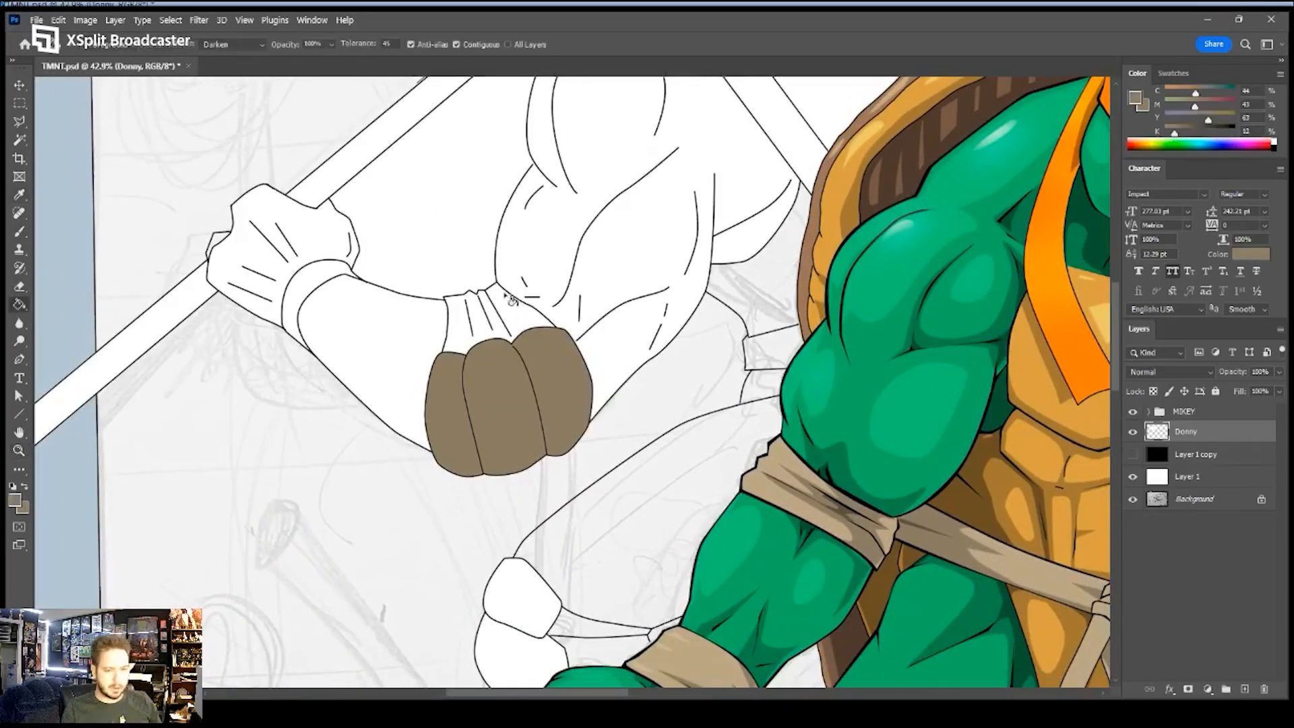
left_click(507, 297)
left_click(337, 276)
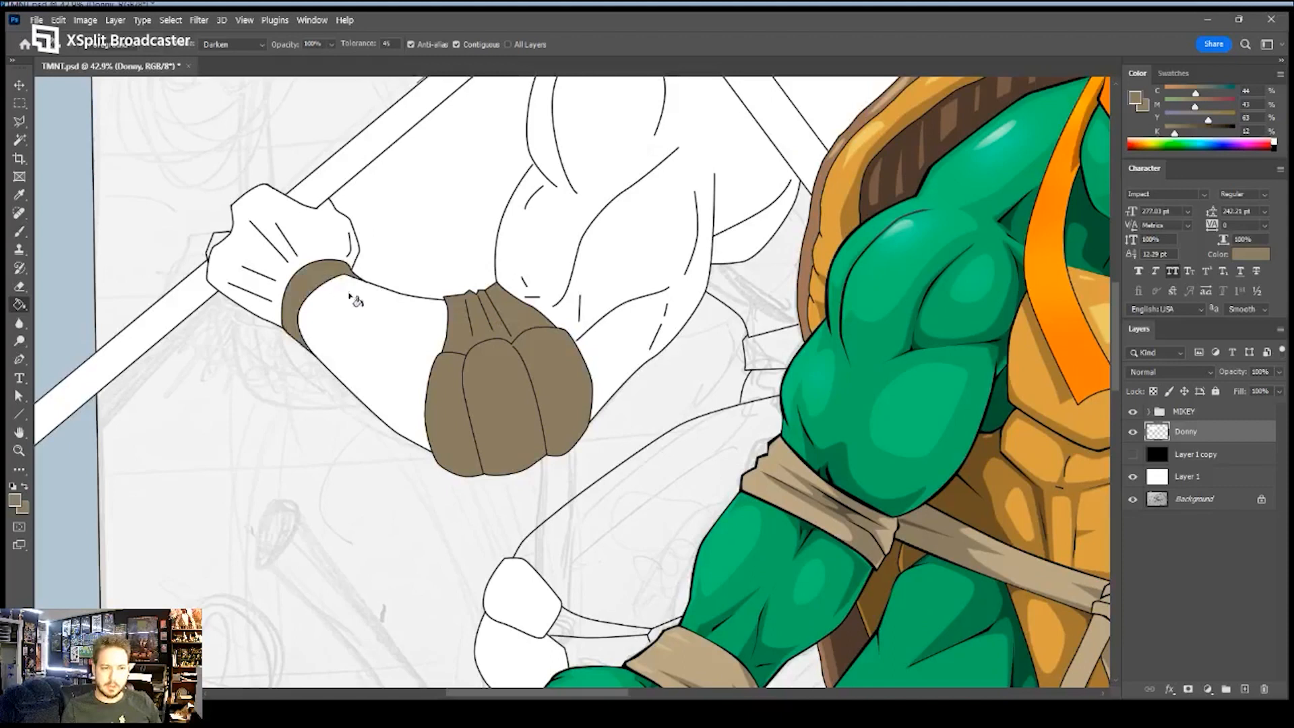
- Fill both rounded segments of the lower pad above Mikey's fist with the same tan
left_click_drag(543, 441, 497, 279)
left_click(494, 439)
left_click(468, 490)
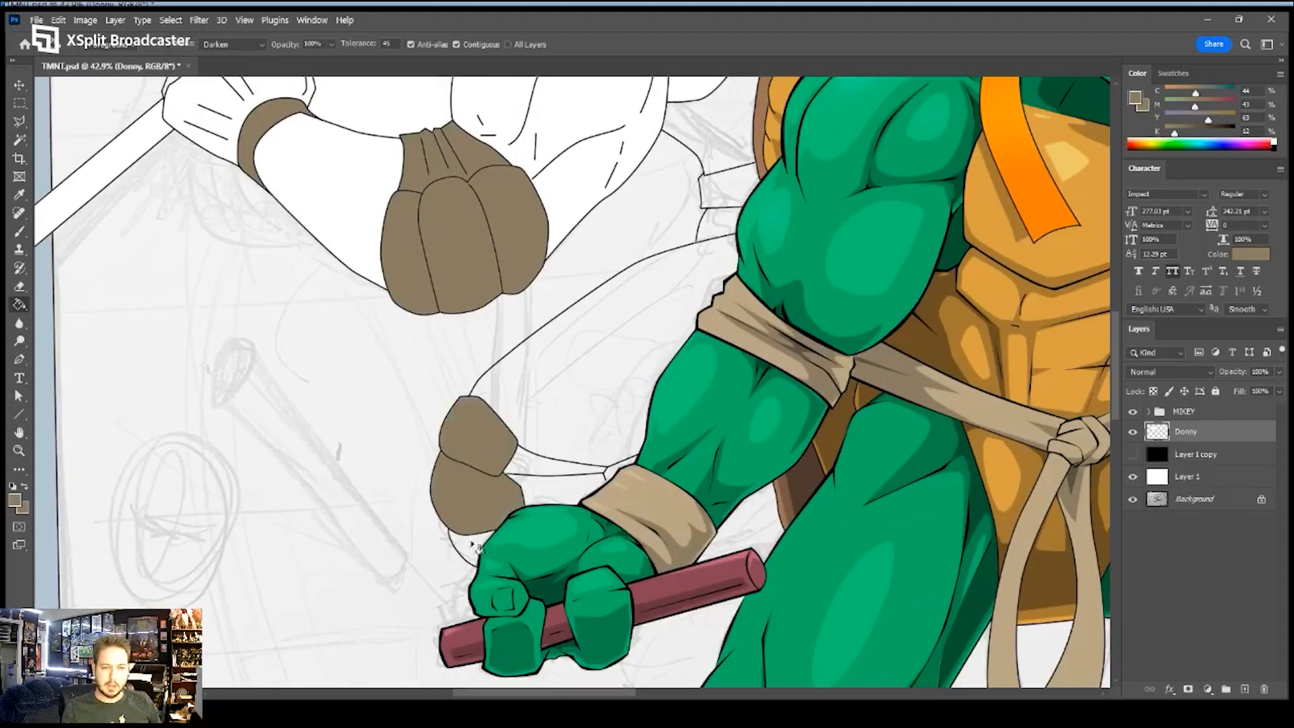
left_click(473, 547)
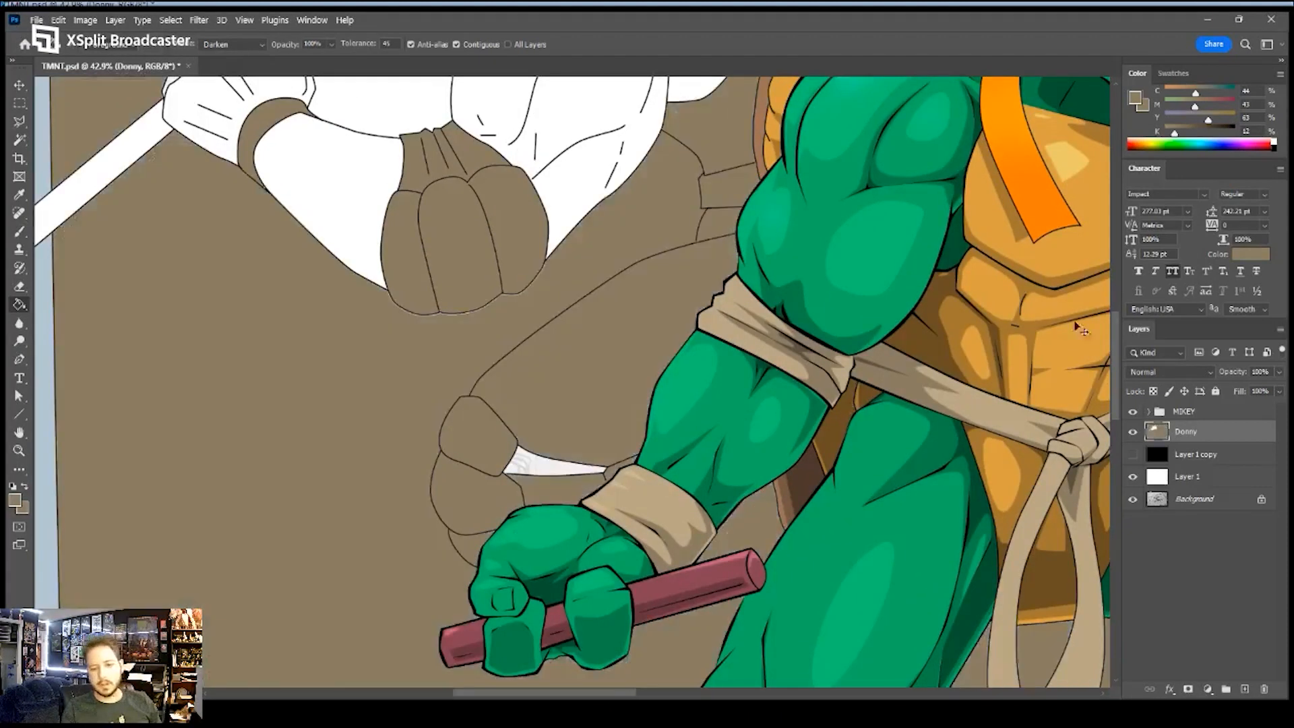
key("ctrl+z")
- Lower the MIKEY group's opacity to 21% and make the Donny layer active again
left_click(1200, 412)
left_click_drag(1240, 376, 1192, 381)
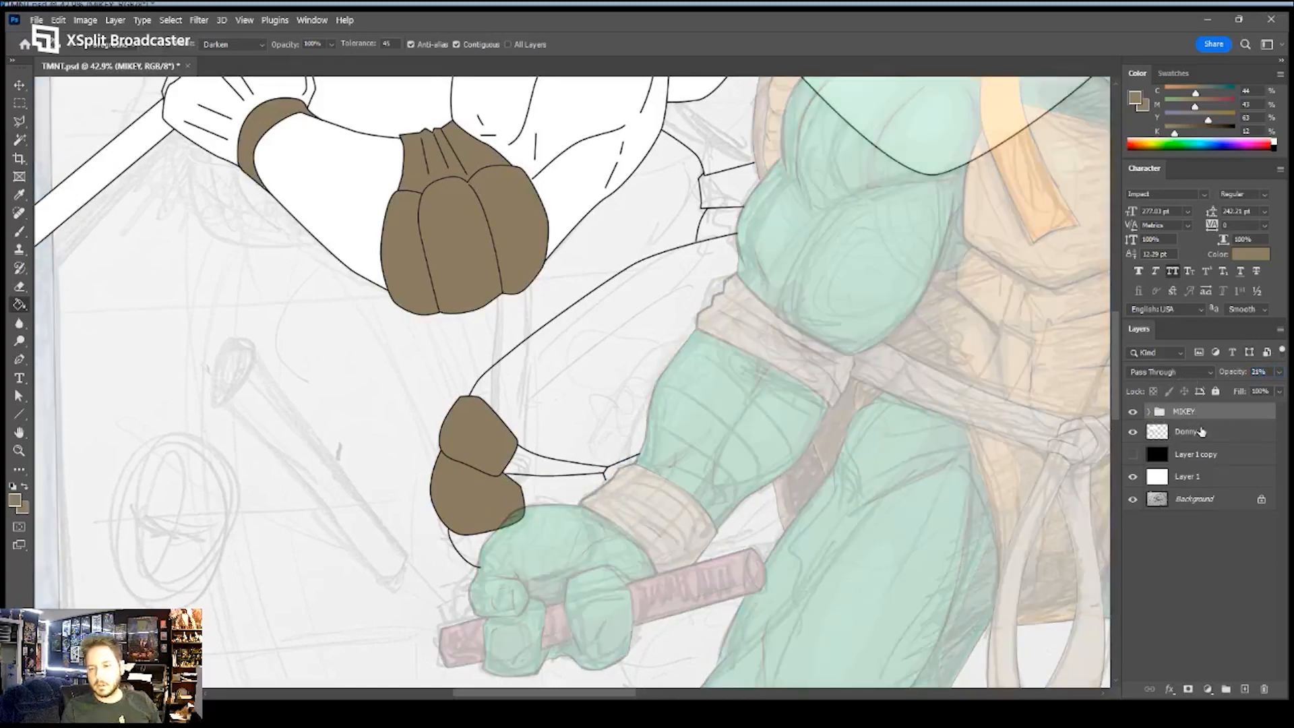
left_click(1200, 432)
- Extend the open outline below the lower pad with a black Brush curve running across Mikey's fist to his wristband
left_click_drag(674, 377, 632, 231)
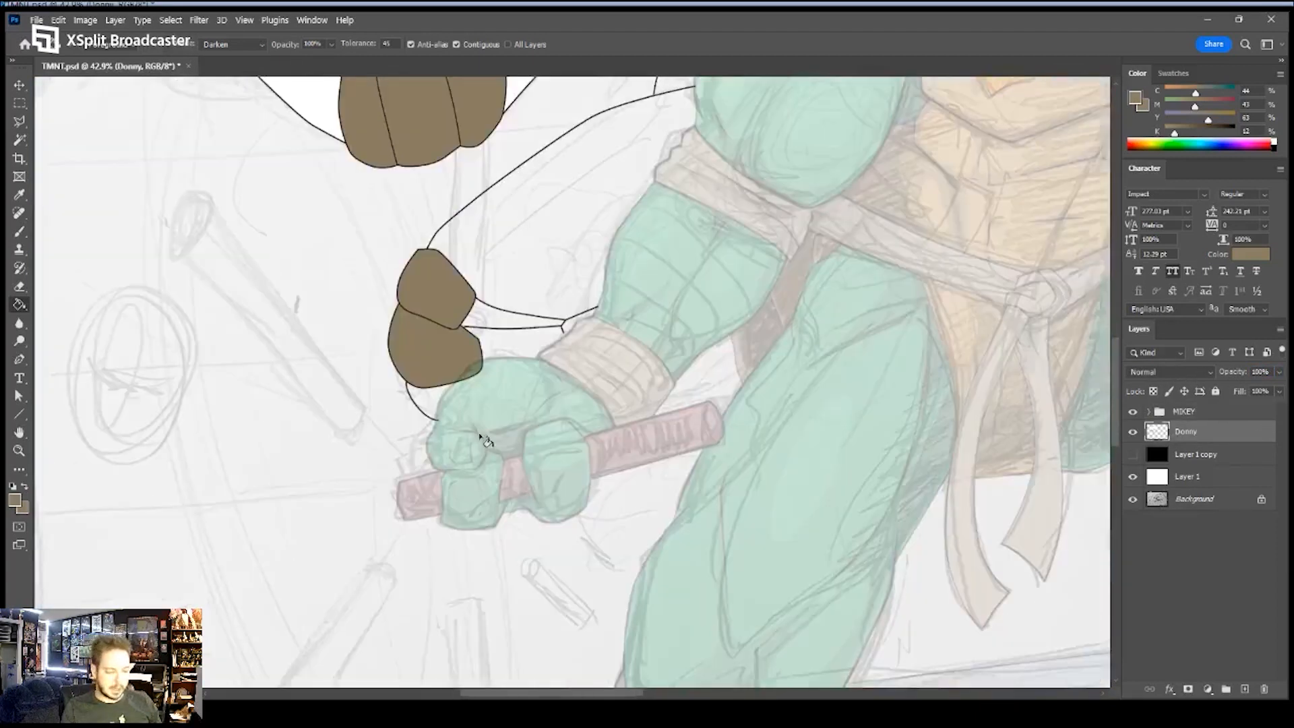
key("b")
key("d")
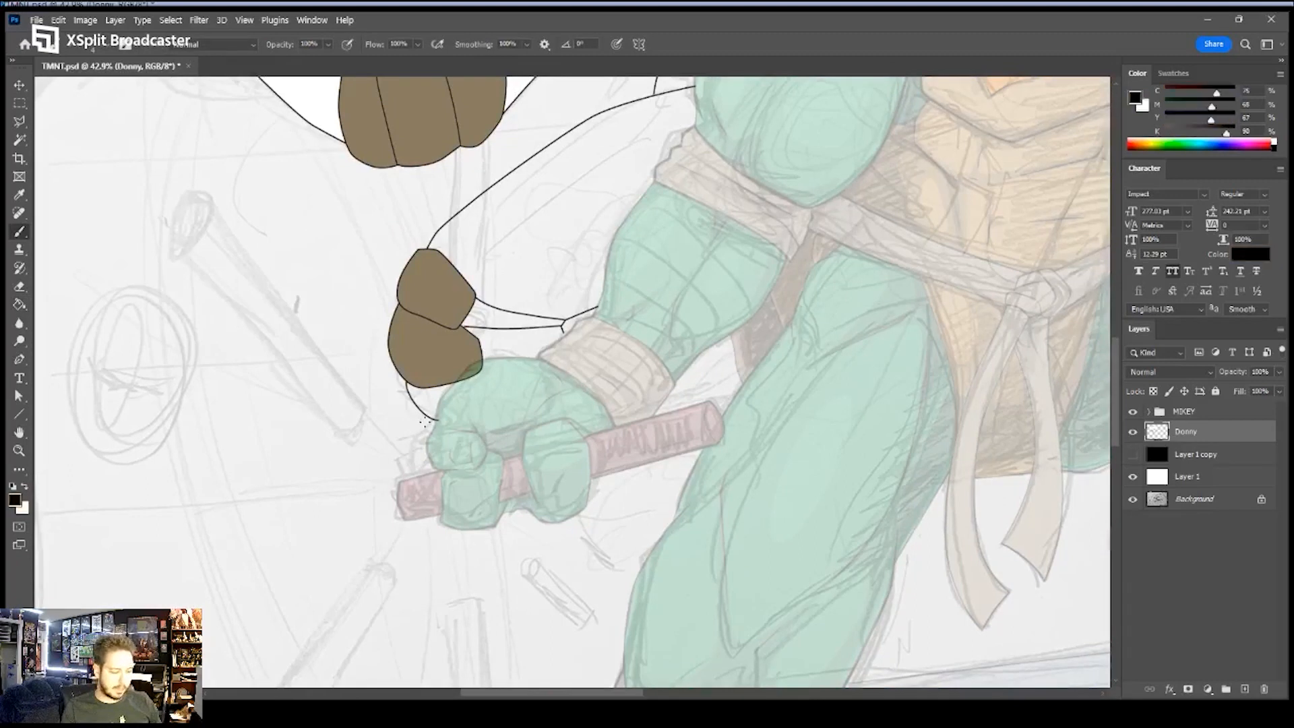
mouse_move(440, 420)
left_mouse_down()
mouse_move(509, 412)
mouse_move(557, 388)
left_mouse_up()
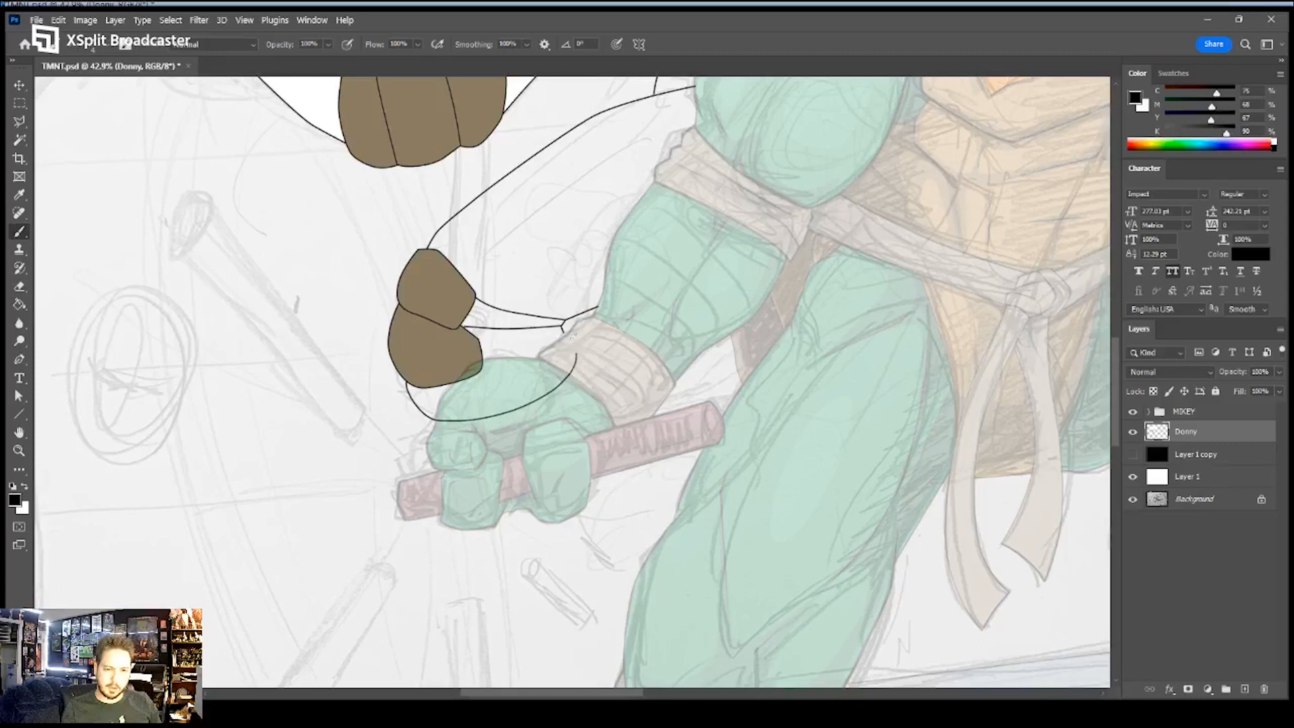
- Close Donny's open thigh outline with a black Brush curve running across Mikey's arm down to the wristband area
mouse_move(615, 272)
left_mouse_down()
mouse_move(366, 533)
mouse_move(486, 483)
left_mouse_up()
left_click_drag(541, 448, 561, 376)
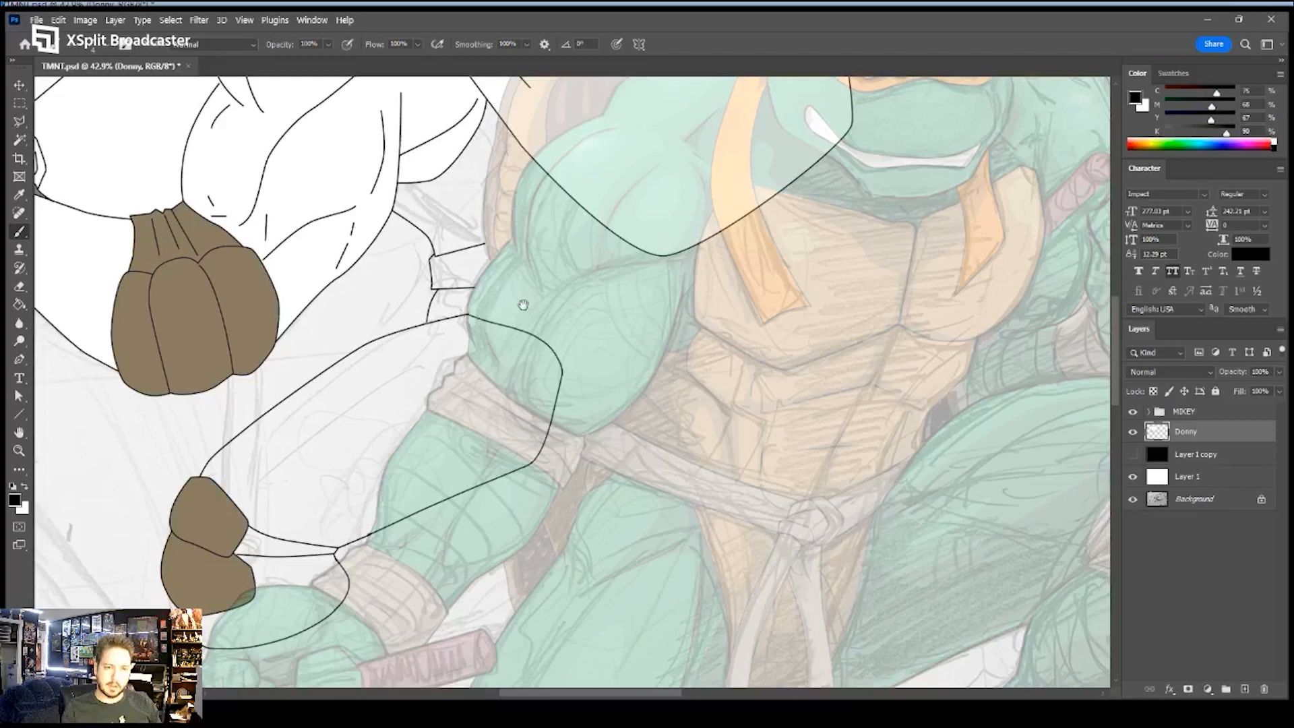
left_click_drag(523, 304, 517, 422)
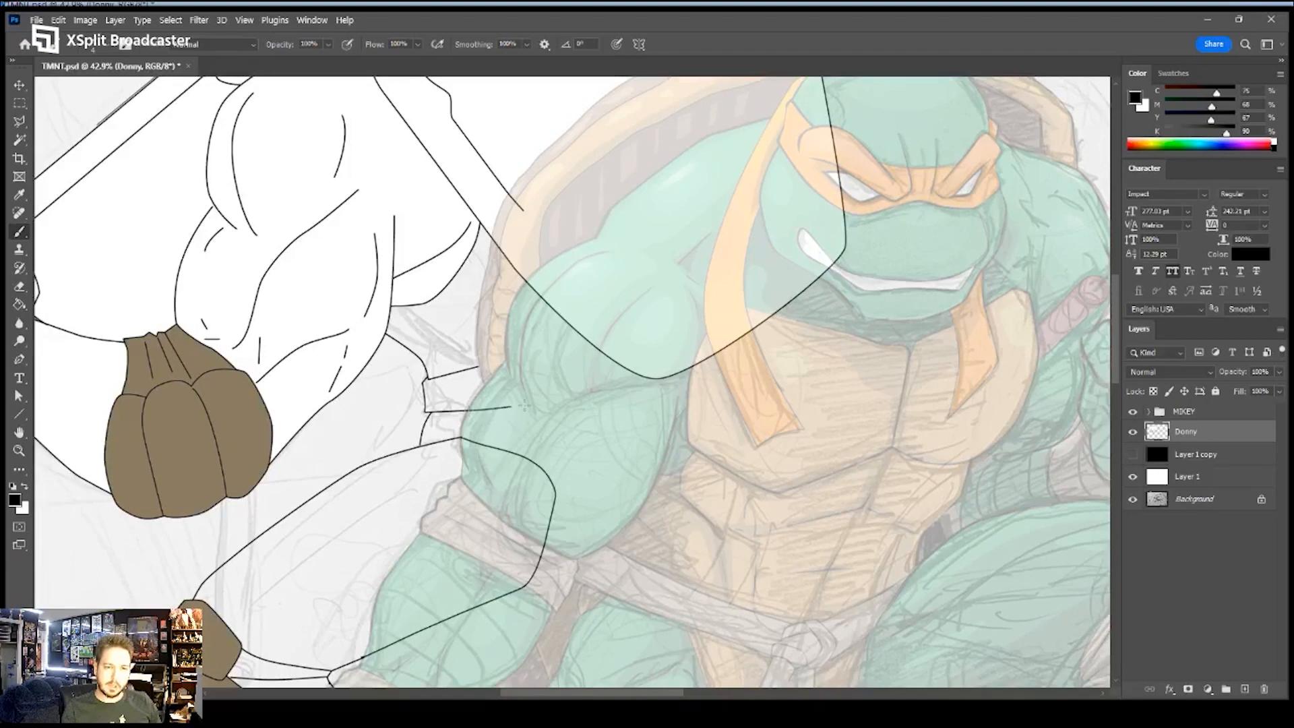
- Extend Donny's two belt lines with the Brush across Mikey's upper arm to the shell's edge
left_click_drag(458, 372, 546, 346)
left_click(585, 386, "shift")
left_click_drag(662, 337, 587, 447)
key("z")
left_click_drag(526, 477, 499, 510)
key("b")
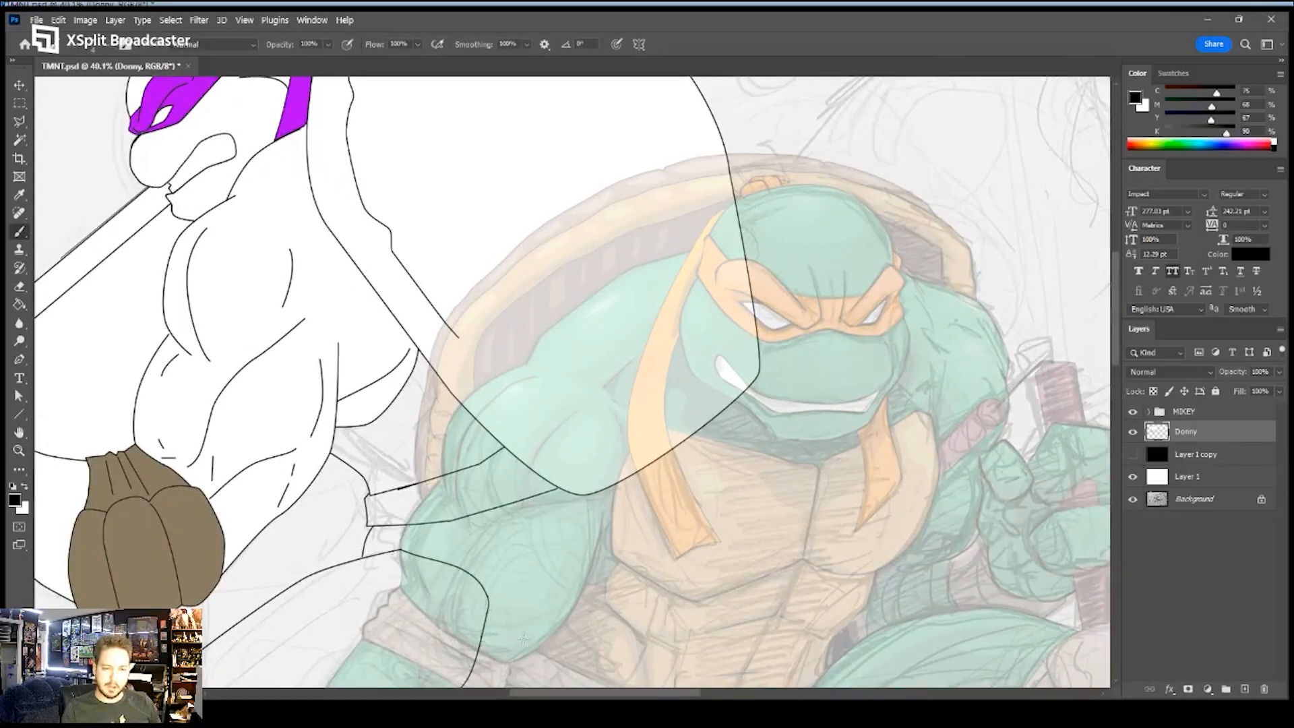
- Draw a Brush curve from the thigh outline across Mikey's chest to the shell's edge and restore the MIKEY group's opacity to 100%
left_click_drag(638, 612, 698, 448)
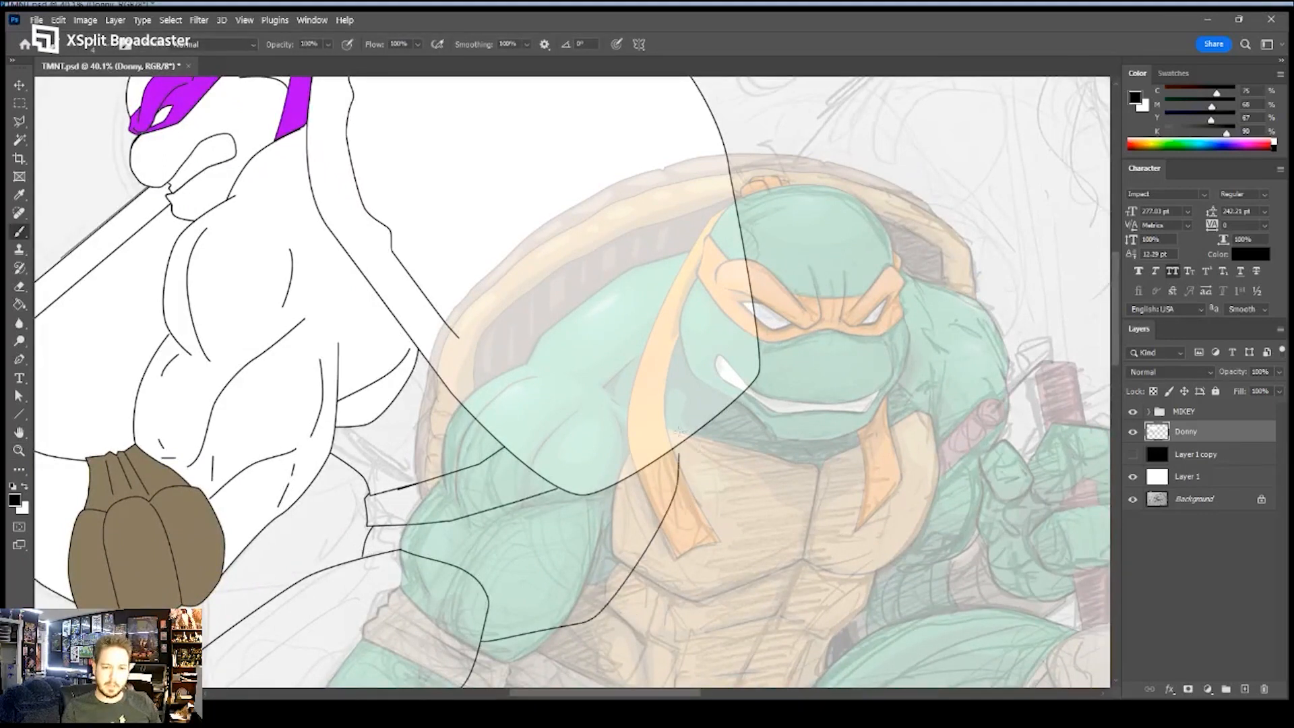
key("z")
left_click_drag(677, 457, 556, 388)
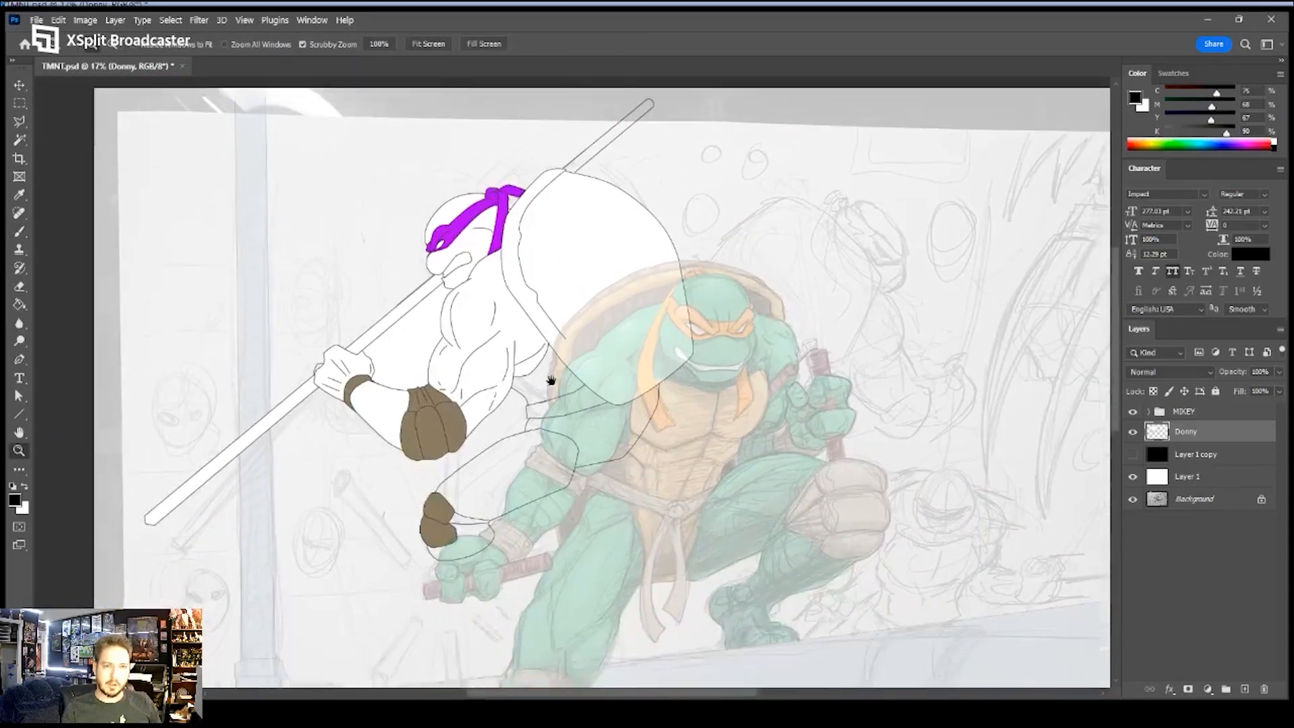
left_click(1189, 412)
key("0")
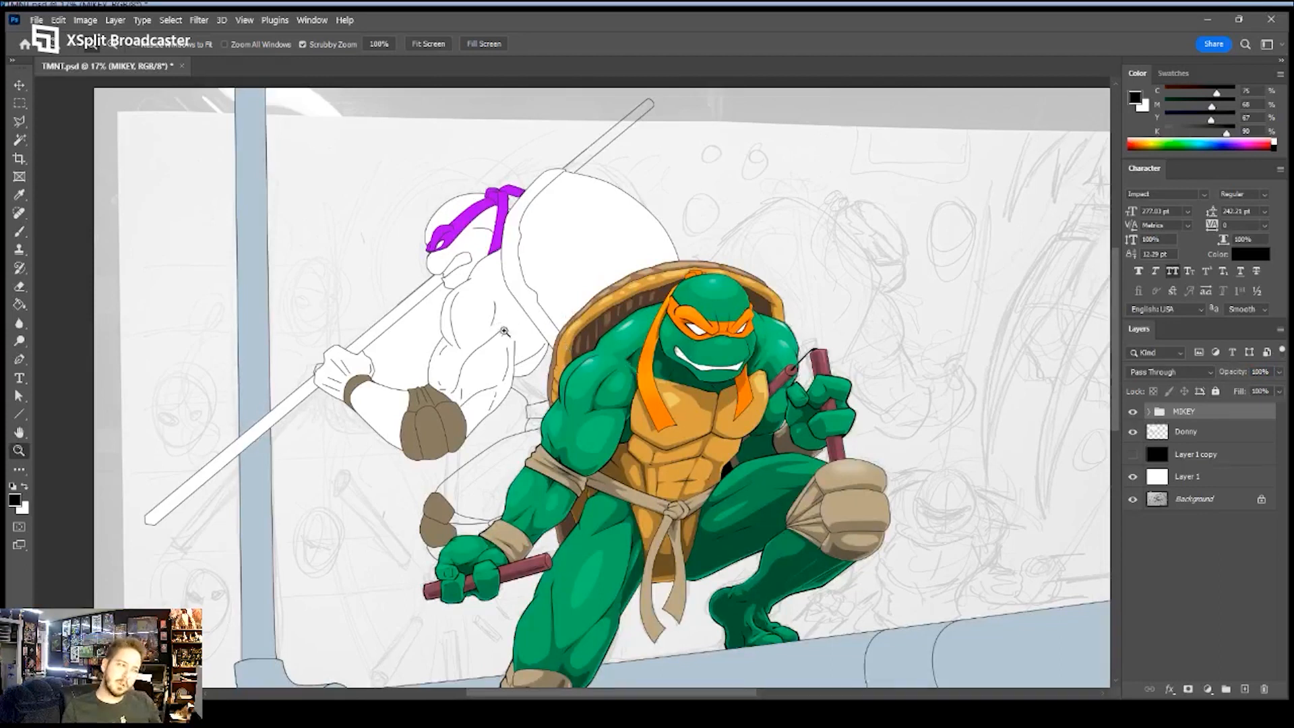
- Make the Donny layer active and close the small gap between his arm outlines with the black Brush
left_click_drag(506, 331, 593, 330)
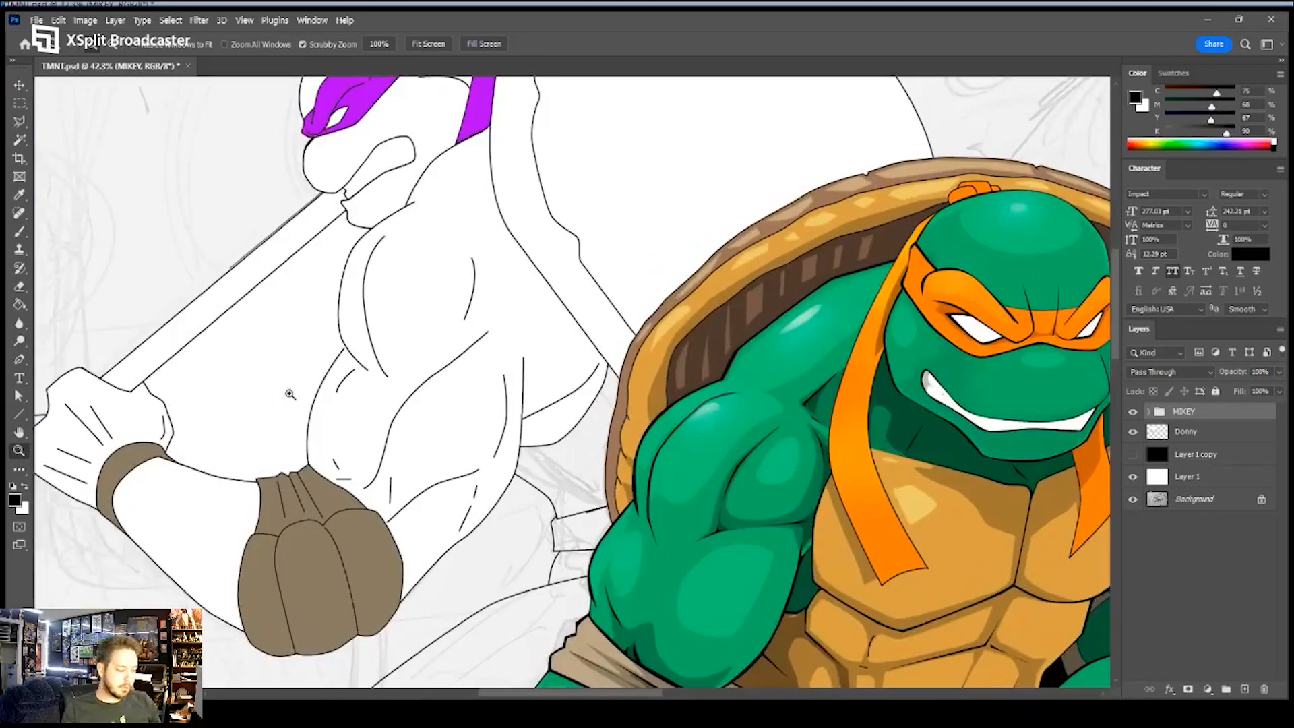
key("w")
left_click(1208, 432)
left_click(325, 303)
key("ctrl+d")
key("b")
scroll(282, 364, "up", 6)
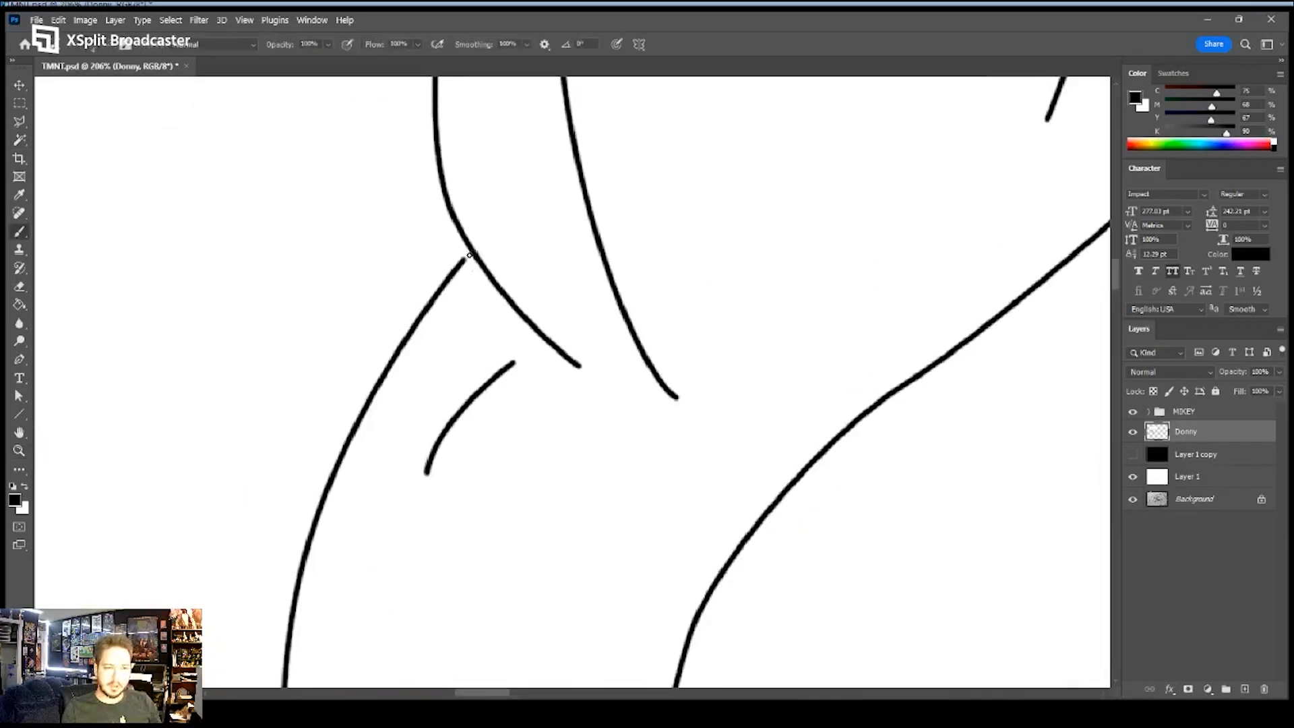
- Select the white area between Donny's staff and arm with the Magic Wand and delete it
key("w")
left_click(362, 256)
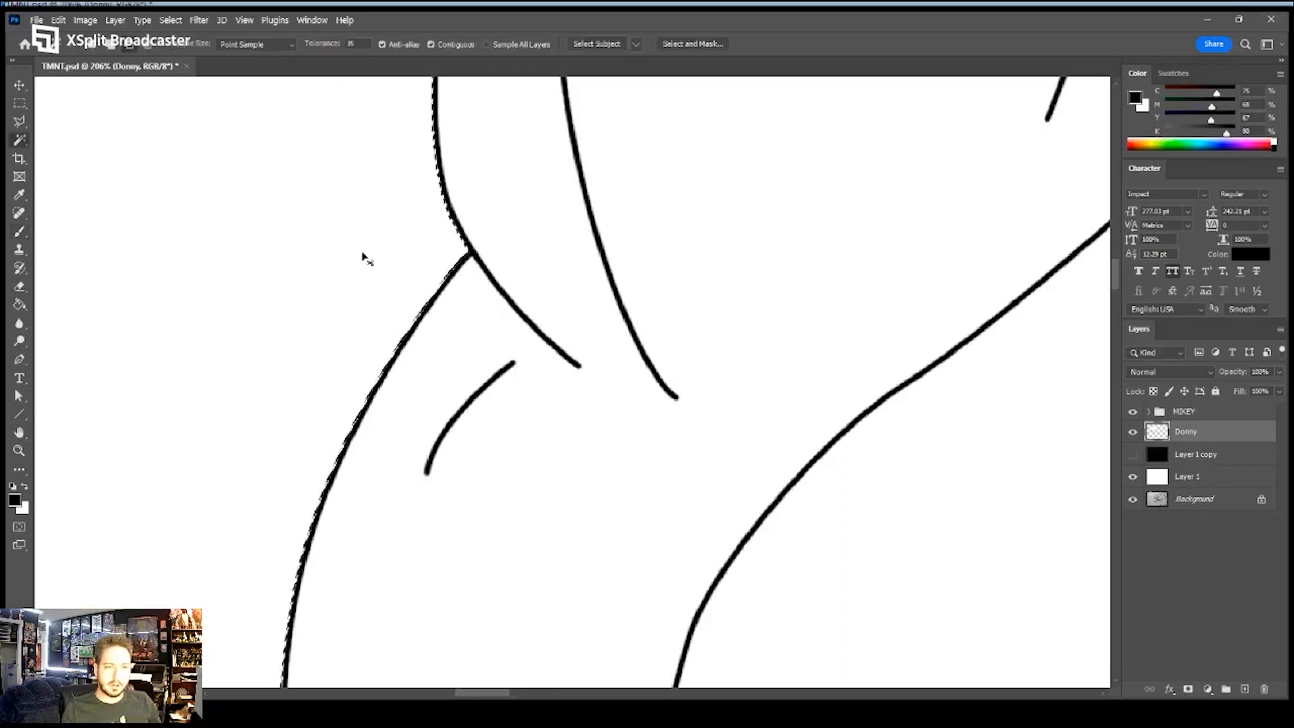
key("Delete")
key("z")
left_click_drag(389, 267, 409, 290)
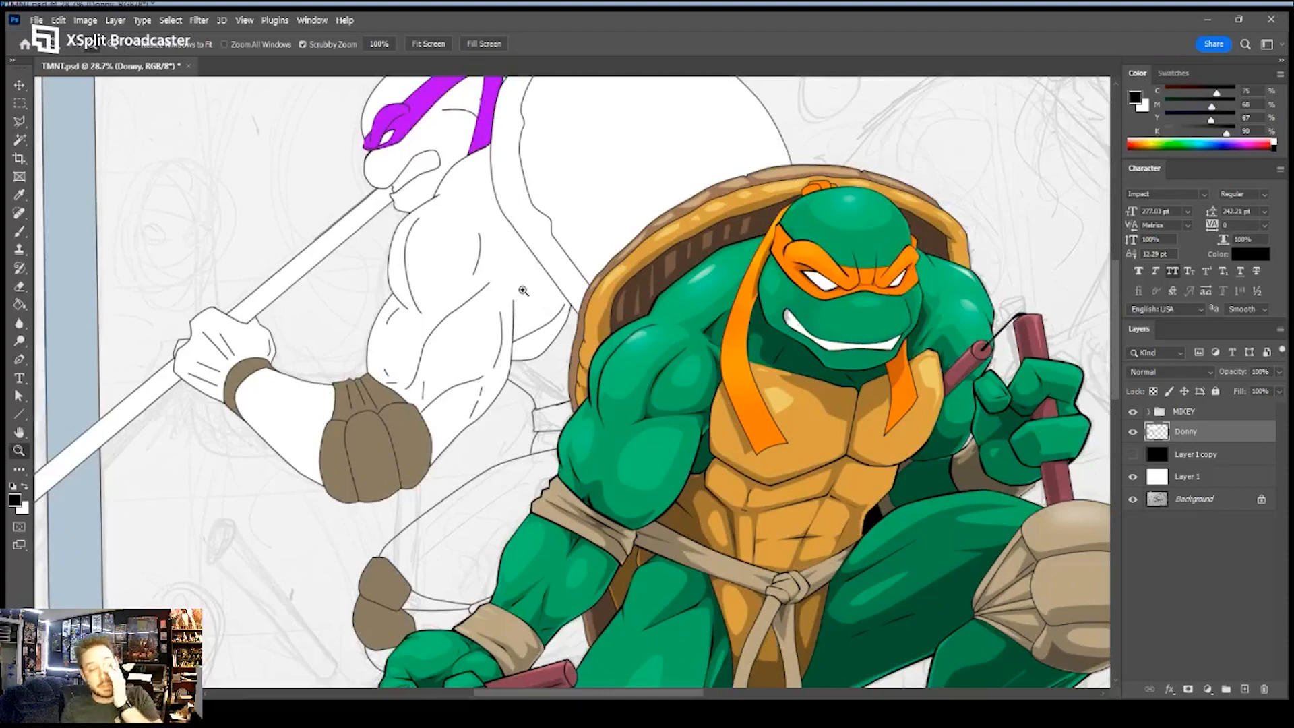
- Sample the green of Mikey's forehead and shift it to a teal of C 100, M 19, Y 69, K 0
key("i")
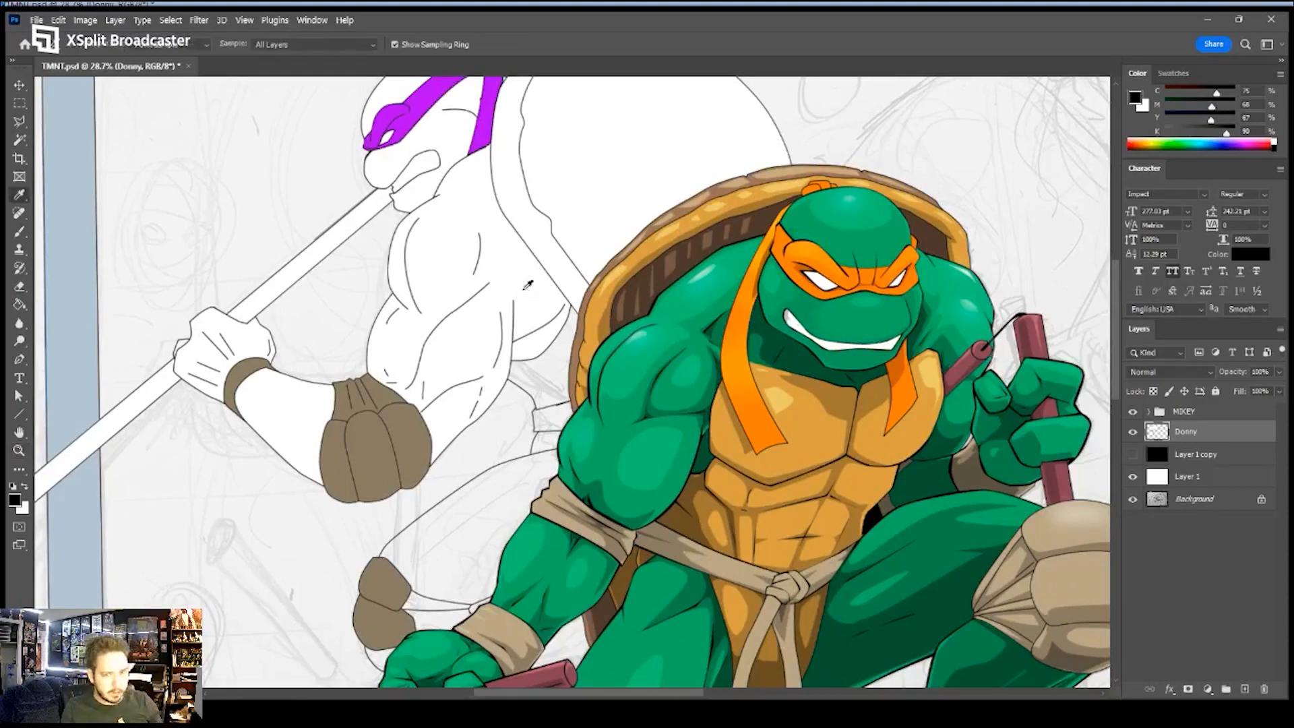
left_click(872, 232)
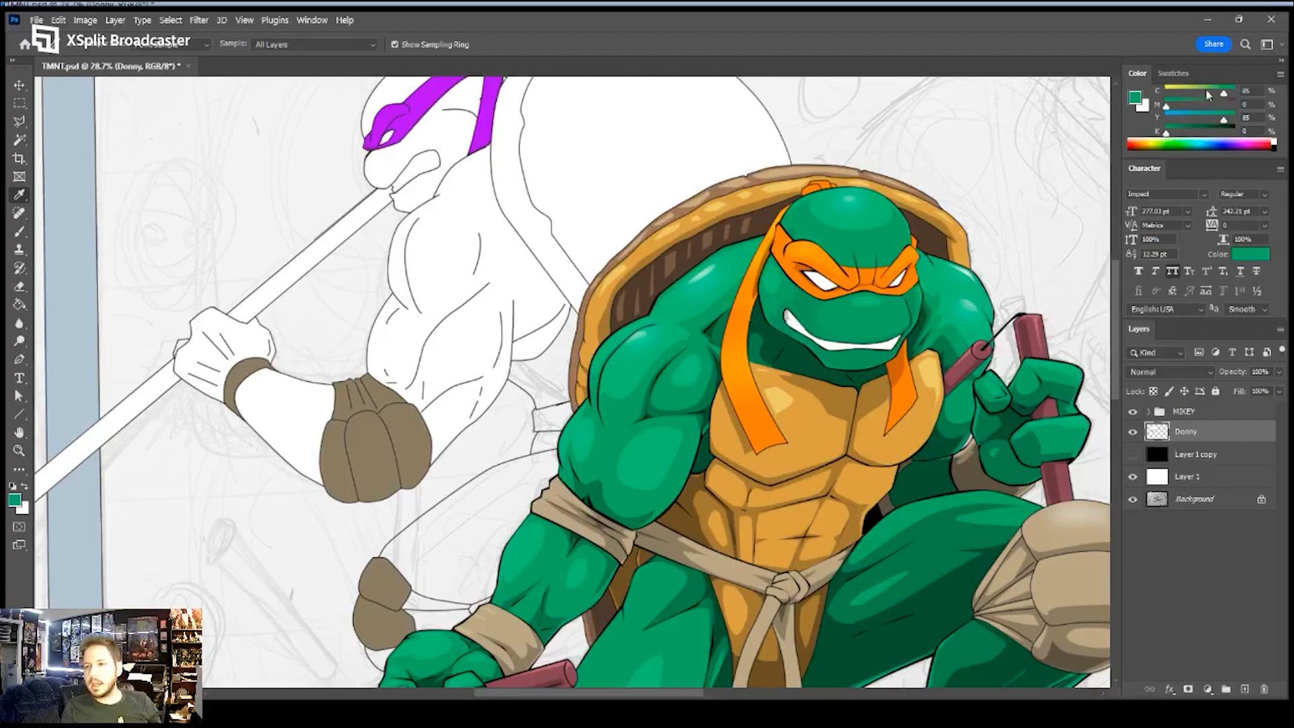
left_click_drag(1236, 96, 1238, 103)
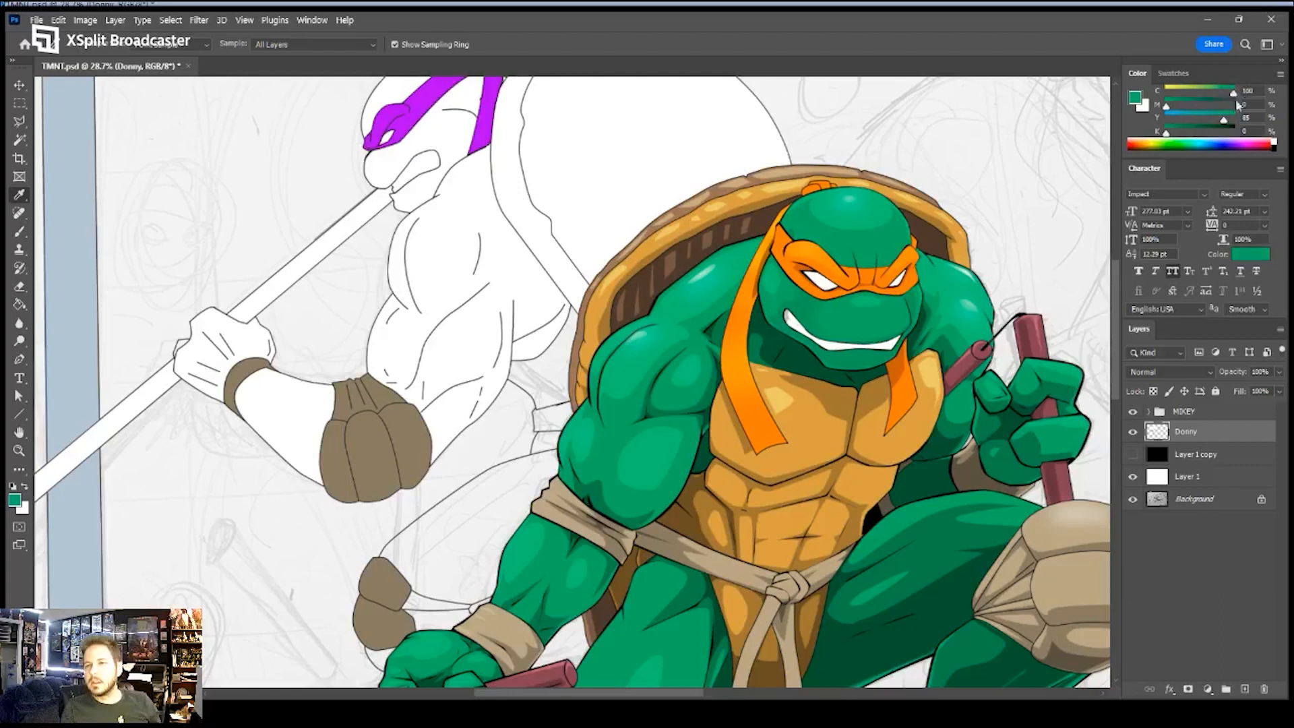
left_click(1179, 105)
left_click_drag(600, 193, 627, 254)
key("z")
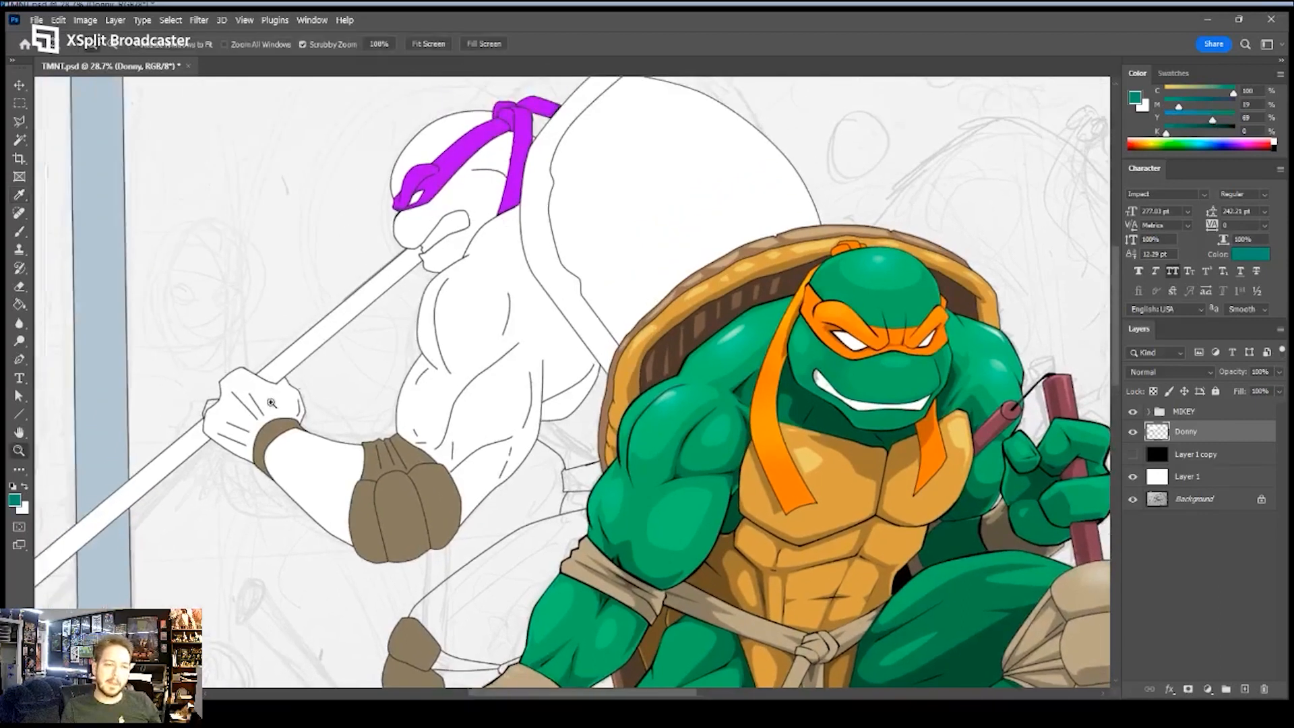
- Select the white skin areas of Donny's head and fill them with the teal, clearing the selection
key("w")
left_click(442, 155)
left_click(465, 195, "shift")
key("g")
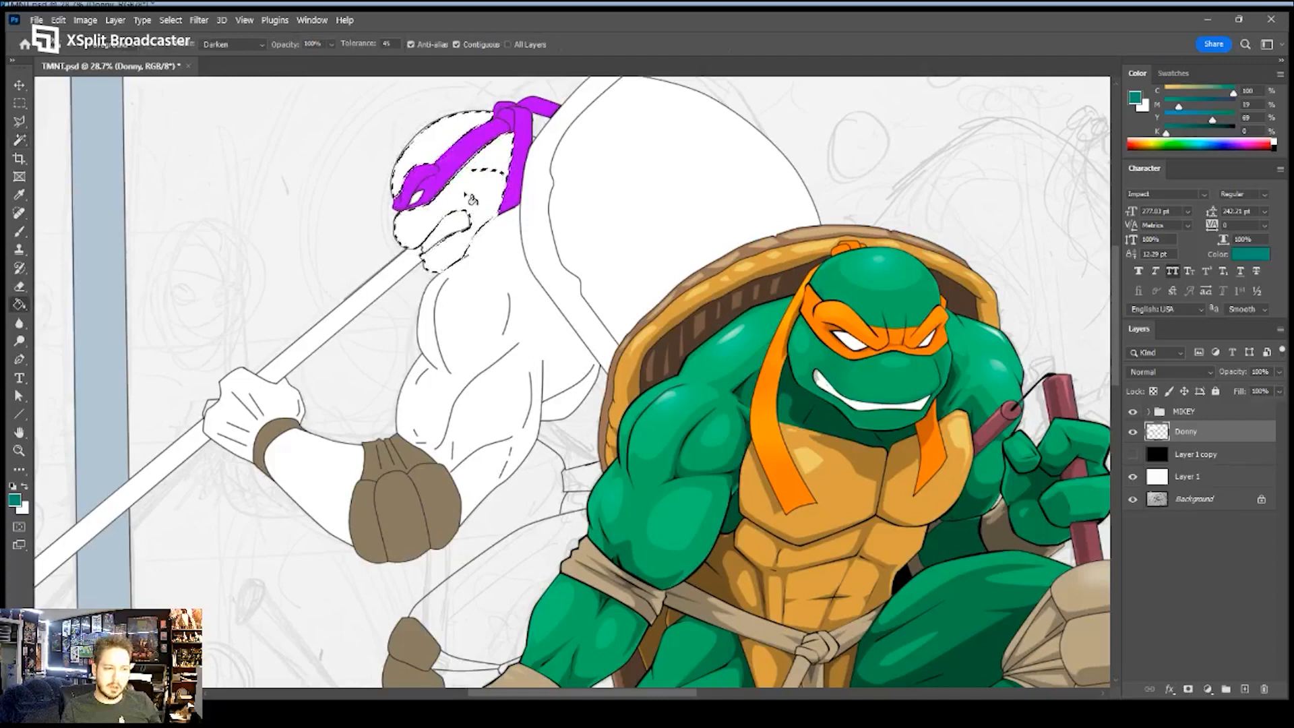
left_click(470, 199)
left_click(438, 138)
key("ctrl+d")
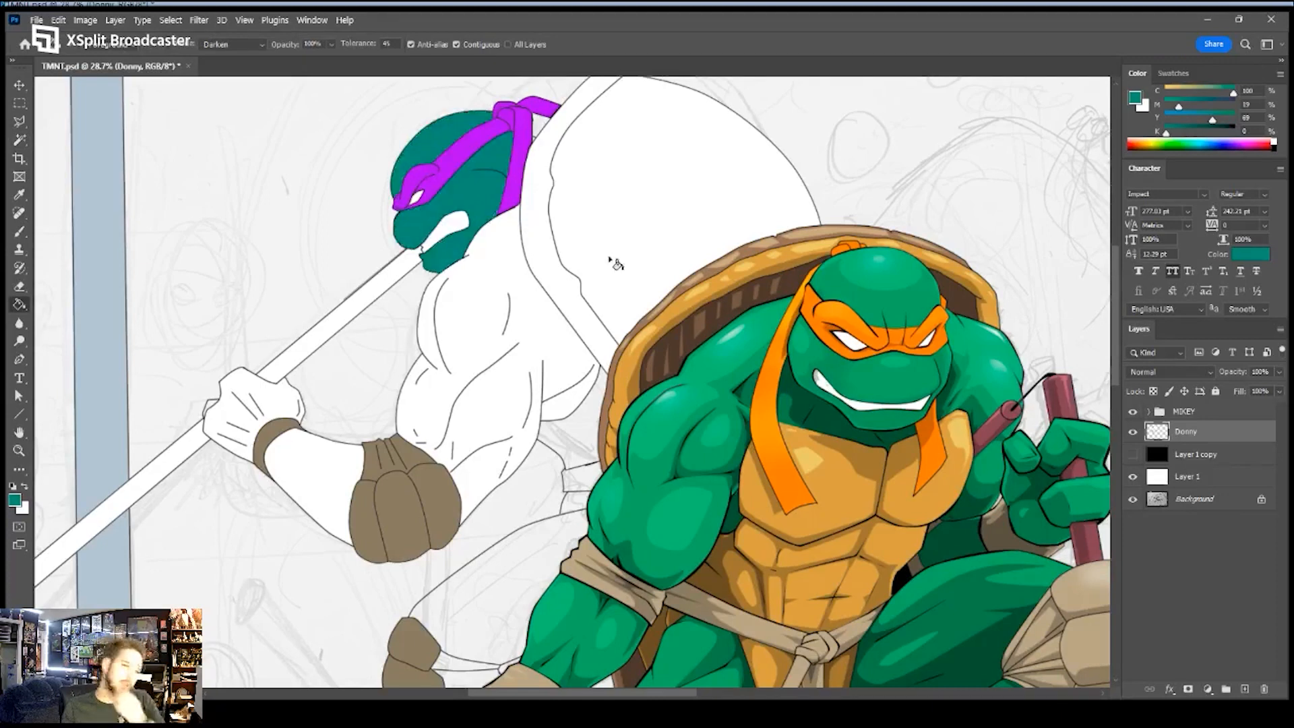
- Select the teal areas of Donny's head and mute their color to a grayer green, clearing the selection
key("w")
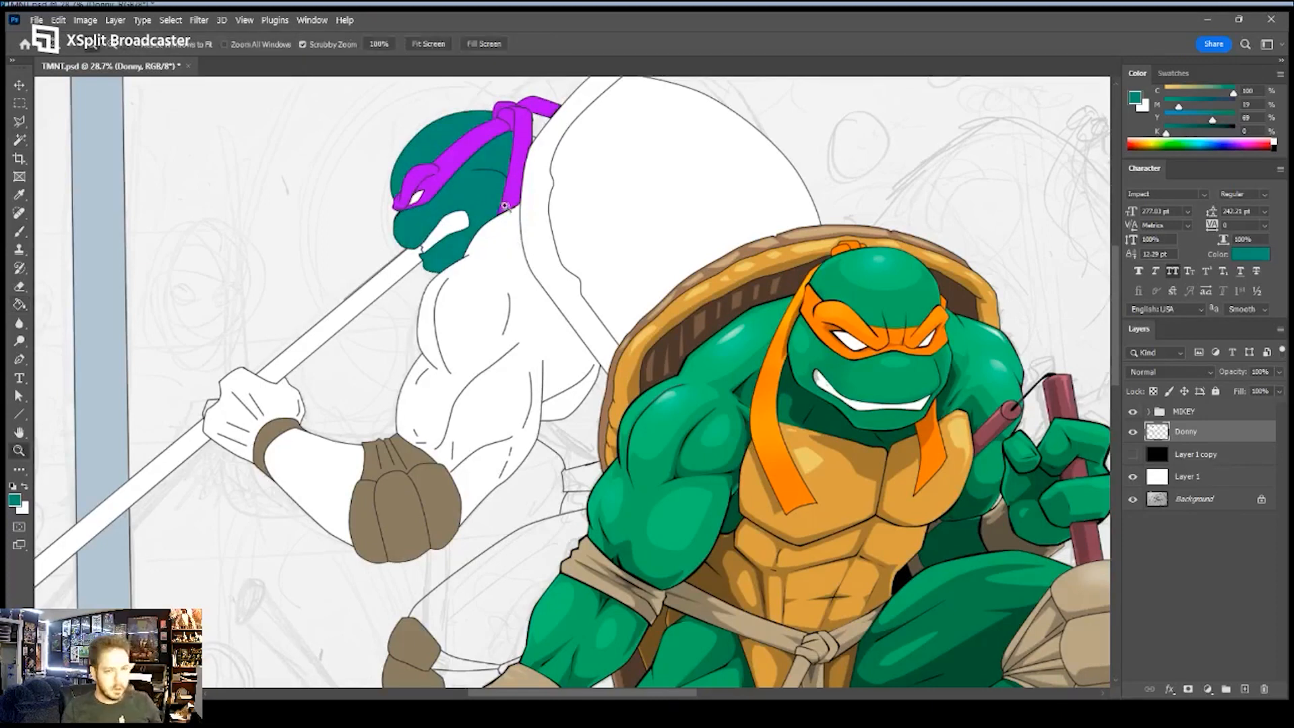
scroll(475, 190, "up", 3)
key("shift+w")
left_click(478, 184)
left_click(425, 121, "shift")
left_click_drag(450, 177, 523, 249)
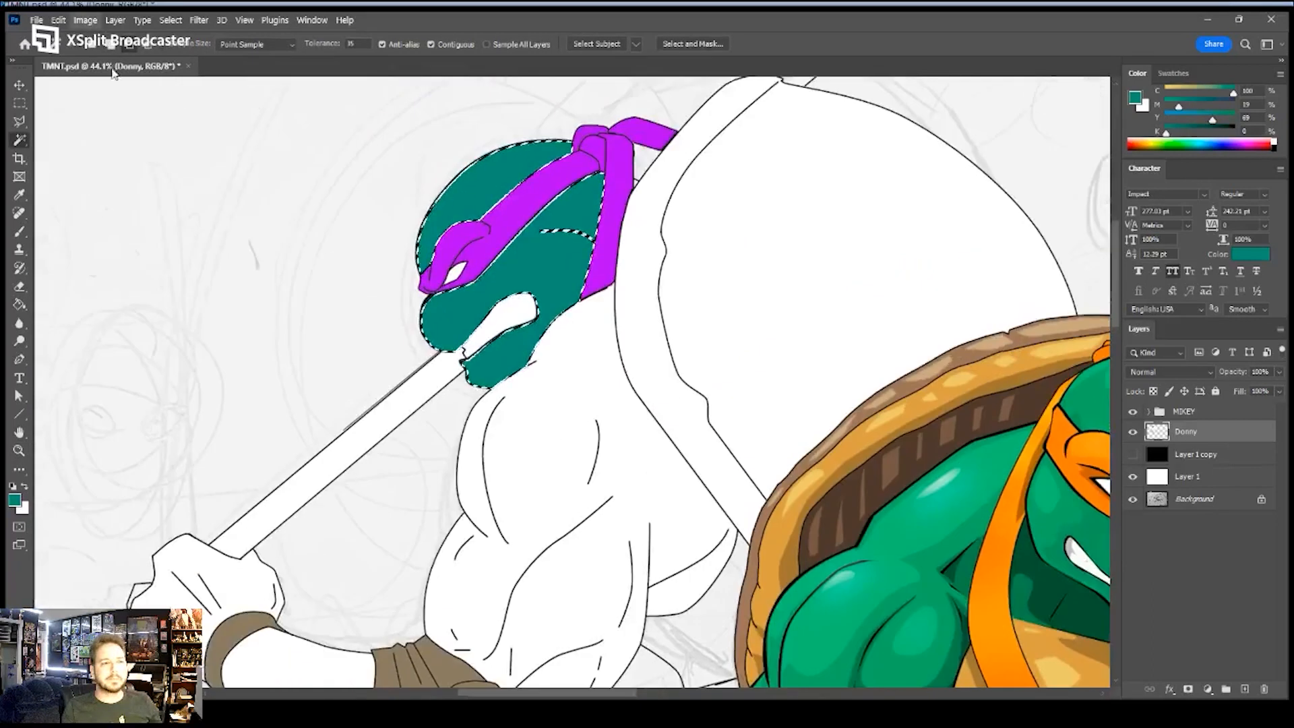
left_click(273, 128)
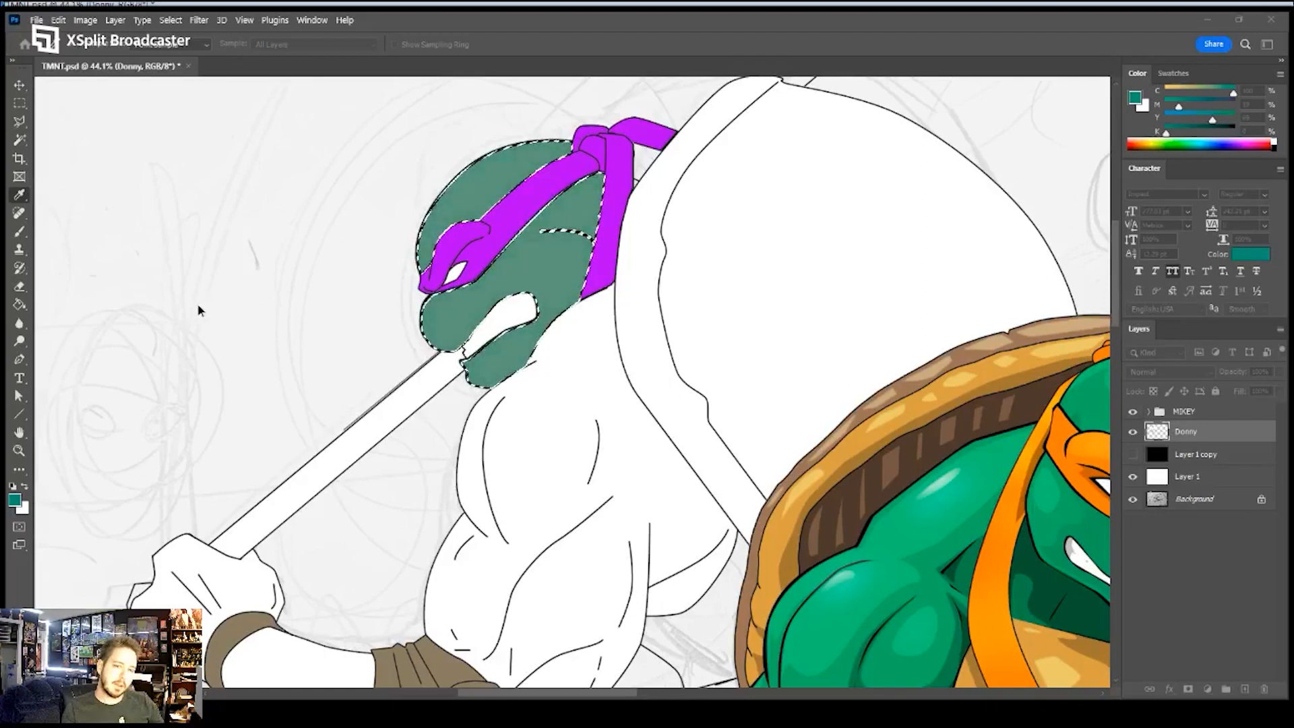
key("w")
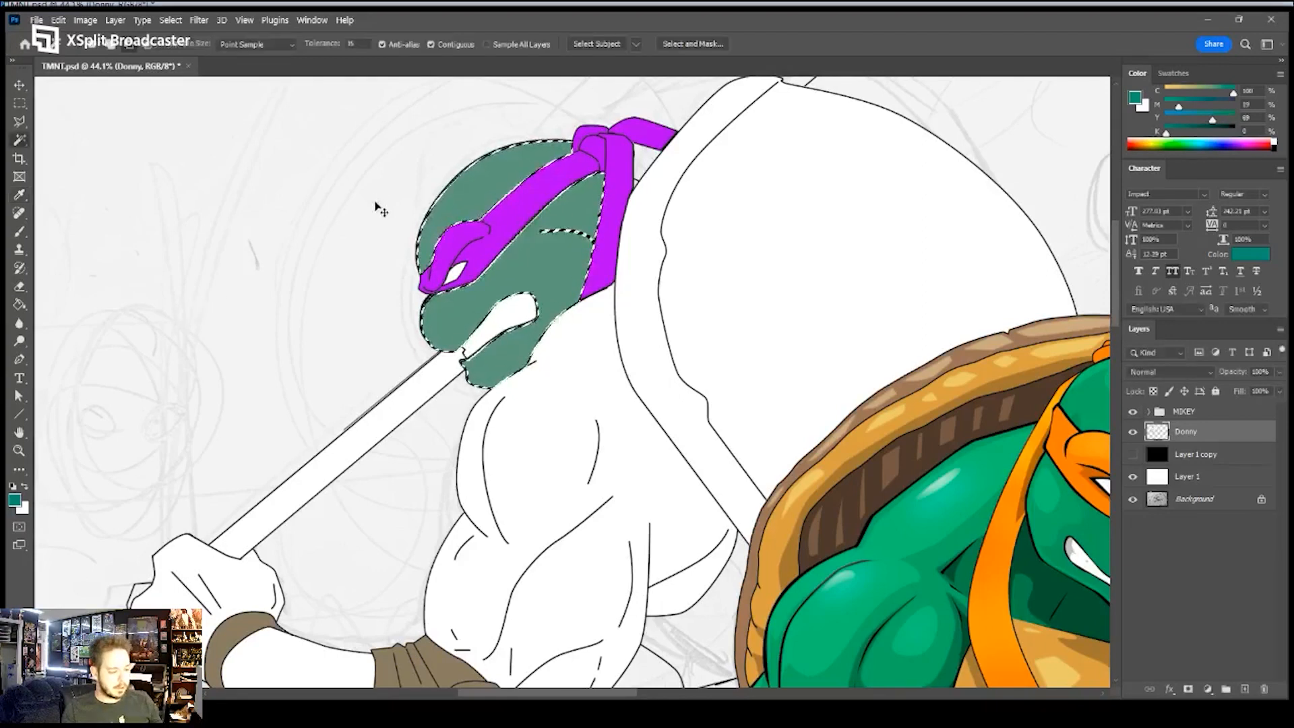
key("ctrl+d")
- Sample the muted green from Donny's face and fill his torso, upper arm, forearm and hand with it
key("z")
left_click_drag(561, 260, 531, 231)
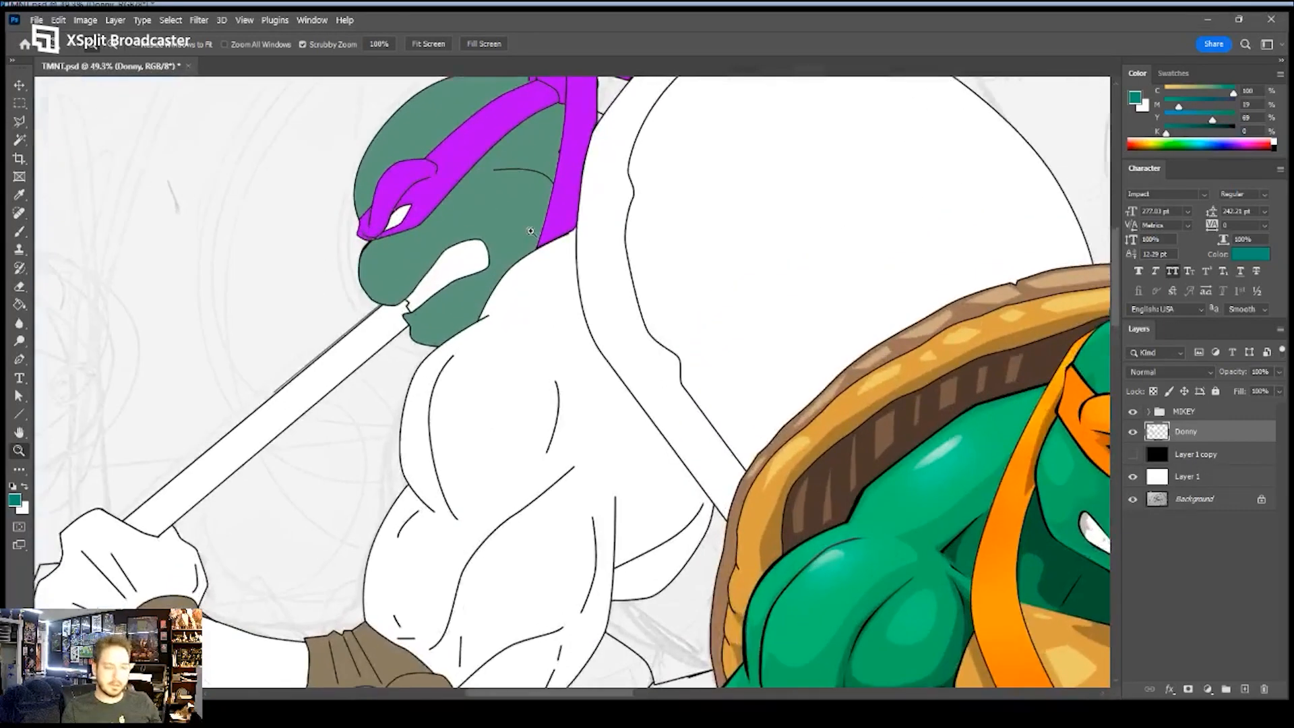
key("i")
left_click(530, 232)
key("g")
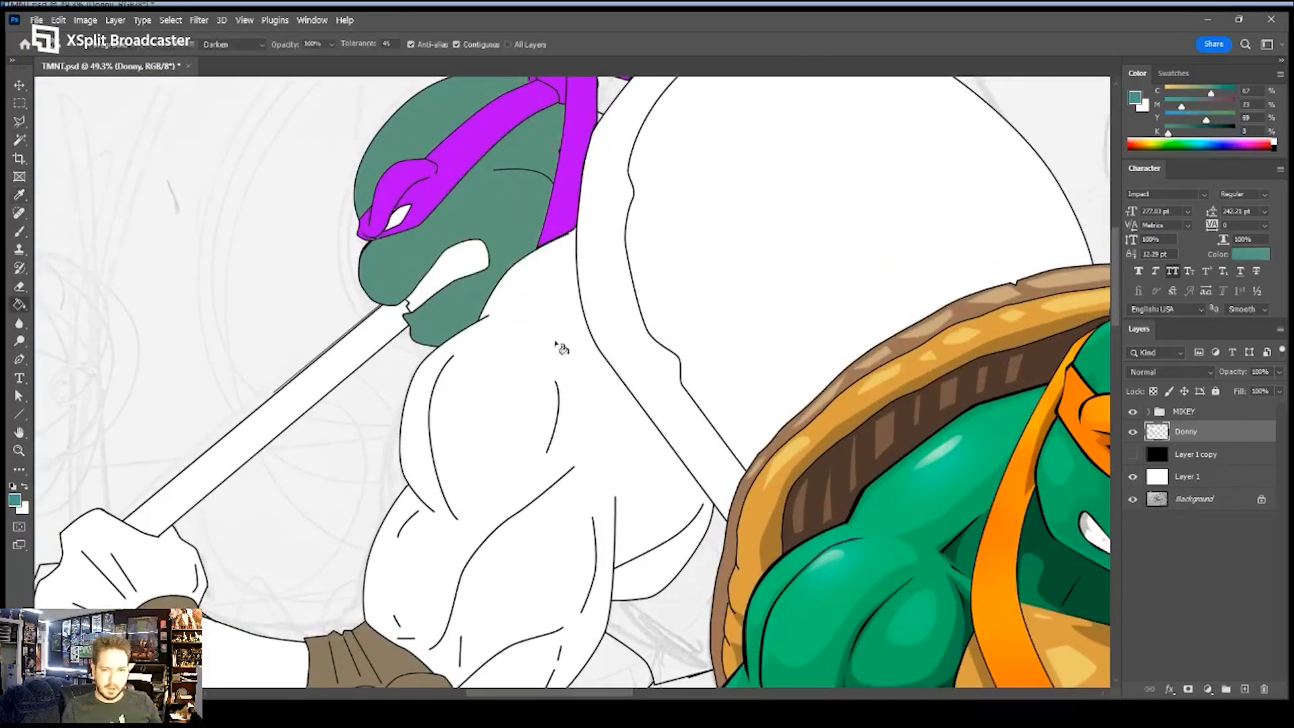
left_click(561, 347)
scroll(558, 341, "down", 4)
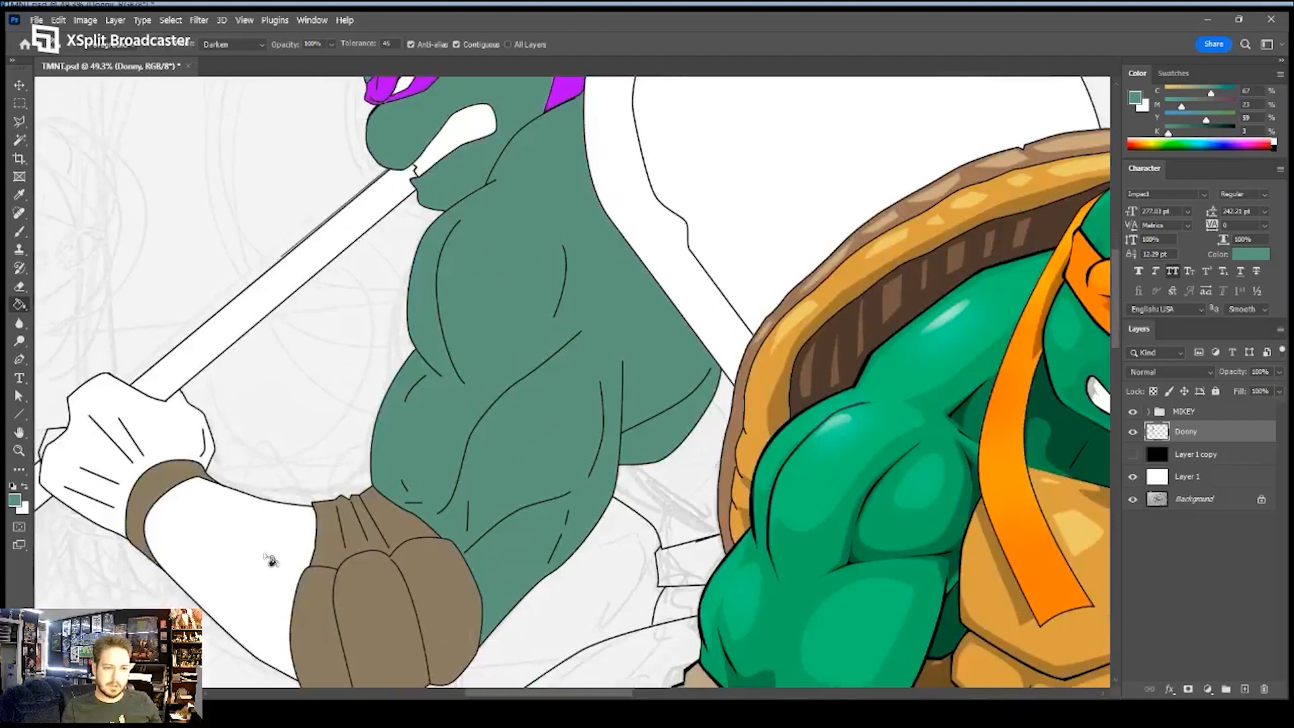
left_click(270, 561)
left_click(190, 443)
scroll(190, 444, "left", 4)
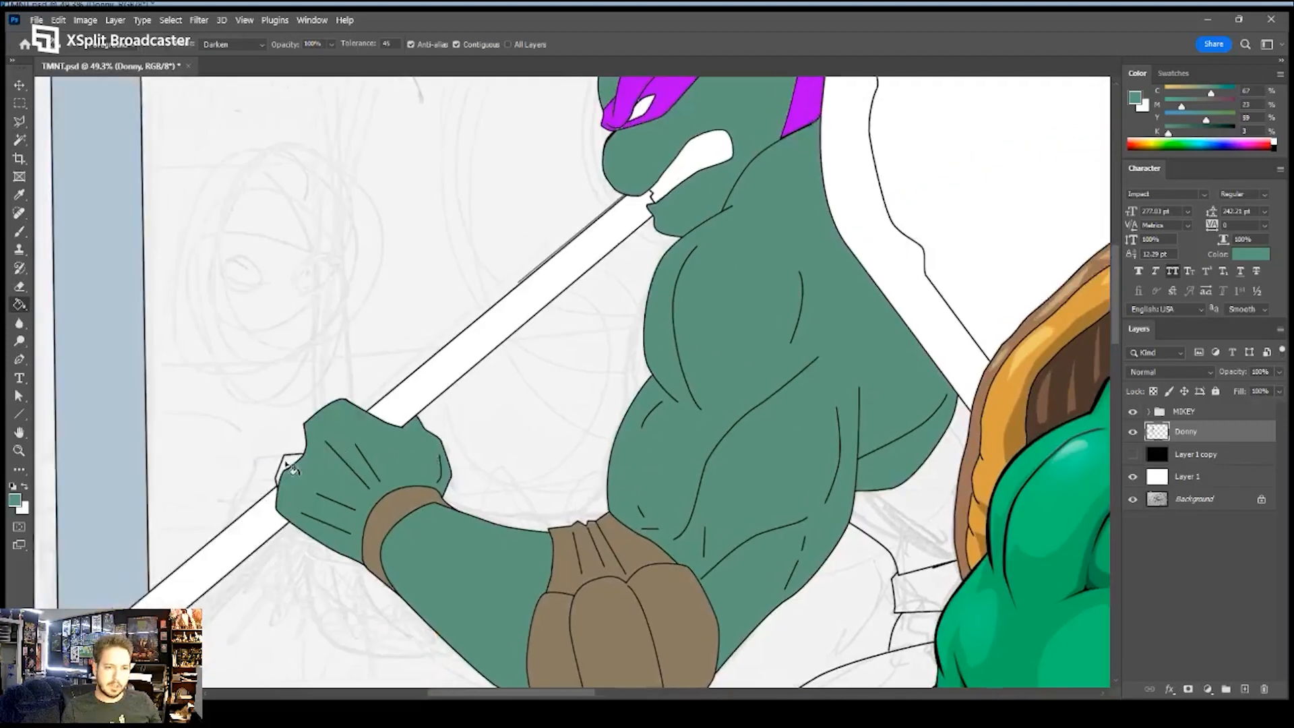
- Fill Mikey's forehead and lower face with Donny's muted green on the Mike layer in the MIKEY group
left_click_drag(569, 344, 247, 444)
left_click_drag(957, 413, 660, 355)
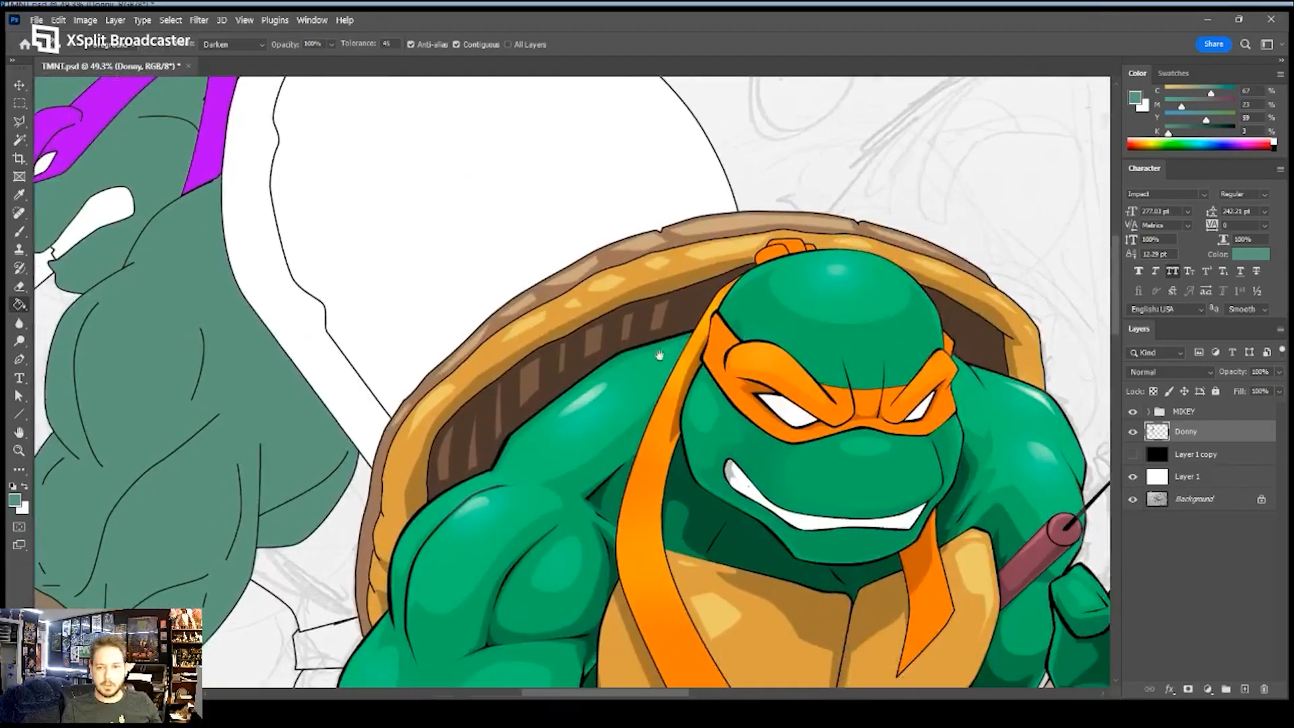
left_click(870, 397)
key("ctrl+z")
key("alt+bracketright")
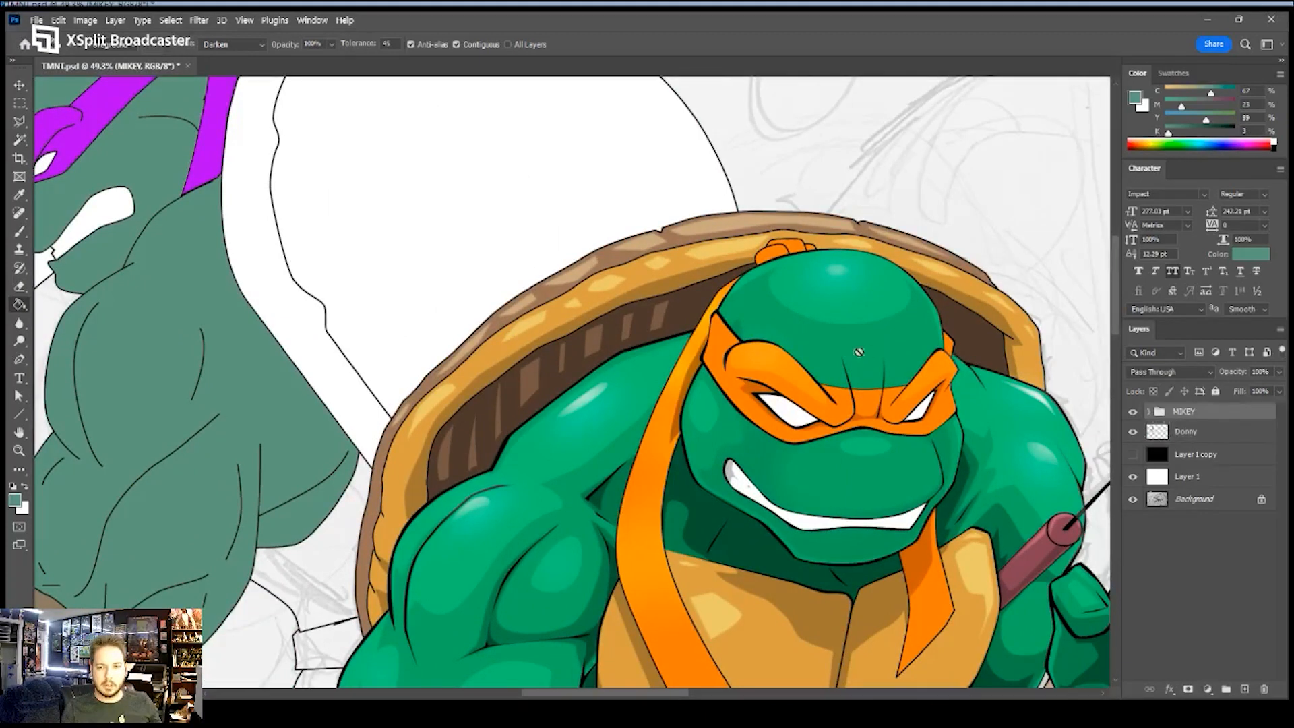
left_click(1151, 412)
left_click(1195, 467)
left_click(886, 349)
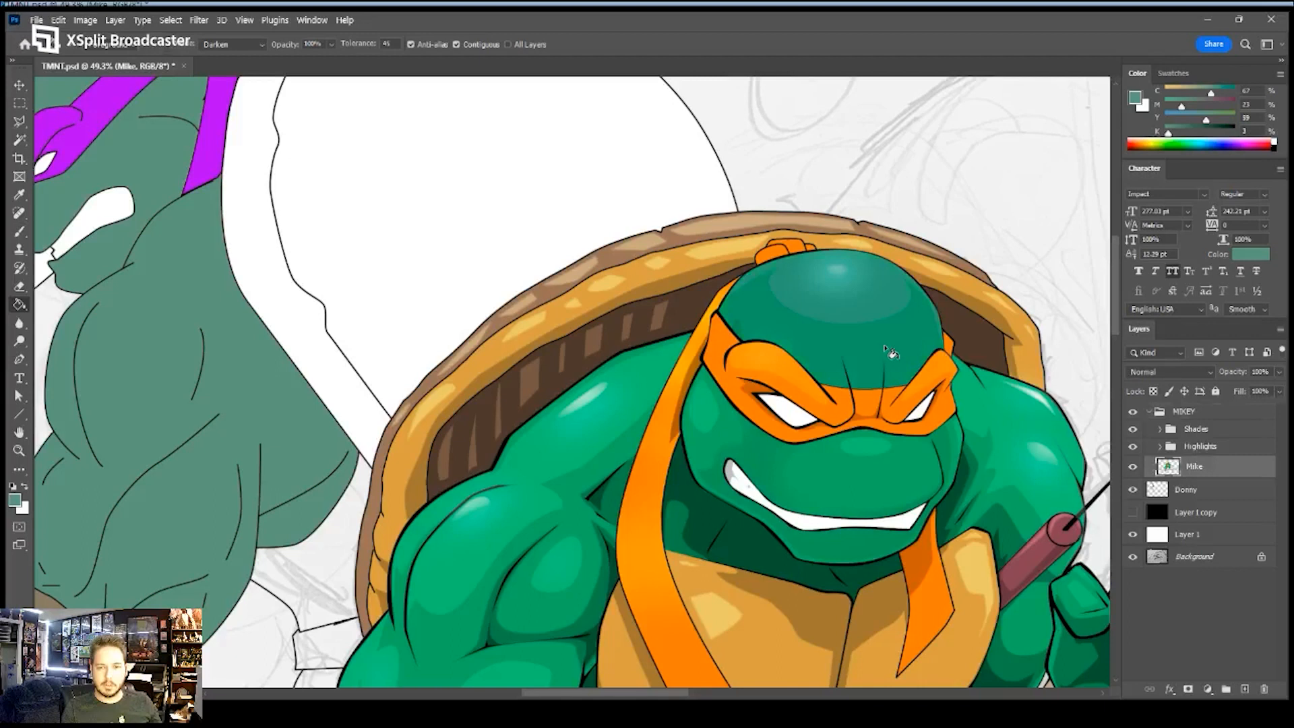
left_click(865, 476)
key("z")
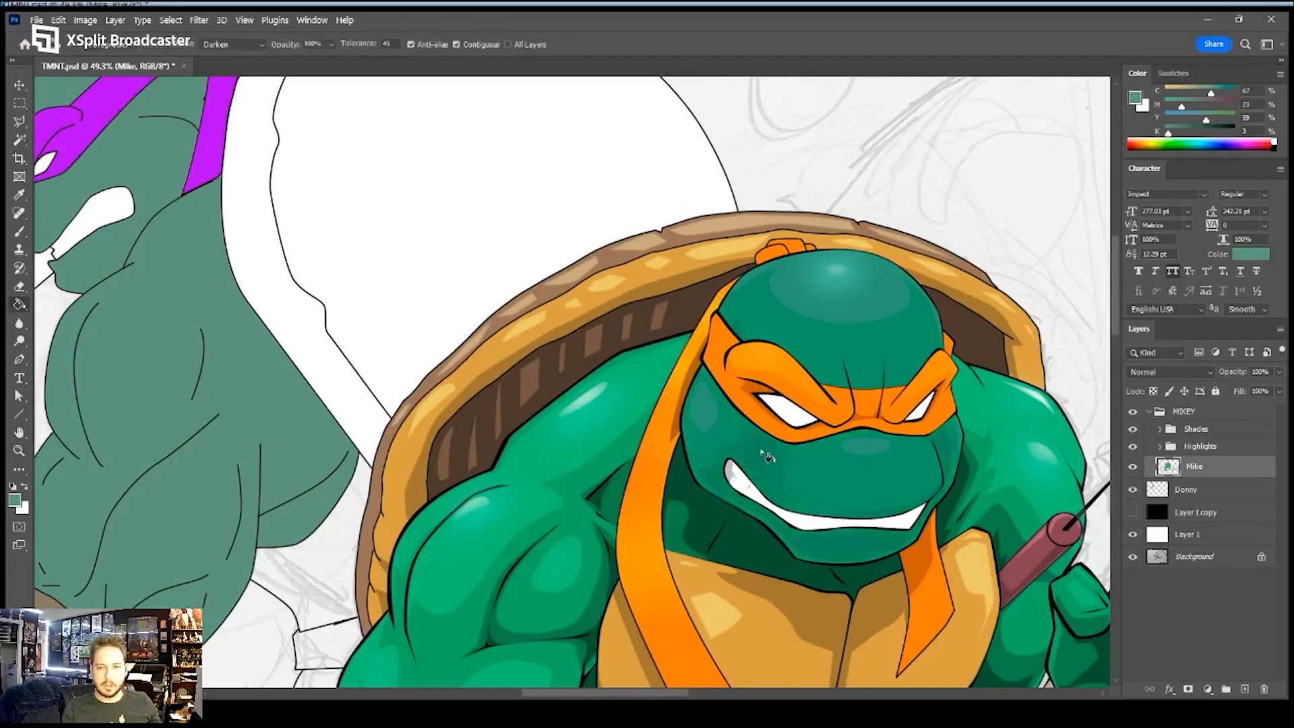
left_click_drag(840, 455, 749, 445)
left_click_drag(809, 481, 756, 346)
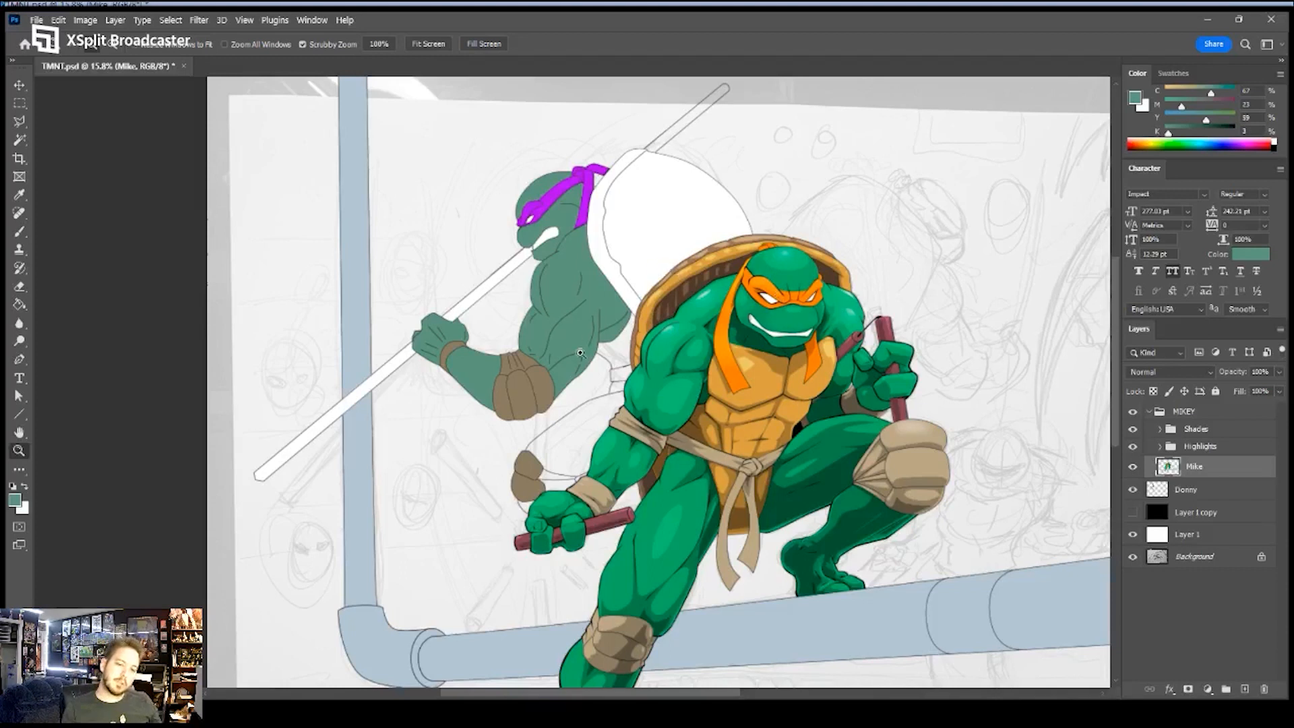
- Collapse the MIKEY group, make the Donny layer active and fill Donny's thigh with the muted green
left_click_drag(560, 436, 609, 427)
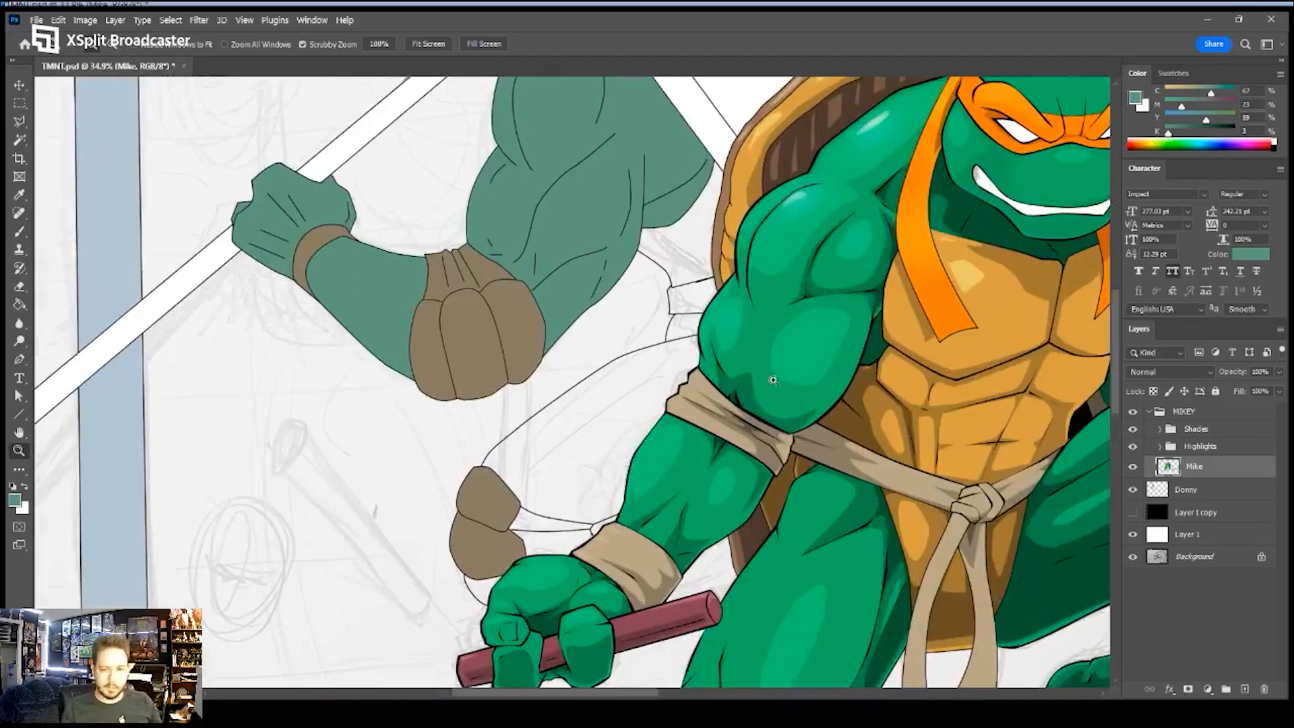
key("i")
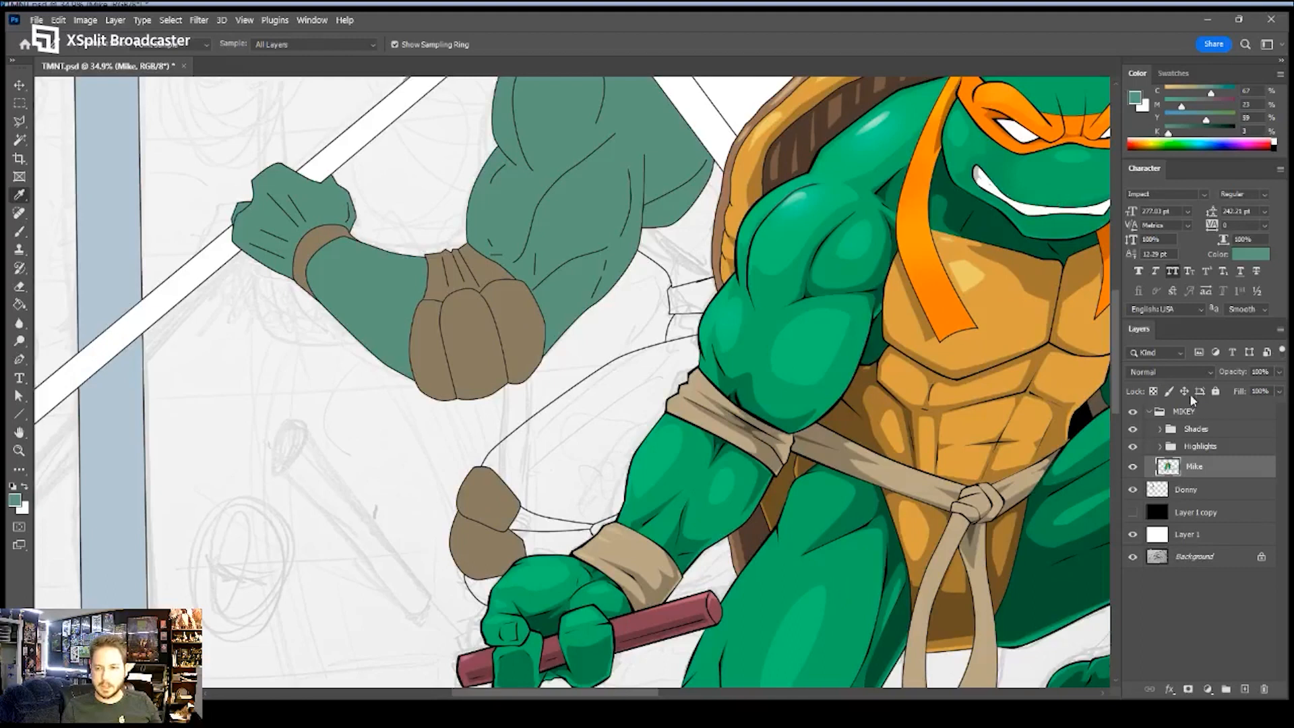
left_click(1151, 413)
left_click(1187, 432)
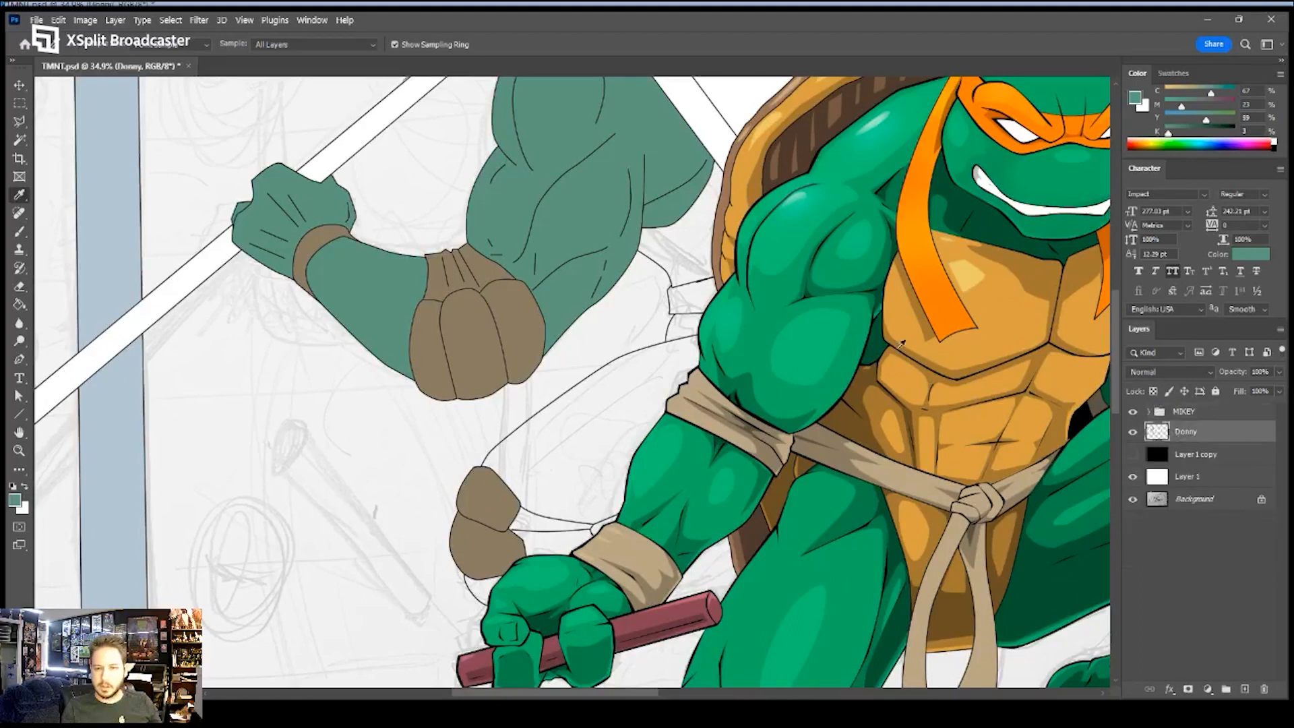
key("g")
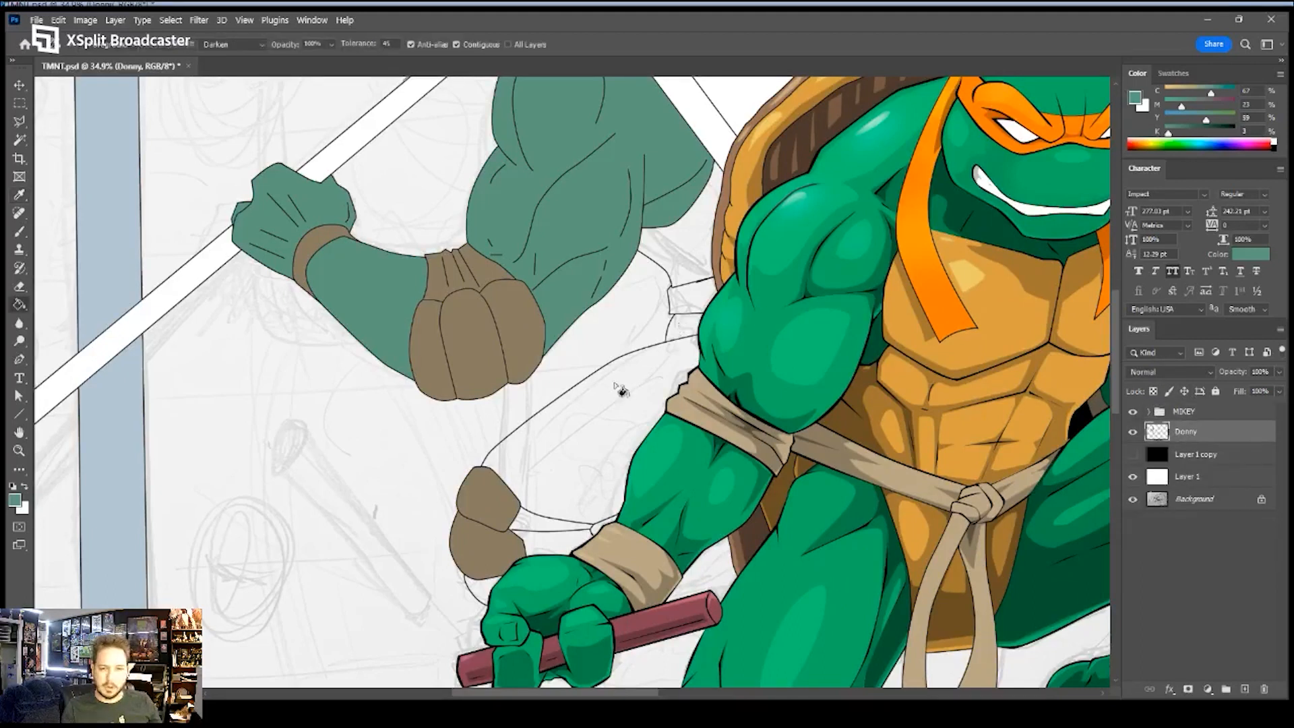
left_click(624, 388)
- Sample the lower pad's tan and fill the narrow strip below Donny's thigh and the area beneath it
key("i")
left_click(511, 502)
key("g")
left_click(539, 526)
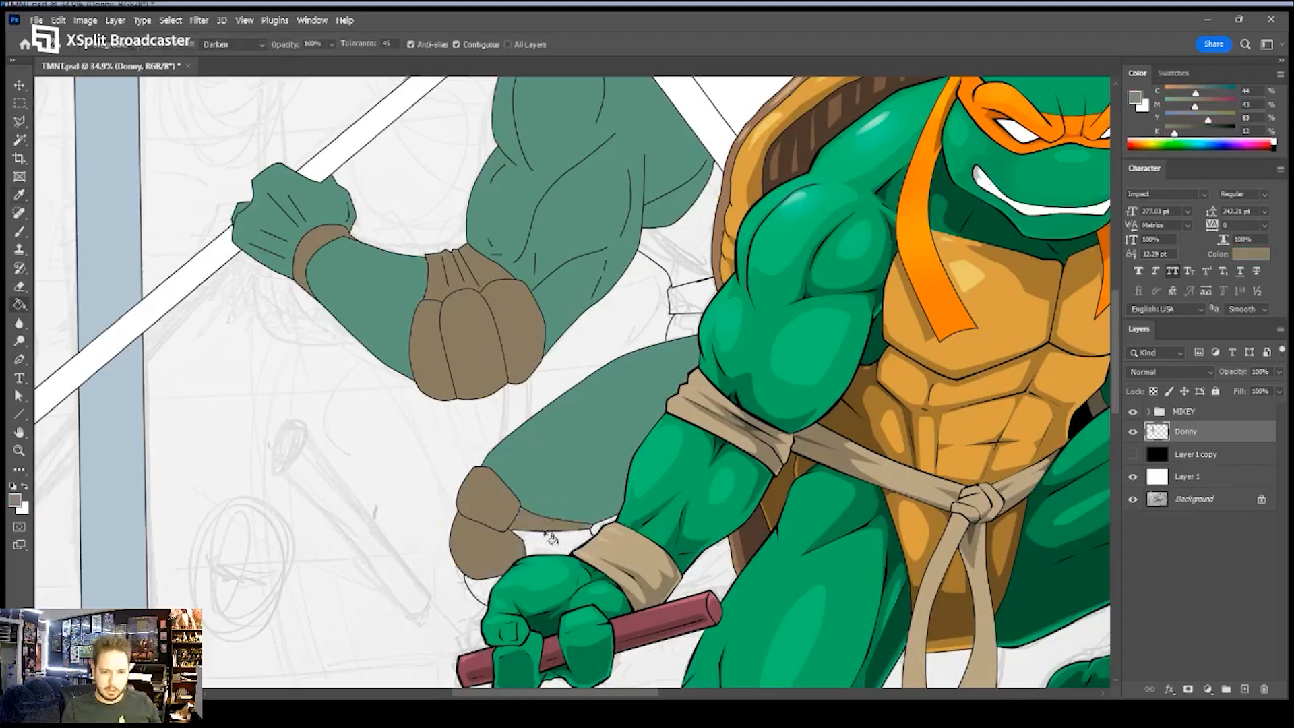
left_click(563, 546)
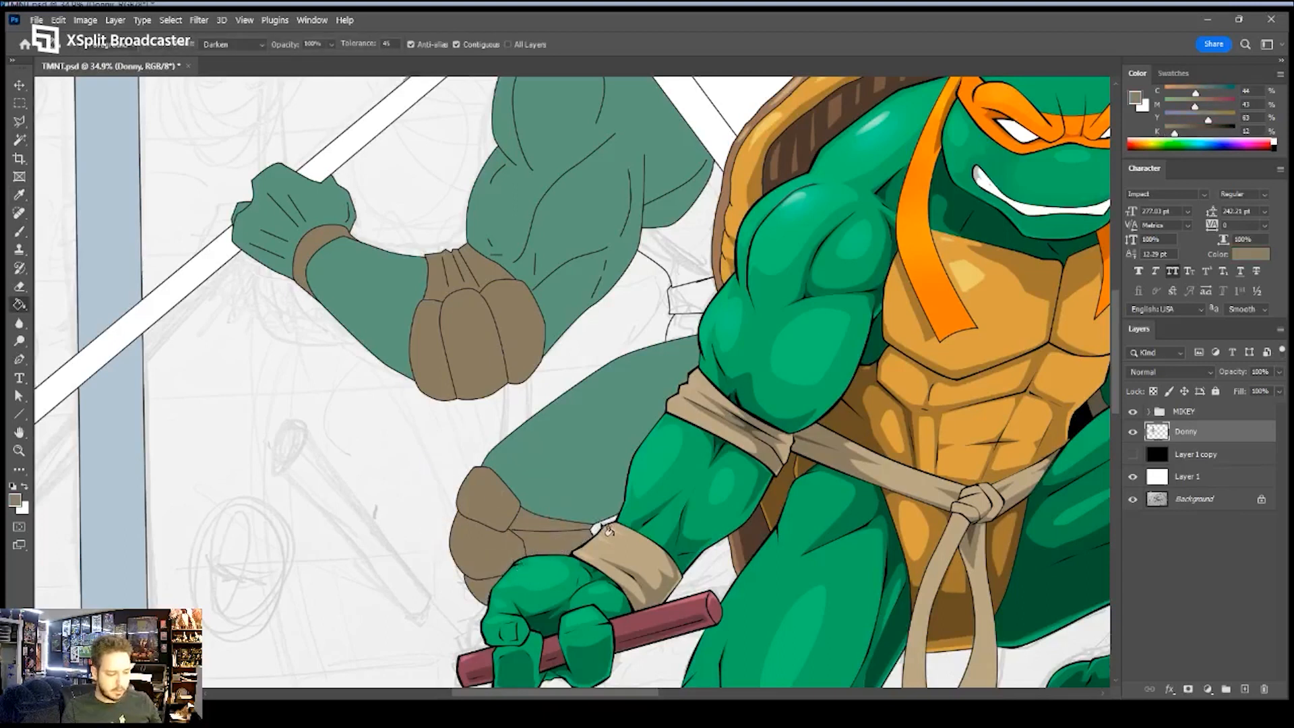
key("d")
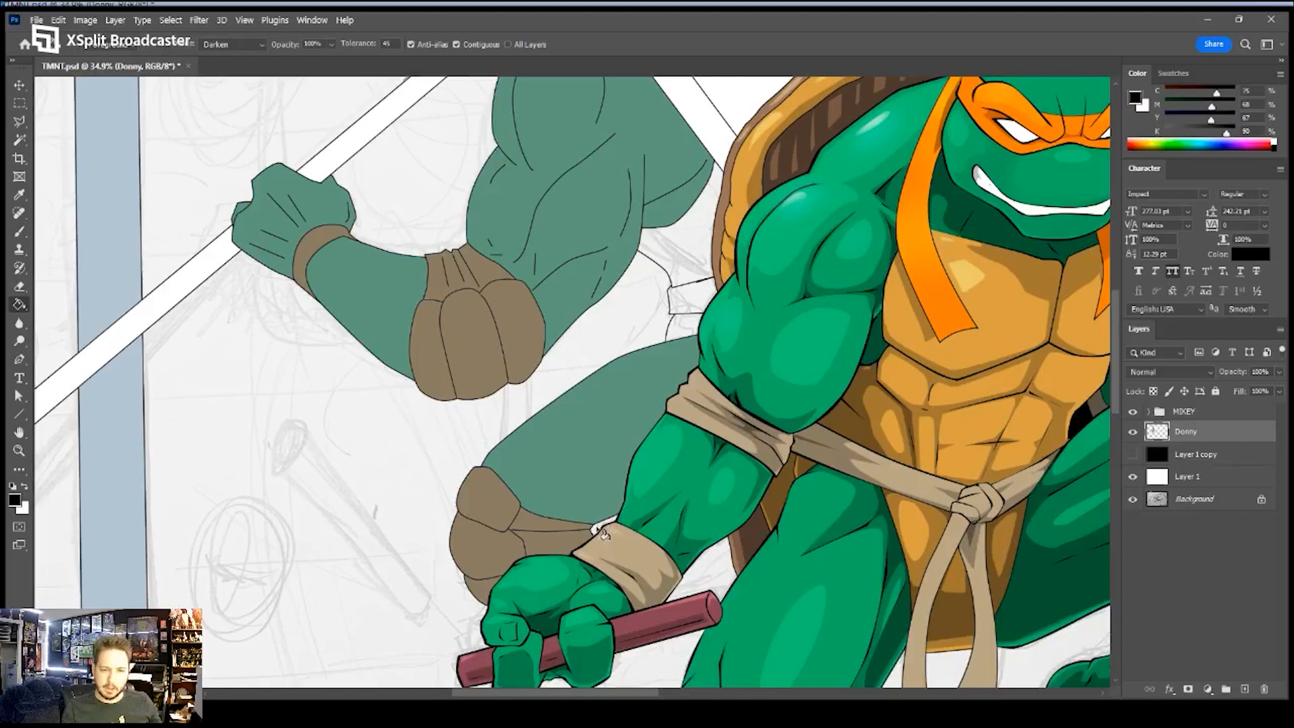
left_click(749, 470)
key("ctrl+z")
- Sample the darker orange from Mikey's chest plate and fill the plastron areas above and below Donny's belt with it
key("i")
left_click_drag(872, 264, 751, 328)
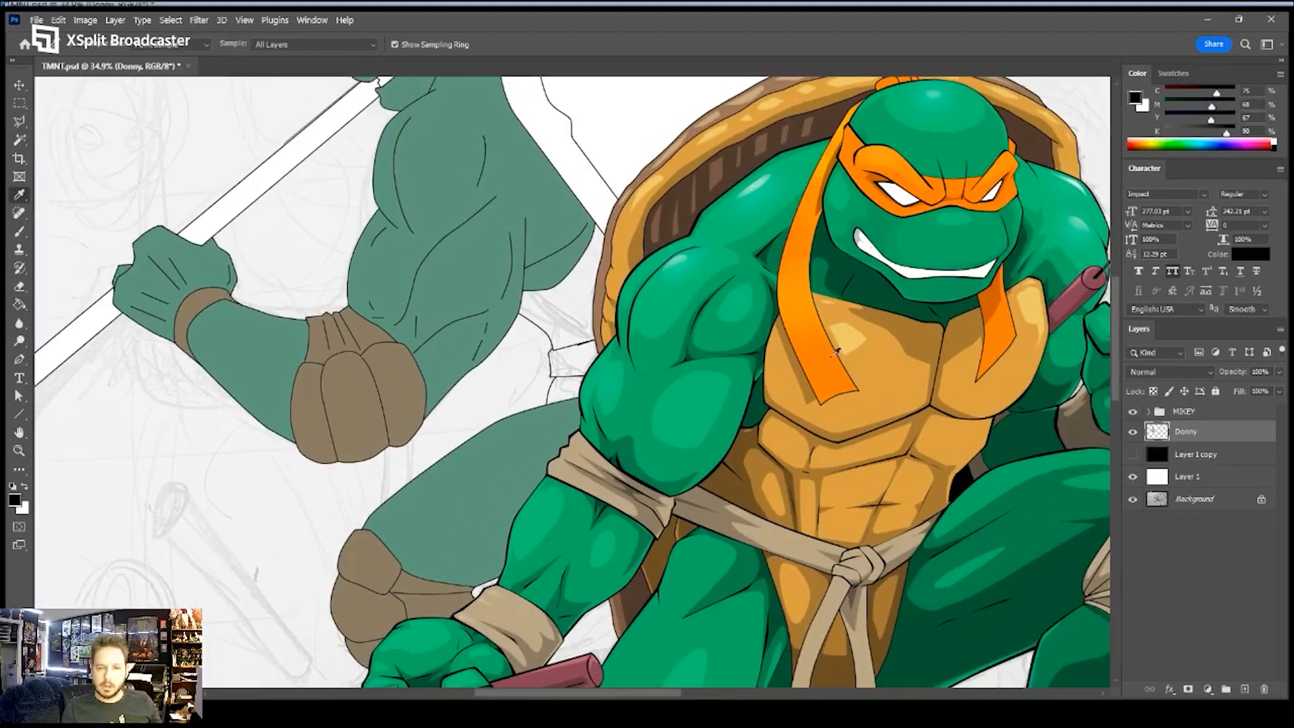
left_click(921, 343)
key("g")
left_click(588, 298)
left_click(569, 391)
left_click(544, 304)
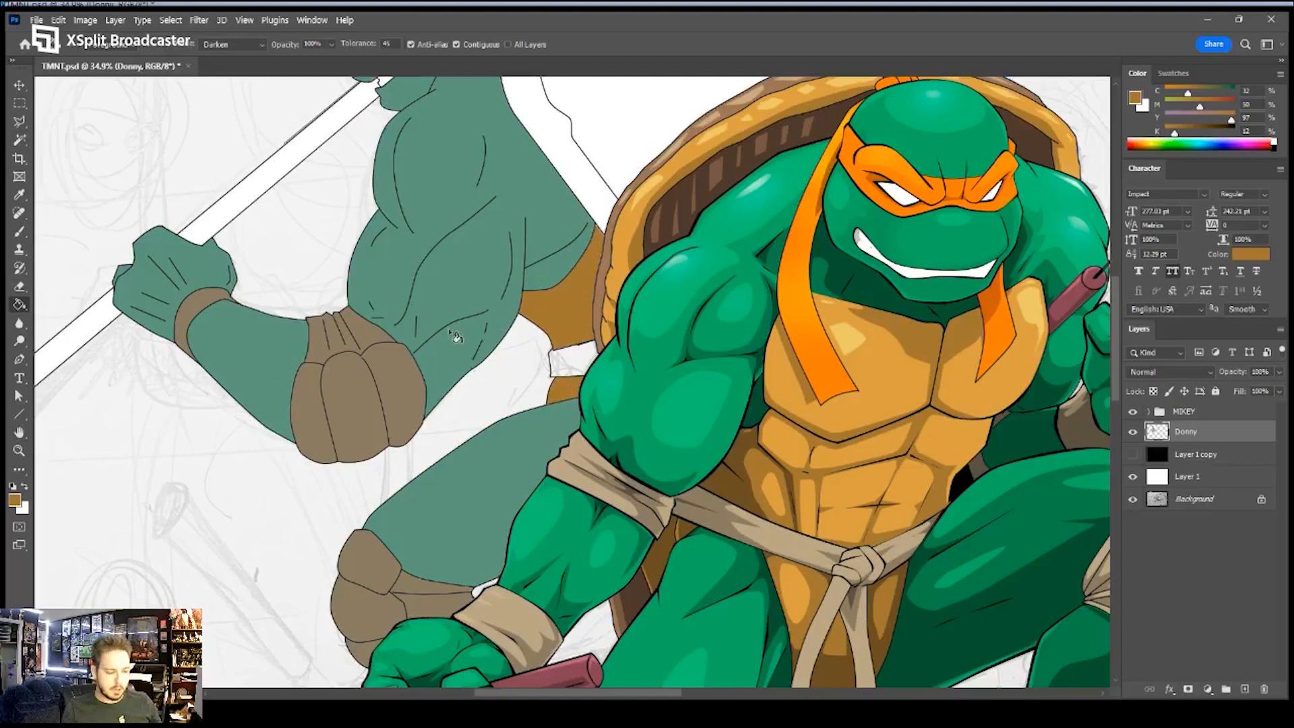
- Sample the tan from Donny's elbow pad and fill his belt strip with it
key("i")
left_click(398, 371)
key("g")
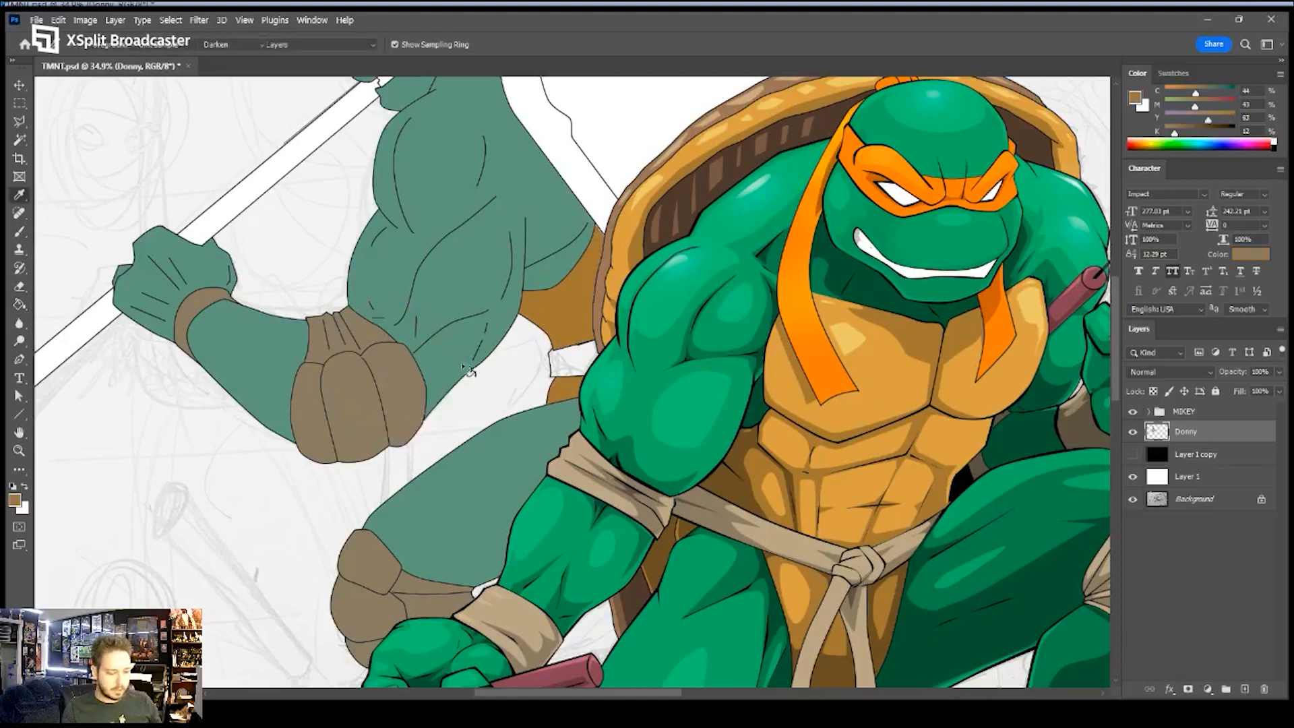
left_click(580, 361)
- Try filling Donny's shell with the tan and undo the fill
left_click_drag(583, 248, 485, 460)
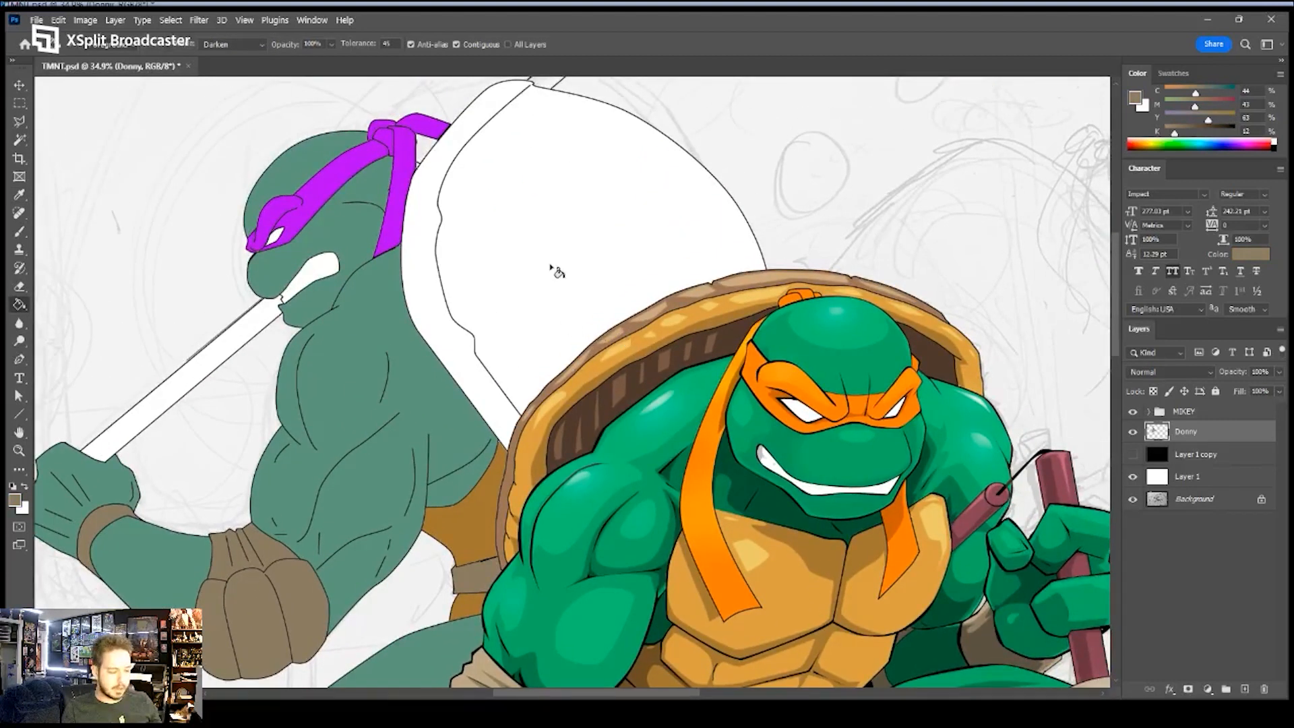
left_click(470, 378)
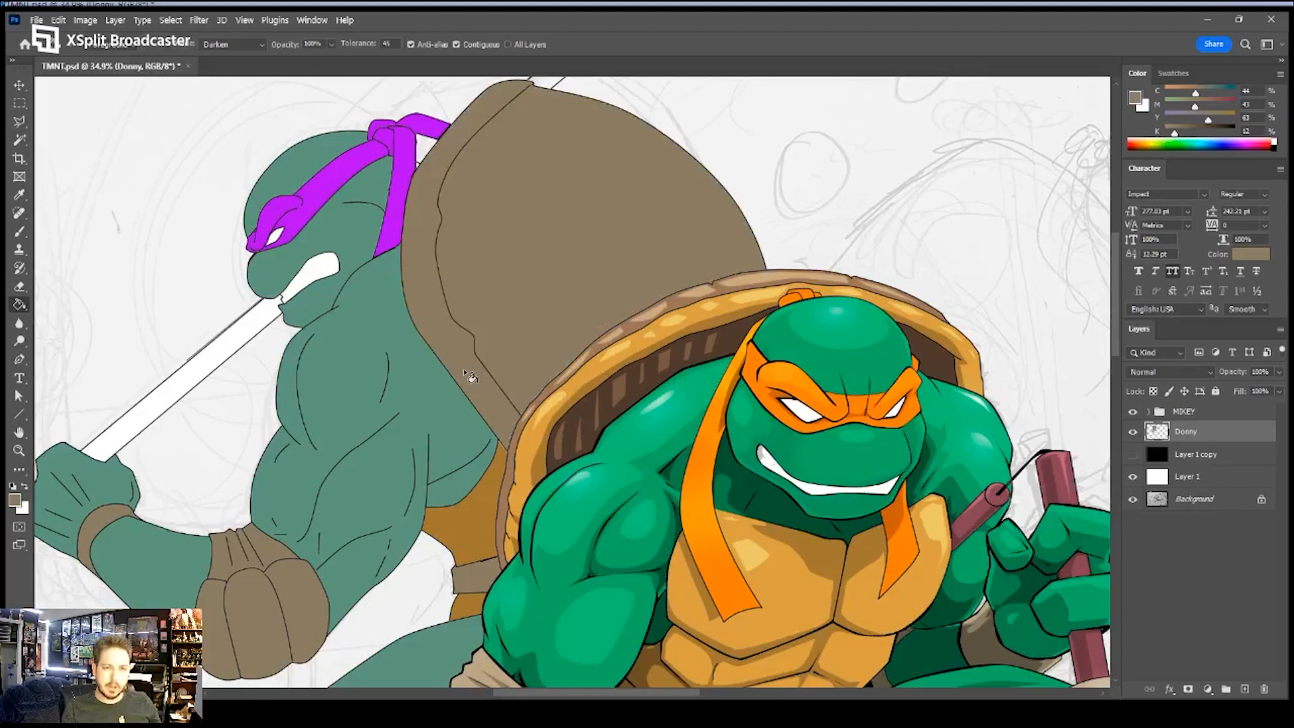
key("ctrl+z")
- Close the gap in the rim line at the top of Donny's shell with a short black brush stroke
key("i")
left_click(483, 516)
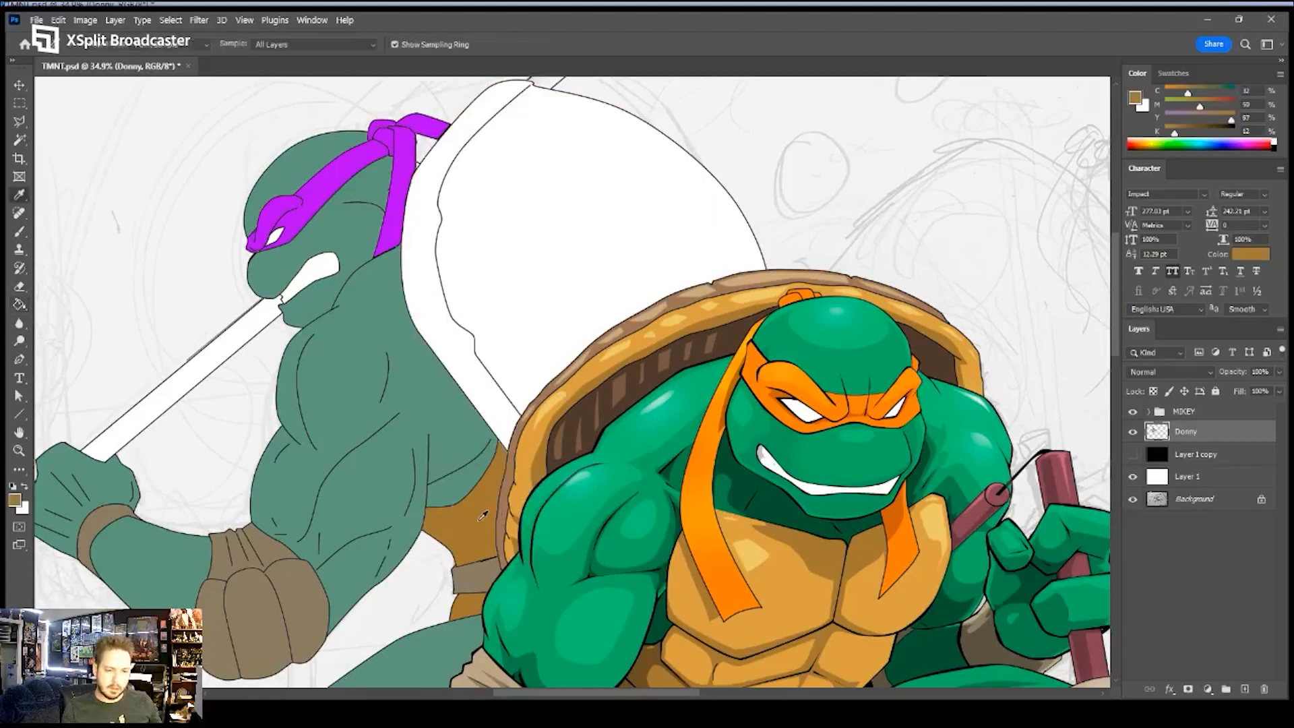
key("z")
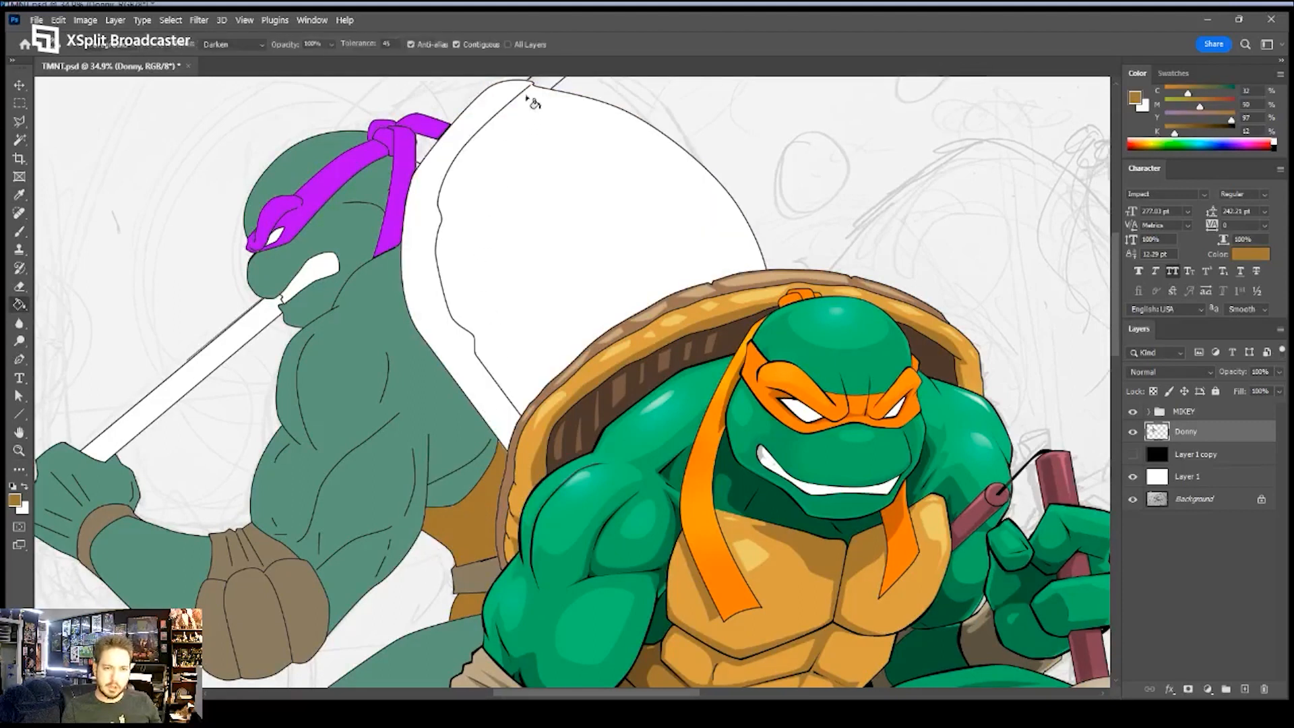
left_click_drag(527, 90, 610, 91)
left_click_drag(583, 113, 528, 251)
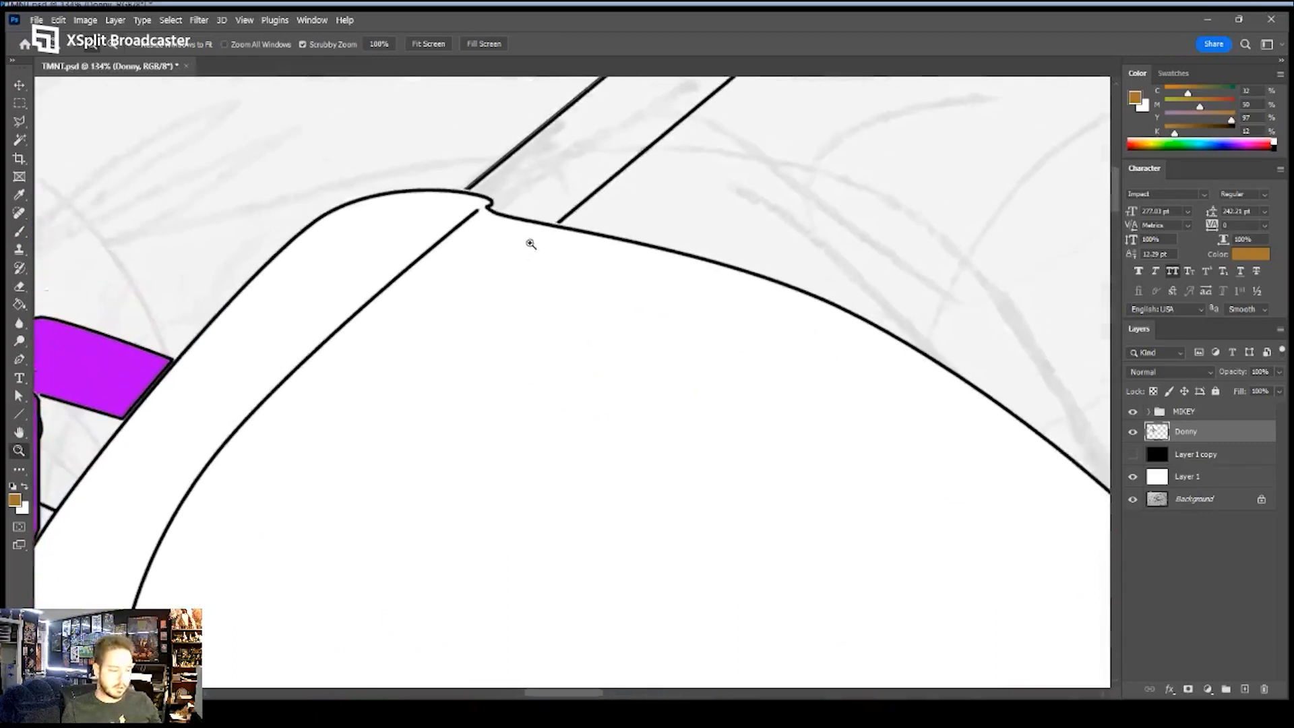
key("x")
left_click(1276, 144)
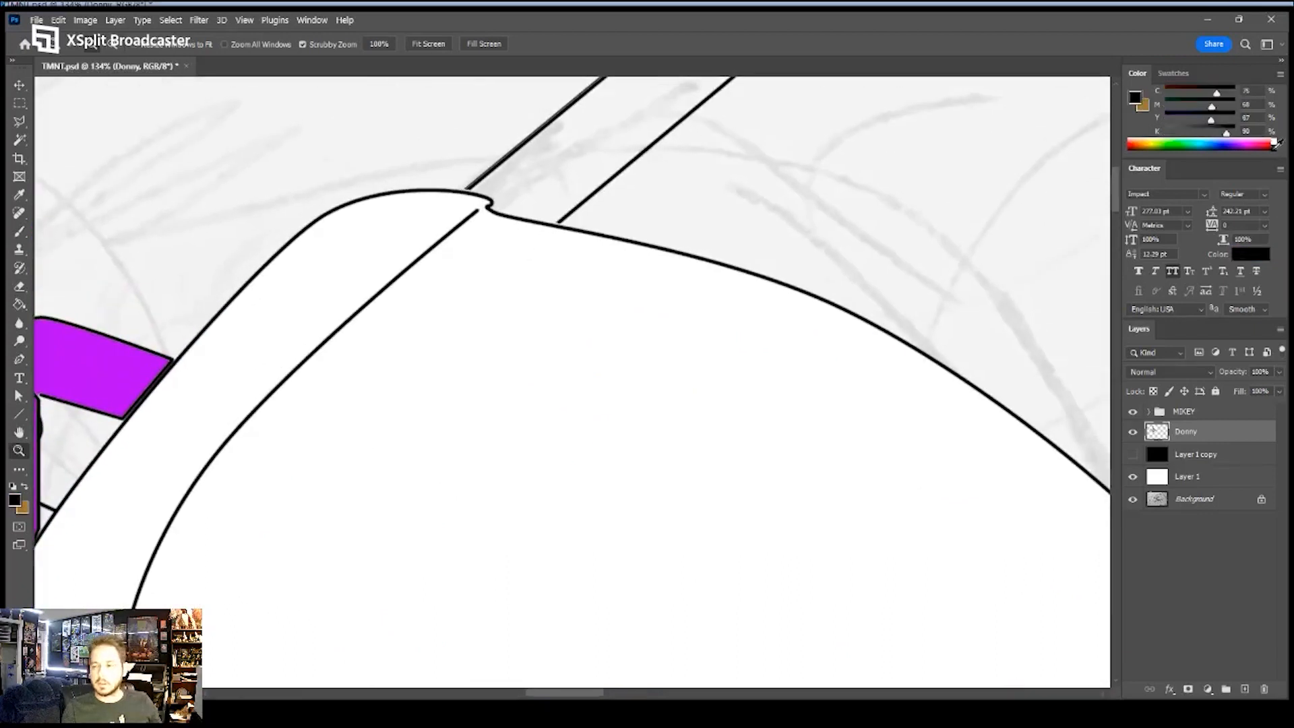
key("b")
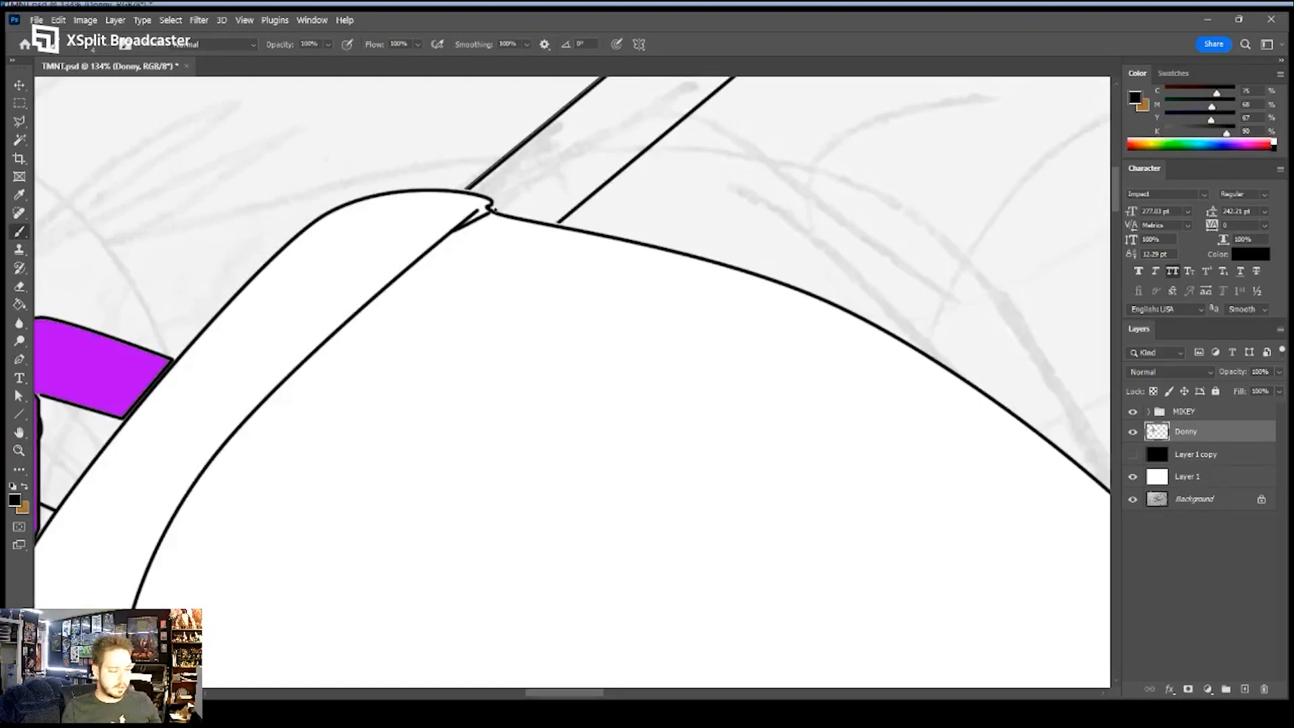
key("z")
left_click_drag(530, 219, 455, 230)
left_click_drag(520, 317, 528, 265)
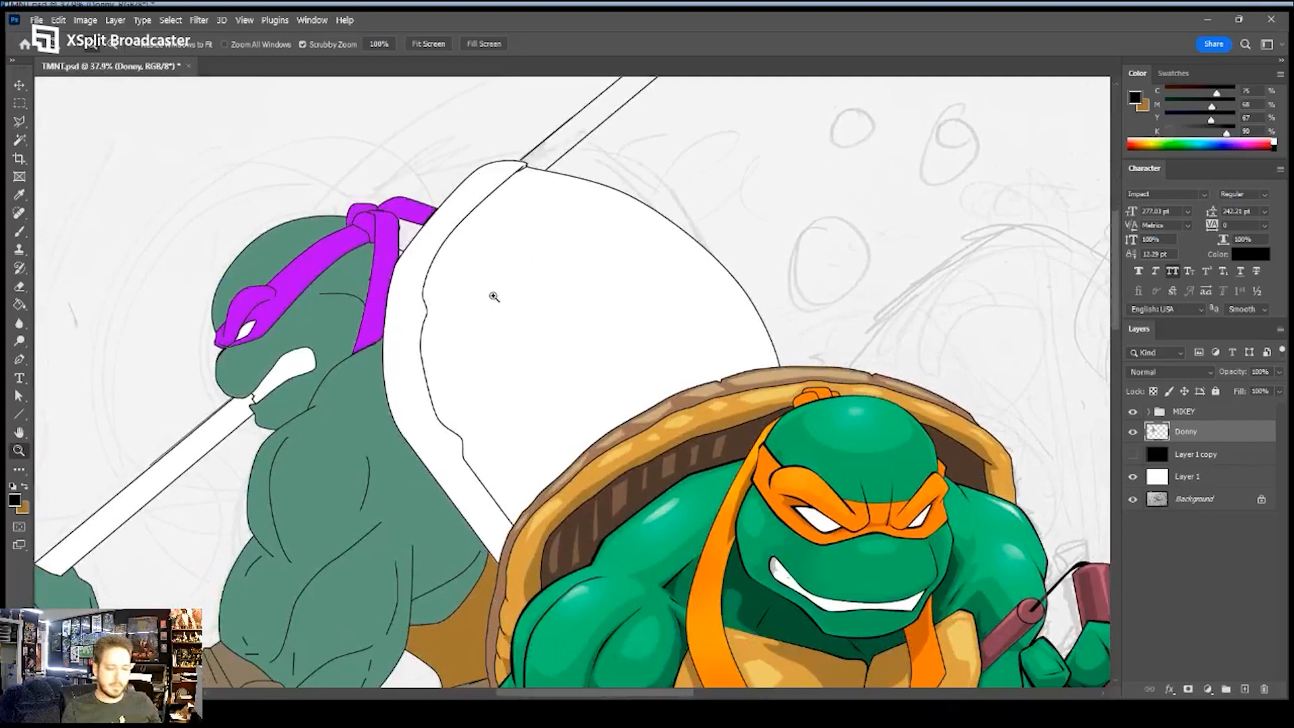
- Try filling the rim of Donny's shell with the orange-brown sampled from his plastron and undo the fill
key("i")
left_click(481, 611)
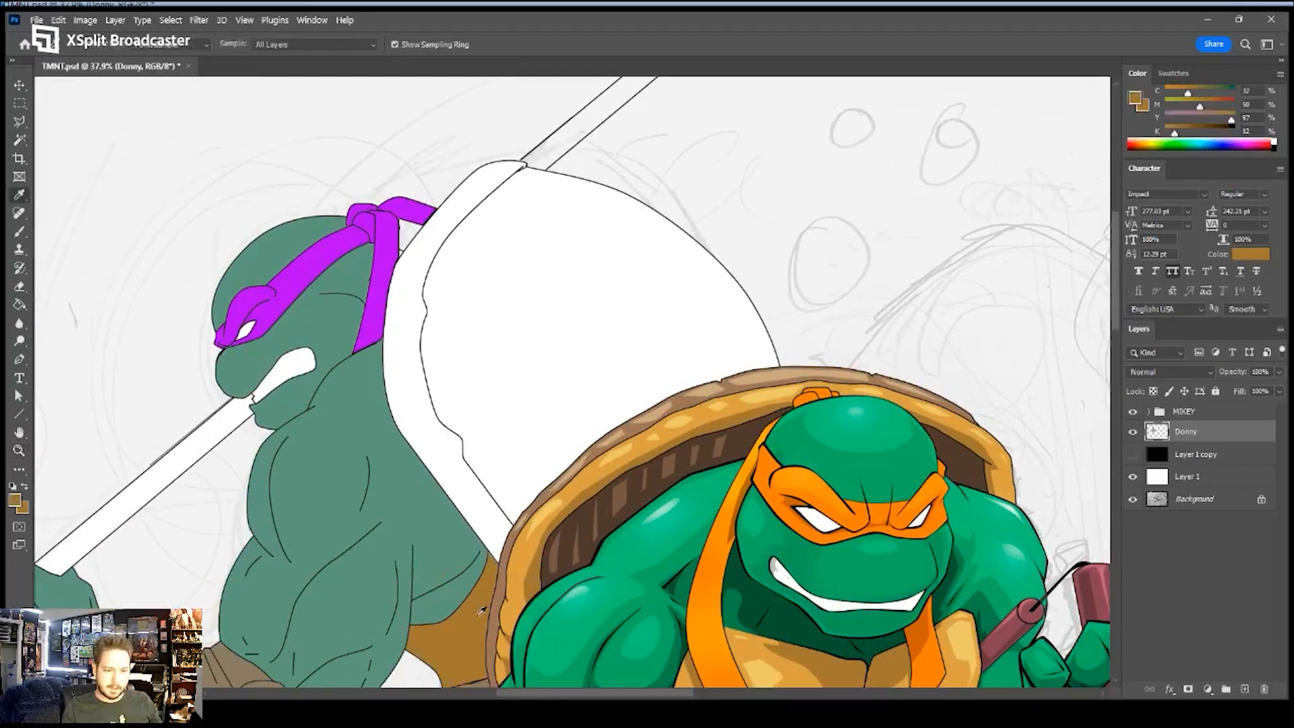
key("g")
left_click(492, 511)
key("ctrl+z")
- Hide the MIKEY group and extend the inner rim line in black around the lower shell to its far edge
key("z")
left_click(500, 524)
left_click(500, 524)
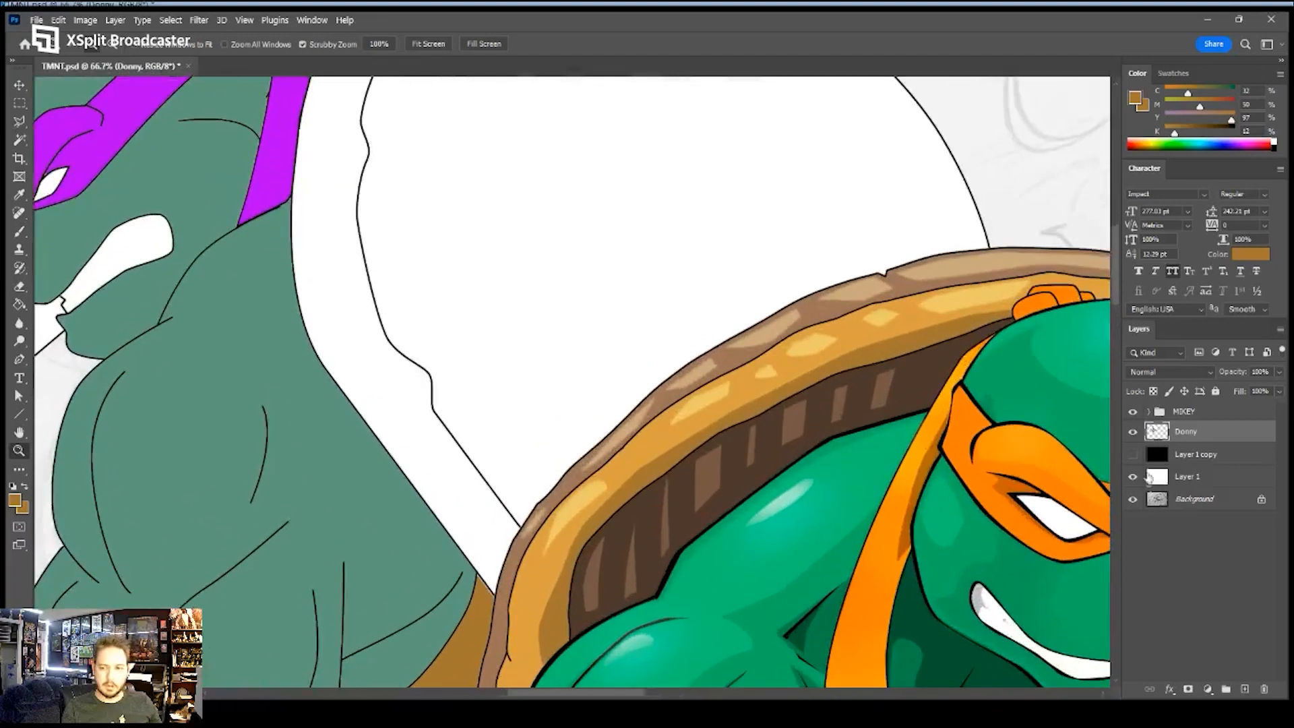
left_click(1133, 412)
left_click_drag(636, 491, 631, 280)
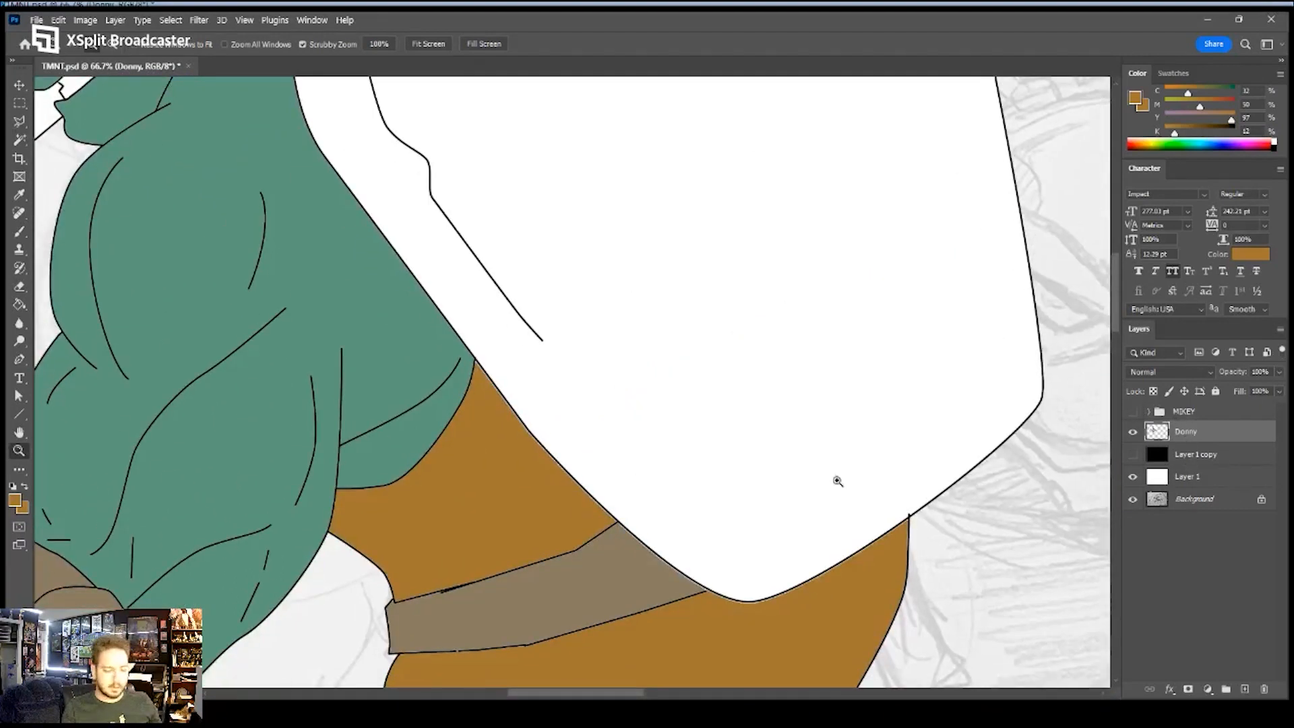
key("d")
key("b")
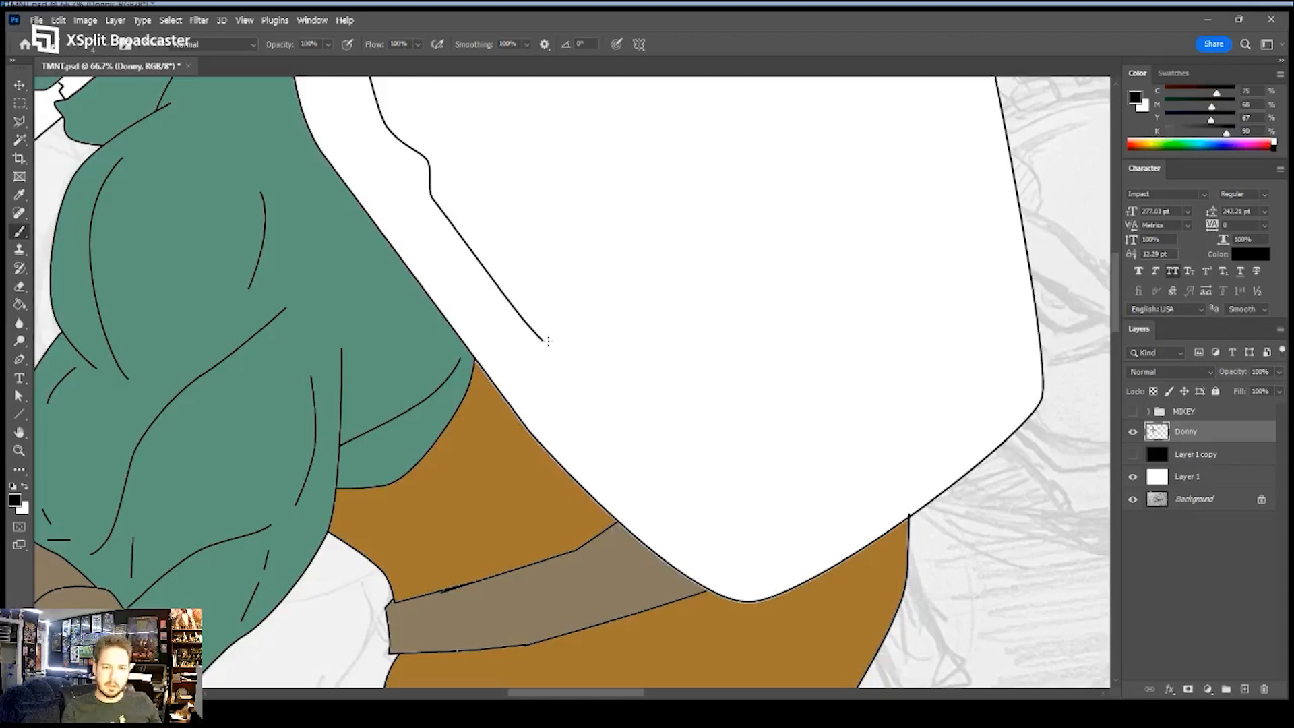
mouse_move(541, 342)
left_mouse_down()
mouse_move(641, 459)
mouse_move(784, 537)
mouse_move(981, 389)
left_mouse_up()
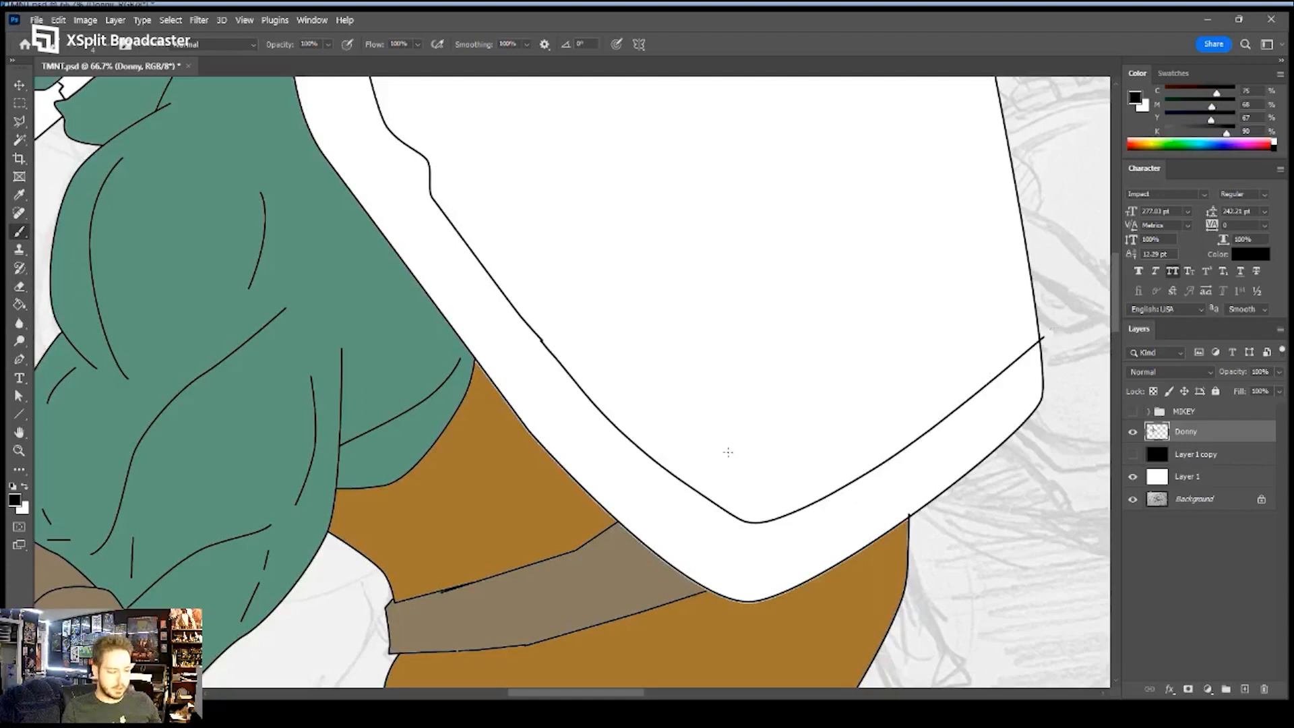
- Sample the orange-brown from Donny's plastron and fill the closed rim of his shell with it
key("i")
left_click(515, 517)
key("g")
left_click(602, 453)
key("z")
mouse_move(607, 448)
left_mouse_down()
mouse_move(550, 438)
mouse_move(596, 442)
left_mouse_up()
key("g")
left_click(570, 460)
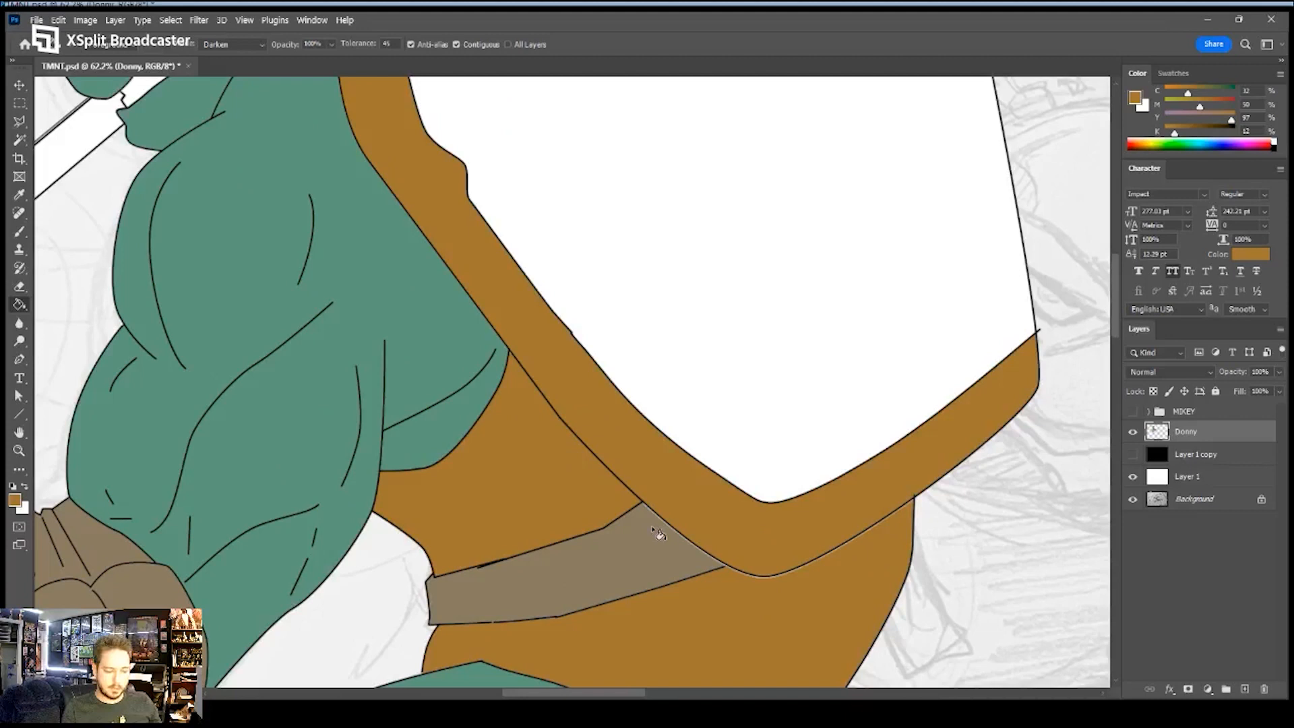
left_click(657, 536, "alt")
left_click(656, 544)
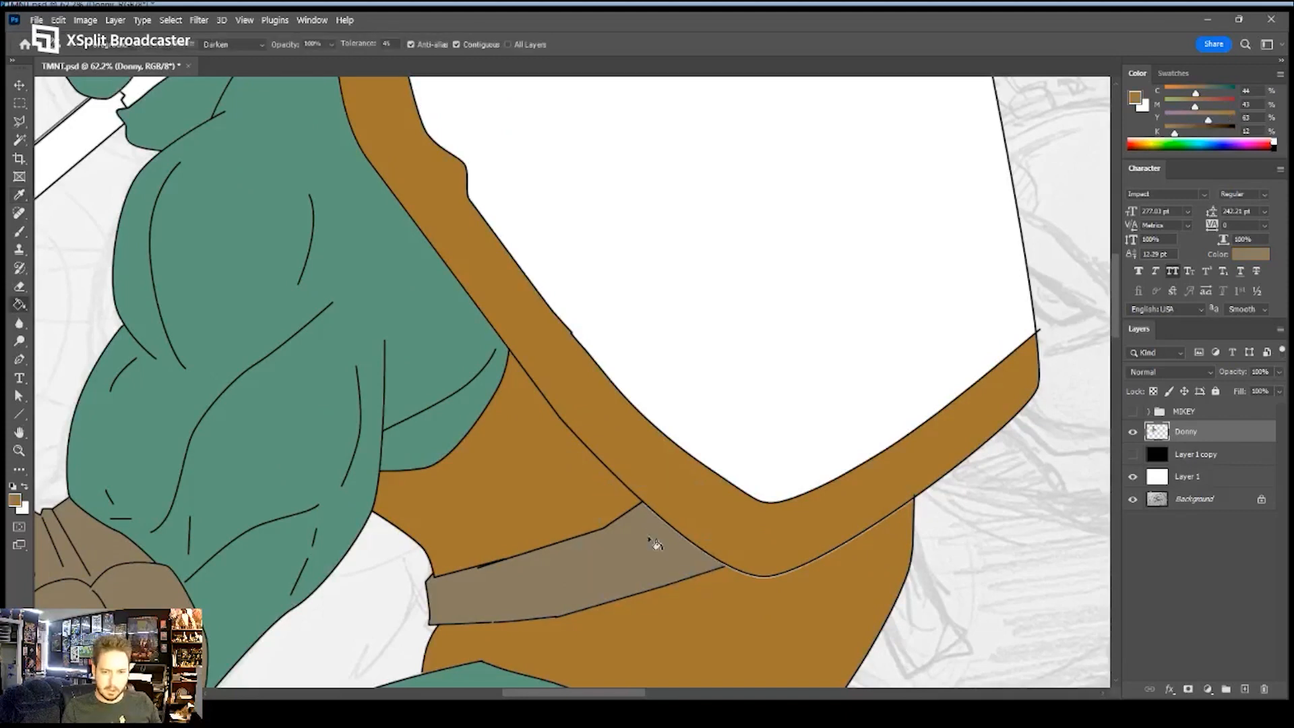
left_click(740, 606, "alt")
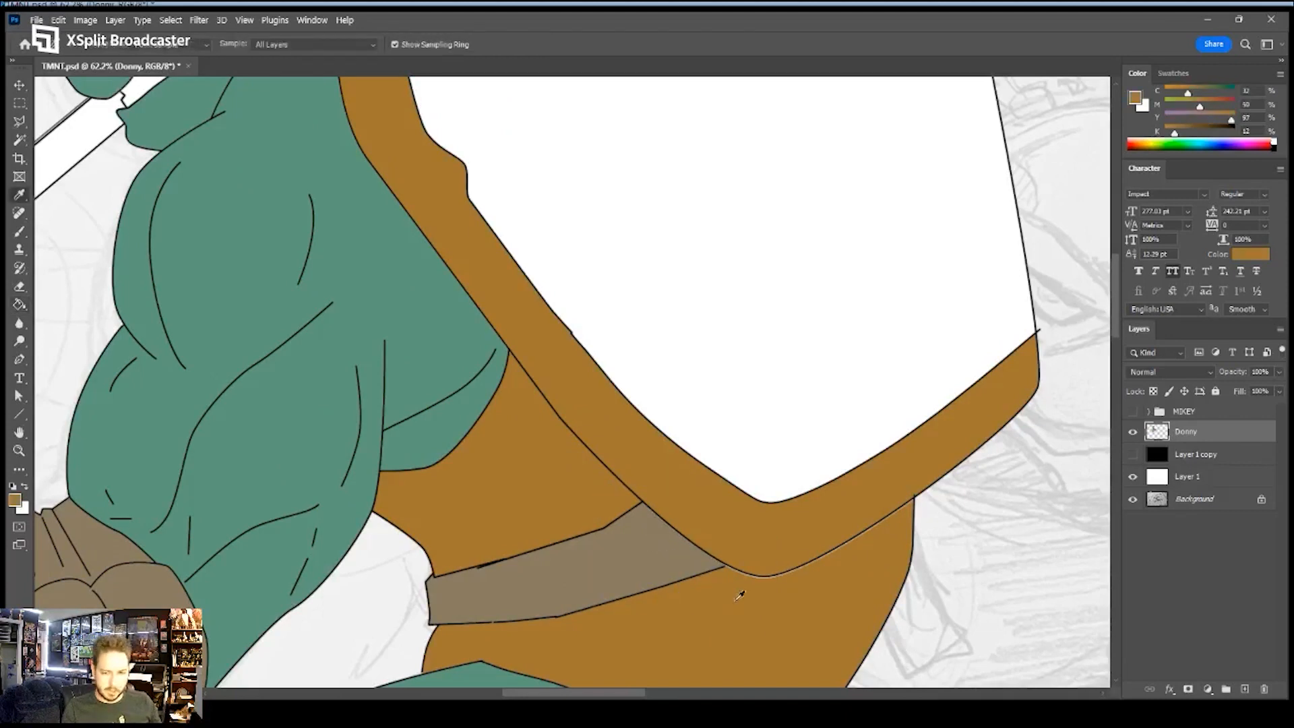
- Make the MIKEY group visible again
left_click_drag(582, 416, 601, 502)
left_click_drag(548, 289, 550, 376)
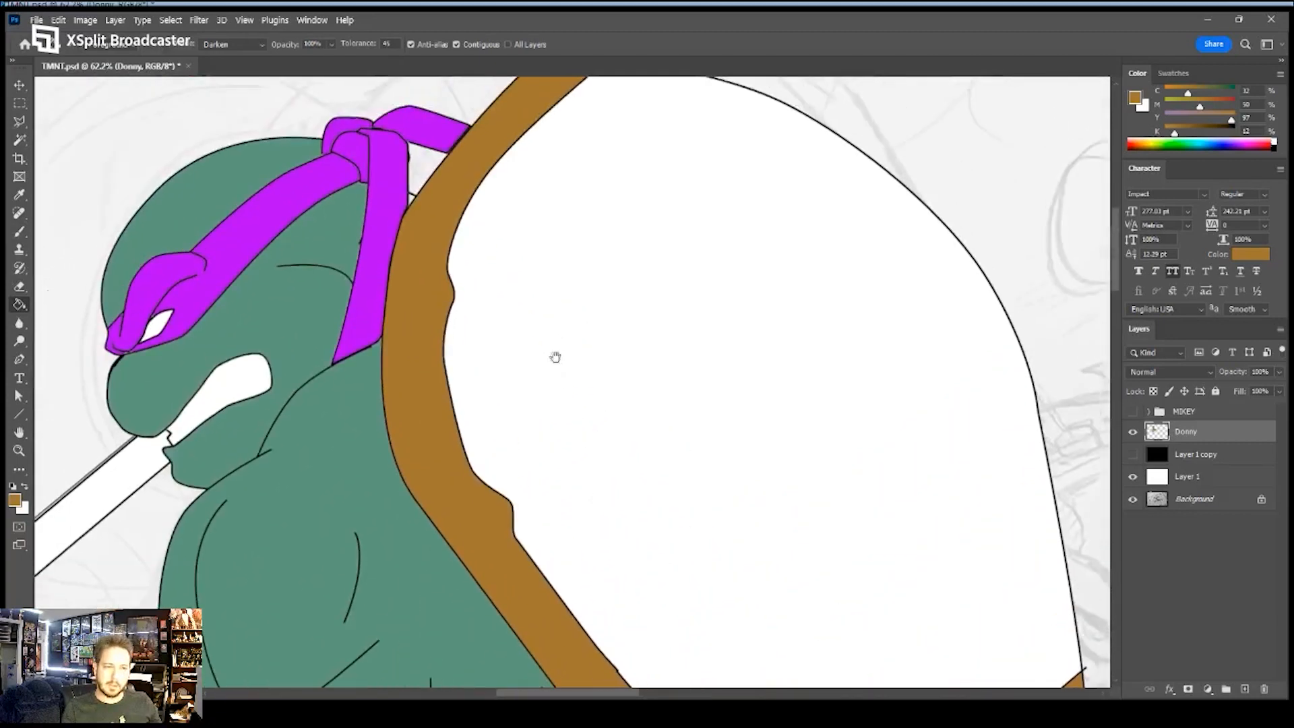
key("p")
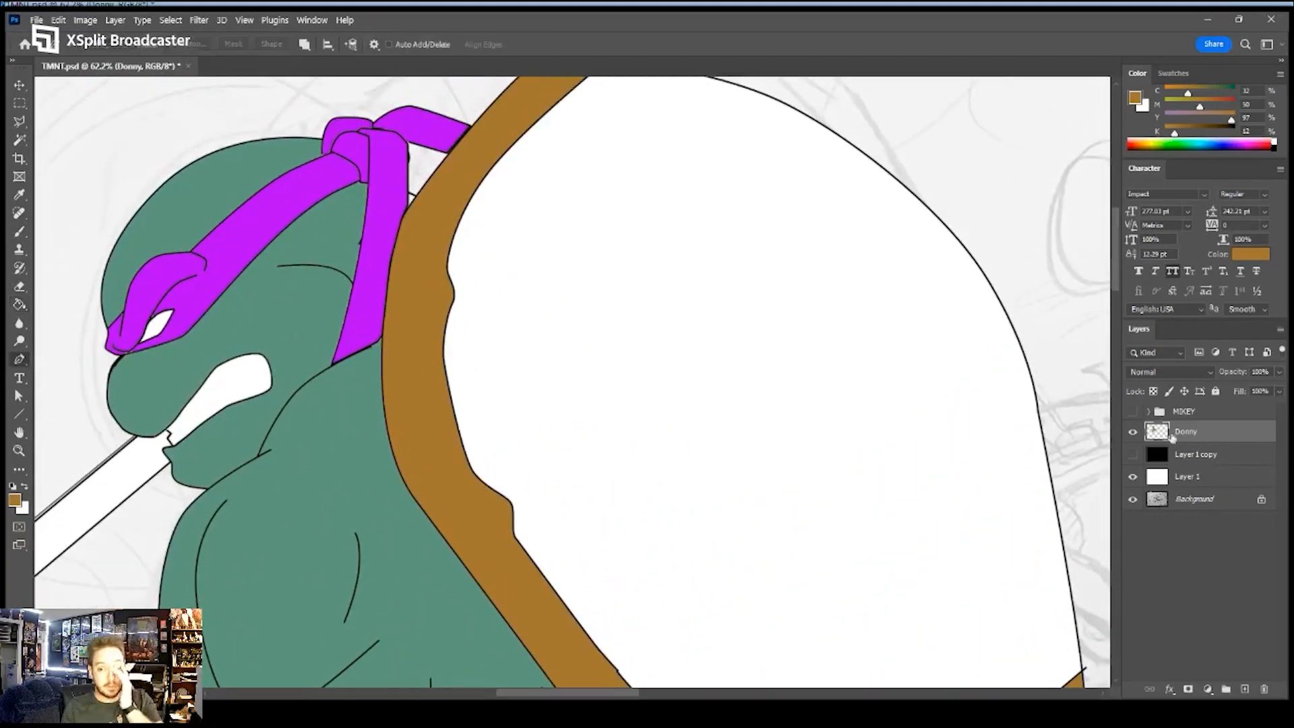
left_click(1134, 411)
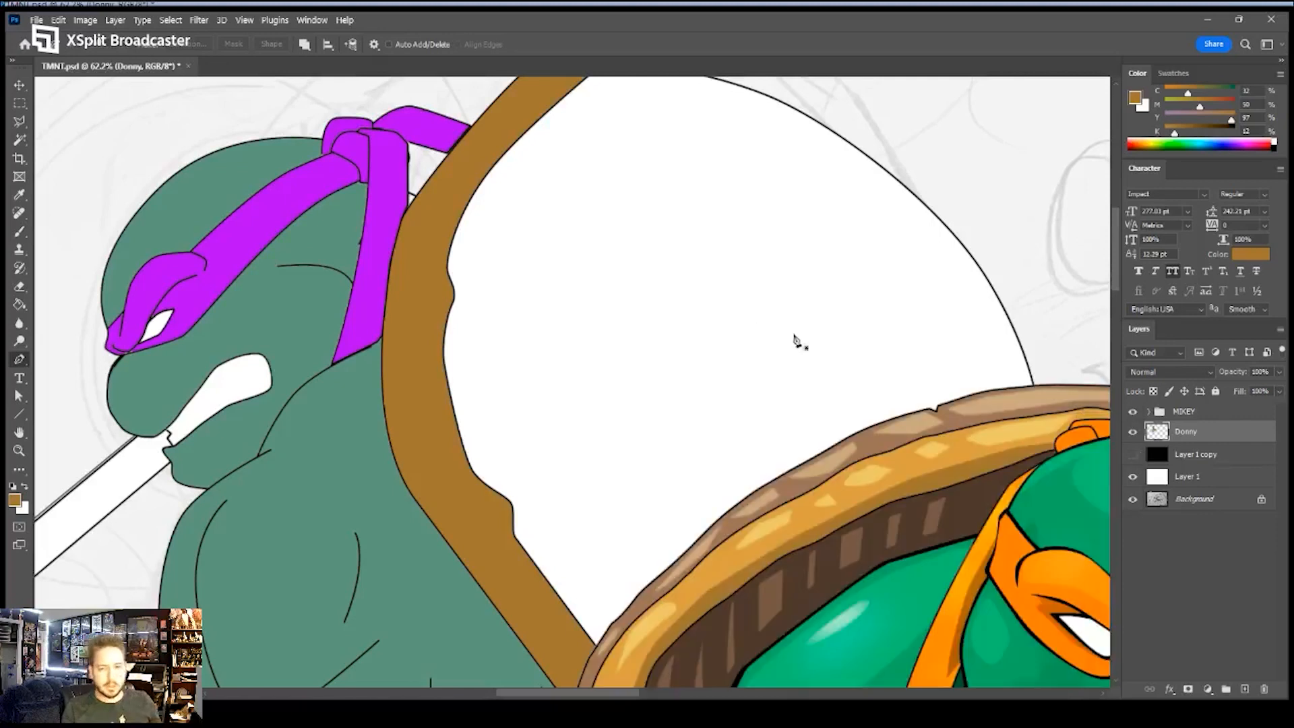
- Sample the brown from the outer edge of Mikey's shell and fill the inside of Donny's shell with it
left_click_drag(803, 364, 775, 297)
key("i")
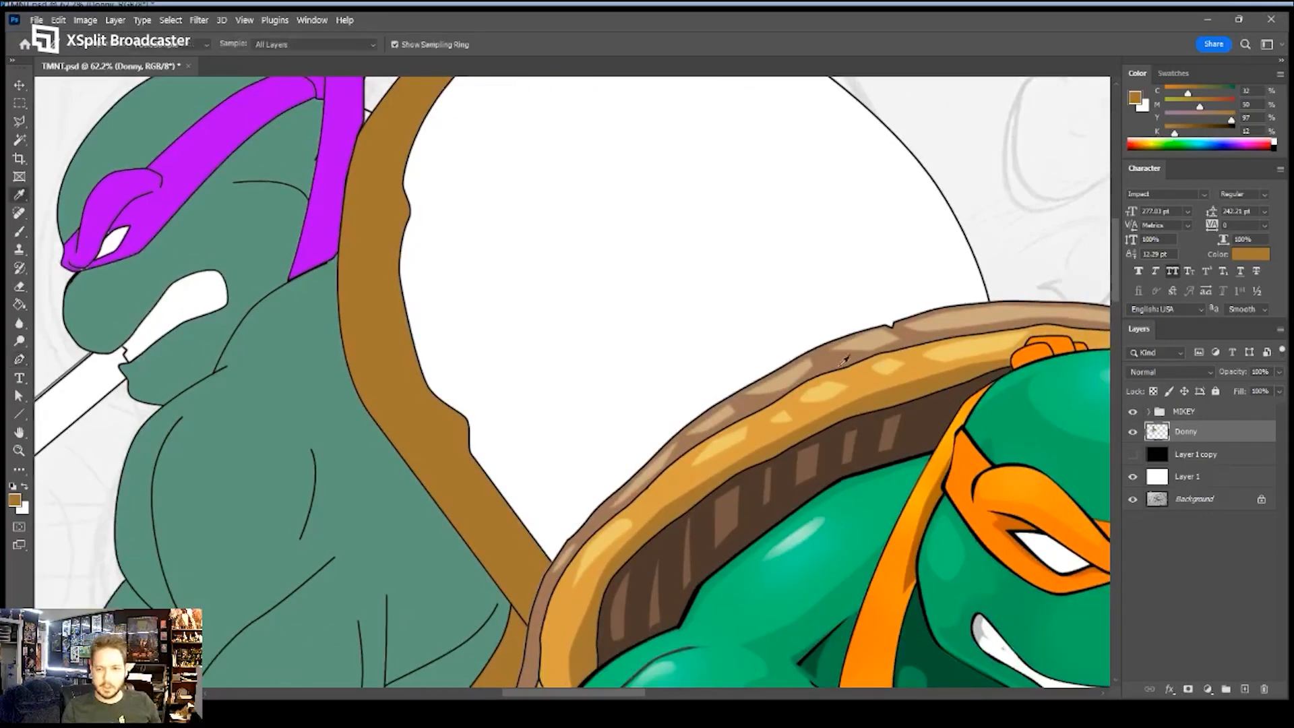
left_click(911, 333)
key("g")
left_click(686, 255)
key("z")
left_click_drag(751, 251, 684, 267)
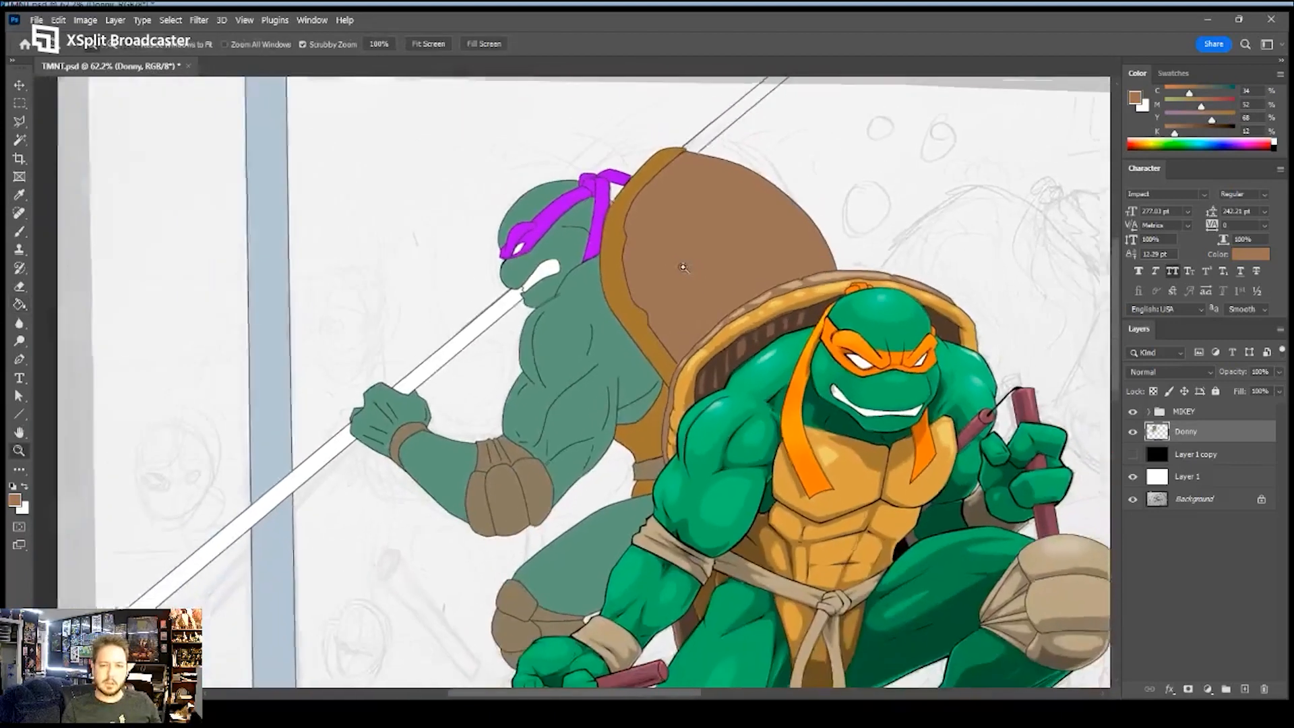
- Select Donny's brown shell area with the Magic Wand, desaturate and darken it to a deep grey-brown, and deselect
key("w")
left_click(742, 223)
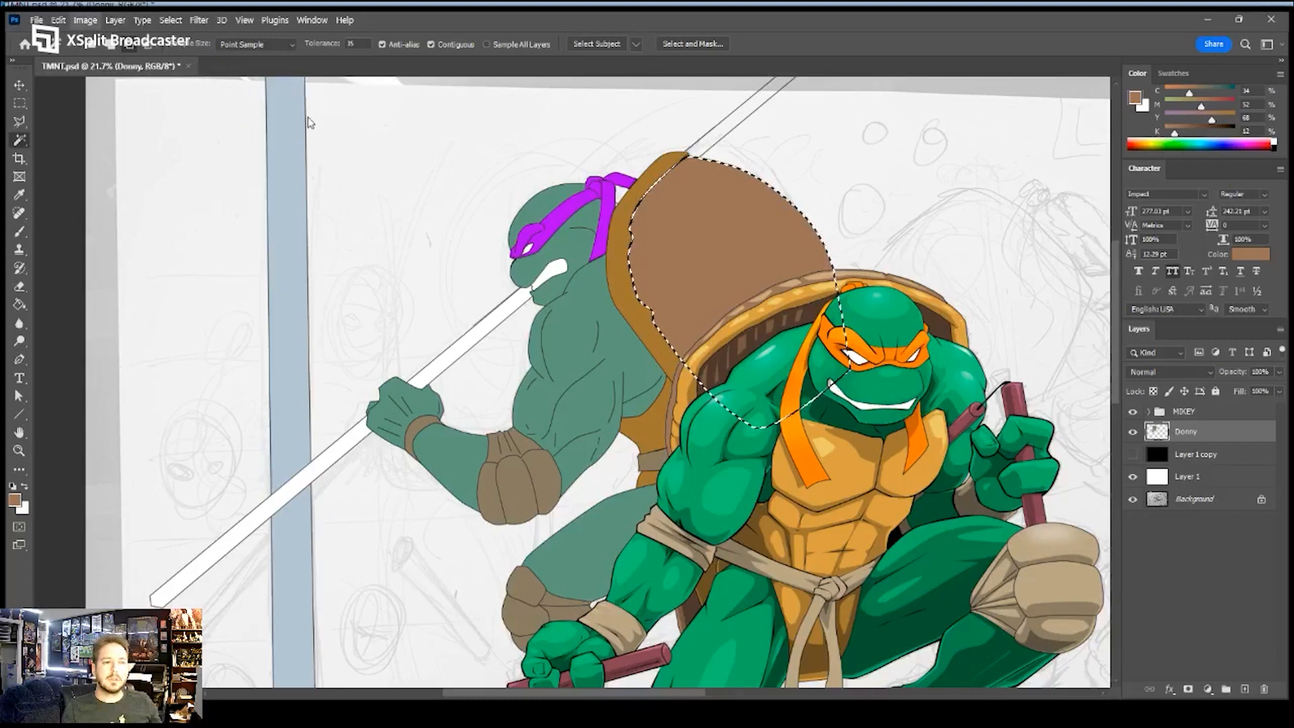
key("i")
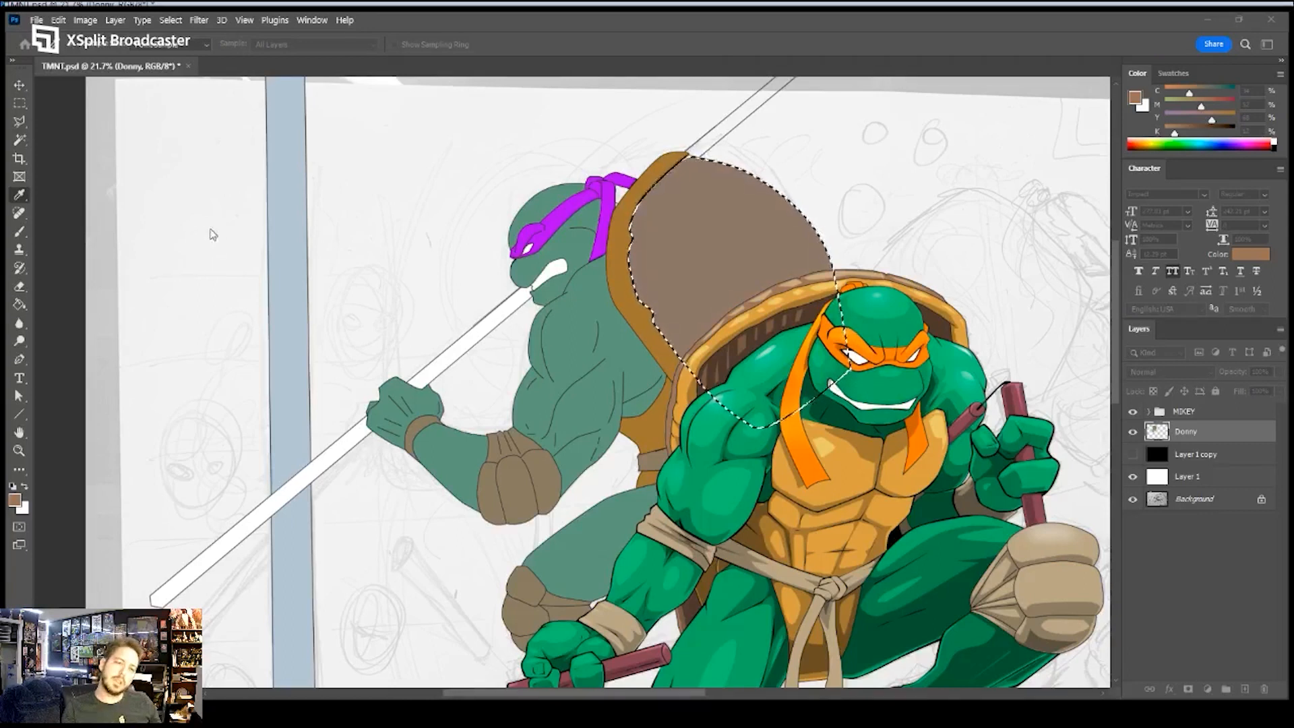
left_click_drag(210, 301, 187, 310)
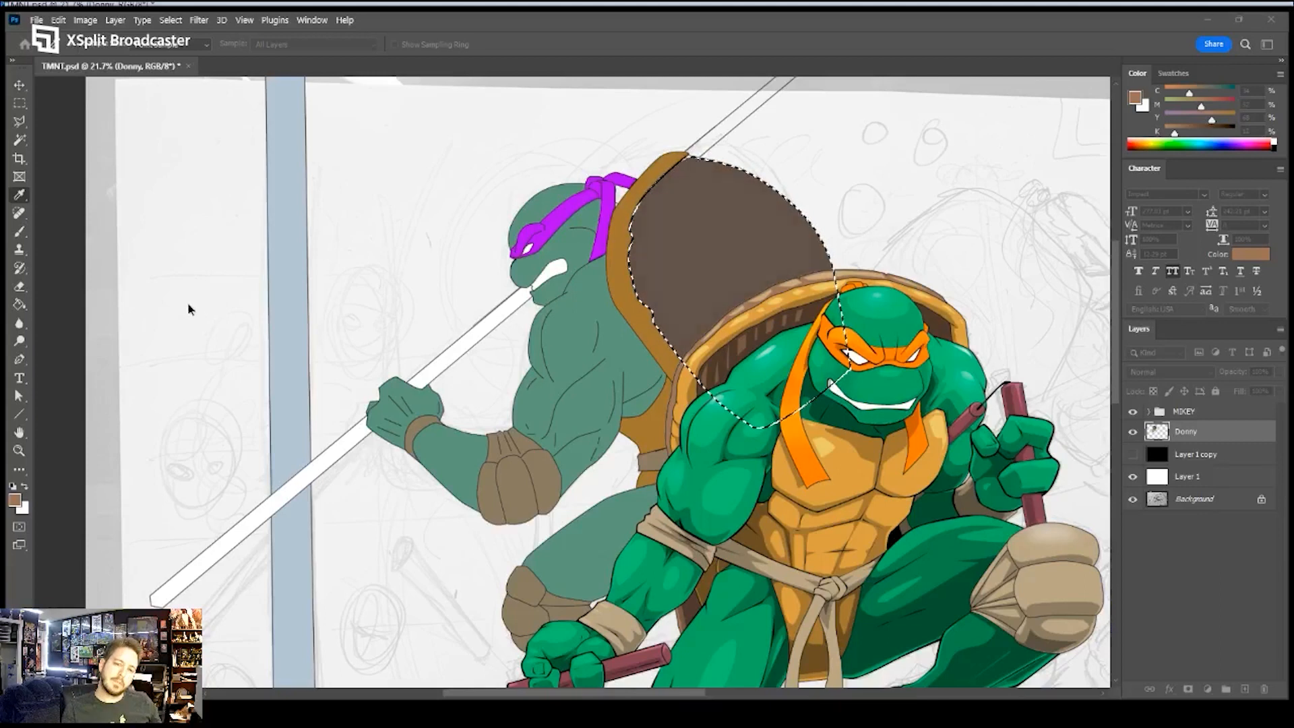
left_click(373, 163)
key("ctrl+d")
- Select Donny's brown shell area and brush thin black lines outlining the shell plate beside the orange-brown rim
key("z")
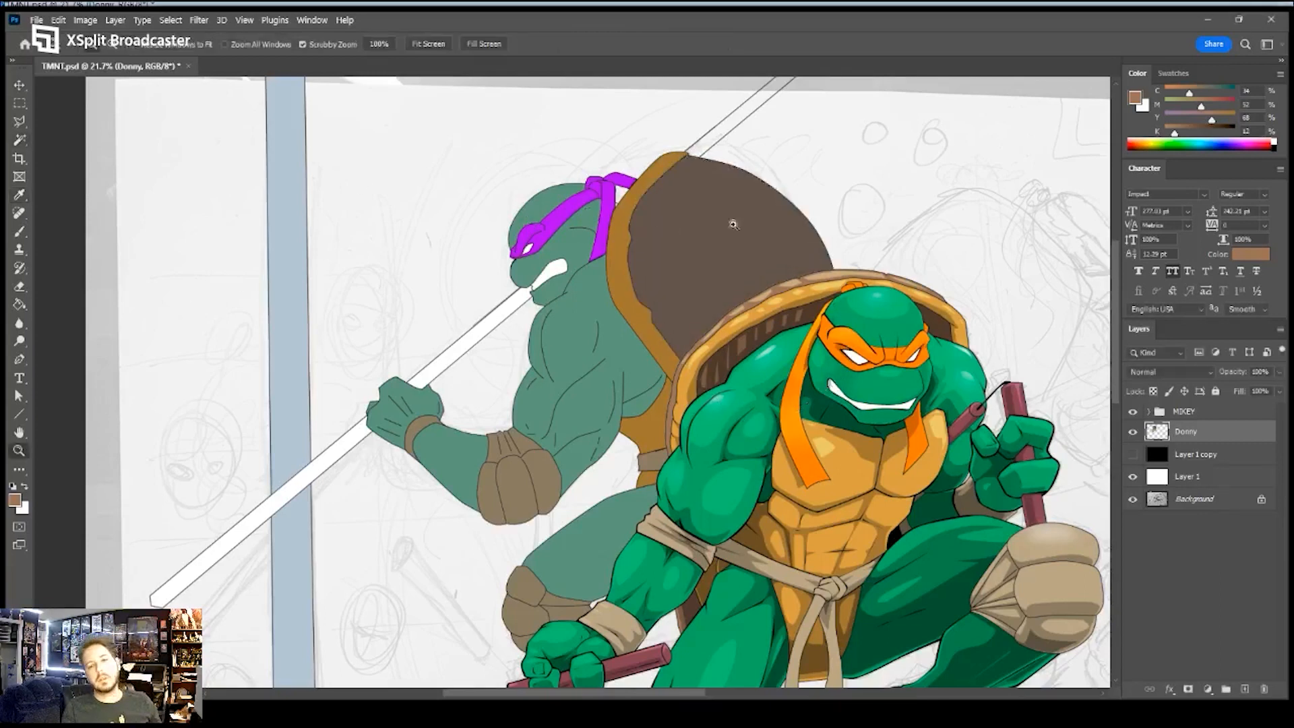
left_click_drag(765, 225, 586, 272)
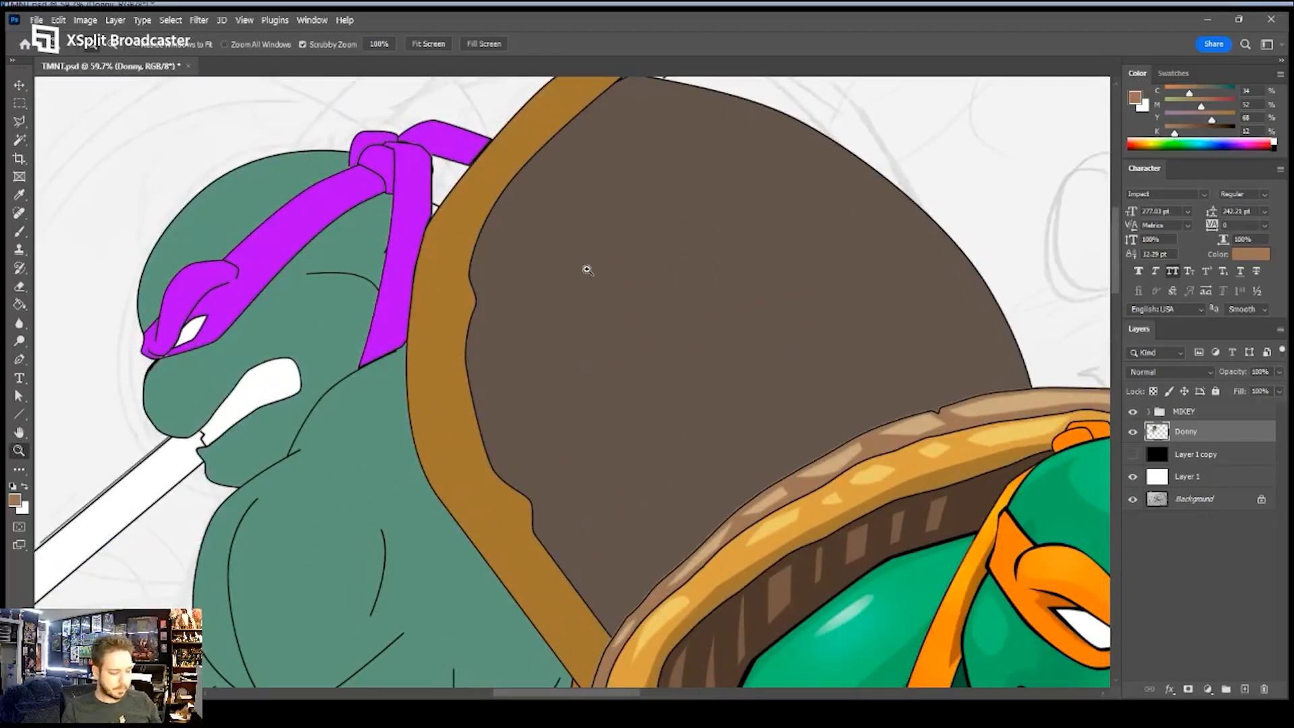
left_click(591, 278)
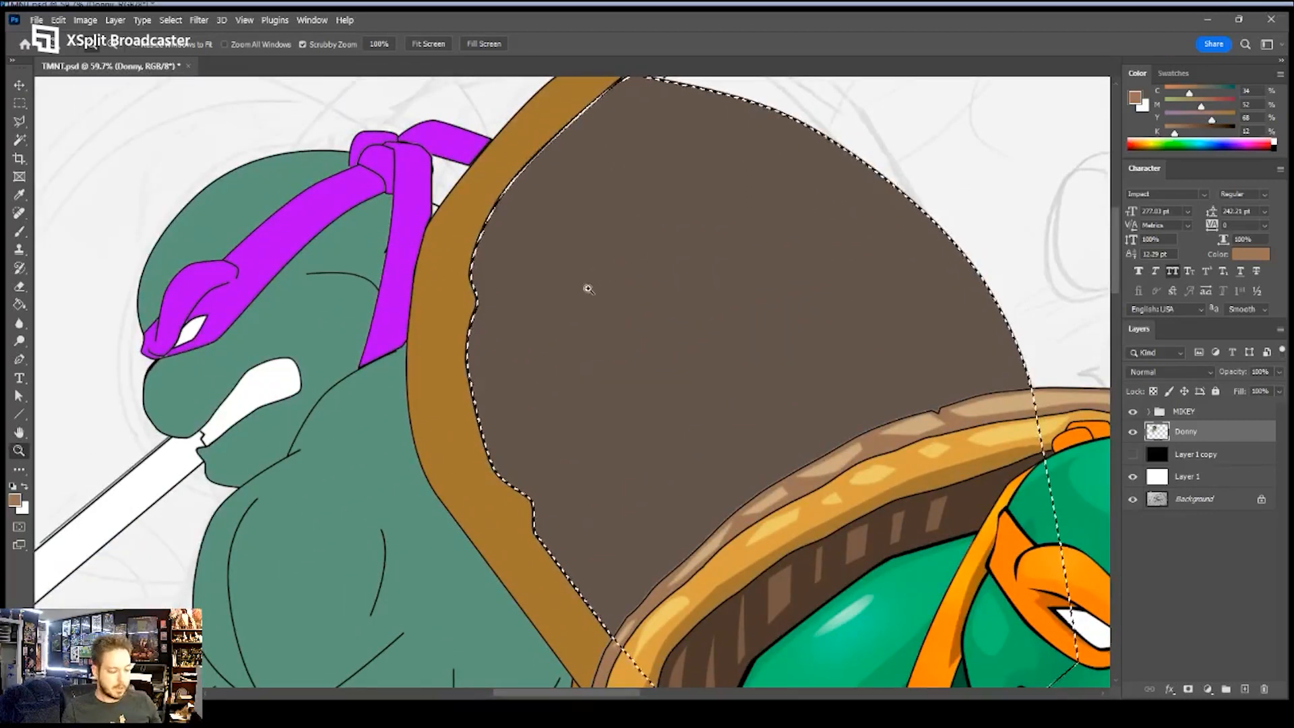
key("b")
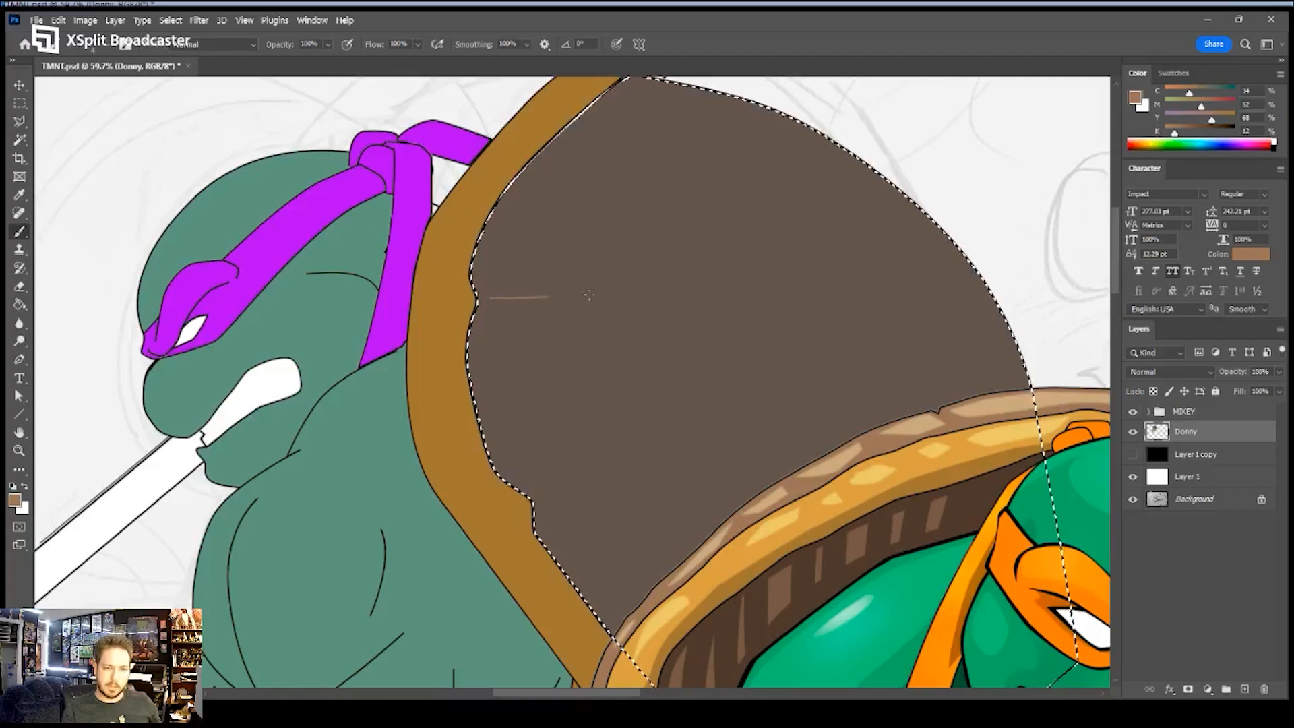
key("d")
left_click_drag(492, 301, 612, 296)
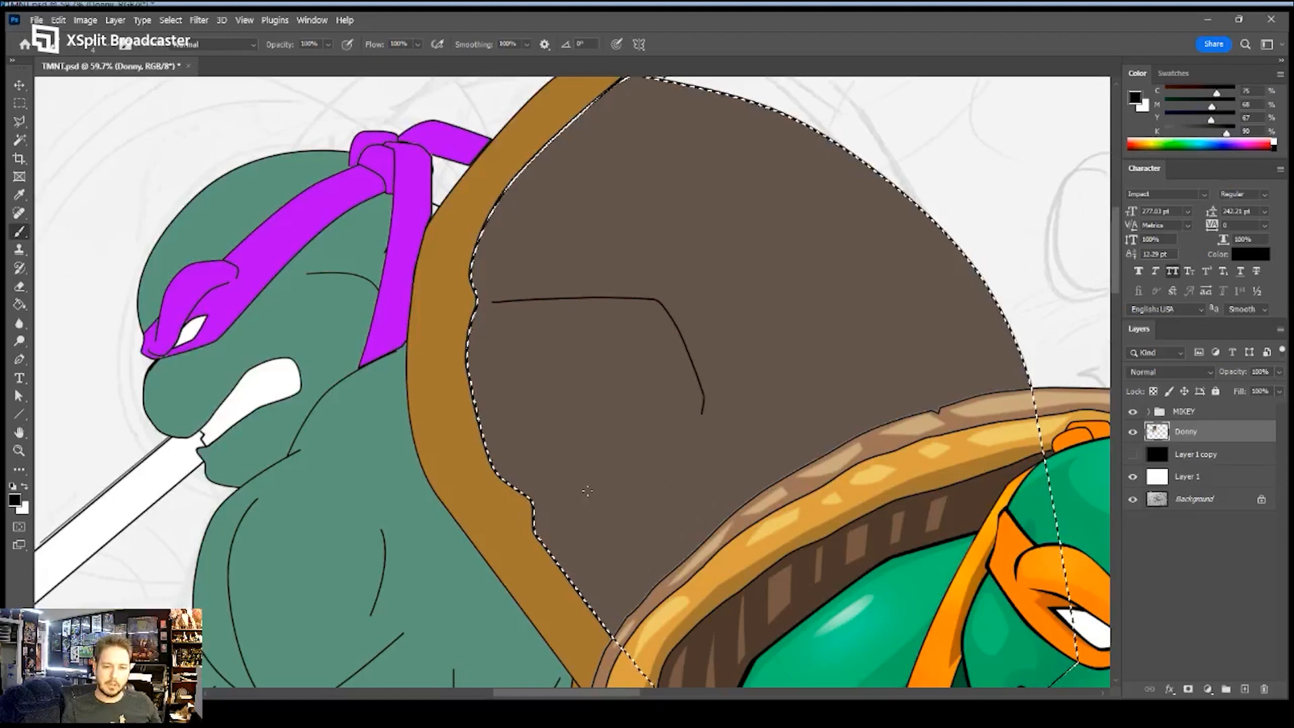
left_click_drag(550, 499, 682, 427)
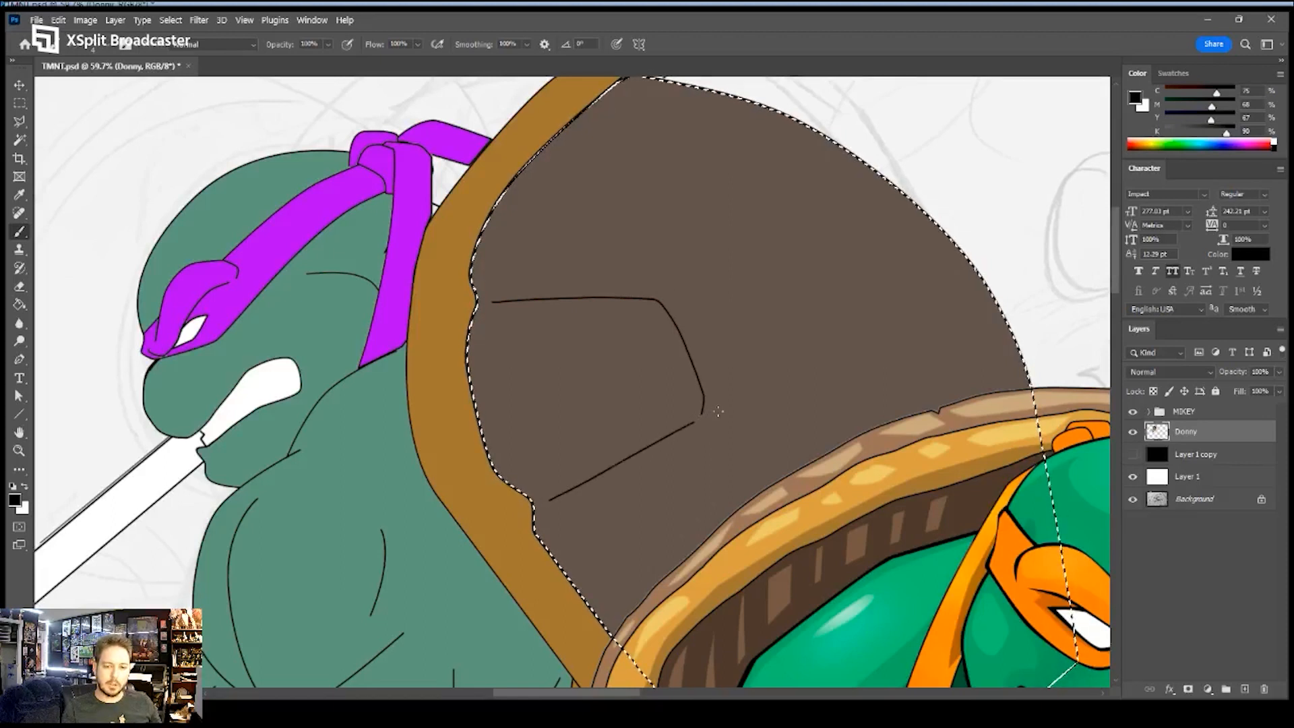
- Brush the remaining black plate lines across the upper and rear parts of Donny's shell, and deselect
left_click_drag(658, 297, 718, 195)
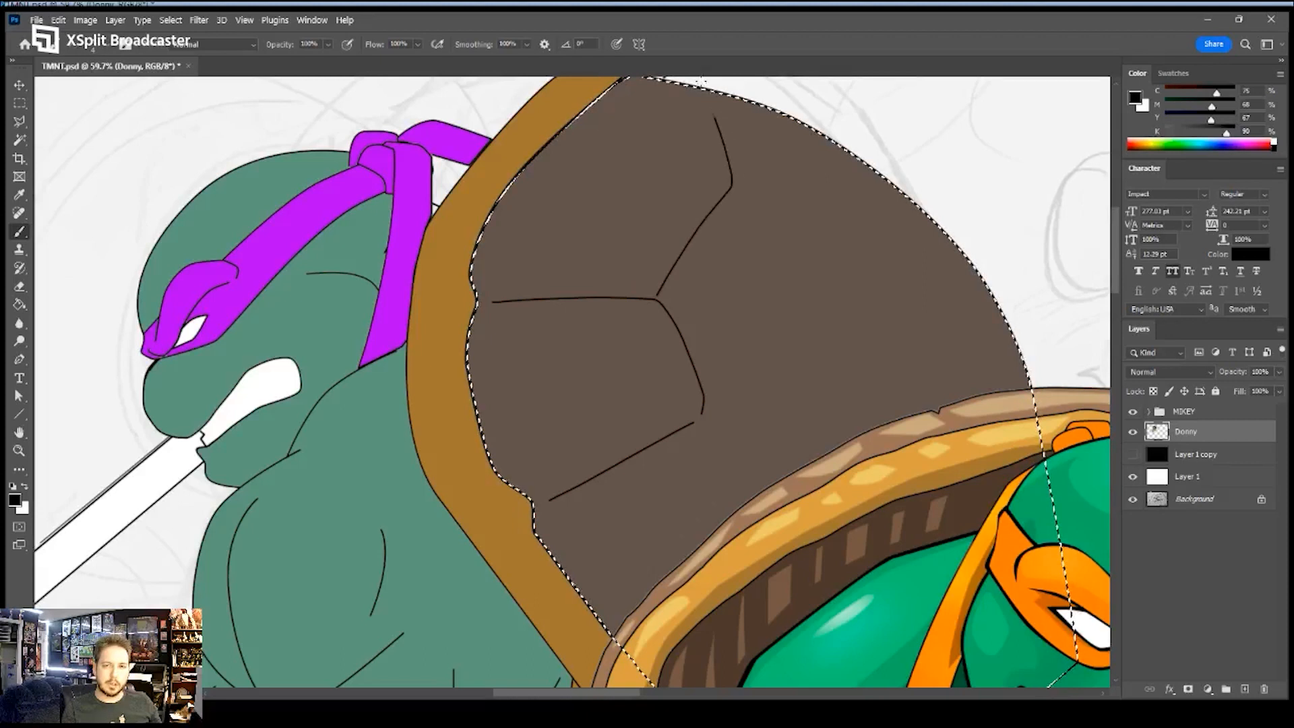
left_click_drag(746, 127, 653, 115)
left_click_drag(652, 174, 733, 192)
left_click_drag(816, 223, 842, 322)
left_click_drag(842, 374, 843, 376)
left_click_drag(621, 415, 735, 466)
left_click_drag(845, 349, 813, 426)
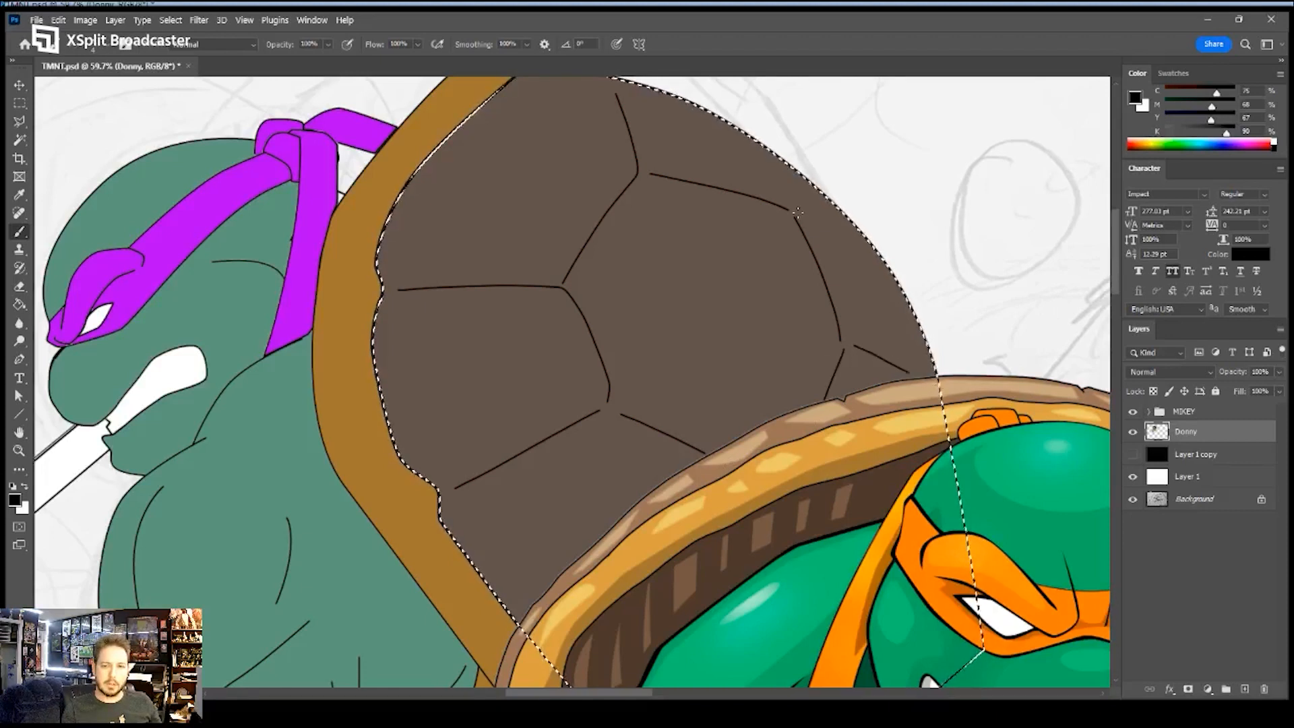
left_click_drag(807, 180, 797, 207)
key("z")
left_click_drag(767, 260, 667, 268)
key("ctrl+d")
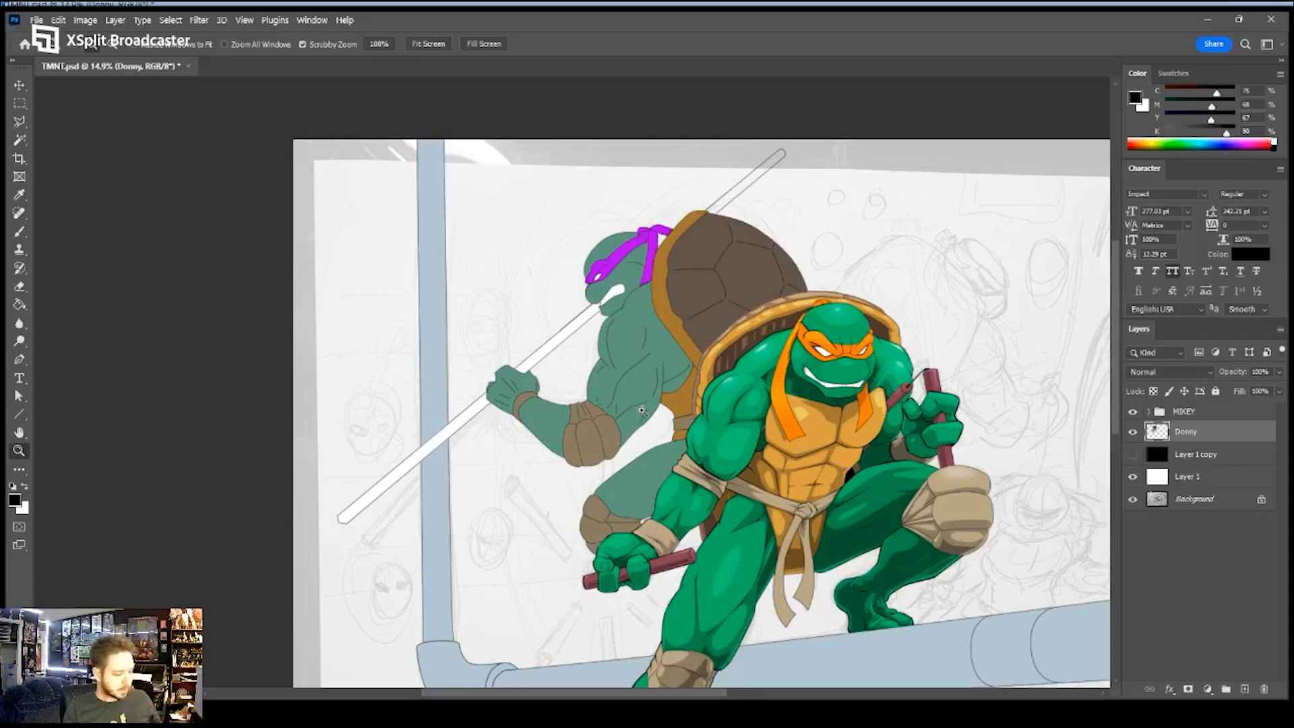
- Sample the maroon from Mikey's nunchuck and fill the sections of Donny's bo staff with it
key("i")
key("z")
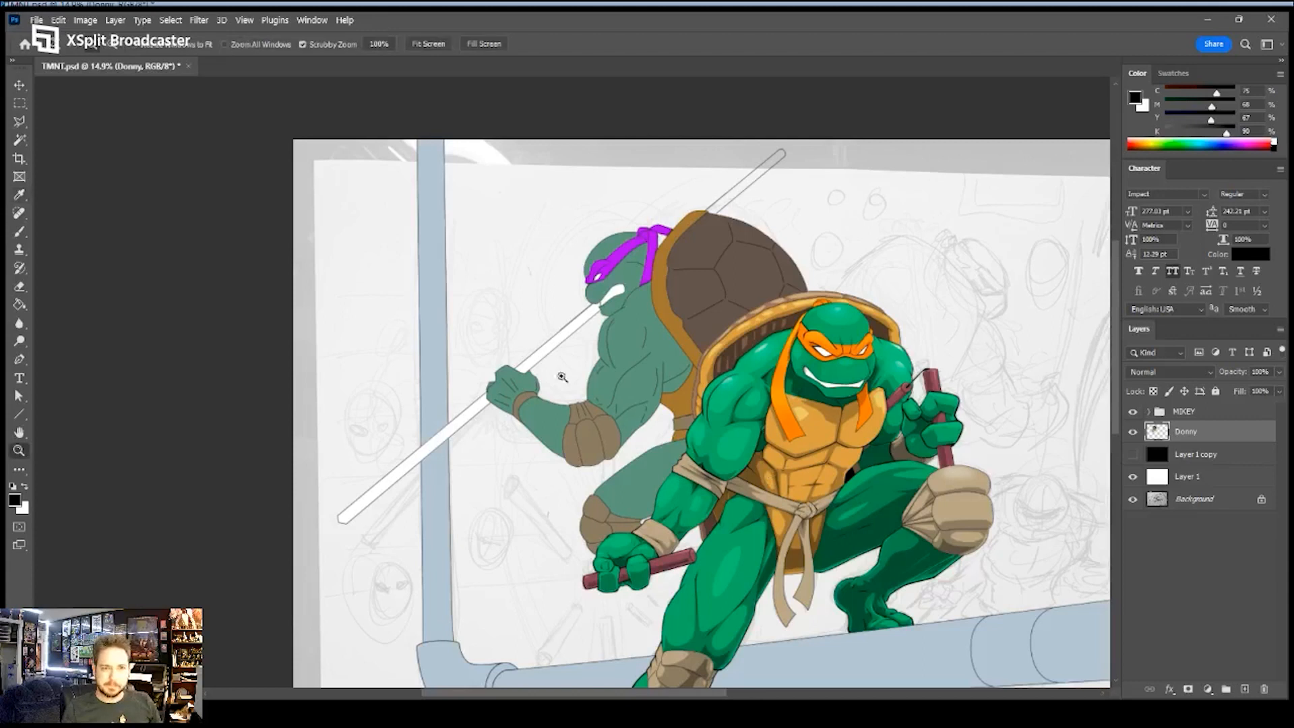
key("i")
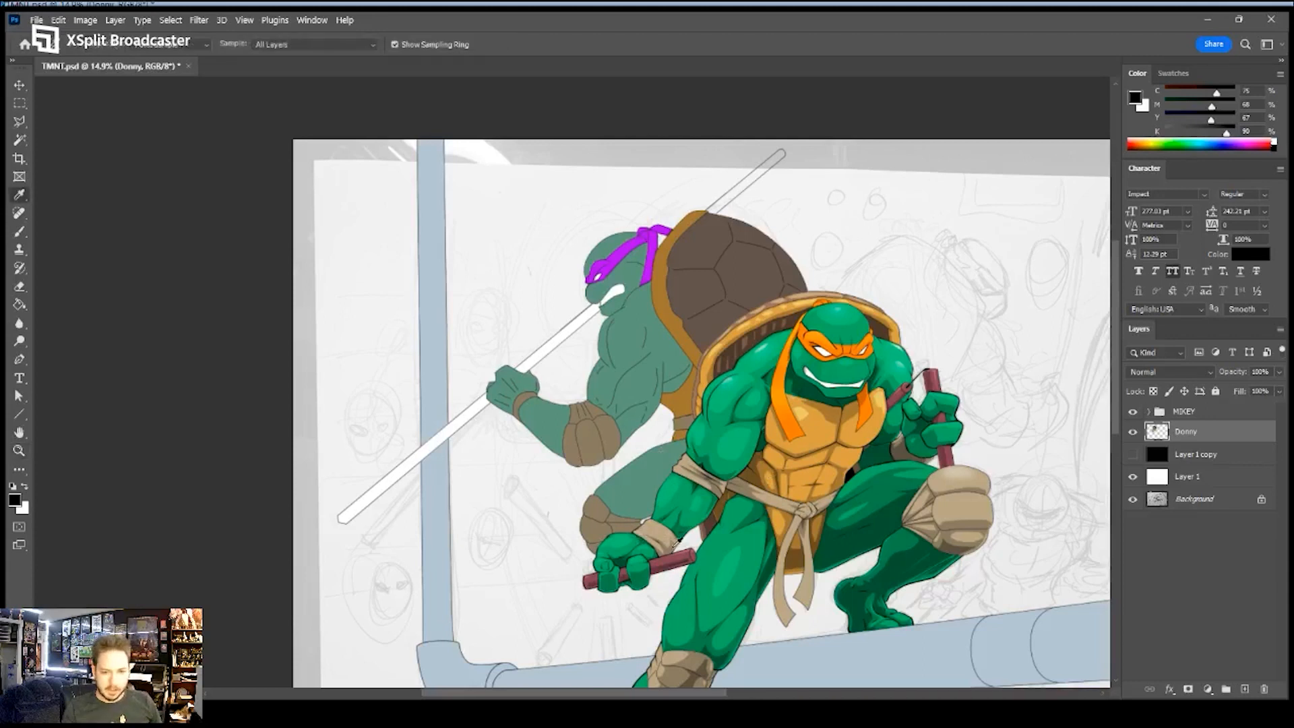
left_click(685, 551)
key("g")
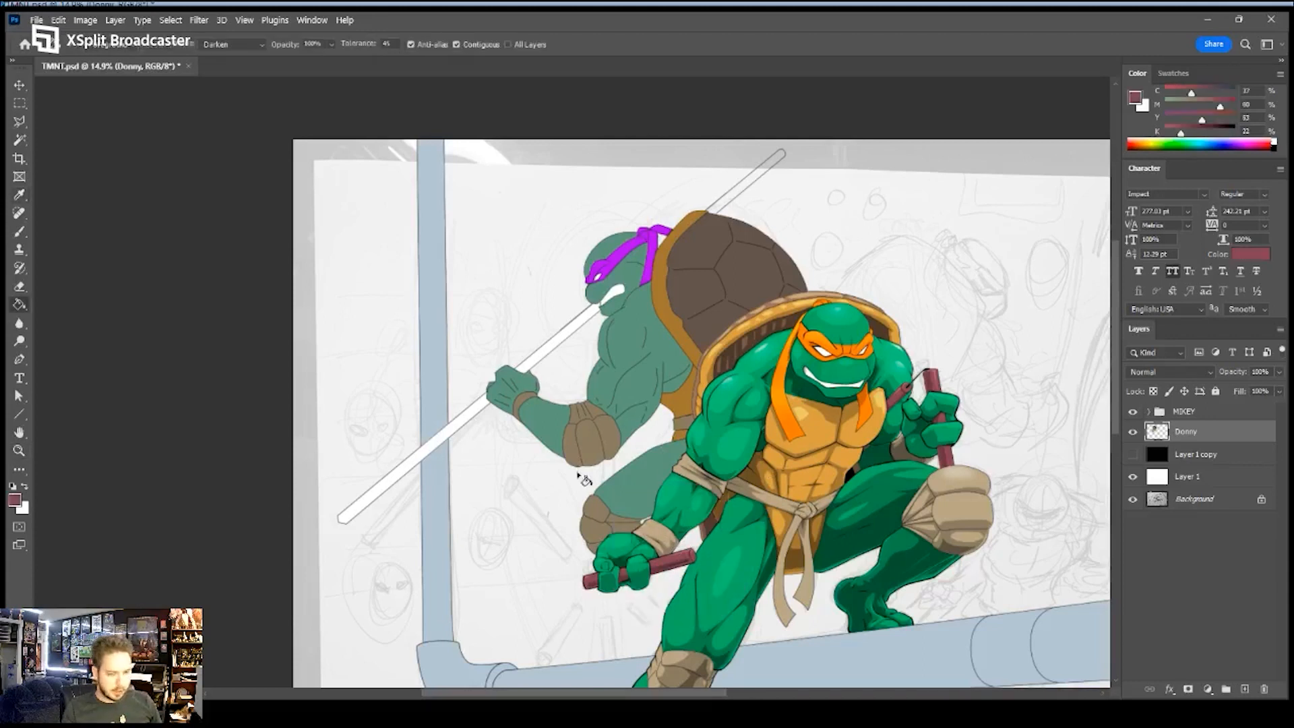
left_click(544, 363)
left_click(476, 419)
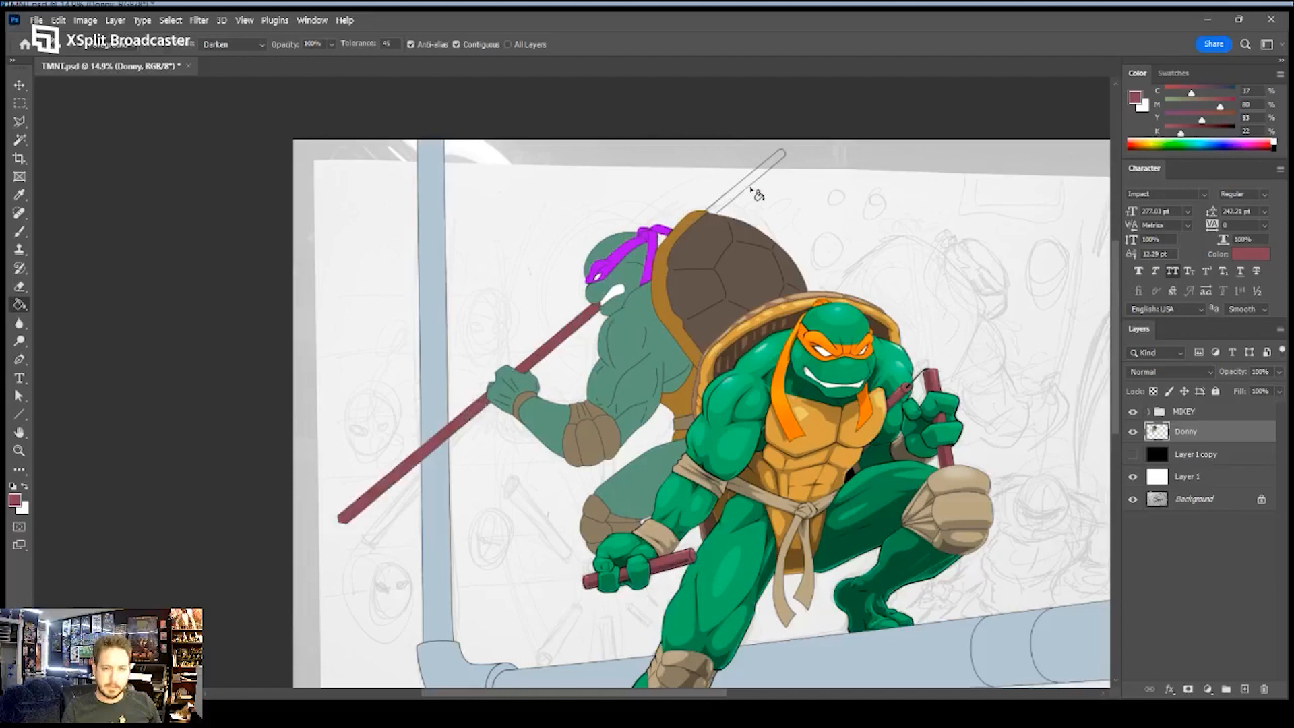
left_click(745, 193)
- Sample Donny's skin green and fill the small gap between his mask tail and shell rim and the face edge beside the mask
key("z")
left_click_drag(668, 243, 682, 267)
key("i")
left_click(524, 337)
key("g")
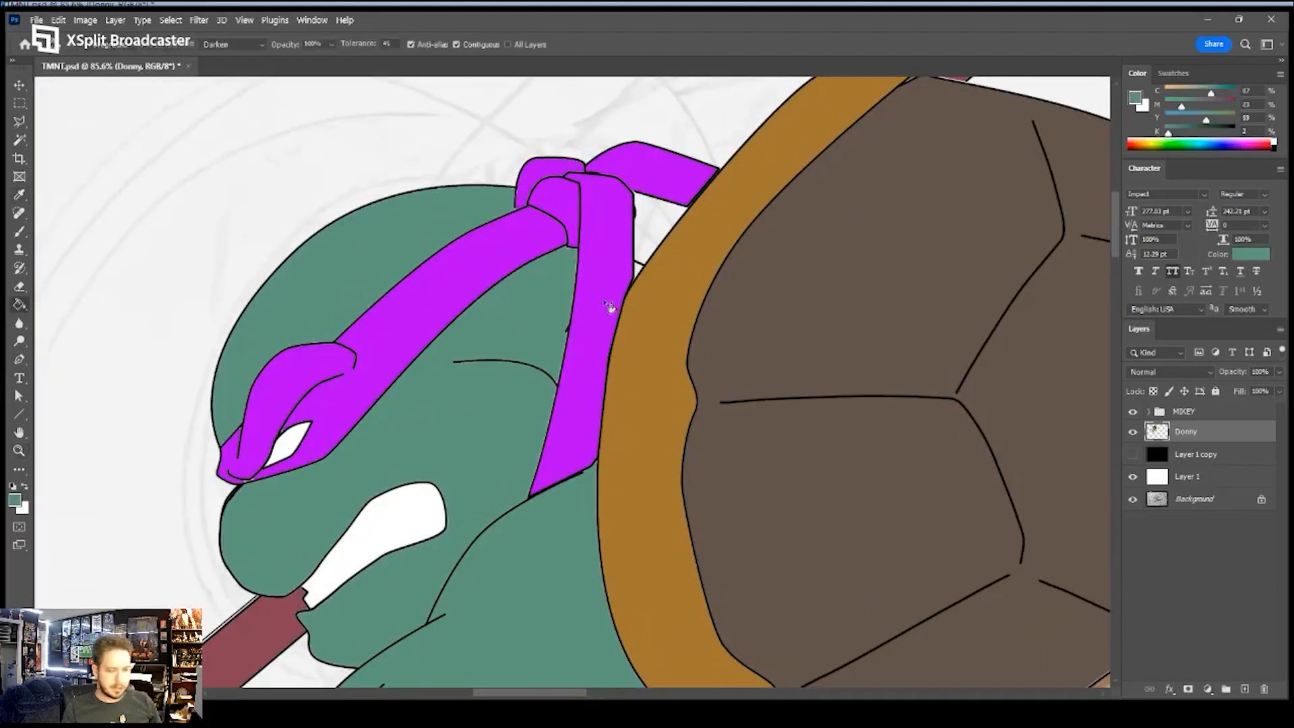
key("z")
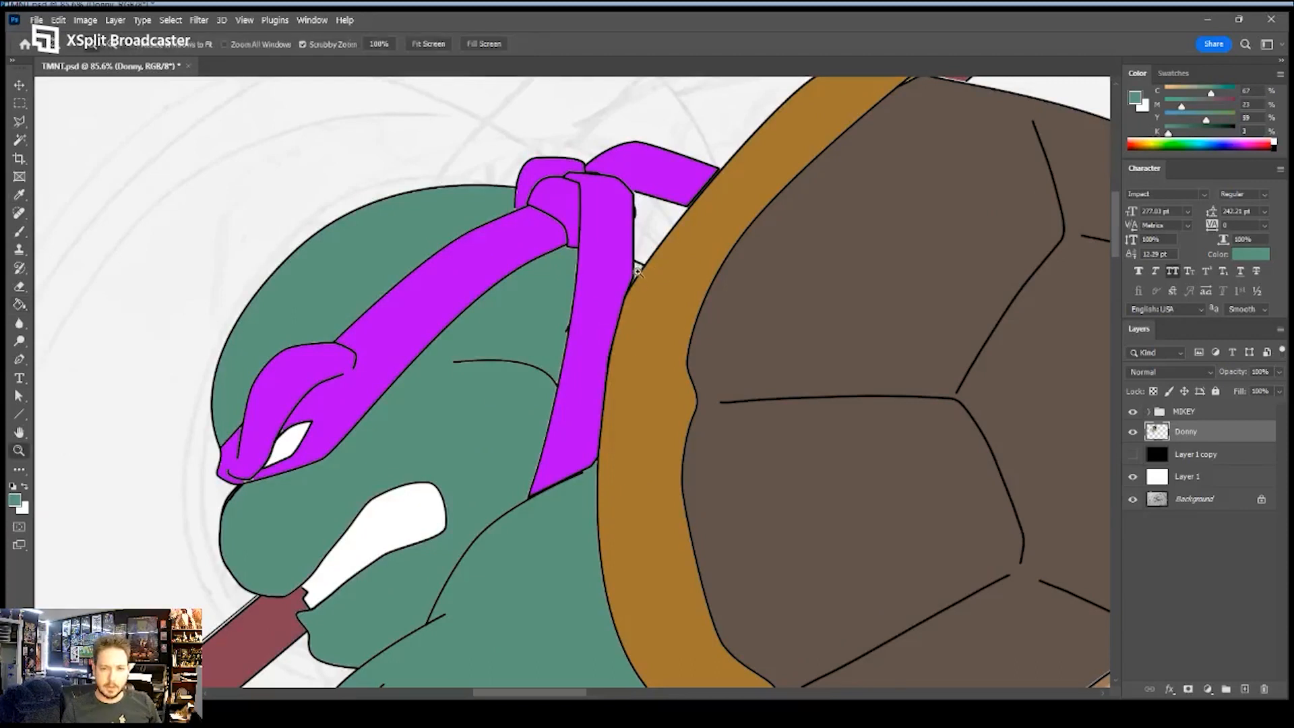
left_click_drag(639, 268, 645, 269)
key("w")
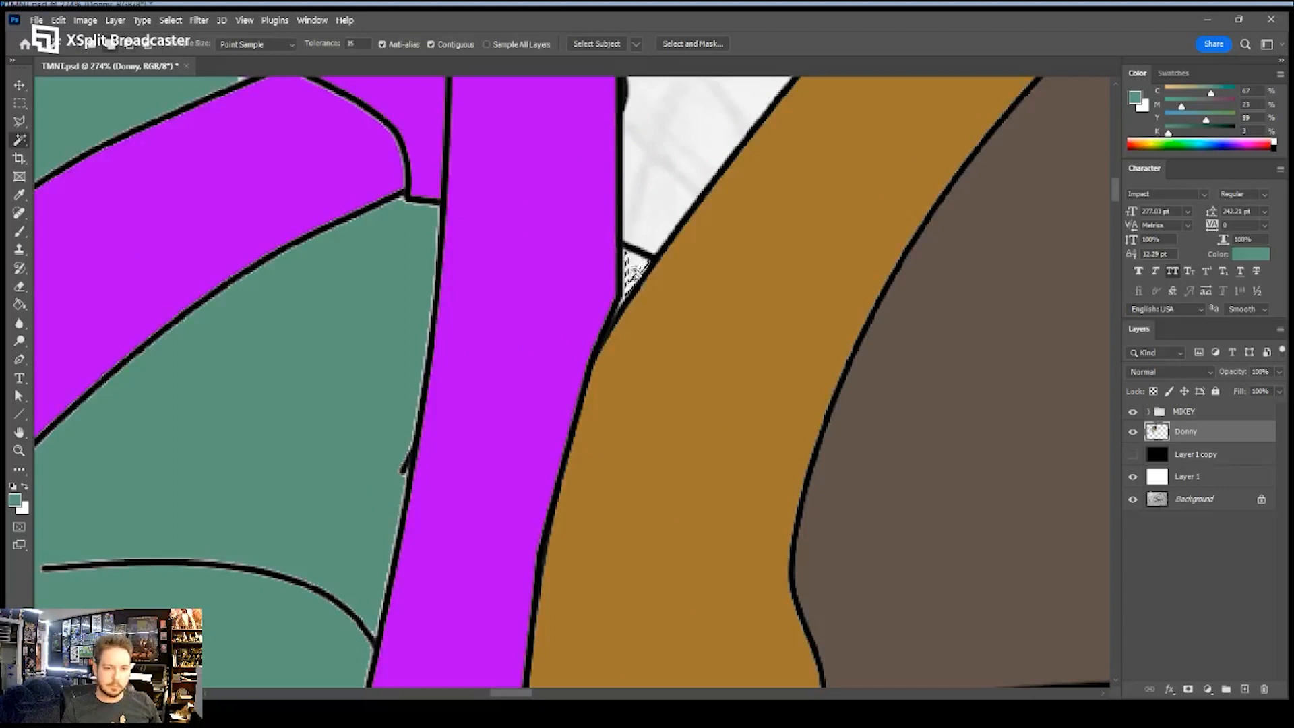
key("g")
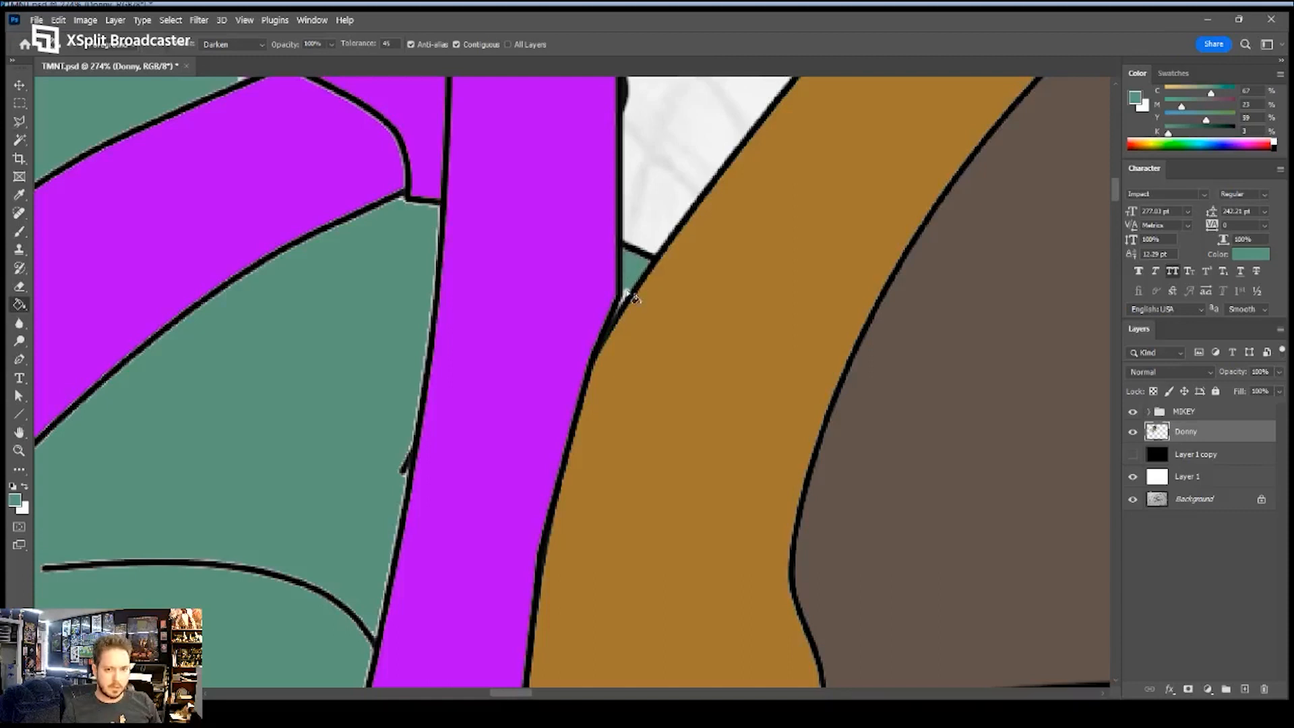
left_click(414, 248)
- Sample the mask's purple, set the Brush to Darken with a larger tip, and paint over the light gap at the mask's nose end
key("z")
left_click_drag(399, 278, 466, 267)
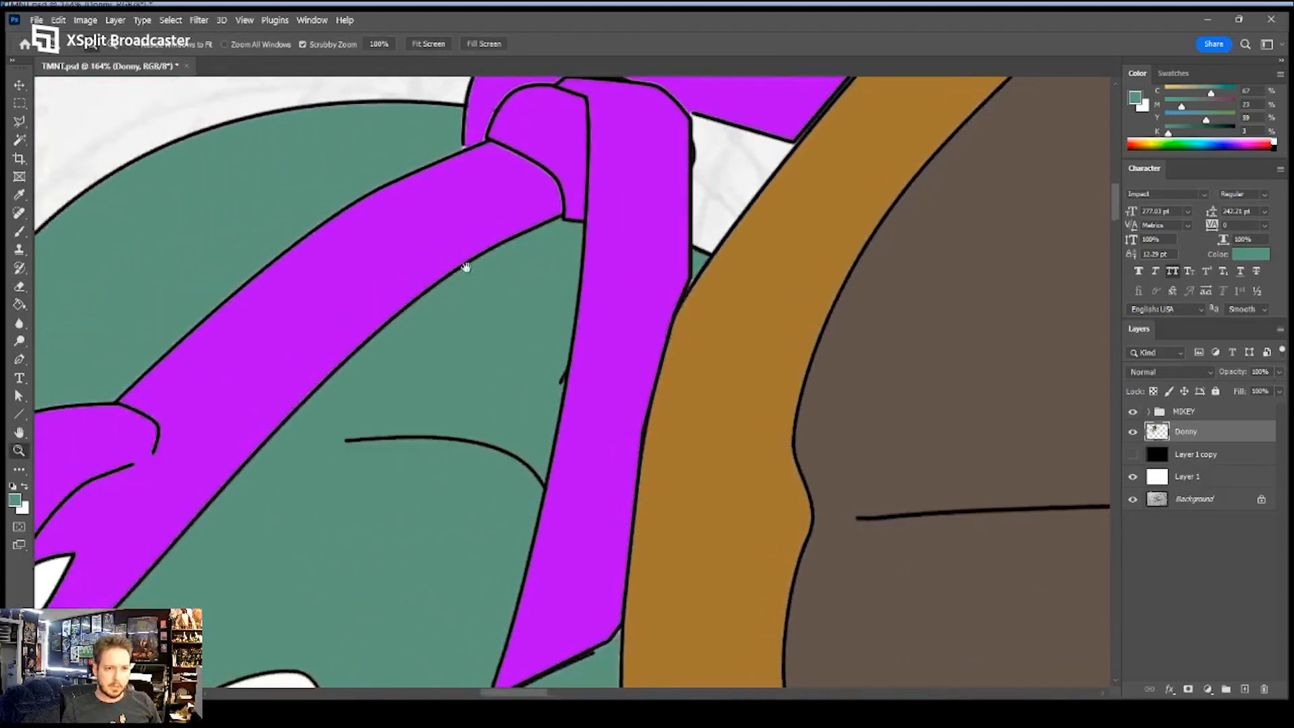
key("i")
left_click(468, 226)
key("g")
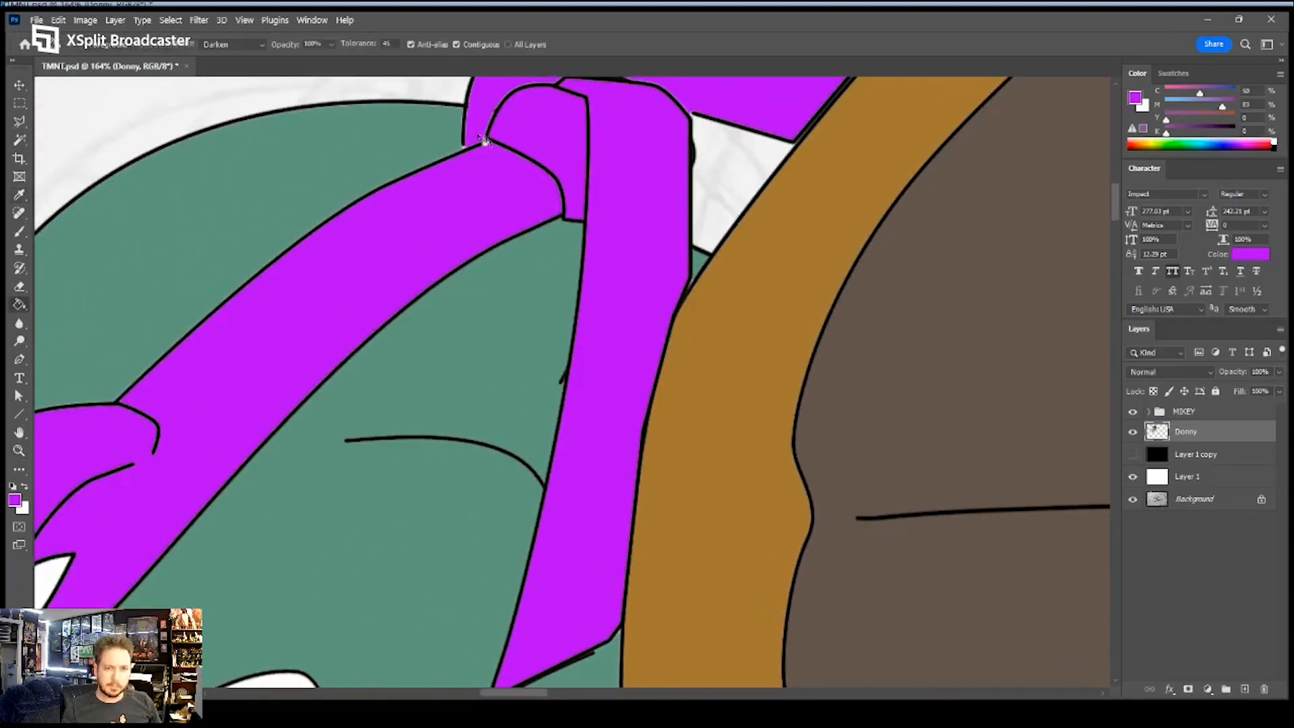
left_click_drag(547, 150, 441, 322)
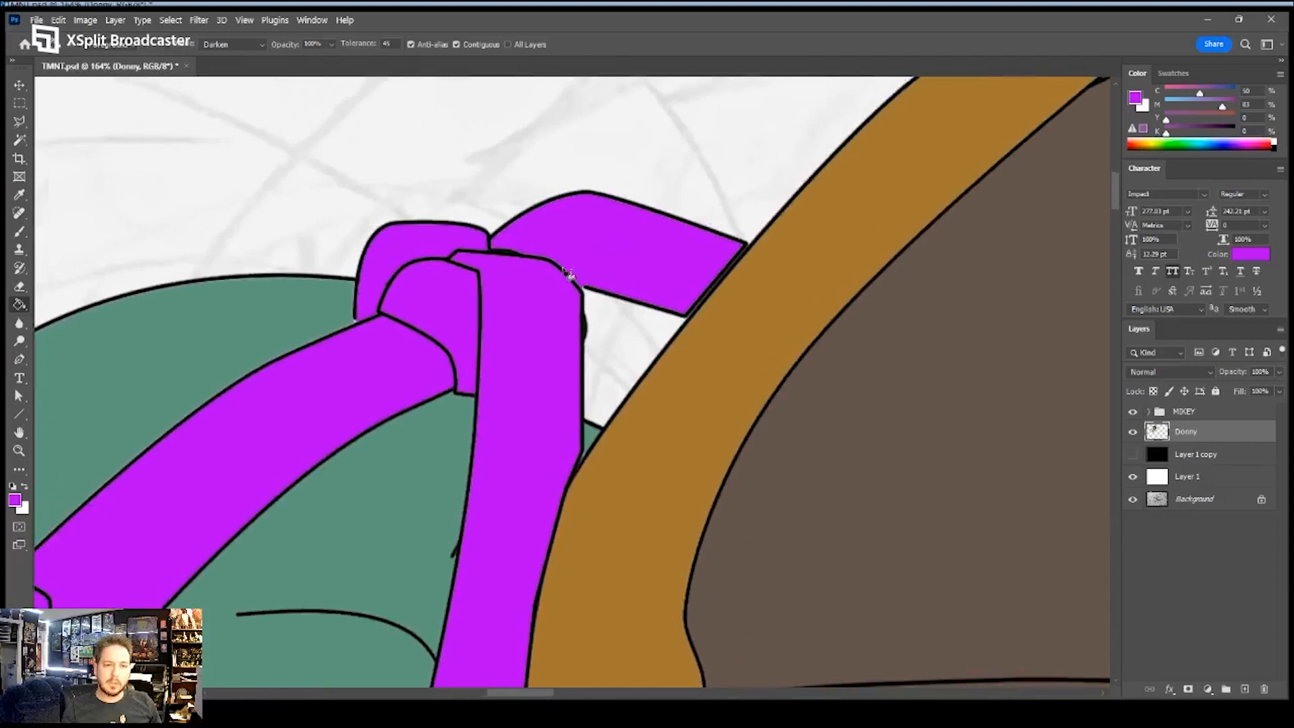
left_click_drag(376, 588, 727, 173)
left_click_drag(539, 417, 567, 407)
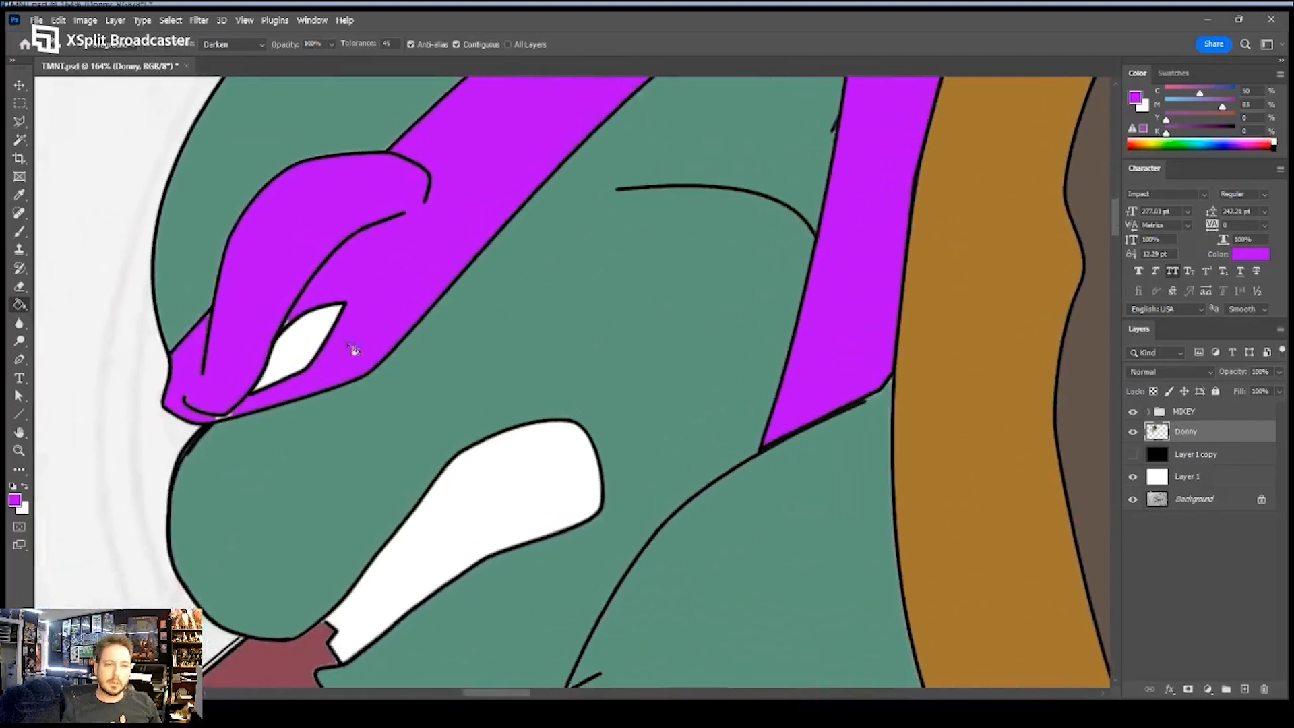
key("b")
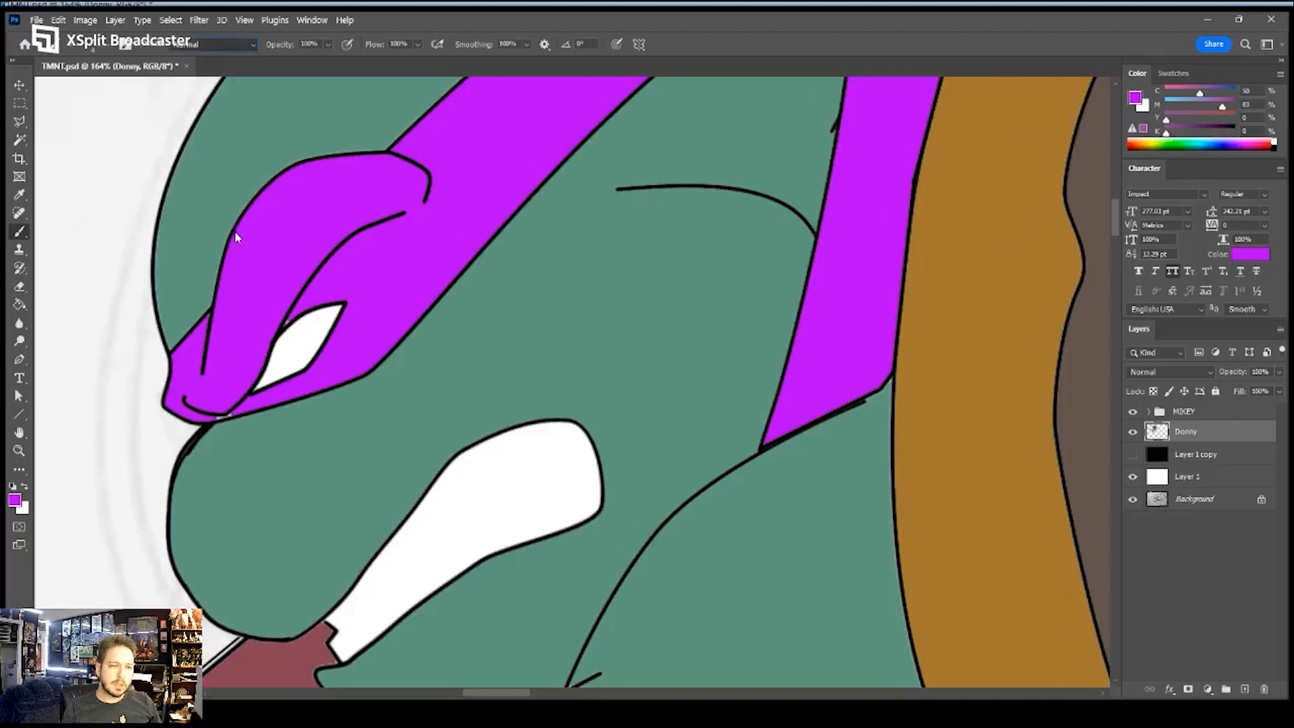
left_click(206, 123)
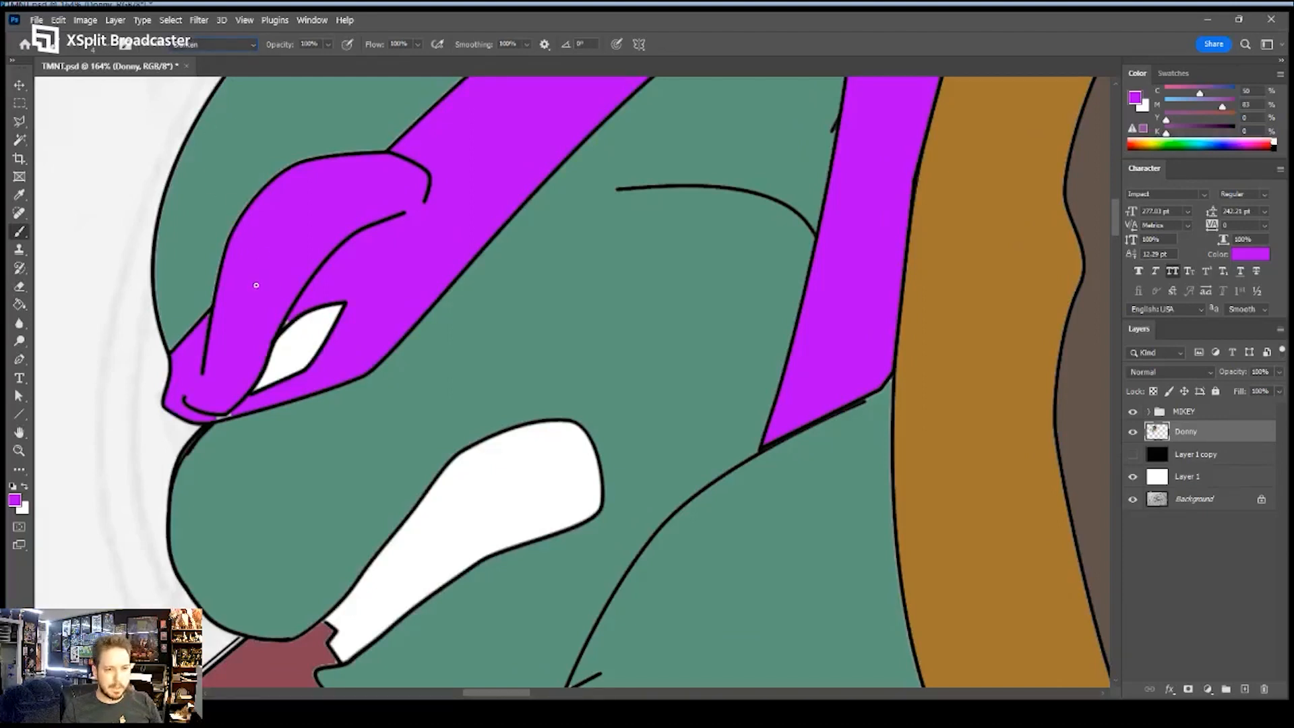
key("]")
key("]")
key("]")
key("]")
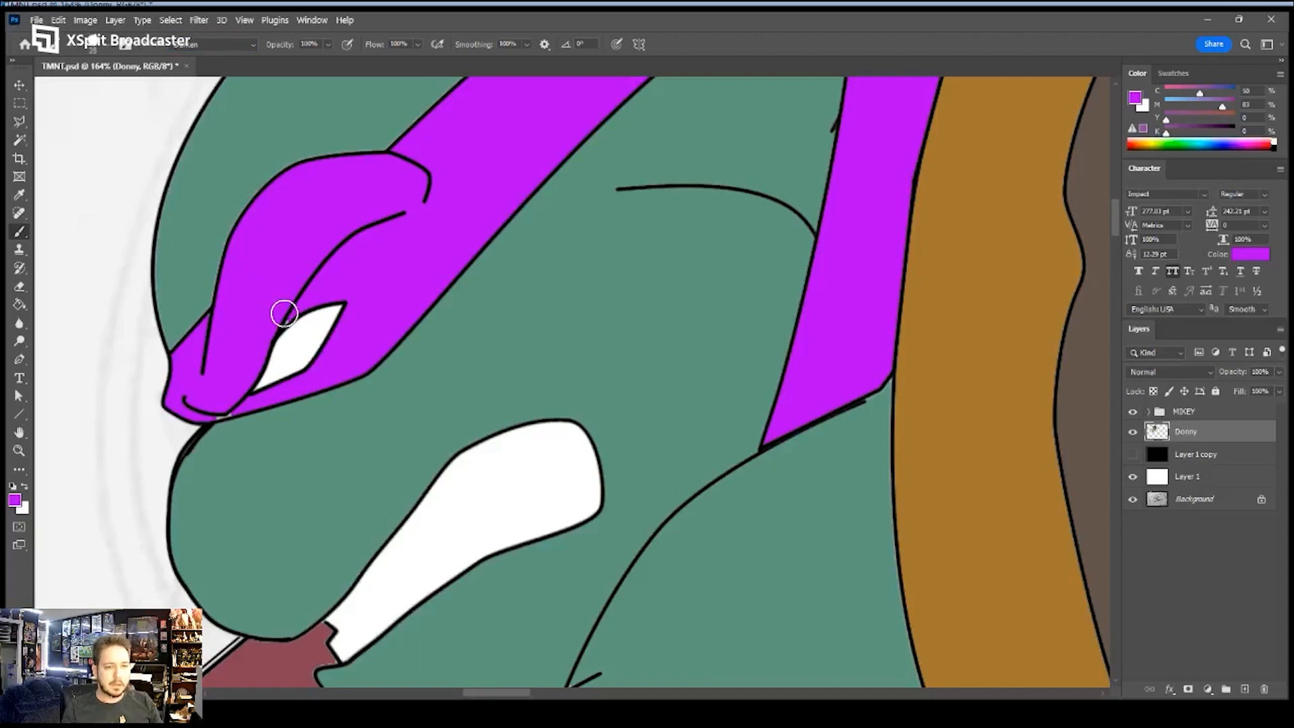
left_click_drag(220, 412, 214, 405)
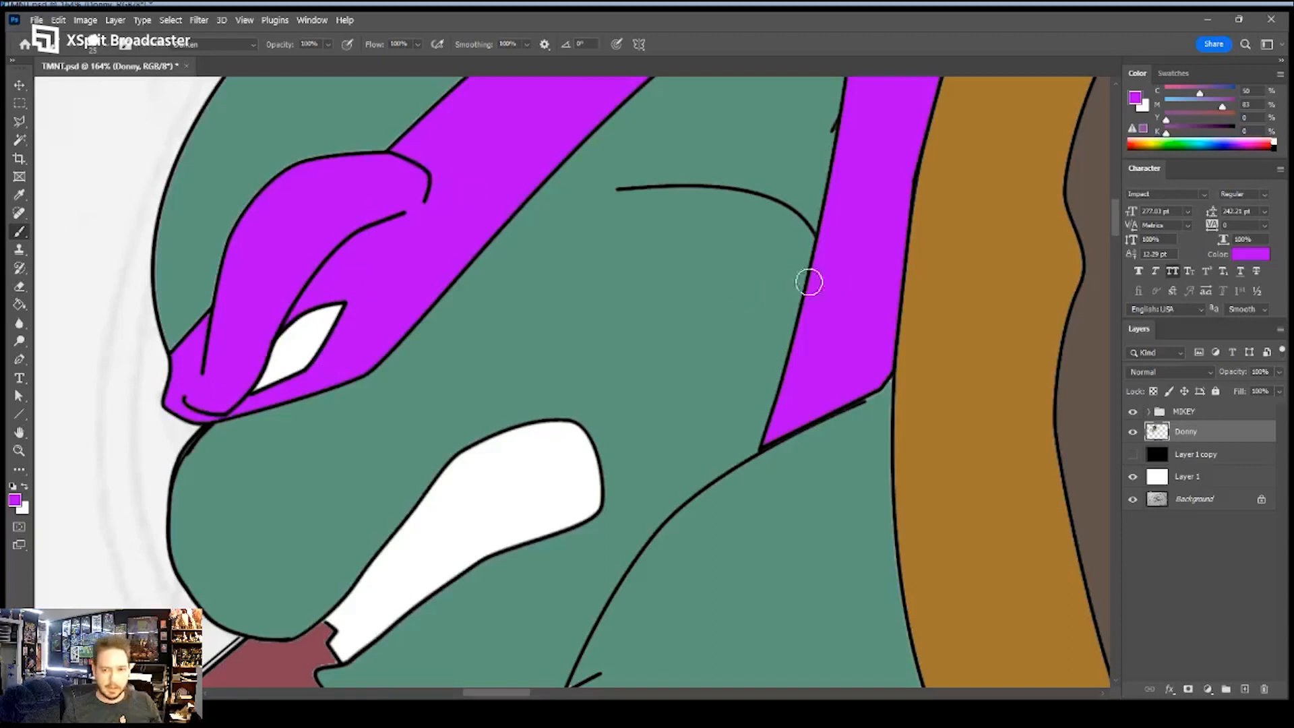
- Touch up the light edge of Donny's mask band beside the knot with the purple Darken brush
left_click_drag(858, 241, 681, 503)
left_click_drag(725, 289, 729, 414)
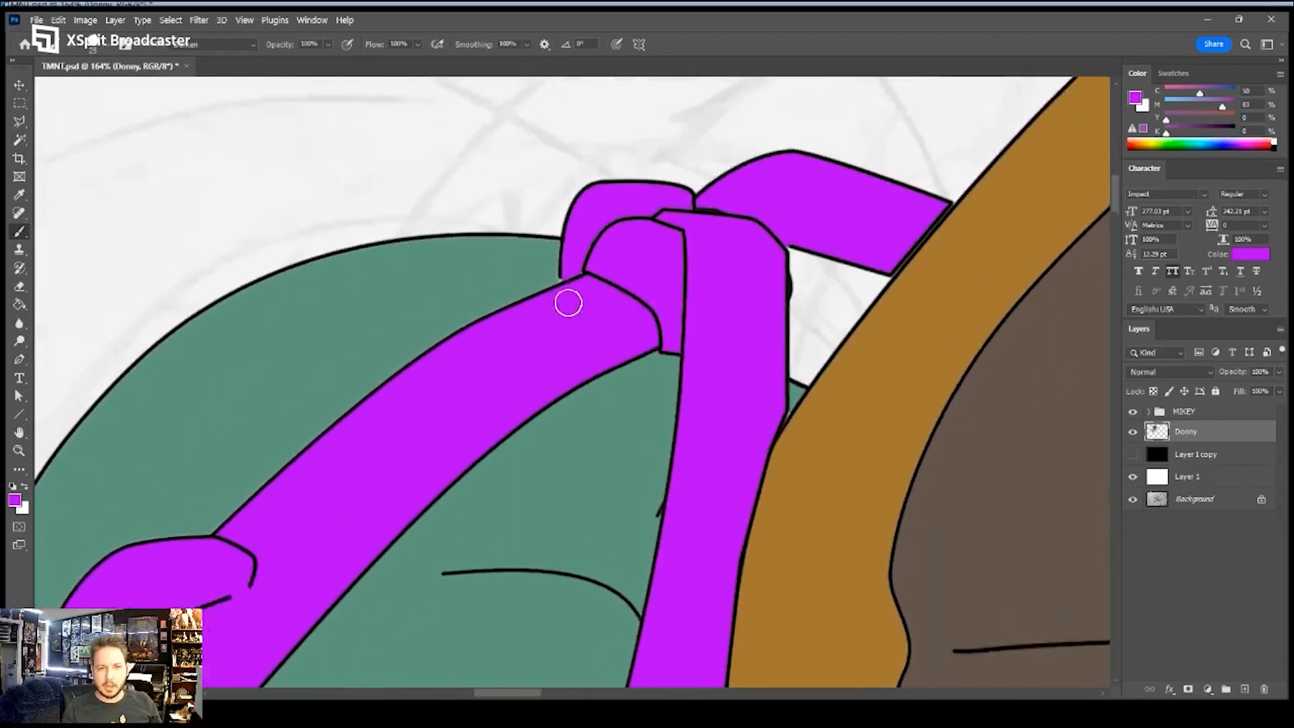
left_click(571, 284)
left_click_drag(560, 375, 679, 289)
left_click_drag(461, 454, 602, 293)
key("z")
left_click_drag(680, 391, 593, 275)
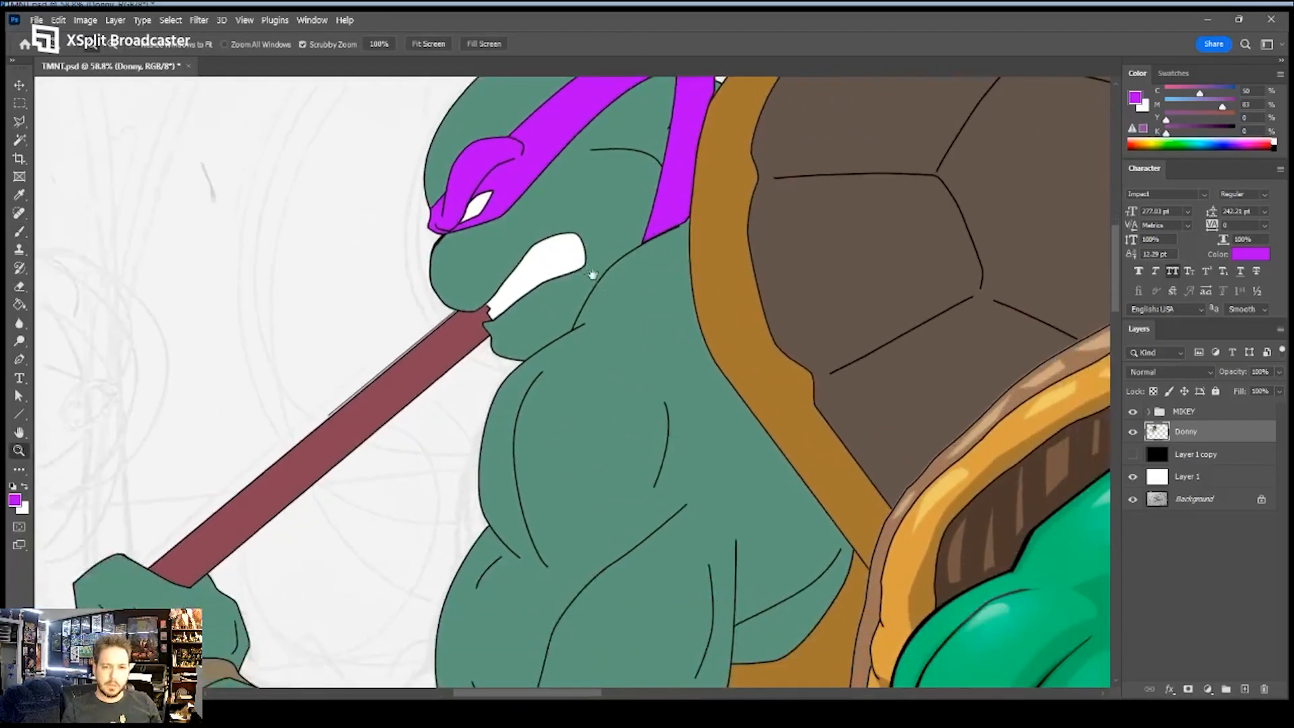
left_click_drag(641, 339, 569, 352)
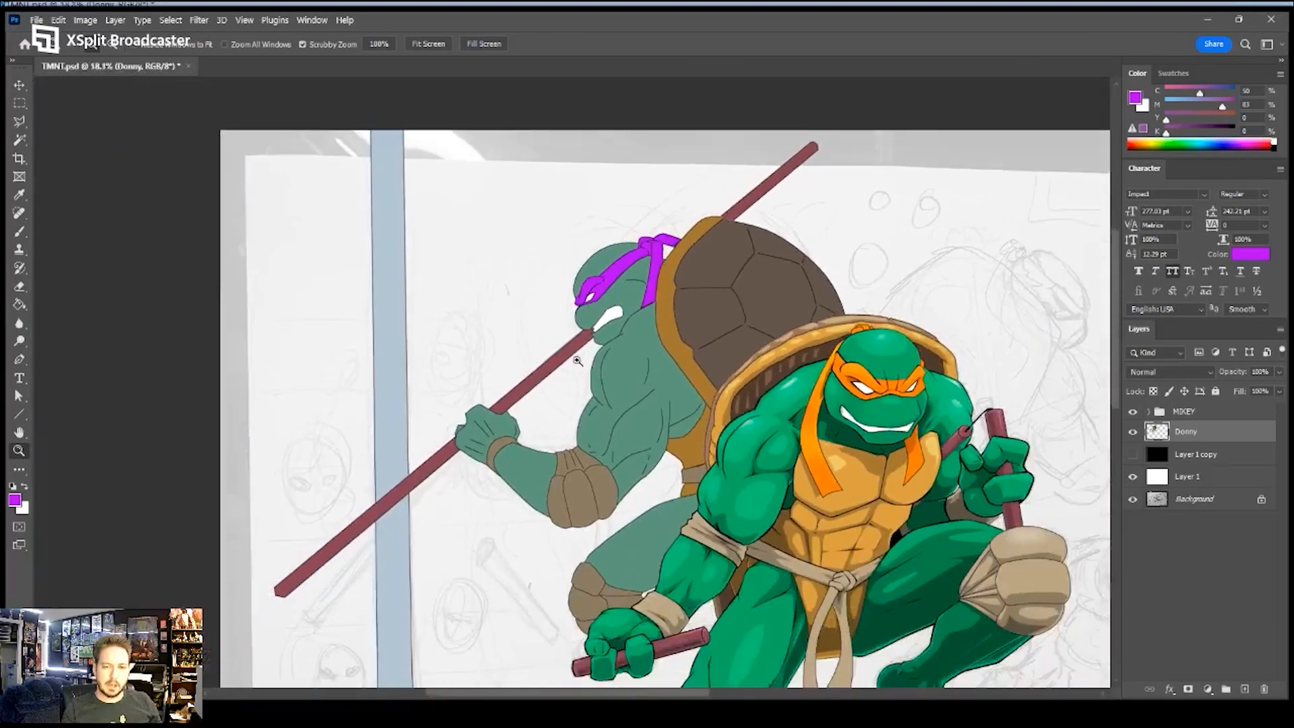
- Create a layer group named DONNY and move the Donny layer into it
left_click(1226, 689)
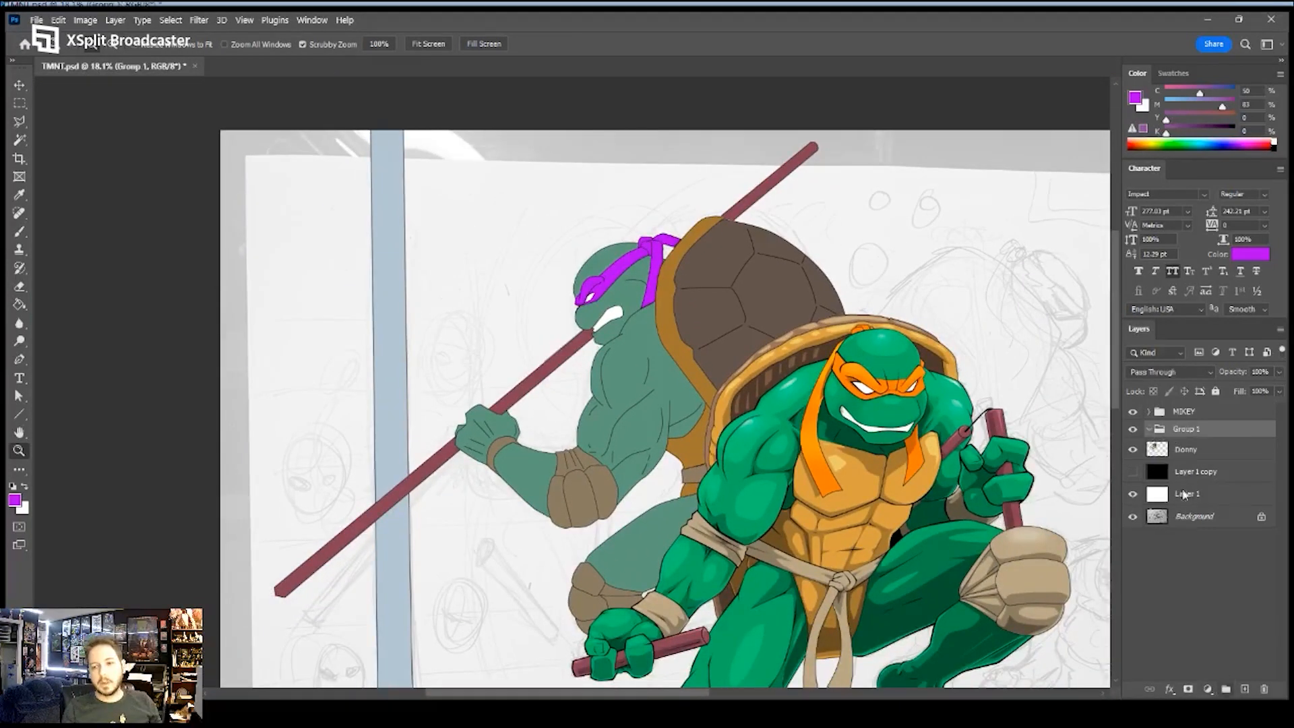
left_click_drag(1184, 450, 1156, 428)
double_click(1197, 430)
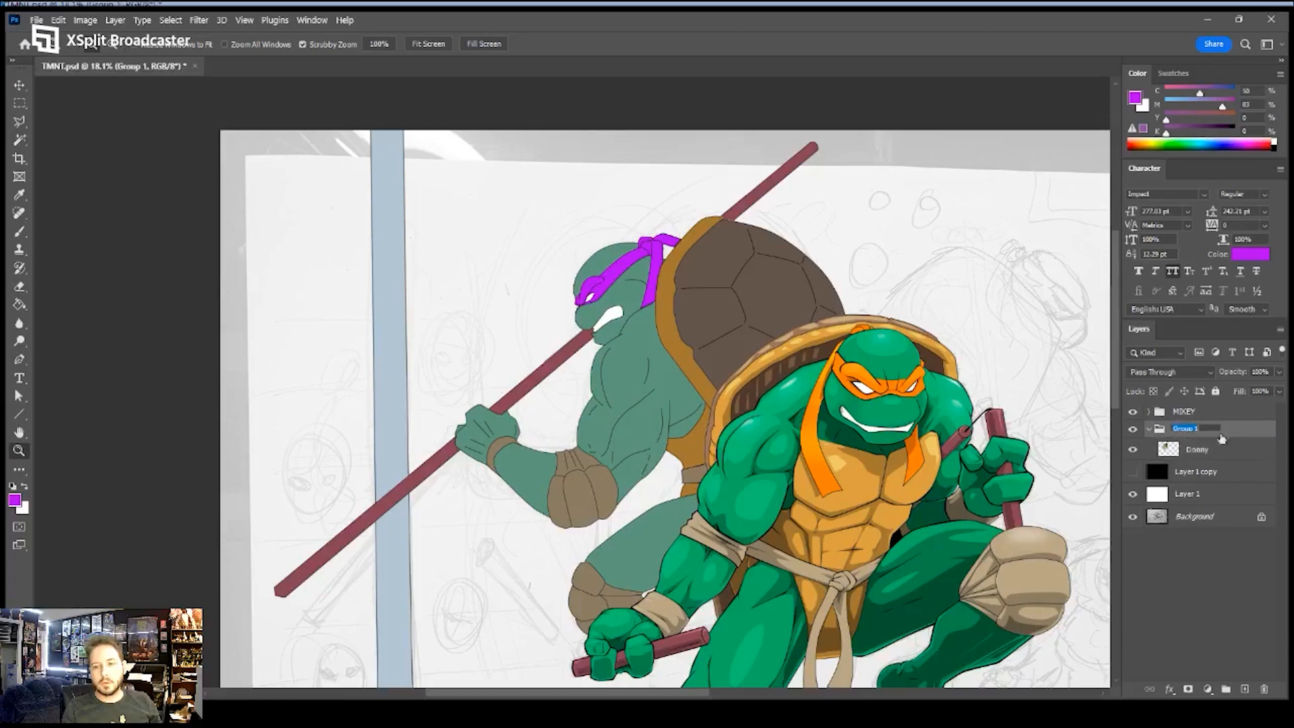
type("DONNY")
key("Return")
- Add a new layer above the Donny layer in the DONNY group and name it Shades
left_click(1208, 449)
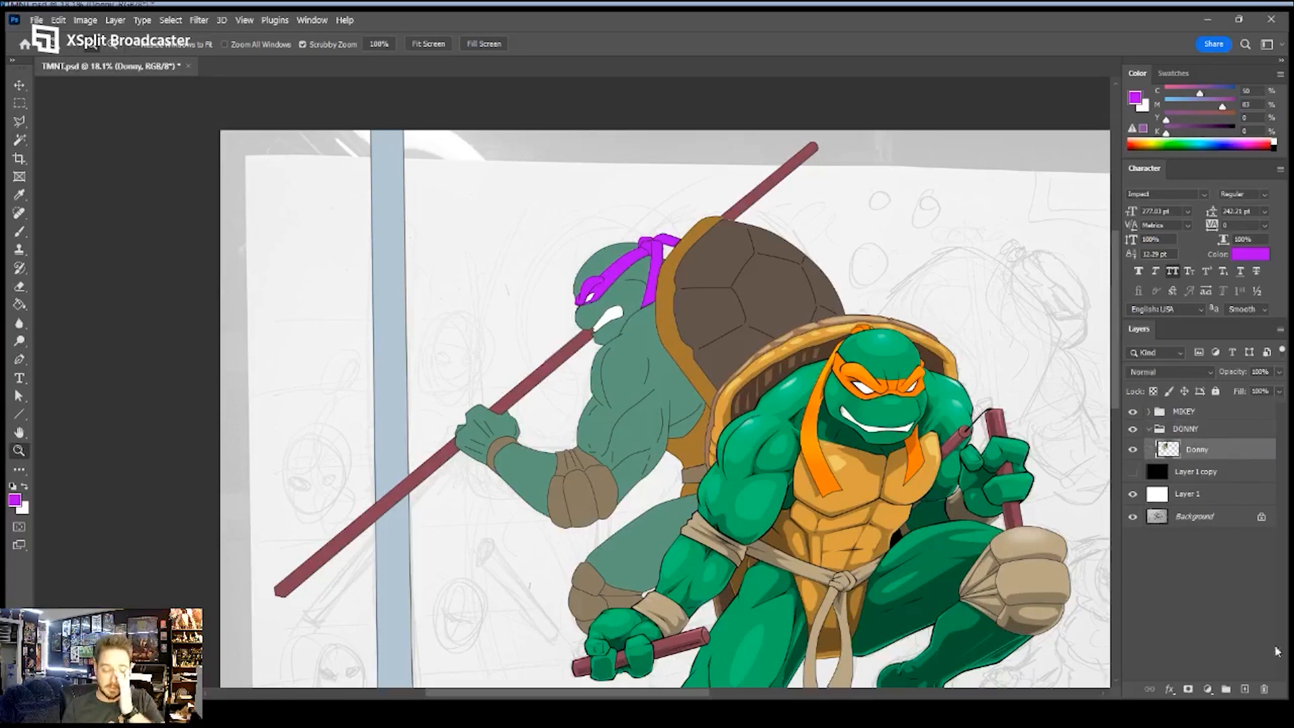
left_click(1245, 689)
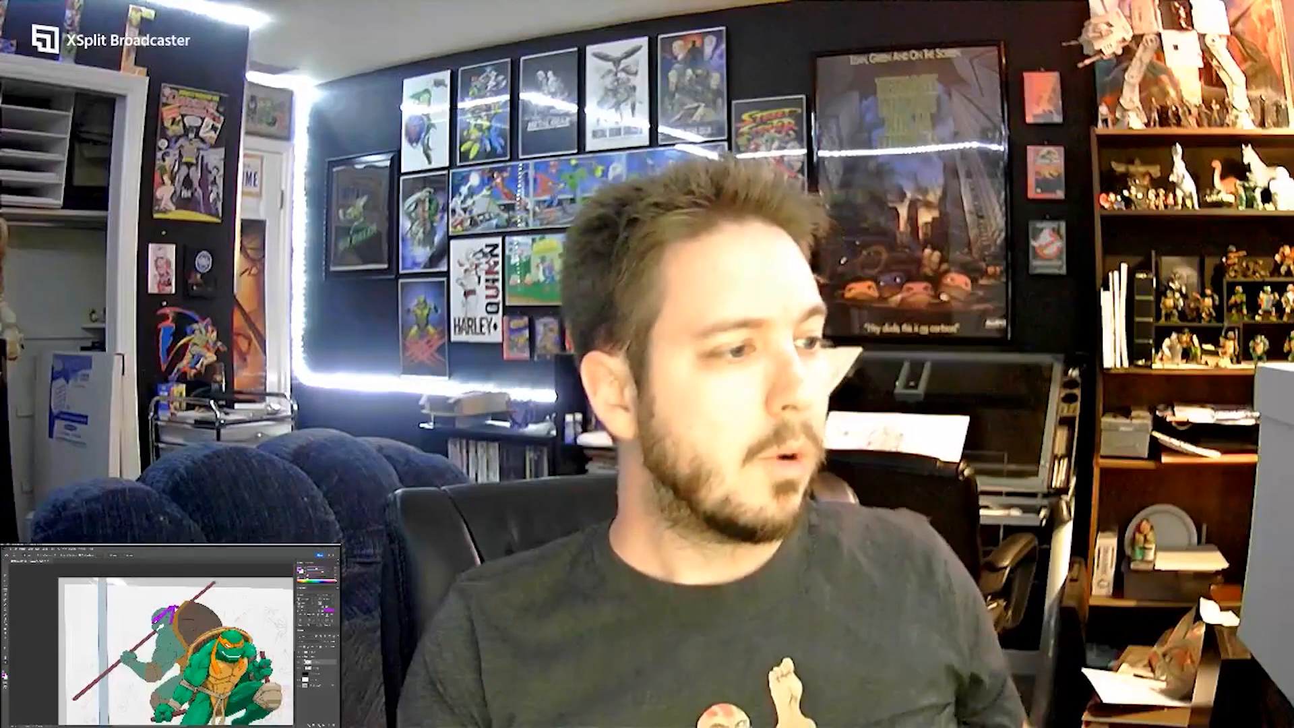
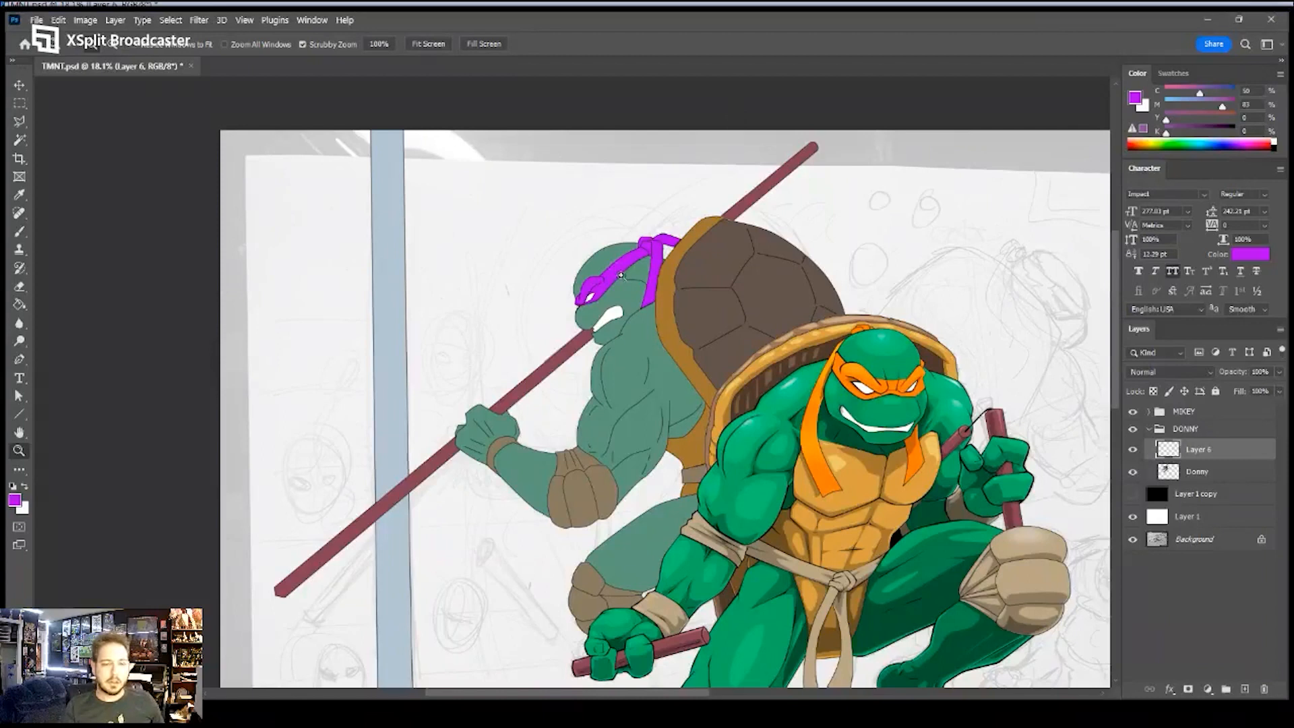
left_click_drag(599, 274, 657, 268)
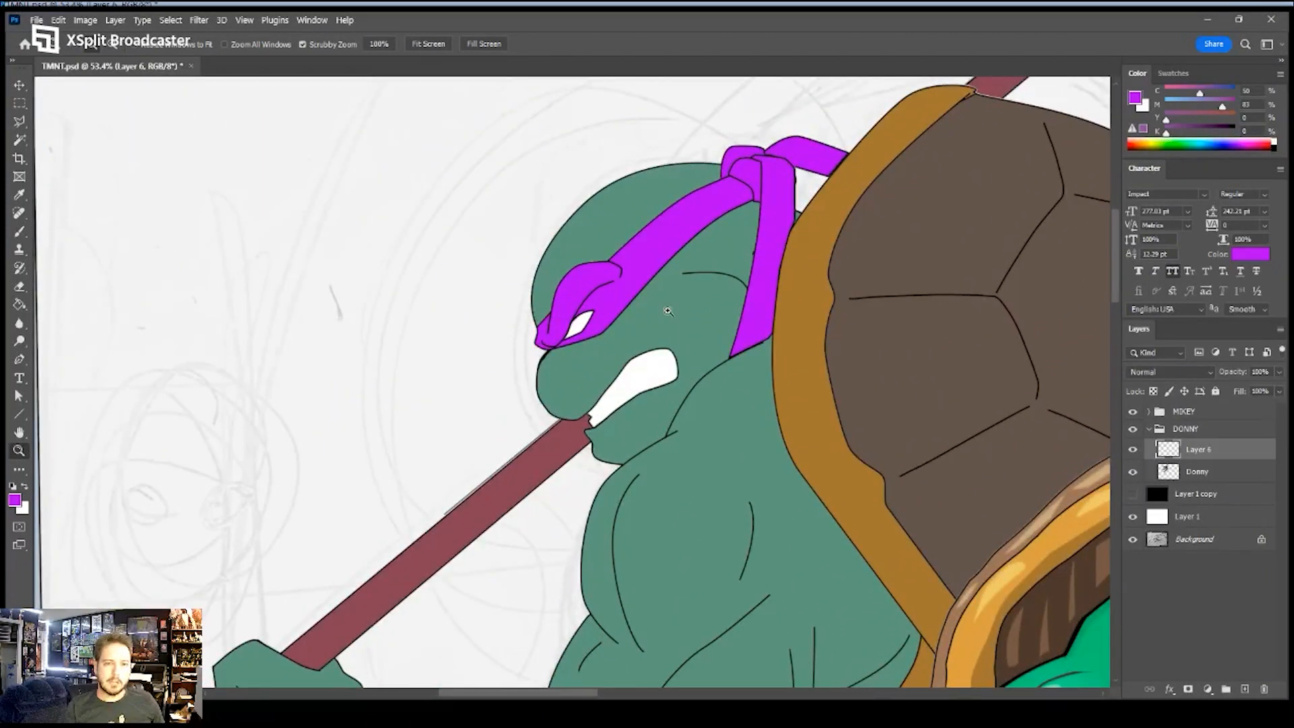
key("p")
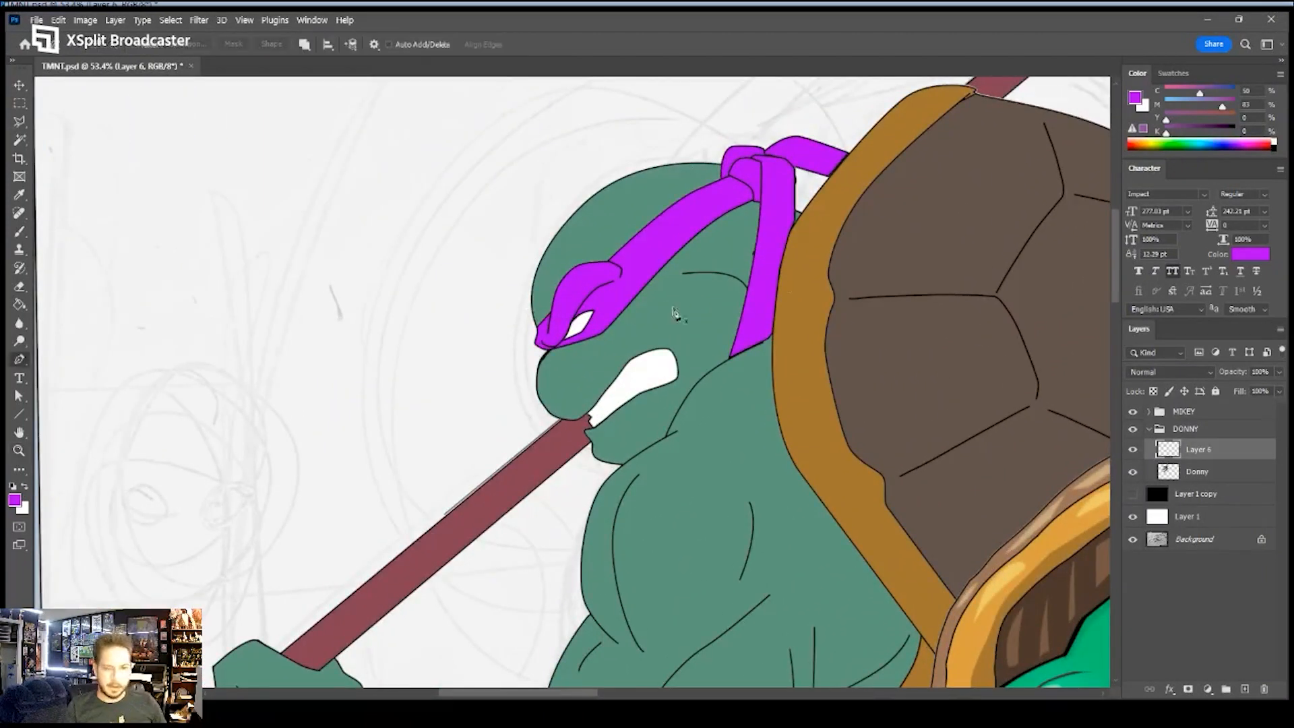
double_click(1196, 450)
type("S")
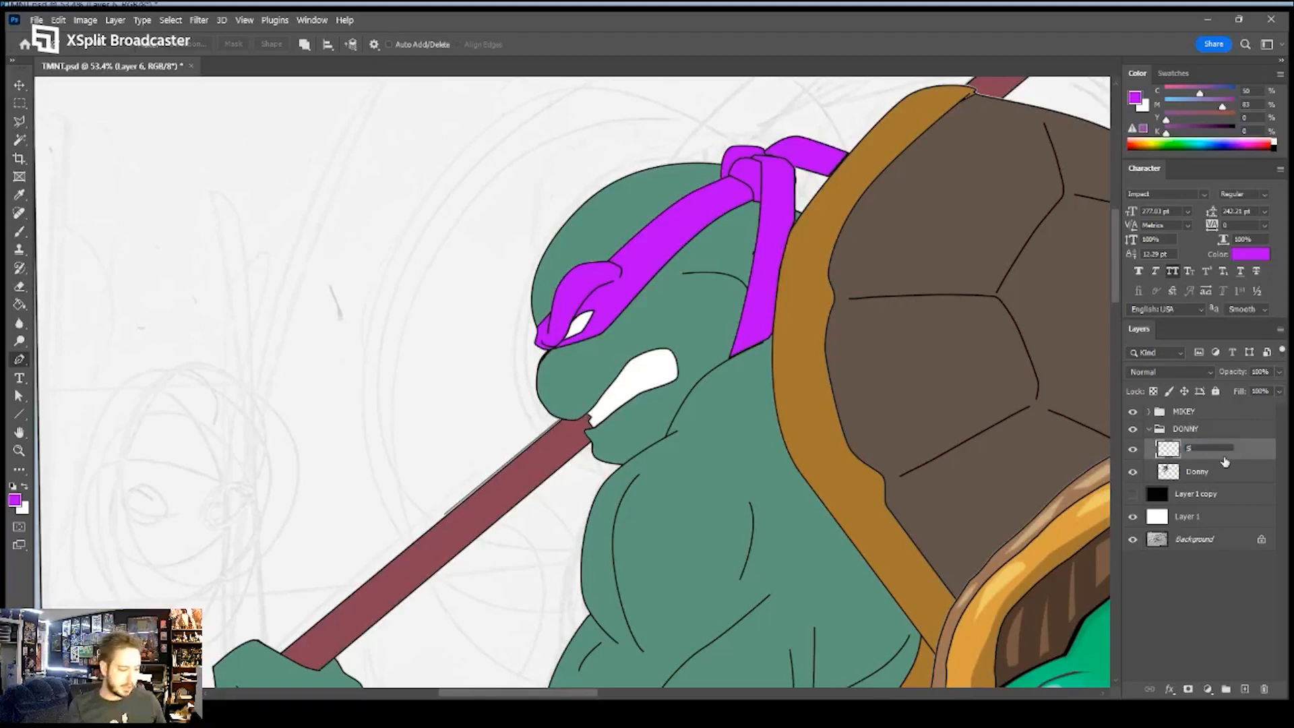
type("hades")
key("Return")
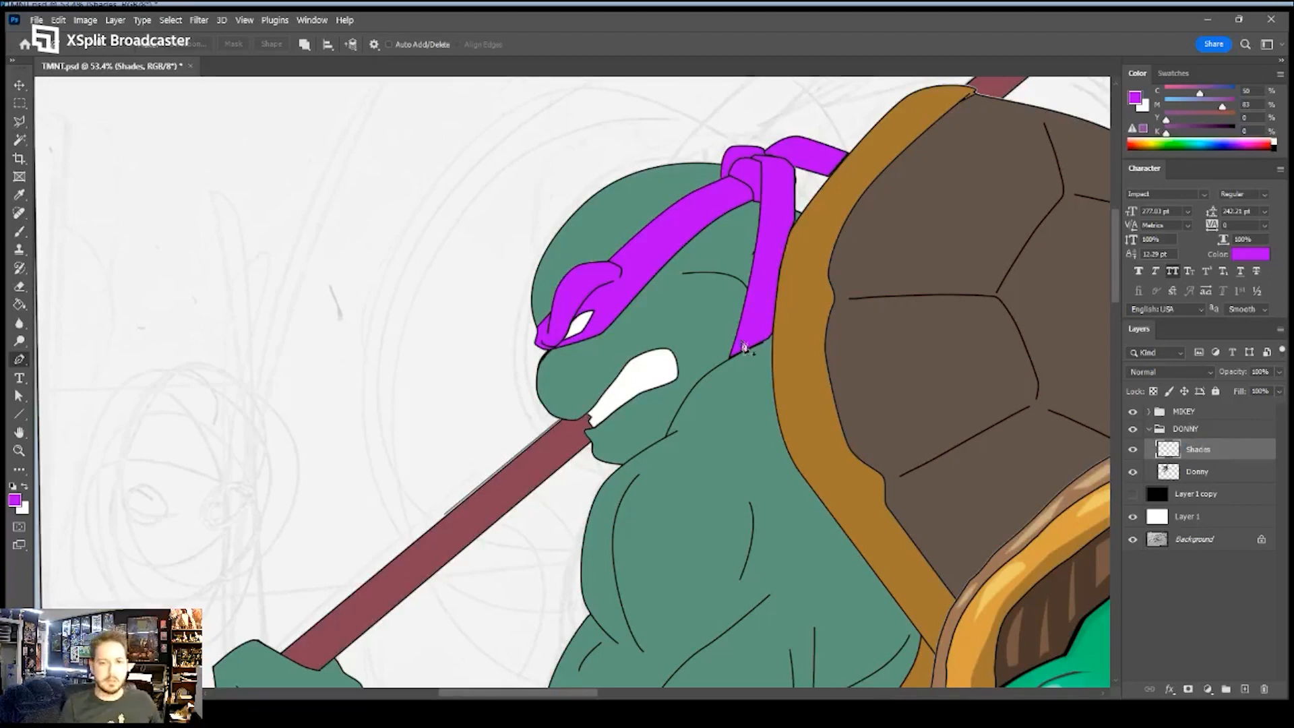
- Draw a closed Pen path for the shadow under Donny's mask knot, running below the band and into a pointed fold along it
key("z")
left_click_drag(721, 216, 719, 261)
key("p")
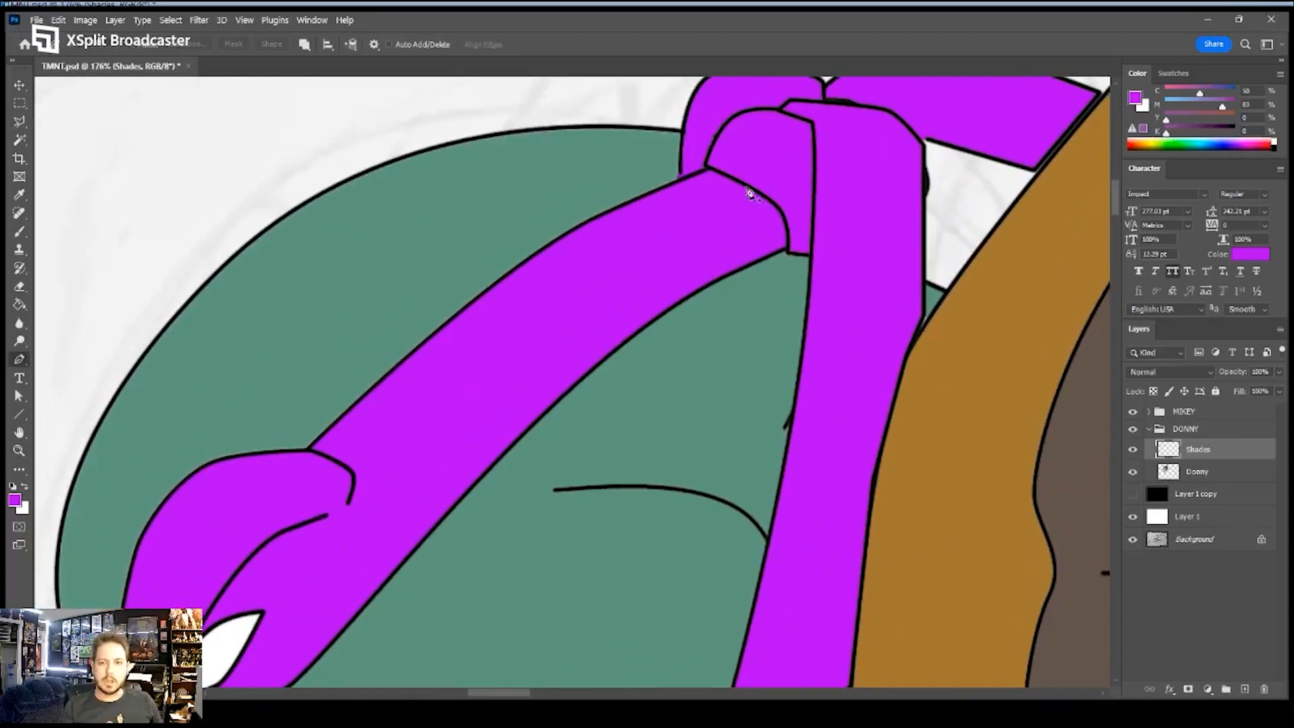
left_click_drag(785, 188, 807, 185)
left_click(815, 149)
left_click(811, 257)
left_click(810, 272)
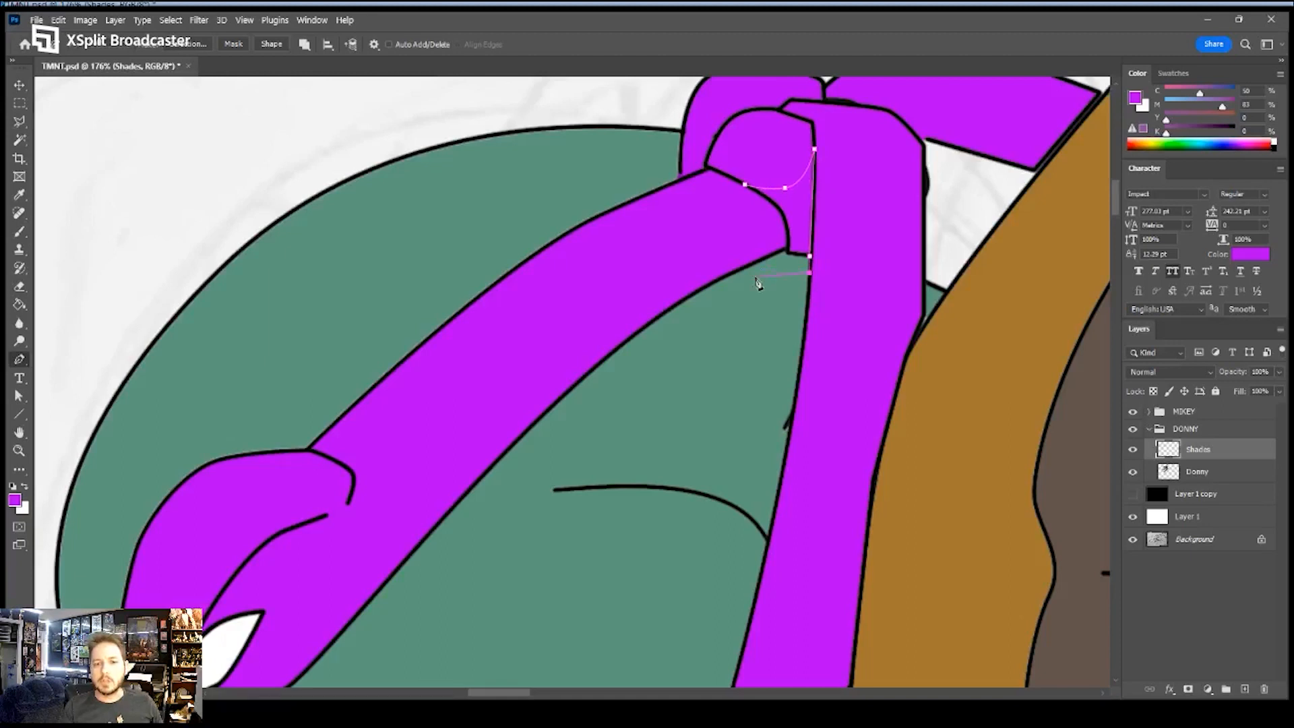
left_click_drag(725, 292, 710, 291)
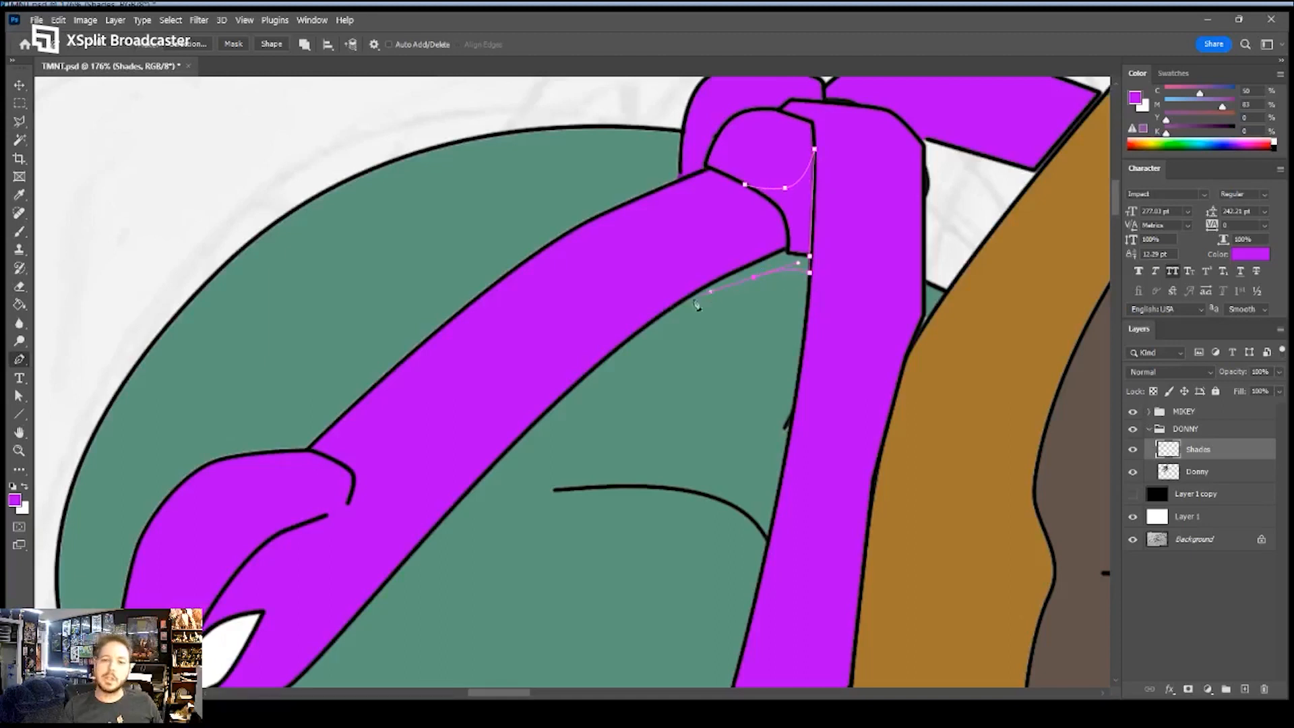
left_click(629, 341)
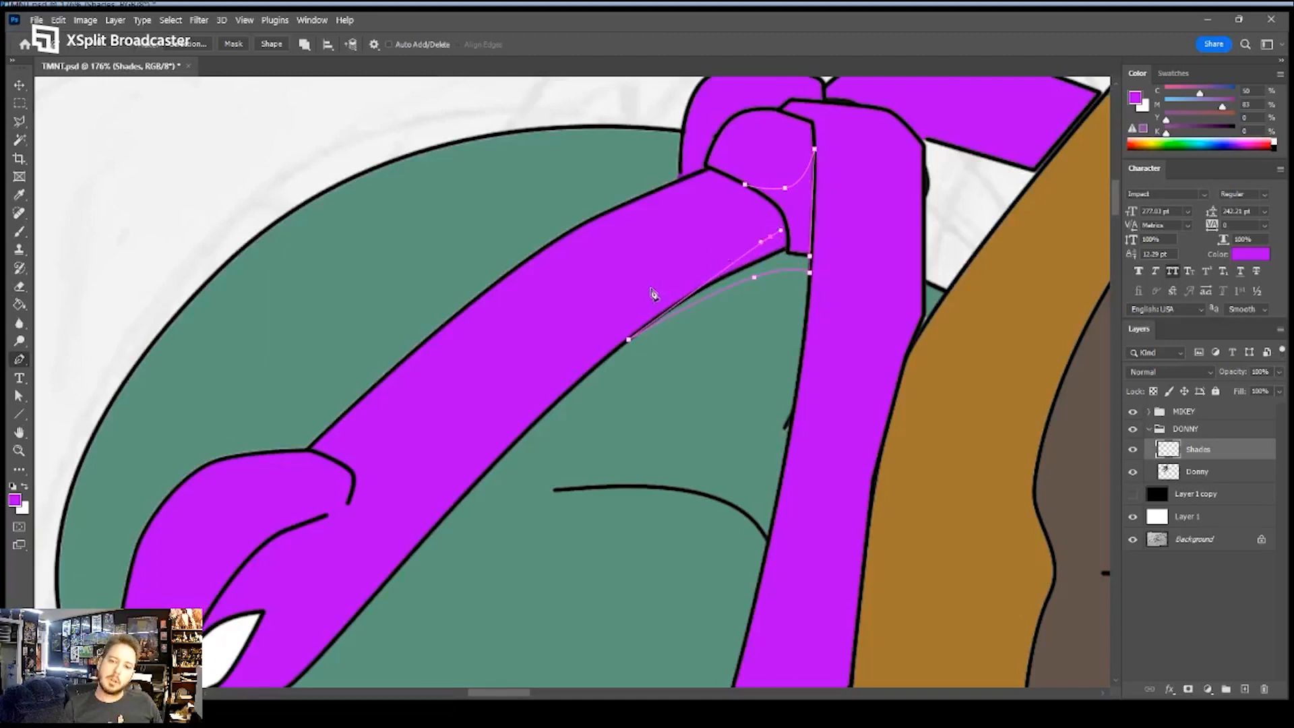
left_click(748, 198)
left_click(616, 265)
left_click(744, 186)
- Draw a closed Pen path for the shadow on the lower half of the mask tail between the knot and the shell rim
left_click_drag(745, 187, 605, 310)
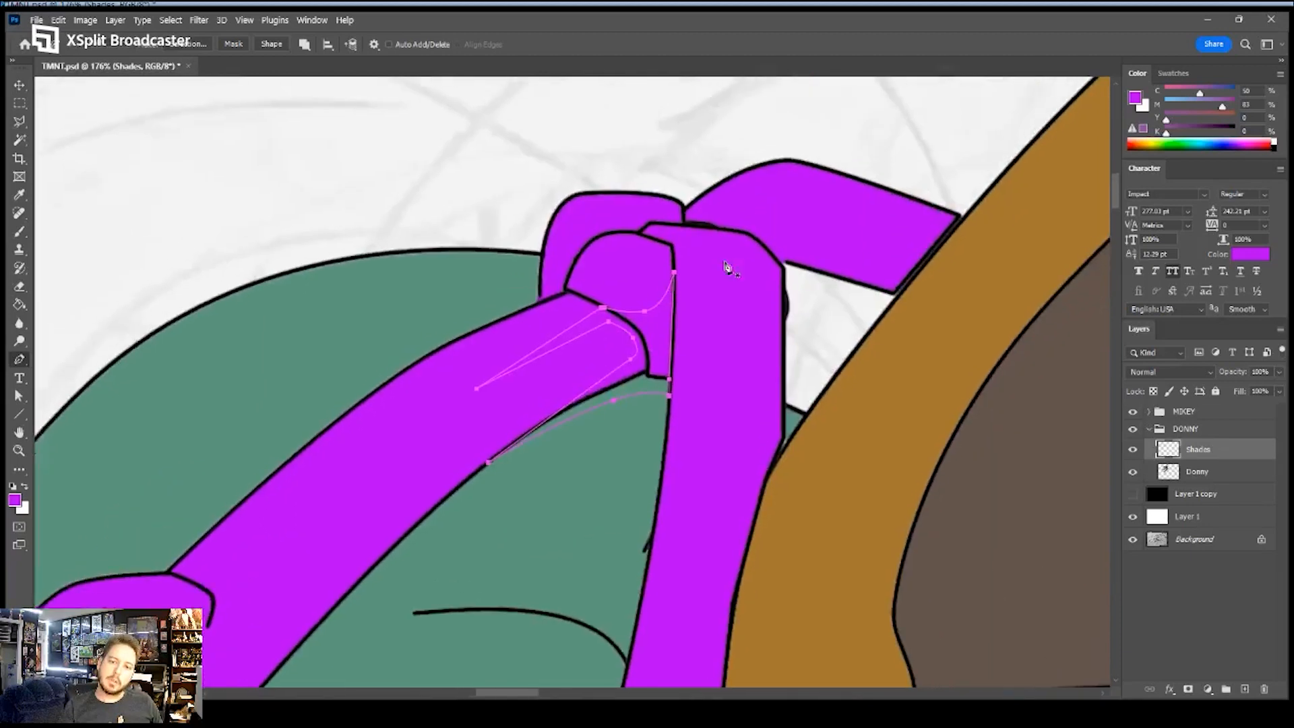
left_click_drag(732, 228, 747, 224)
left_click_drag(806, 191, 828, 194)
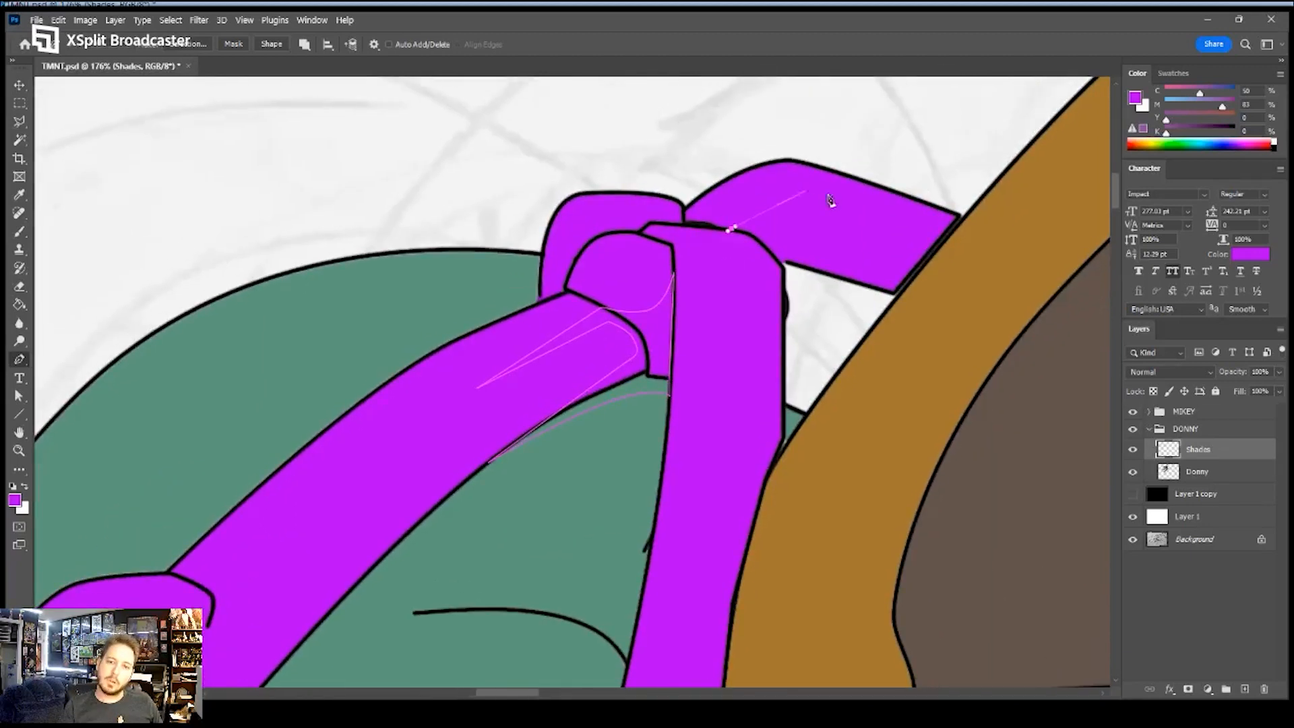
left_click(933, 244)
left_click(896, 292)
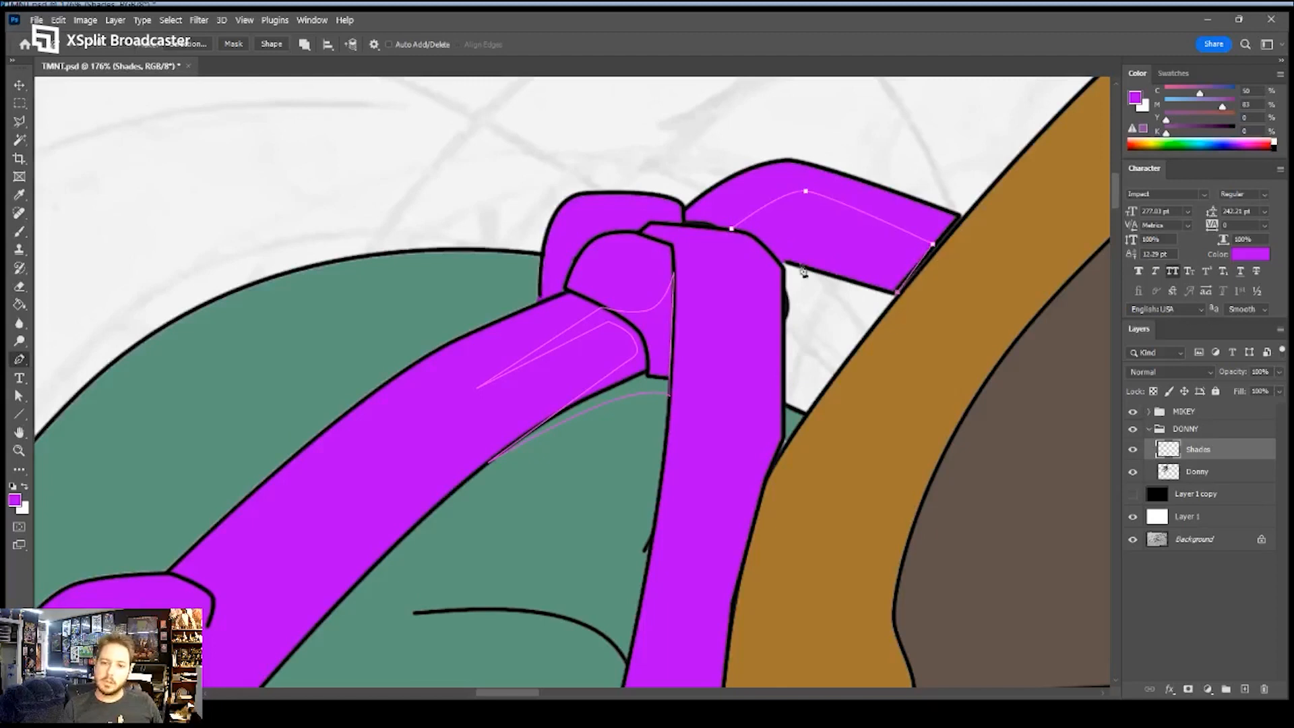
left_click(780, 262)
left_click(766, 242)
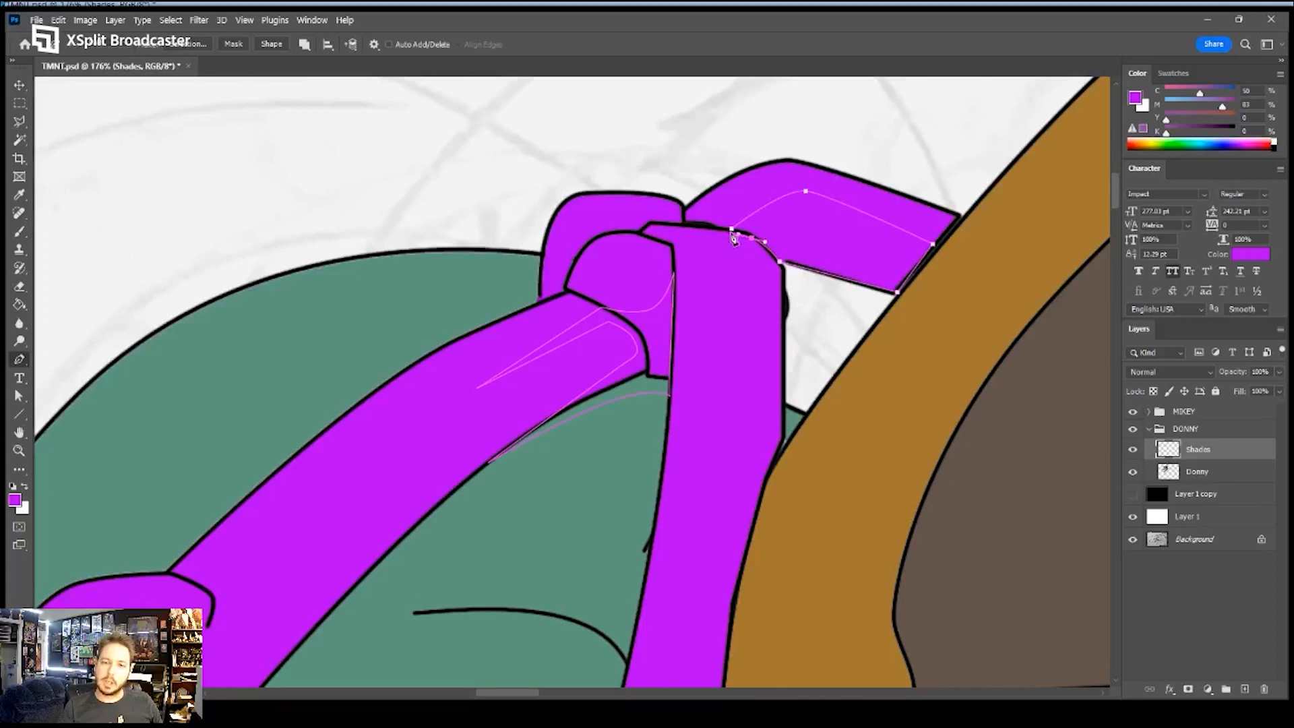
left_click(732, 229)
- Draw a closed Pen path for the jagged shadow around Donny's eye, following the brow line and the eye's white edge
left_click_drag(610, 406, 778, 210)
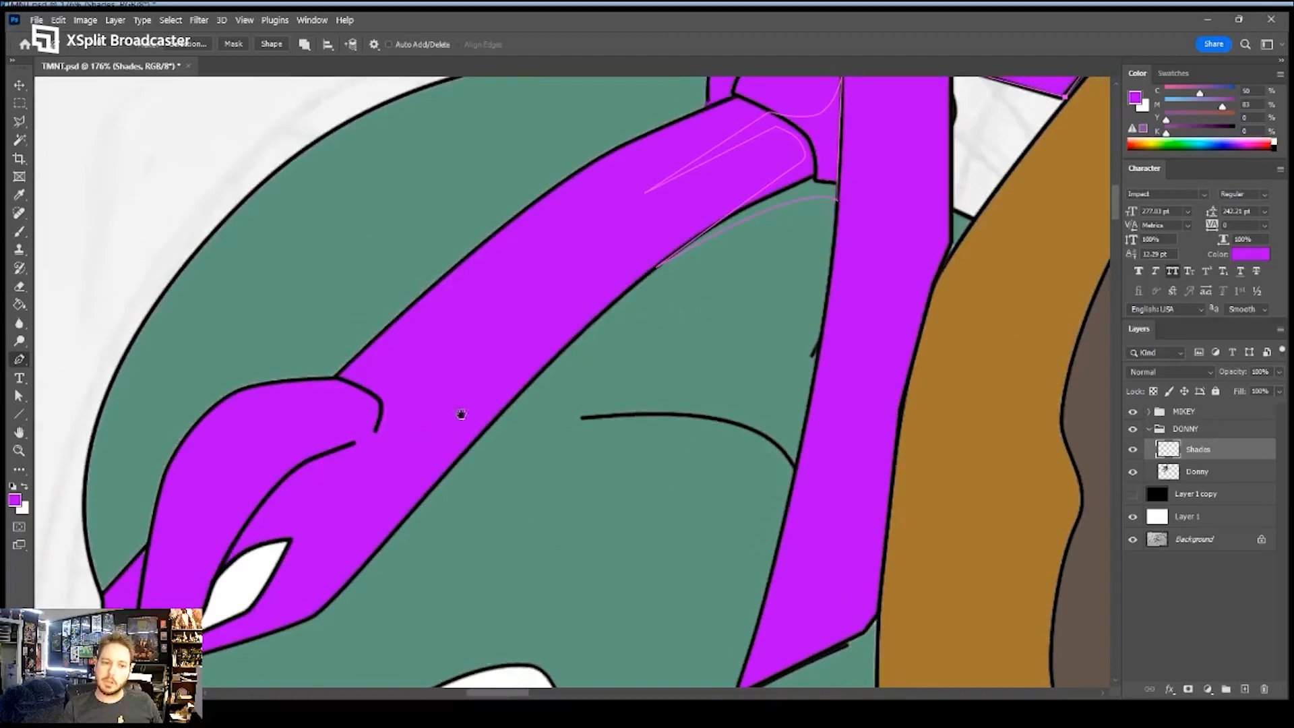
left_click_drag(462, 414, 650, 266)
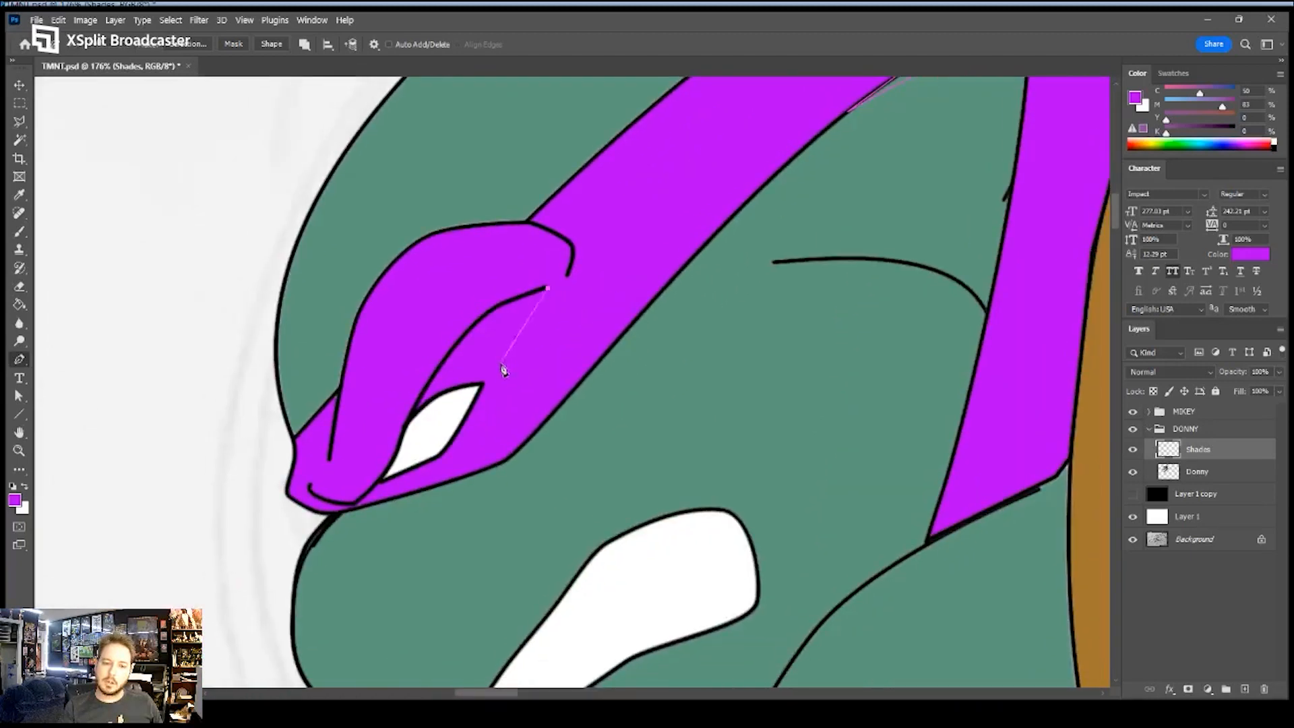
left_click_drag(511, 372, 507, 393)
left_click(531, 408)
left_click_drag(480, 450, 460, 462)
left_click(364, 498)
left_click_drag(367, 504, 379, 484)
left_click(446, 452)
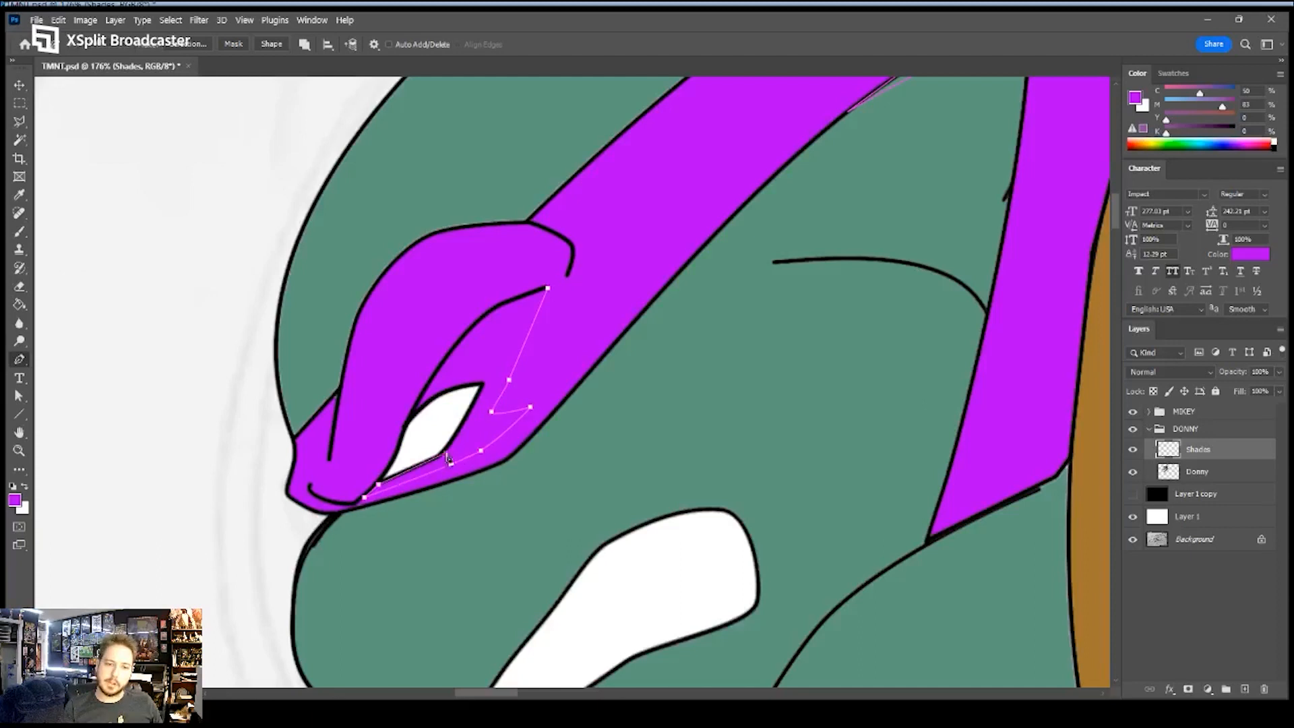
left_click(481, 387)
left_click(461, 387)
left_click(421, 404)
left_click(403, 425)
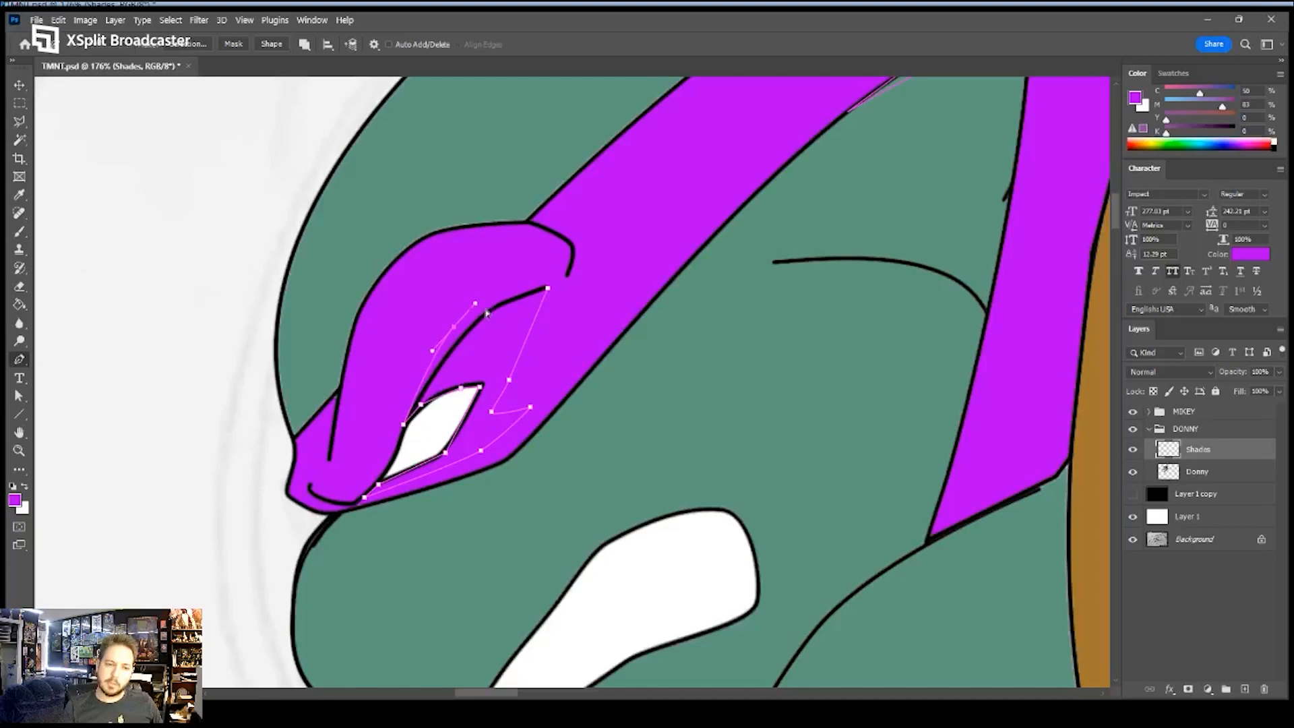
left_click_drag(485, 312, 500, 301)
left_click(547, 288)
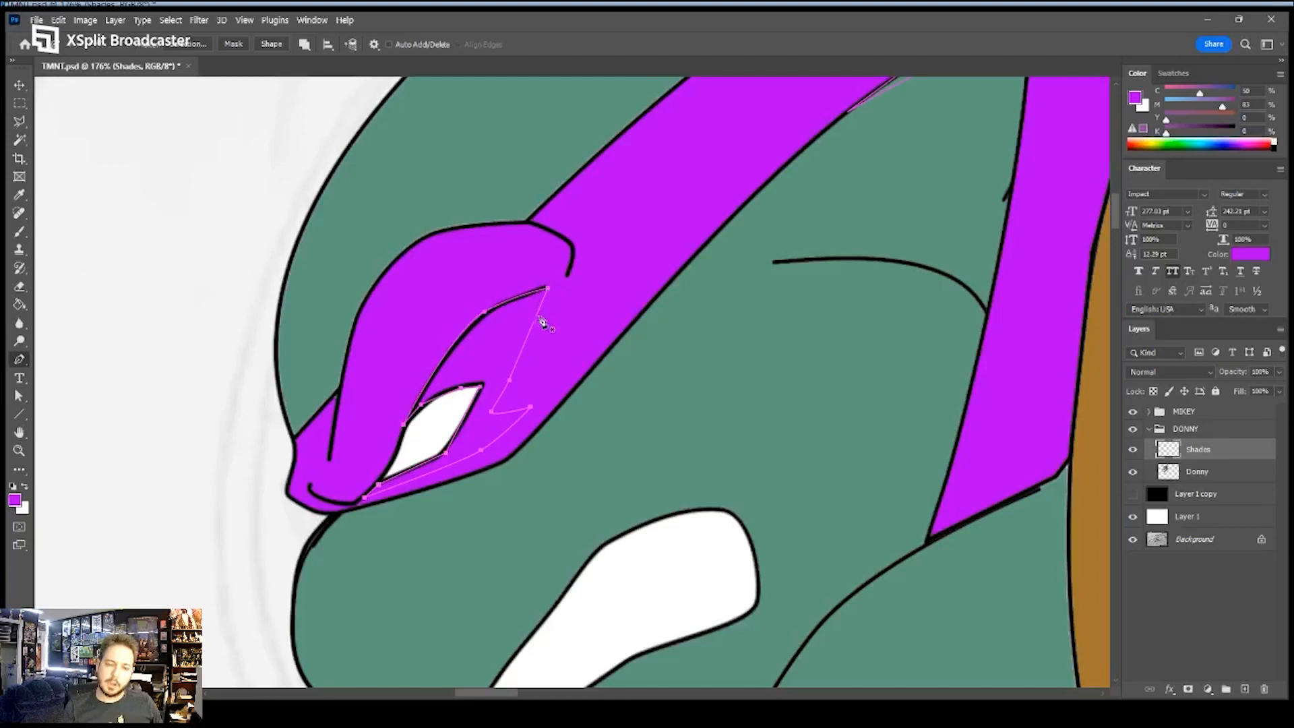
- Reset the foreground and background colors to the default black and white
key("z")
left_click_drag(588, 317, 548, 336)
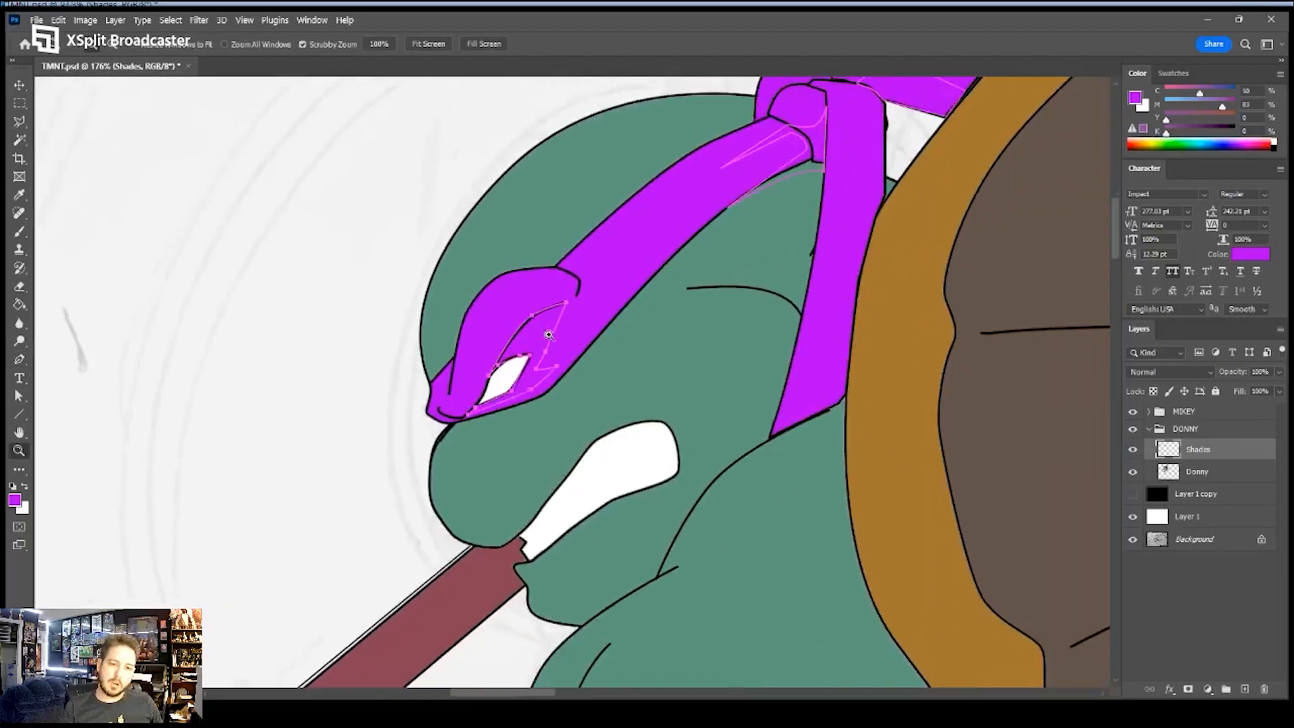
key("p")
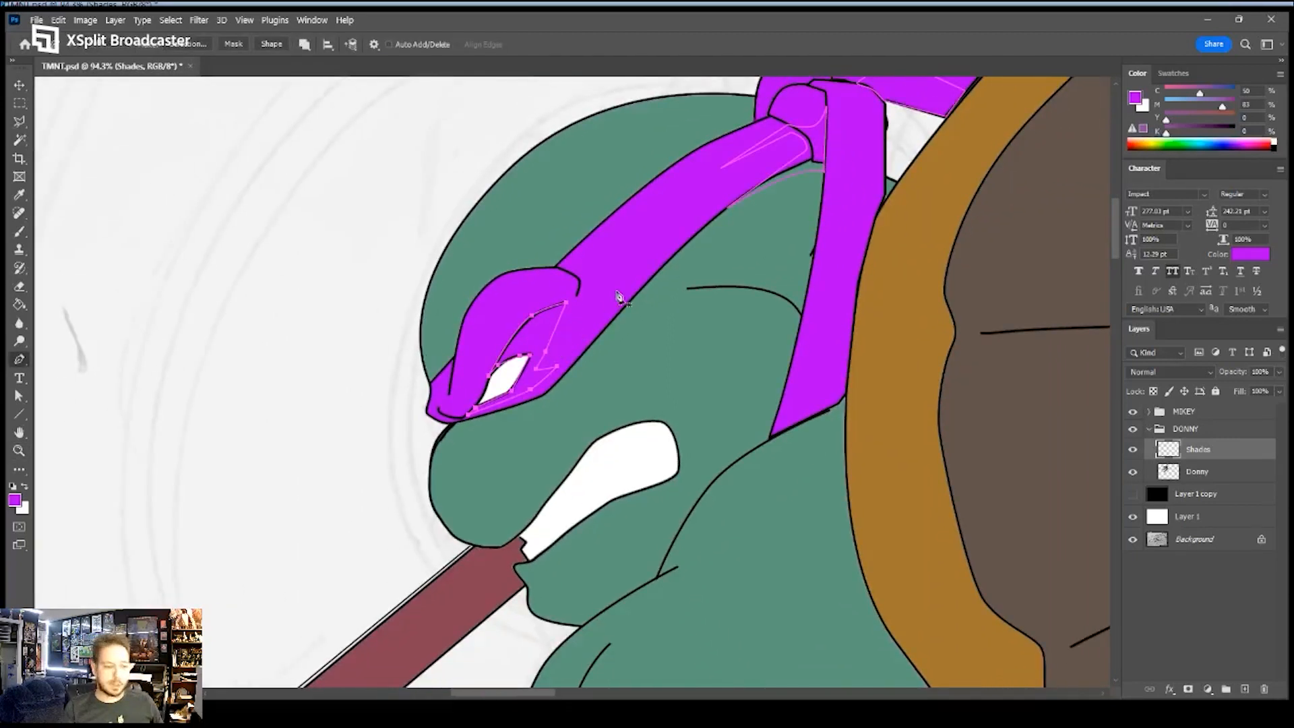
key("d")
key("g")
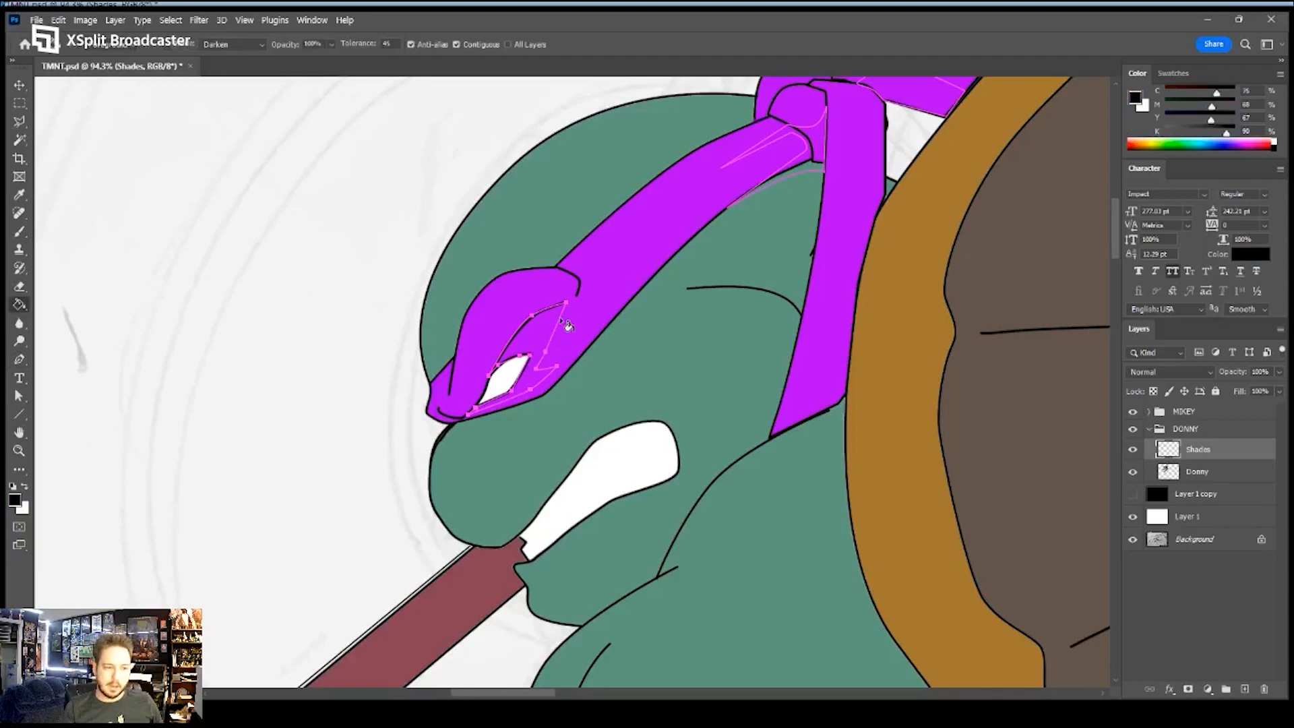
key("p")
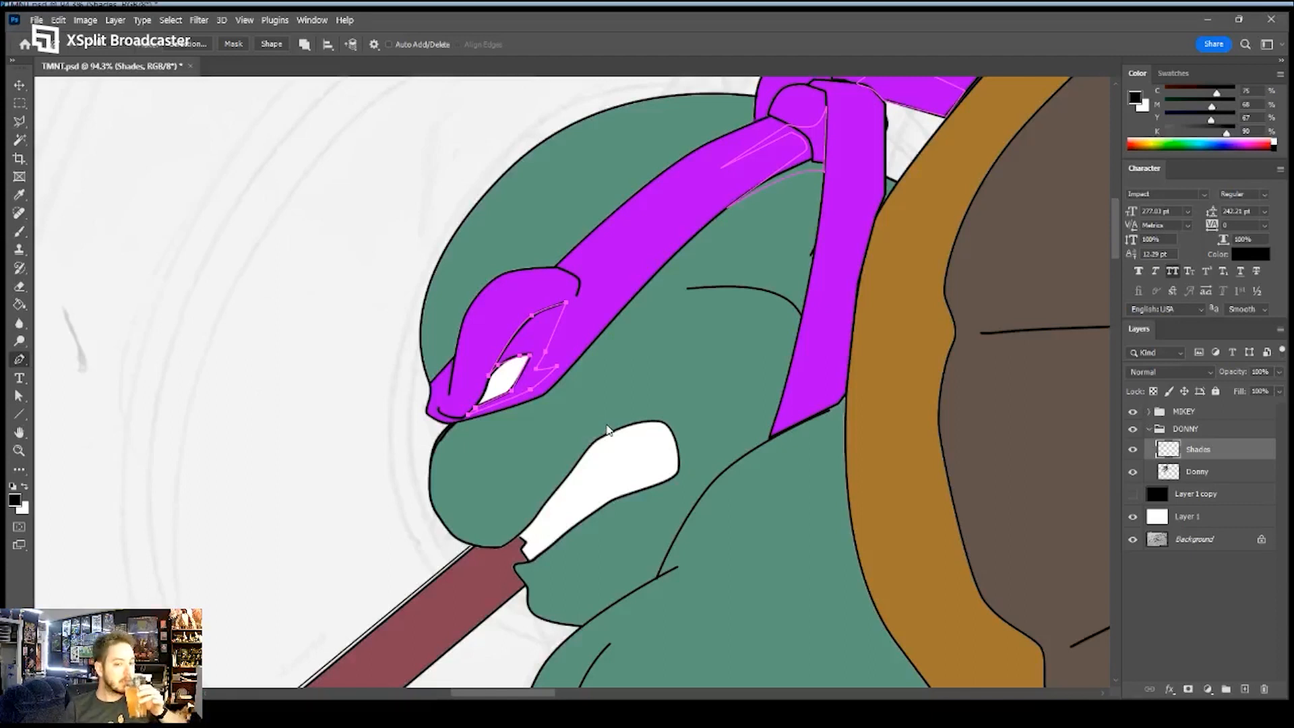
- Try to fill the mask's shadow paths with the black foreground color
key("i")
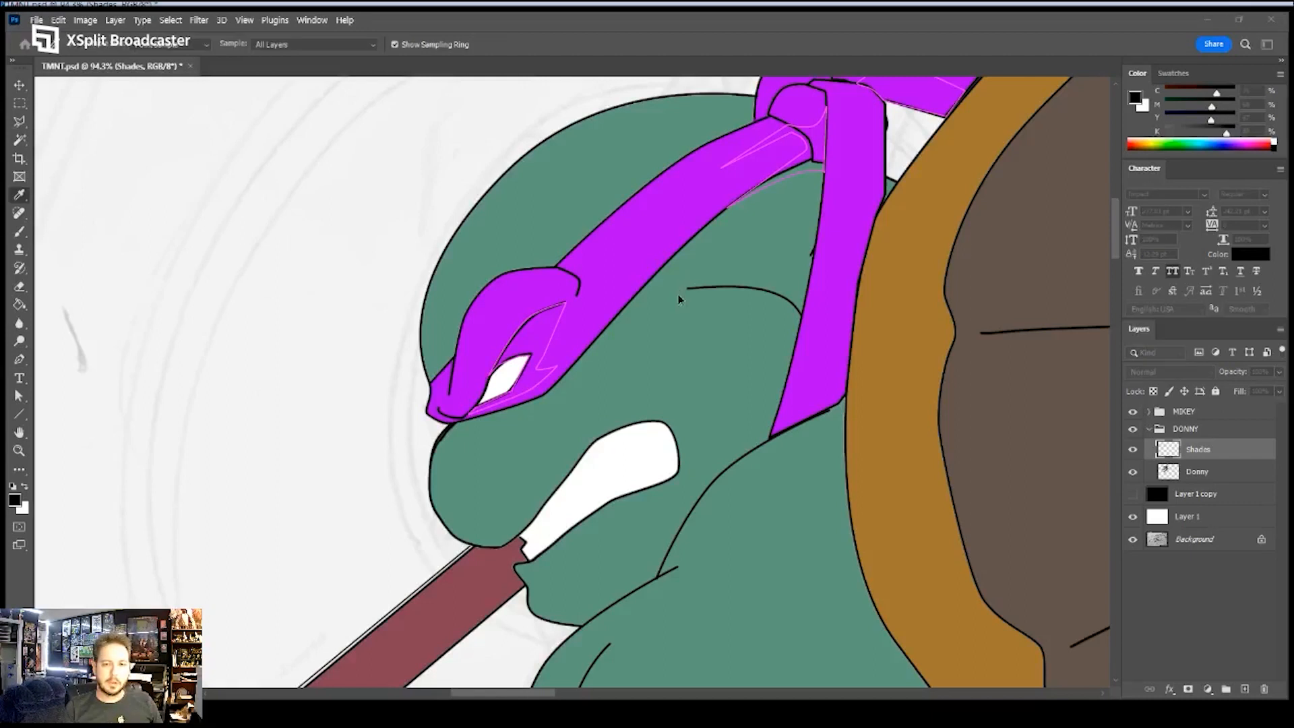
left_click(727, 287)
key("z")
left_click_drag(554, 337, 598, 335)
key("ctrl+z")
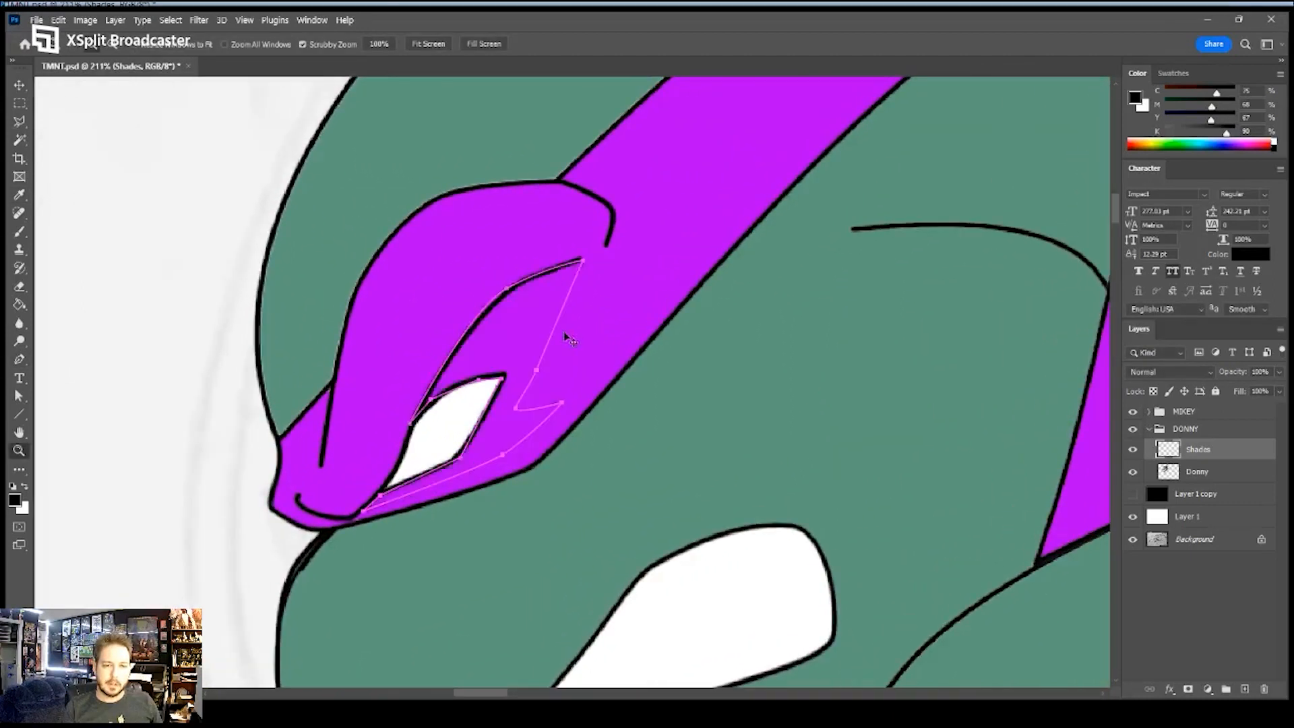
- Fill the shadow paths around the eye, knot and mask tail with black, and delete the paths
key("a")
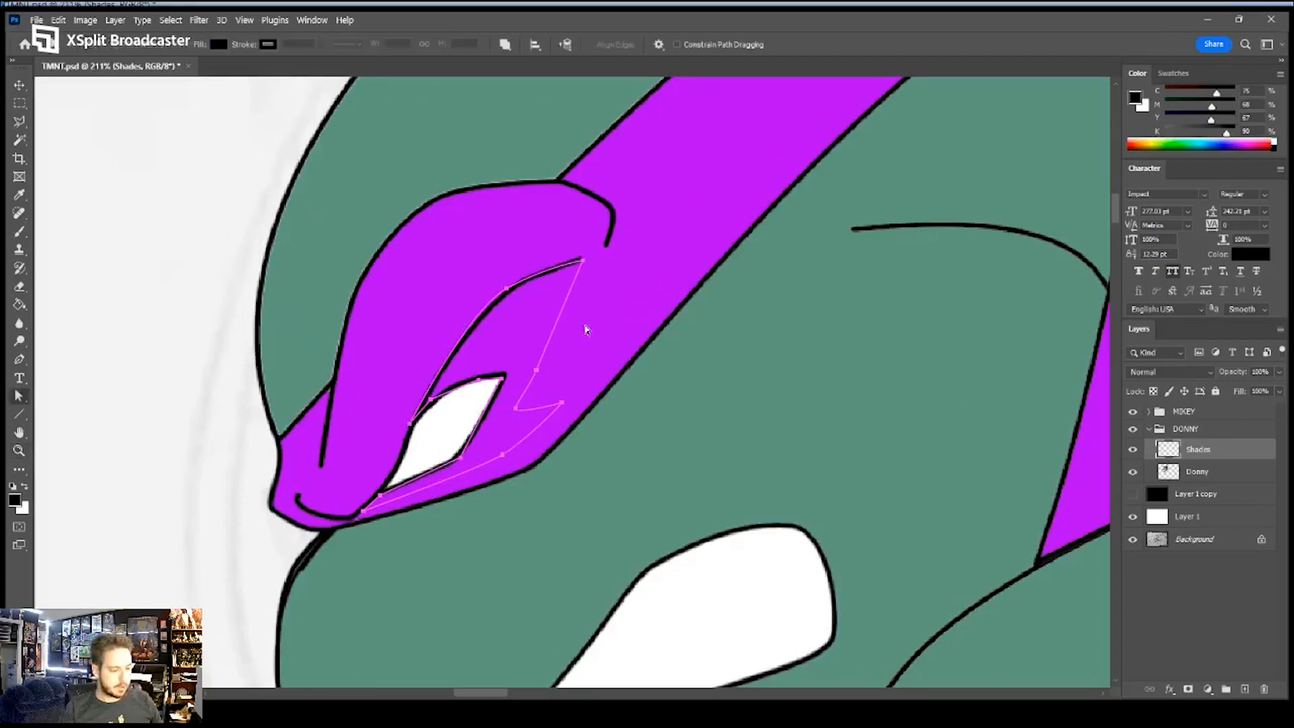
key("p")
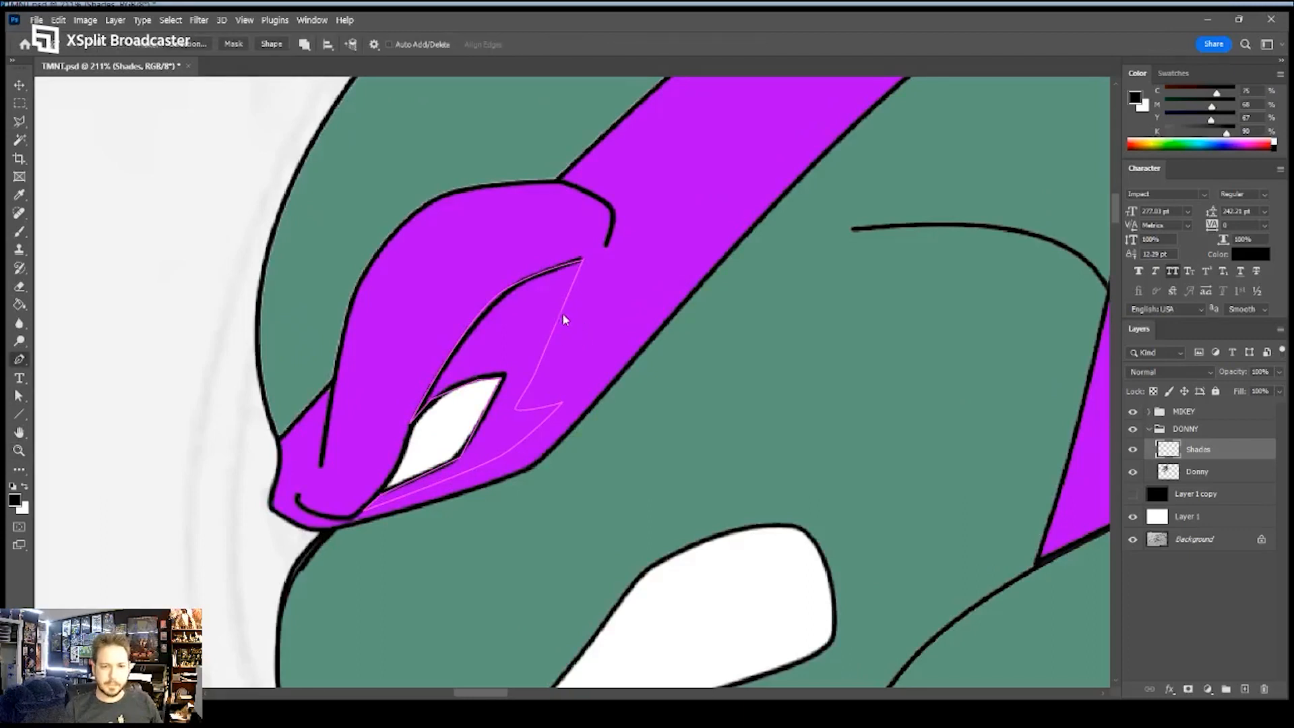
key("i")
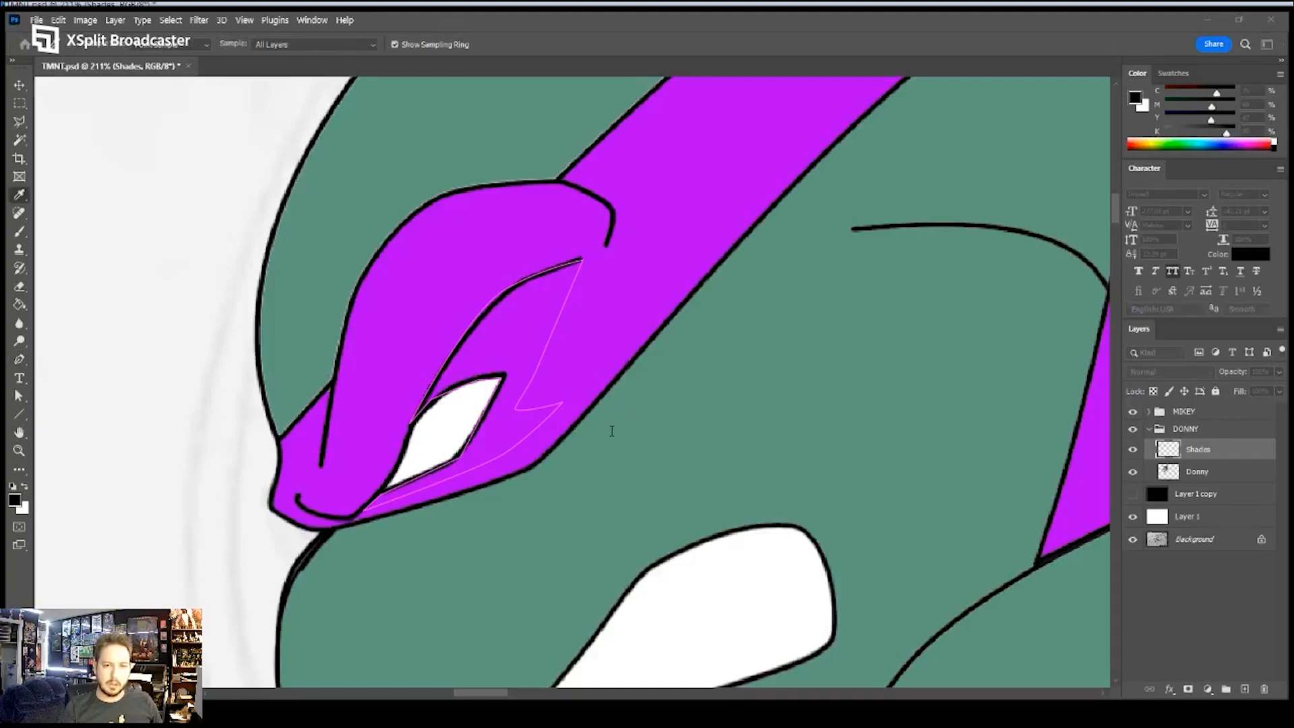
key("Return")
key("Return")
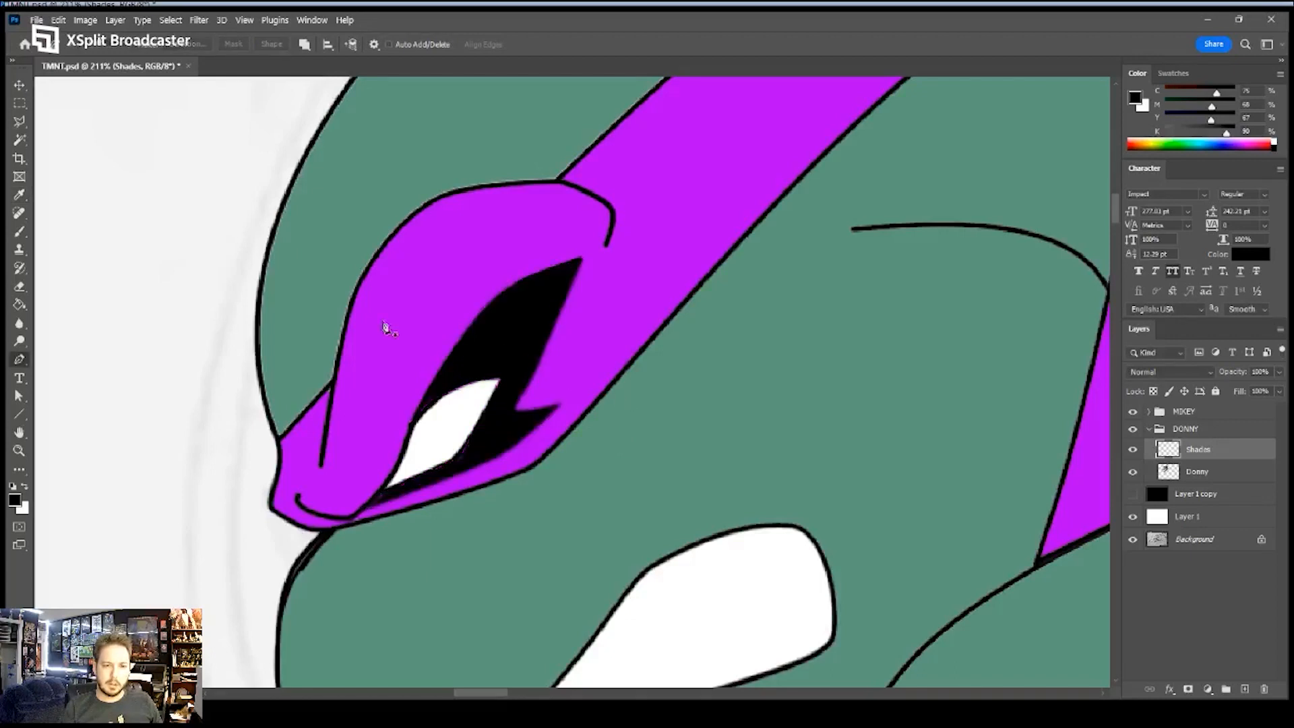
- Sample the skin green from Donny's head as the foreground color and reselect the Shades layer
left_click_drag(385, 324, 474, 330)
key("i")
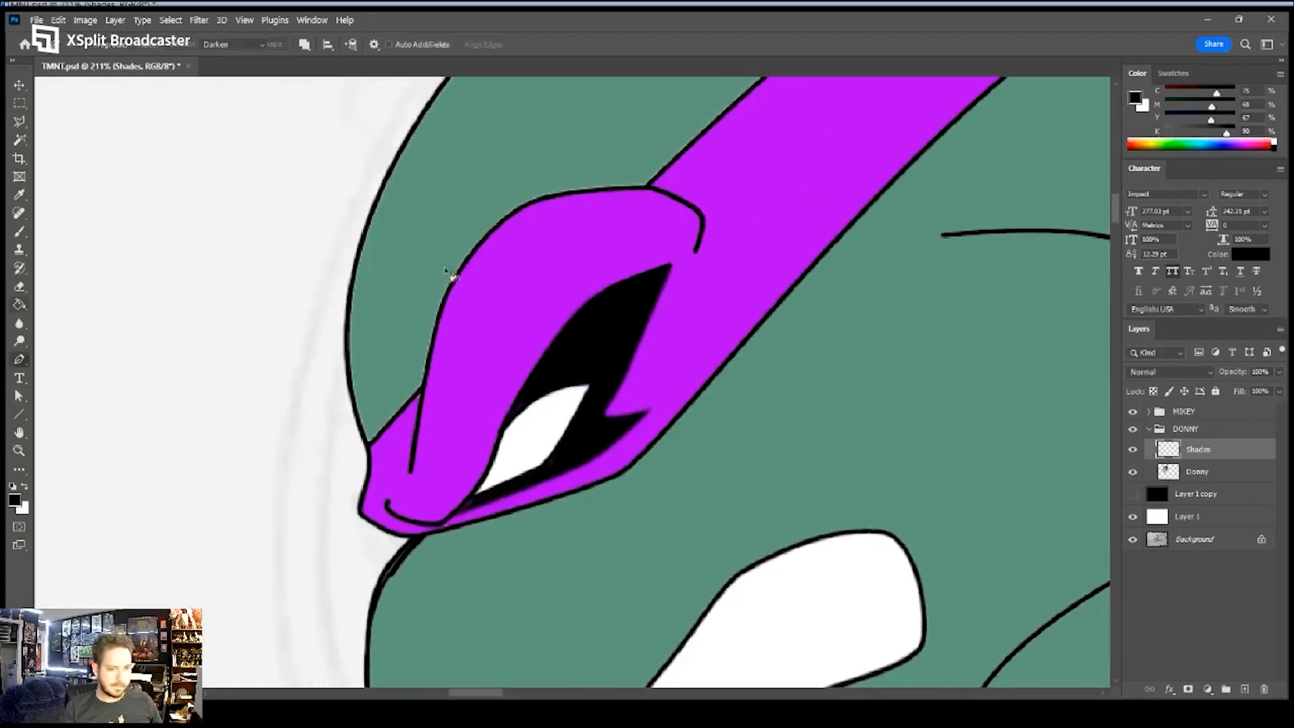
left_click(439, 254)
key("g")
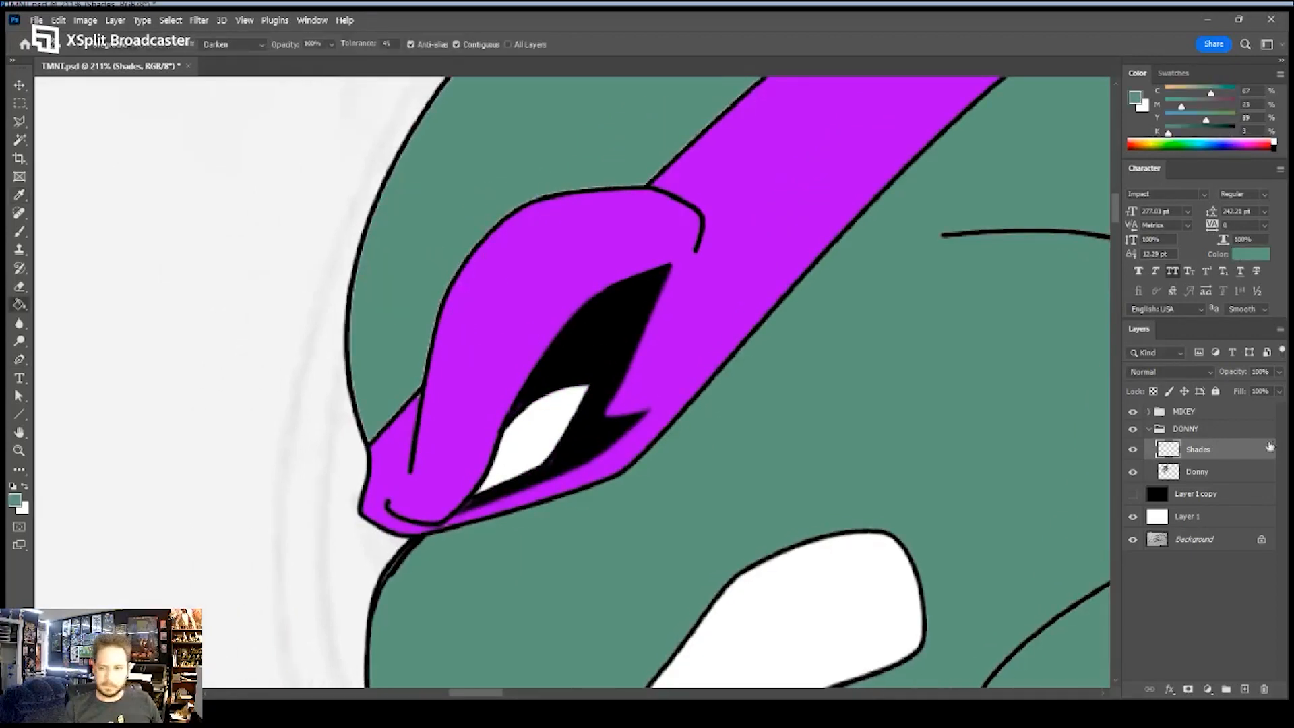
left_click(1225, 475)
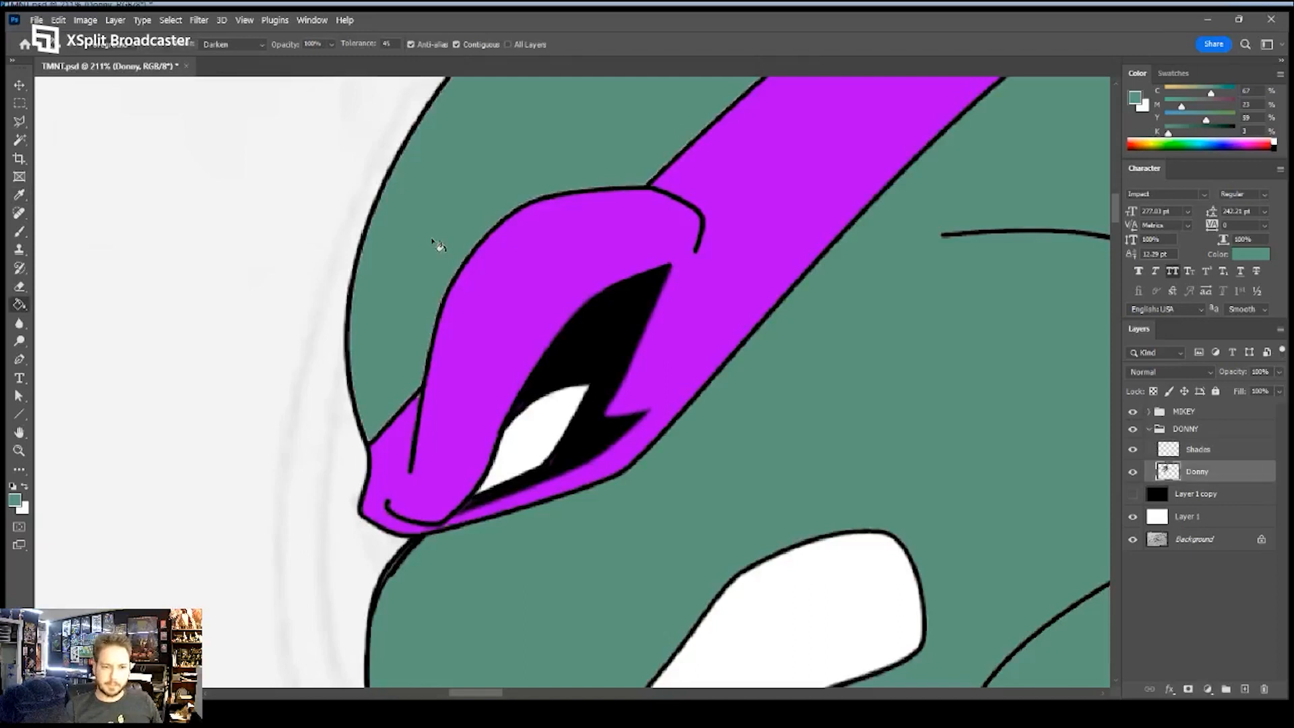
key("z")
left_click_drag(540, 299, 457, 304)
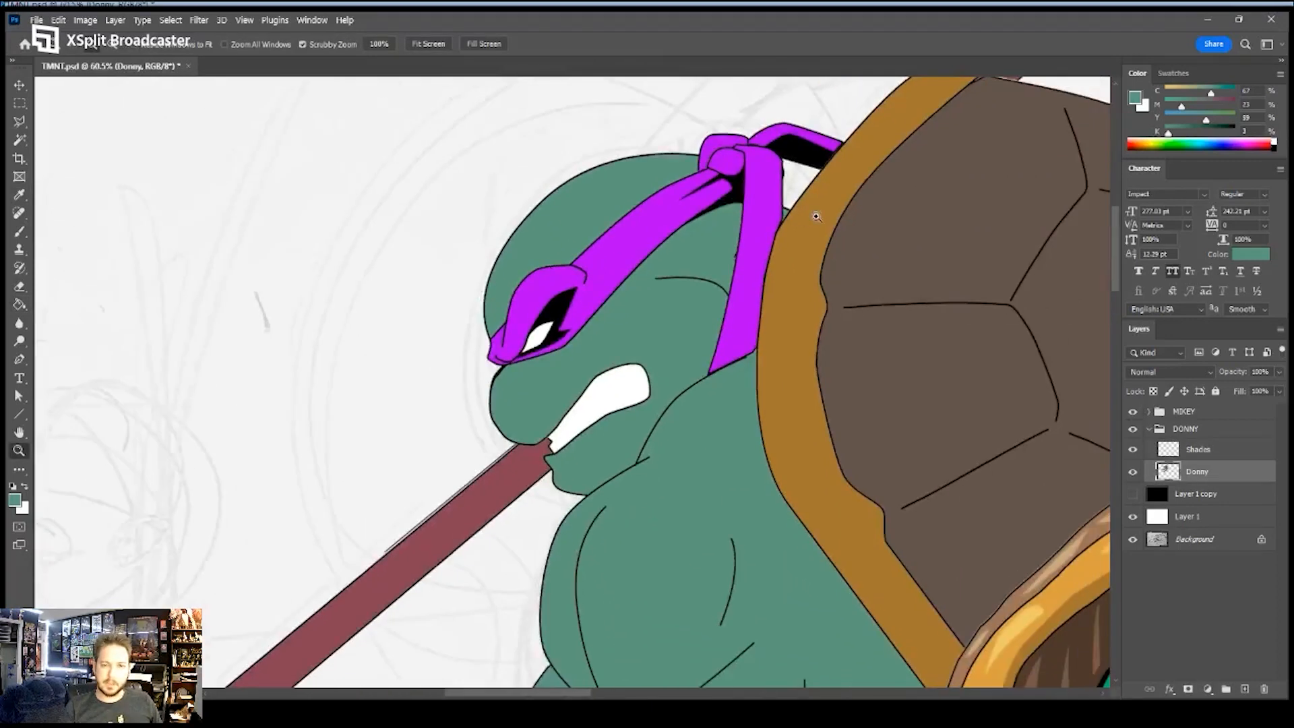
left_click(1200, 450)
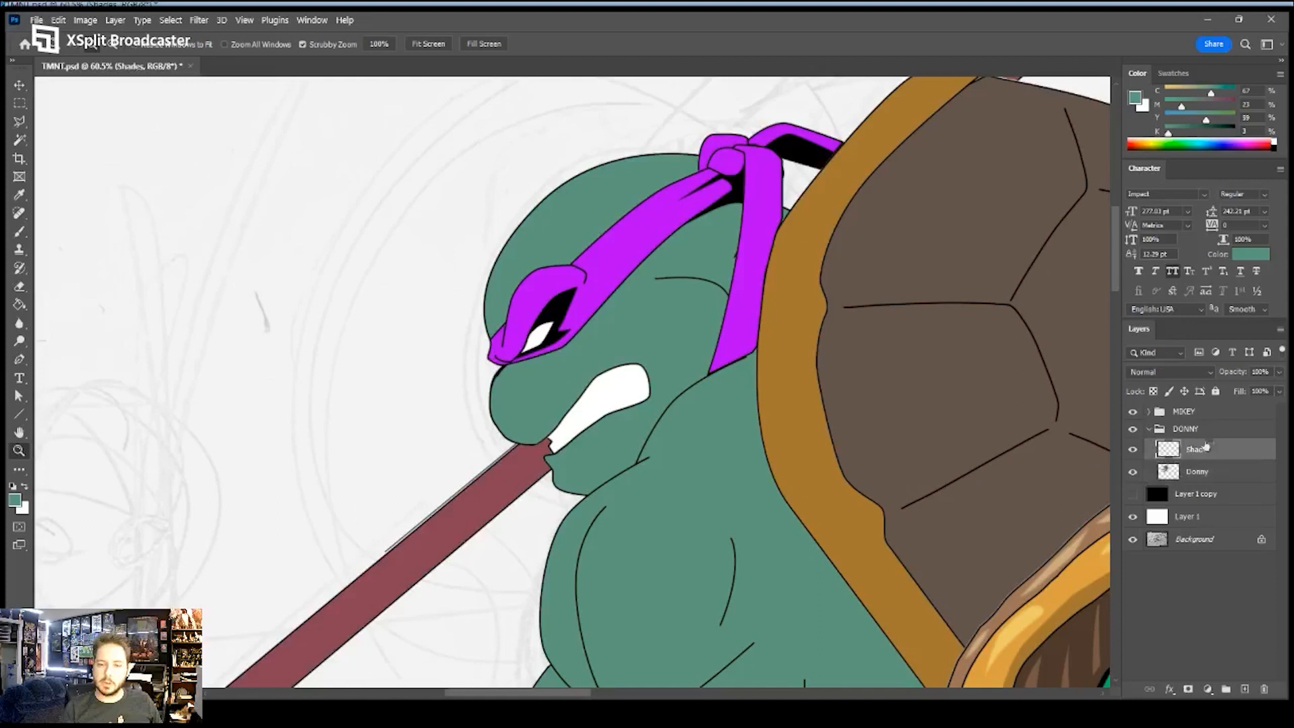
- Lower the Shades layer's opacity to about 35%
left_click_drag(1243, 375, 1198, 382)
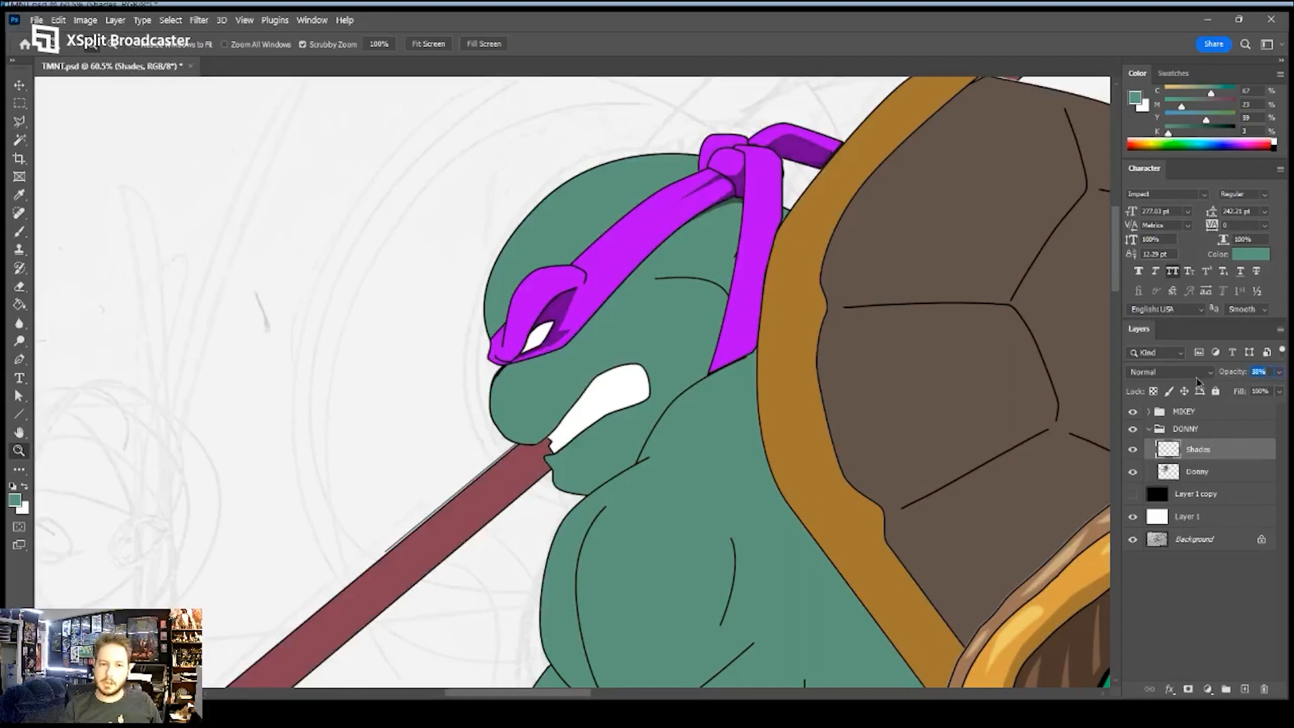
type("3")
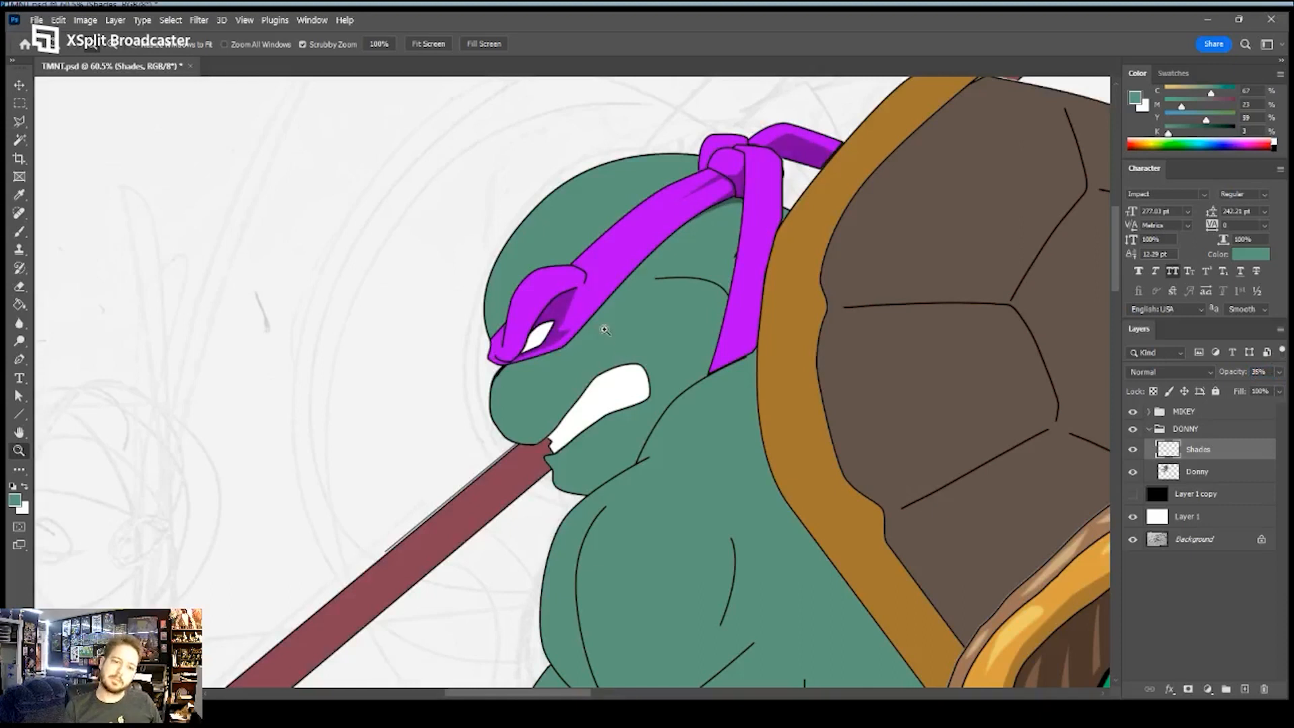
- Draw a closed Pen path for the shadow along Donny's upper lip, from beneath the snout around to the mouth corner
left_click_drag(610, 329, 630, 324)
key("p")
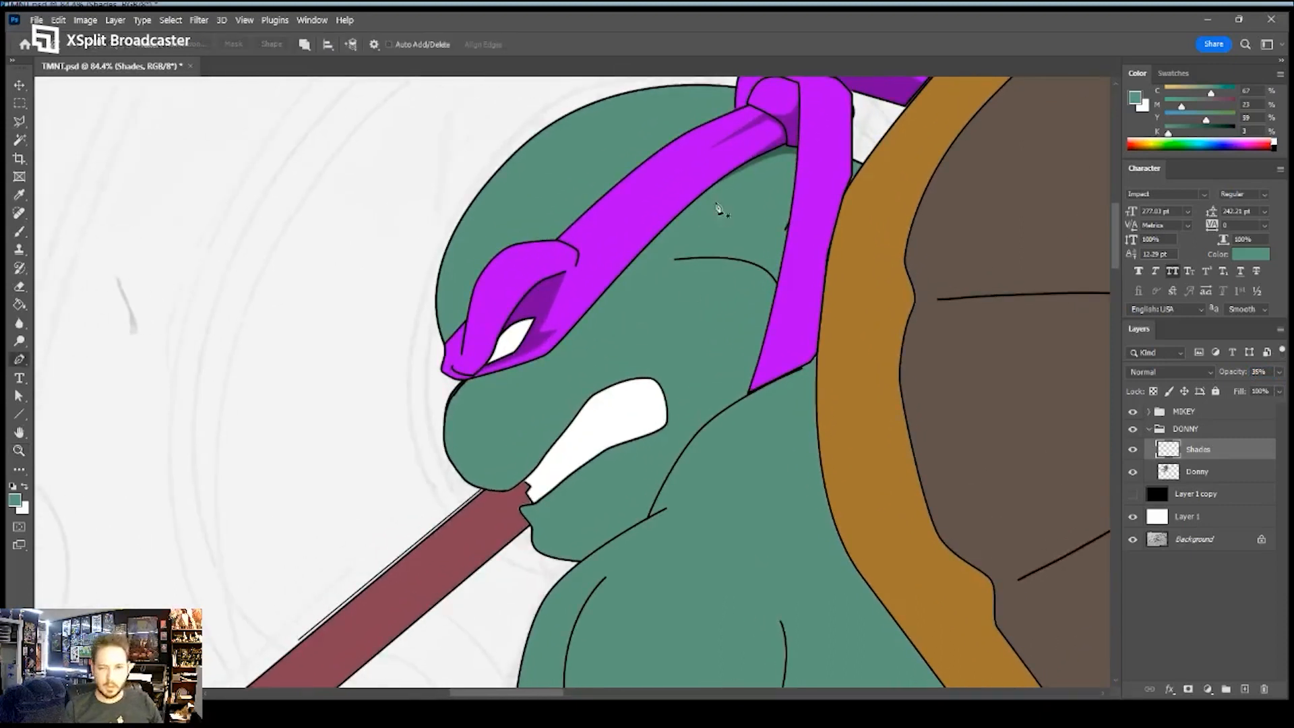
key("z")
left_click_drag(666, 259, 683, 258)
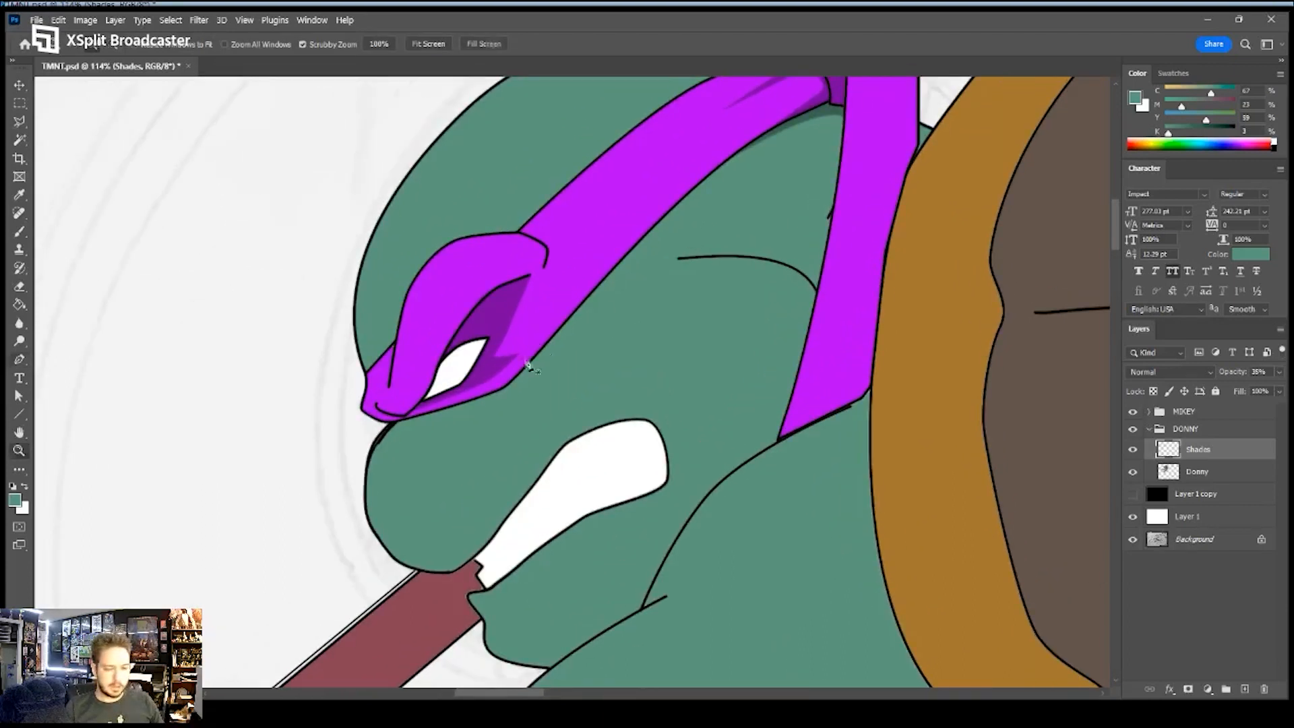
key("p")
key("space")
left_click_drag(508, 469, 553, 396)
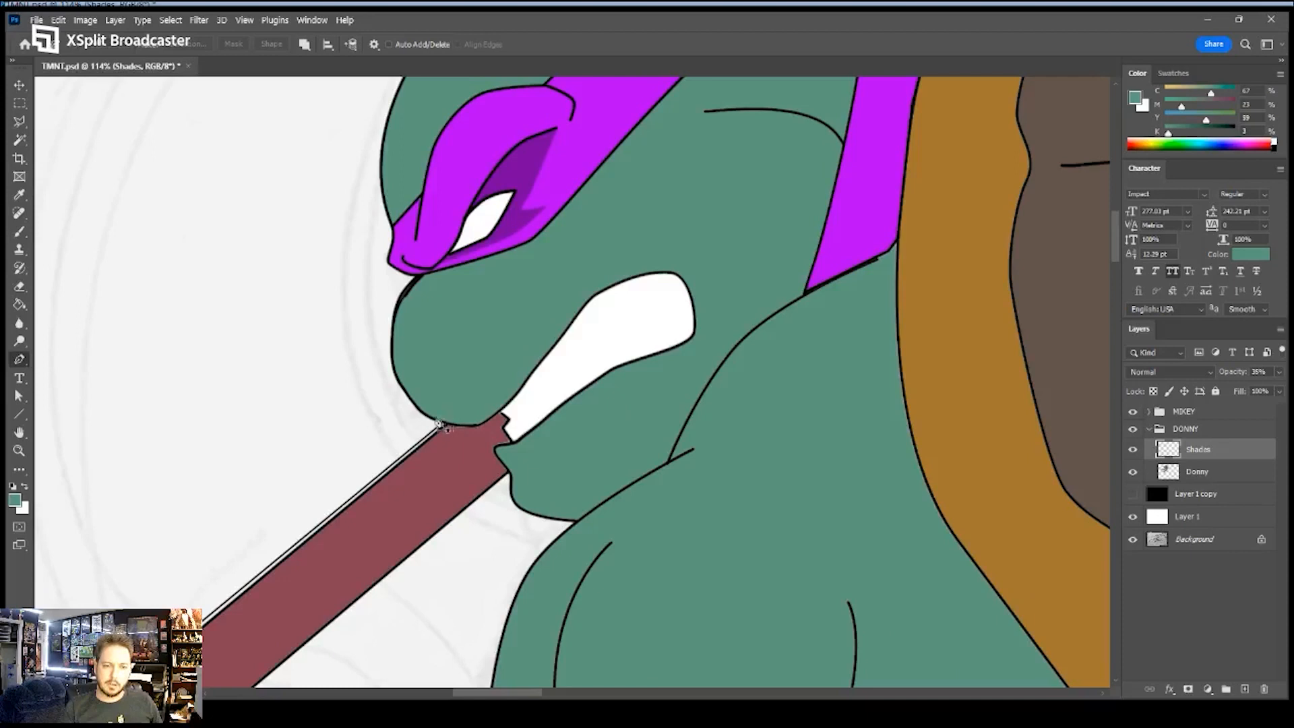
left_click(419, 410)
left_click_drag(597, 277, 639, 261)
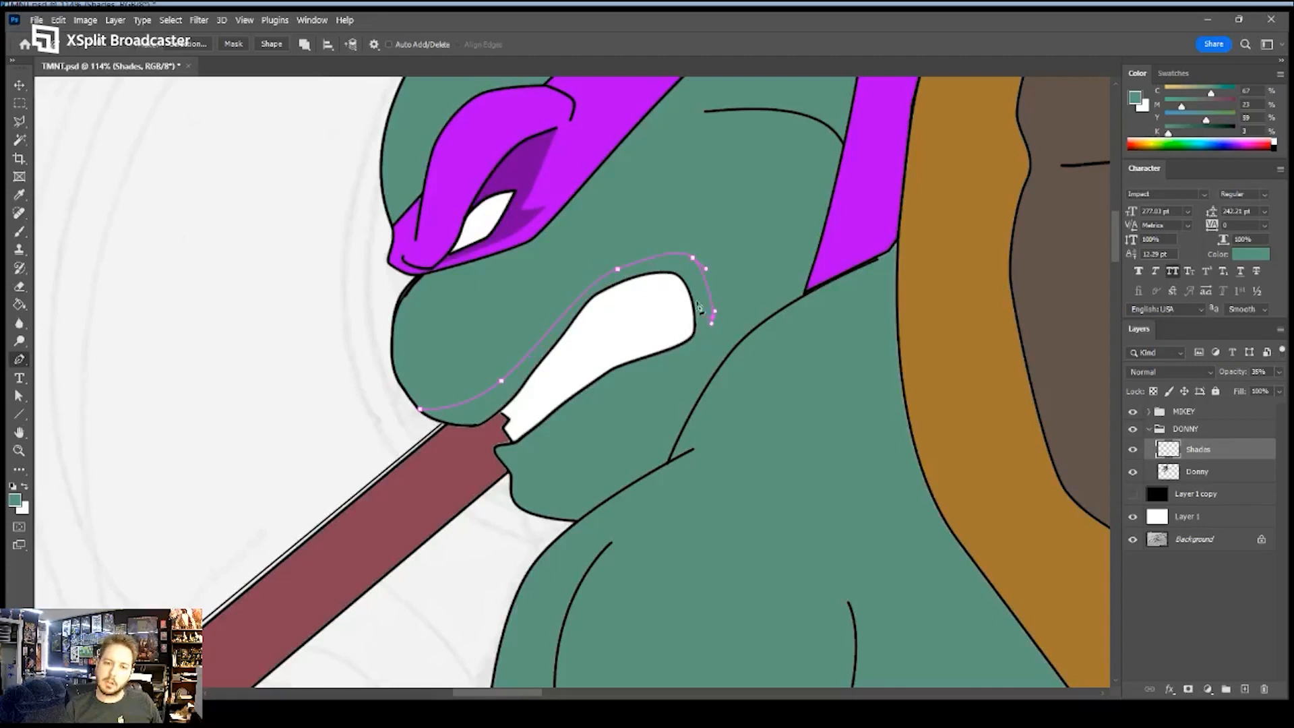
left_click_drag(673, 272, 656, 270)
left_click_drag(591, 298, 583, 305)
left_click_drag(504, 409, 470, 426)
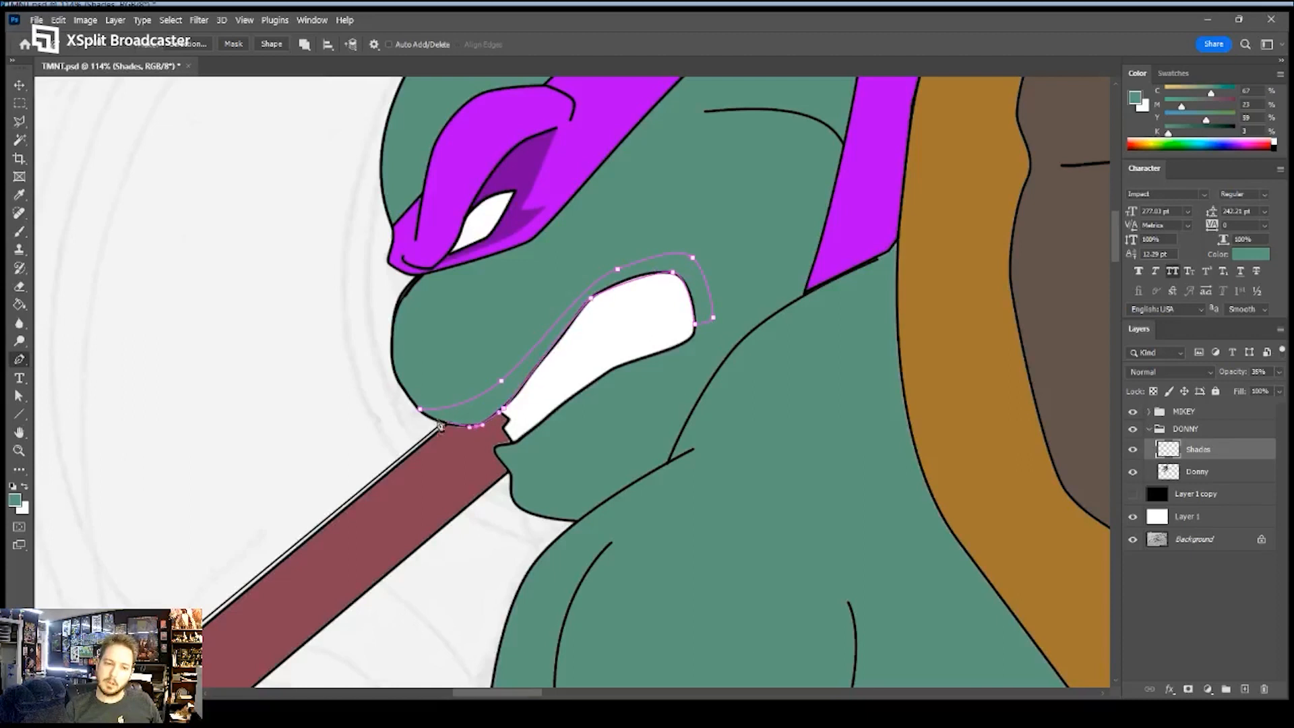
left_click(419, 413)
- Adjust the anchor points of the lip shadow path so it follows the outline under the snout
key("a")
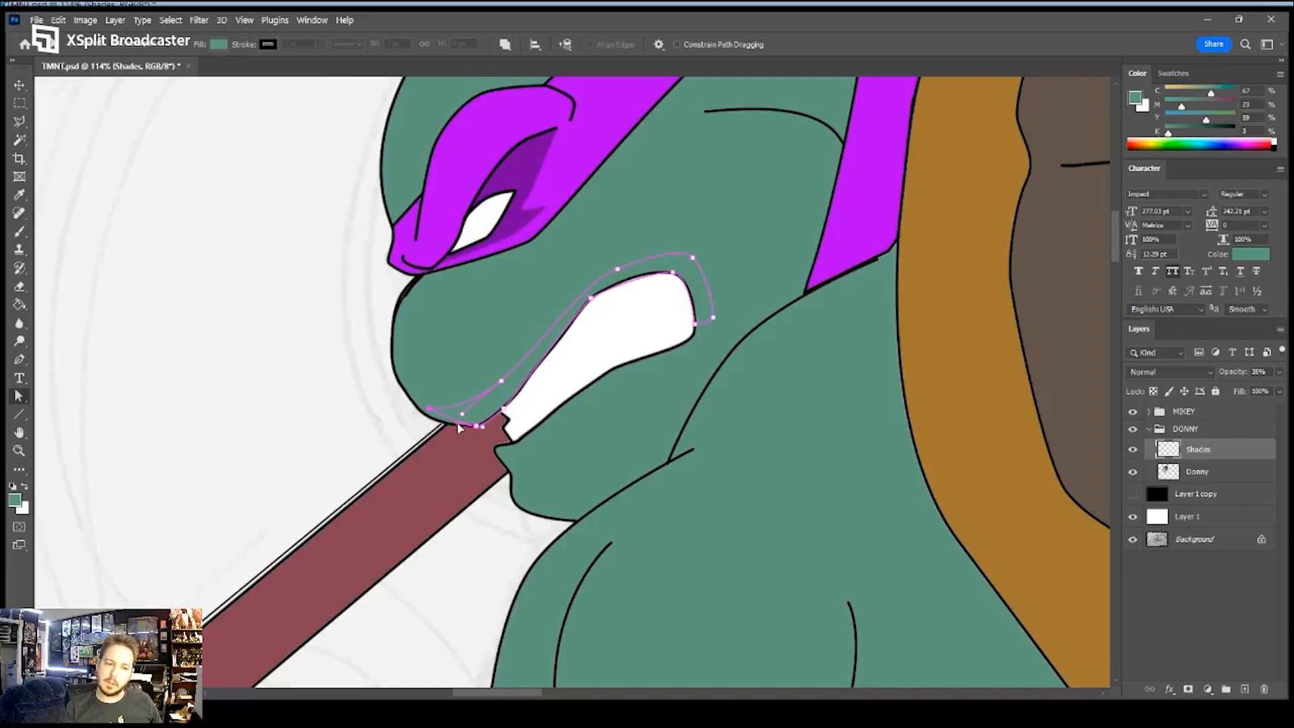
left_click_drag(481, 431, 477, 424)
key("p")
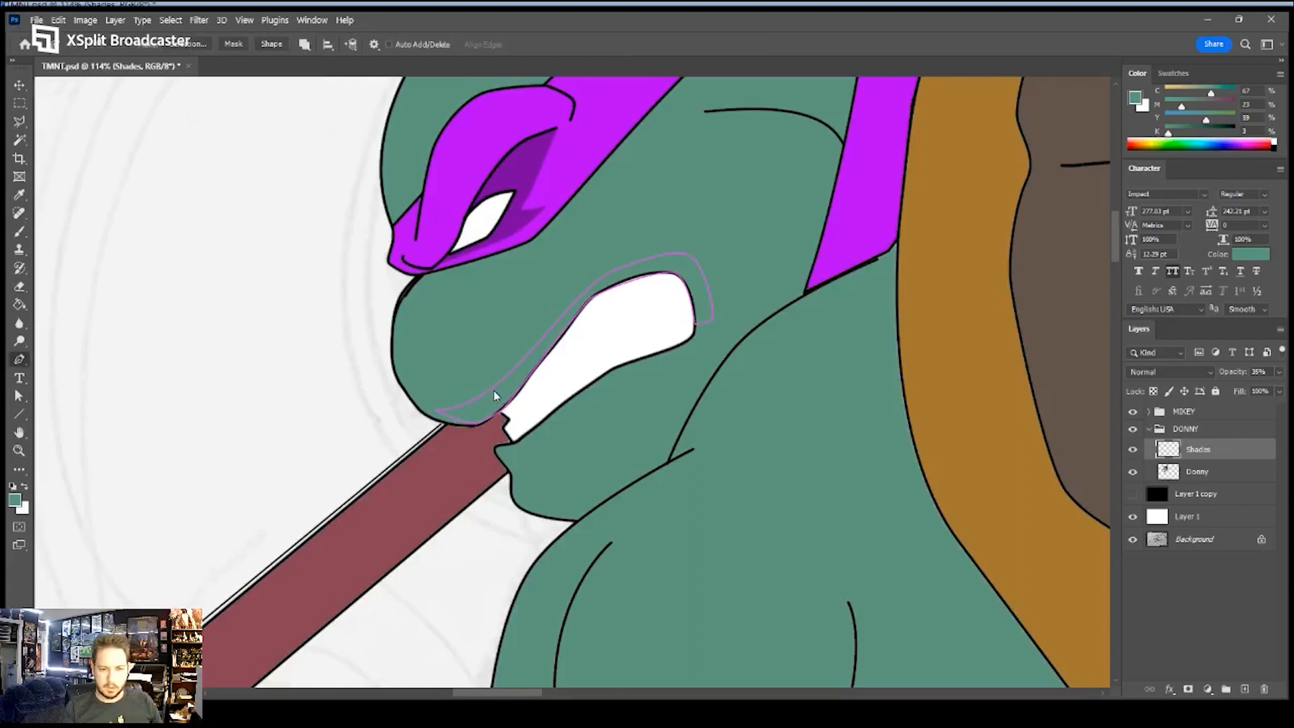
- Reset the foreground to black, fill the upper lip shadow path with it on the Shades layer, and deselect
key("Escape")
key("ctrl+z")
key("d")
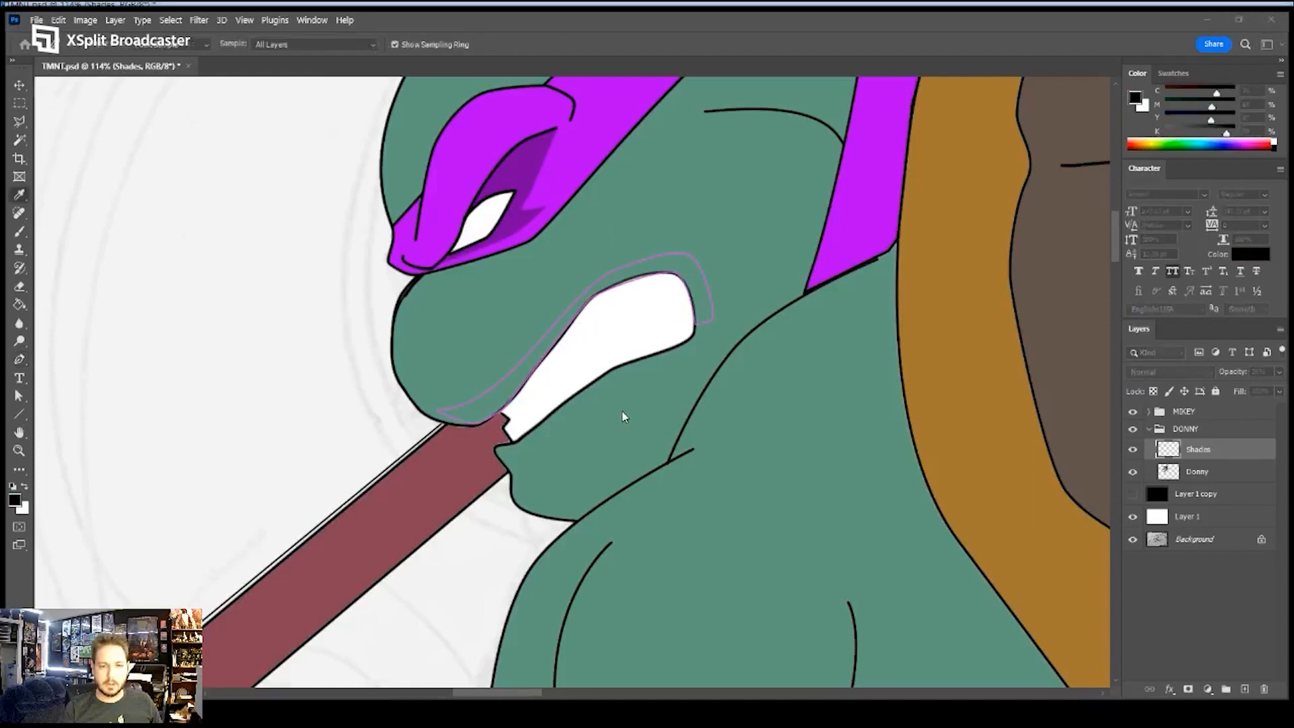
key("ctrl+Return")
key("alt+BackSpace")
key("ctrl+d")
left_click_drag(767, 299, 717, 368)
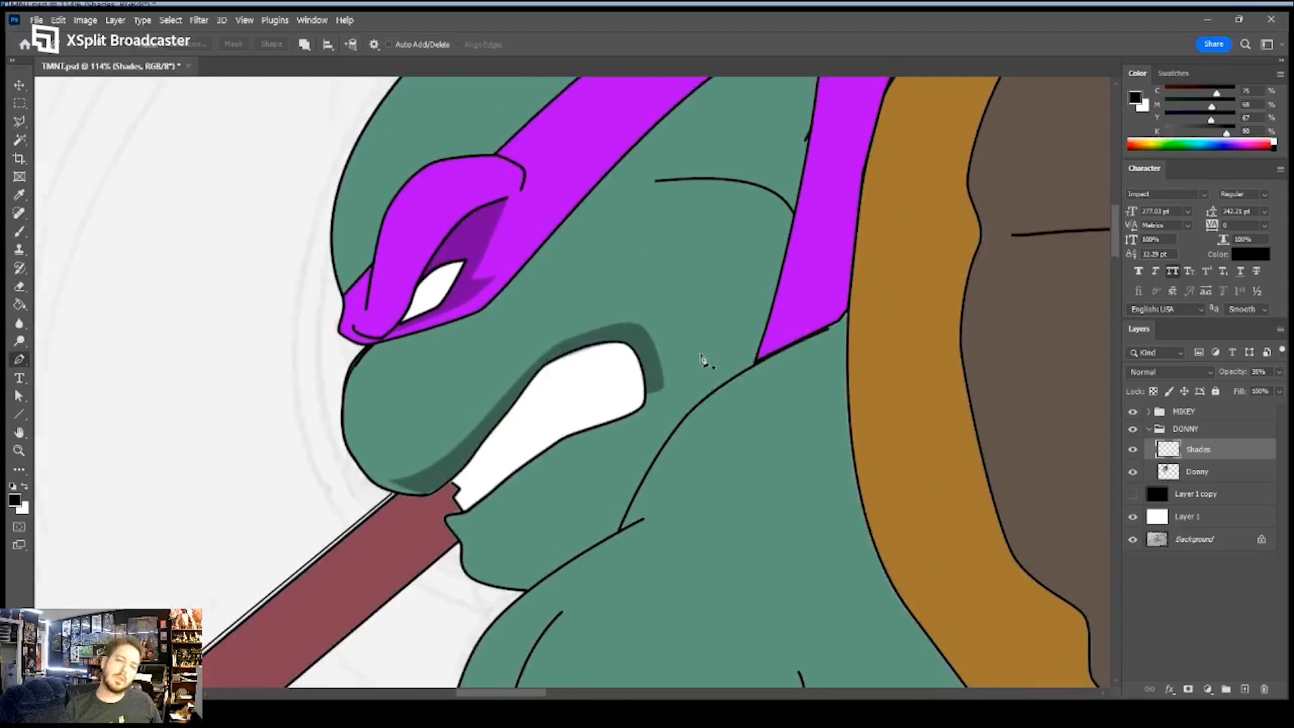
left_click(664, 375)
left_click(665, 412)
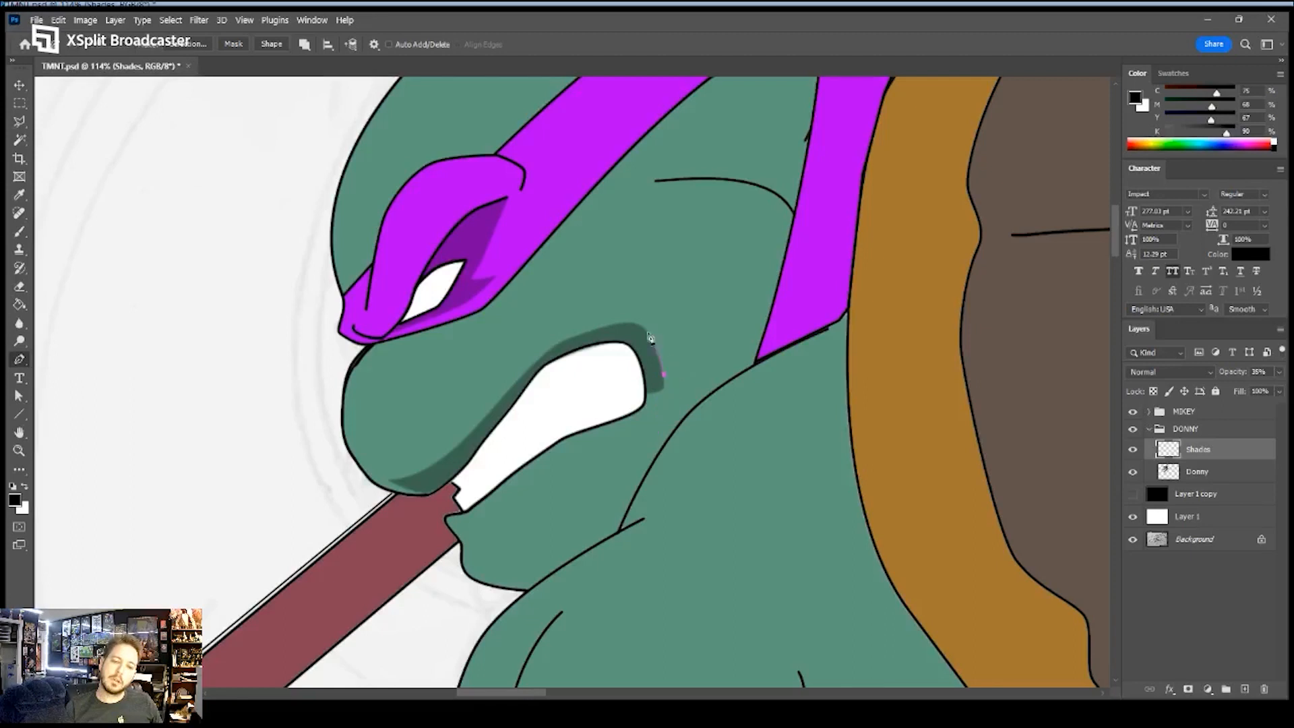
key("ctrl+z")
- Draw the face shadow path from the upper lip around the cheek, along the mask band, and down the mask tail to the neck line
left_click_drag(614, 328, 689, 328)
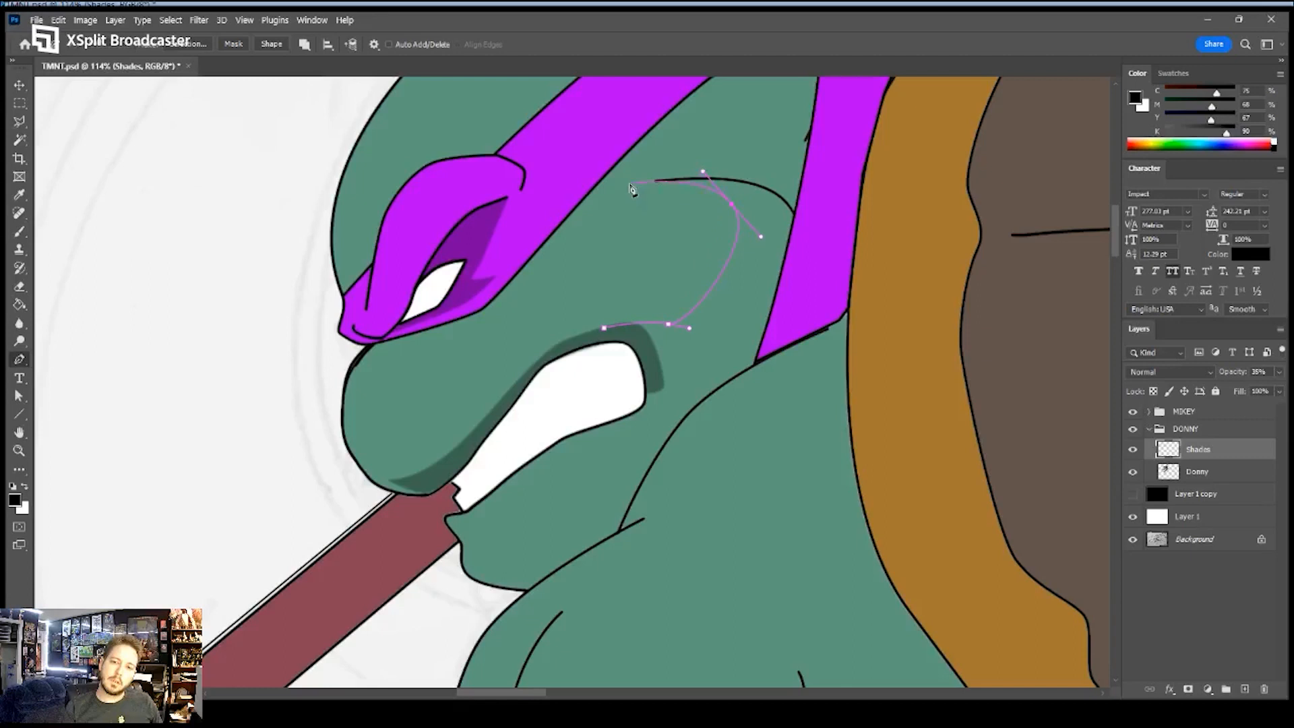
left_click(577, 207)
left_click_drag(621, 186, 546, 290)
left_click_drag(593, 214, 610, 206)
left_click_drag(699, 145, 739, 134)
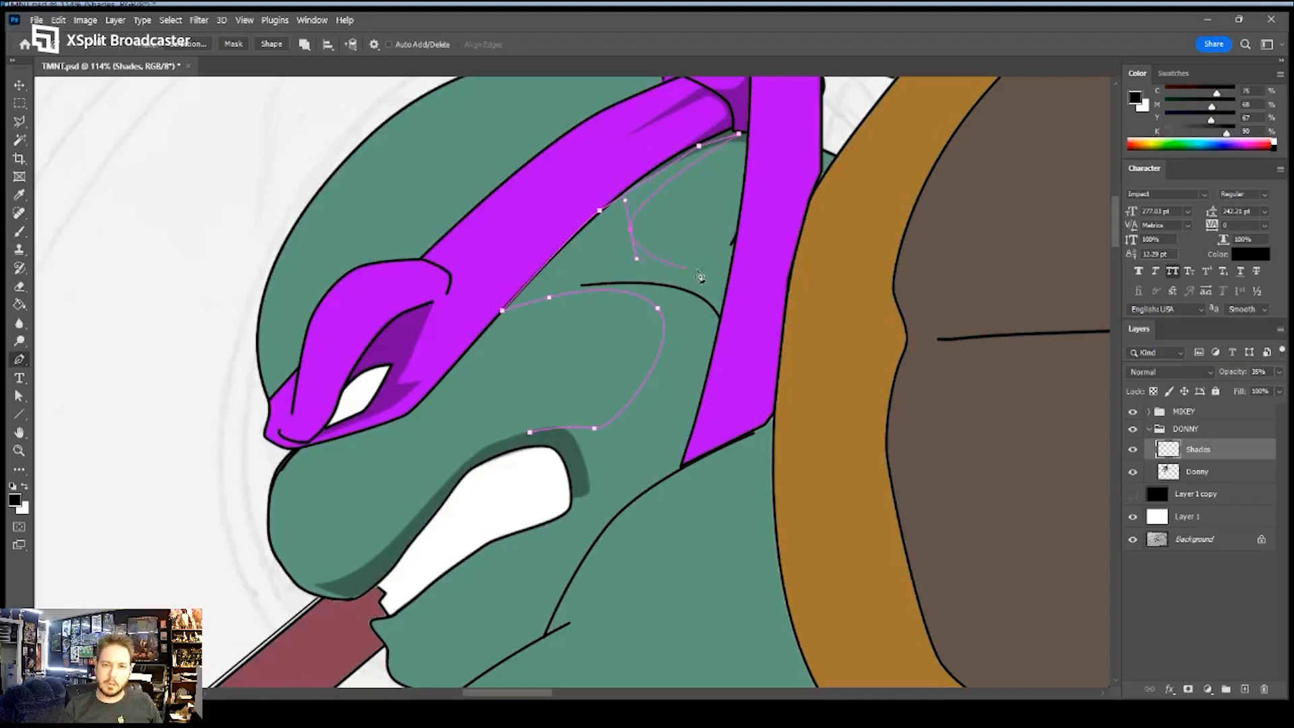
left_click(737, 230)
left_click(720, 320)
left_click(693, 433)
left_click(679, 468)
left_click_drag(610, 519, 600, 532)
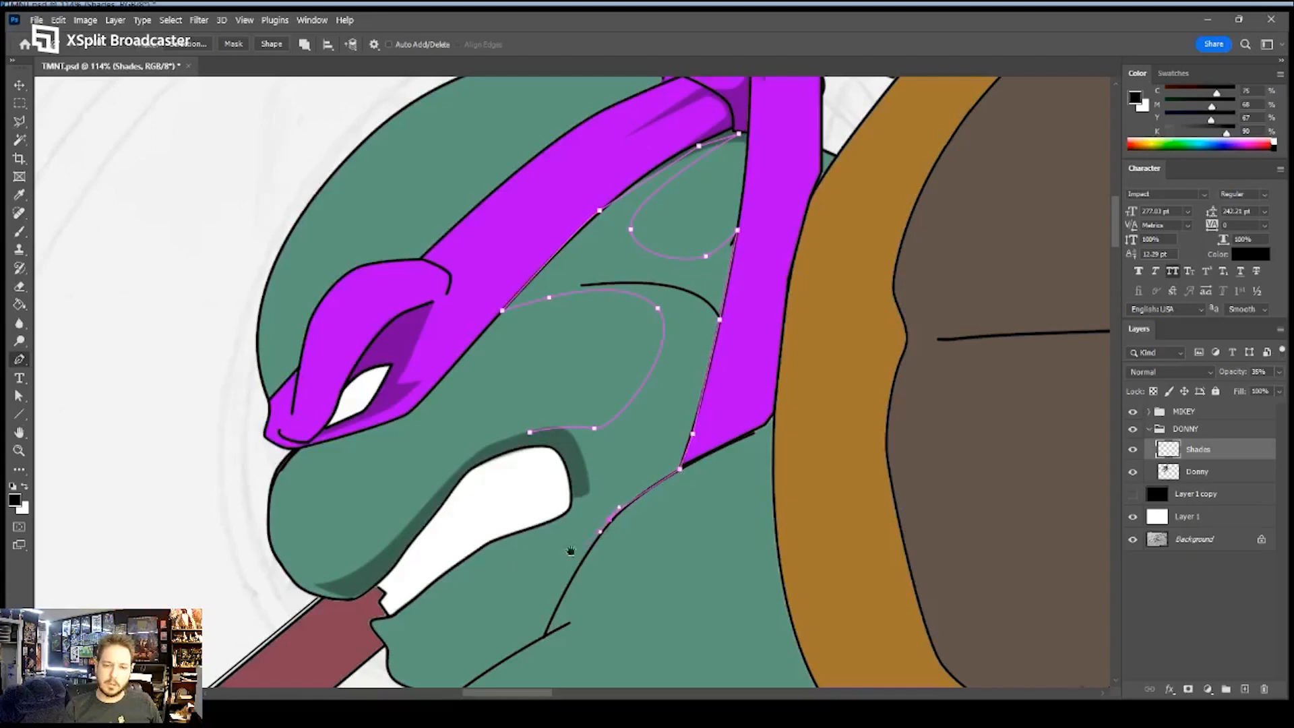
- Continue the face shadow path down the neck line, around the chin and along the lower lip, and close it at the mouth corner
left_click_drag(548, 580, 651, 387)
left_click(647, 443)
left_click(563, 500)
left_click(504, 489)
left_click(499, 469)
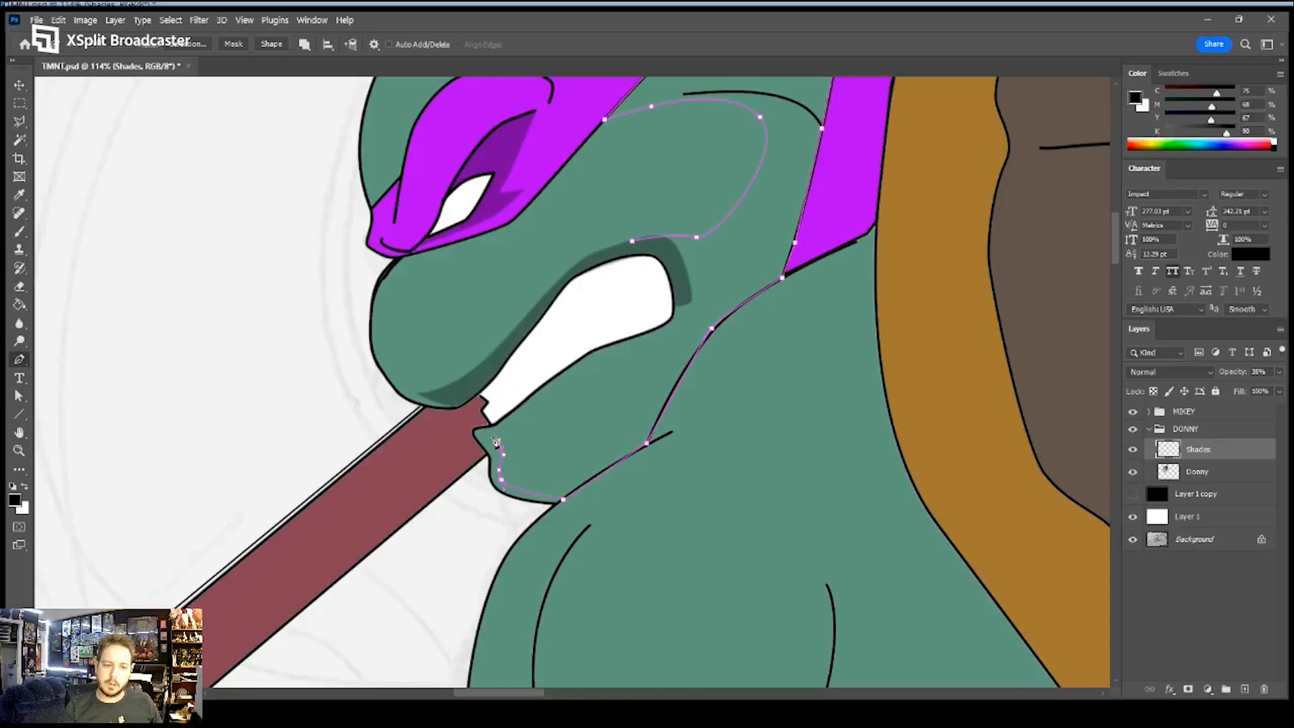
left_click(500, 421)
left_click_drag(595, 347, 621, 336)
left_click(673, 314)
left_click(675, 296)
left_click(665, 257)
left_click(644, 241)
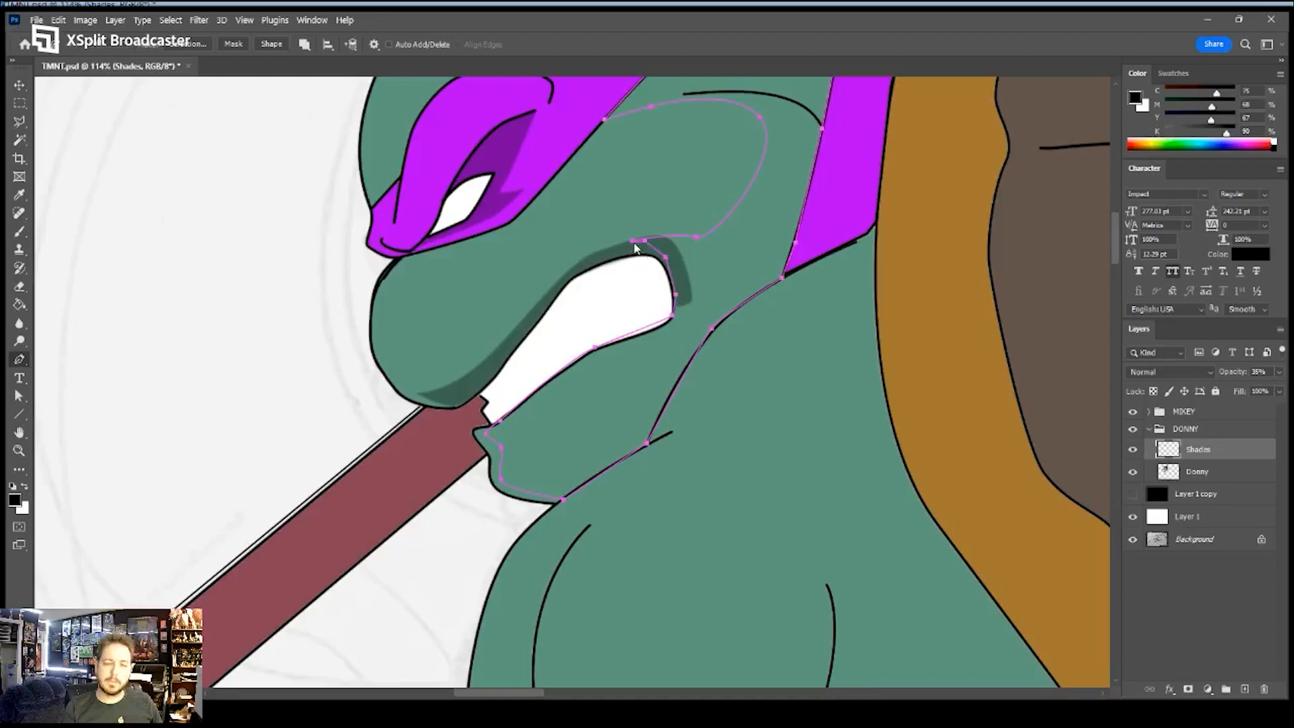
- Turn the closed face path into a selection and fill it with black on the Shades layer
key("i")
key("Return")
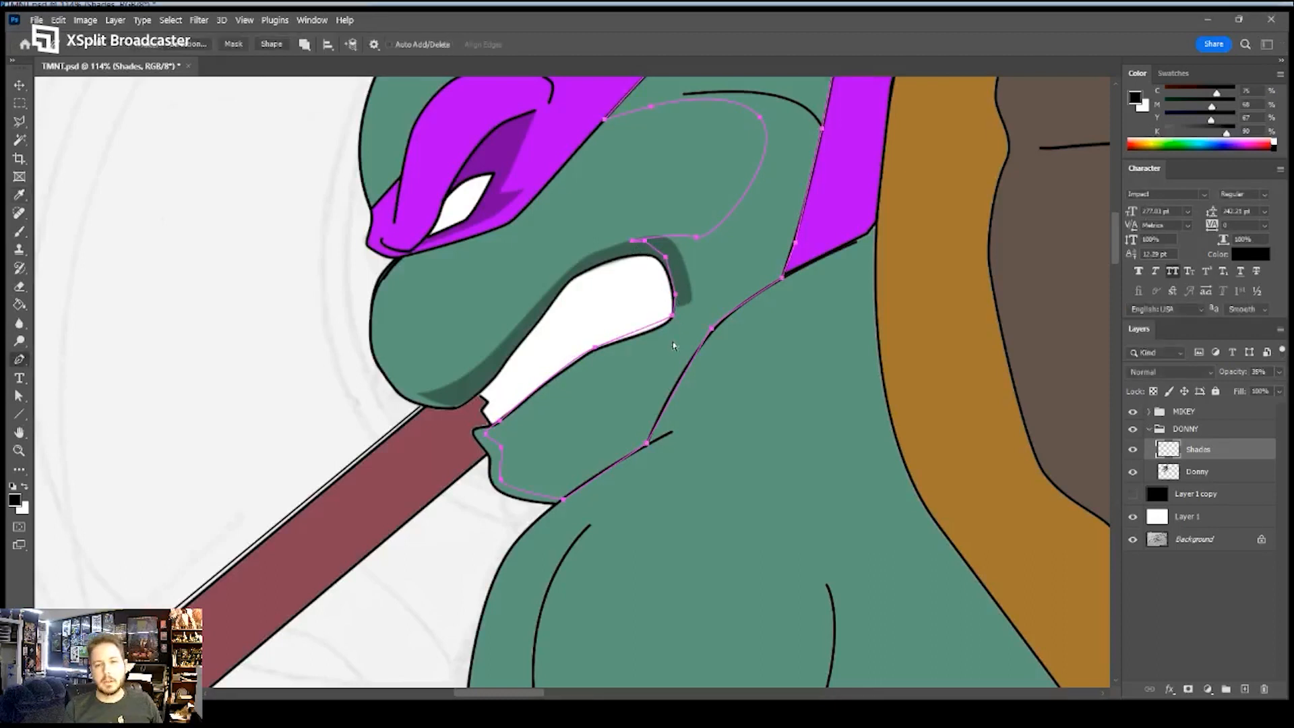
key("Return")
- Draw an oval Pen path on the jaw below the mouth, convert it to a selection, delete the shading inside, and deselect
key("z")
left_click_drag(640, 265, 575, 477)
key("p")
left_click(625, 448)
left_click(649, 396)
left_click(604, 405)
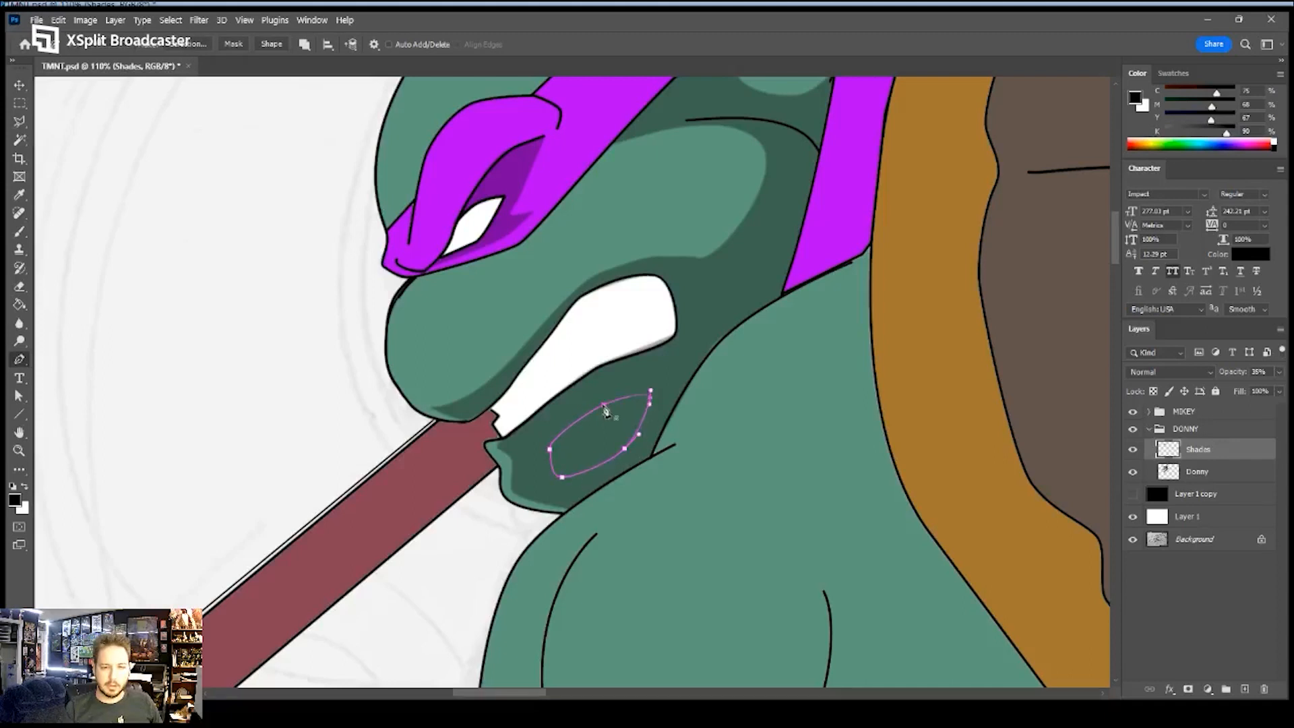
left_click(190, 43)
key("Return")
key("Delete")
key("ctrl+d")
- Draw a Pen path enlarging the lit cheek area, following the cheek line, the mask tail and the upper edge of the lip shadow
key("z")
left_click_drag(574, 251, 461, 286)
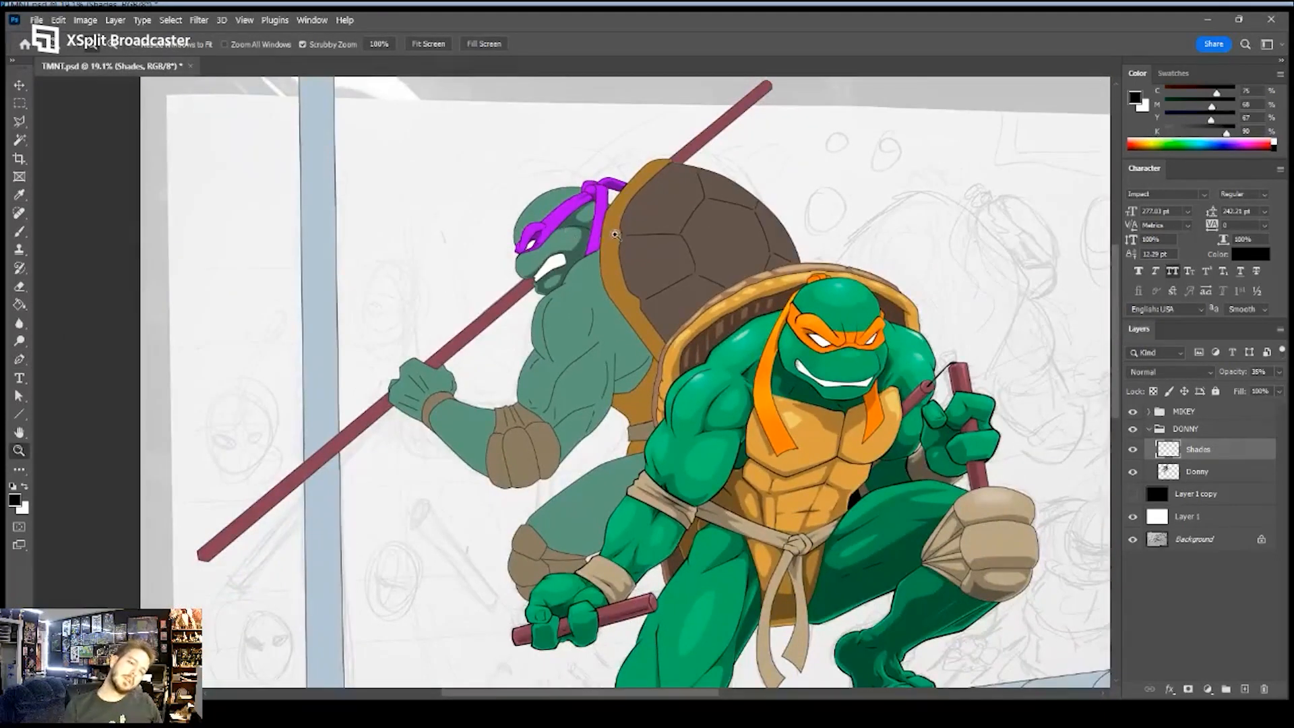
left_click_drag(601, 237, 617, 213)
key("p")
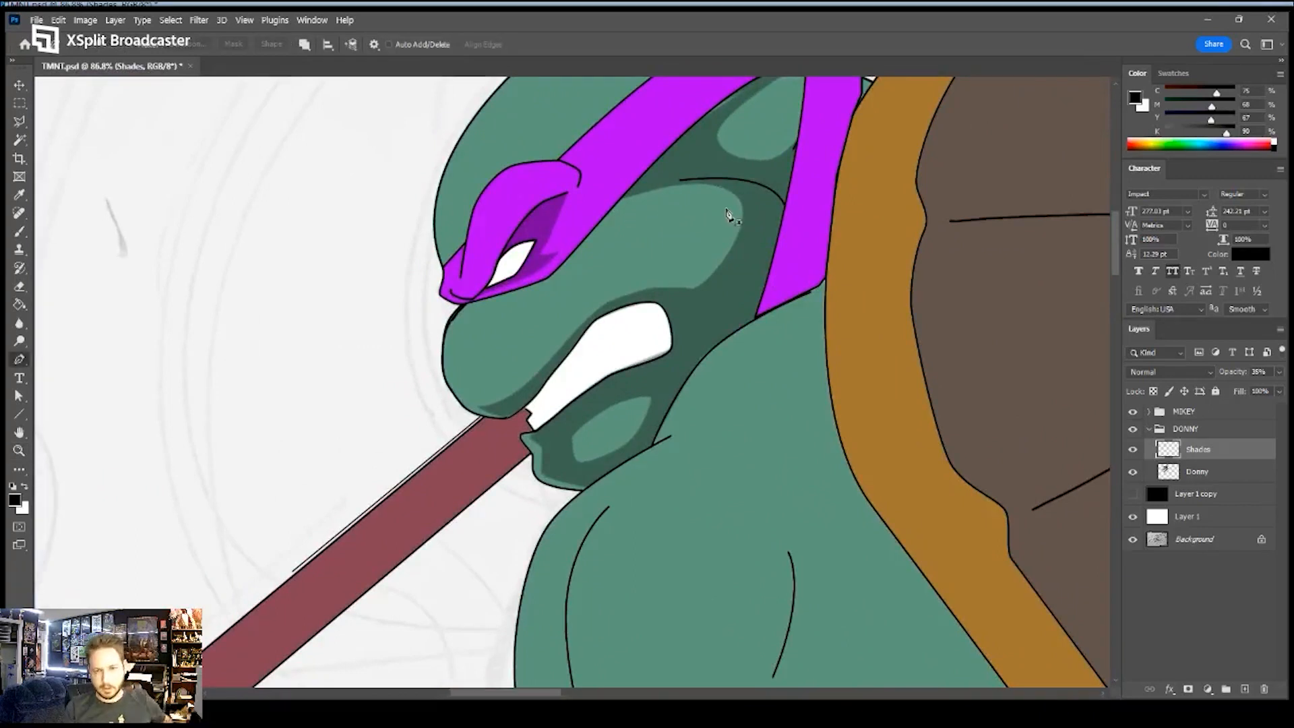
key("e")
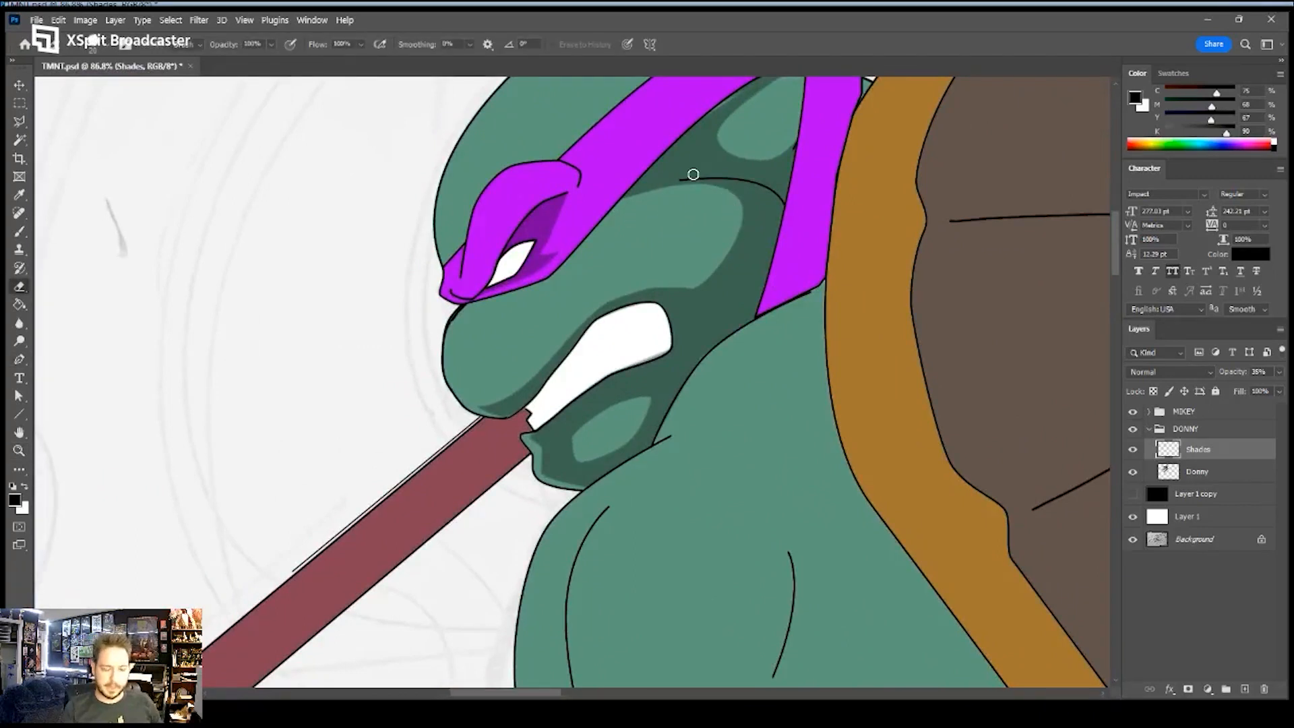
key("p")
left_click(648, 191)
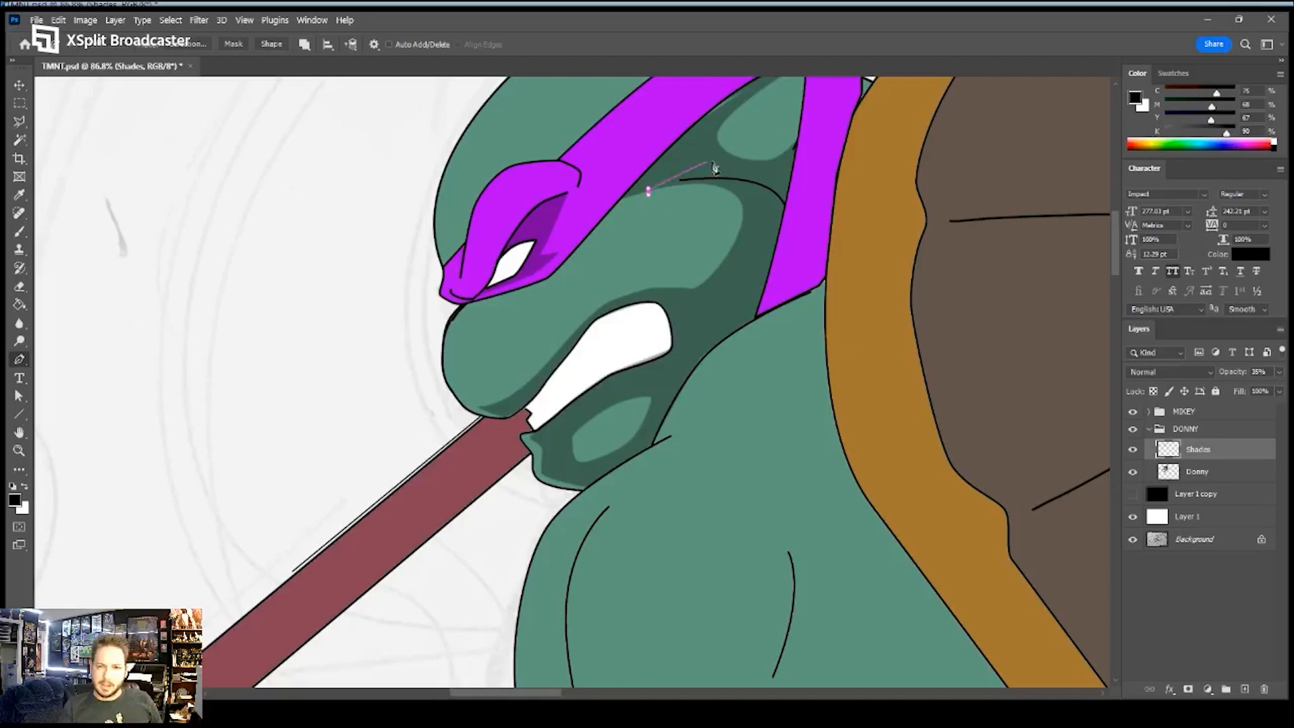
left_click(733, 183)
left_click(760, 180)
left_click(783, 210)
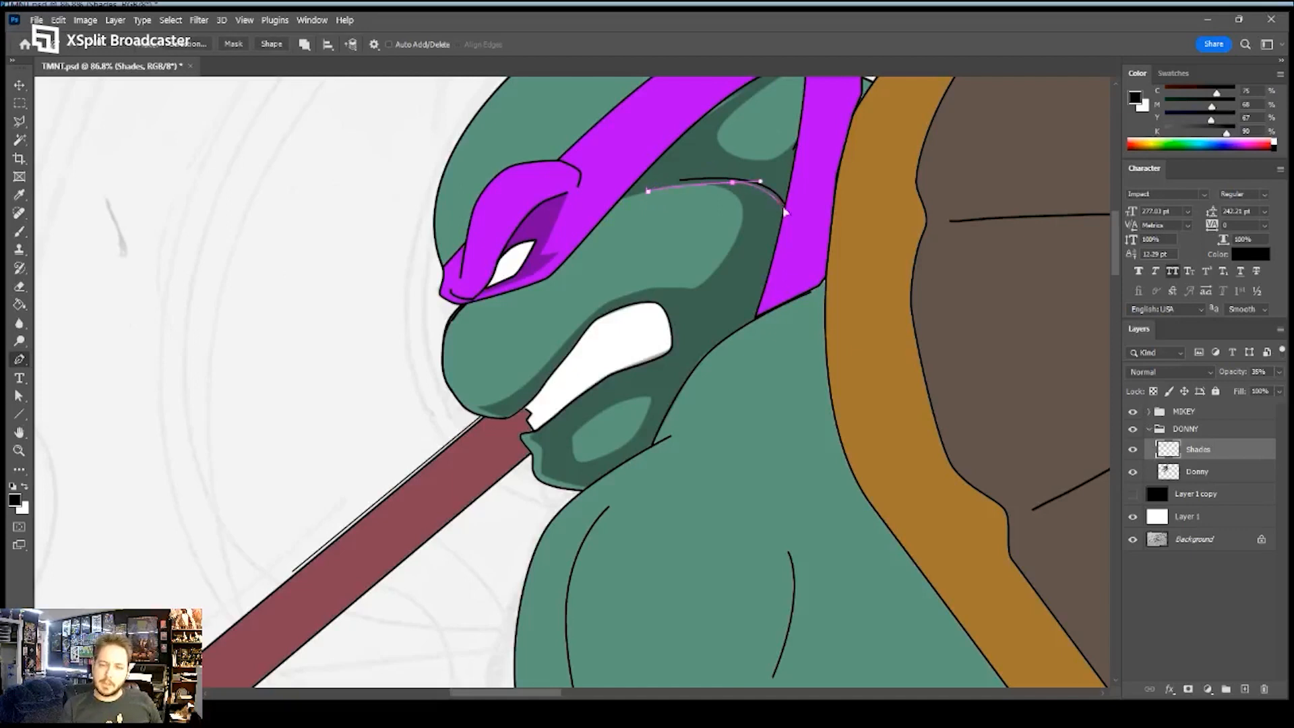
left_click(773, 272)
left_click_drag(722, 322, 697, 337)
left_click(686, 320)
left_click(666, 301)
left_click_drag(628, 288, 605, 294)
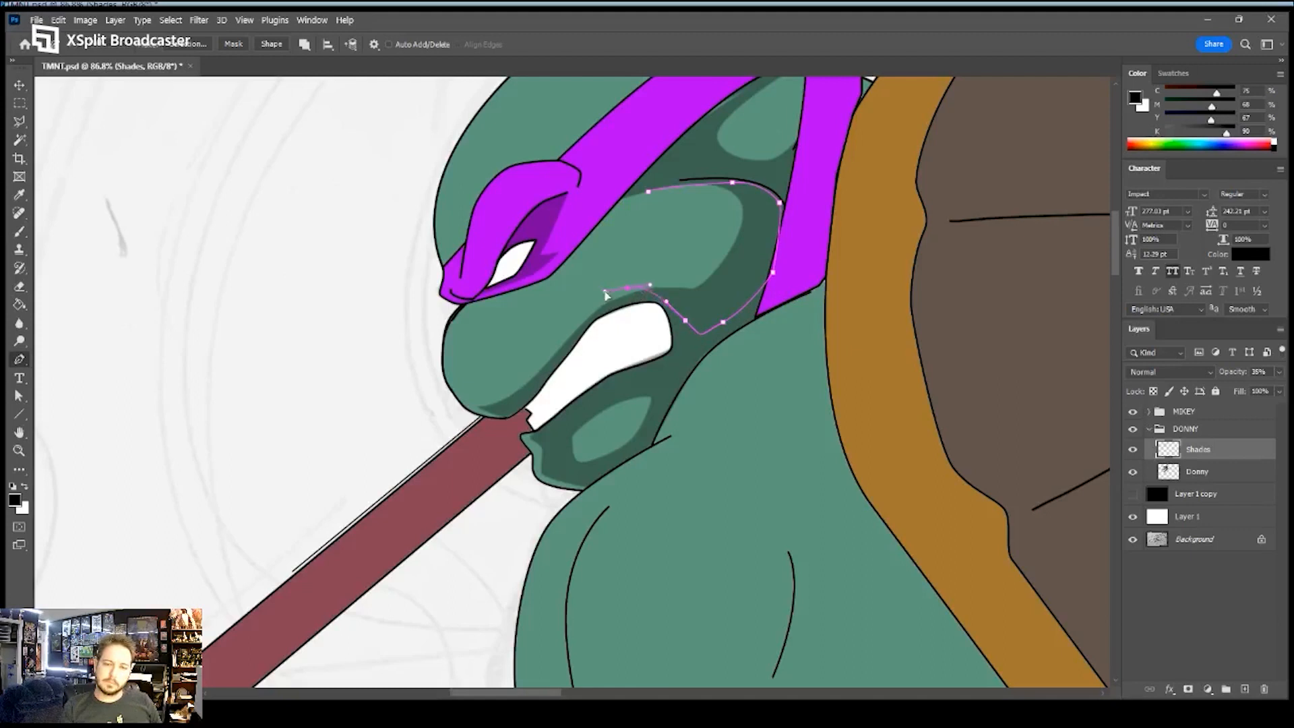
- Convert the cheek path to a selection, delete the shading inside it, and deselect
left_click(194, 50)
key("Return")
key("Delete")
key("ctrl+d")
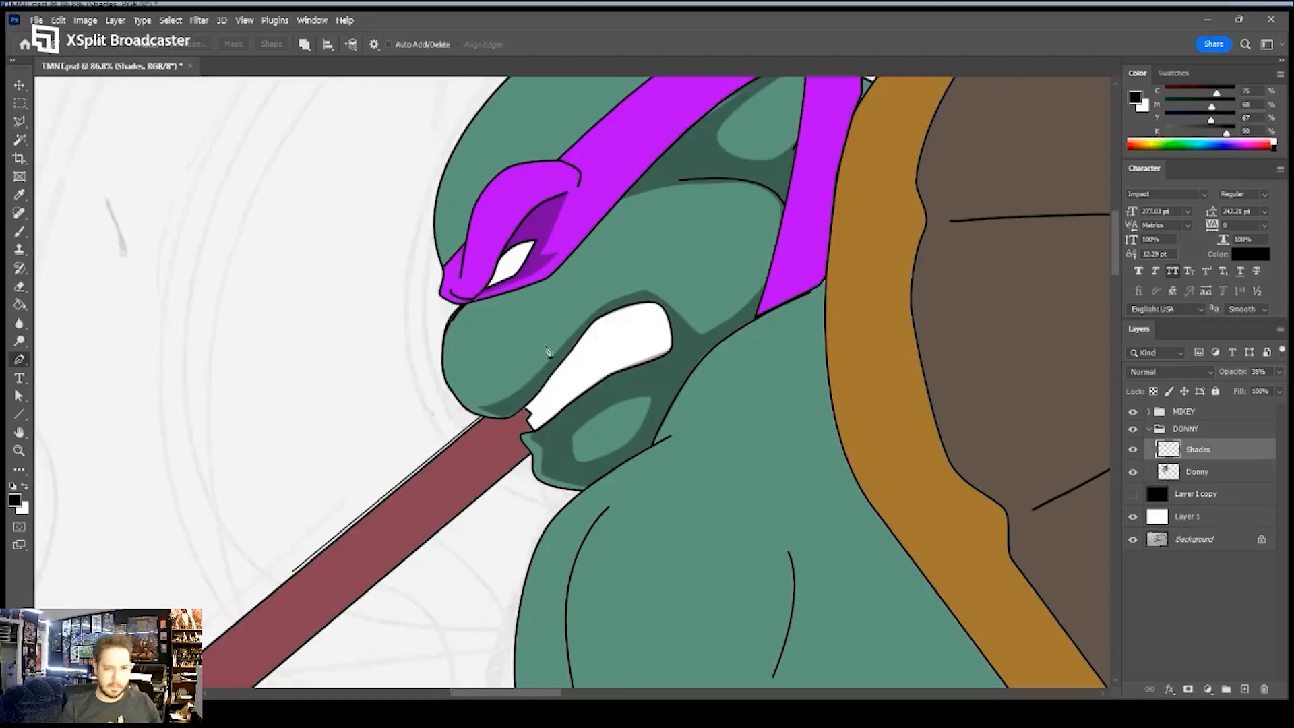
- Outline the area between the mouth, cheek and neck line with the Pen, delete the shading inside that selection, and deselect
left_click_drag(569, 424, 577, 417)
left_click_drag(665, 370, 682, 312)
left_click(766, 260)
left_click_drag(768, 339, 760, 349)
left_click(591, 467)
left_click_drag(562, 470, 558, 464)
left_click(560, 447)
left_click(201, 45)
key("Return")
key("Delete")
key("ctrl+d")
- Start a shadow path under Donny's shoulder muscle, curving up past the upper back line to the shell rim near the neck
key("z")
mouse_move(522, 208)
left_mouse_down()
mouse_move(434, 226)
mouse_move(615, 224)
left_mouse_up()
key("p")
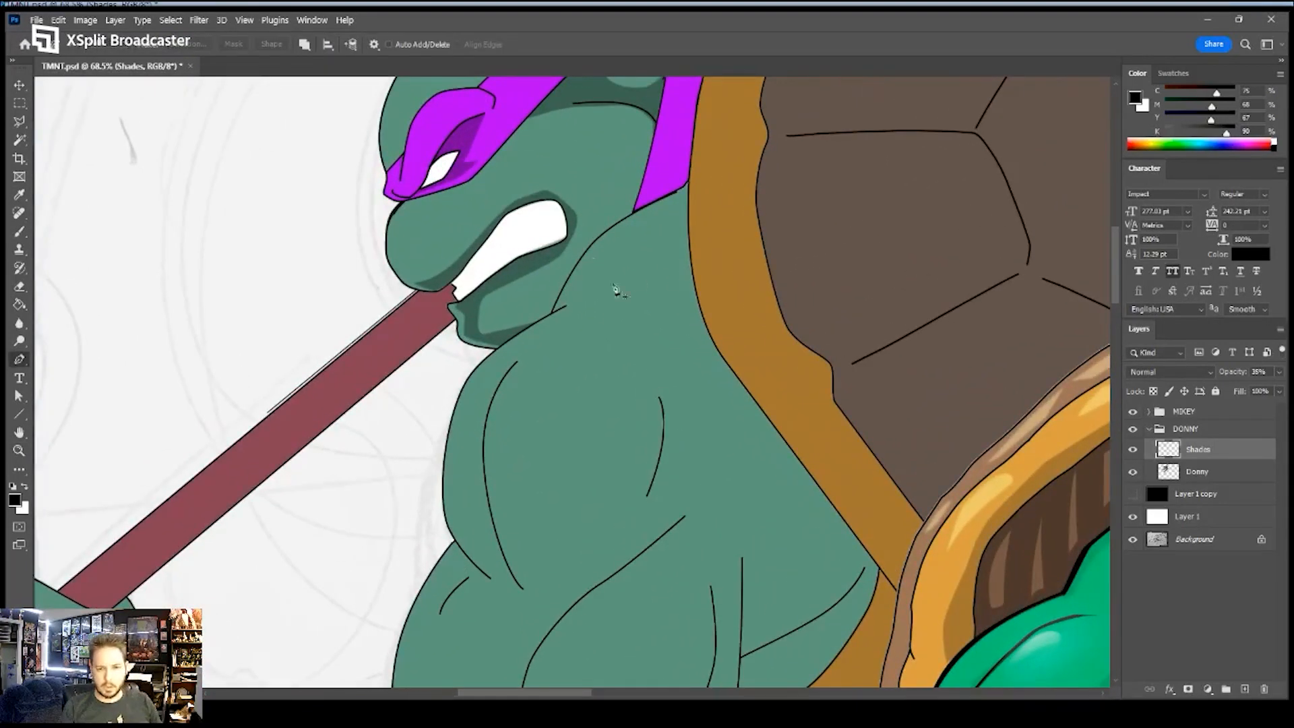
left_click_drag(726, 432, 644, 306)
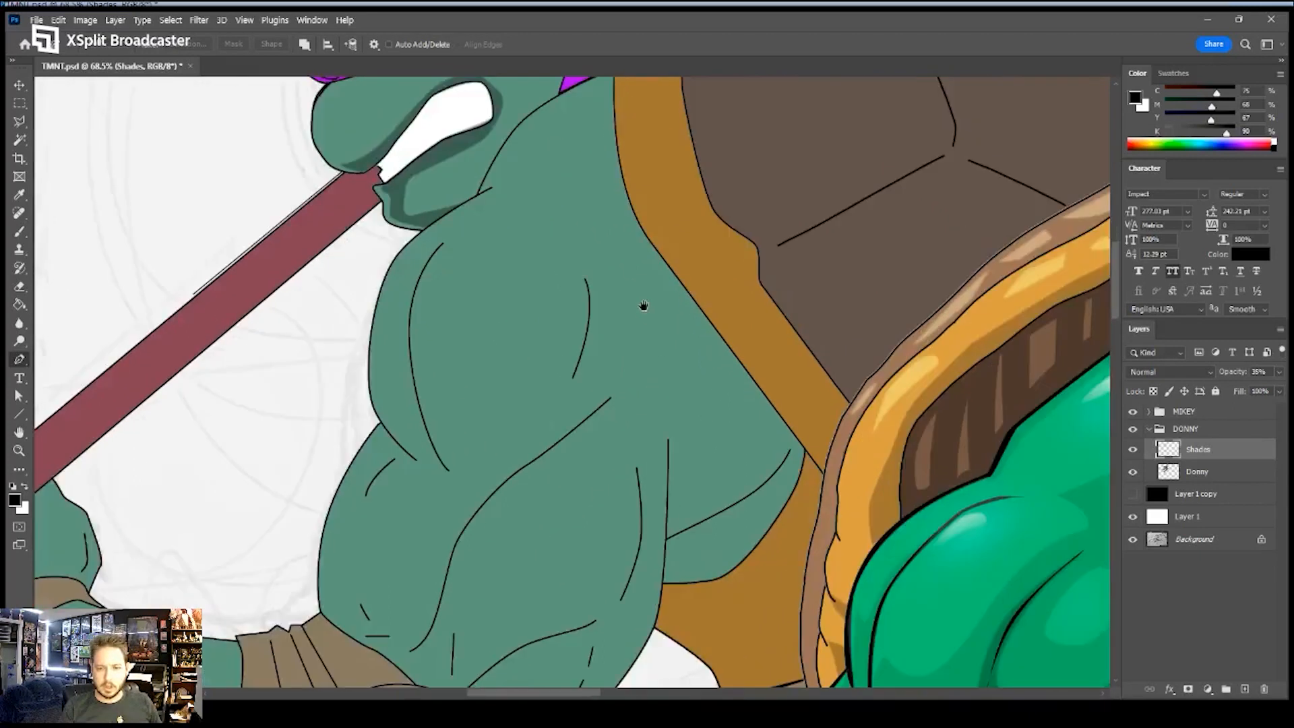
key("z")
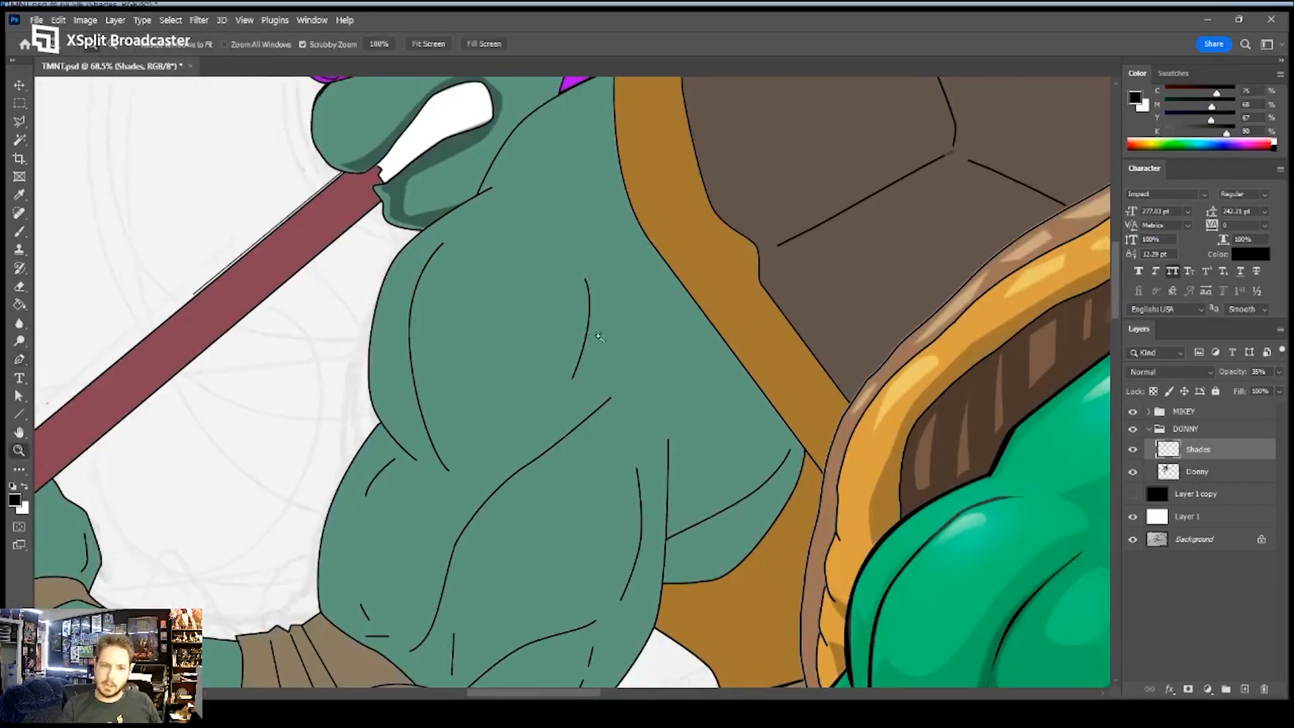
left_click_drag(593, 339, 602, 330)
key("p")
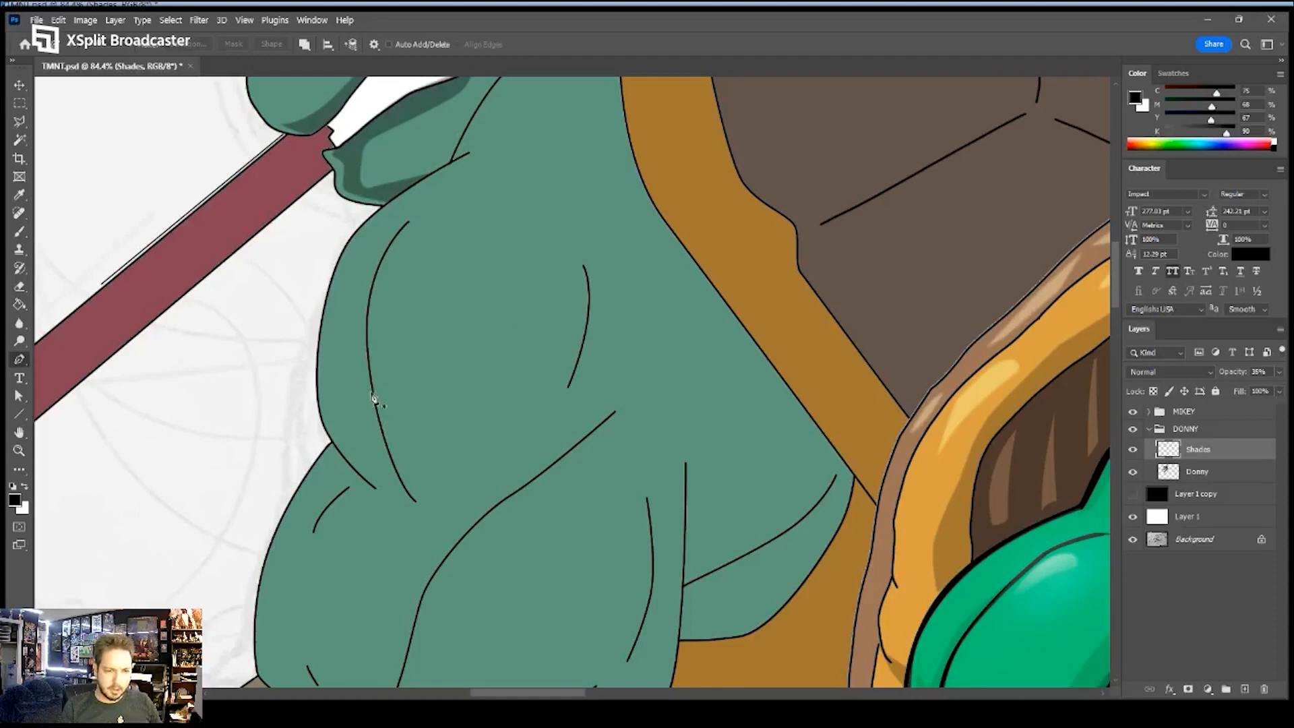
left_click(372, 381)
left_click_drag(396, 478, 490, 463)
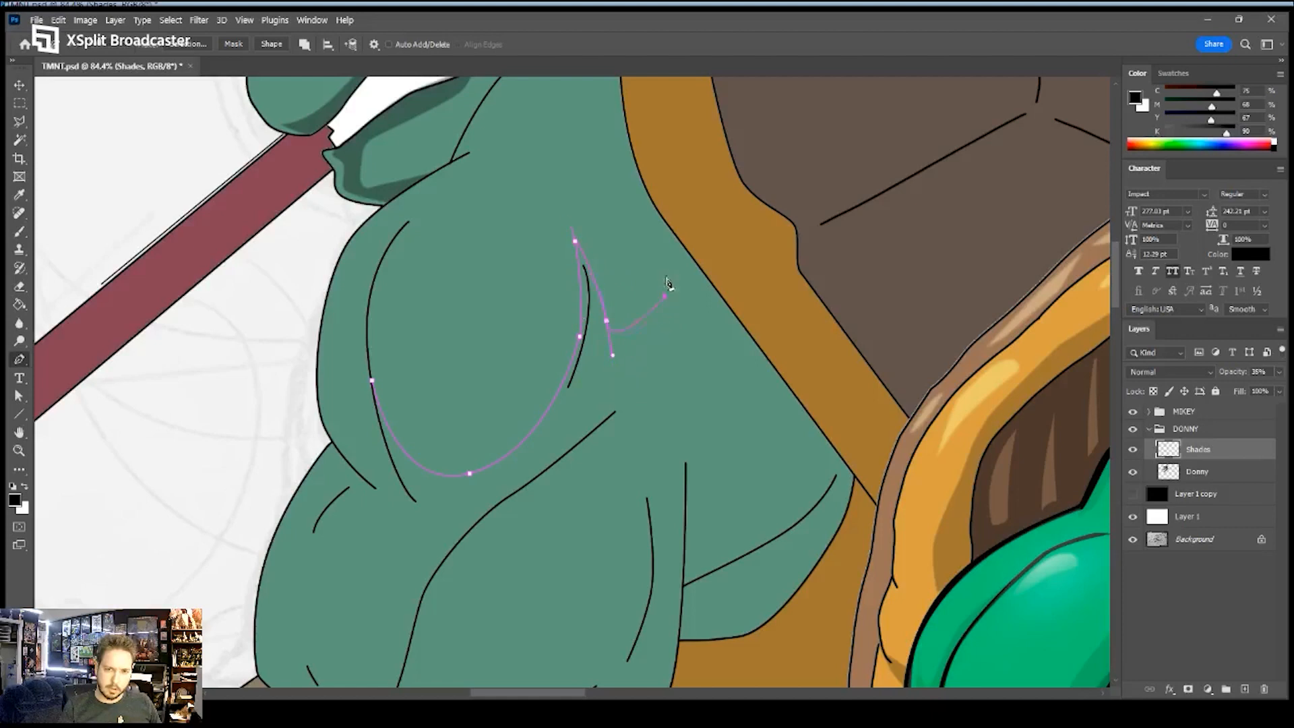
left_click_drag(612, 168, 577, 139)
left_click_drag(588, 137, 540, 262)
left_click(541, 257)
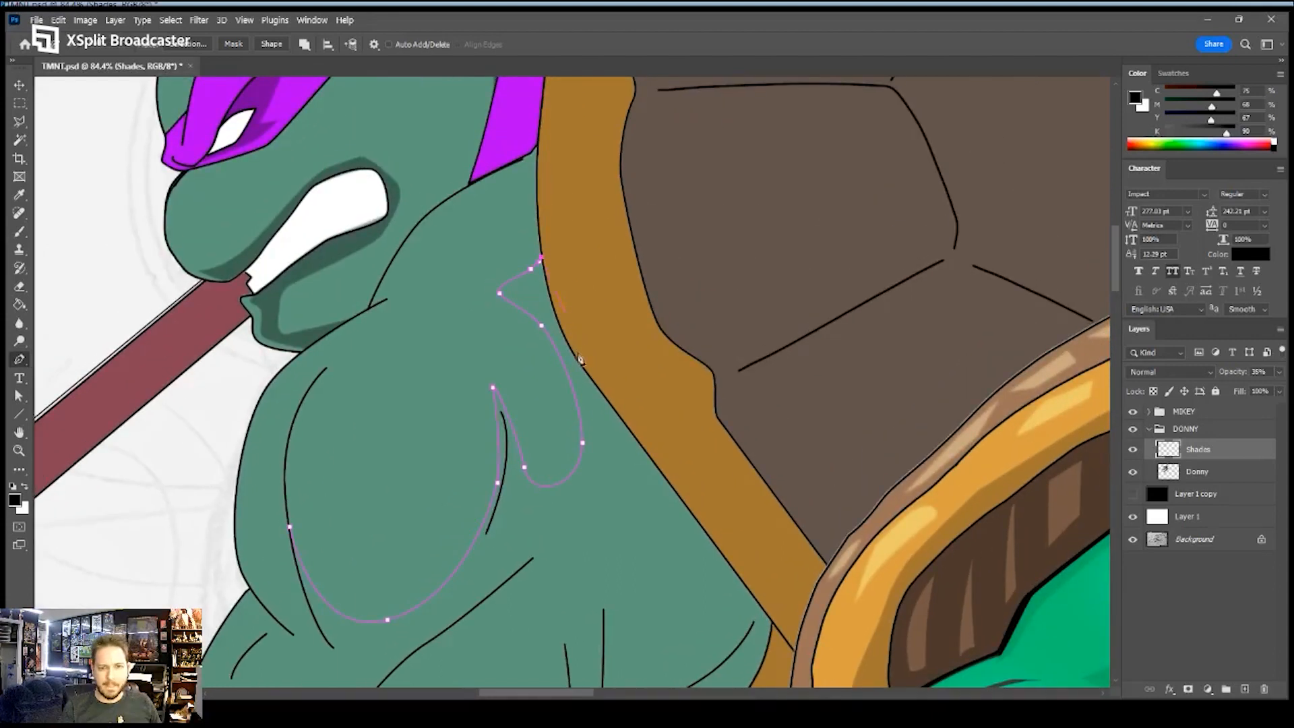
- Continue the shadow path down the inner edge of Donny's shell rim and onto the side edge of Mikey's shell
left_click_drag(577, 359, 628, 269)
left_click(651, 458)
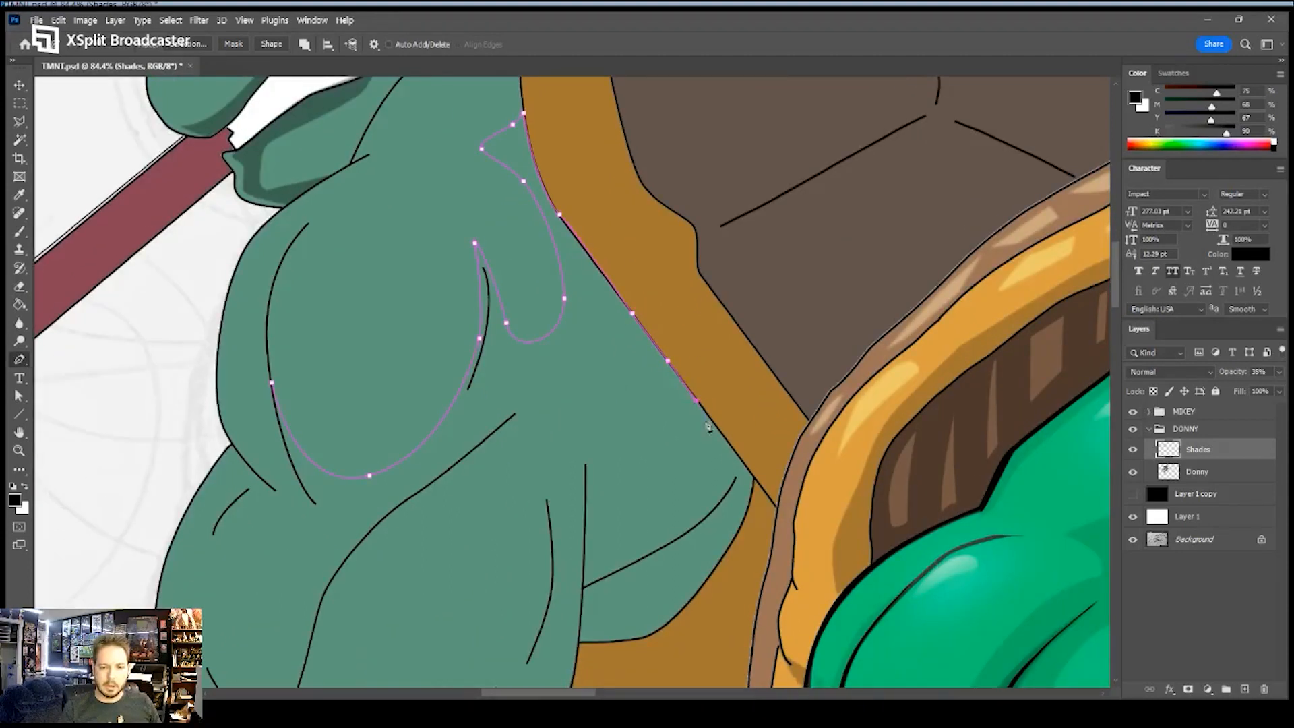
left_click(750, 477)
left_click_drag(745, 518, 748, 435)
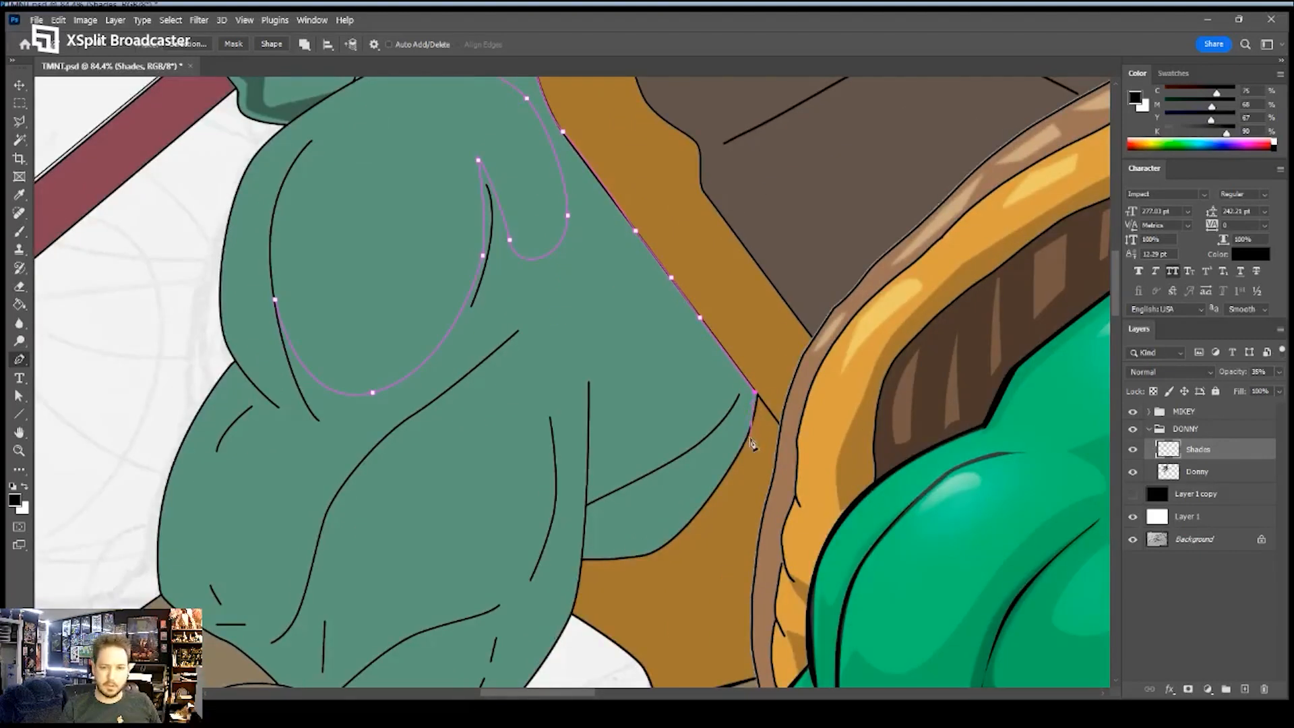
left_click(779, 422)
left_click(773, 481)
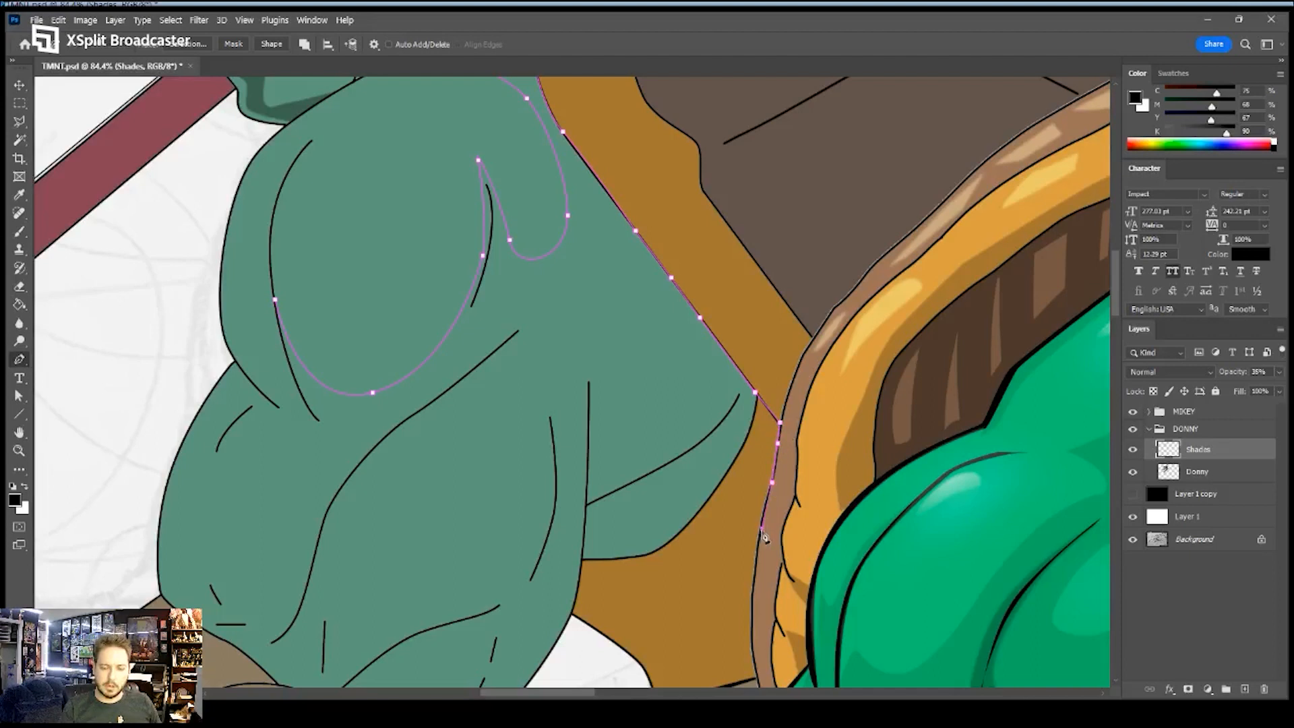
left_click(763, 529)
- Extend the path down Mikey's shell and arm outline, past the belt, to the top edge of Donny's thigh
left_click_drag(763, 529, 738, 399)
left_click(728, 445)
left_click(728, 487)
left_click(732, 548)
left_click_drag(737, 560, 707, 421)
left_click(712, 448)
left_click(676, 498)
left_click(661, 552)
left_click(596, 566)
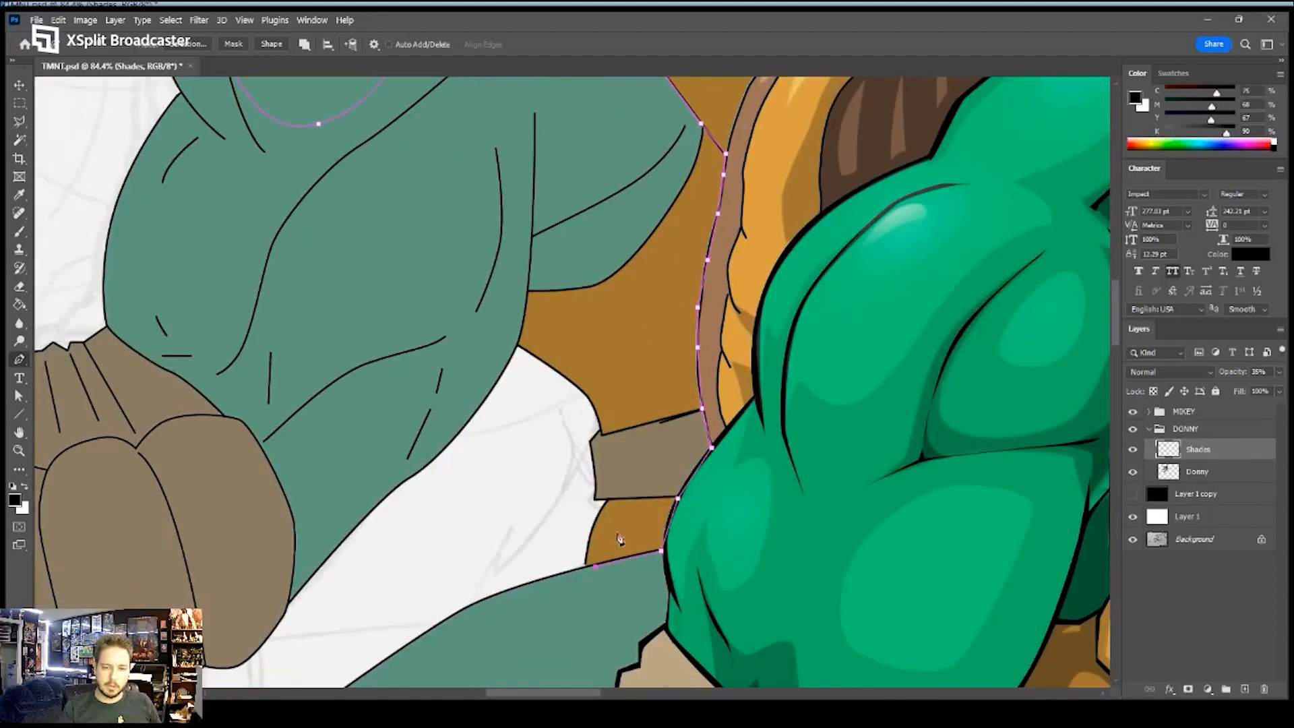
- Run the path around the belt end and up the shell's outer edge to the back of Donny's arm
left_click(627, 500)
left_click(612, 498)
left_click(605, 485)
left_click(599, 446)
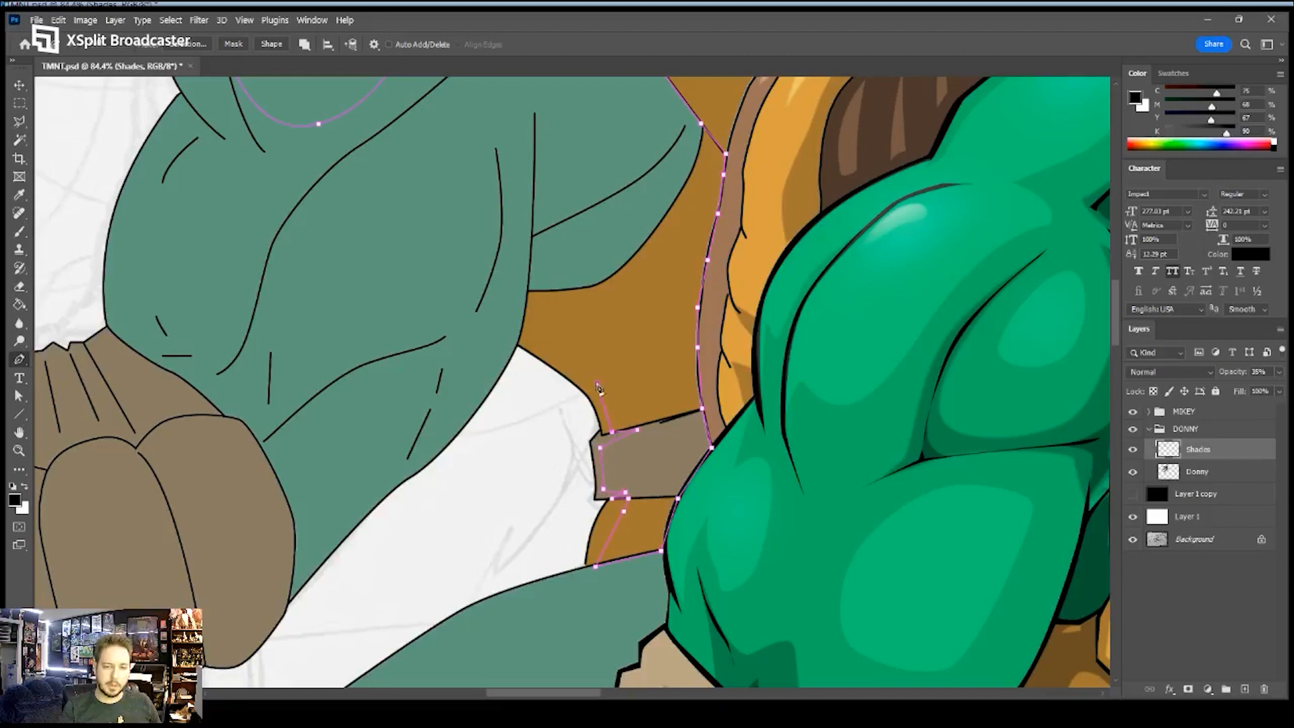
left_click(522, 337)
left_click(532, 241)
- Shape the path around the lit strip at the back of the arm, over the muscle bulge and down its dividing line
scroll(532, 243, "up", 5)
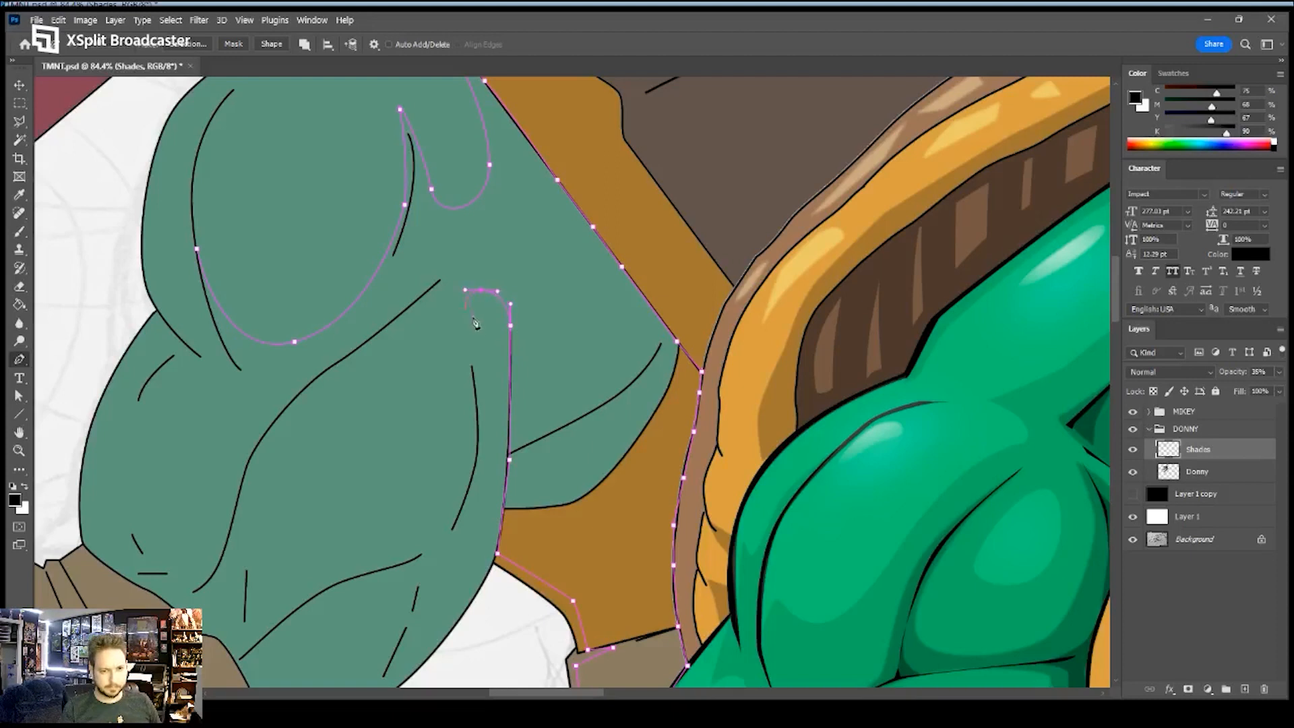
left_click(478, 368)
left_click(481, 405)
left_click(478, 443)
left_click_drag(467, 359, 435, 301)
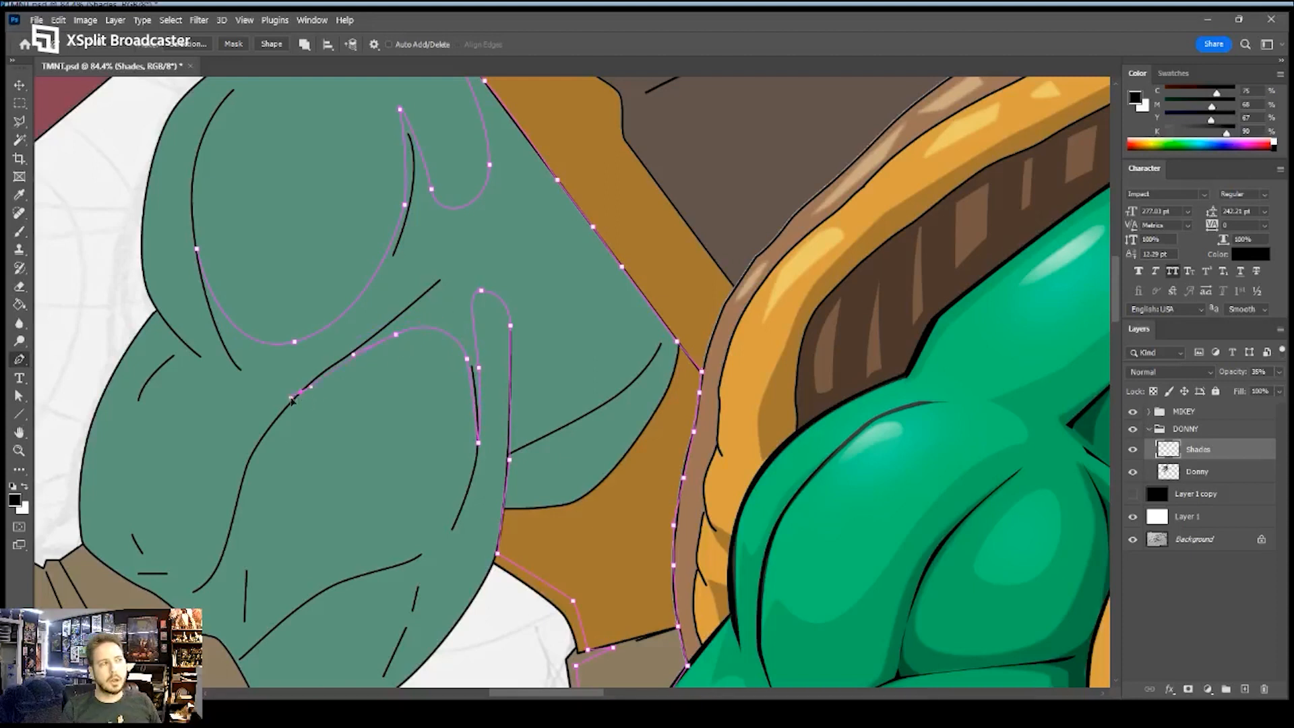
left_click_drag(256, 443, 356, 447)
left_click(239, 488)
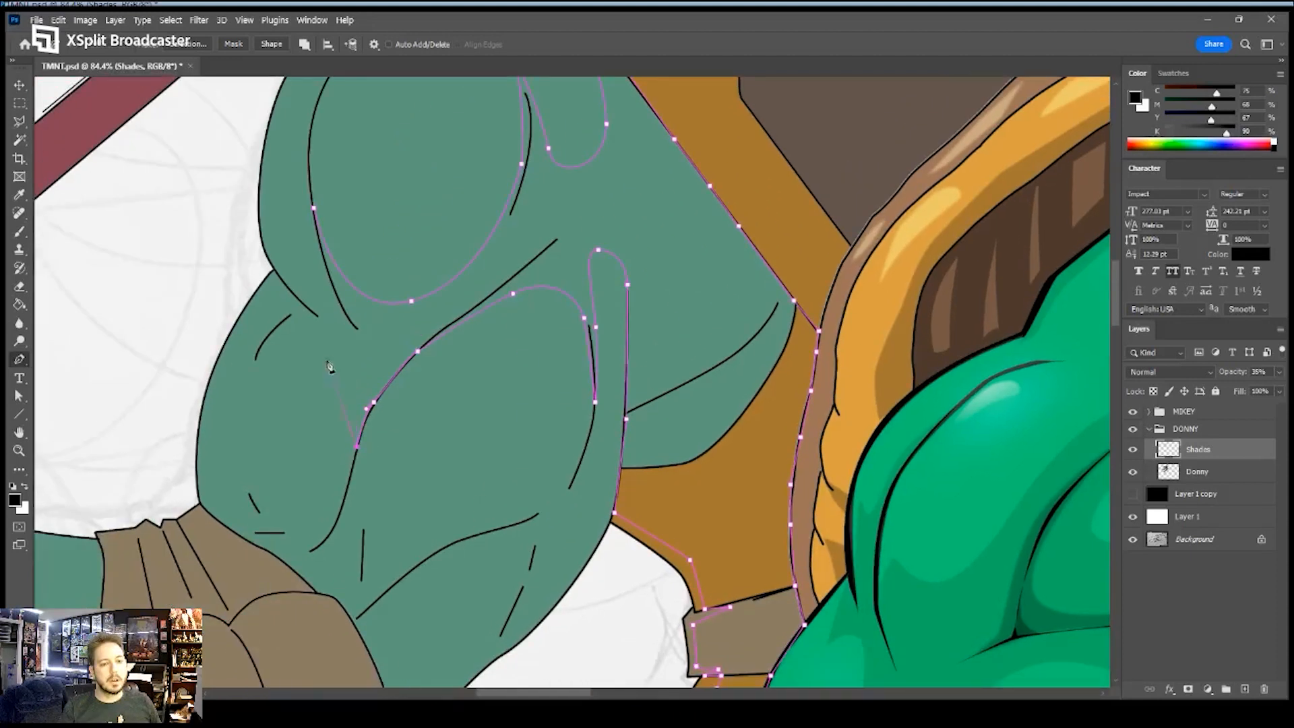
- Curve the path over the front arm muscle and past the shoulder crease, closing it on the inner shoulder line
left_click(295, 329)
left_click(252, 366)
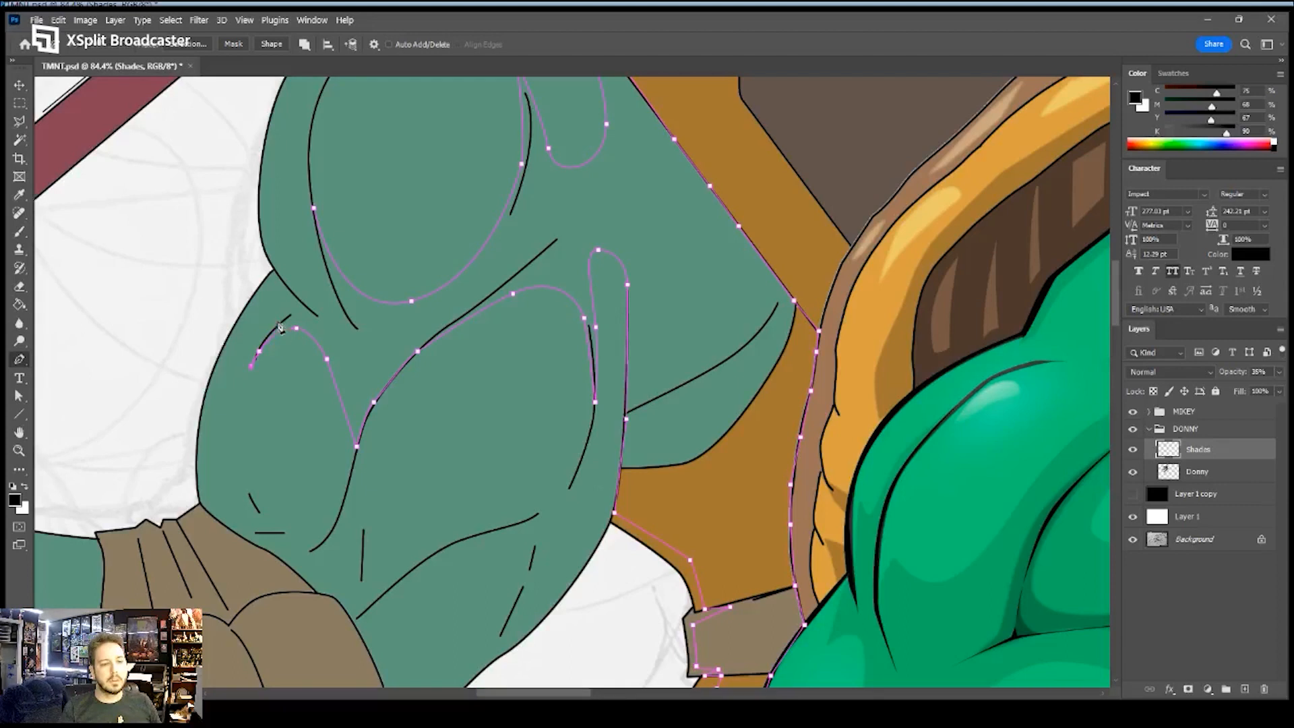
left_click(283, 284)
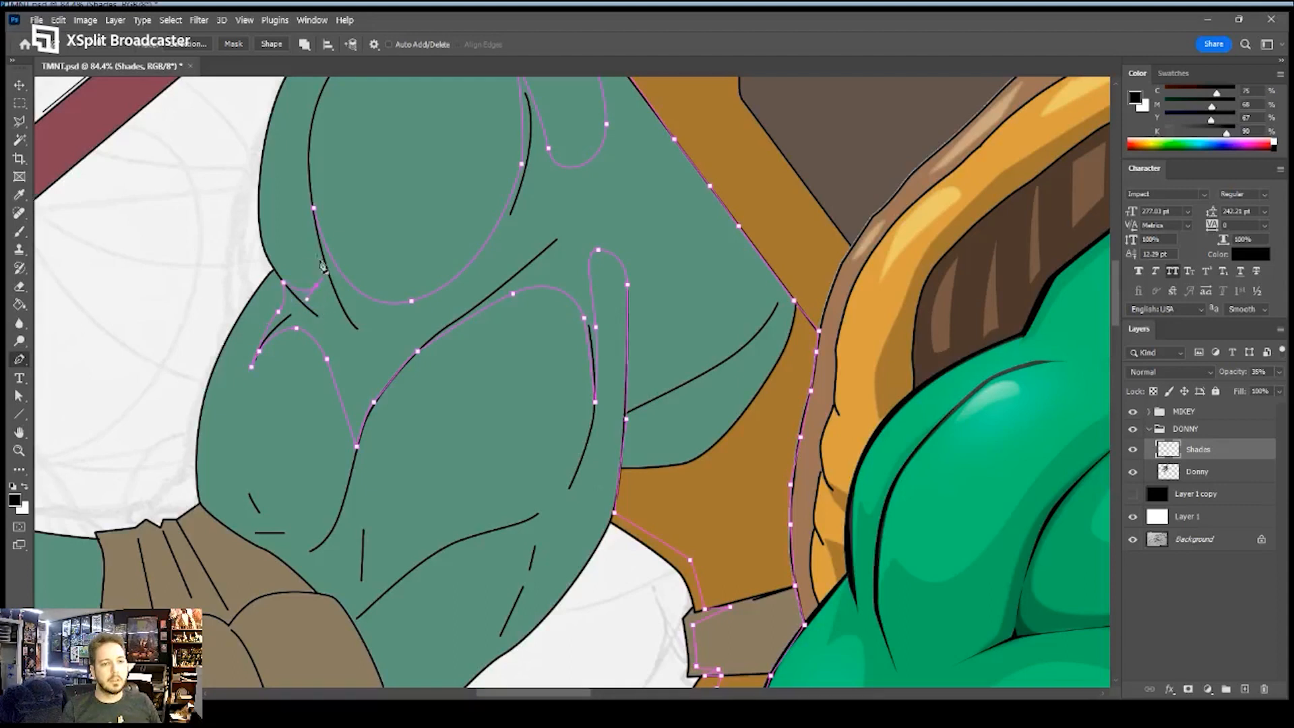
left_click(310, 130)
- Convert the shoulder and shell path to a selection, fill it with black on the Shades layer, and deselect
key("a")
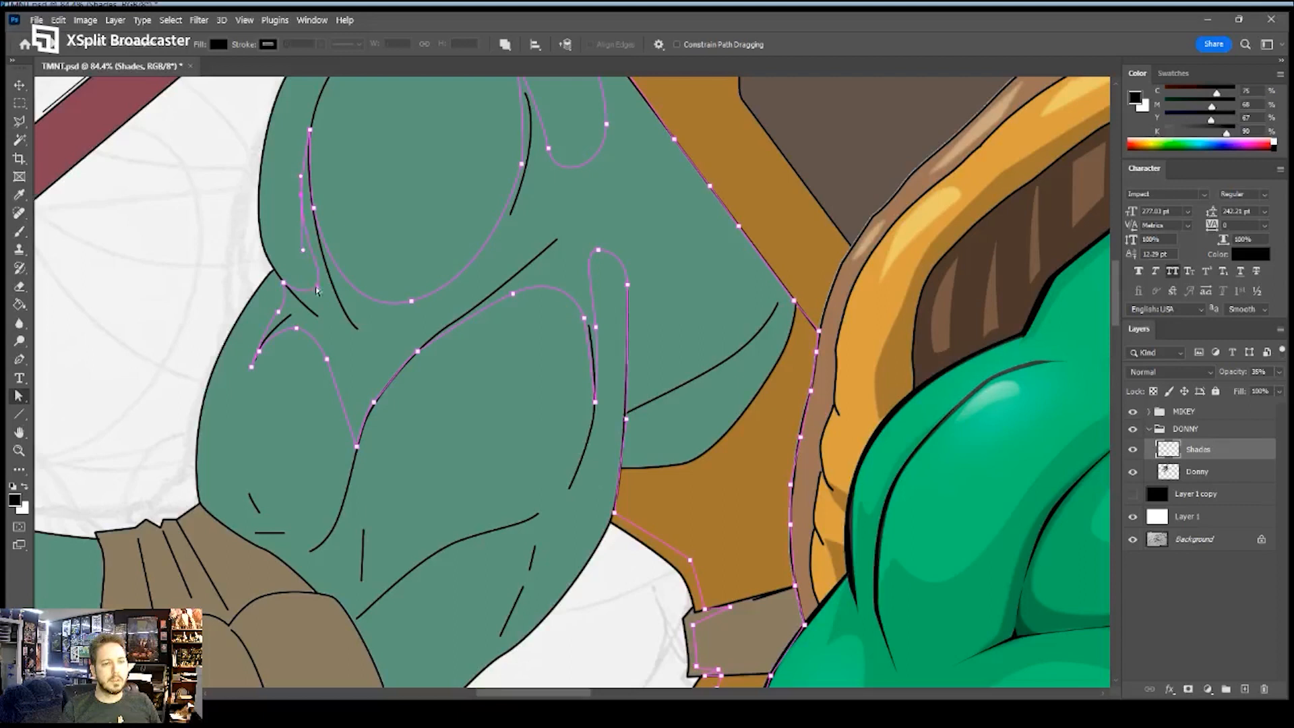
scroll(390, 306, "up", 5)
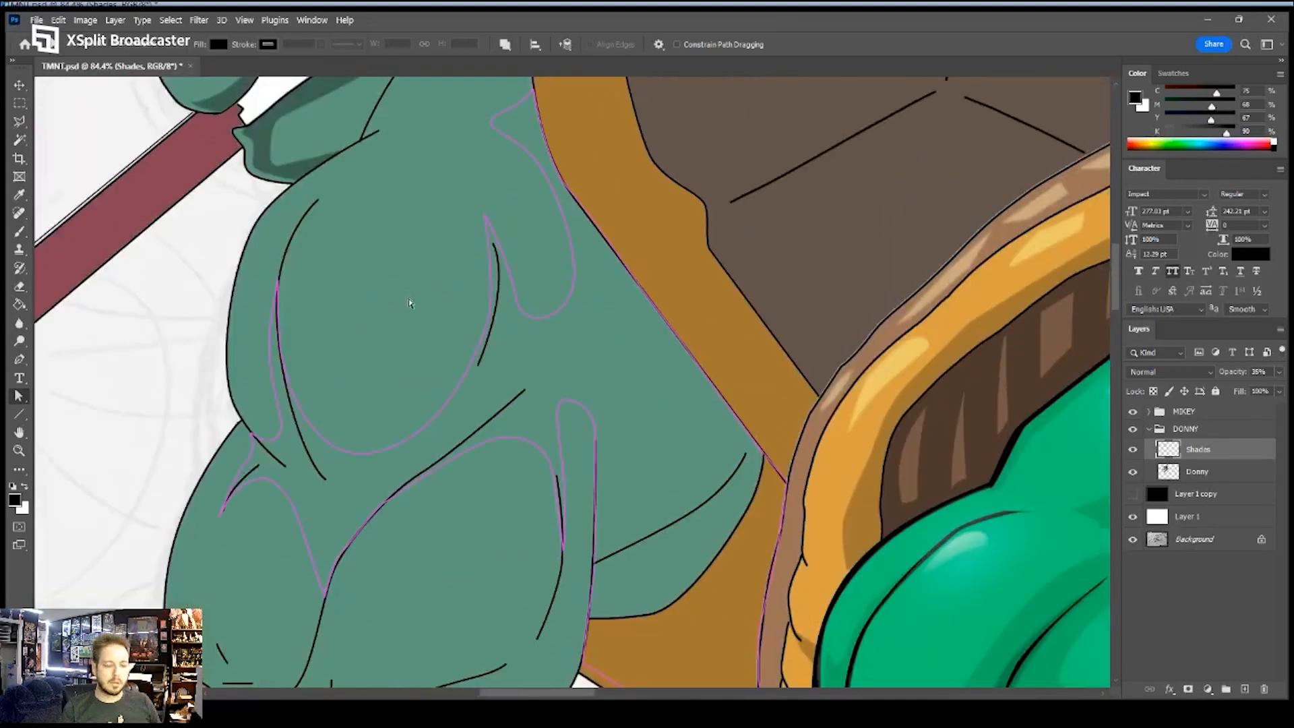
key("p")
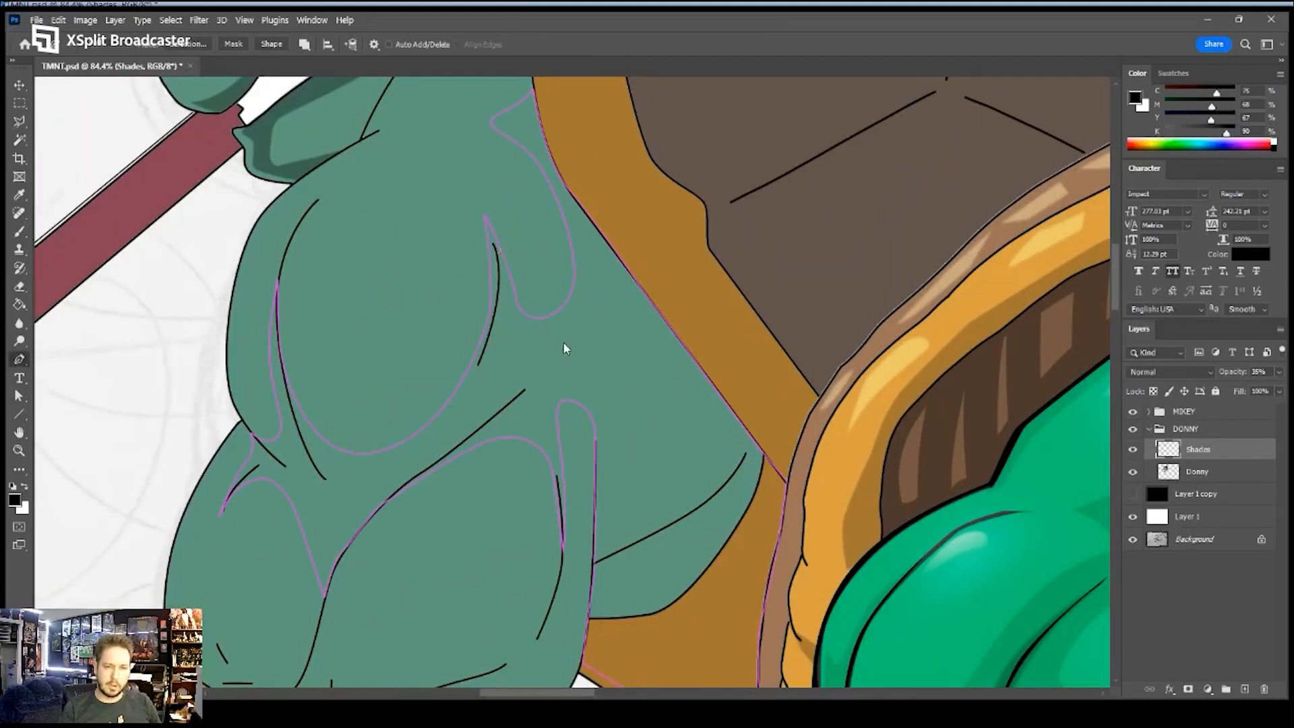
key("i")
key("Return")
key("Return")
- Lower the Shades layer's opacity to 19%
key("z")
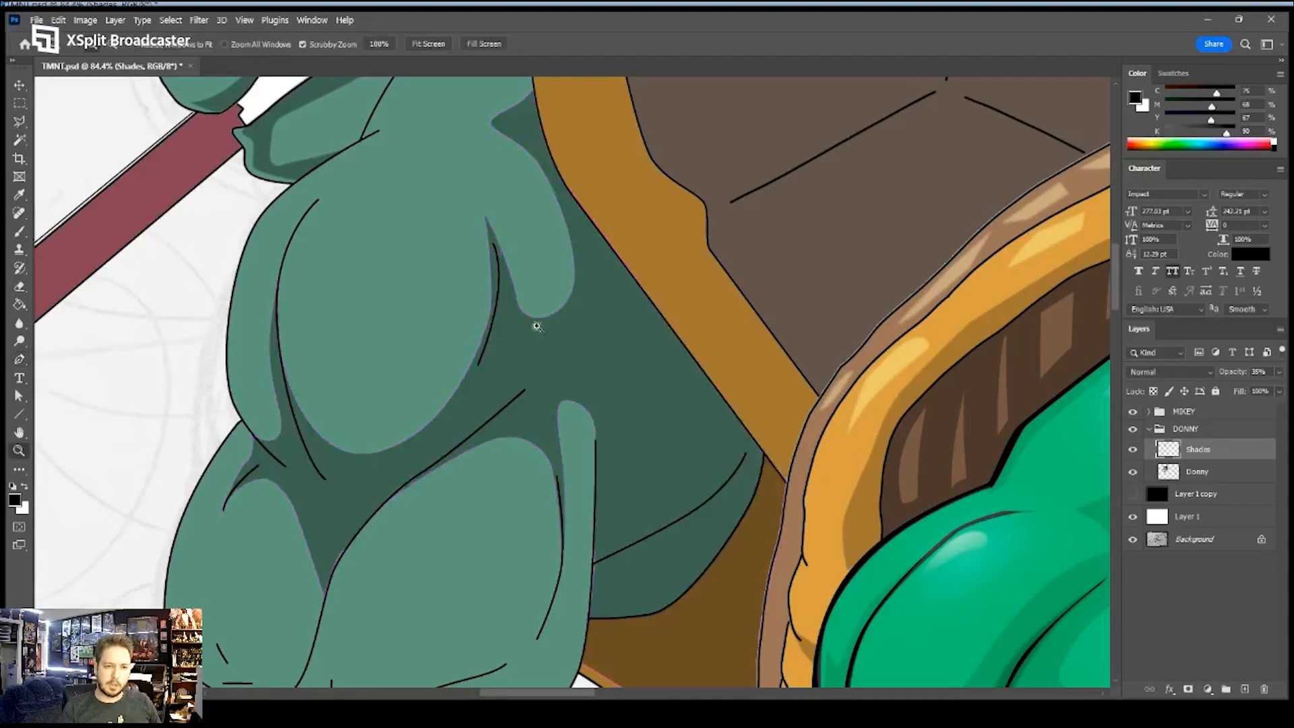
left_click_drag(538, 327, 437, 327)
left_click_drag(525, 321, 514, 254)
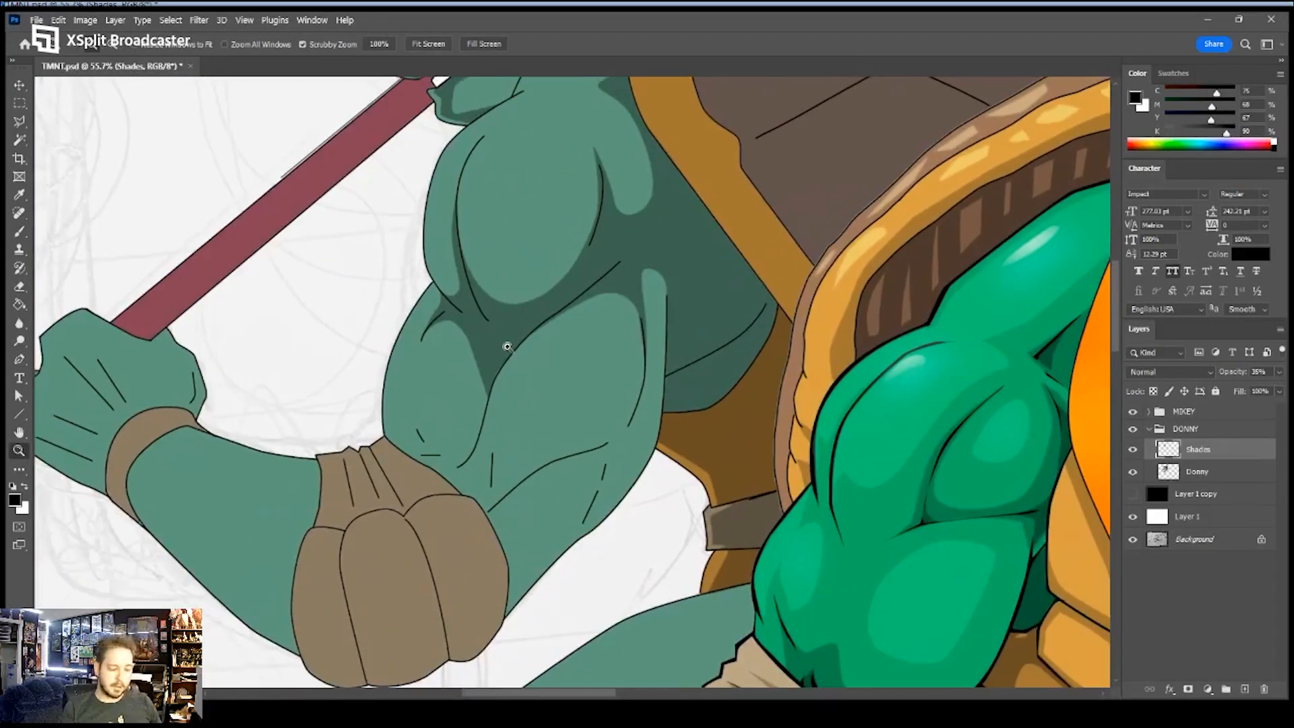
key("p")
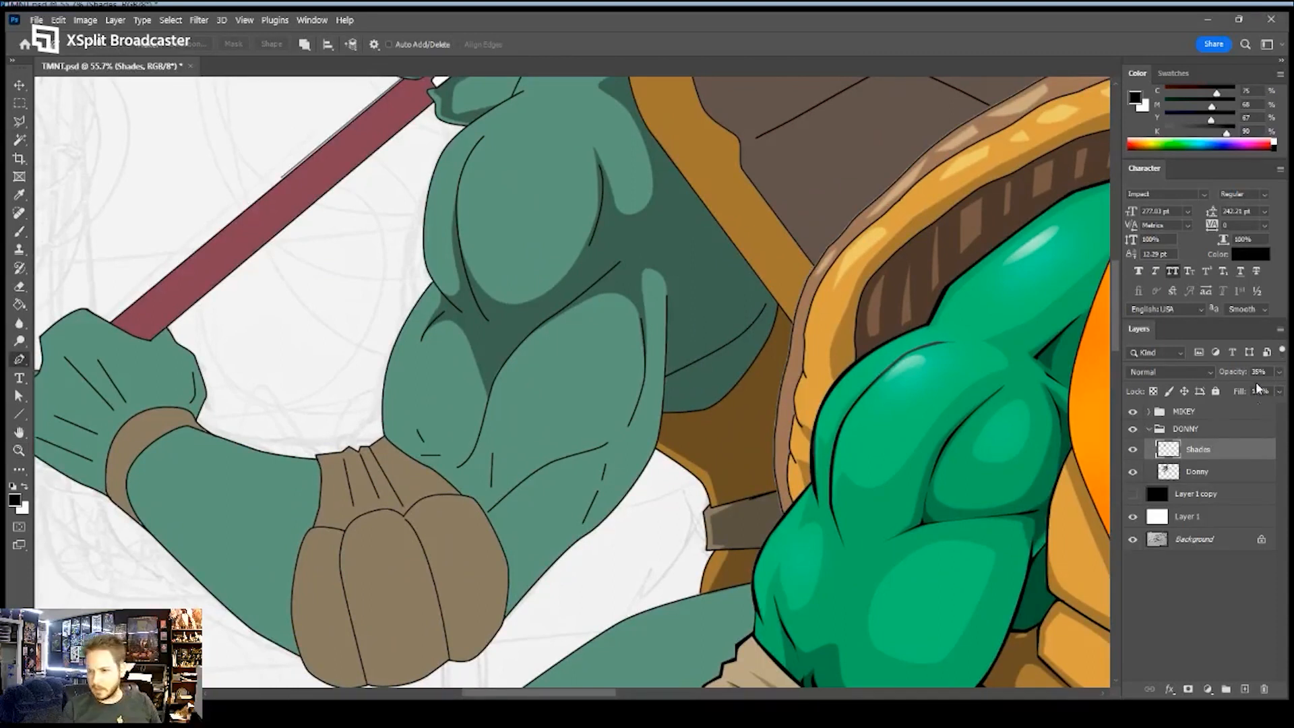
left_click_drag(1239, 373, 1228, 374)
- Start a Pen path at the elbow pad's upper corner, spiking around the short crease and following the front arm muscle's underside
mouse_move(607, 254)
left_mouse_down()
mouse_move(607, 453)
mouse_move(618, 313)
mouse_move(668, 317)
left_mouse_up()
key("z")
left_click_drag(522, 412, 557, 404)
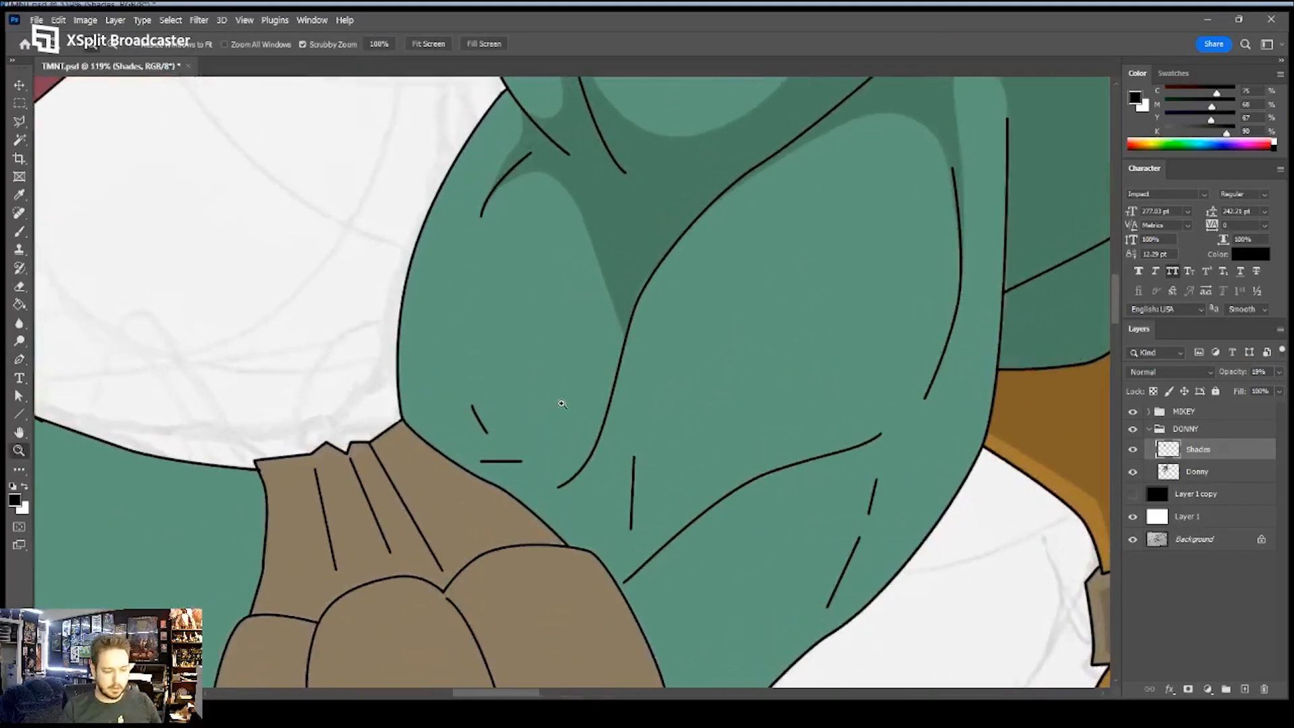
key("o")
key("p")
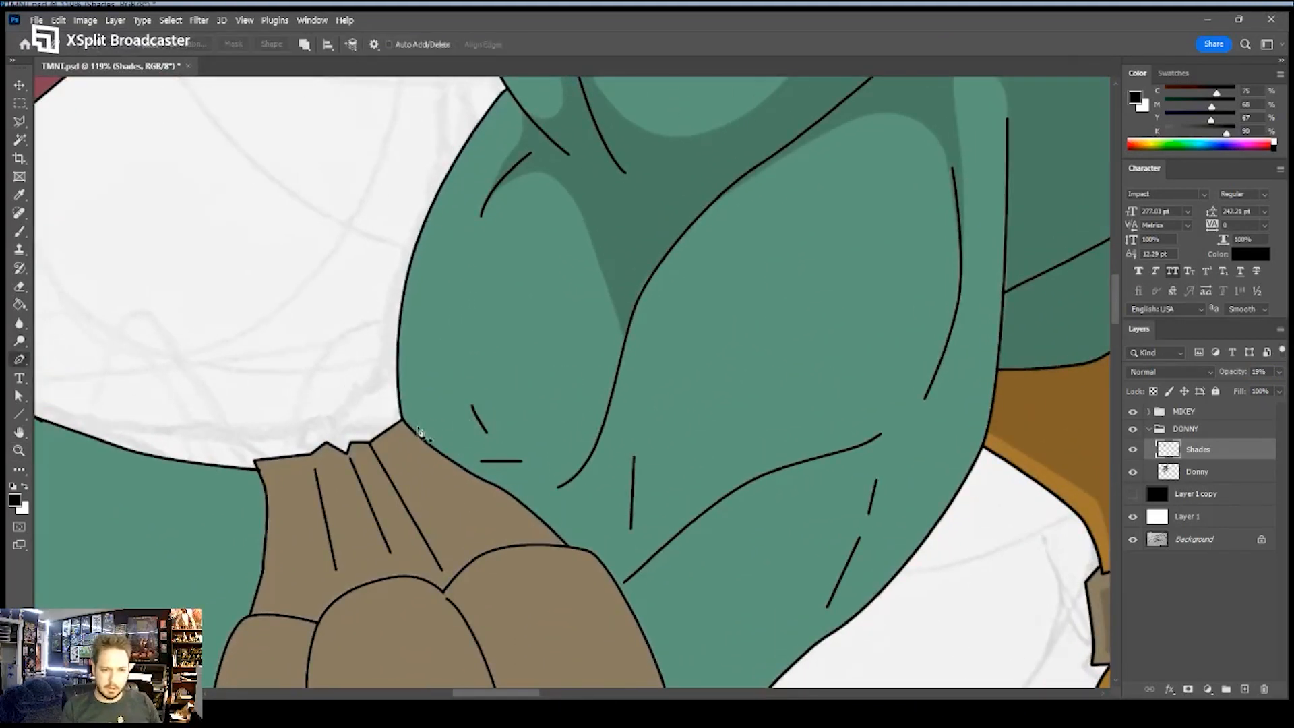
left_click(412, 428)
left_click(447, 451)
left_click(464, 446)
left_click(479, 443)
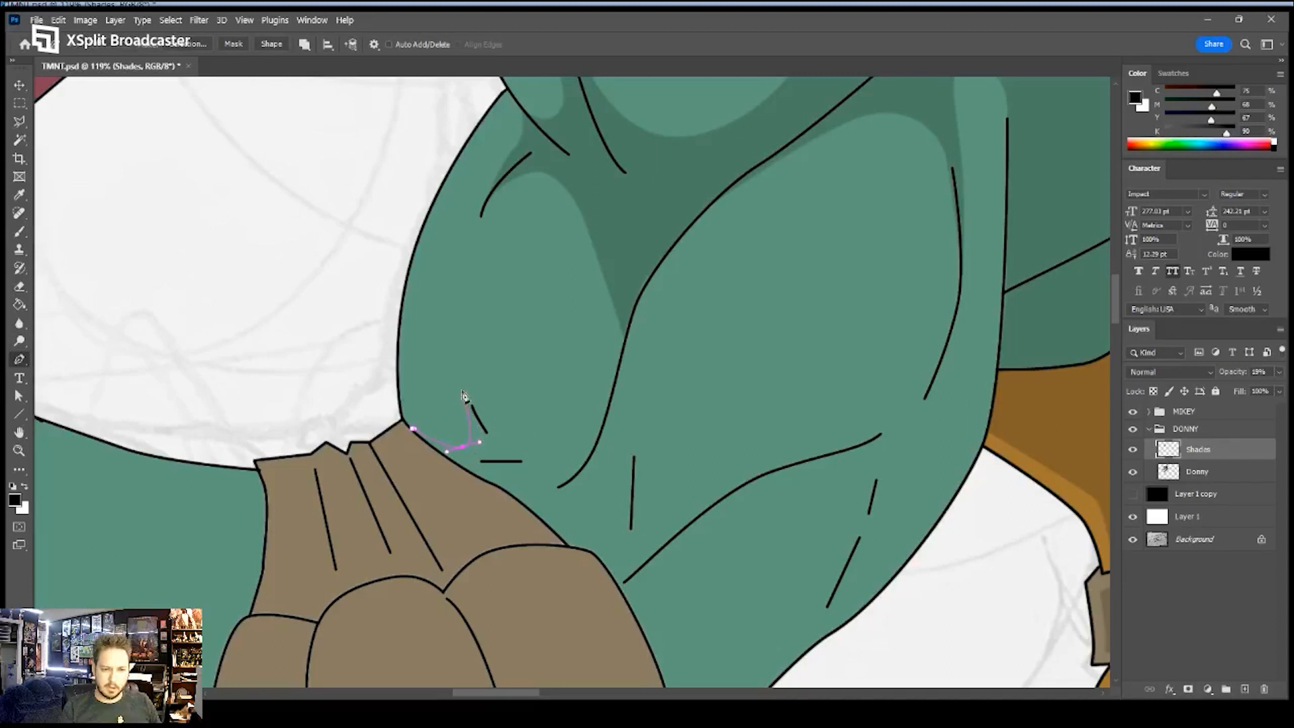
left_click_drag(518, 445, 520, 447)
- Bring the path up to the existing shadow, back down the muscle dividing line, and close it along the elbow pad's edge
left_click(610, 409)
left_click(599, 435)
left_click(590, 463)
left_click(572, 488)
left_click(552, 493)
left_click(533, 498)
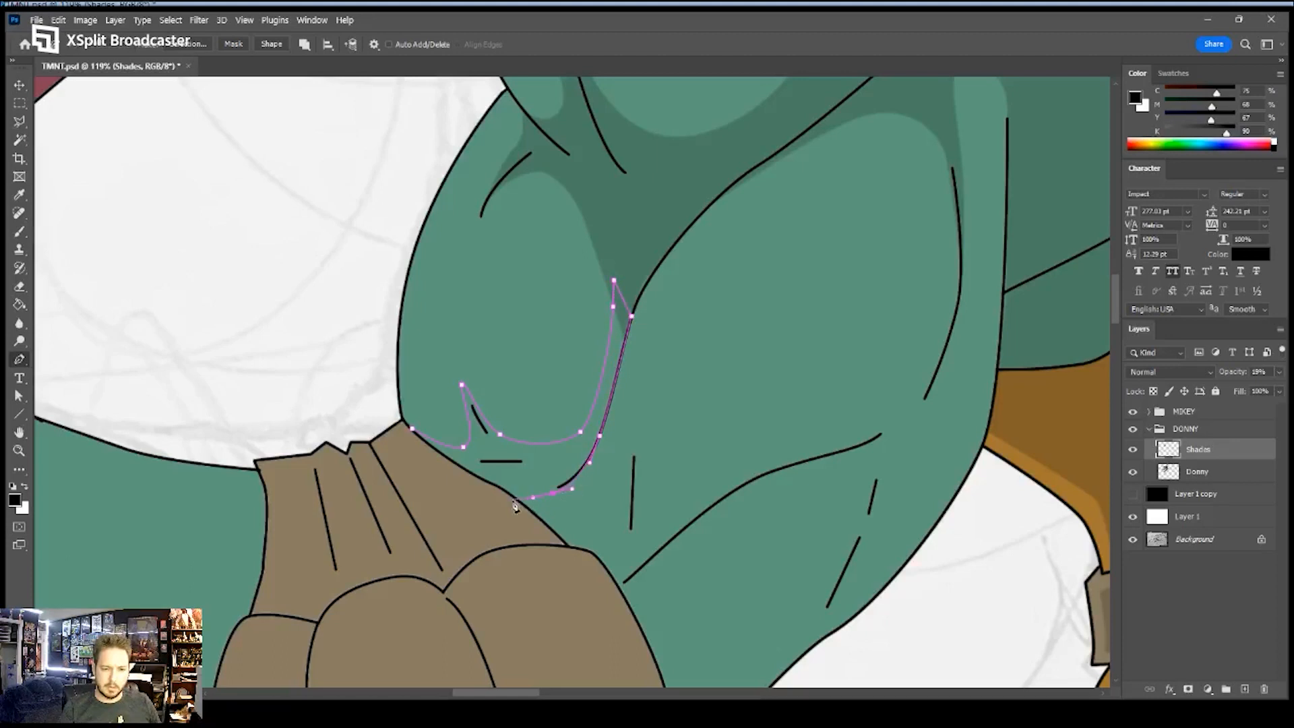
left_click(512, 496)
left_click(455, 466)
left_click(413, 429)
- Start a second shadow path at the elbow pad's top edge, spiking up around the short vertical crease
left_click_drag(596, 421, 476, 379)
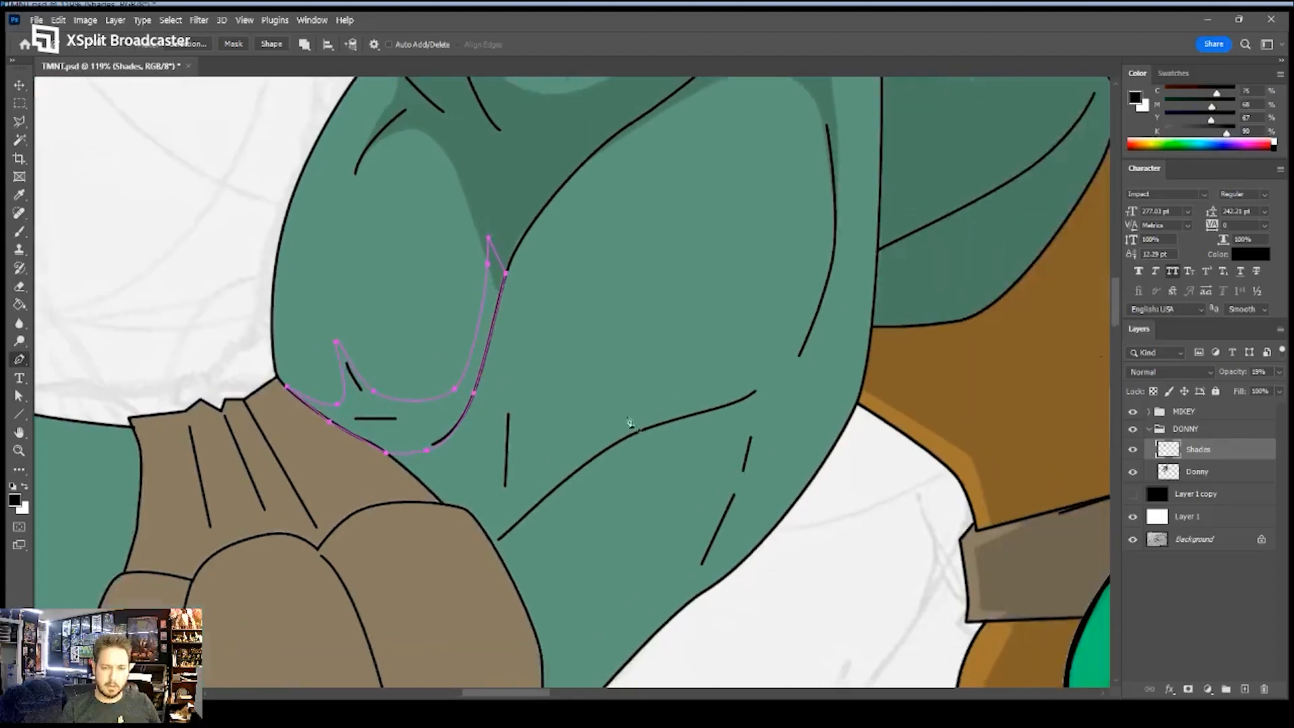
left_click(475, 520)
left_click(432, 489)
left_click(505, 442)
left_click(510, 413)
left_click(527, 477)
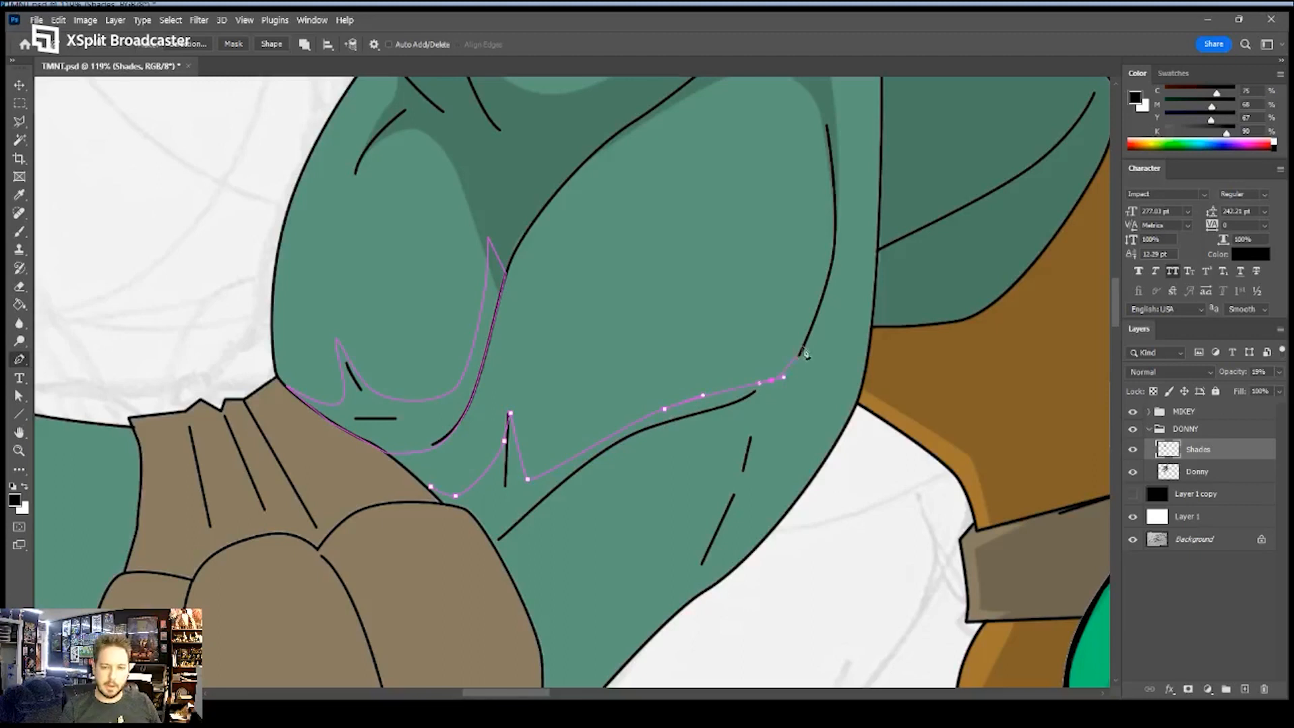
- Continue the path under the large arm muscle, up around the lit strip behind it, and down inside the arm's back outline
left_click_drag(834, 206, 747, 366)
left_click_drag(728, 247, 801, 204)
left_click_drag(811, 258, 809, 294)
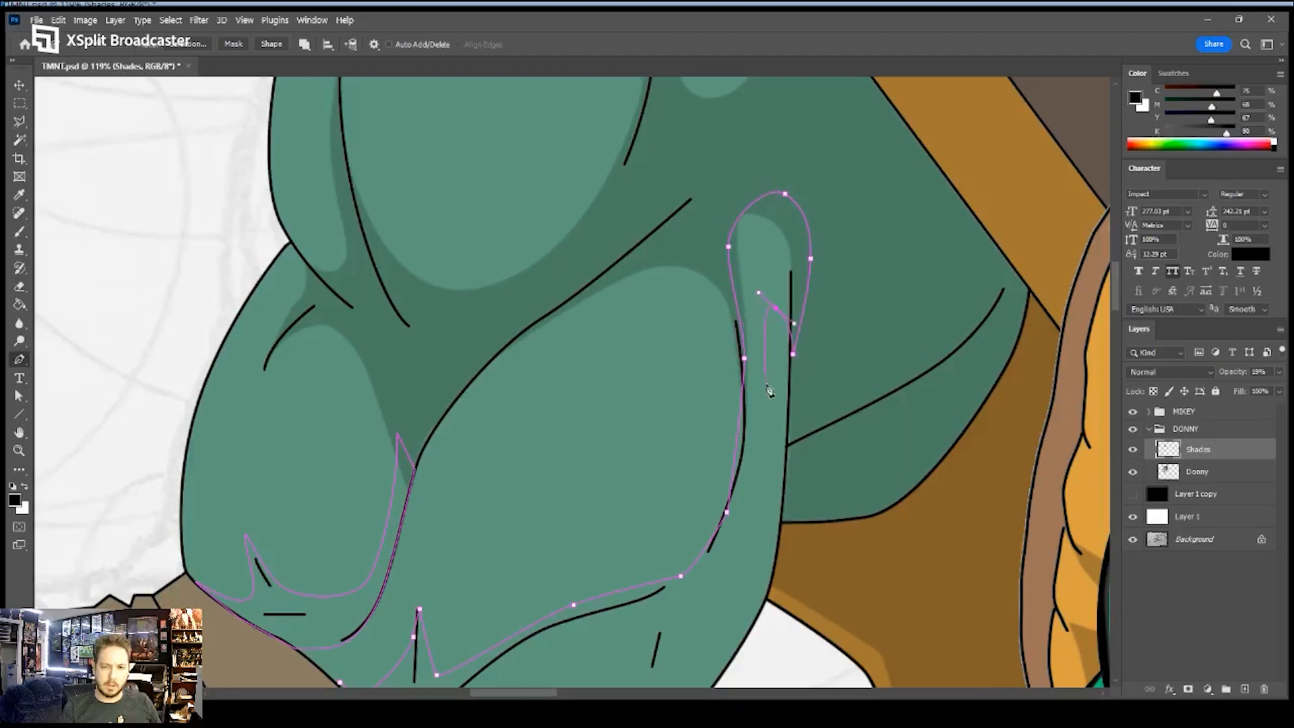
left_click_drag(763, 537, 797, 334)
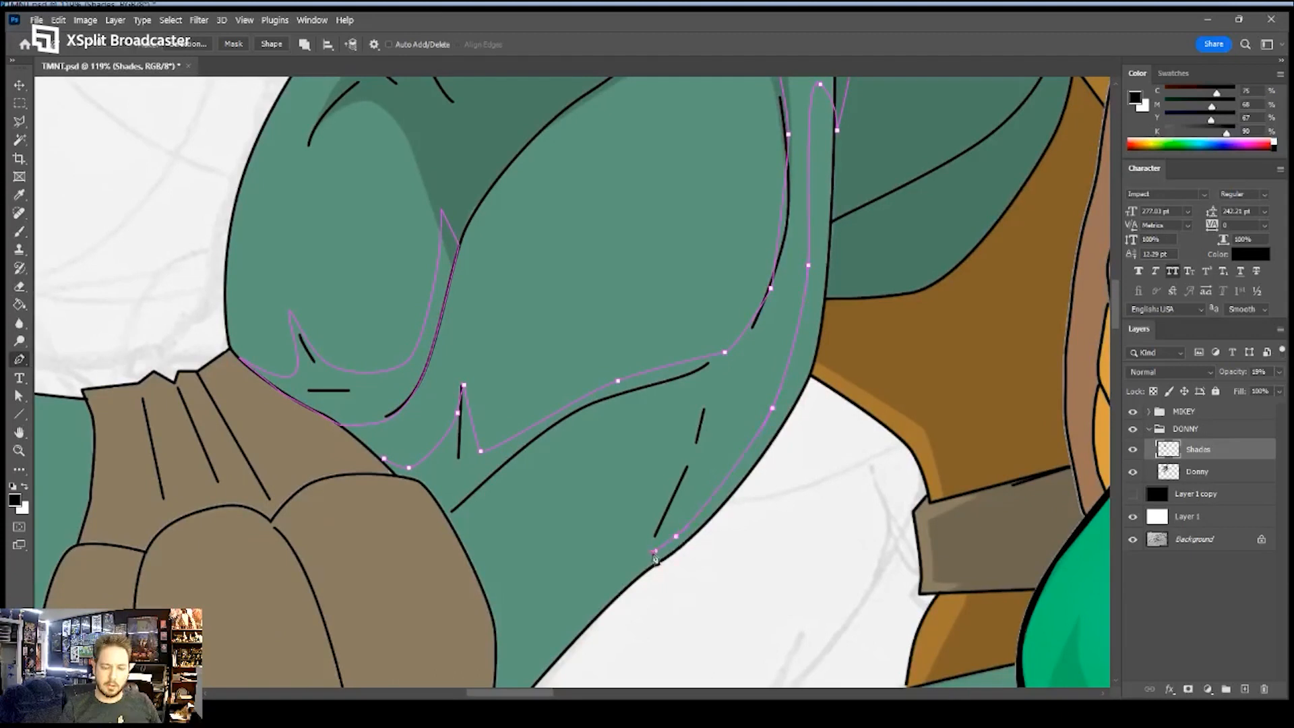
- Take the path down to the elbow pad, loop it around the lit lower muscle, and close it along the pad's edge
left_click_drag(655, 558, 762, 388)
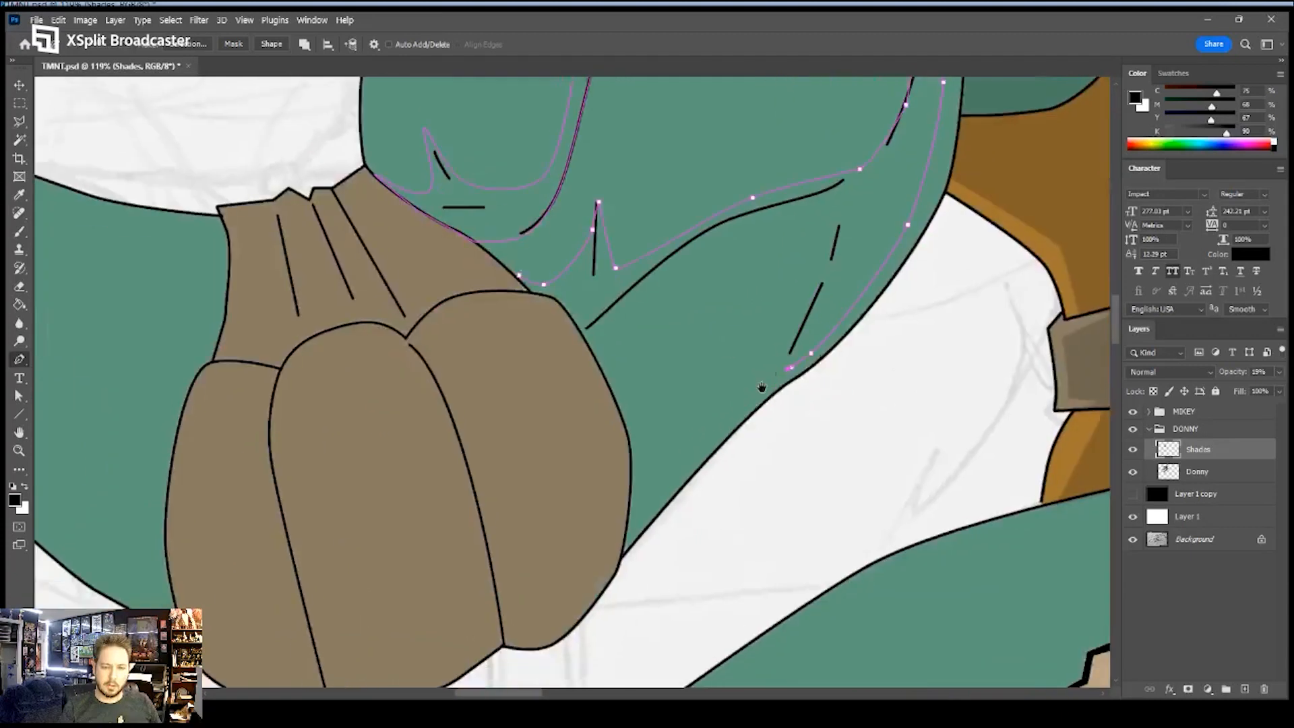
left_click(627, 533)
left_click(632, 452)
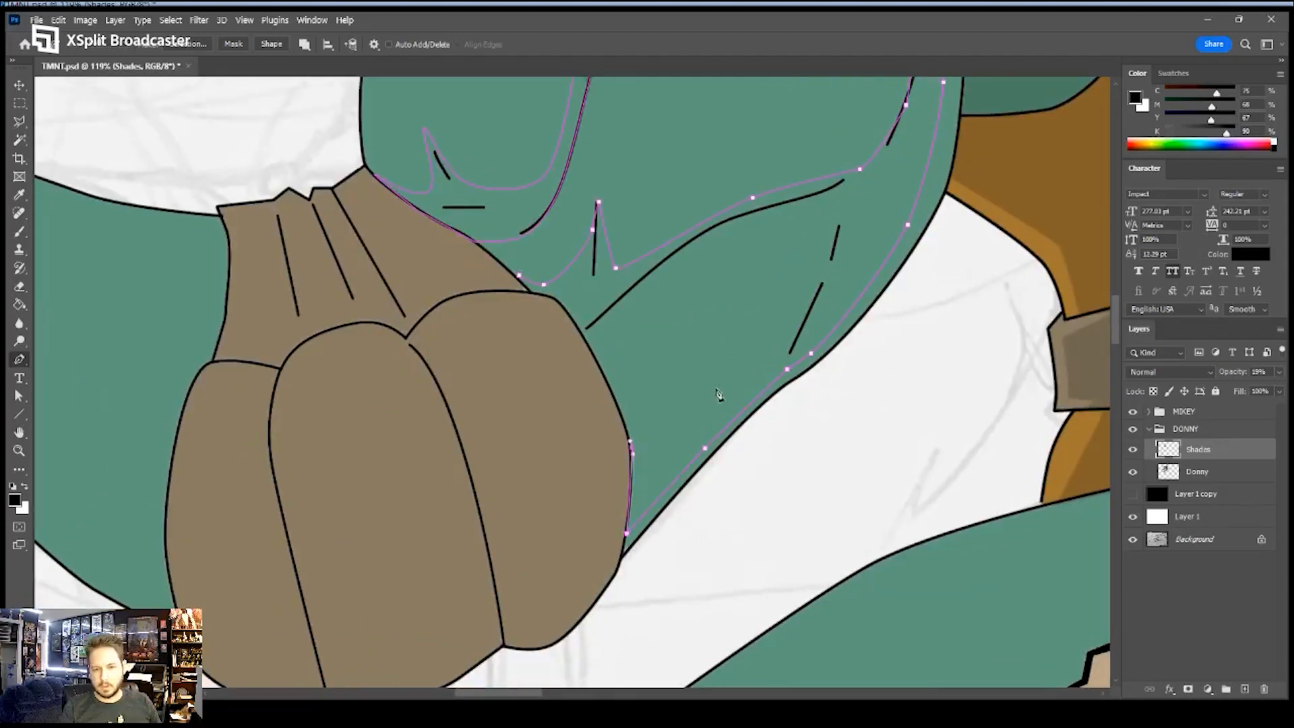
left_click(738, 234)
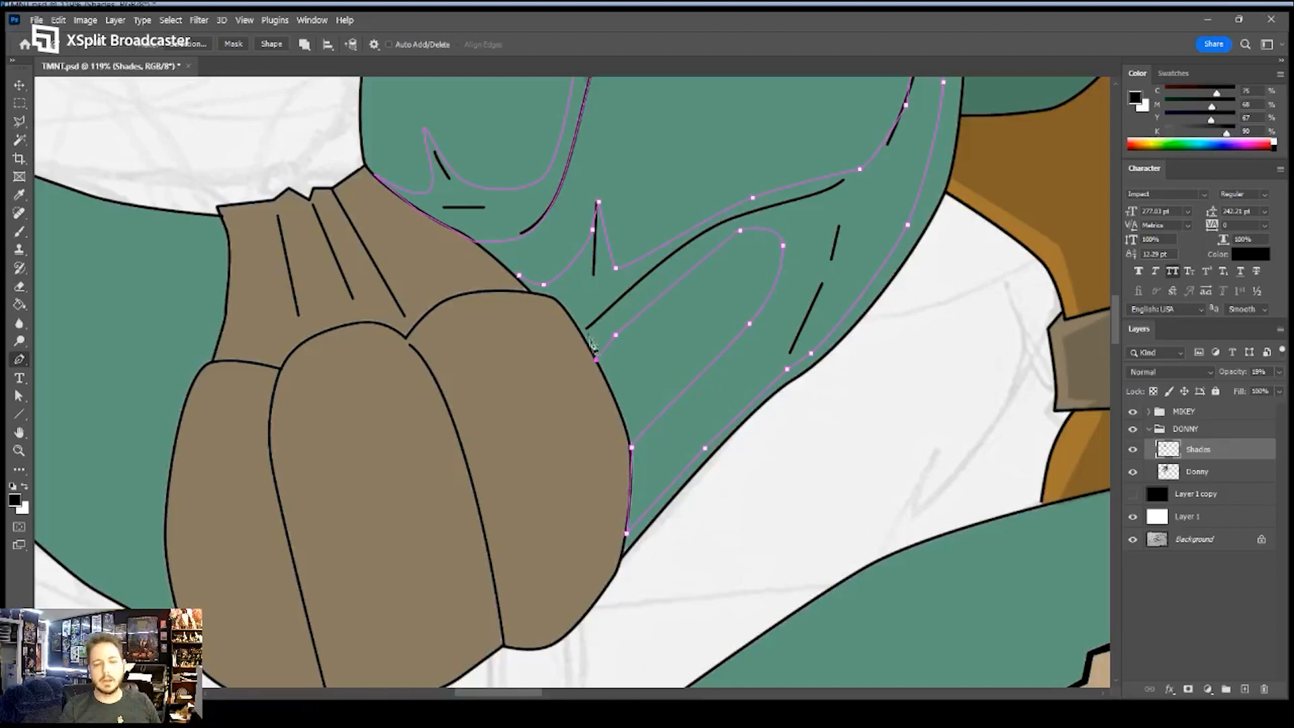
left_click(501, 264)
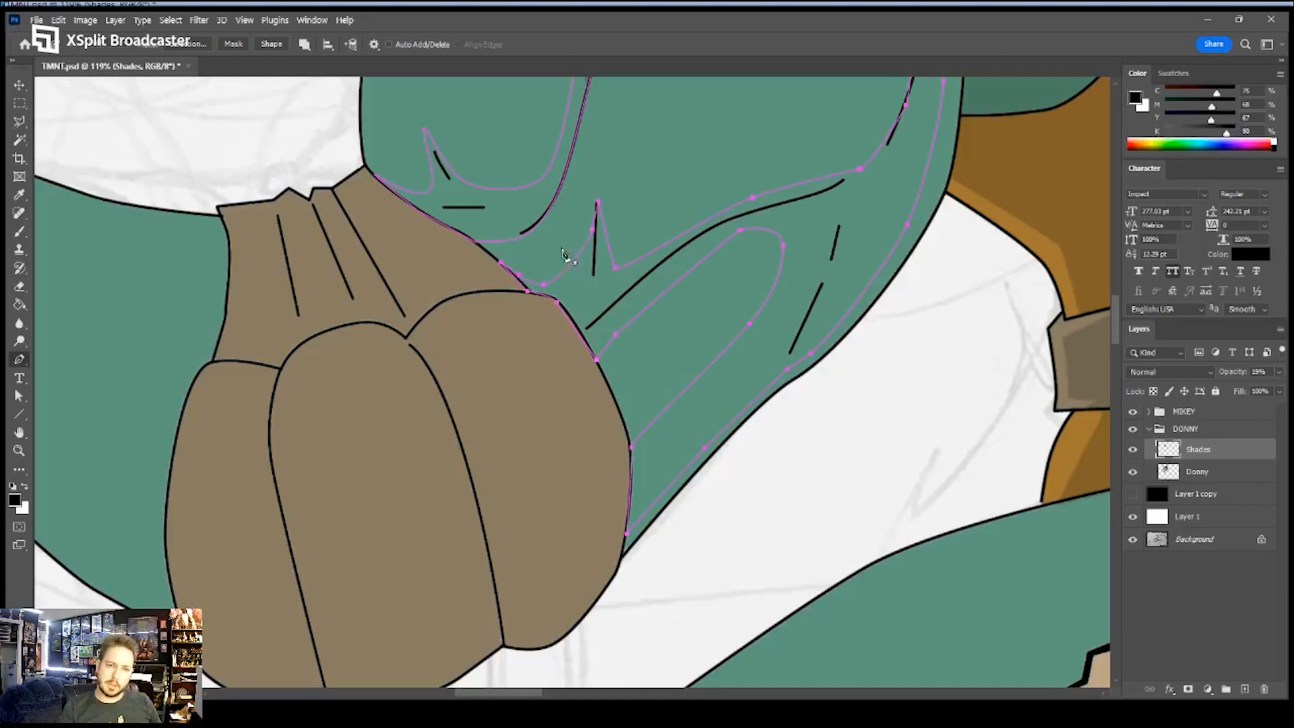
- Convert the lower arm paths to a selection, fill it with black on the Shades layer, and deselect
key("a")
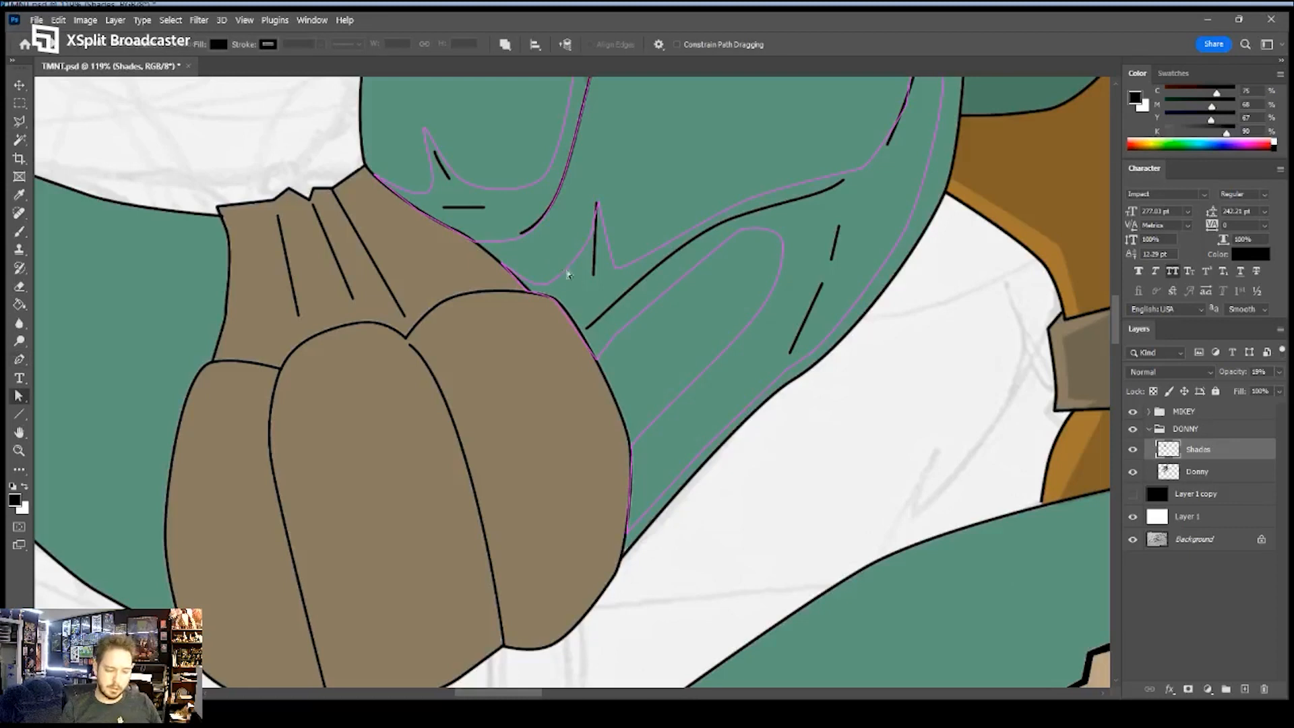
key("p")
key("i")
key("p")
key("alt+BackSpace")
key("Return")
key("z")
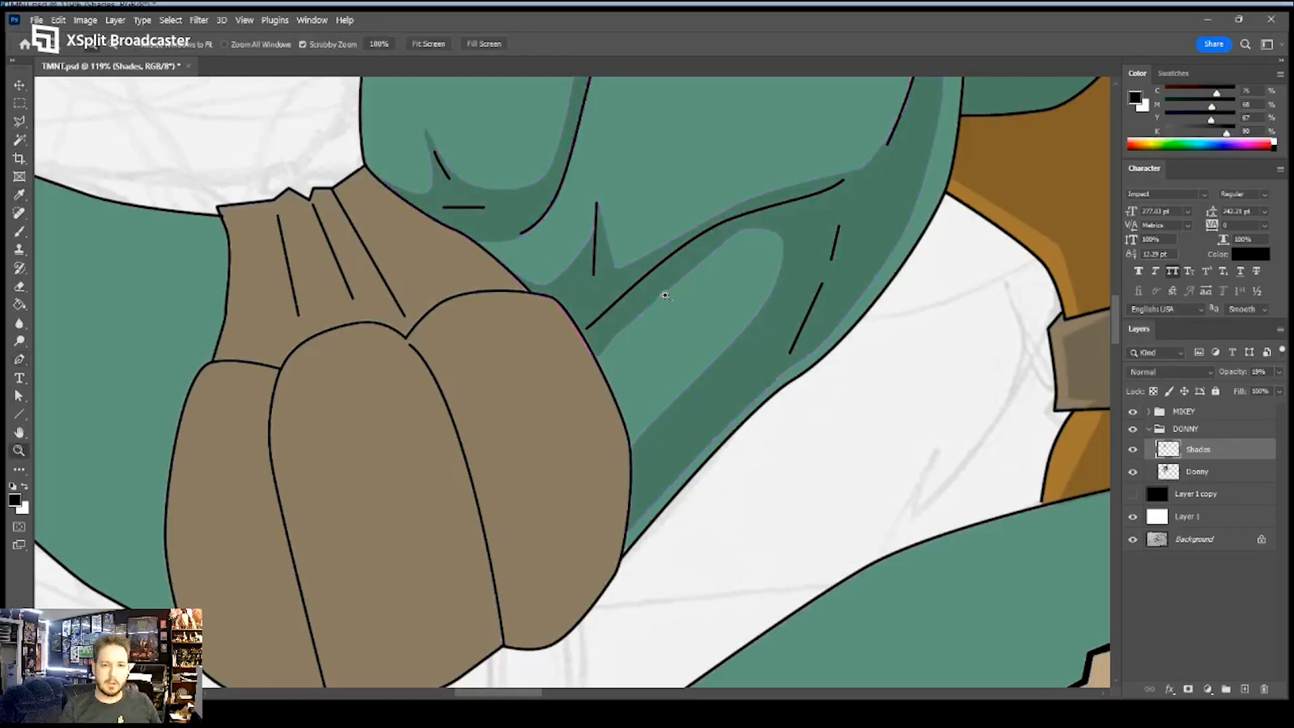
left_click_drag(667, 296, 627, 274)
left_click_drag(618, 229, 598, 292)
key("p")
left_click(376, 47)
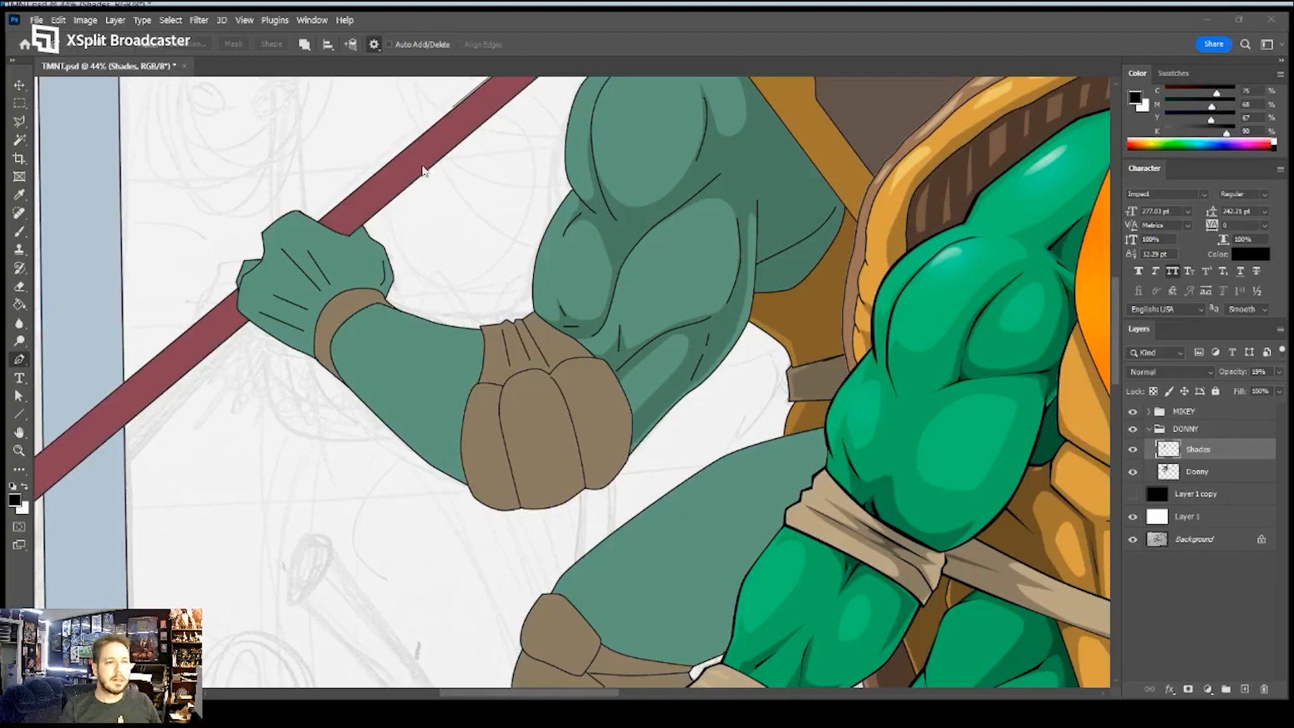
left_click(682, 271)
left_click_drag(631, 285, 626, 299)
key("ctrl+z")
key("ctrl+z")
- Start a Pen path on the elbow pad segment nearest the arm, curving across its middle and down its outer edge
key("ctrl+space")
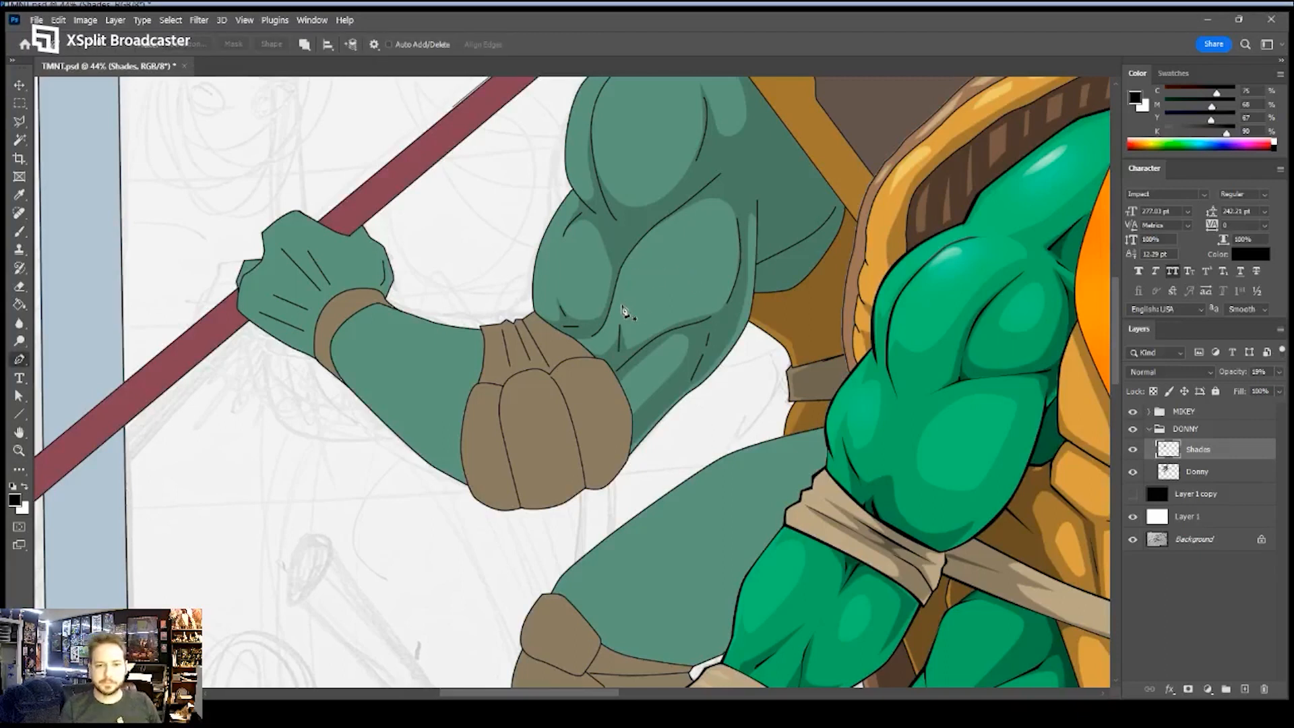
key("ctrl+space")
left_click_drag(511, 349, 592, 390)
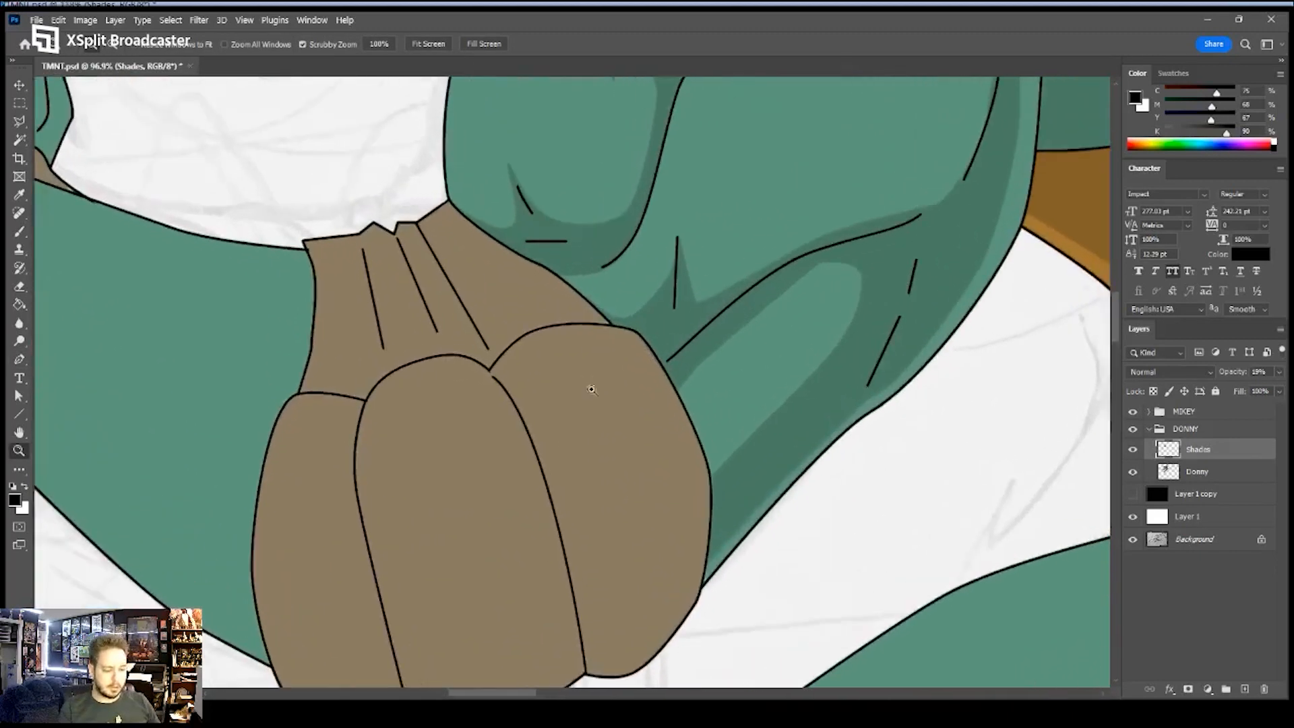
left_click(506, 351)
left_click_drag(504, 369, 511, 379)
left_click_drag(574, 509, 584, 545)
left_click_drag(678, 460, 703, 489)
left_click_drag(702, 489, 664, 371)
left_click_drag(666, 414, 666, 432)
left_click(661, 461)
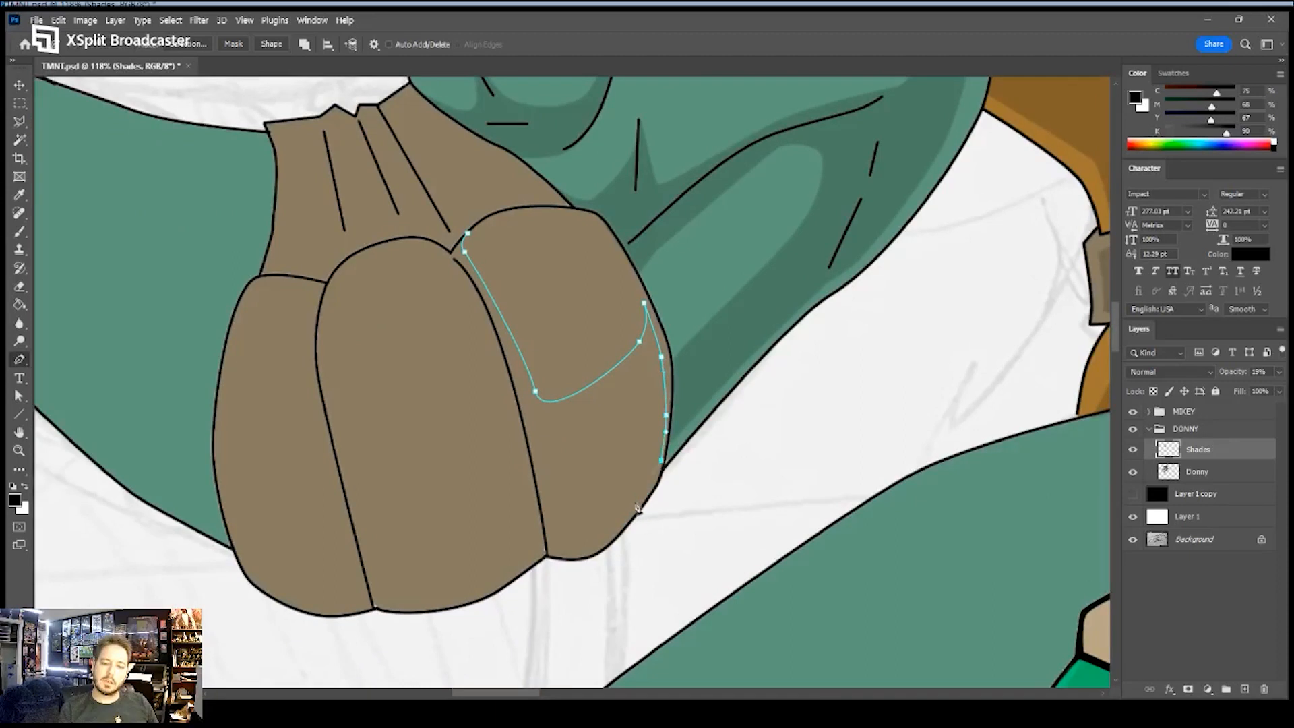
- Take the Pen path along the outer elbow pad segment's lower edge and back up its seam with the middle segment
left_click_drag(626, 509, 576, 549)
left_click(547, 547)
left_click(516, 400)
left_click_drag(498, 334, 486, 312)
left_click_drag(450, 255, 486, 293)
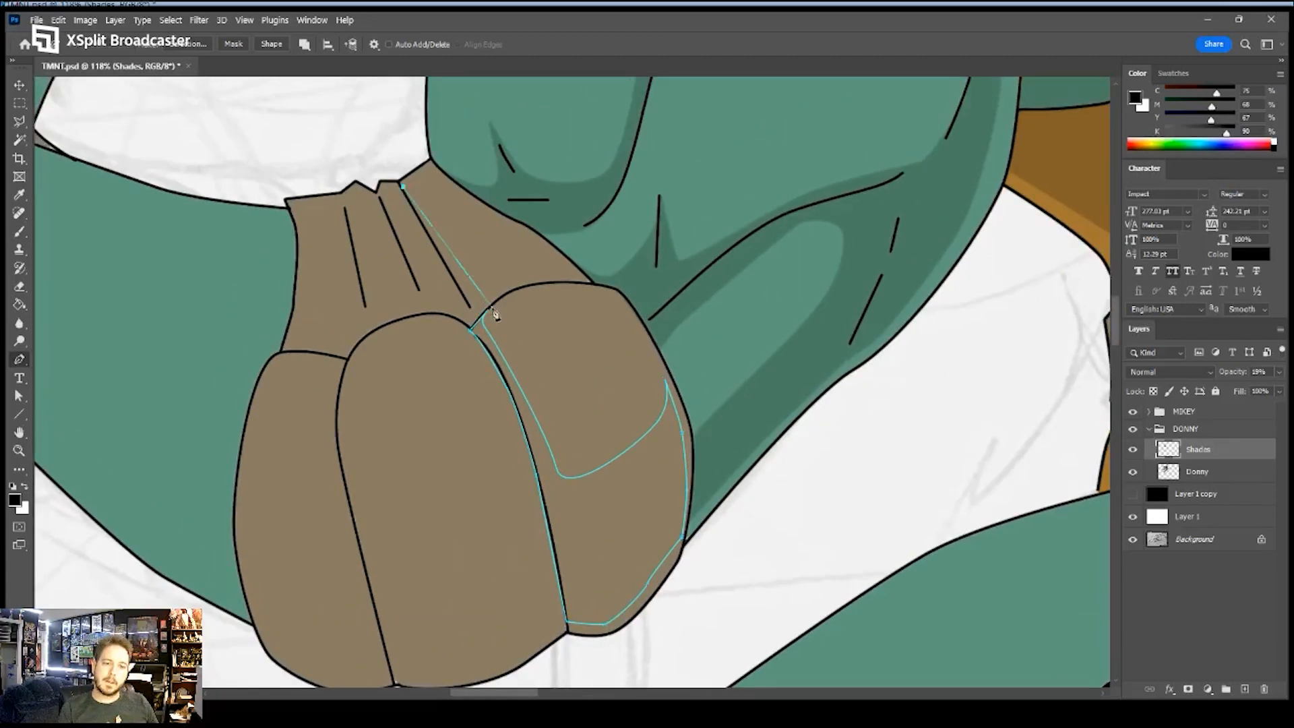
- Add pointed shadow wedges along the three creases in the elbow pad's gathered fabric, down to the middle segment's rim
left_click(402, 186)
left_click(379, 197)
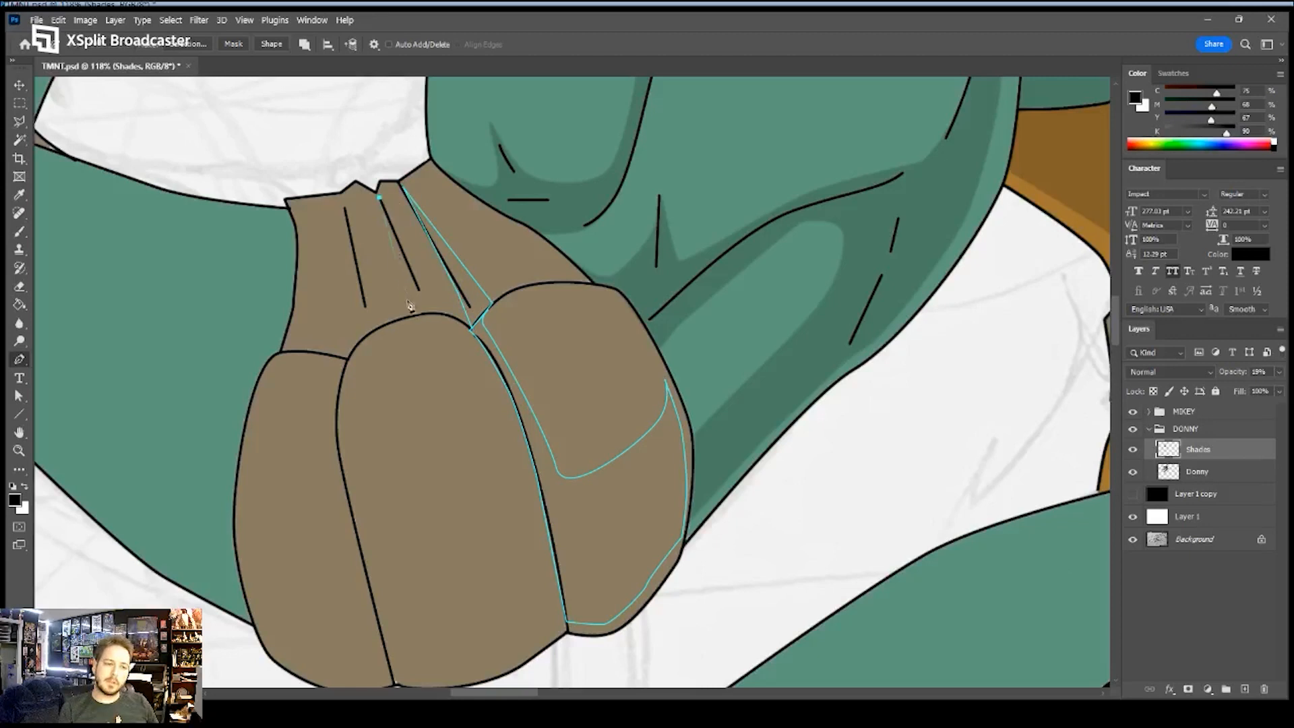
left_click(446, 315)
left_click(345, 207)
left_click(349, 358)
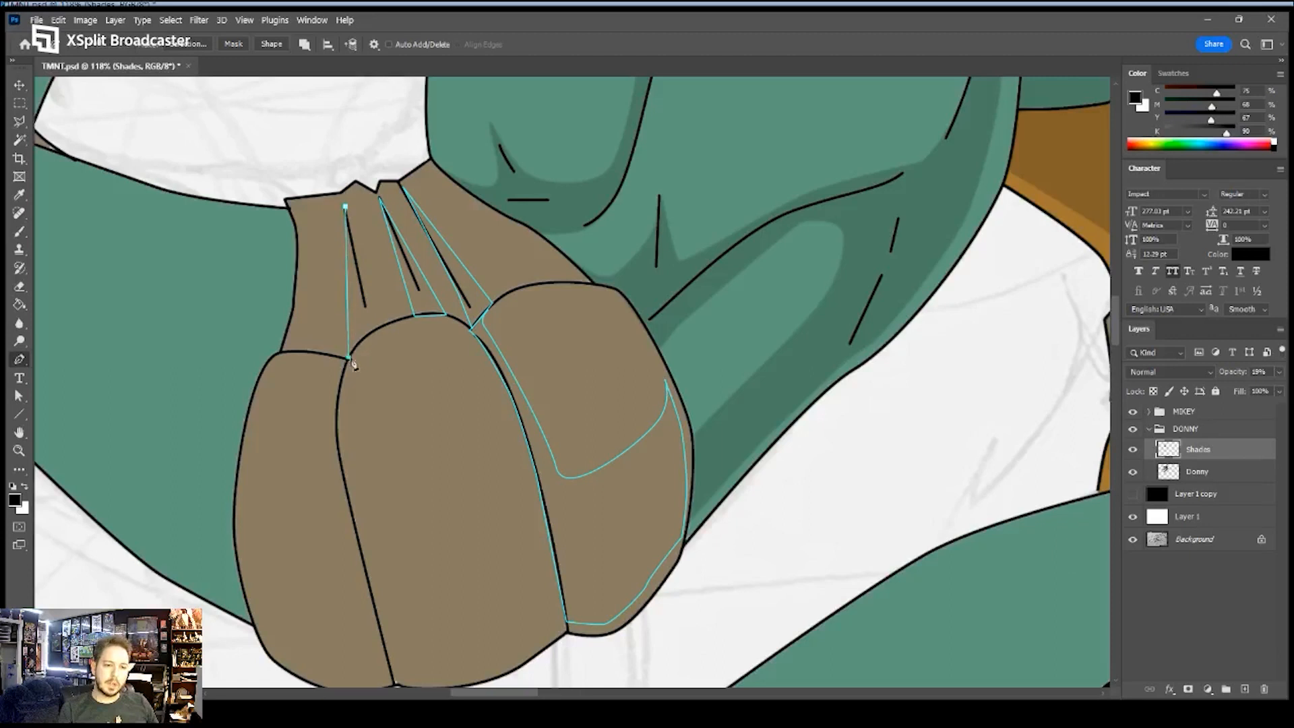
left_click(375, 328)
- Curve the path around the lit upper part of the middle elbow pad segment and down its seam with the outer segment
left_click_drag(374, 374, 422, 251)
left_click(385, 288)
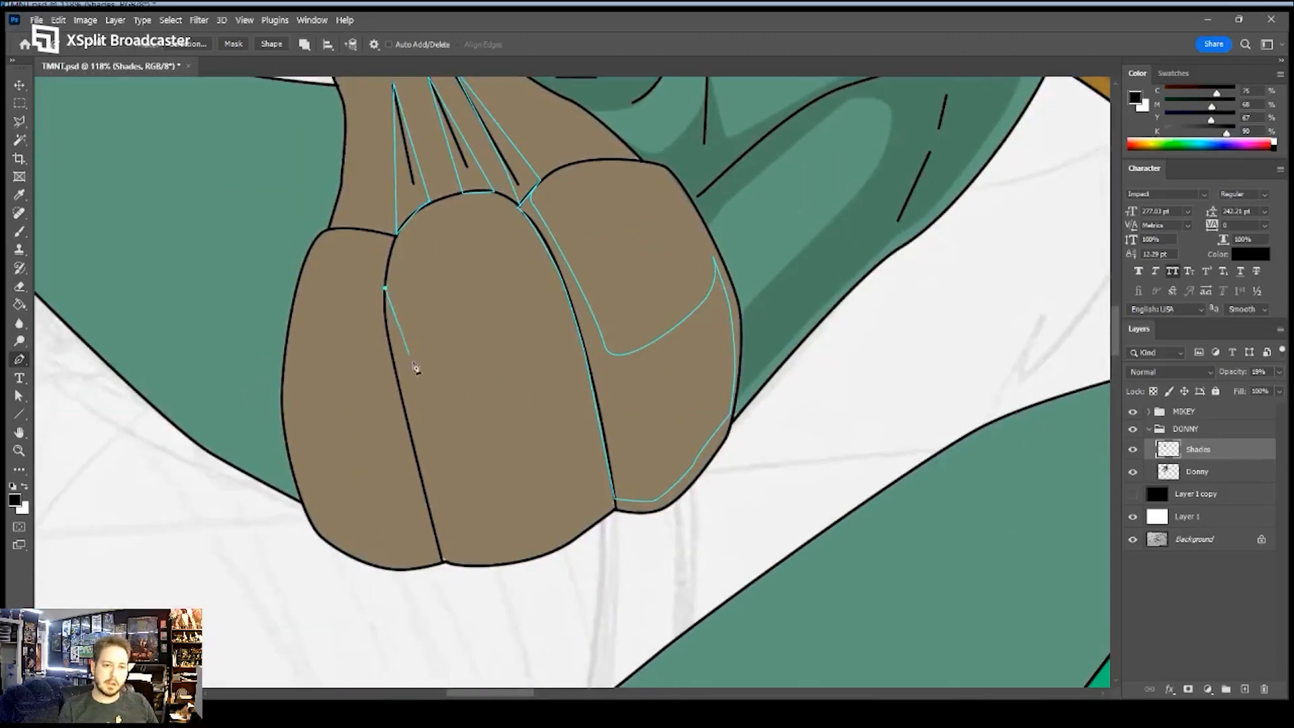
left_click_drag(414, 389, 444, 415)
left_click_drag(560, 356, 576, 341)
left_click(560, 265)
left_click(597, 390)
left_click(612, 500)
- Continue the path along the pad's bottom edge, up the remaining segment's side, and across its middle to close it
left_click_drag(523, 551, 314, 520)
left_click(442, 550)
left_click(287, 443)
left_click_drag(281, 387, 282, 377)
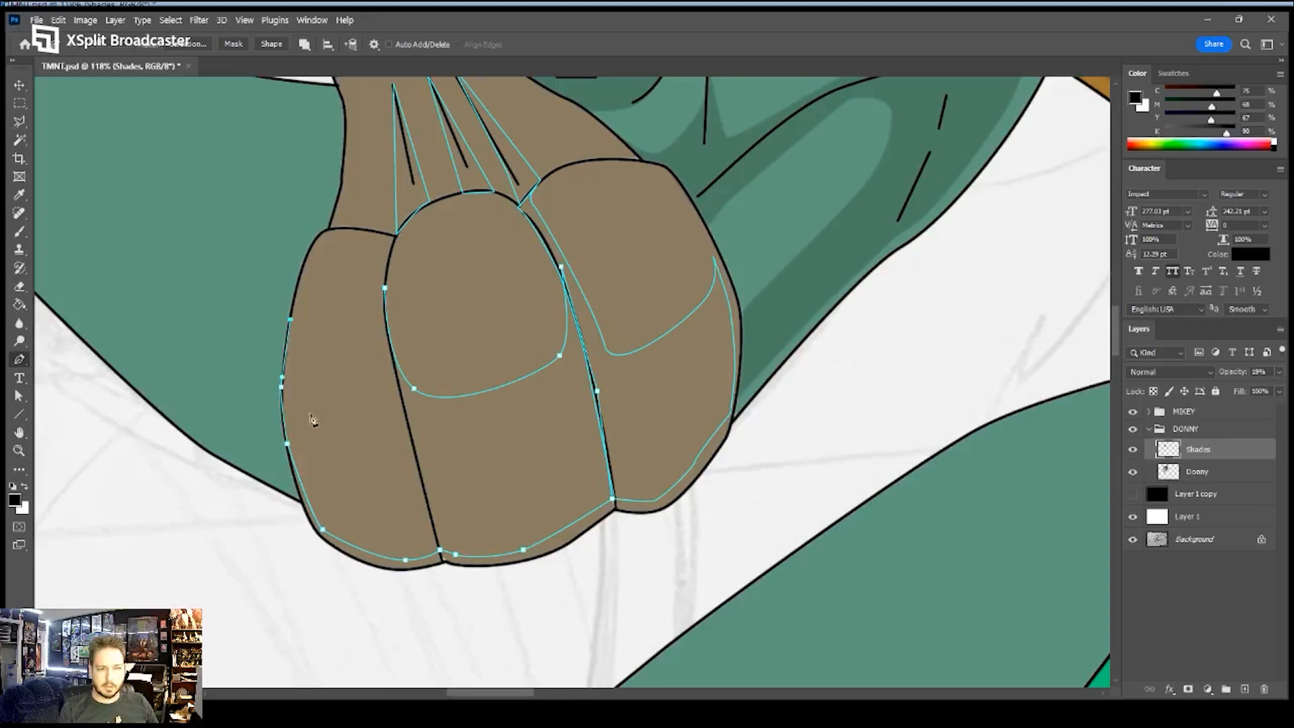
left_click_drag(335, 404, 389, 400)
left_click(384, 289)
left_click_drag(366, 248, 394, 431)
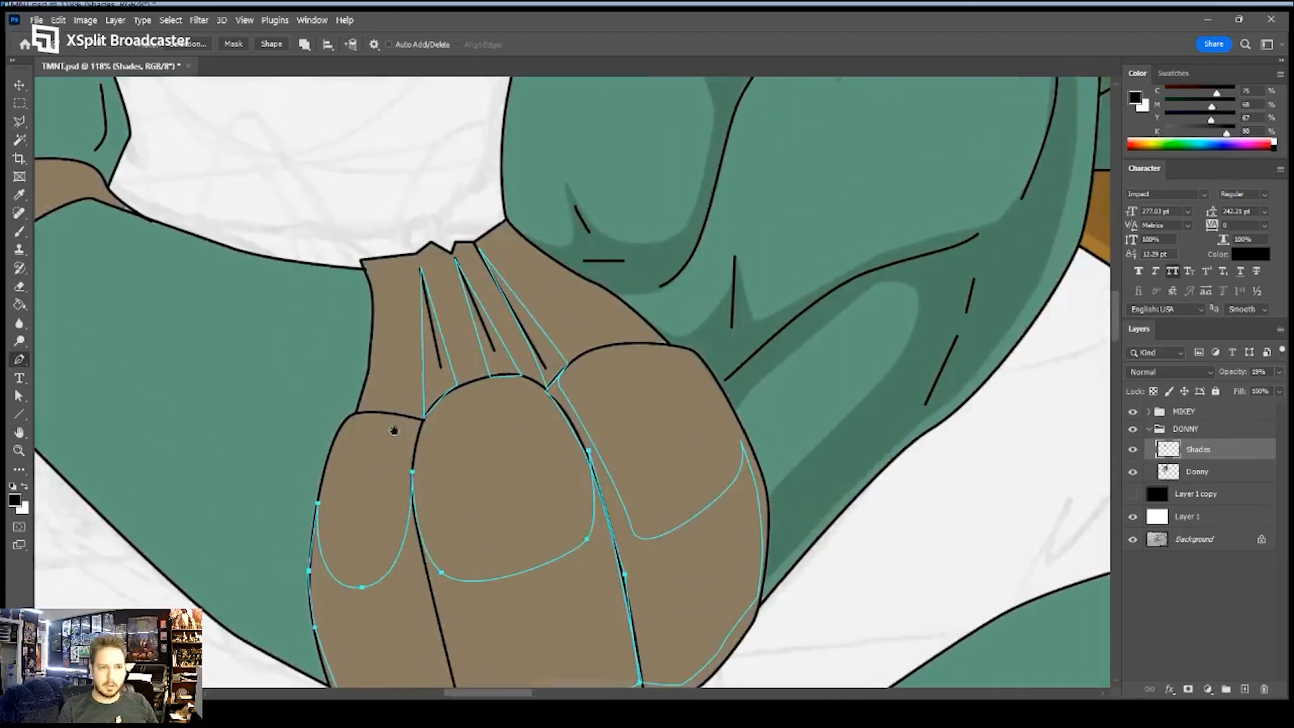
- Draw a small triangular shadow path where the gathered fabric meets the upper arm and the outer pad segment
left_click(613, 304)
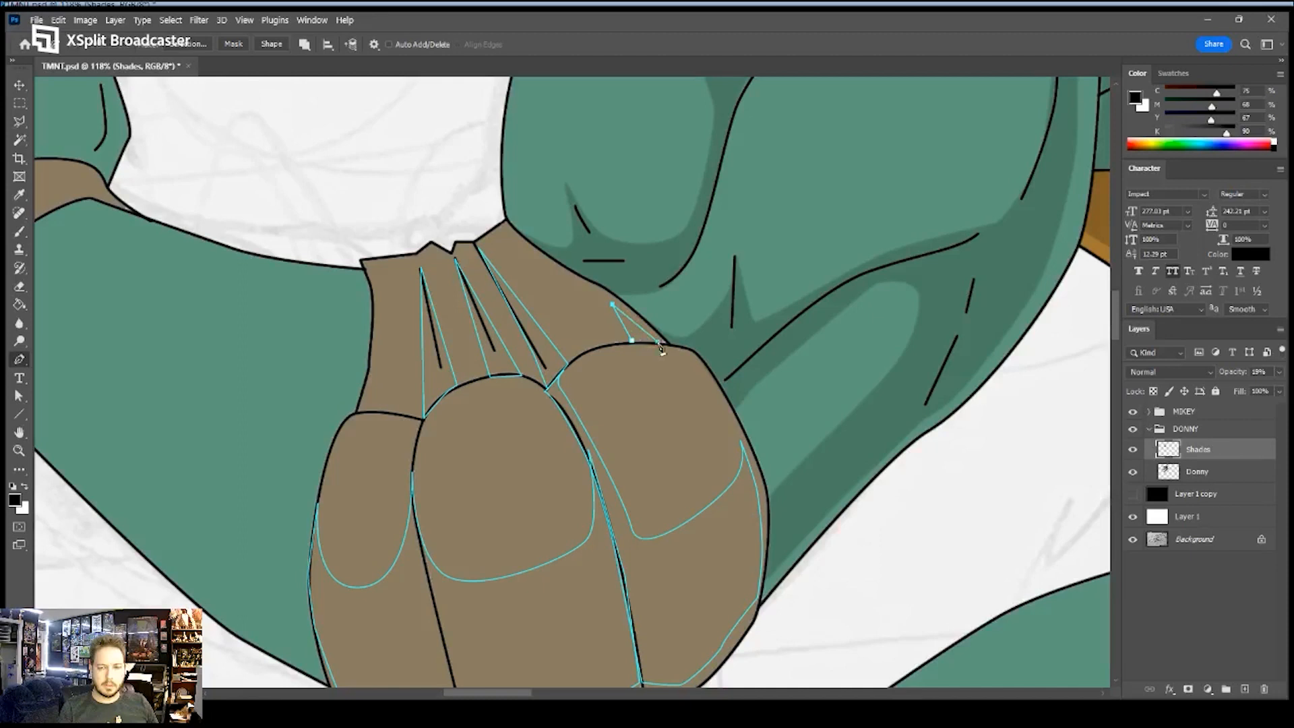
key("z")
left_click(673, 338)
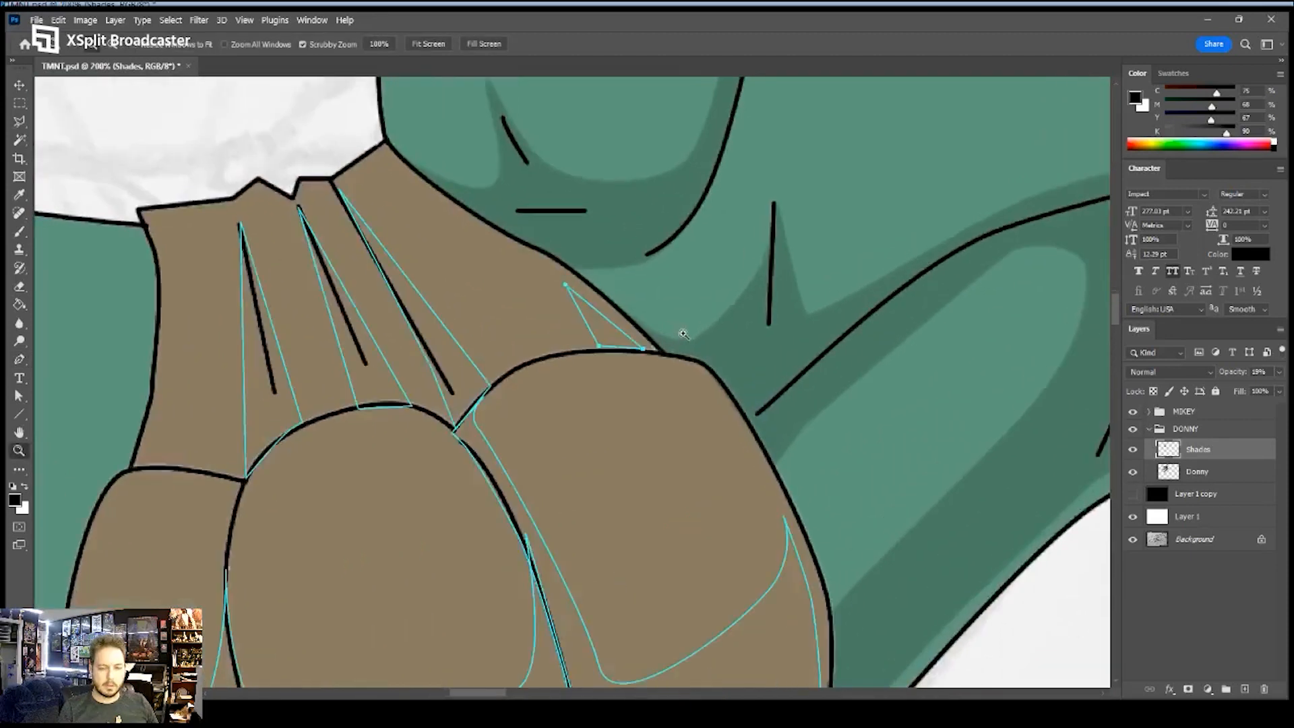
left_click_drag(682, 332, 635, 337)
key("a")
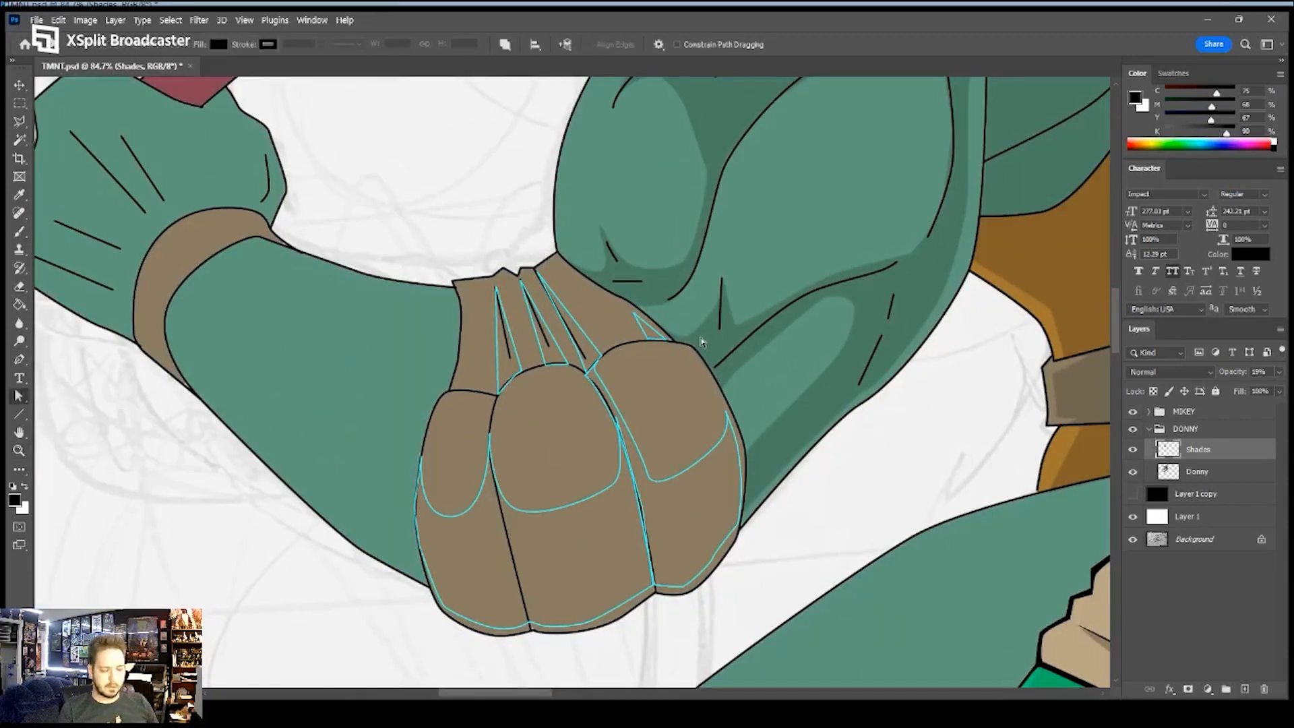
key("p")
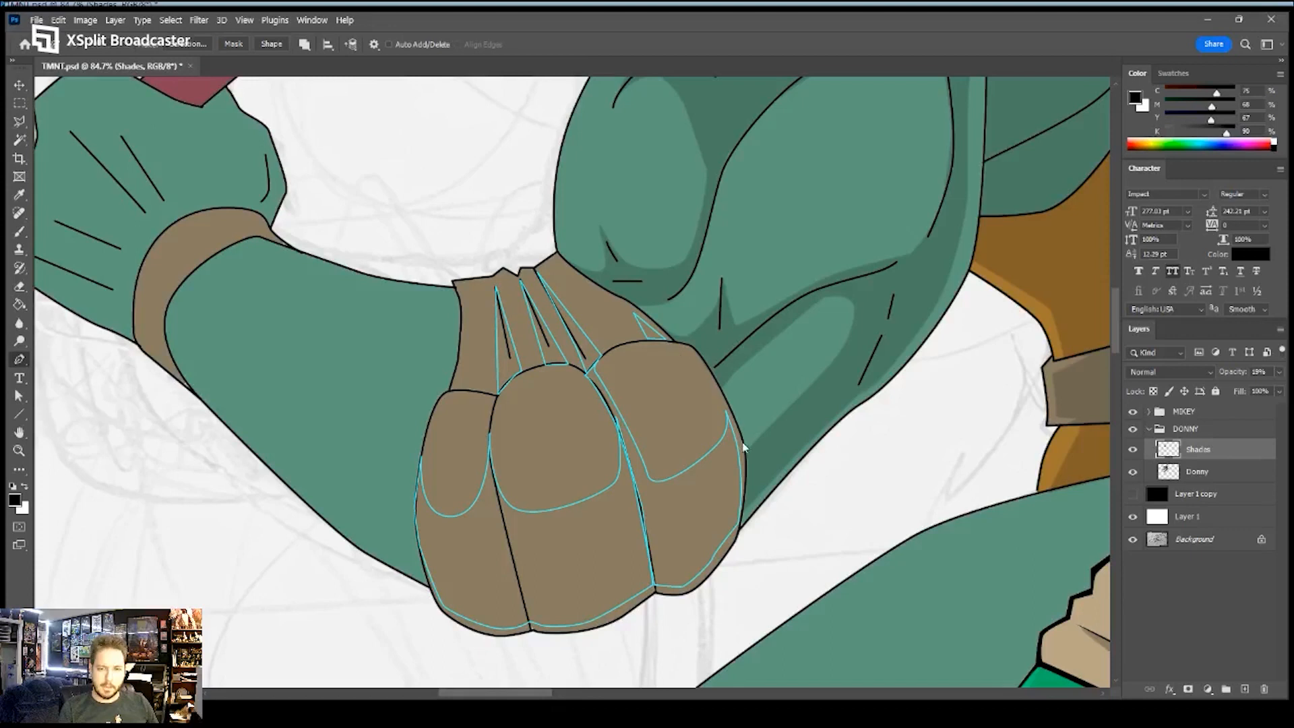
- Convert the elbow pad paths to a selection, fill it with black on the Shades layer, and deselect
key("ctrl+Return")
key("alt+BackSpace")
key("ctrl+d")
- Start a Pen path on the forearm at the elbow pad's edge, slanting toward the forearm's lower outline
key("z")
left_click_drag(745, 401, 580, 430)
key("p")
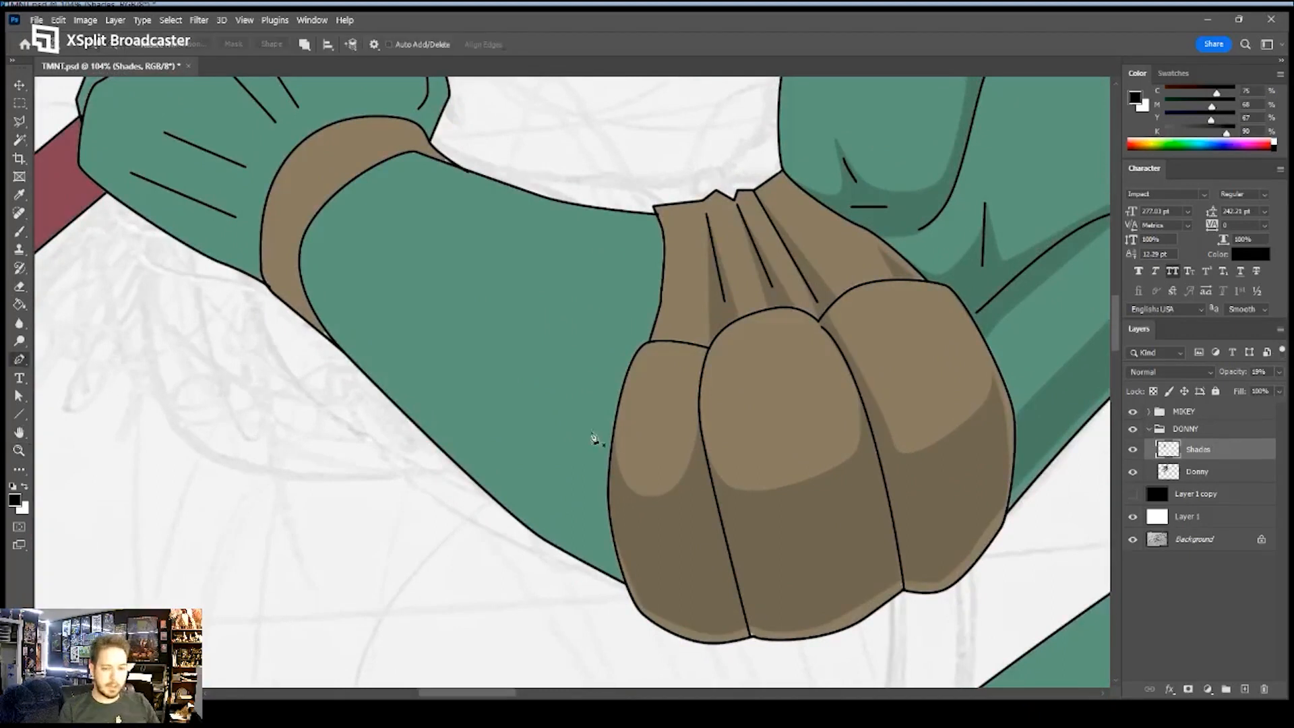
left_click(606, 499)
left_click(543, 468)
left_click(476, 434)
left_click(408, 401)
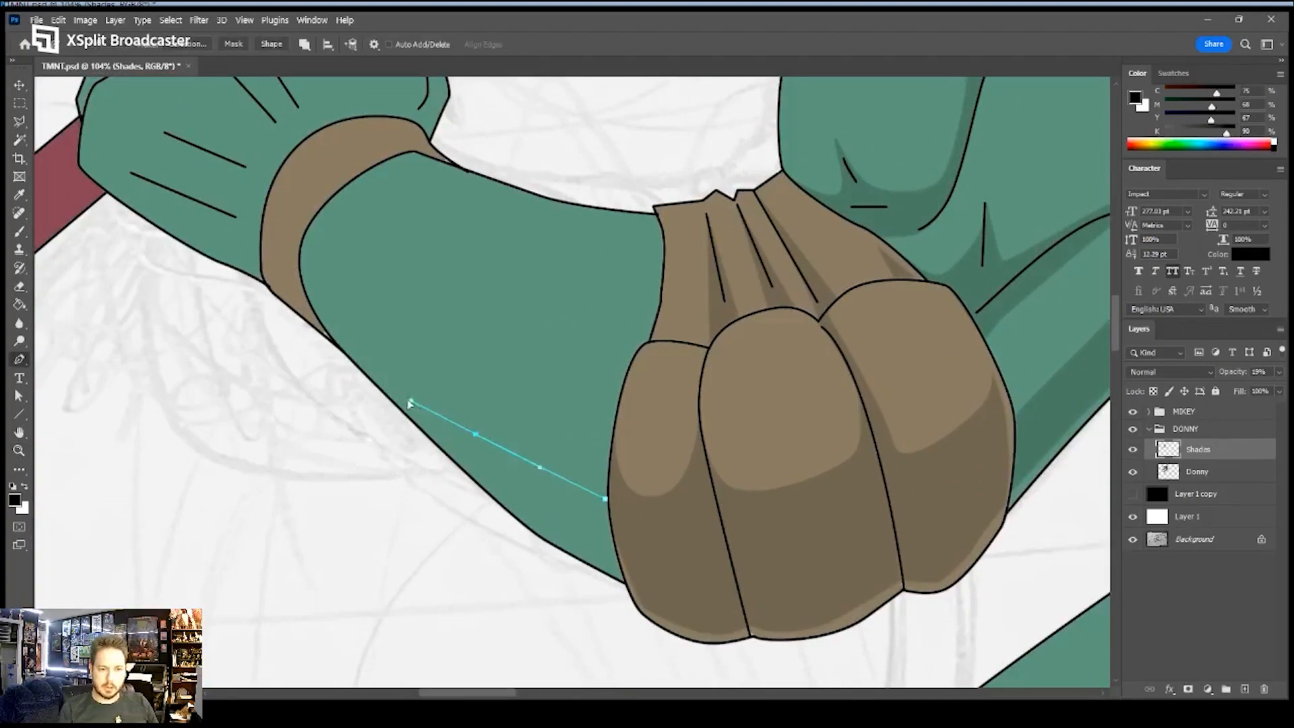
- Bring the path to a point at the forearm's lower outline, return along it to the elbow pad, and close the wedge
left_click(386, 384)
left_click(518, 512)
left_click(552, 530)
left_click(586, 548)
left_click_drag(586, 548, 598, 559)
key("ctrl+z")
left_click(622, 570)
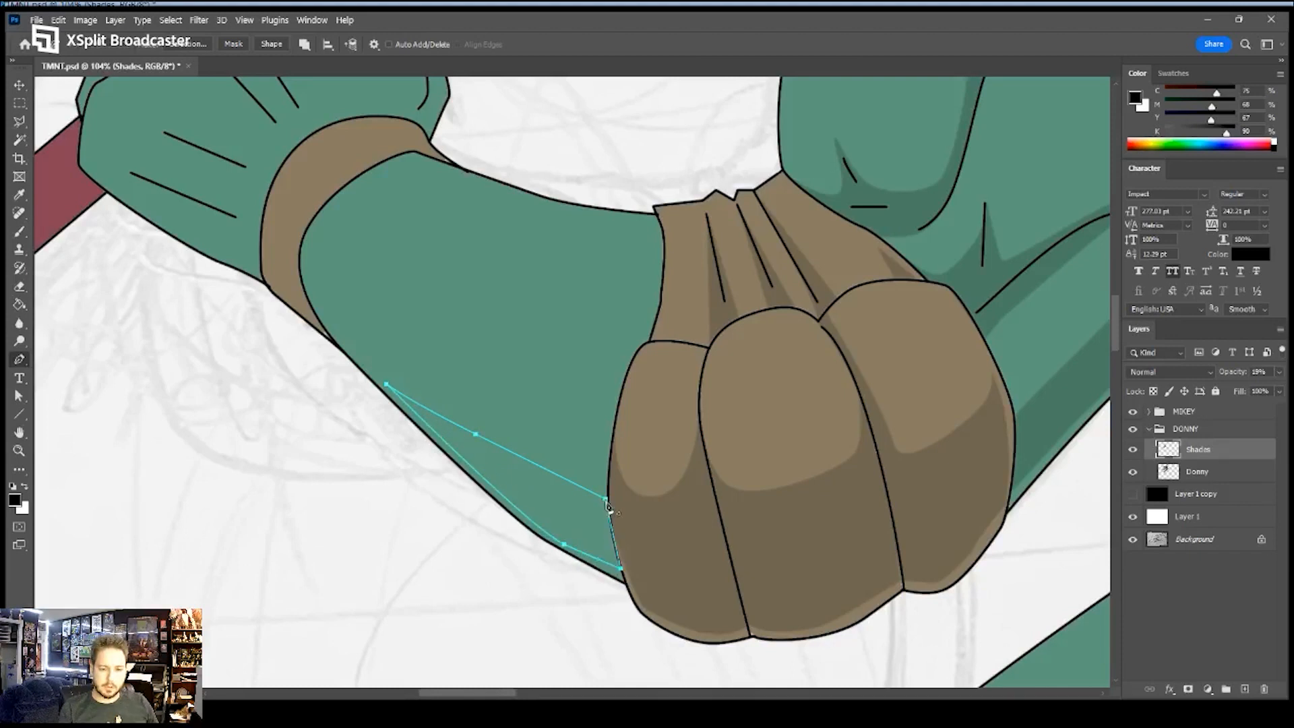
- Start a Pen path across the wristband with narrow pointed shadow spikes, reaching the band's forearm edge
scroll(578, 468, "up", 3)
scroll(578, 468, "left", 2)
left_click_drag(396, 386, 419, 332)
left_click_drag(404, 403, 408, 414)
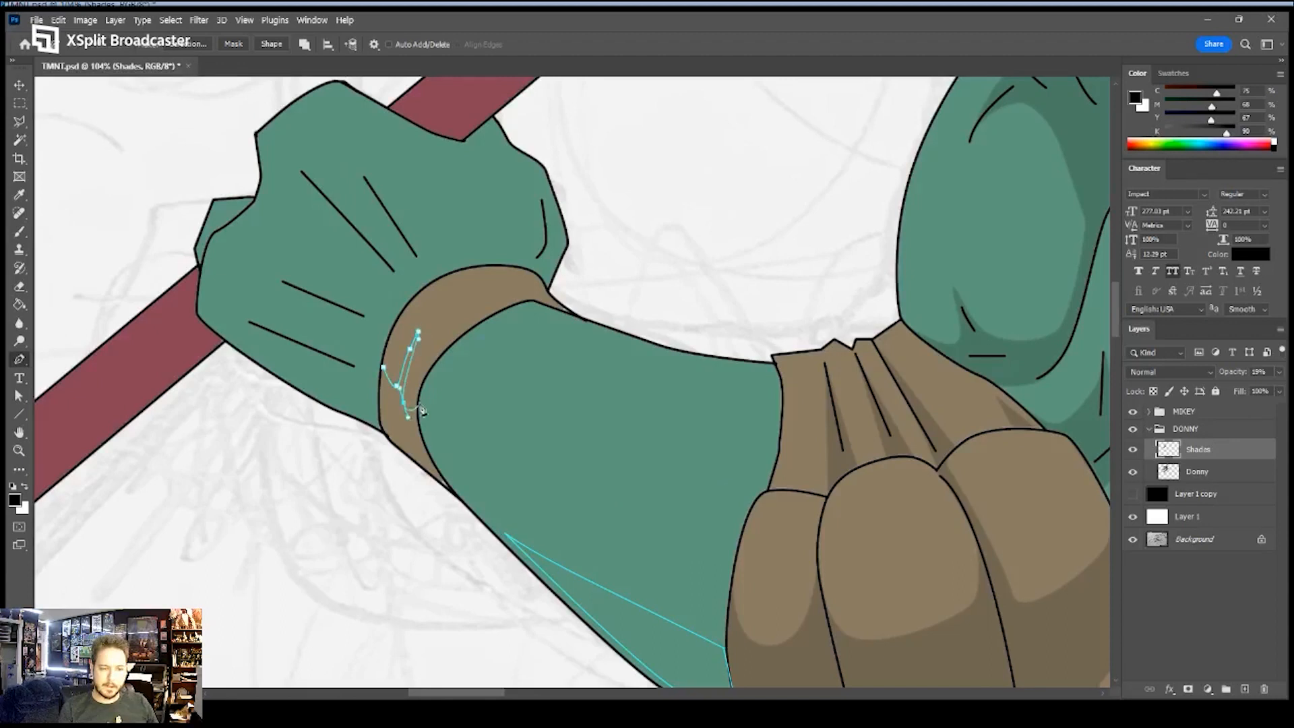
left_click(423, 387)
left_click(427, 377)
- Extend the path into a pointed forearm shadow, then along the hand's underside and back under the lowest crease to the wristband
left_click_drag(530, 481, 536, 490)
left_click_drag(460, 467, 388, 428)
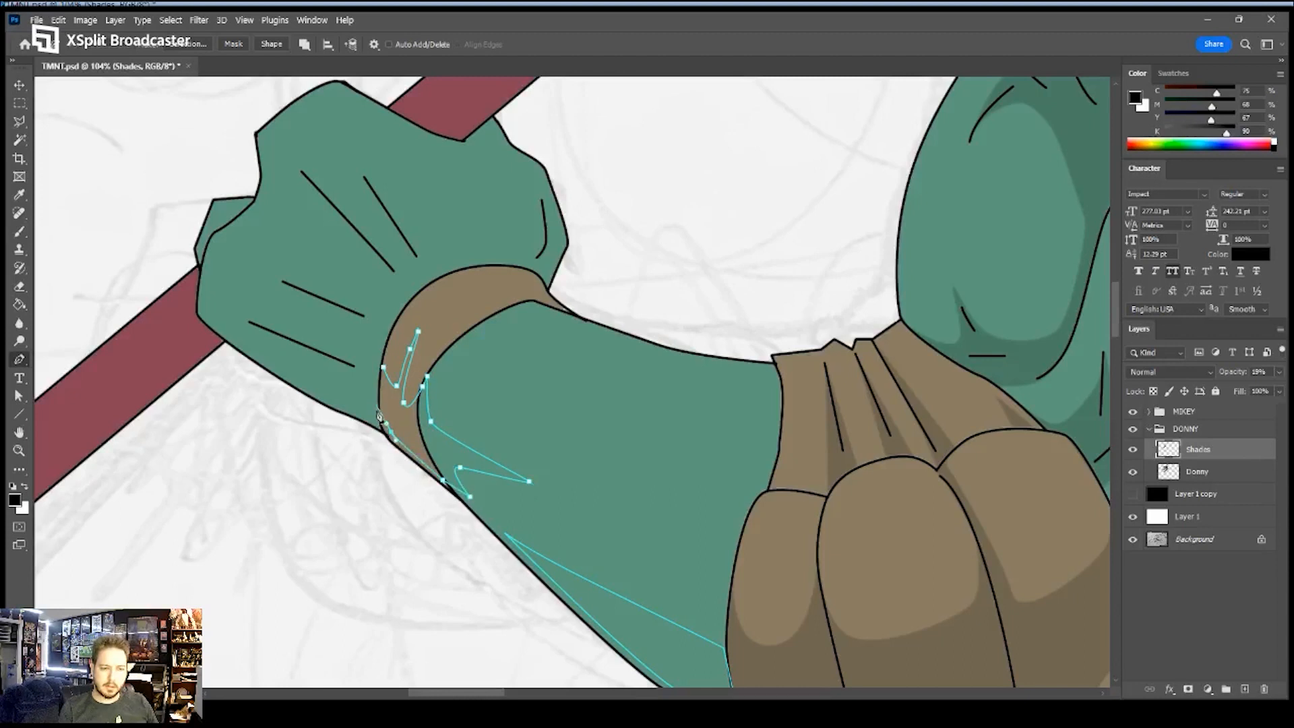
left_click_drag(271, 363, 254, 361)
left_click_drag(216, 322, 367, 372)
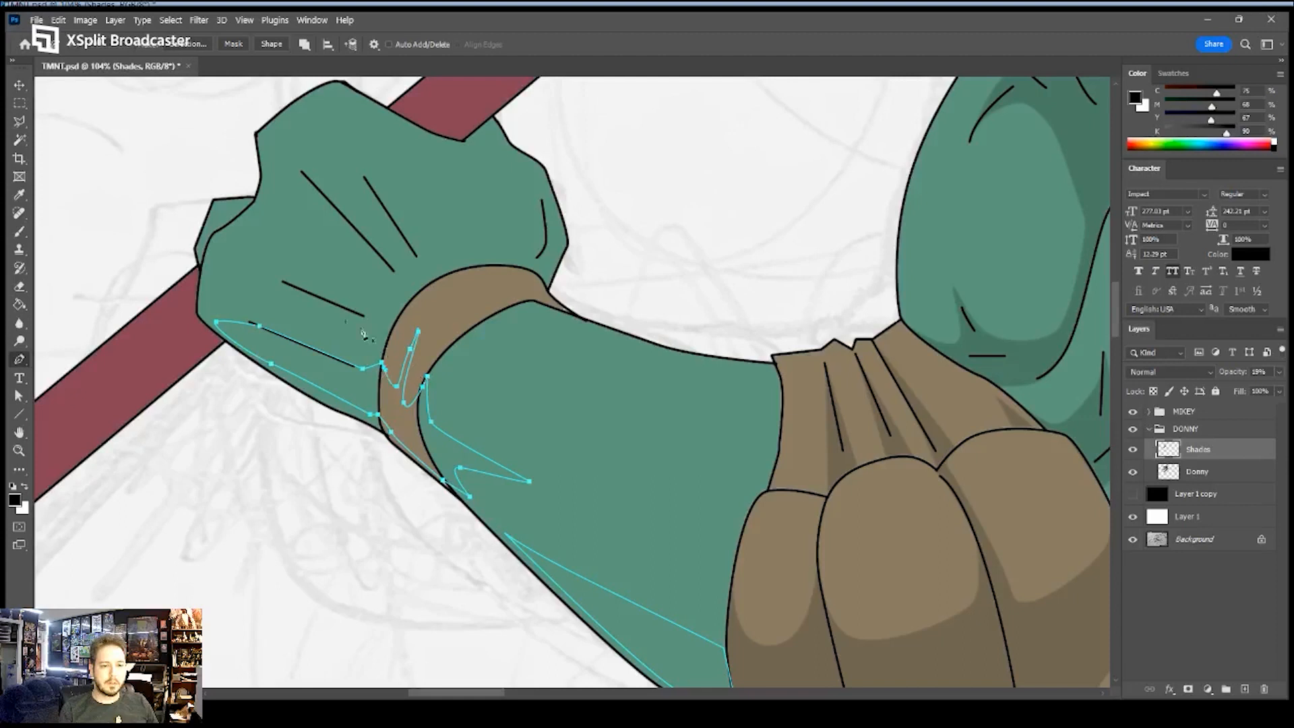
- Draw a closed shadow path on the back of the fist between the middle crease and the long upper crease
left_click(283, 281)
left_click_drag(253, 250, 252, 250)
left_click_drag(290, 208, 296, 196)
left_click_drag(282, 152, 315, 178)
left_click_drag(399, 281, 370, 315)
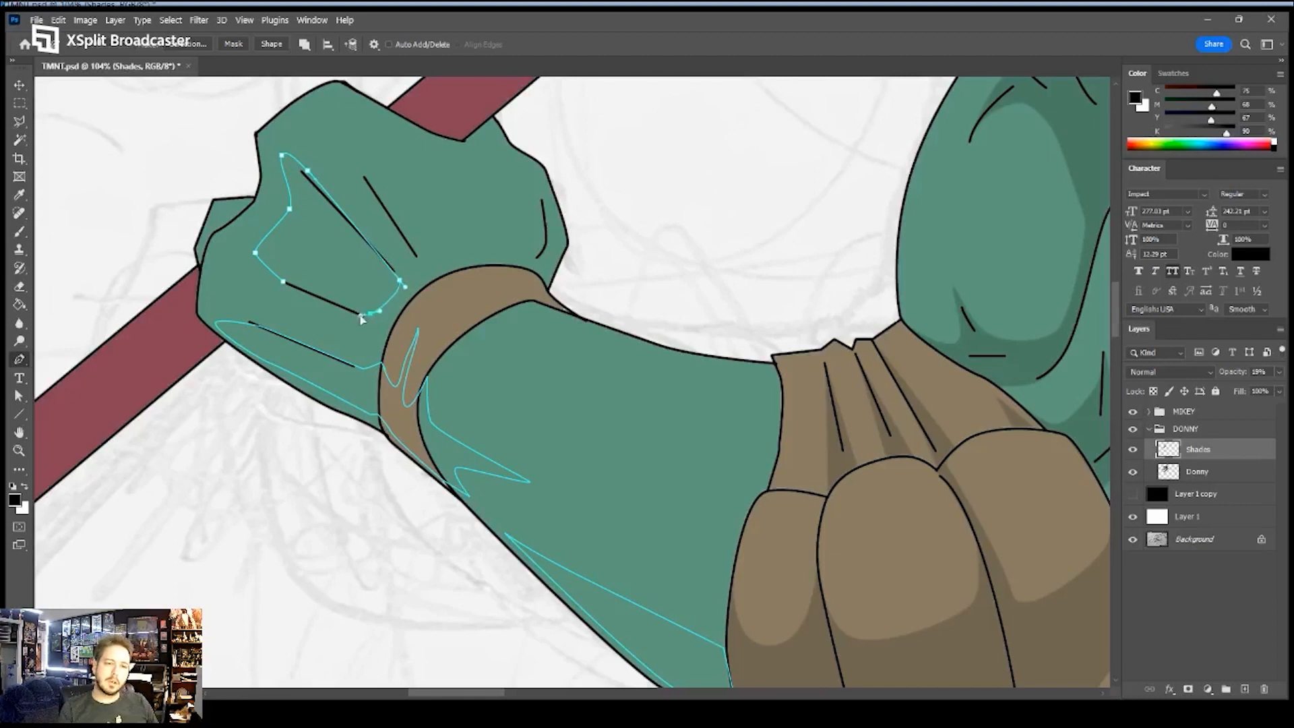
left_click(283, 281)
- Draw a small shadow path along the curved crease at the fist's outer edge, down to the wristband
left_click_drag(307, 265, 253, 356)
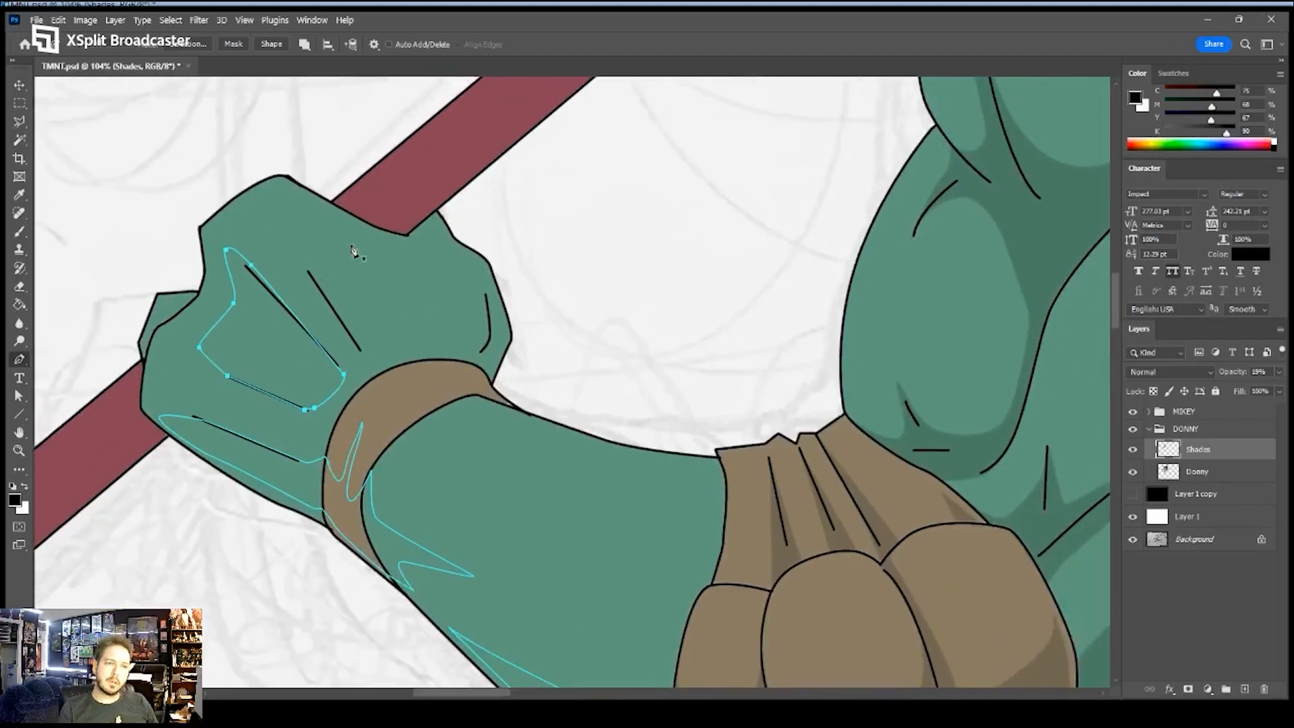
left_click_drag(473, 341, 490, 381)
left_click(485, 294)
left_click(422, 360)
key("a")
scroll(451, 322, "down", 5)
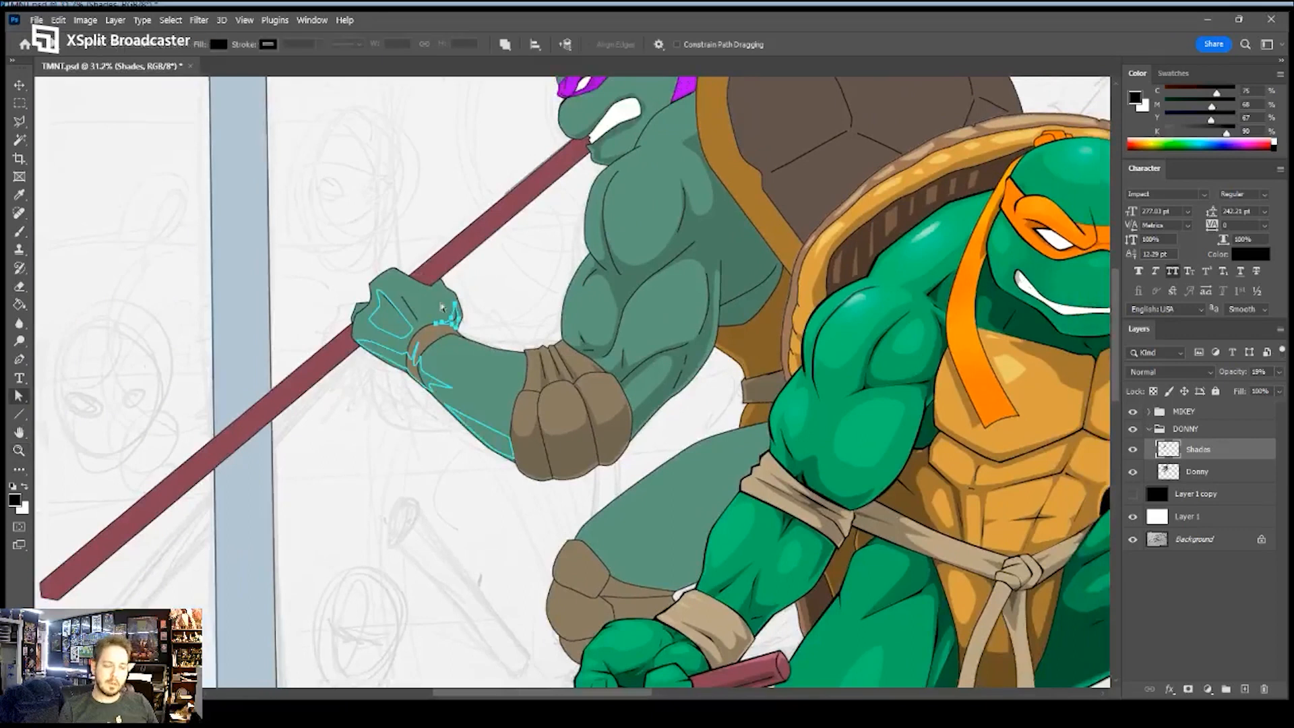
key("p")
left_click(444, 319)
left_click(437, 314, "ctrl")
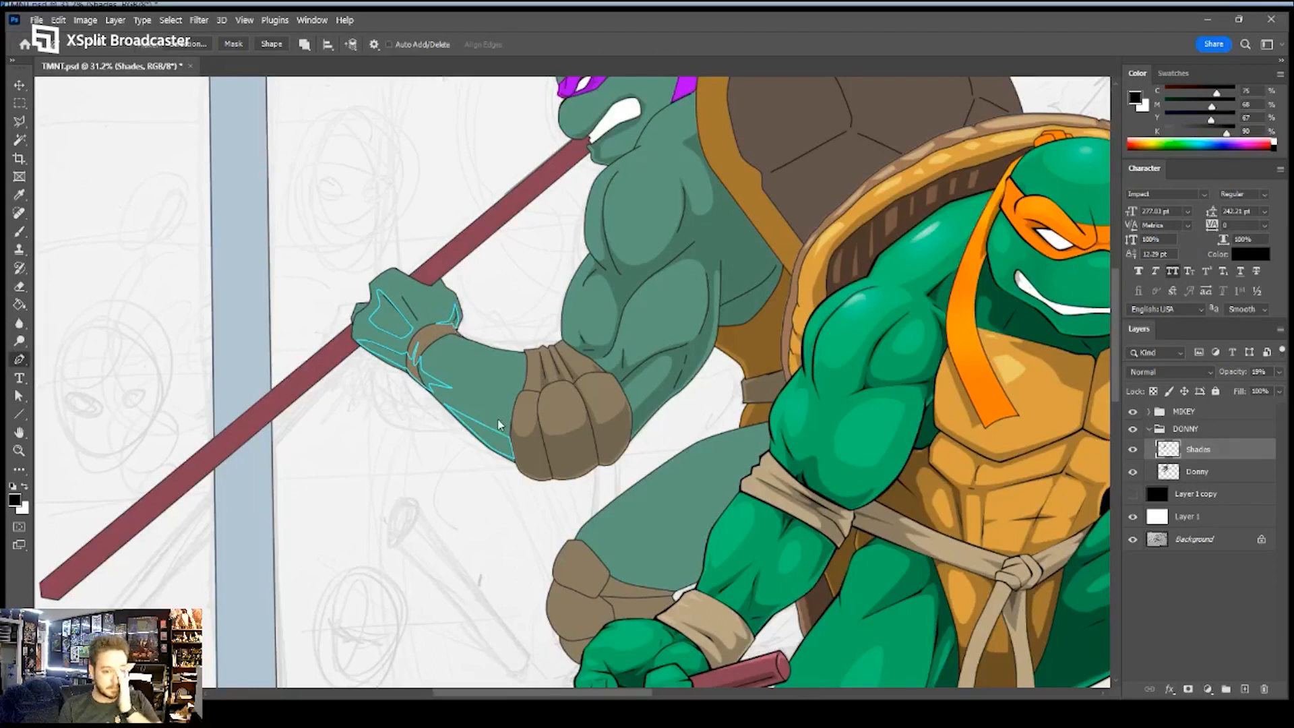
- Convert the hand, wristband and forearm paths to a selection, fill it with black on the Shades layer, and deselect
key("i")
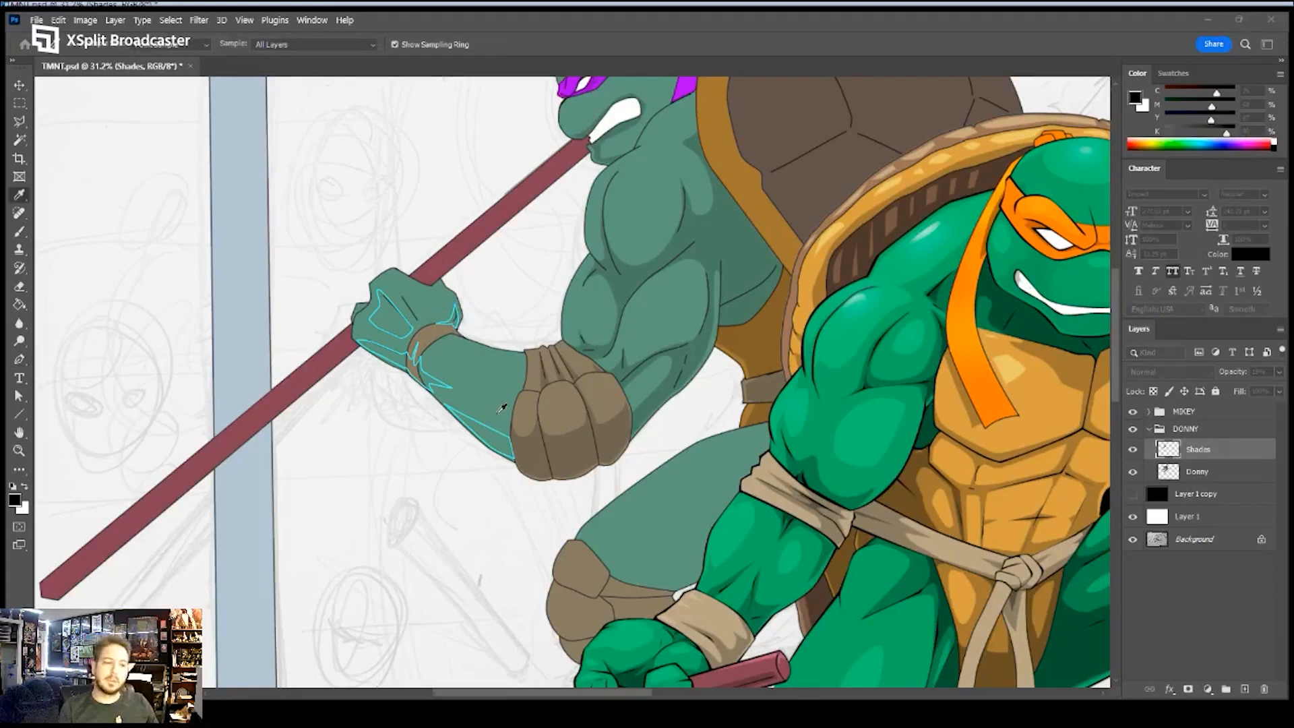
key("p")
key("z")
left_click_drag(552, 297, 450, 362)
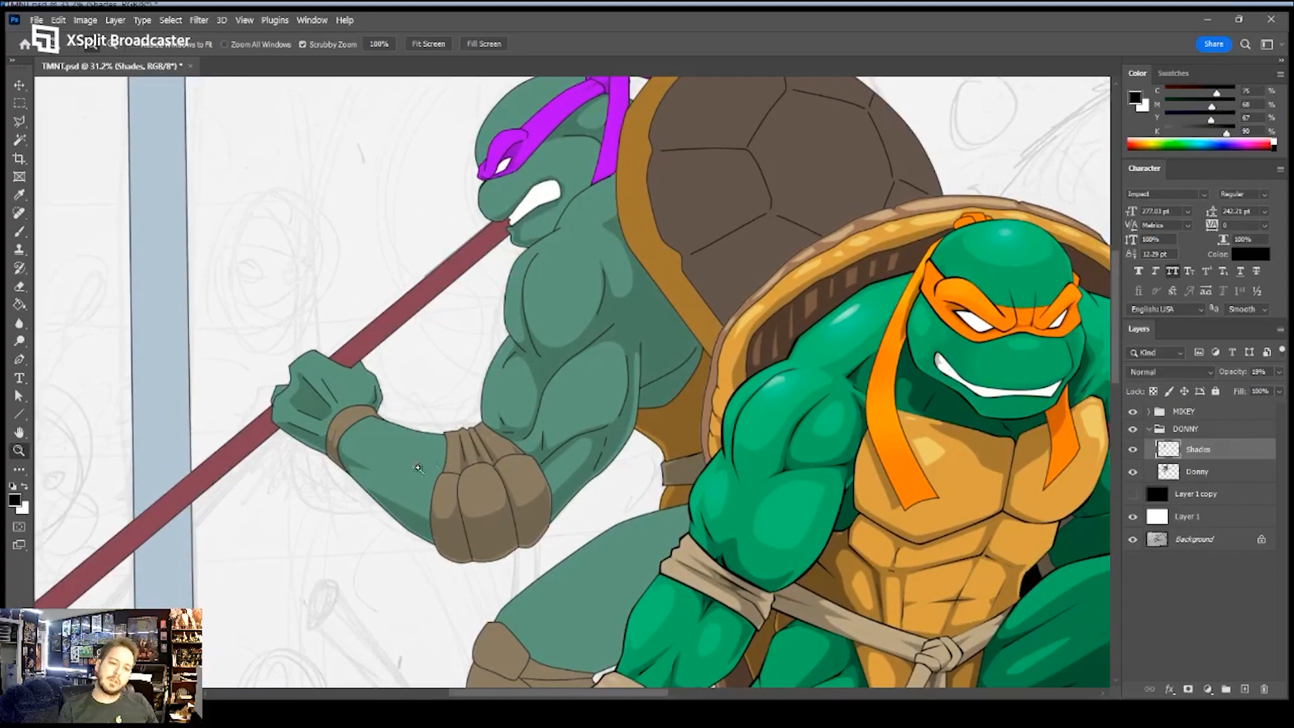
- Draw a pointed shadow wedge on the forearm beside the elbow pad's gathered fabric
left_click_drag(409, 468, 472, 466)
key("p")
left_click(497, 478)
left_click(437, 455)
left_click(498, 453)
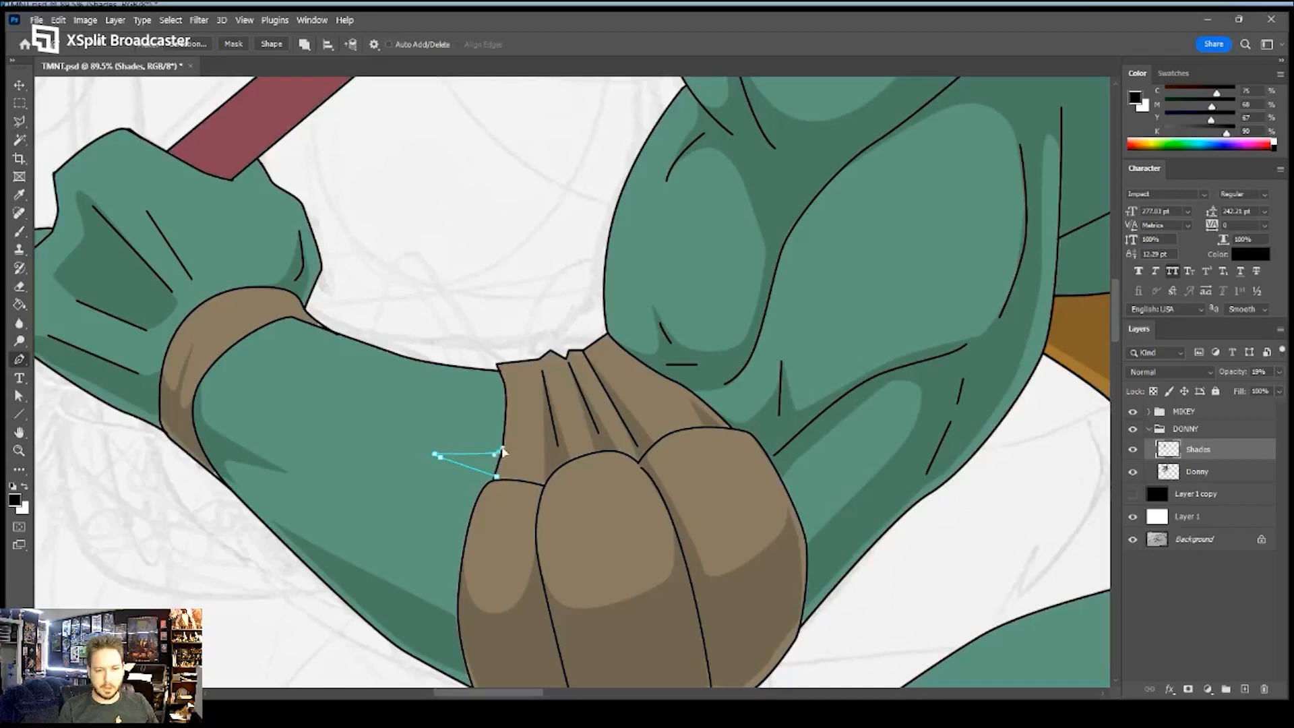
left_click(497, 478)
- Draw a thin pointed shadow path on the upper forearm next to the wristband
left_click(252, 332)
left_click(270, 326)
left_click(253, 332)
key("a")
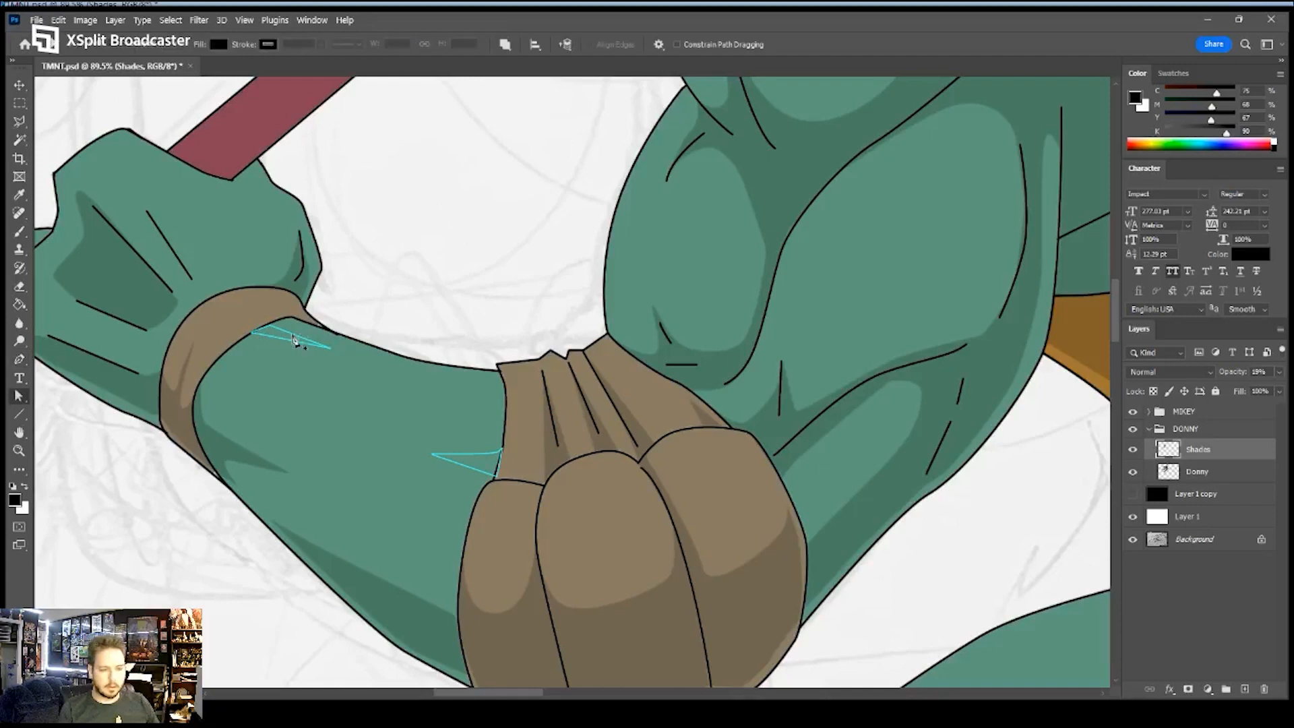
key("p")
- Convert the two small forearm paths to a selection, fill it with black on the Shades layer, and deselect
key("ctrl+Return")
key("alt+BackSpace")
key("ctrl+d")
- Draw a closed, rounded Pen path on Donny's head in the corner between the mask's brow and its band
key("z")
left_click_drag(524, 361, 457, 375)
left_click_drag(561, 300, 484, 381)
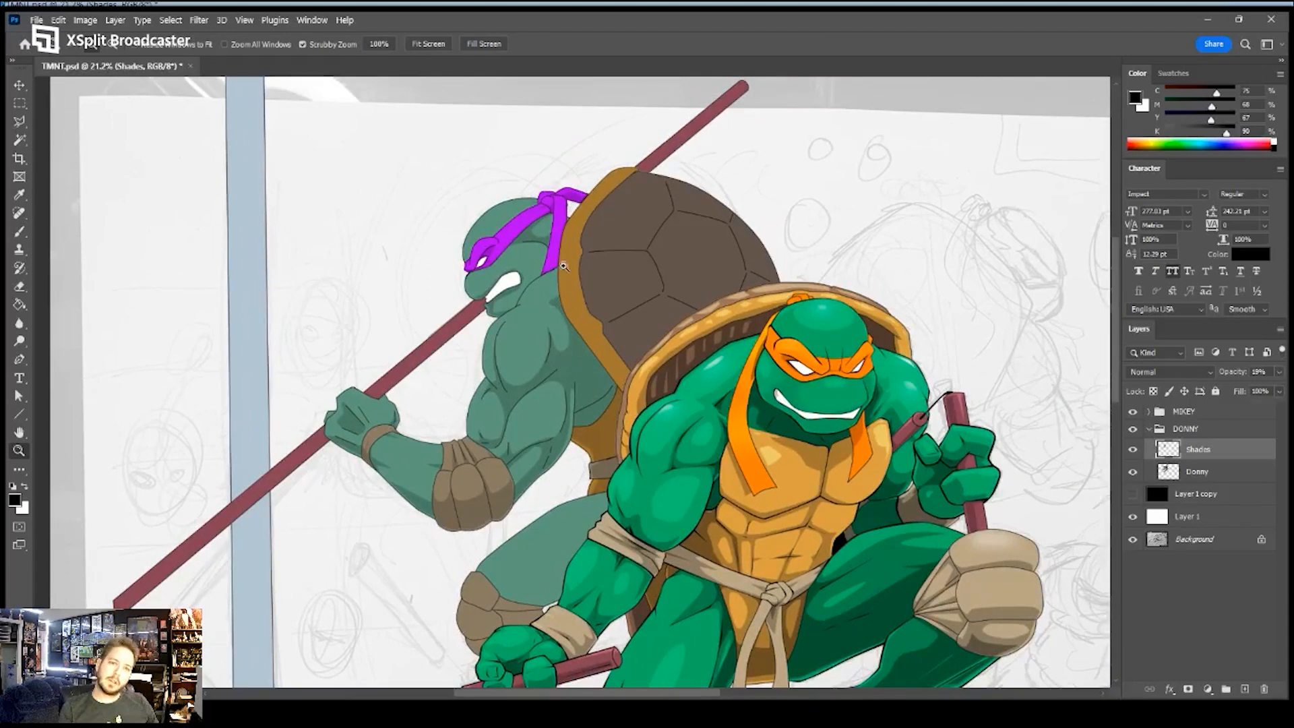
left_click_drag(494, 244, 585, 220)
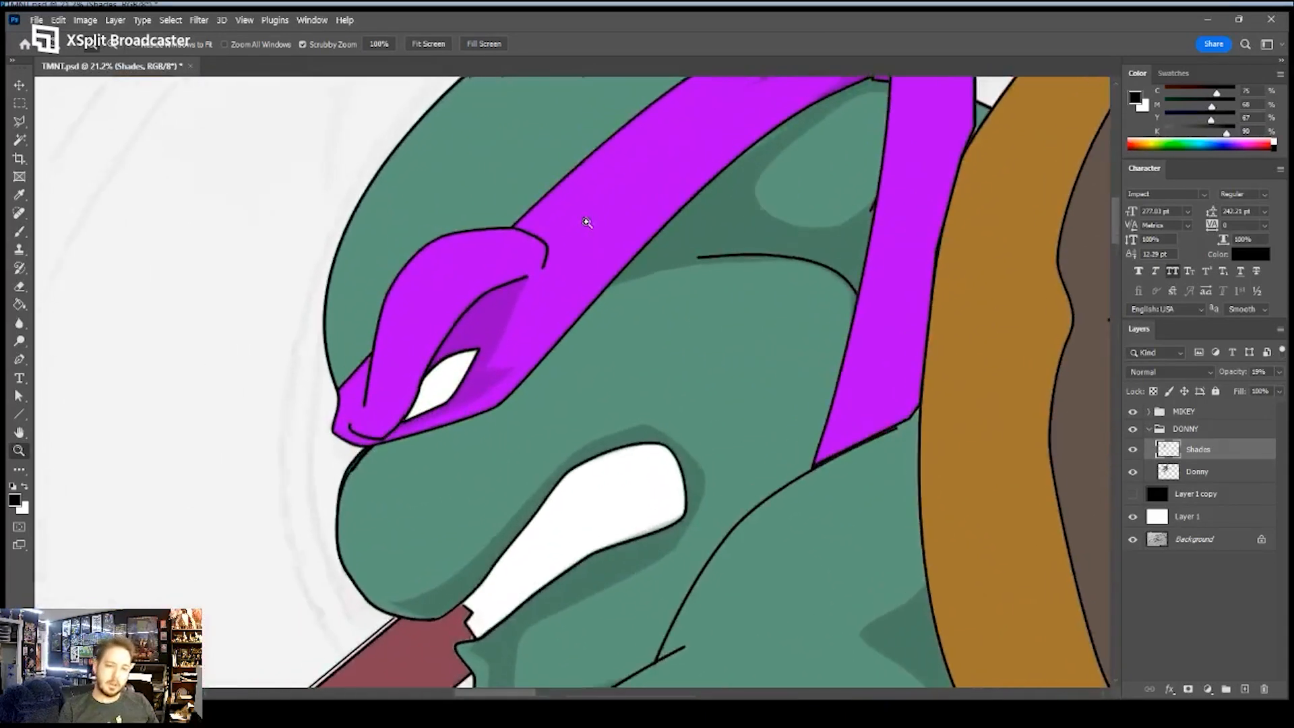
key("p")
left_click(463, 232)
left_click(492, 174)
left_click_drag(536, 152, 551, 154)
left_click(583, 162)
left_click(518, 221)
left_click(508, 230)
left_click(463, 235)
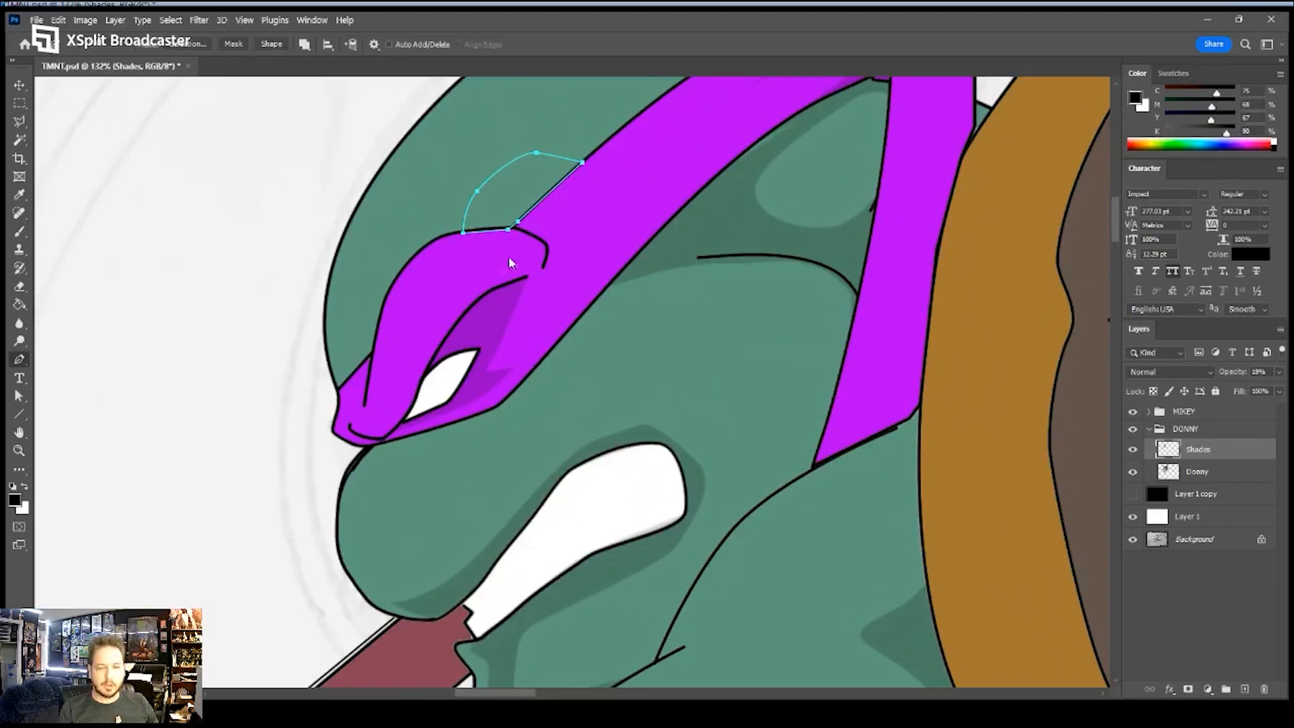
- Convert the head path to a selection and fill it with black on the Shades layer
left_click(536, 338)
key("Return")
key("Return")
- Start a Pen path on Donny's leg at the knee pad, running just inside the thigh's upper outline toward the hip
key("z")
left_click_drag(576, 259, 530, 287)
left_click_drag(681, 248, 702, 117)
left_click_drag(721, 259, 702, 267)
left_click_drag(774, 394, 772, 310)
left_click_drag(727, 399, 756, 399)
left_click_drag(732, 441, 811, 282)
left_click_drag(701, 383, 728, 370)
key("p")
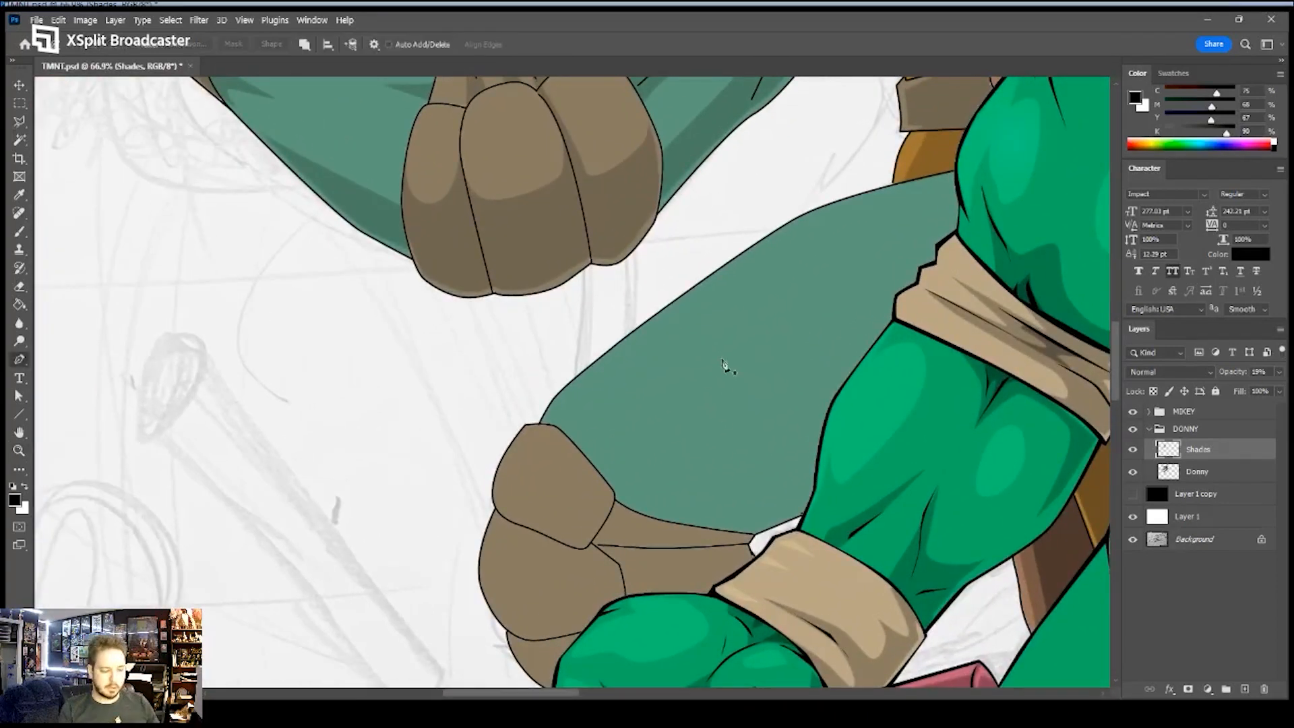
left_click(554, 423)
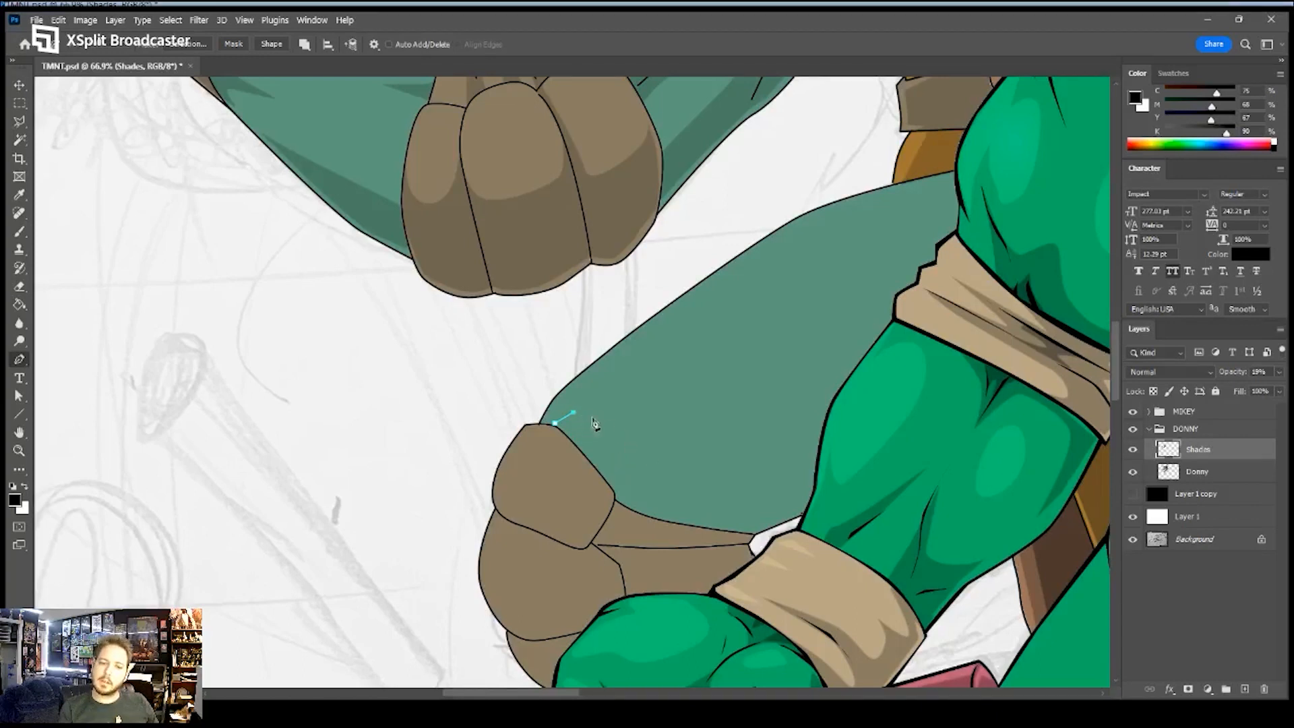
left_click(583, 379)
left_click(783, 234)
left_click(817, 217)
left_click(851, 201)
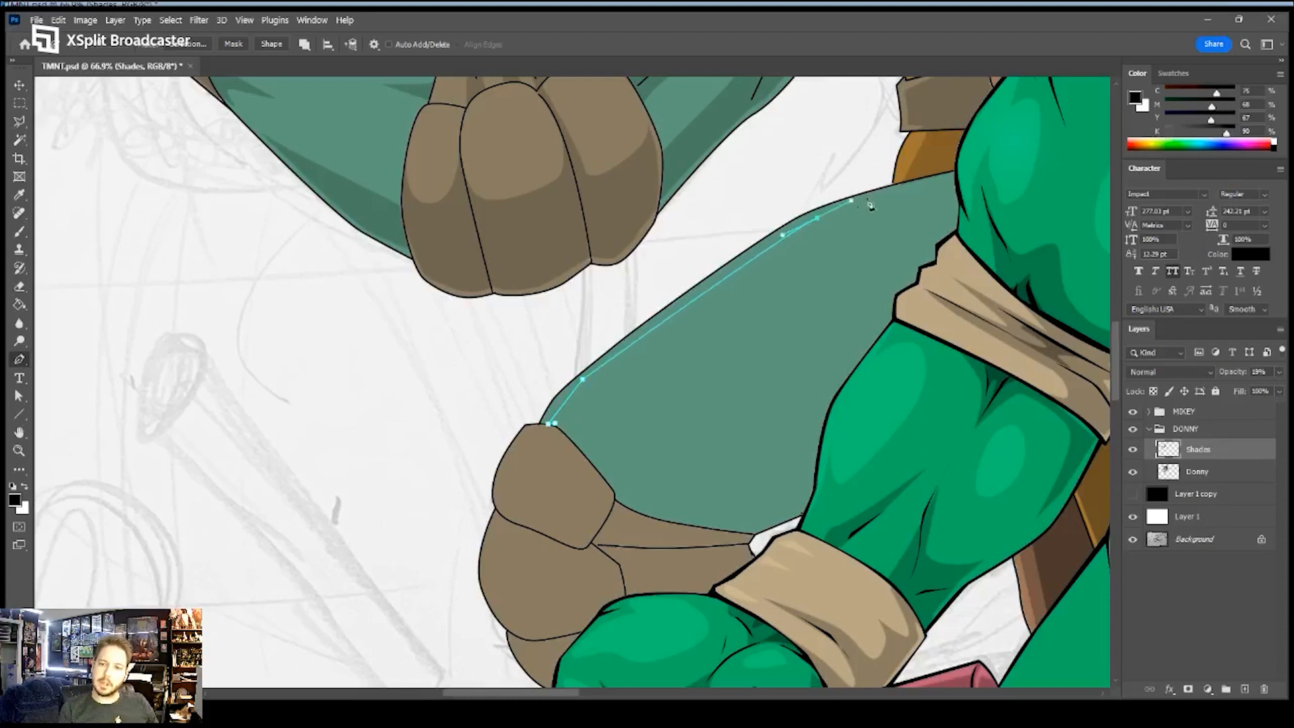
- Shape pointed shadow notches near the top of the thigh and take the path down across Mikey's arm to his wrist
left_click_drag(911, 204, 963, 206)
left_click(939, 245)
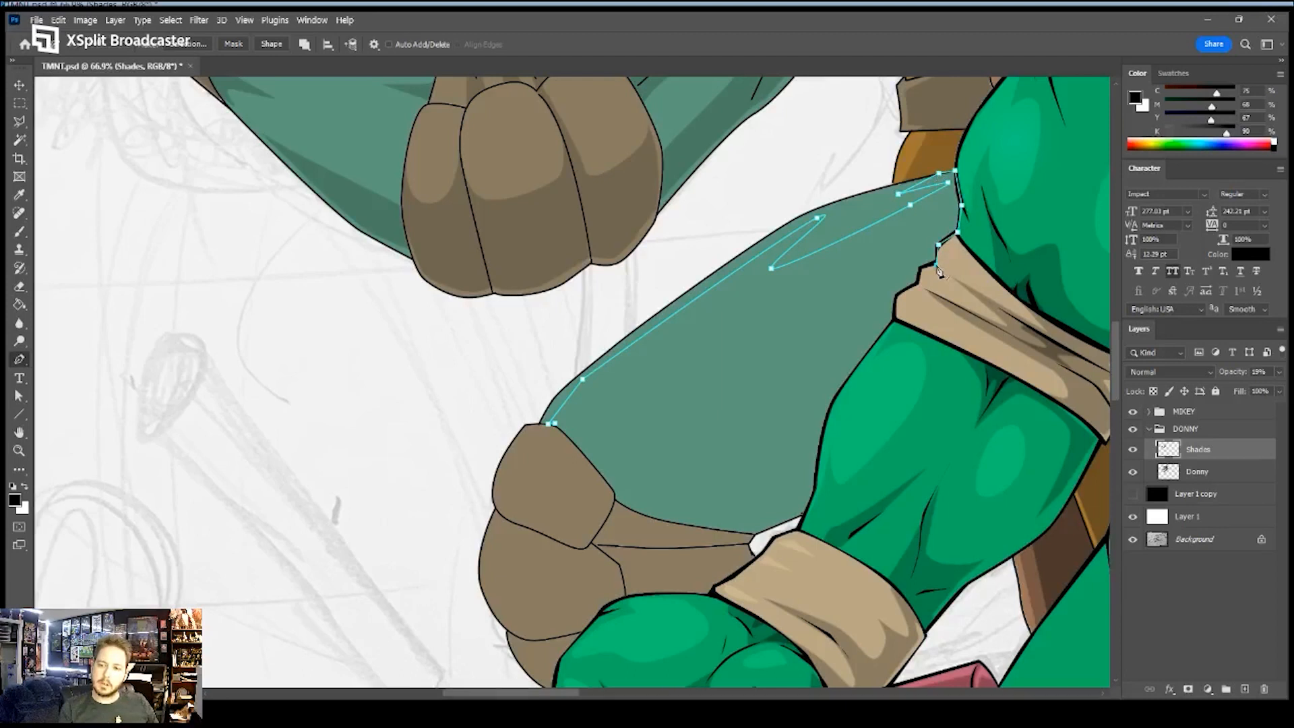
left_click_drag(959, 238, 967, 233)
left_click(801, 529)
left_click(802, 515)
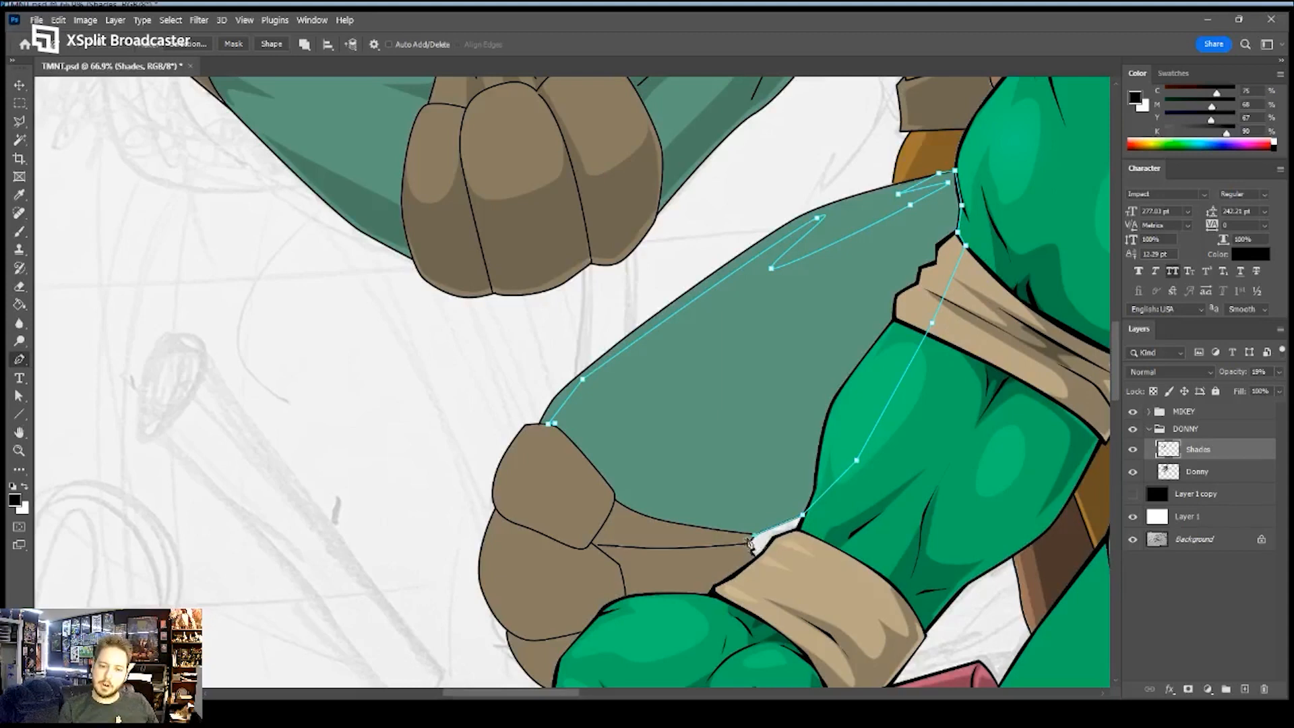
- Carry the path across Mikey's wrist and hand, then up inside the outer edge of Donny's lower knee pad segments
left_click(752, 595)
left_click_drag(696, 647, 752, 470)
left_click(658, 526)
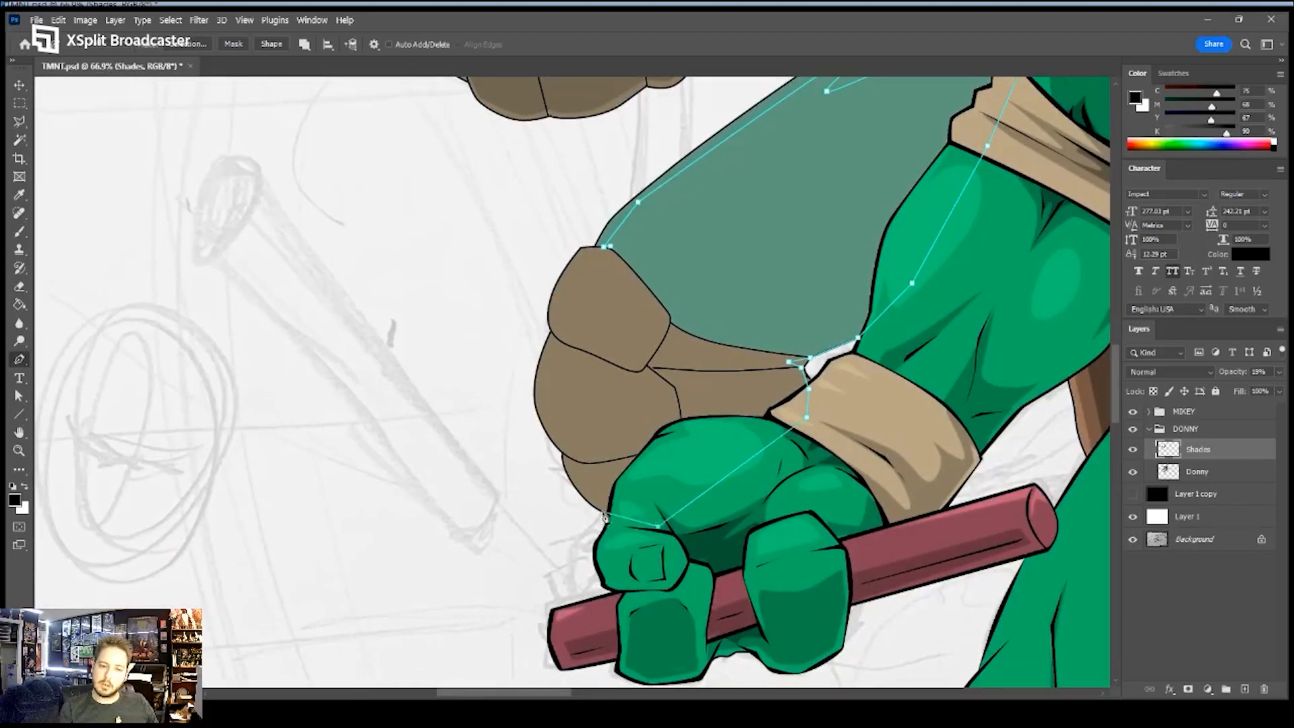
left_click(611, 507)
left_click(591, 462)
left_click(559, 433)
- Curve the path around the lit areas of the upper knee pad segments and close it where the pad meets the thigh
left_click_drag(545, 388, 628, 356)
left_click(649, 314)
left_click(664, 316)
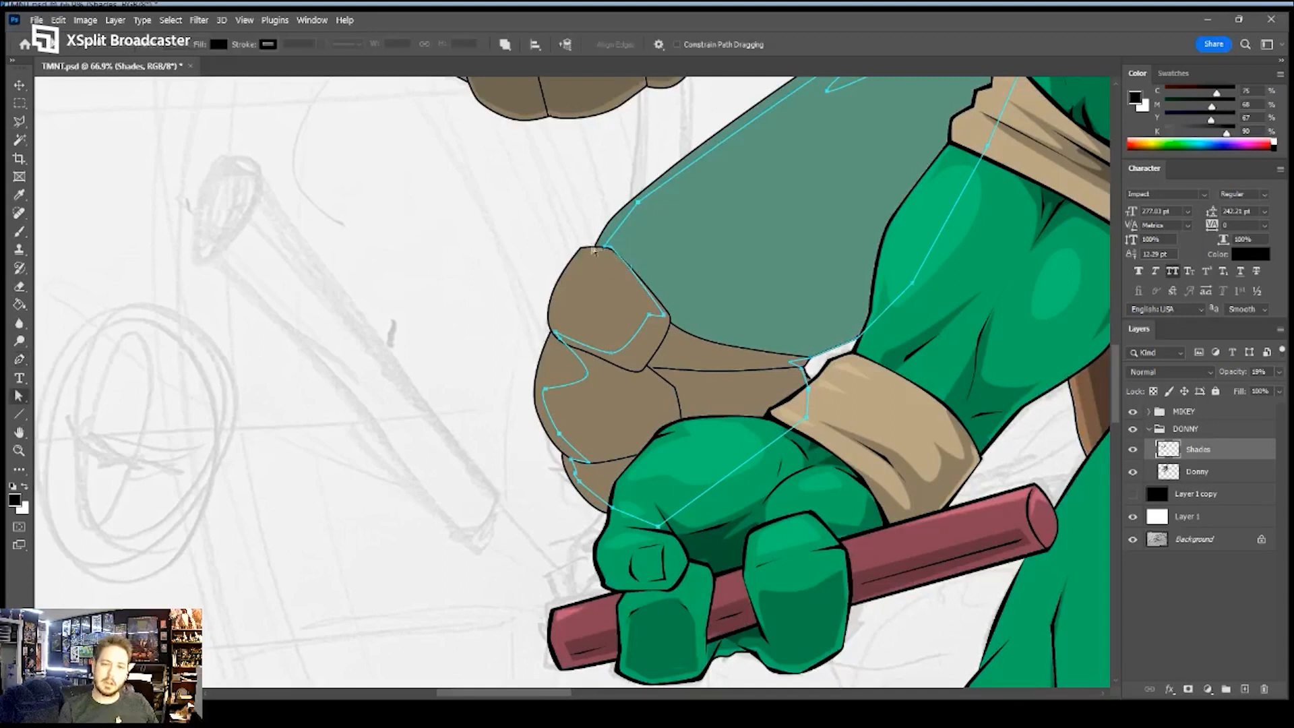
left_click(609, 248)
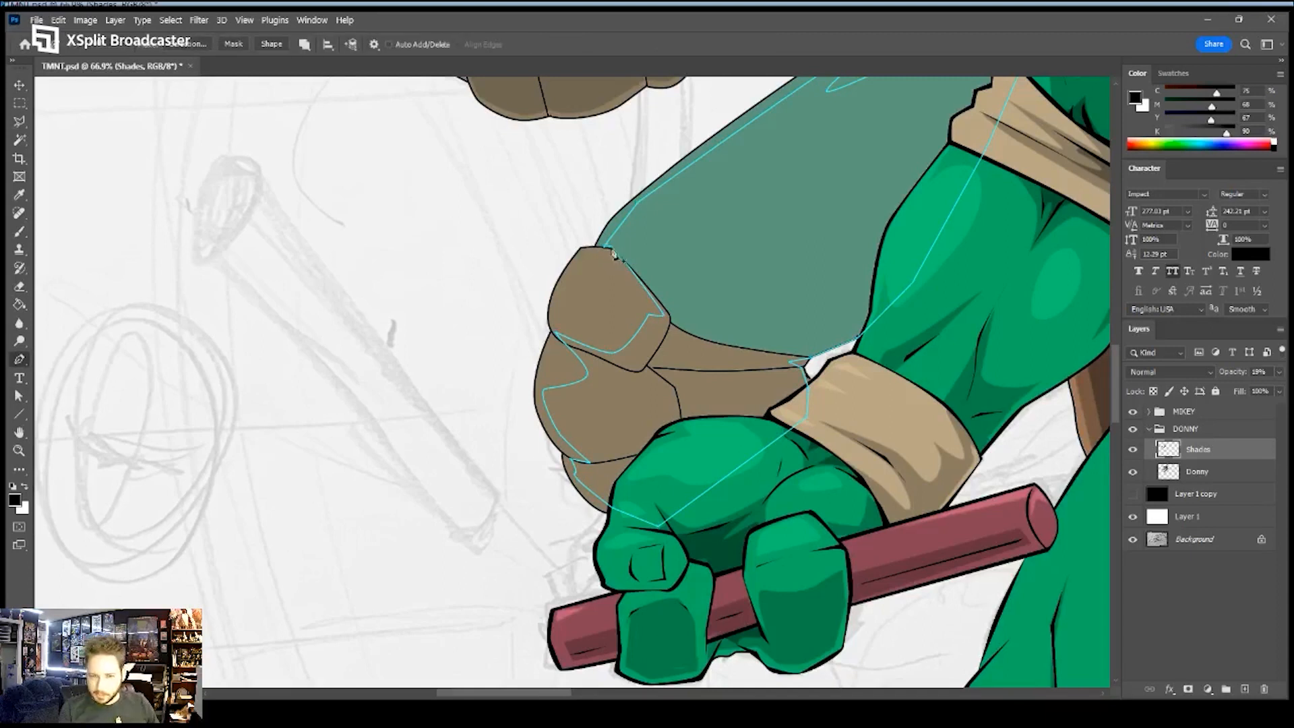
- Convert the leg and knee pad path to a selection, fill it with black on the Shades layer, and deselect
key("i")
key("p")
key("ctrl+Return")
key("alt+BackSpace")
key("ctrl+d")
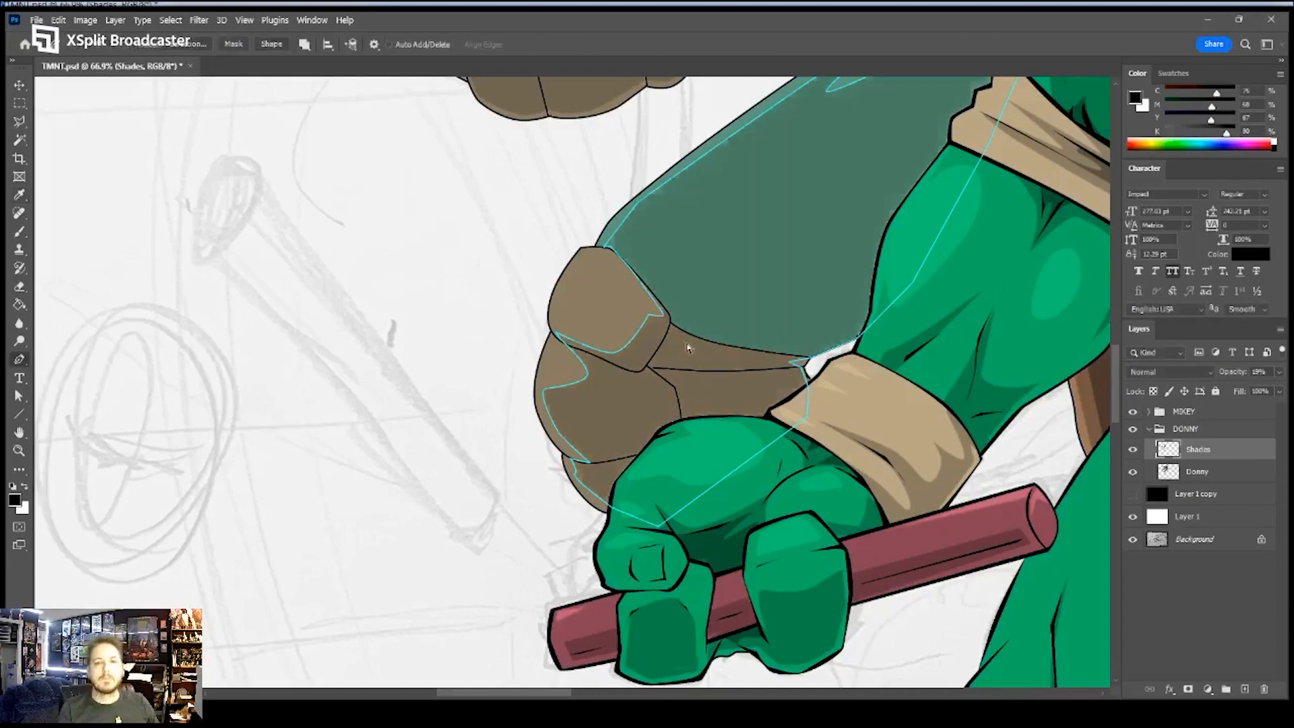
- Start a Pen path on the rear turtle's arm, tracing the inner contour of the muscle above the elbow pad
key("z")
left_click_drag(786, 286, 699, 292)
left_click_drag(715, 293, 569, 518)
left_click_drag(666, 317, 638, 377)
left_click_drag(581, 408, 668, 358)
key("p")
left_click(512, 430)
left_click_drag(497, 521, 543, 542)
left_click(522, 510)
left_click_drag(666, 486, 705, 471)
left_click_drag(706, 370, 646, 322)
left_click(636, 322)
- Close the path around the outer side of that arm muscle, fill it with black on the Shades layer and deselect
left_click(706, 290)
left_click(726, 345)
left_click(713, 497)
left_click(680, 542)
left_click(591, 554)
left_click(499, 593)
left_click(462, 593)
left_click(454, 582)
left_click(481, 565)
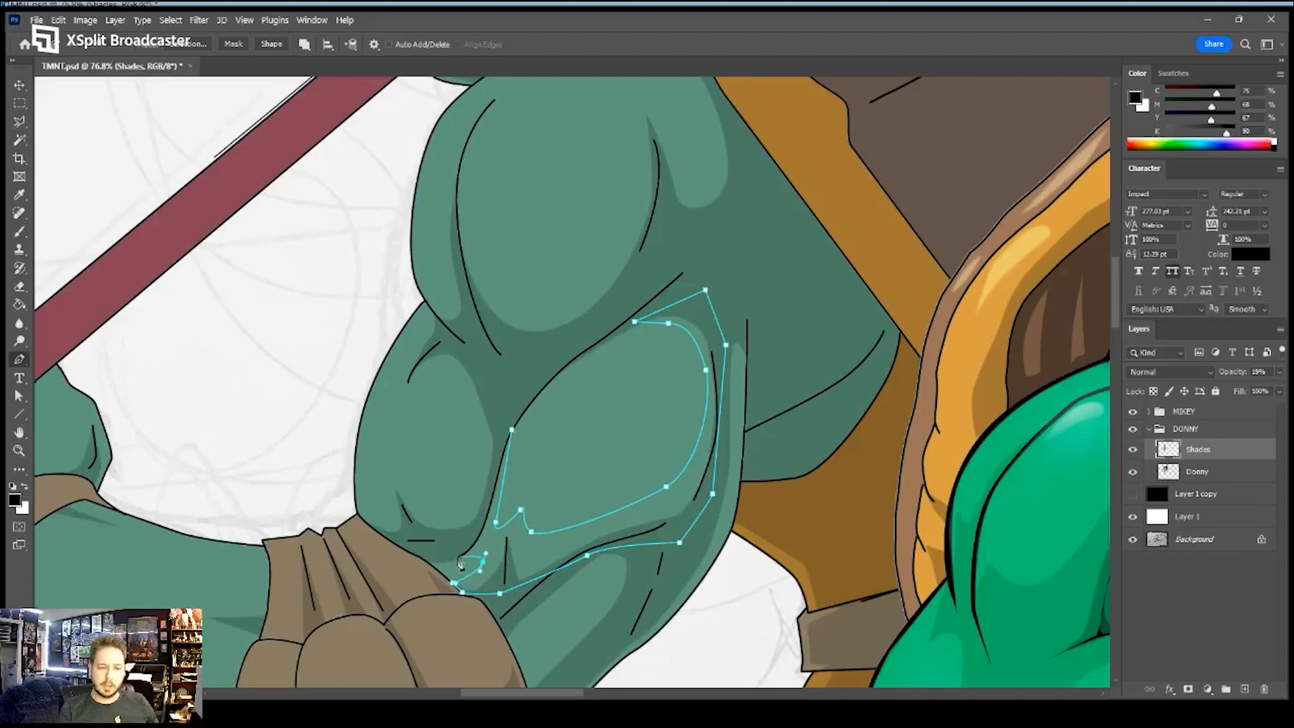
left_click_drag(473, 525, 494, 455)
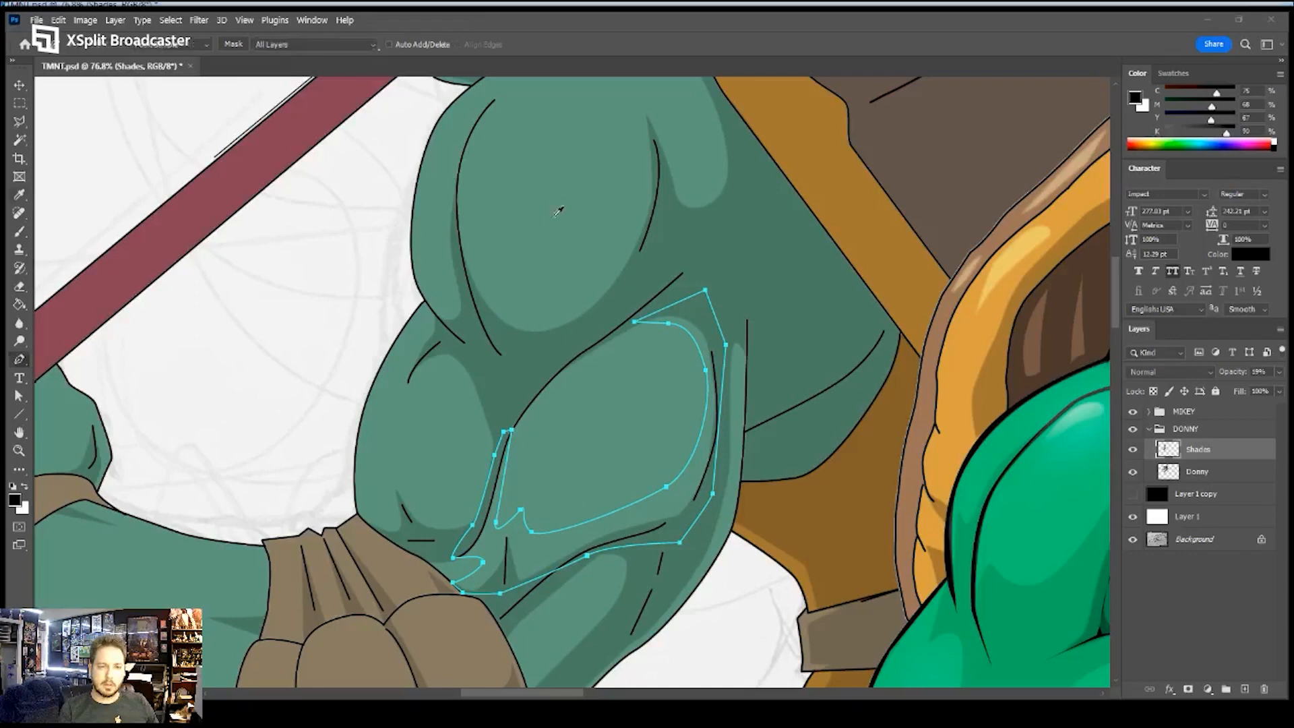
key("ctrl+Return")
key("alt+BackSpace")
key("ctrl+d")
- Outline a small diamond-shaped highlight on the torso between arm and shell, delete the shading inside it and deselect
key("z")
left_click_drag(577, 262, 509, 316)
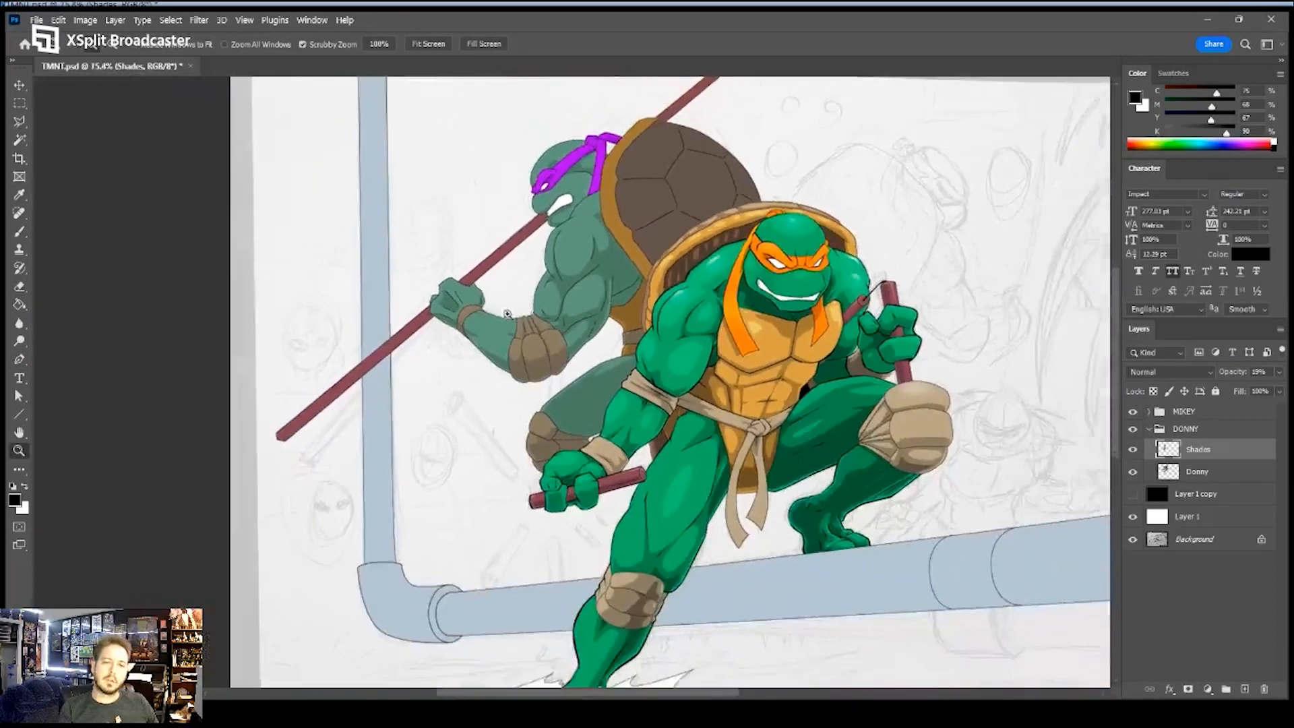
key("space")
left_click_drag(588, 292, 539, 397)
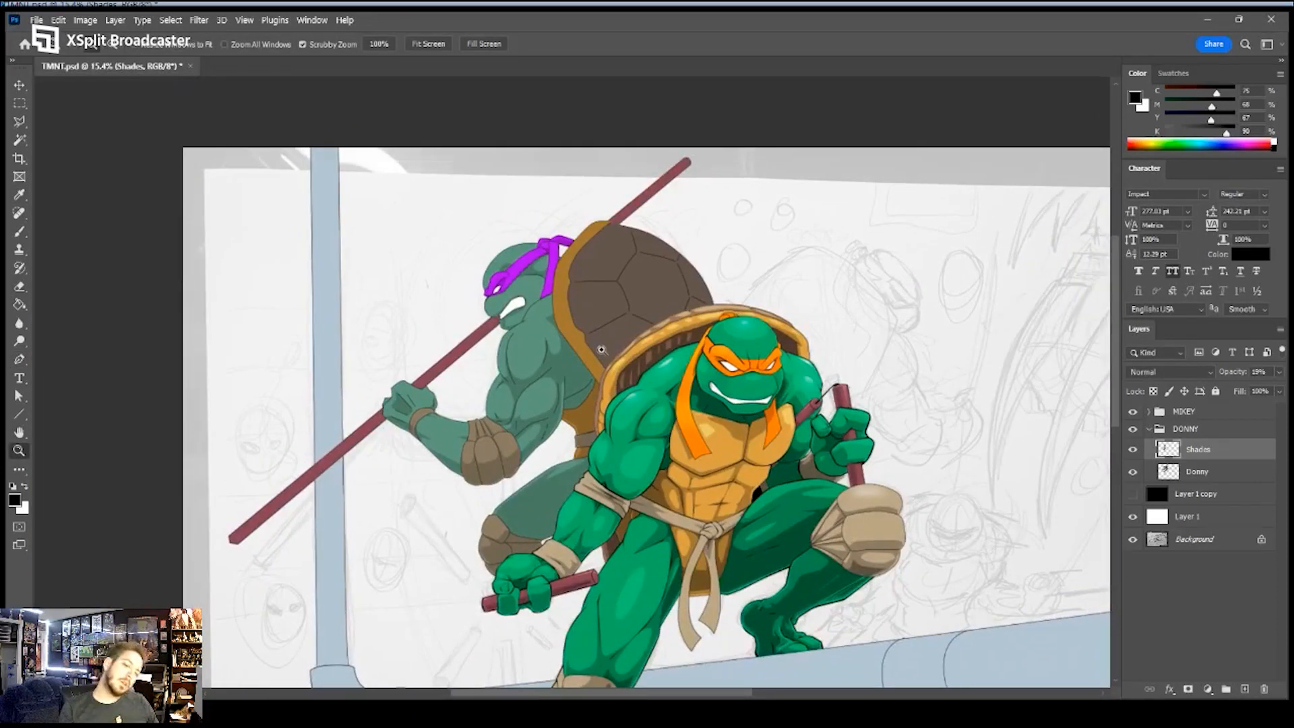
left_click(598, 349)
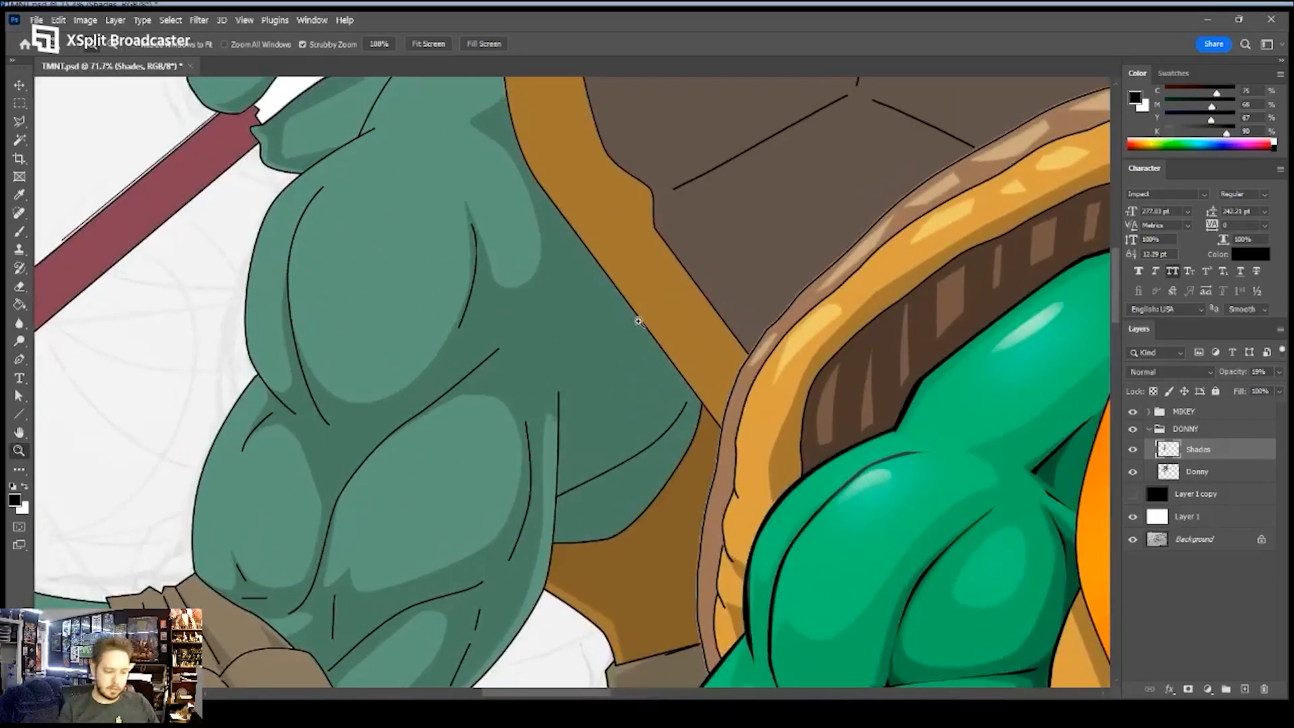
key("p")
left_click(606, 311)
left_click(583, 393)
left_click(632, 350)
left_click(606, 310)
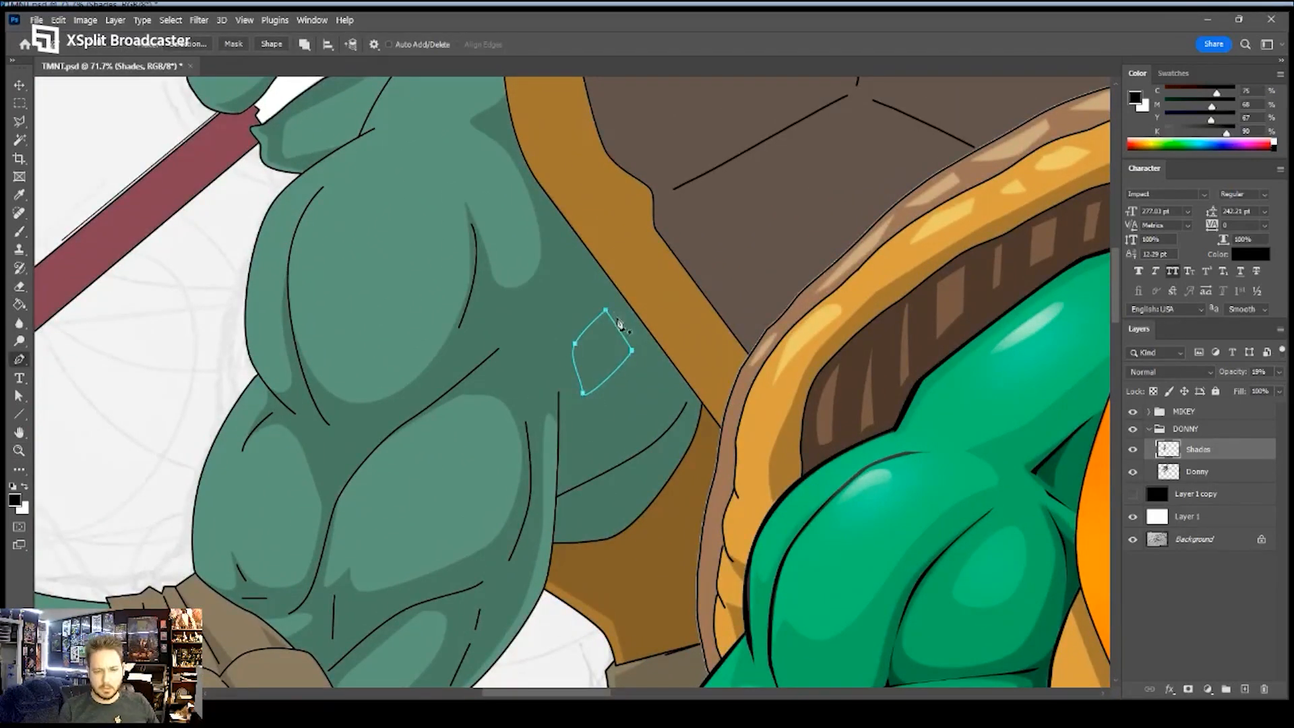
left_click(189, 45)
key("Return")
key("Delete")
key("ctrl+d")
- Start a shading path at the top of the rear turtle's shell and trace down the rim's inner edge to mid-height
key("z")
mouse_move(476, 201)
left_mouse_down()
mouse_move(411, 203)
mouse_move(458, 203)
left_mouse_up()
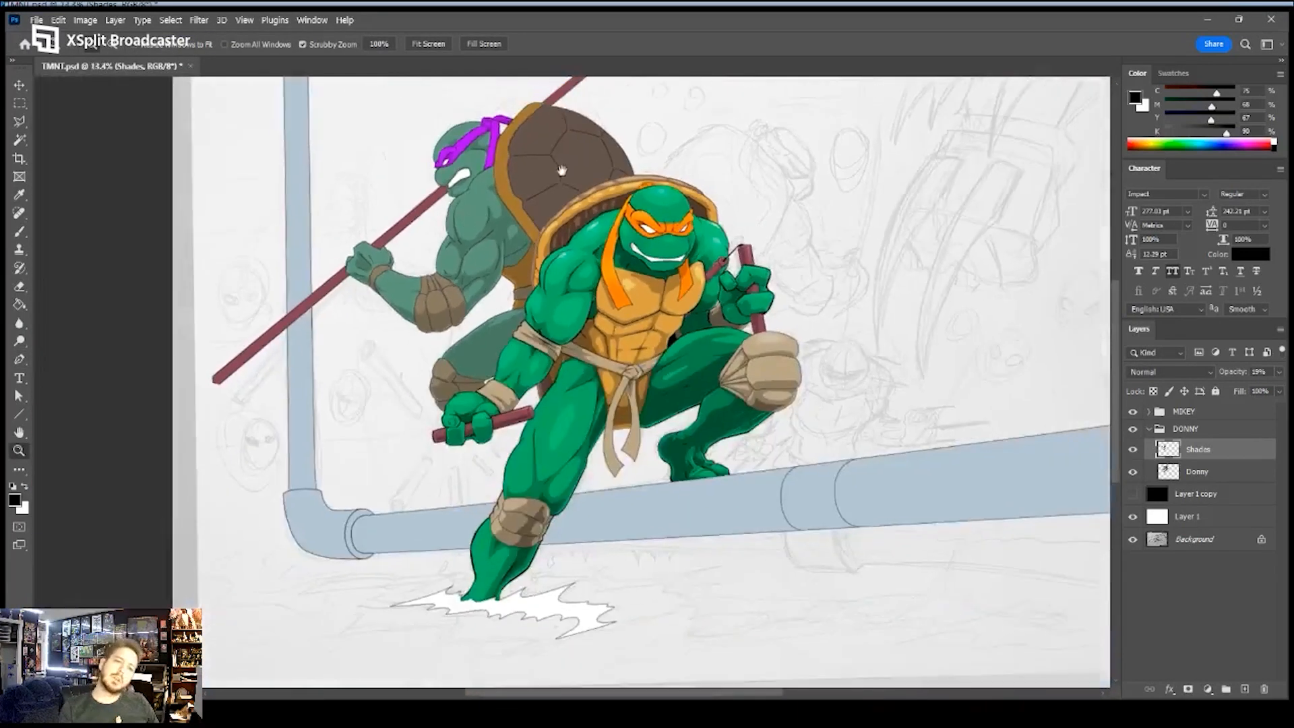
left_click_drag(561, 170, 561, 288)
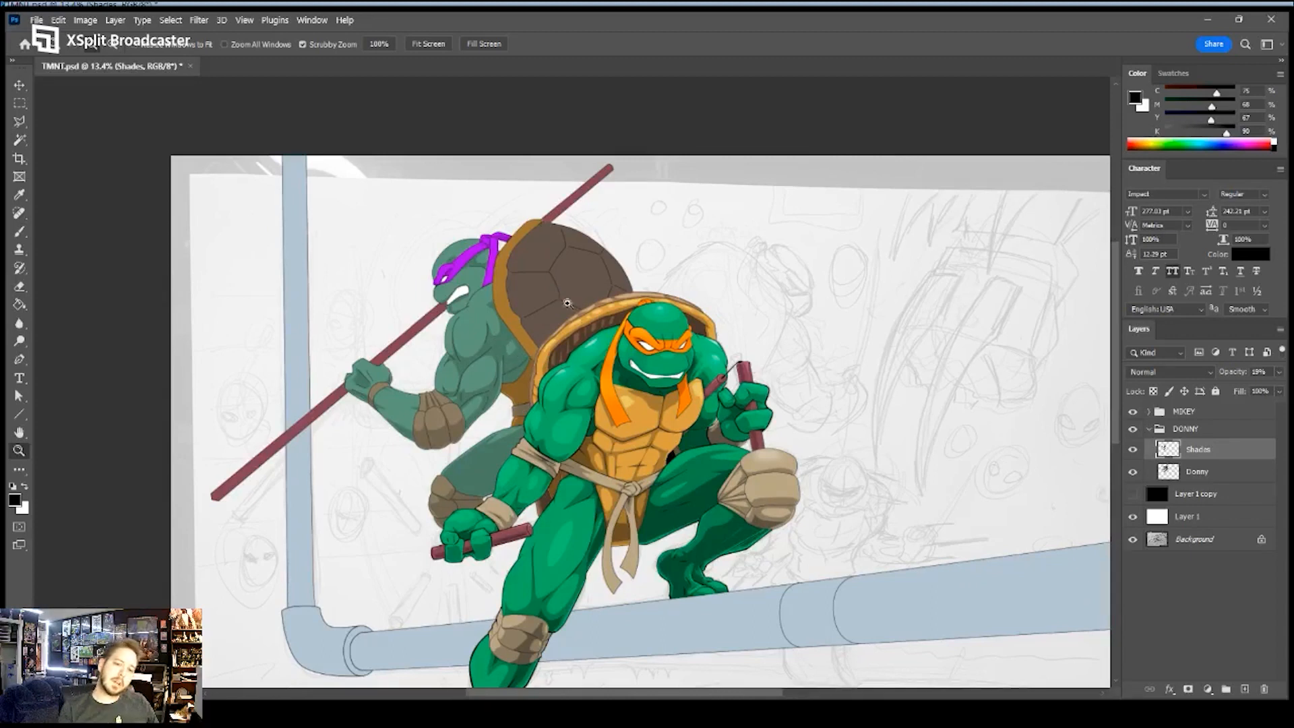
left_click_drag(572, 307, 620, 273)
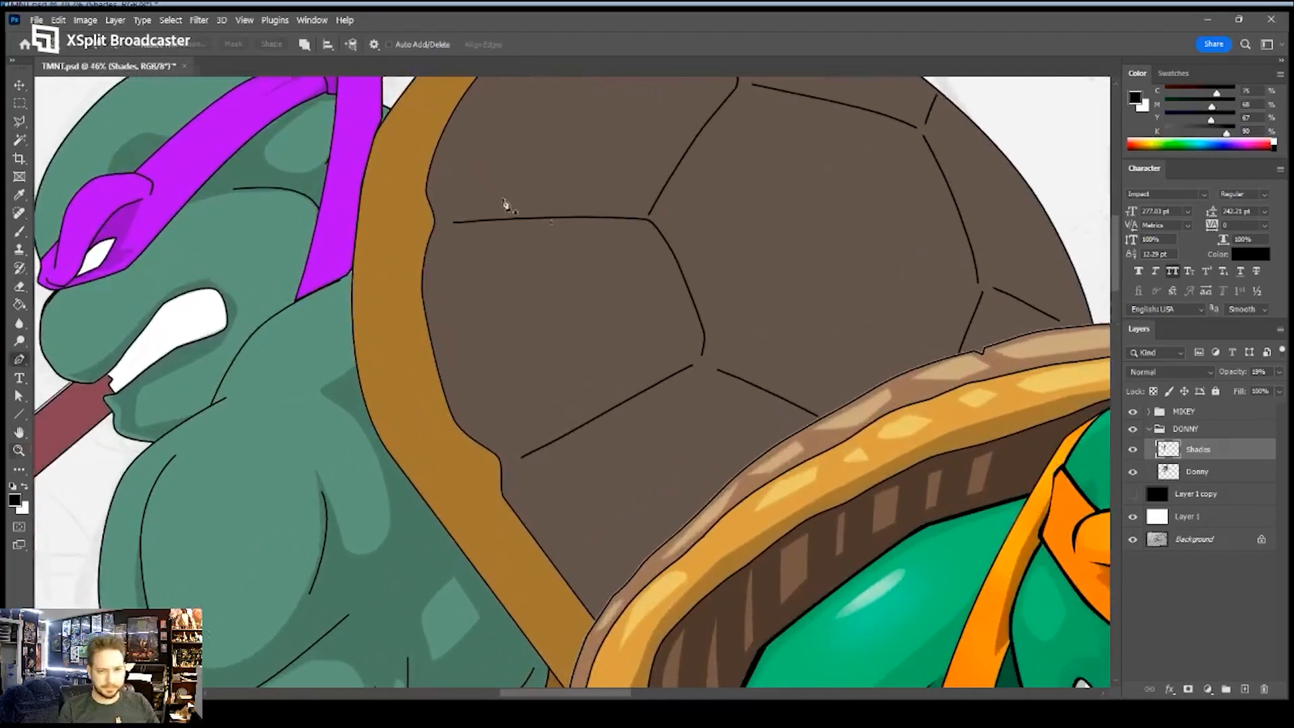
key("p")
left_click_drag(499, 209, 520, 278)
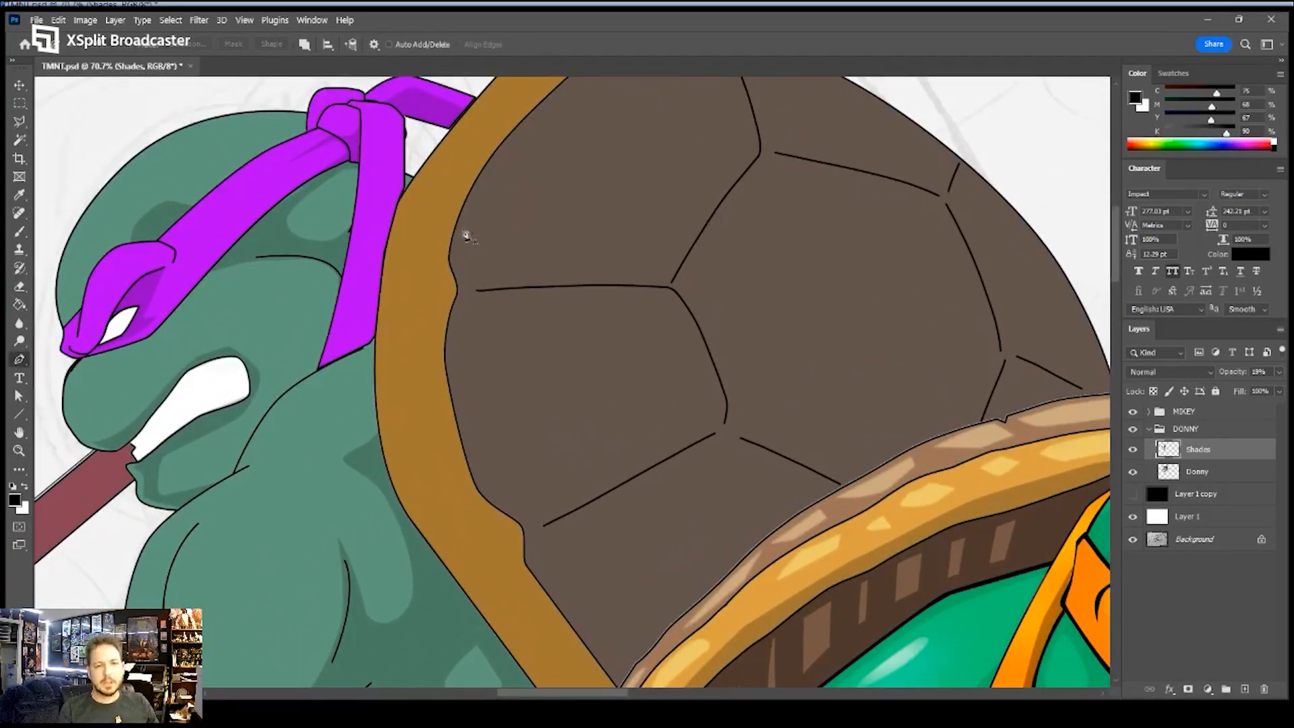
scroll(456, 243, "up", 3)
left_click(641, 118)
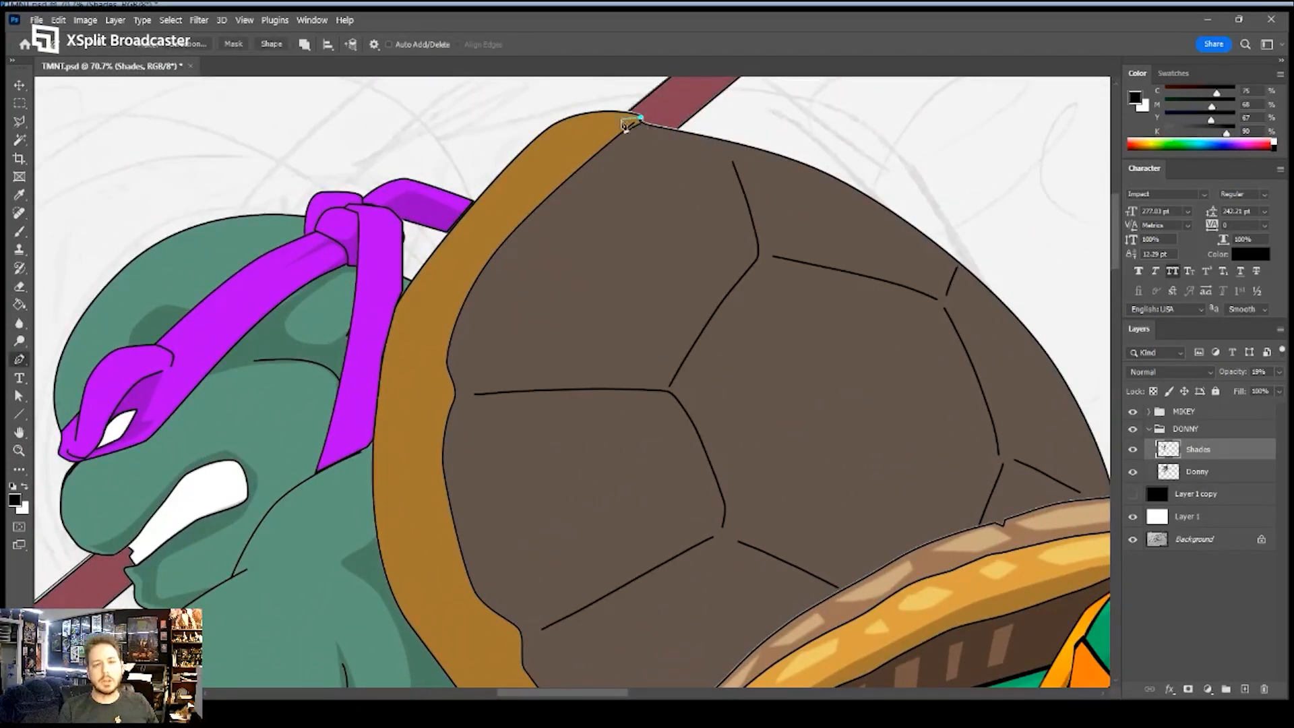
left_click(535, 199)
left_click_drag(453, 306, 439, 338)
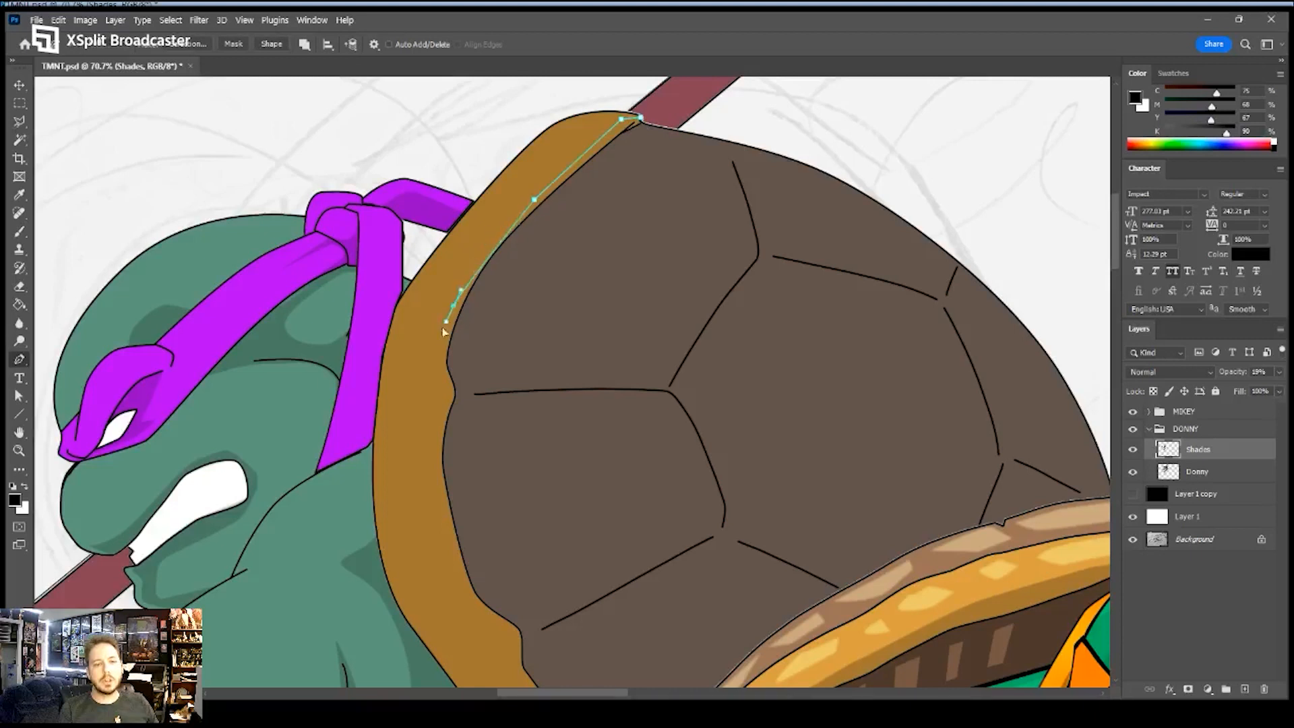
left_click(437, 365)
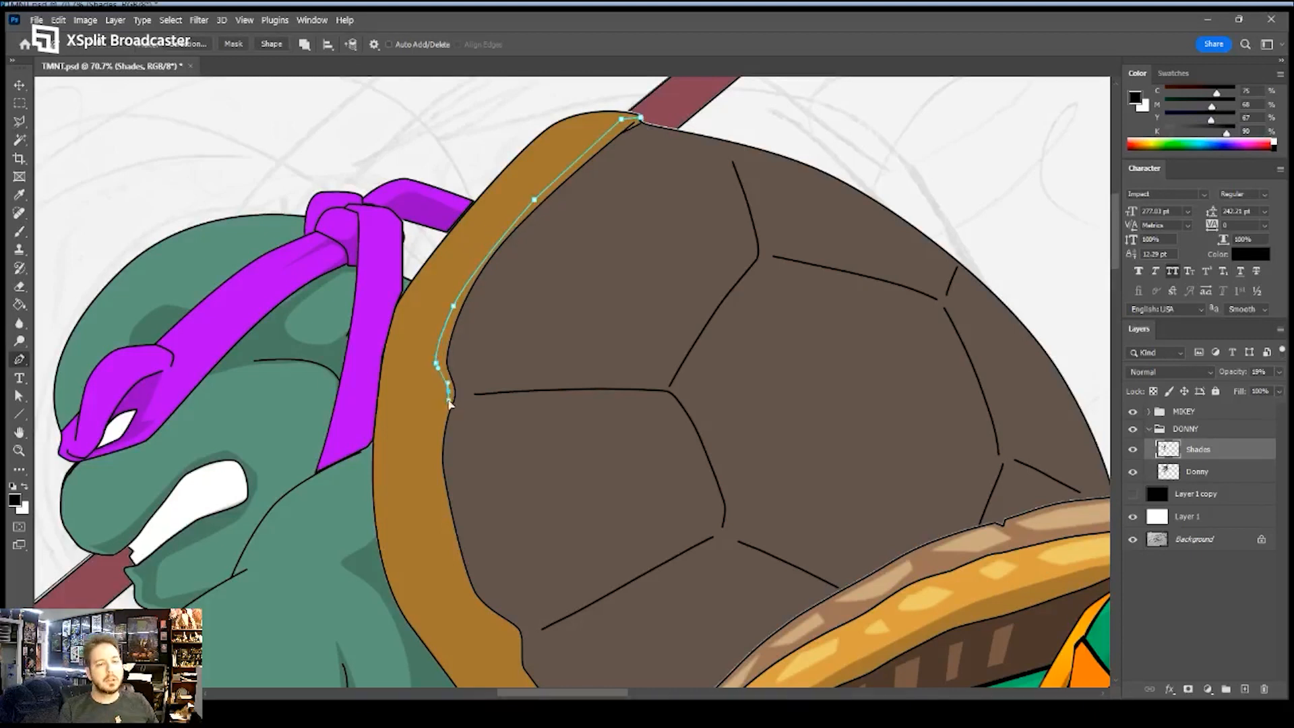
left_click_drag(432, 460, 433, 475)
- Extend the path down the lower rim, around a small shadow across the rim, to the front turtle's shell
scroll(435, 472, "down", 4)
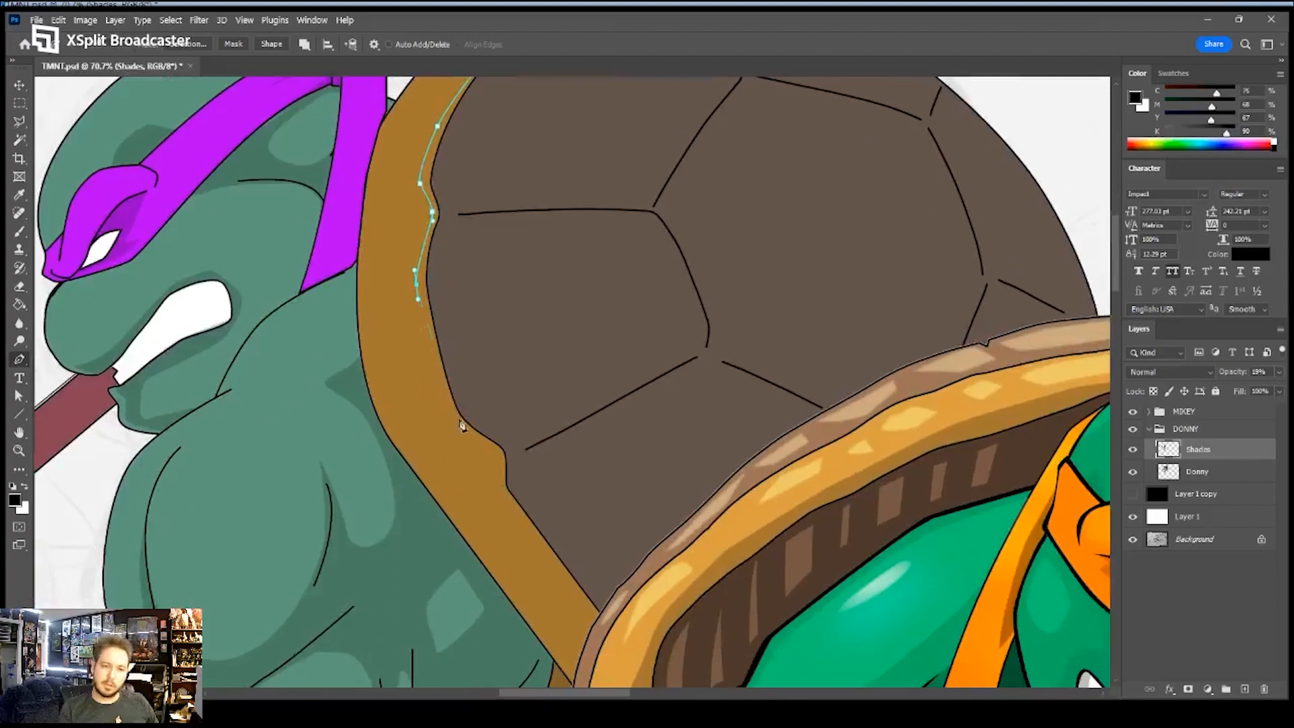
left_click(460, 422)
left_click_drag(500, 453, 504, 461)
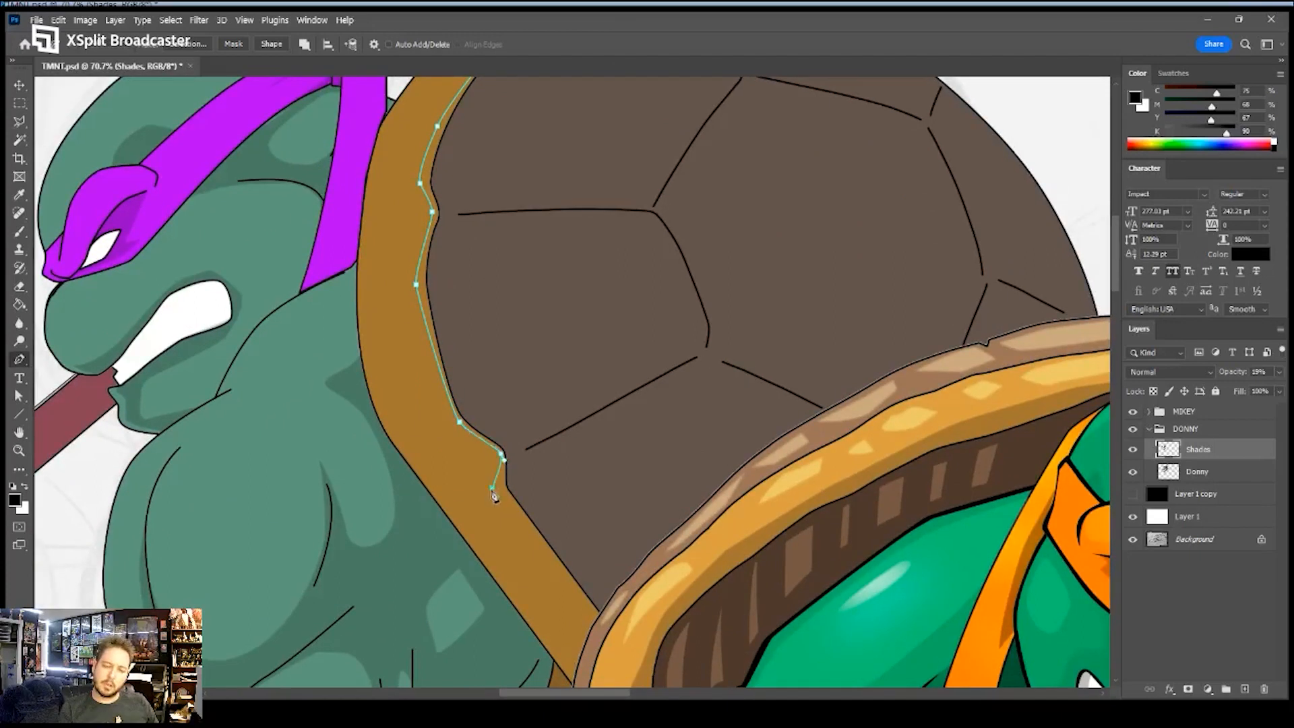
left_click_drag(461, 497, 452, 501)
left_click(496, 501)
left_click(578, 582)
left_click(607, 621)
- Trace the shading path around the inside of the shell's lowest plate, following its seams to the front turtle's shell
left_click(544, 484)
left_click(535, 465)
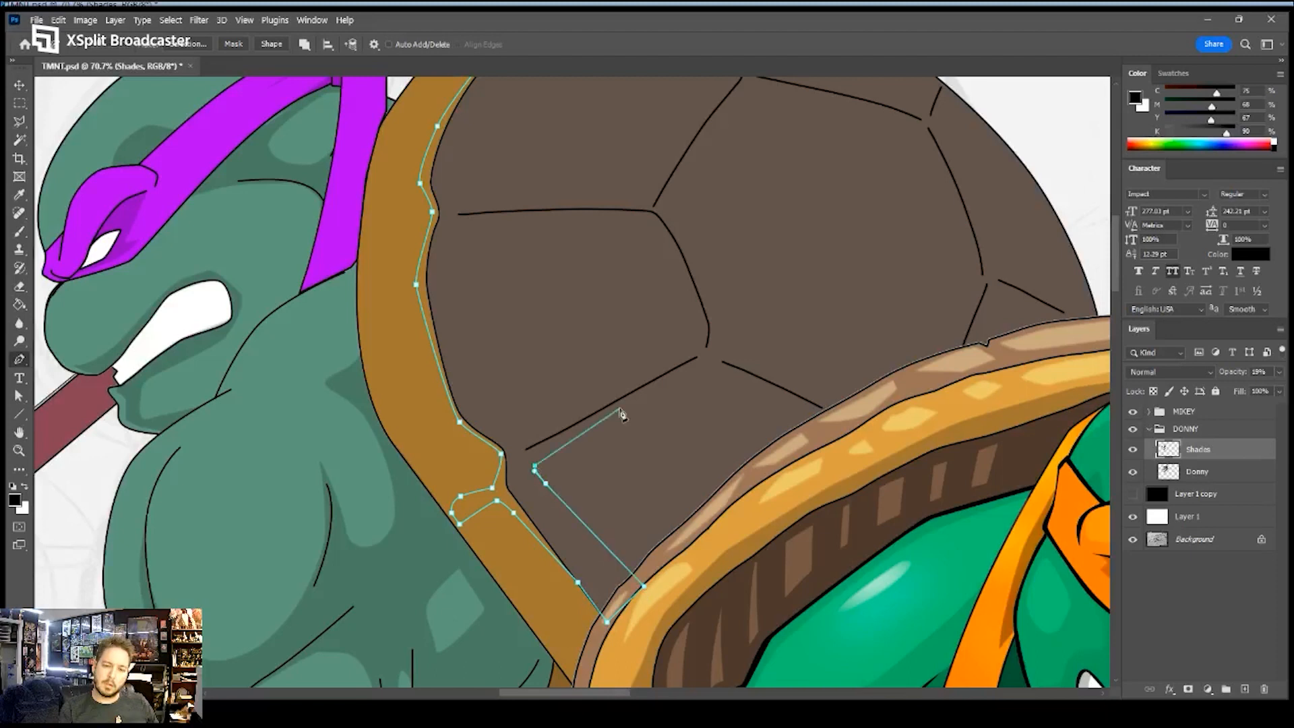
left_click(702, 364)
left_click(829, 422)
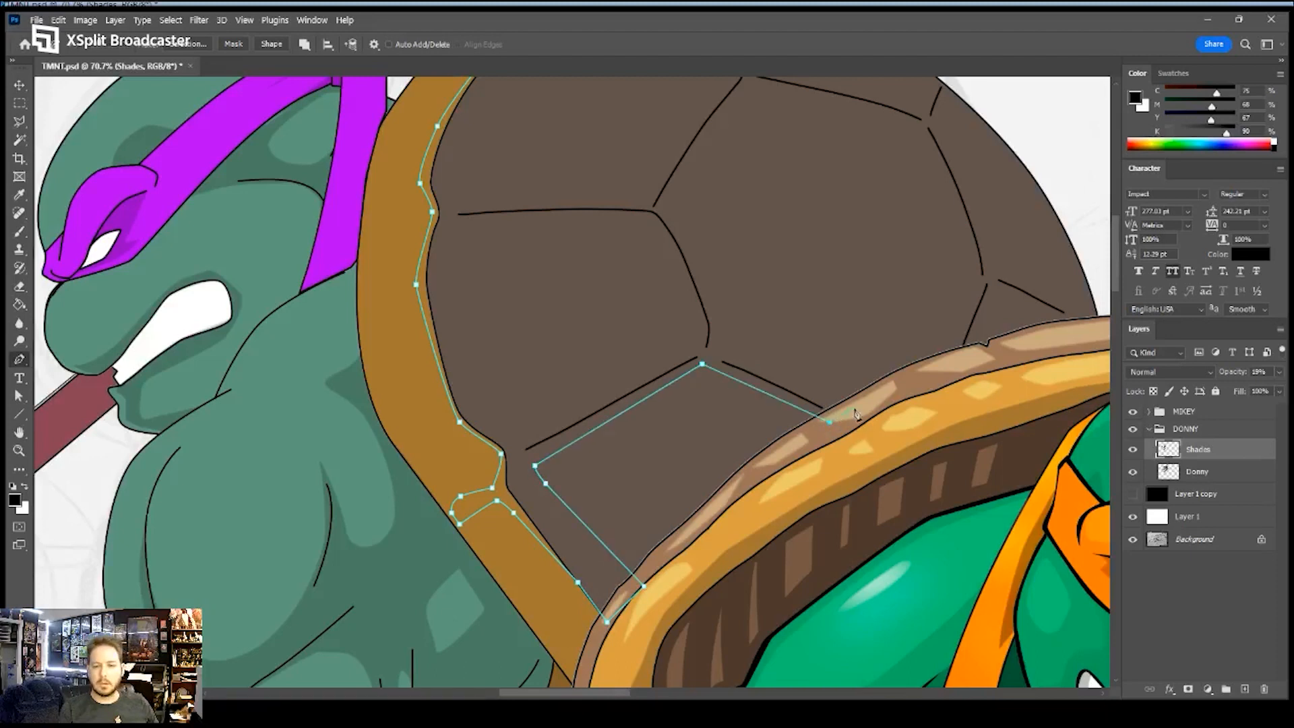
- Continue the shading path around the inside edge of the shell's large central plate
left_click_drag(745, 349, 737, 347)
left_click(721, 317)
left_click_drag(700, 270, 696, 385)
left_click(676, 329)
left_click(670, 317)
left_click(692, 261)
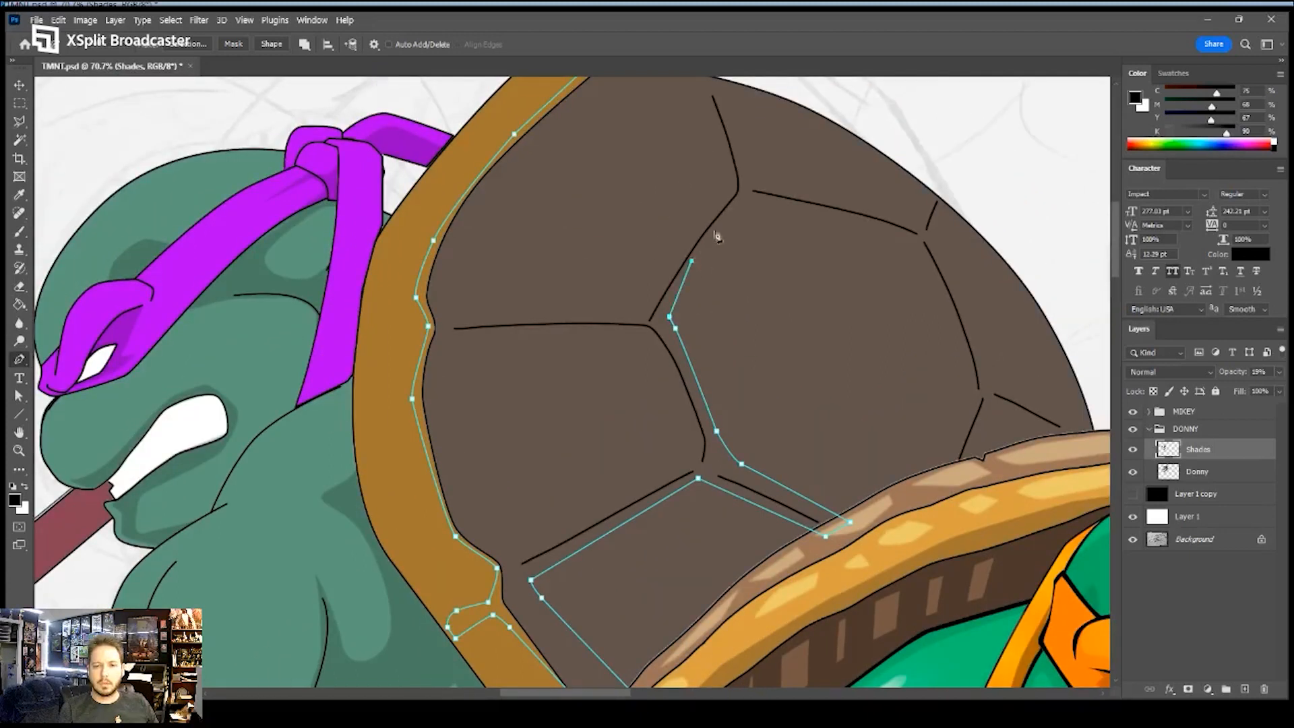
left_click(739, 194)
left_click(786, 201)
left_click_drag(900, 227, 908, 230)
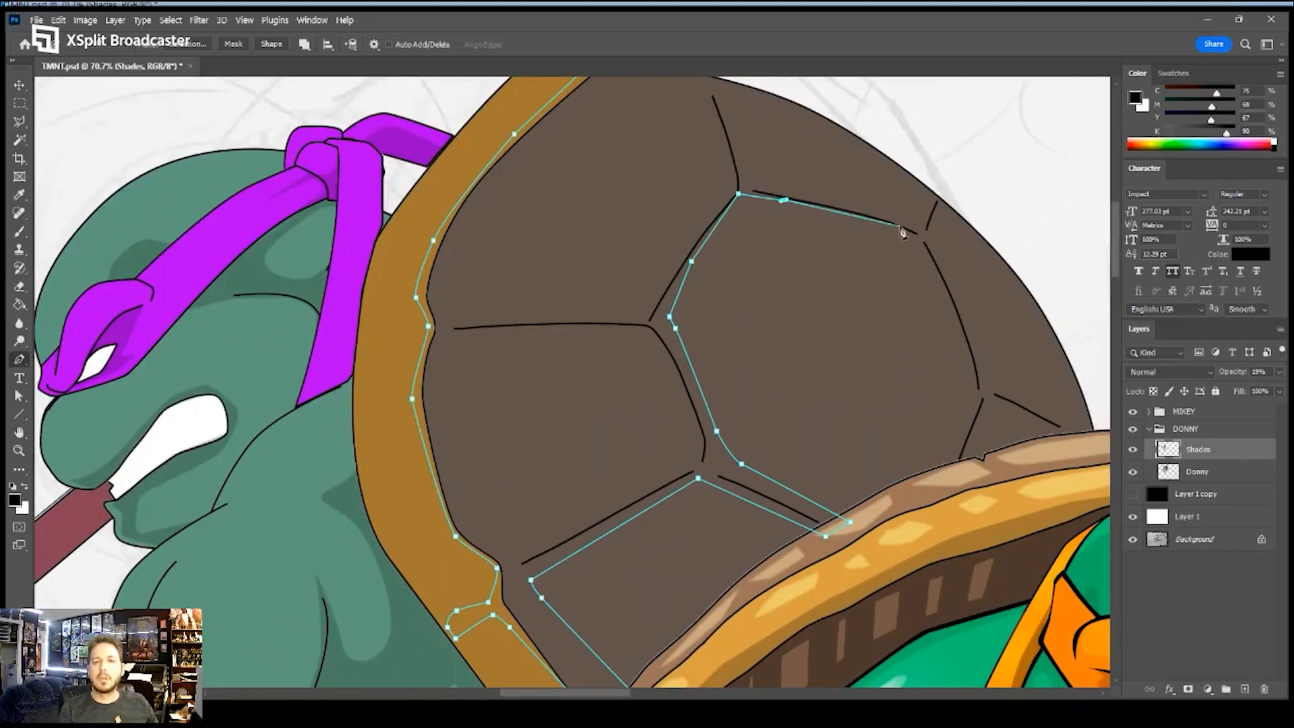
left_click(924, 240)
left_click(975, 386)
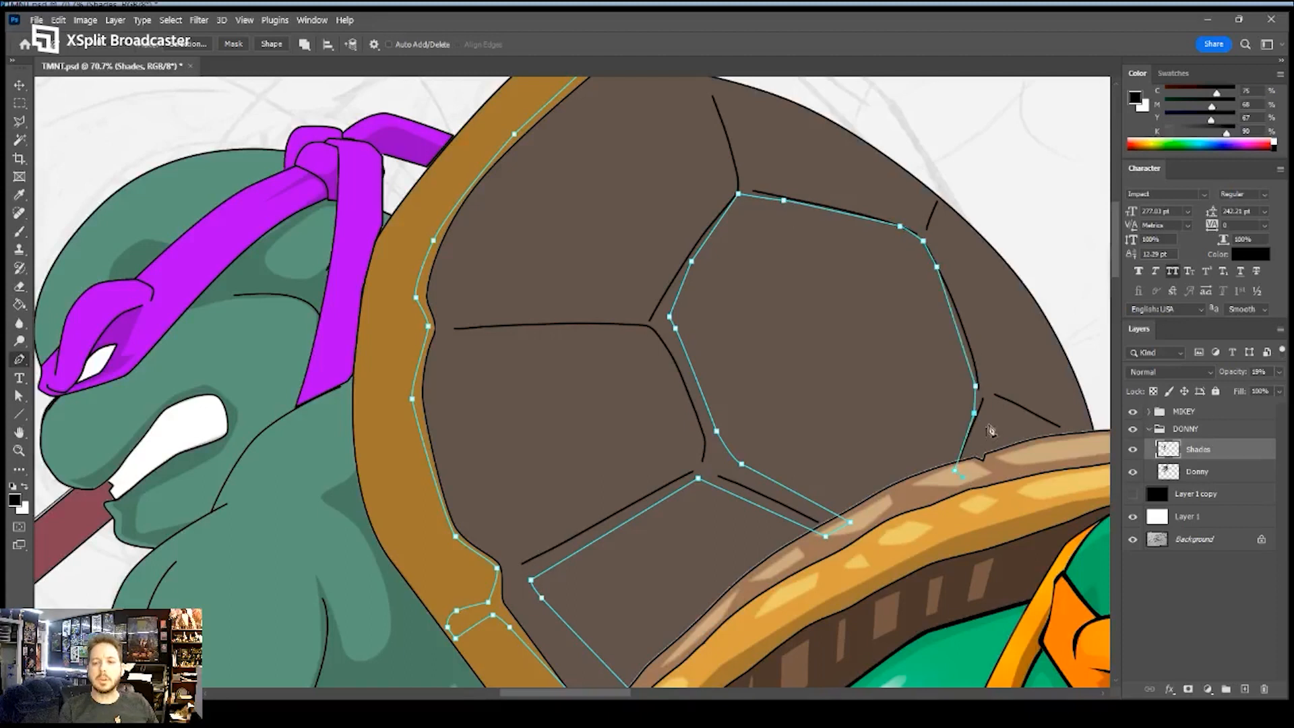
- Trace the path along the outer side of the right and upper seams, up to the shell's top edge
left_click_drag(995, 405, 1004, 403)
left_click(1040, 408)
left_click(934, 239)
left_click(940, 198)
left_click(916, 217)
left_click(775, 180)
left_click(760, 176)
left_click_drag(740, 158, 805, 278)
left_click(786, 217)
left_click(771, 201)
- Trace the inside of the upper-left shell plate, close the path at the shell's top and fill it with shading
left_click(796, 290)
left_click(775, 331)
left_click(706, 429)
left_click(535, 443)
left_click(523, 442)
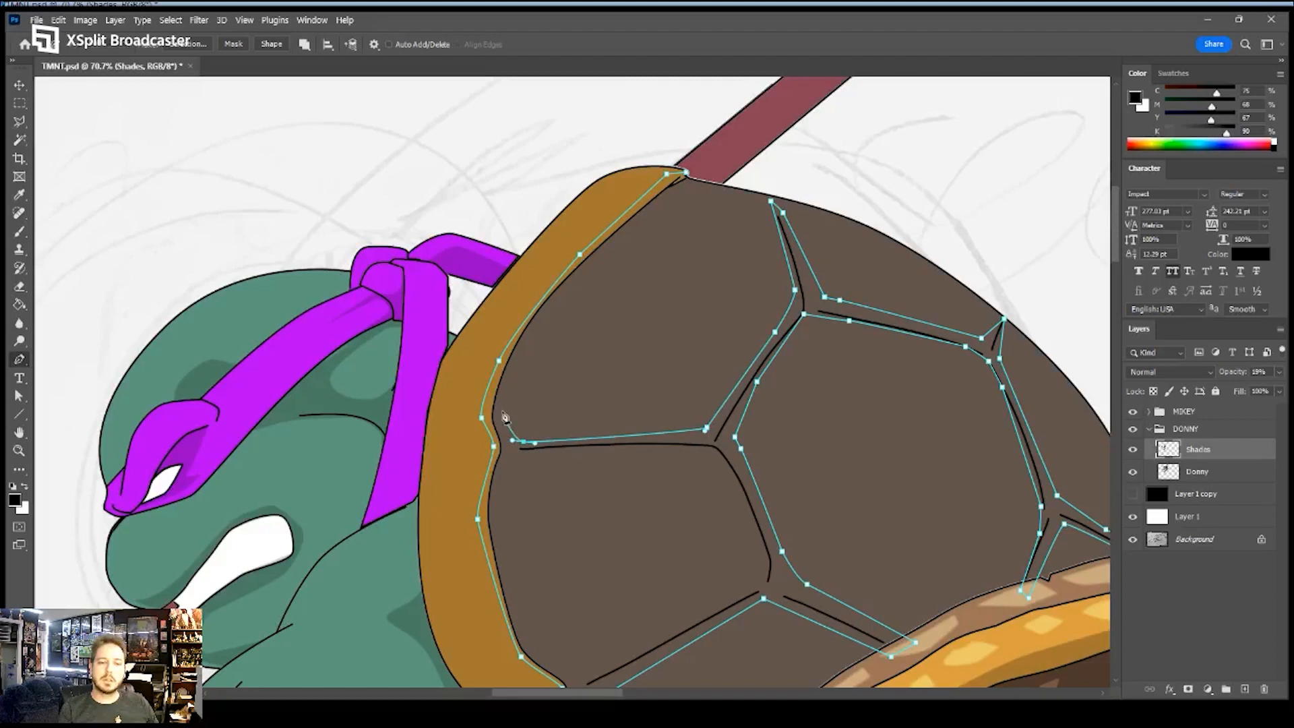
left_click(502, 410)
left_click(533, 330)
left_click(583, 277)
left_click(631, 226)
left_click(684, 183)
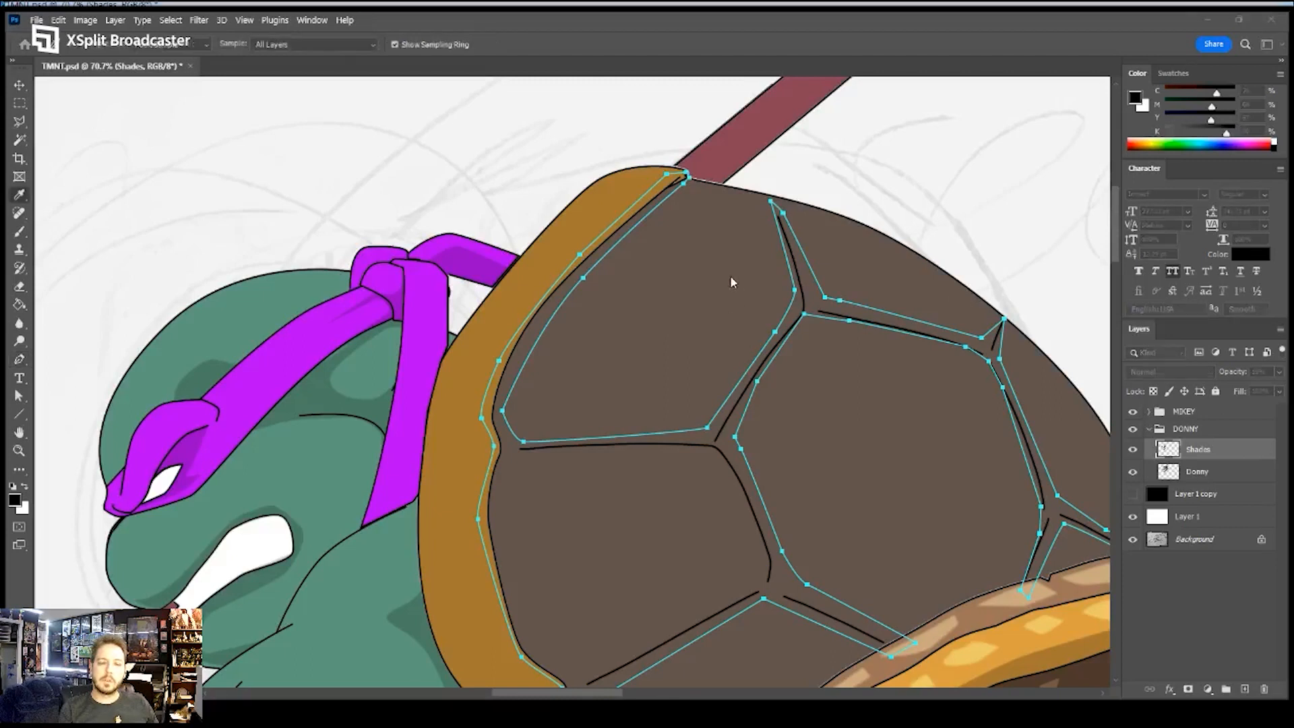
key("Return")
- Start a path inside the fully shaded left shell plate, tracing its top, left side and lower-left corner
left_click_drag(631, 432, 626, 319)
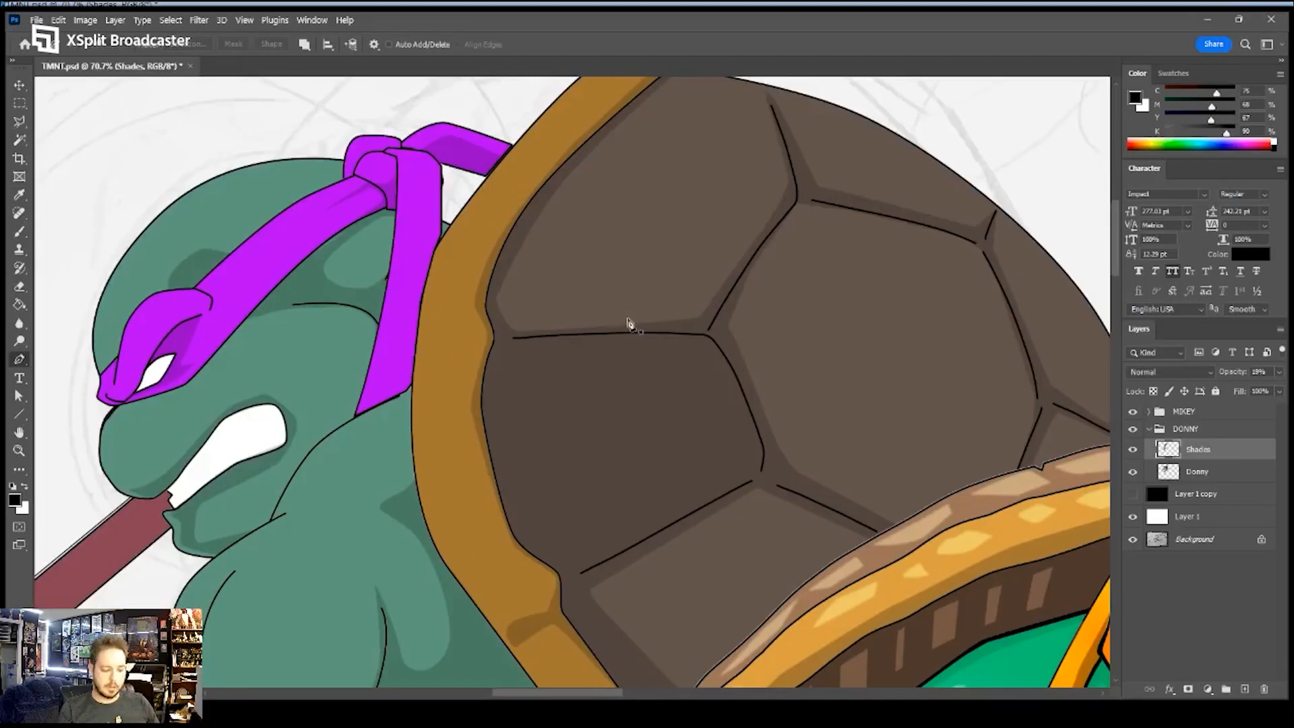
left_click(693, 344)
left_click(517, 352)
left_click(499, 366)
left_click(497, 395)
left_click(499, 413)
left_click(525, 519)
left_click(537, 531)
left_click(554, 540)
left_click(561, 542)
left_click(571, 542)
- Close the path along the left plate's bottom and right side, delete the shading inside it and deselect
left_click(750, 461)
left_click(758, 450)
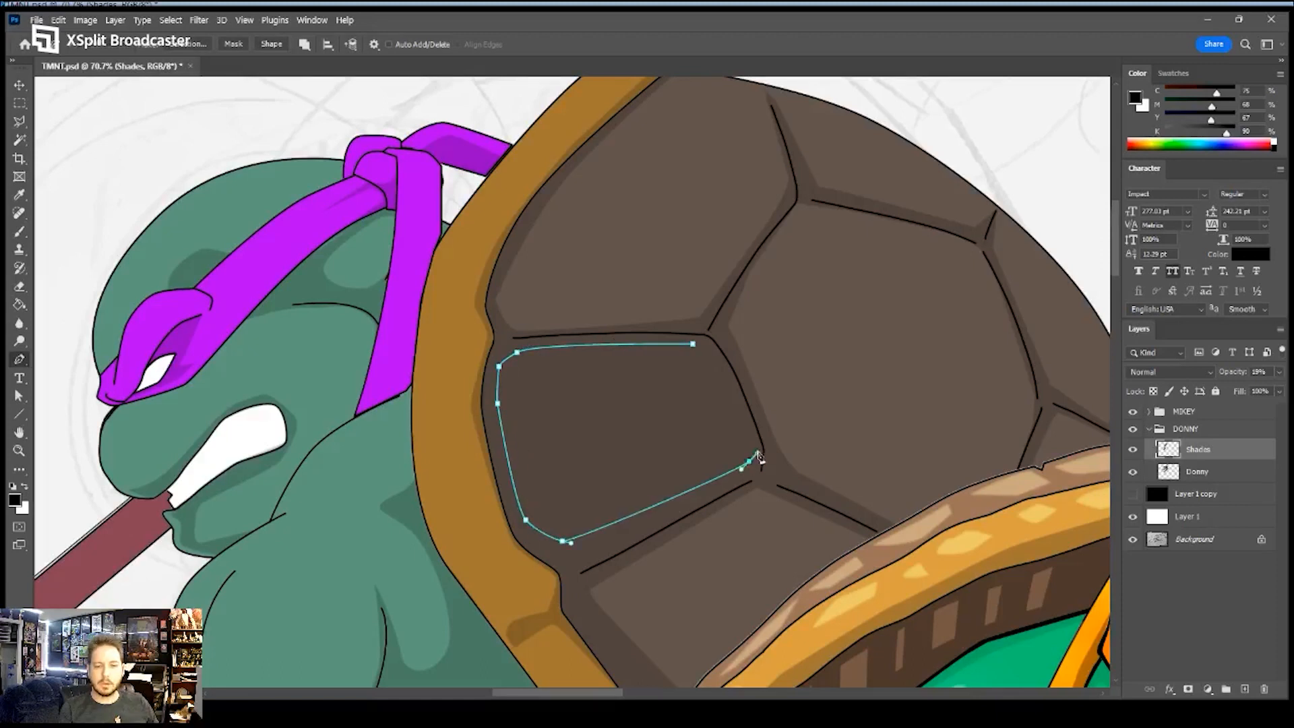
left_click(709, 352)
left_click(693, 344)
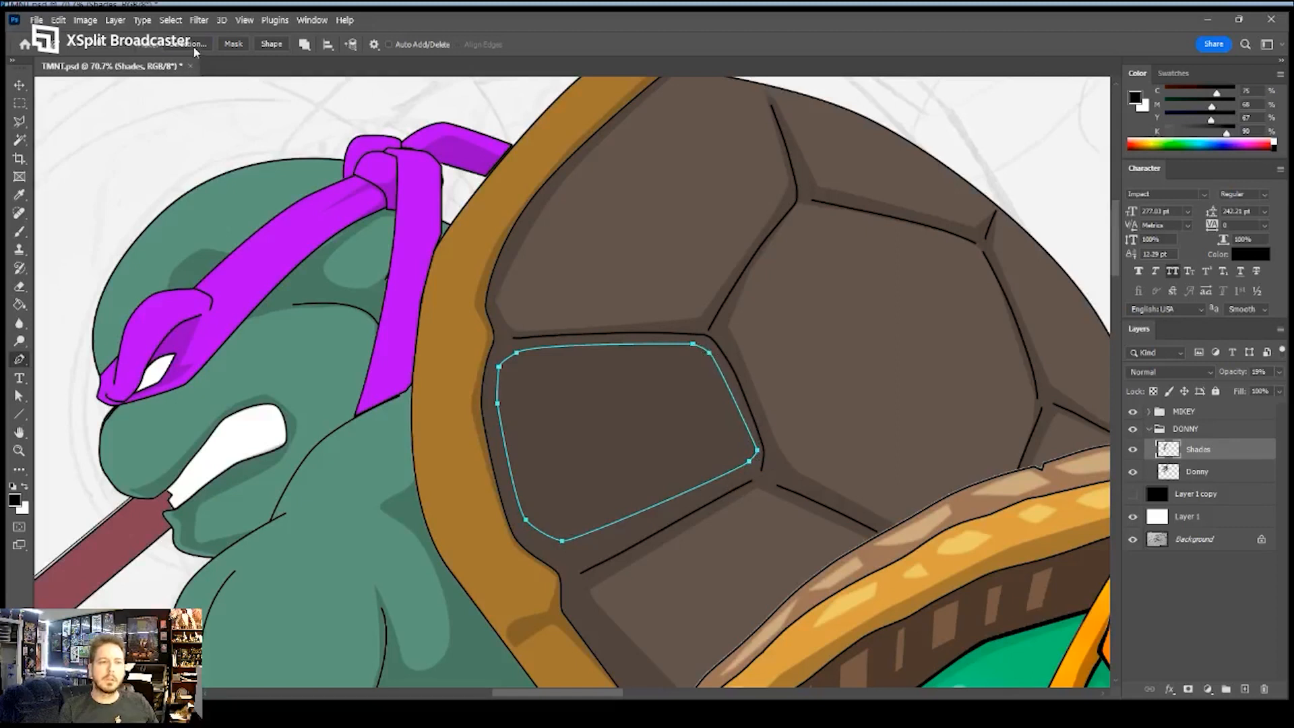
key("ctrl+Return")
key("Delete")
key("ctrl+d")
- Create a new layer above the Shades layer and open its name for editing
key("z")
left_click_drag(724, 303, 656, 309)
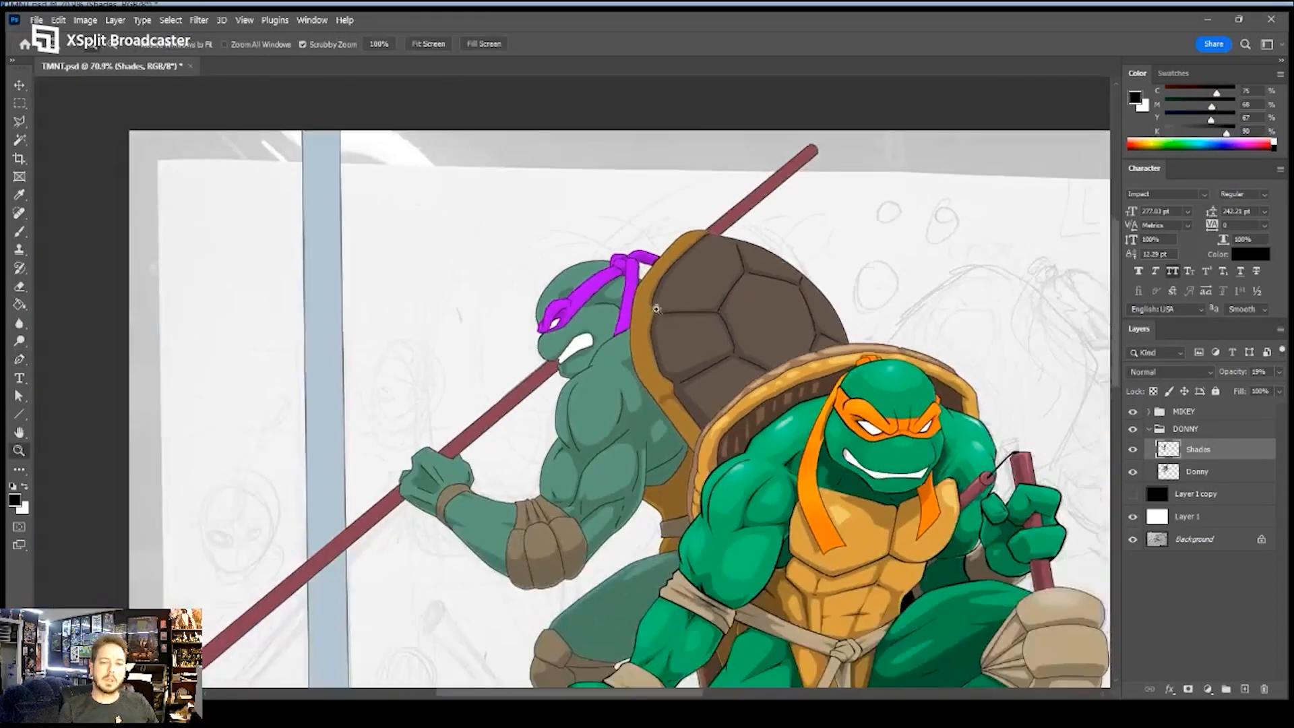
left_click(1246, 690)
double_click(1198, 448)
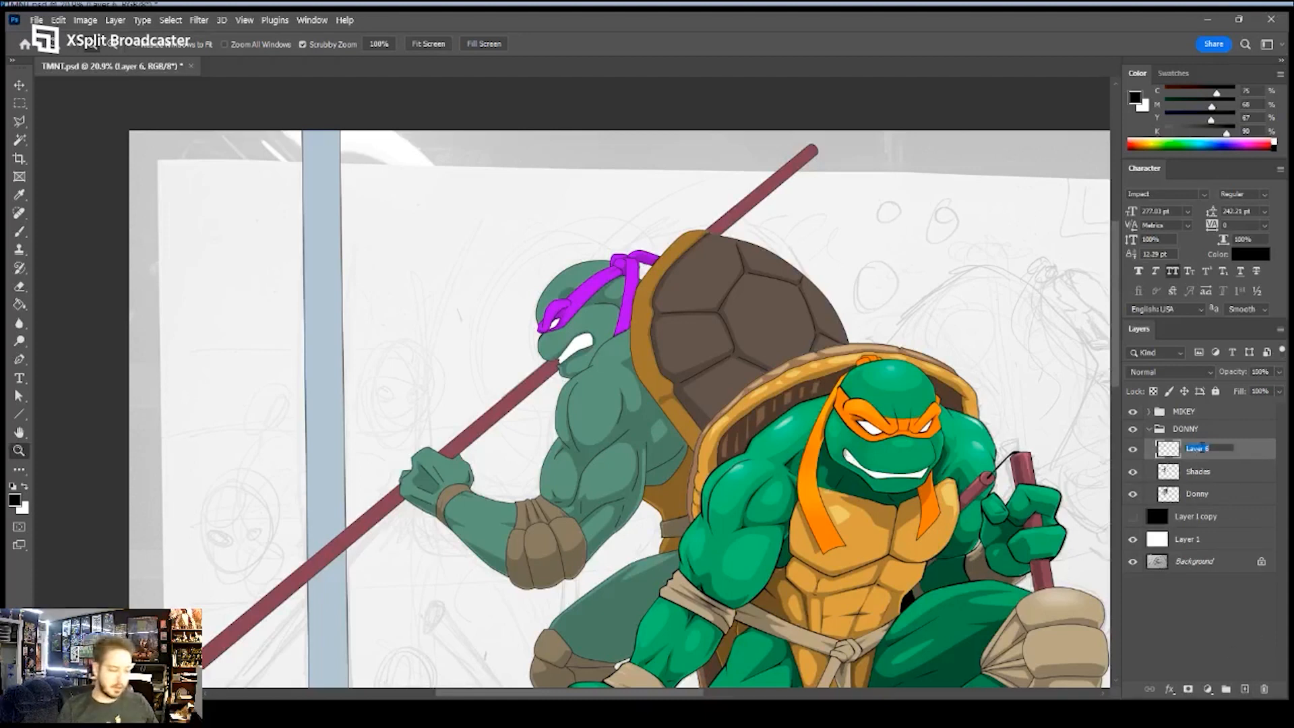
type("AHSadal")
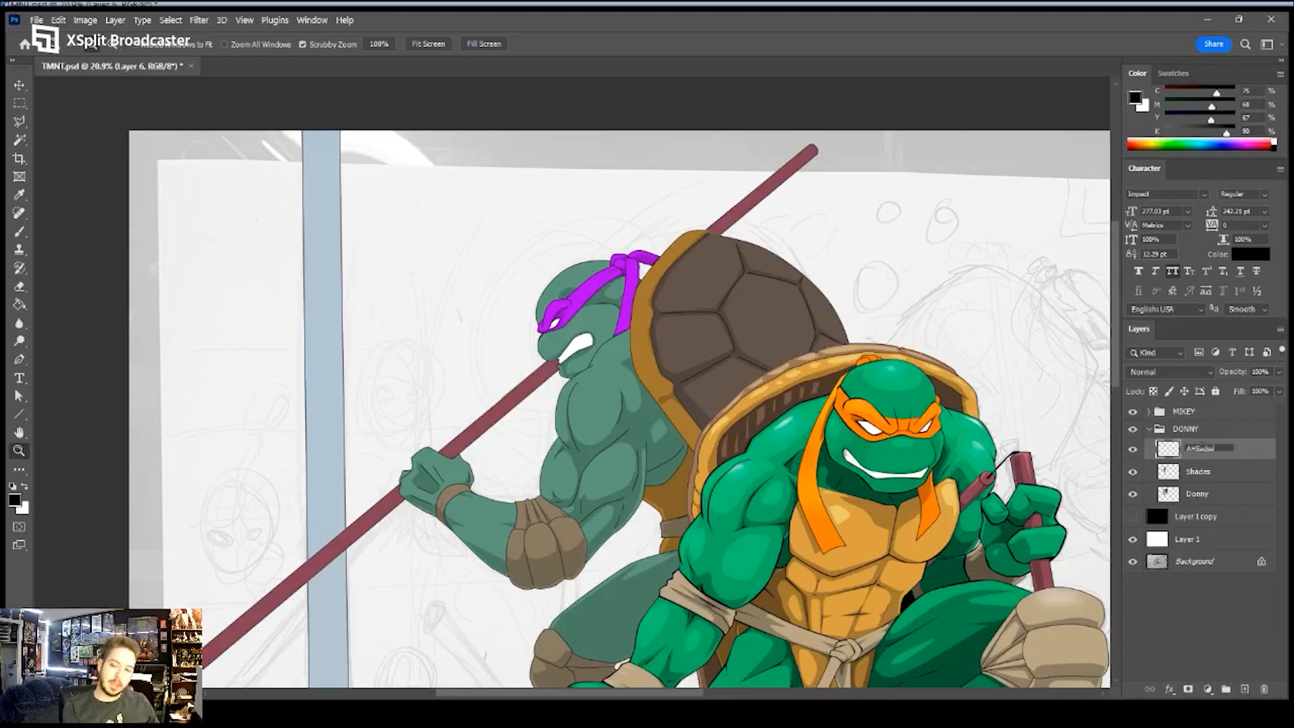
key("BackSpace")
key("BackSpace")
key("BackSpace")
key("BackSpace")
key("BackSpace")
key("BackSpace")
key("BackSpace")
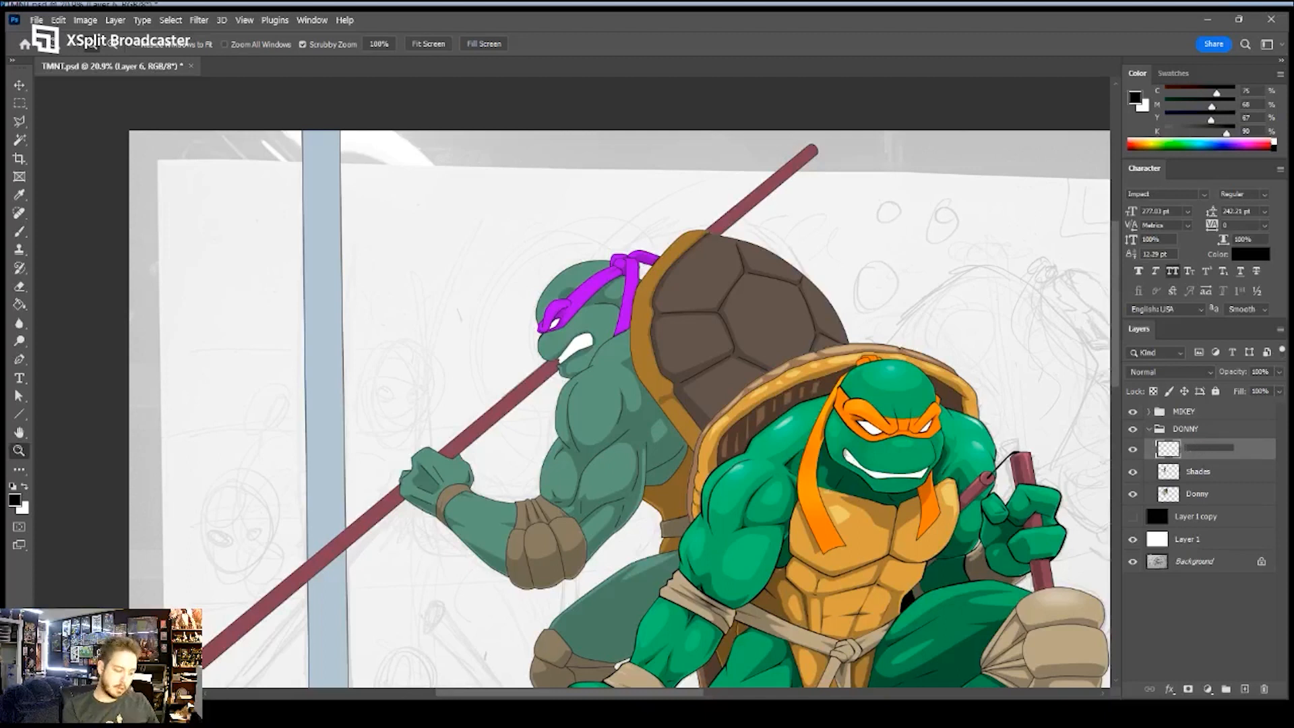
- Name the new layer "Shades Dark"
type("Shades Dark")
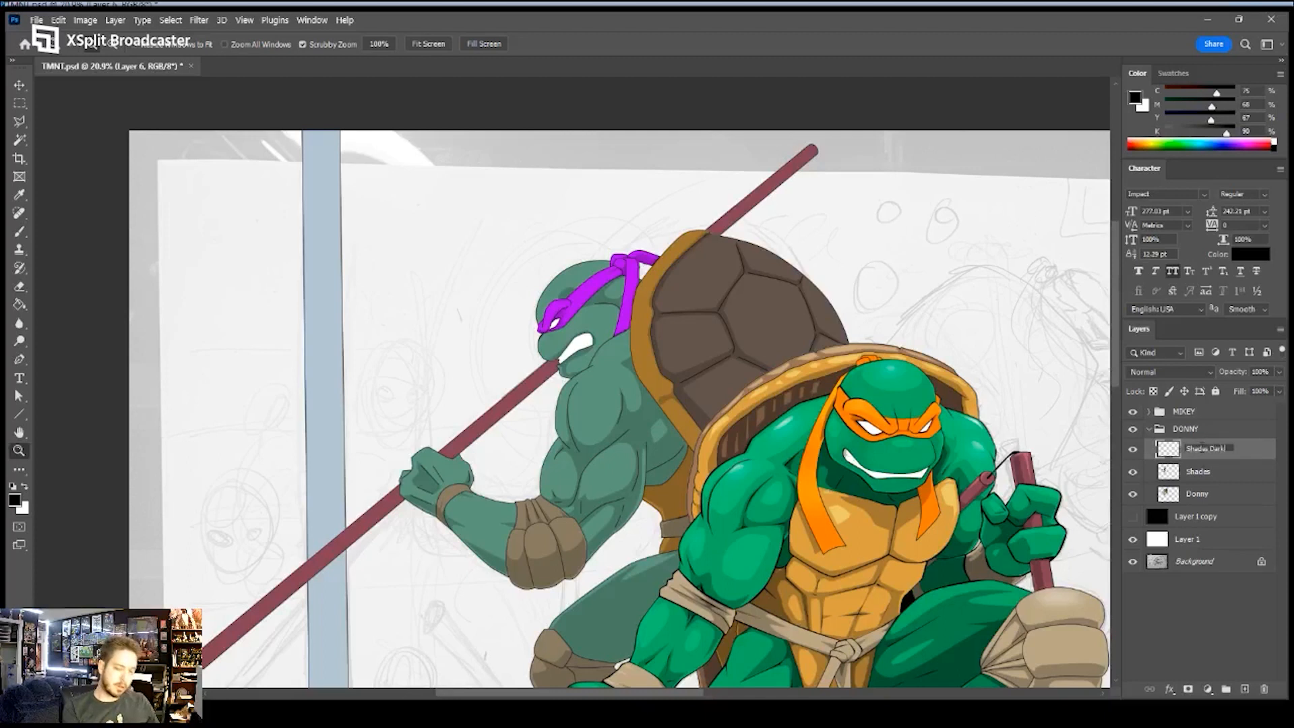
key("Return")
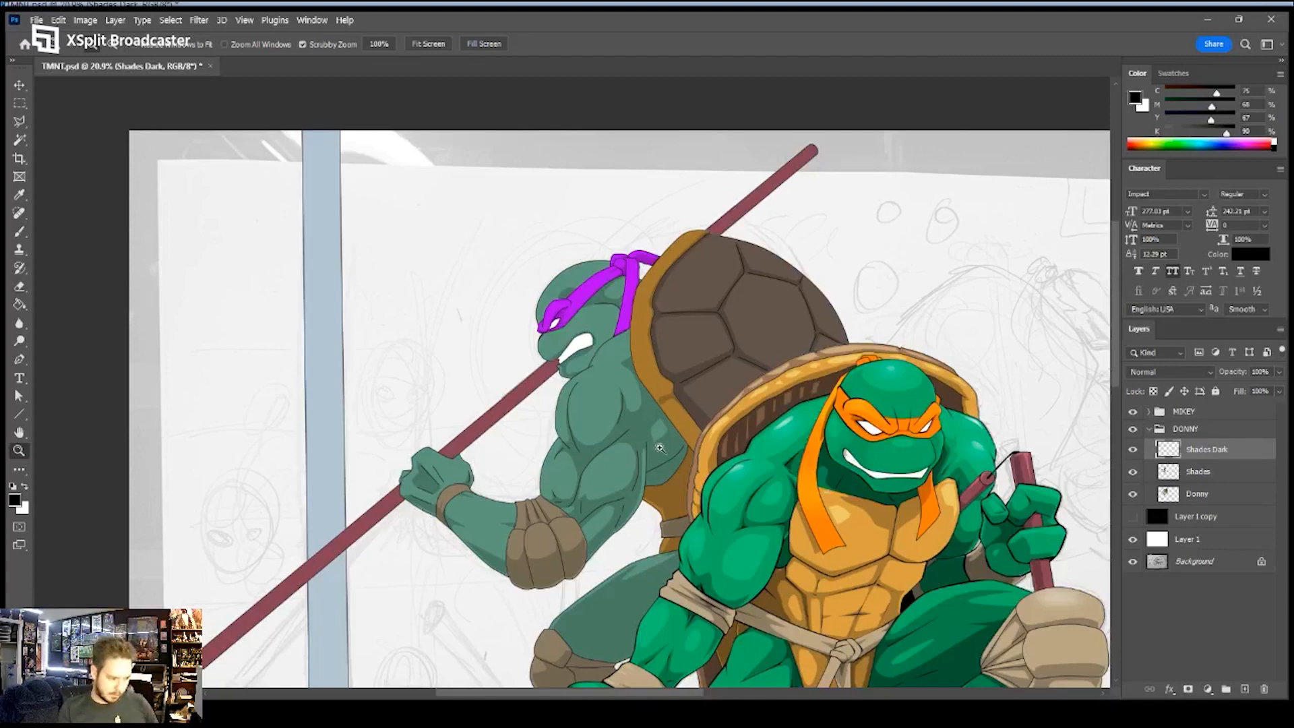
- Start a darker shadow path on the rear turtle's torso, from the shell rim down toward the armpit
left_click_drag(647, 452, 687, 393)
key("p")
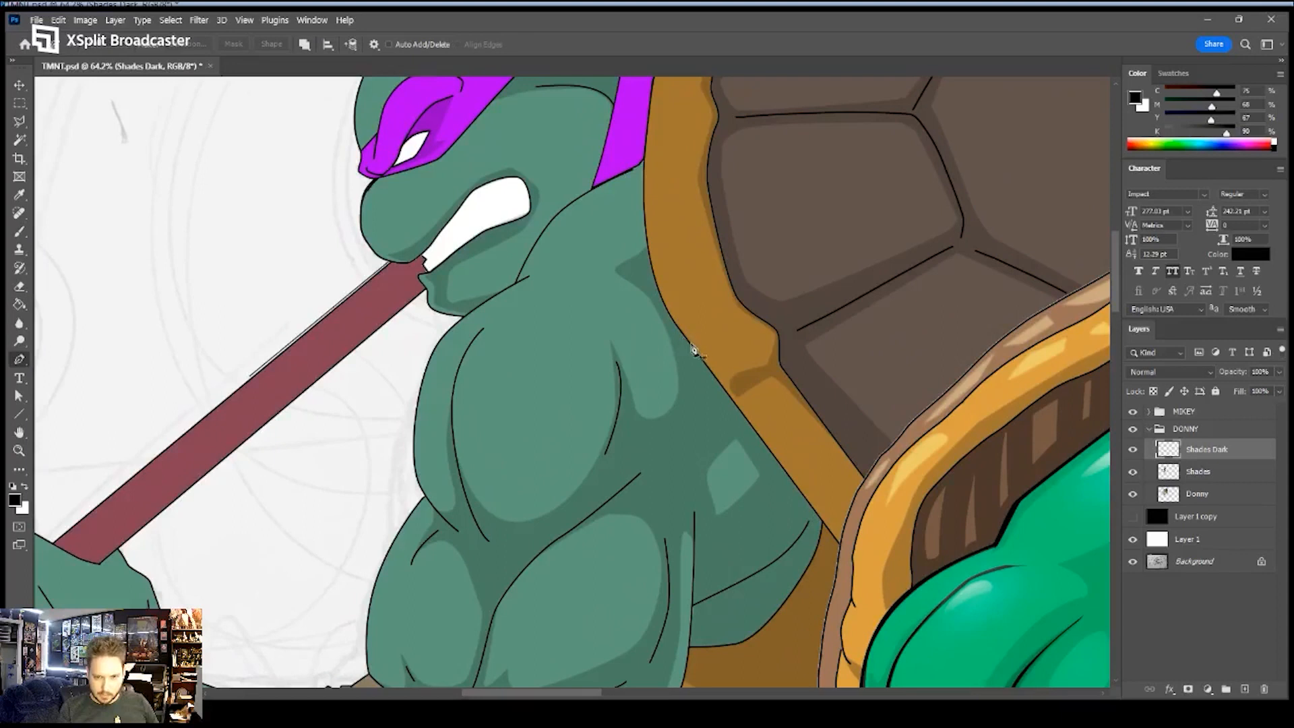
left_click(704, 400)
left_click_drag(668, 460, 692, 462)
left_click(694, 521)
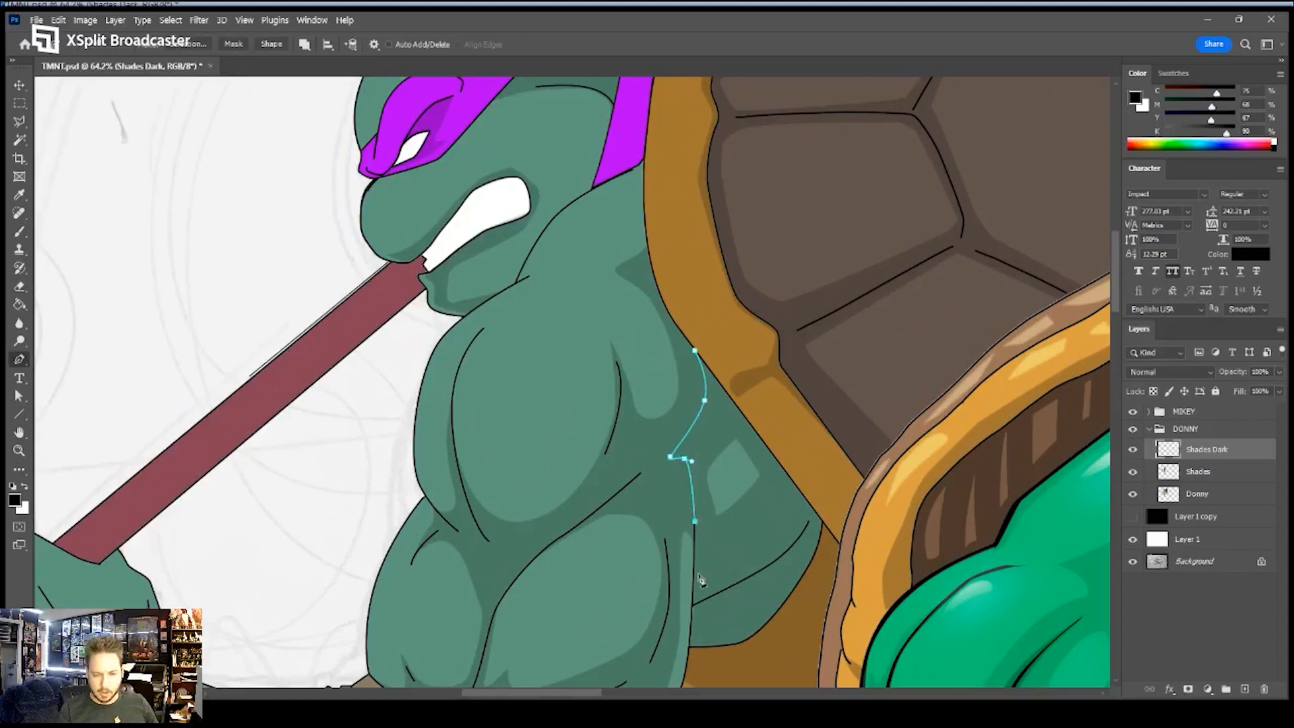
left_click(695, 588)
scroll(695, 588, "down", 3)
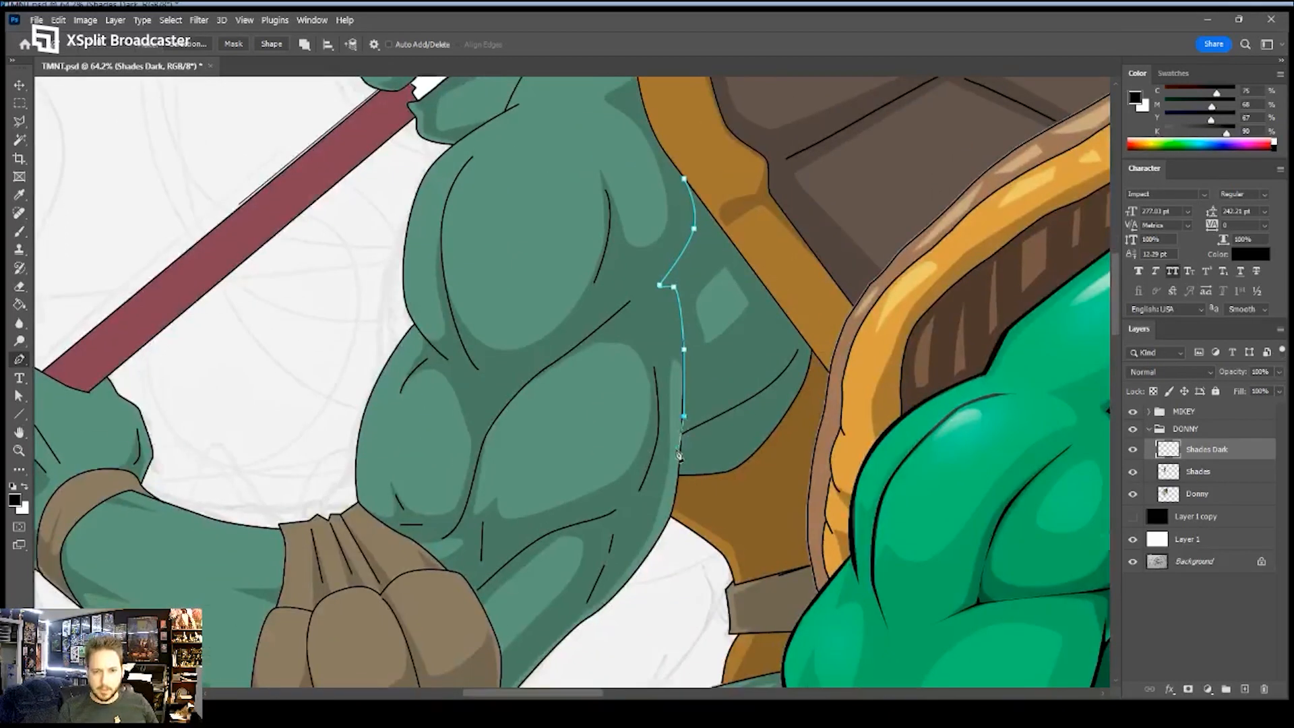
key("ctrl+z")
key("ctrl+z")
key("ctrl+z")
key("ctrl+z")
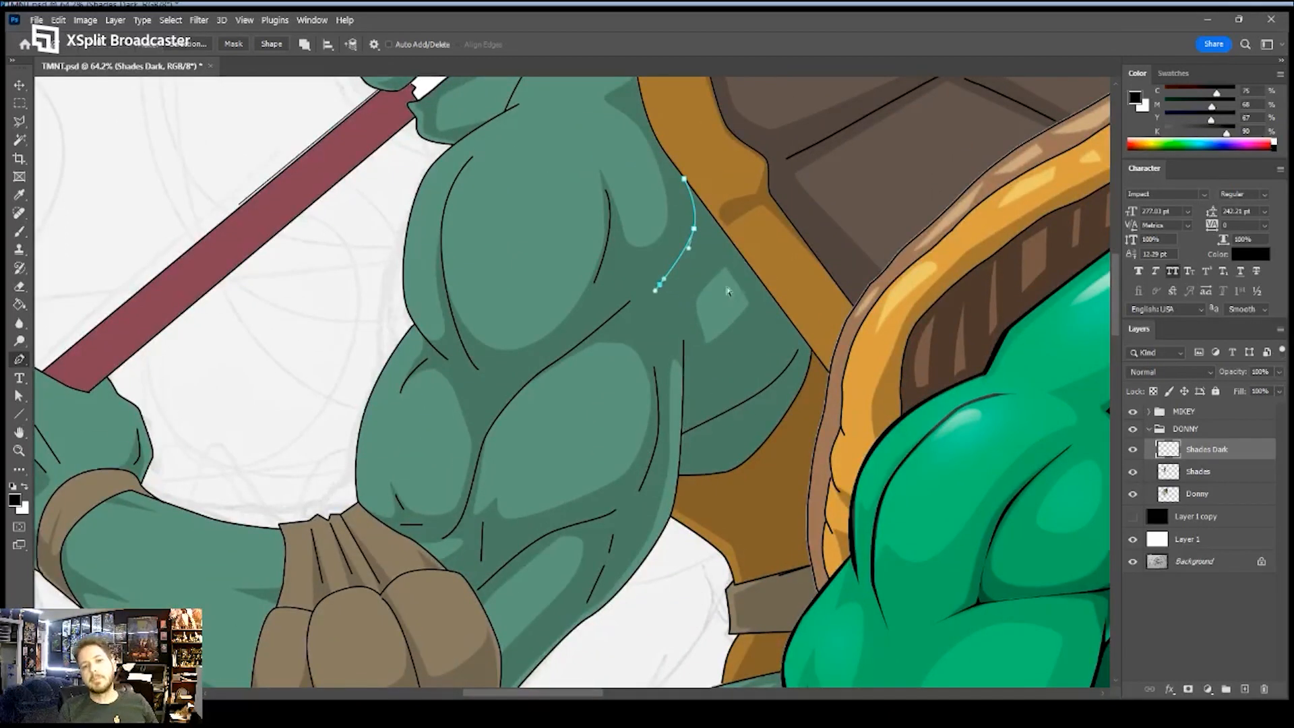
- Continue the torso shadow path along the armpit crease, around the lighter area of the flank and down the arm's back edge
left_click(668, 270)
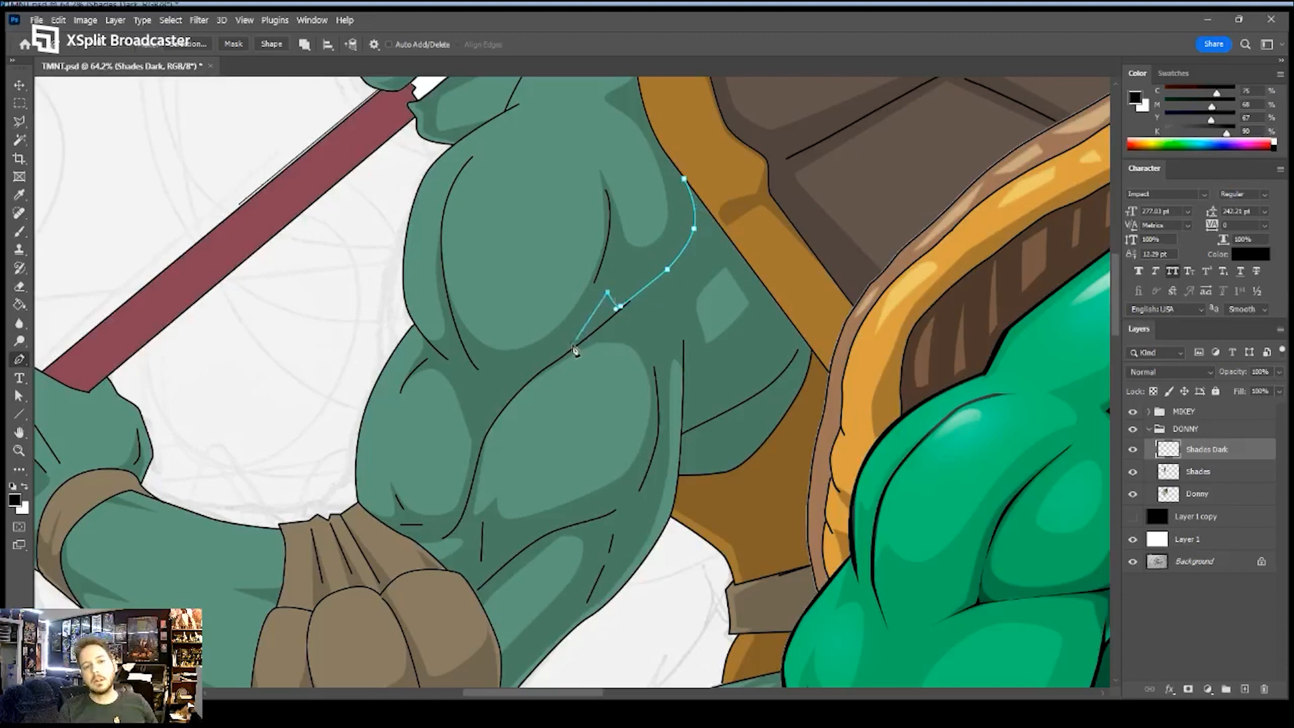
left_click(602, 325)
left_click(685, 296)
left_click_drag(709, 253, 718, 245)
left_click(740, 259)
left_click_drag(776, 315, 767, 366)
left_click_drag(705, 404, 695, 406)
left_click_drag(684, 346, 684, 442)
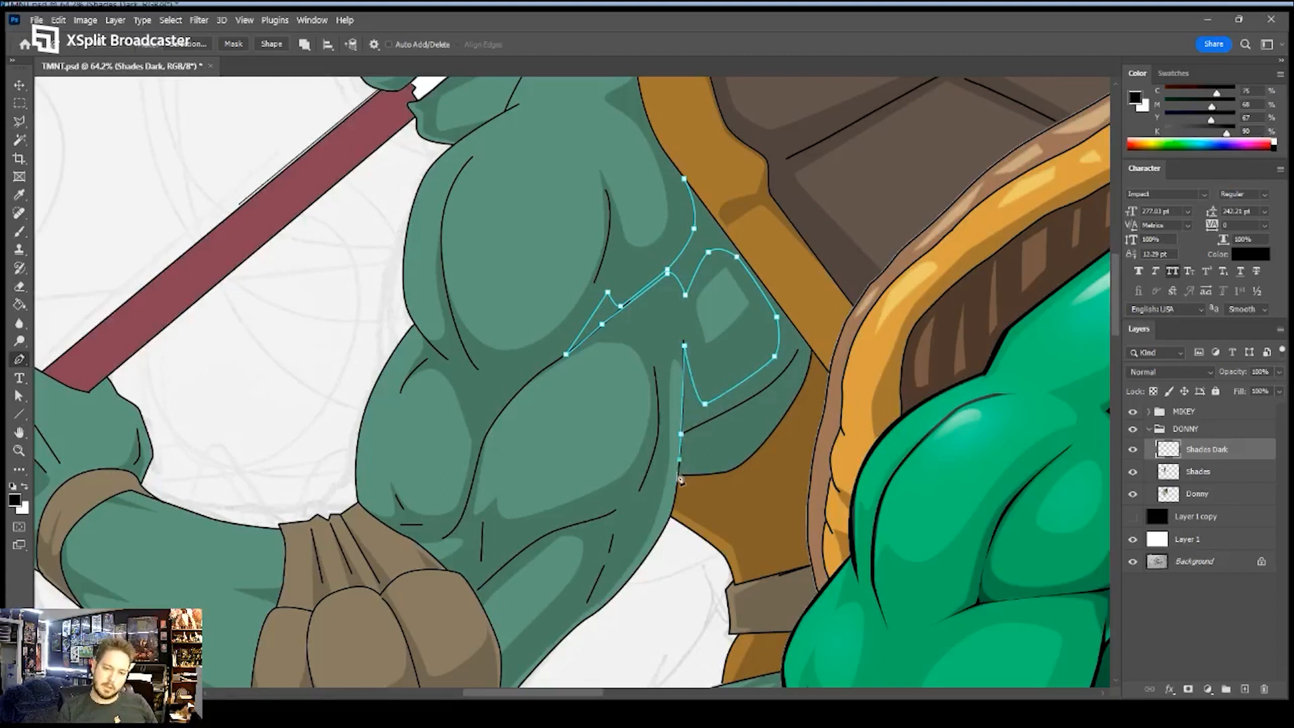
- Extend the path along the torso's lower edge, around a sliver of the shell's underside and down to the belt
left_click_drag(733, 470, 752, 458)
left_click_drag(791, 411, 799, 402)
left_click(807, 407)
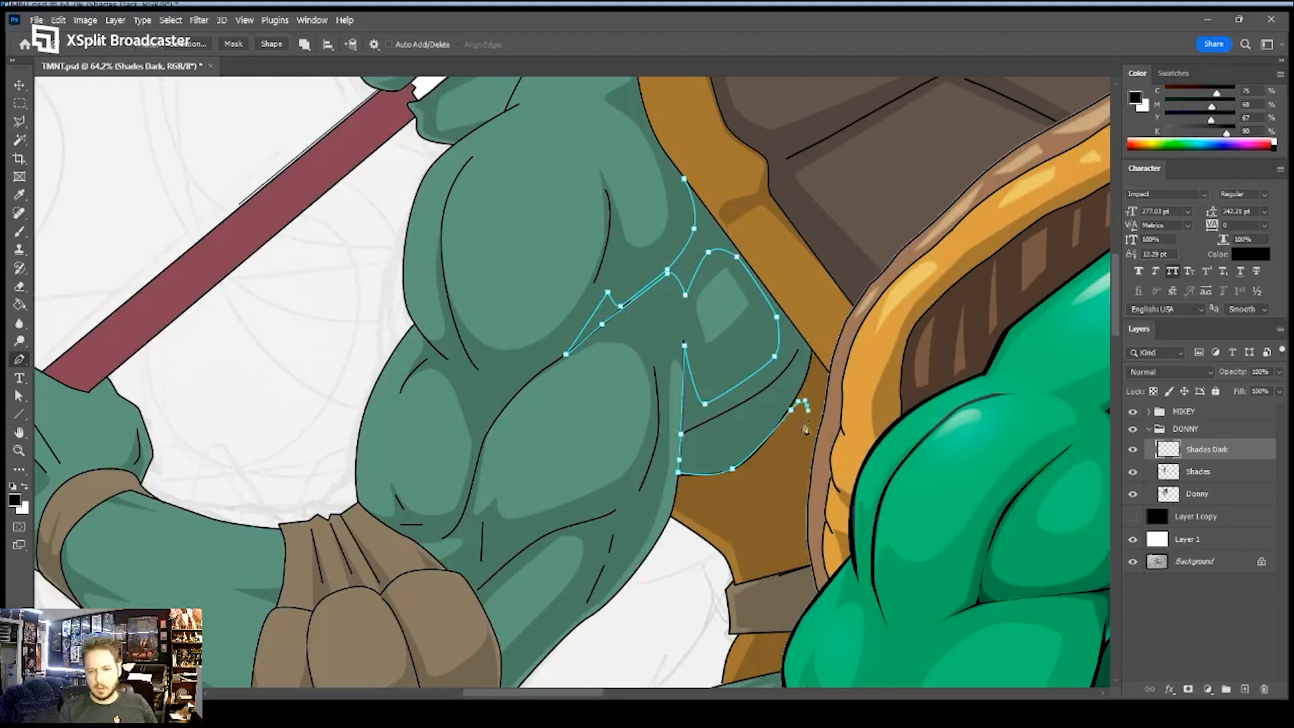
left_click_drag(772, 470, 700, 480)
key("ctrl+z")
left_click(706, 475)
left_click(677, 502)
left_click_drag(740, 528, 753, 536)
left_click(769, 575)
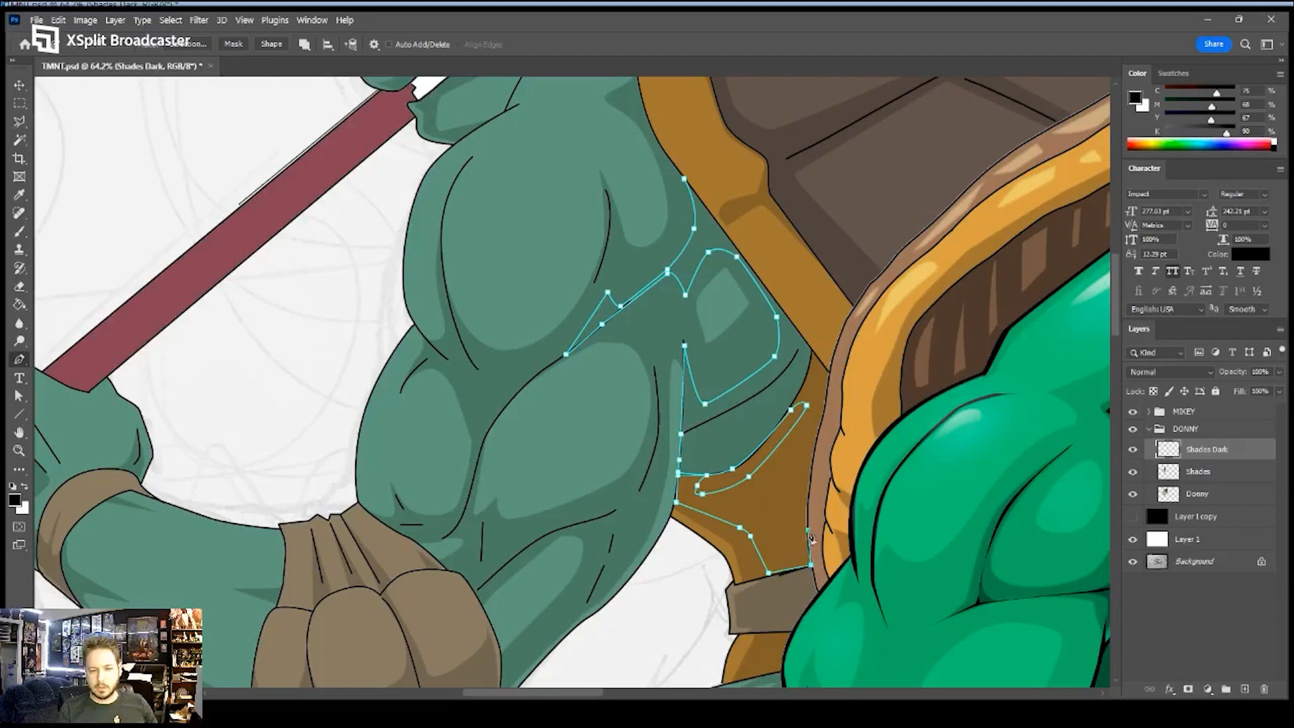
- Close the torso shadow path up along the front turtle's shell rim and the rear shell's edge
left_click(809, 482)
left_click(827, 403)
left_click(765, 286)
left_click(708, 211)
left_click(685, 182)
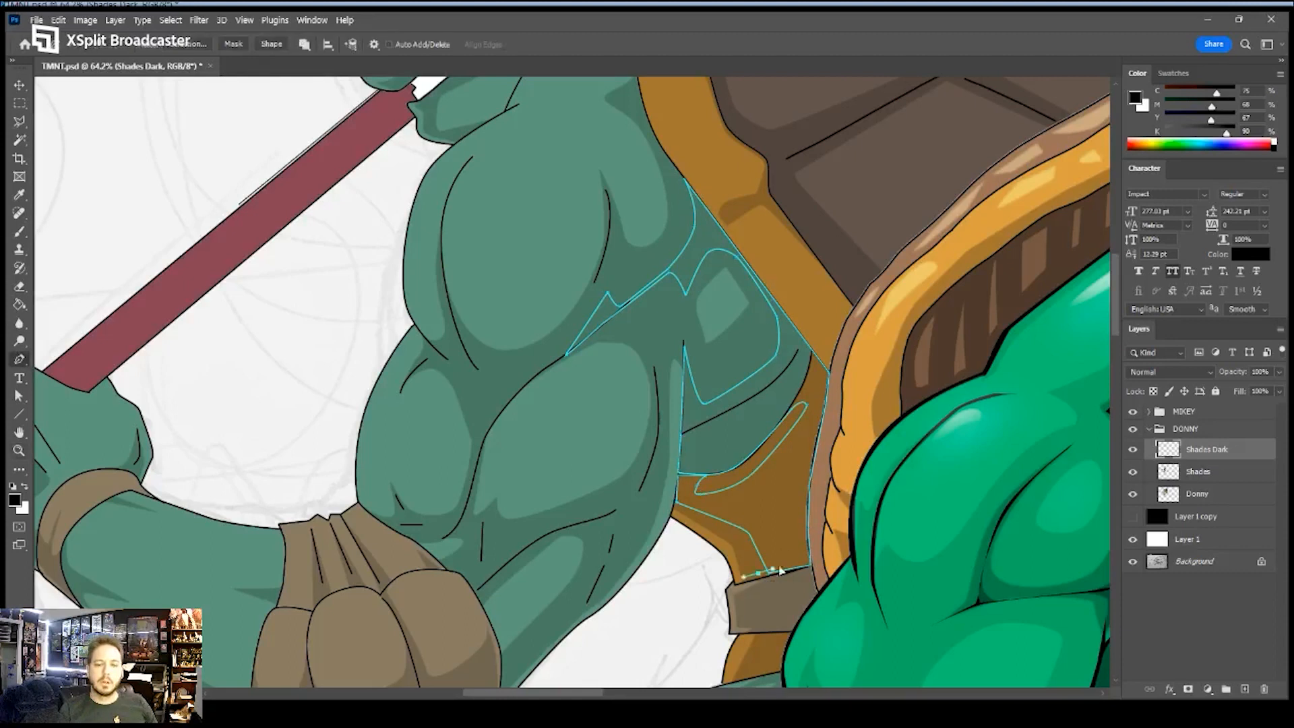
- Draw a closed jagged shadow path across the belt and the shell below it, beside the front turtle's arm
key("ctrl+space")
left_click_drag(780, 584, 757, 411)
left_click(796, 400)
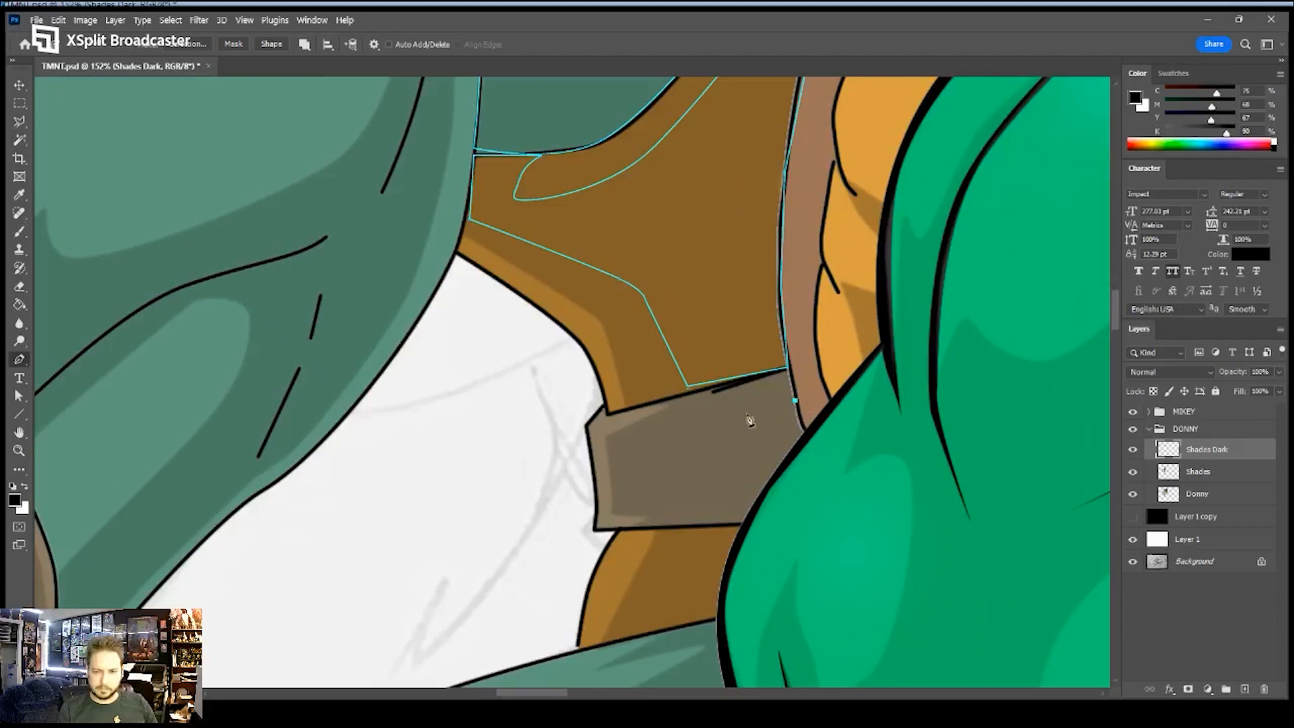
left_click(658, 445)
left_click(658, 499)
left_click_drag(722, 499, 731, 499)
left_click_drag(658, 528, 745, 539)
left_click(655, 629)
left_click(719, 618)
left_click(760, 497)
left_click(804, 432)
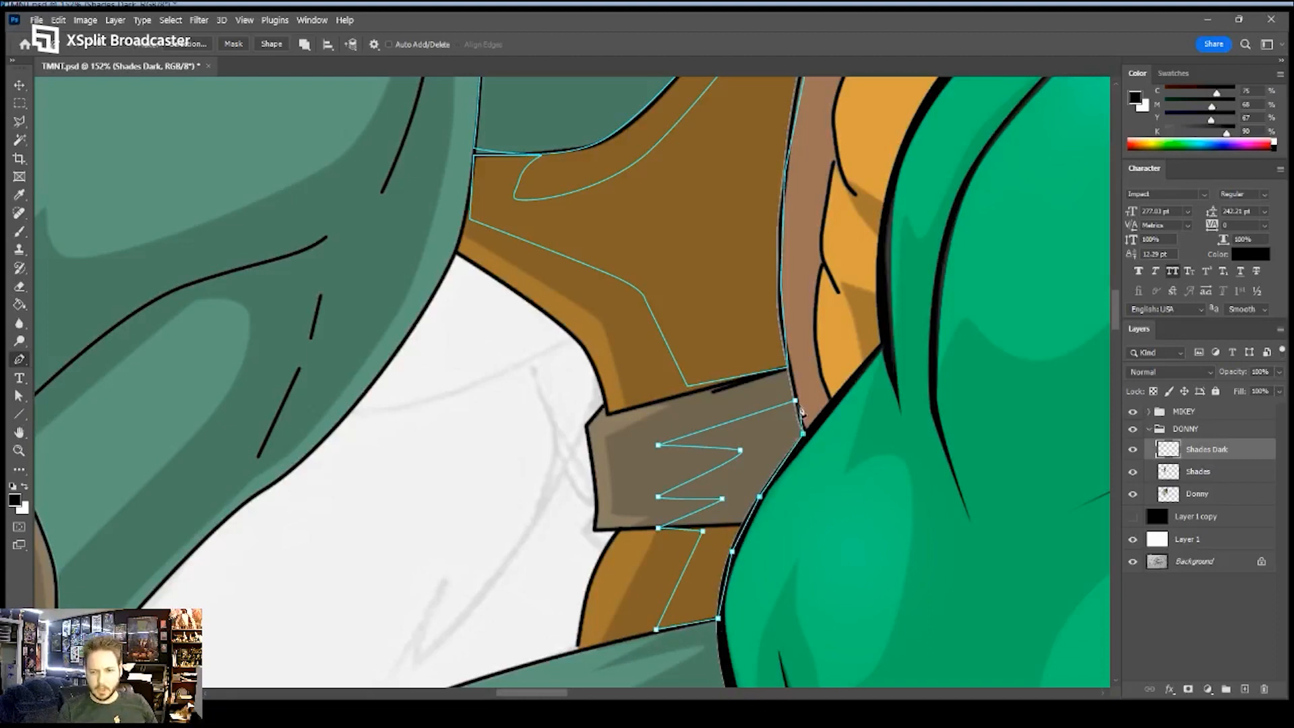
- Draw a pointed shadow path on the inner elbow, where the arm creases meet the elbow pad
key("z")
left_click_drag(734, 387, 670, 404)
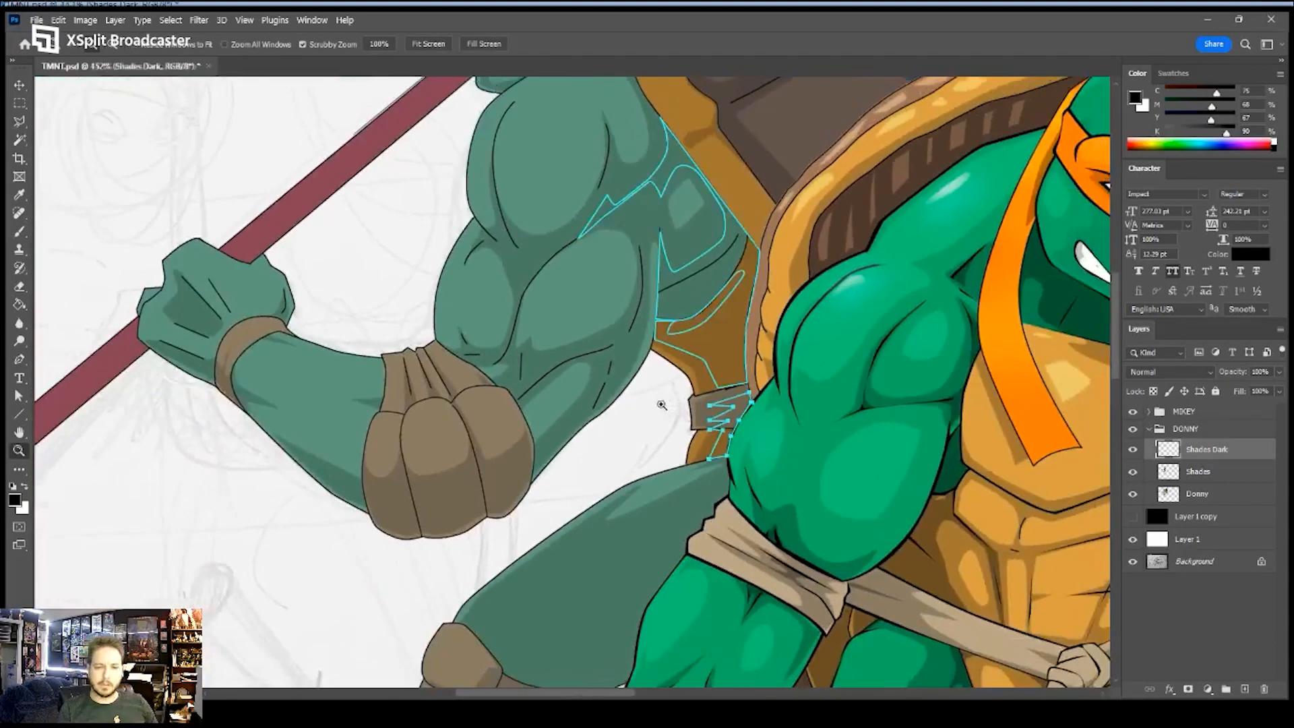
key("ctrl+space")
left_click_drag(532, 379, 592, 370)
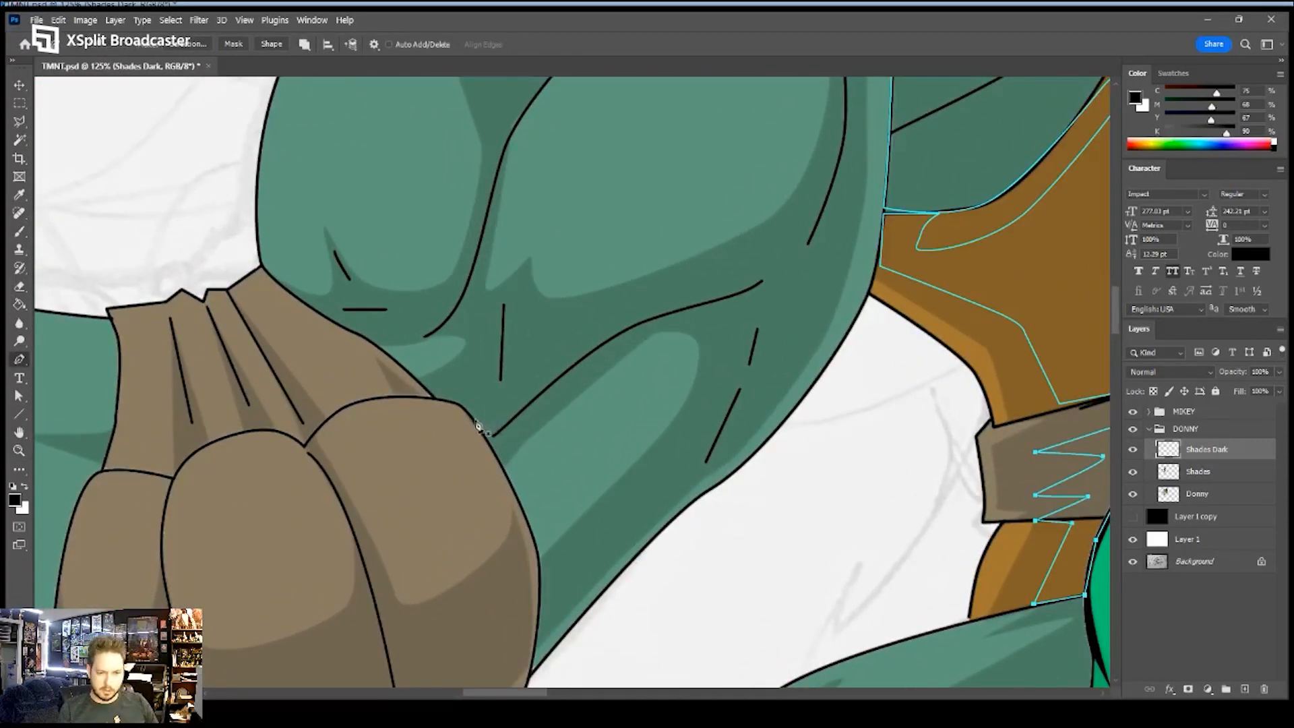
left_click(465, 407)
left_click(491, 359)
left_click(506, 306)
left_click_drag(499, 395, 503, 424)
left_click(528, 402)
left_click(490, 446)
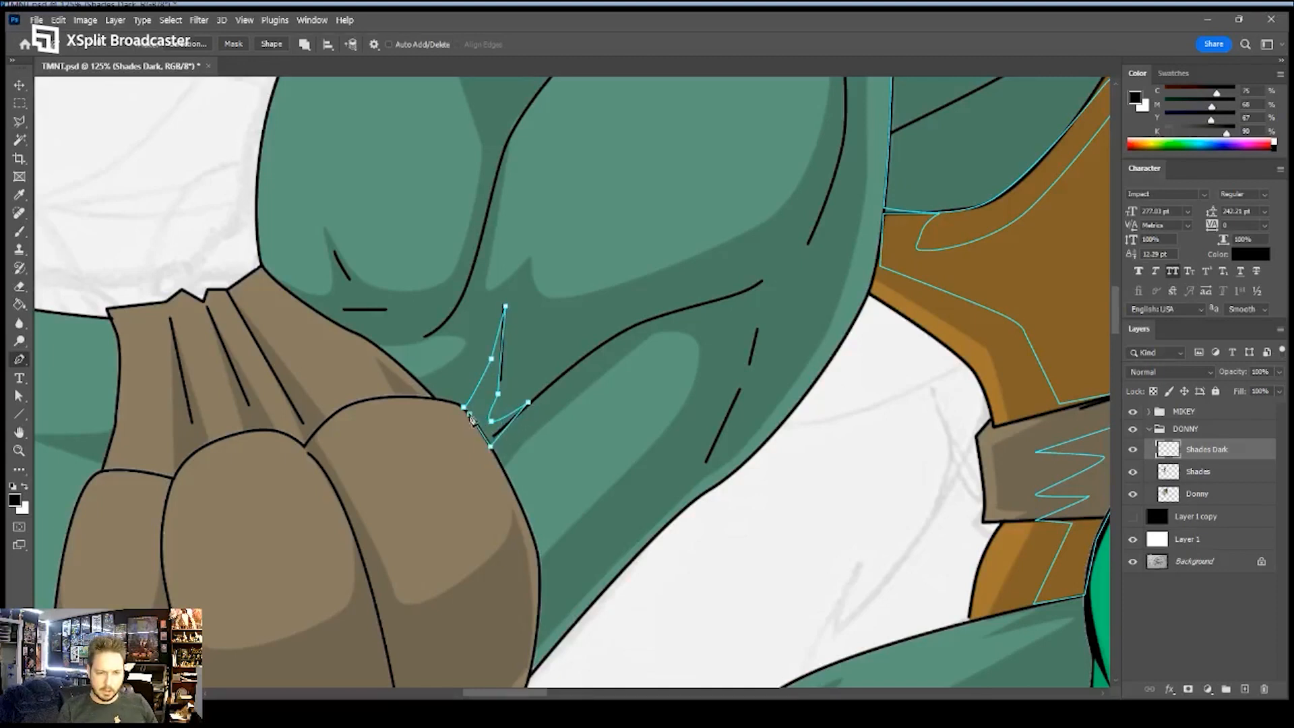
- Draw a thin triangular shadow path on the arm's underside beside the elbow pad
left_click(544, 596)
left_click(658, 484)
left_click(536, 634)
- Draw a curved, pointed shadow path at the upper end of the elbow crease, reaching along the short muscle lines
left_click_drag(684, 370, 611, 466)
left_click(664, 390)
left_click_drag(708, 363, 716, 355)
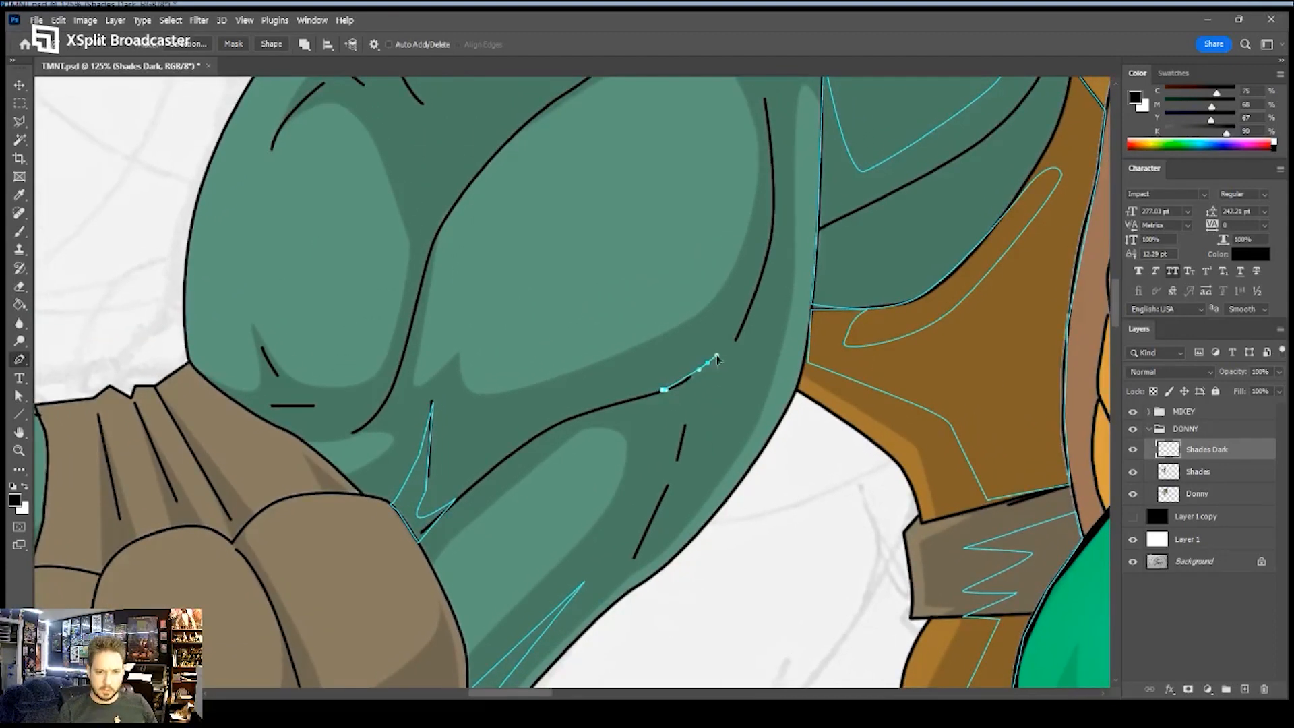
left_click_drag(687, 450, 679, 472)
left_click(648, 526)
left_click(672, 412)
left_click_drag(626, 403, 617, 405)
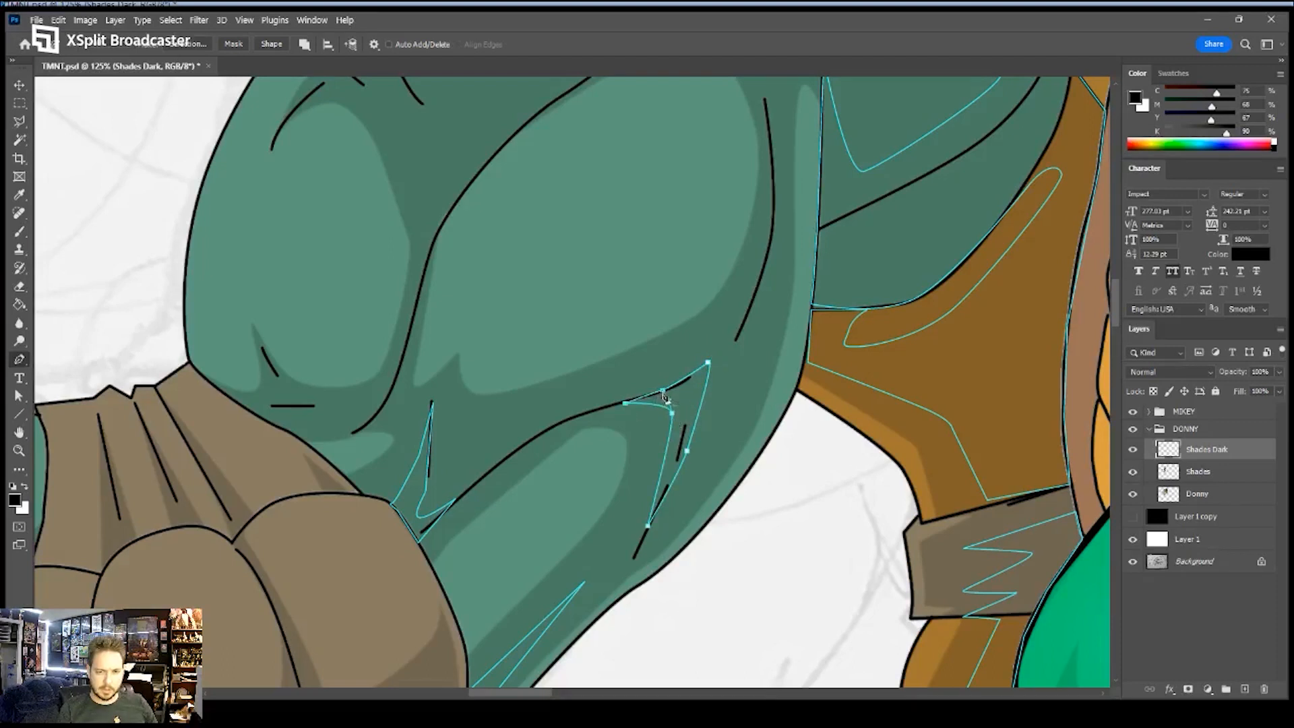
- Draw a pointed shadow path where the shoulder muscle meets the two upper-arm muscles
left_click_drag(472, 422, 607, 426)
left_click_drag(573, 160, 593, 425)
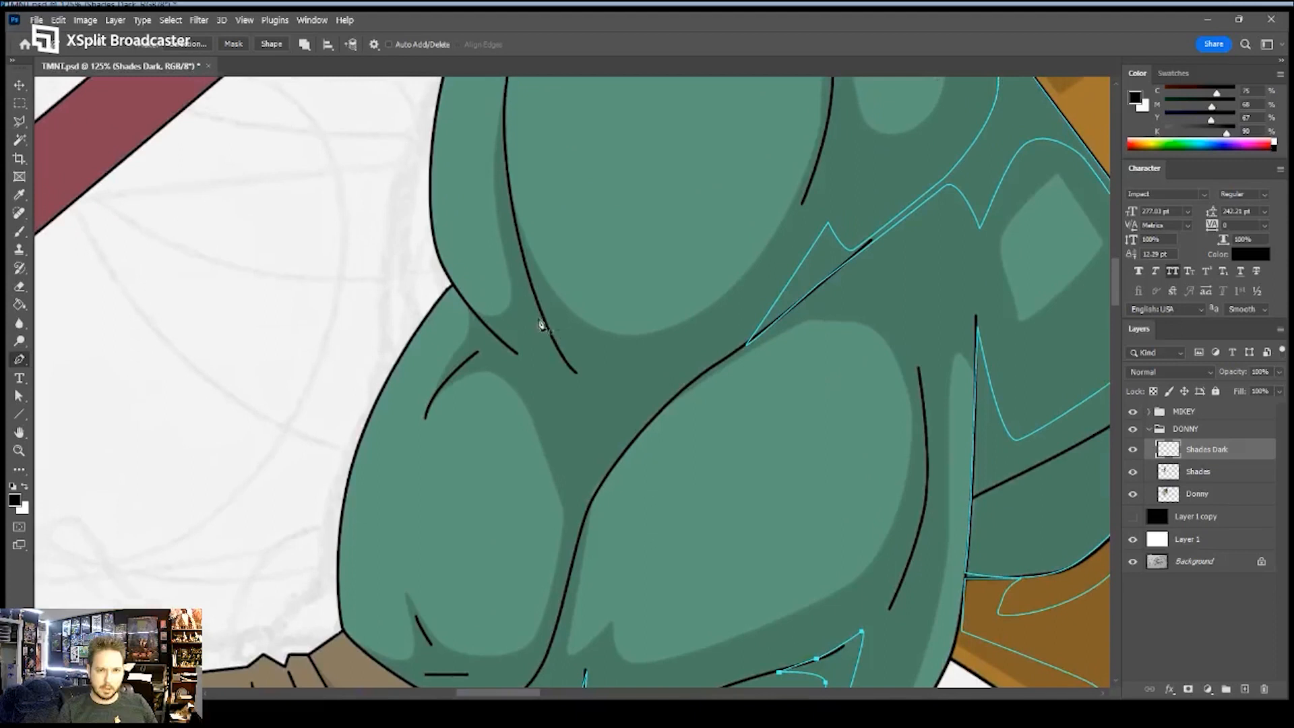
left_click_drag(599, 368, 625, 376)
left_click_drag(584, 434, 577, 445)
left_click_drag(551, 374, 551, 342)
key("ctrl+z")
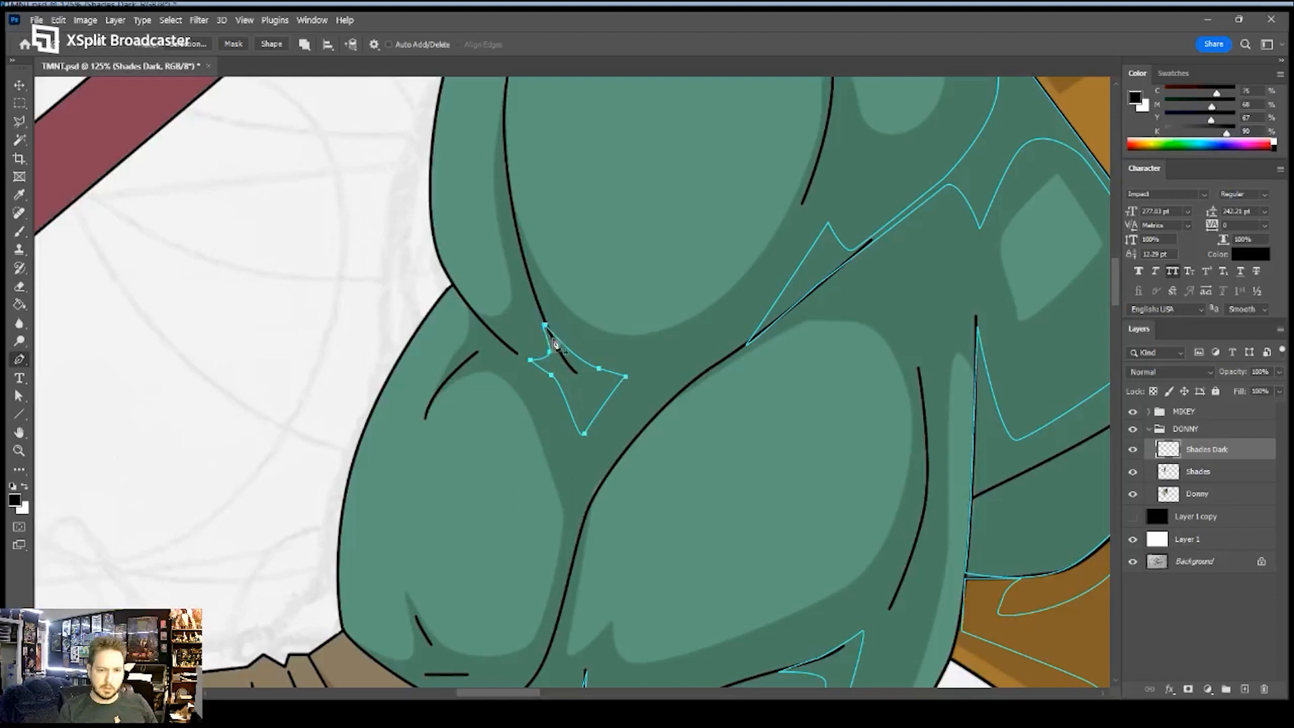
- Draw a small triangular shadow path on the head where the cheek line meets the hanging mask tail
key("z")
left_click_drag(662, 357, 564, 436)
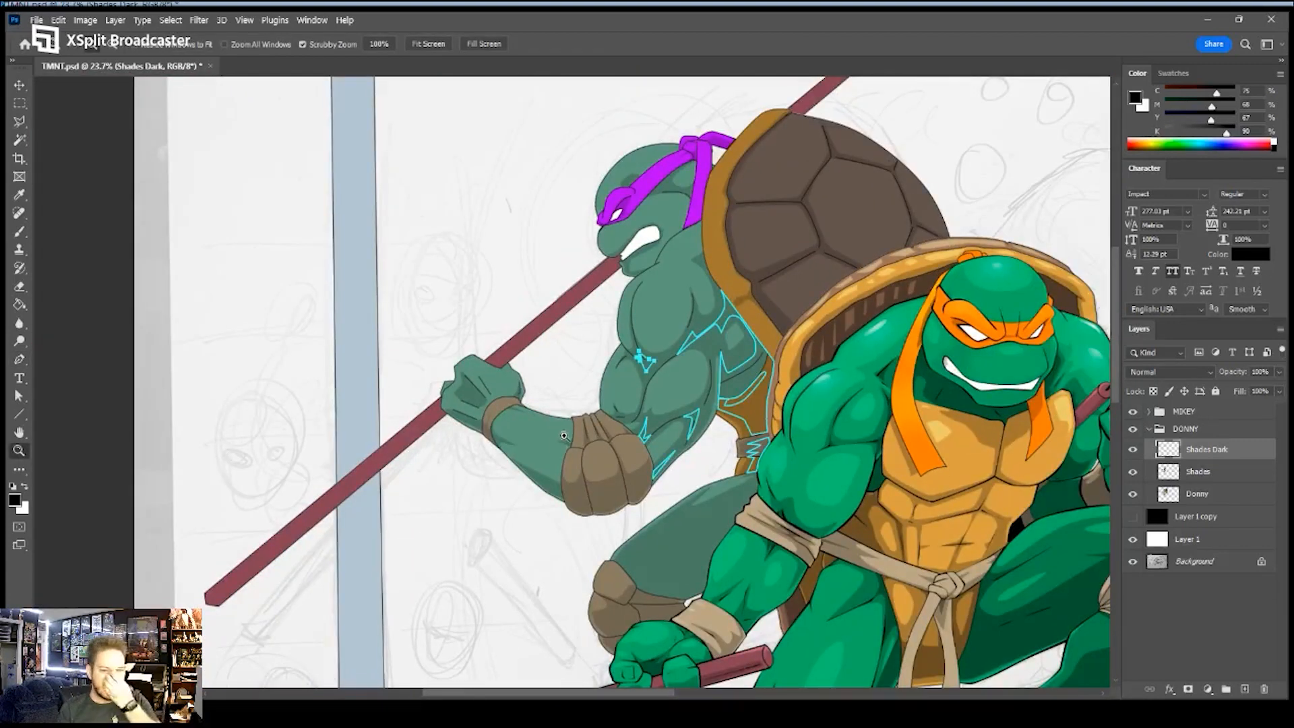
left_click_drag(671, 169, 767, 177)
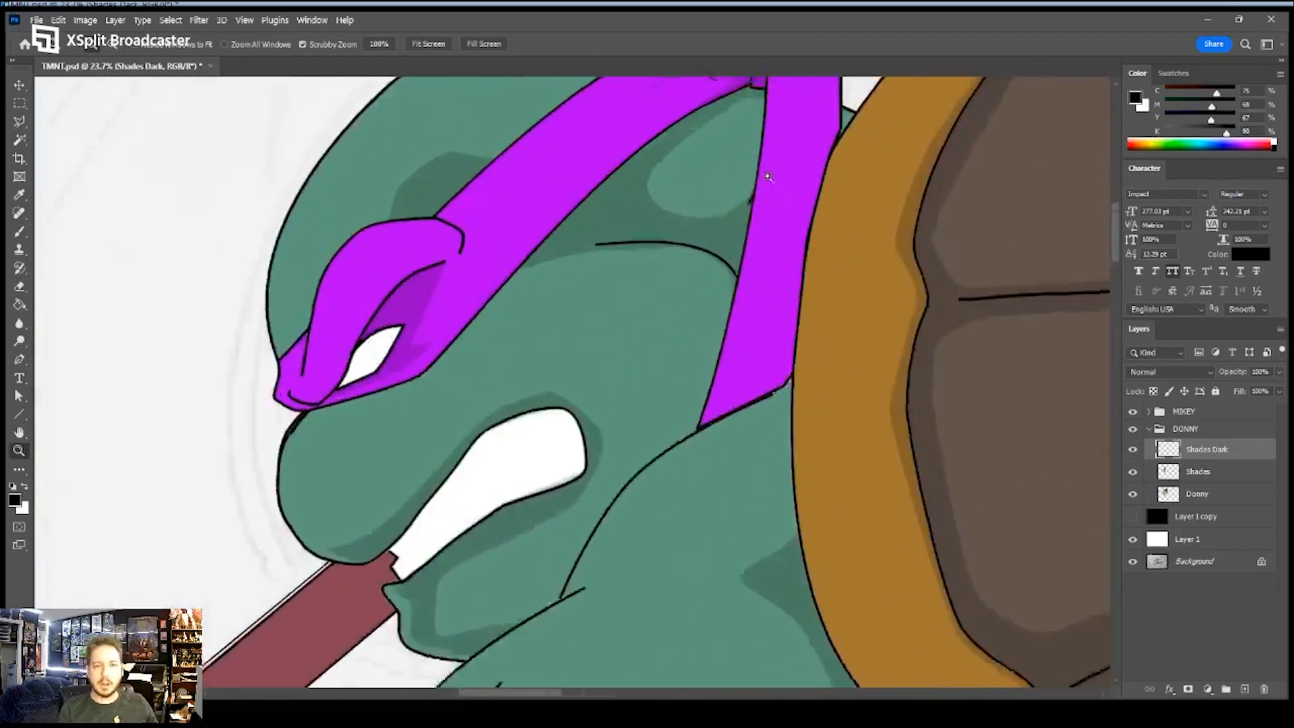
key("p")
left_click(703, 260)
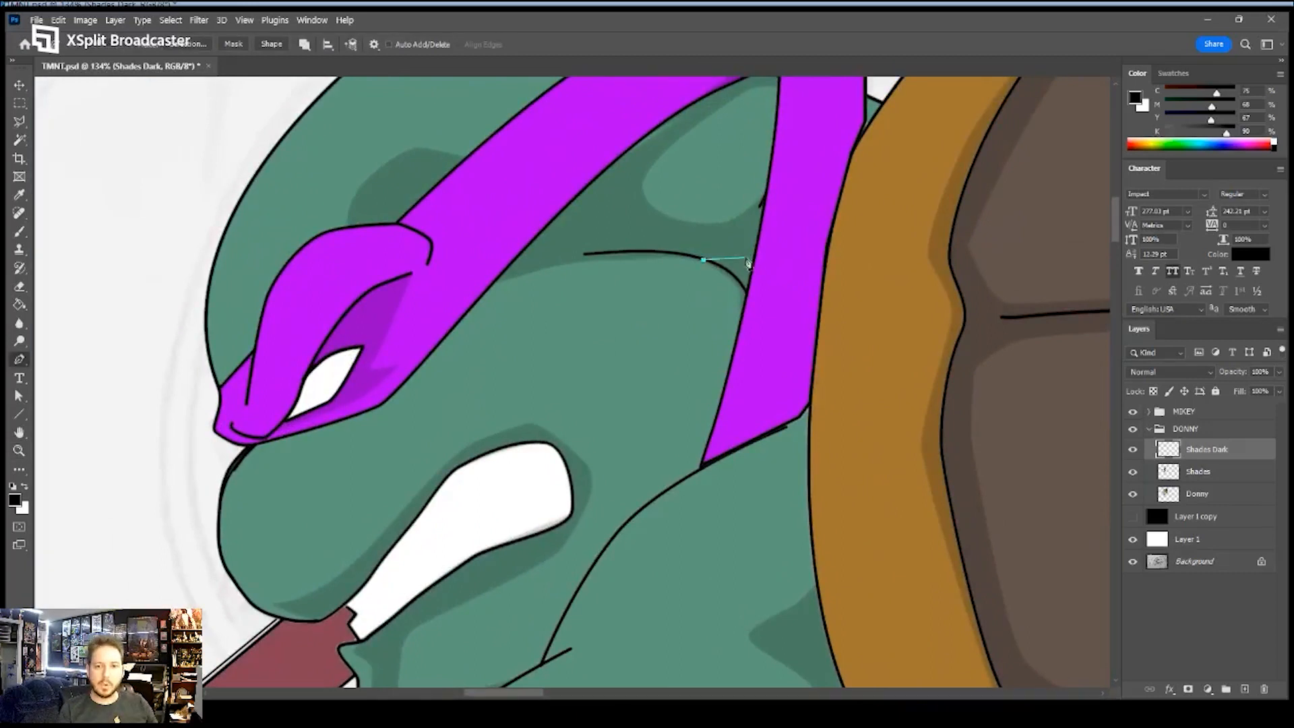
left_click(753, 256)
left_click(747, 292)
left_click(723, 265)
left_click(703, 259)
- Draw a shadow path between the mask band's lower edge and the front end of the cheek line
left_click_drag(568, 227, 531, 263)
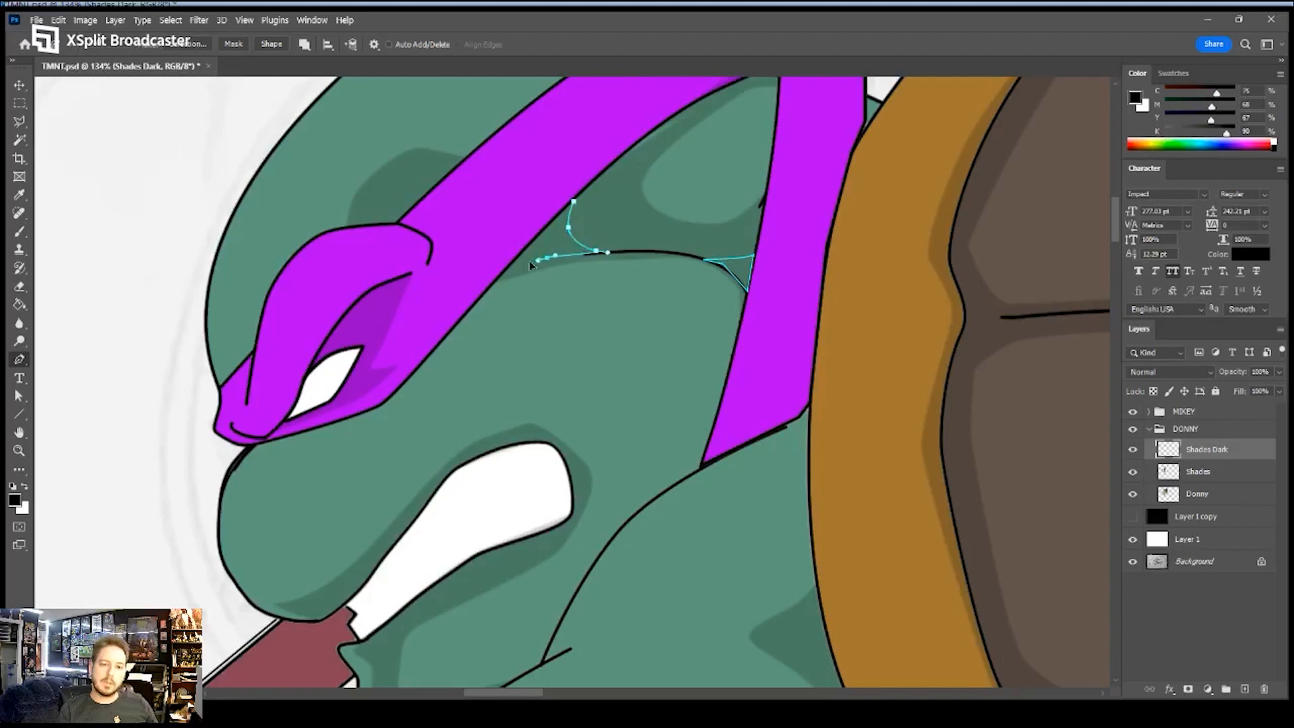
left_click(510, 267)
left_click(574, 202)
- Draw a closed shadow path on the mask between the brow line and the top of the eye
left_click(390, 286)
left_click(362, 345)
left_click(336, 352)
left_click(310, 367)
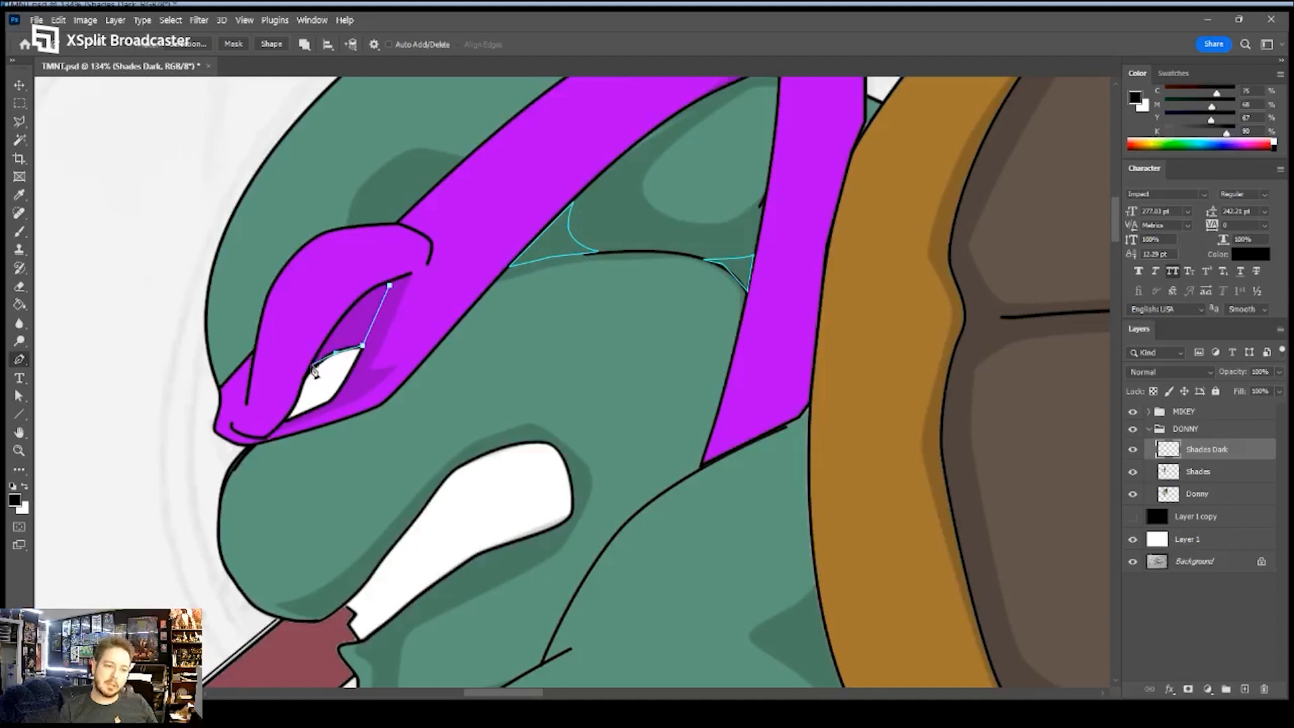
left_click(362, 297)
- Add a small triangular shadow path under the eye and a narrow one along the mask's front tip
left_click(343, 387)
left_click(367, 385)
left_click(327, 403)
left_click(342, 387)
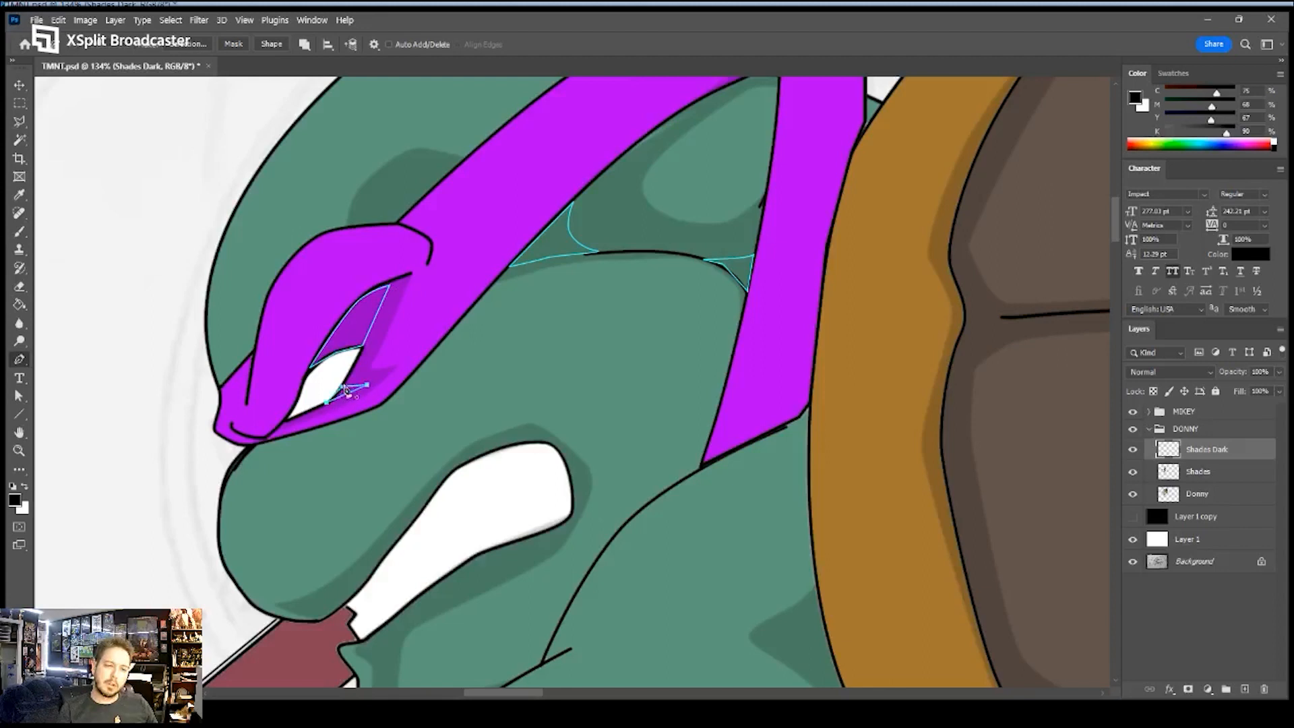
left_click(244, 432)
left_click_drag(231, 421, 257, 456)
- Draw a small closed shadow path below the mask's knot, between the head band and the hanging tail
left_click_drag(453, 235, 315, 399)
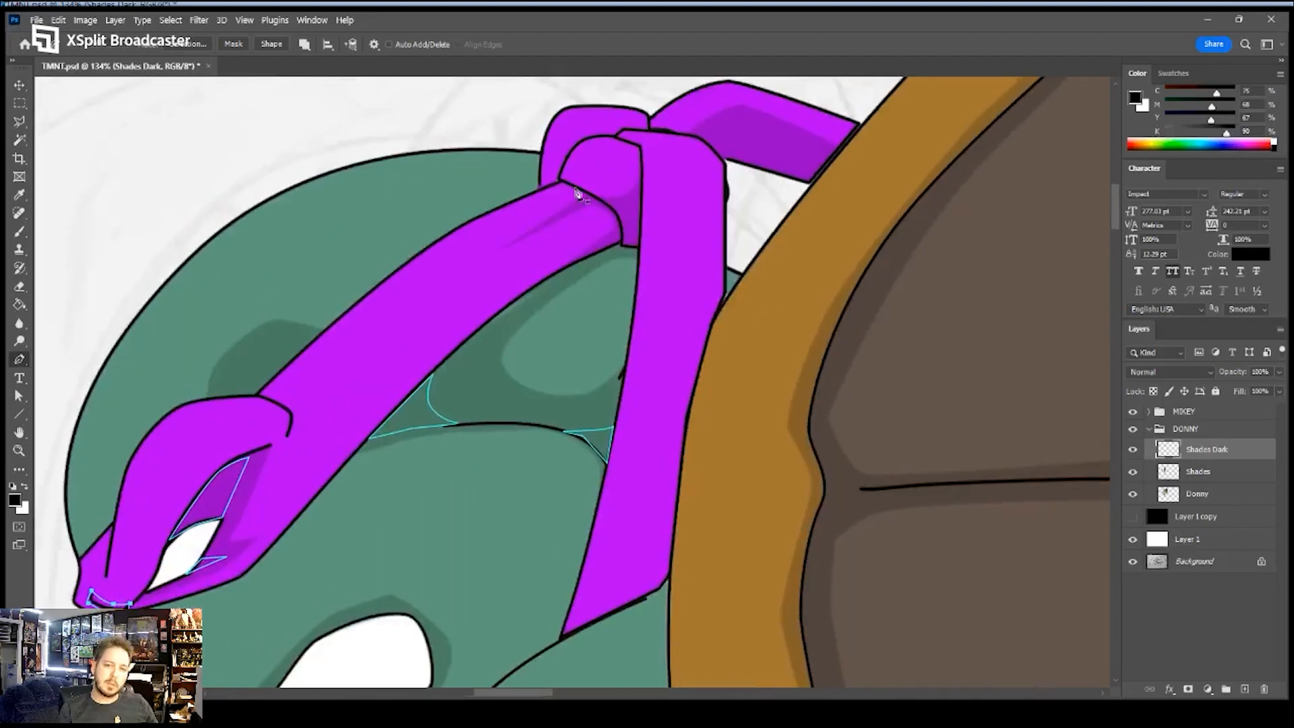
left_click(639, 220)
left_click(638, 246)
left_click(609, 248)
left_click(622, 236)
left_click(623, 217)
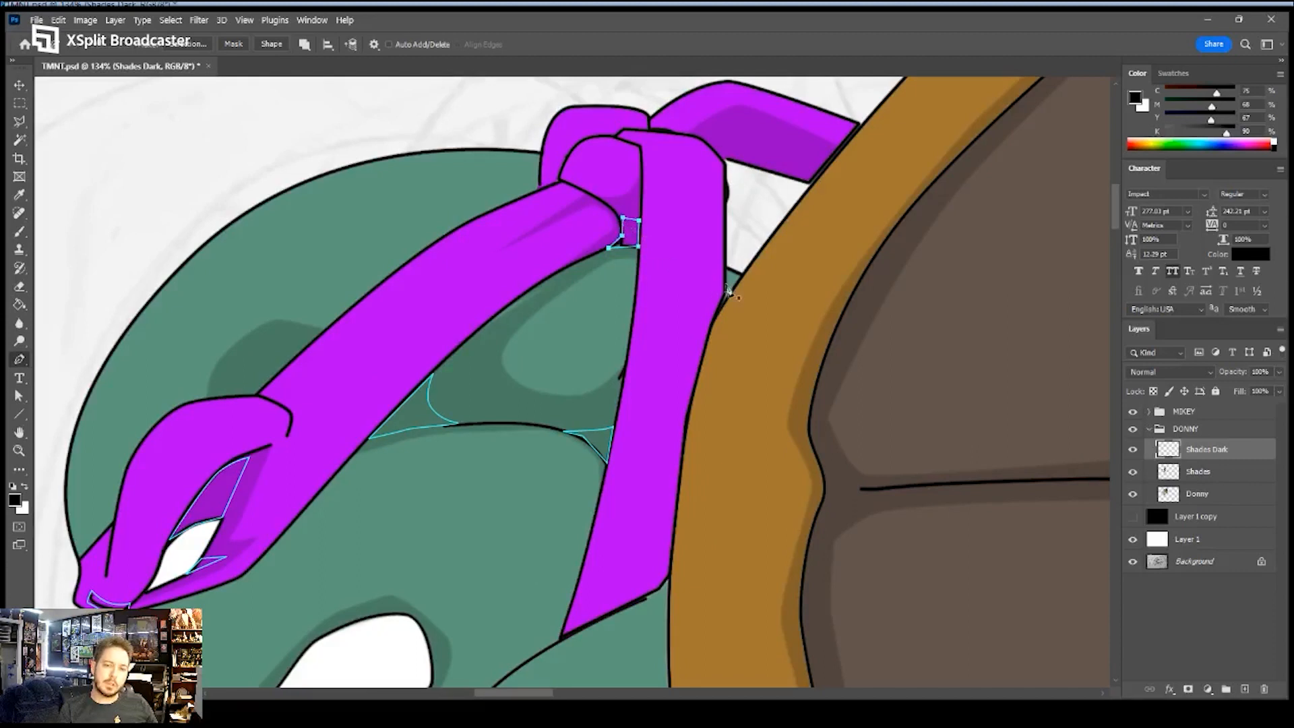
- Fill all drawn shadow paths with black on the Shades Dark layer and dismiss the path
left_click_drag(569, 300, 663, 168)
left_click_drag(520, 412, 598, 289)
key("z")
key("a")
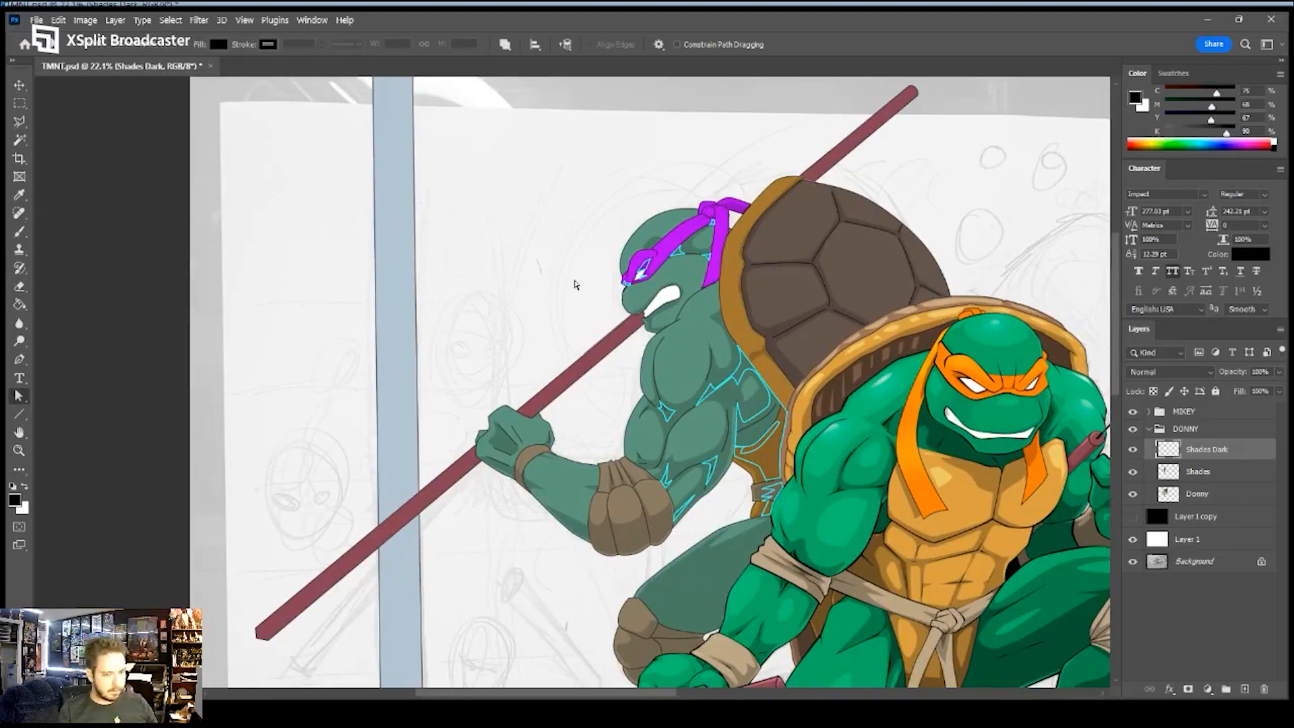
key("p")
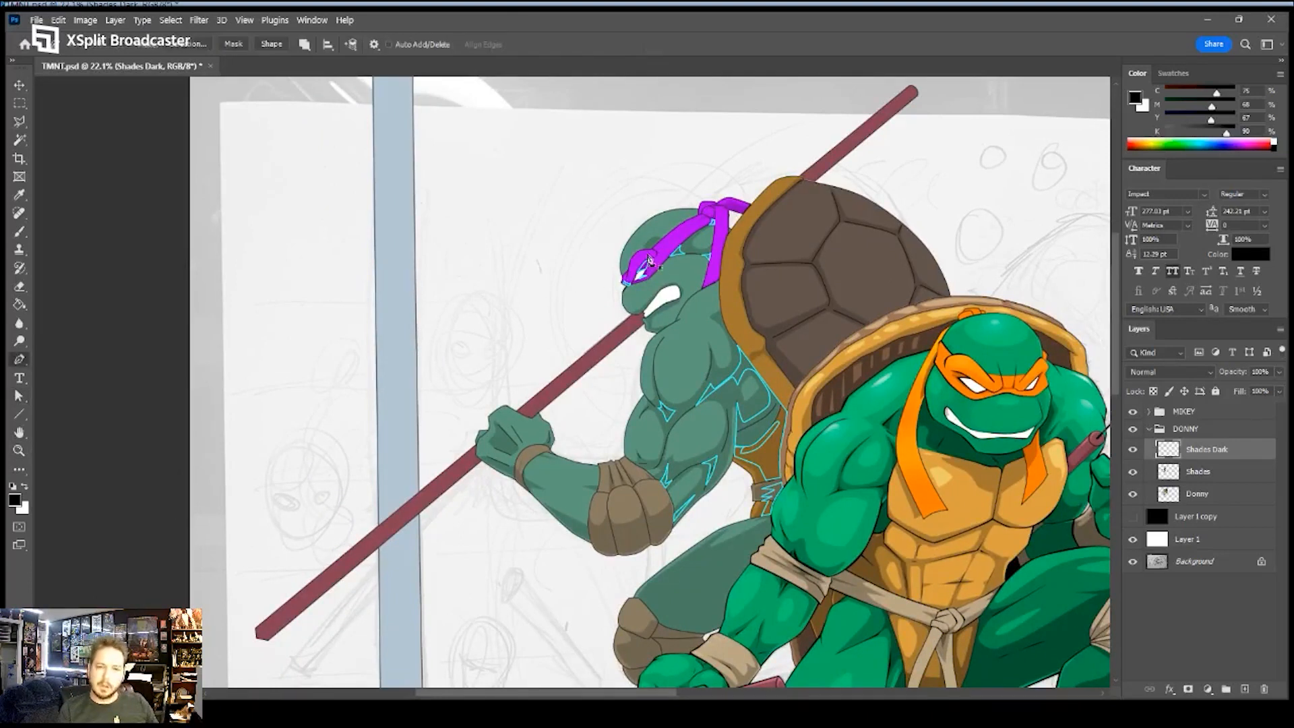
left_click(694, 366)
key("Return")
key("Return")
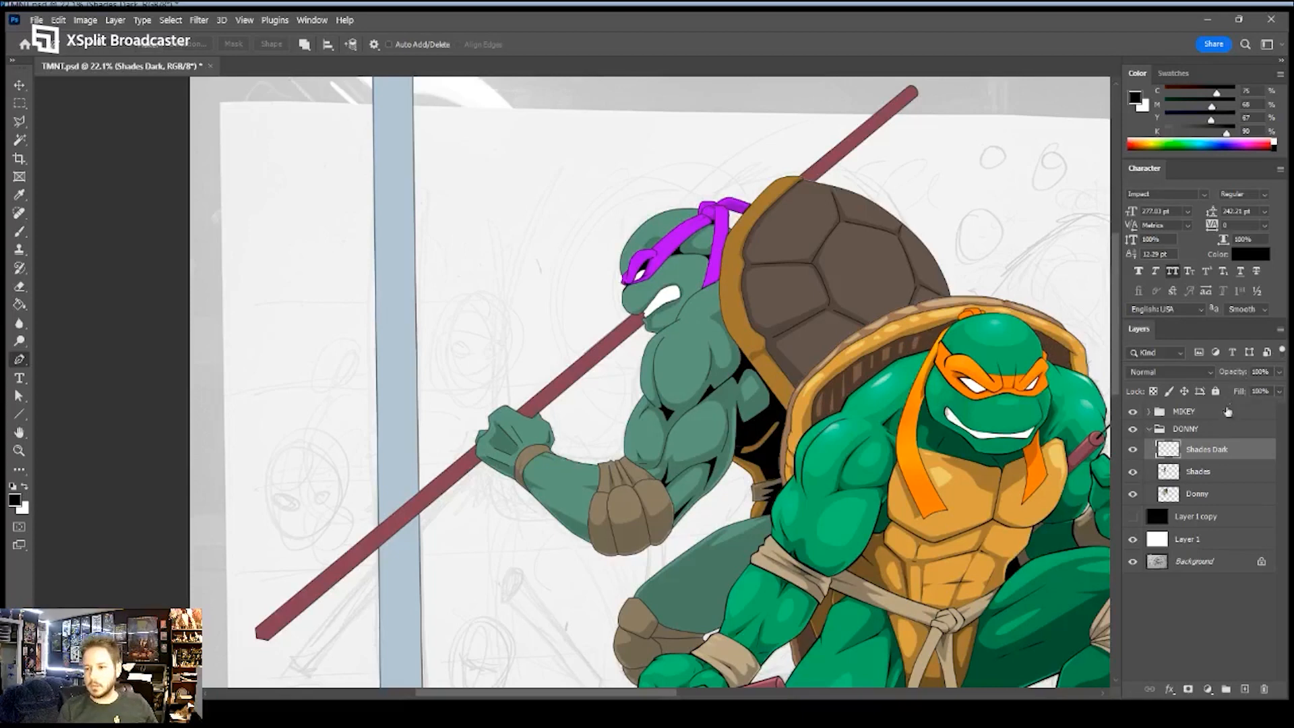
- Set the Shades Dark layer's opacity to 25%
left_click_drag(1235, 377, 1191, 381)
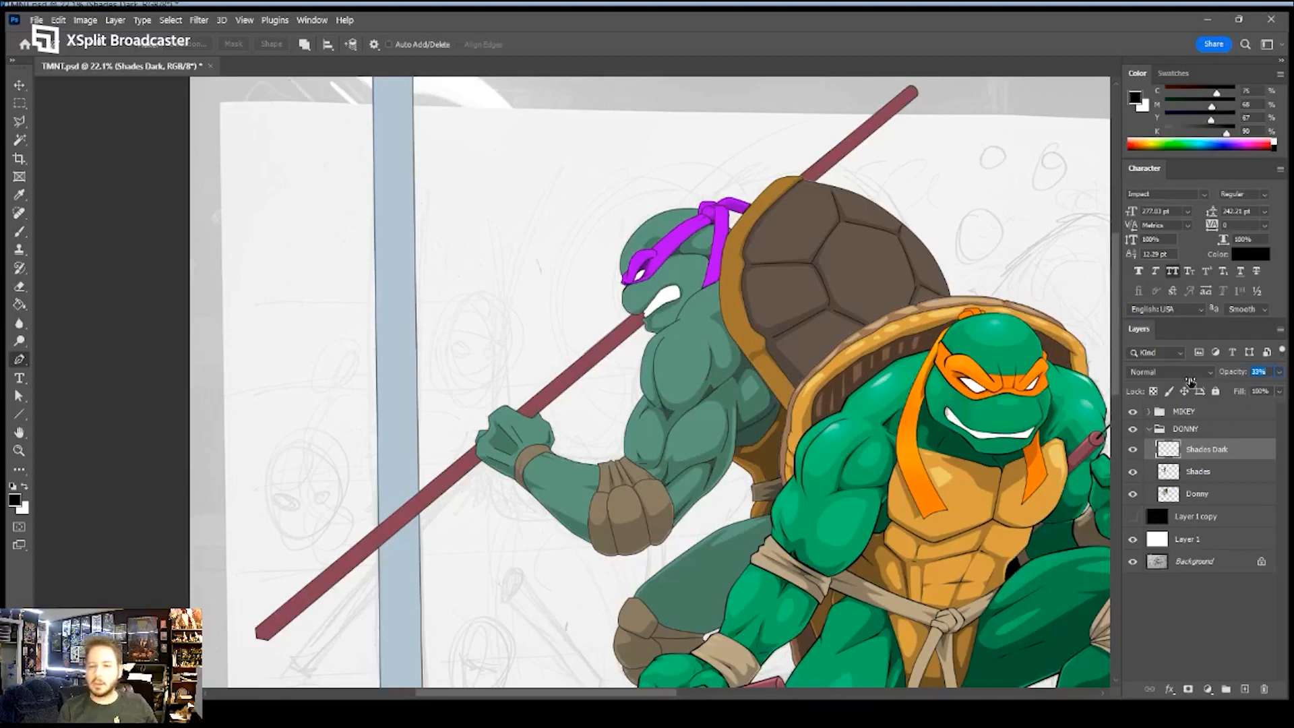
left_click_drag(1191, 380, 1182, 382)
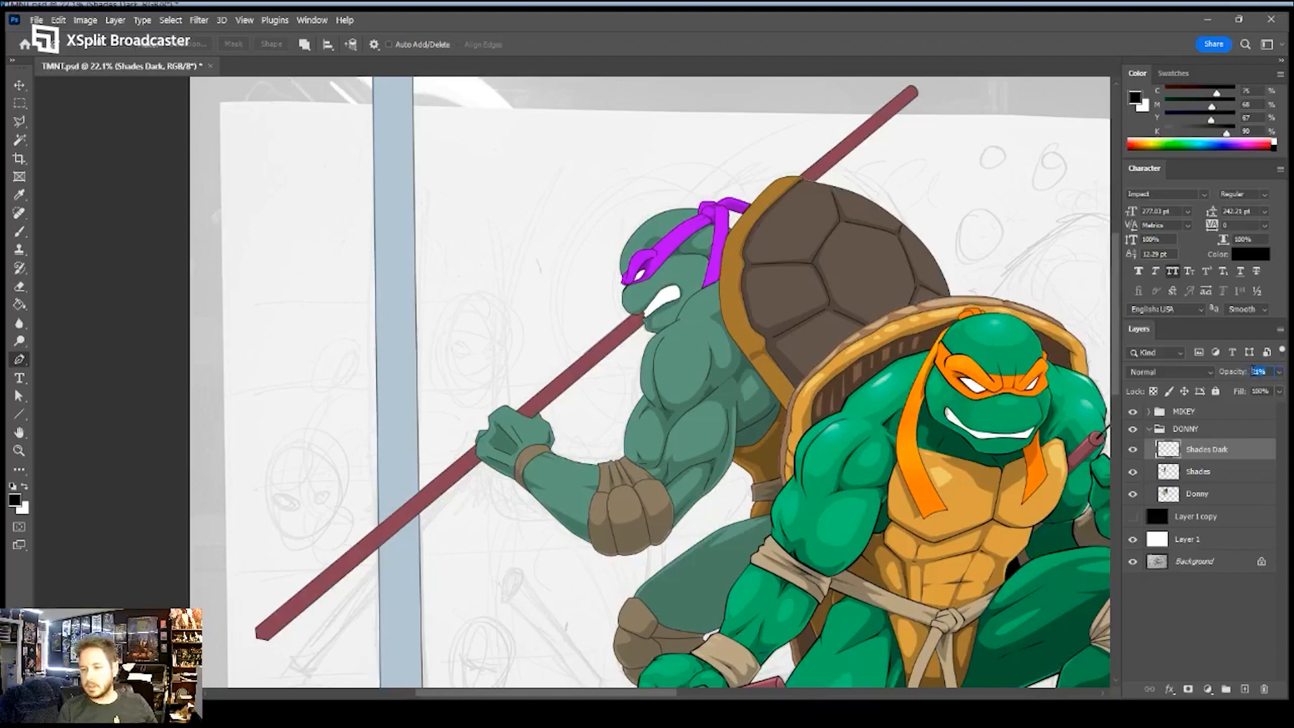
type("25")
key("Return")
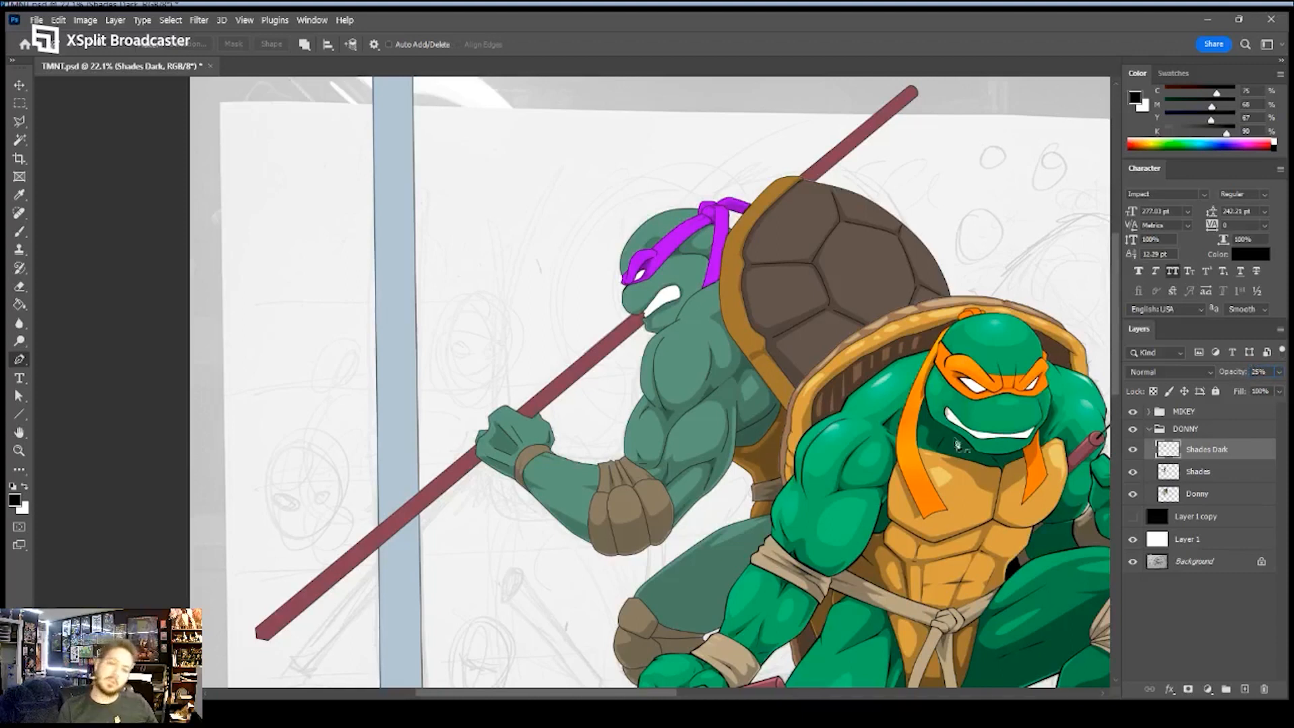
- Create a new layer above Shades Dark and name it "SHADES Blacks"
key("z")
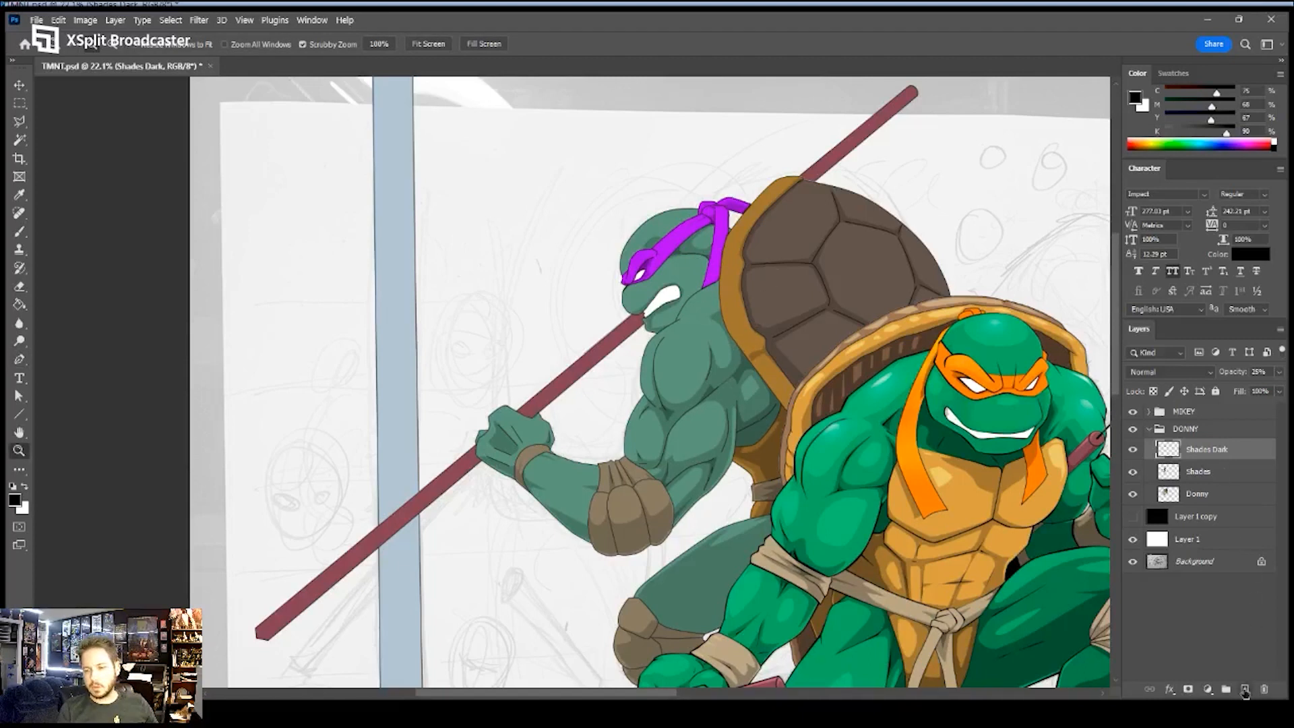
left_click(1245, 690)
double_click(1198, 451)
type("SHADES")
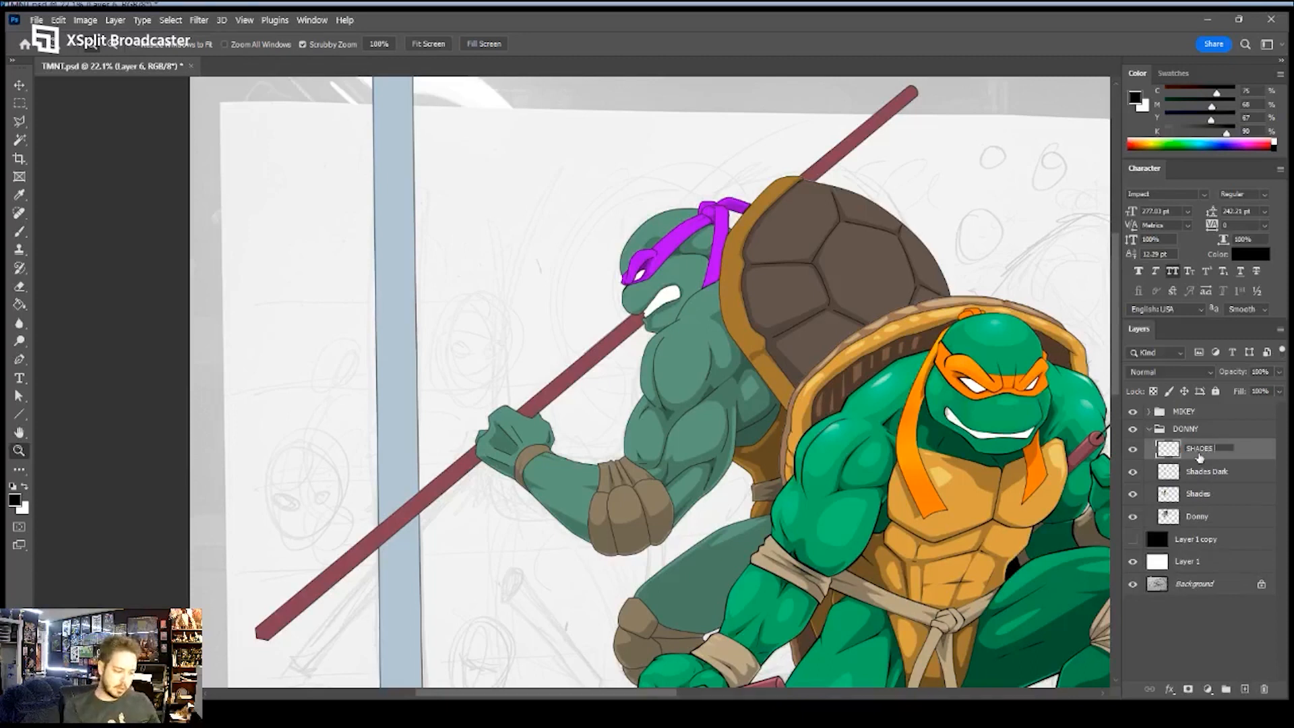
type(" Blacks")
key("Return")
- Draw a closed Pen path around the shadowed flank beneath the arm, between the rib line and the plastron edge
left_click_drag(743, 424, 828, 414)
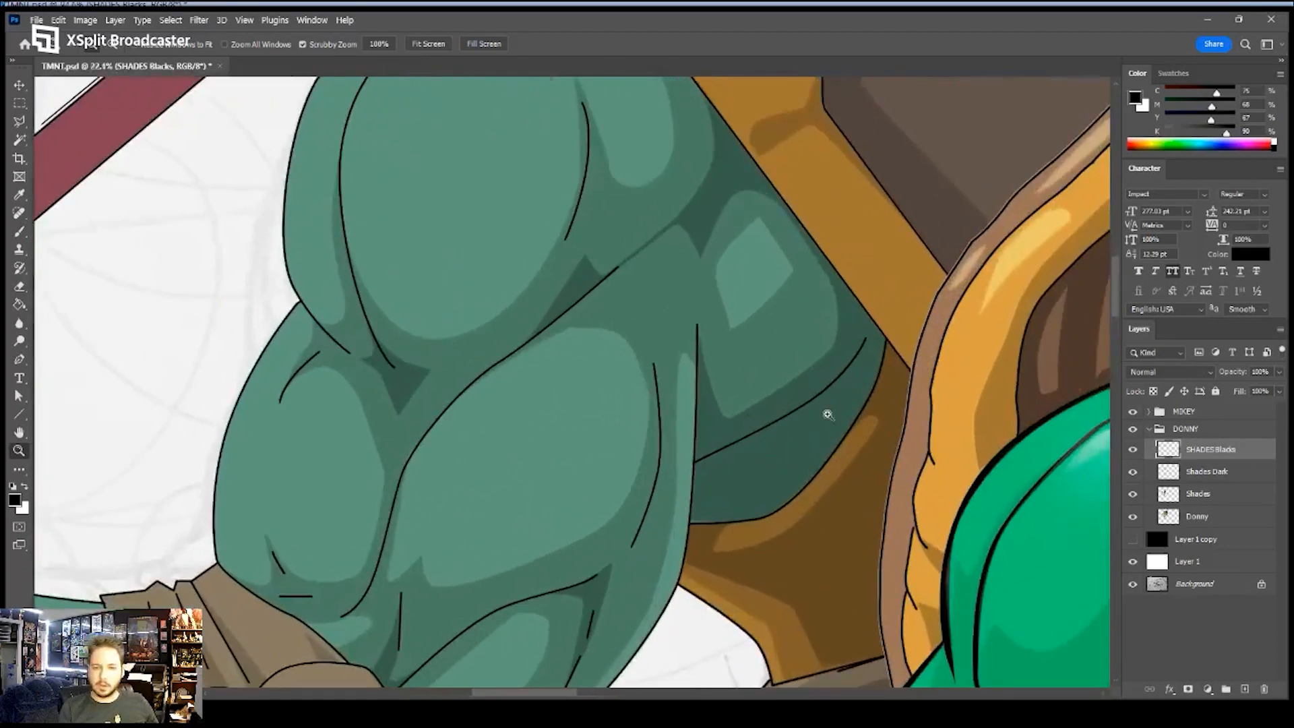
key("p")
left_click(689, 502)
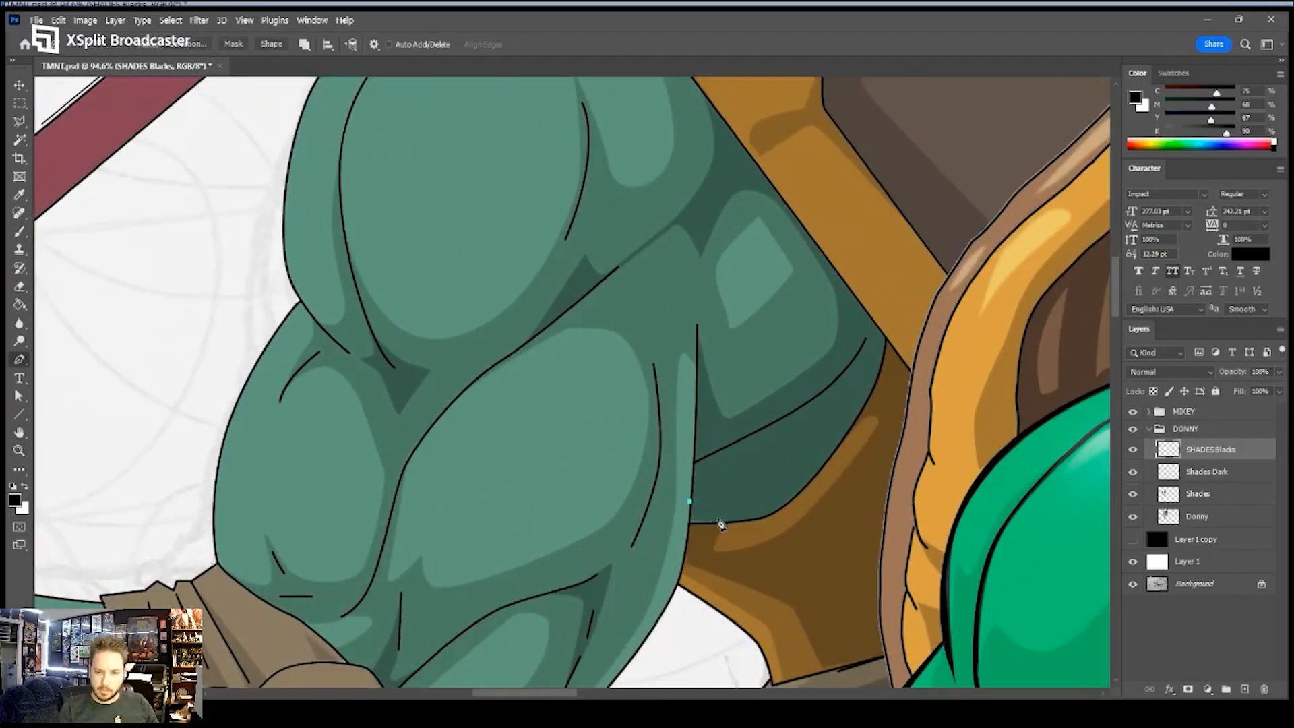
left_click(703, 521)
left_click_drag(772, 514, 780, 509)
left_click_drag(843, 440, 849, 426)
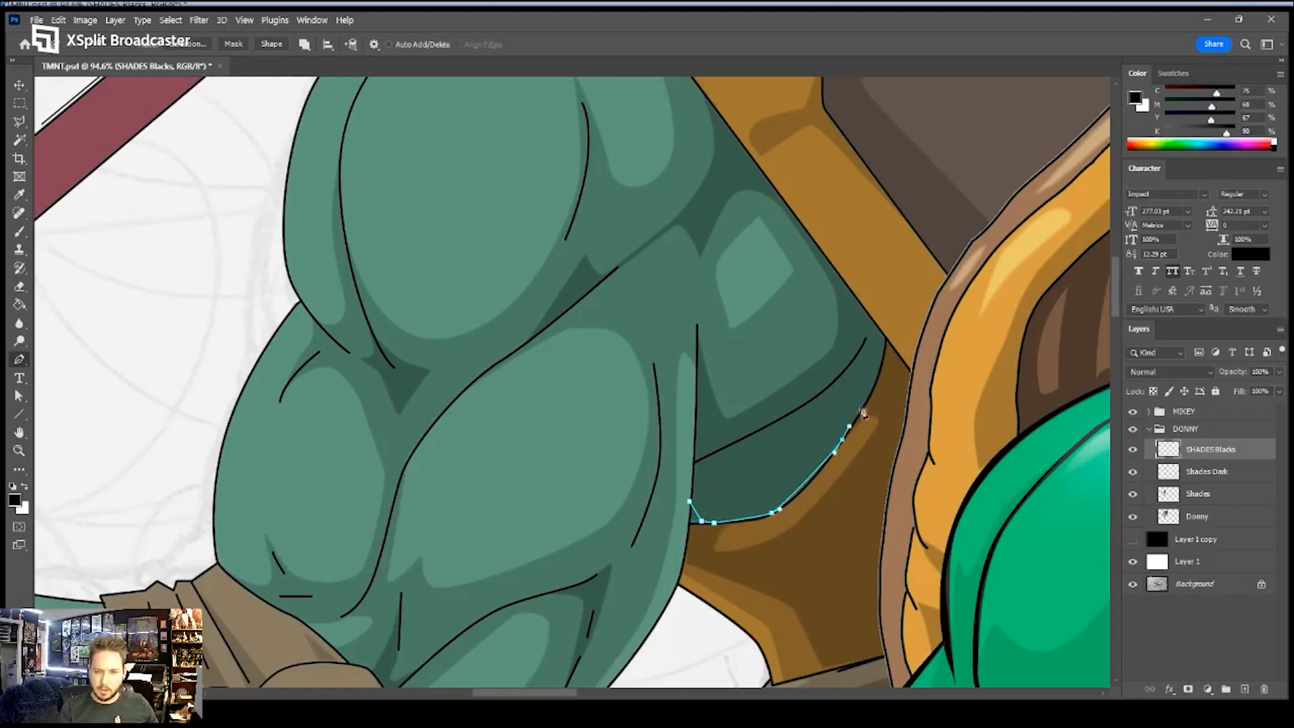
left_click_drag(885, 337, 853, 359)
left_click(760, 434)
left_click(693, 463)
left_click(690, 503)
- Draw a small triangular shadow path below the shoulder, against the shell's rim
left_click_drag(728, 187, 762, 341)
left_click(743, 312)
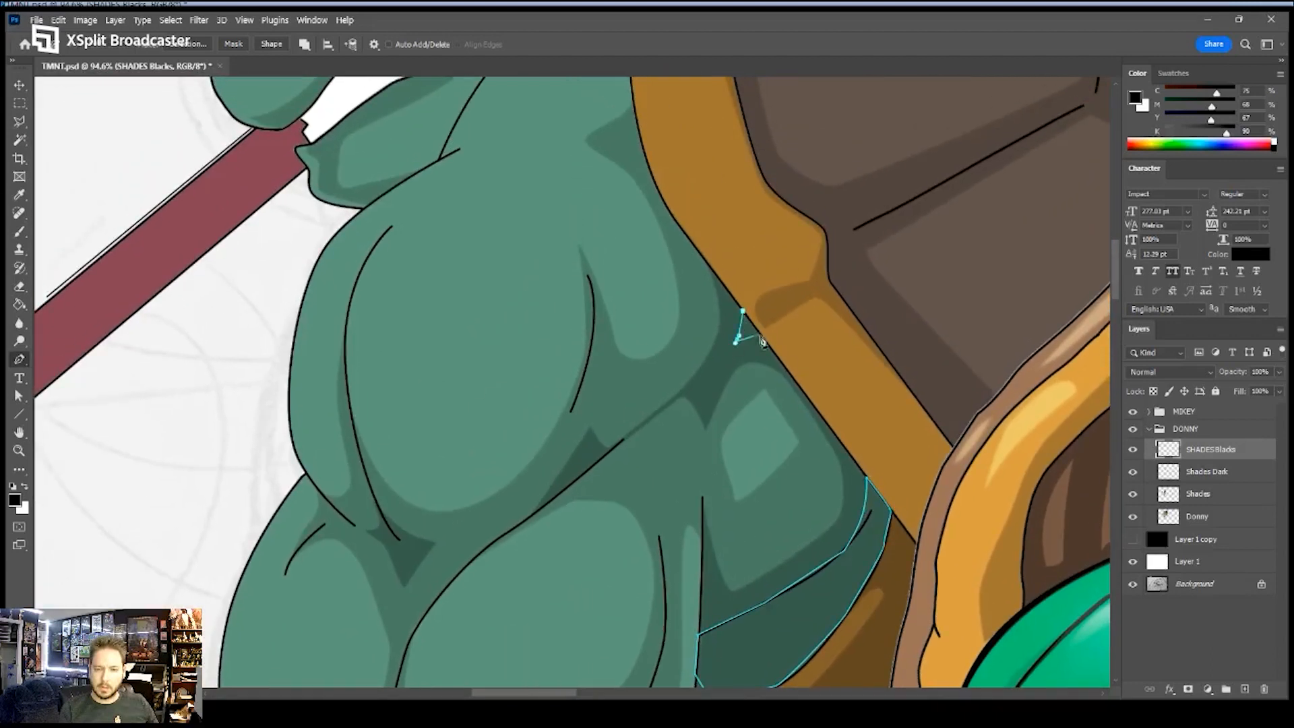
left_click(772, 347)
left_click(743, 313)
- Draw a small closed shadow path on the forearm where its lower edge meets the elbow pad
left_click_drag(596, 470, 675, 201)
left_click_drag(570, 643, 676, 393)
left_click_drag(415, 460, 645, 337)
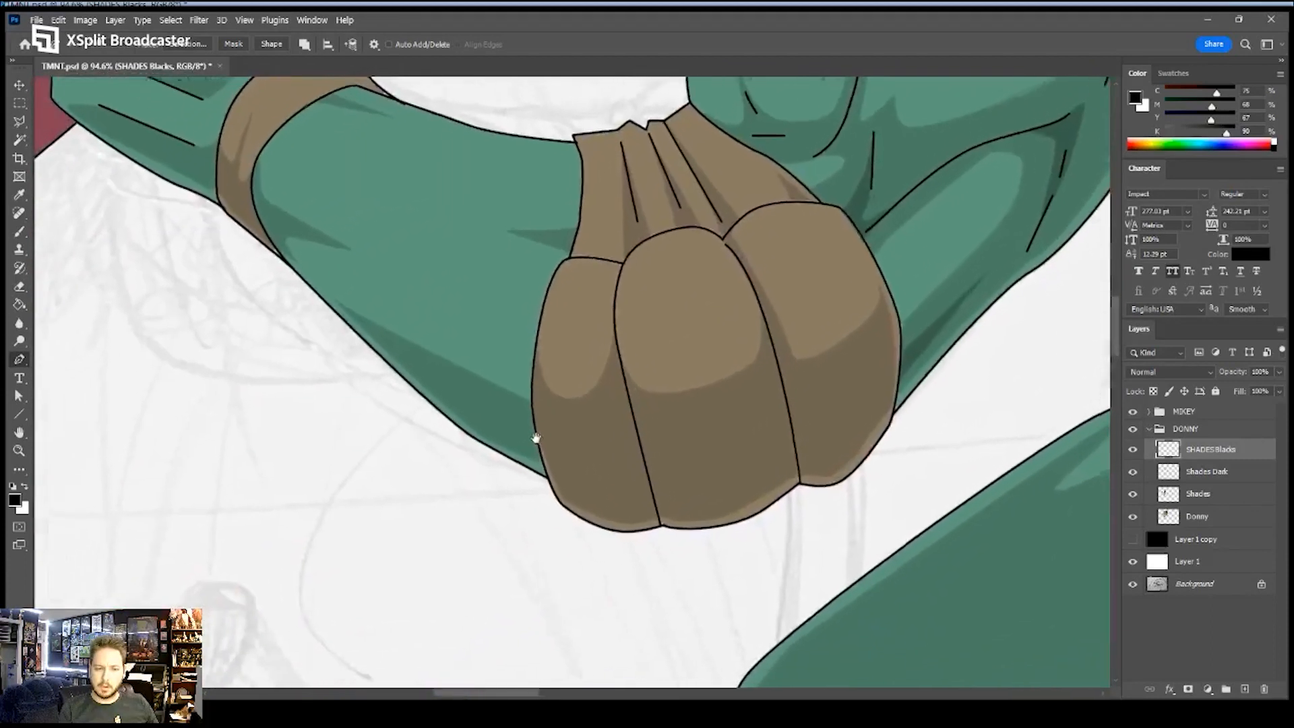
left_click(564, 410)
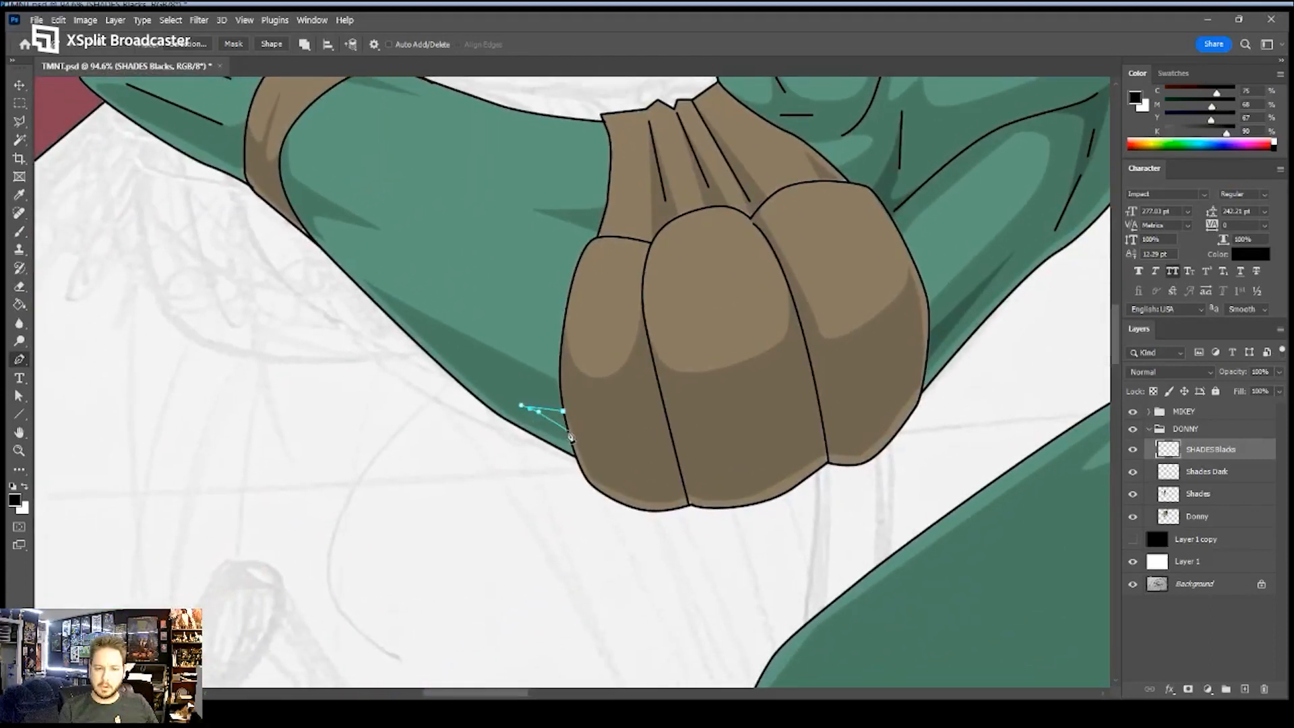
left_click_drag(570, 437, 565, 421)
- Fill the drawn shadow paths with black on the SHADES Blacks layer and lower its opacity to 31%
key("z")
scroll(754, 384, "down", 5)
key("a")
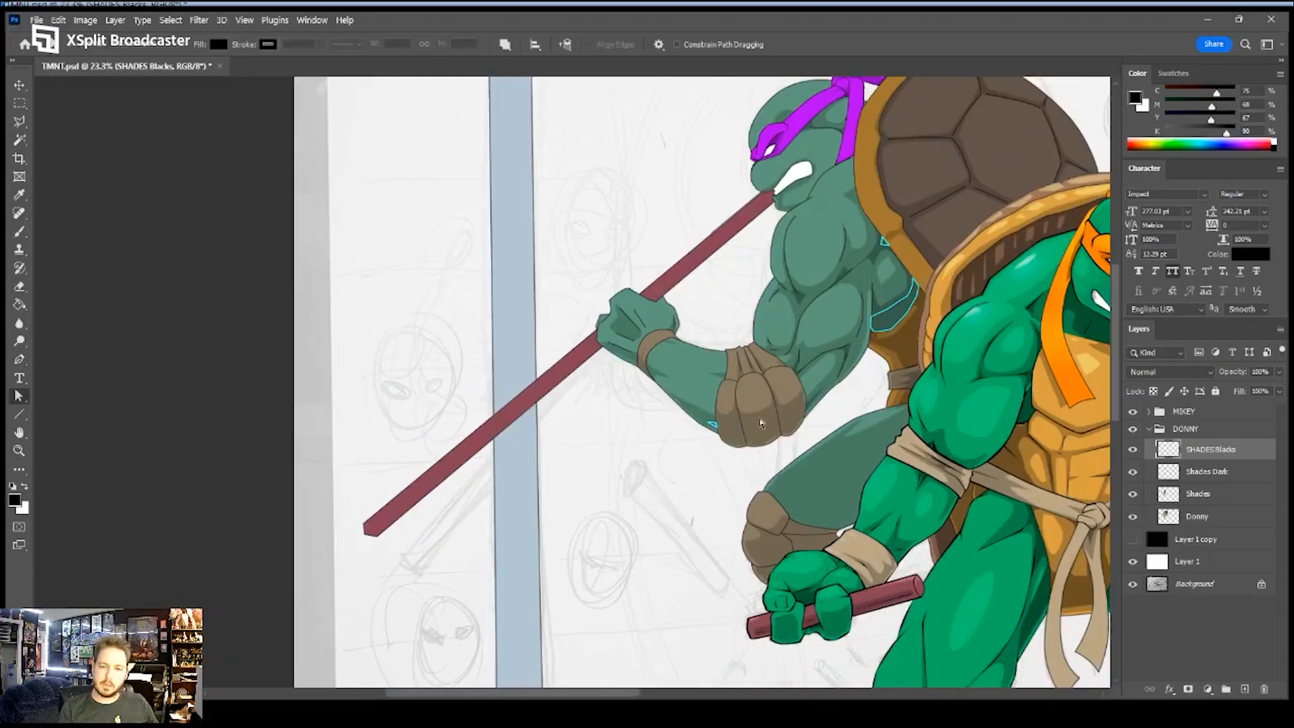
key("p")
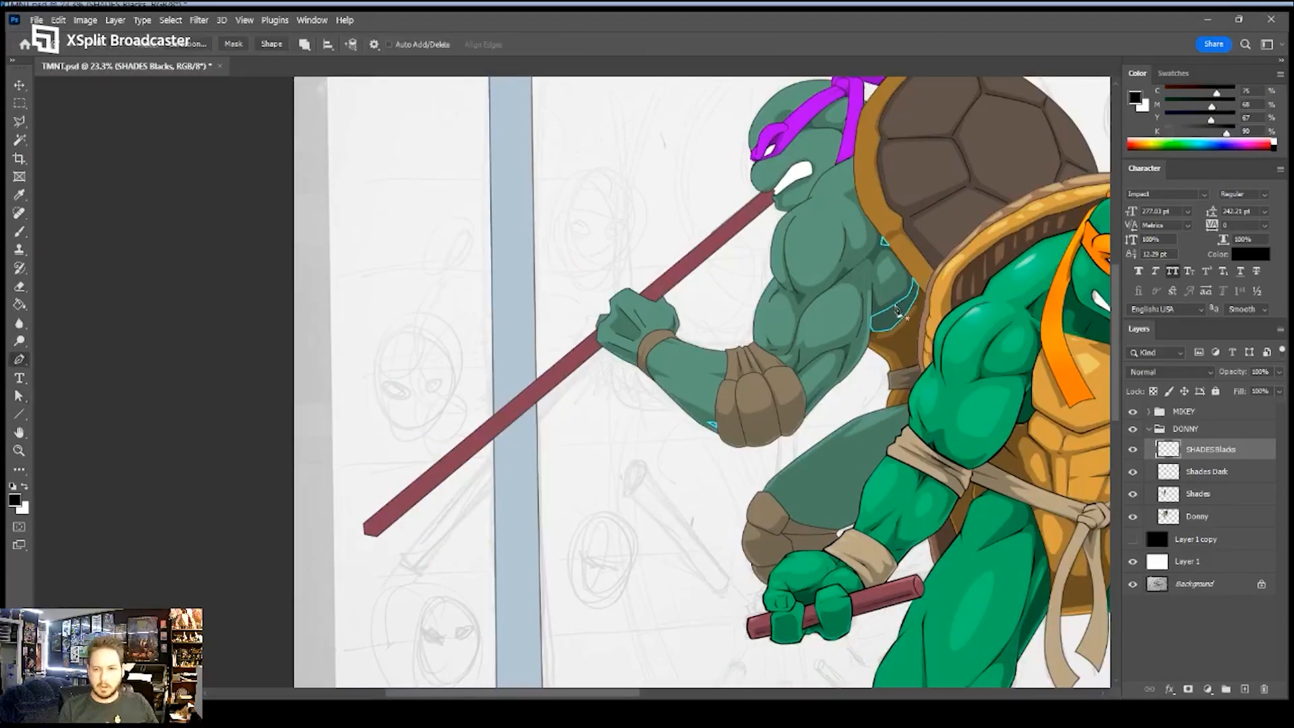
key("ctrl+Return")
key("alt+BackSpace")
key("ctrl+d")
key("z")
left_click_drag(914, 360, 785, 398)
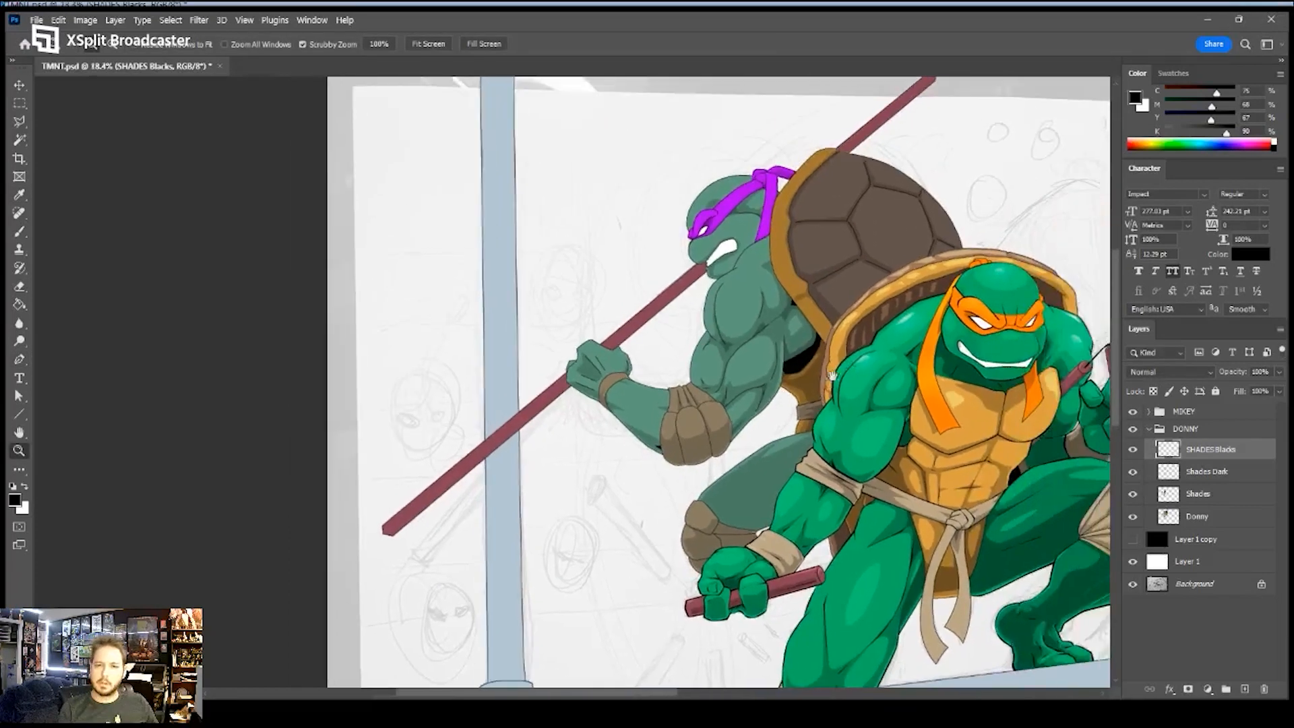
left_click_drag(1237, 376, 1188, 381)
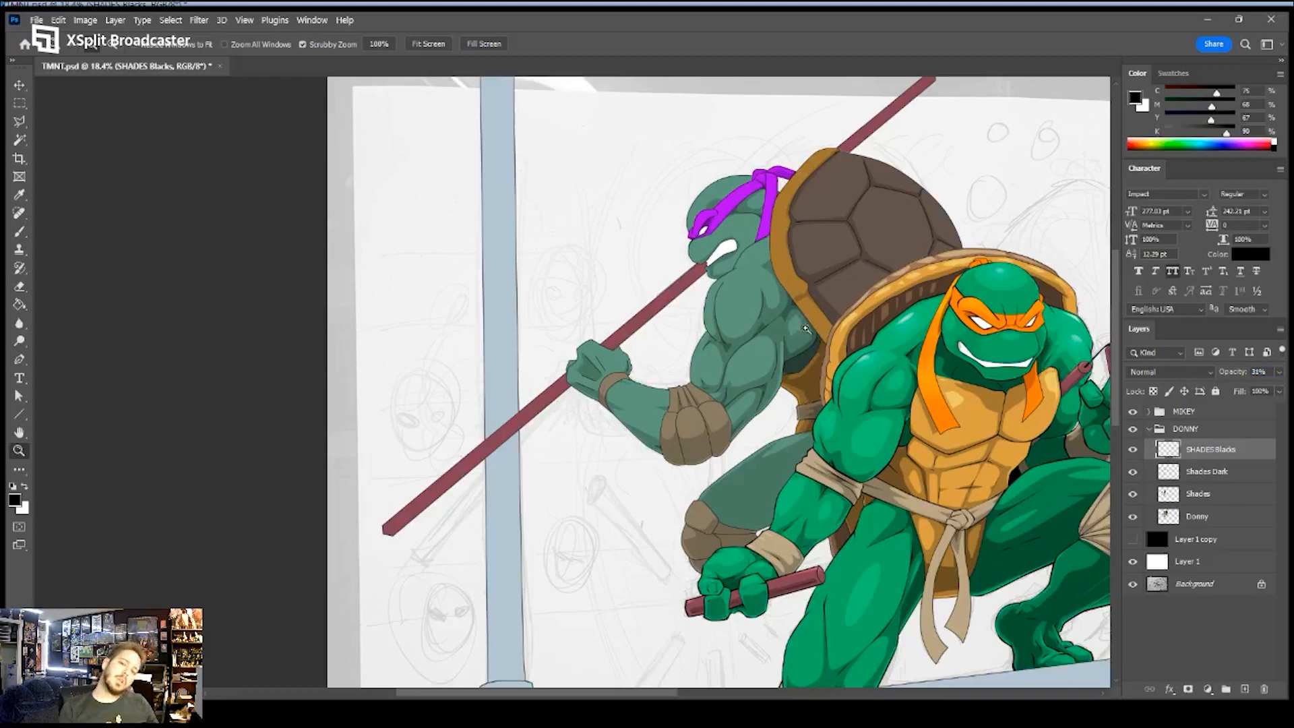
- Draw a closed Pen path around the side of the torso between the arm, the shell rim and the rib line
left_click_drag(861, 267, 867, 305)
key("p")
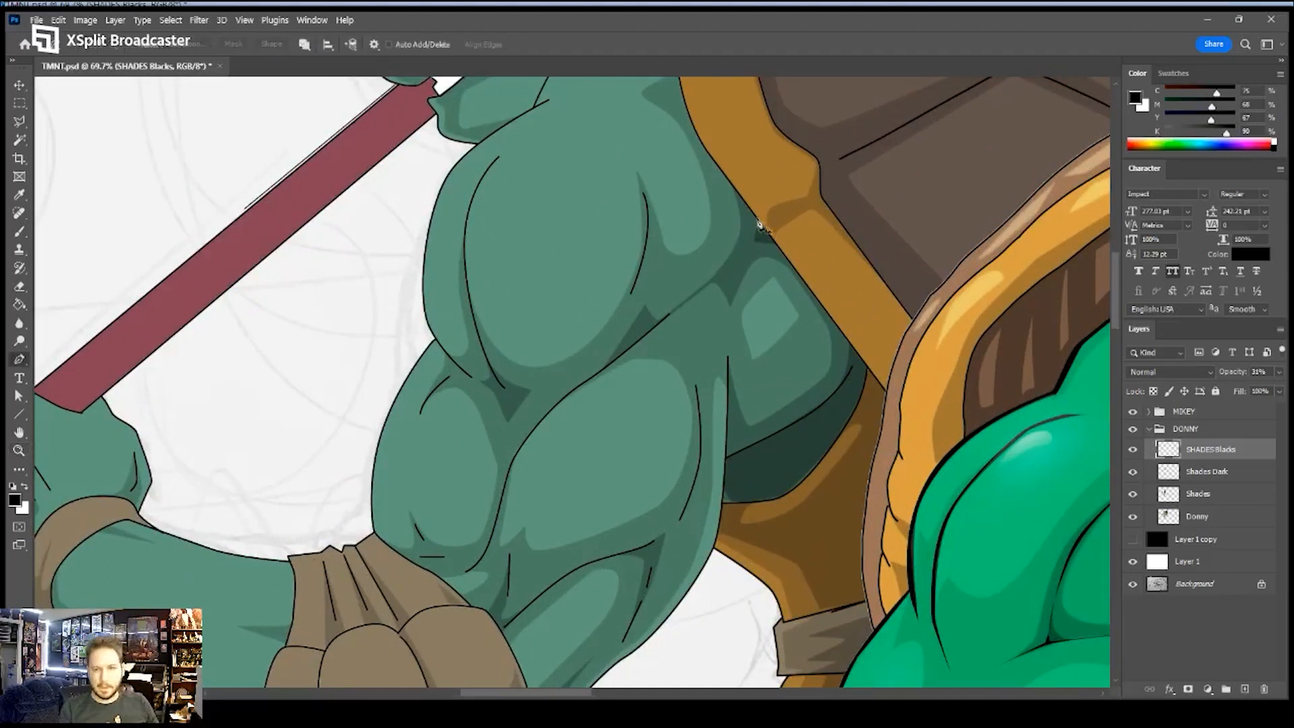
left_click(748, 211)
left_click_drag(732, 265, 719, 294)
left_click(726, 316)
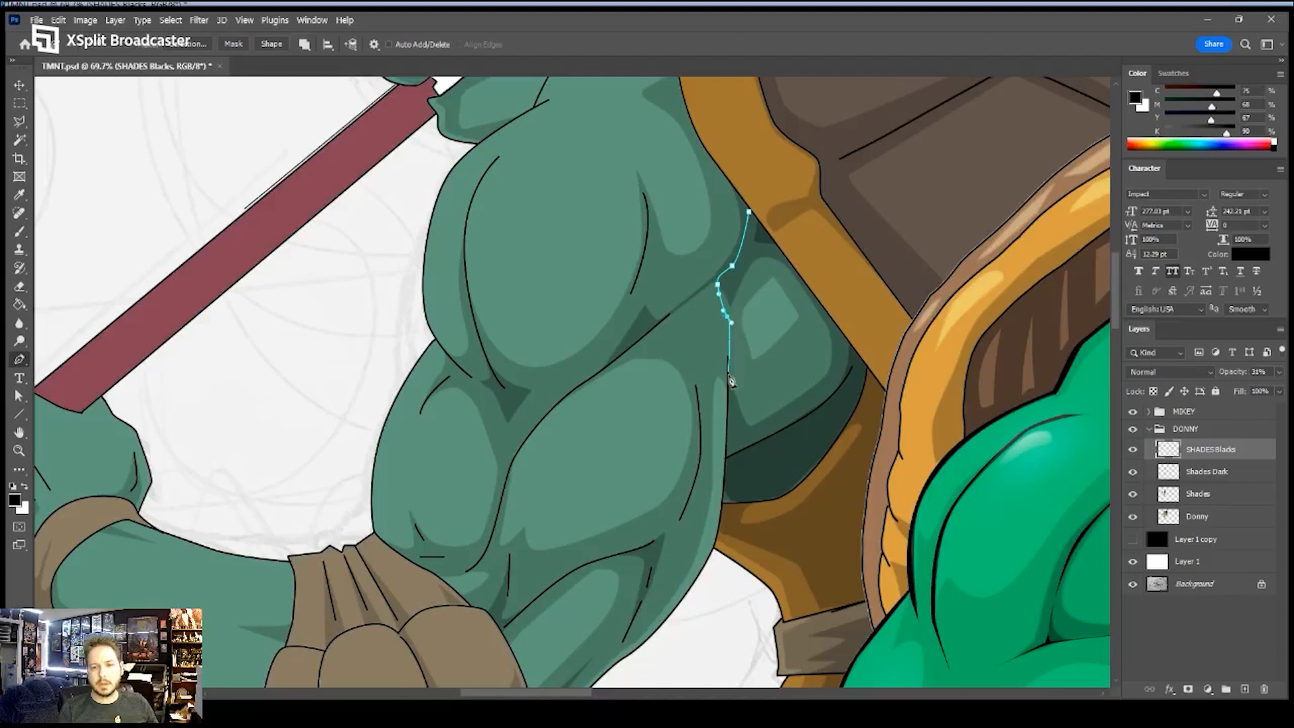
left_click(729, 398)
left_click(730, 455)
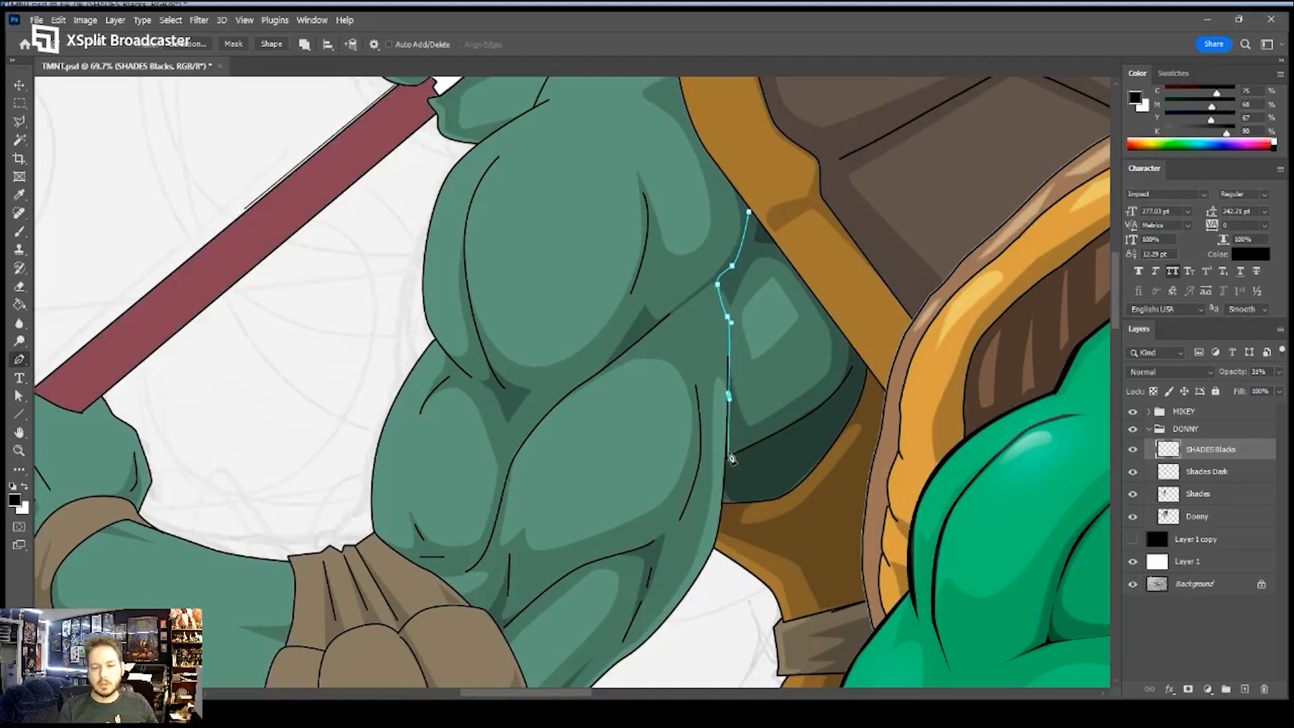
left_click(820, 407)
left_click(836, 394)
left_click(854, 351)
left_click(750, 212)
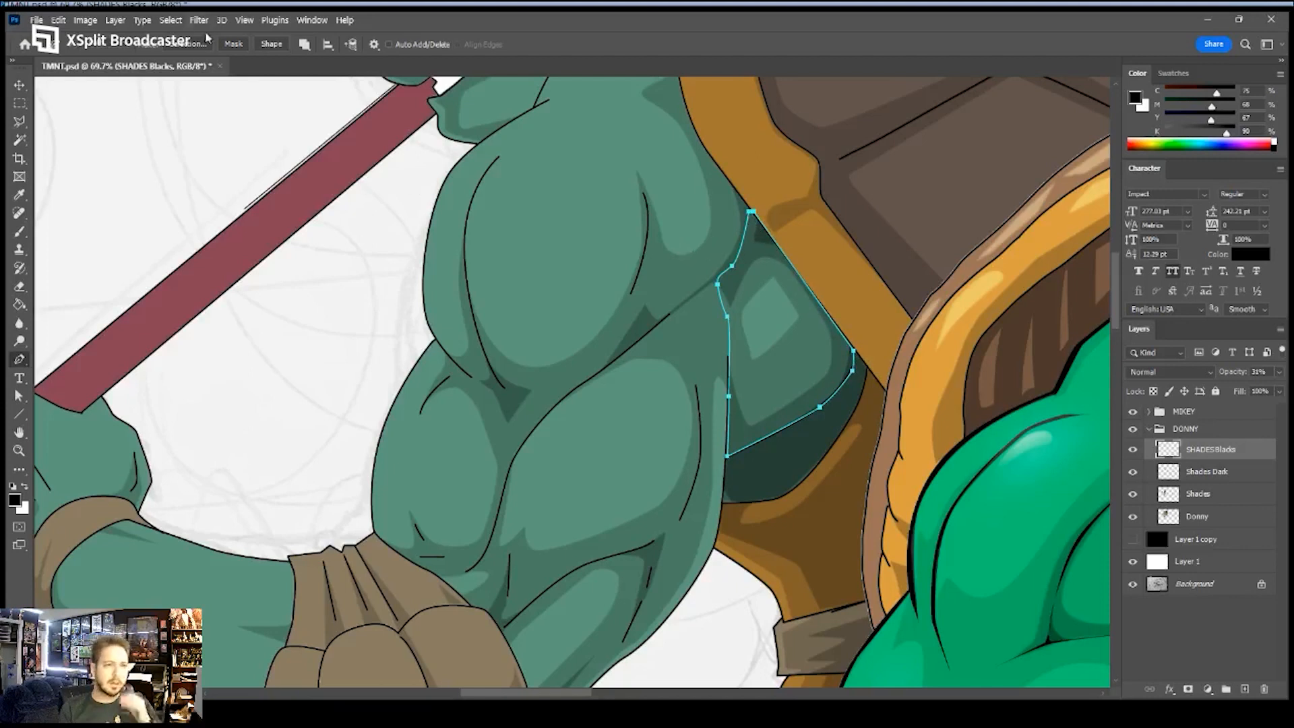
- Convert the torso side path to a selection and shade it with a gradient on the SHADES Blacks layer
left_click(196, 45)
key("Return")
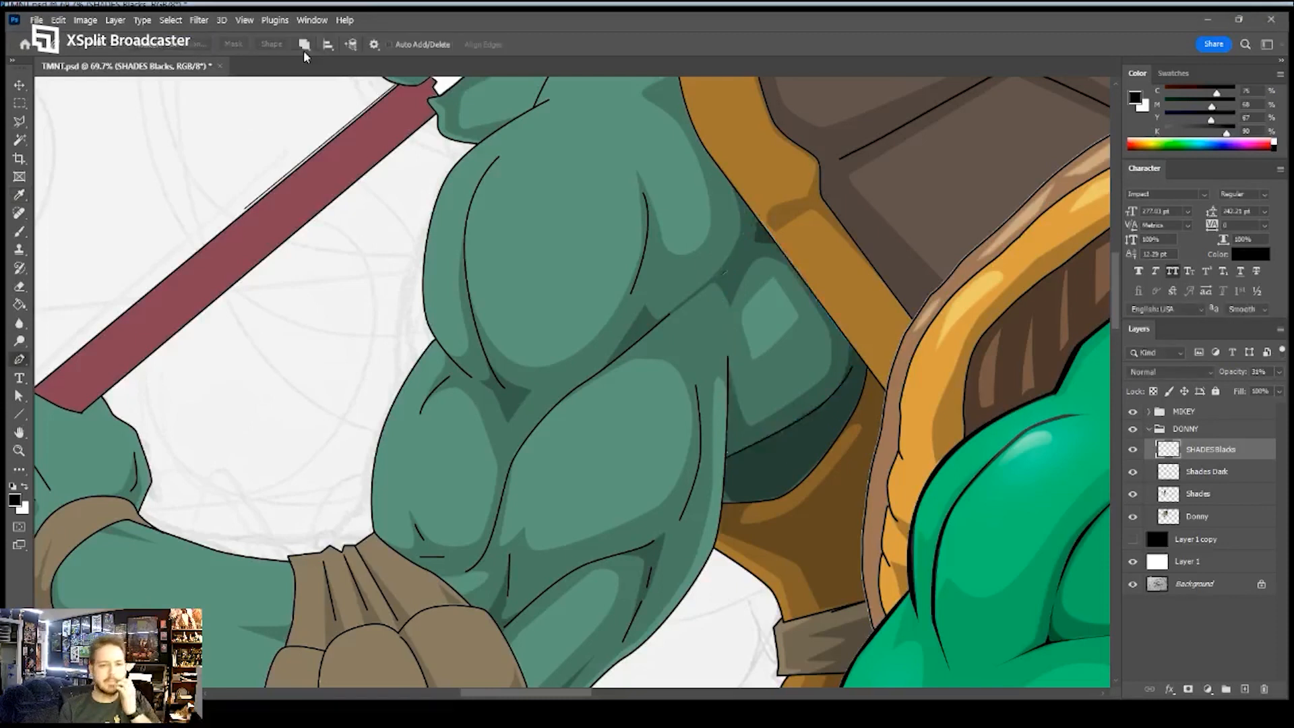
left_click(20, 304)
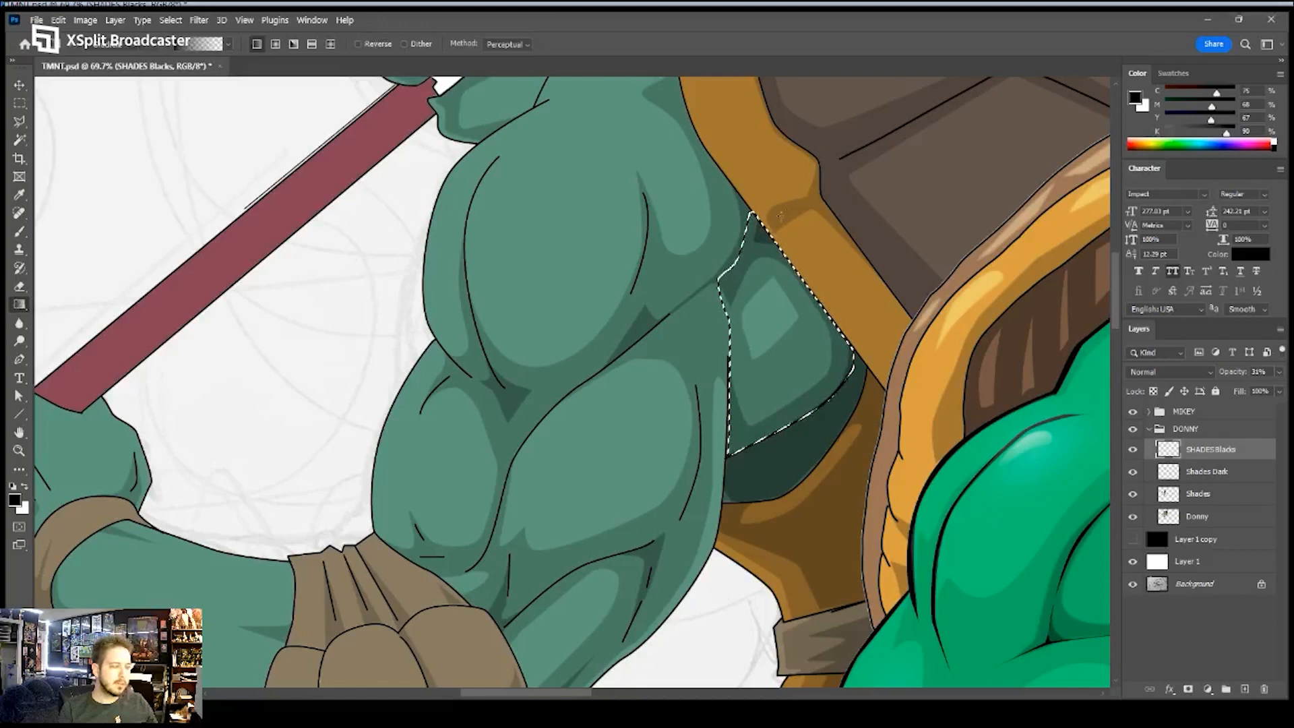
left_click_drag(1017, 312, 740, 291)
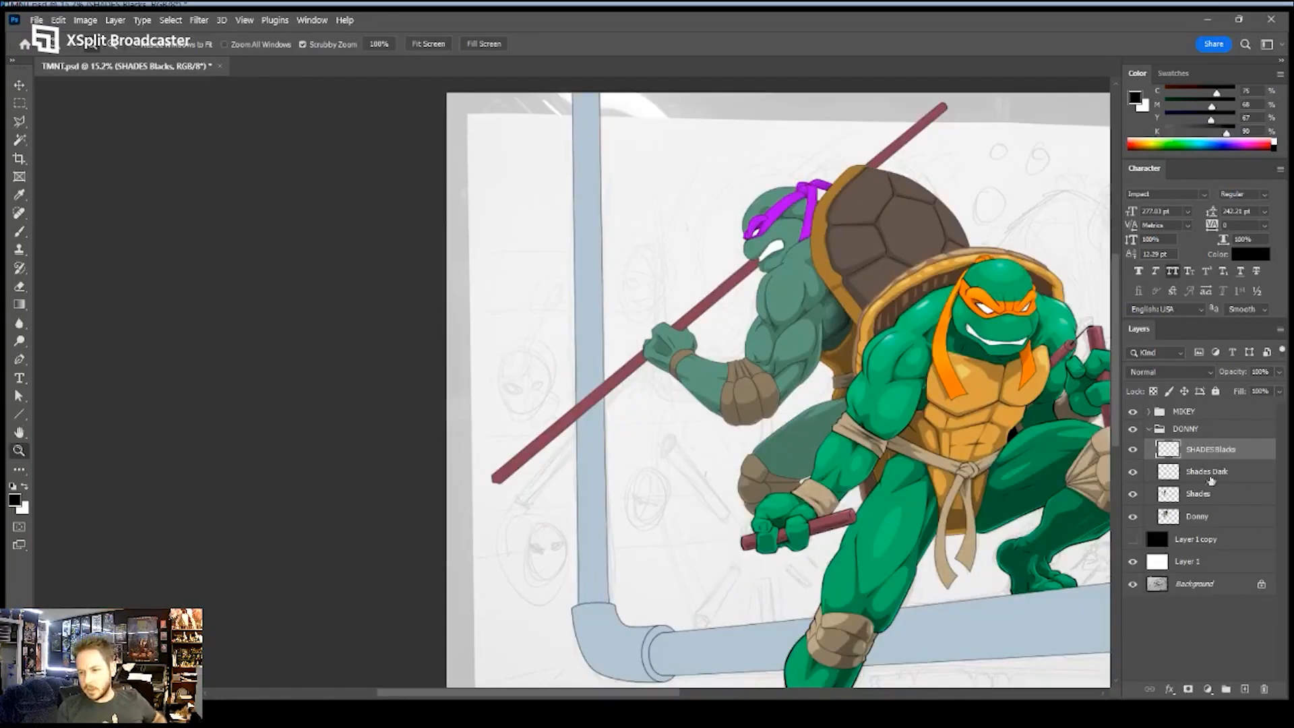
left_click(1246, 689)
mouse_move(766, 249)
left_mouse_down()
mouse_move(823, 235)
mouse_move(772, 231)
left_mouse_up()
key("p")
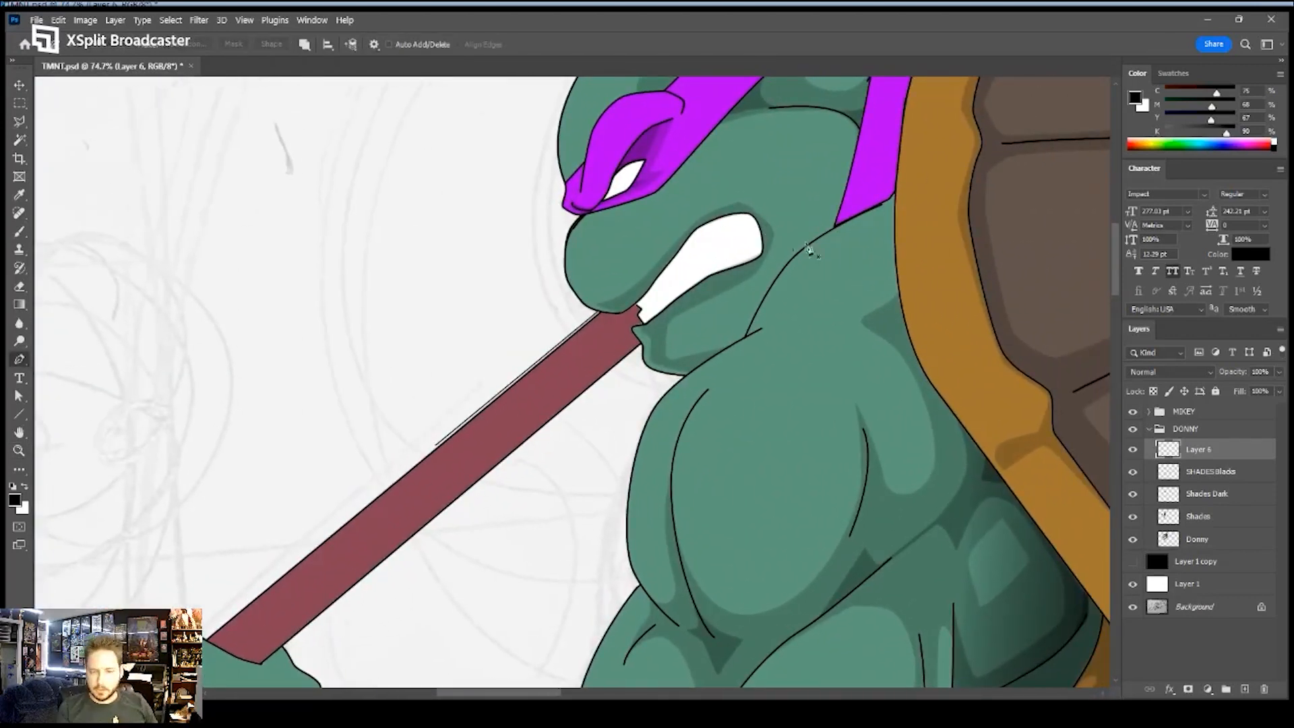
left_click_drag(687, 216, 691, 253)
key("z")
left_click_drag(831, 270, 755, 275)
left_click_drag(832, 320, 758, 266)
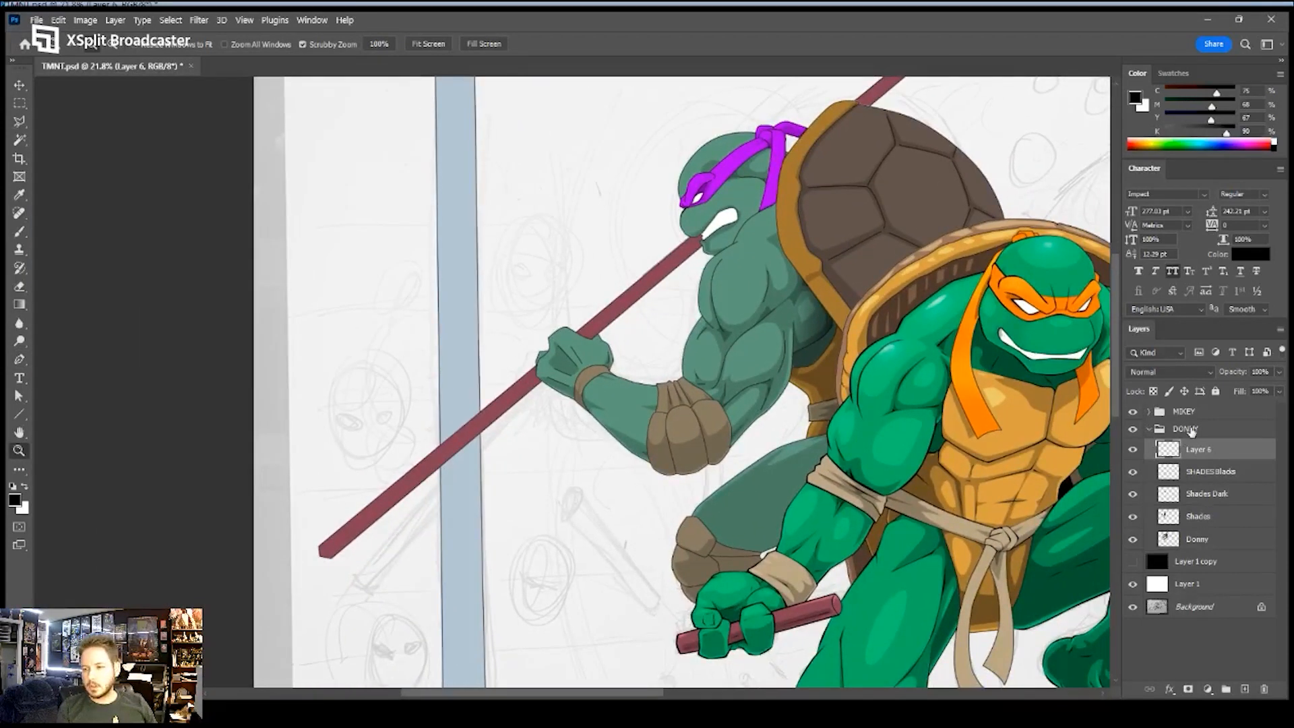
- Group the Shades, Shades Dark and SHADES Blacks layers inside the DONNY group
left_click(1186, 429)
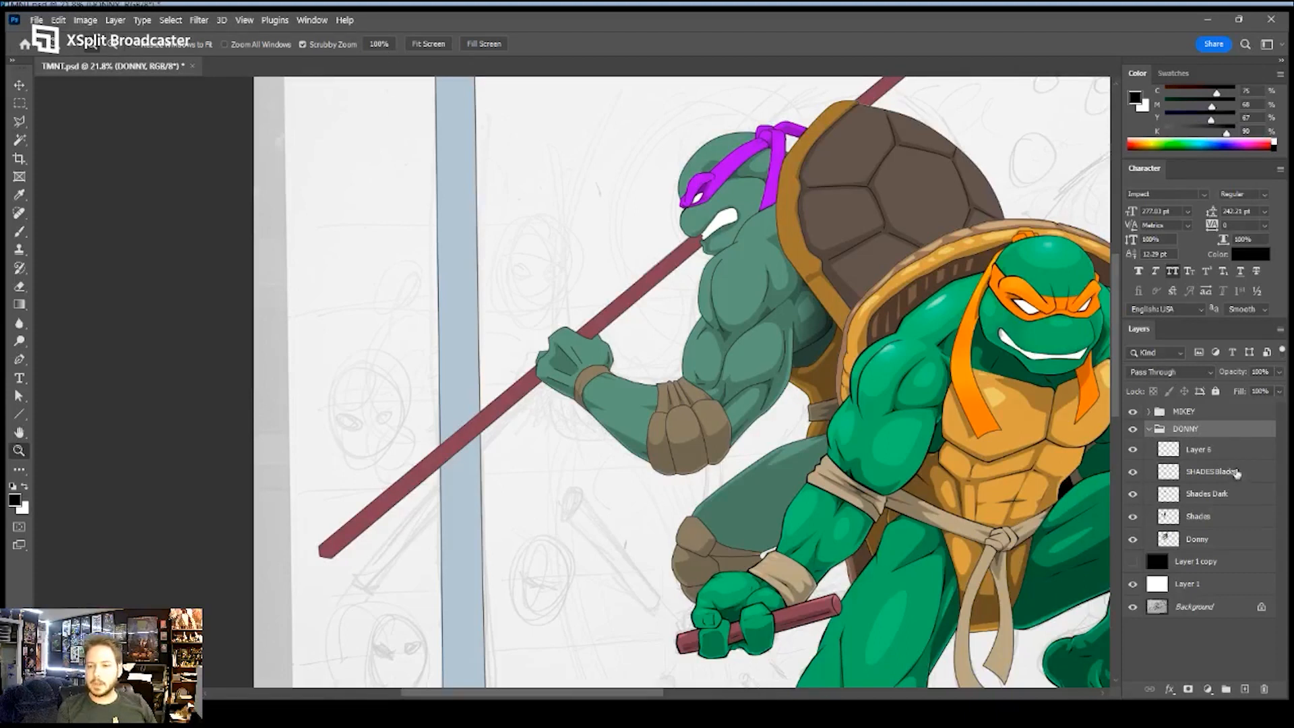
left_click(1164, 458)
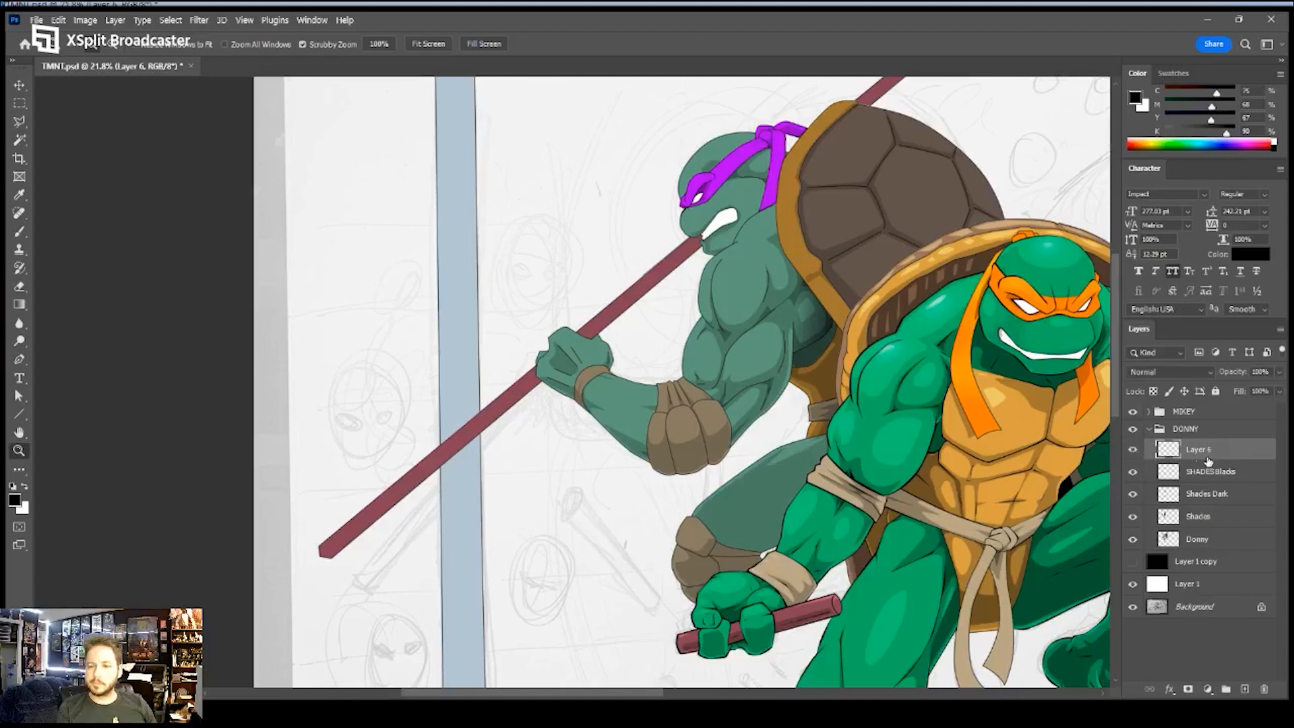
left_click(1206, 542)
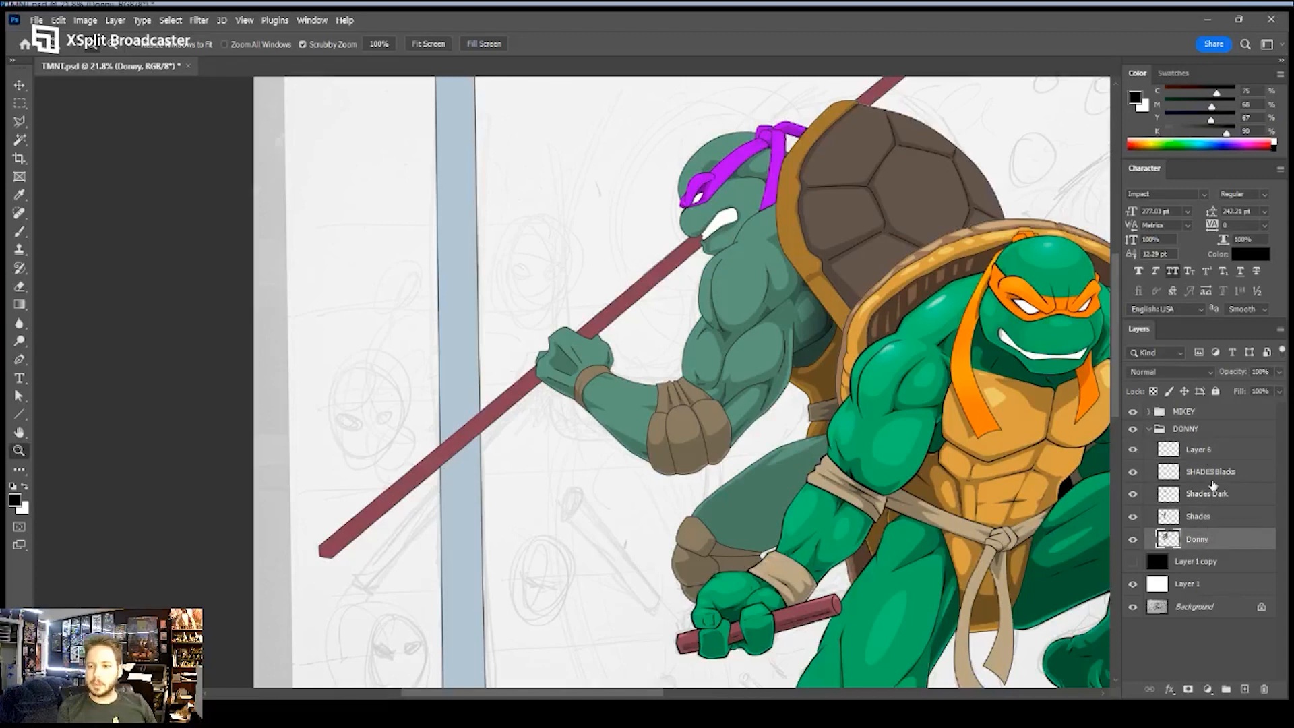
left_click(1212, 472, "shift")
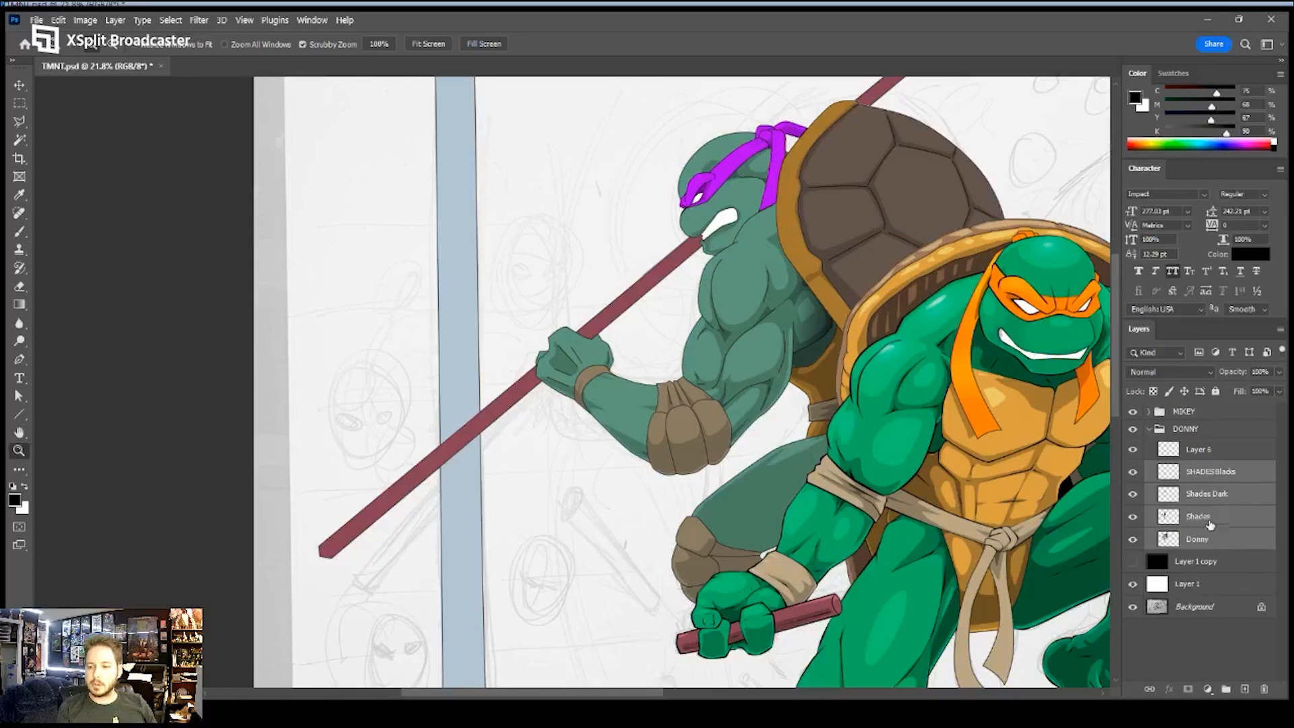
left_click(1210, 518)
left_click(1207, 475, "shift")
left_click(1226, 689)
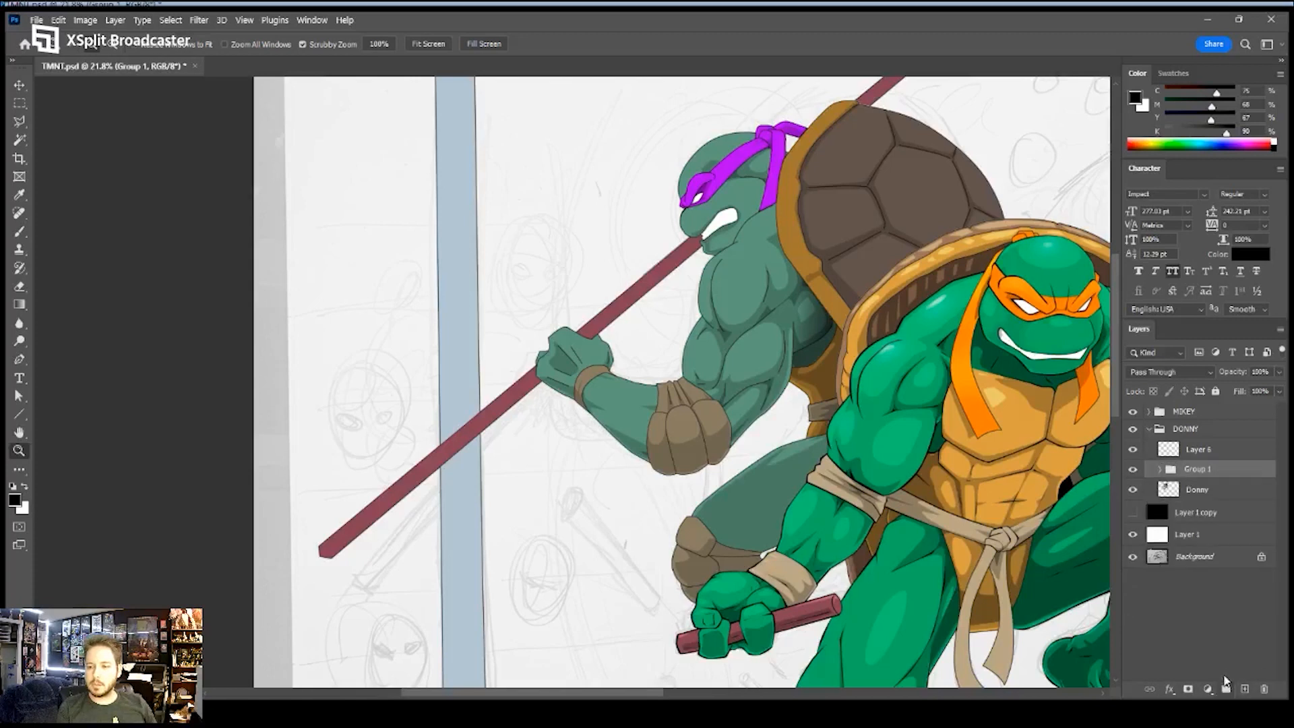
- Toggle the new shading group's visibility to compare the artwork, and delete the empty Layer 6
left_click(1136, 471)
left_click(1135, 471)
left_click(1193, 451)
left_click_drag(1176, 447, 1264, 689)
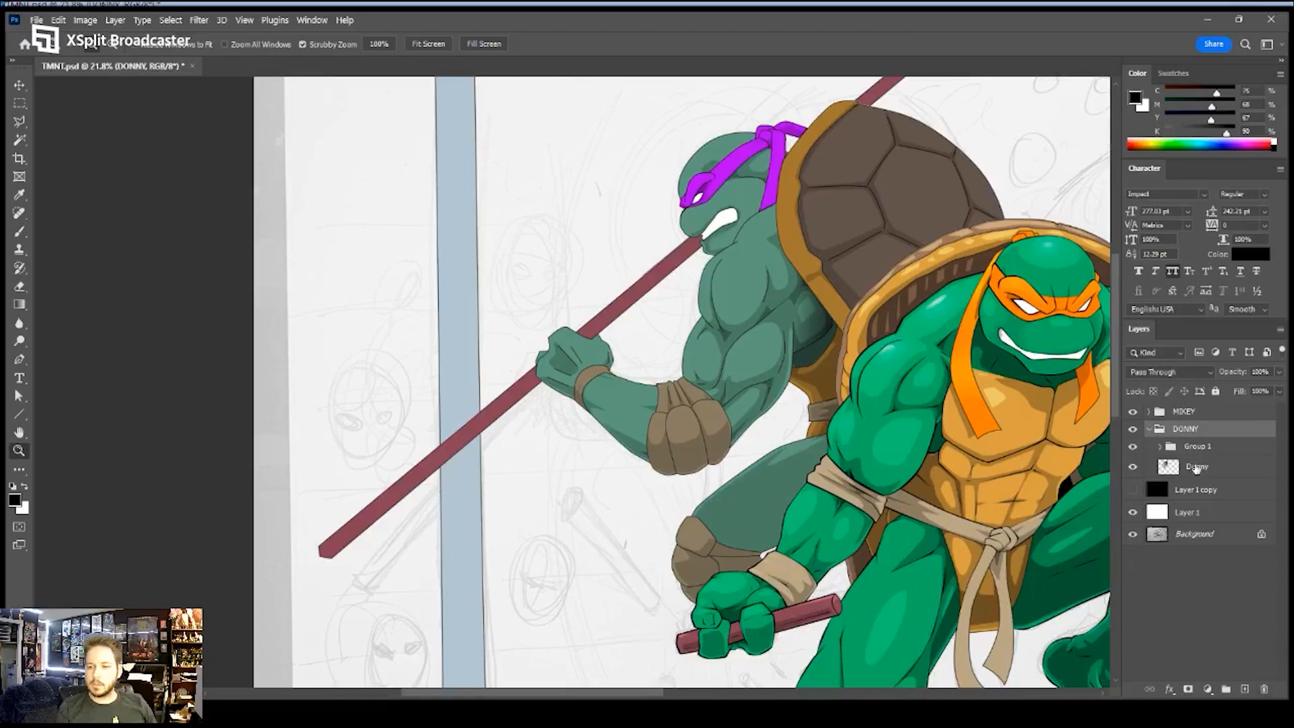
- Select the Donny layer and draw a thin crescent path along the head's outer edge from the mask to the knot
left_click(1197, 467)
left_click(792, 181)
left_click(791, 181)
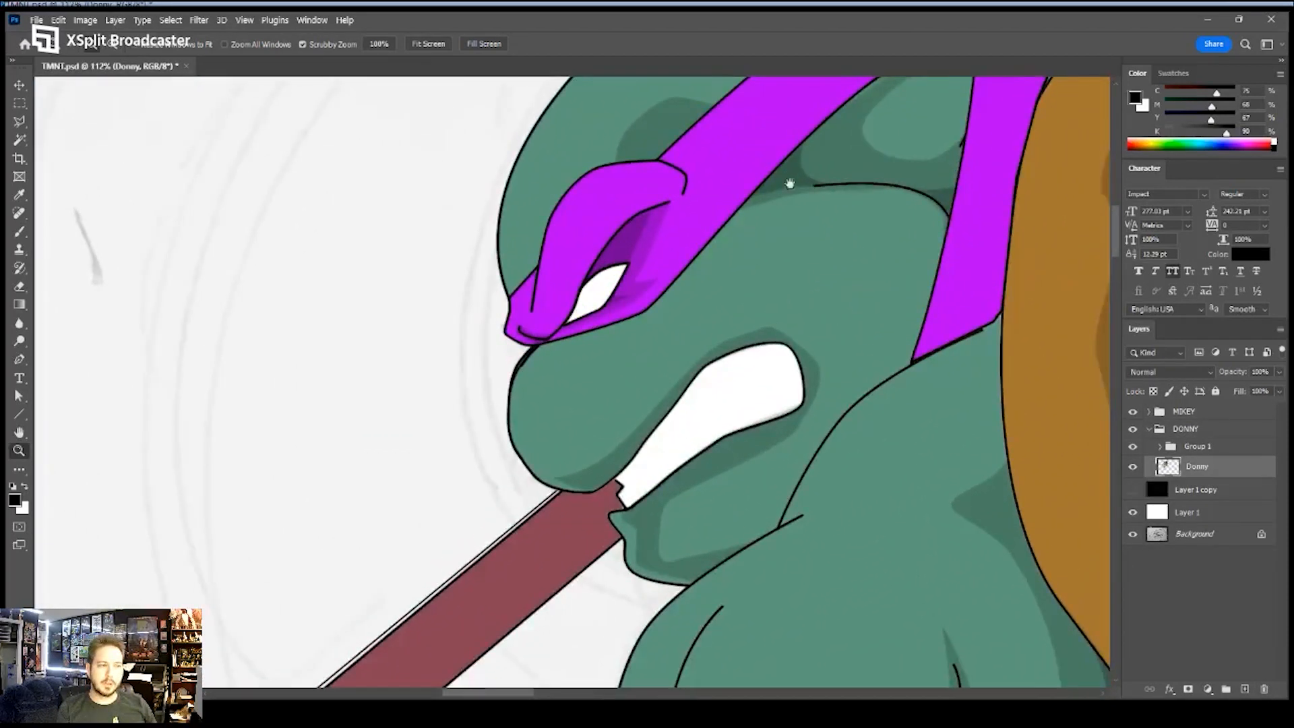
left_click(789, 182)
key("p")
scroll(714, 220, "up", 1)
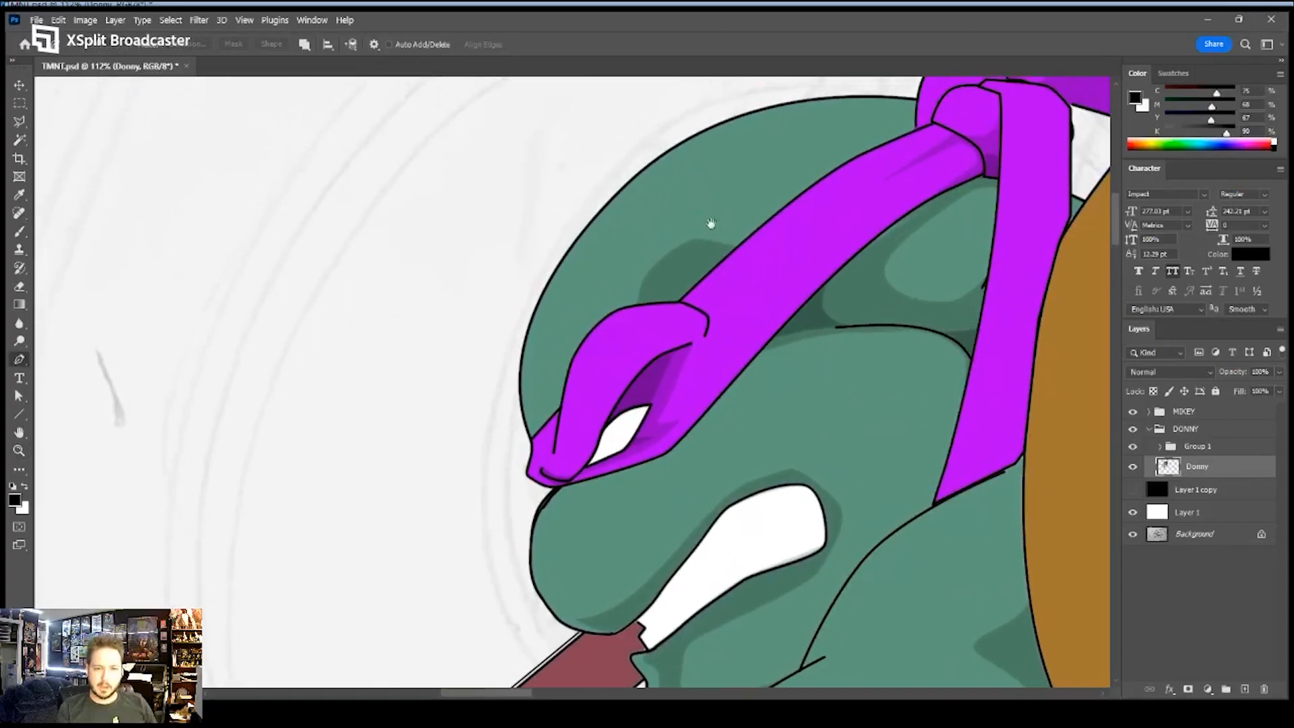
left_click(536, 421)
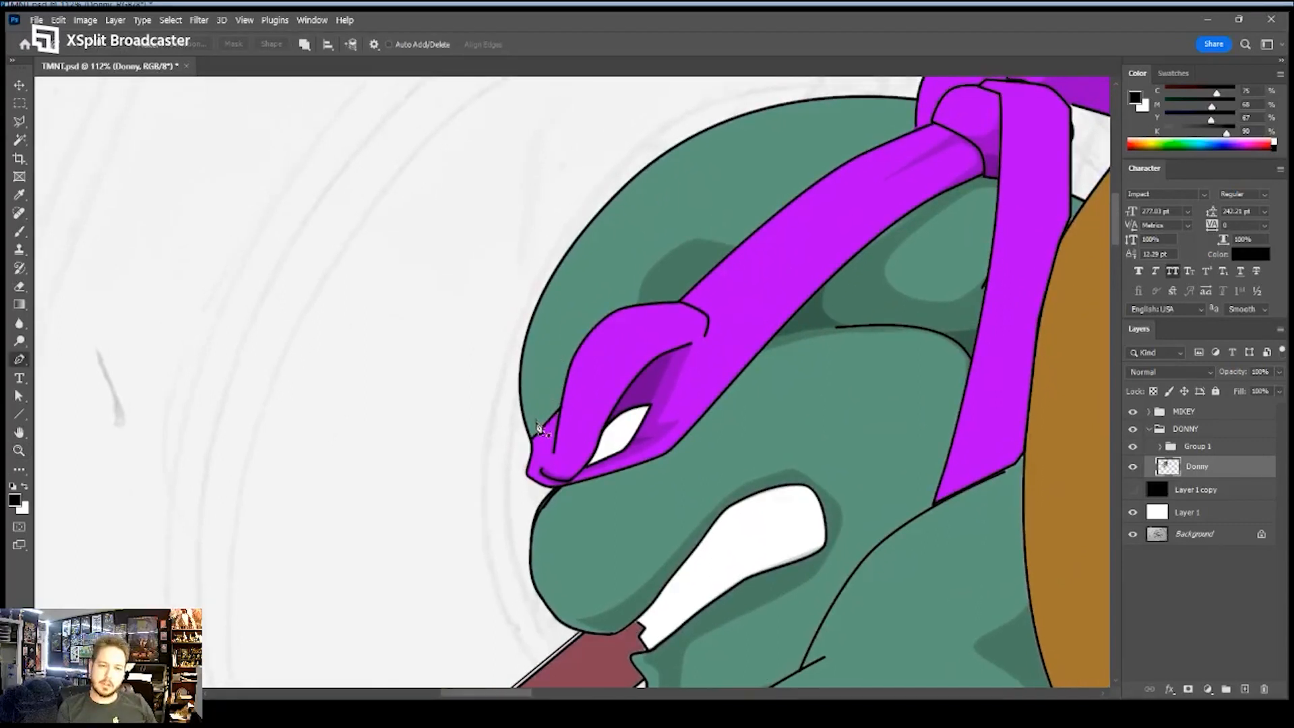
left_click_drag(570, 268, 611, 215)
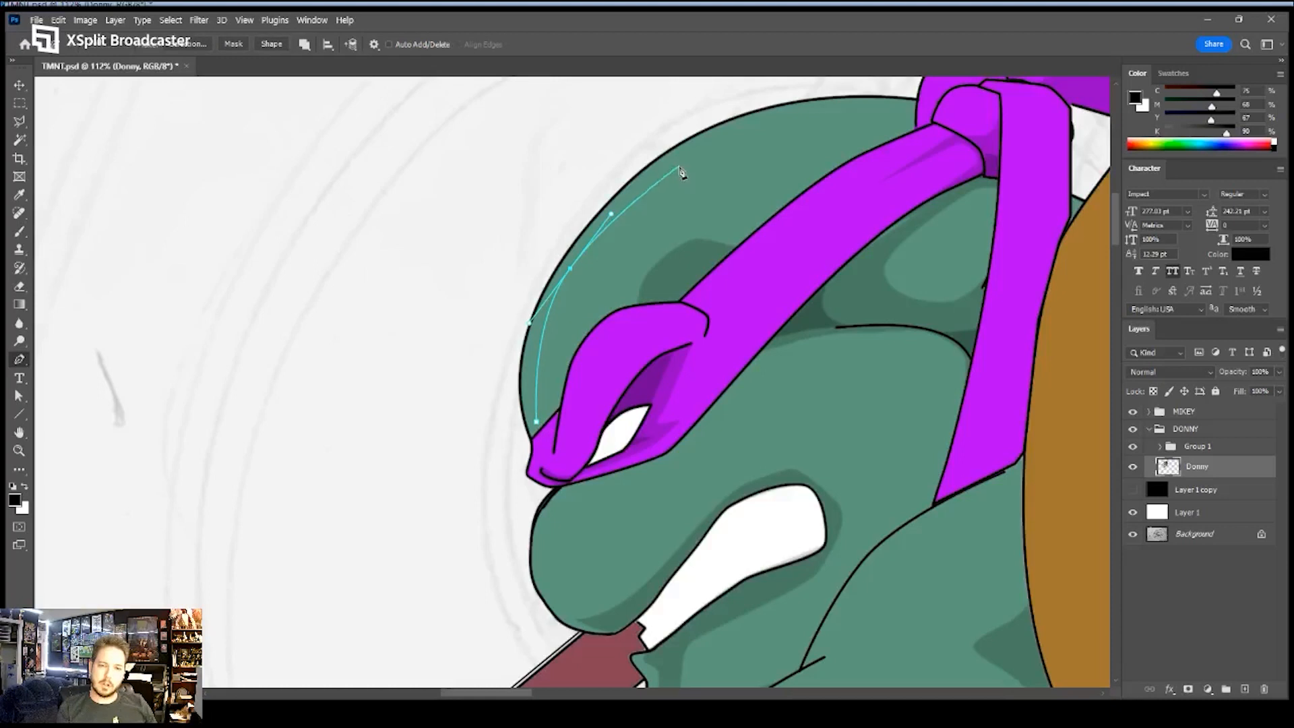
left_click_drag(748, 126, 809, 106)
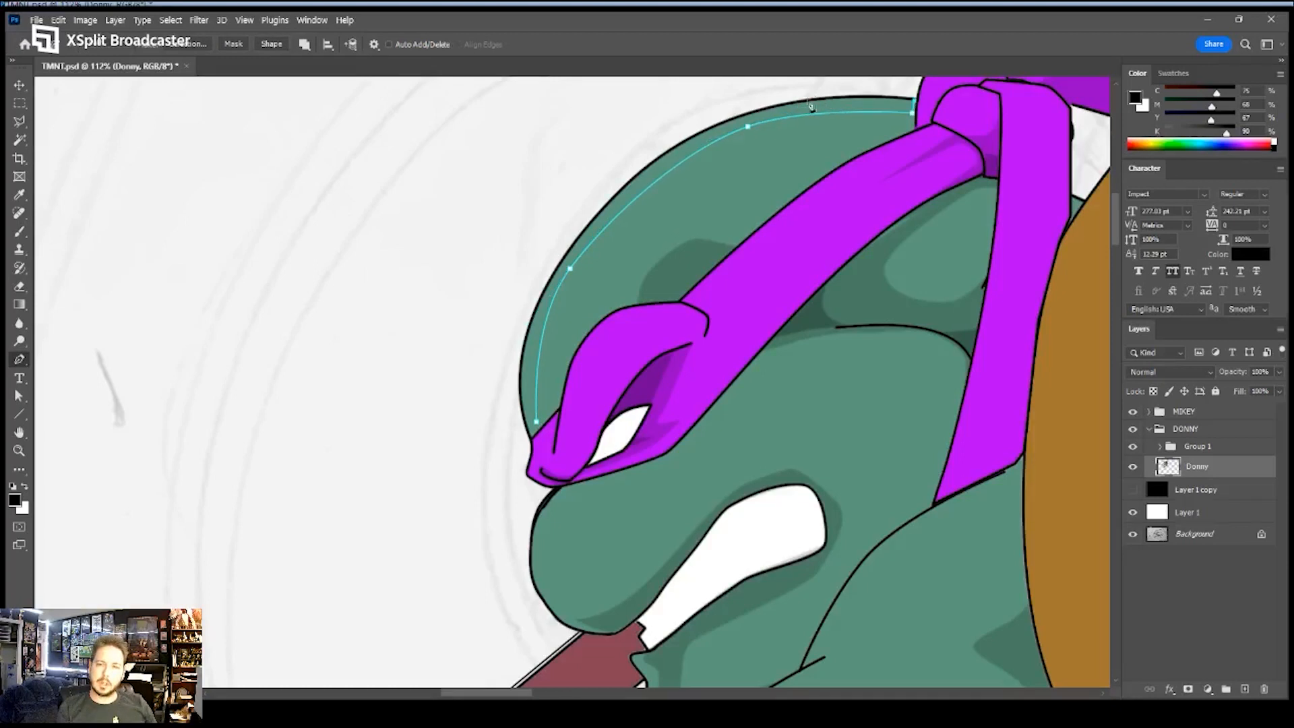
left_click_drag(767, 106, 699, 124)
left_click_drag(585, 226, 544, 273)
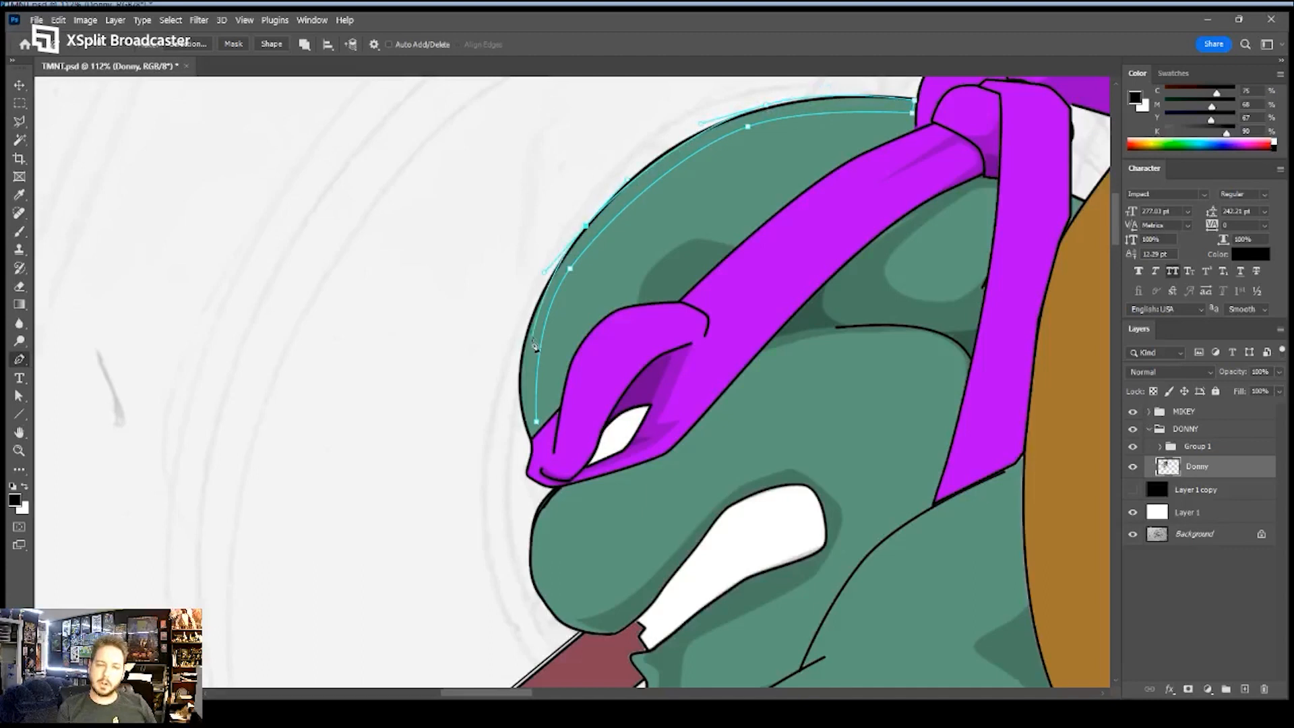
left_click_drag(519, 367, 528, 425)
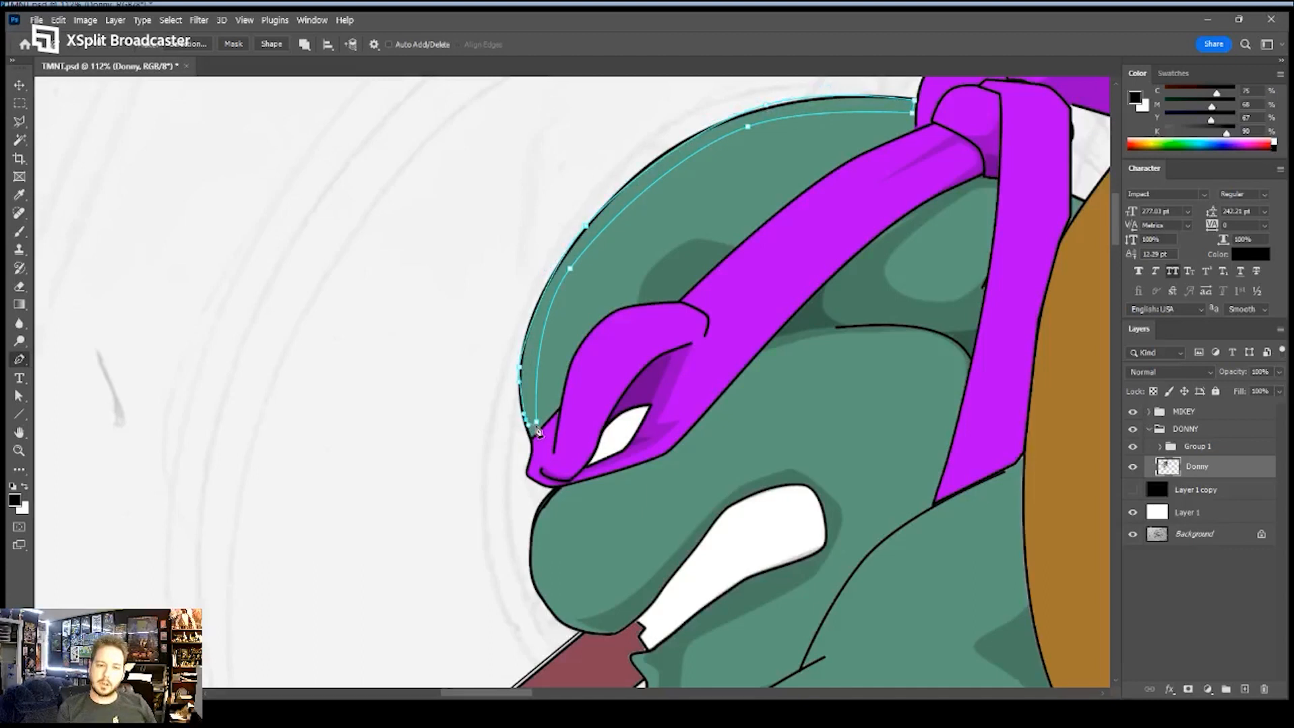
- Draw a closed crescent path along the upper edge of the mask's brow above the eye
scroll(619, 370, "down", 3)
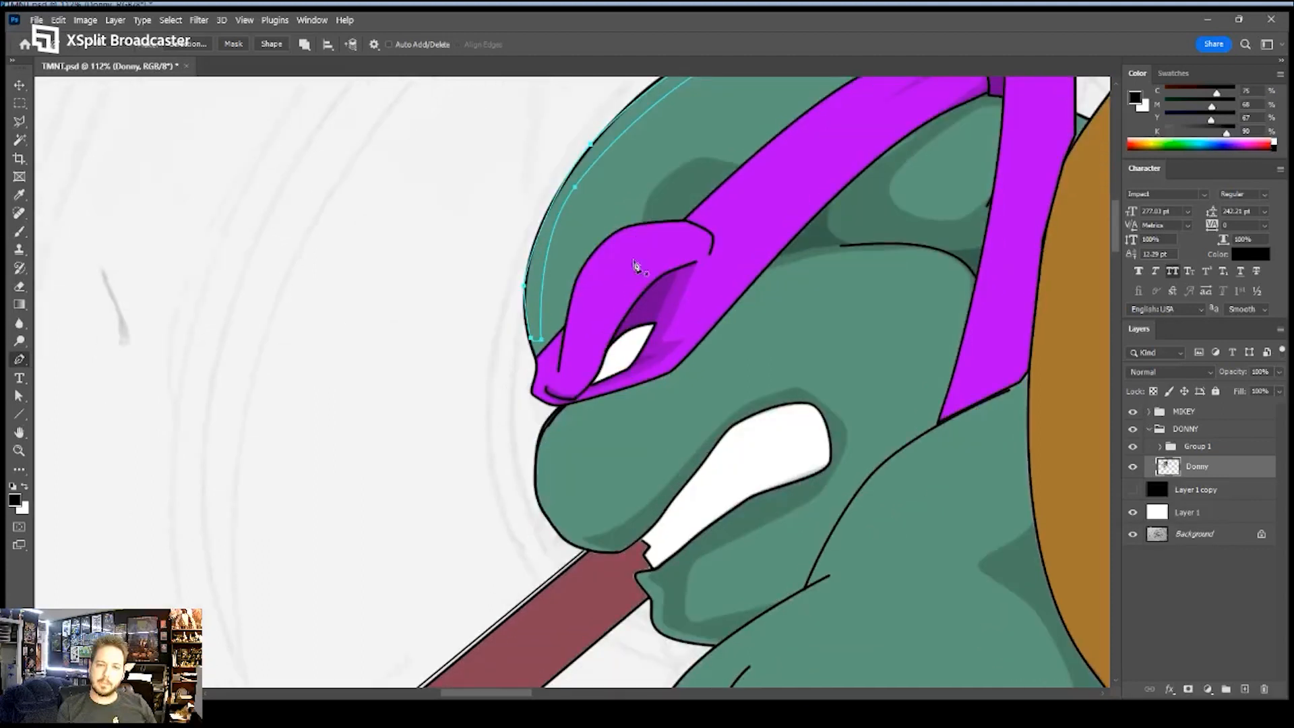
left_click_drag(645, 228, 615, 231)
left_click_drag(587, 273, 578, 322)
left_click_drag(621, 263, 685, 230)
left_click(646, 228)
- Draw a closed sliver path along the front edge of the snout below the mask
left_click_drag(569, 408, 580, 418)
left_click_drag(546, 484, 543, 505)
left_click(558, 533)
left_click(537, 465)
left_click_drag(536, 460, 557, 418)
left_click(569, 408)
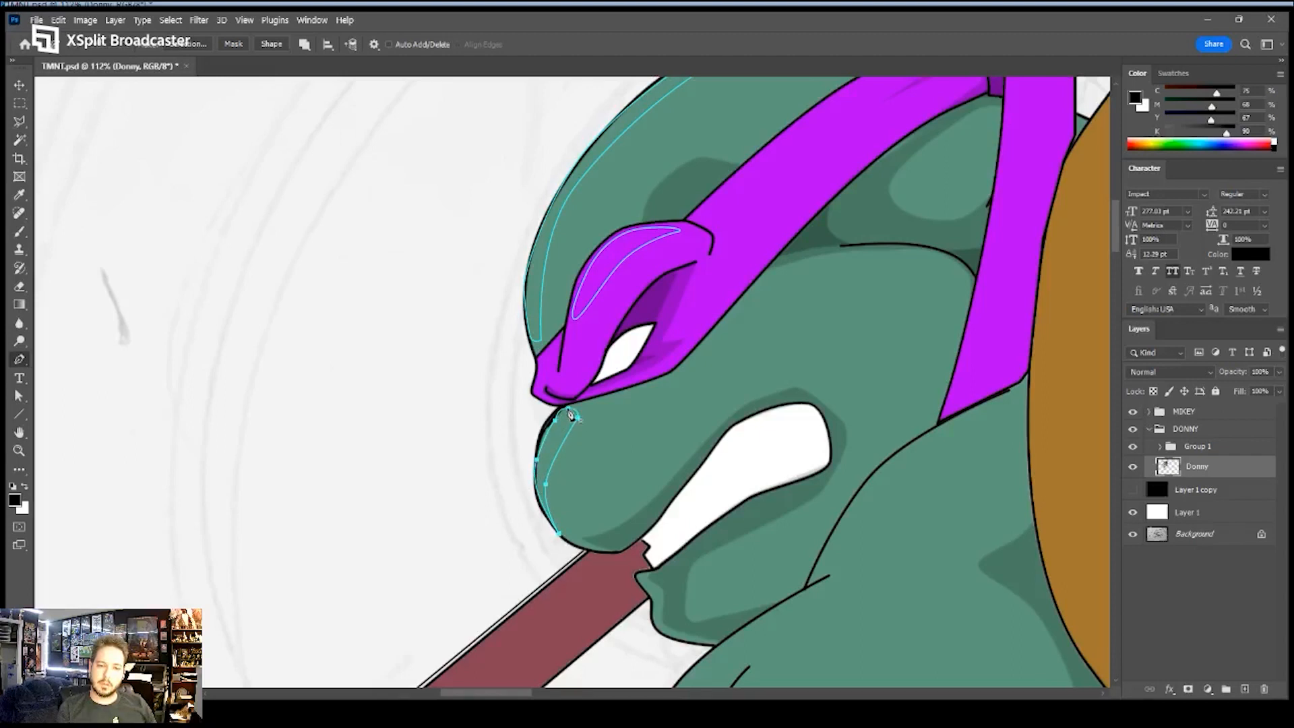
left_click_drag(818, 246, 785, 281)
left_click(855, 269)
key("ctrl+z")
scroll(625, 280, "down", 10)
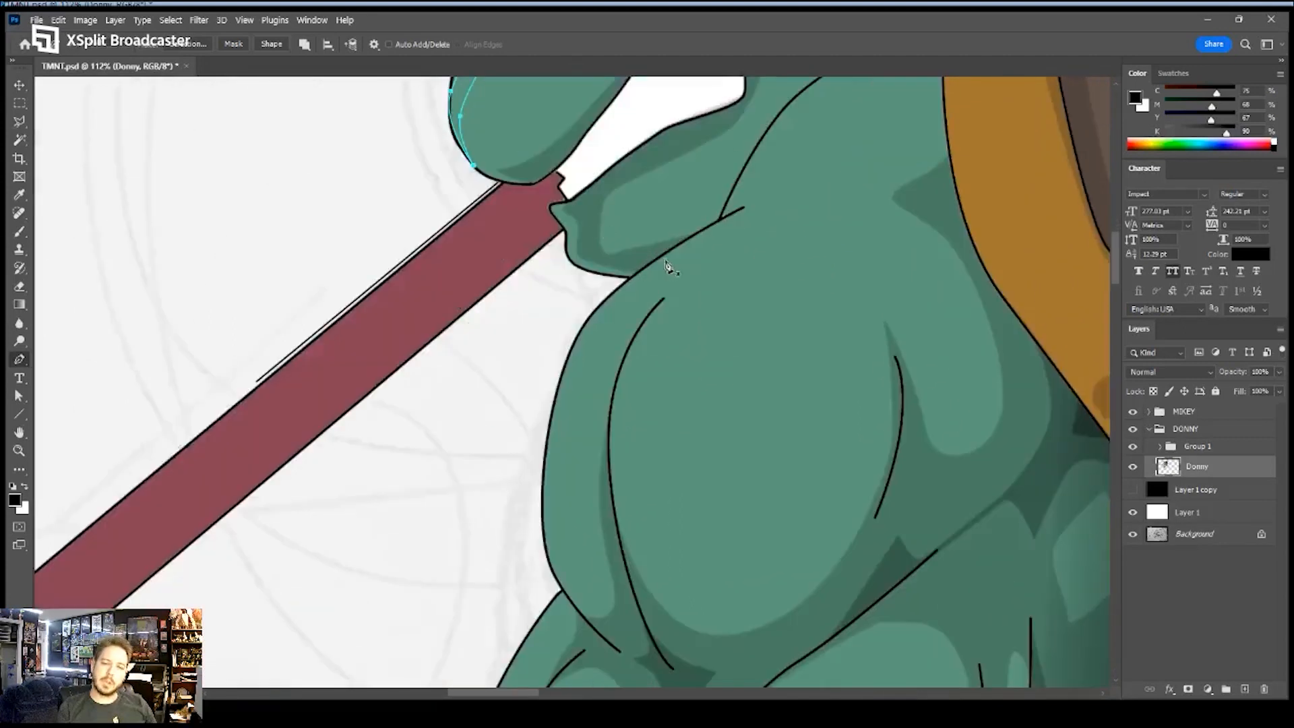
- Draw a closed crescent path along the outer edge of the shoulder below the chin
left_click(666, 261)
left_click(593, 323)
left_click(570, 384)
left_click(546, 442)
left_click_drag(556, 547, 560, 573)
left_click_drag(545, 463, 557, 390)
left_click_drag(593, 318, 610, 297)
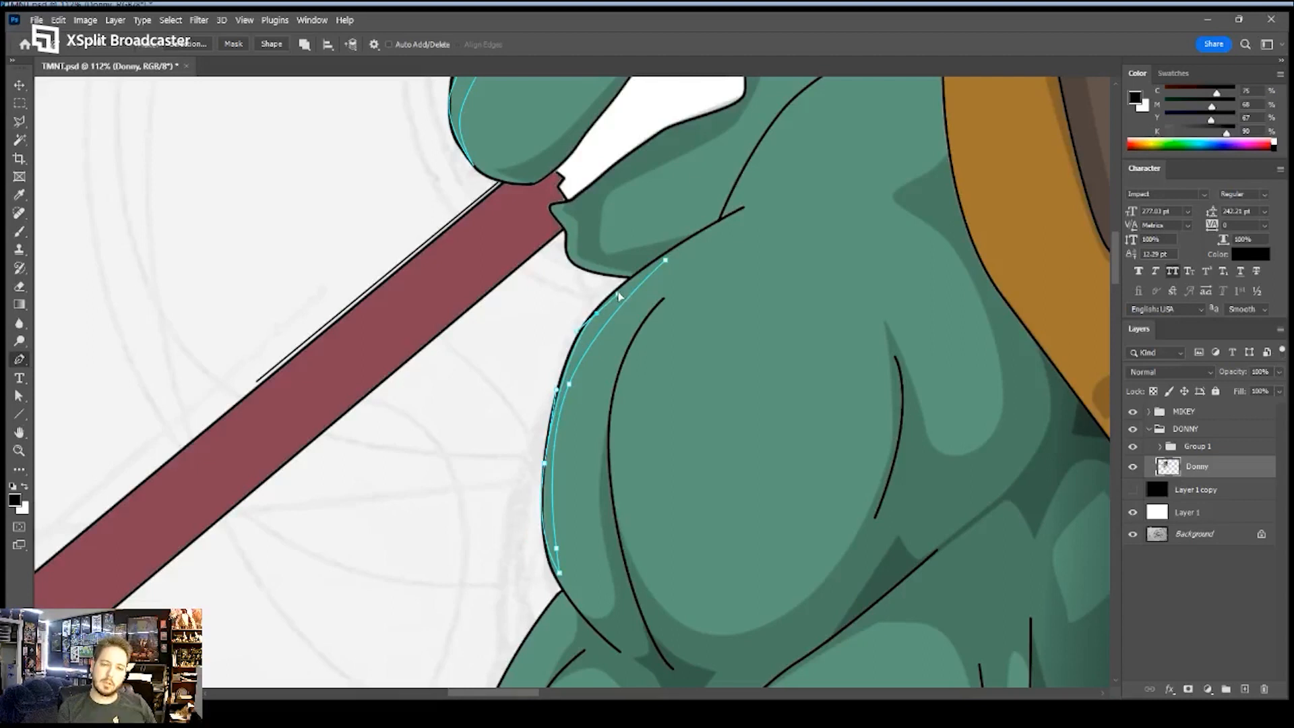
left_click(665, 260)
- Draw a closed sliver path along the upper arm's outer edge from the shoulder down to the elbow pad
left_click_drag(619, 428, 703, 241)
left_click(694, 216)
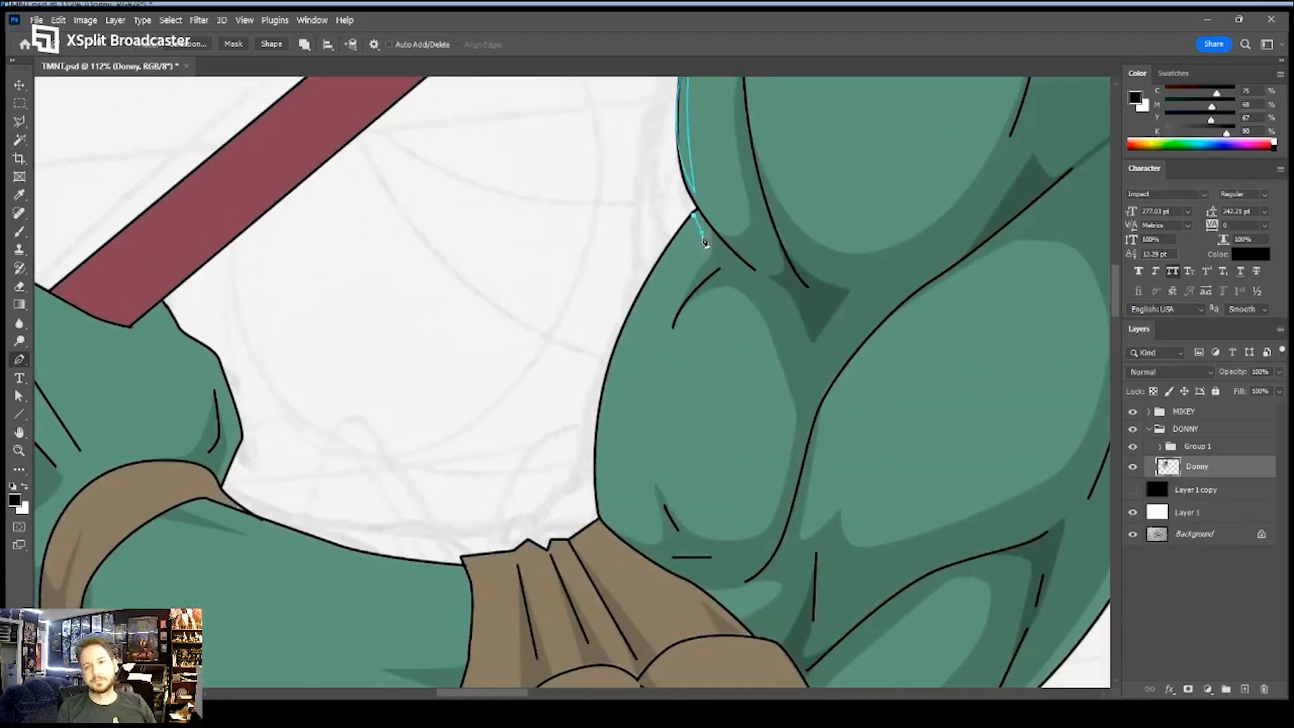
left_click_drag(624, 370, 607, 418)
left_click(605, 419)
left_click_drag(604, 505, 604, 519)
left_click_drag(612, 358, 631, 302)
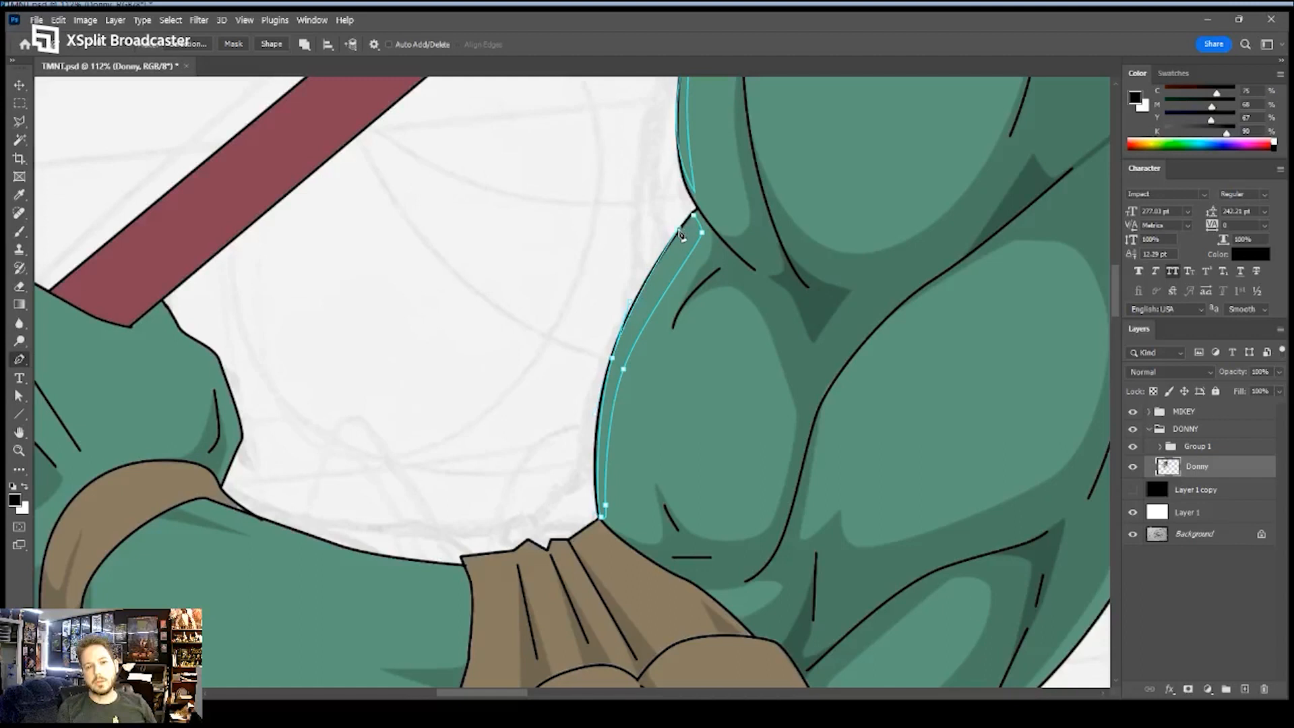
- Draw small triangular paths between the folds along the top edge of the brown elbow pad
left_click_drag(416, 439, 579, 273)
left_click(753, 359)
left_click_drag(762, 391, 766, 397)
left_click(731, 374)
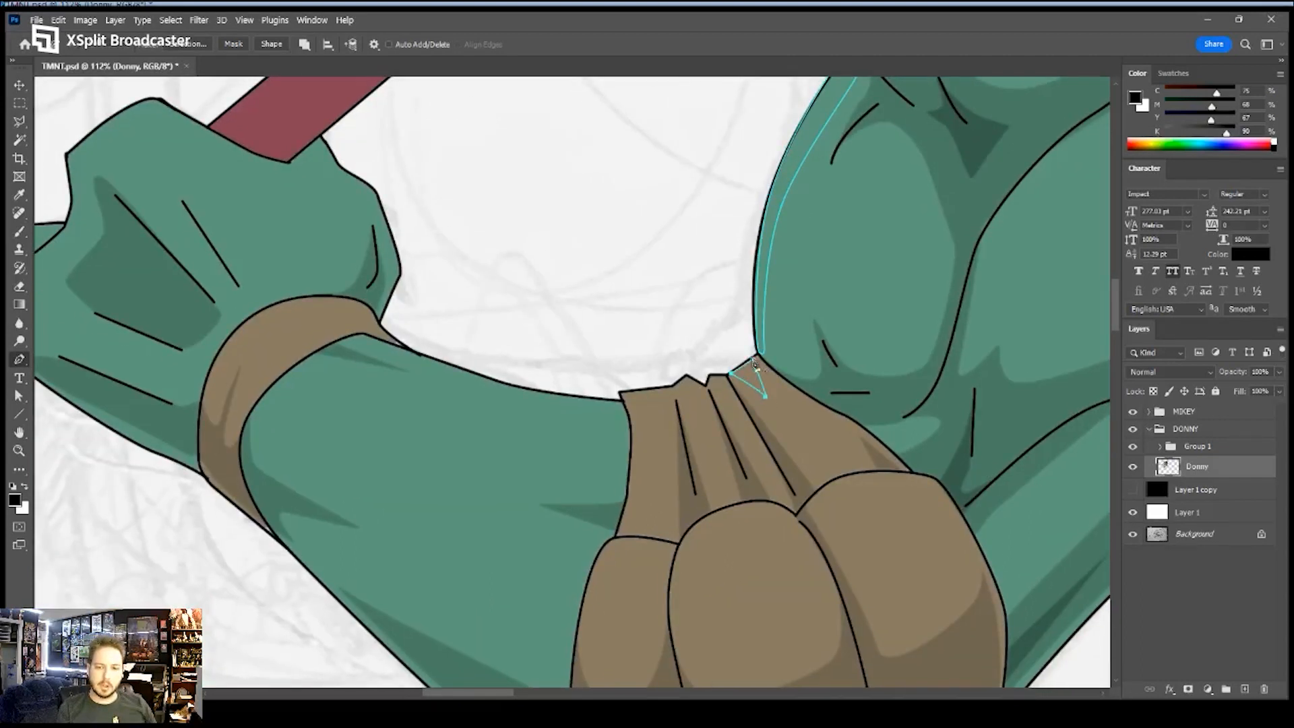
left_click(710, 380)
left_click(698, 420)
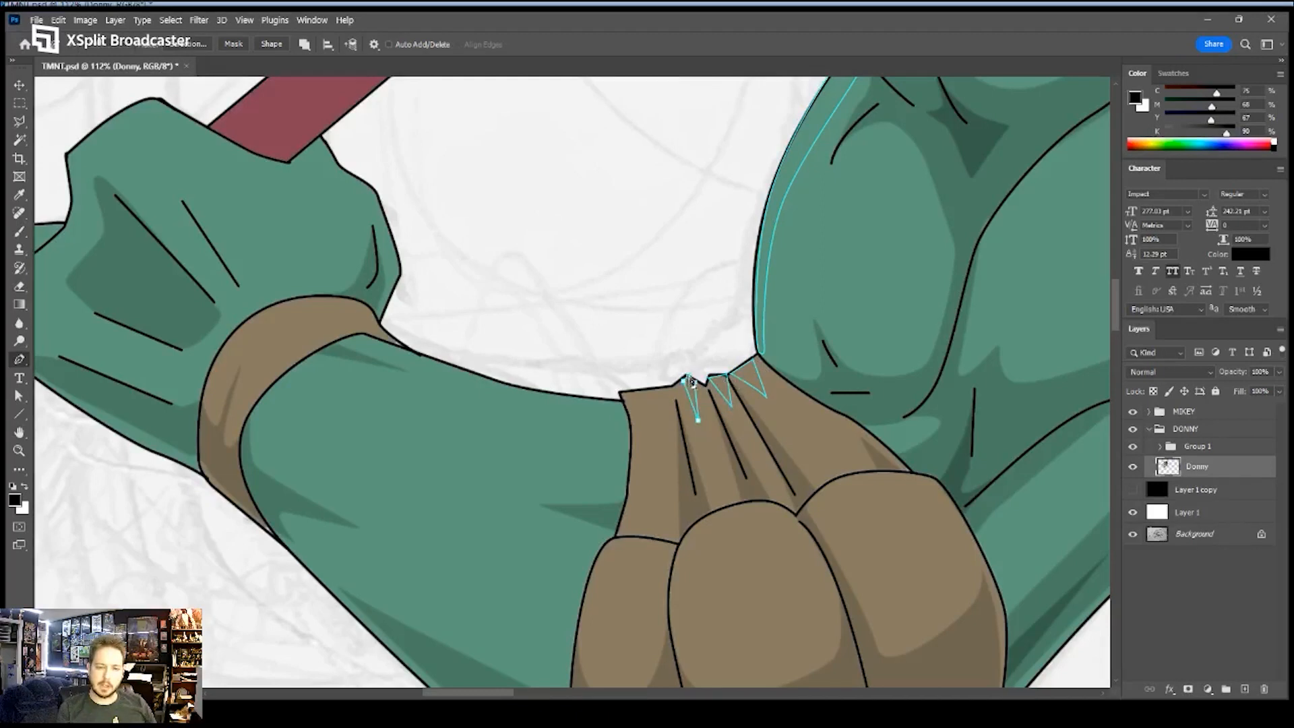
left_click(627, 395)
left_click(648, 405)
- Draw a closed sliver path along the forearm's upper edge from the elbow pad to the wristband
left_click(625, 413)
left_click_drag(475, 387, 437, 376)
left_click_drag(375, 342, 380, 343)
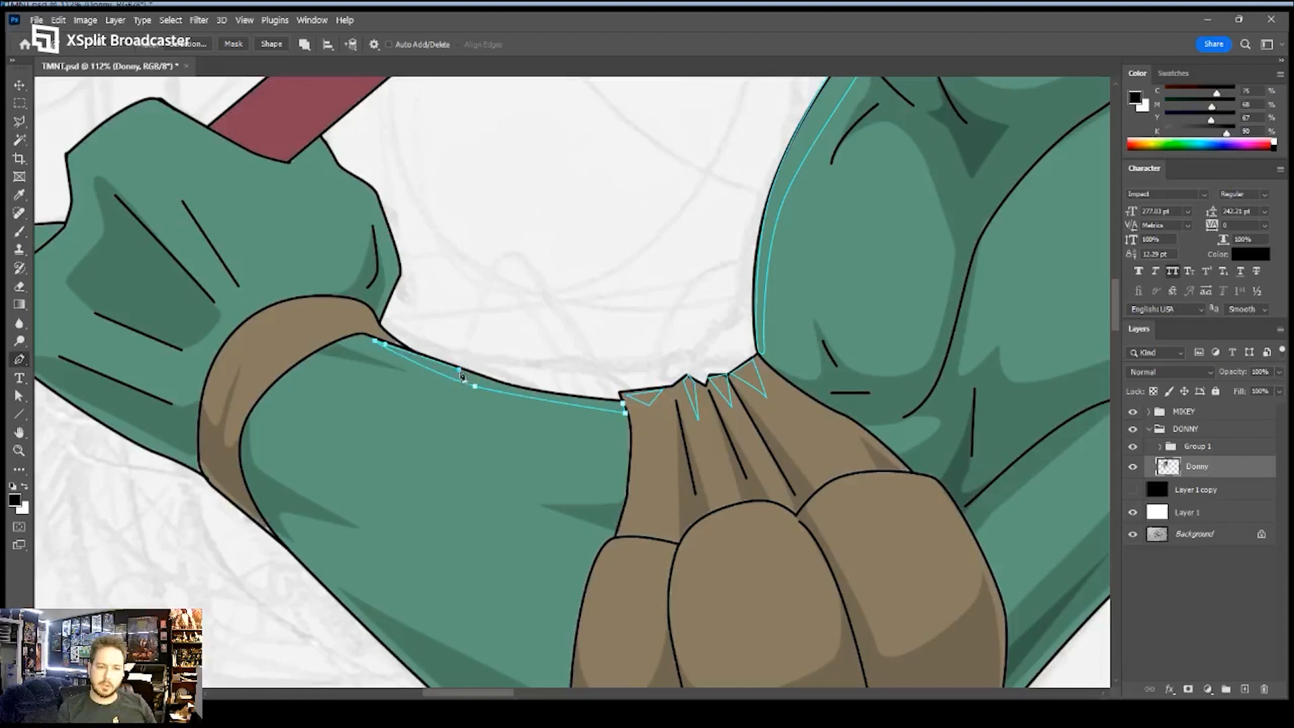
left_click(623, 406)
- Draw a closed sliver path along the hand's outer edge between the staff and the wristband
left_click_drag(402, 340, 529, 468)
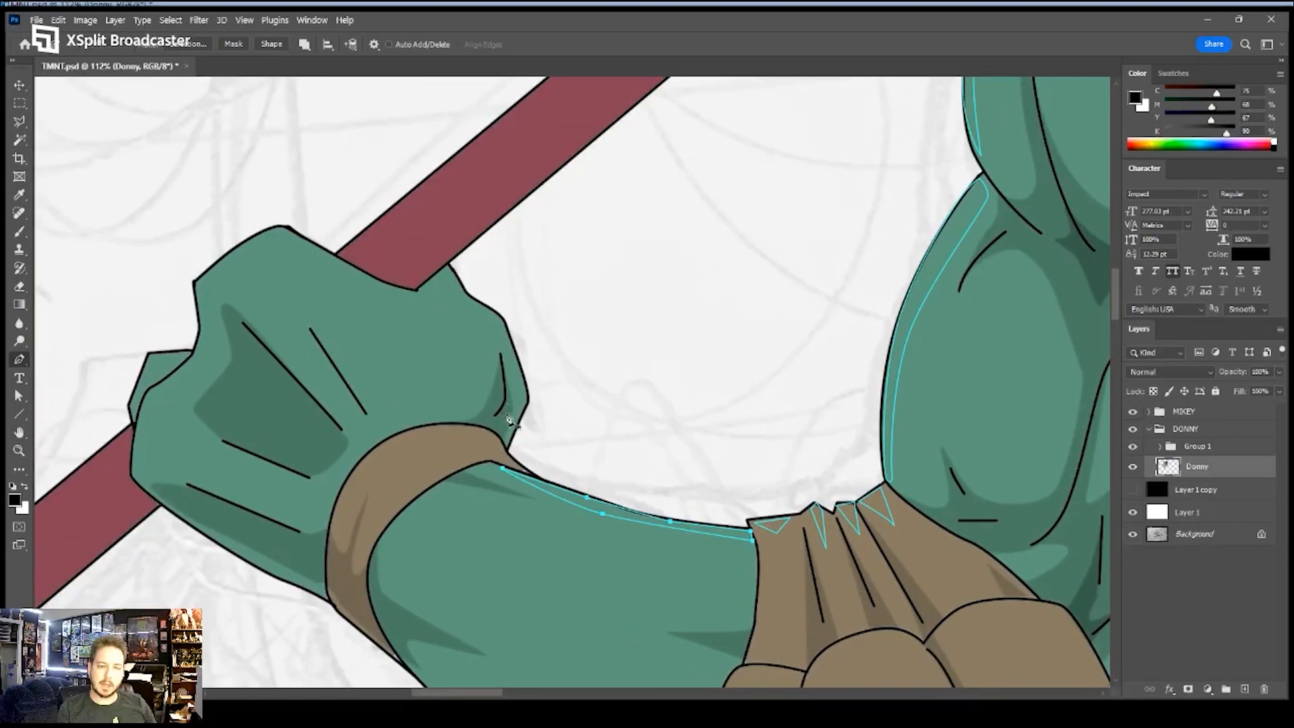
left_click(448, 268)
left_click_drag(452, 298, 514, 349)
left_click(522, 366)
left_click(502, 316)
left_click(464, 295)
left_click(450, 268)
- Draw thin highlight paths along the top edge of the fist's knuckles and around the small finger behind it
left_click_drag(371, 270, 344, 328)
left_click_drag(408, 288, 423, 288)
left_click(406, 278)
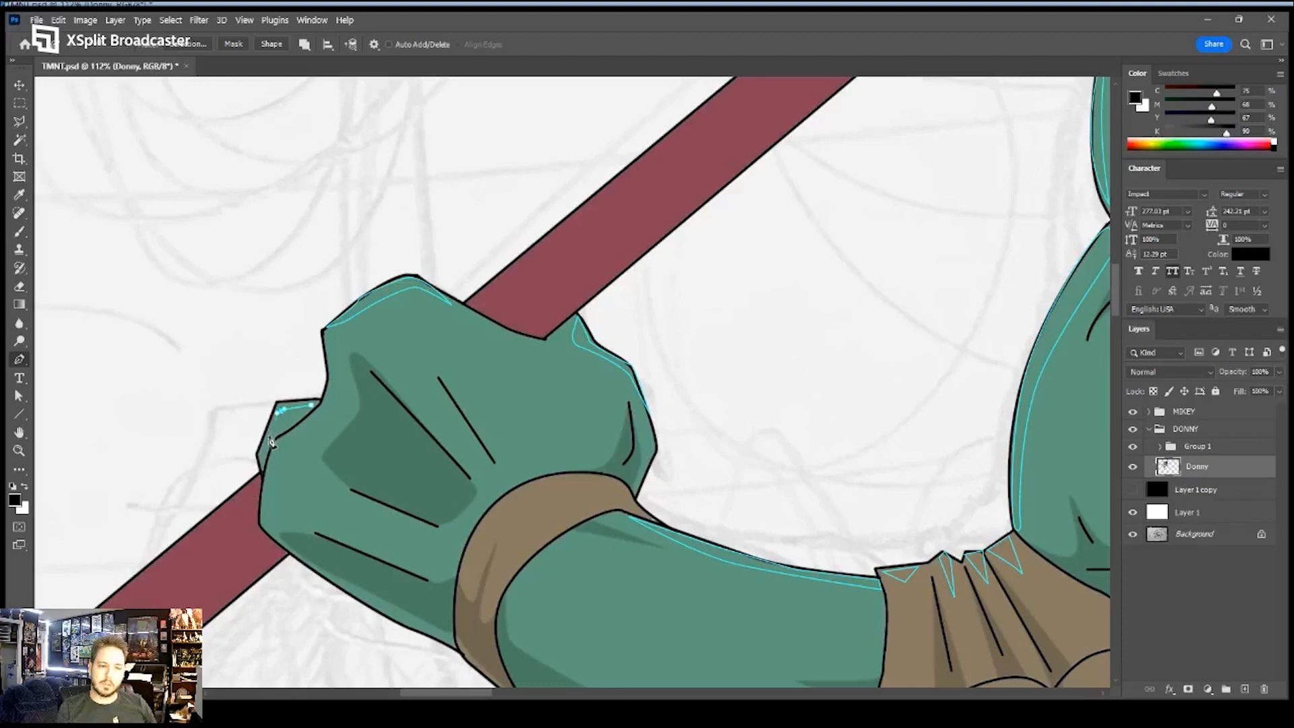
left_click(277, 403)
left_click_drag(282, 447, 301, 440)
left_click(285, 451)
- Draw a closed sliver path along the upper edge of the brown wristband
left_click_drag(370, 499, 248, 335)
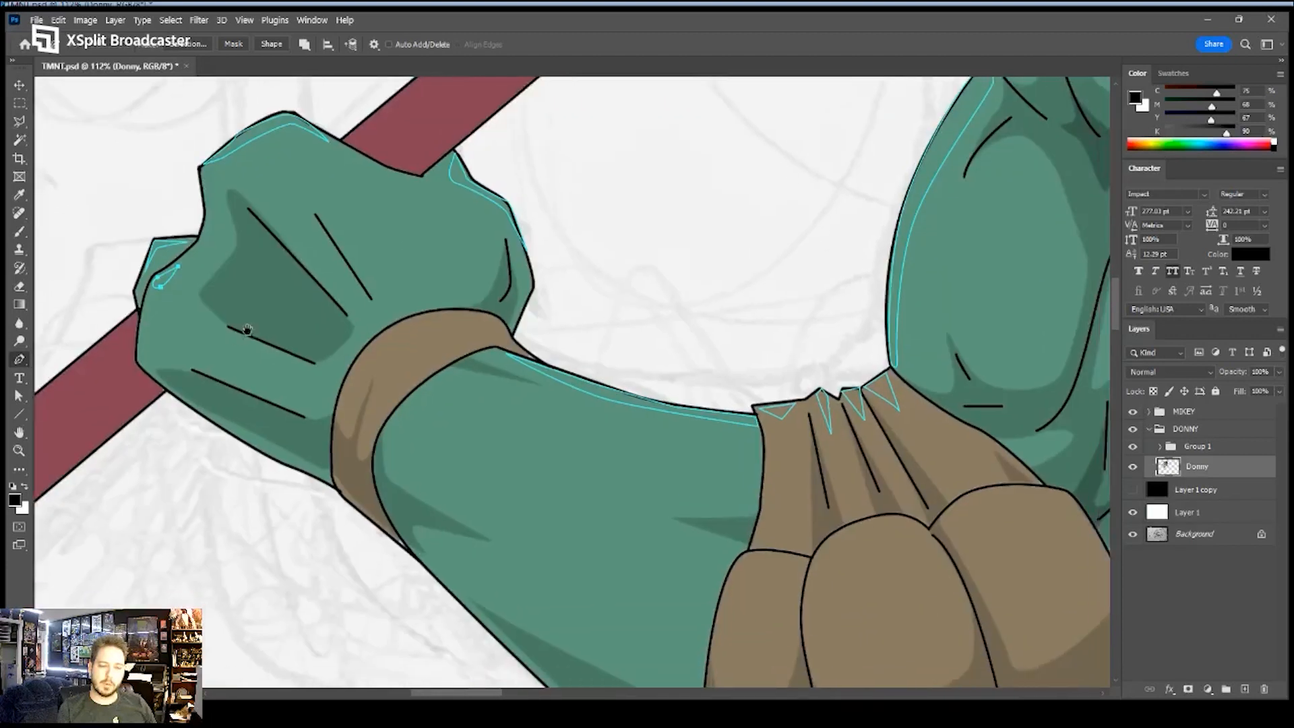
left_click(436, 316)
left_click(486, 314)
left_click(509, 340)
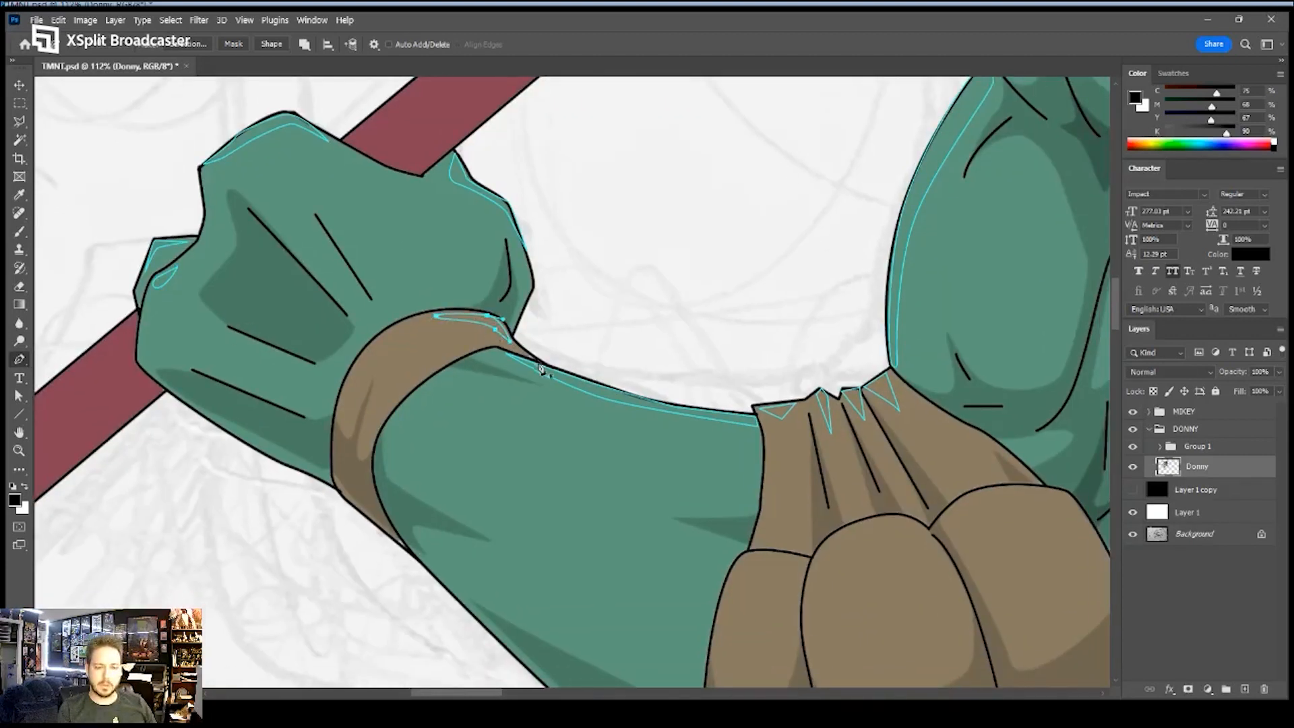
- Draw a narrow path on the ochre plastron's outer edge where it emerges behind the upper arm
left_click_drag(849, 525, 439, 292)
left_click_drag(767, 296, 535, 508)
left_click_drag(716, 335, 605, 305)
left_click(646, 343)
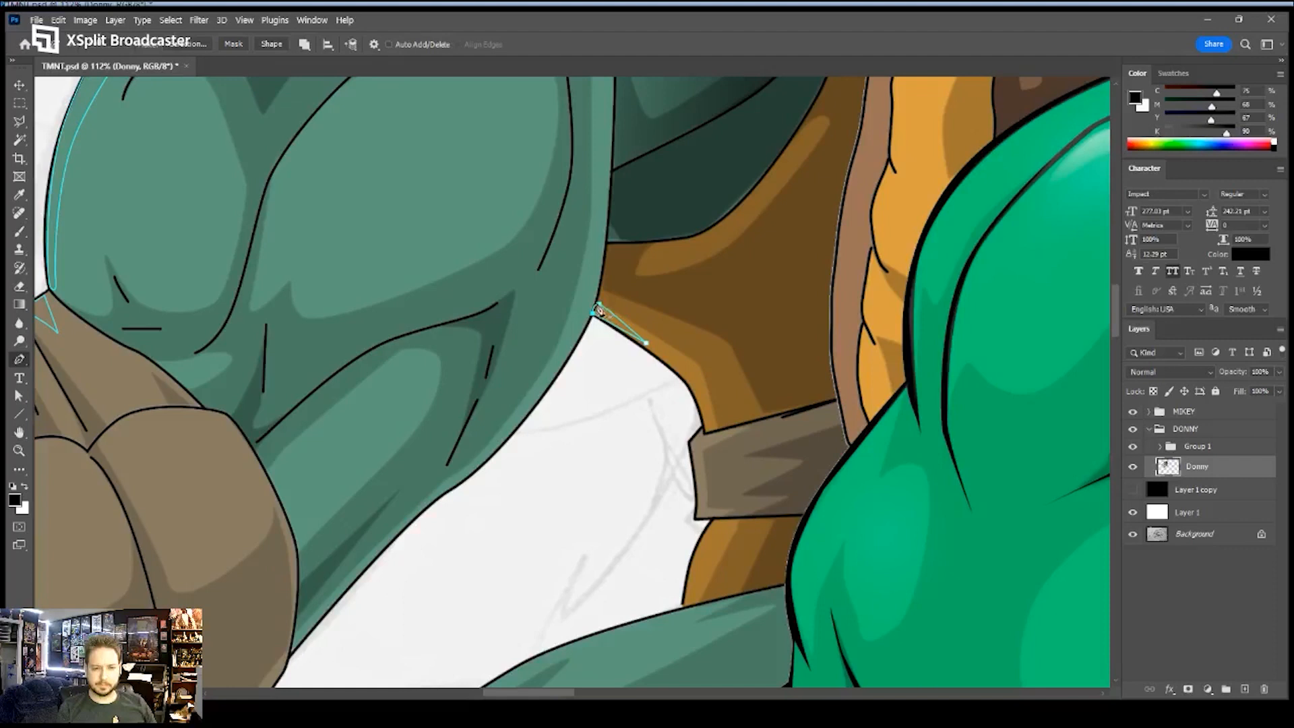
- Draw a thin path along the upper part of the shoulder muscle's inner contour line
key("z")
left_click_drag(607, 288, 594, 396)
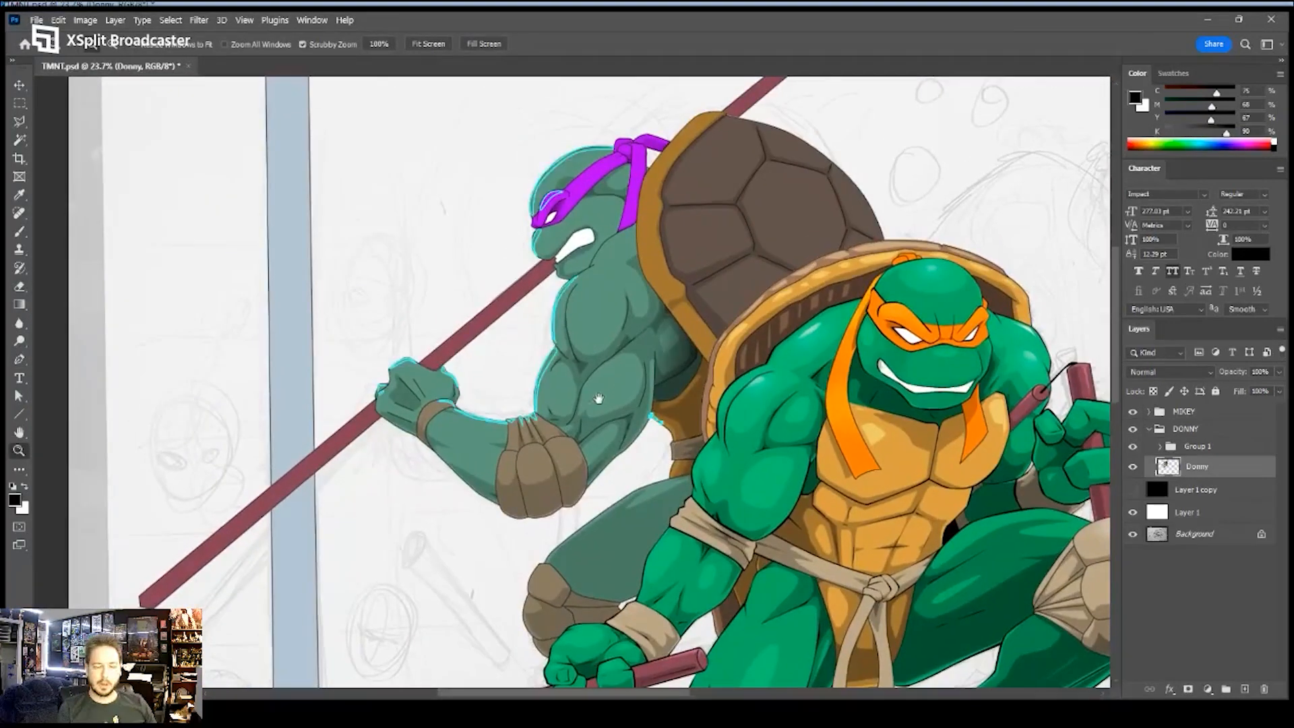
left_click_drag(579, 296, 668, 263)
key("p")
left_click(546, 276)
left_click_drag(514, 382, 516, 439)
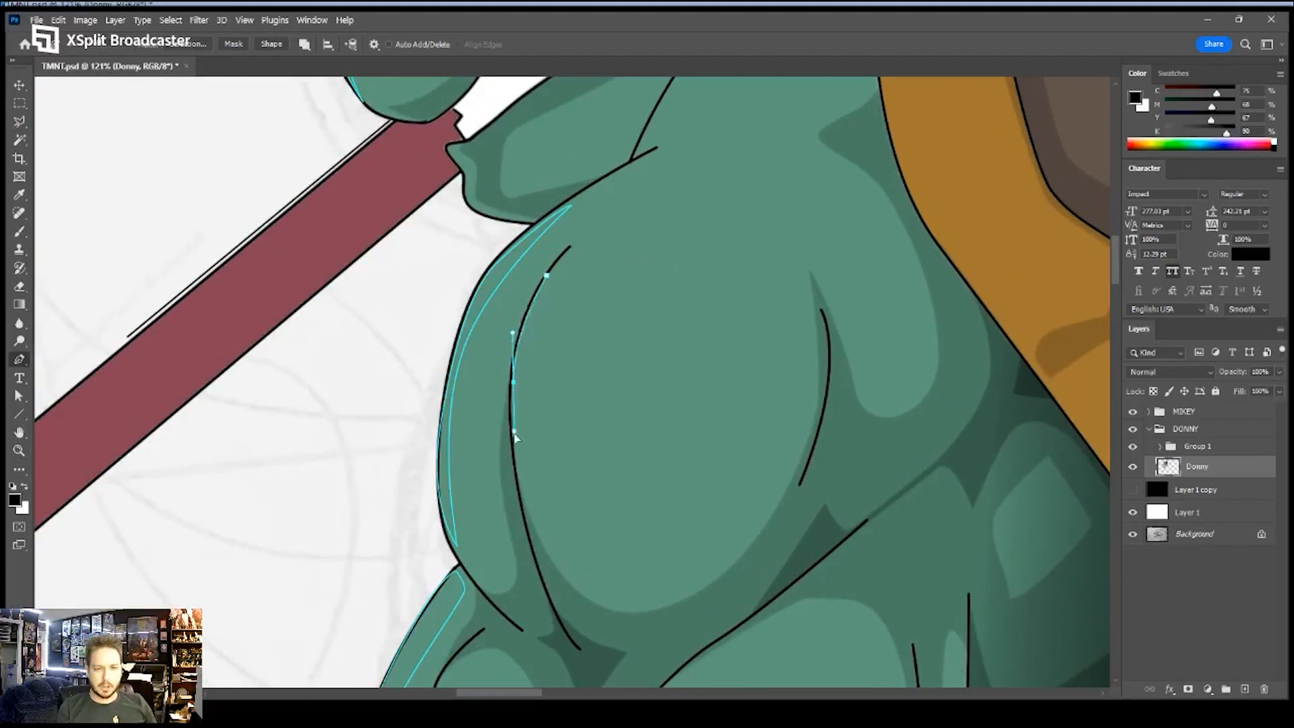
left_click_drag(526, 325, 540, 294)
left_click(562, 261)
key("ctrl+z")
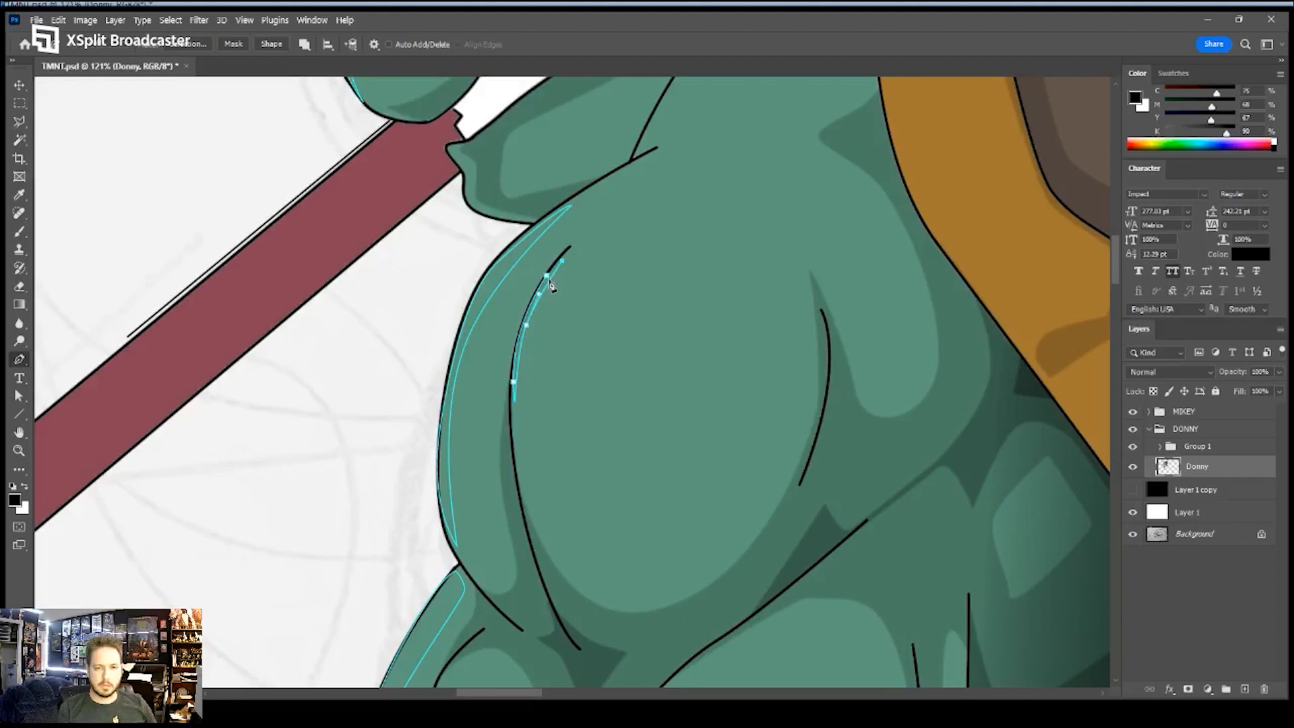
- Convert all the drawn edge paths to a selection and copy those areas of the Donny layer to a new layer
left_click_drag(523, 385, 611, 210)
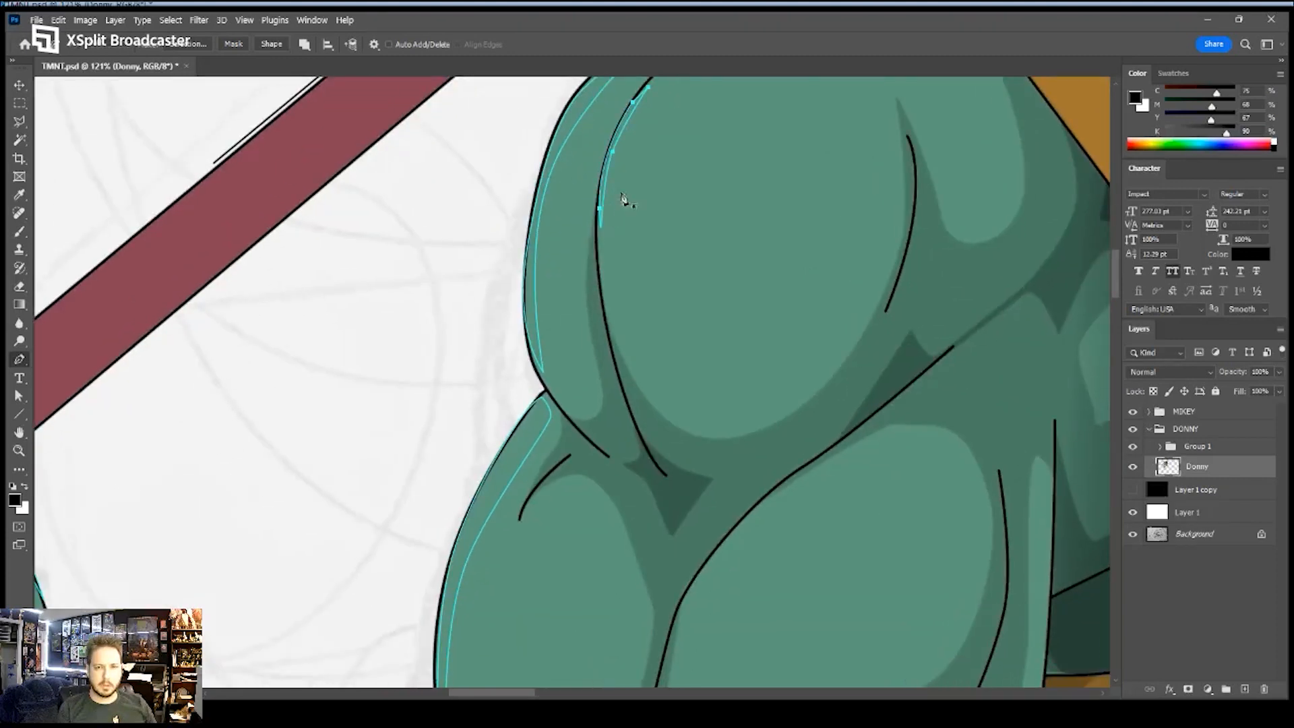
left_click_drag(548, 408, 623, 206)
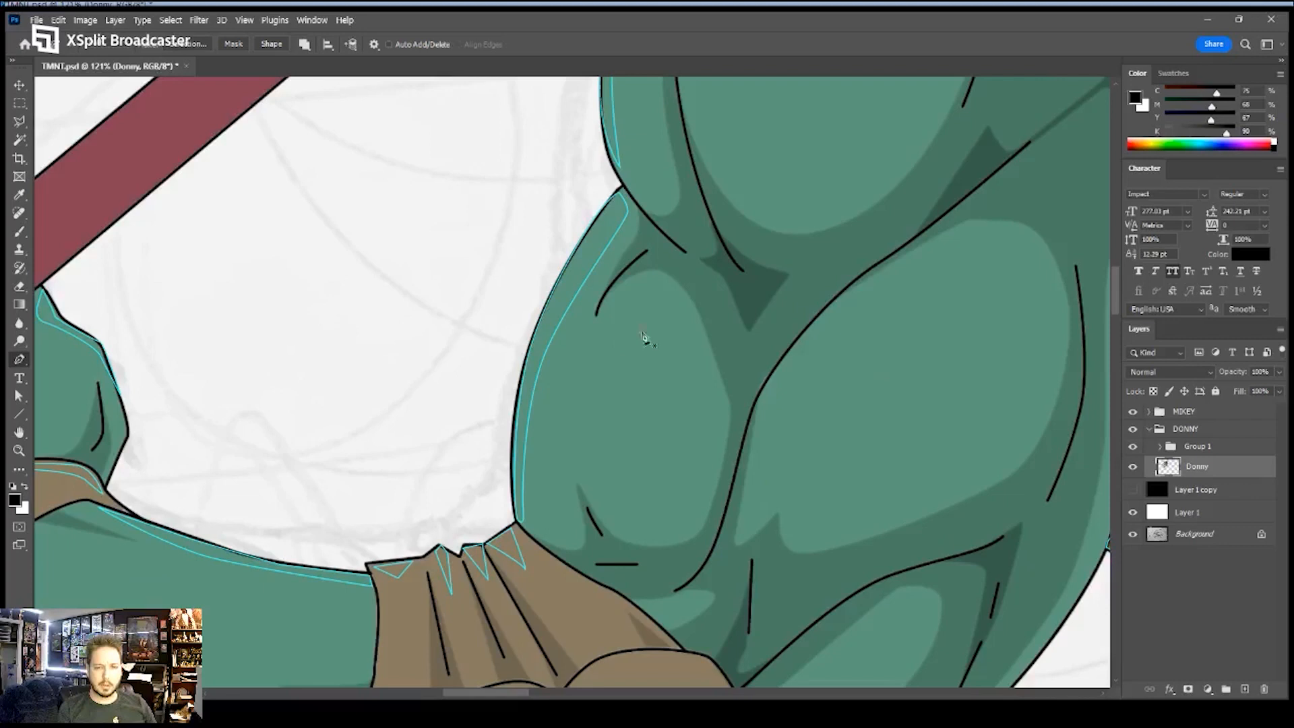
key("z")
left_click_drag(851, 333, 743, 342)
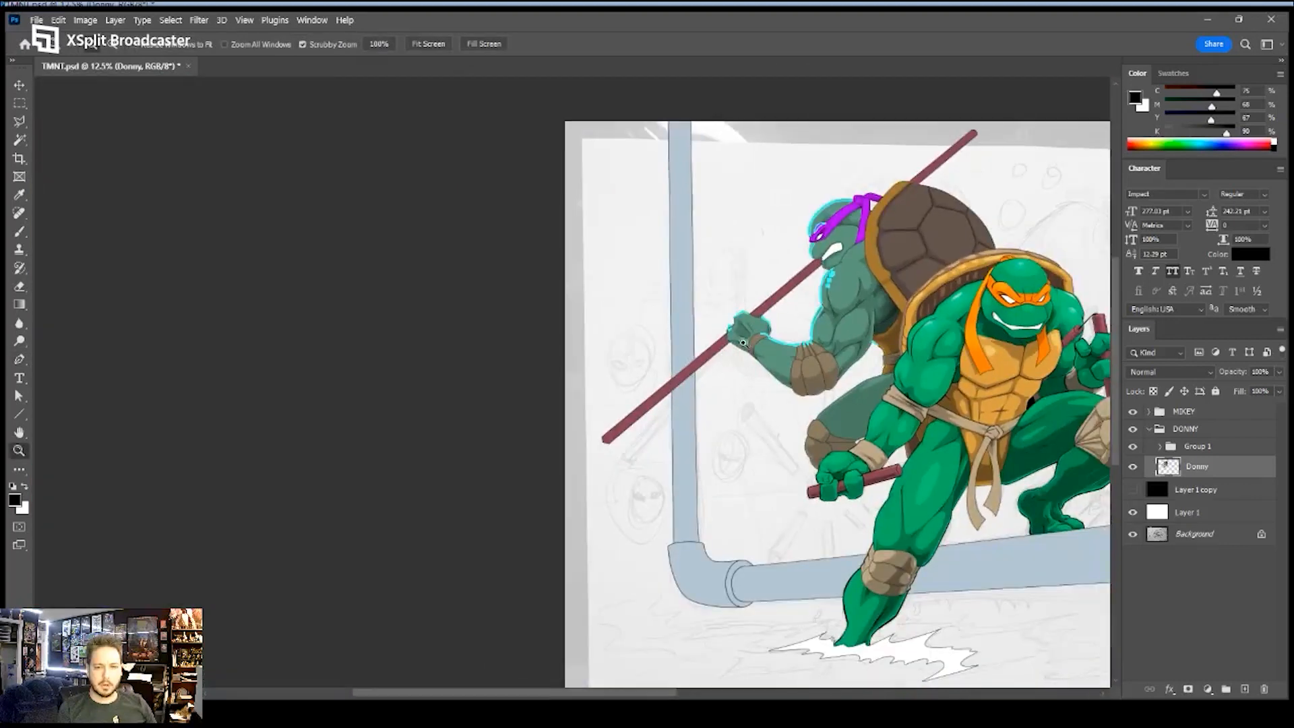
left_click_drag(829, 308, 706, 401)
left_click_drag(741, 315, 758, 313)
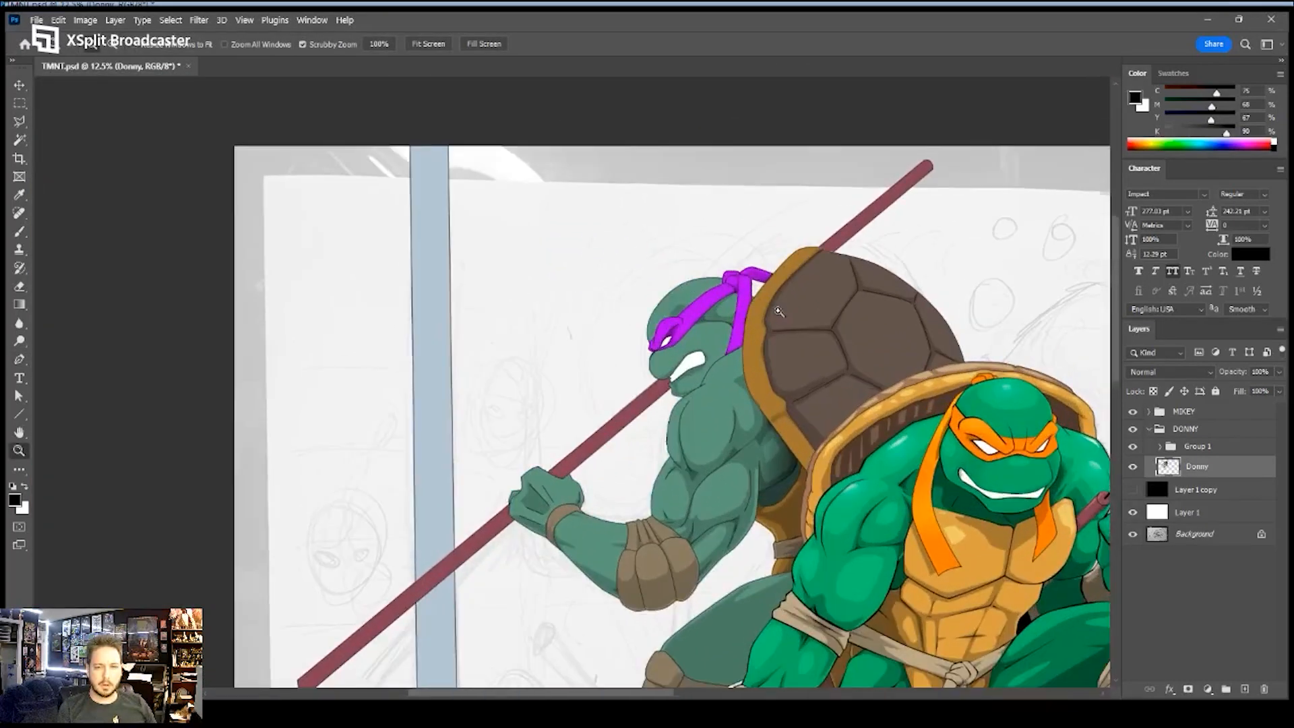
key("a")
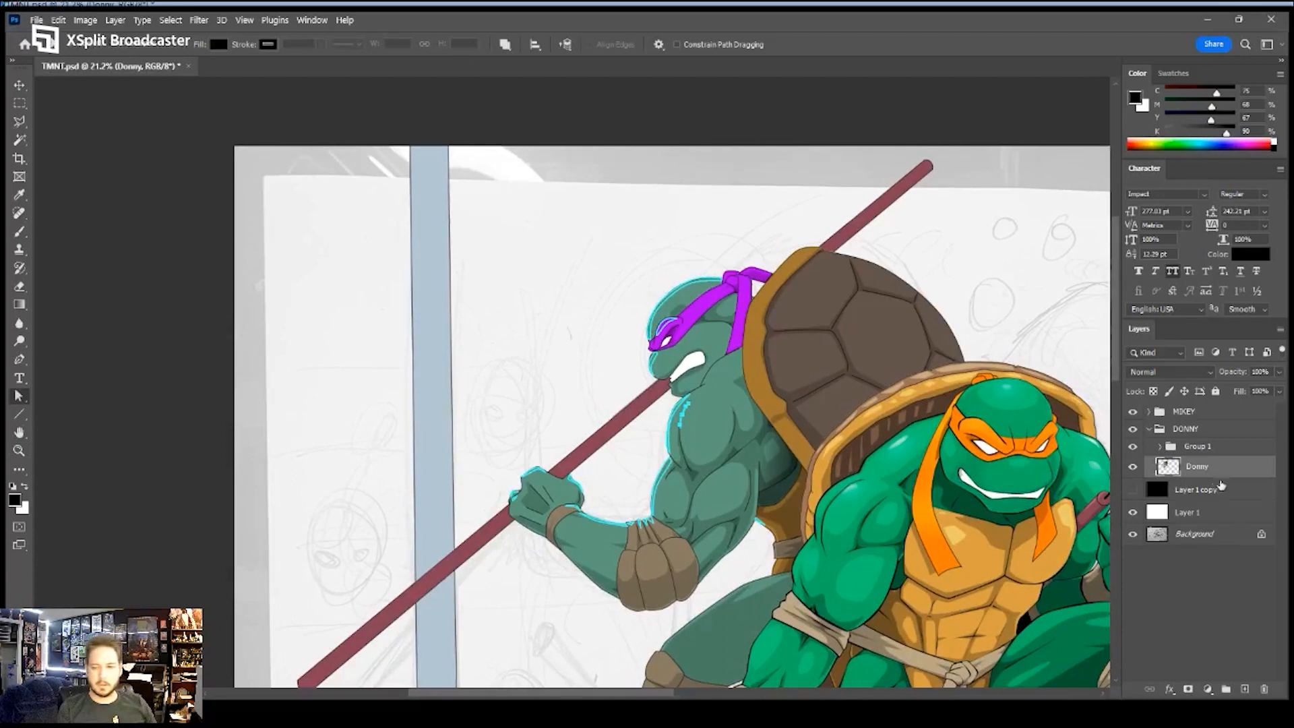
key("p")
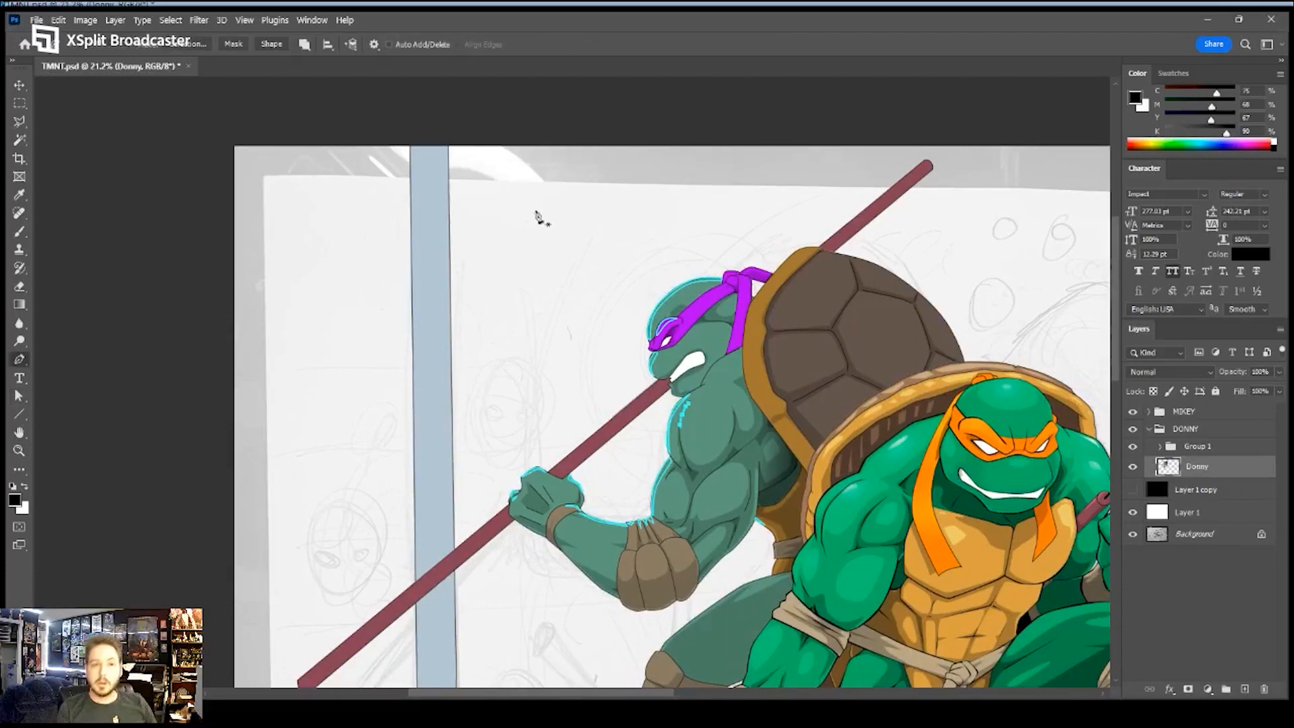
key("a")
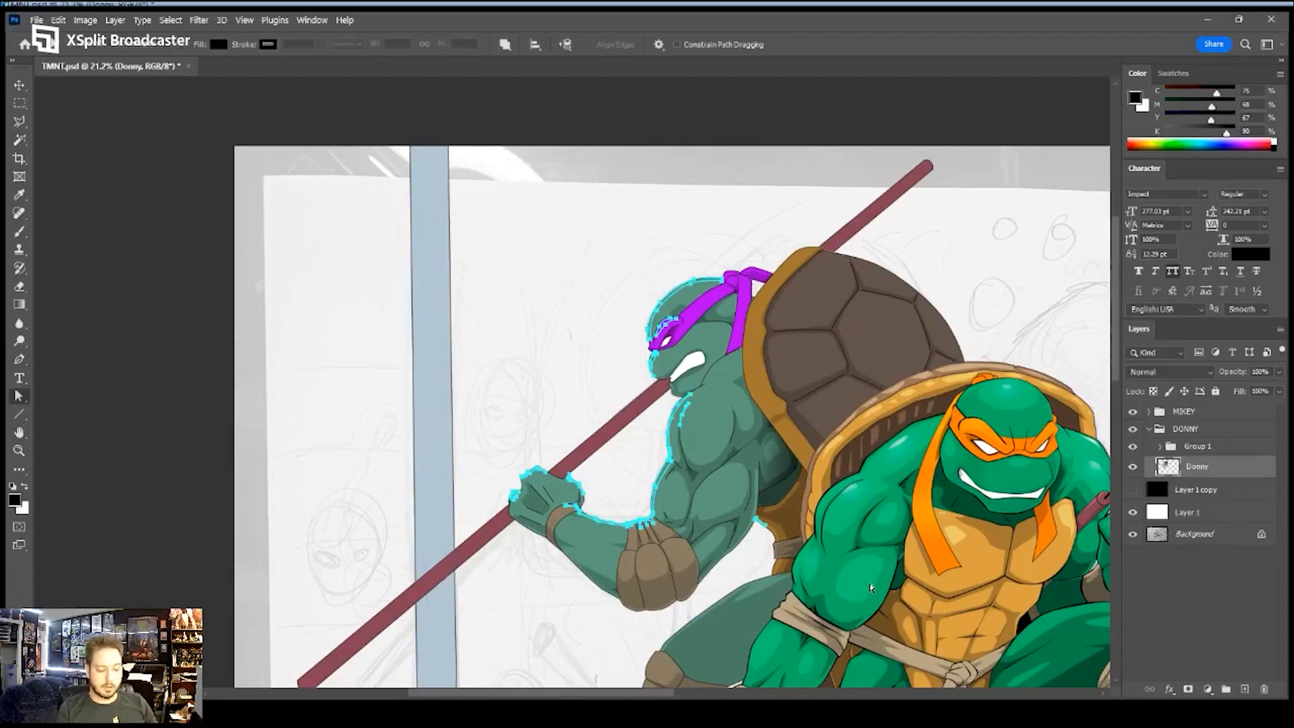
key("p")
key("i")
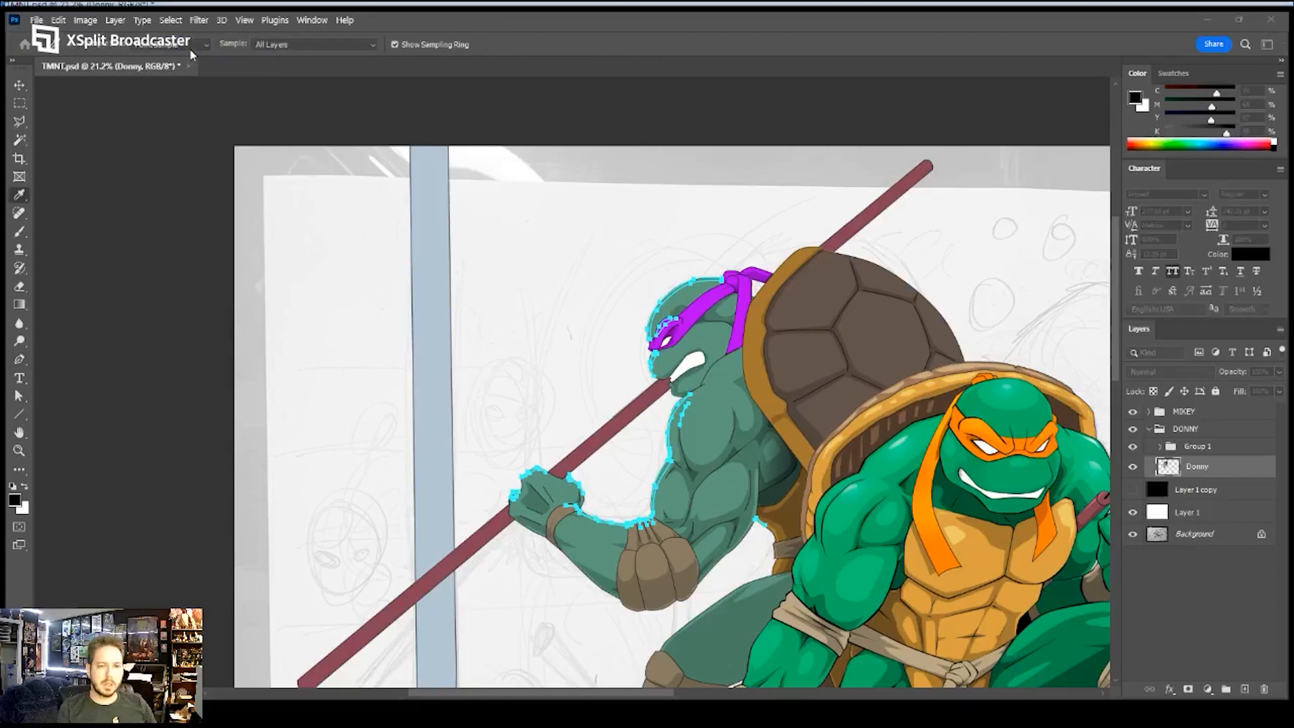
key("p")
key("ctrl+Return")
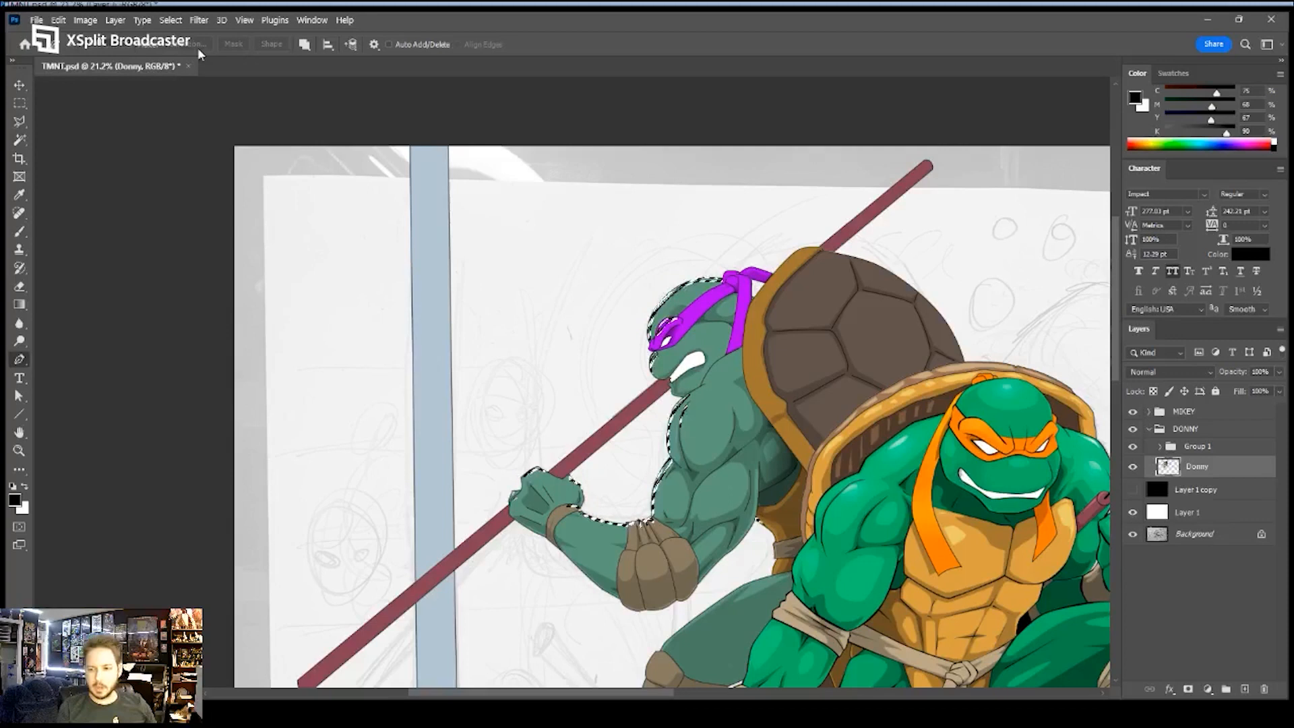
key("ctrl+j")
- Hide and reshow the Donny layer to check the copied edge areas on their own
key("z")
left_click_drag(712, 309, 750, 309)
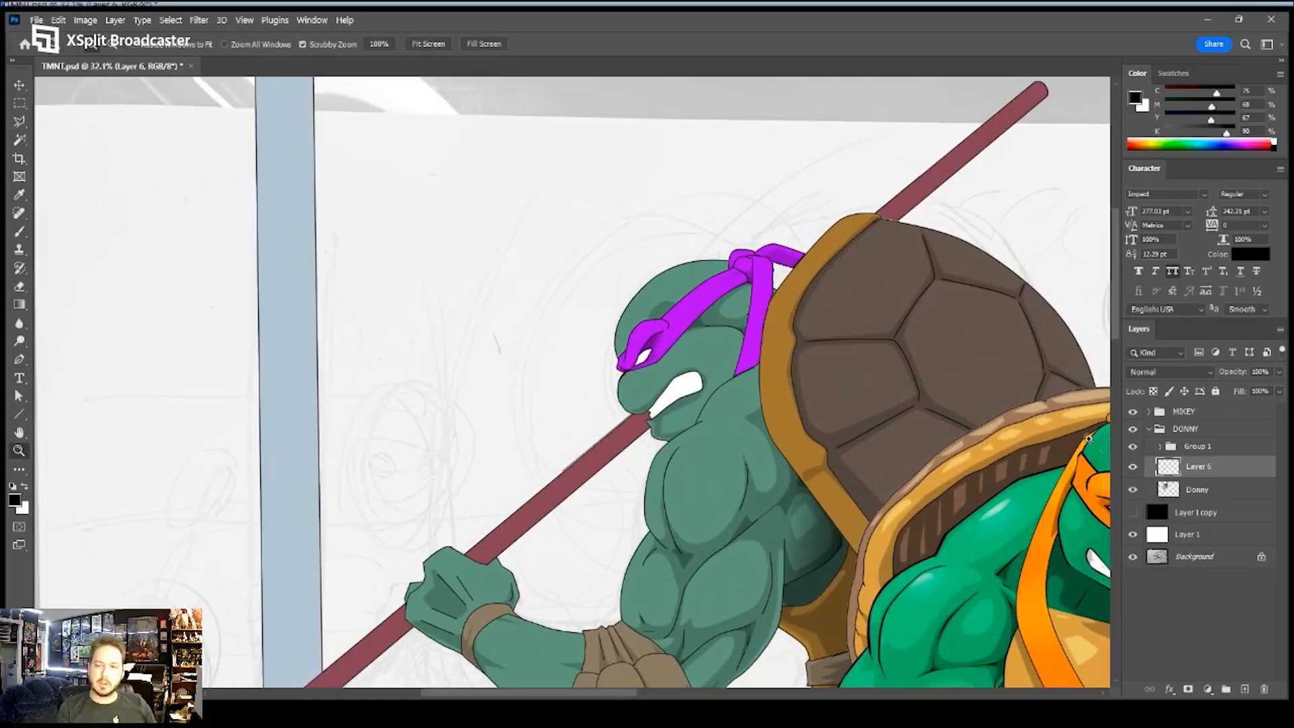
left_click(1133, 489)
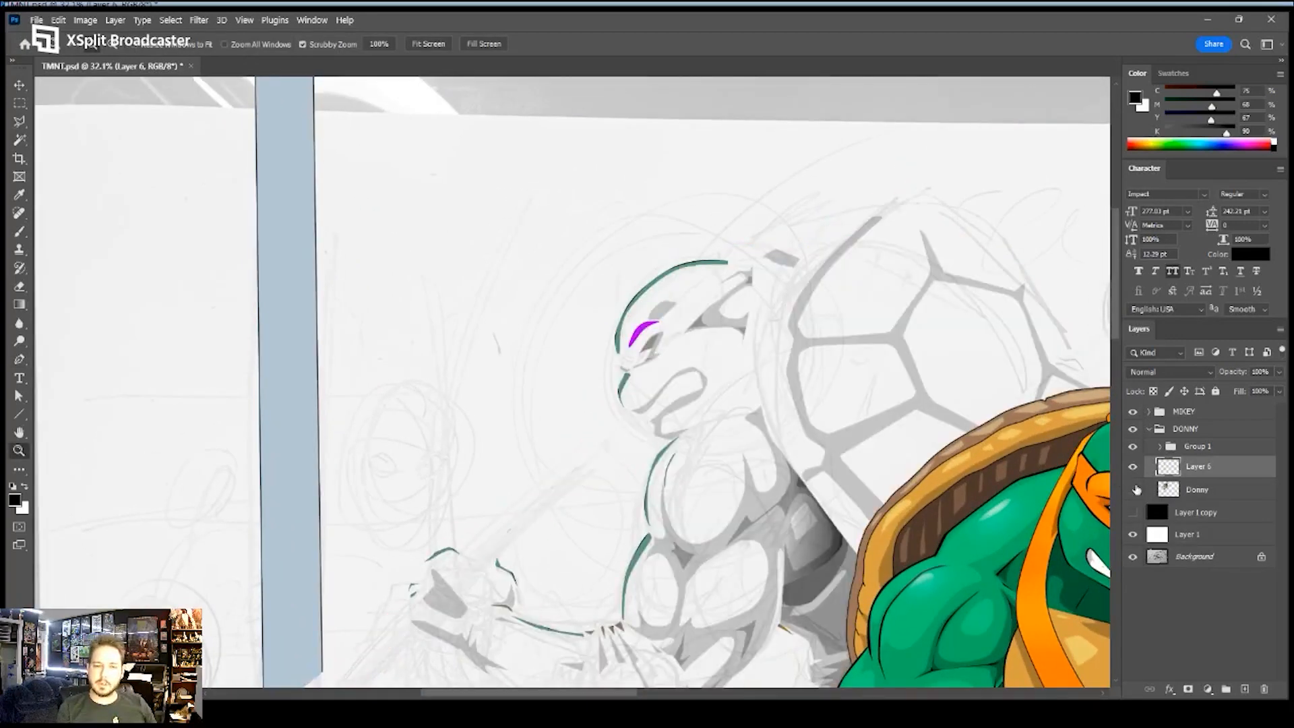
left_click(1134, 490)
scroll(858, 399, "down", 1)
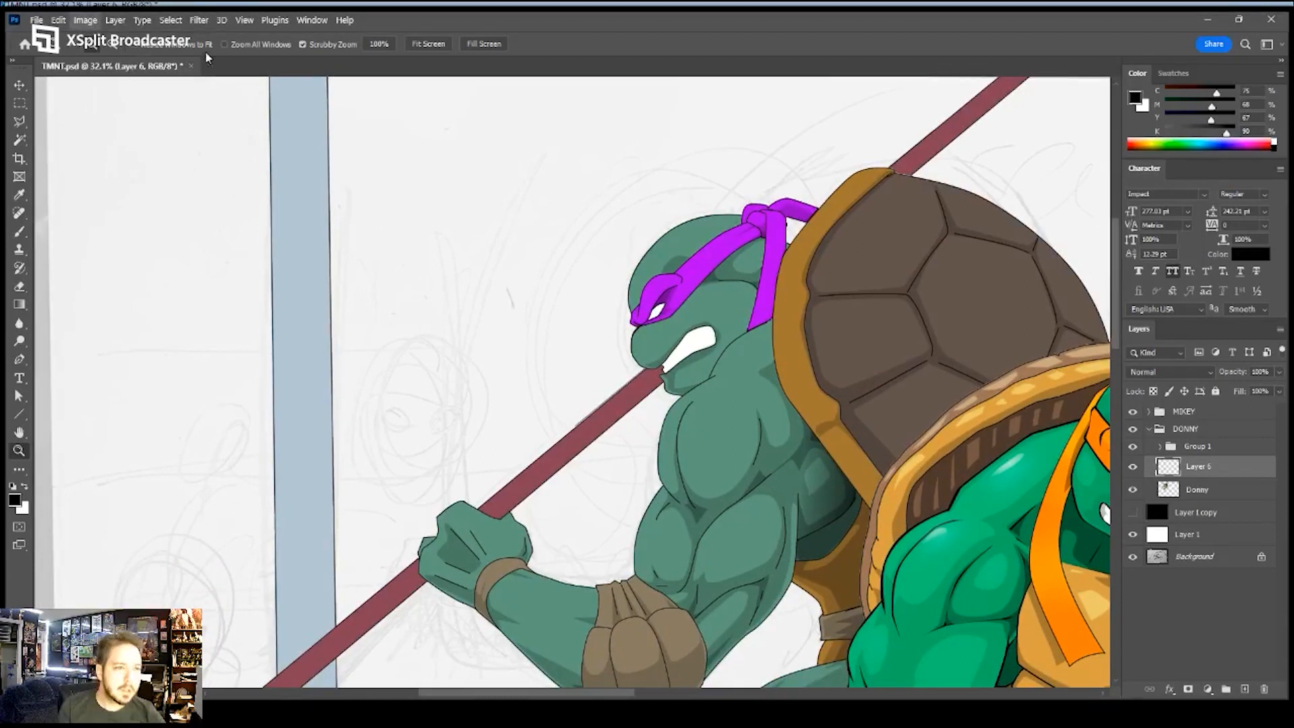
- Brighten the copied edge areas on Layer 6 with a color adjustment so they read as a rim light
left_click(272, 91)
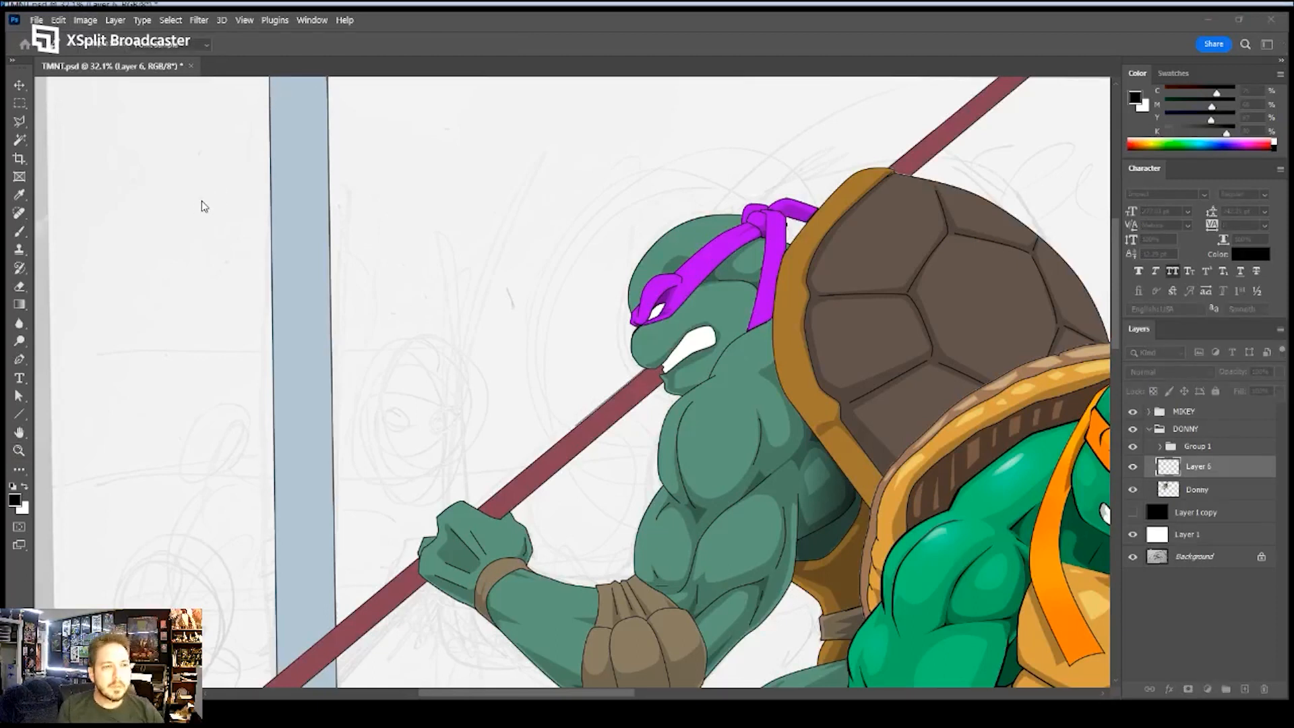
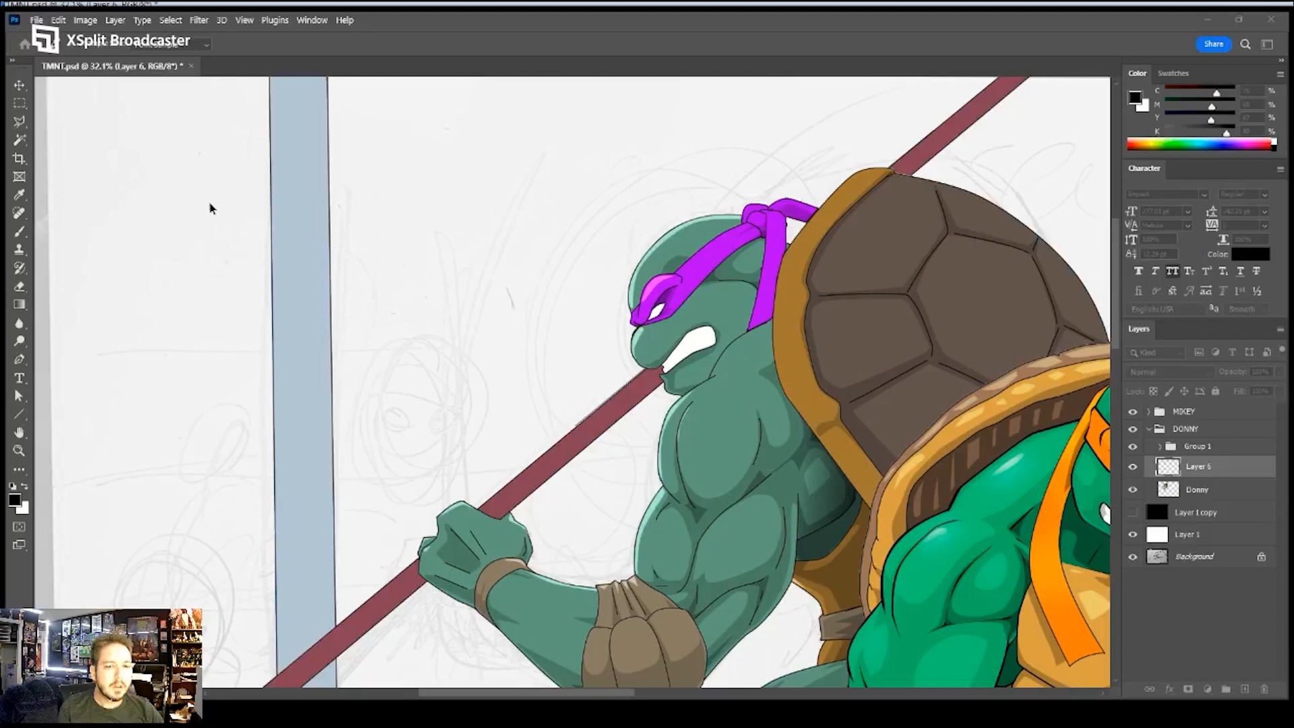
left_click_drag(203, 273, 245, 263)
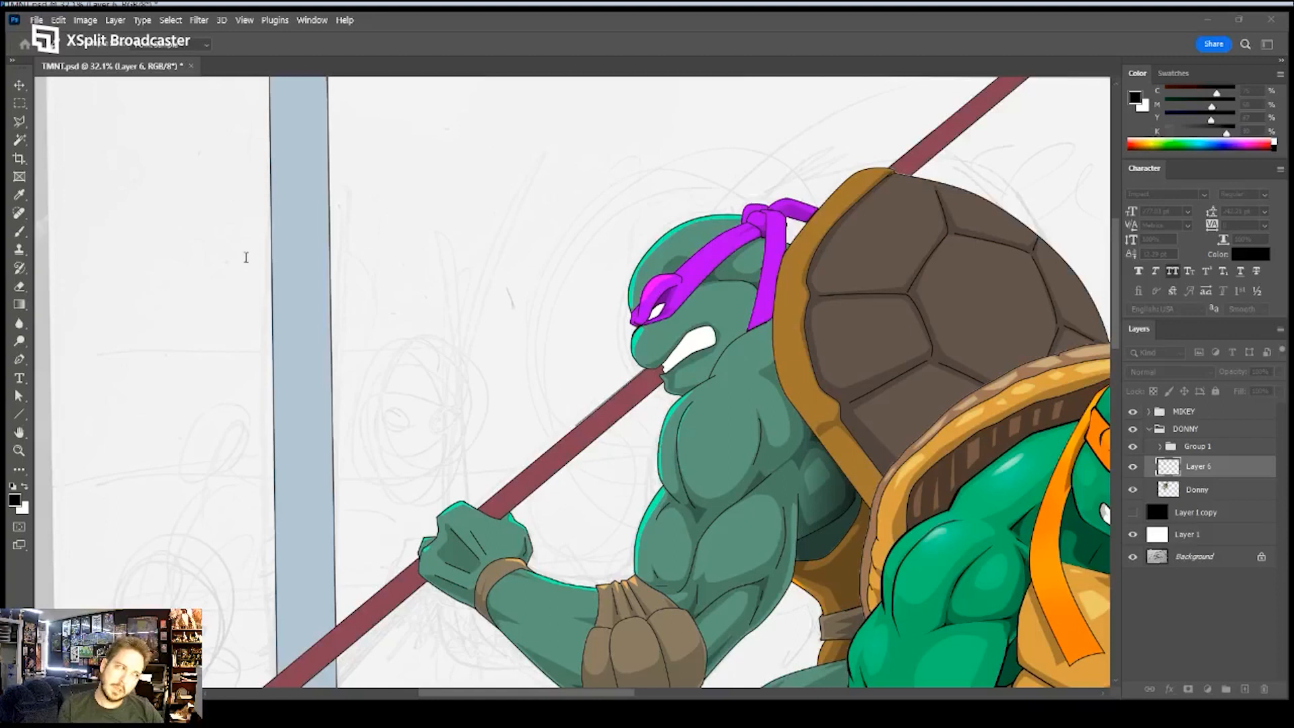
left_click_drag(239, 273, 221, 273)
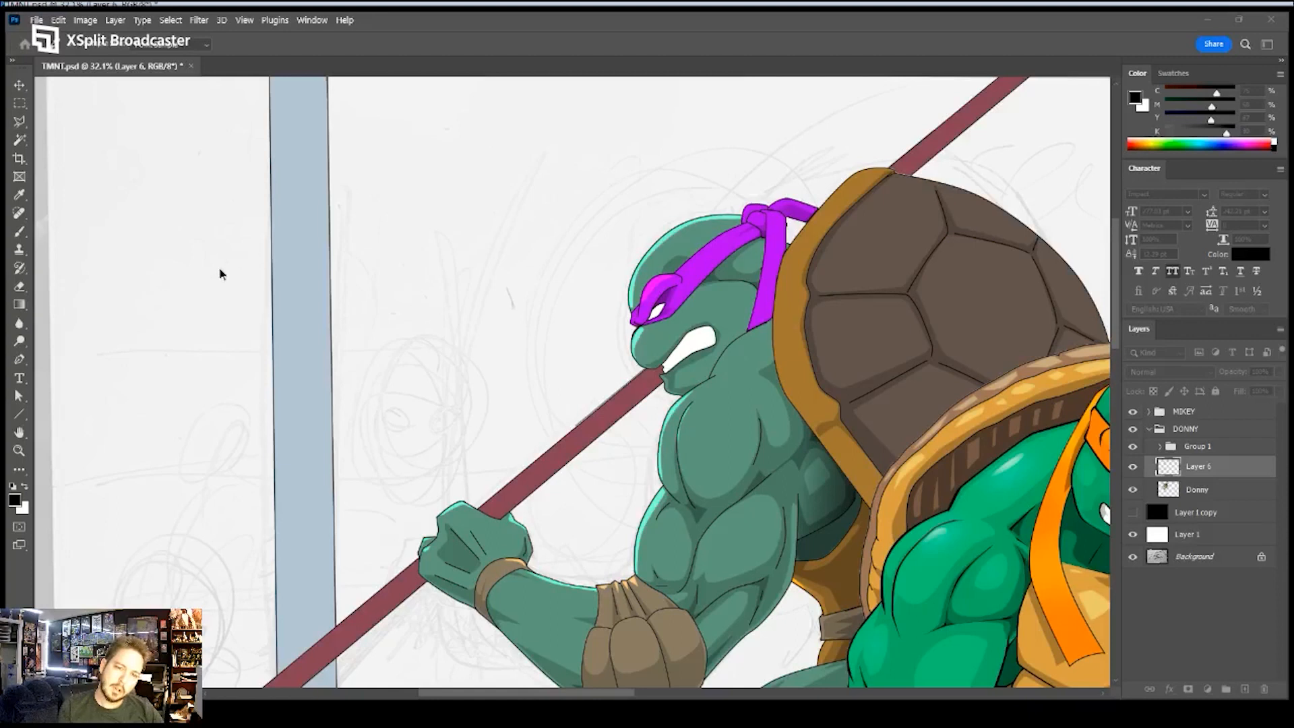
left_click_drag(214, 211, 208, 211)
left_click(327, 164)
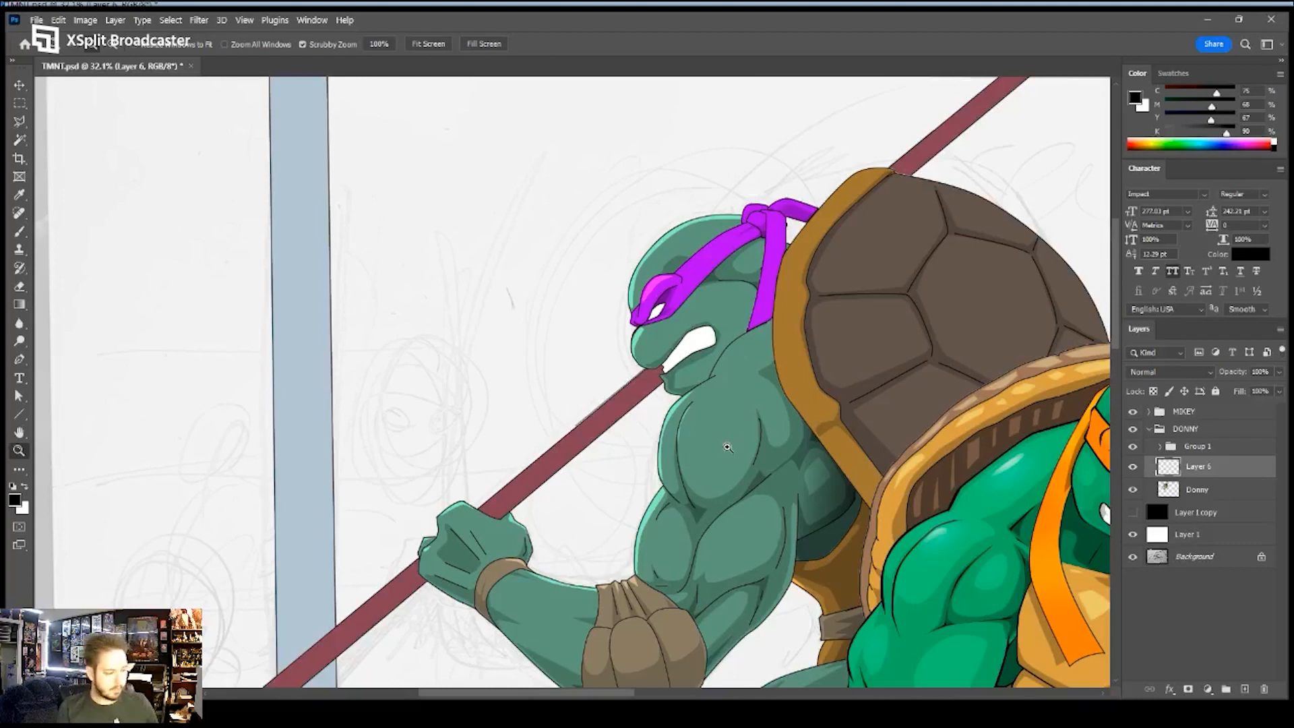
left_click_drag(735, 418, 776, 410)
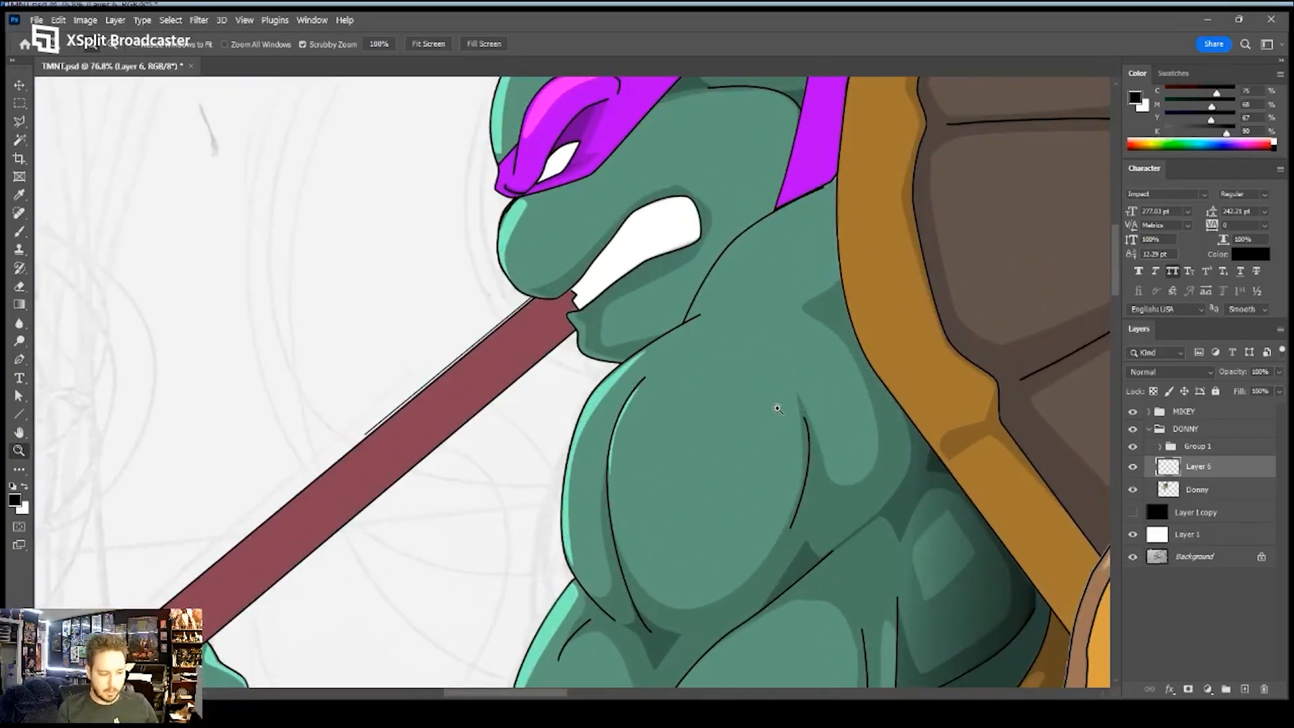
key("p")
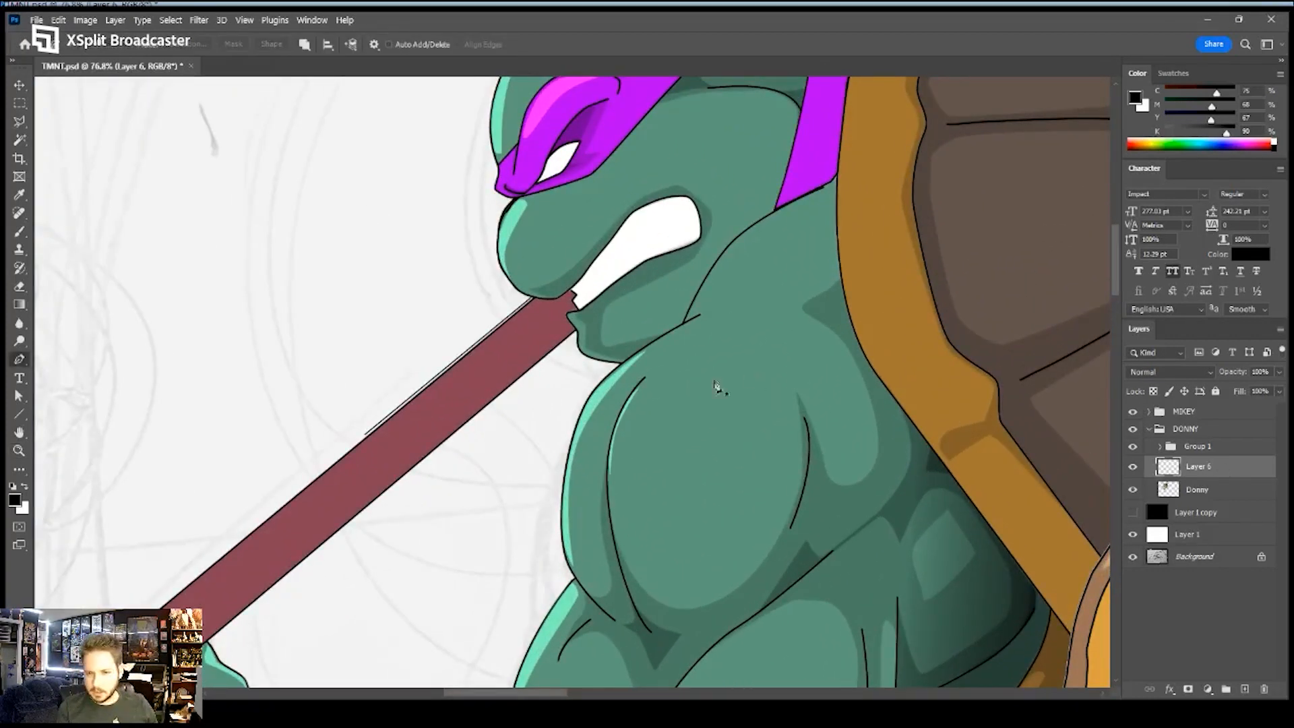
left_click_drag(698, 367, 666, 375)
key("ctrl+z")
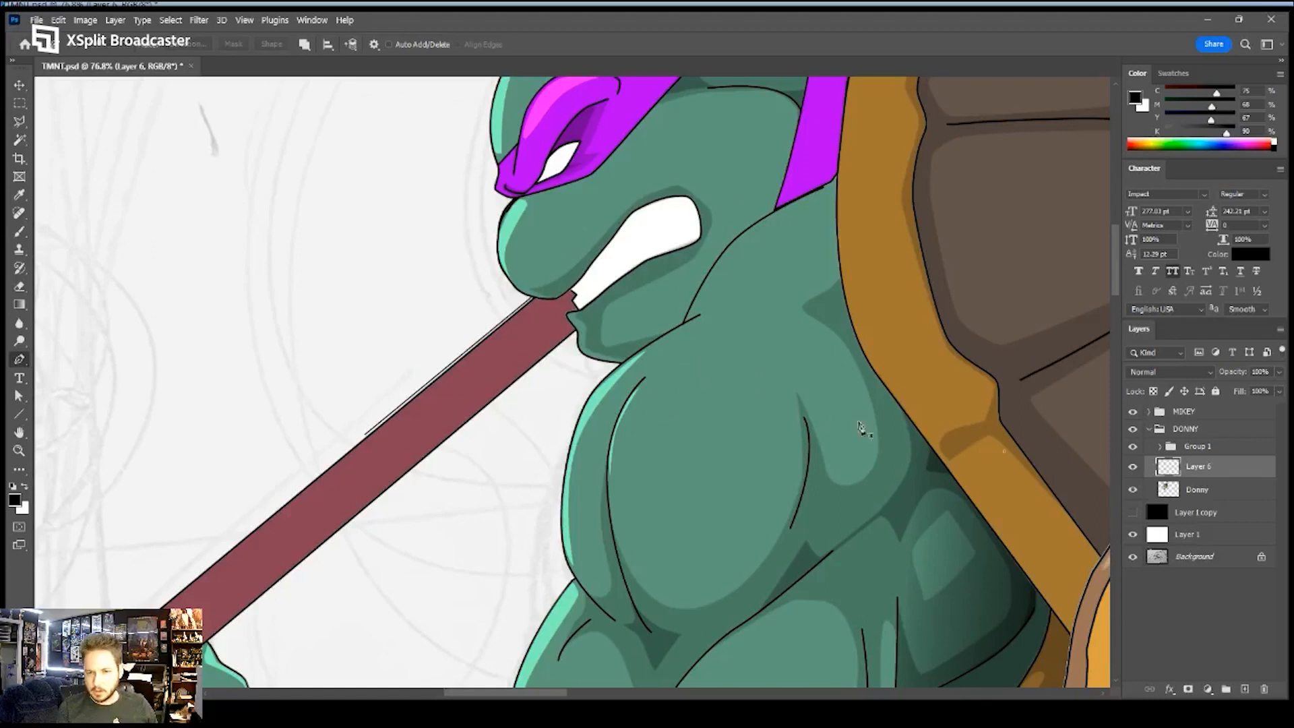
- Toggle Layer 6's visibility to compare the artwork with and without the rim light
left_click(1132, 468)
left_click(1132, 468)
left_click_drag(807, 285, 782, 380)
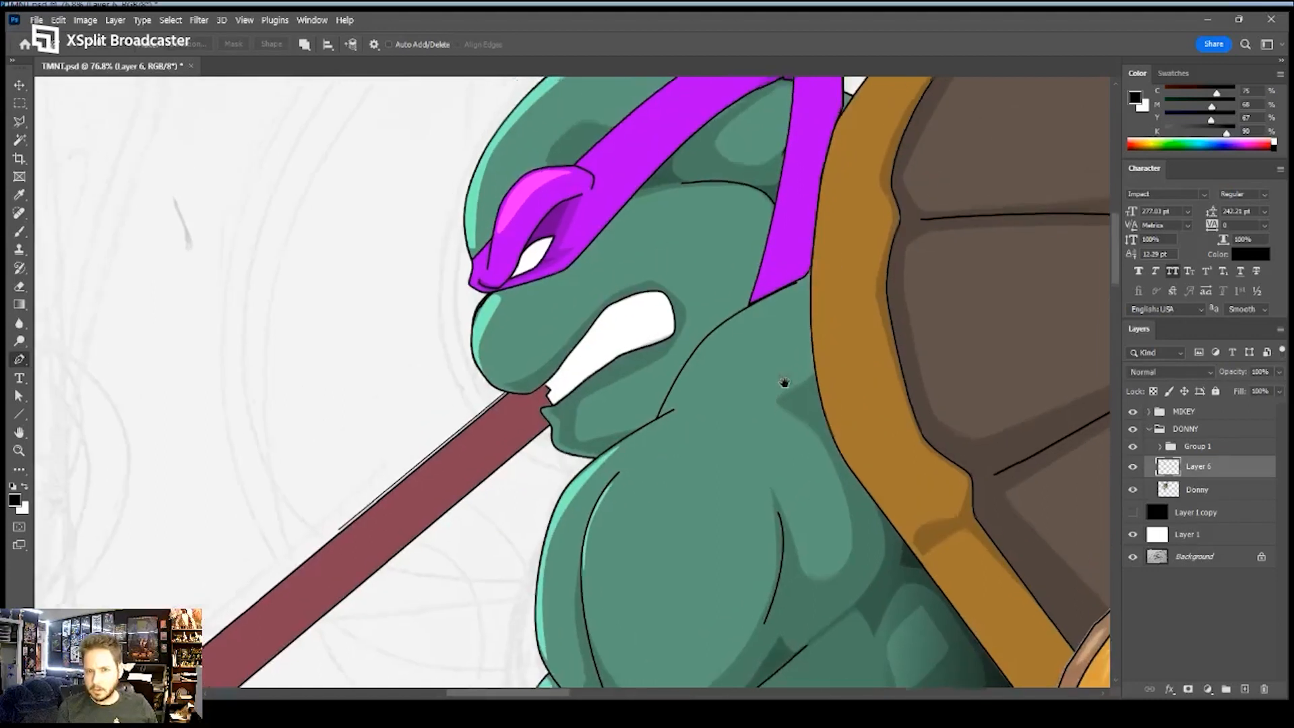
- Draw closed Pen-tool highlight shapes on the purple mask's knot, the band in front of it and the top of the hanging tail
left_click_drag(758, 222, 744, 374)
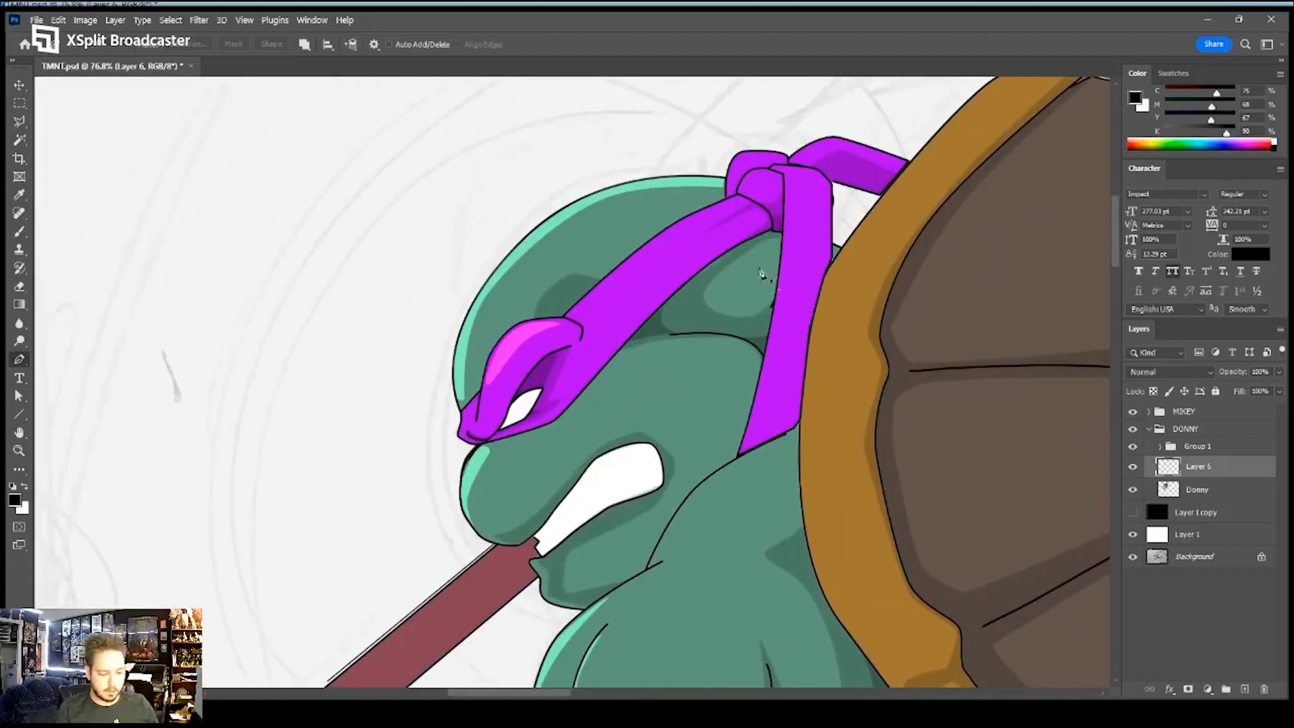
left_click_drag(752, 183, 763, 152)
left_click(754, 173)
left_click(727, 182)
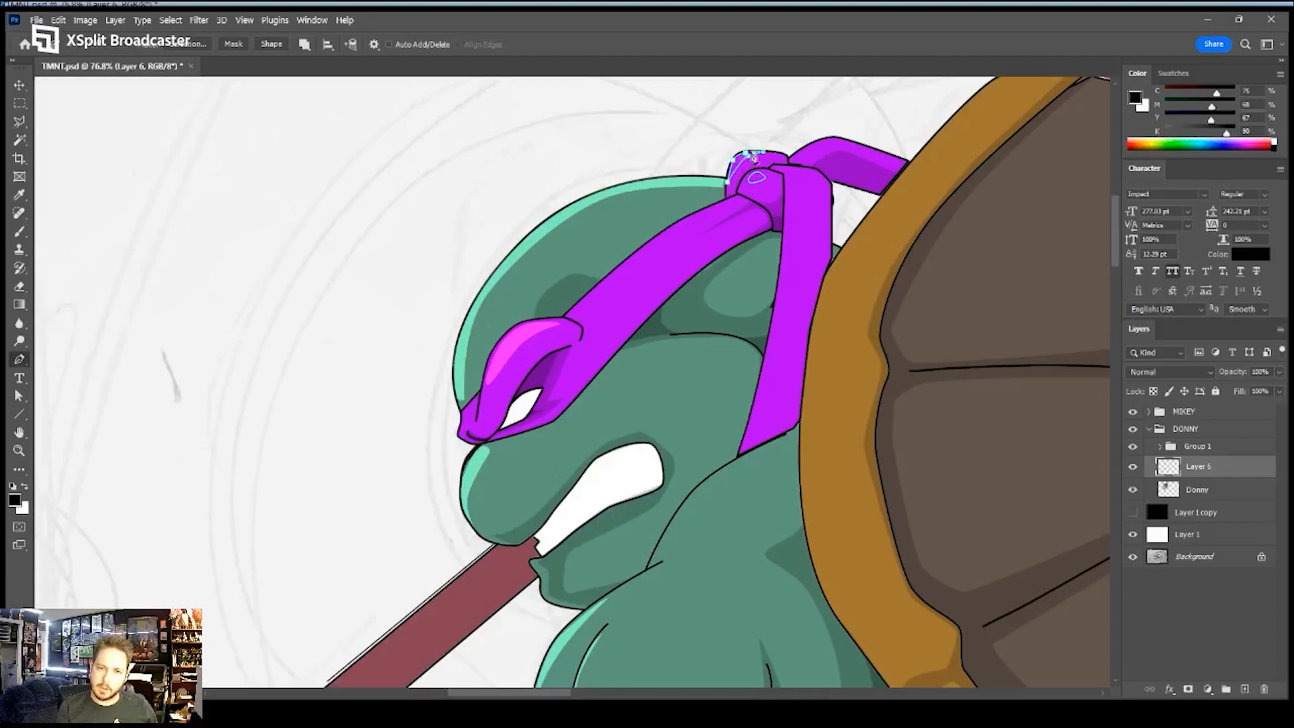
key("a")
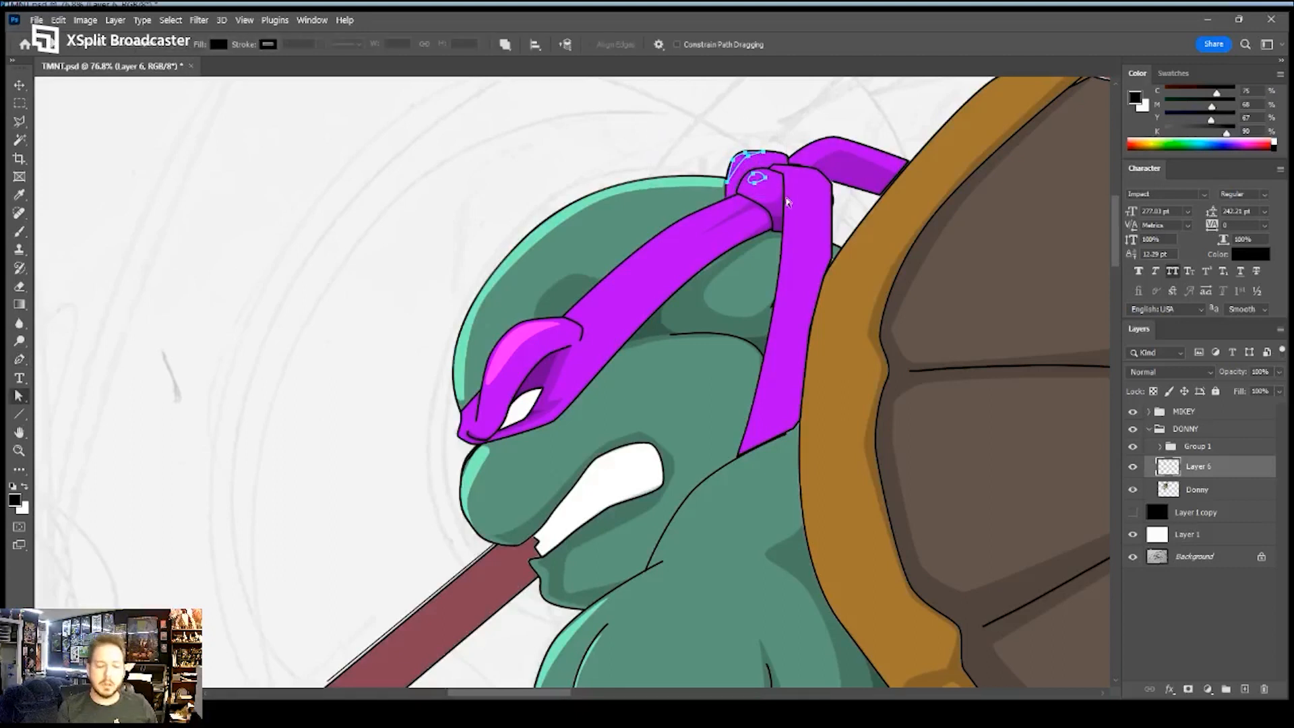
key("p")
left_click_drag(739, 200, 718, 214)
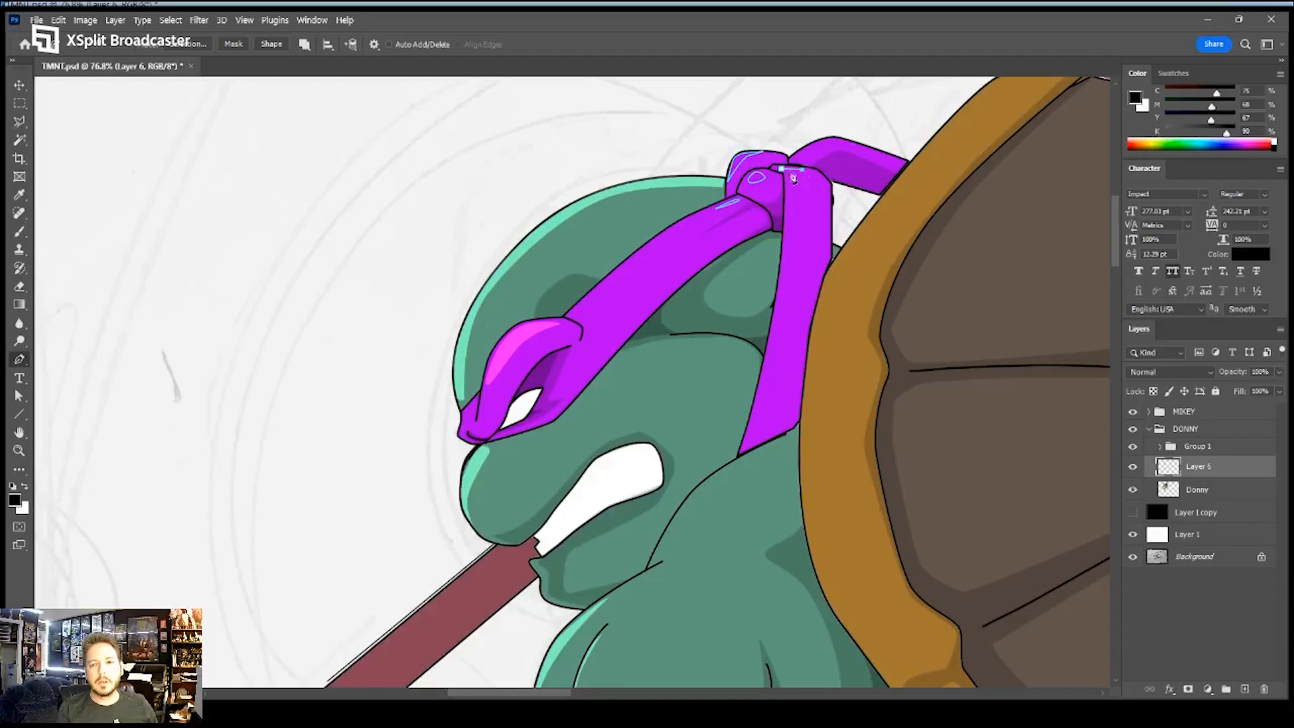
- Draw thin Pen-tool highlight shapes along the front edge of the hanging mask tail and the upper edge of the rear tail
left_click_drag(776, 324, 757, 428)
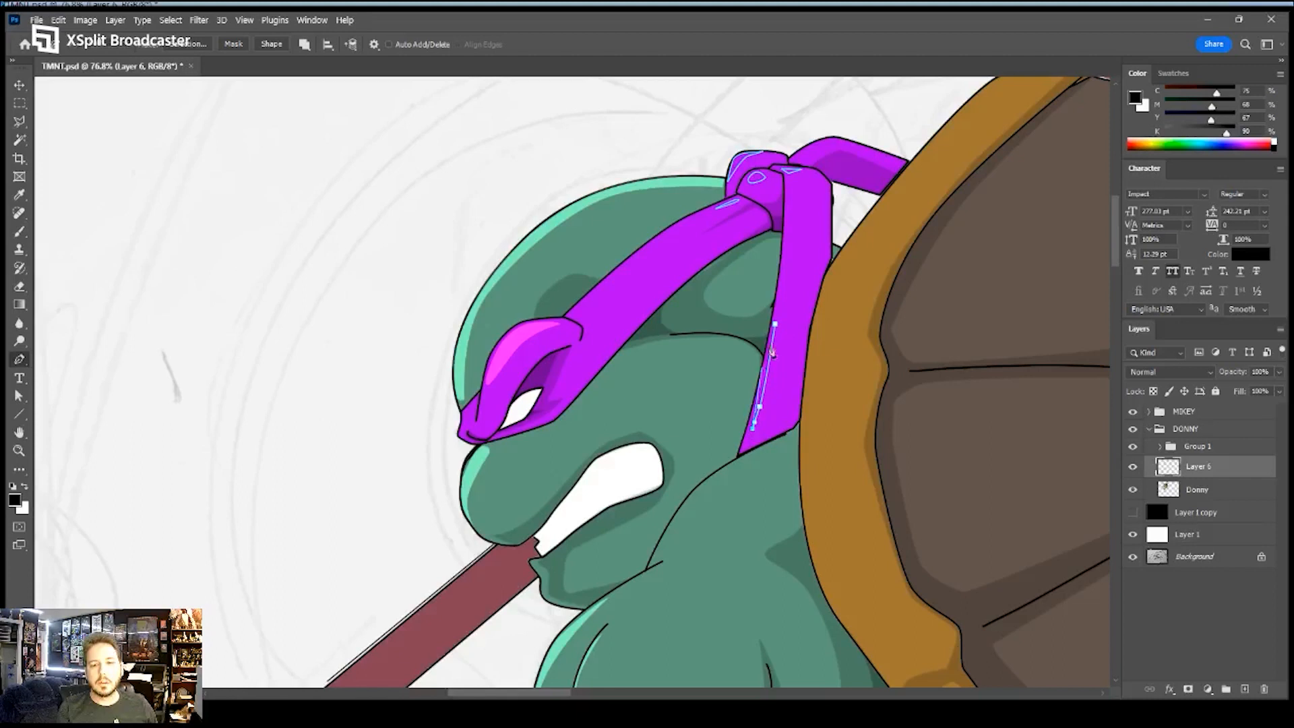
left_click(790, 155)
left_click_drag(843, 143, 858, 144)
left_click(896, 160)
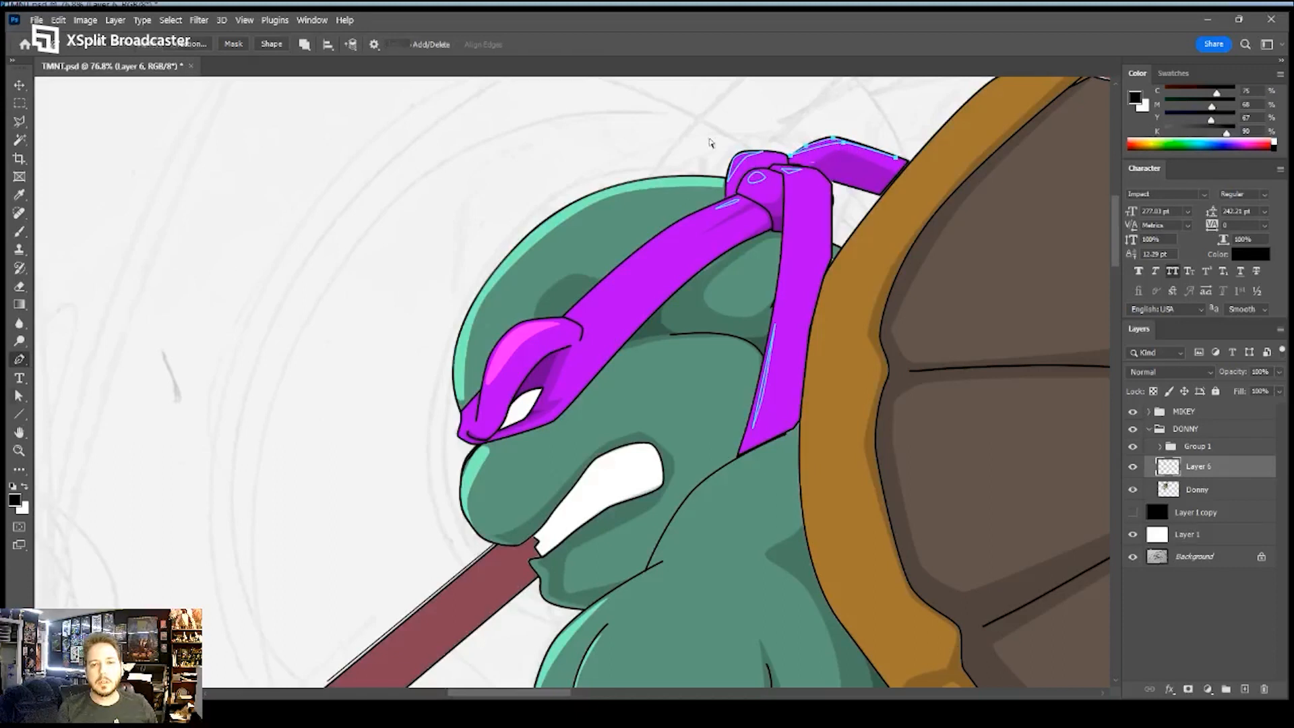
key("a")
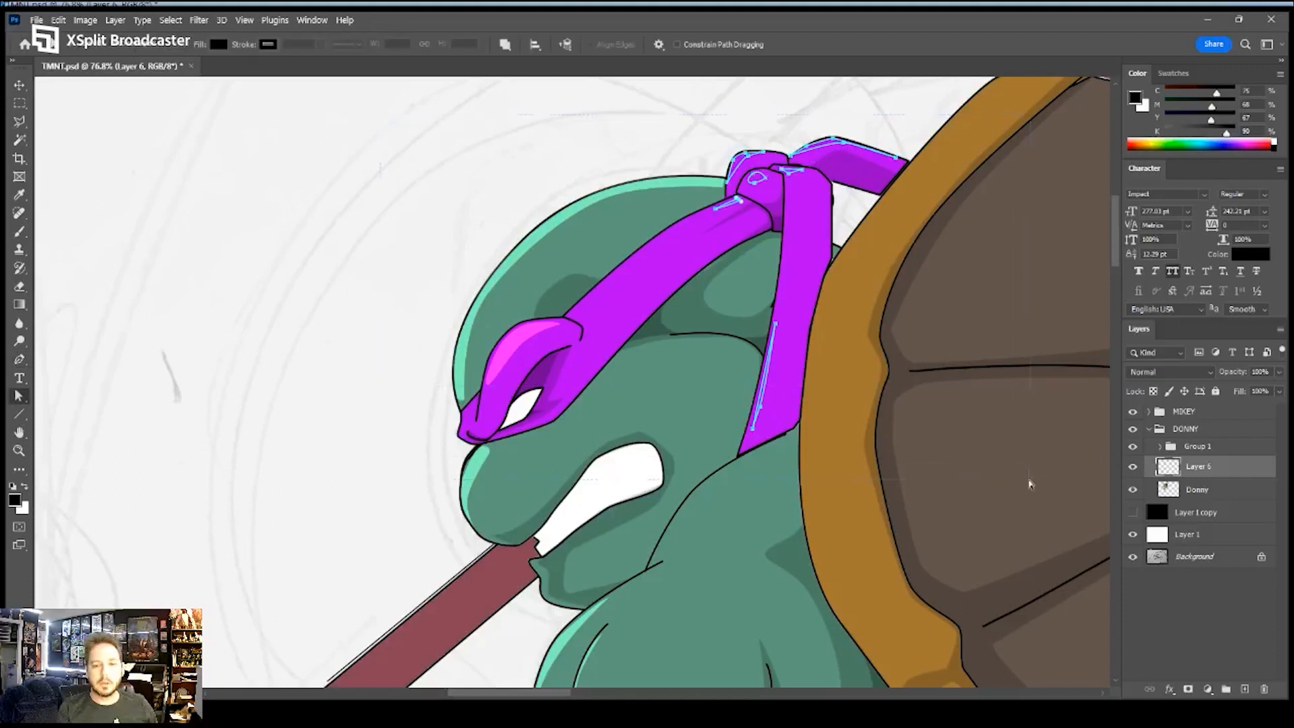
key("p")
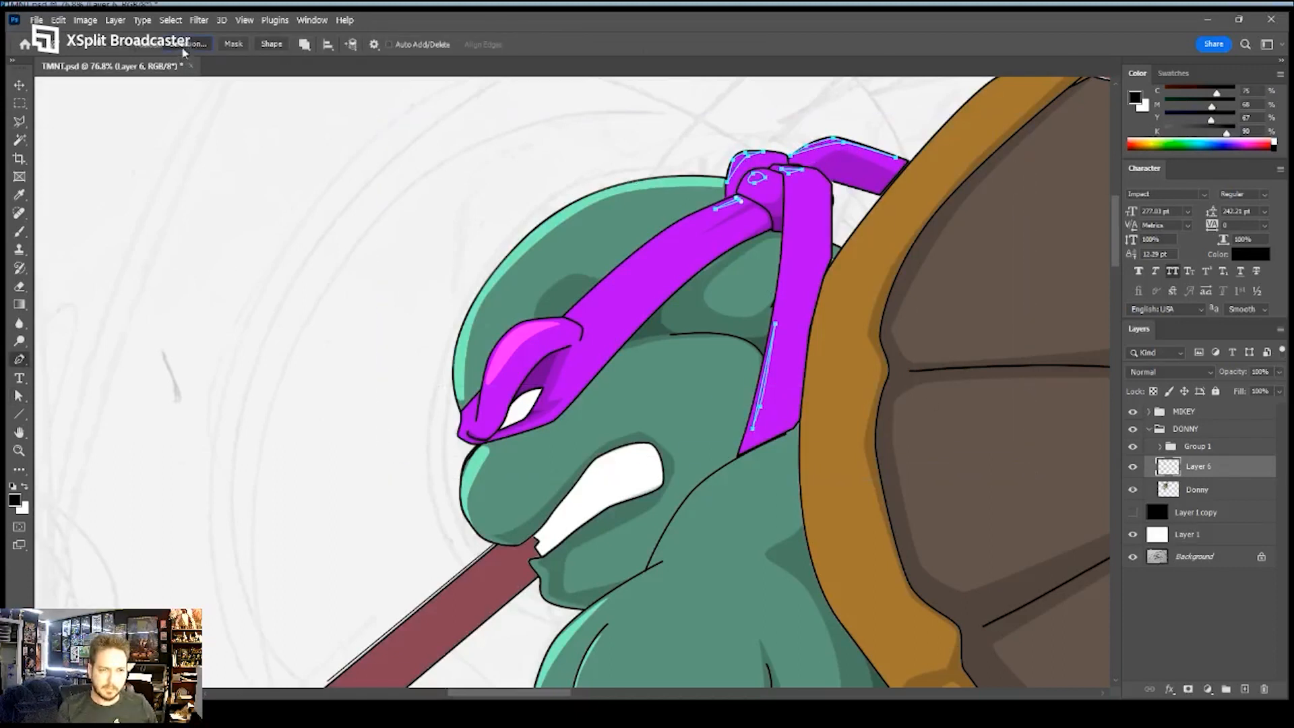
- Convert the mask highlight paths to a selection and fill it on Layer 6 with a pink gradient in Darken mode
key("ctrl+Return")
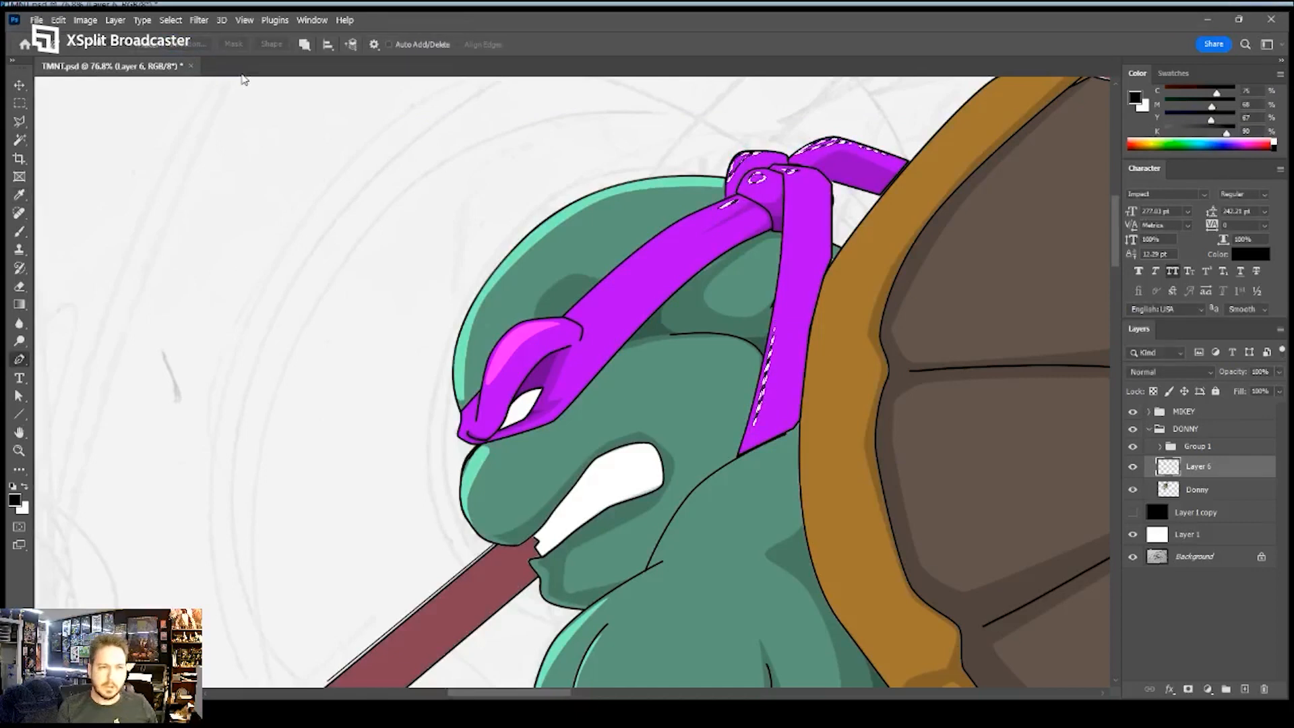
key("g")
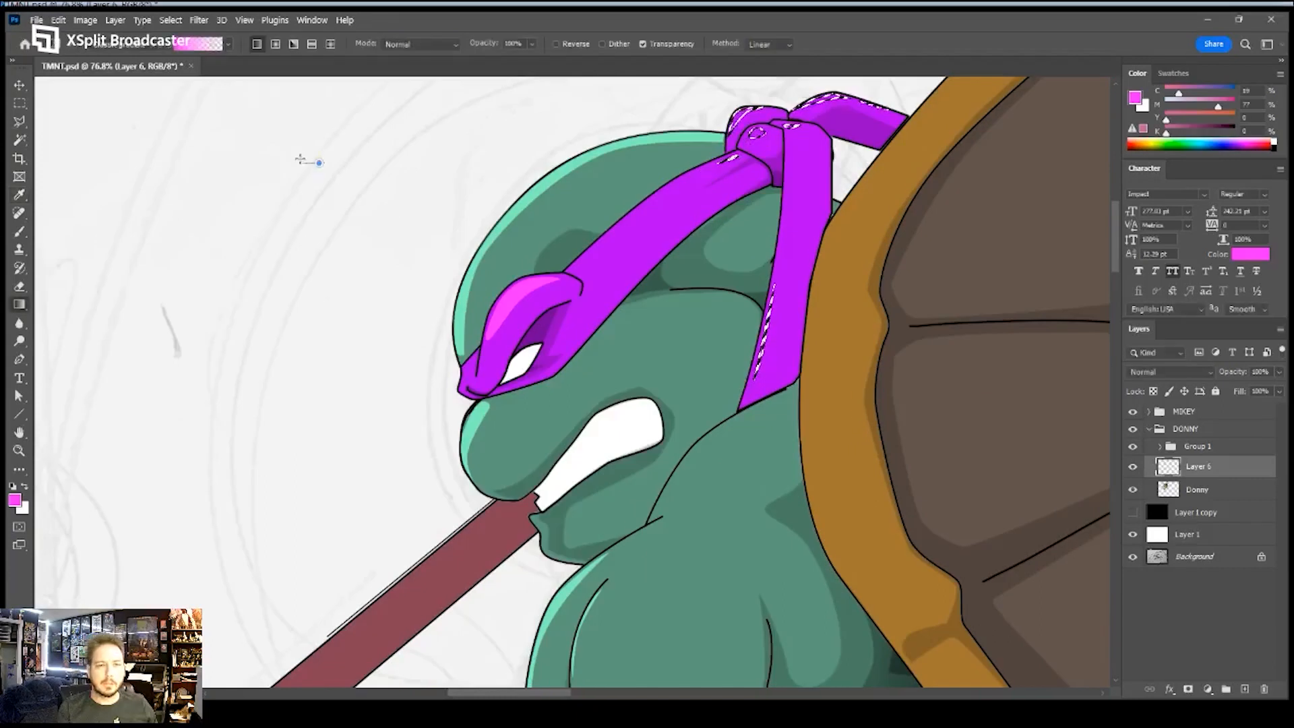
key("ctrl+d")
key("z")
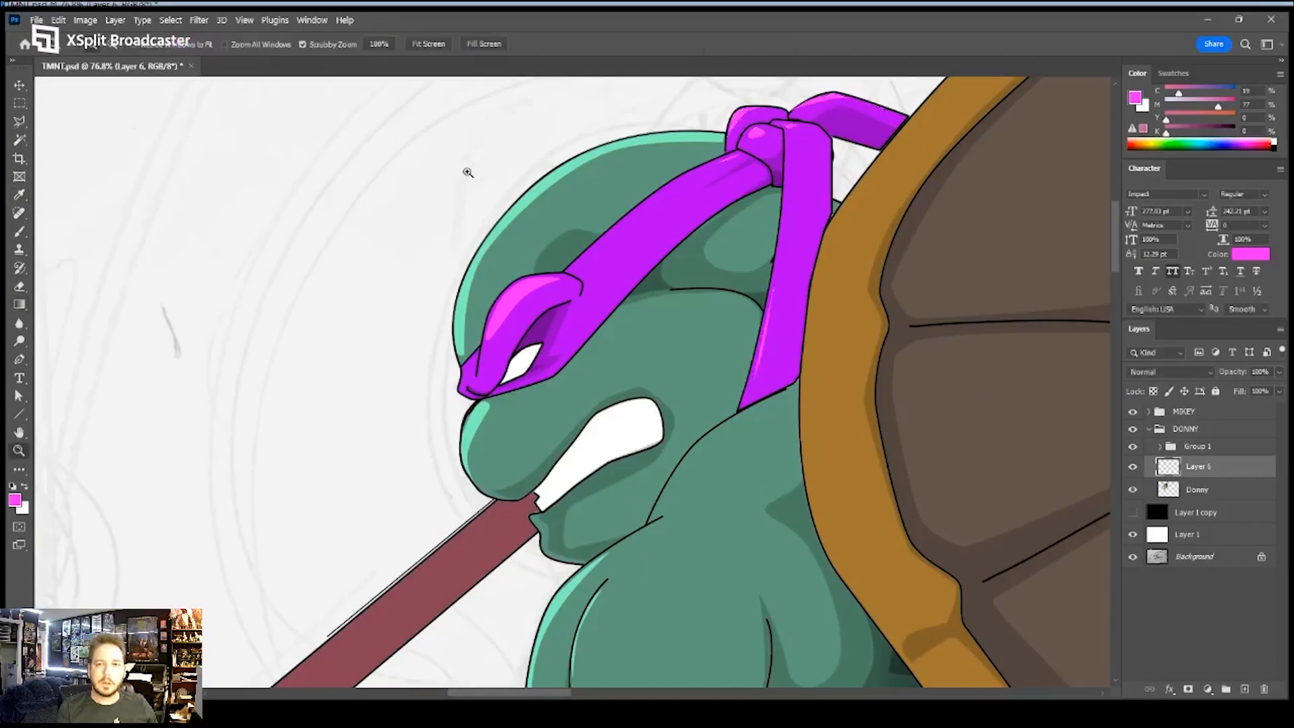
key("ctrl+z")
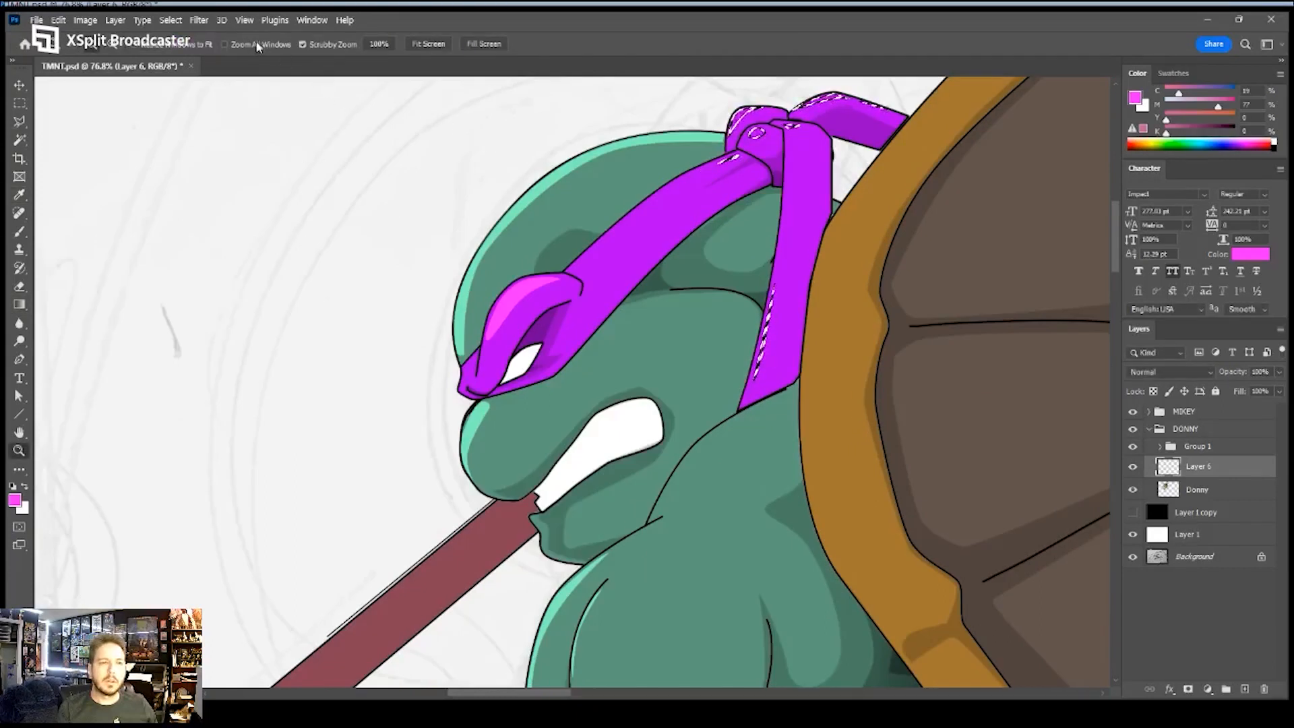
key("g")
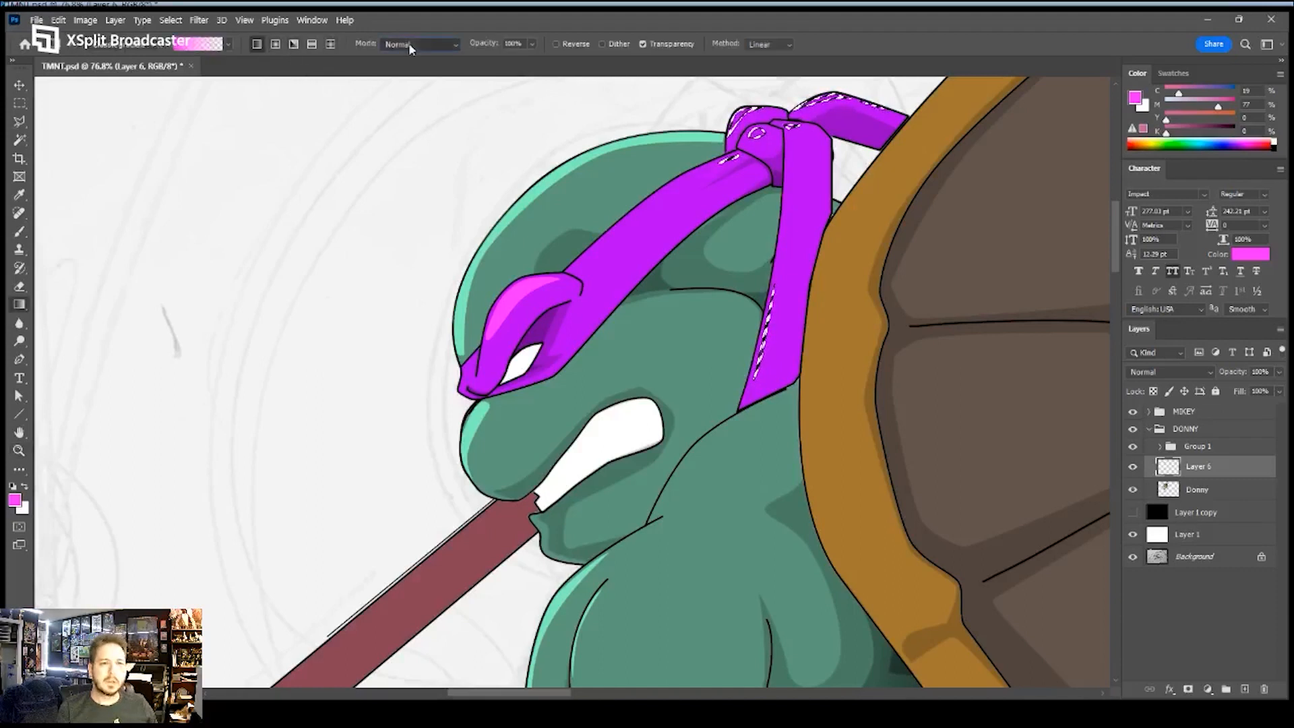
left_click(414, 106)
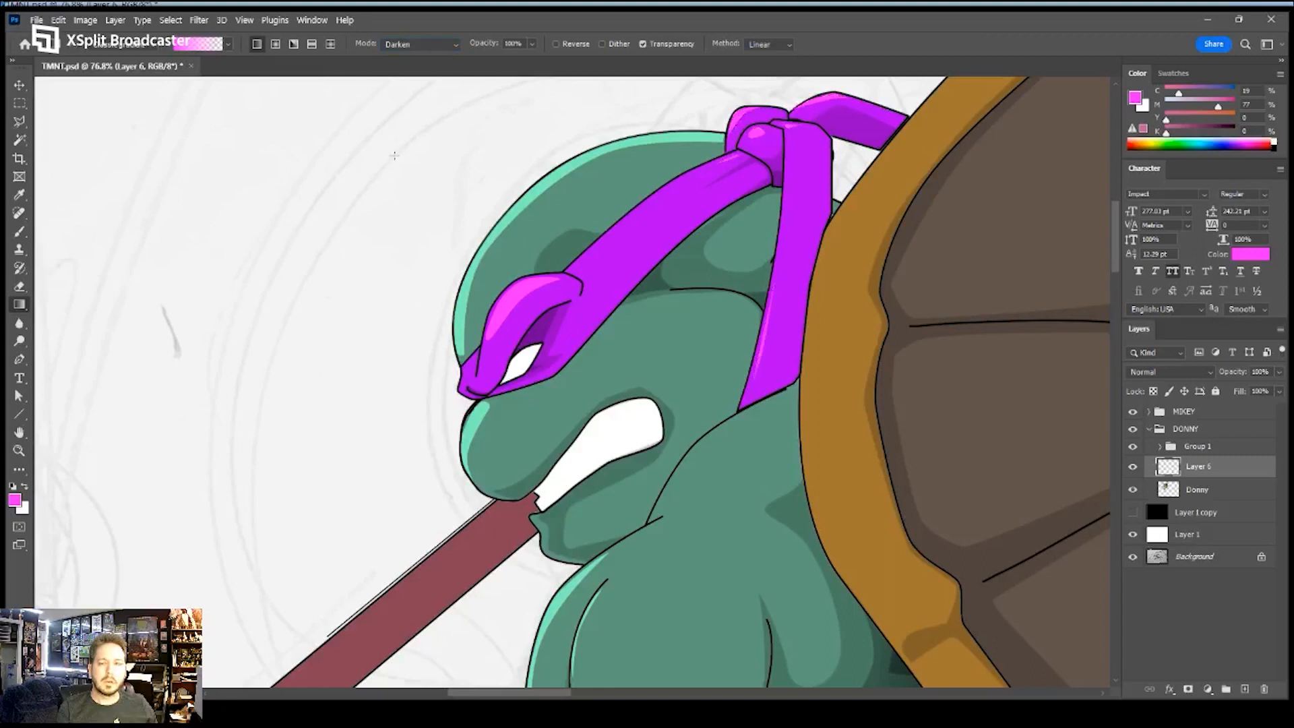
key("z")
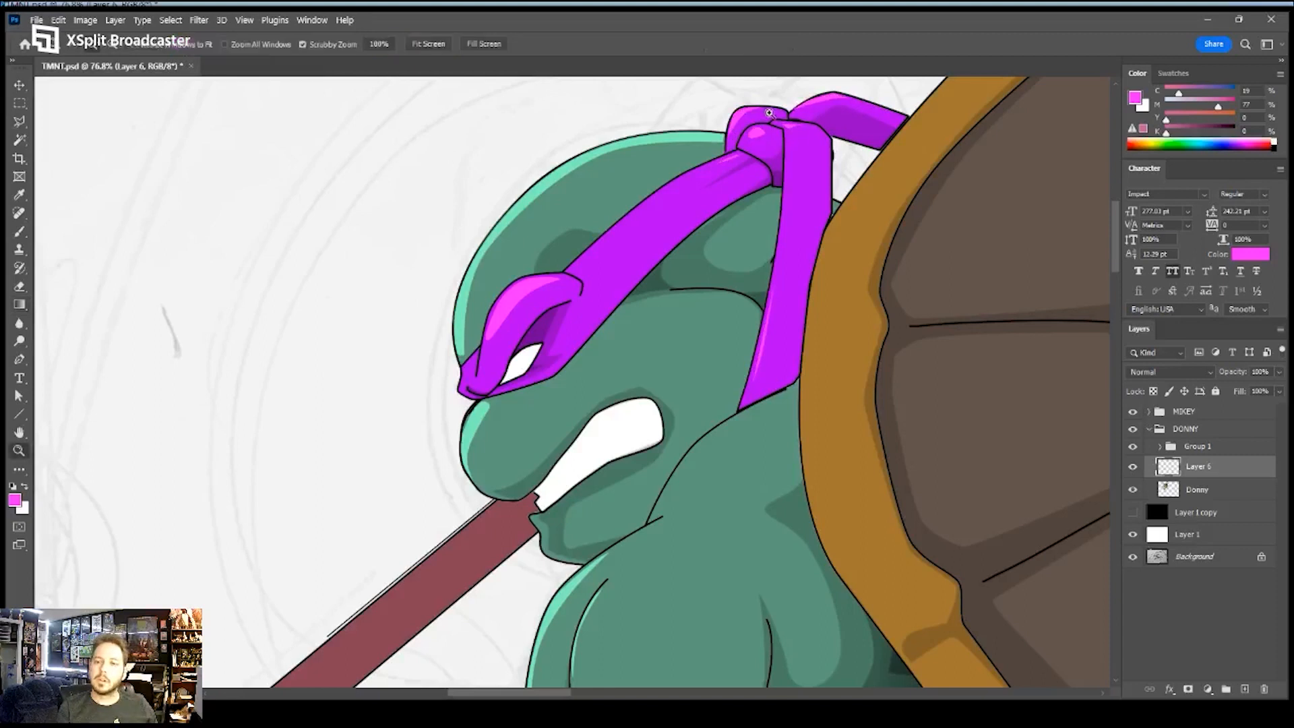
mouse_move(784, 110)
left_mouse_down()
mouse_move(887, 107)
mouse_move(746, 237)
left_mouse_up()
key("e")
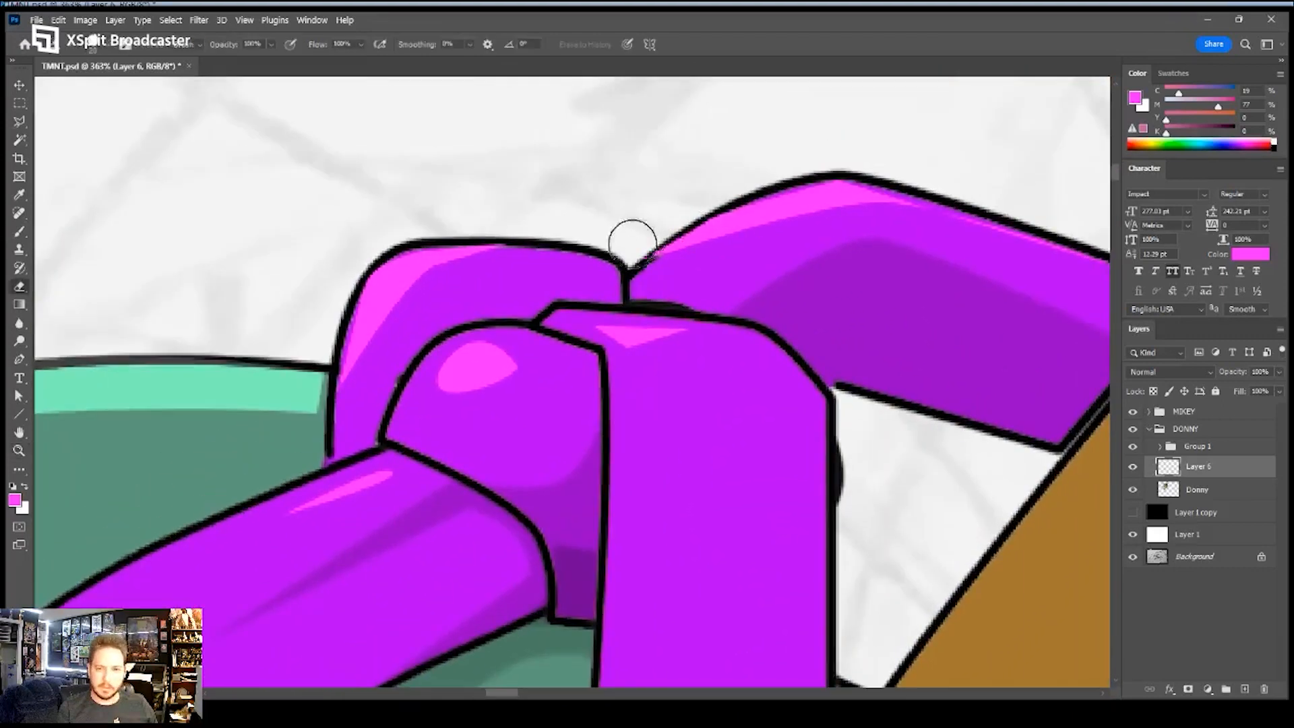
key("z")
left_click_drag(670, 241, 532, 251)
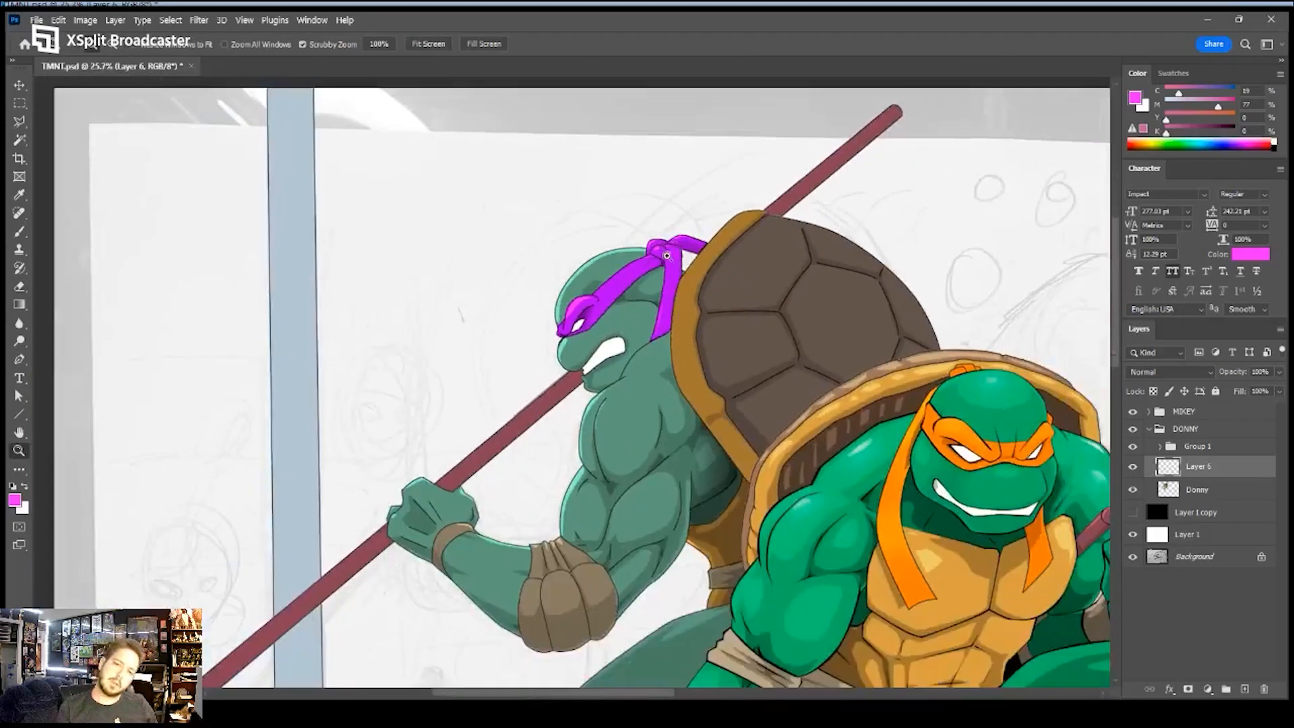
- Paint the pink brow highlight on the mask further down along its front edge toward the nose with the Brush
scroll(647, 289, "down", 3)
left_click_drag(593, 228, 696, 210)
left_click_drag(607, 206, 592, 270)
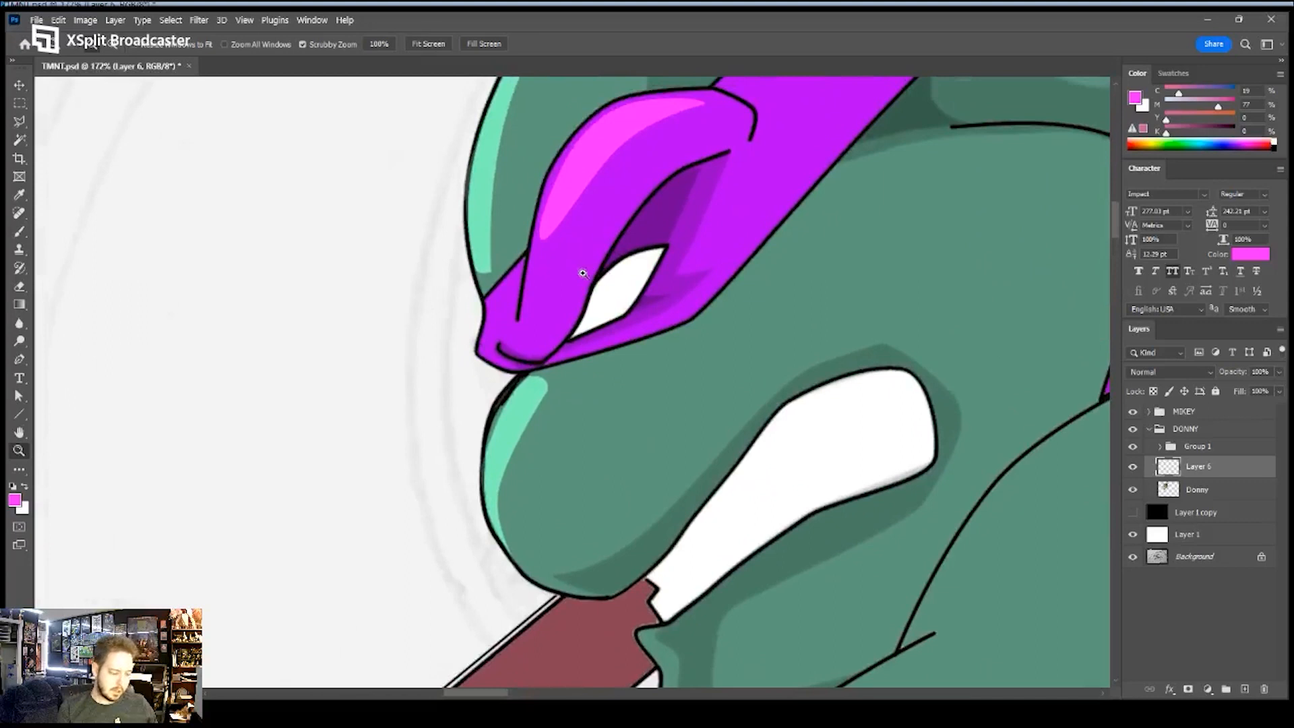
key("b")
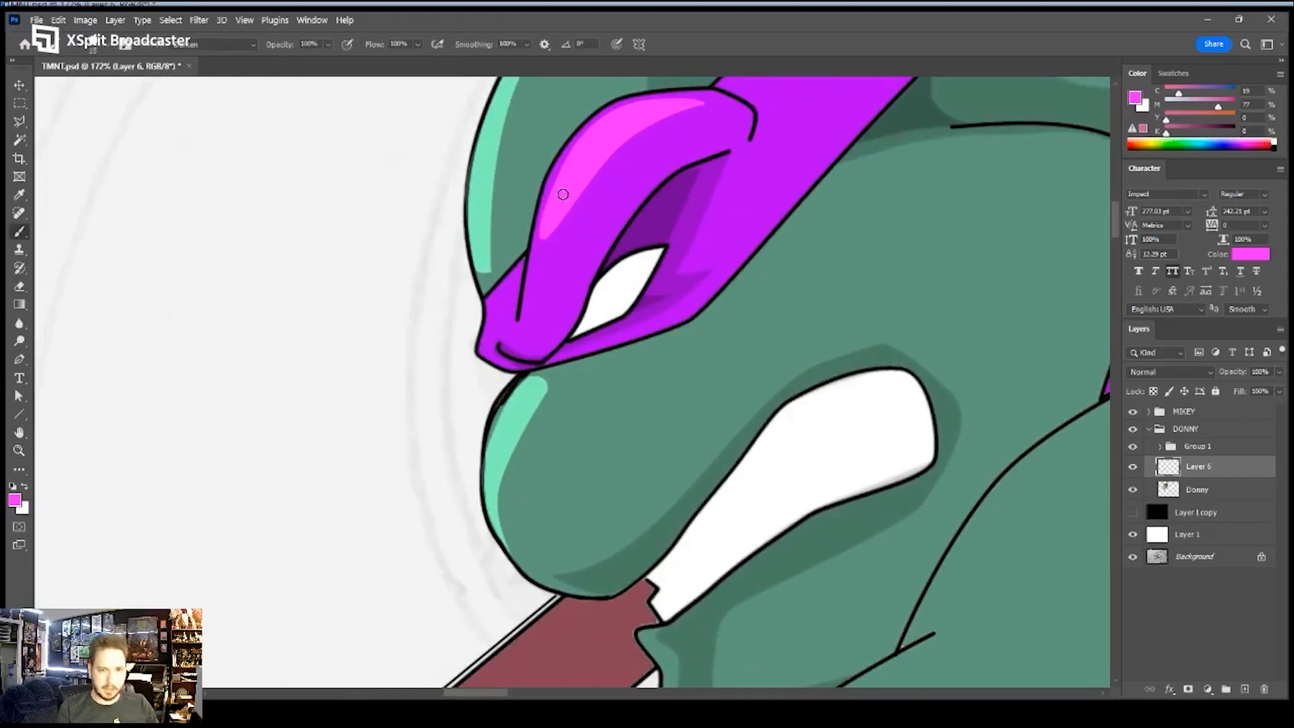
left_click_drag(556, 206, 526, 327)
mouse_move(549, 214)
left_mouse_down()
mouse_move(588, 128)
mouse_move(612, 108)
mouse_move(671, 101)
left_mouse_up()
- Erase the inner edge of the painted brow highlight so it tapers to a thin point near the nose
key("e")
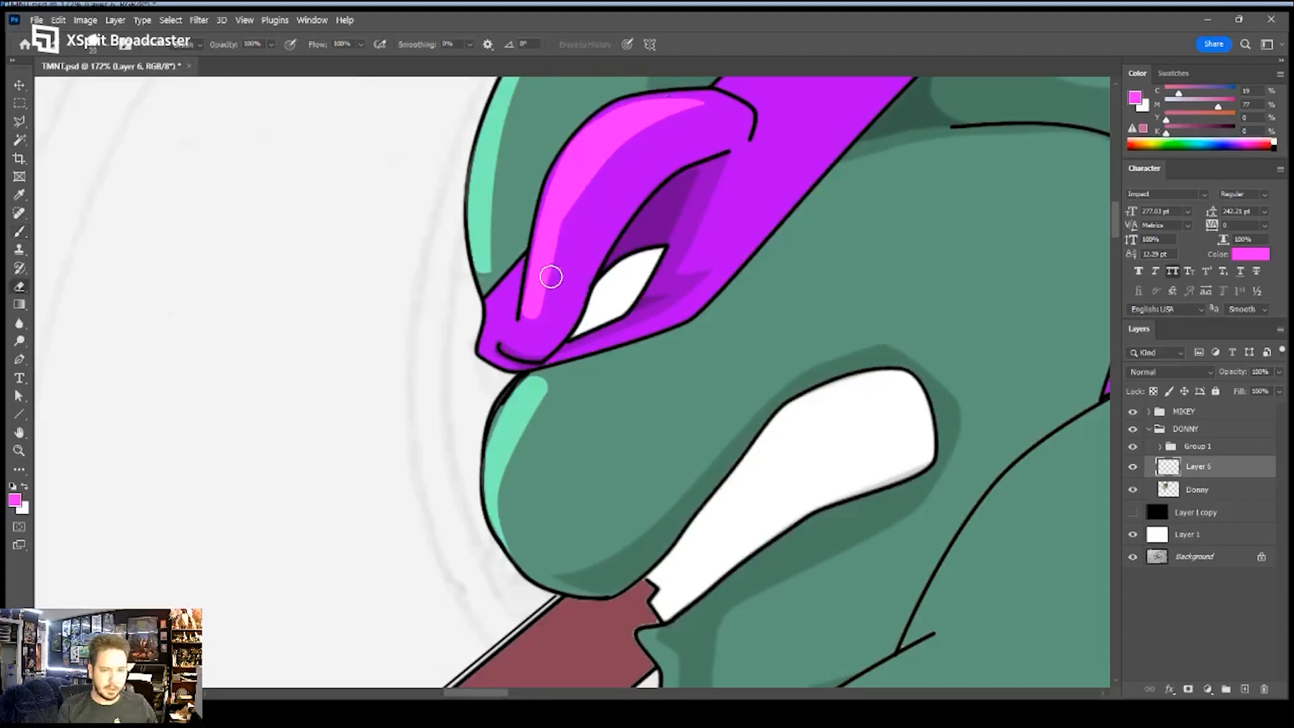
left_click_drag(532, 327, 561, 268)
key("ctrl+z")
left_click_drag(430, 46, 572, 48)
mouse_move(556, 327)
left_mouse_down()
mouse_move(527, 331)
mouse_move(566, 228)
mouse_move(626, 157)
left_mouse_up()
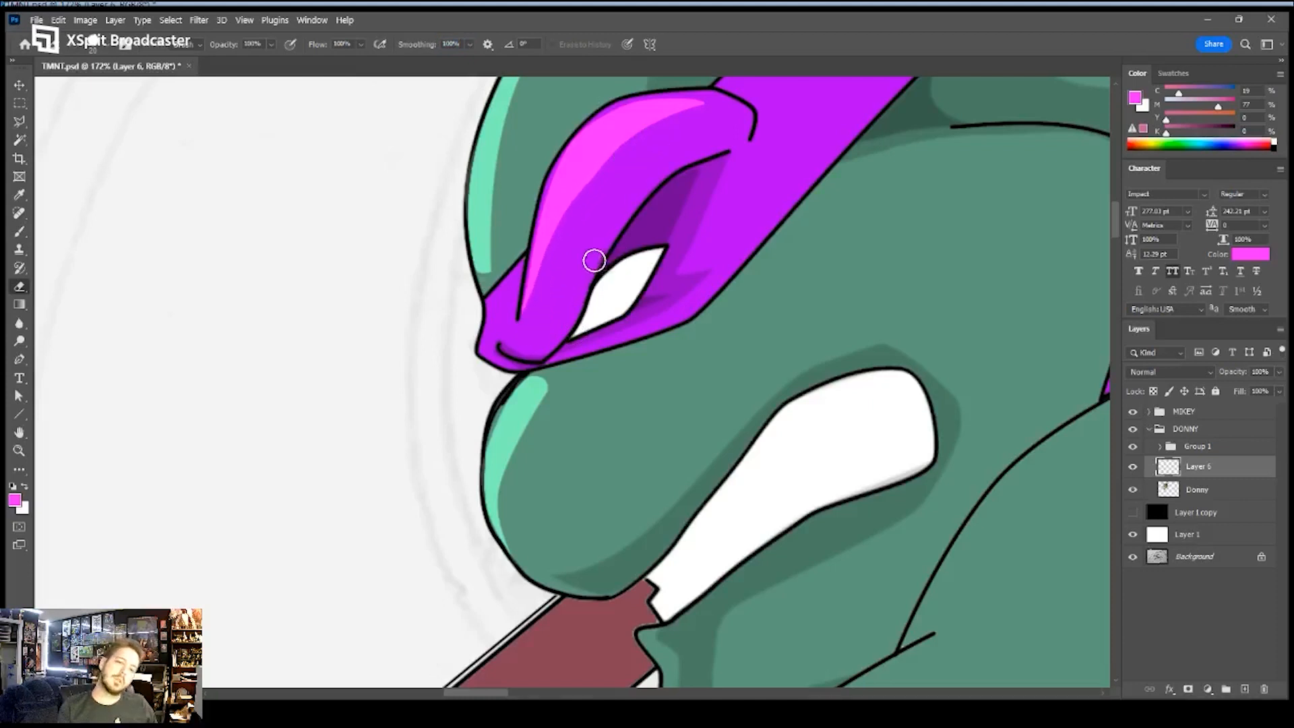
- Paint small pink highlights on the front edge and nose area of the mask with a smaller brush
key("z")
key("b")
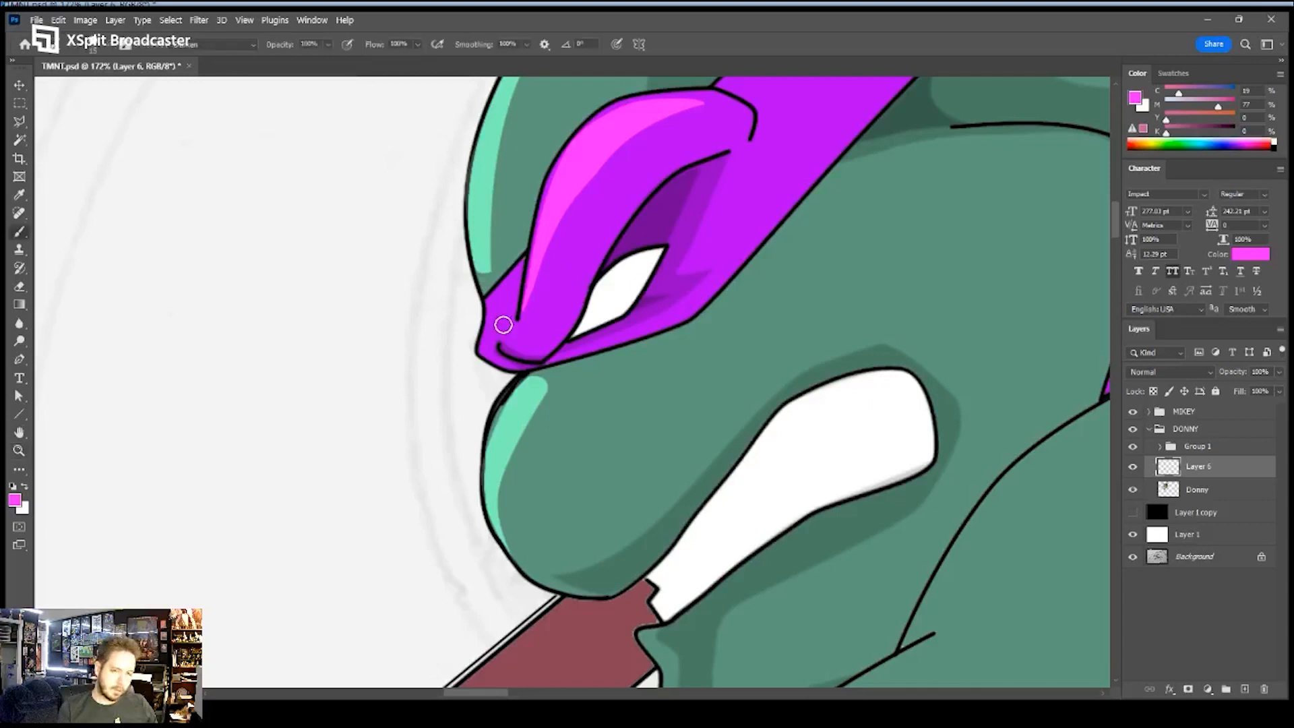
key("bracketleft")
key("bracketleft")
left_click(491, 304)
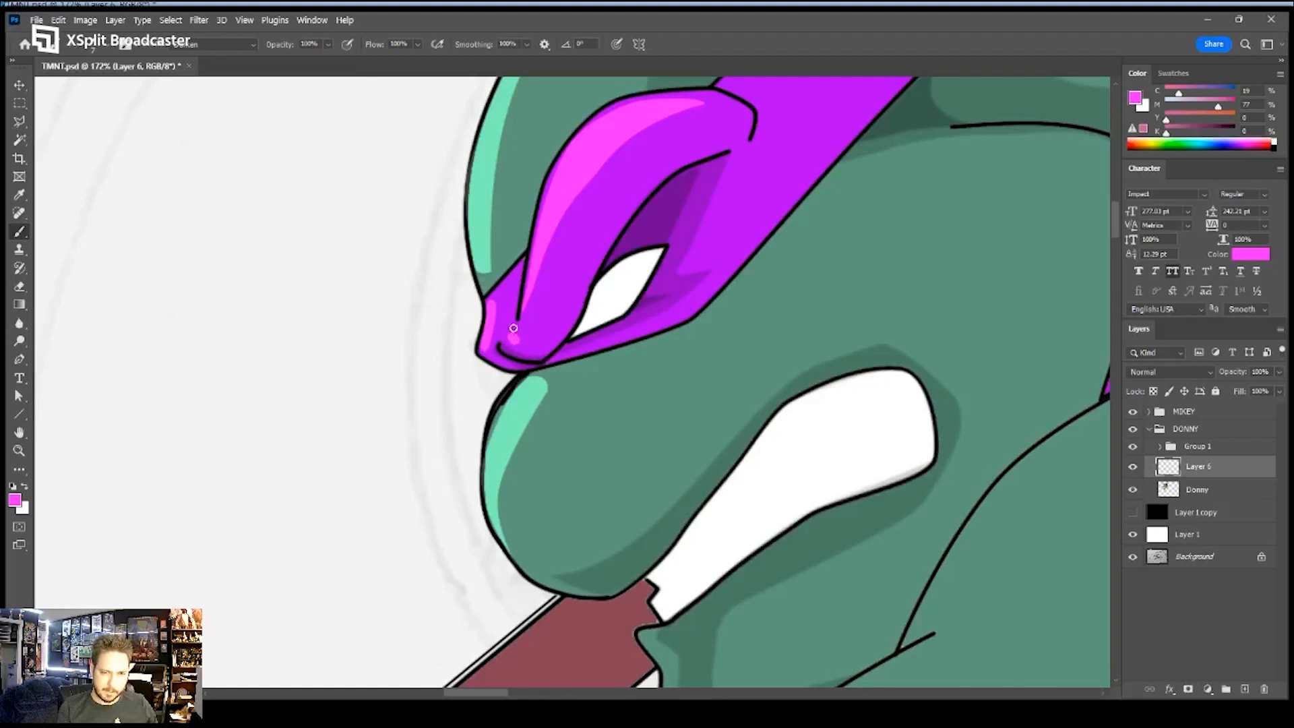
left_click_drag(533, 272, 519, 320)
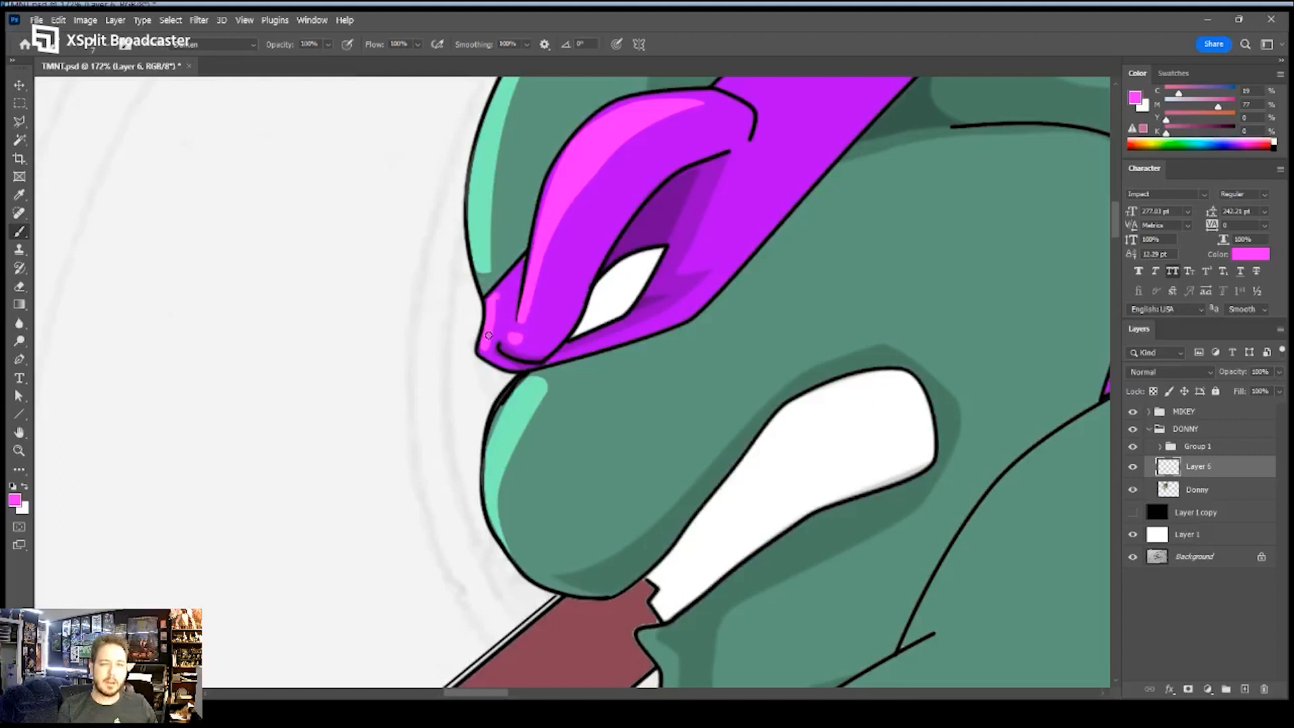
- Toggle Layer 6's visibility to compare the whole figure with and without the mask and rim highlights
key("z")
left_click_drag(601, 339, 508, 367)
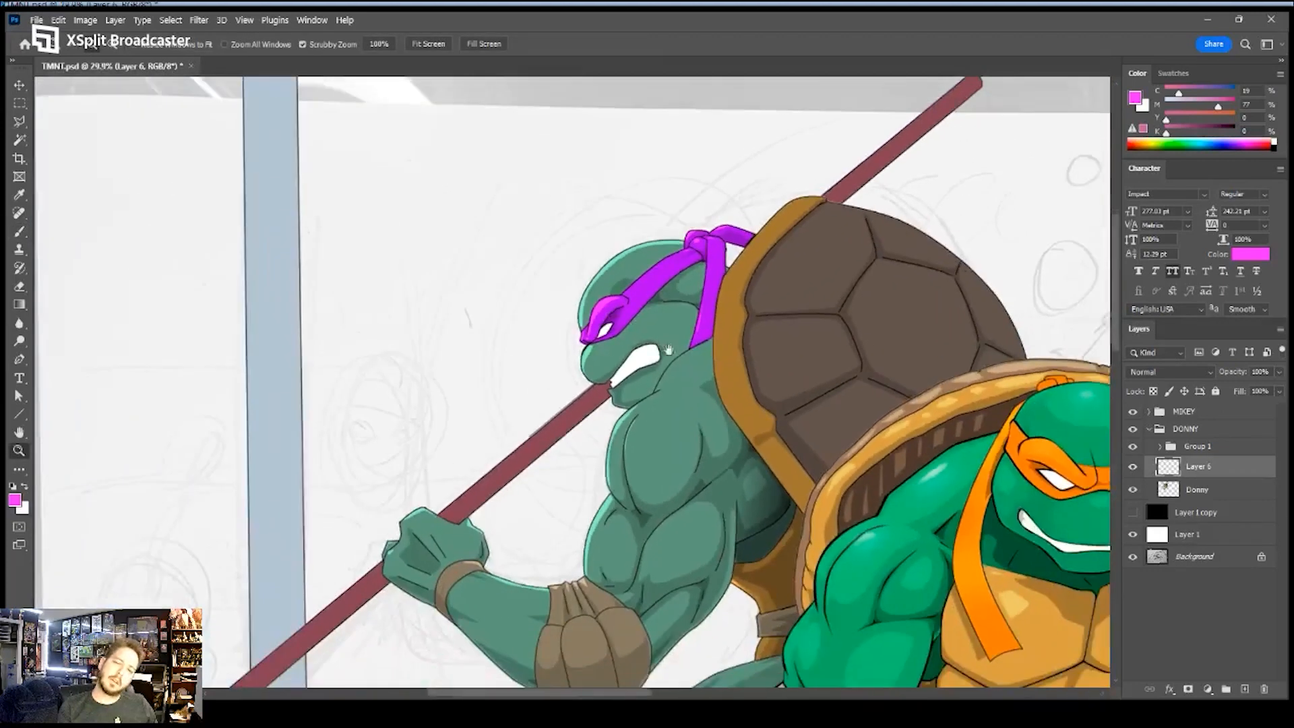
scroll(610, 316, "down", 2)
left_click(1133, 466)
left_click(1133, 467)
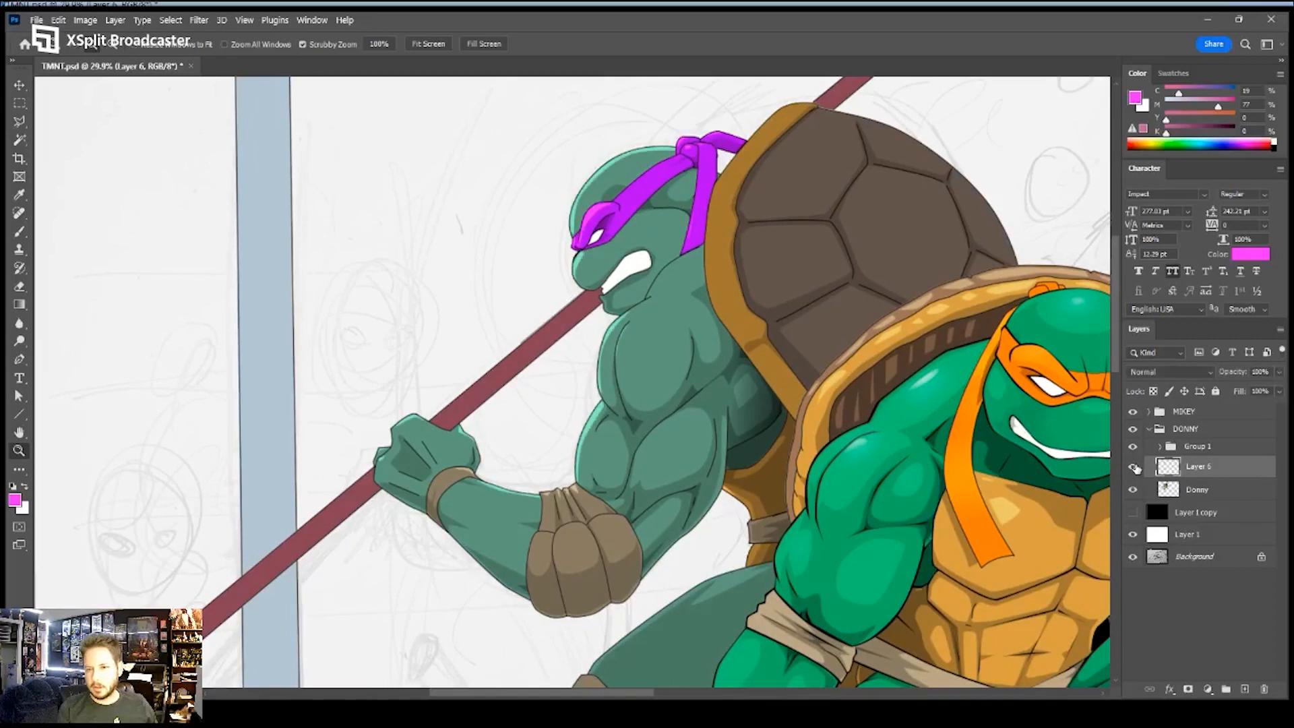
- Add a new layer above Layer 6 and draw a closed Pen-tool highlight shape behind the neck line, adjusting its upper corner
left_click(1245, 689)
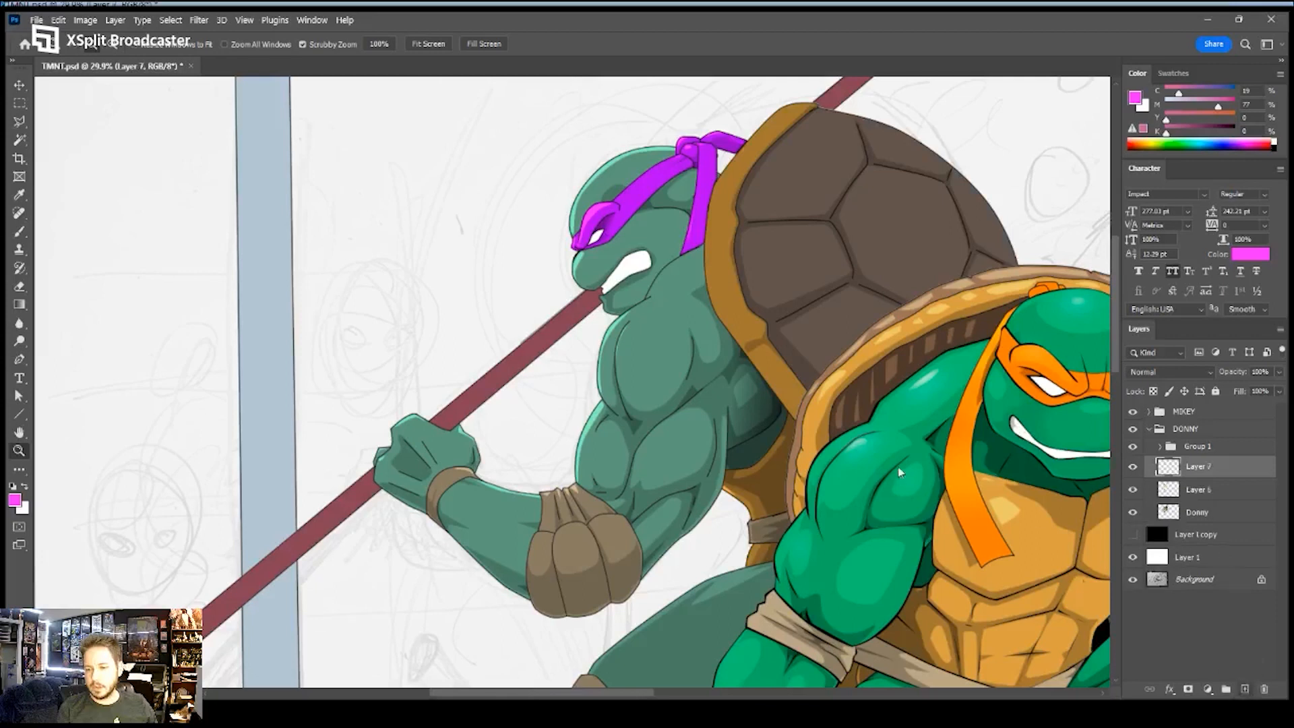
left_click_drag(649, 313, 702, 306)
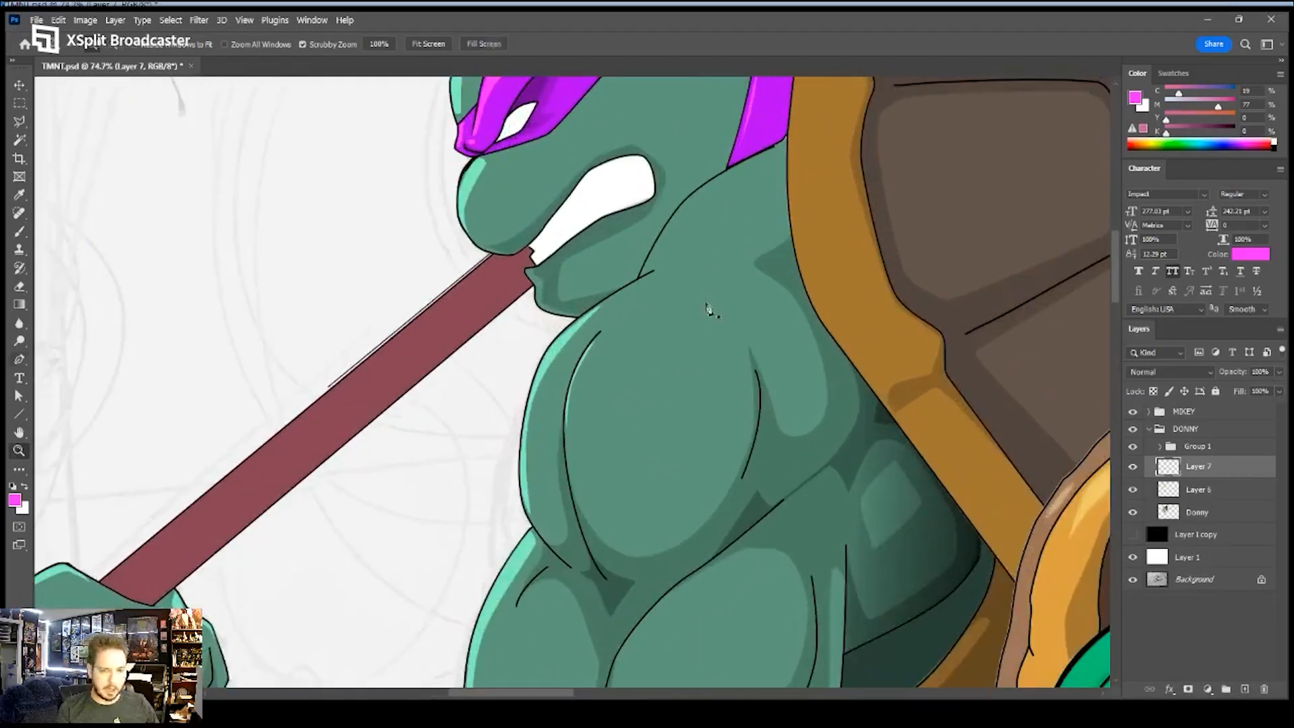
key("p")
left_click(726, 177)
left_click_drag(674, 219, 700, 255)
left_click(649, 268)
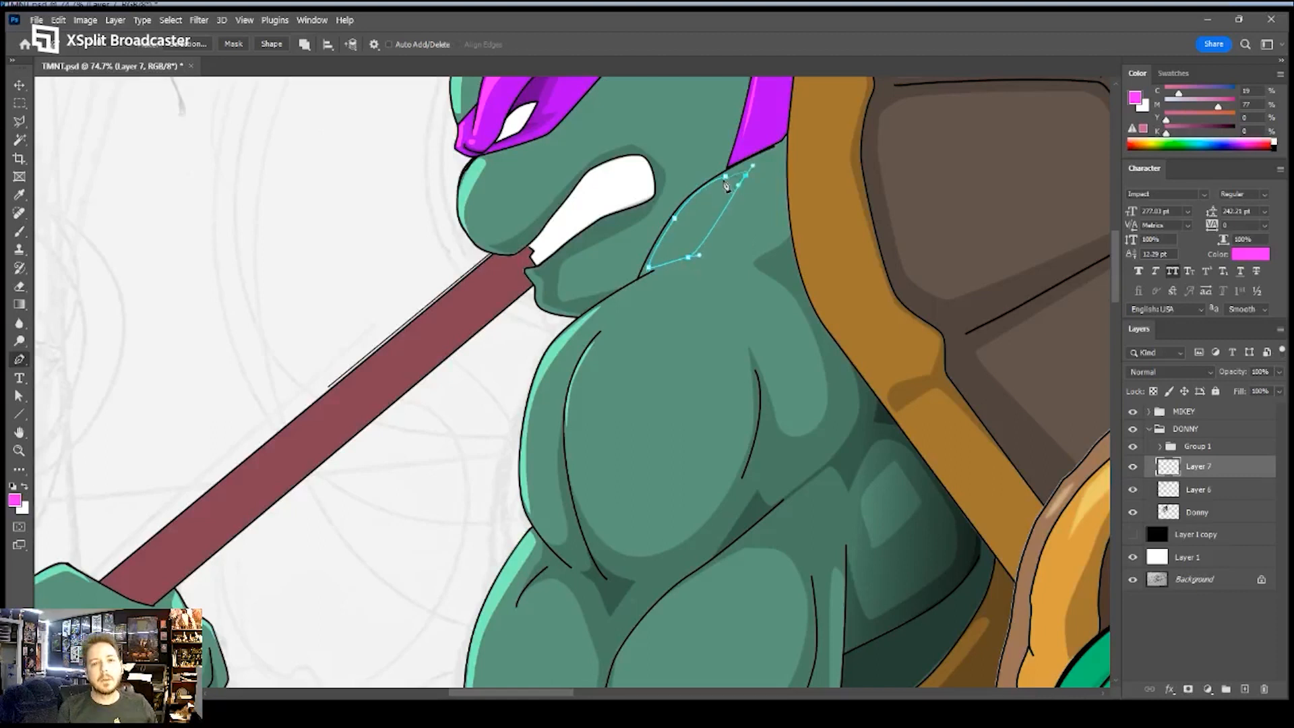
left_click(725, 177)
key("a")
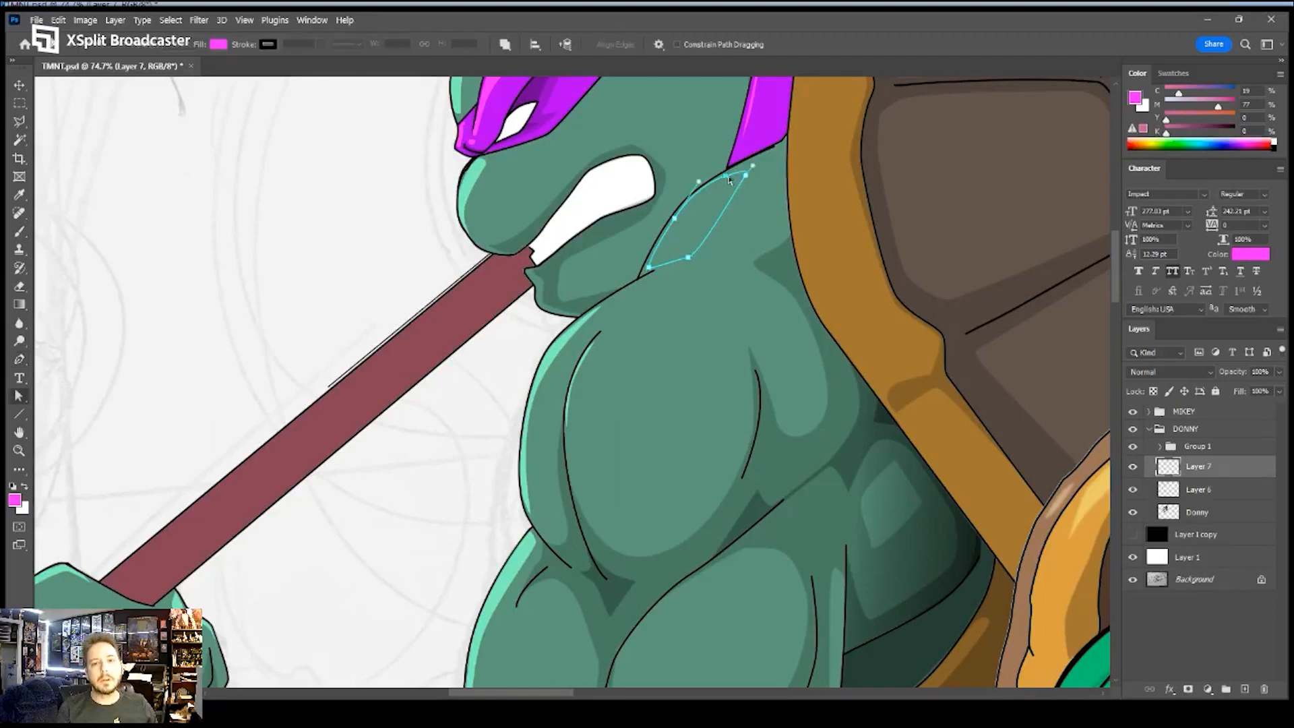
left_click_drag(749, 181, 759, 174)
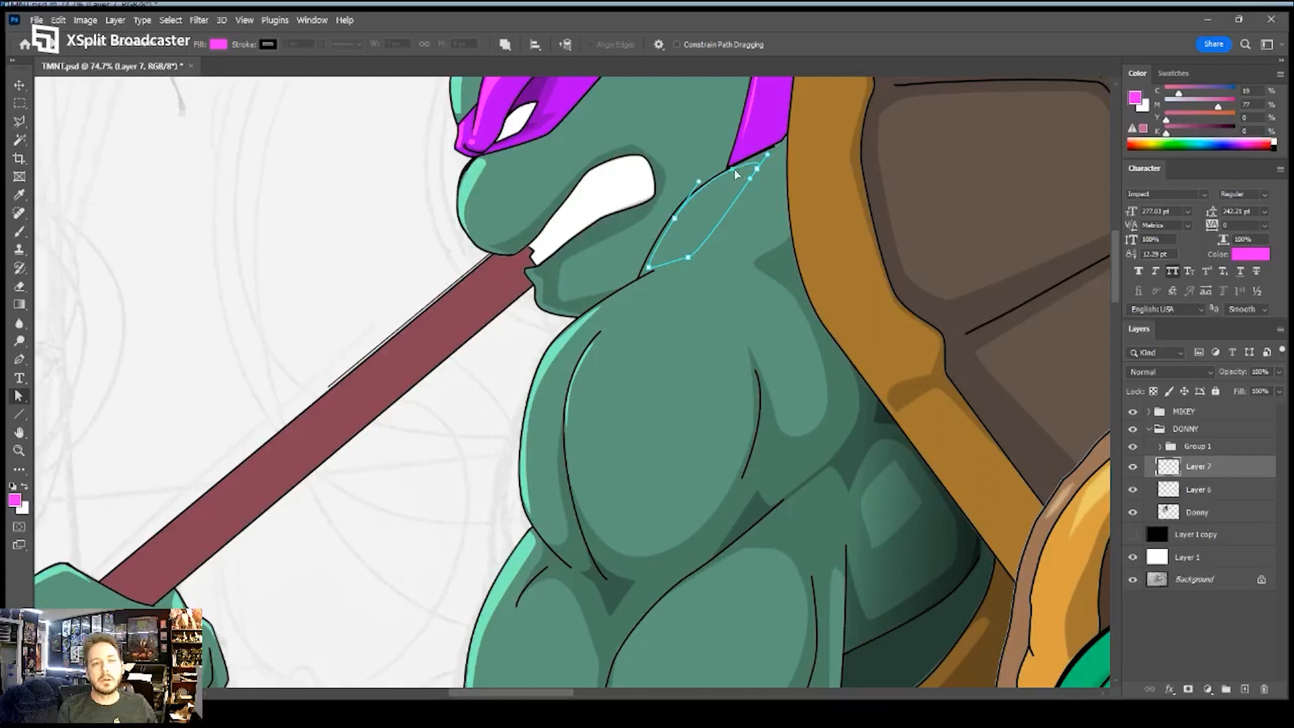
- Draw a closed leaf-shaped Pen-tool highlight on Donny's cheek between the mask band and the mouth
scroll(683, 226, "up", 3)
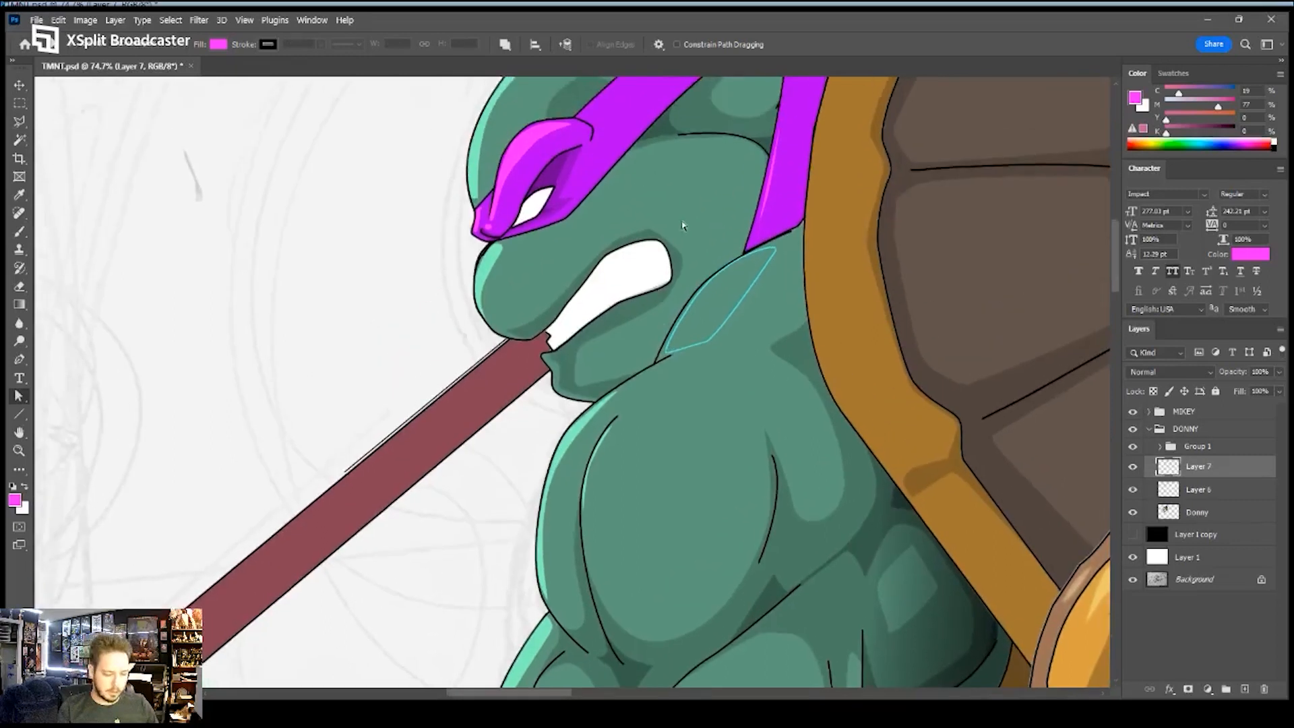
key("p")
left_click(676, 151)
left_click(655, 155)
left_click(621, 176)
left_click(615, 190)
left_click(658, 193)
left_click(678, 193)
left_click(700, 192)
left_click(712, 171)
left_click(726, 162)
left_click(739, 149)
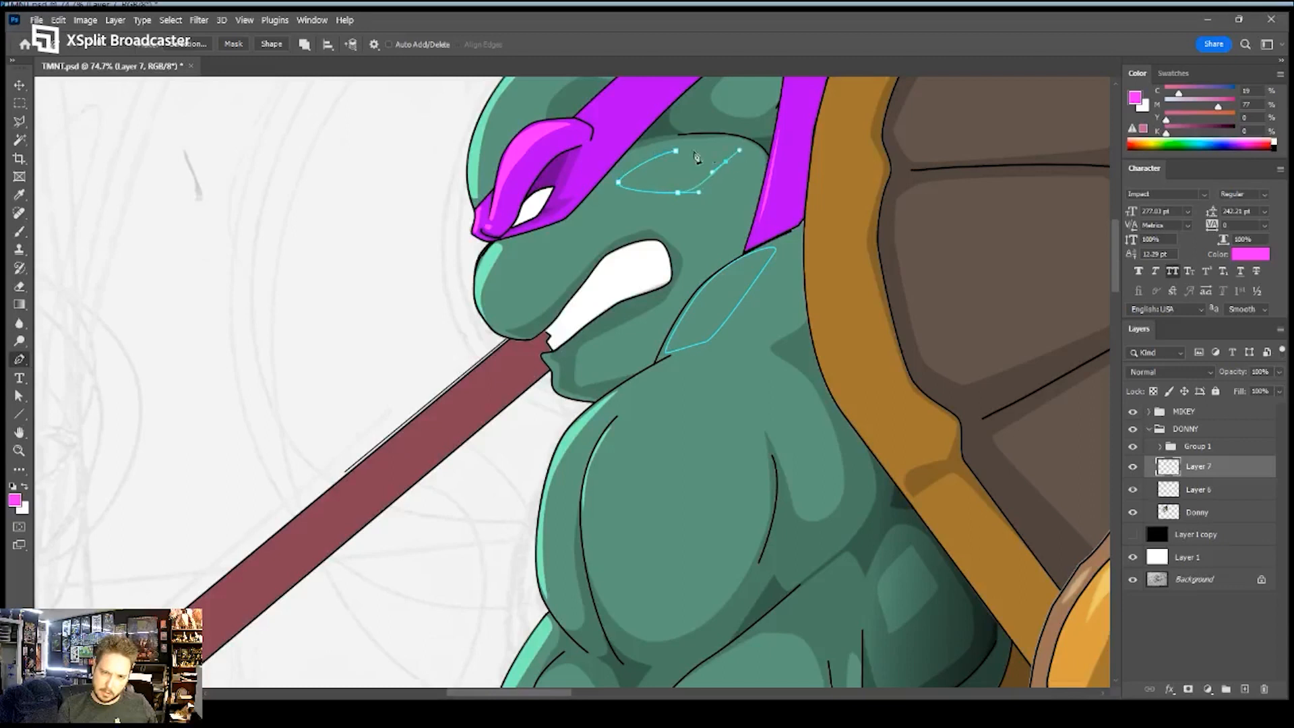
left_click(676, 151)
left_click_drag(654, 156, 647, 298)
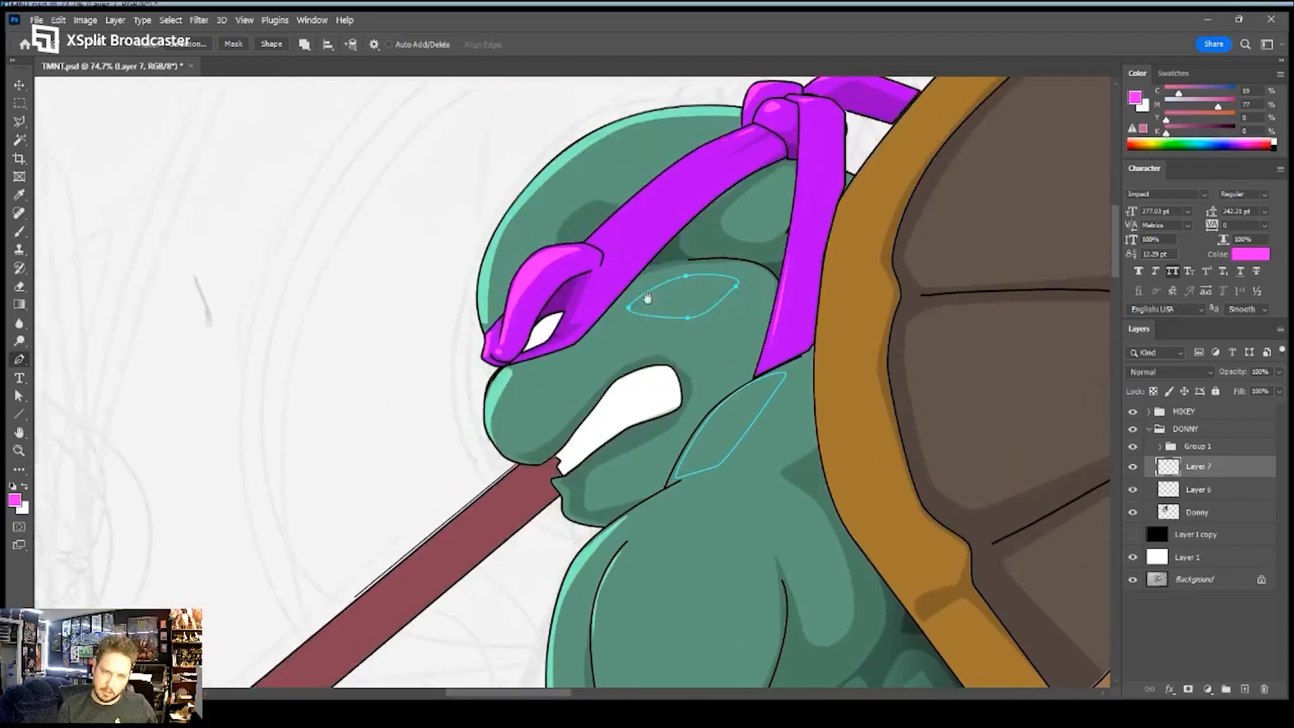
scroll(647, 283, "down", 5)
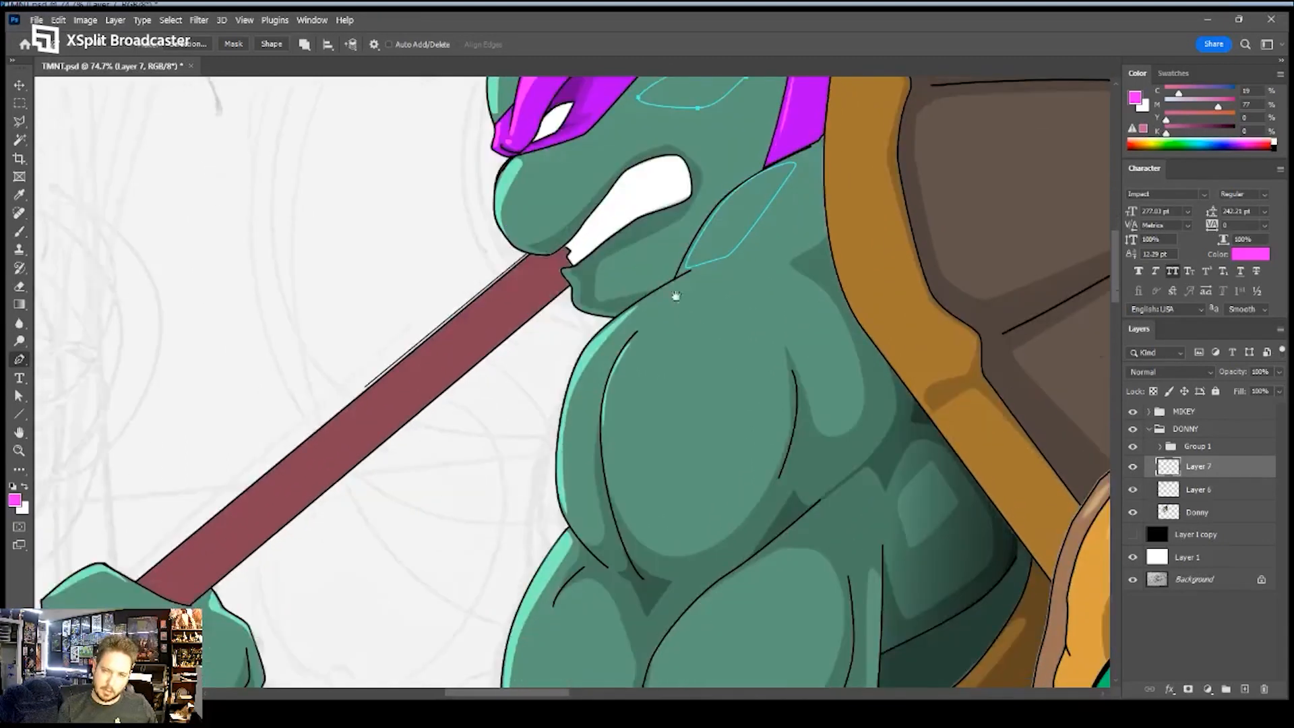
- Draw a large closed oval Pen-tool highlight on Donny's shoulder muscle beside the curved muscle line
left_click_drag(632, 373, 621, 409)
key("ctrl+z")
left_click(657, 317)
left_click_drag(620, 353, 609, 369)
left_click_drag(608, 447, 617, 464)
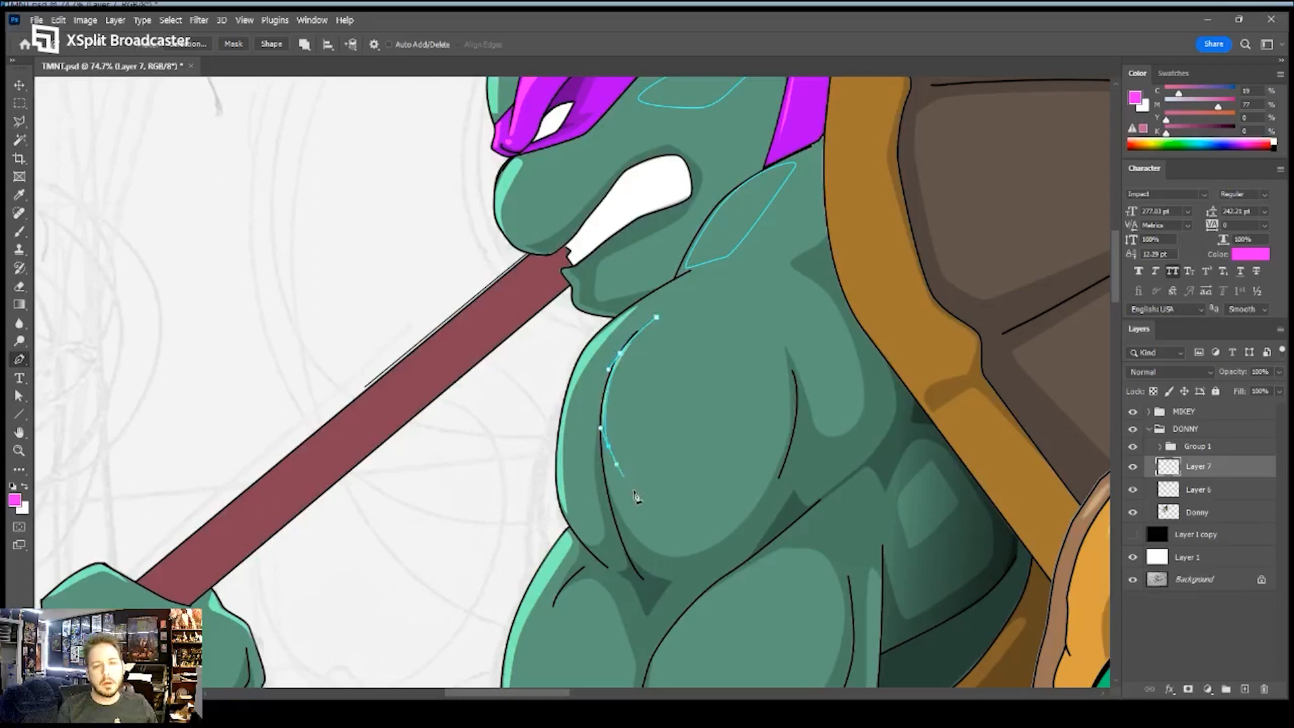
left_click_drag(658, 507, 759, 427)
key("ctrl+z")
left_click_drag(753, 334, 745, 313)
left_click_drag(656, 316, 621, 340)
- Draw a long narrow Pen-tool highlight down the shoulder's front edge, from the neck to the lower outline
left_click_drag(681, 284, 691, 287)
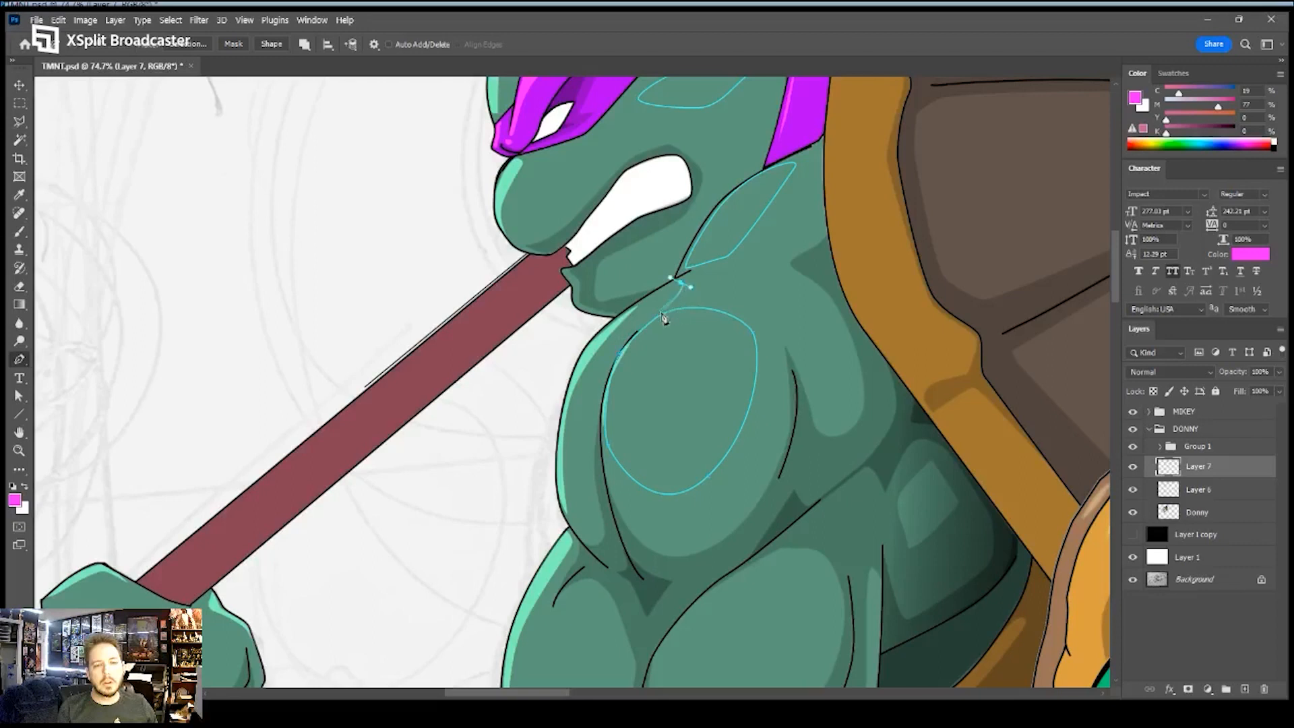
left_click_drag(625, 334, 612, 348)
left_click_drag(583, 427, 573, 509)
key("ctrl+z")
key("ctrl+z")
left_click_drag(579, 447, 575, 520)
left_click(567, 517)
left_click_drag(573, 377, 595, 338)
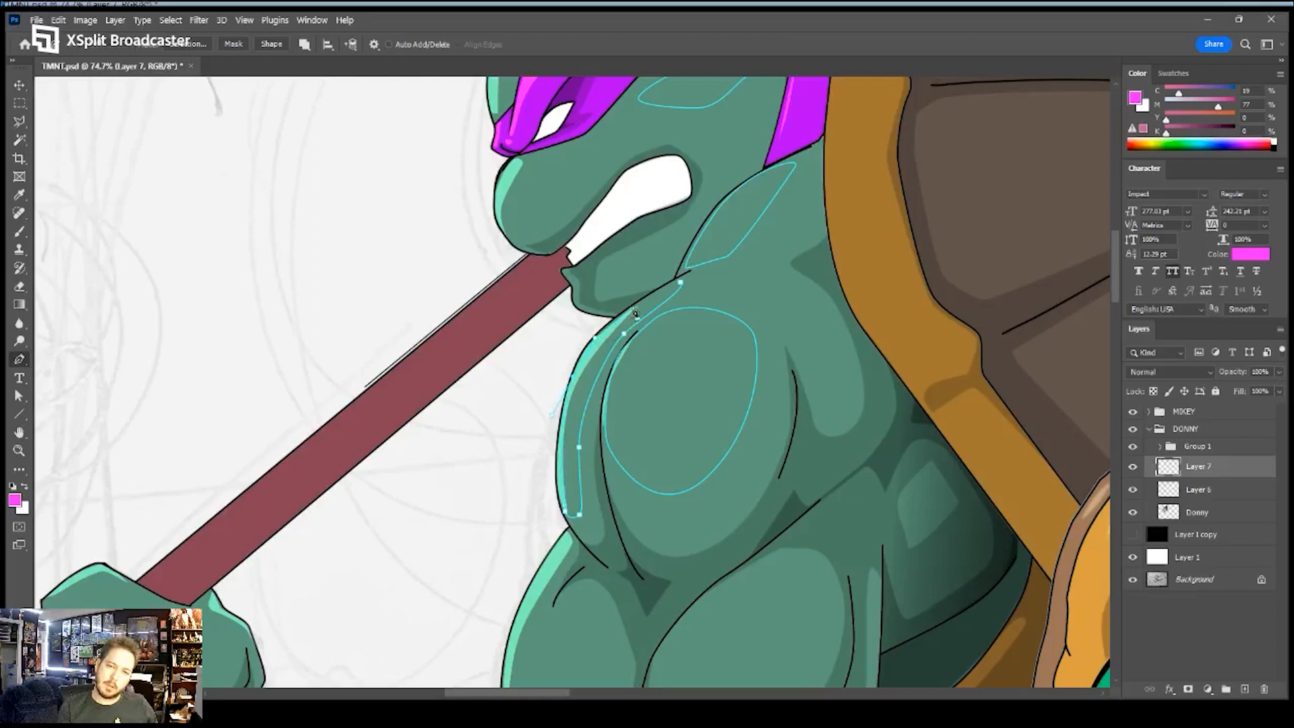
left_click_drag(679, 284, 686, 289)
- Draw a closed Pen-tool highlight on the front of Donny's snout below the mask
left_click_drag(582, 198, 620, 333)
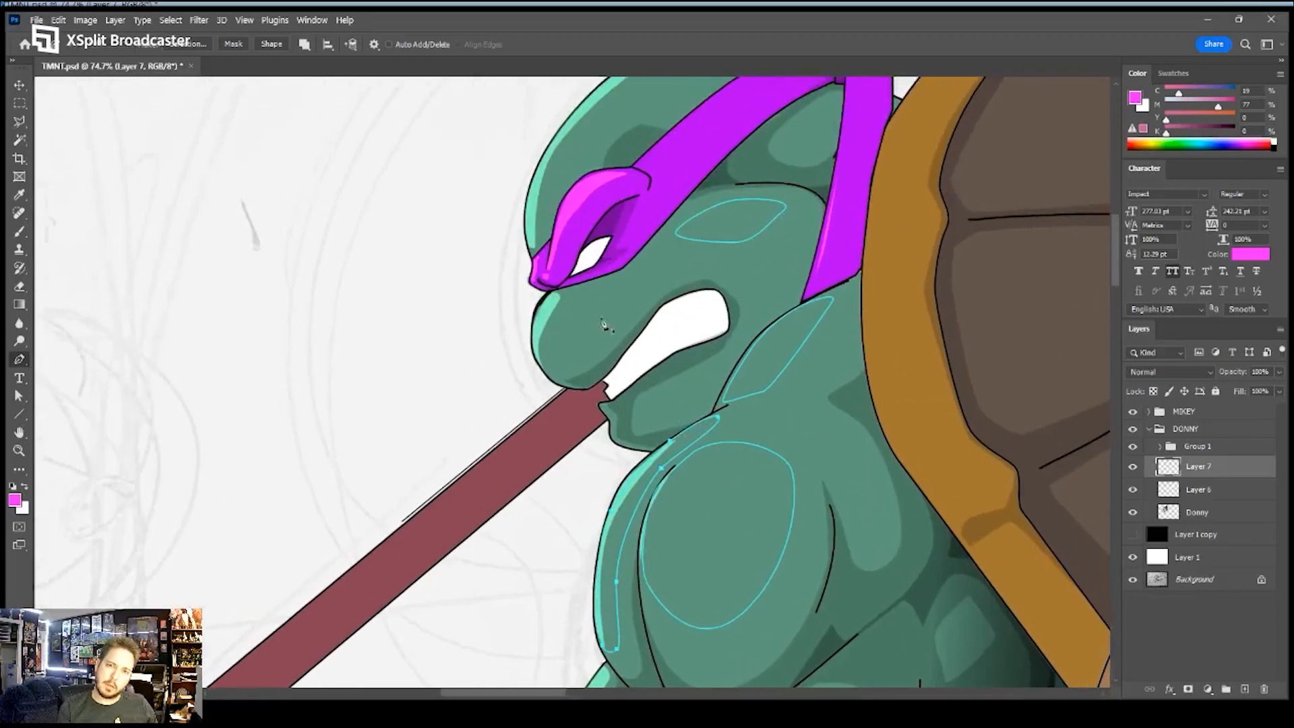
left_click_drag(592, 288, 596, 296)
left_click_drag(557, 337, 546, 358)
- Draw a curved Pen-tool highlight band along the top of the head from the mask front to the knot
left_click_drag(584, 227, 563, 352)
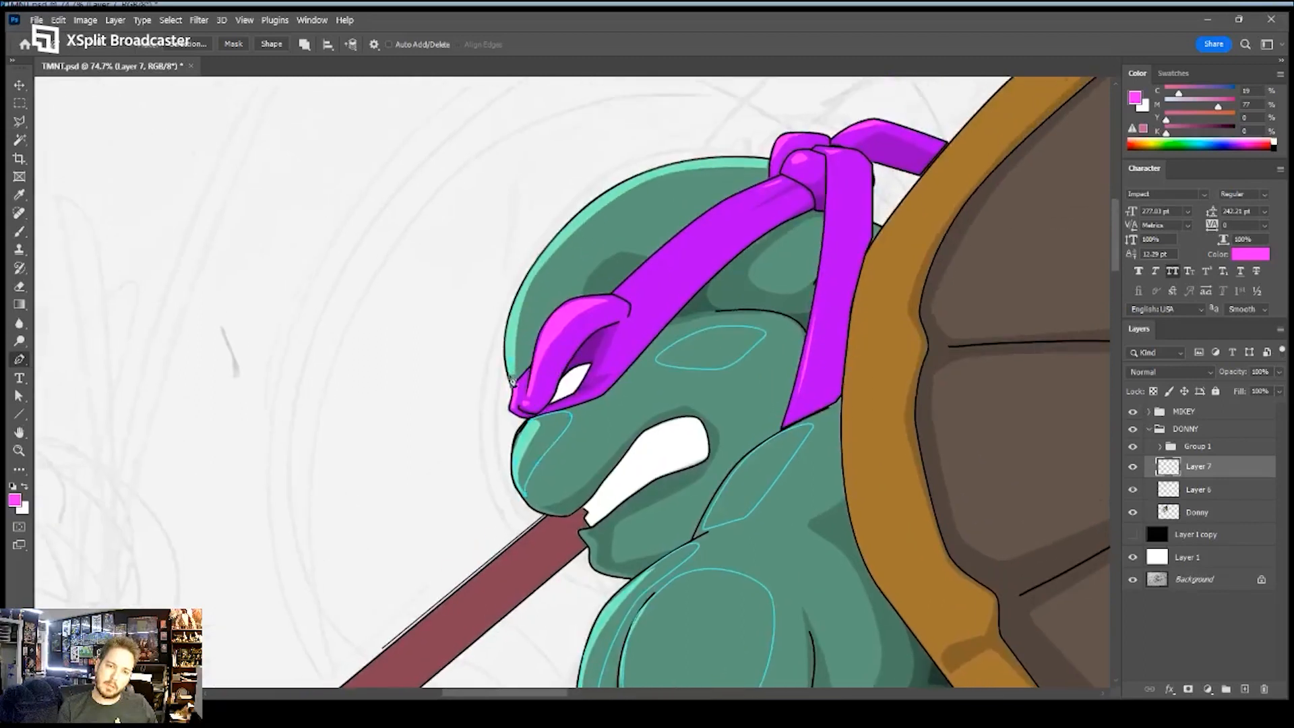
left_click_drag(546, 278, 565, 249)
left_click_drag(683, 180, 720, 174)
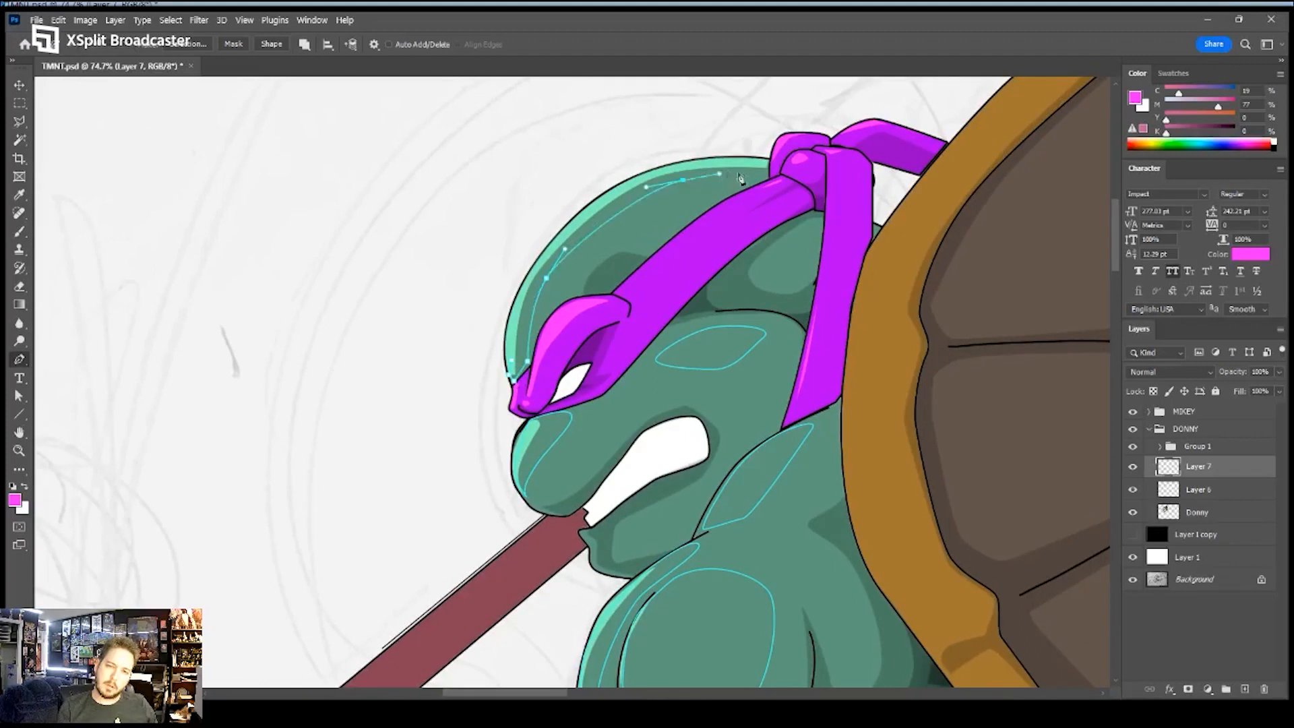
left_click(774, 165)
left_click_drag(720, 174, 703, 172)
key("ctrl+z")
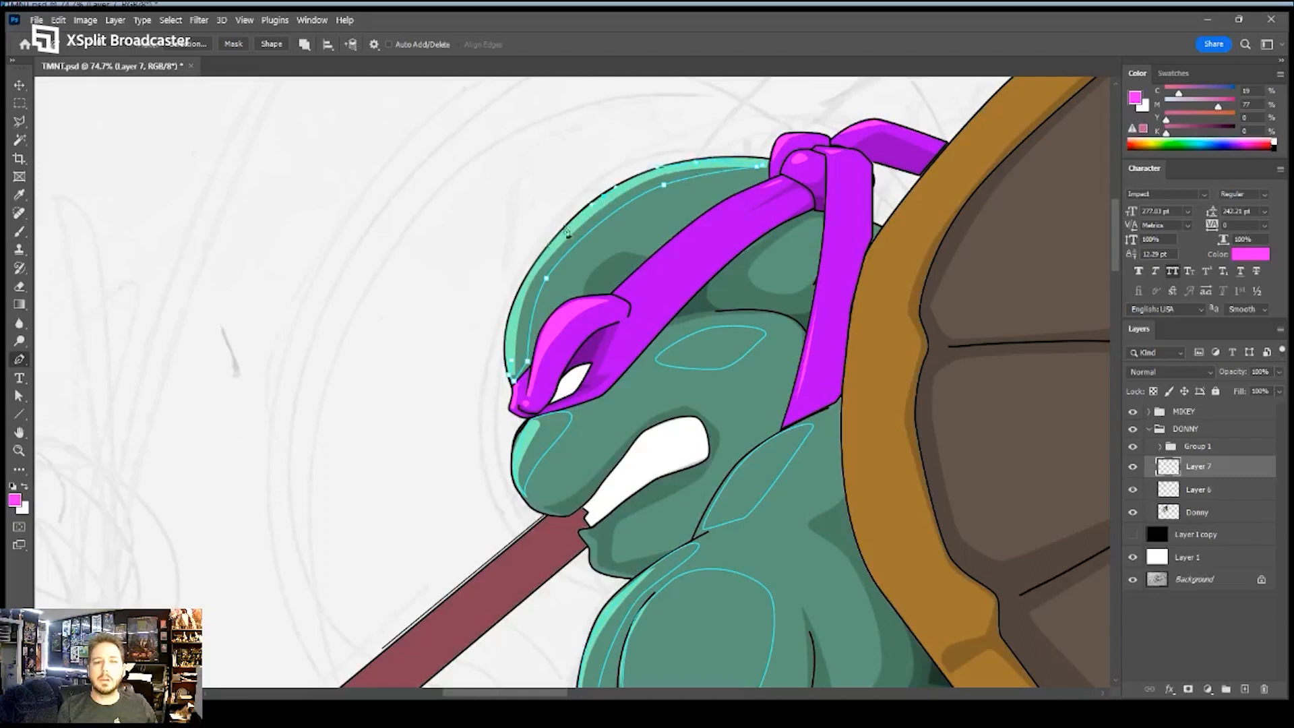
- Draw a thin closed Pen-tool highlight along the upper arm's outer edge between the shoulder and elbow pad
left_click_drag(503, 594, 607, 260)
left_click_drag(607, 378, 604, 236)
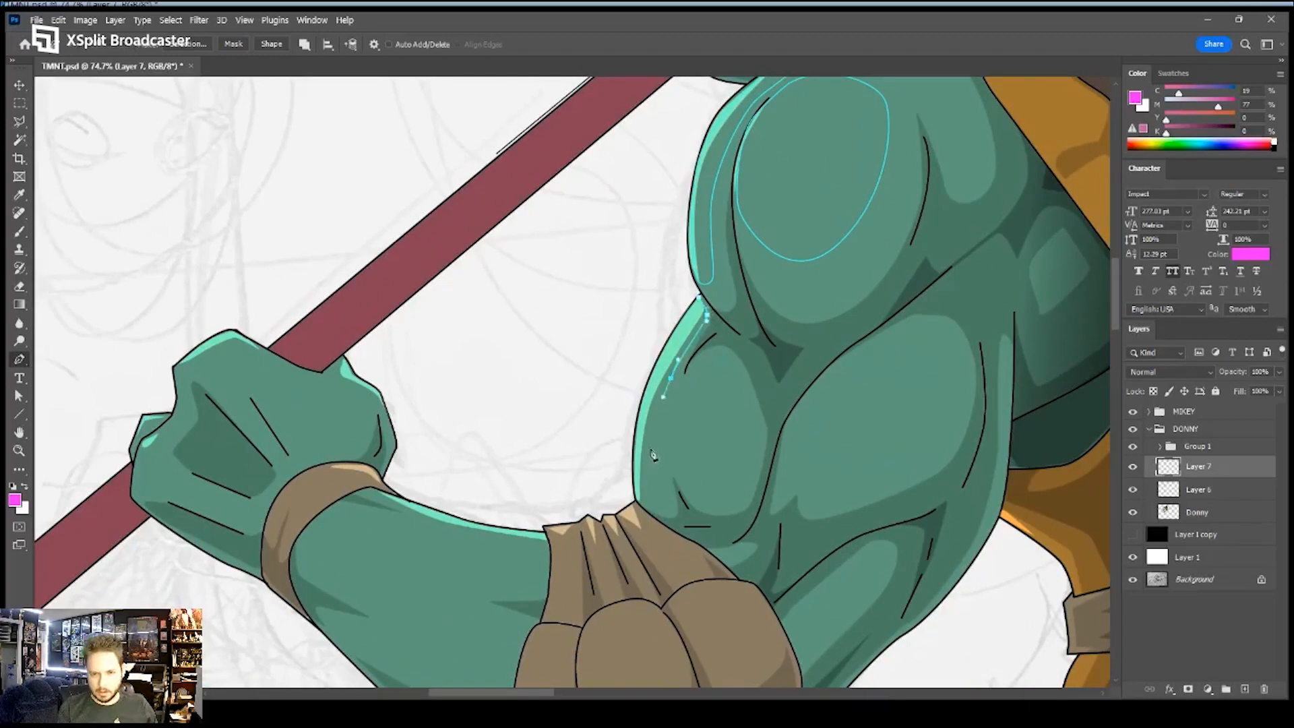
left_click_drag(649, 487, 645, 506)
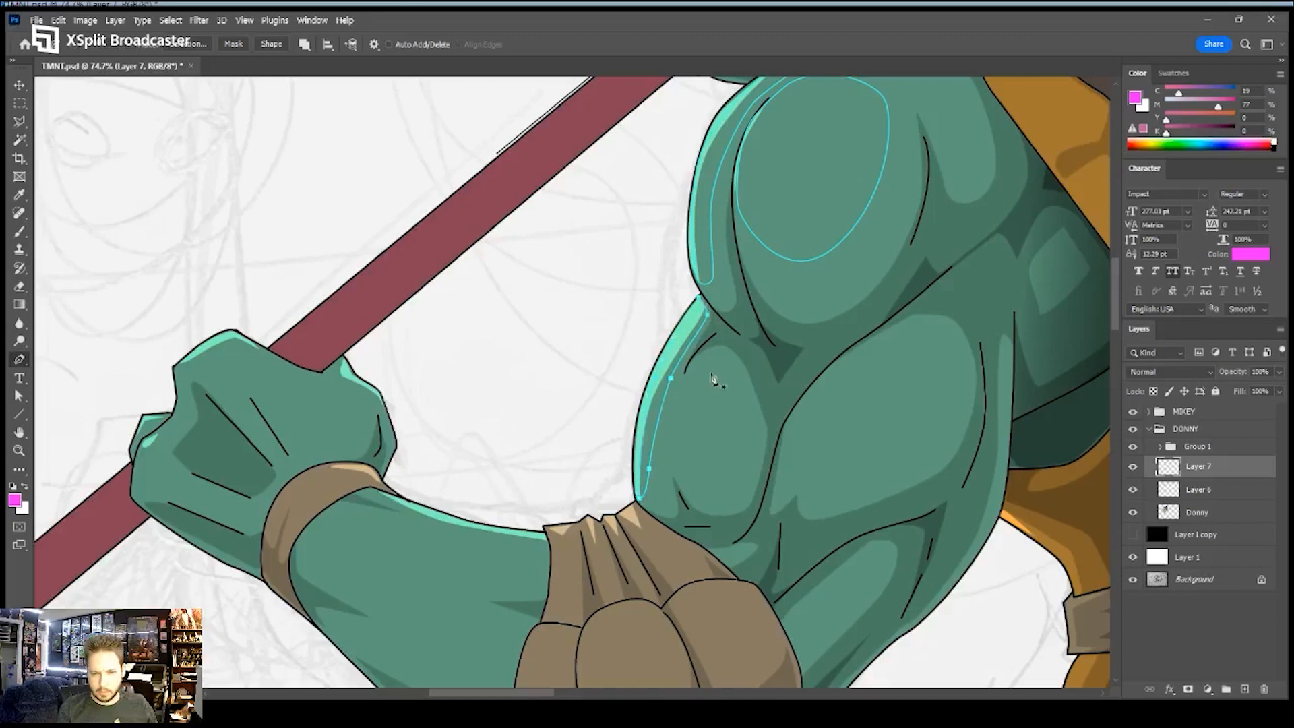
- Draw an oval Pen-tool highlight on the small upper-arm muscle above the elbow pad and refine its anchor points
left_click_drag(718, 458, 729, 446)
left_click_drag(695, 366, 701, 373)
key("a")
left_click_drag(696, 373, 720, 381)
left_click(762, 433)
- Draw a slanted, rounded Pen-tool highlight on the larger arm muscle behind the small oval highlight
key("p")
left_click(882, 362)
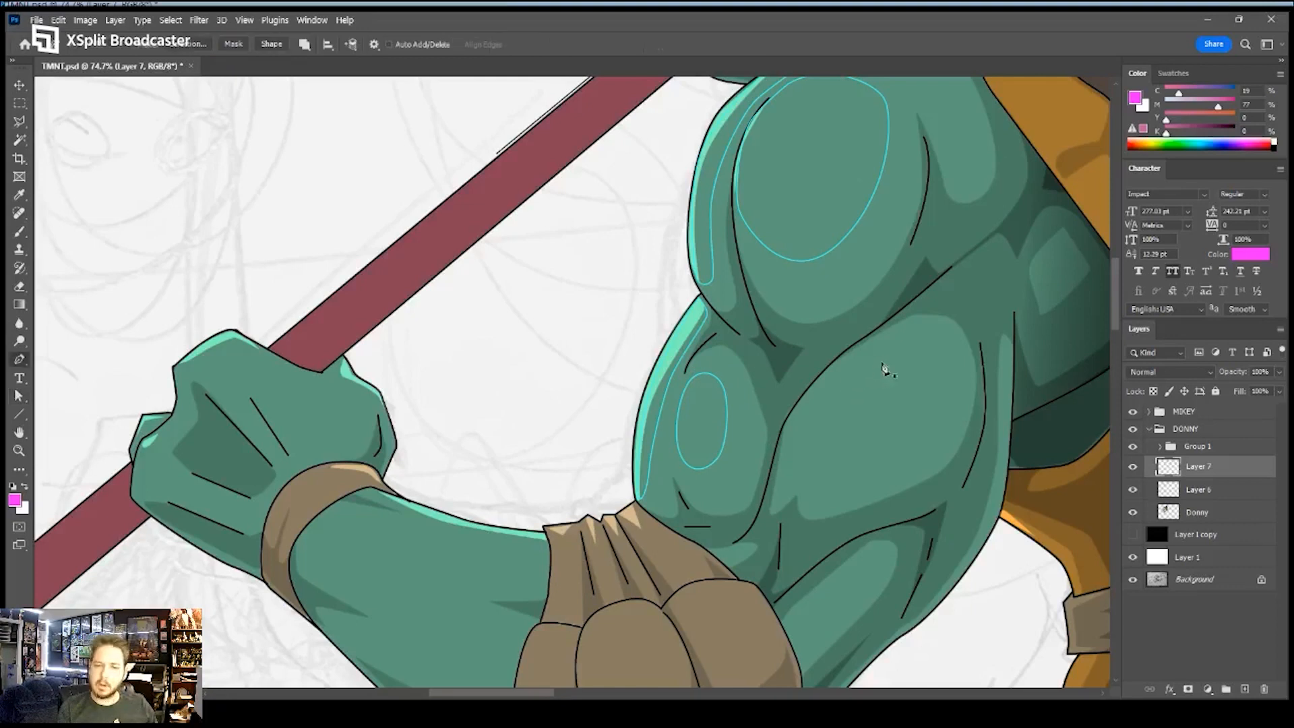
left_click_drag(824, 419, 870, 422)
left_click_drag(907, 379, 899, 356)
- Draw a tapered Pen-tool highlight along the forearm and small highlight shapes on the fist's knuckles and thumb
left_click_drag(466, 459, 558, 352)
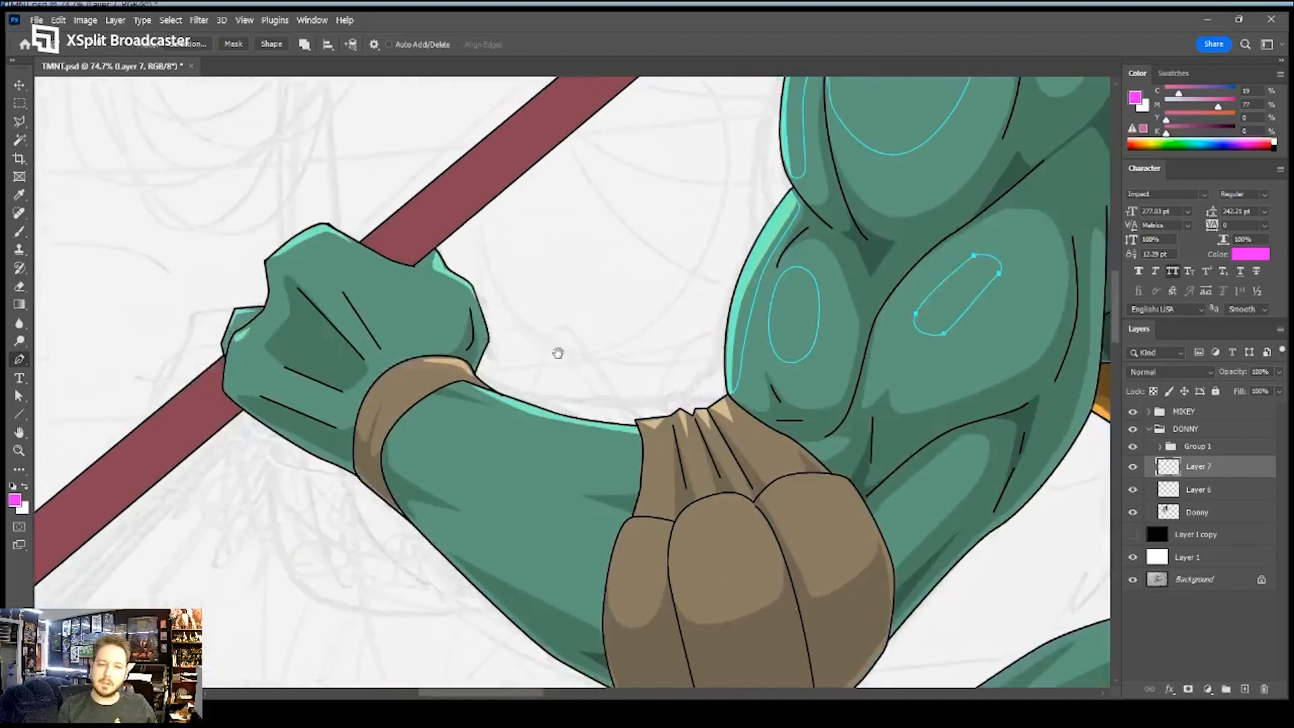
left_click(574, 442)
left_click_drag(435, 423, 420, 420)
key("ctrl+z")
key("ctrl+z")
left_click(505, 437)
left_click_drag(602, 466, 625, 452)
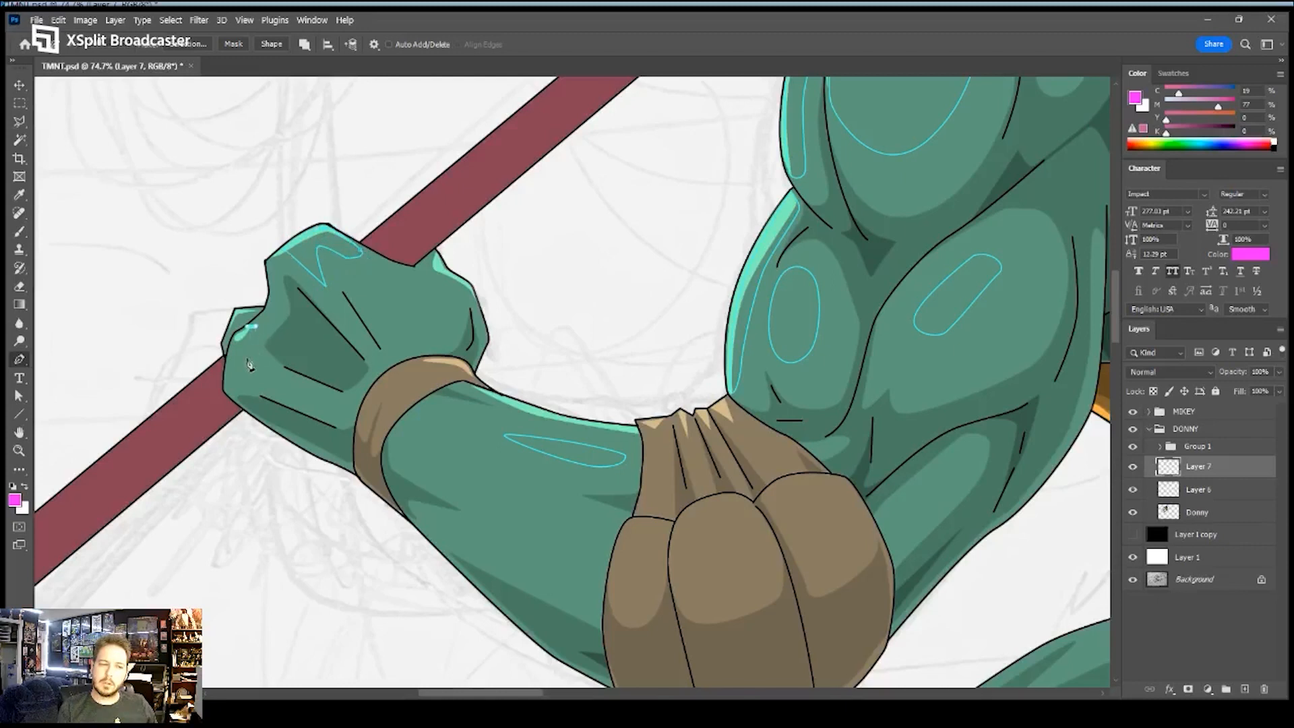
left_click(249, 333)
left_click(456, 310)
- Convert all of Donny's highlight paths into one selection and make white the foreground colour
key("z")
left_click_drag(555, 375, 477, 375)
left_click_drag(648, 376, 614, 464)
left_click_drag(662, 315, 639, 318)
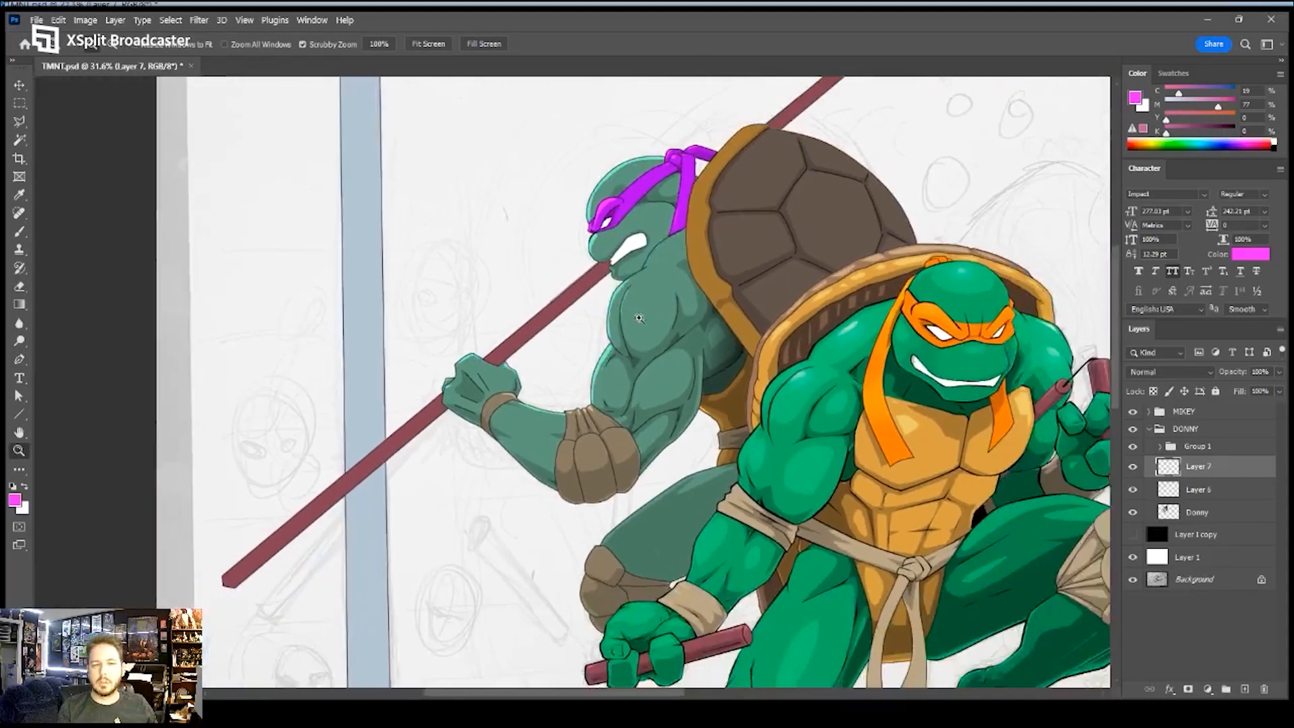
key("p")
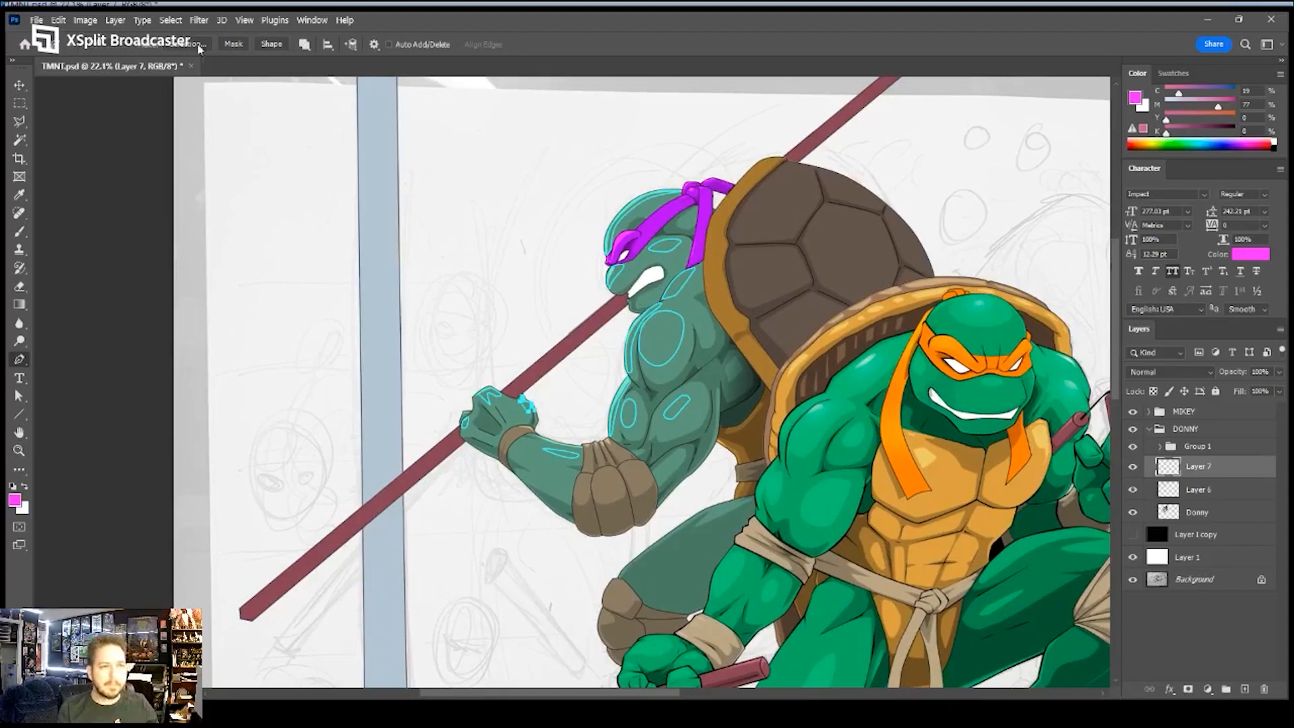
key("i")
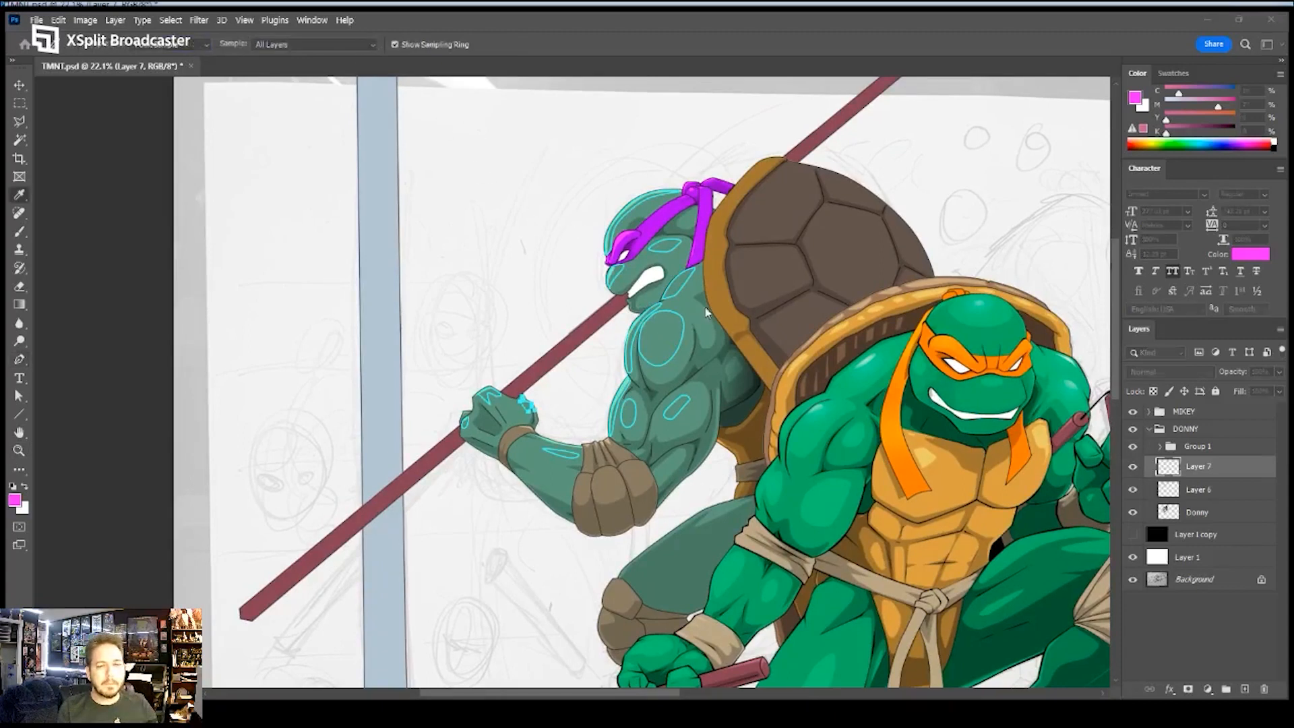
key("a")
left_click_drag(422, 163, 793, 555)
key("p")
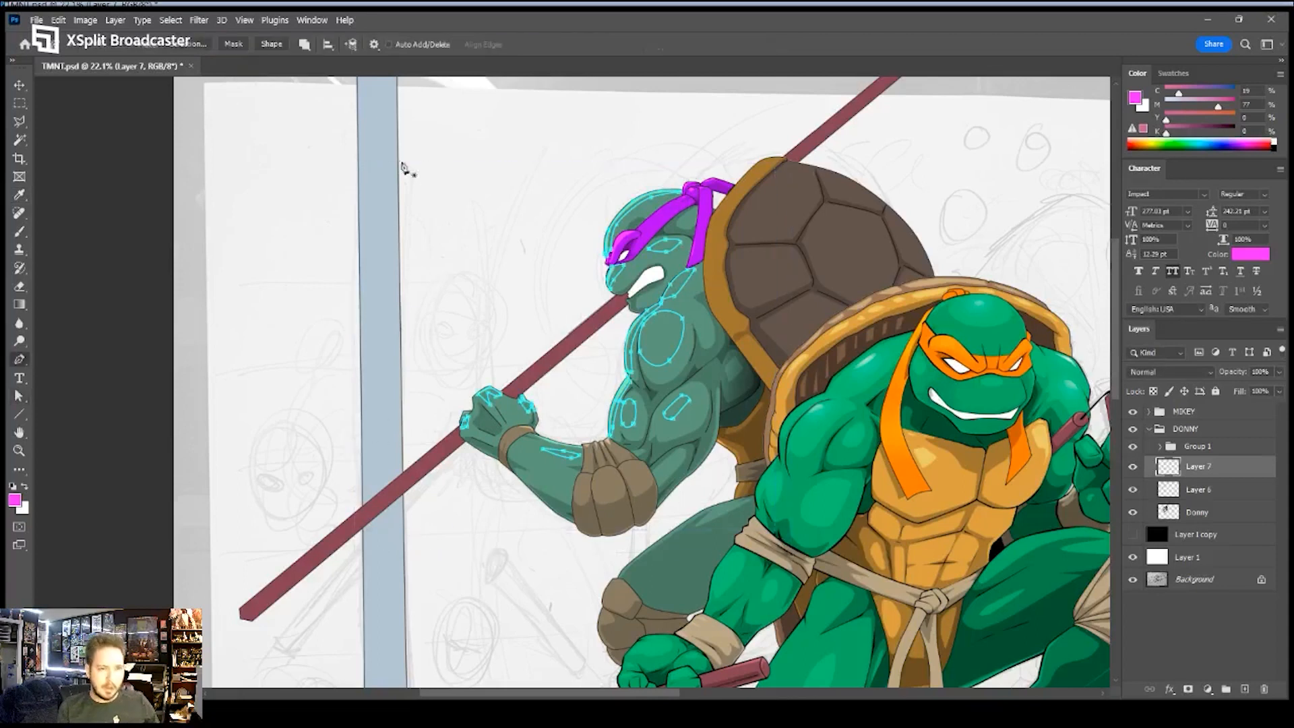
key("i")
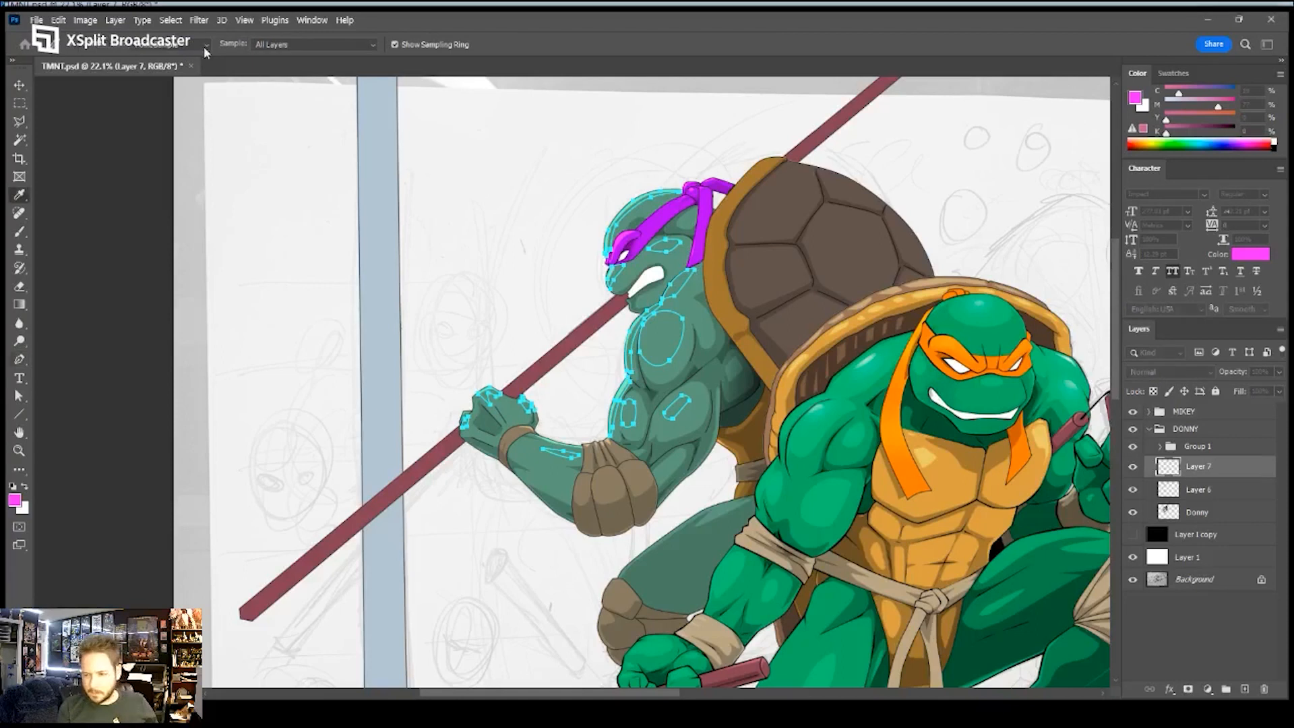
key("p")
key("ctrl+Return")
key("x")
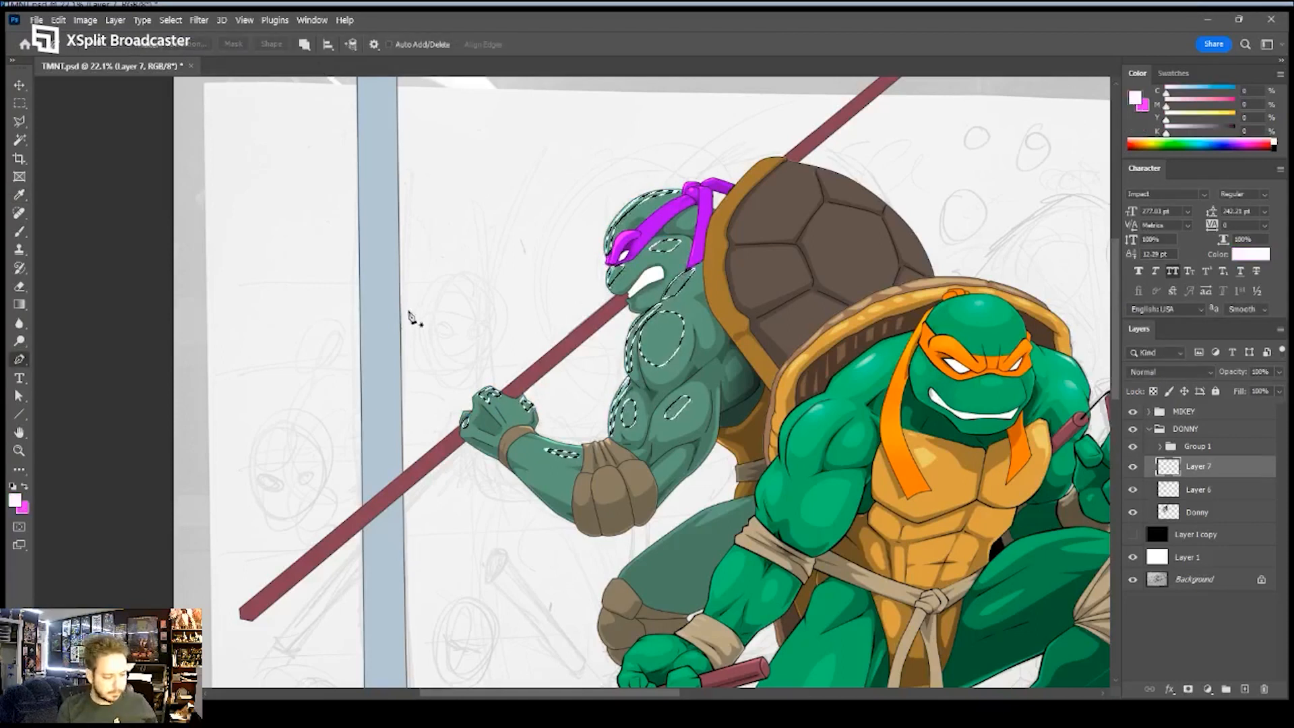
- Fill the selected highlight shapes on Layer 7 with white and deselect them
key("g")
key("alt+BackSpace")
key("ctrl+d")
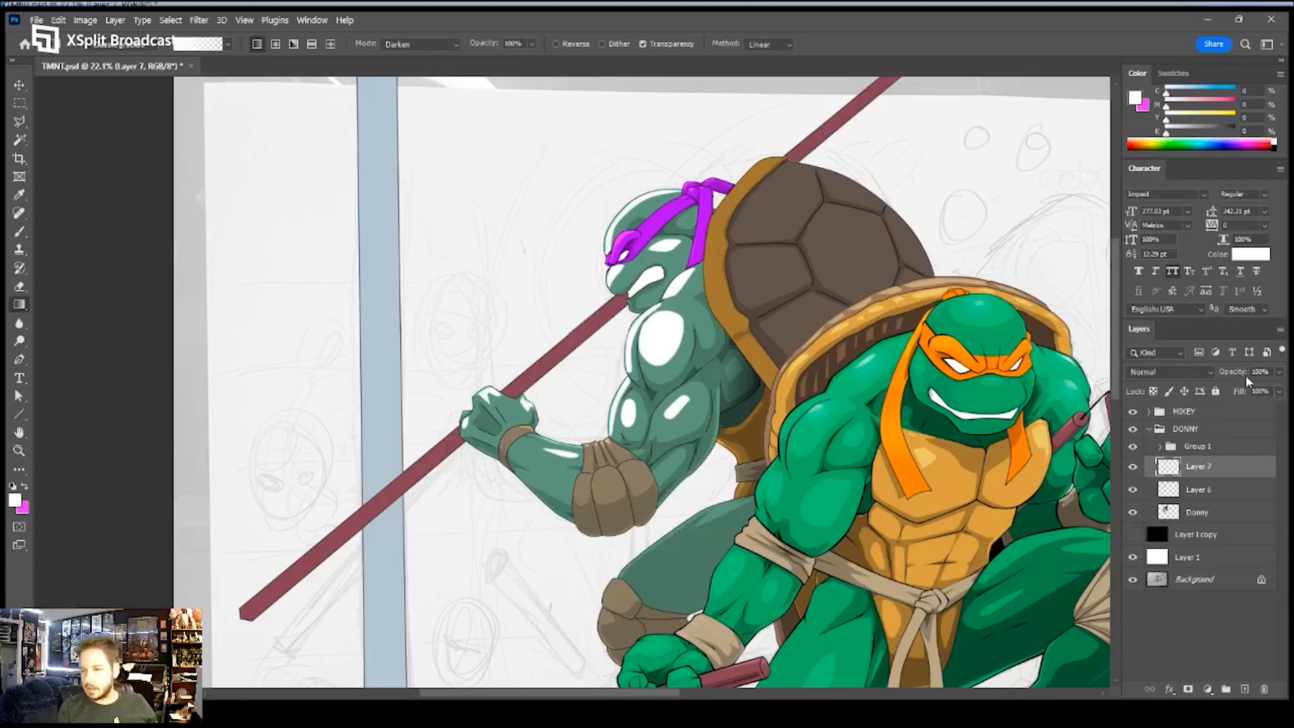
- Try blend modes such as Soft Light, Linear Light and Overlay on the white highlights of Layer 7
left_click(1175, 370)
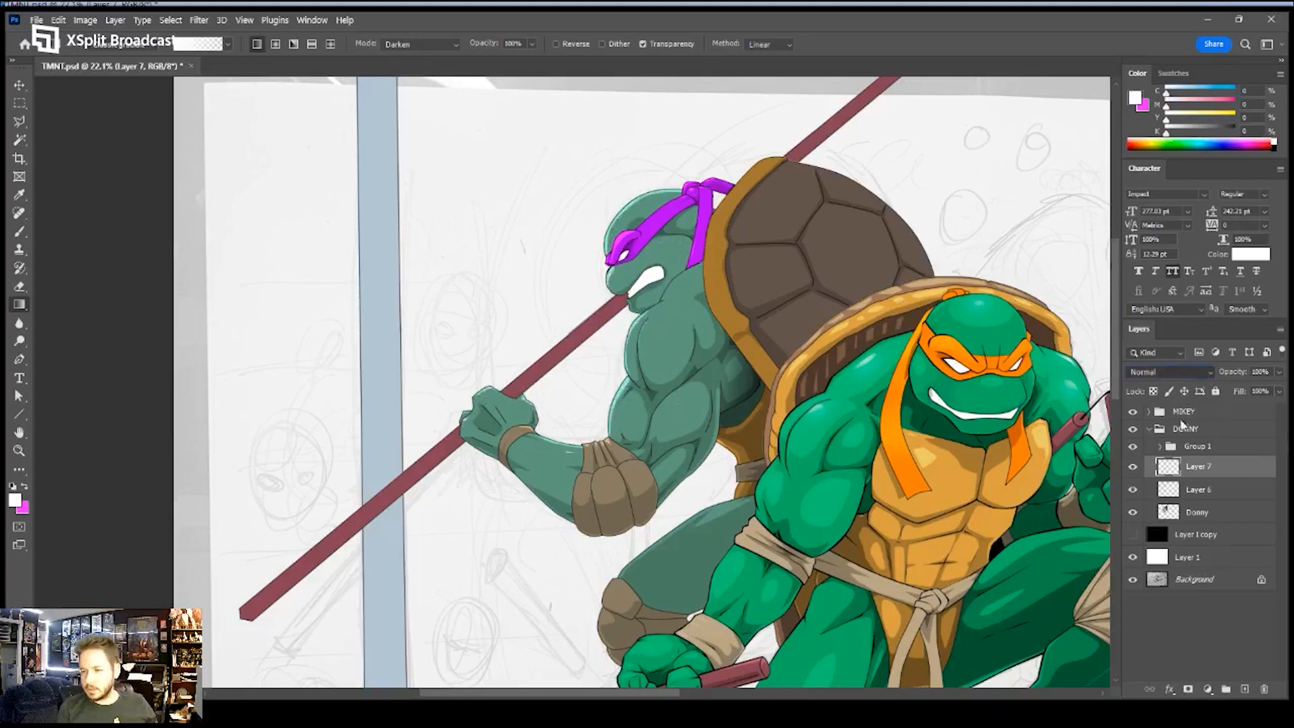
key("Down")
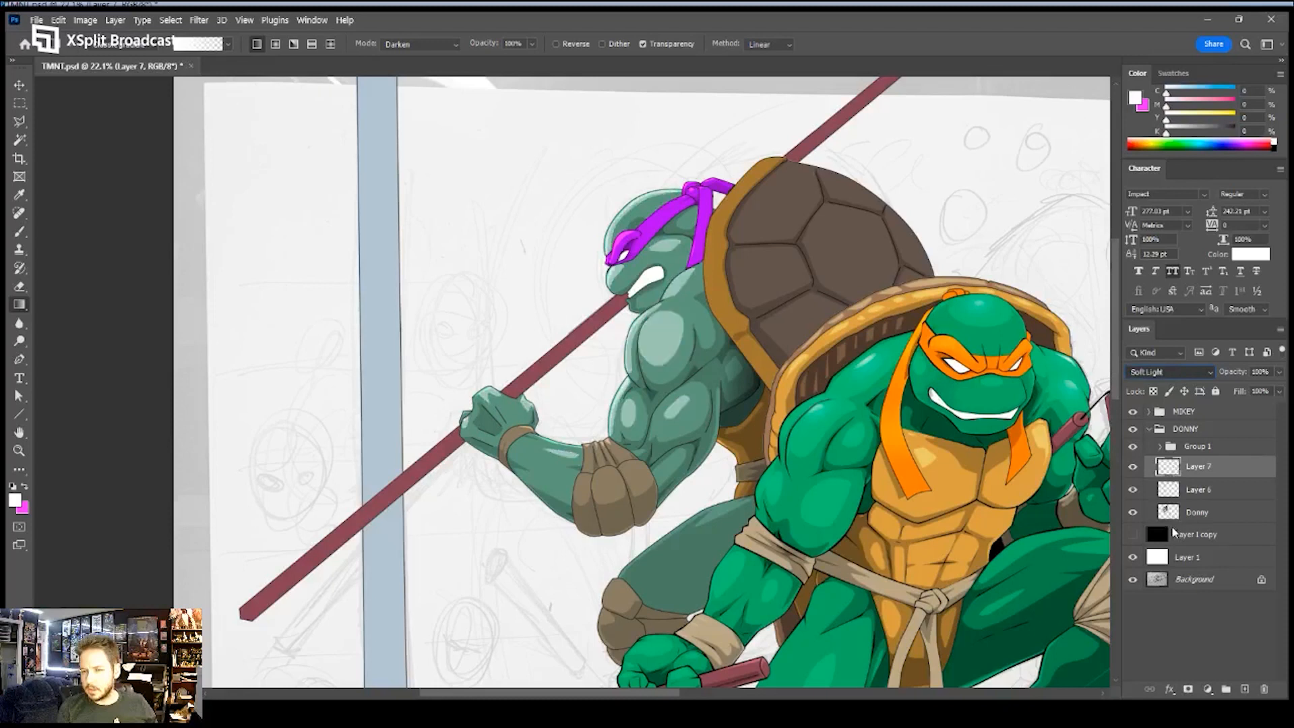
key("Down")
key("Down")
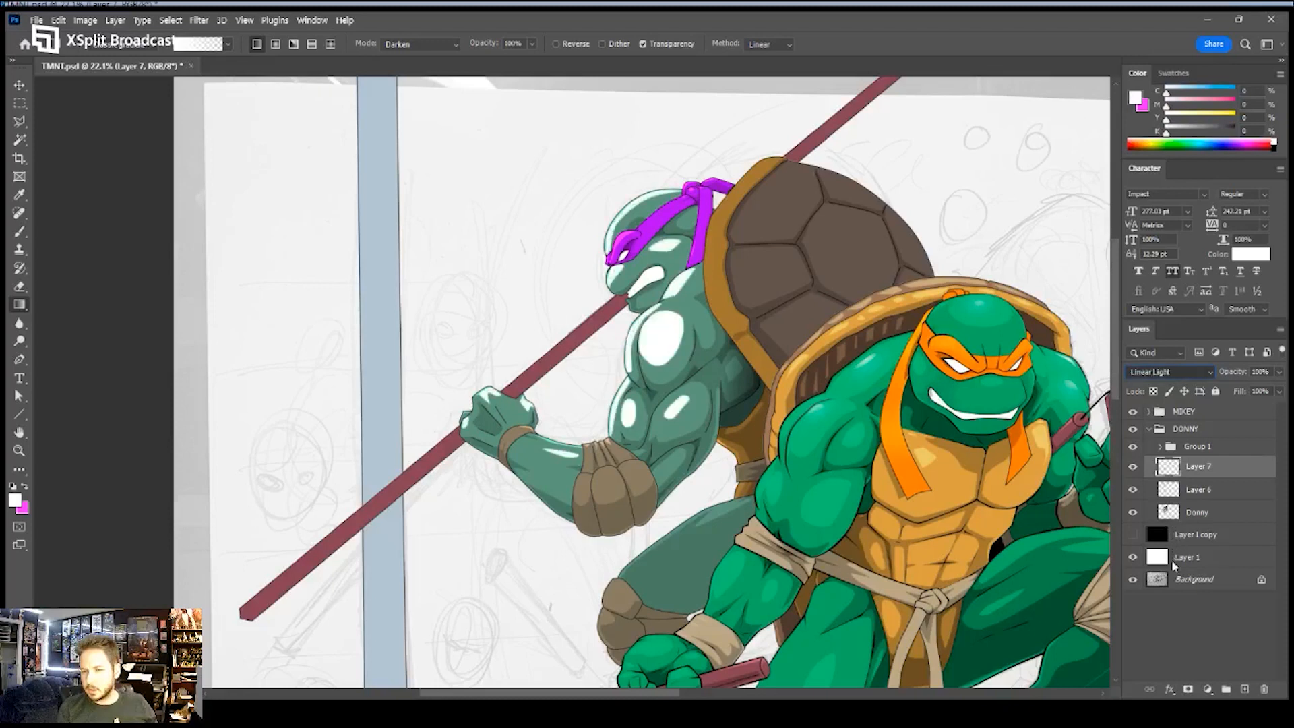
key("Up")
key("Up")
key("Up")
key("Up")
key("Up")
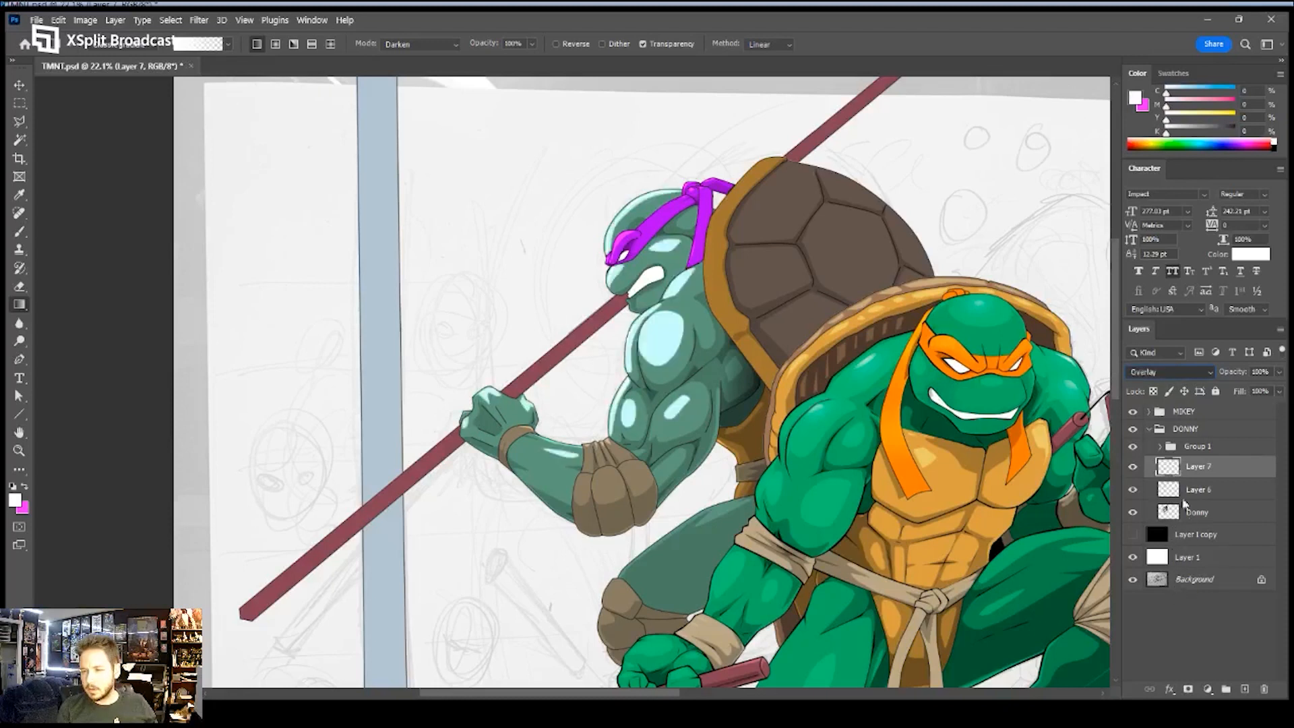
key("Up")
- Undo the blend mode change, the deselection and the white fill on Layer 7
key("ctrl+z")
key("ctrl+z")
key("ctrl+z")
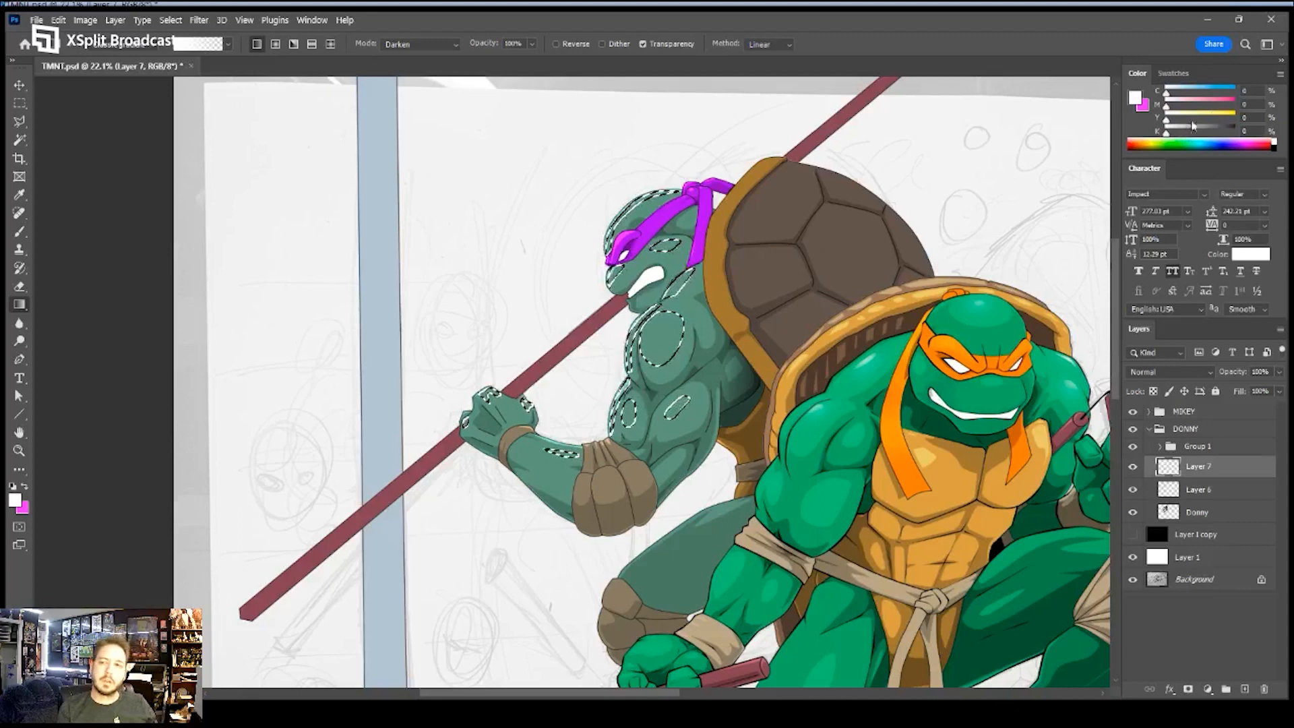
- Switch the colour sliders to RGB and set blue to 0 for a pure yellow foreground colour
left_click(1281, 75)
left_click(1200, 140)
left_click_drag(1233, 127, 1165, 127)
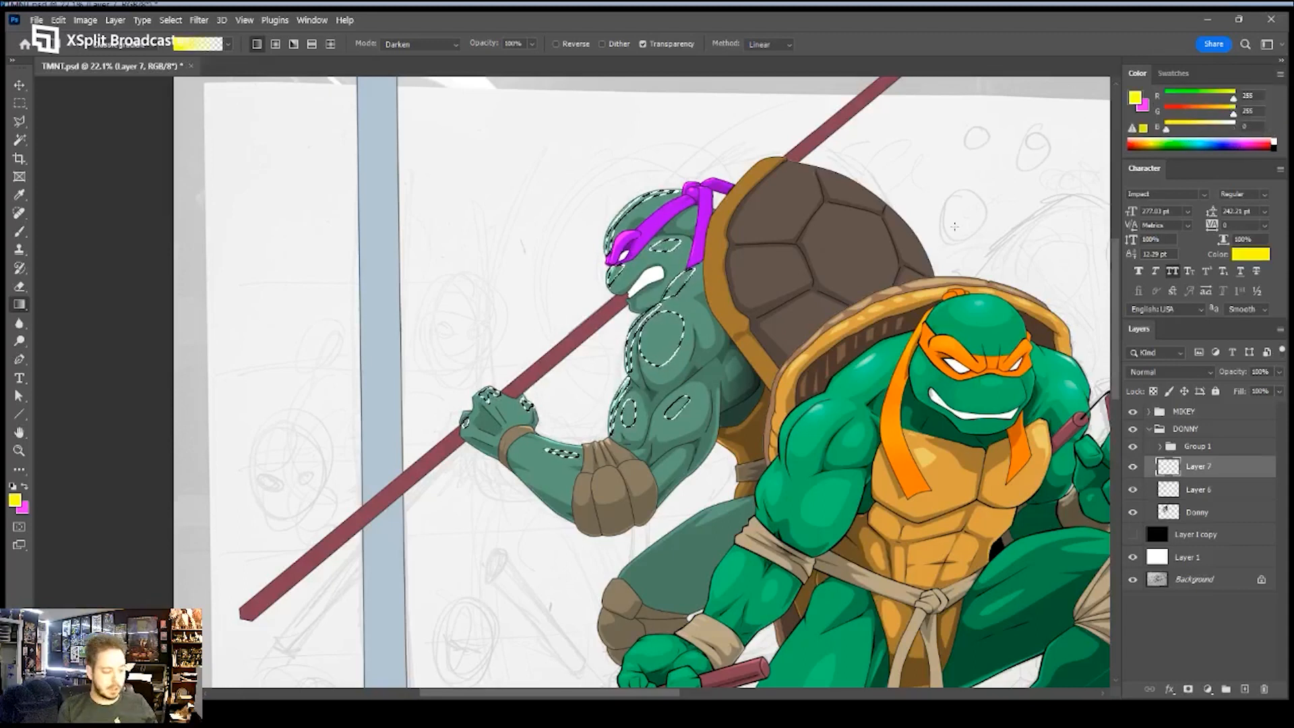
- Fill the selected highlight shapes on Layer 7 with yellow, check the layer on and off, and deselect
key("alt+BackSpace")
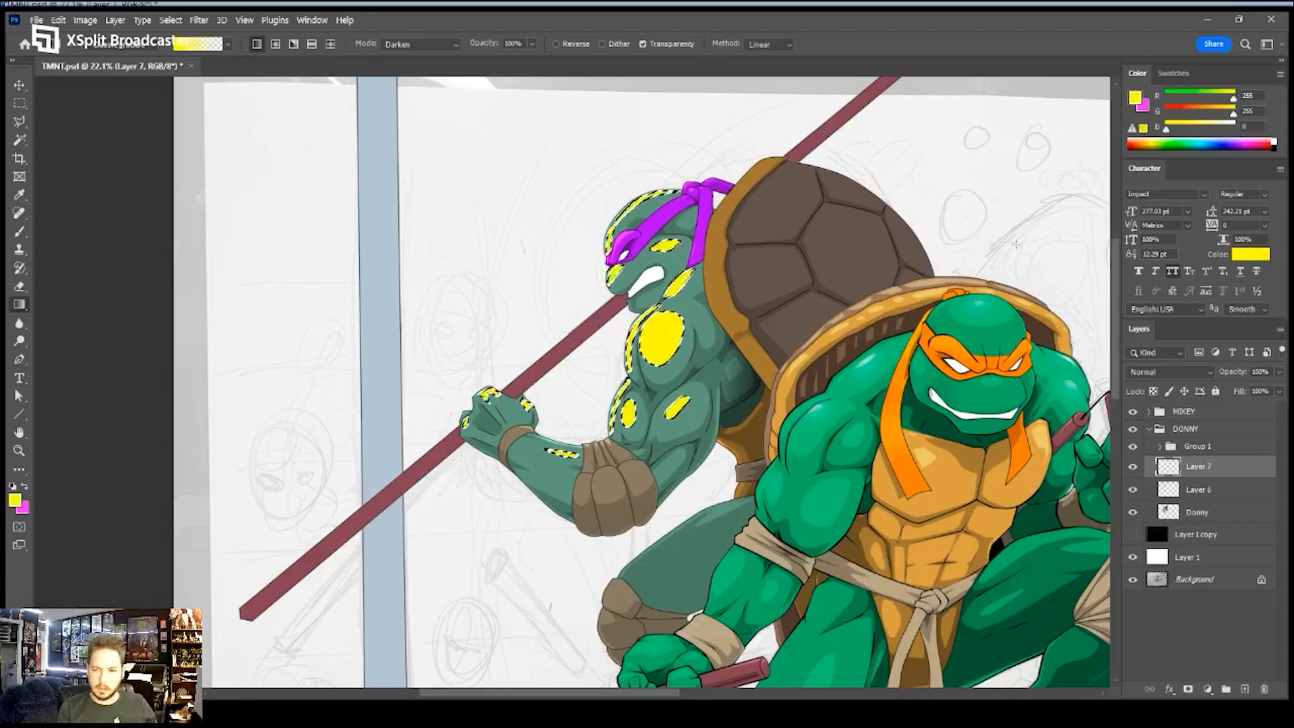
left_click(1134, 467)
left_click(1134, 466)
key("ctrl+d")
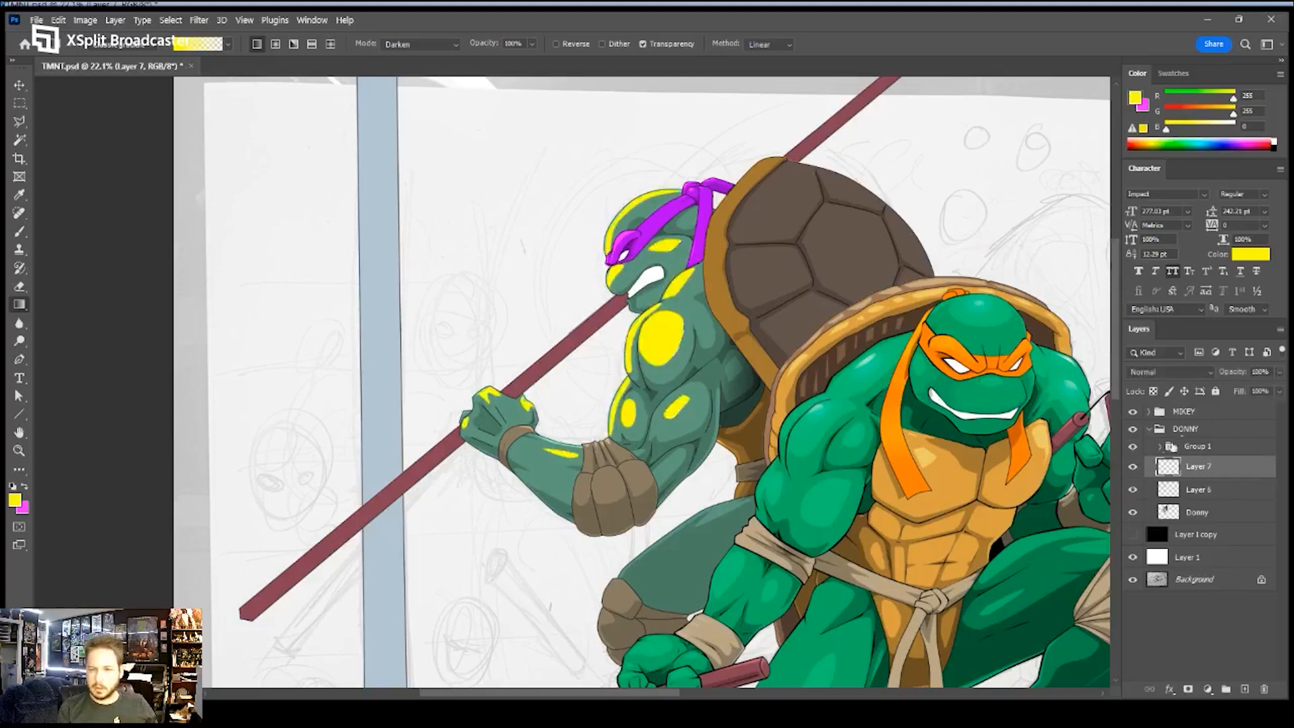
- Compare Overlay, Hard Mix and Soft Light blend modes on the yellow highlights and choose Overlay for Layer 7
key("shift+alt+b")
key("shift+alt+o")
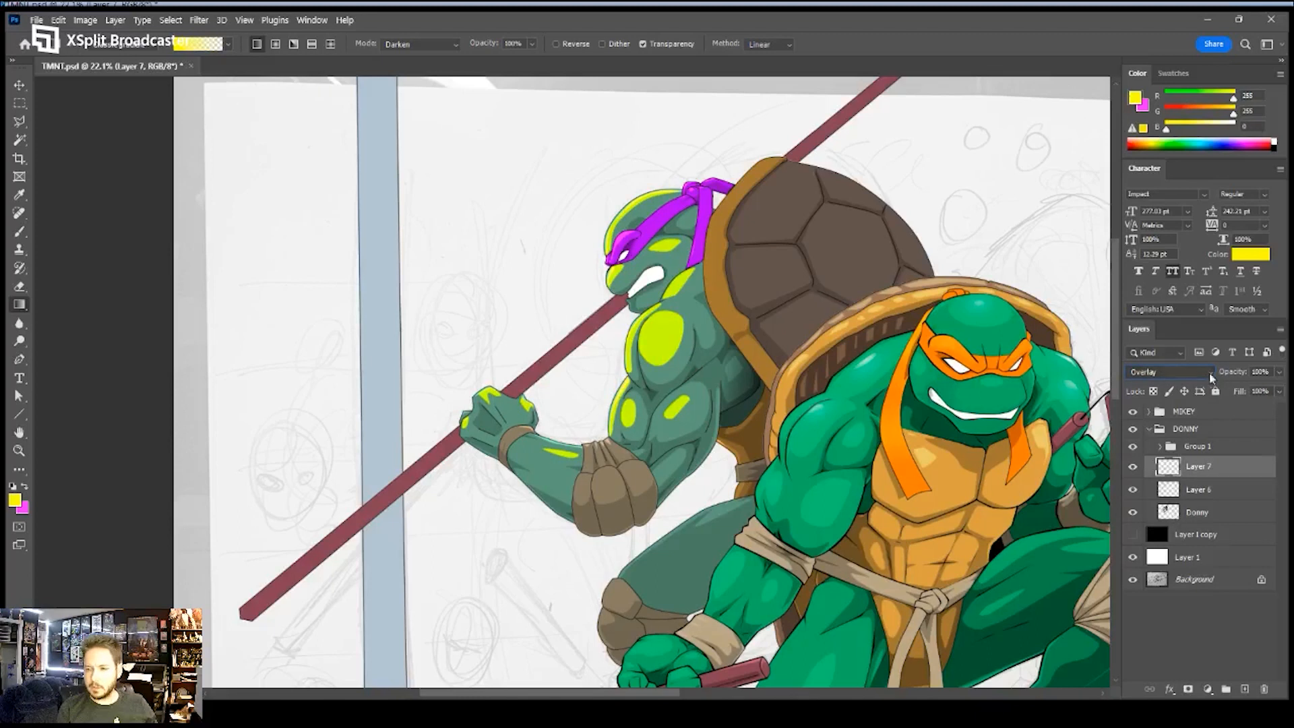
key("shift+alt+l")
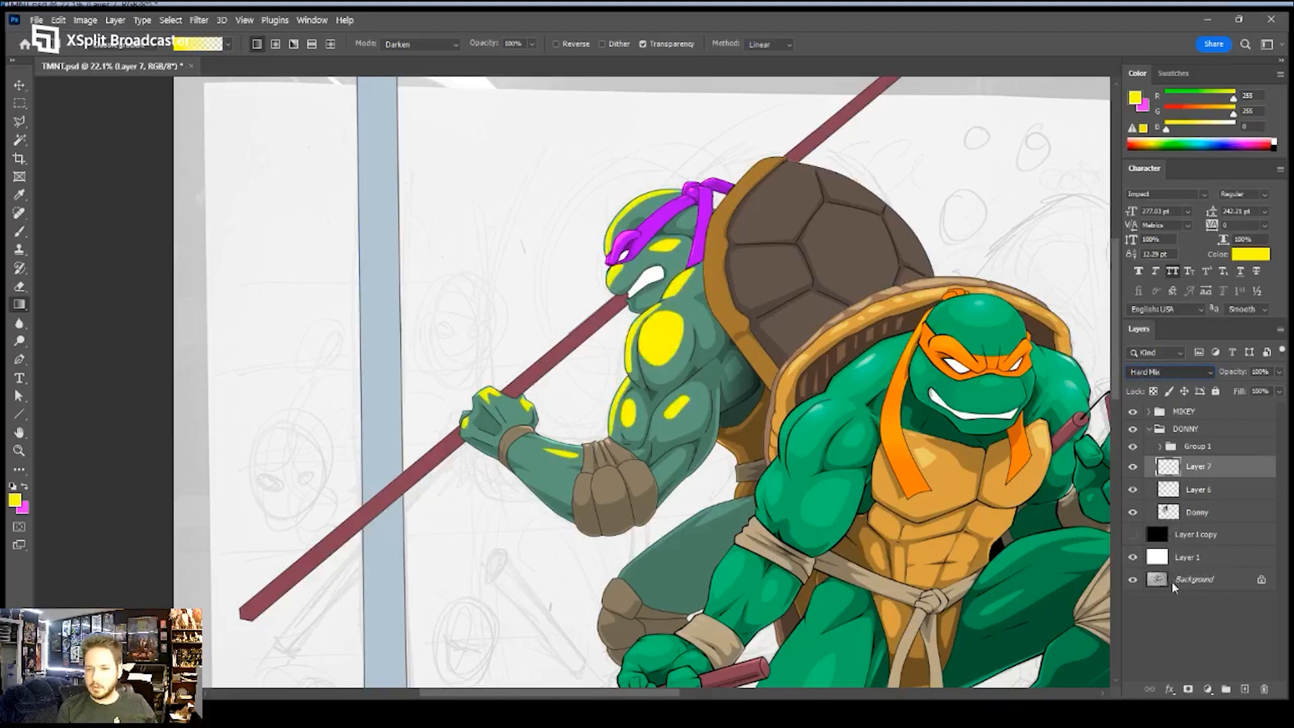
key("shift+alt+f")
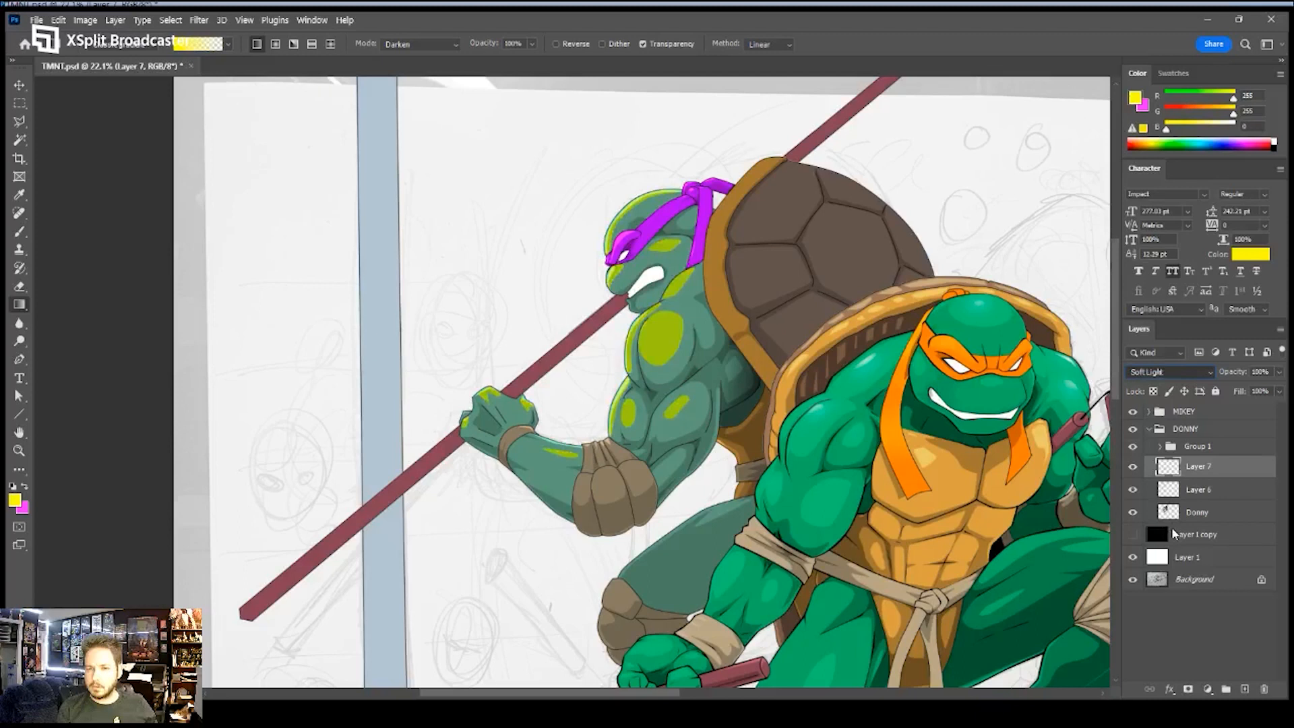
key("Up")
key("Down")
key("Up")
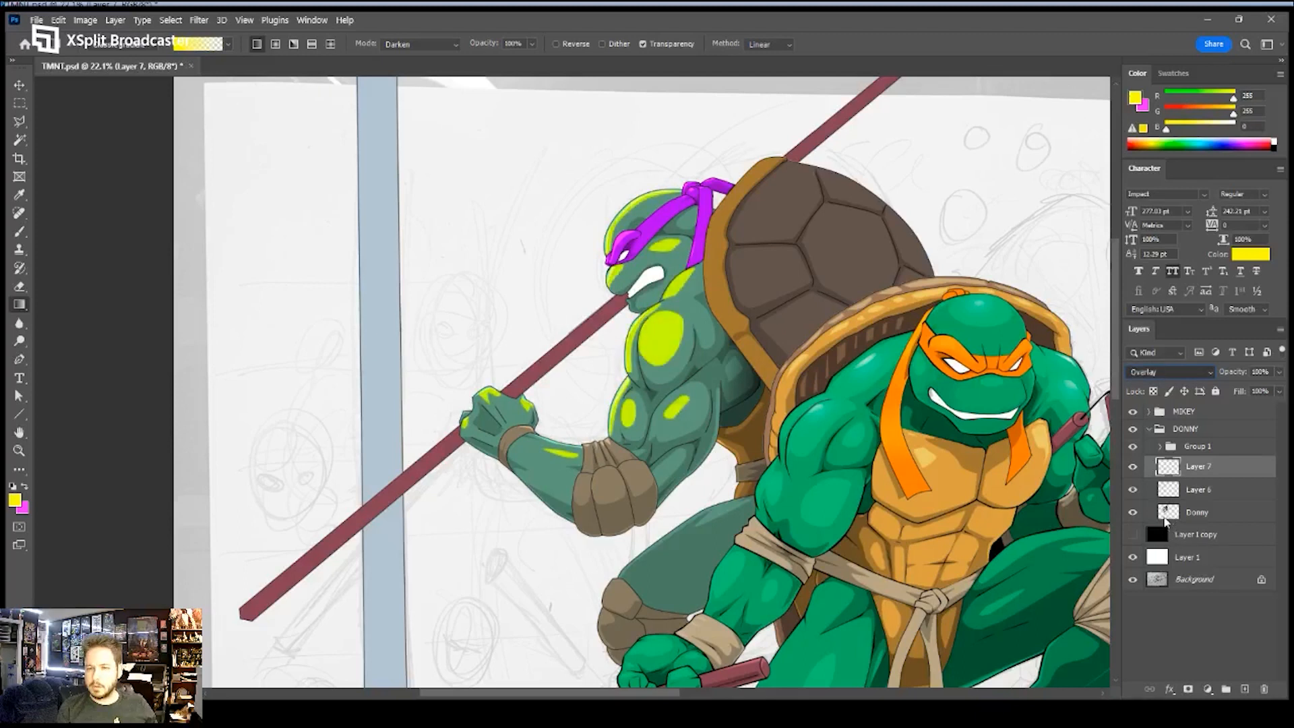
key("Down")
key("Up")
key("Down")
key("Up")
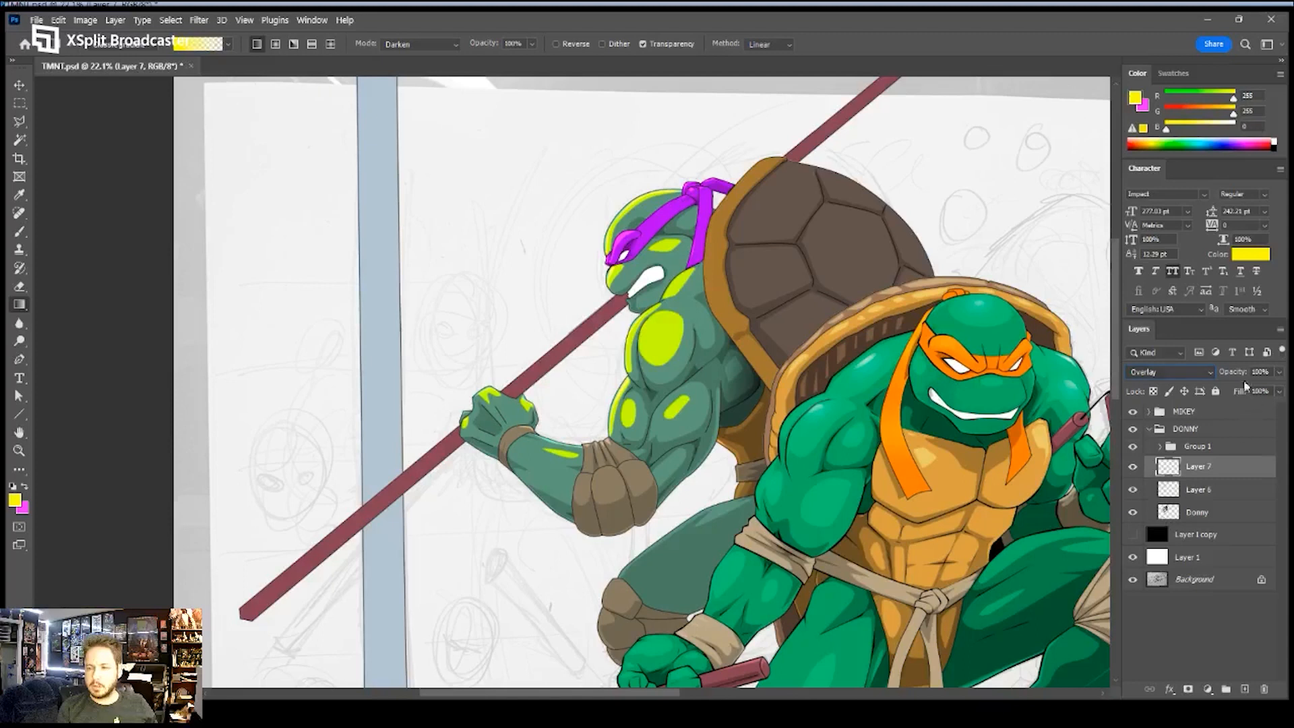
- Lower Layer 7's opacity to about 15% and change its blend mode to Soft Light
left_click_drag(1232, 378, 1180, 375)
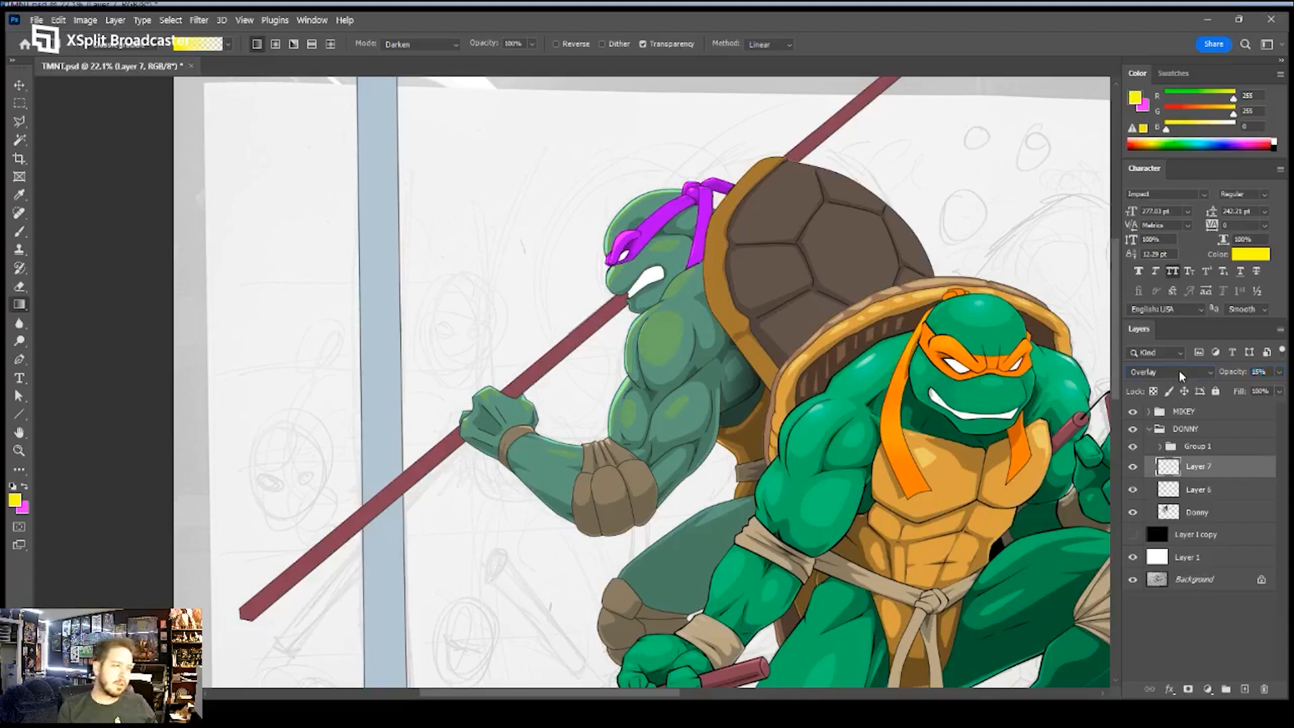
left_click(1191, 376)
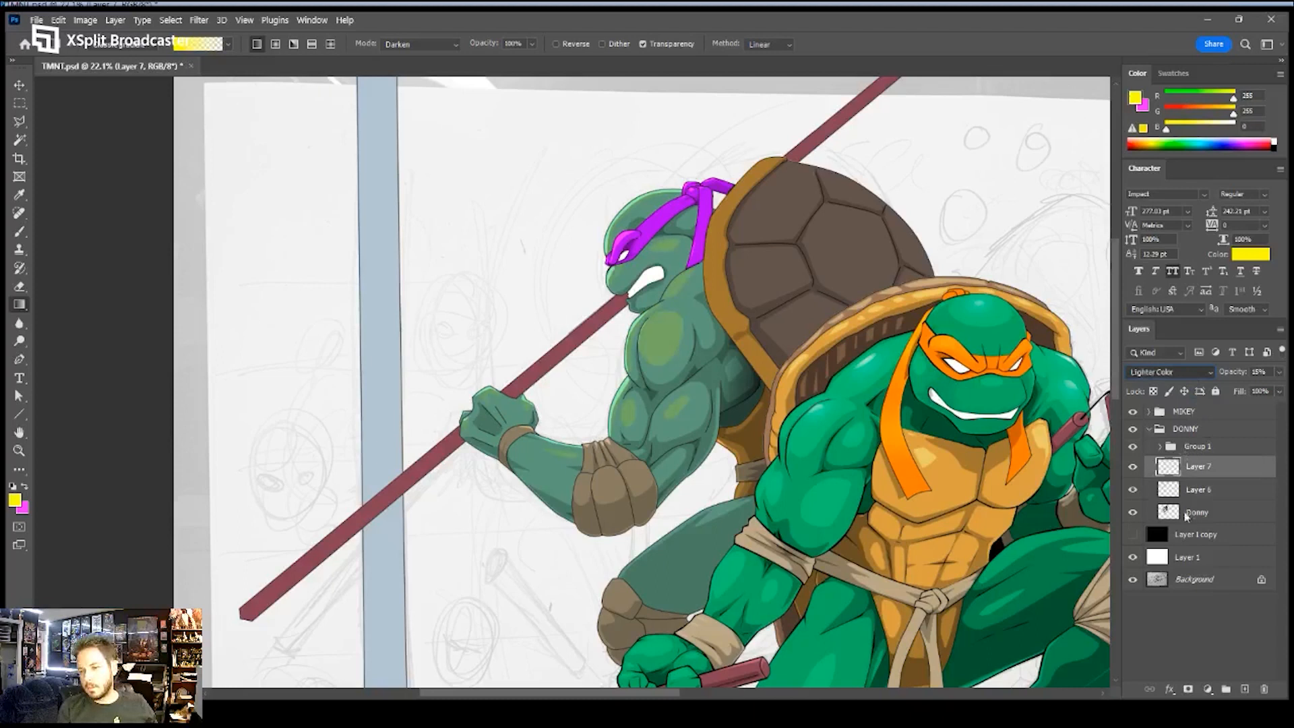
left_click(1186, 529)
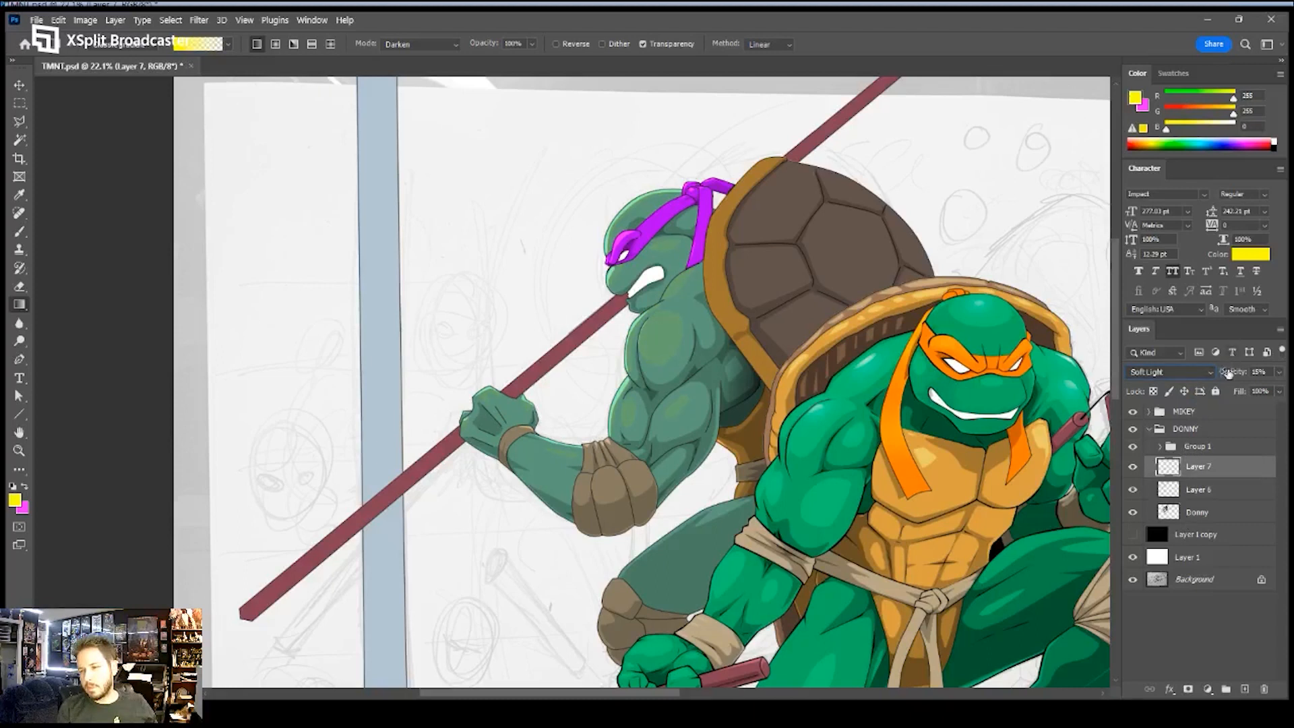
- Raise Layer 7's opacity to about 33%
left_click_drag(1238, 372, 1254, 367)
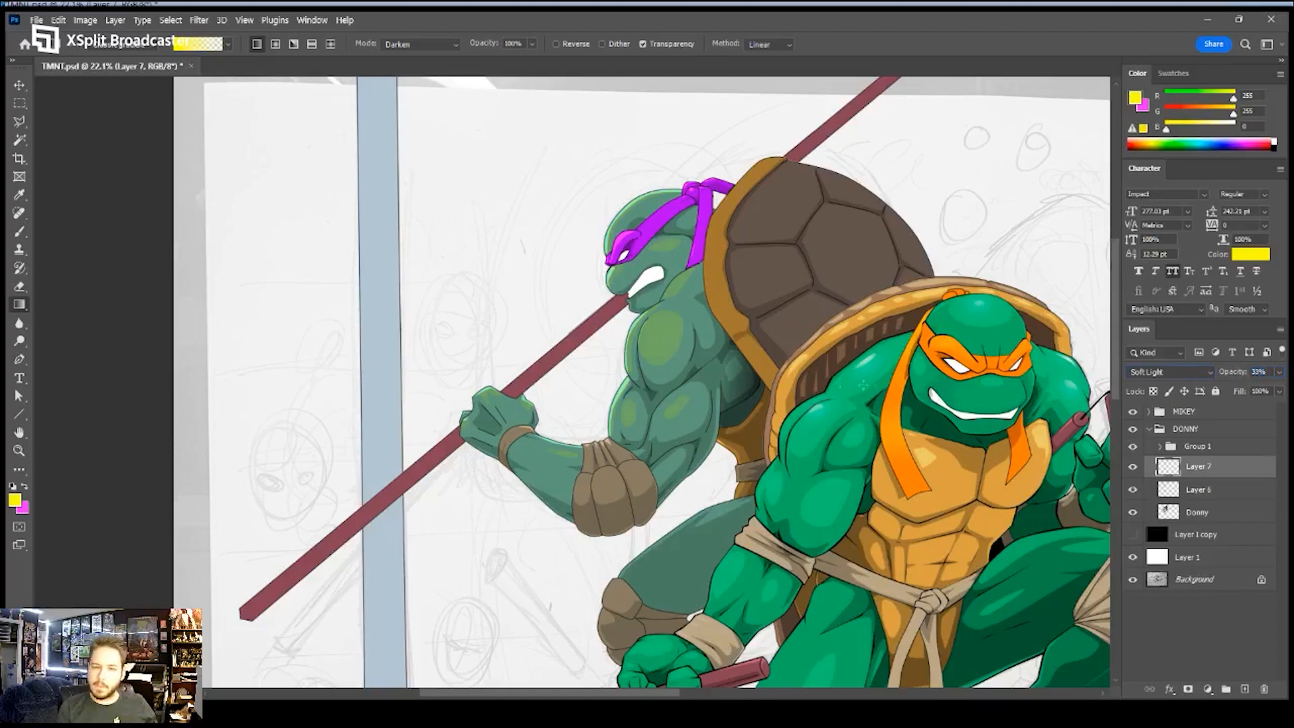
key("z")
left_click_drag(685, 351, 742, 340)
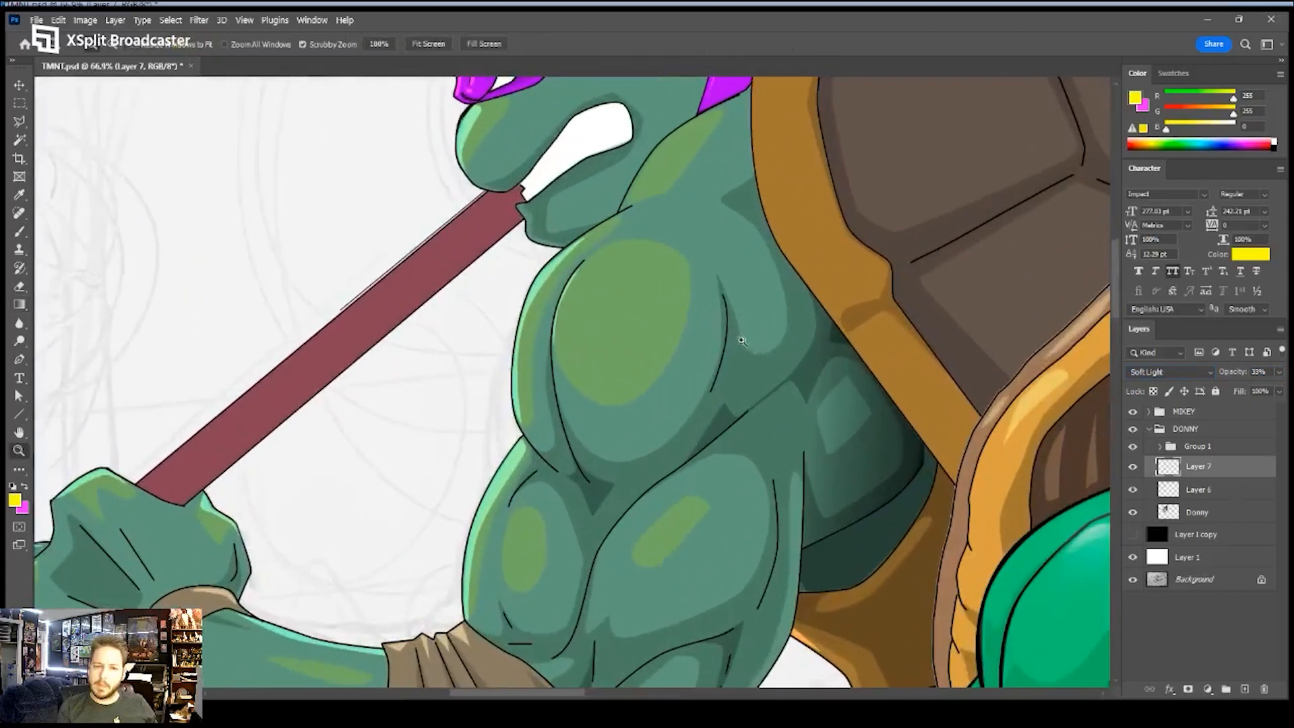
- Try erasing the upper edge of the shoulder highlight with an enlarged eraser at 100% opacity, and undo the stroke
key("e")
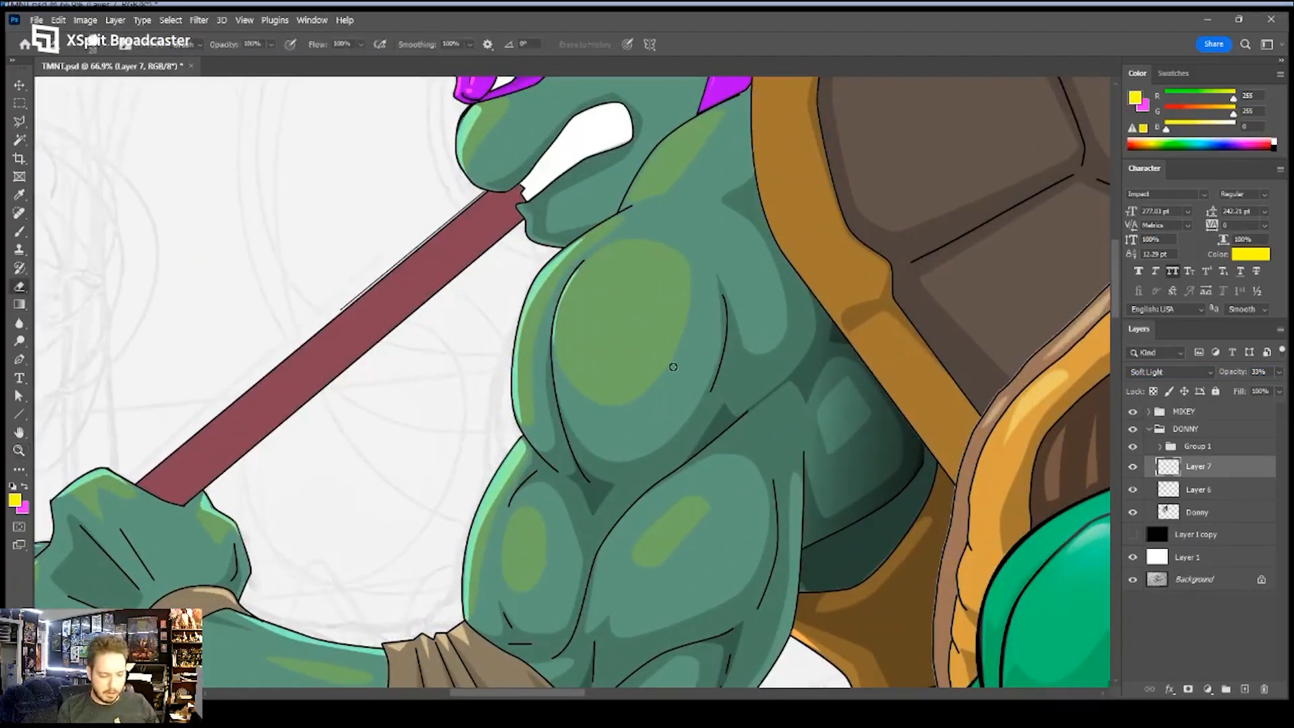
key("]")
key("]")
key("]")
key("]")
key("]")
key("]")
left_click_drag(666, 231, 717, 253)
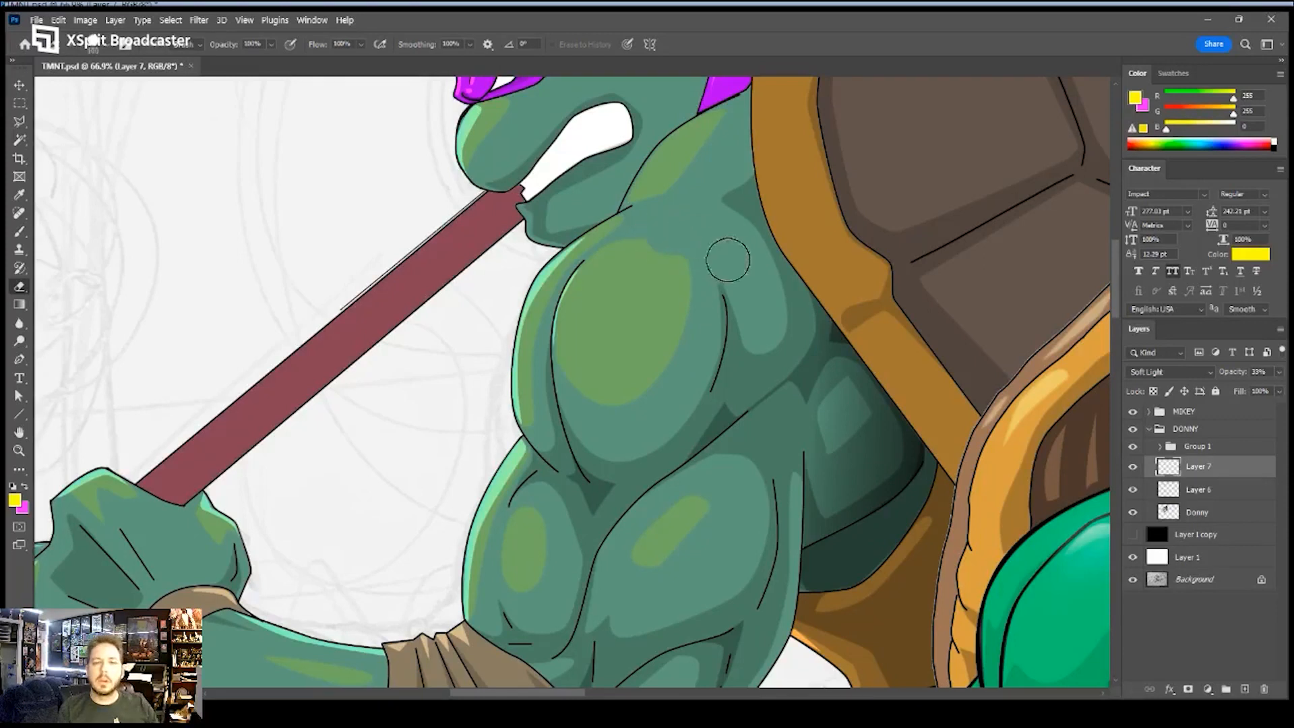
key("ctrl+z")
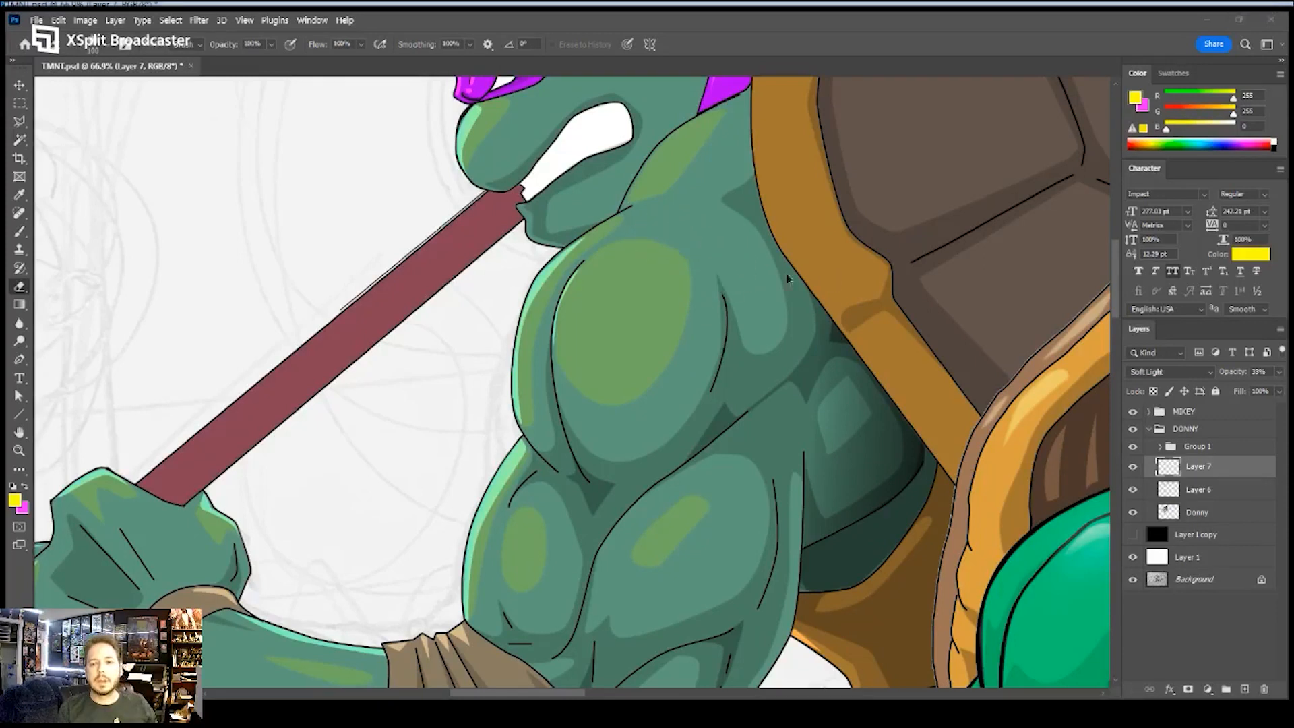
key("ctrl+z")
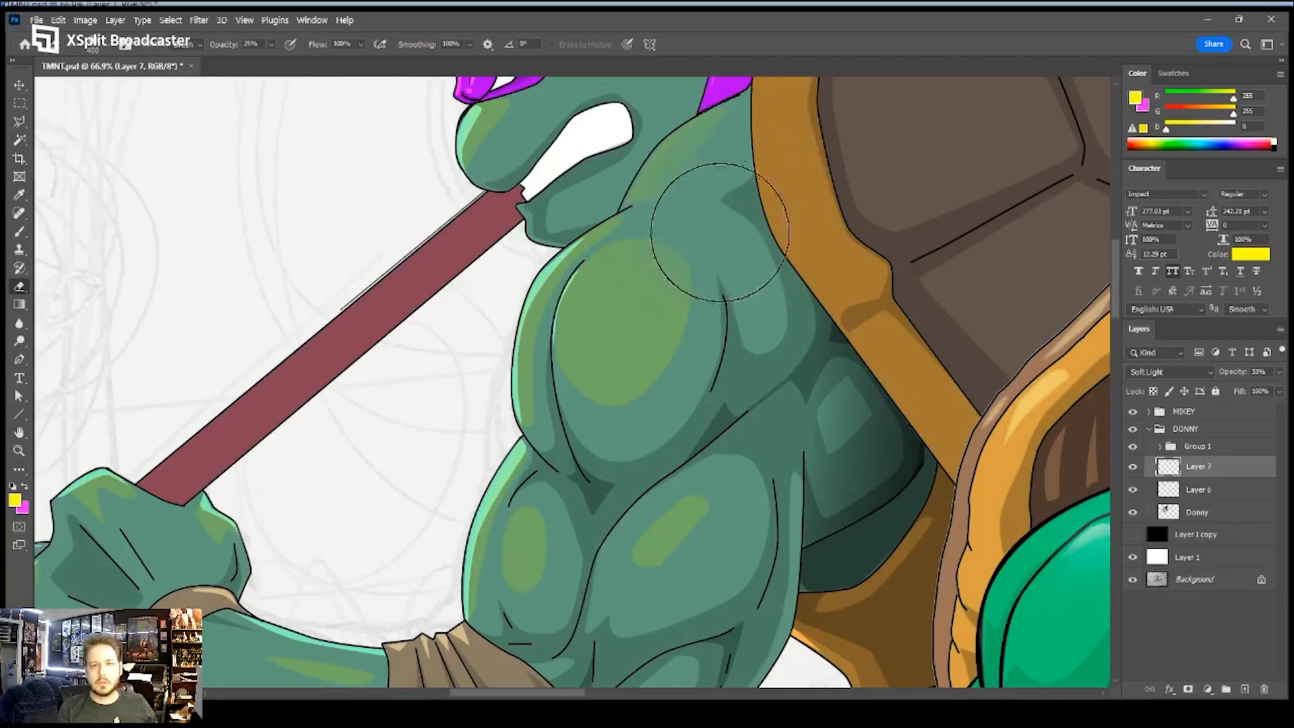
- Soften the edges of Donny's yellow highlights on the shoulder, arm and cheek with a smaller eraser at 25% opacity
key("bracketleft")
key("bracketleft")
key("bracketleft")
key("bracketleft")
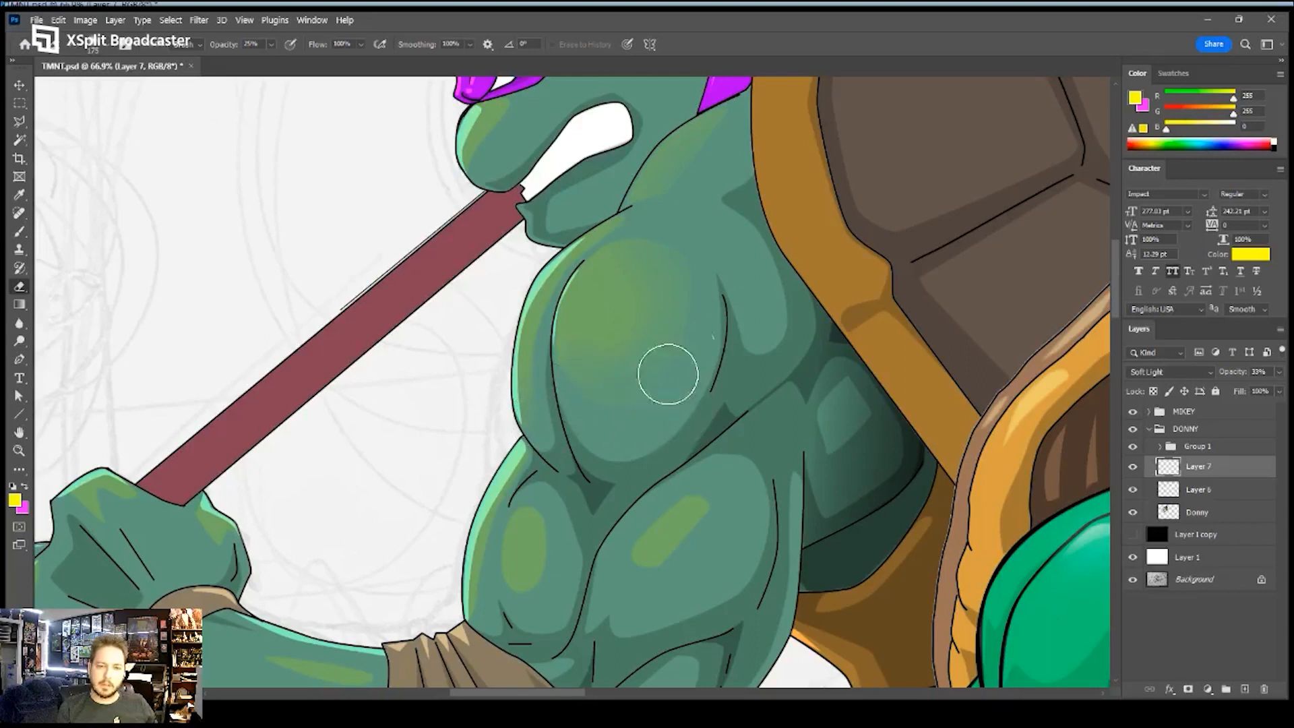
scroll(748, 344, "down", 4)
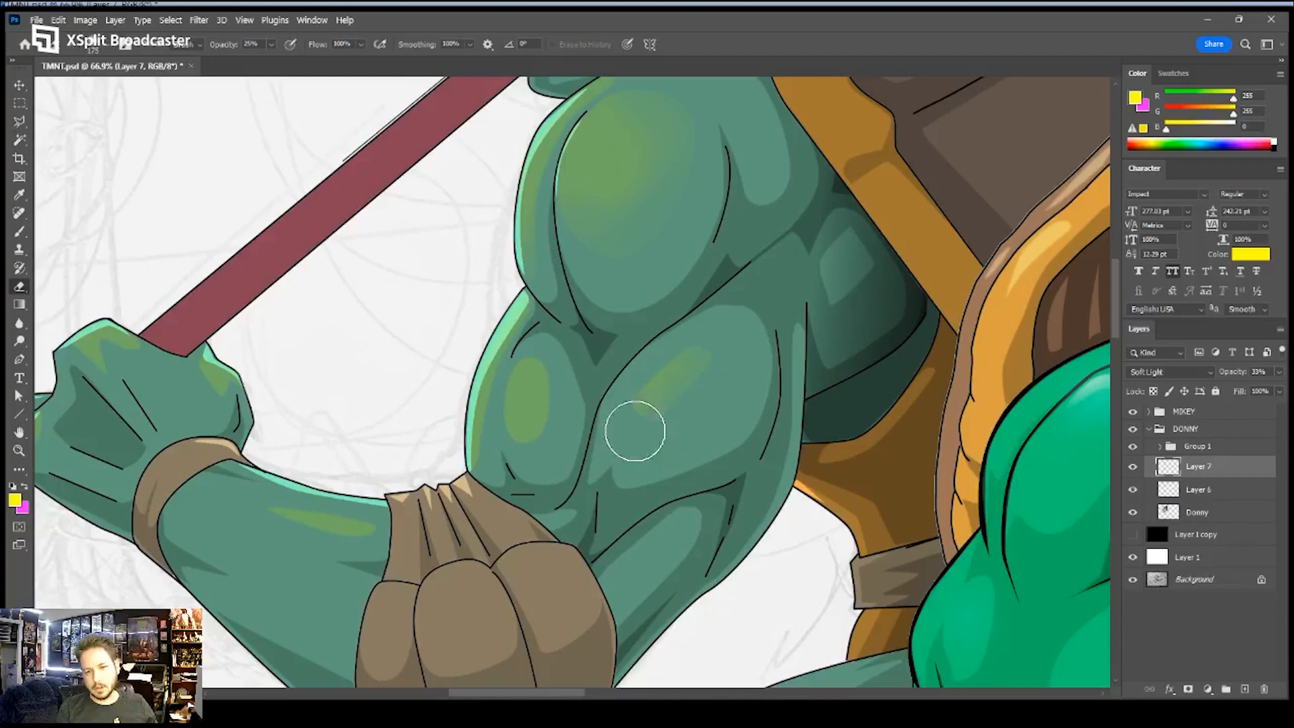
mouse_move(622, 406)
left_mouse_down()
mouse_move(629, 373)
mouse_move(687, 330)
mouse_move(718, 358)
left_mouse_up()
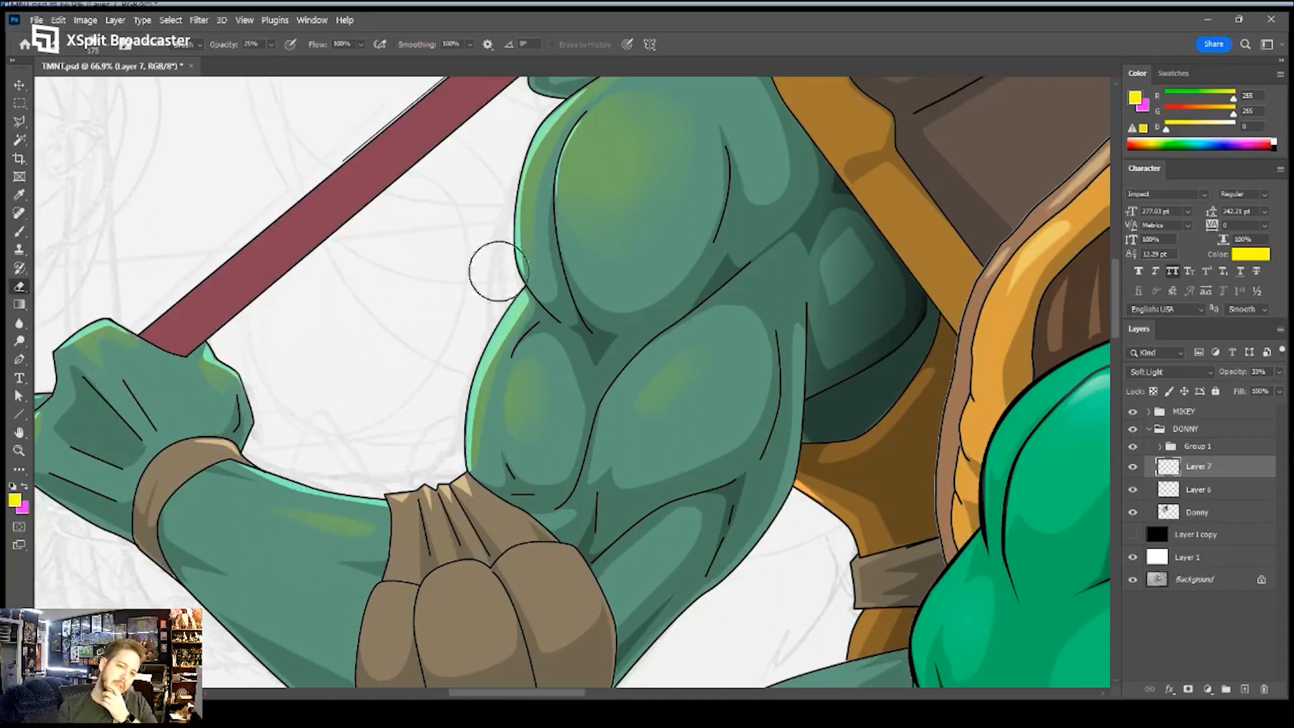
left_click_drag(639, 162, 557, 440)
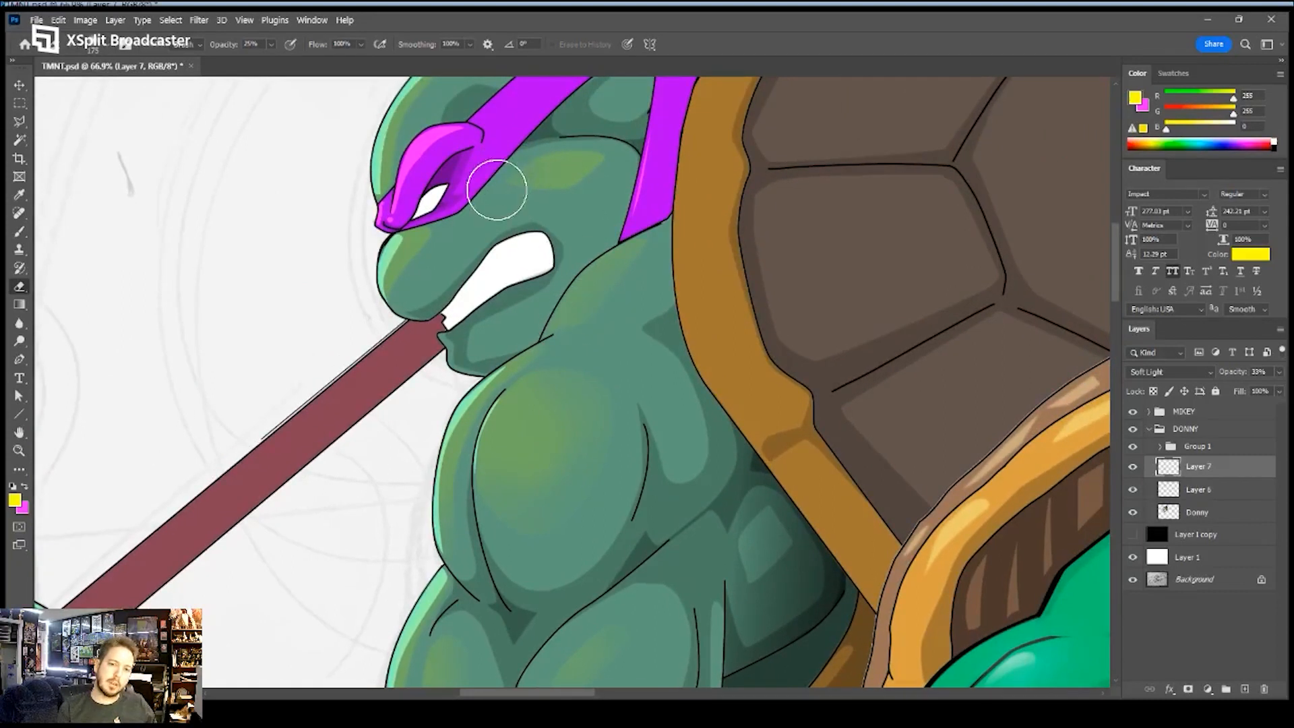
mouse_move(494, 193)
left_mouse_down()
mouse_move(560, 208)
mouse_move(576, 193)
left_mouse_up()
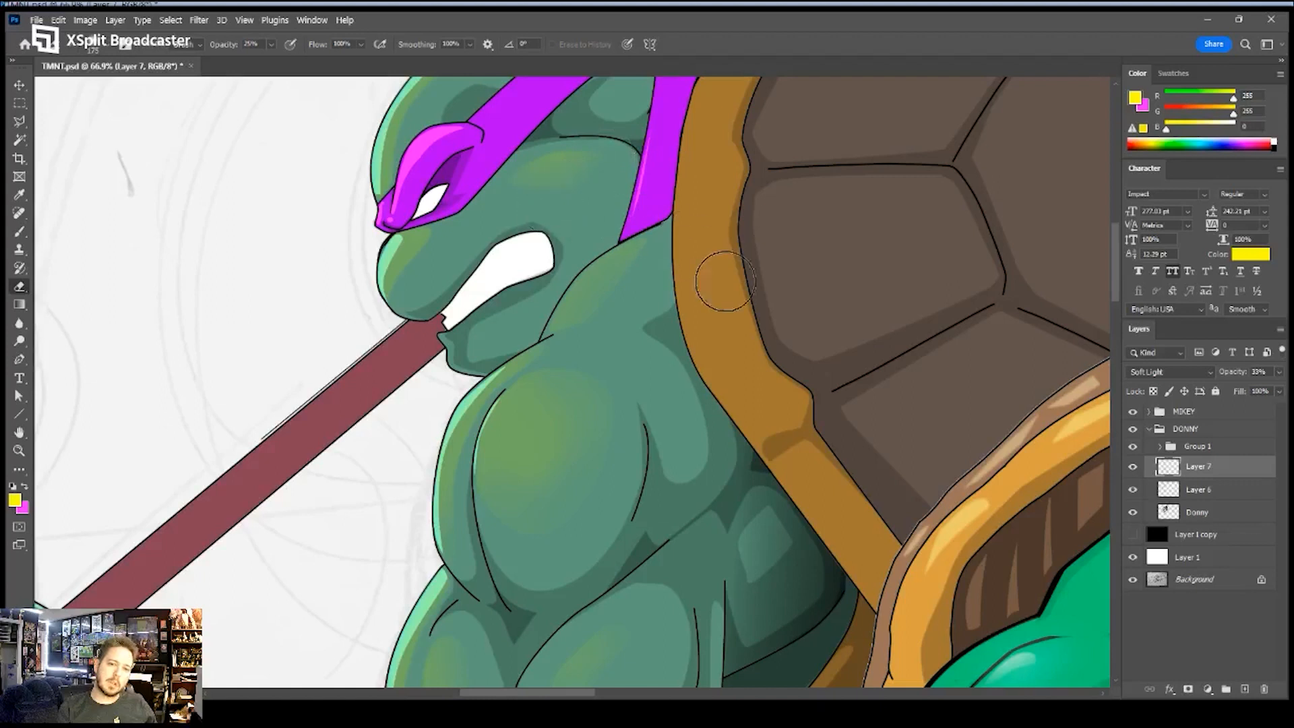
- Compare Donny with and without the softened highlights by toggling Layer 7's visibility
key("z")
left_click_drag(618, 313, 582, 329)
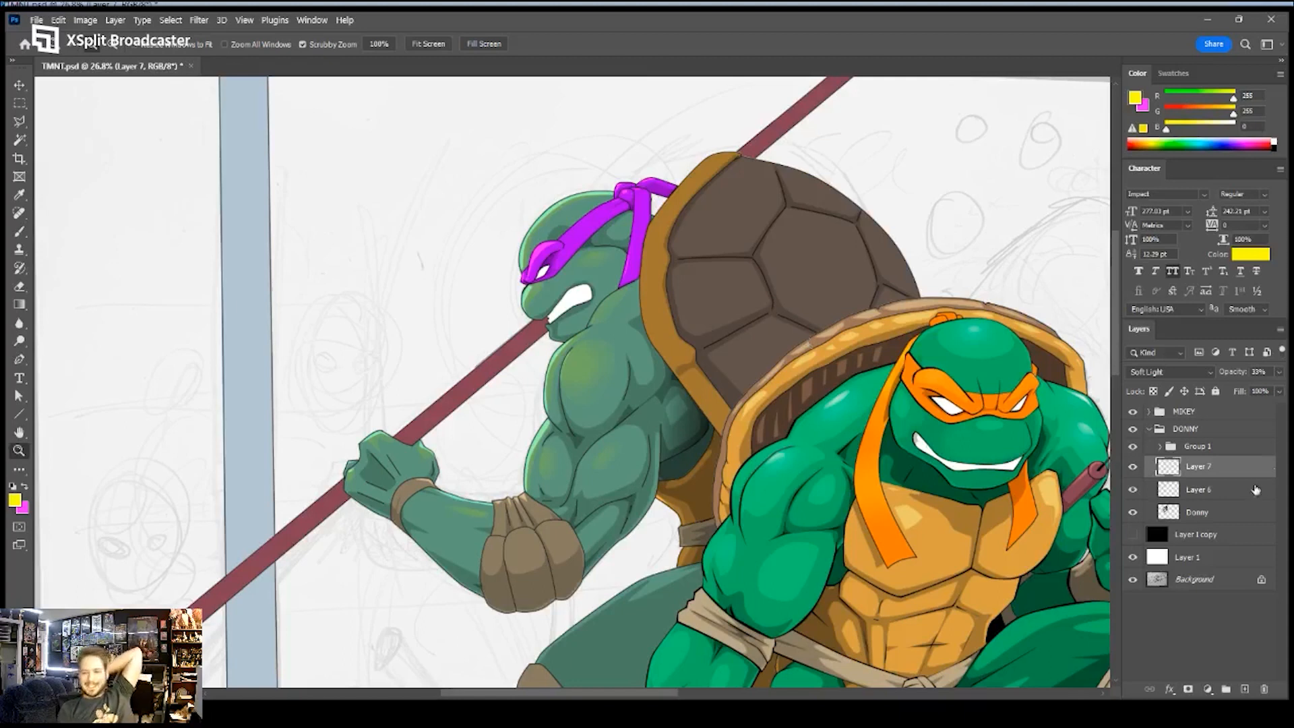
left_click(1132, 466)
left_click(1132, 465)
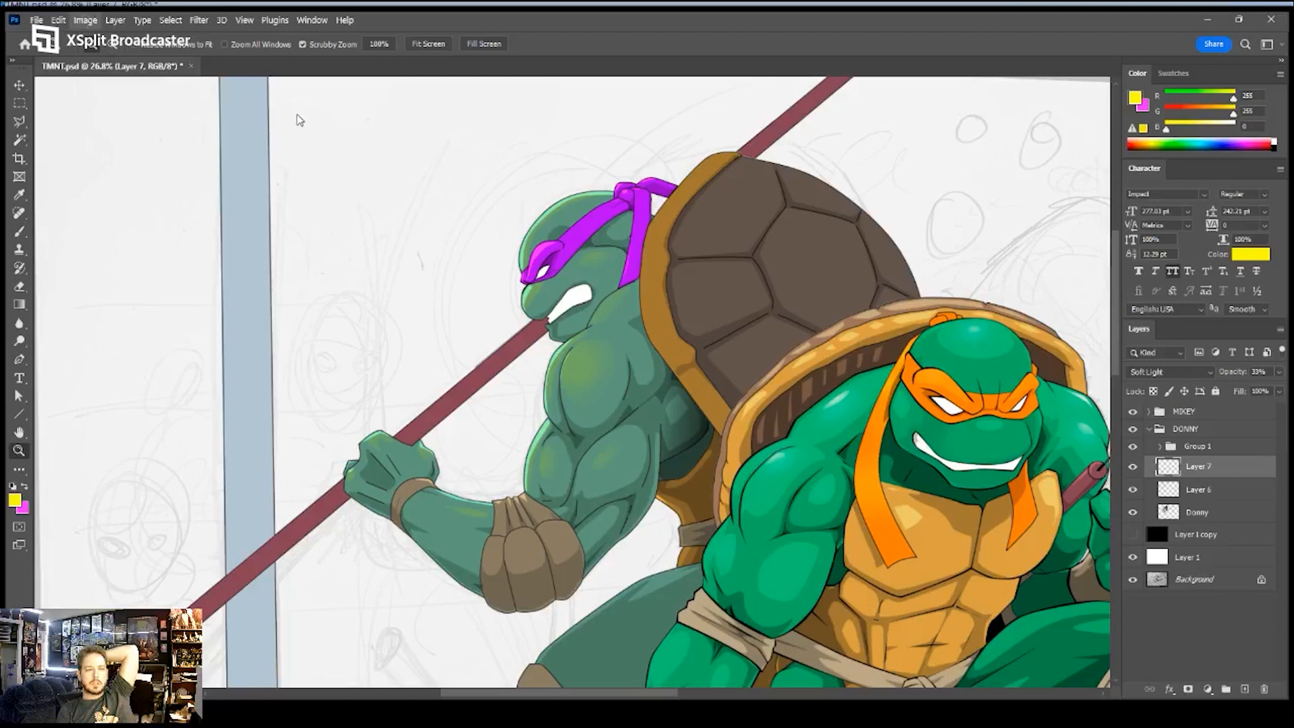
- Adjust the colour of Layer 7's yellow highlights to white, and check the layer on and off
key("i")
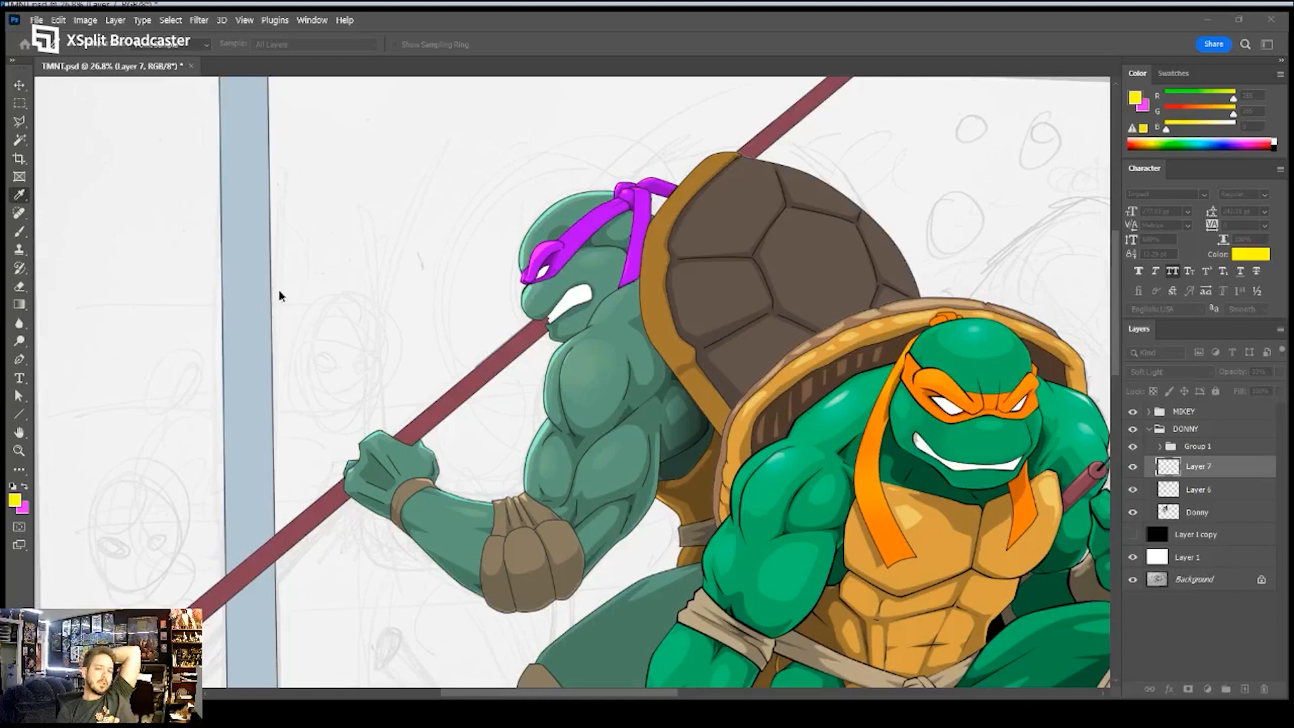
key("z")
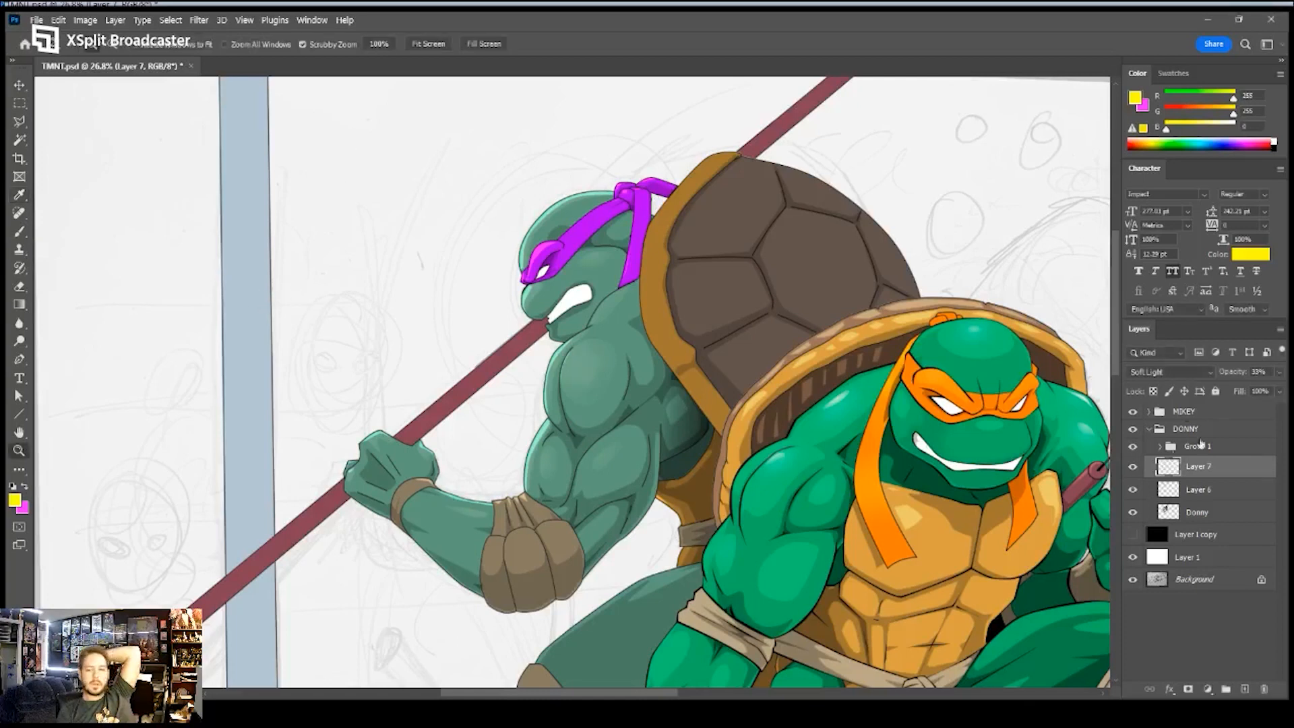
left_click(1133, 469)
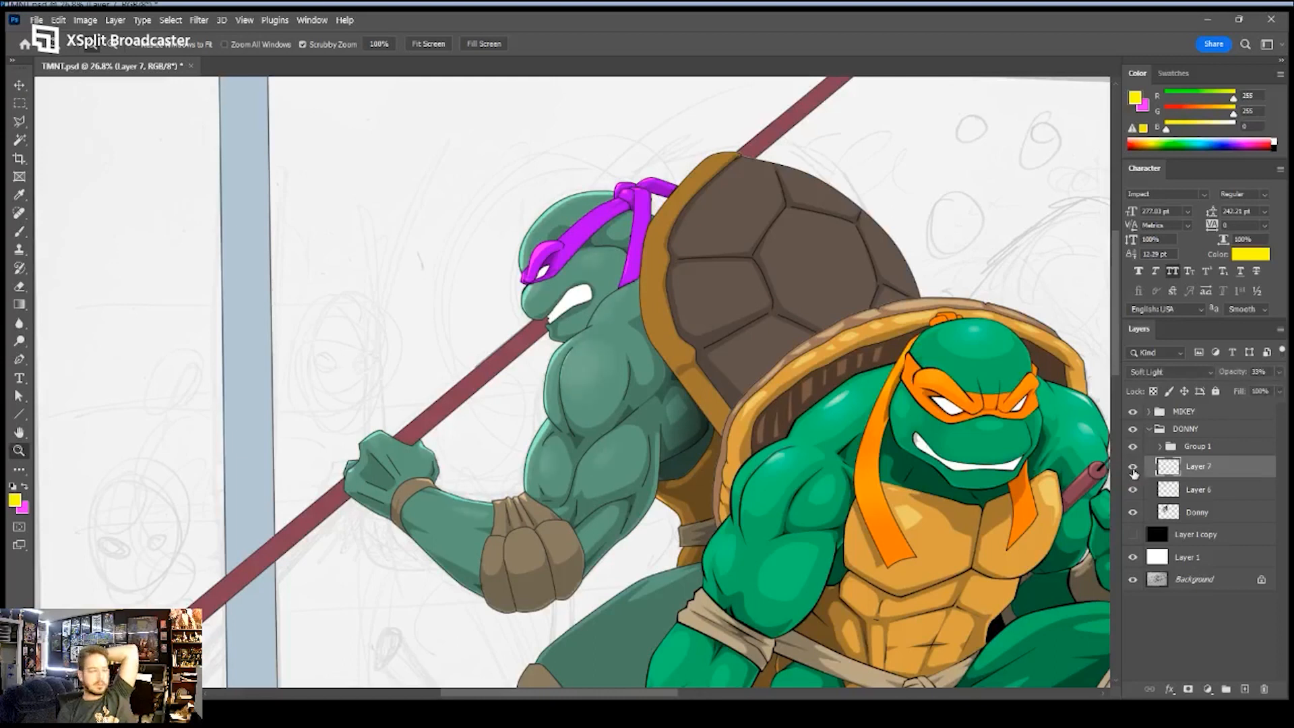
left_click(1134, 470)
left_click(1133, 470)
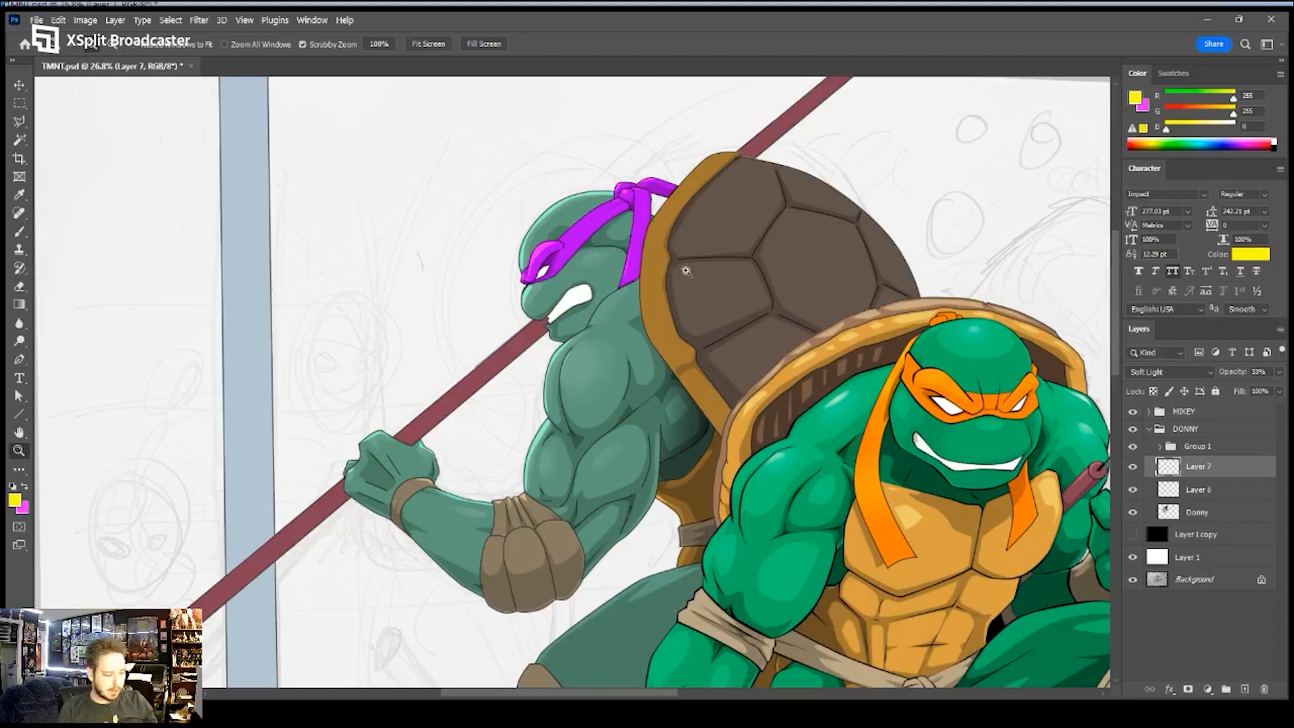
- Outline a small oval highlight near the upper front edge of Donny's shoulder with the Pen tool and convert it to a selection
left_click(593, 351)
left_click_drag(630, 346, 636, 328)
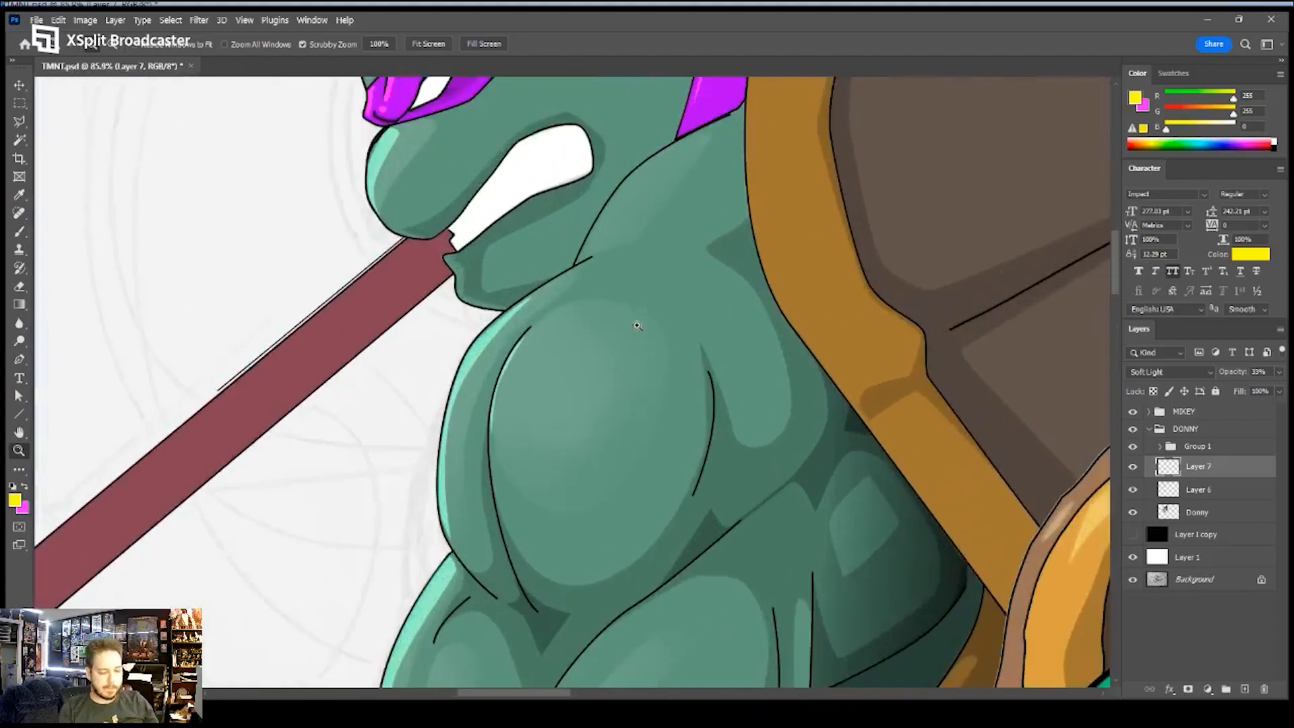
key("p")
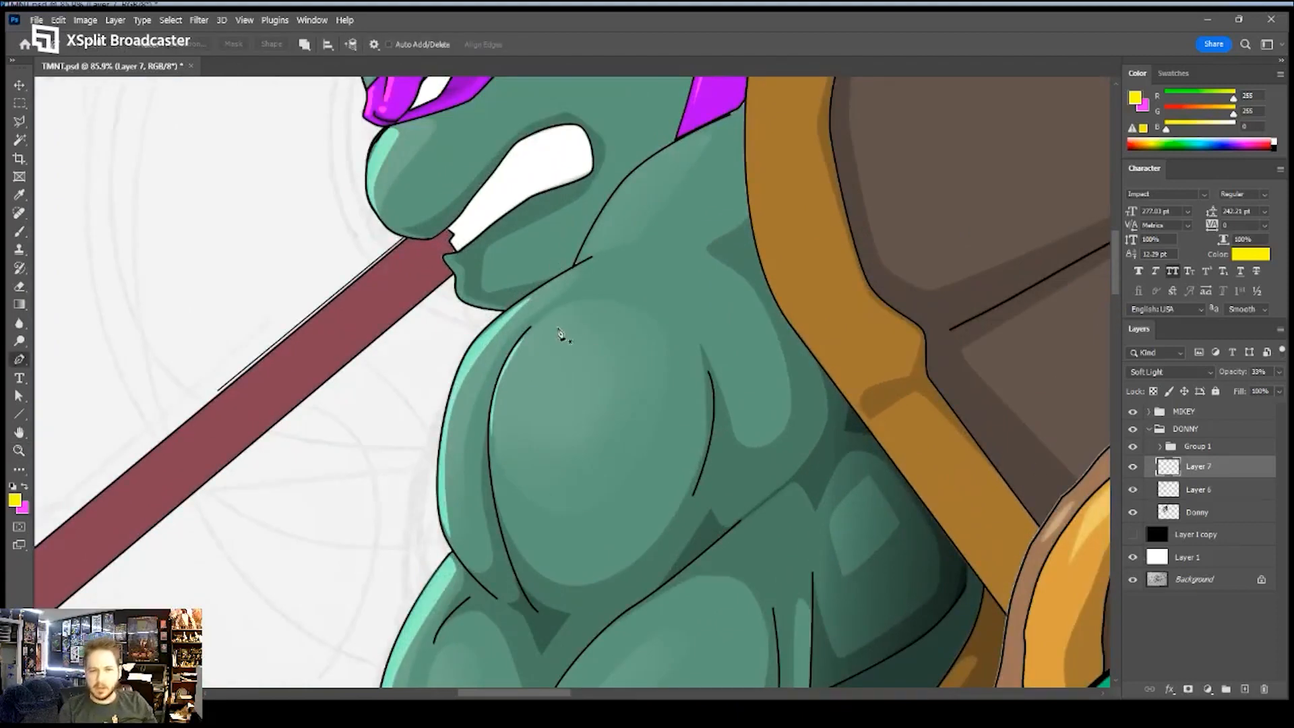
left_click_drag(524, 387, 531, 349)
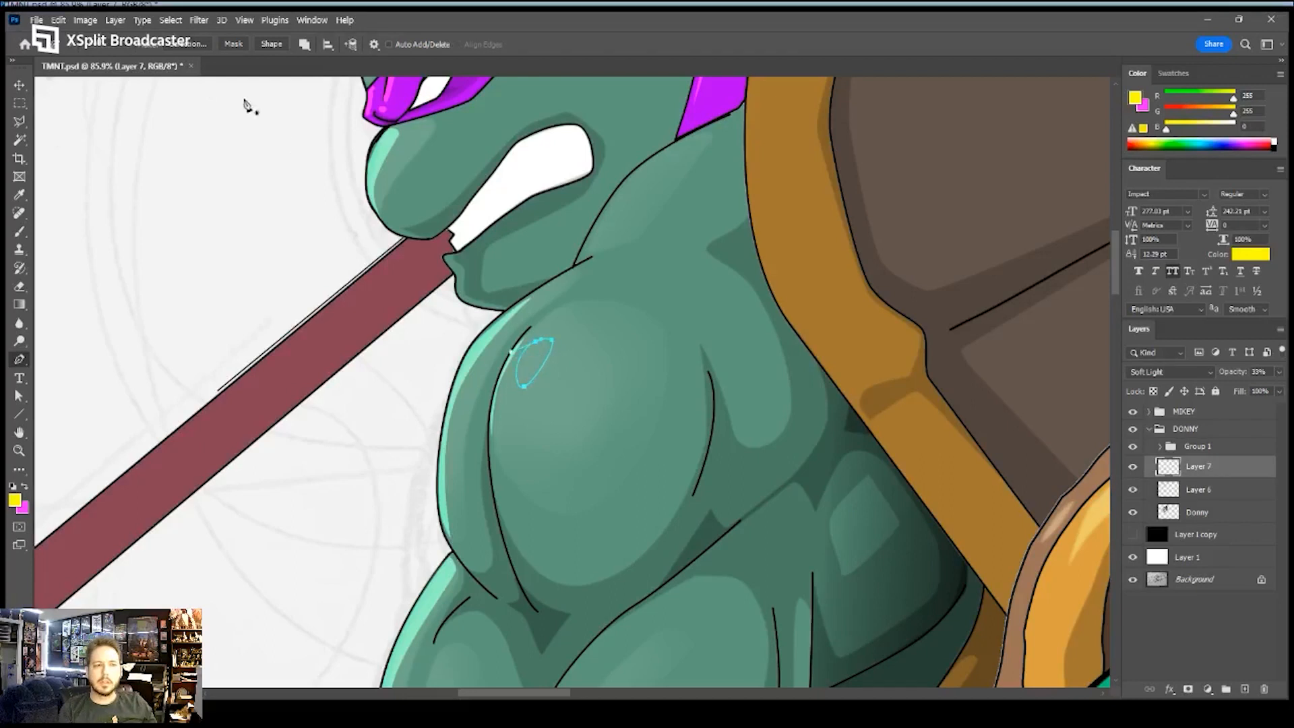
key("i")
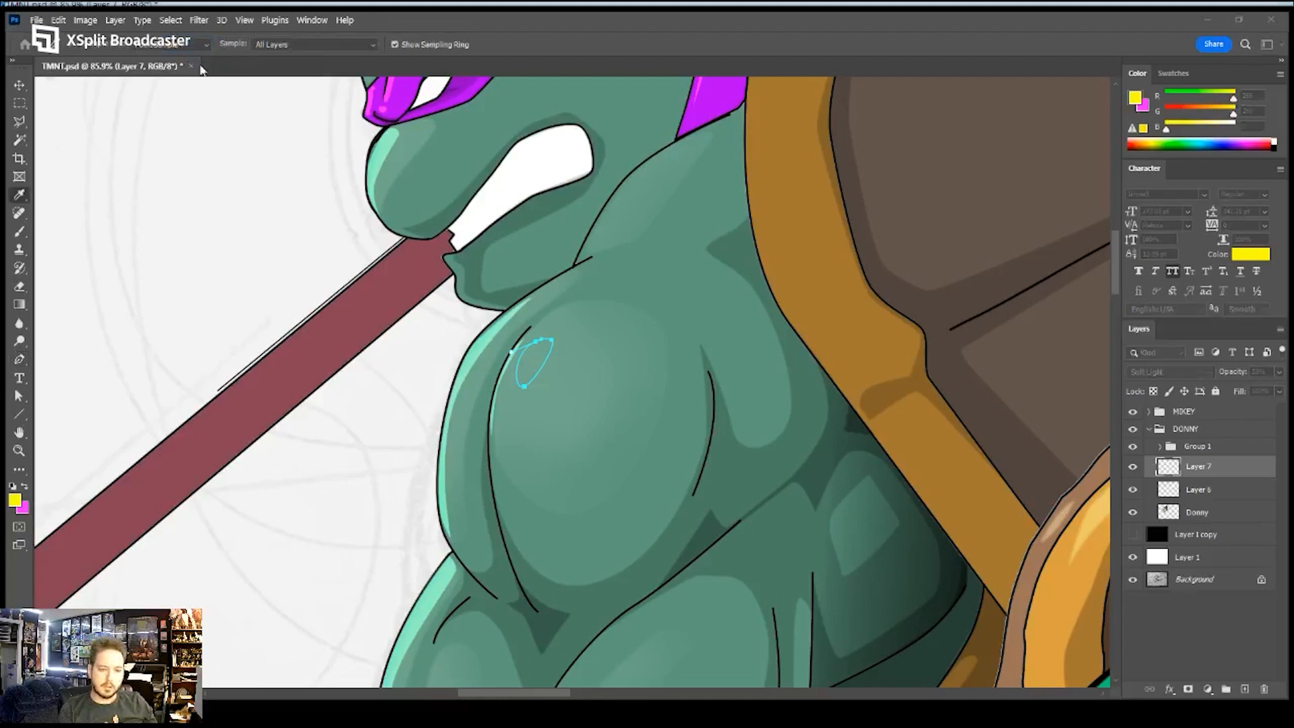
key("p")
key("ctrl+Return")
- Try a yellow gradient in the oval selection, undo it, and set the foreground colour to white with black as background
key("x")
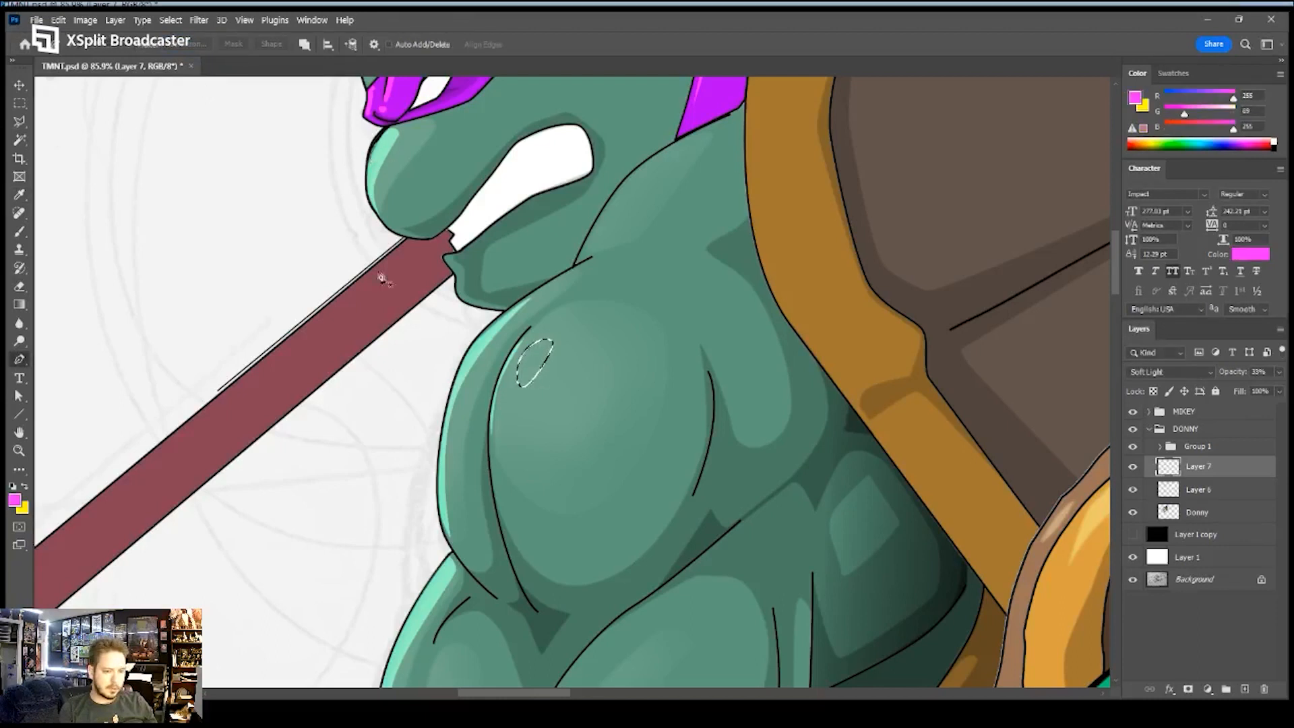
key("x")
key("g")
left_click_drag(371, 321, 342, 318)
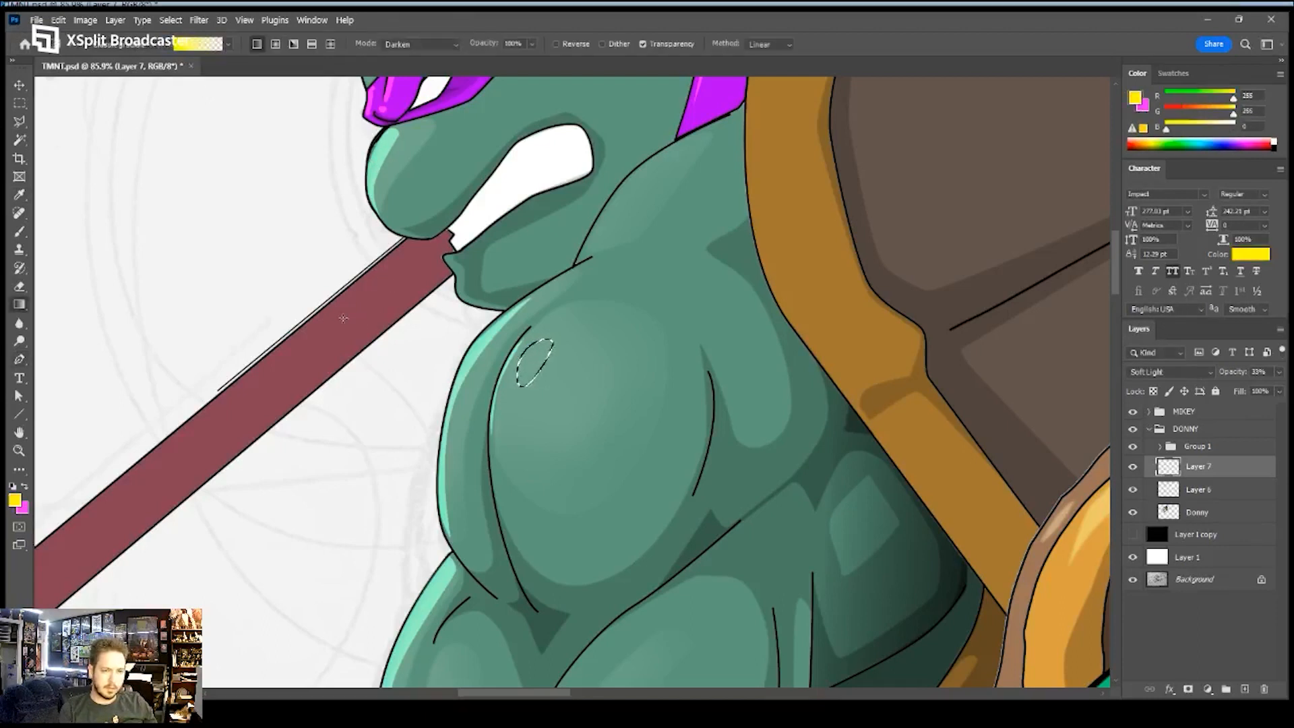
key("ctrl+z")
key("d")
key("x")
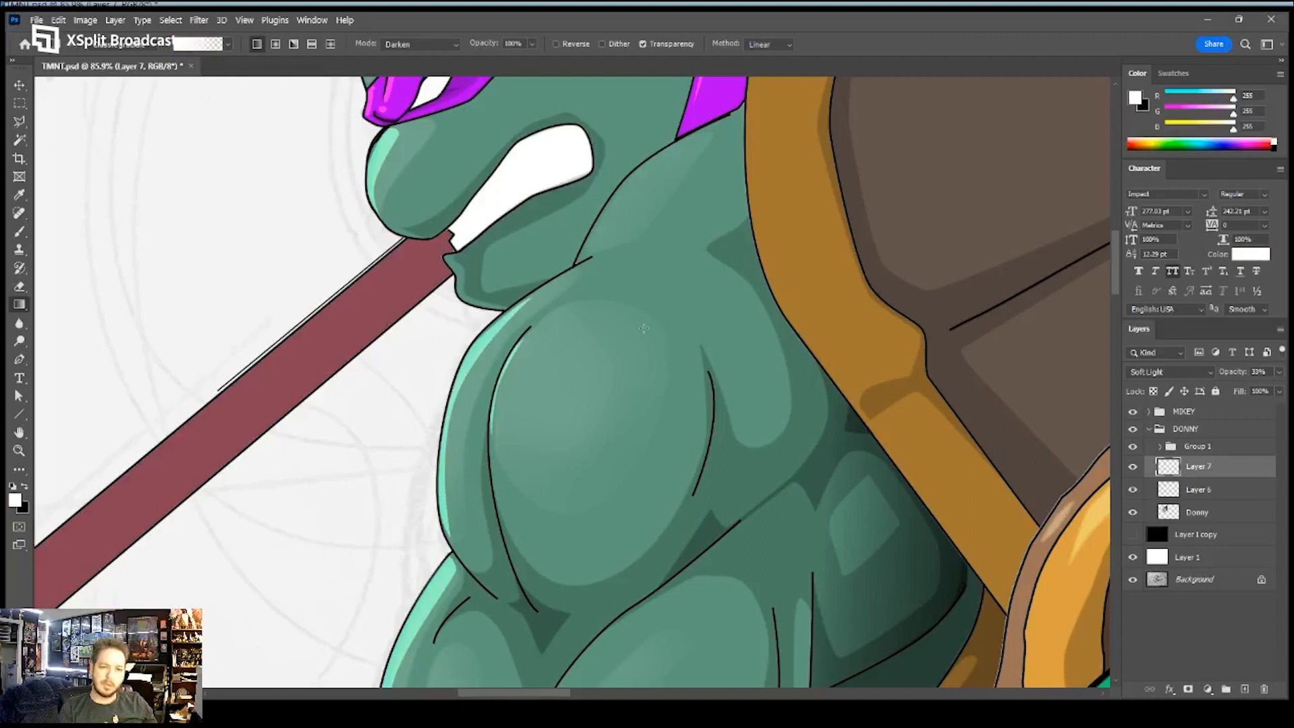
- Outline a long highlight along the upper part of the shell's tan rim with the Pen tool
key("z")
left_click_drag(616, 327, 583, 337)
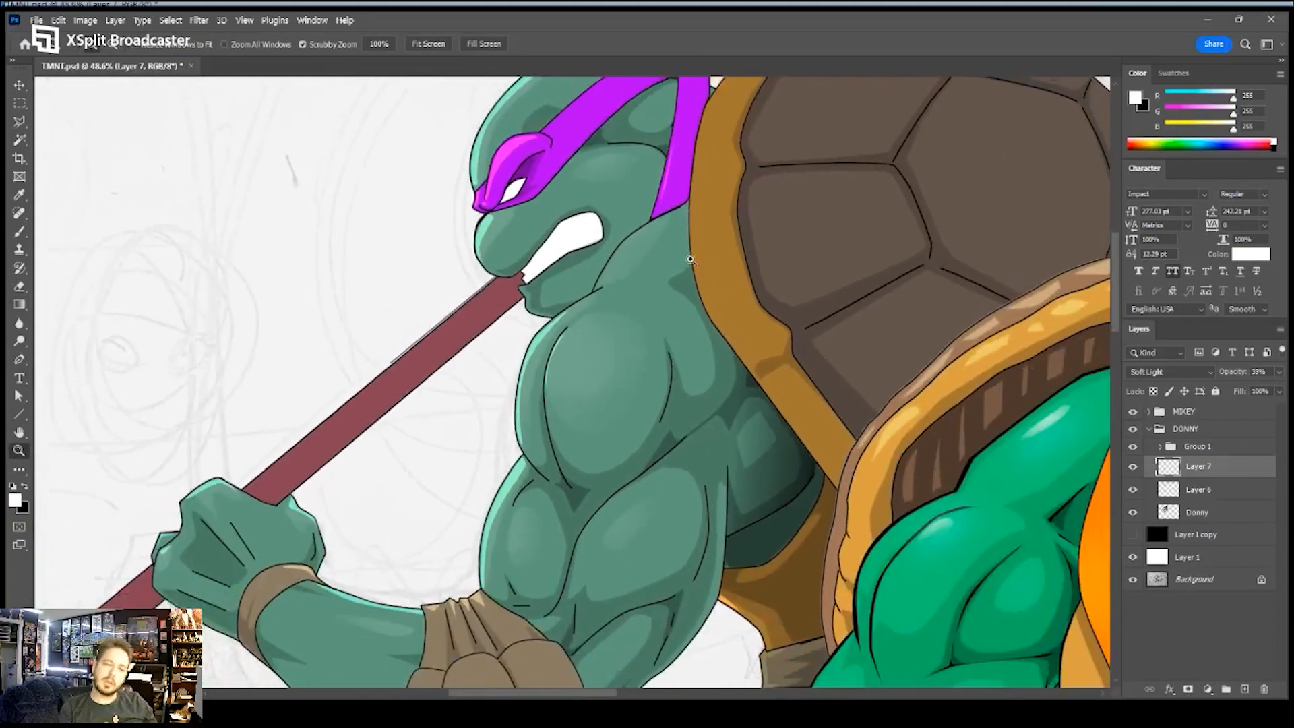
key("ctrl+minus")
key("ctrl+minus")
key("ctrl+minus")
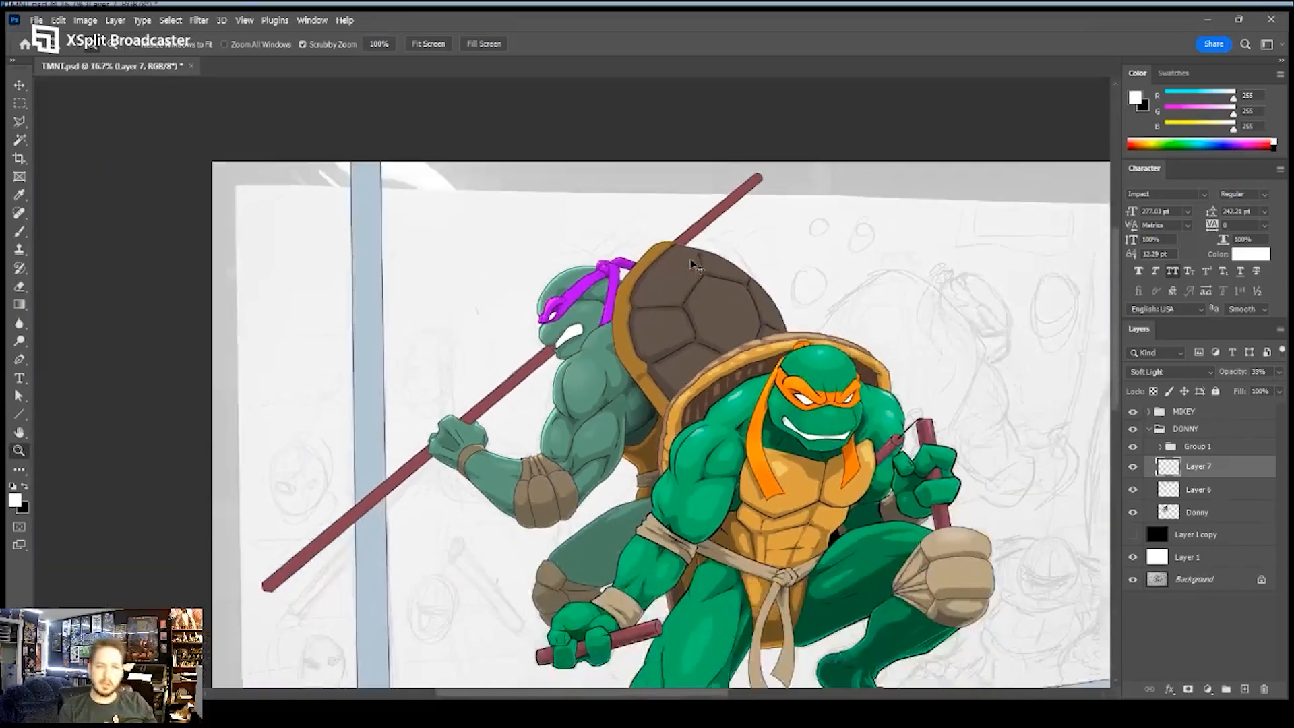
key("ctrl+minus")
left_click_drag(630, 296, 722, 295)
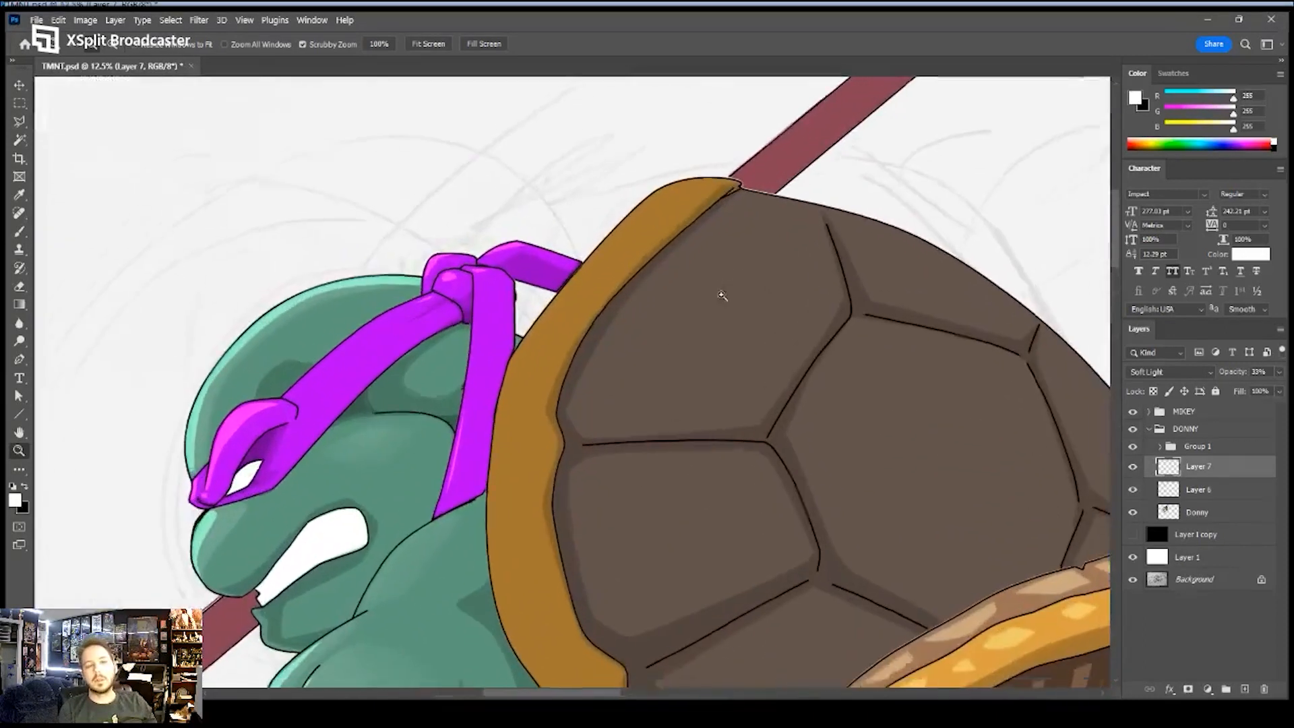
key("p")
left_click(708, 179)
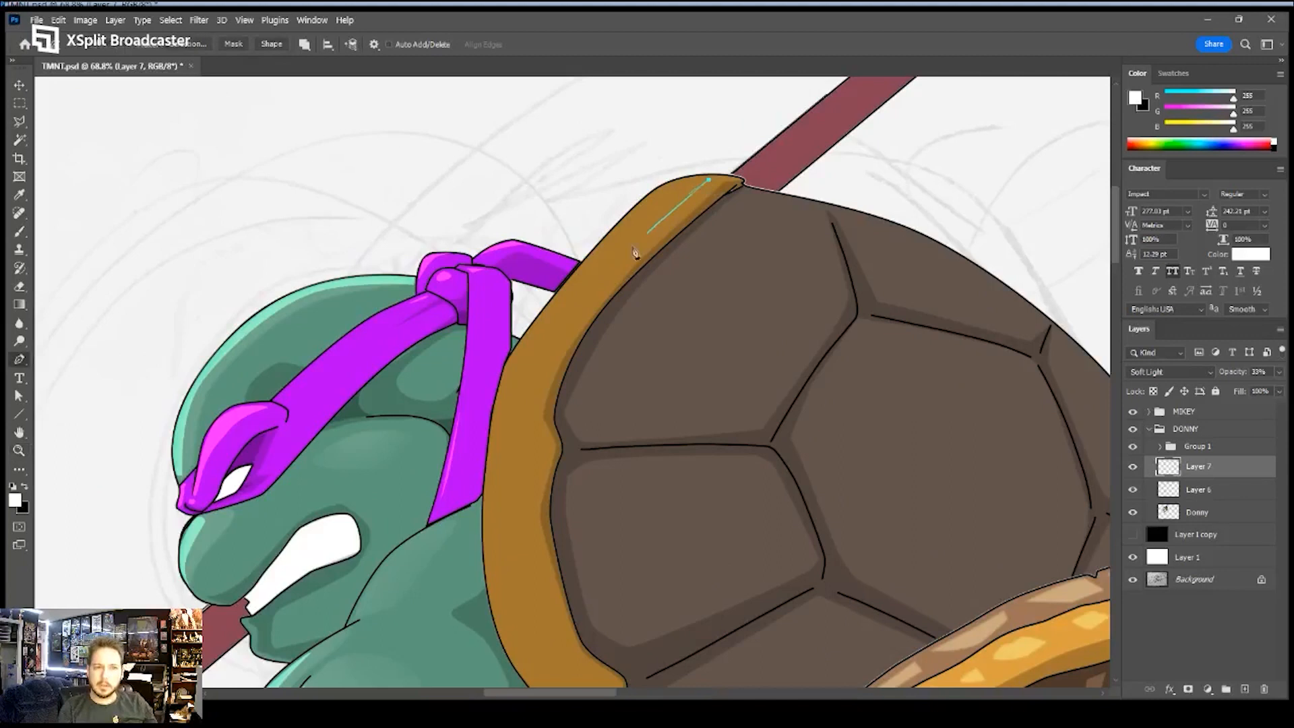
left_click_drag(631, 247, 623, 251)
left_click_drag(535, 369, 528, 382)
left_click_drag(511, 409, 494, 430)
left_click_drag(635, 213, 685, 180)
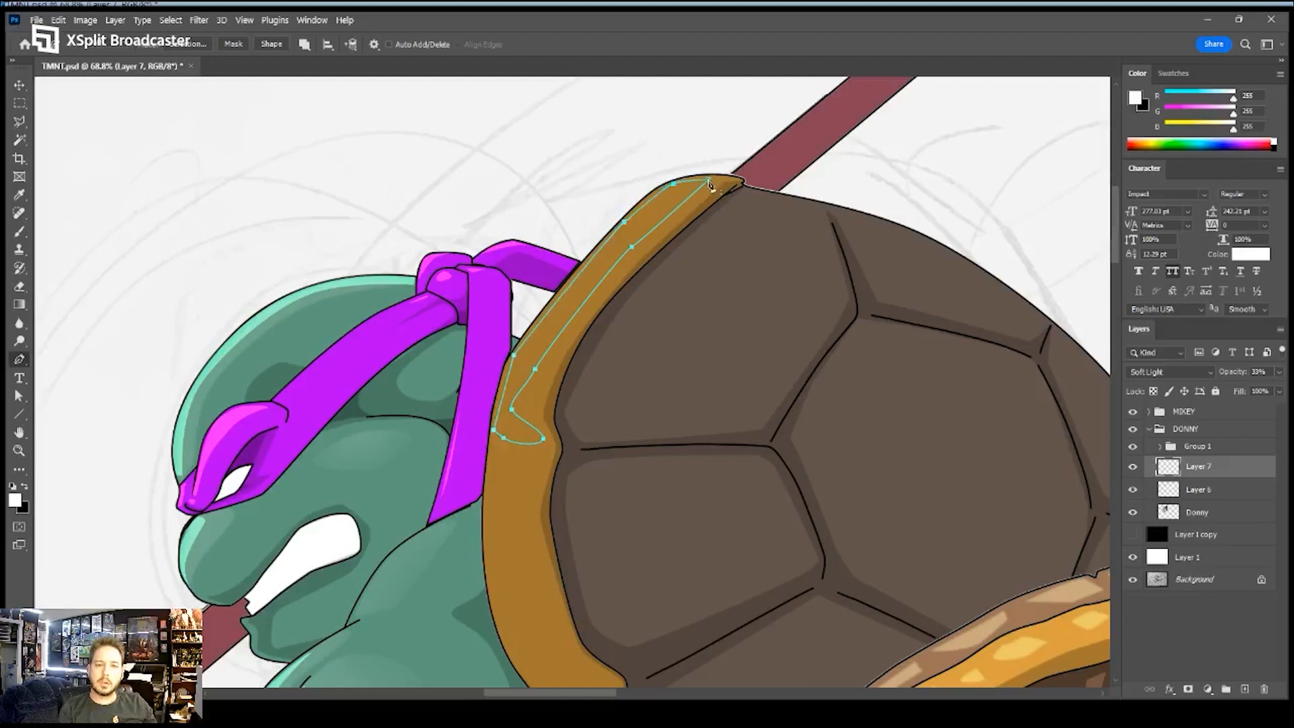
- Outline an angular highlight in the top corner of the shell plate beside the upper rim
left_click_drag(837, 280, 843, 288)
left_click_drag(816, 217, 811, 214)
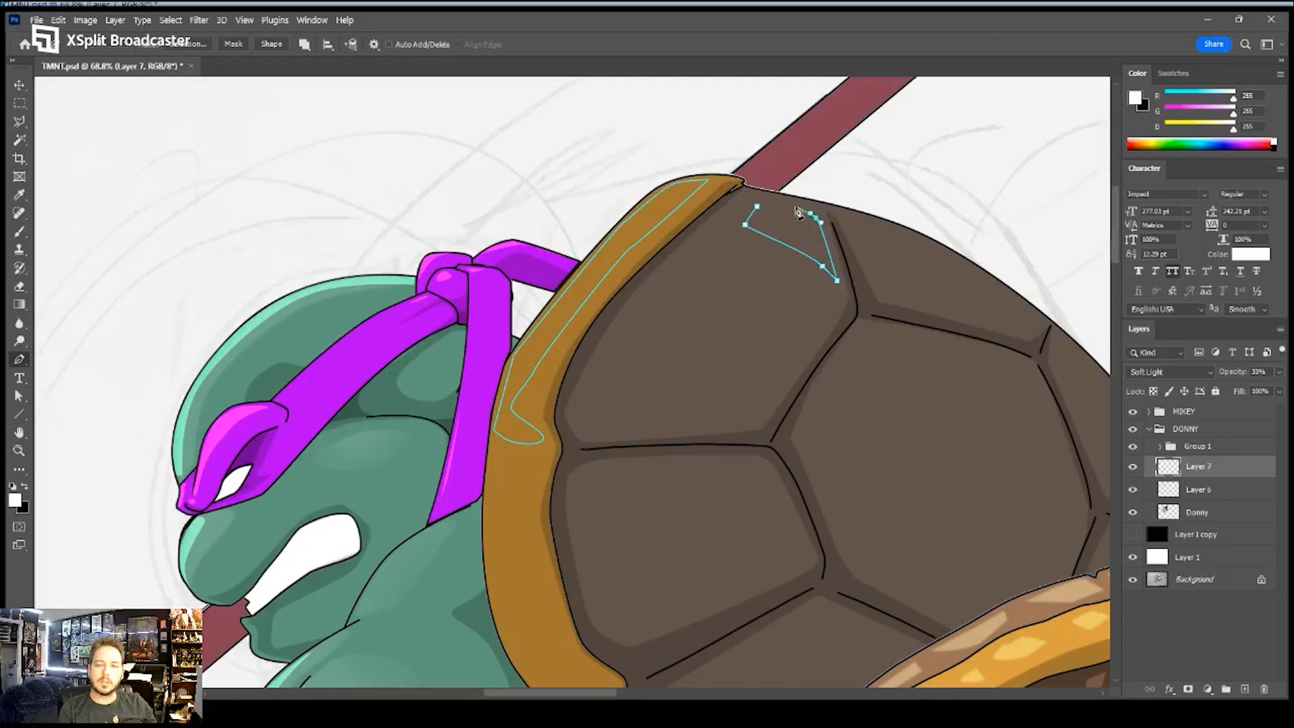
left_click(808, 203)
left_click(751, 192)
- Outline an L-shaped highlight along the lower edge and rim side of the same upper shell plate
left_click(742, 408)
left_click(766, 379)
left_click_drag(739, 394, 731, 395)
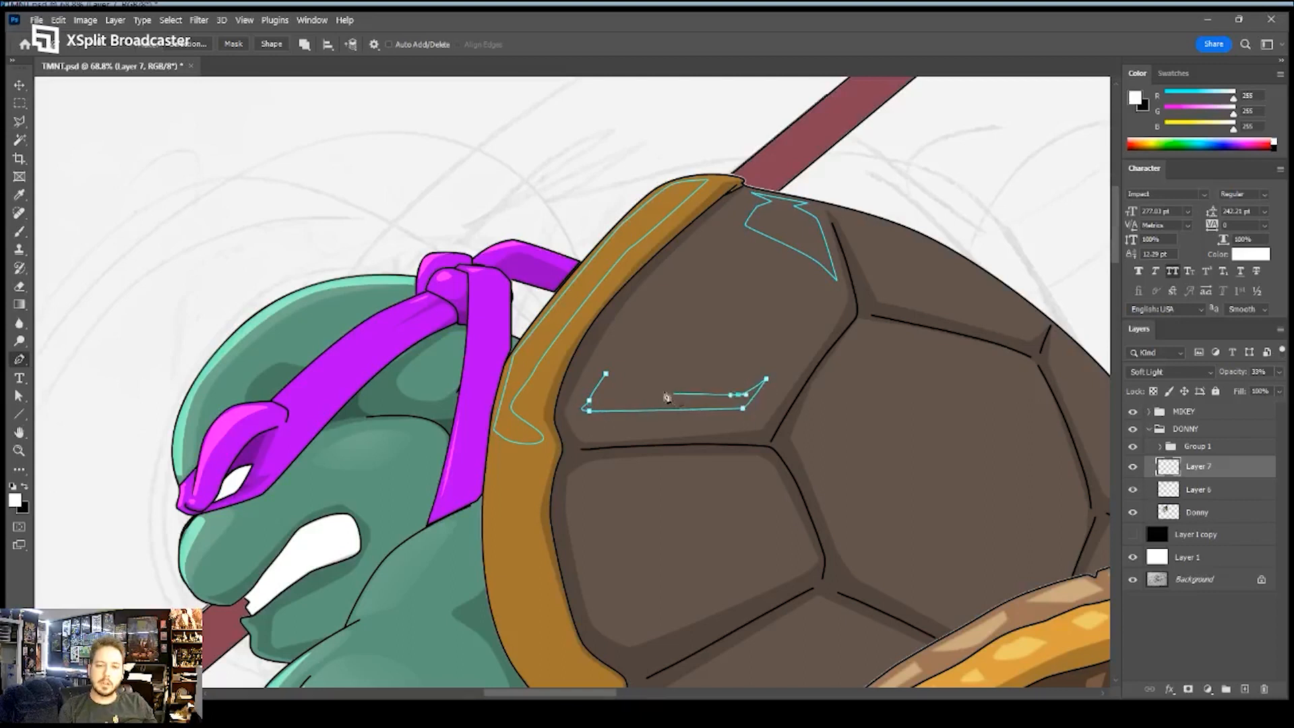
left_click(624, 386)
left_click(640, 331)
- Outline a tapering highlight along the outer edge of the narrow shell plate at the top of Donny's back
left_click_drag(719, 325, 660, 289)
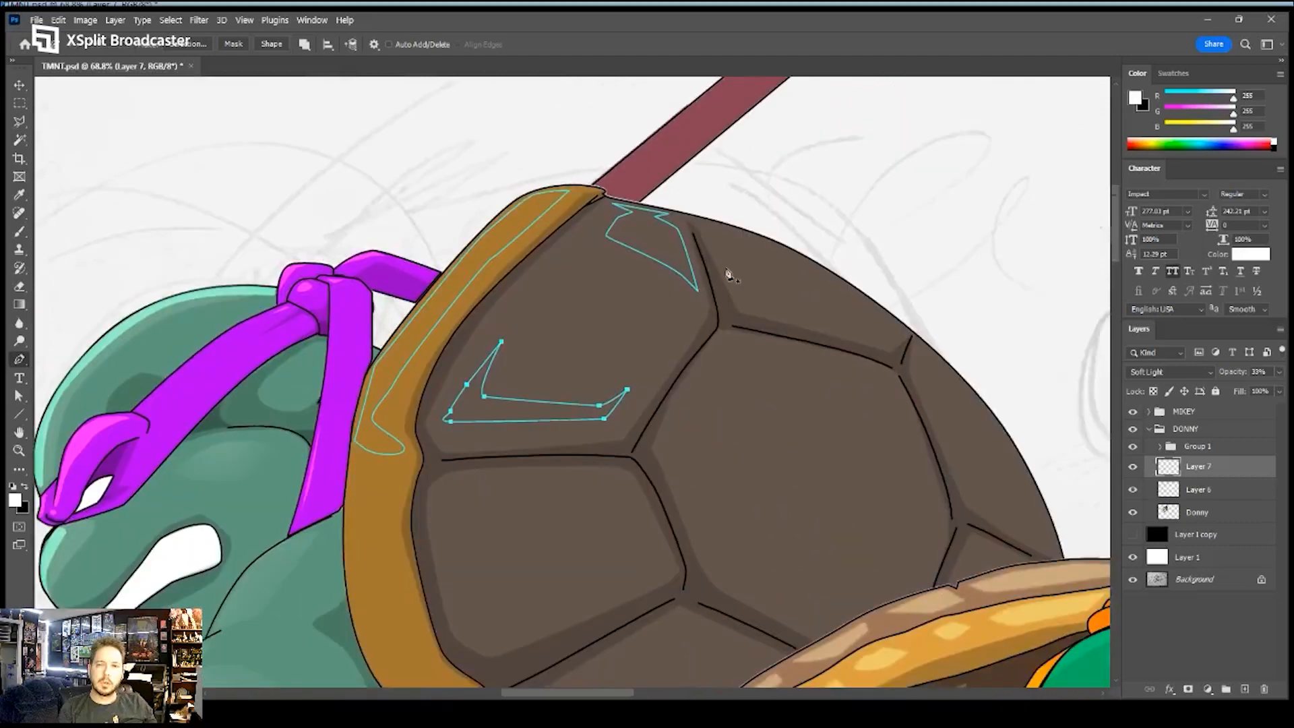
left_click(715, 232)
left_click(754, 291)
left_click_drag(766, 267, 775, 270)
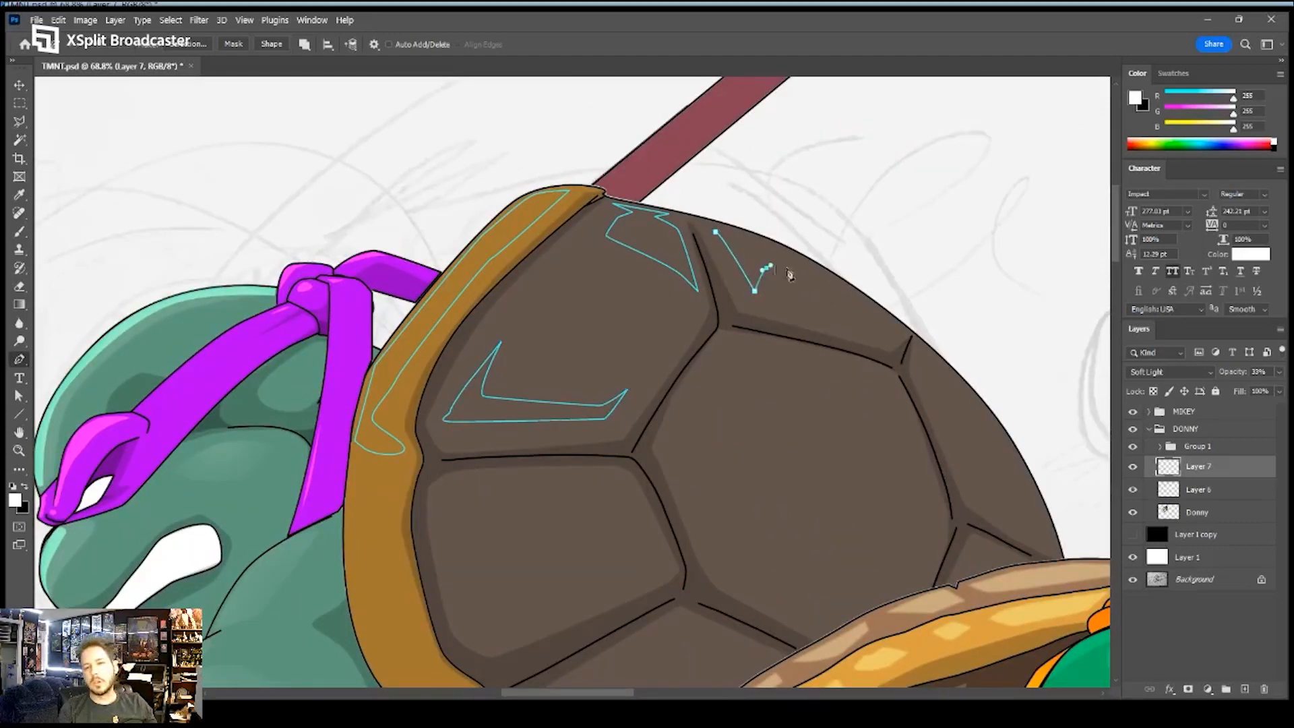
left_click(897, 326)
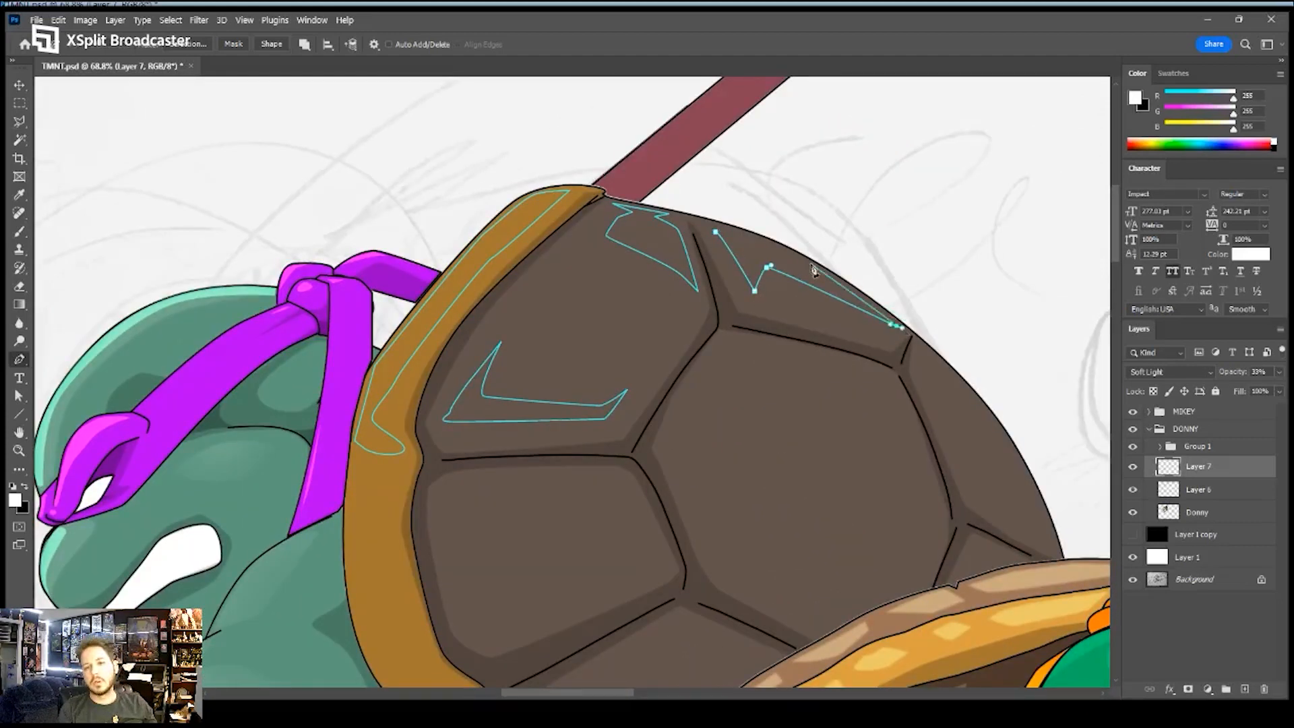
left_click_drag(715, 232, 724, 240)
- Outline a thin angled highlight along the top corner and upper edge of the central shell plate
left_click(727, 344)
left_click(693, 393)
left_click_drag(744, 349, 753, 350)
left_click(871, 373)
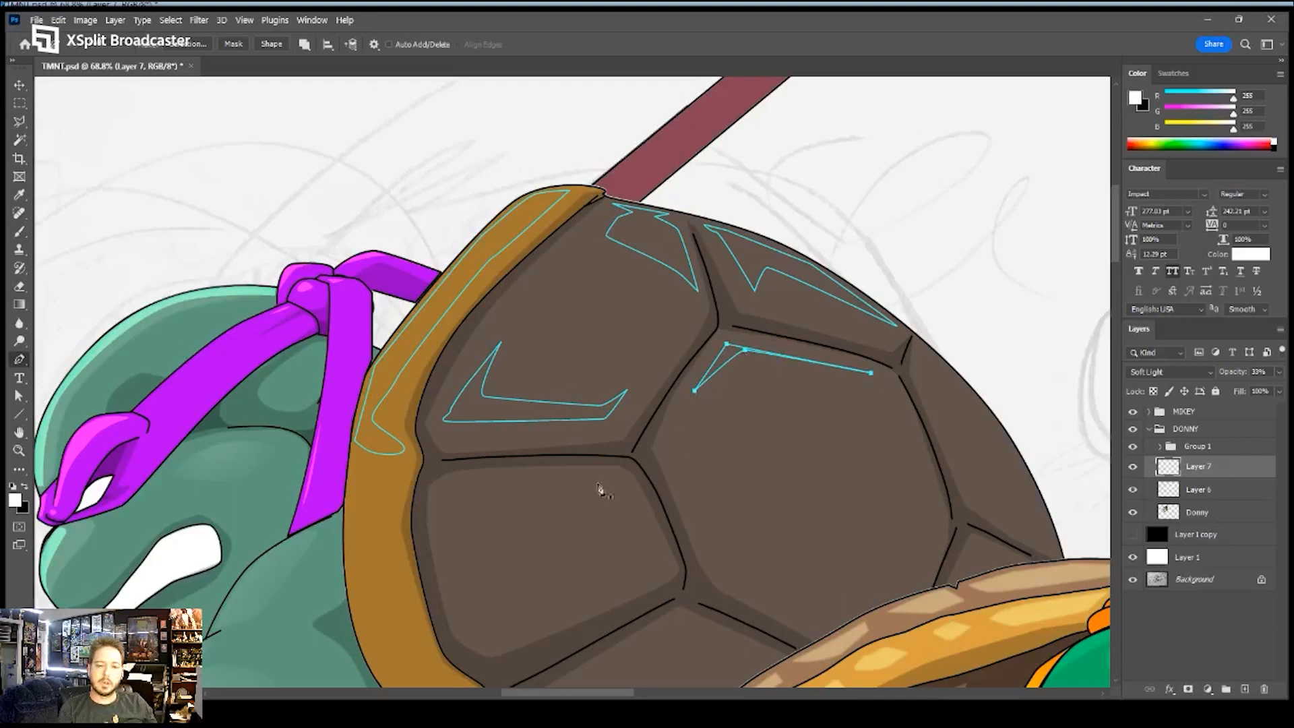
- Outline a thin highlight along the upper edge of the lower shell plate beside the rim
left_click(528, 486)
left_click_drag(612, 487, 627, 489)
left_click(611, 497)
left_click(472, 497)
left_click(449, 502)
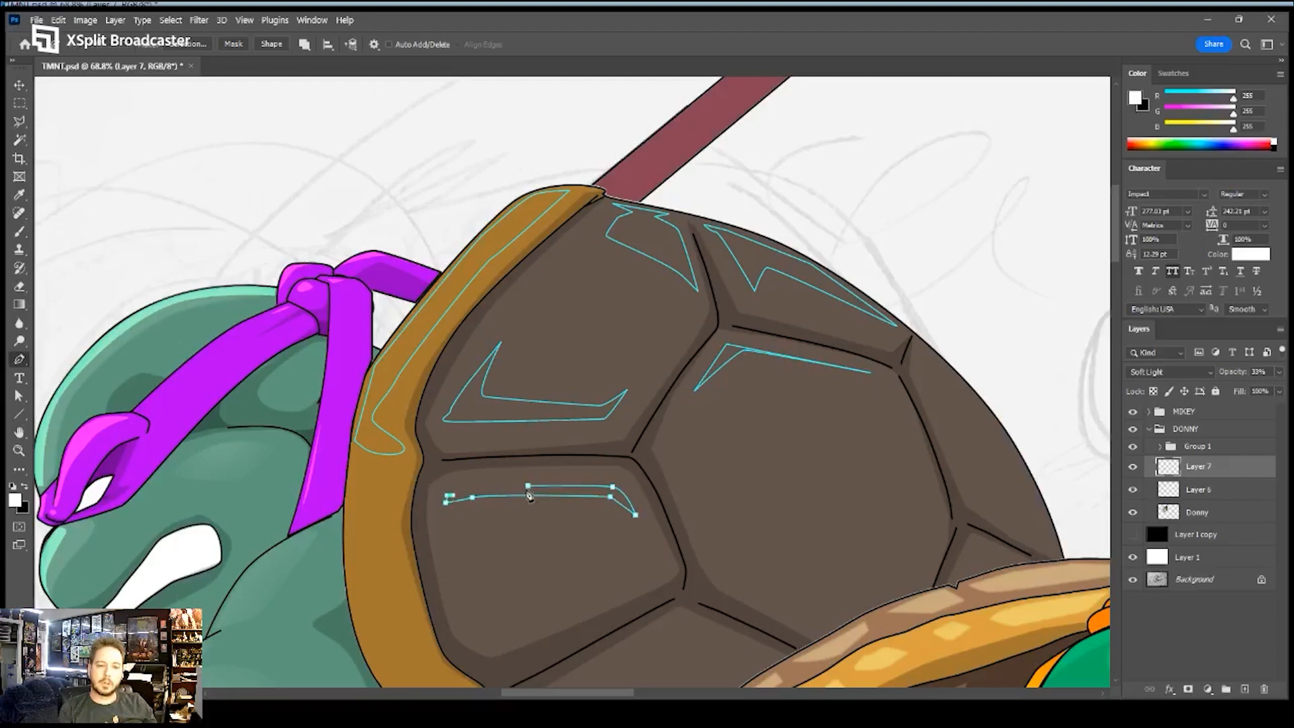
- Outline a narrow slanted sliver highlight inside the central shell plate, along its rim-facing lower edge
left_click_drag(738, 413, 533, 269)
left_click(495, 323)
left_click(540, 426)
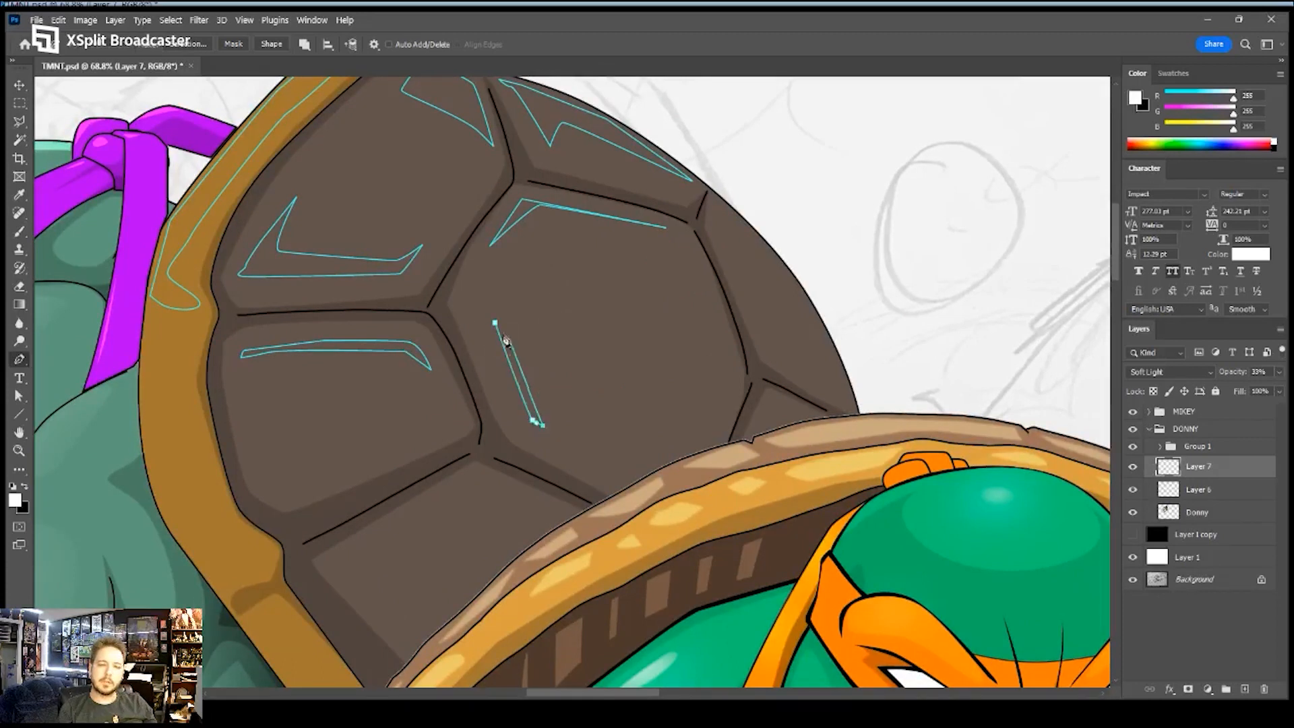
- Outline a long tapering highlight along the outer edge of the shell plate at Donny's rear
left_click(718, 225)
left_click(724, 219)
left_click_drag(800, 299, 812, 310)
left_click(841, 373)
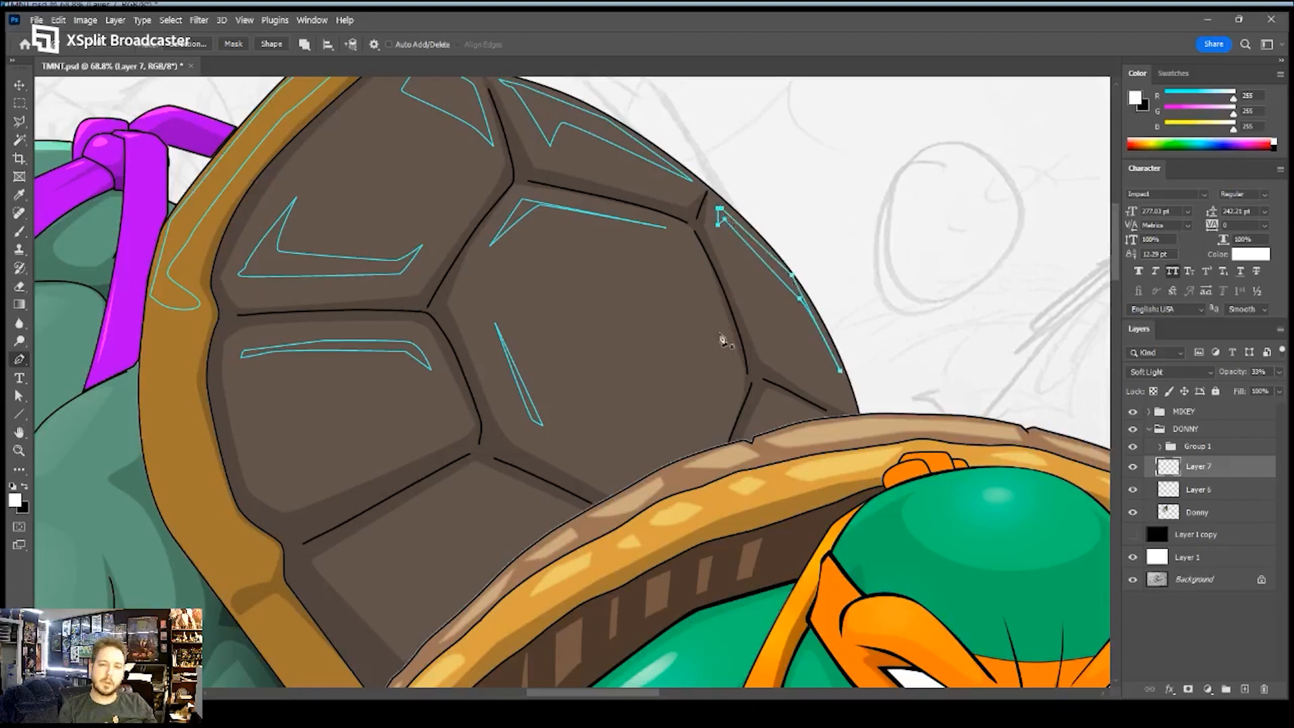
- Outline a small chevron highlight at the top corner of the lowest shell plate
left_click(472, 477)
left_click(430, 503)
left_click(488, 490)
left_click(515, 499)
left_click(472, 477)
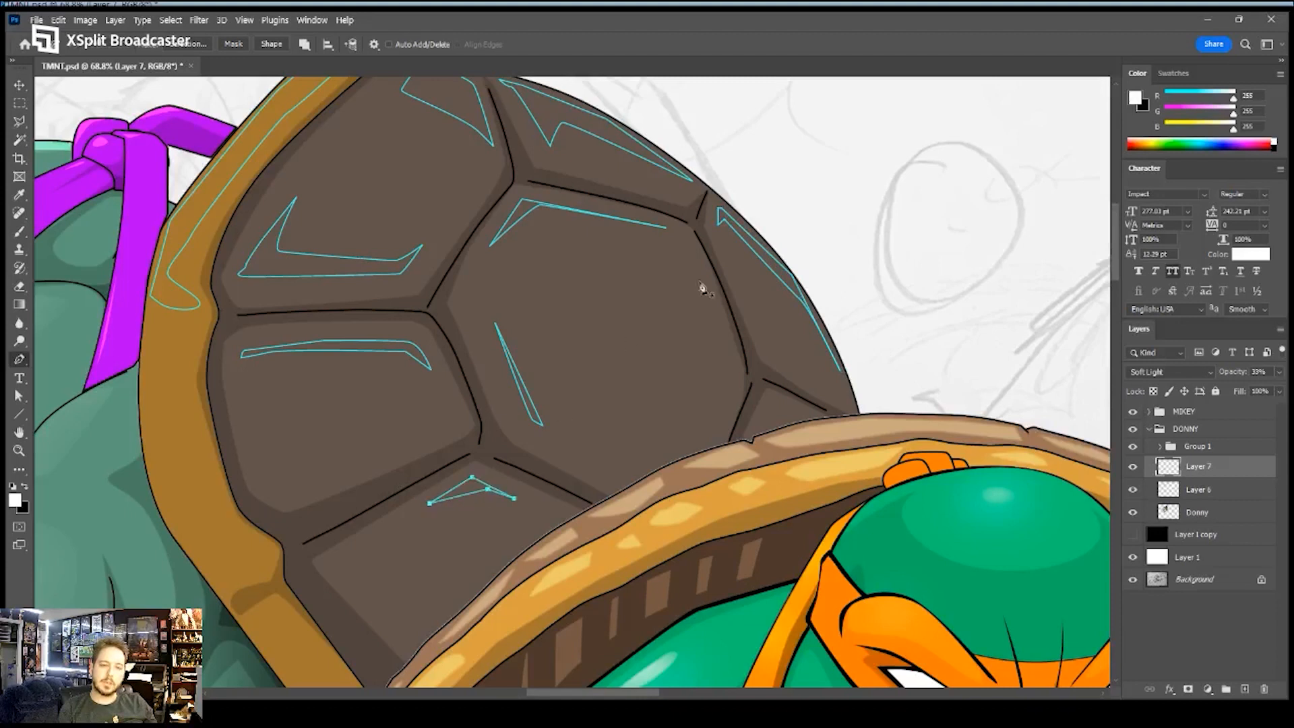
- Outline an angled highlight around the far upper corner of the central shell plate, meeting its upper-edge highlight
left_click(710, 329)
left_click(675, 240)
left_click(538, 201)
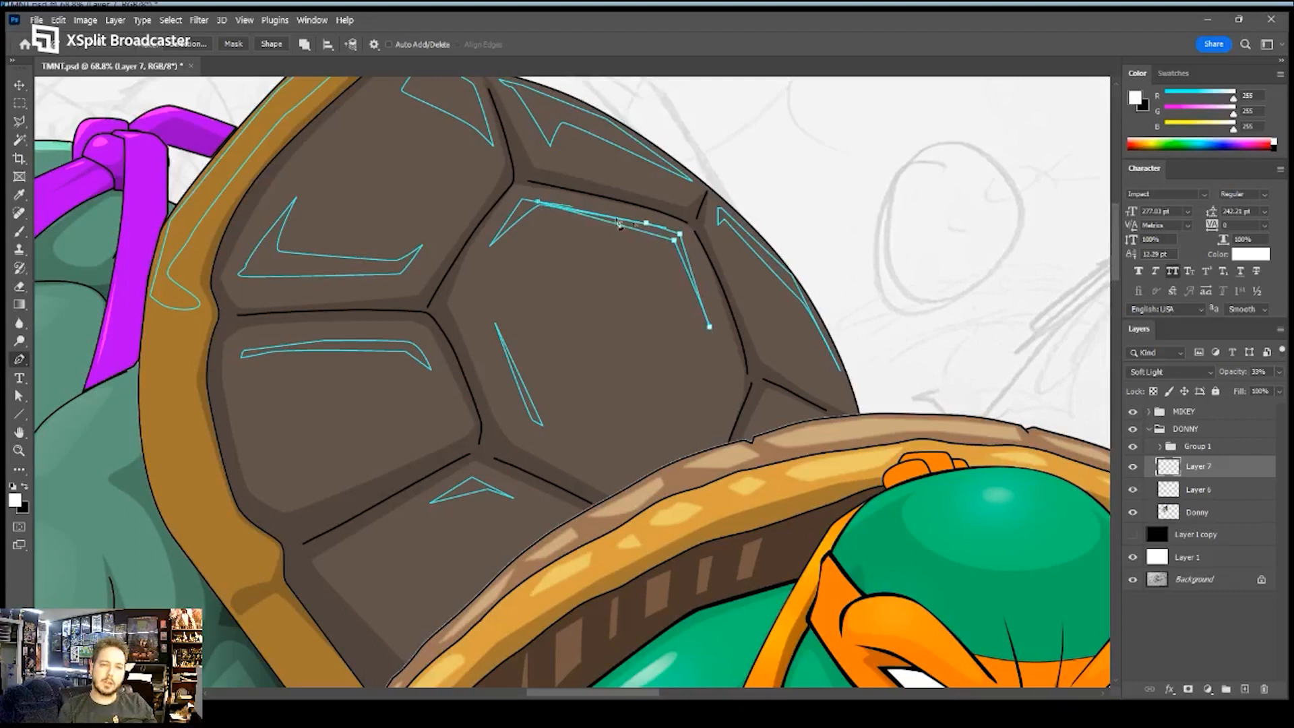
left_click(646, 222)
- Select all the shell highlight paths and fill them with white on Layer 7
key("z")
left_click_drag(635, 202, 543, 219)
key("o")
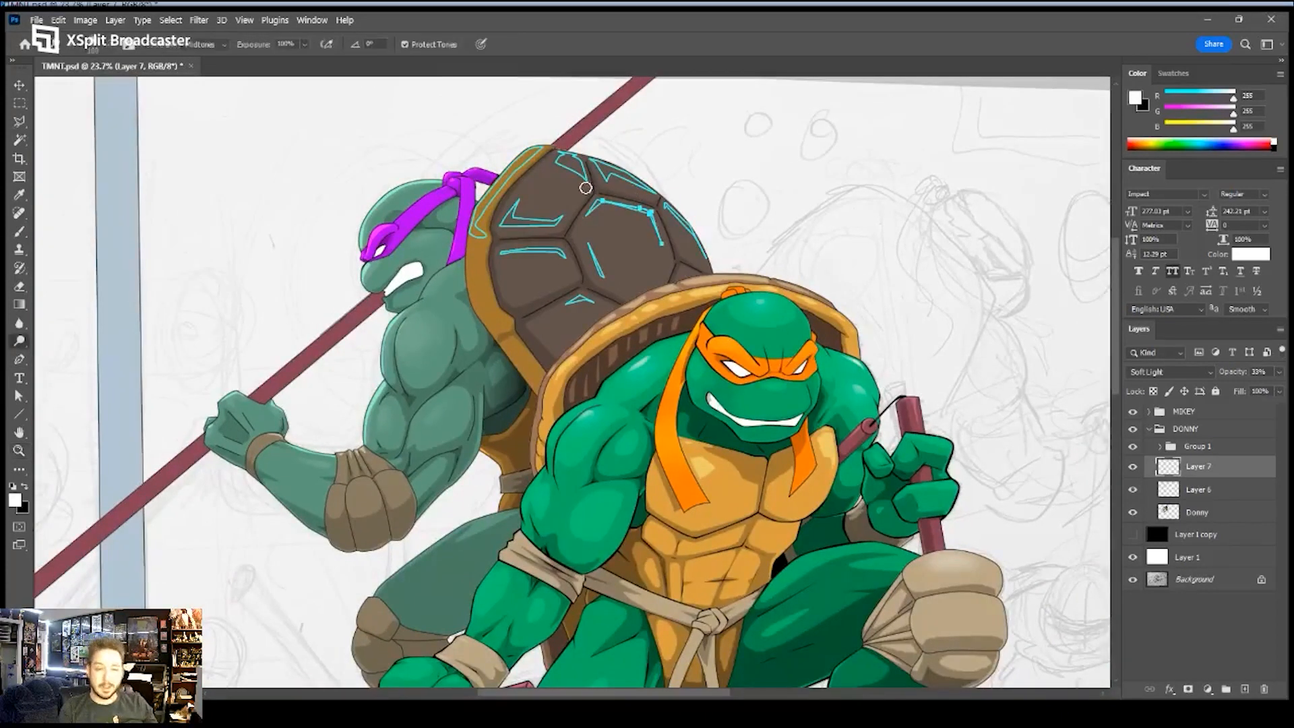
key("p")
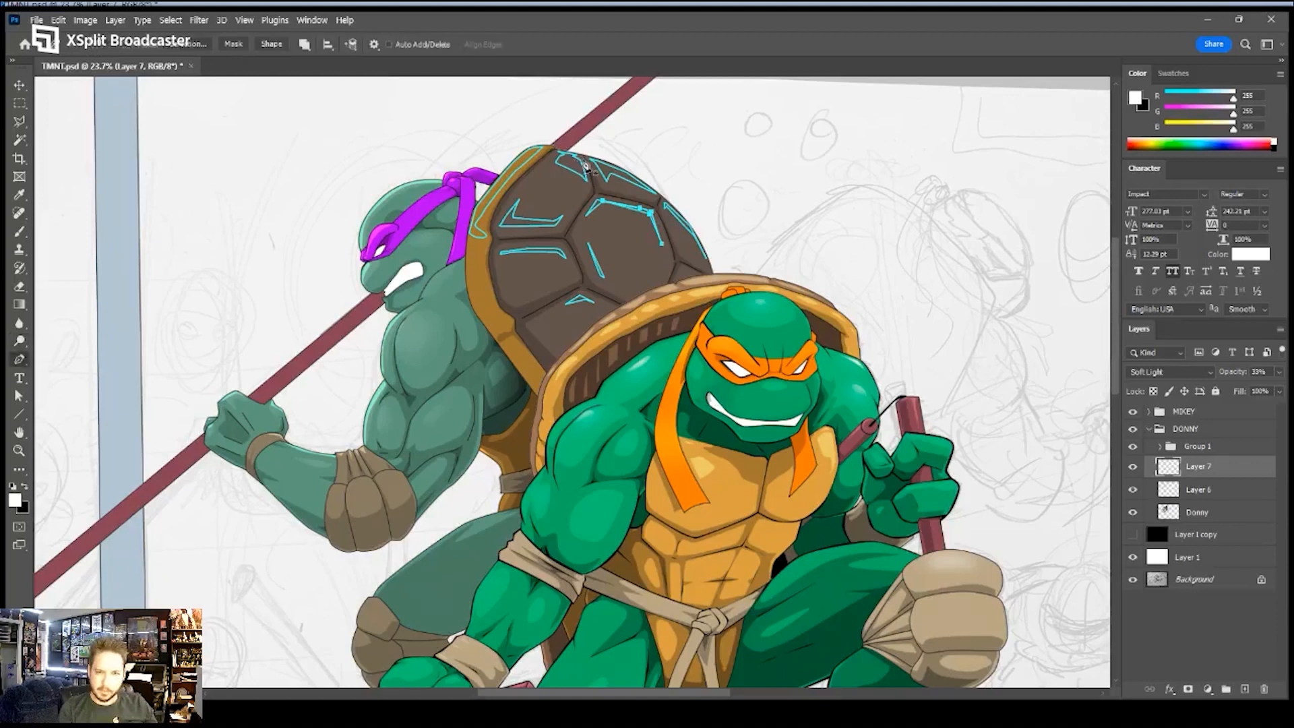
key("a")
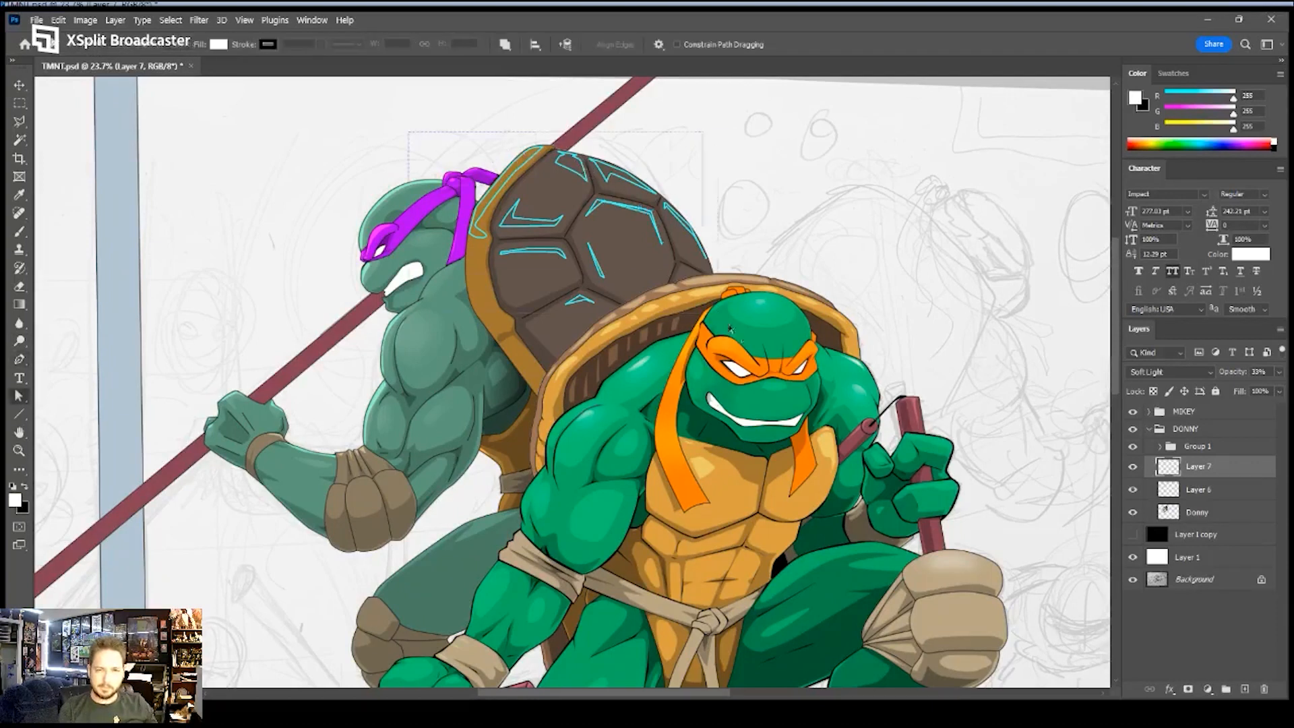
key("p")
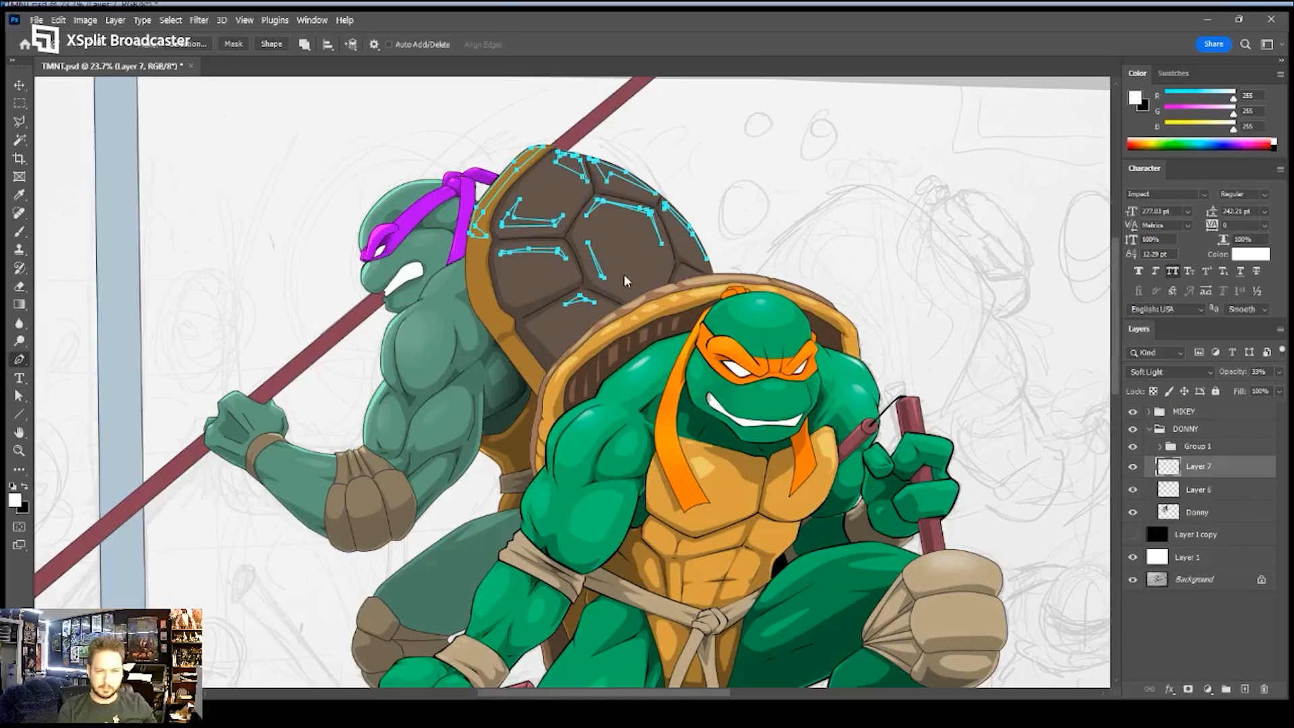
key("i")
key("p")
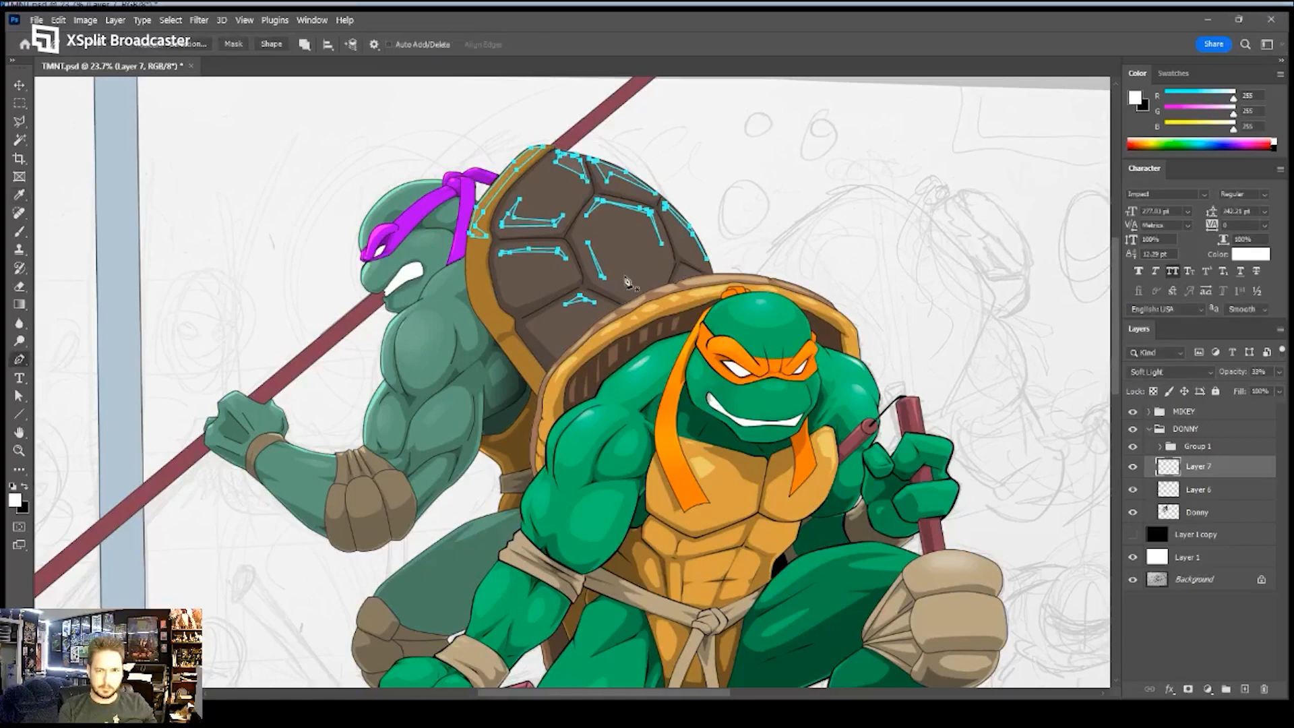
key("Return")
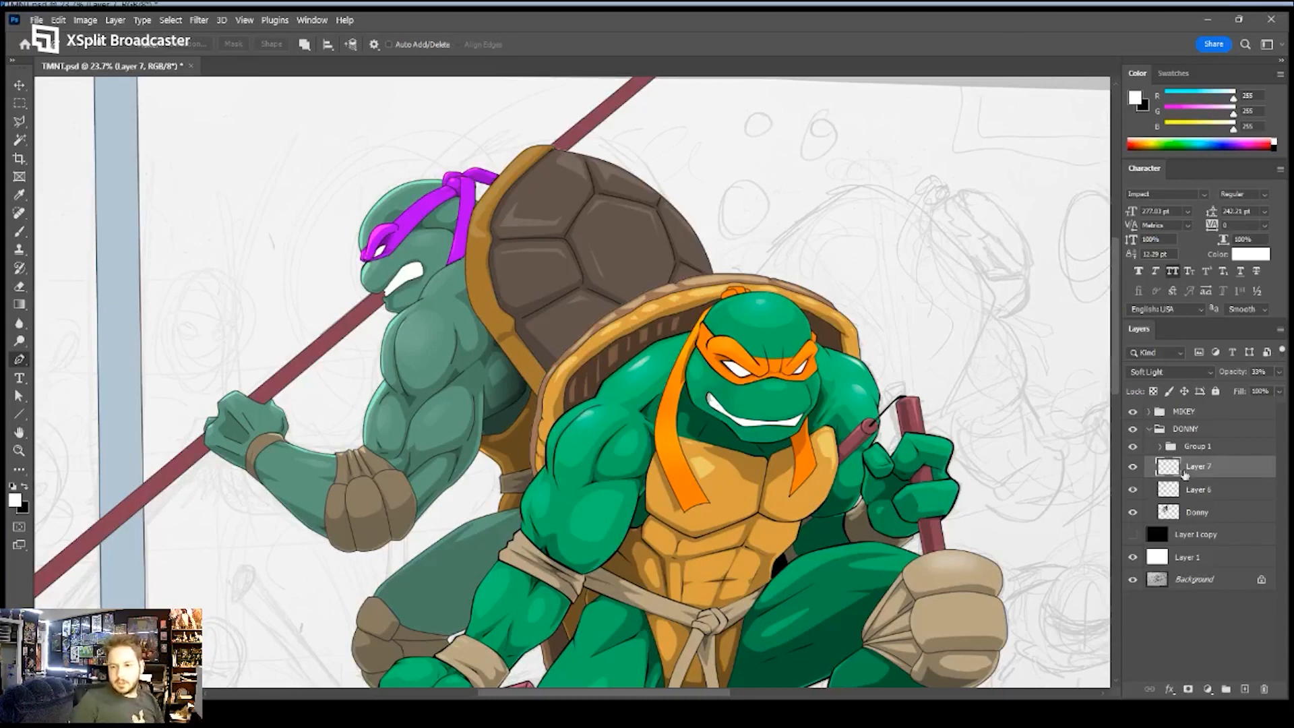
- Expand Group 1 in the DONNY group and select the SHADES Blacks layer
left_click(1171, 452)
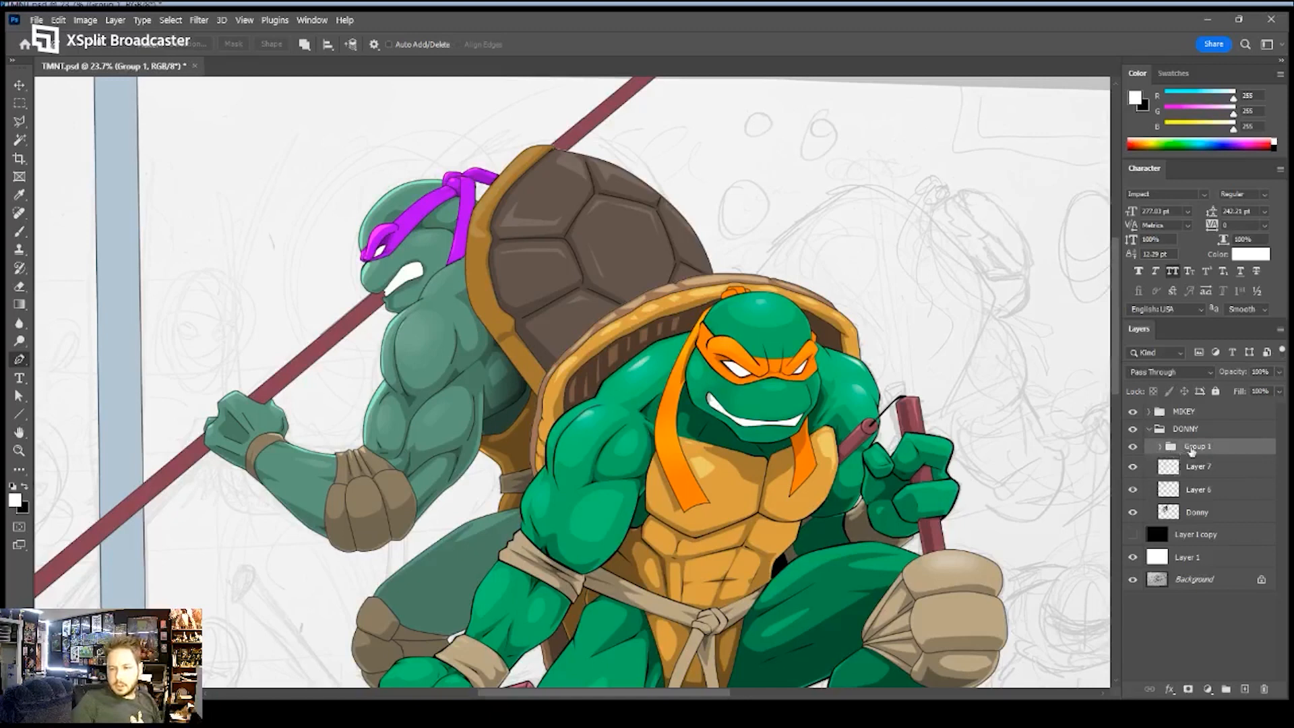
left_click(1161, 446)
left_click(1144, 470)
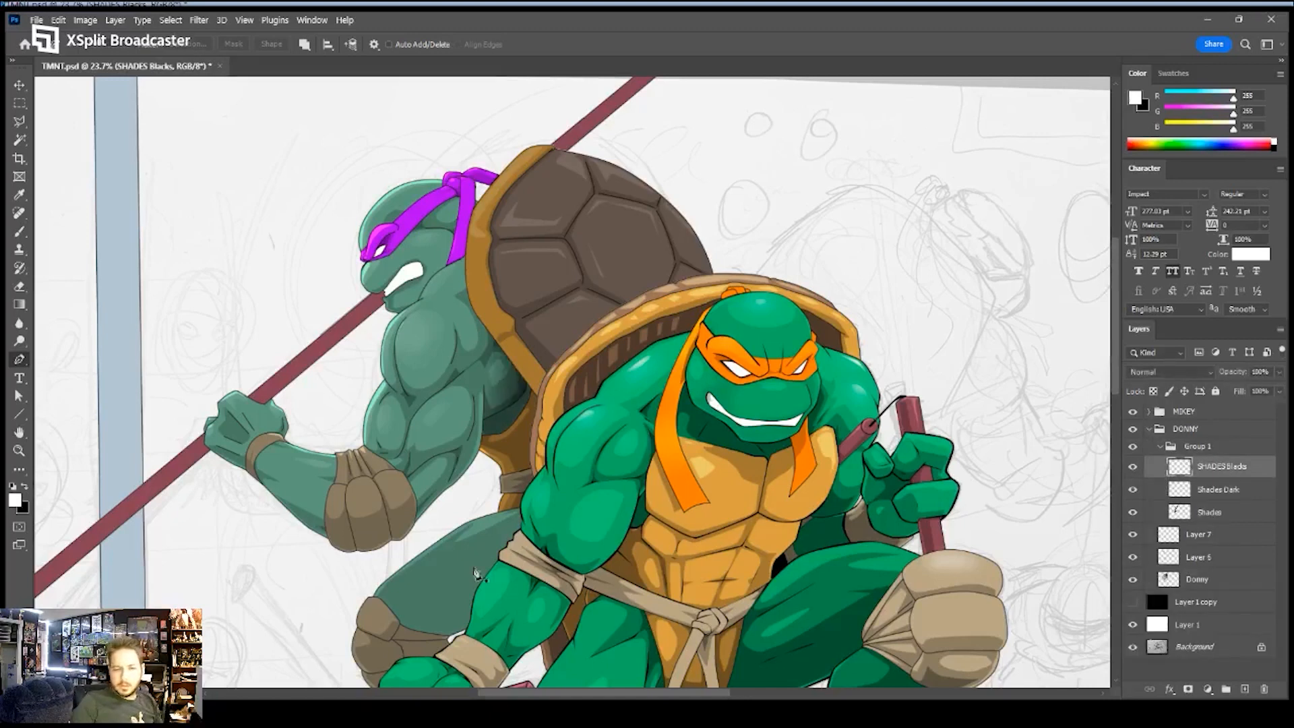
left_click(473, 569)
left_click(494, 451)
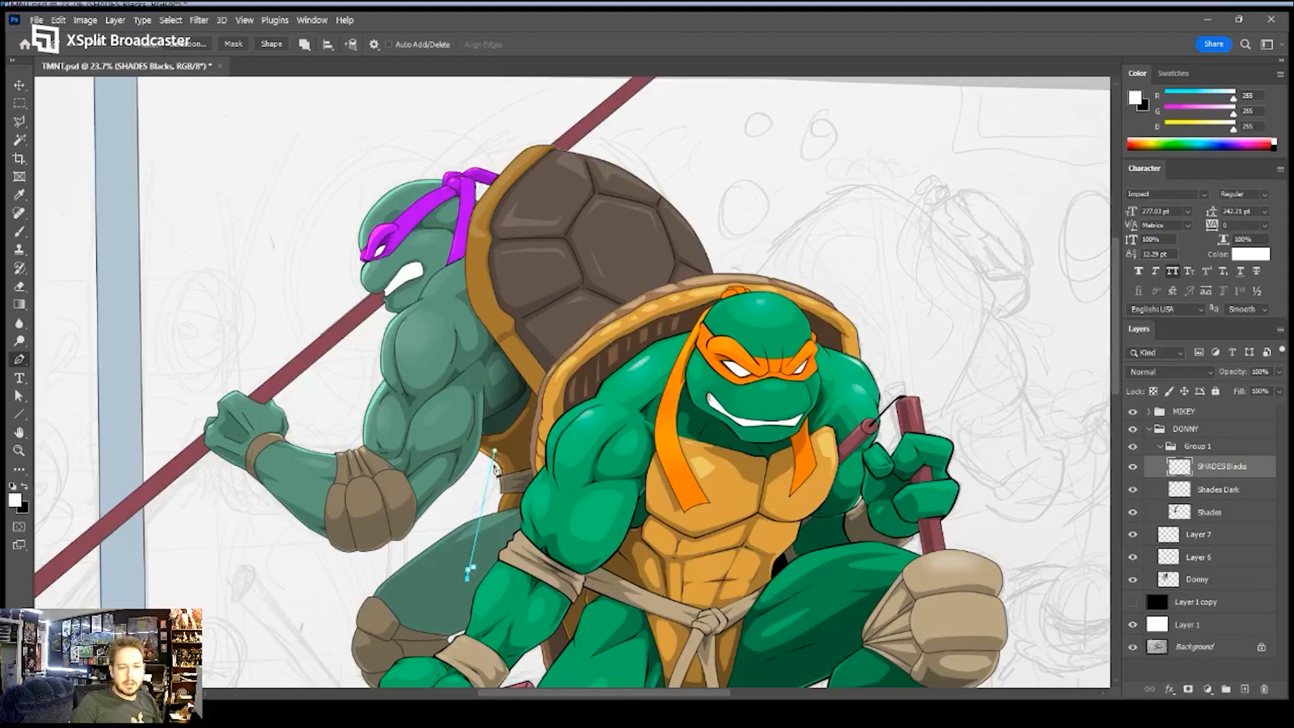
key("ctrl+z")
key("ctrl+z")
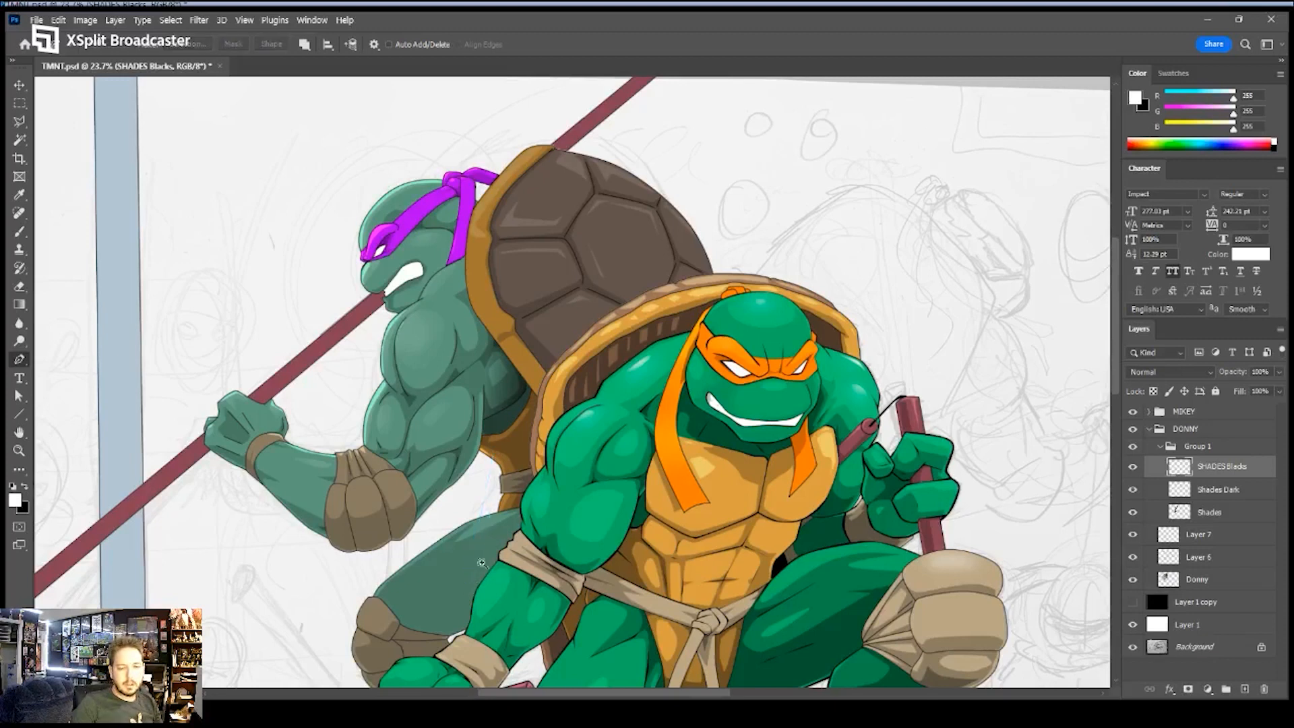
- Start a shadow outline on Donny's leg, running from the knee pad along the thigh and back beneath Mikey's forearm
key("z")
left_click_drag(479, 561, 575, 353)
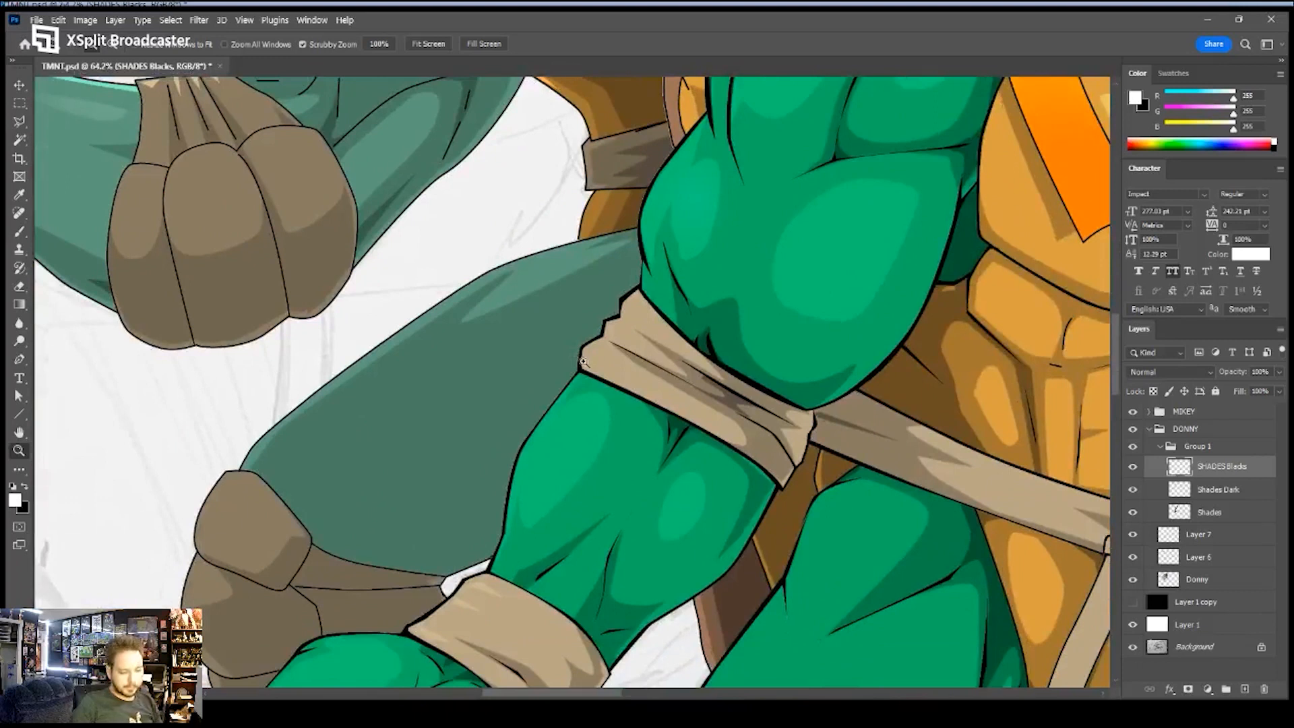
key("p")
left_click(269, 483)
mouse_move(399, 362)
left_mouse_down()
mouse_move(439, 335)
mouse_move(411, 369)
left_mouse_up()
left_click(556, 296)
left_click(647, 248)
left_click(683, 325)
left_click(638, 426)
left_click_drag(542, 536, 640, 340)
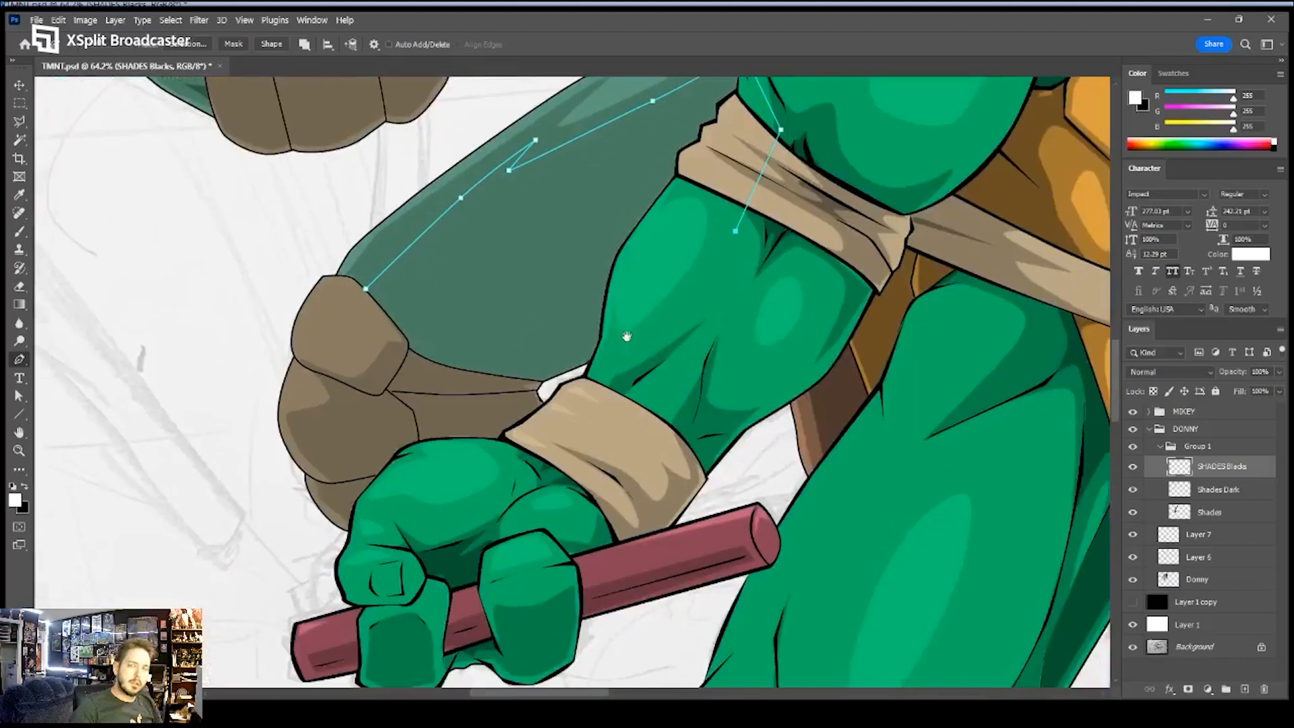
left_click(595, 348)
left_click(539, 378)
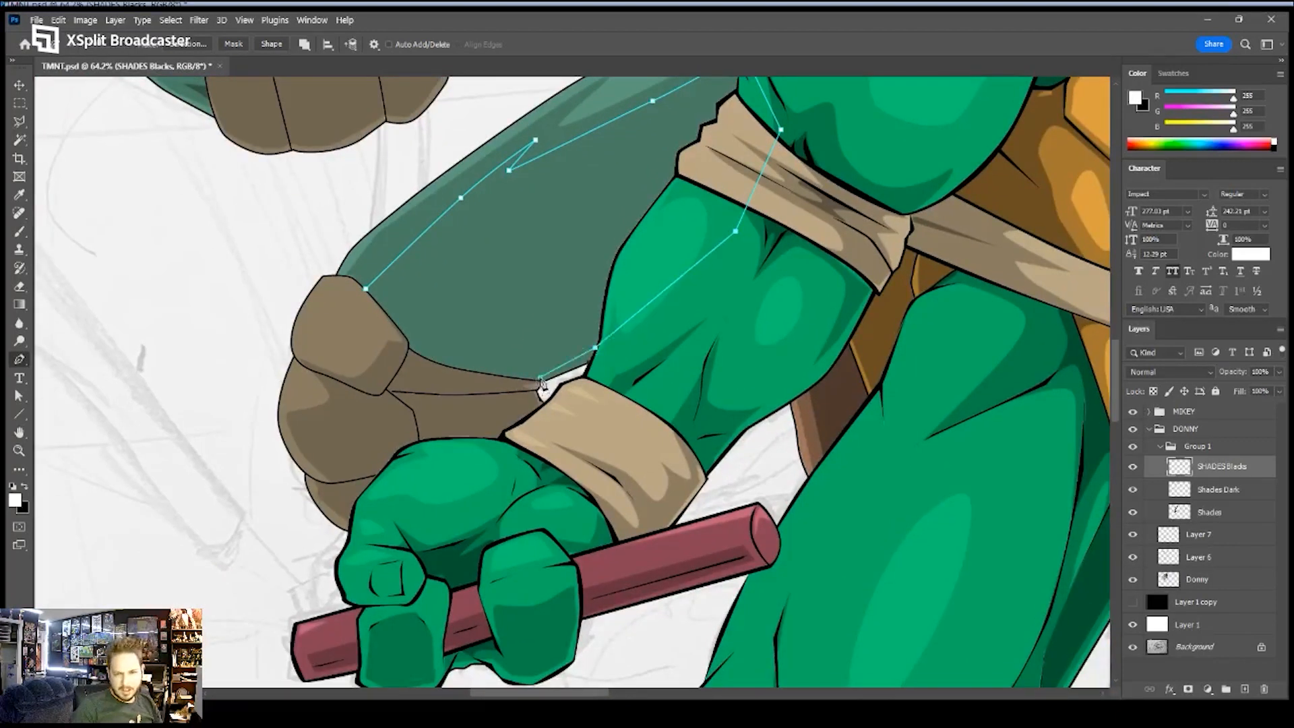
- Continue the leg shadow outline with jagged edges across the knee pad and its strap, and close the path
left_click(500, 384)
left_click(528, 391)
left_click_drag(516, 401, 521, 401)
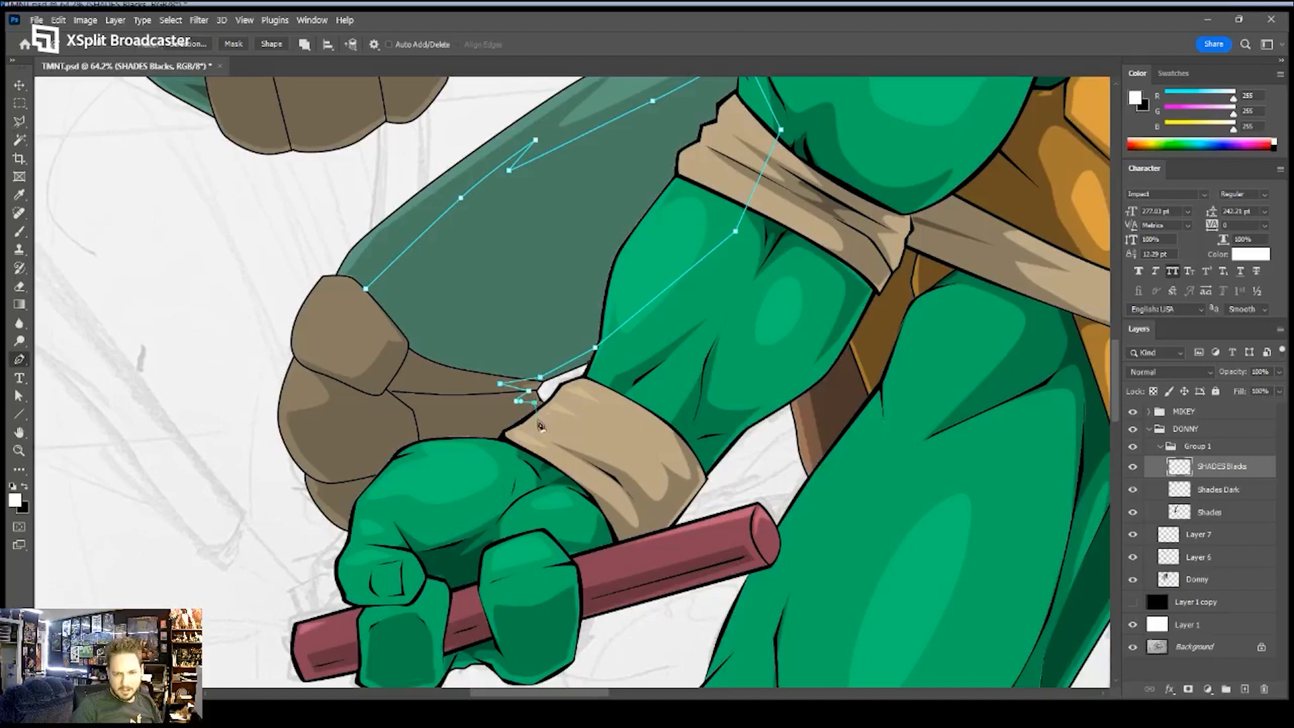
left_click(427, 490)
left_click_drag(360, 511, 340, 496)
left_click(335, 491)
left_click(332, 483)
left_click(352, 478)
left_click(315, 451)
left_click_drag(304, 428, 364, 406)
left_click(339, 382)
left_click(375, 384)
left_click(407, 348)
left_click(366, 291)
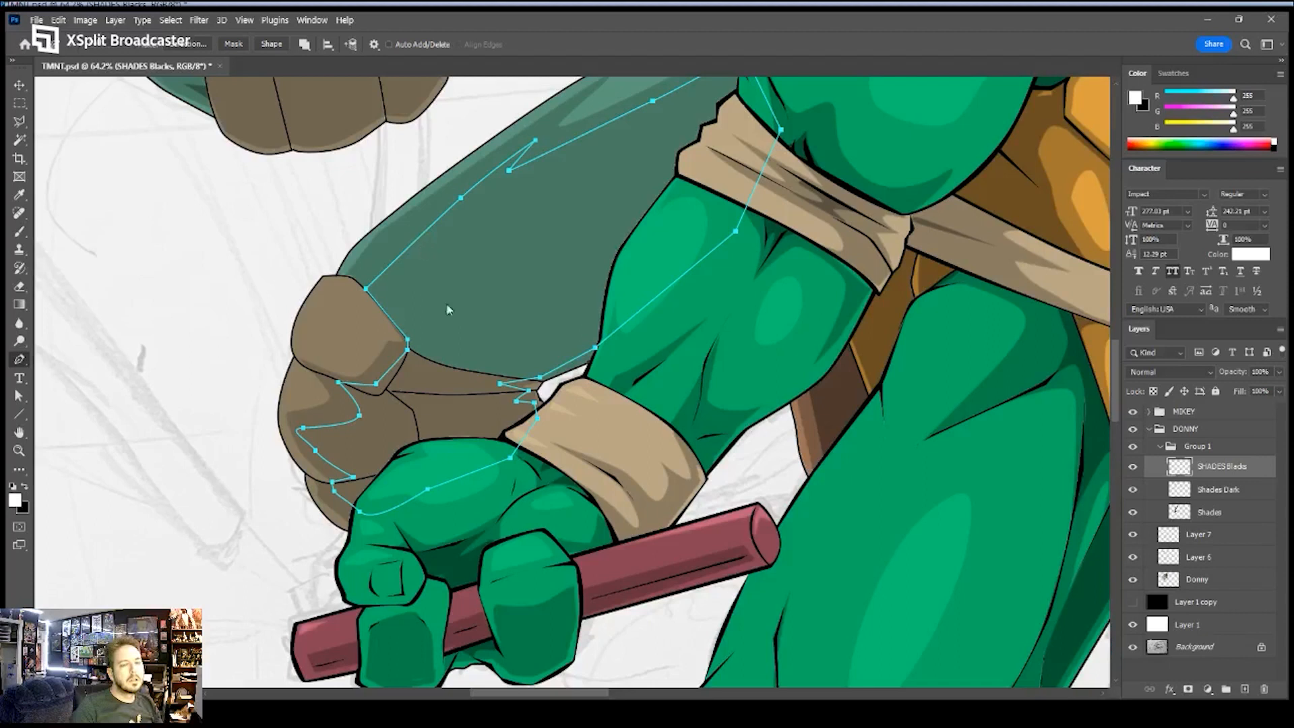
- Undo the fill made with the wrong color and switch the foreground color to black
key("alt+BackSpace")
key("ctrl+z")
key("x")
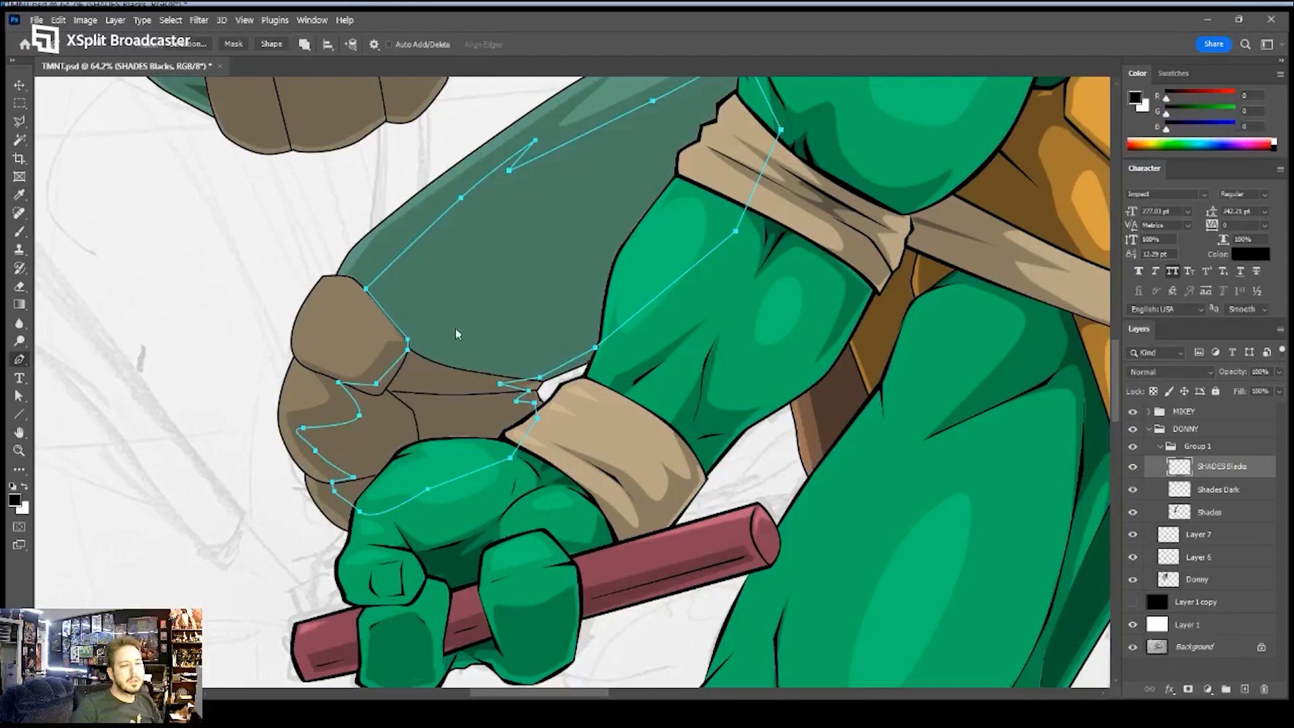
- Try filling the leg shadow outline with solid black on the SHADES Blacks layer
key("alt+BackSpace")
key("Escape")
key("z")
key("ctrl+z")
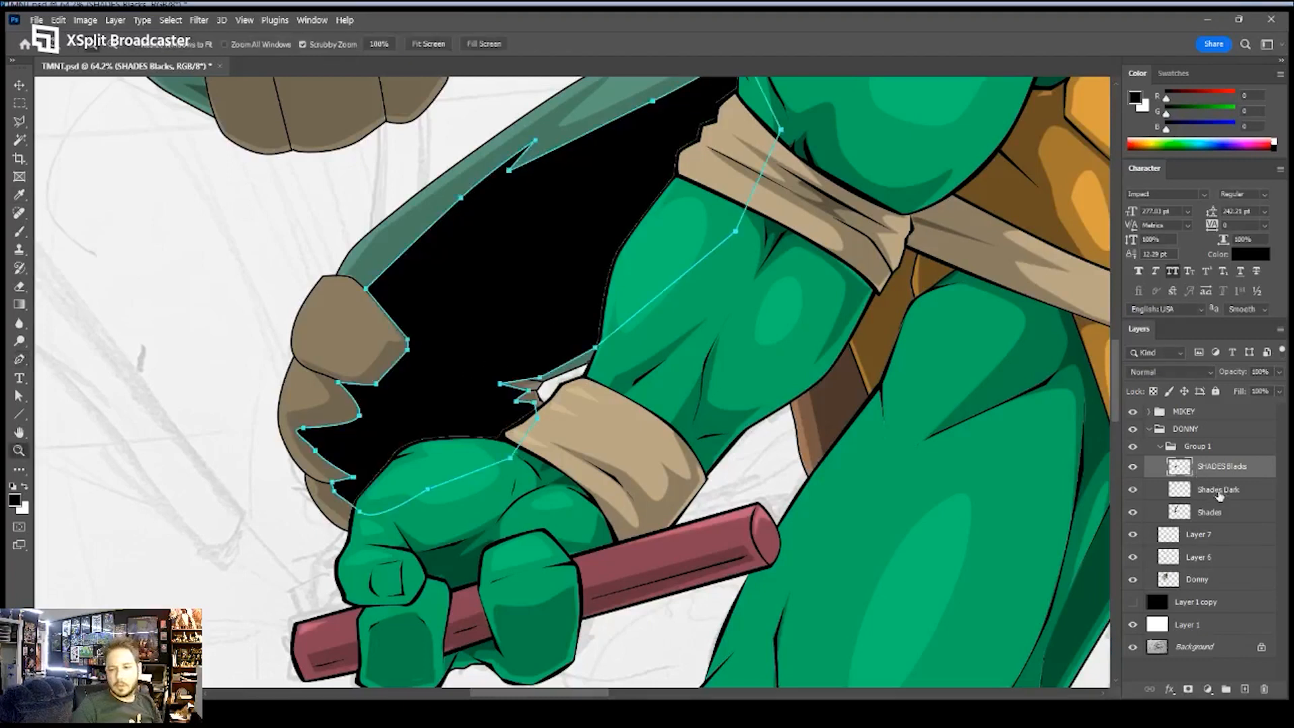
key("ctrl+z")
- Fill the leg and knee pad shadow outline with black on the Shades Dark layer
left_click(1220, 491)
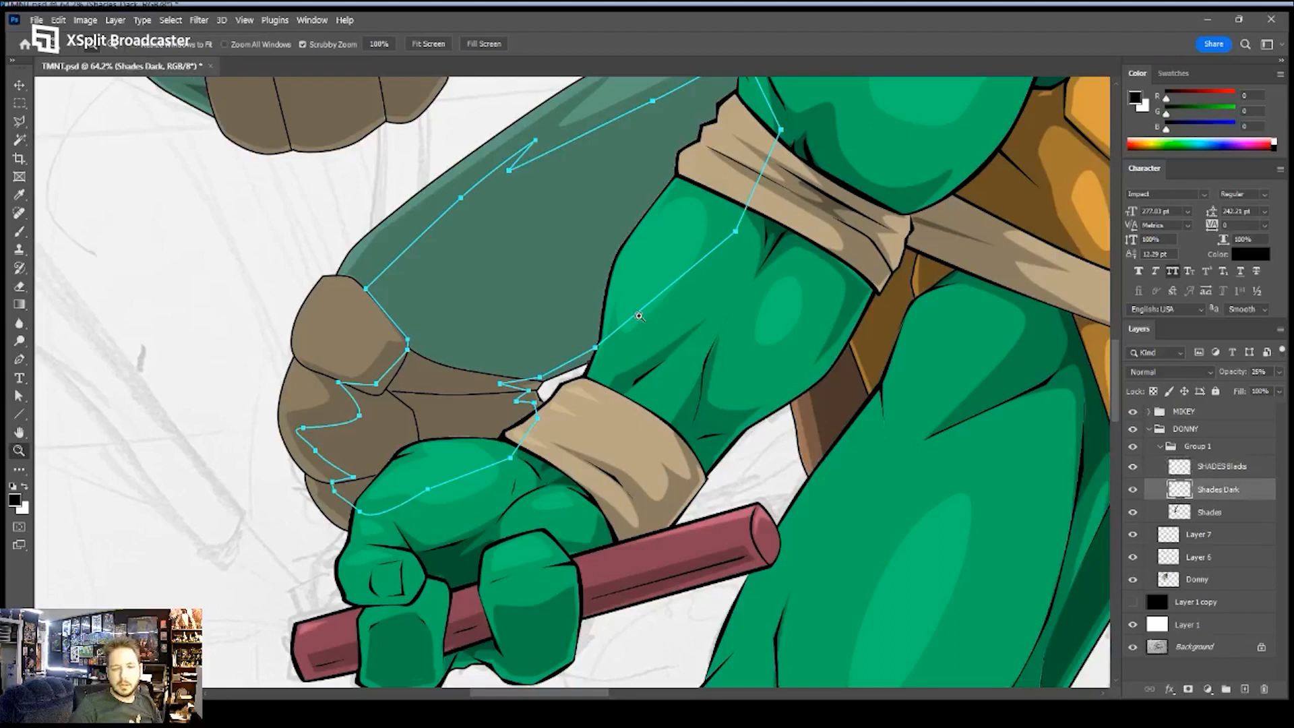
key("p")
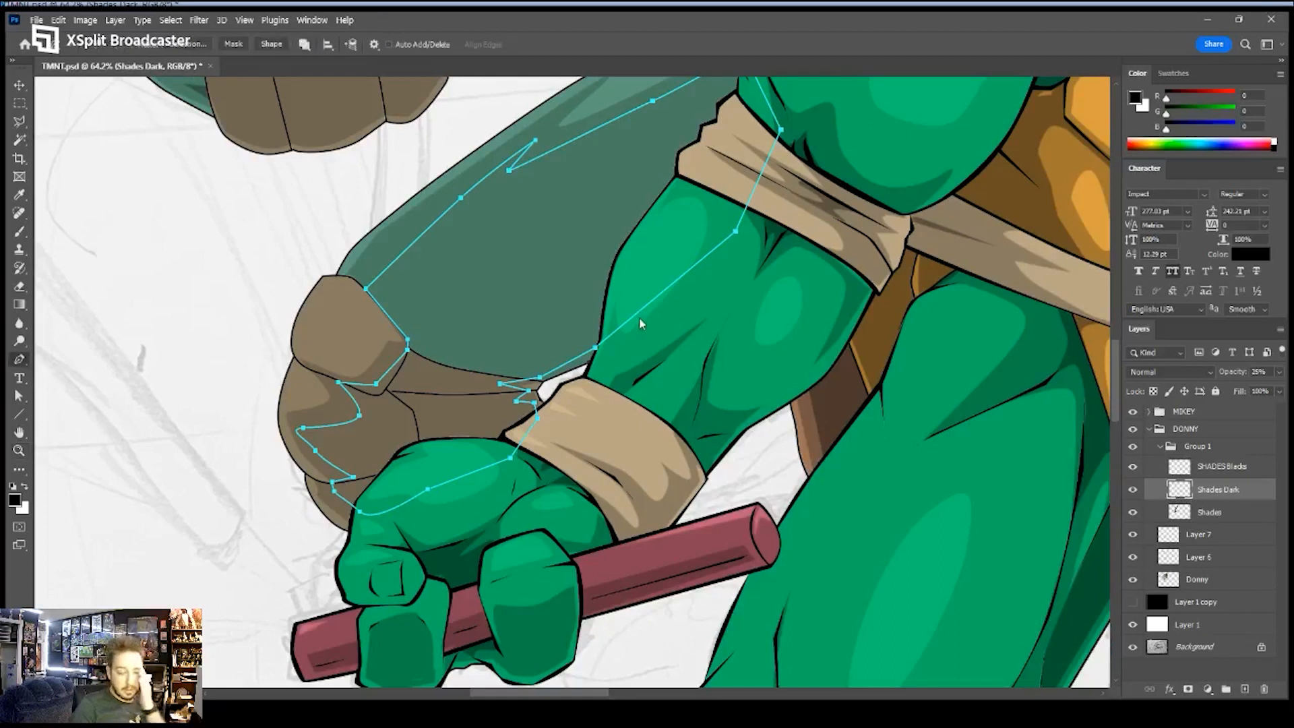
left_click(693, 416)
key("Return")
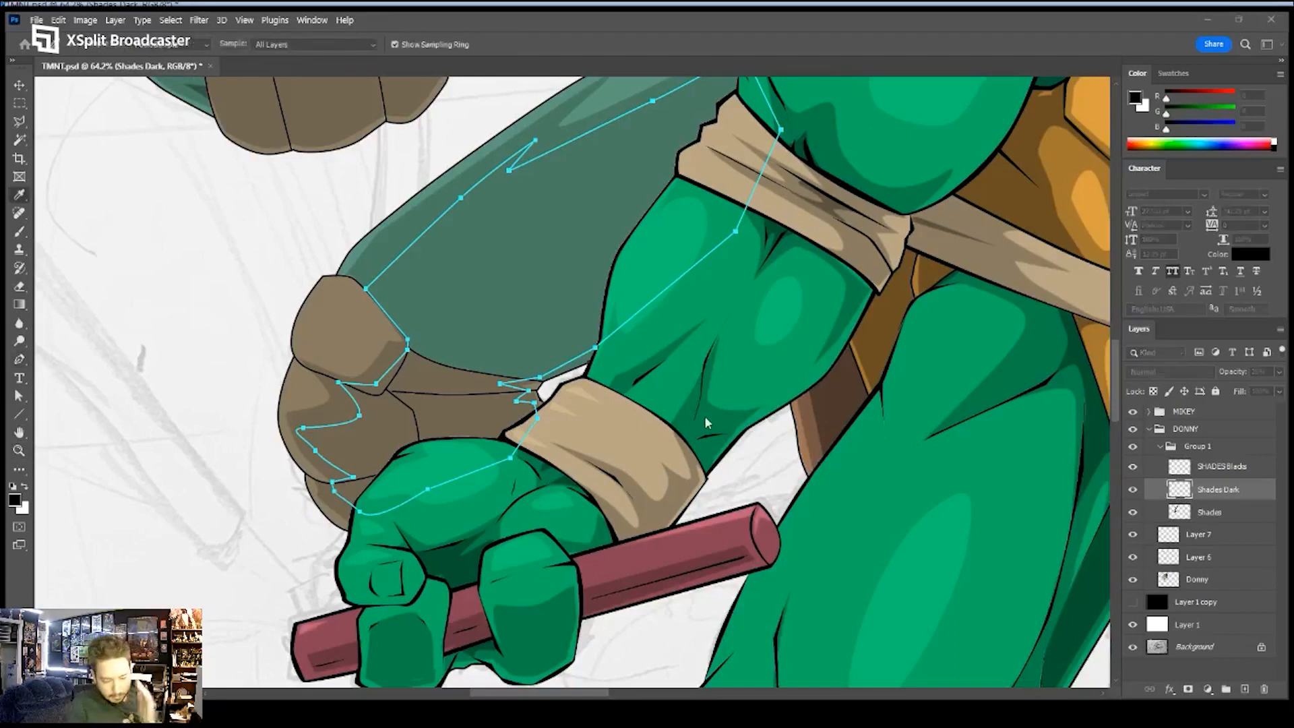
key("Escape")
- Start a cast-shadow outline on Donny's shell, crossing the lower part of the shell rim beside Mikey's shell
key("z")
left_click_drag(499, 371, 424, 380)
left_click_drag(512, 298, 509, 427)
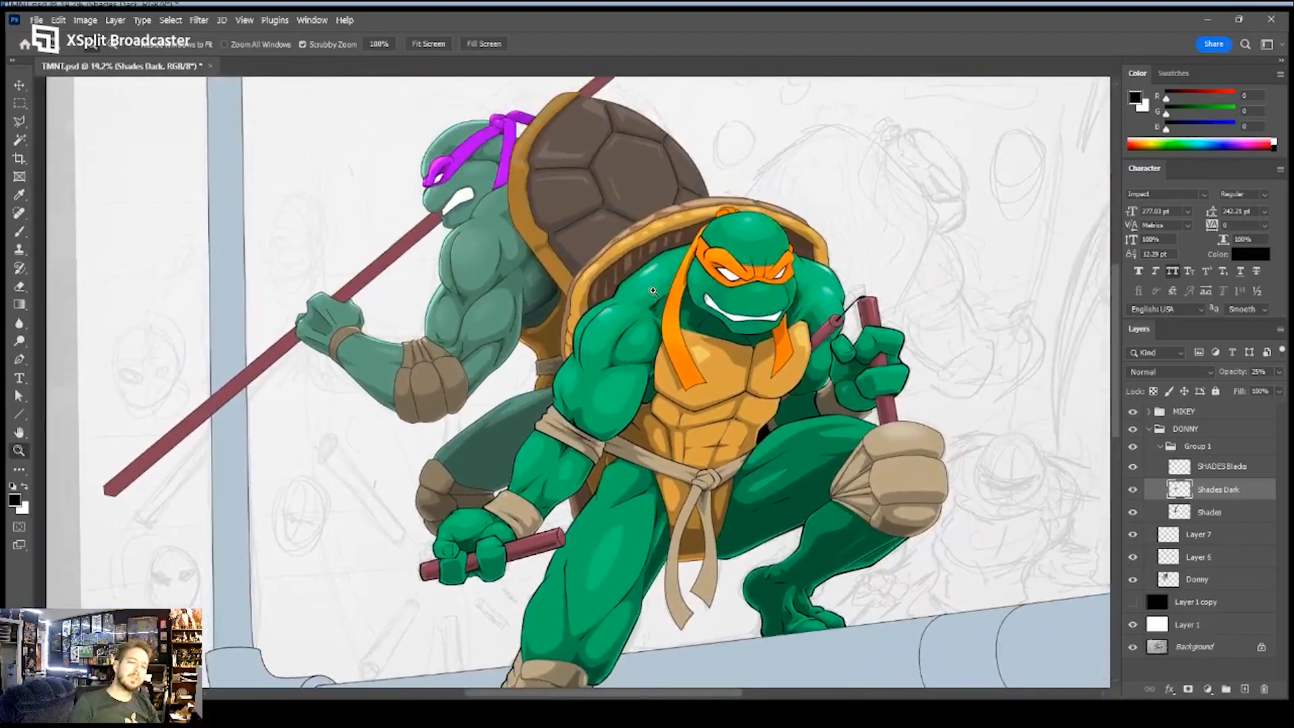
key("space")
scroll(584, 354, "up", 2)
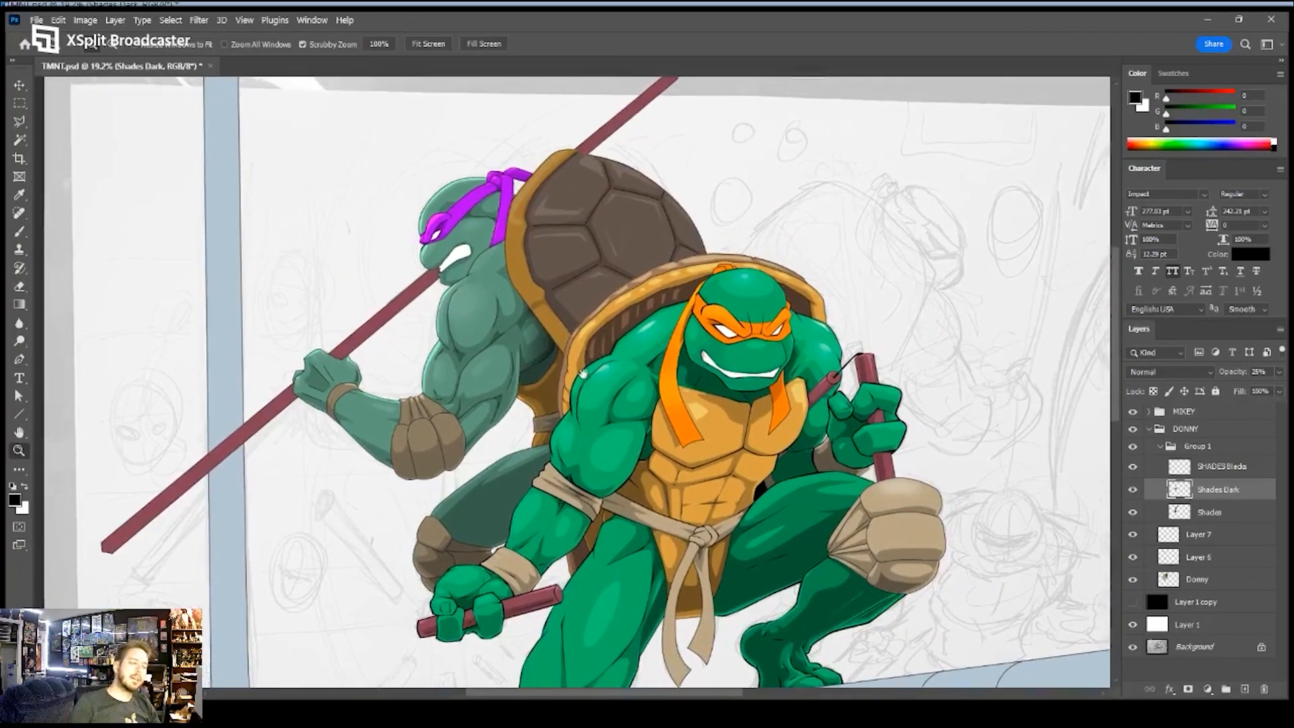
left_click_drag(556, 322, 640, 322)
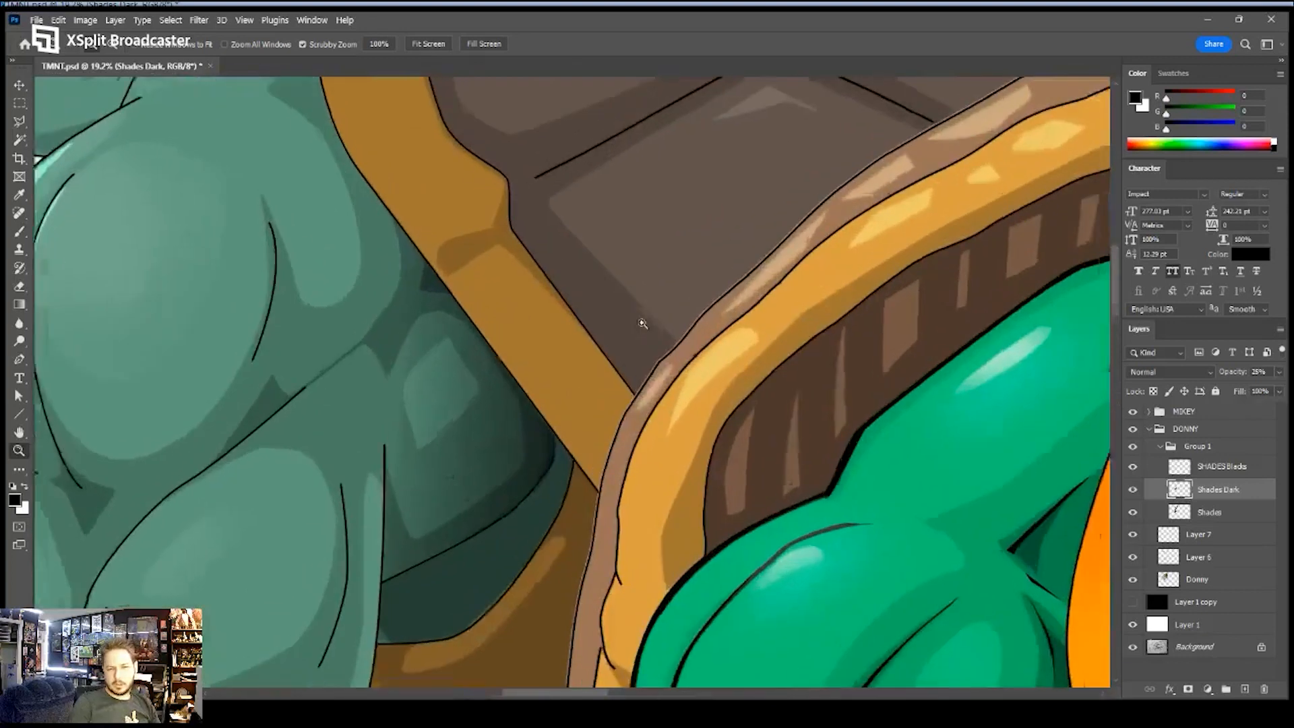
key("p")
left_click(600, 511)
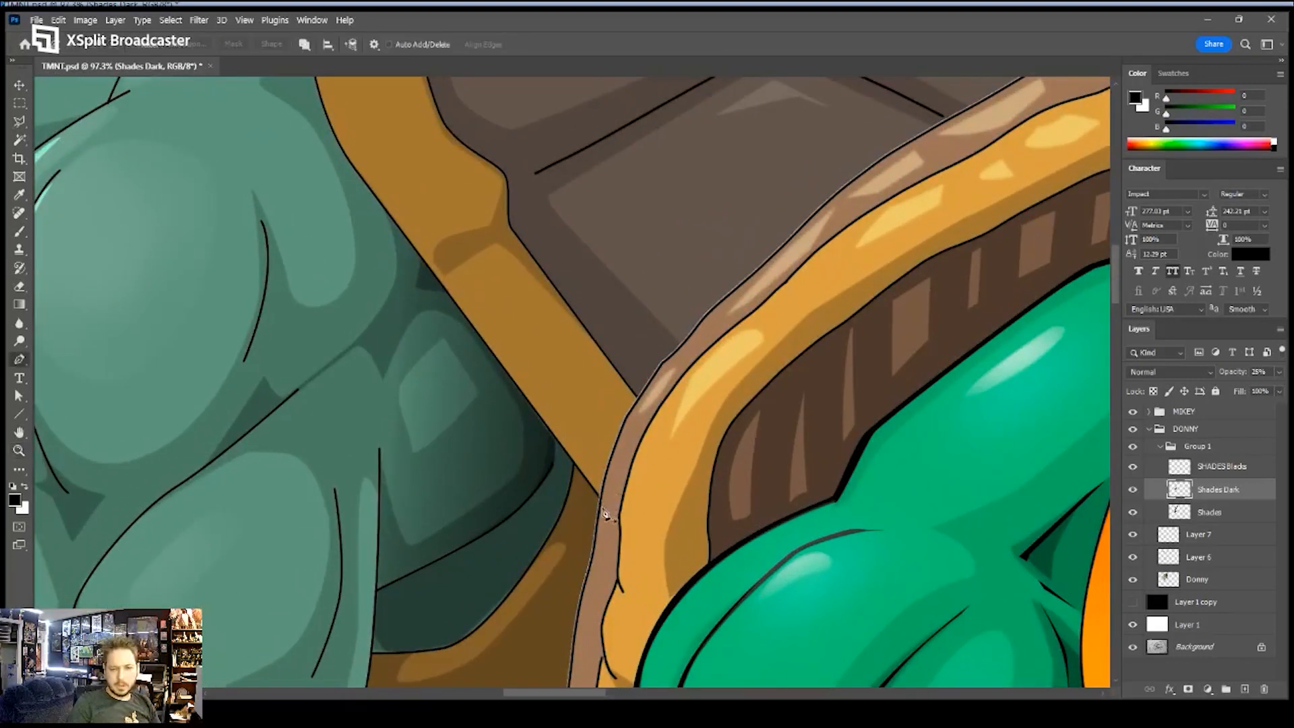
left_click(519, 385)
left_click(449, 294)
left_click(532, 334)
left_click(562, 349)
left_click(580, 353)
left_click(565, 310)
left_click(509, 225)
- Extend the cast-shadow outline with jagged points across the lower corner of the lowest shell plate
left_click(599, 308)
left_click(617, 322)
left_click(631, 311)
left_click(665, 328)
left_click(663, 284)
left_click_drag(618, 323, 407, 507)
- Extend the cast-shadow outline with a zigzag around the seam between the lowest and central shell plates
left_click(678, 308)
left_click(717, 298)
left_click(701, 277)
left_click(743, 289)
left_click(717, 267)
left_click(752, 272)
left_click(780, 249)
- Run the cast-shadow outline over the rear plate seam to the shell's far edge and turn back along Mikey's shell
left_click_drag(780, 249, 548, 393)
left_click(691, 344)
left_click(716, 336)
left_click(740, 322)
left_click(824, 312)
left_click(861, 322)
left_click(801, 327)
left_click(771, 337)
left_click(728, 351)
left_click(727, 359)
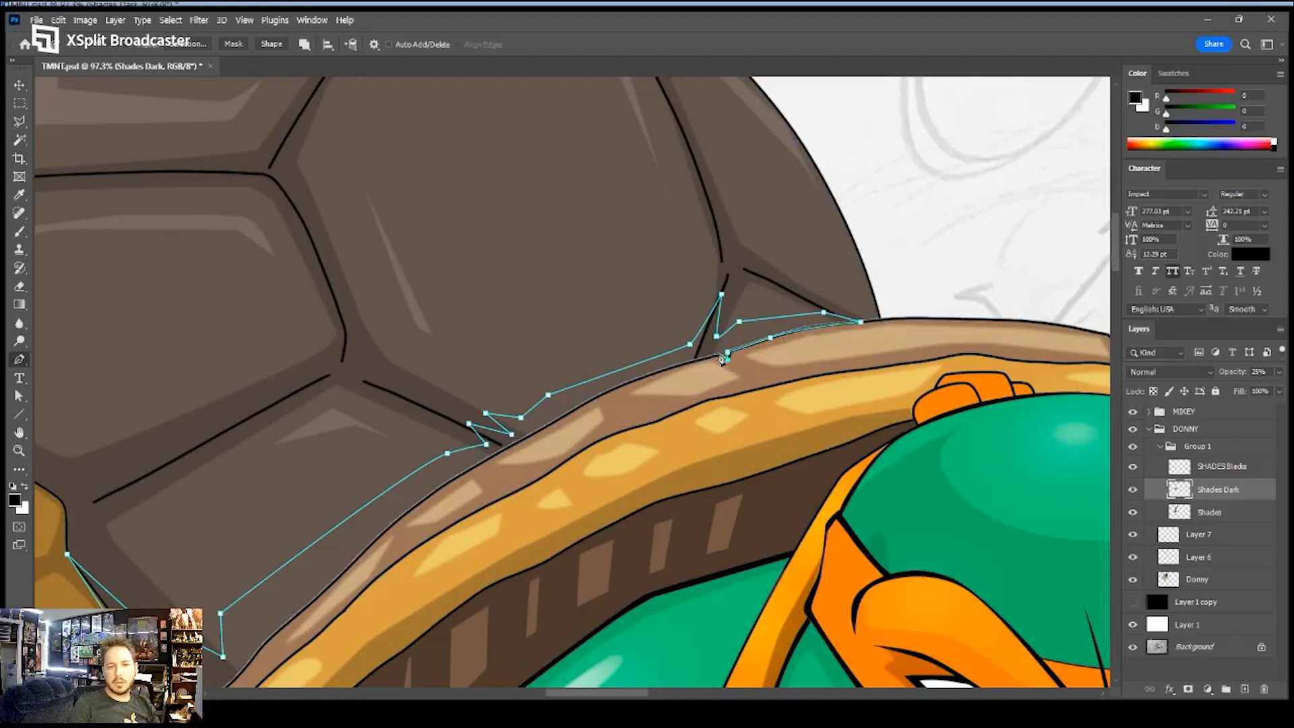
- Trace the cast-shadow outline back along Mikey's shell edge, close it and fill it with black on Shades Dark
left_click(608, 391)
left_click(494, 455)
left_click(408, 510)
left_click_drag(408, 510, 654, 279)
left_click(581, 350)
left_click(514, 412)
left_click(490, 441)
left_click(469, 457)
left_click(430, 514)
left_click(406, 607)
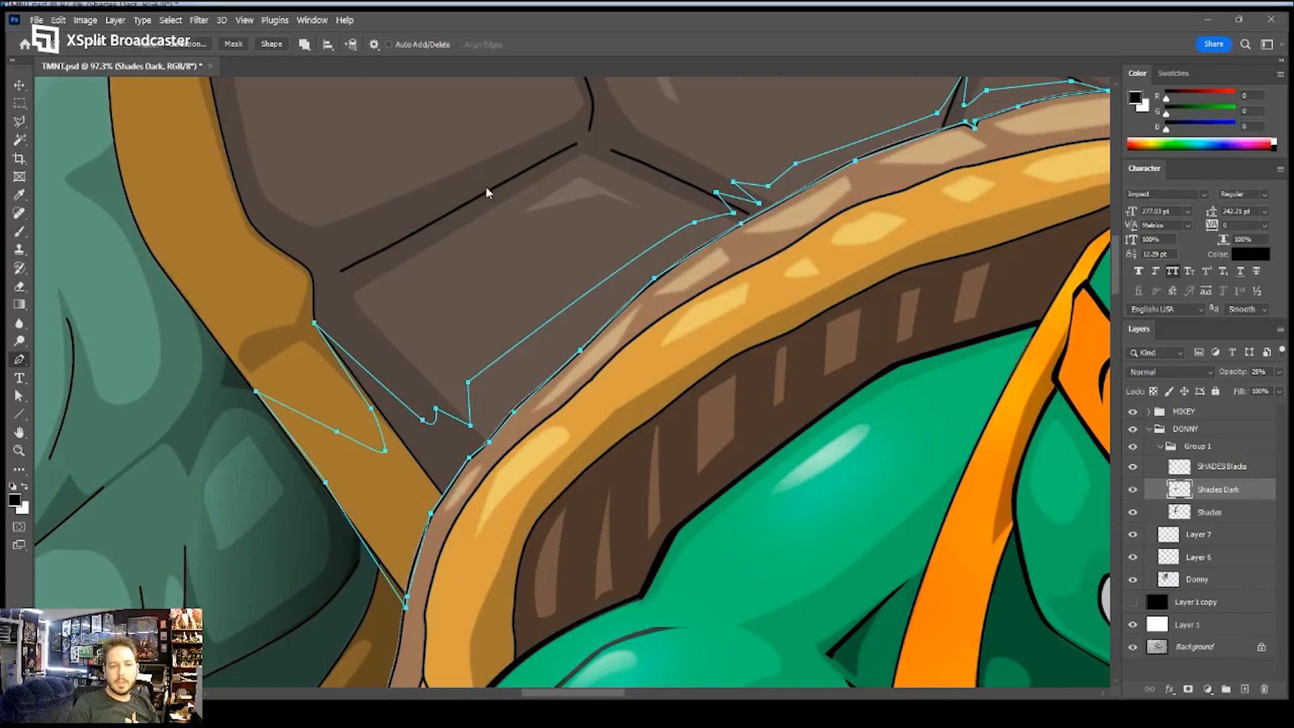
key("ctrl+Return")
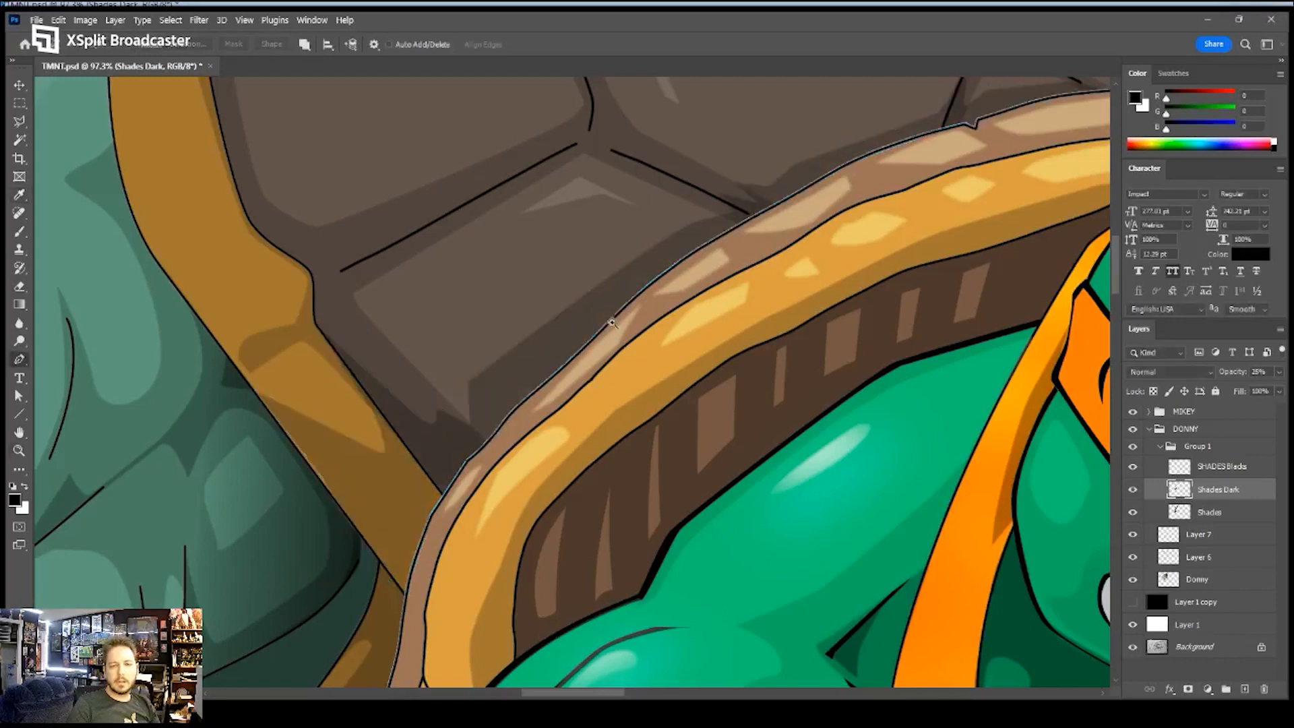
- Compare the artwork with Group 1's shading hidden and shown, and collapse the group
key("z")
left_click_drag(612, 323, 541, 400)
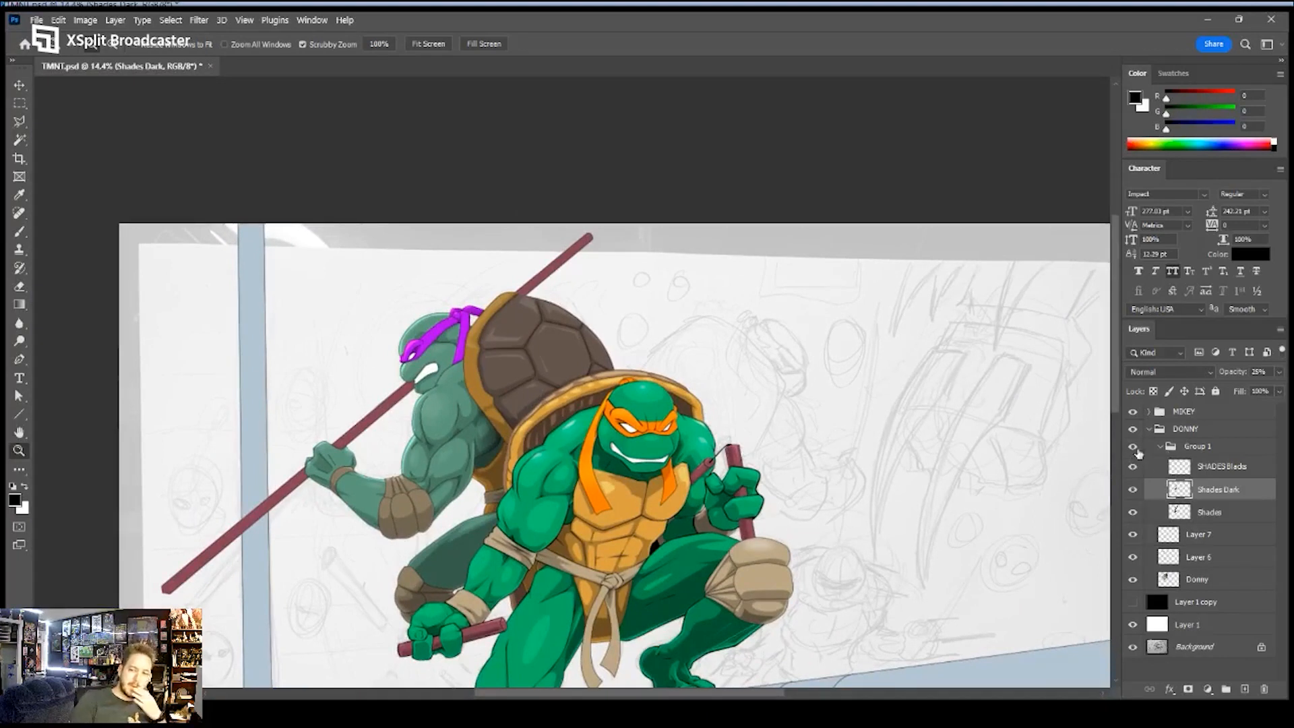
left_click(1135, 448)
left_click(1135, 448)
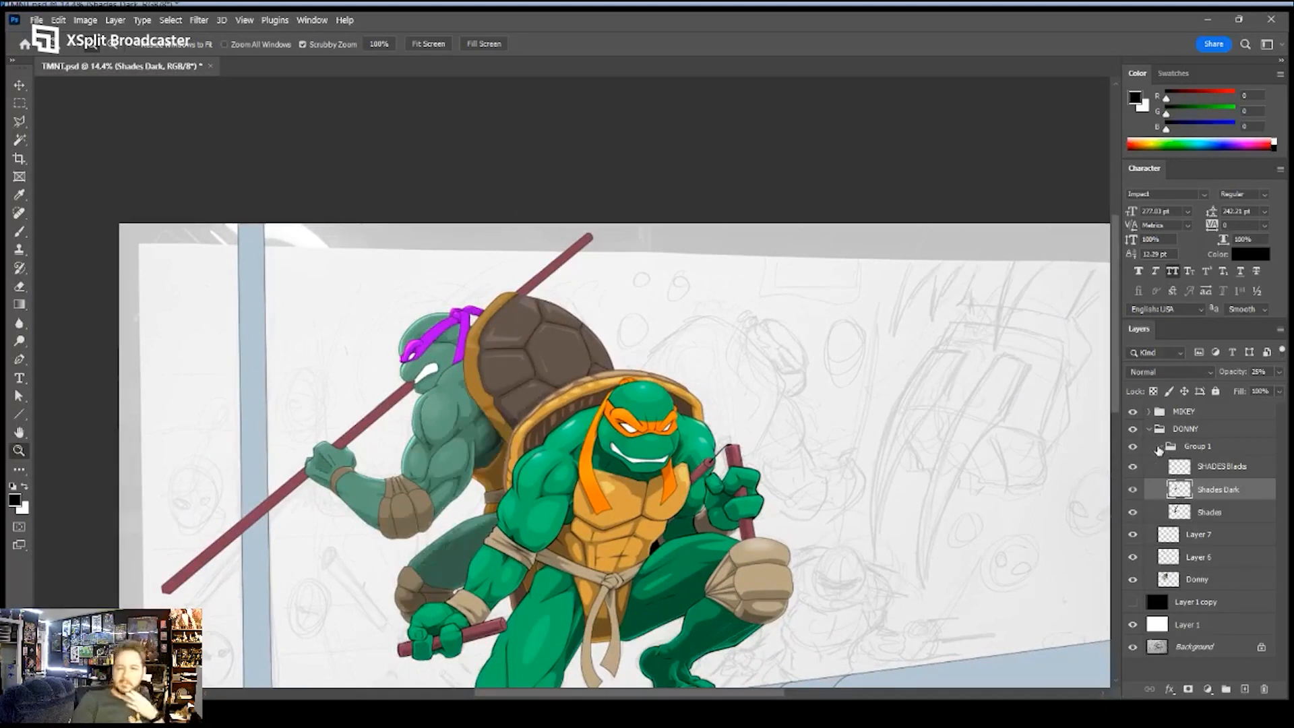
left_click(1163, 448)
left_click(1160, 448)
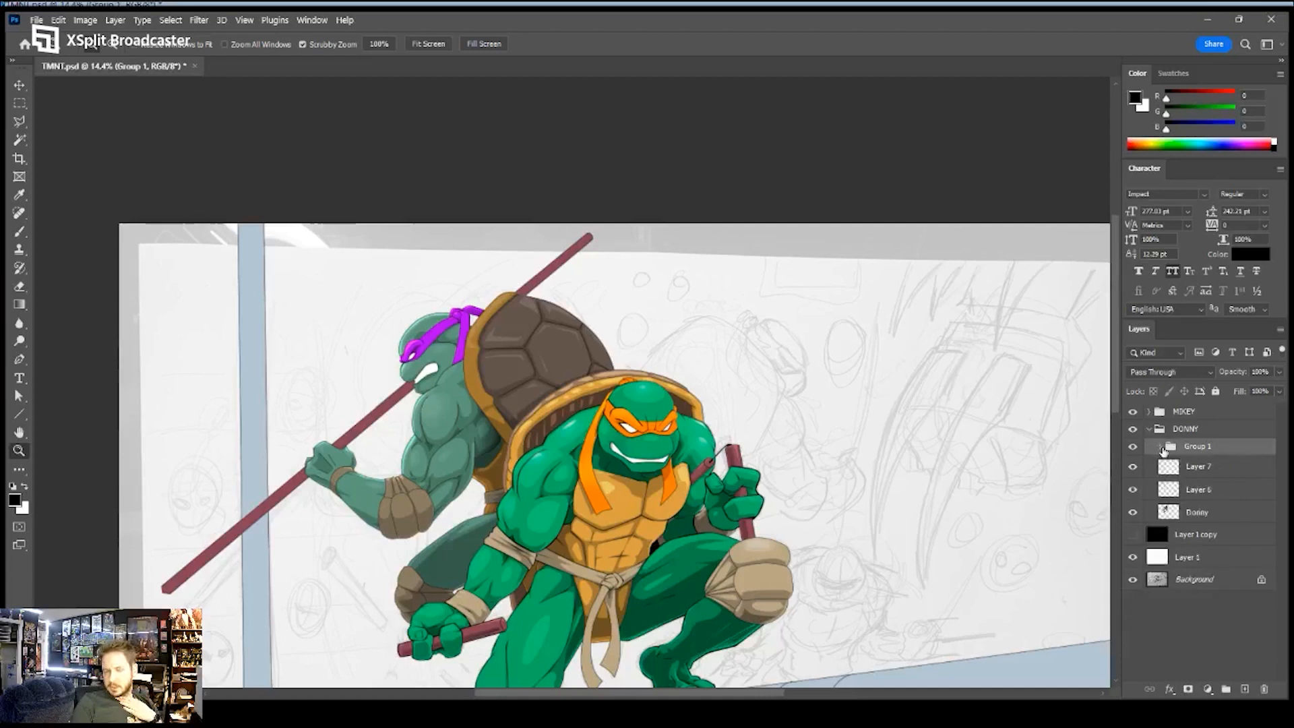
- Check Layer 7 and Layer 6 by hiding and showing each, and combine both layers into a new group inside DONNY
left_click(1190, 470)
left_click(1133, 468)
left_click(1133, 469)
left_click(1134, 491)
left_click(1134, 490)
left_click(1189, 490, "shift")
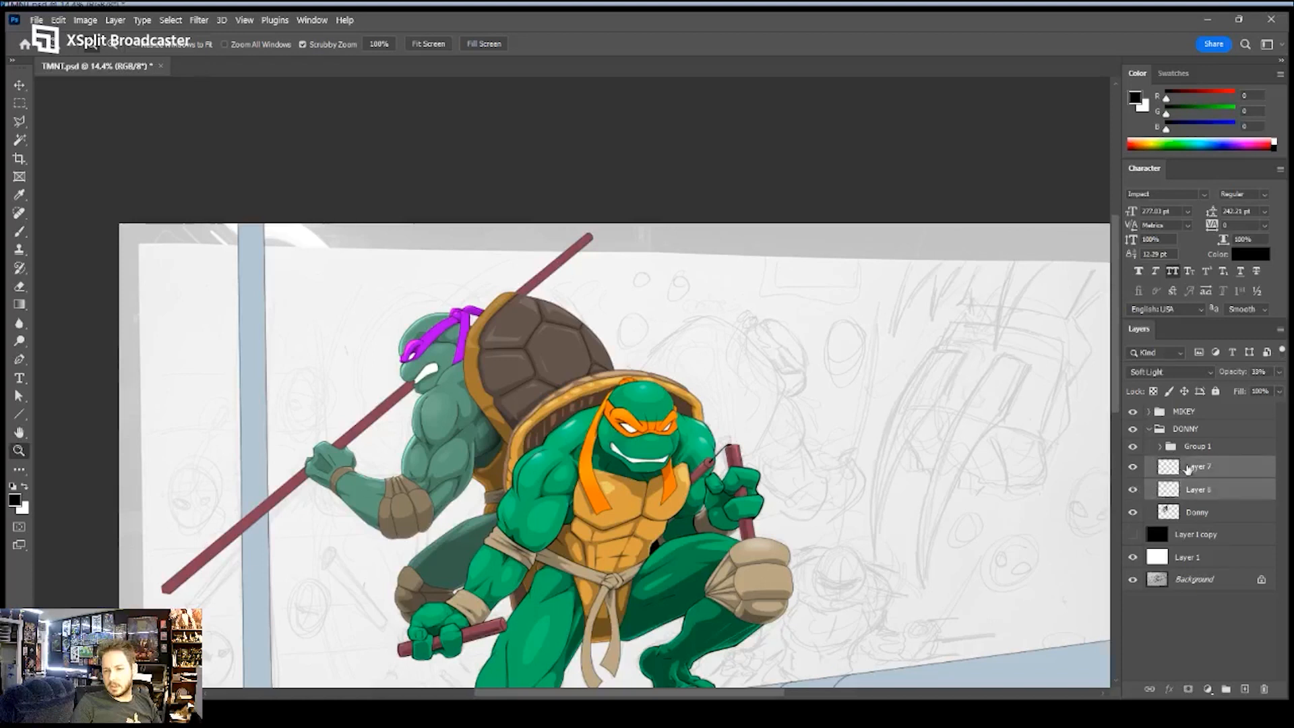
left_click(1227, 691)
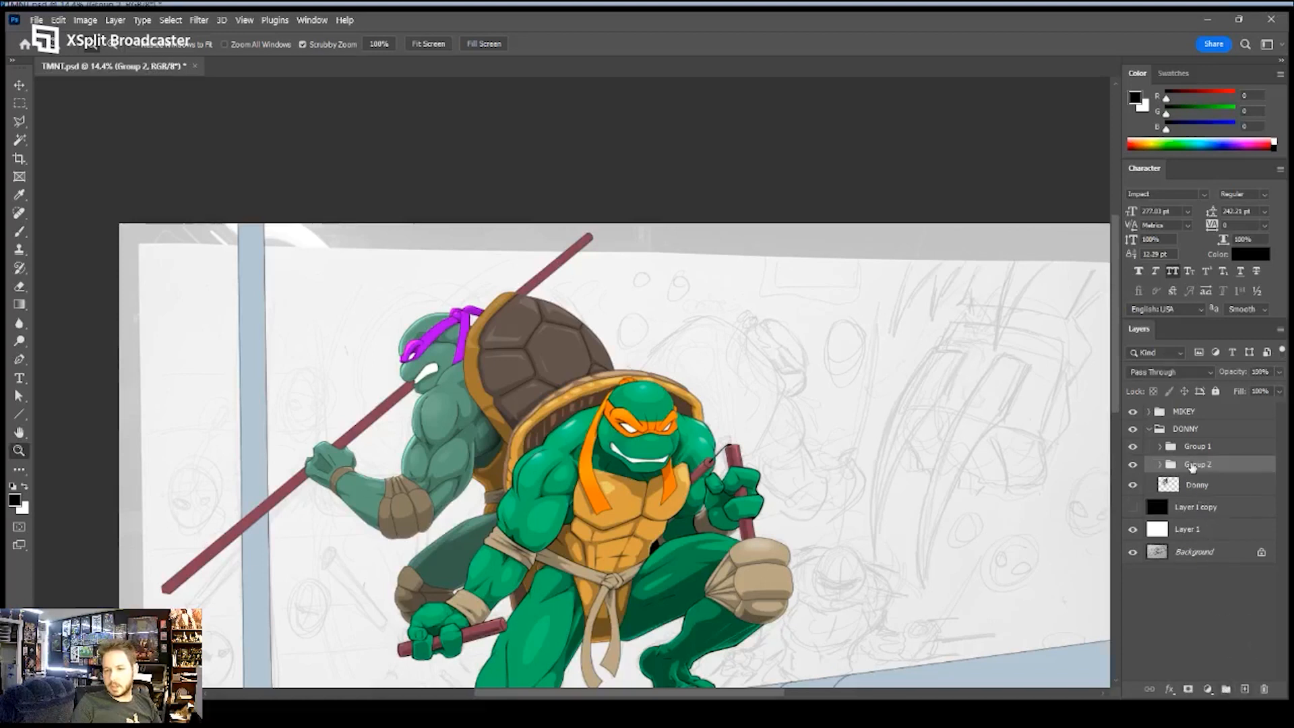
- Rename the new highlights group as HLs and Group 1 as Shades
double_click(1192, 465)
type("HLa")
double_click(1197, 447)
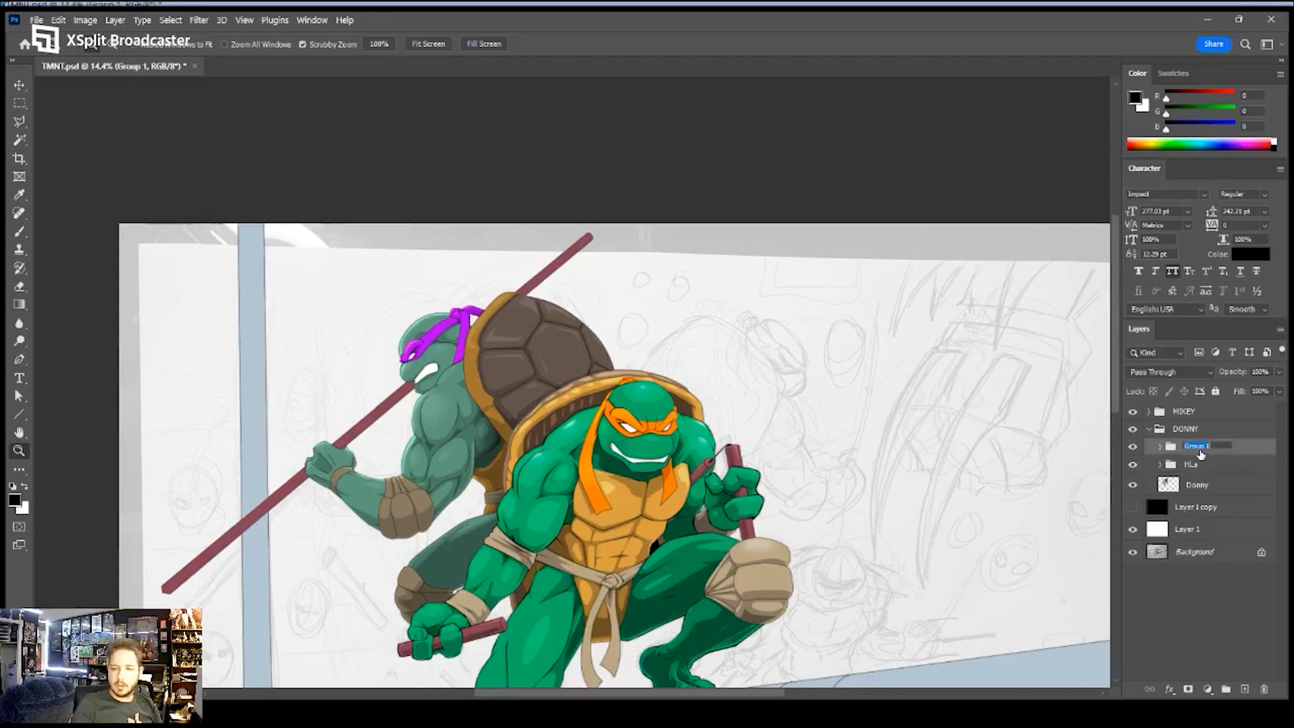
type("Shades")
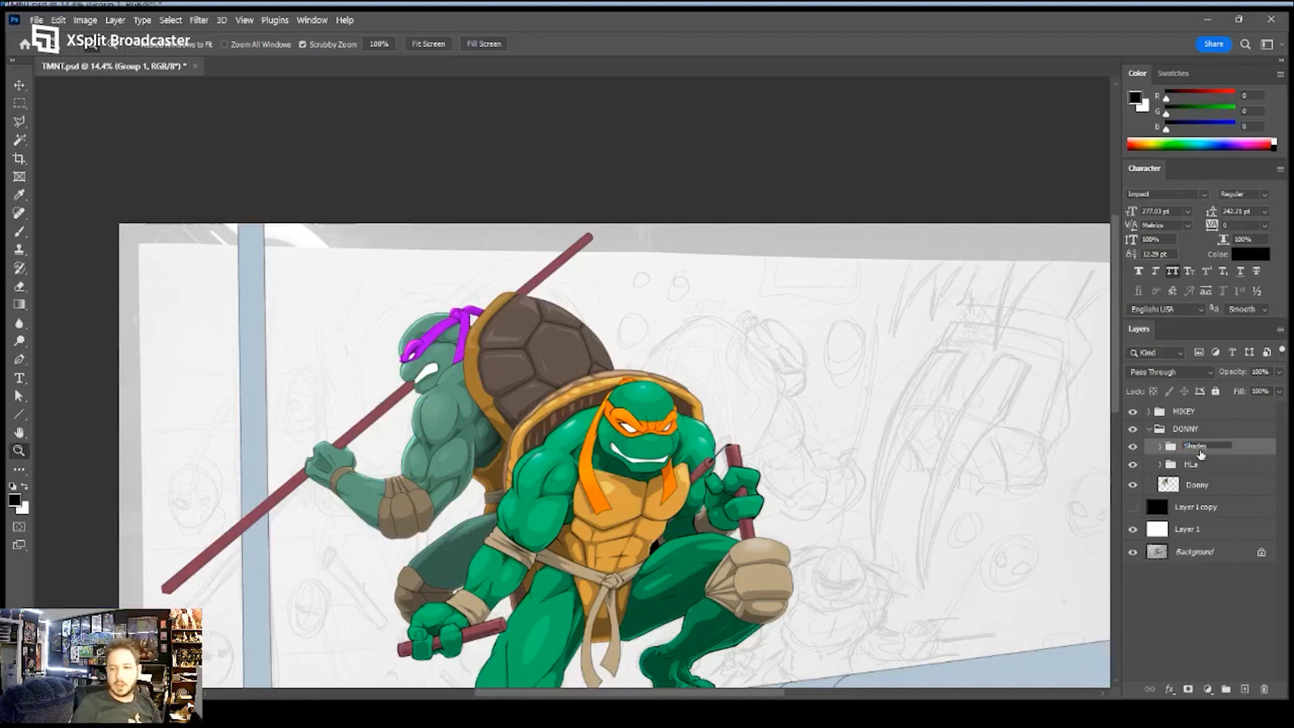
key("Return")
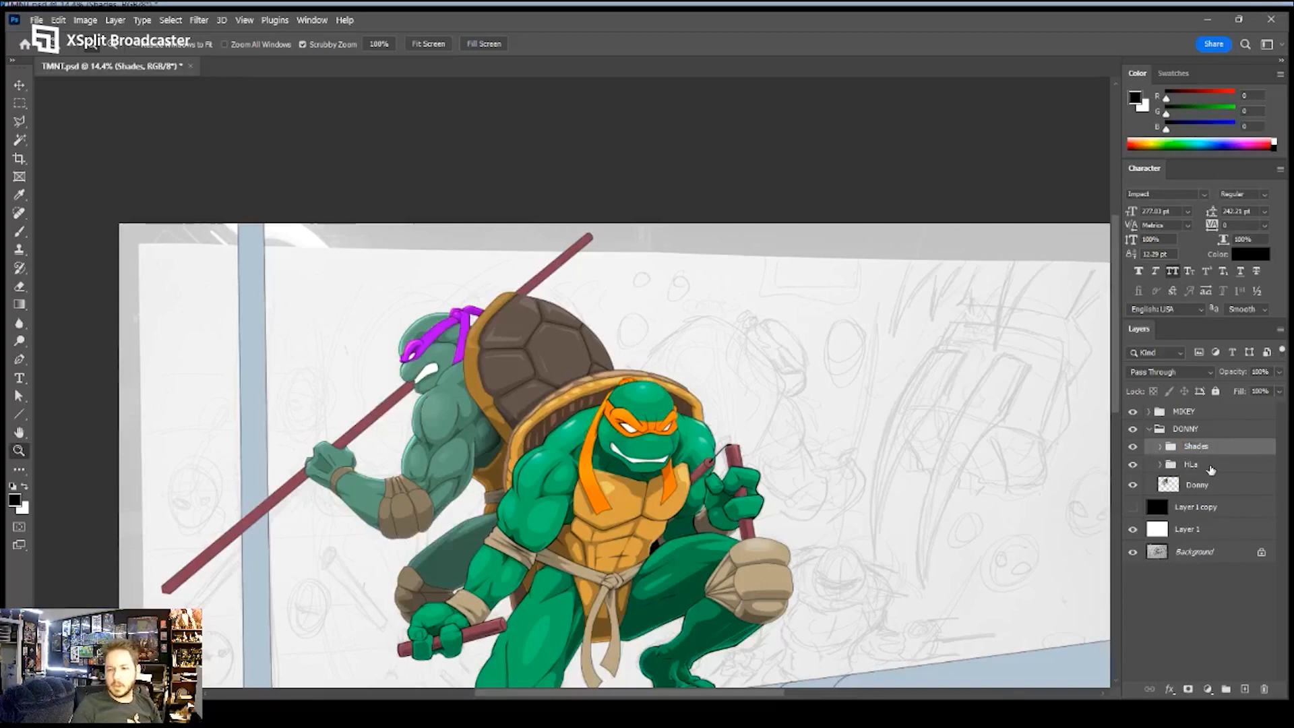
- Compare Donny's rendering with the HLs group and the Shades group each hidden and shown
left_click(1133, 466)
left_click(1133, 465)
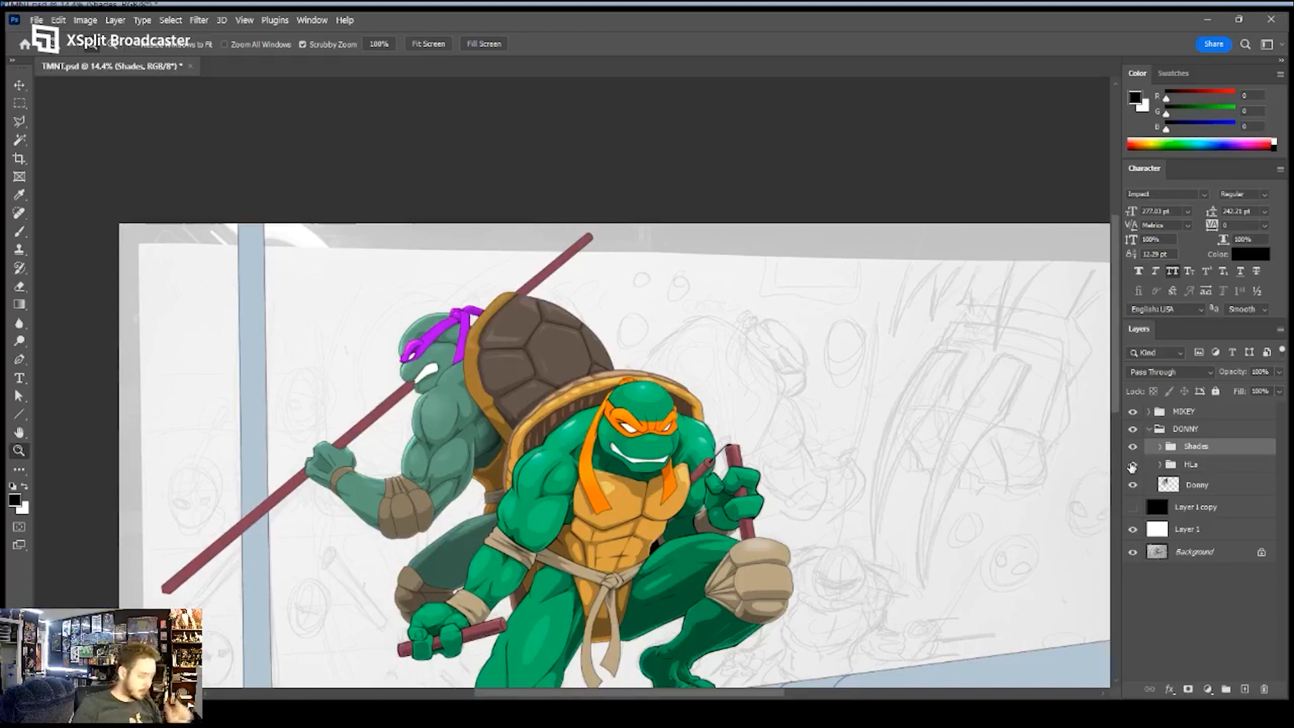
key("ctrl+0")
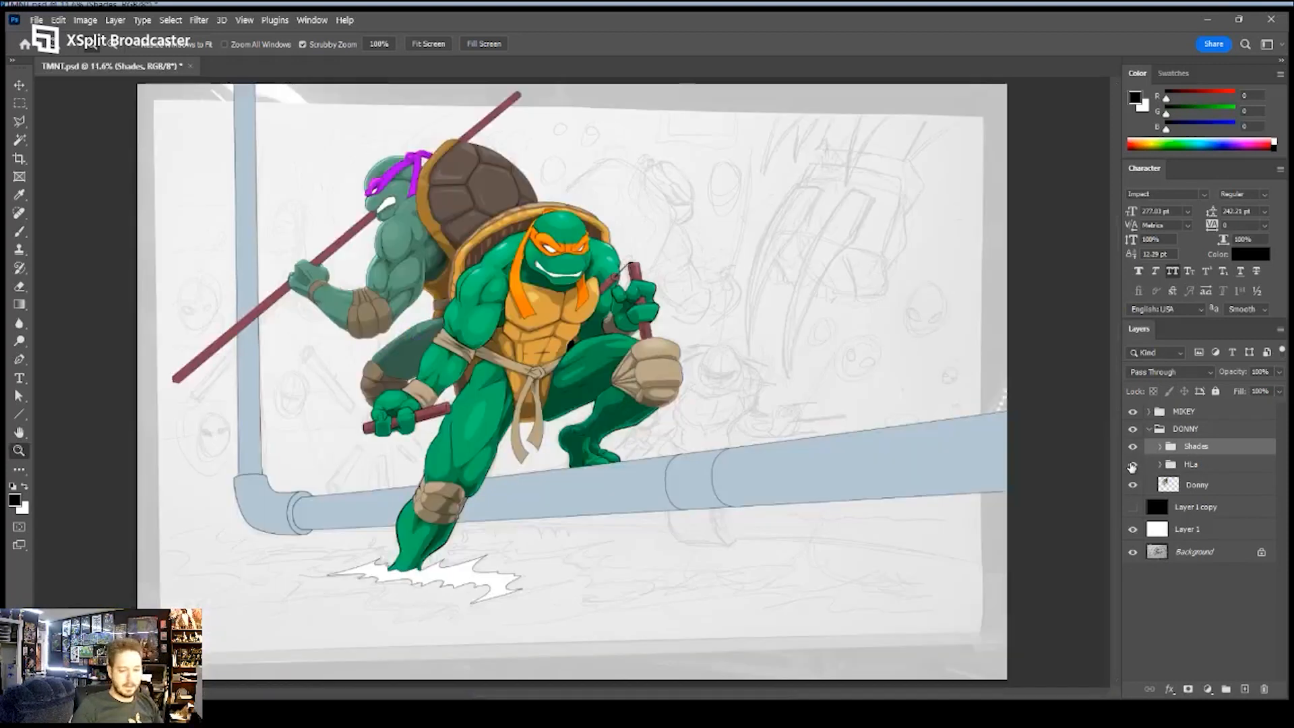
key("ctrl+plus")
key("ctrl+plus")
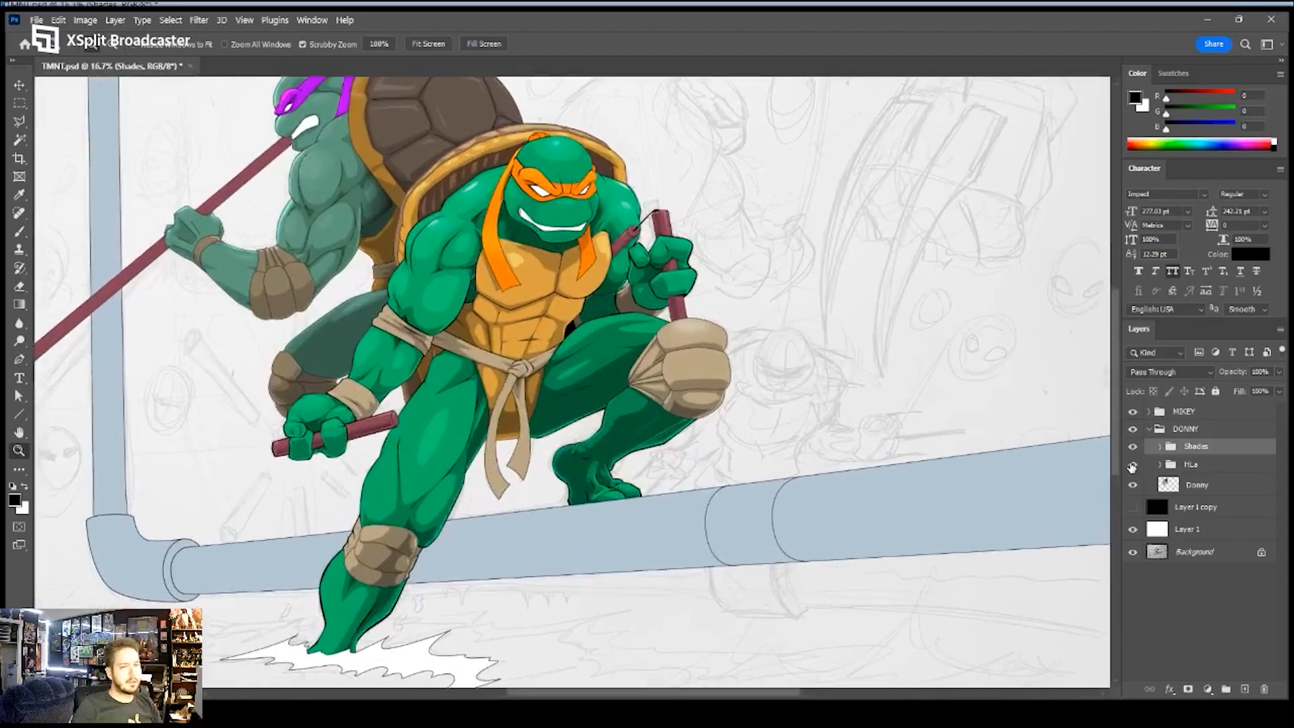
left_click_drag(475, 372, 607, 472)
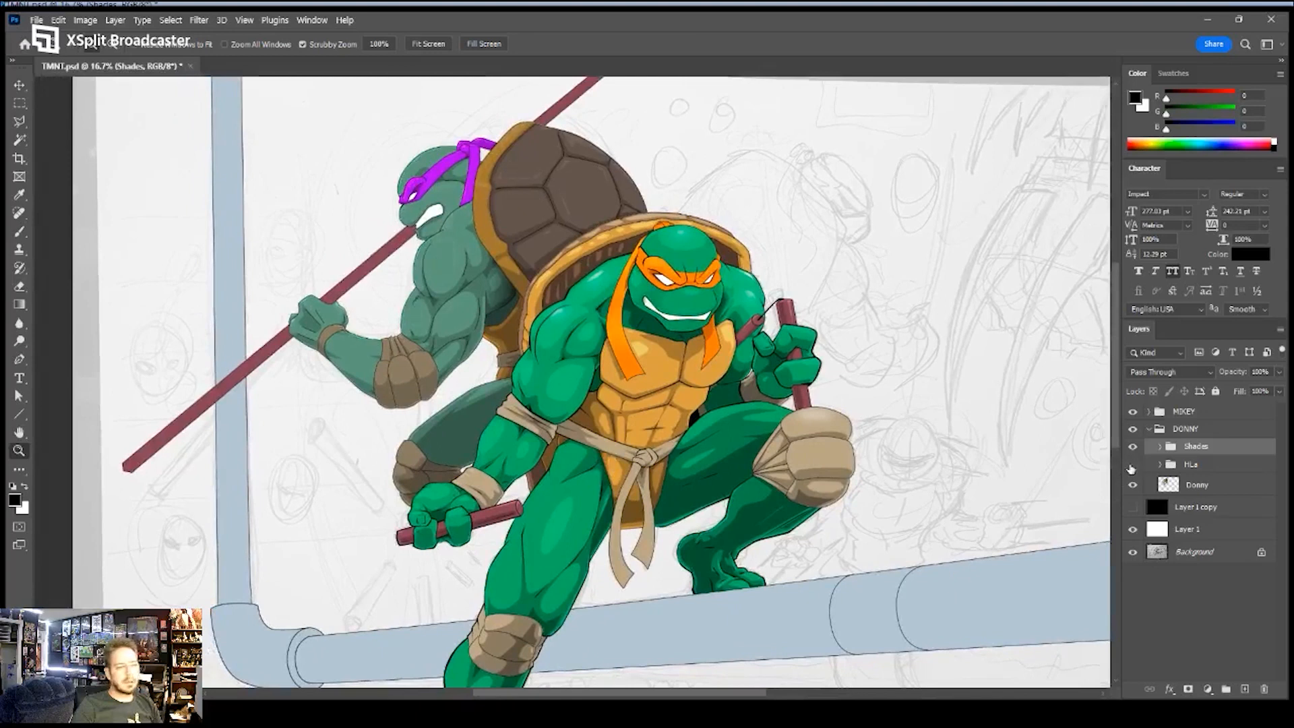
left_click(1133, 447)
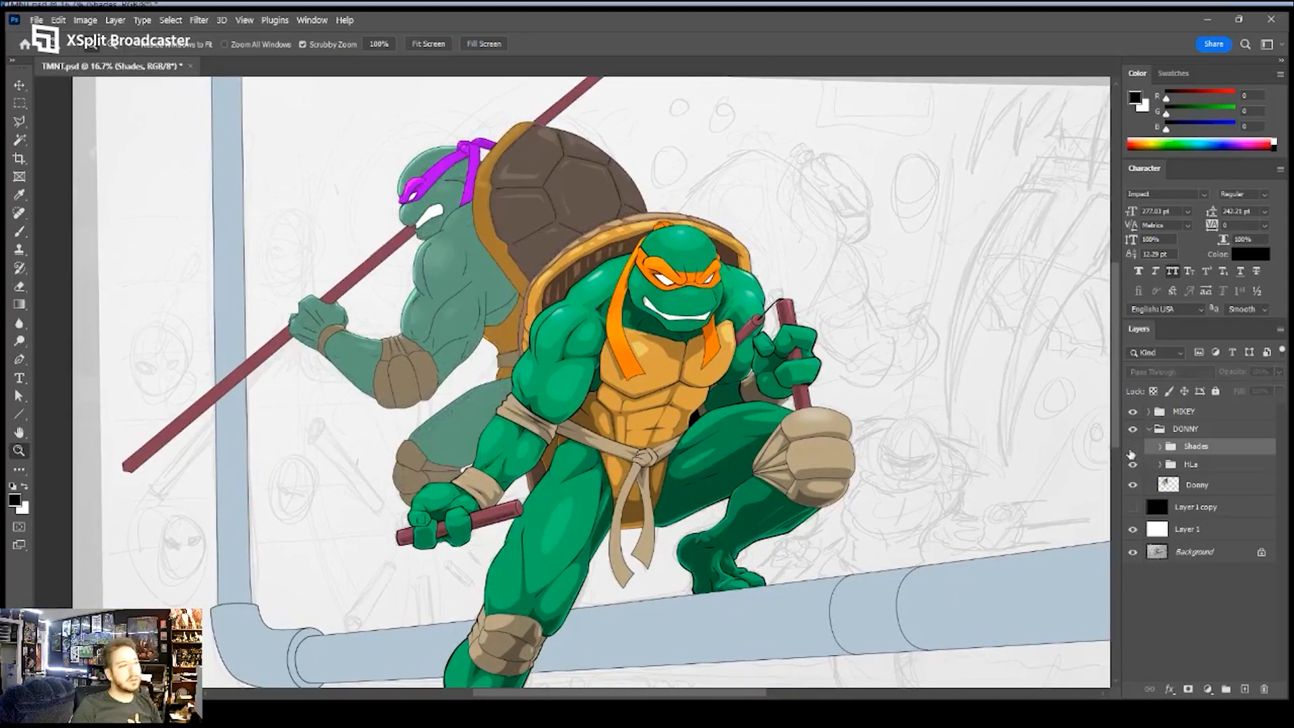
left_click(1131, 451)
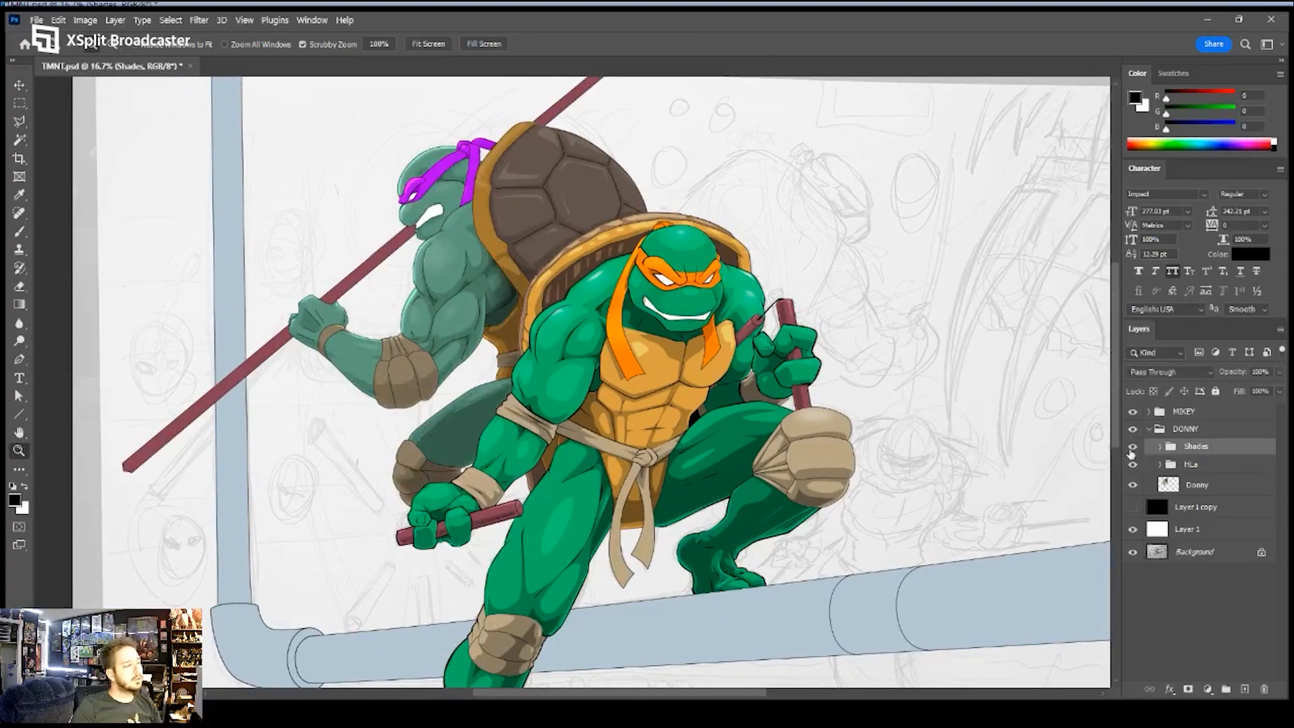
- Review the whole illustration and both turtles up close in full-screen view without the interface, and return to the standard workspace
key("ctrl+0")
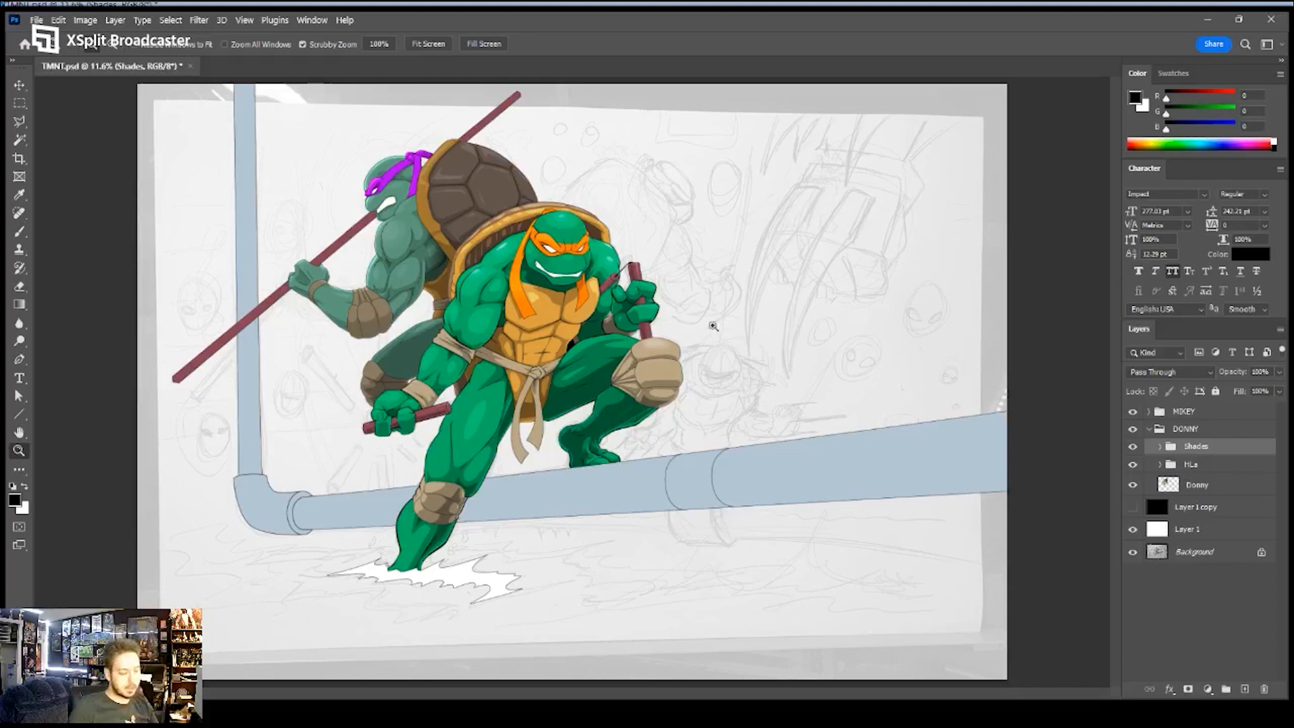
left_click_drag(454, 244, 666, 352)
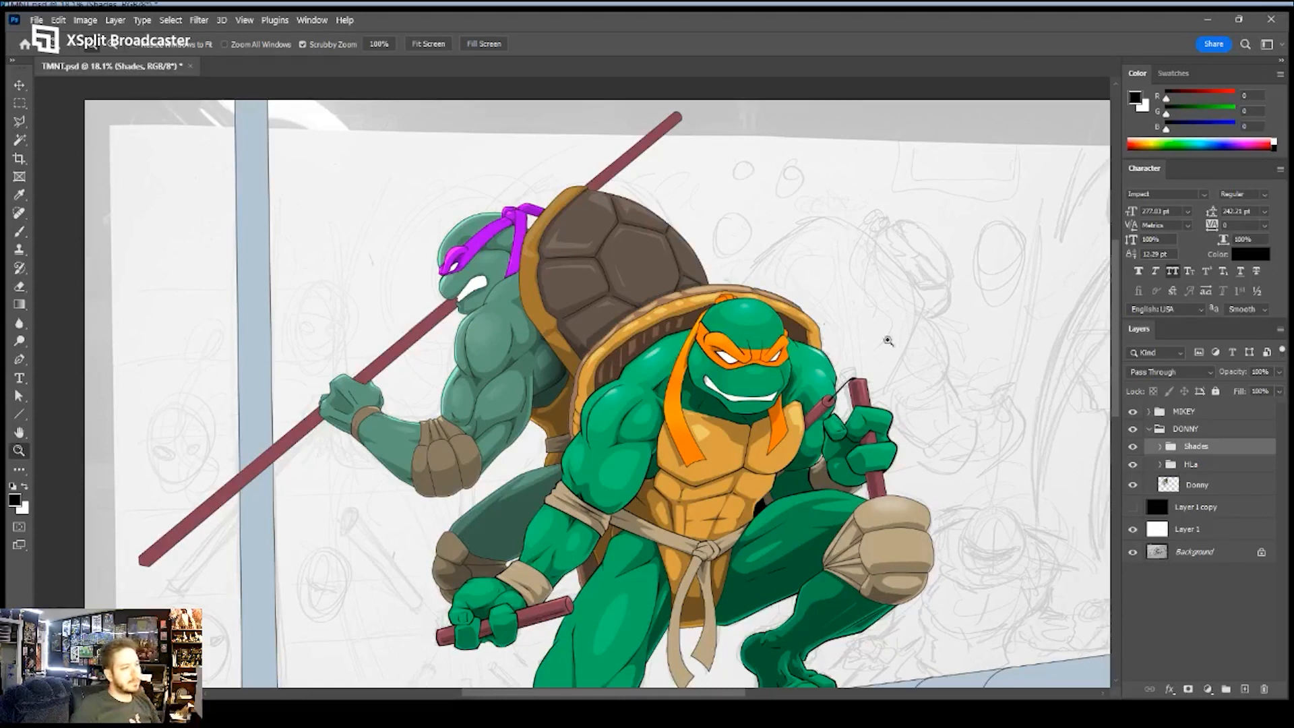
left_click_drag(952, 422, 965, 347)
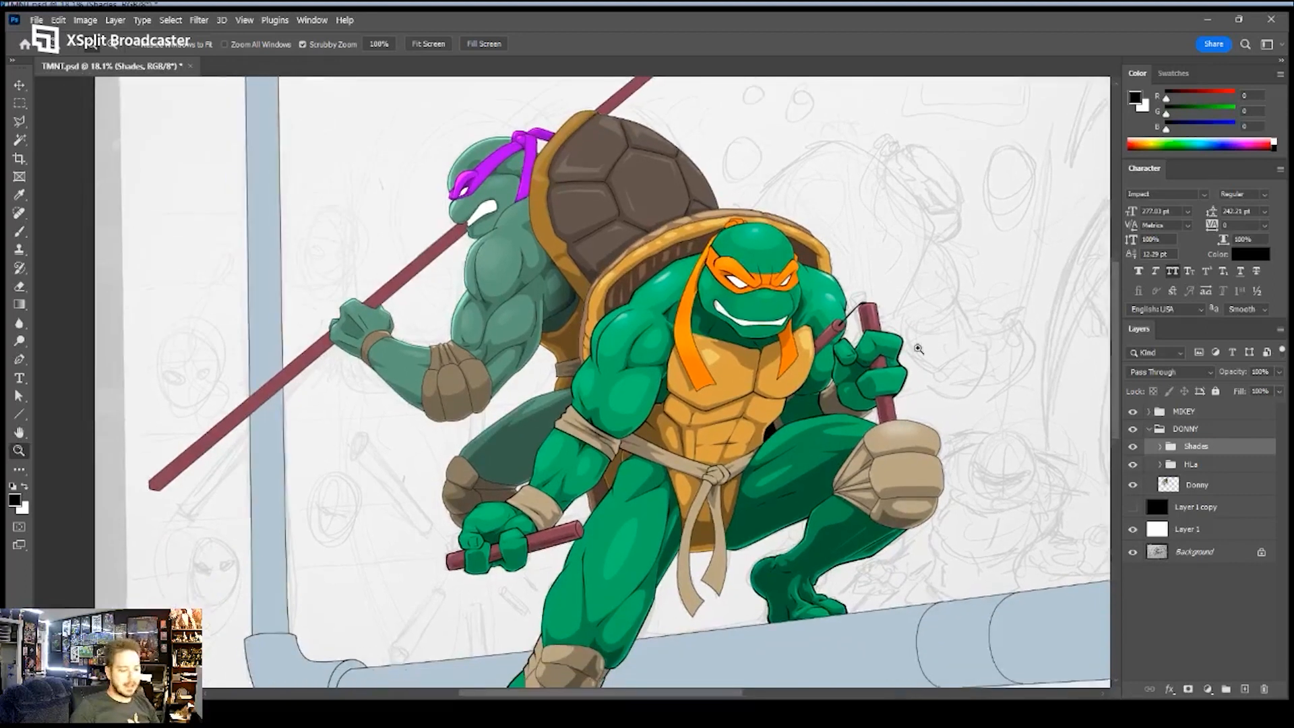
key("f")
key("Tab")
key("f")
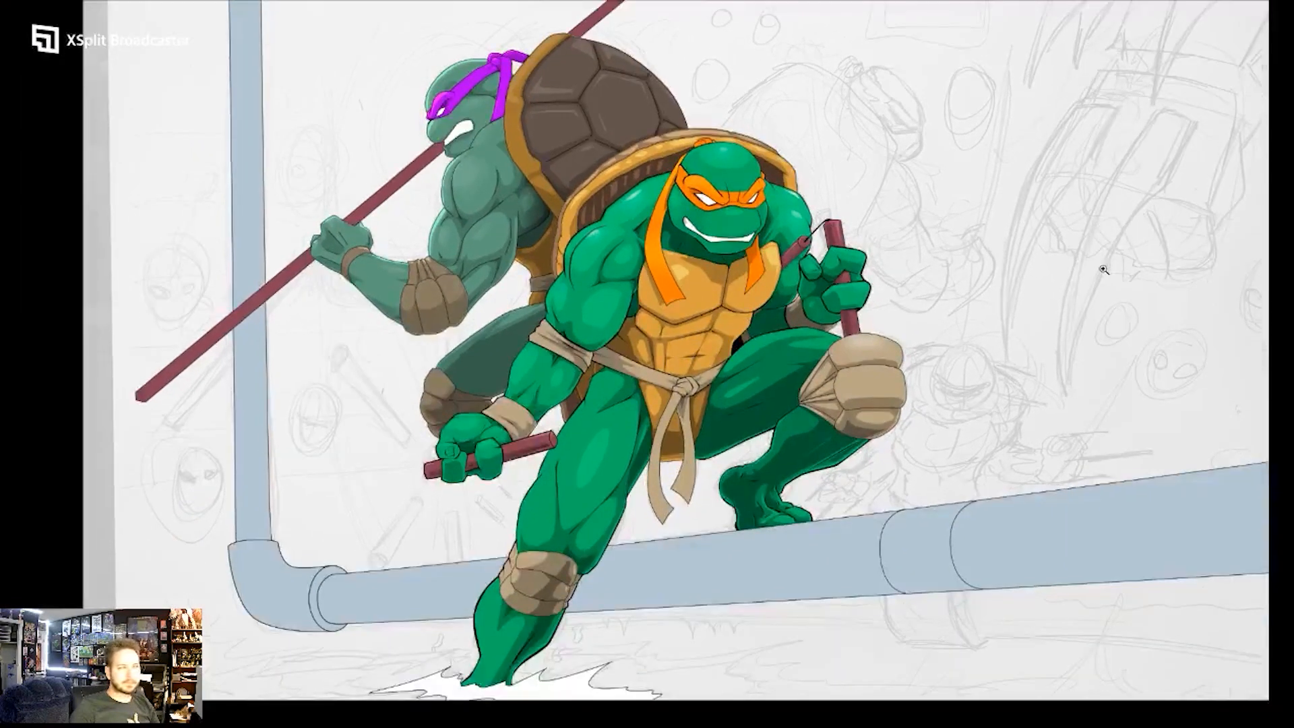
key("ctrl+0")
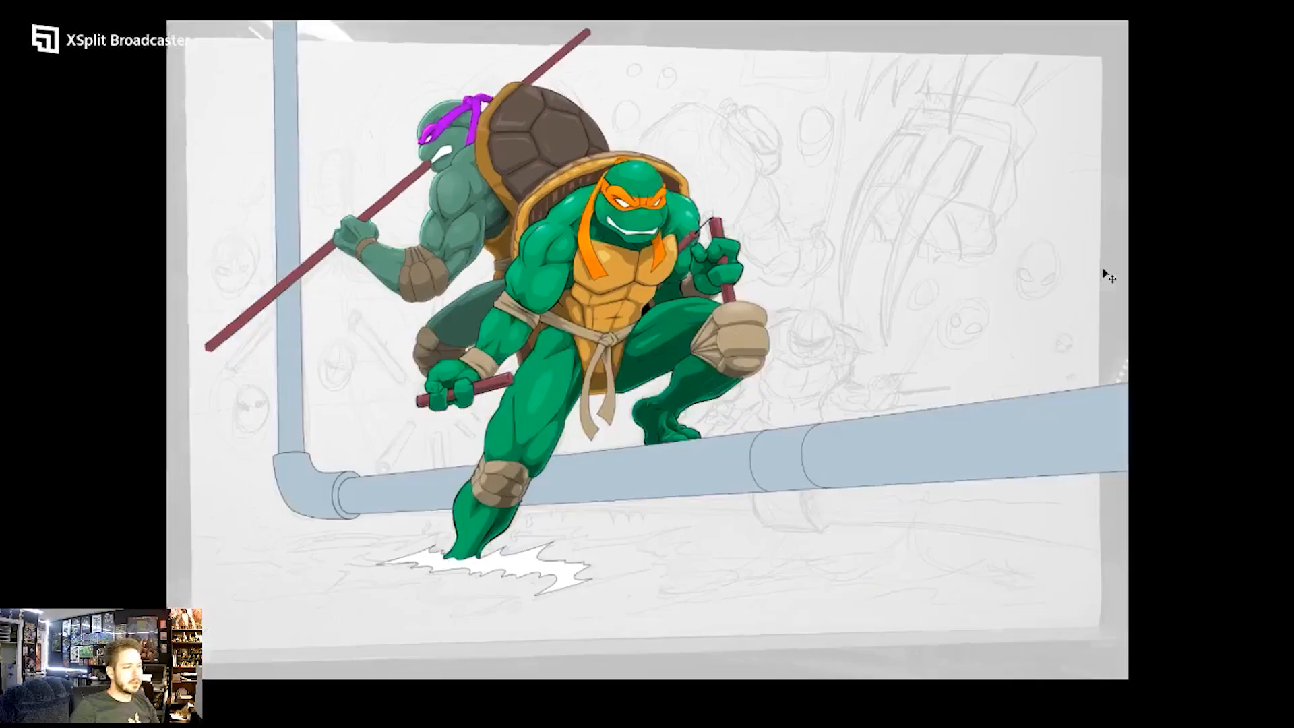
key("ctrl+plus")
key("ctrl+plus")
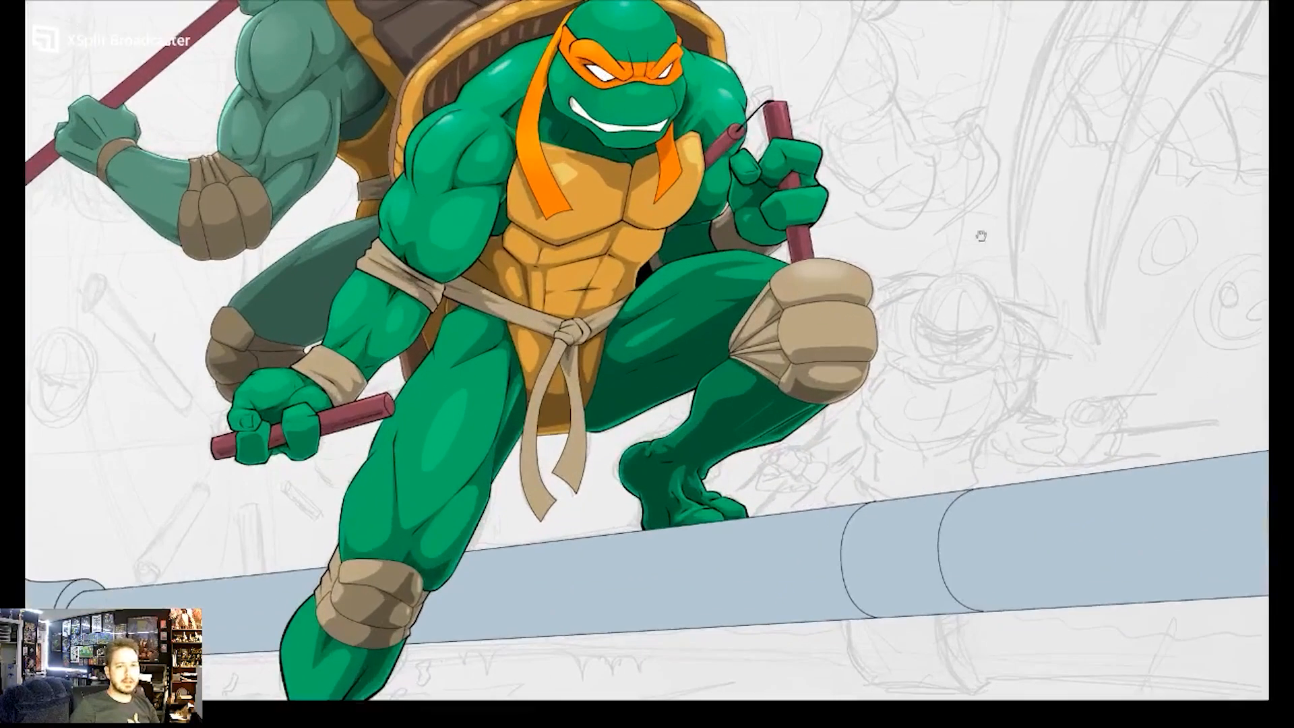
left_click_drag(598, 189, 752, 402)
left_click_drag(665, 257, 888, 339, "ctrl")
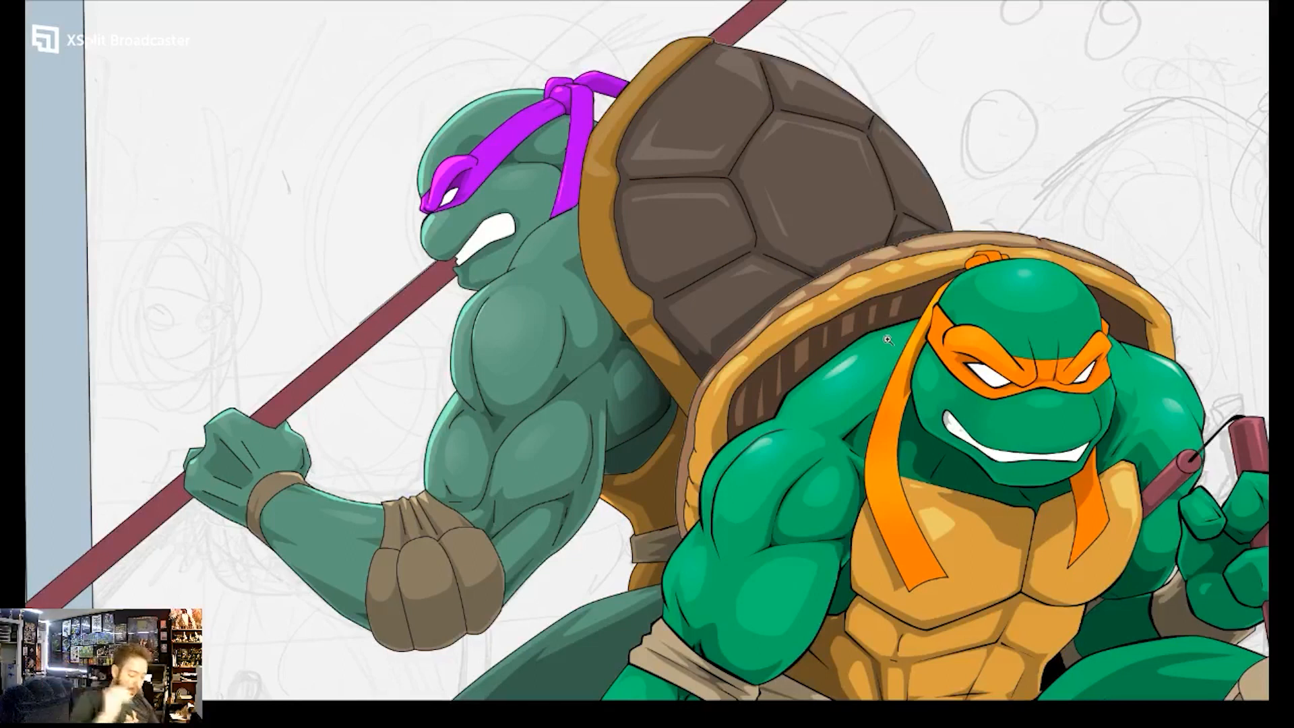
key("f")
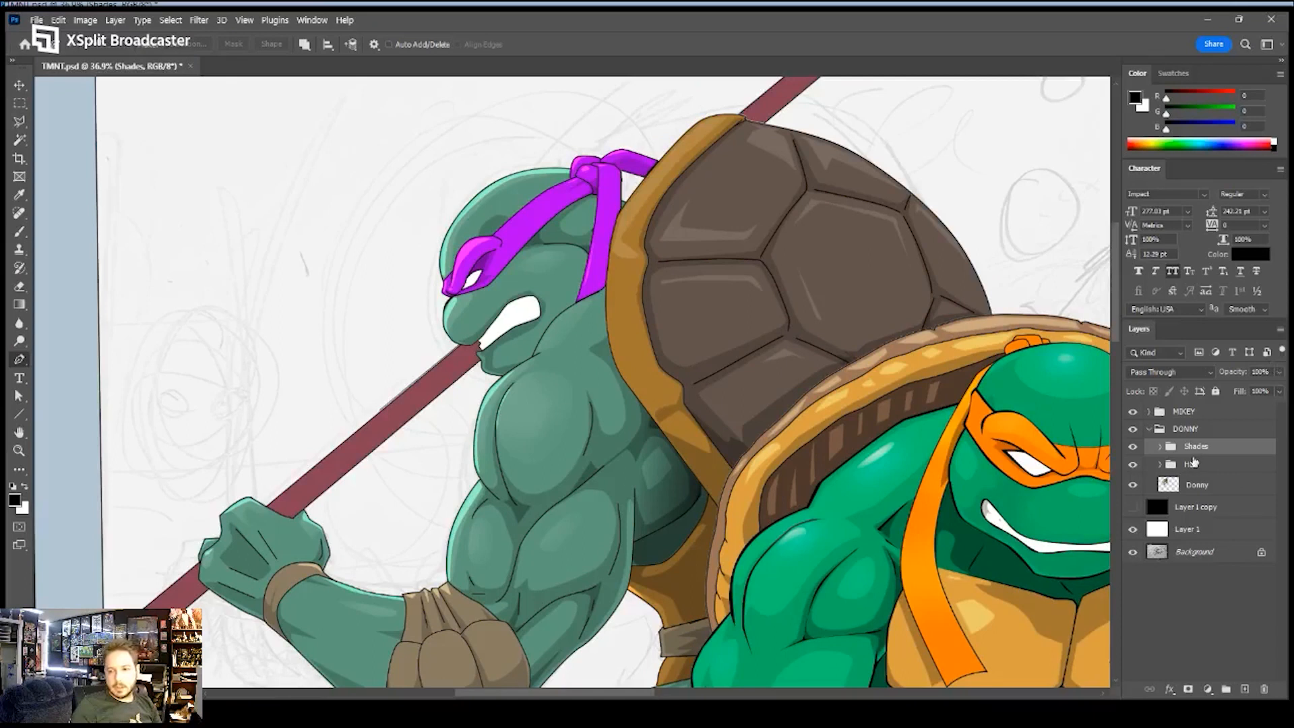
- Select the staff segment between Donny's mouth and fist from the Donny layer and darken its mouth end with a black gradient on SHADES Blacks
left_click(1160, 446)
left_click(1209, 470)
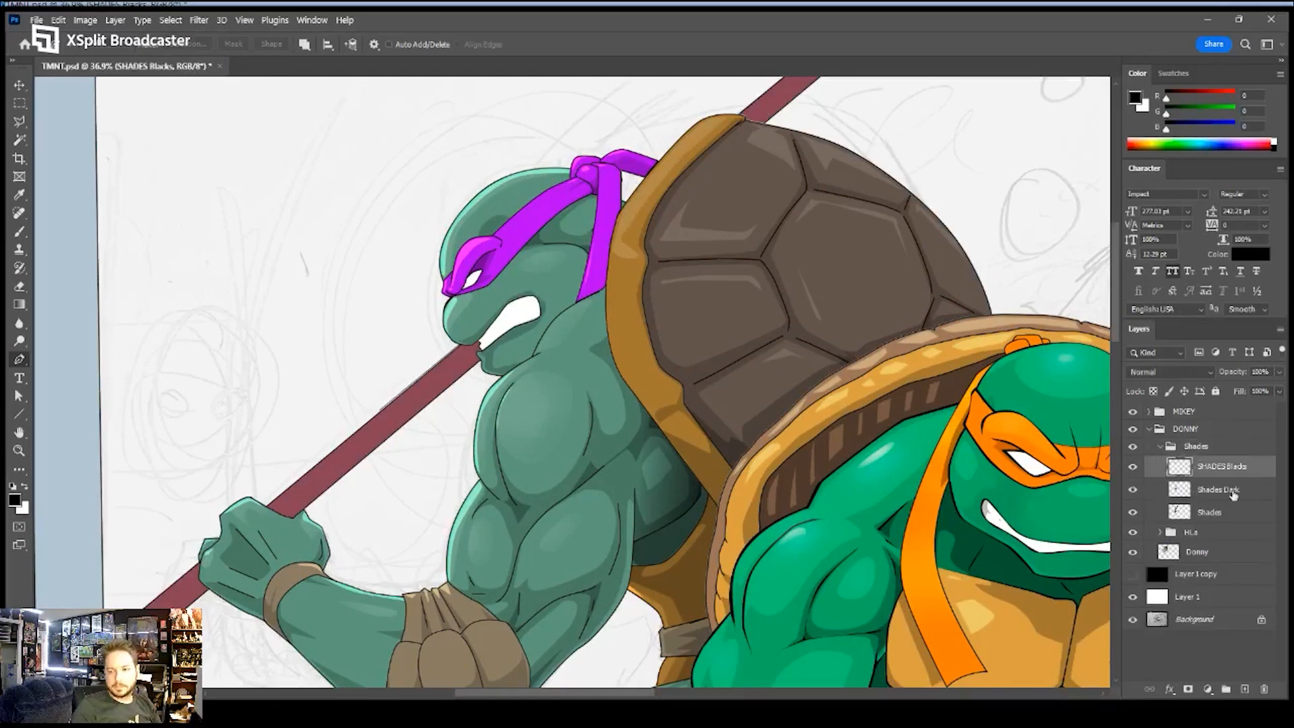
key("z")
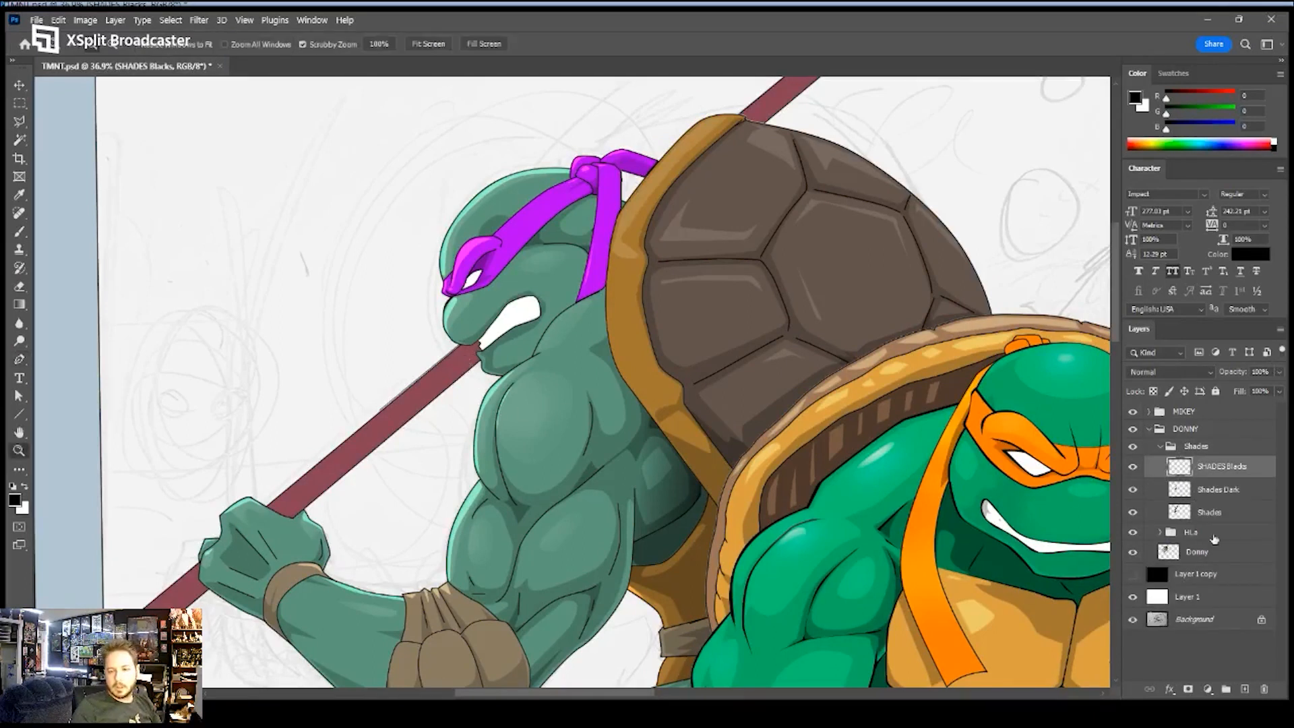
left_click(1197, 551)
key("w")
left_click(450, 367)
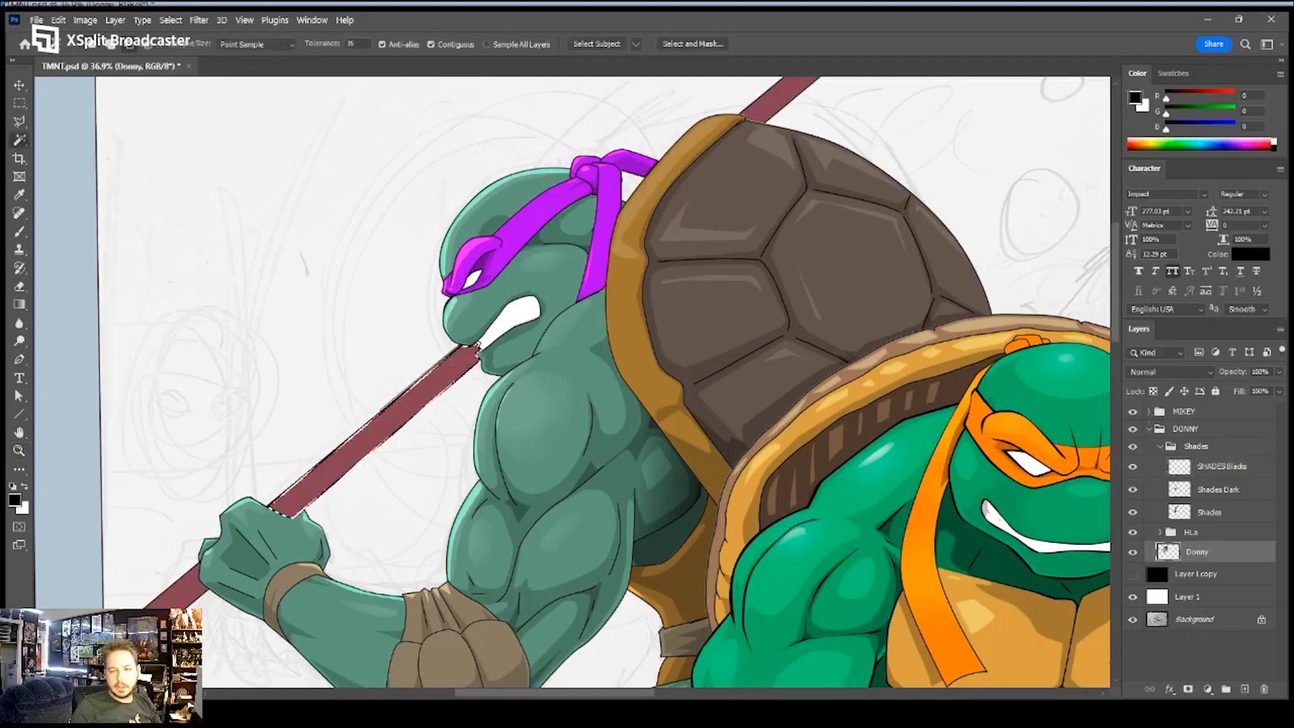
left_click(1224, 470)
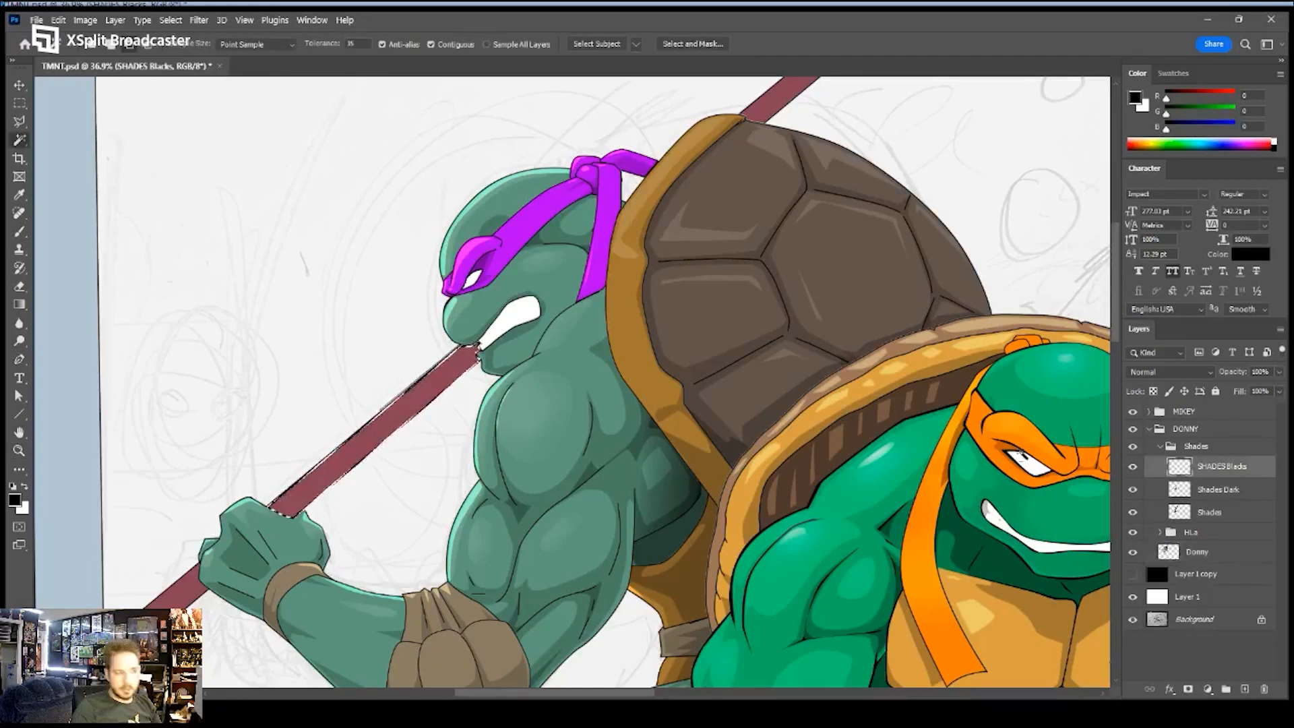
key("g")
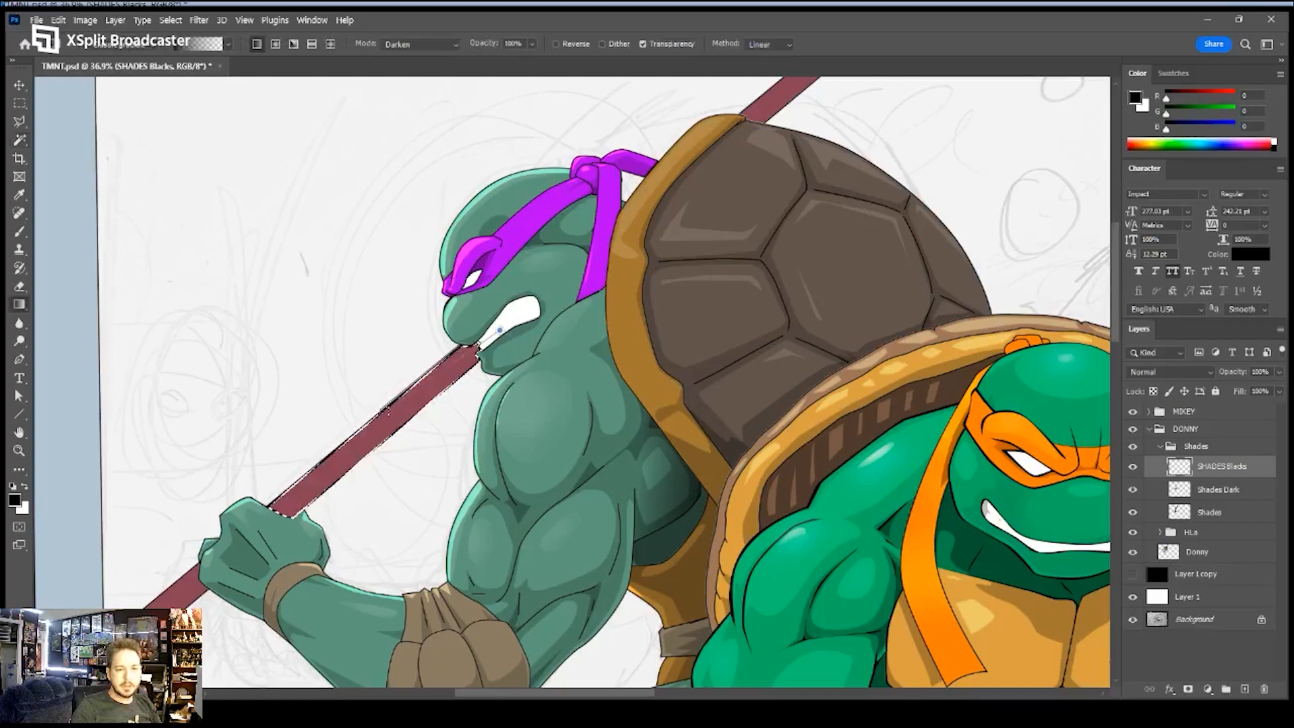
left_click_drag(383, 417, 380, 422)
key("ctrl+d")
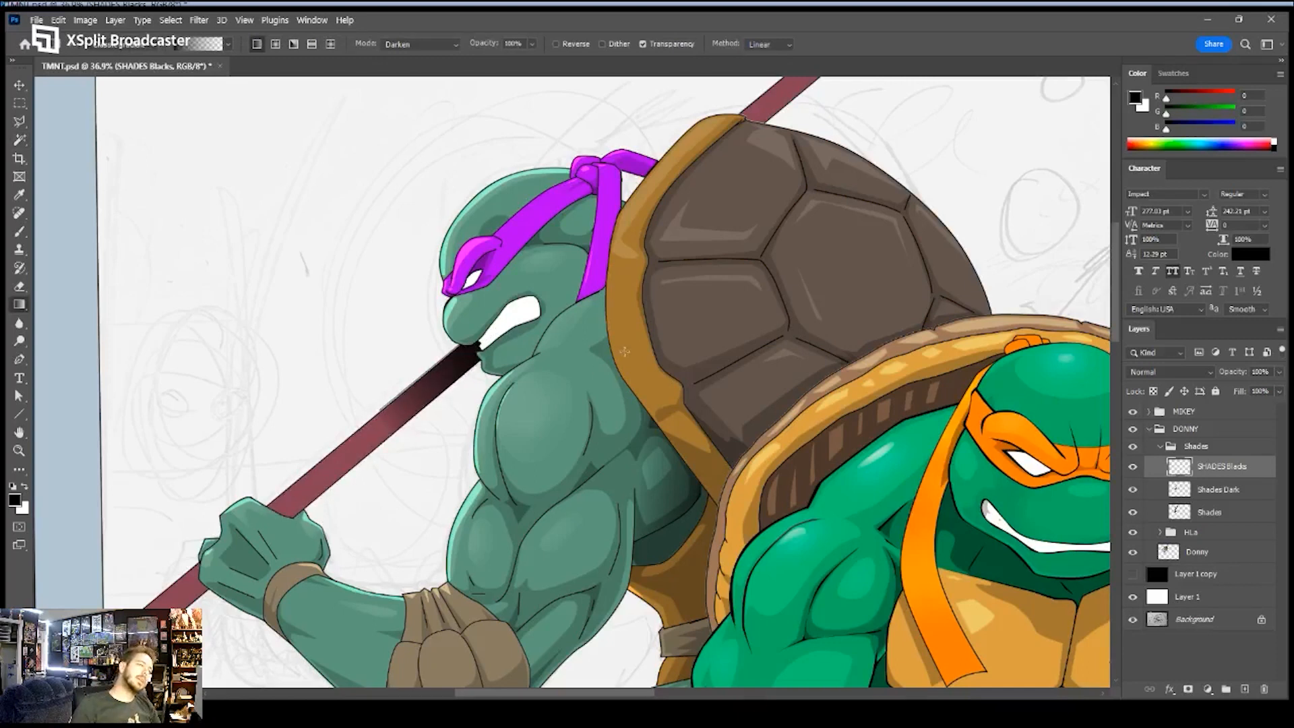
mouse_move(800, 254)
left_mouse_down()
mouse_move(708, 367)
mouse_move(690, 333)
mouse_move(662, 352)
mouse_move(601, 352)
mouse_move(694, 338)
left_mouse_up()
key("z")
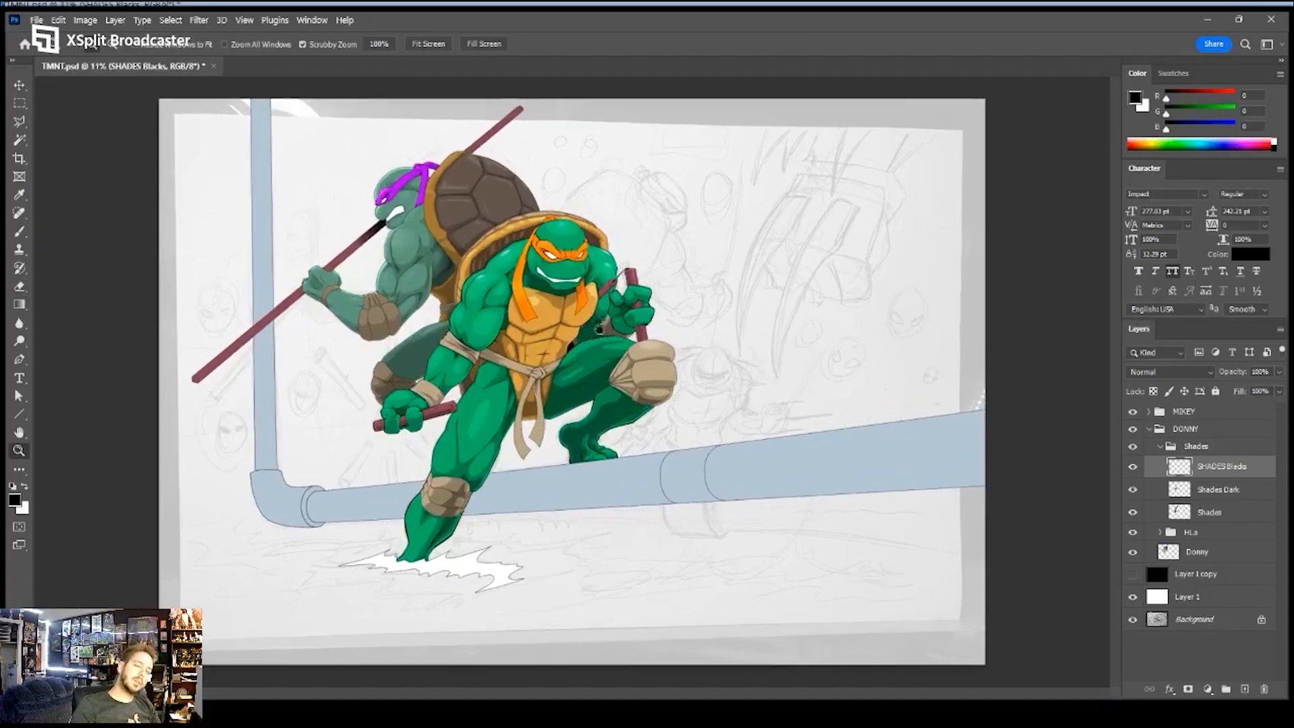